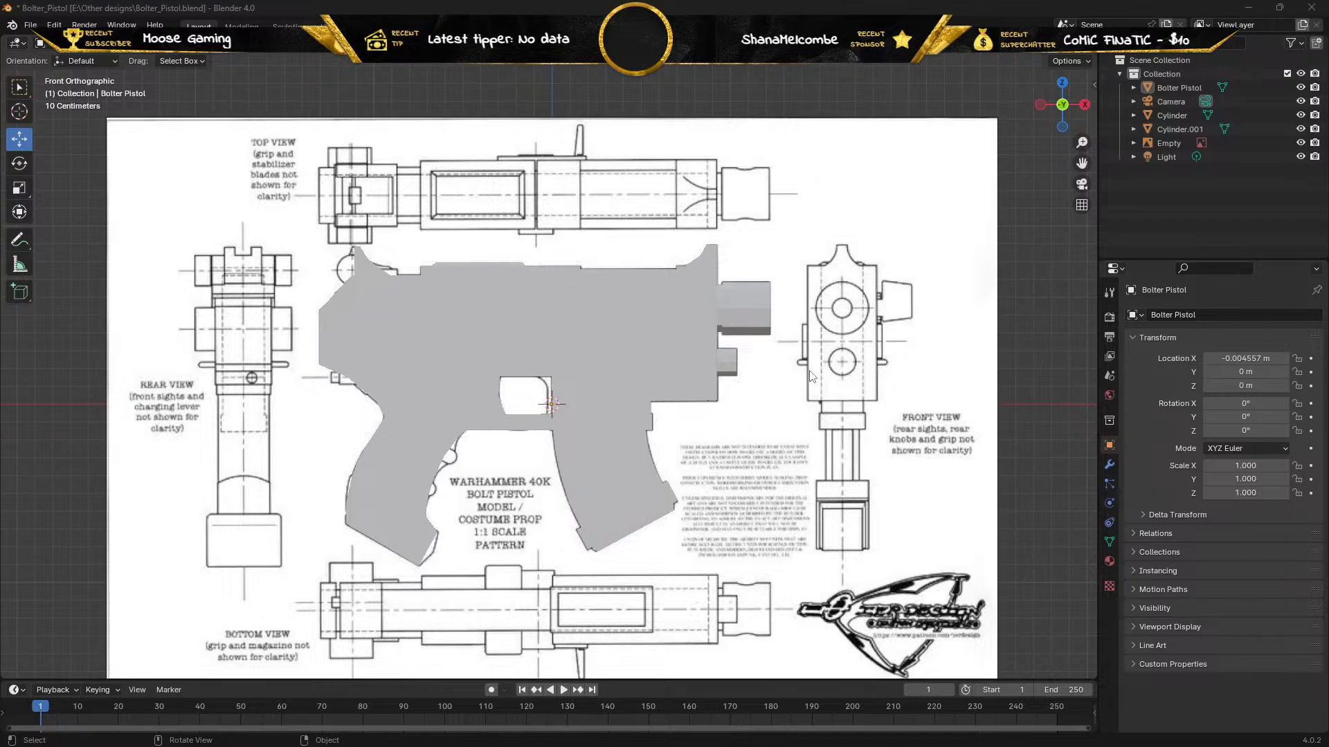
# Add a cylinder mesh with 8 vertices in the front view
pyautogui.moveTo(477, 260); pyautogui.dragTo(438, 280, button='middle')
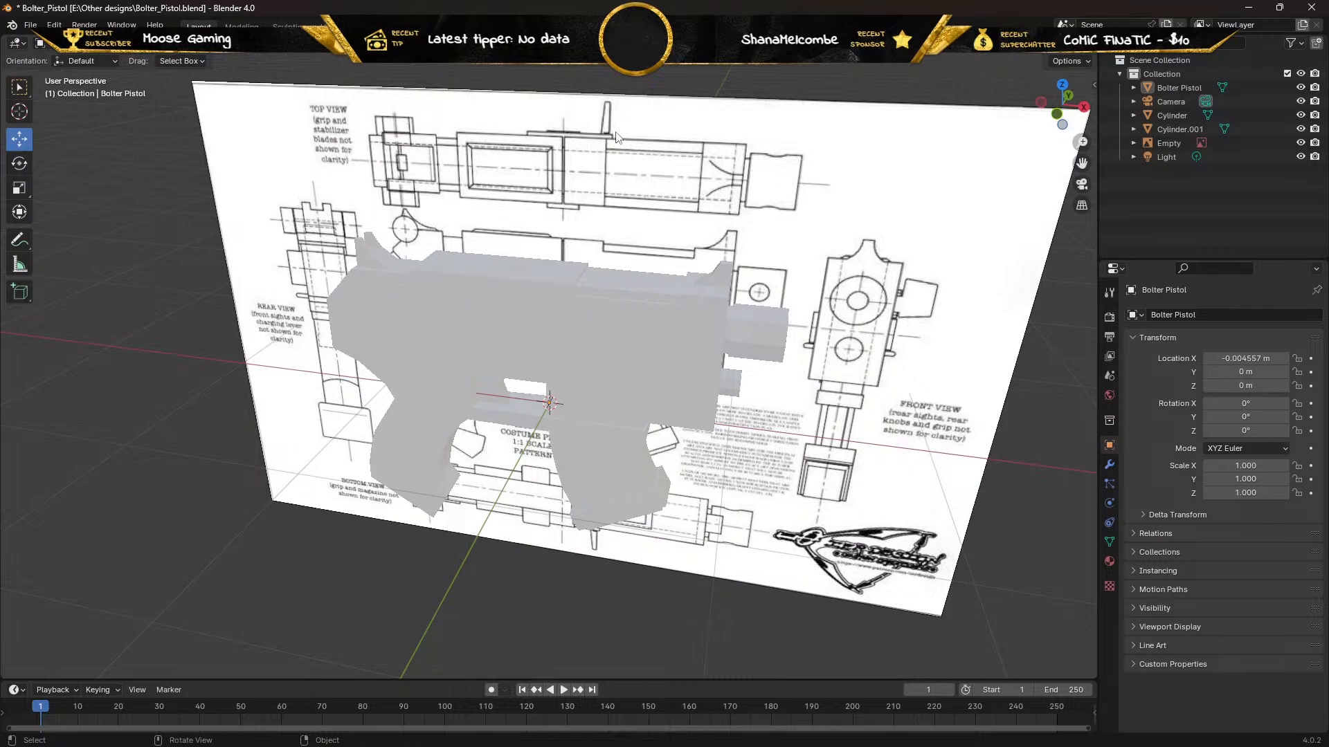
pyautogui.moveTo(571, 256); pyautogui.dragTo(575, 218, button='middle')
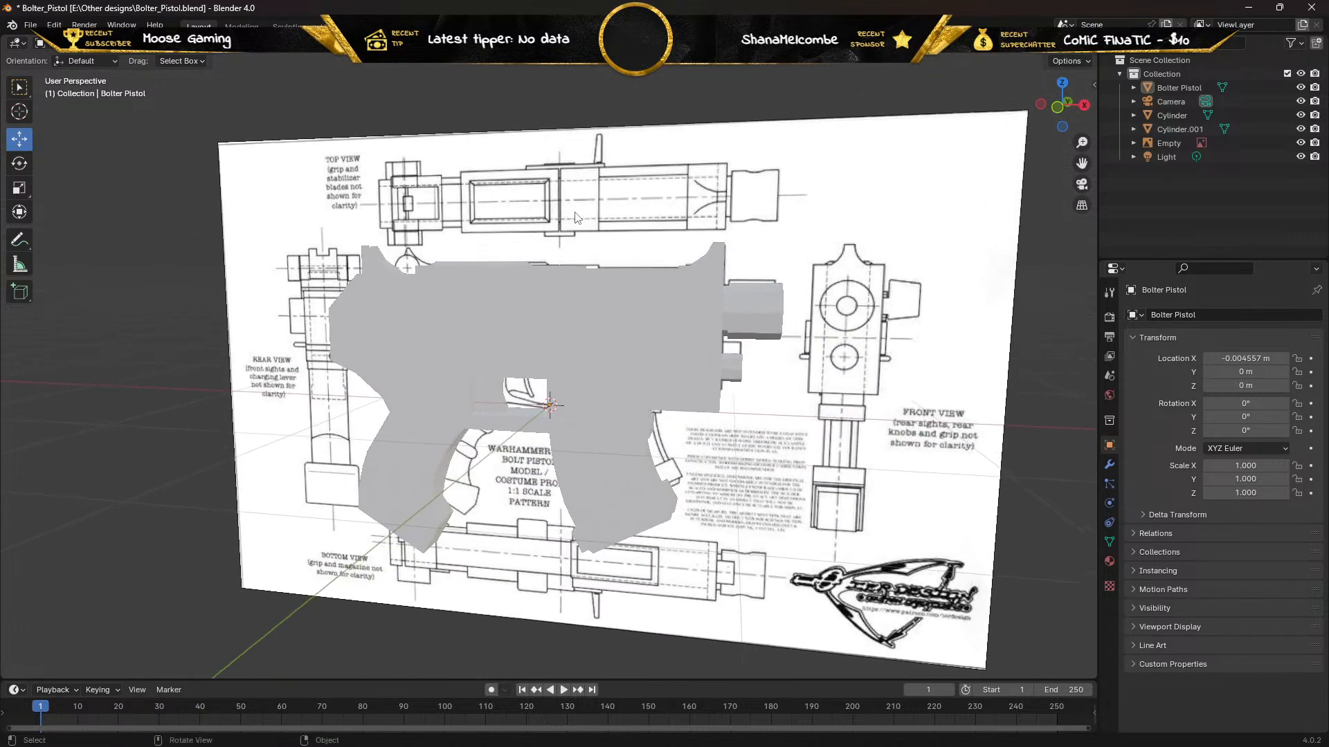
pyautogui.press('KP_1')
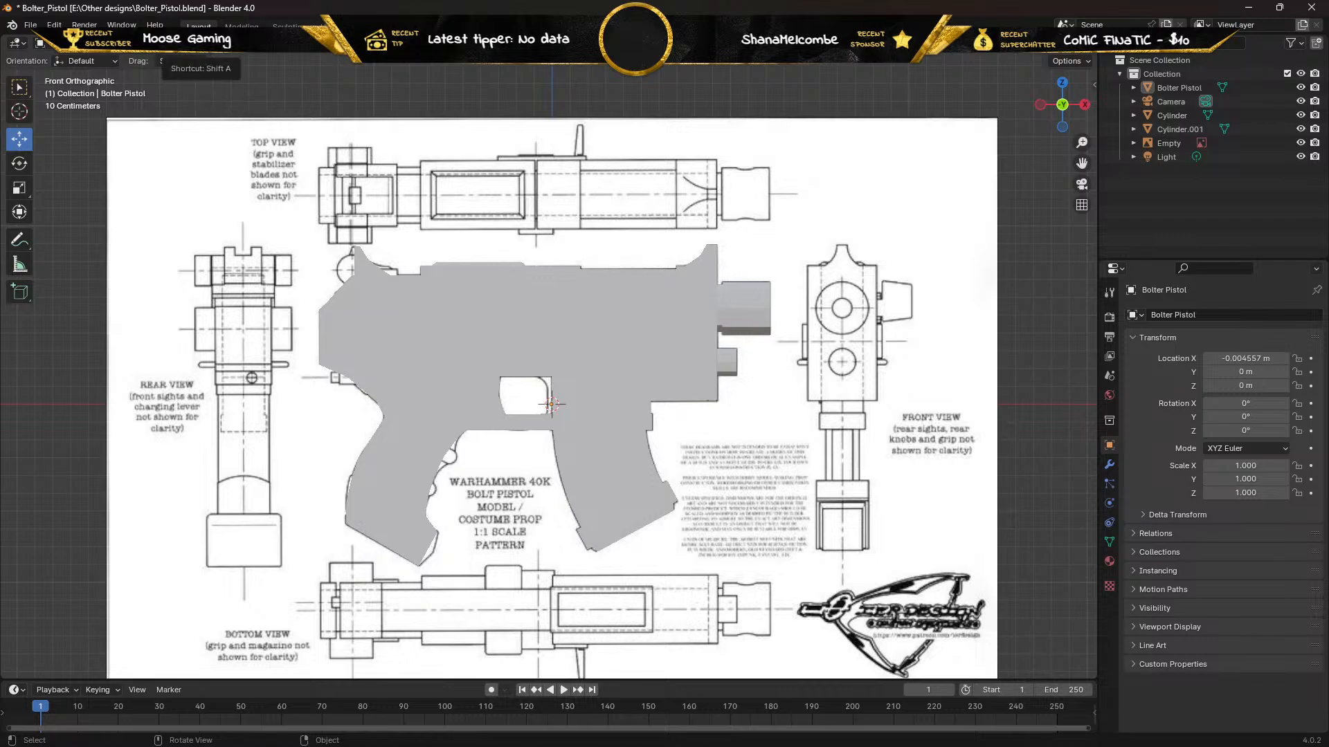
pyautogui.hotkey('shift', 'a')
pyautogui.moveTo(212, 63)
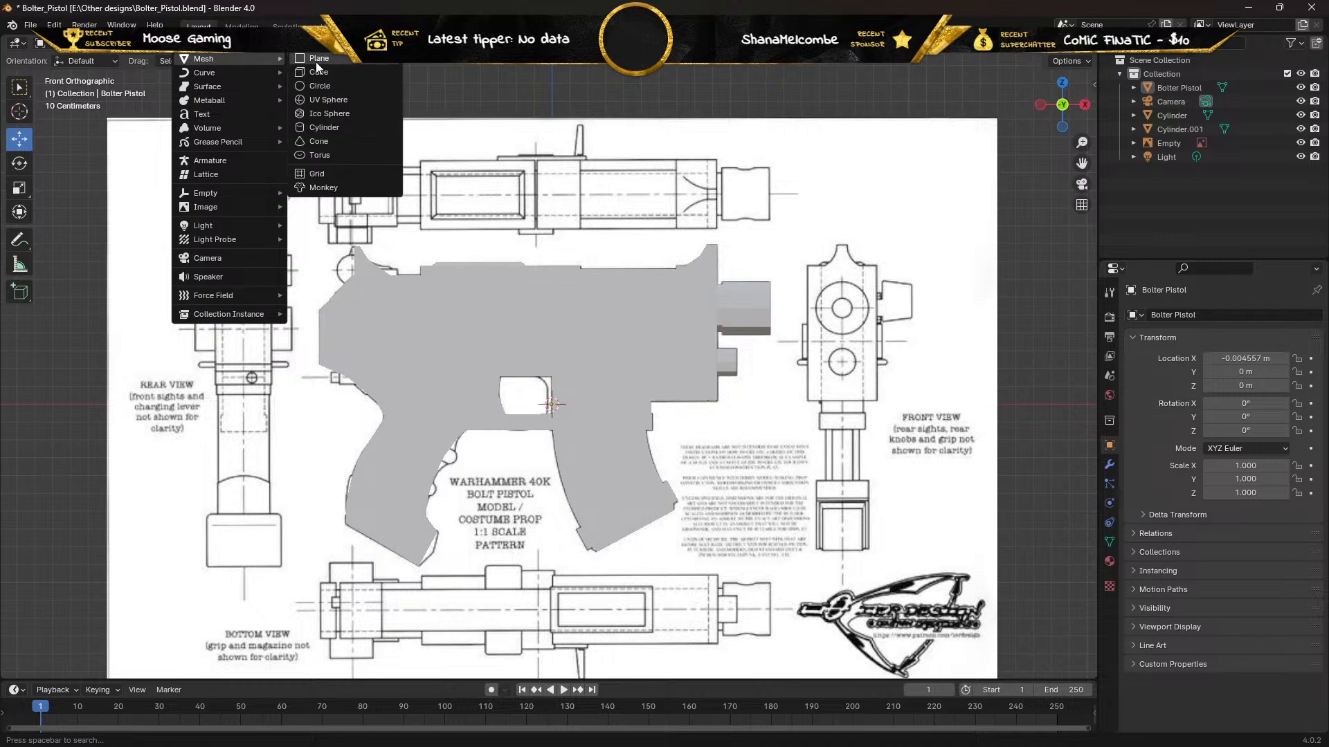
pyautogui.click(326, 127)
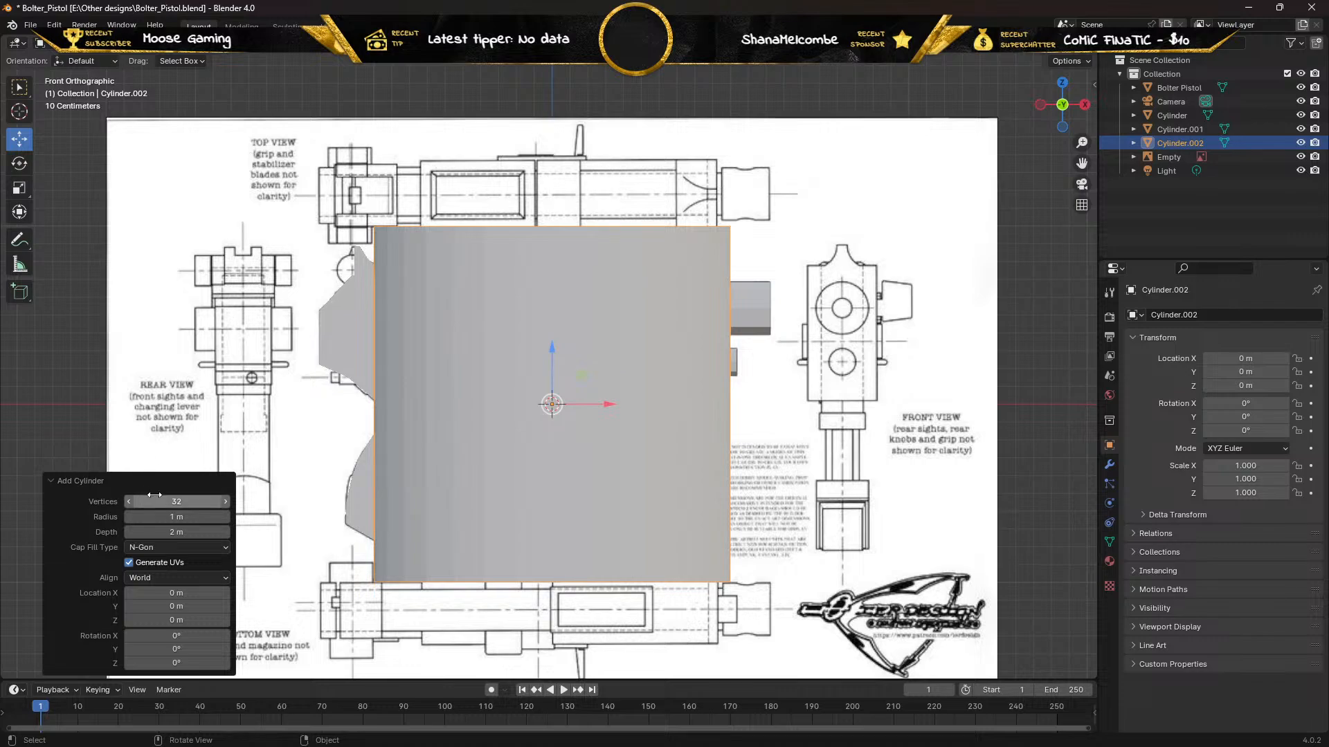
pyautogui.click(186, 501)
pyautogui.write('2')
pyautogui.press('BackSpace')
pyautogui.write('8')
pyautogui.press('Return')
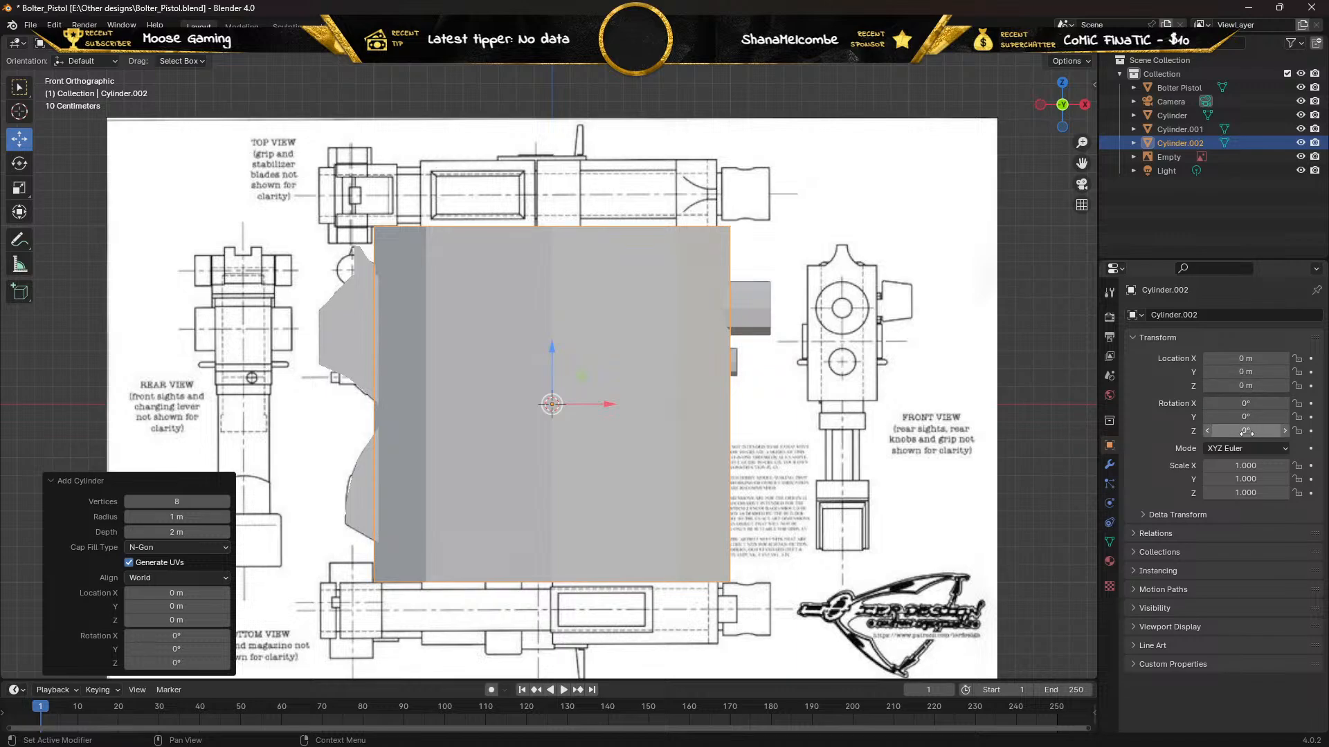
pyautogui.click(1246, 404)
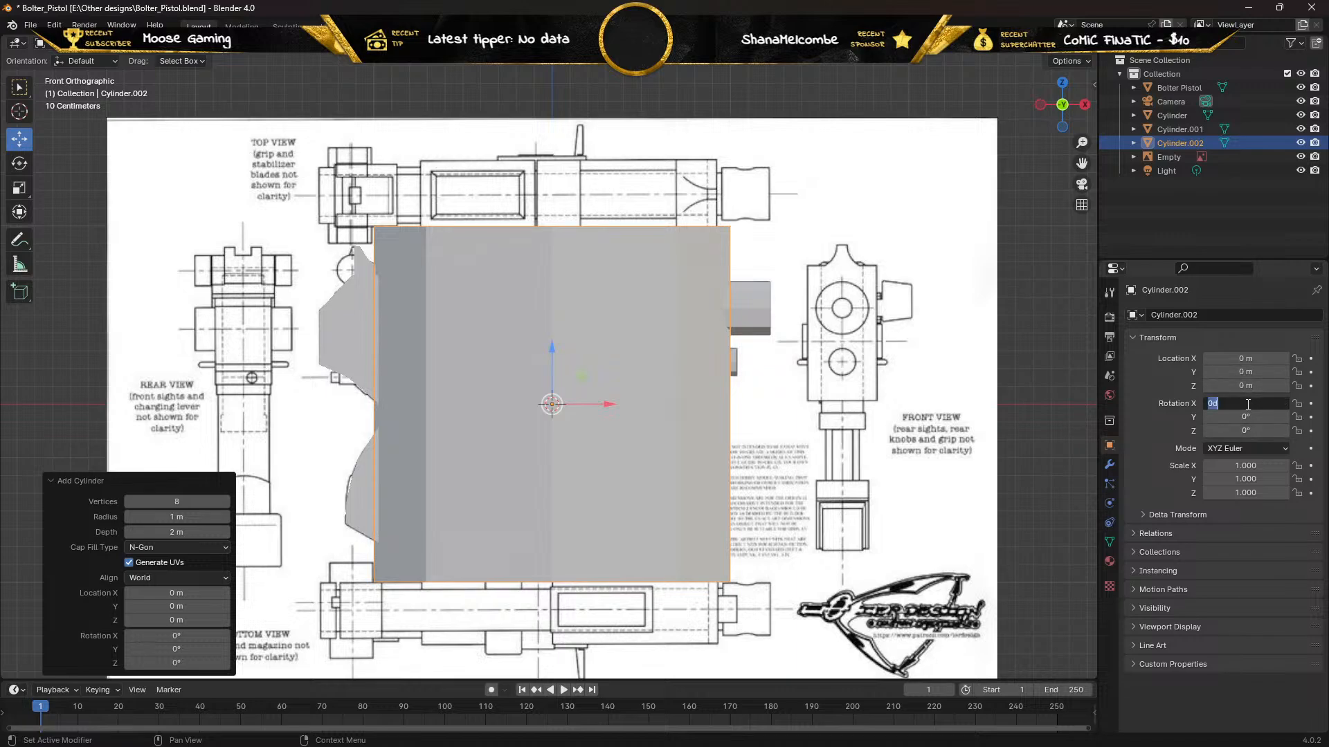
pyautogui.write('90')
pyautogui.press('Return')
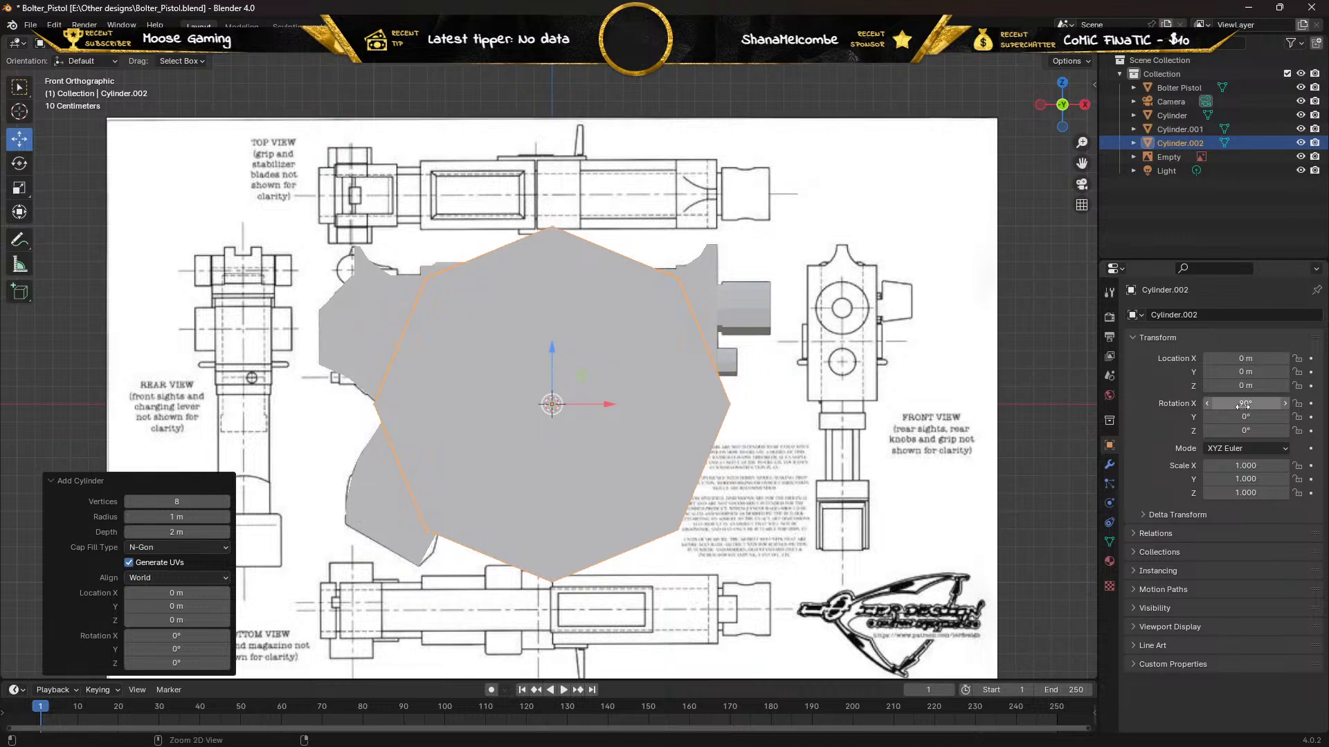
pyautogui.click(1255, 403)
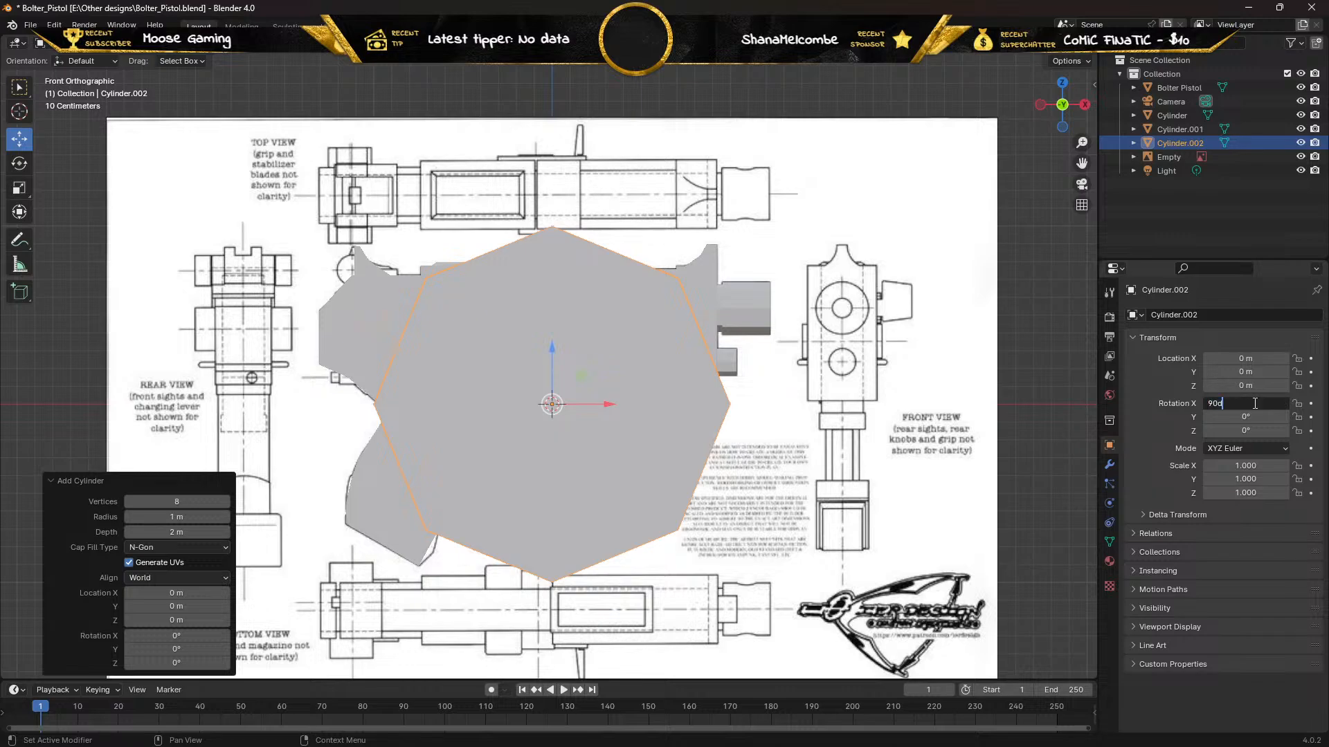
pyautogui.moveTo(1255, 404); pyautogui.dragTo(1151, 406)
pyautogui.write('0')
pyautogui.press('Return')
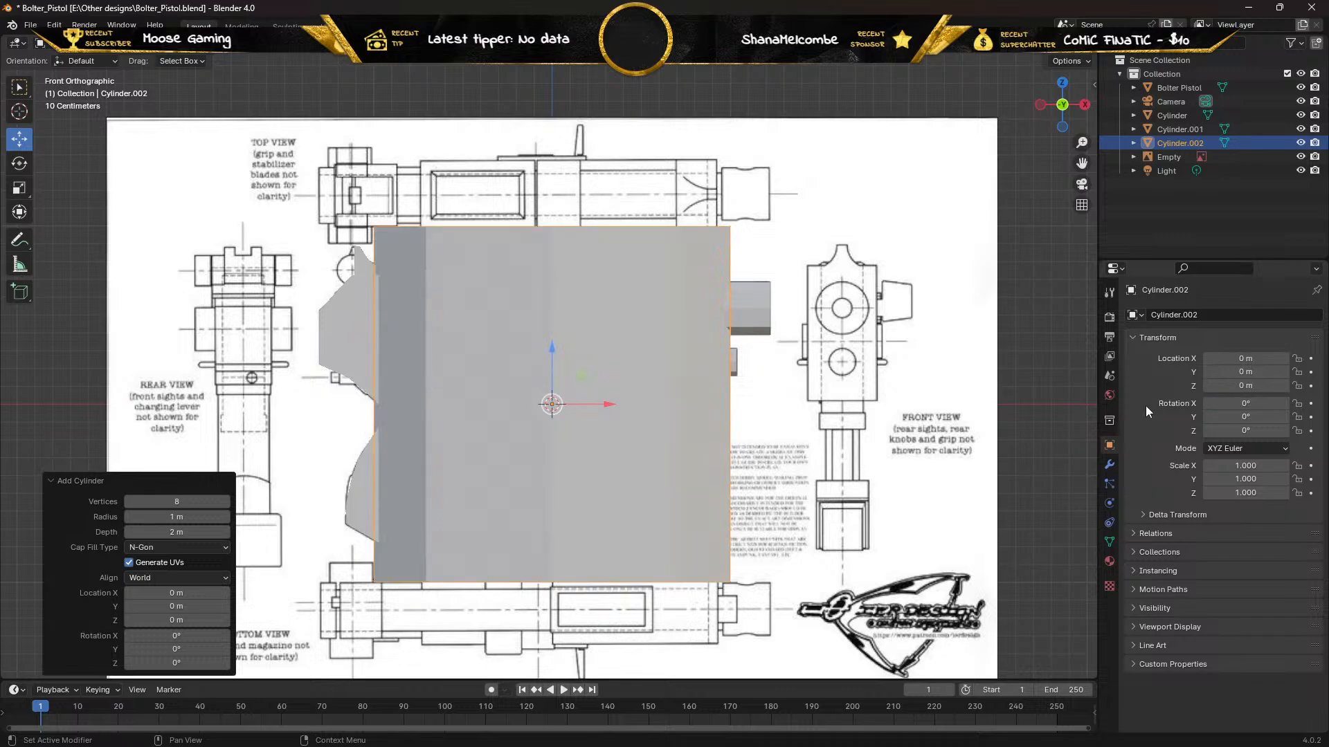
# Set the new cylinder's Y rotation to 90° and scale it down uniformly to about -0.090
pyautogui.click(1240, 418)
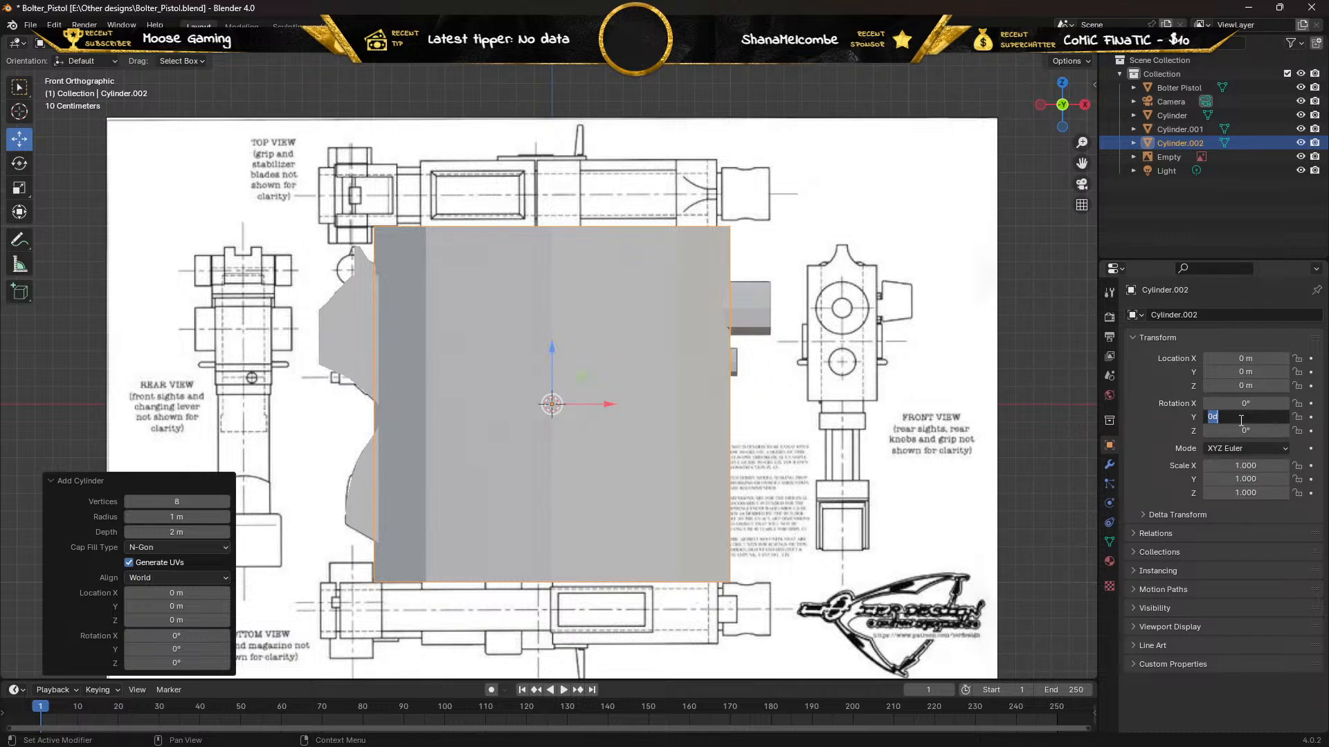
pyautogui.write('90')
pyautogui.press('Return')
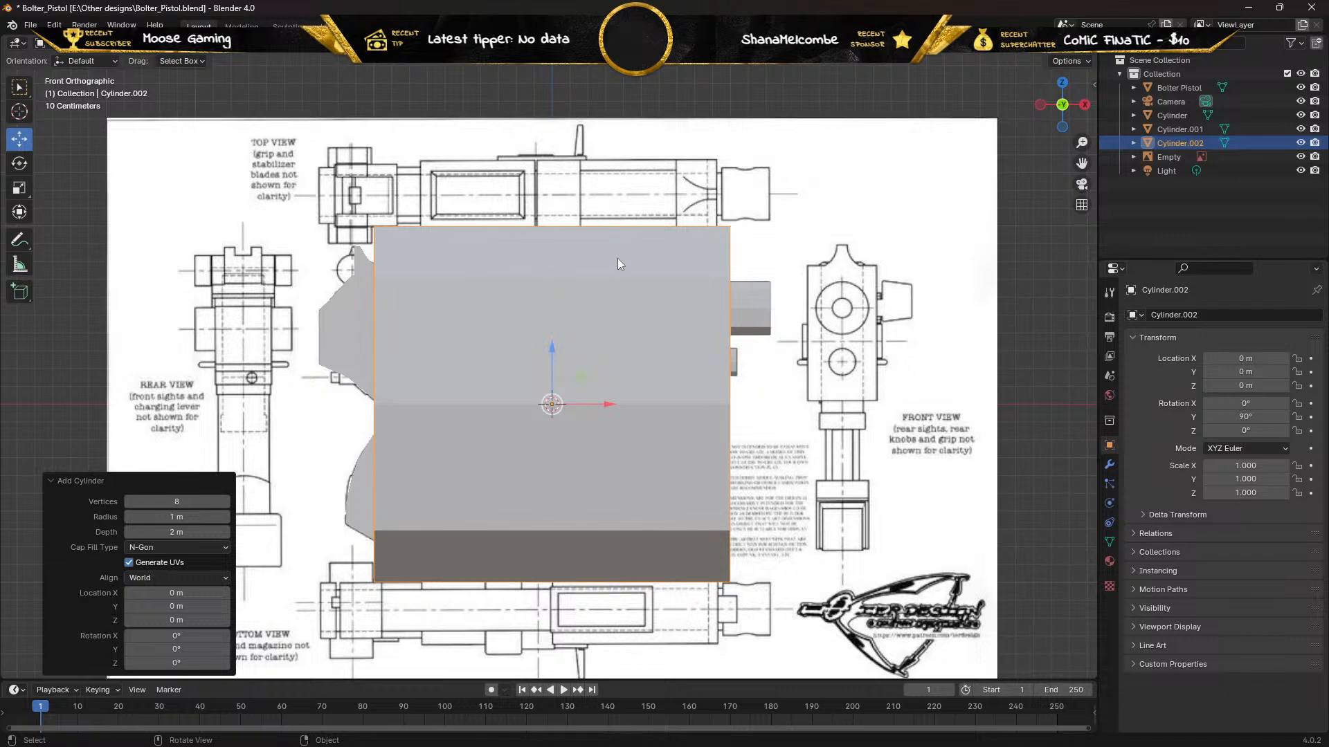
pyautogui.press('s')
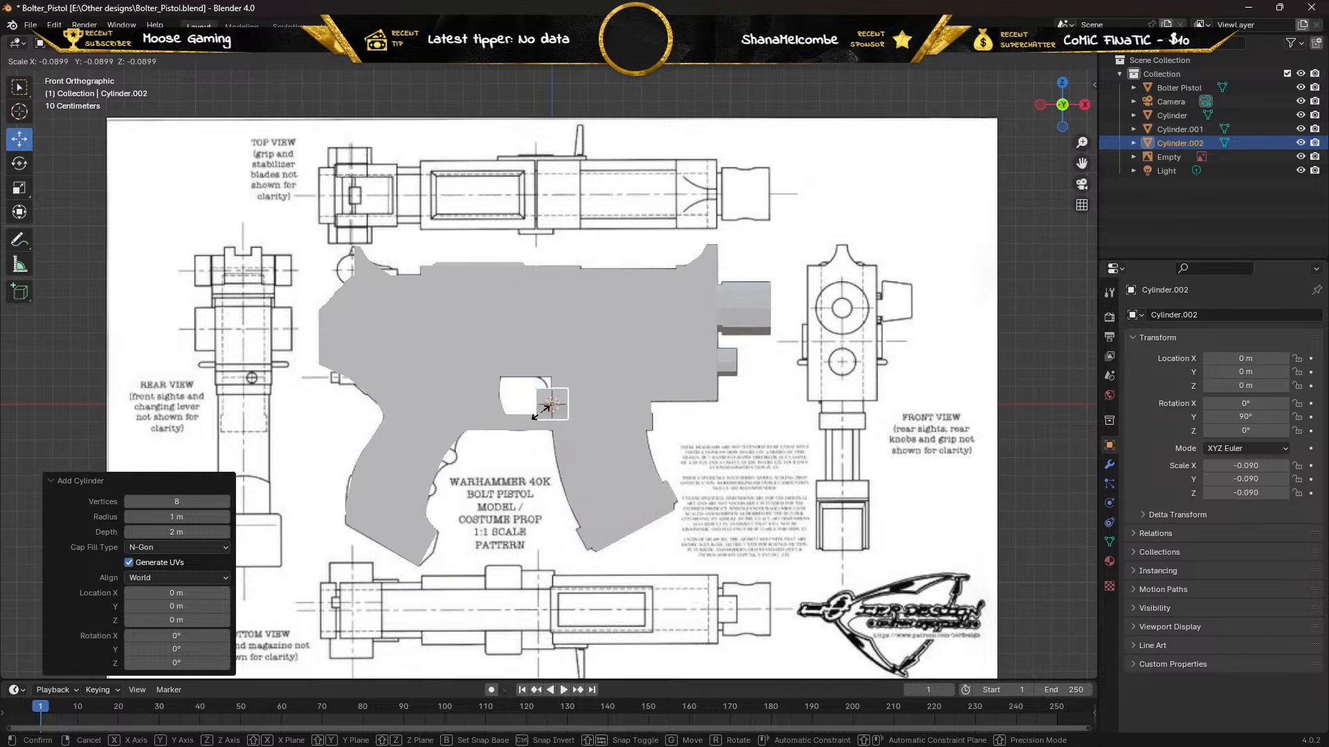
pyautogui.click(540, 410)
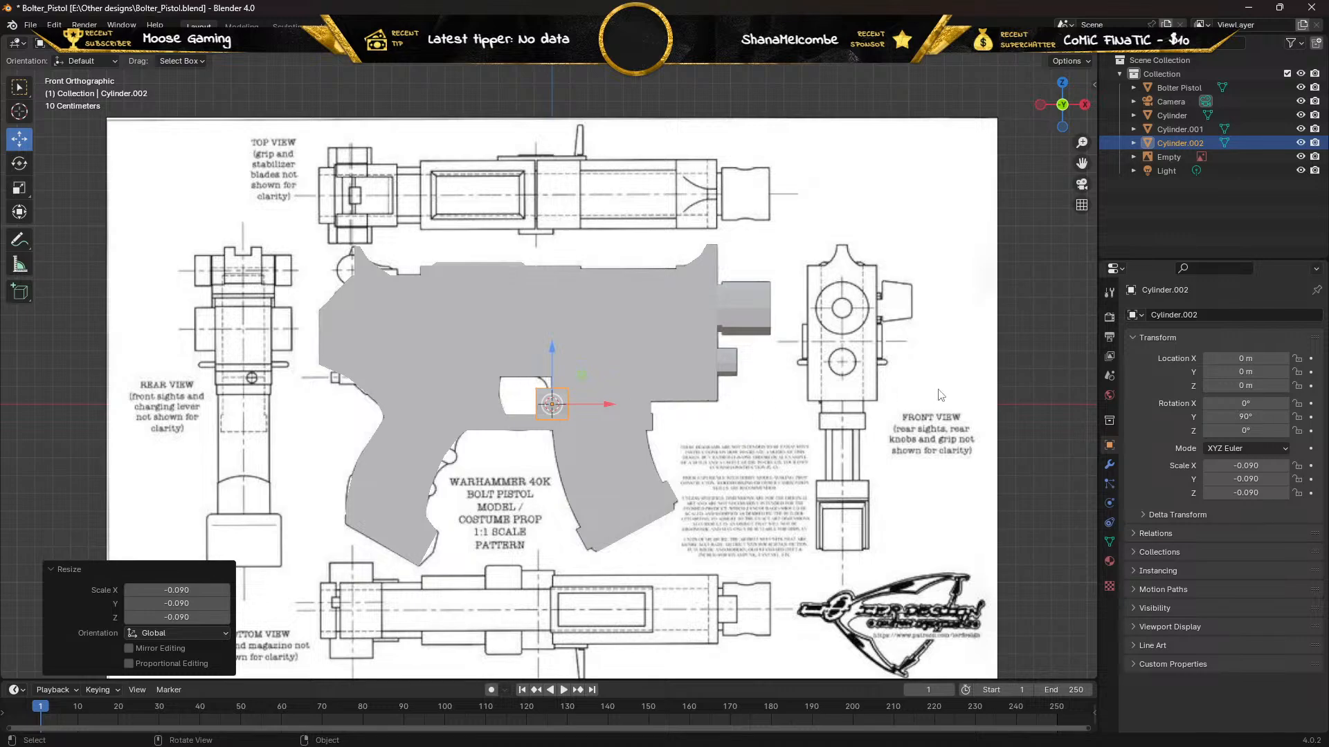
# Set the small cylinder's X rotation to 90°
pyautogui.click(1239, 403)
pyautogui.write('0d')
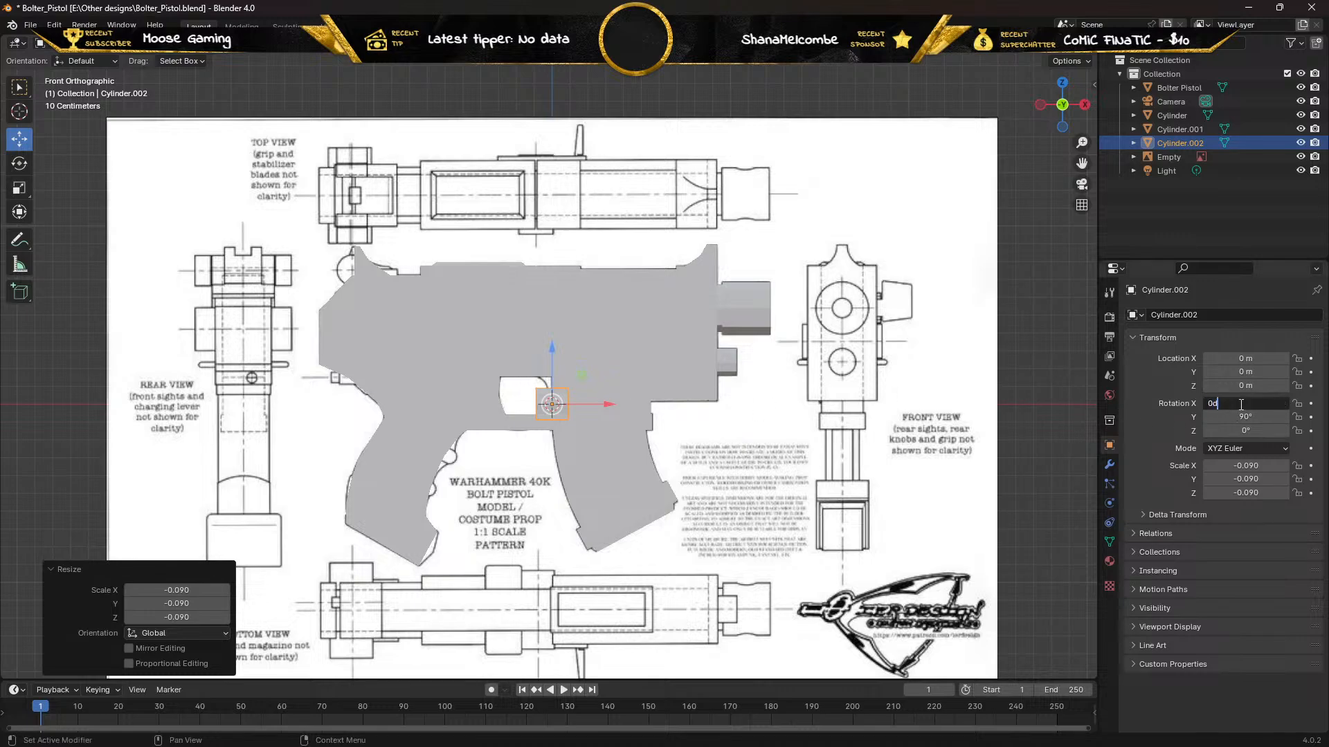
pyautogui.hotkey('ctrl', 'a')
pyautogui.write('90')
pyautogui.press('Return')
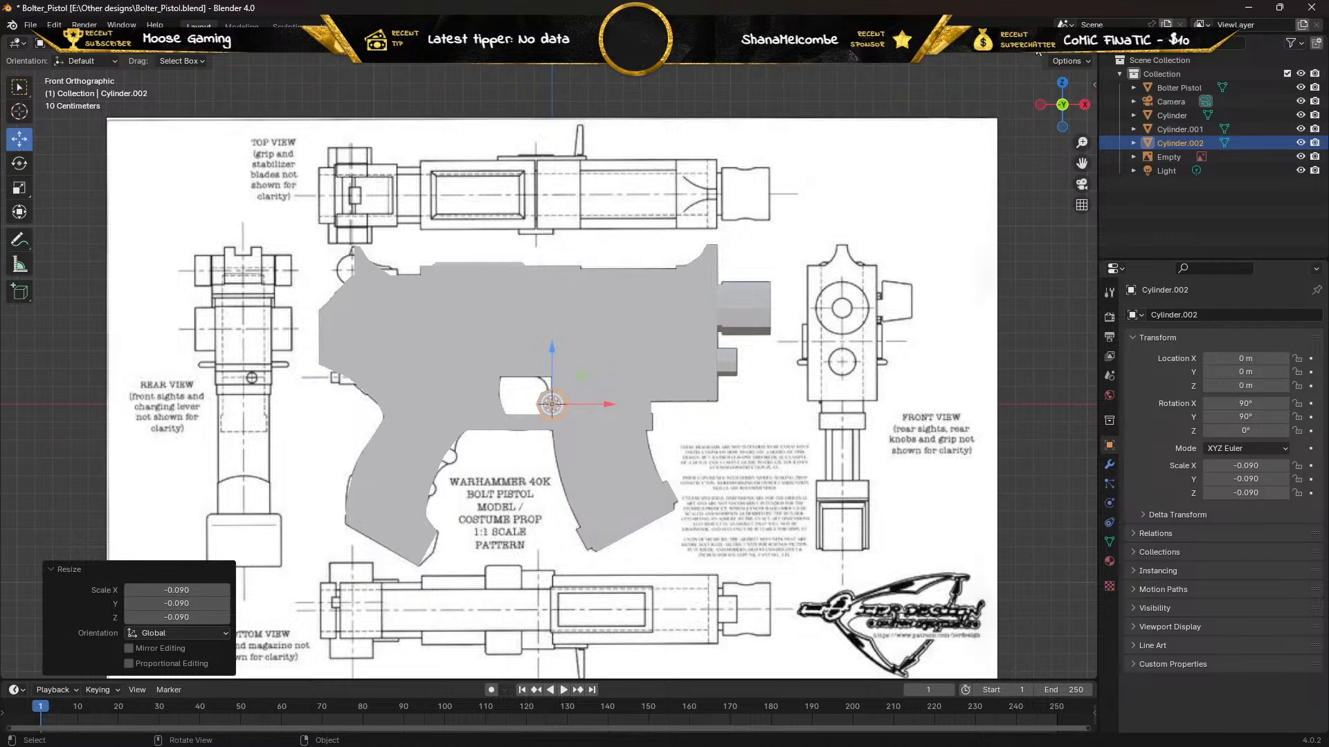
# In wireframe, centre the small cylinder on the muzzle's side hole at about X 1.089 m, Z 0.540 m, and scale it by about 0.702
pyautogui.hotkey('shift', 'z')
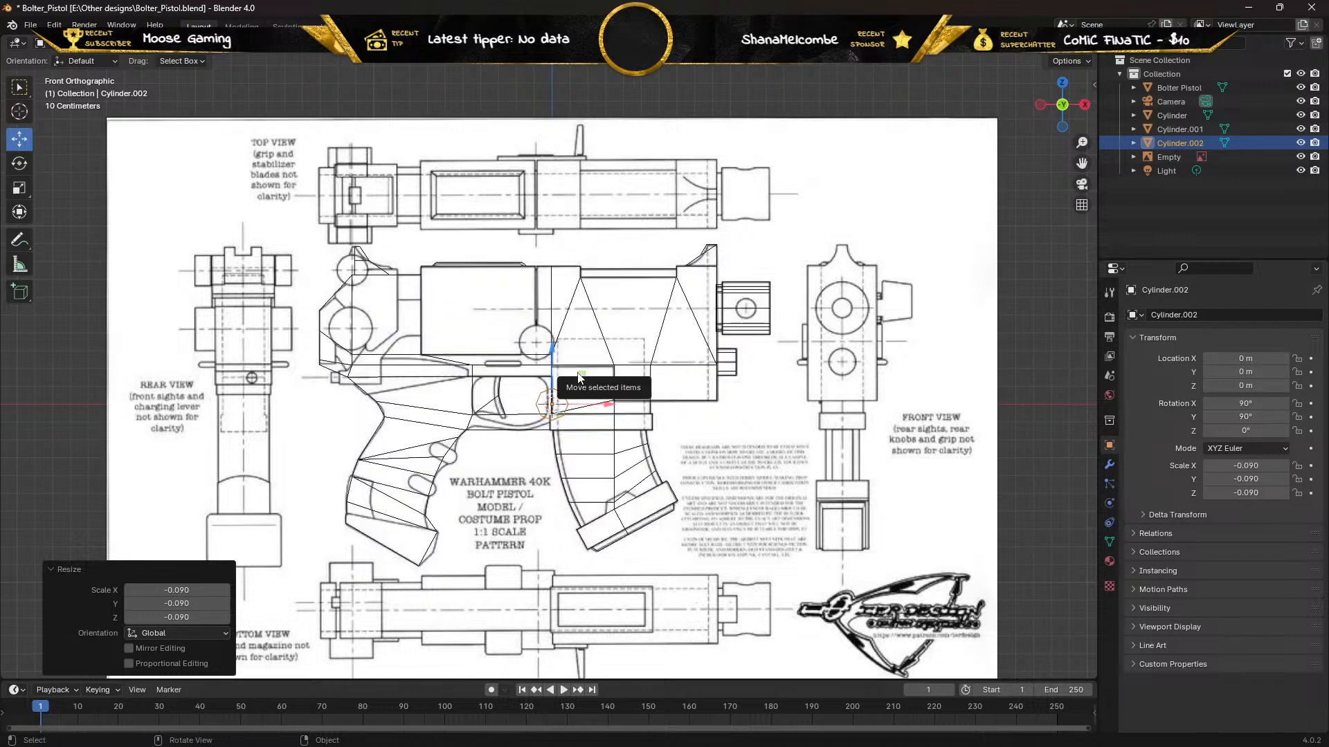
pyautogui.moveTo(581, 376); pyautogui.dragTo(775, 276)
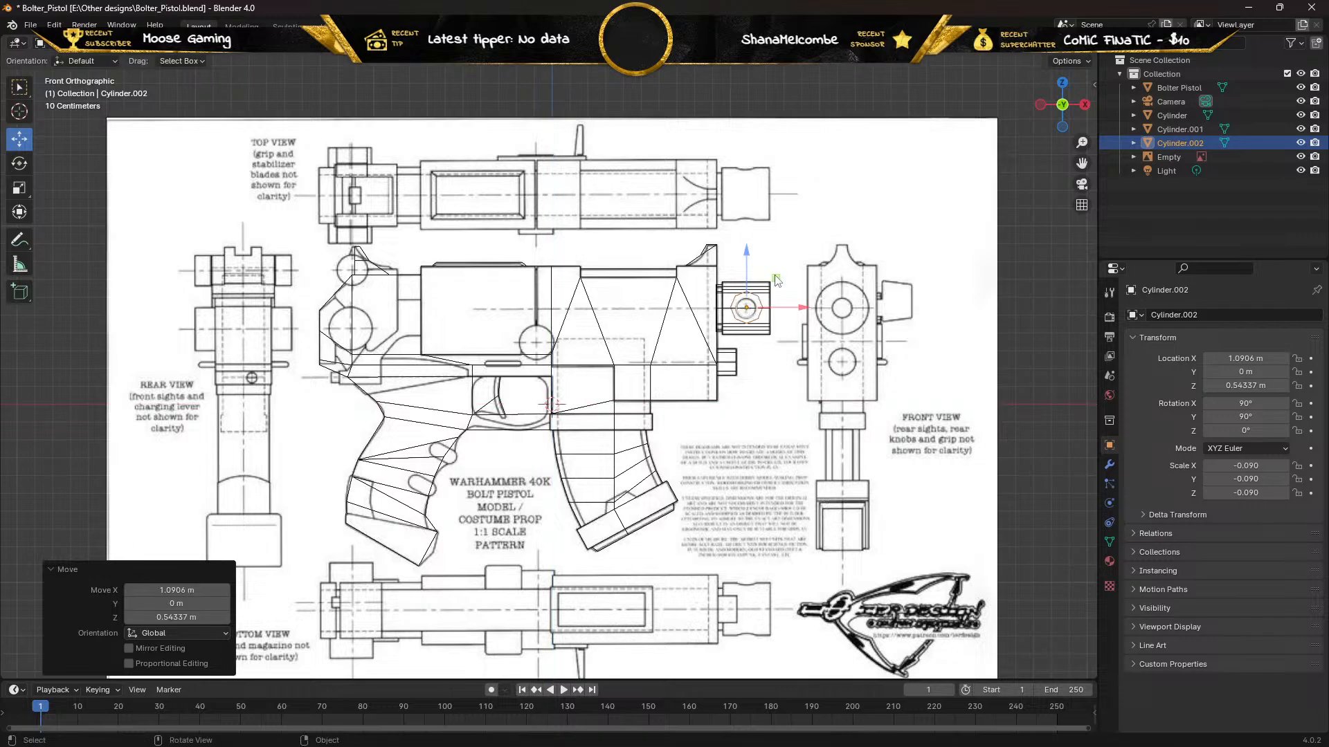
pyautogui.scroll(3, 764, 294)
pyautogui.keyDown('shift'); pyautogui.moveTo(764, 293); pyautogui.dragTo(660, 313, button='middle'); pyautogui.keyUp('shift')
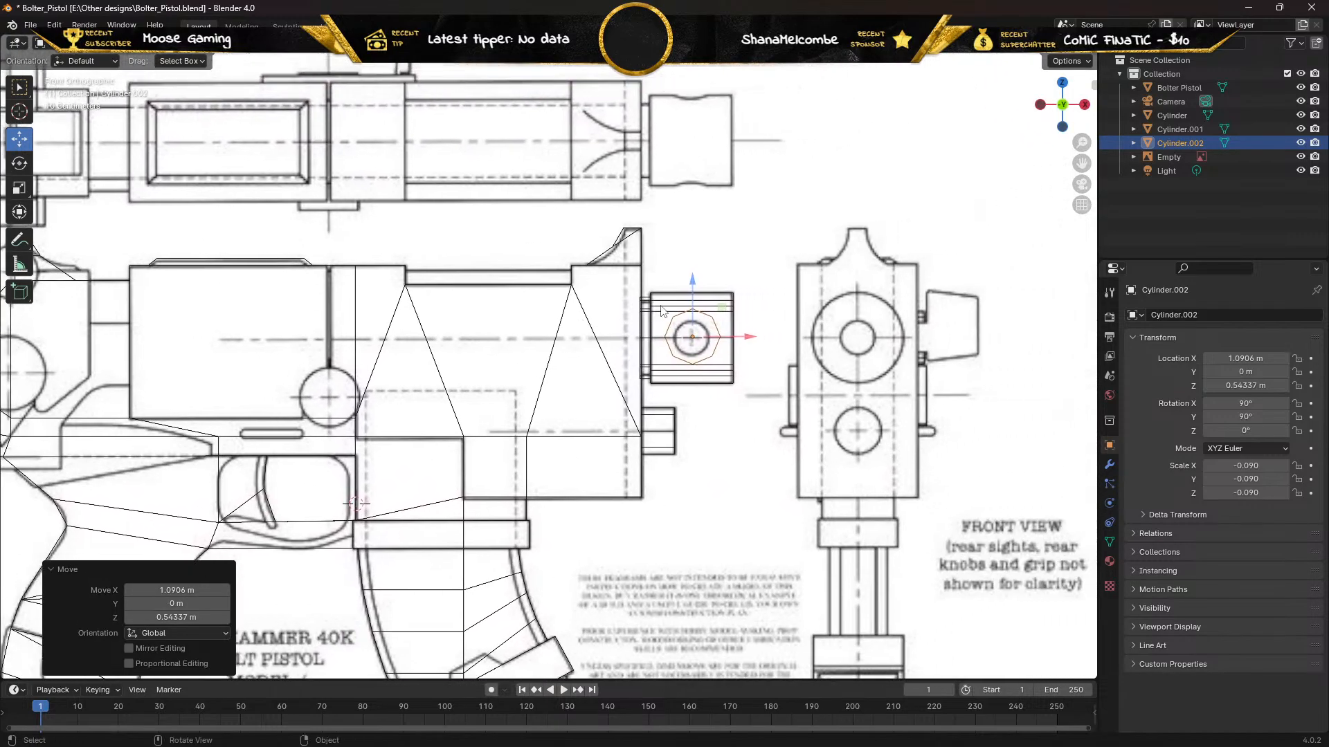
pyautogui.scroll(1, 661, 313)
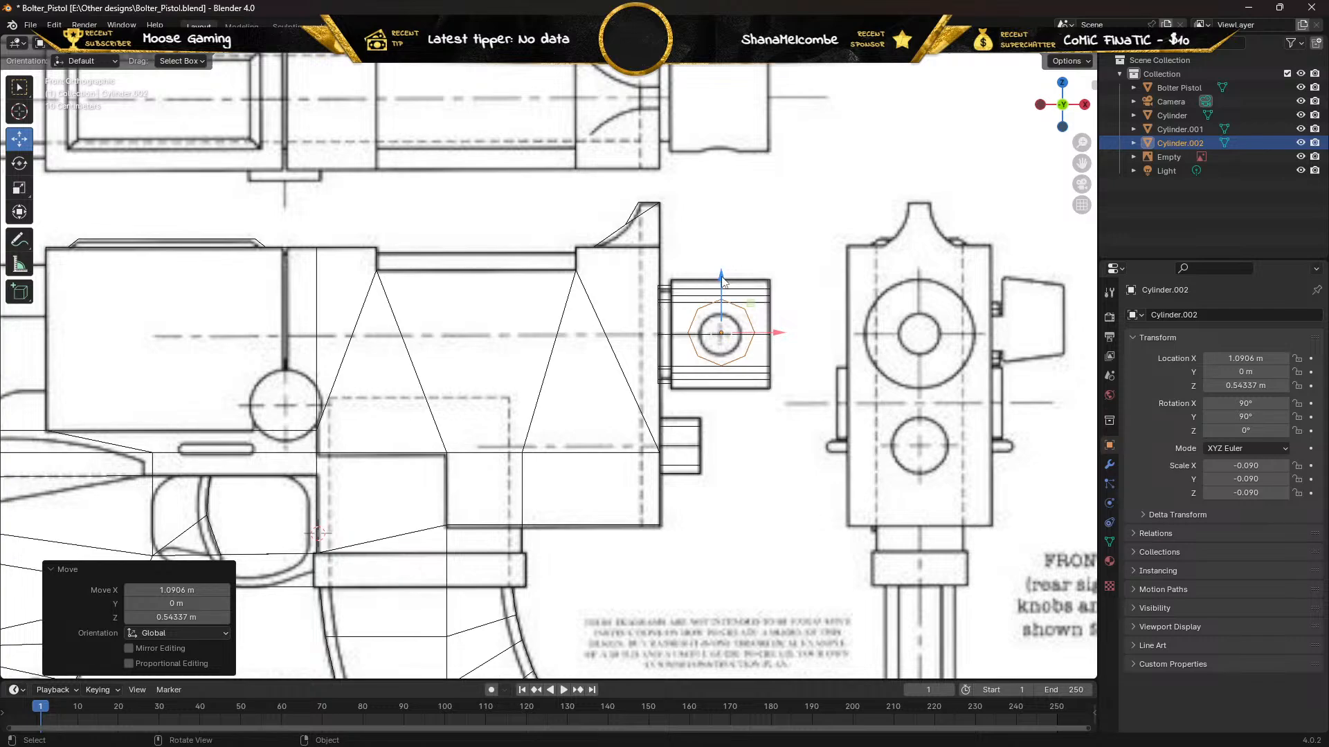
pyautogui.moveTo(721, 278); pyautogui.dragTo(723, 279)
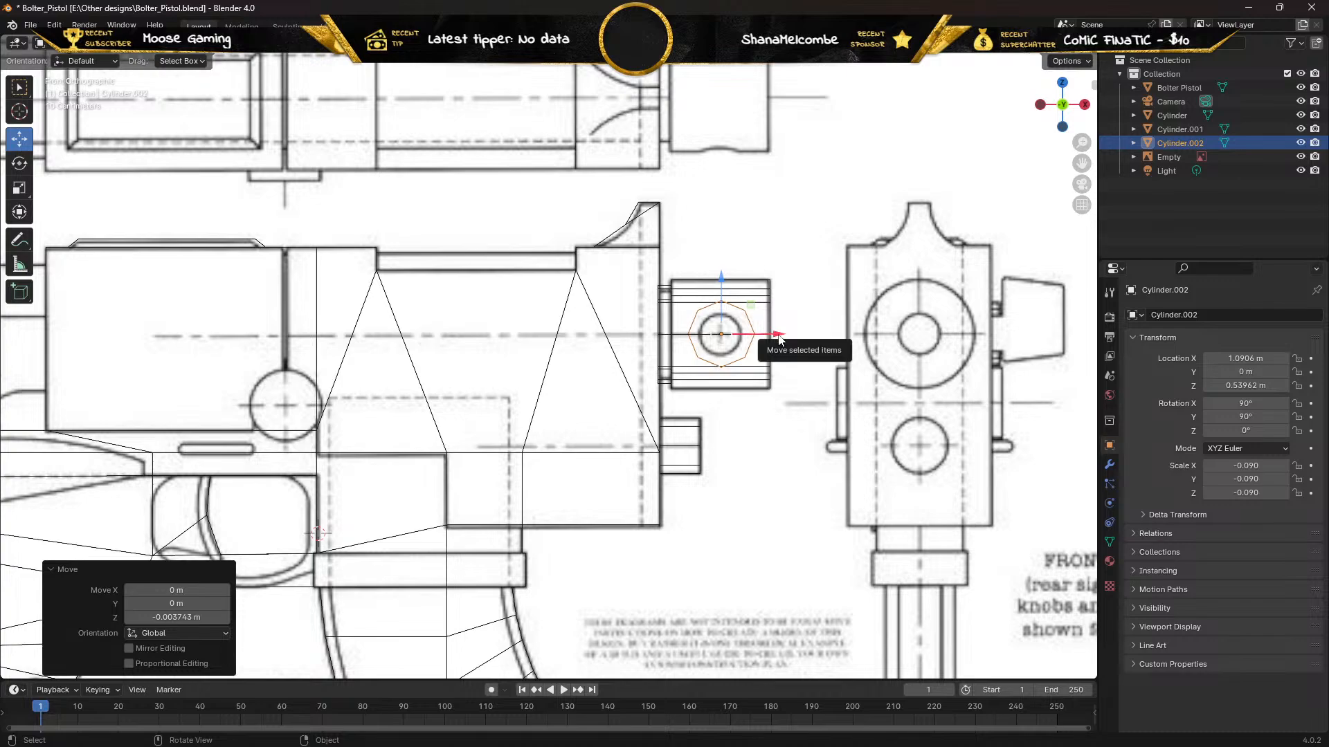
pyautogui.moveTo(779, 340); pyautogui.dragTo(775, 335)
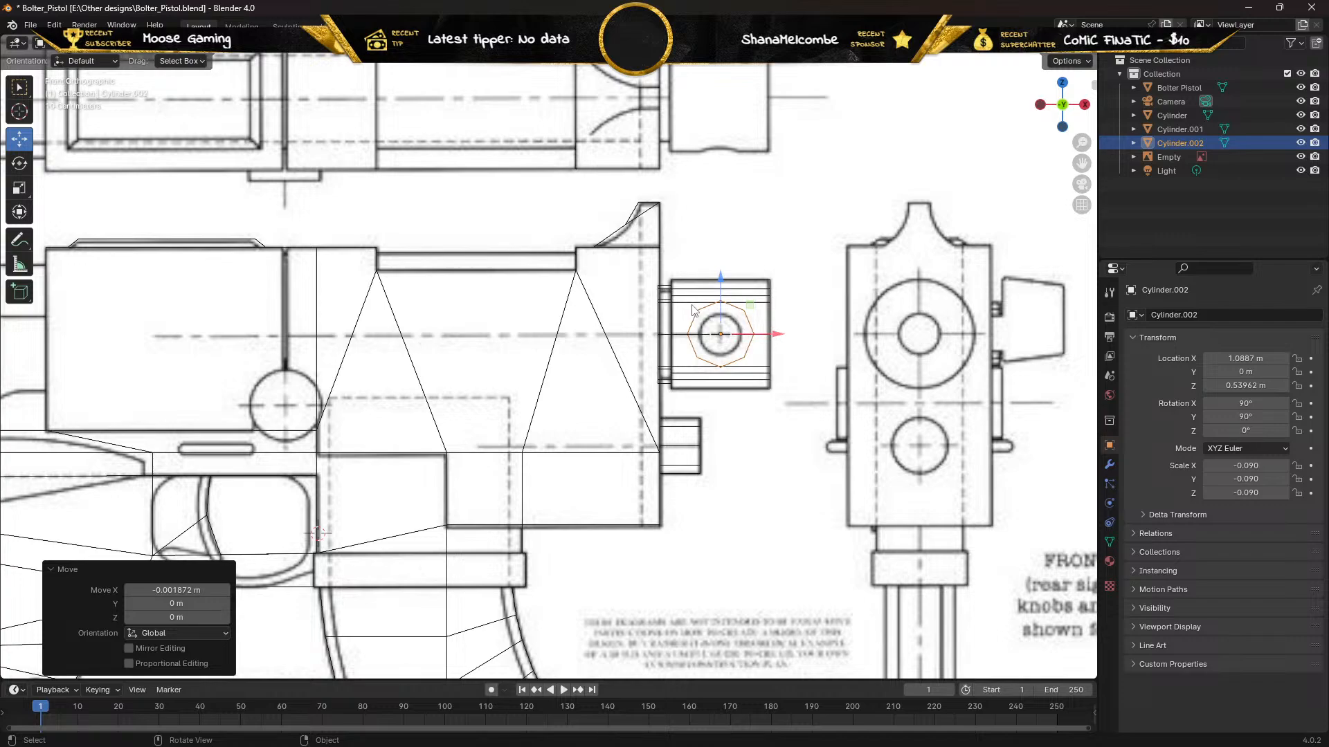
pyautogui.press('s')
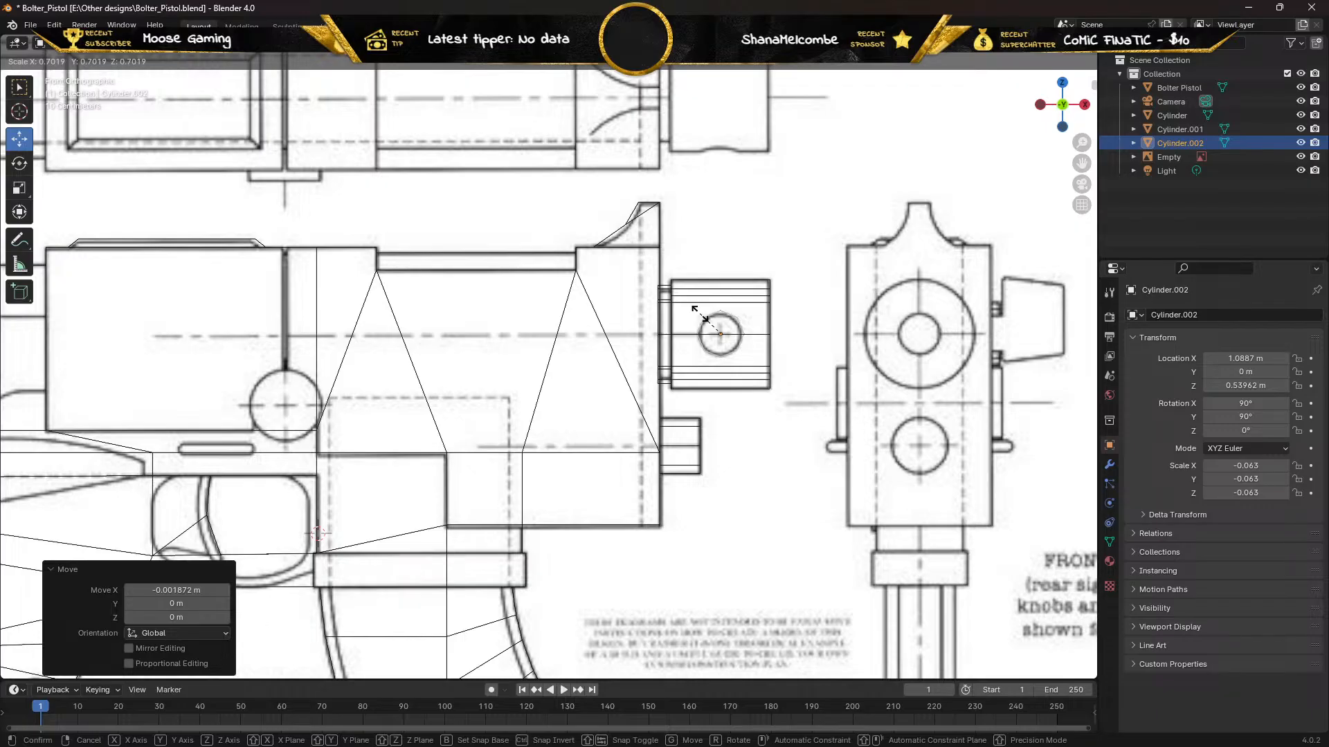
pyautogui.click(696, 310)
# Stretch the small cylinder along Y by about 4.738 so it passes through the muzzle, and switch the viewport to Material Preview shading
pyautogui.moveTo(702, 322); pyautogui.dragTo(539, 367, button='middle')
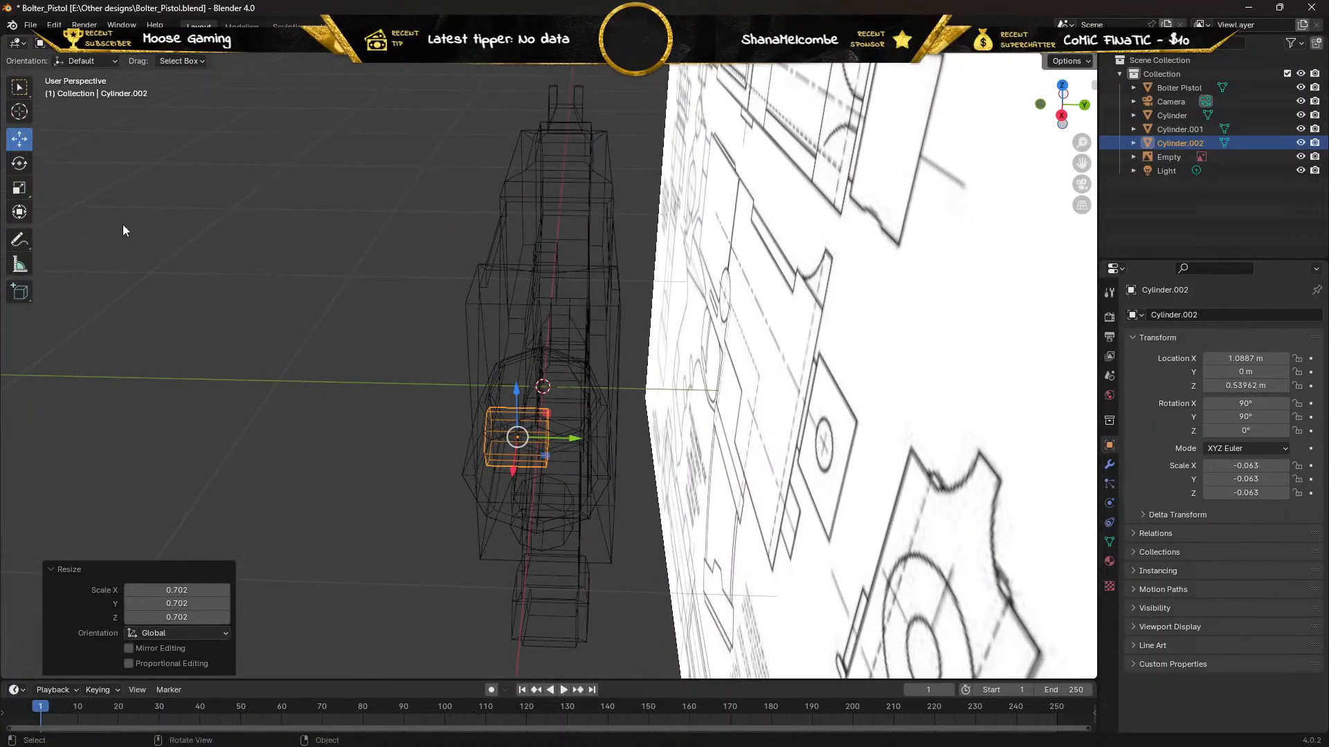
pyautogui.click(19, 191)
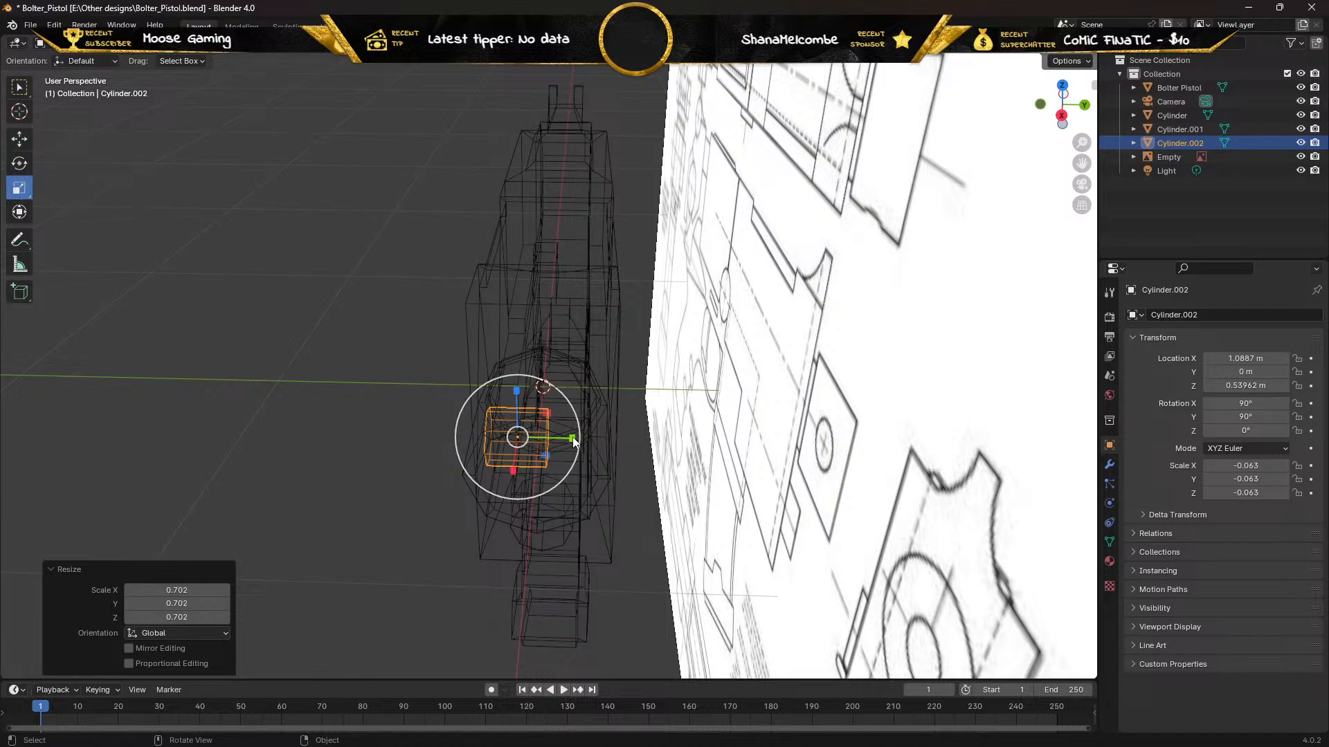
pyautogui.moveTo(573, 443); pyautogui.dragTo(797, 418)
pyautogui.moveTo(797, 418); pyautogui.dragTo(557, 299, button='middle')
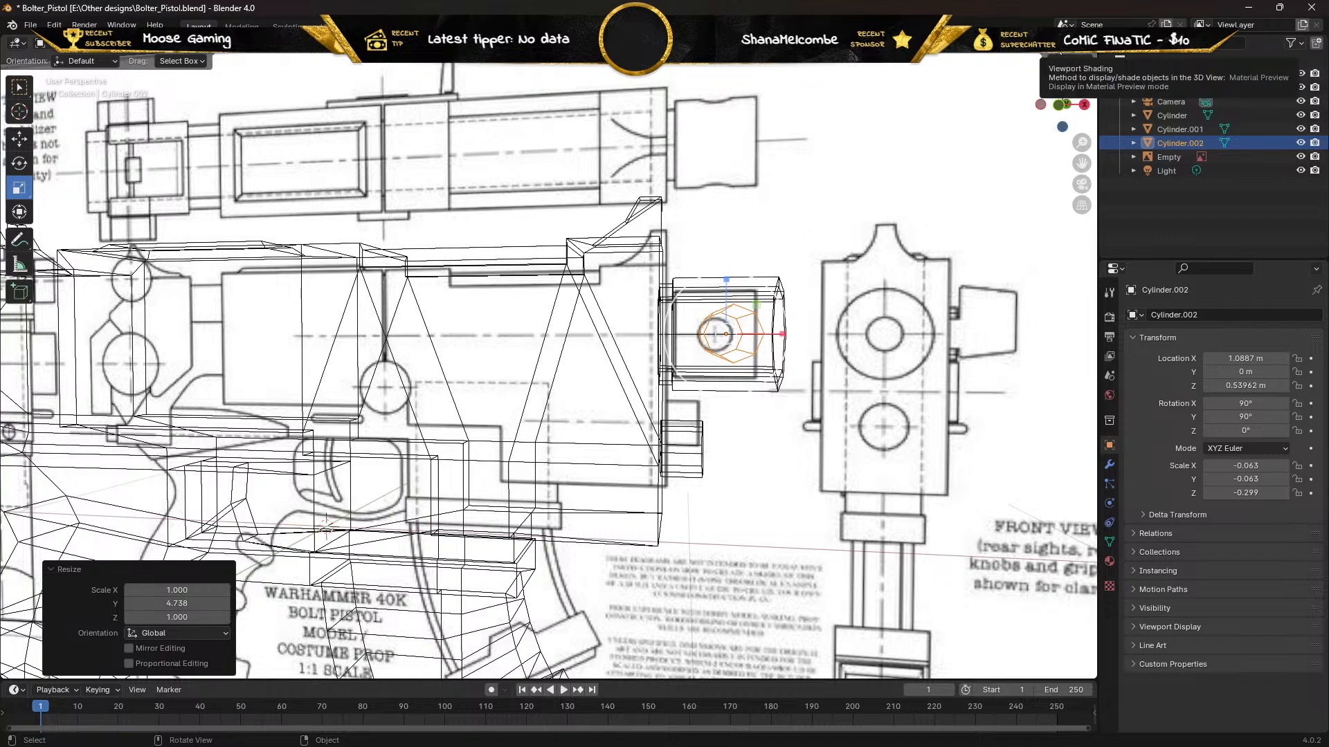
pyautogui.click(1060, 45)
pyautogui.moveTo(858, 152)
pyautogui.mouseDown(button='middle')
pyautogui.moveTo(734, 194)
pyautogui.moveTo(703, 151)
pyautogui.moveTo(747, 168)
pyautogui.moveTo(584, 252)
pyautogui.mouseUp(button='middle')
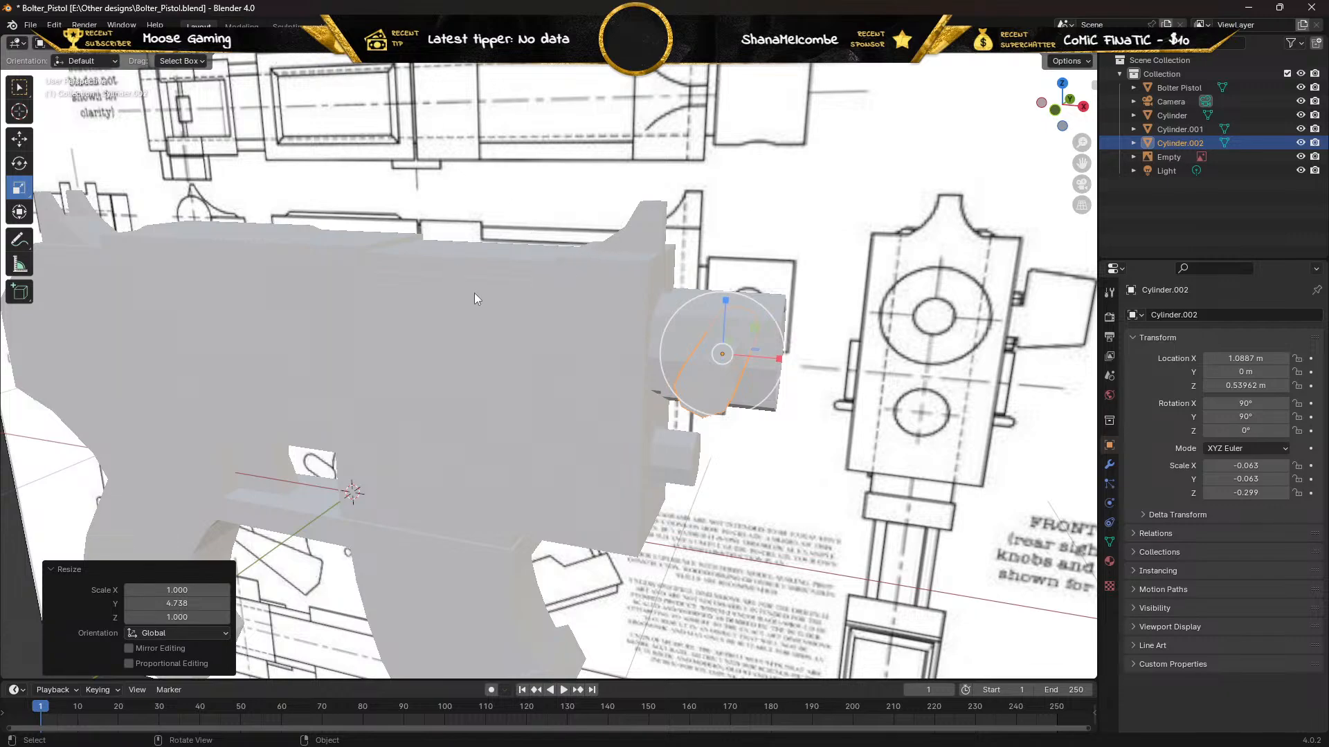
# Add a Boolean modifier to the large muzzle cylinder
pyautogui.click(19, 87)
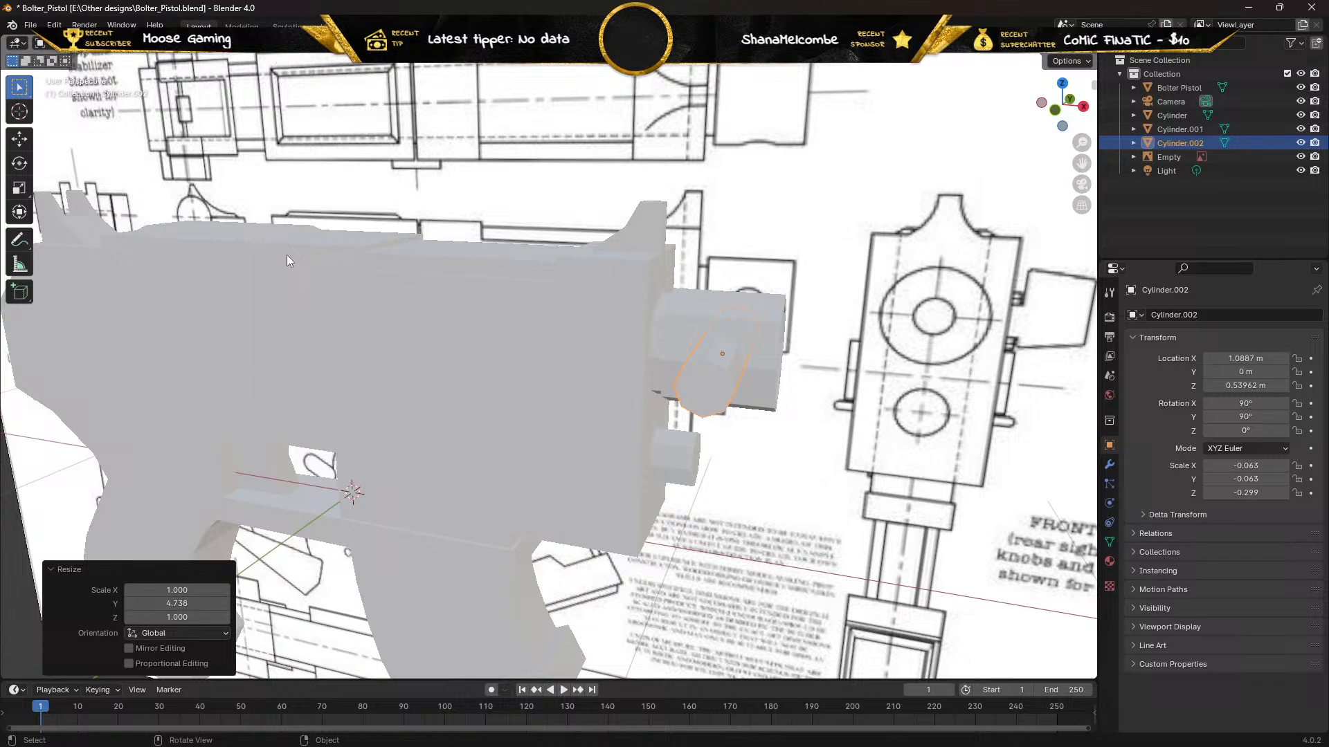
pyautogui.click(491, 313)
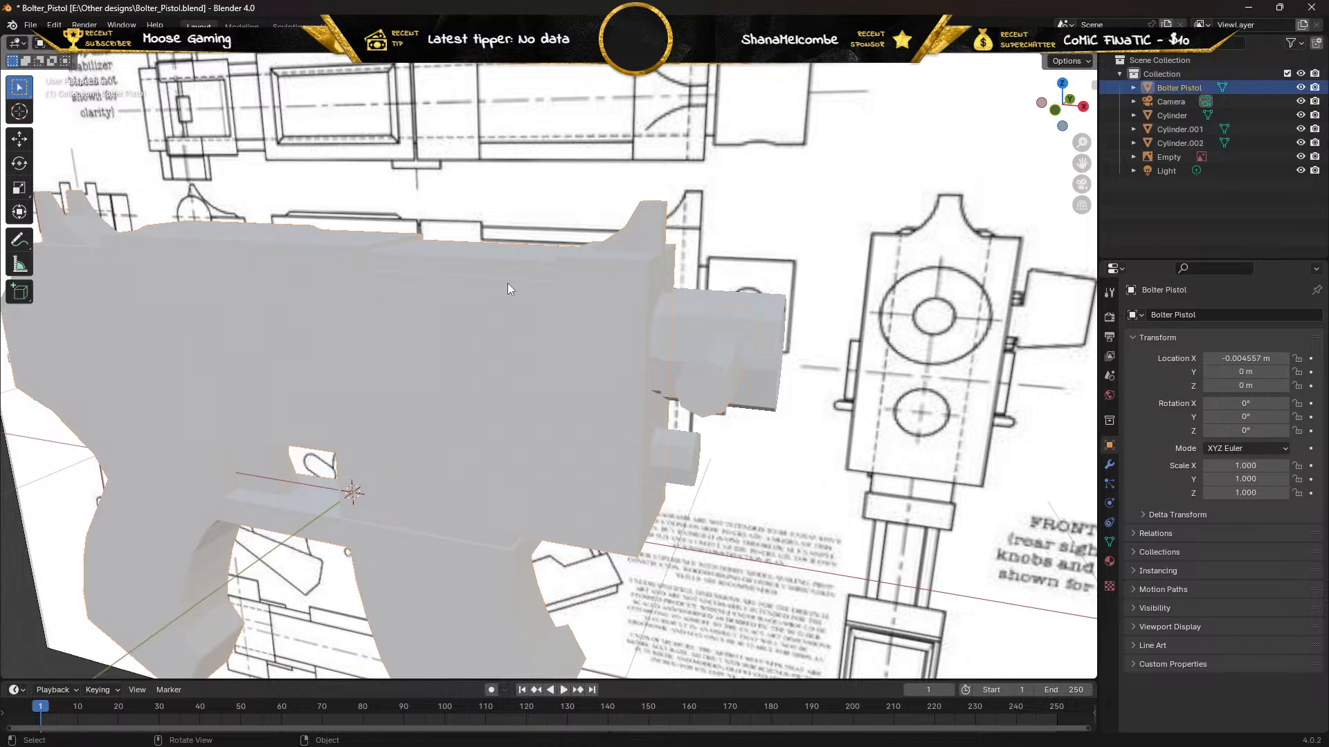
pyautogui.moveTo(566, 264)
pyautogui.mouseDown(button='middle')
pyautogui.moveTo(547, 265)
pyautogui.moveTo(587, 275)
pyautogui.mouseUp(button='middle')
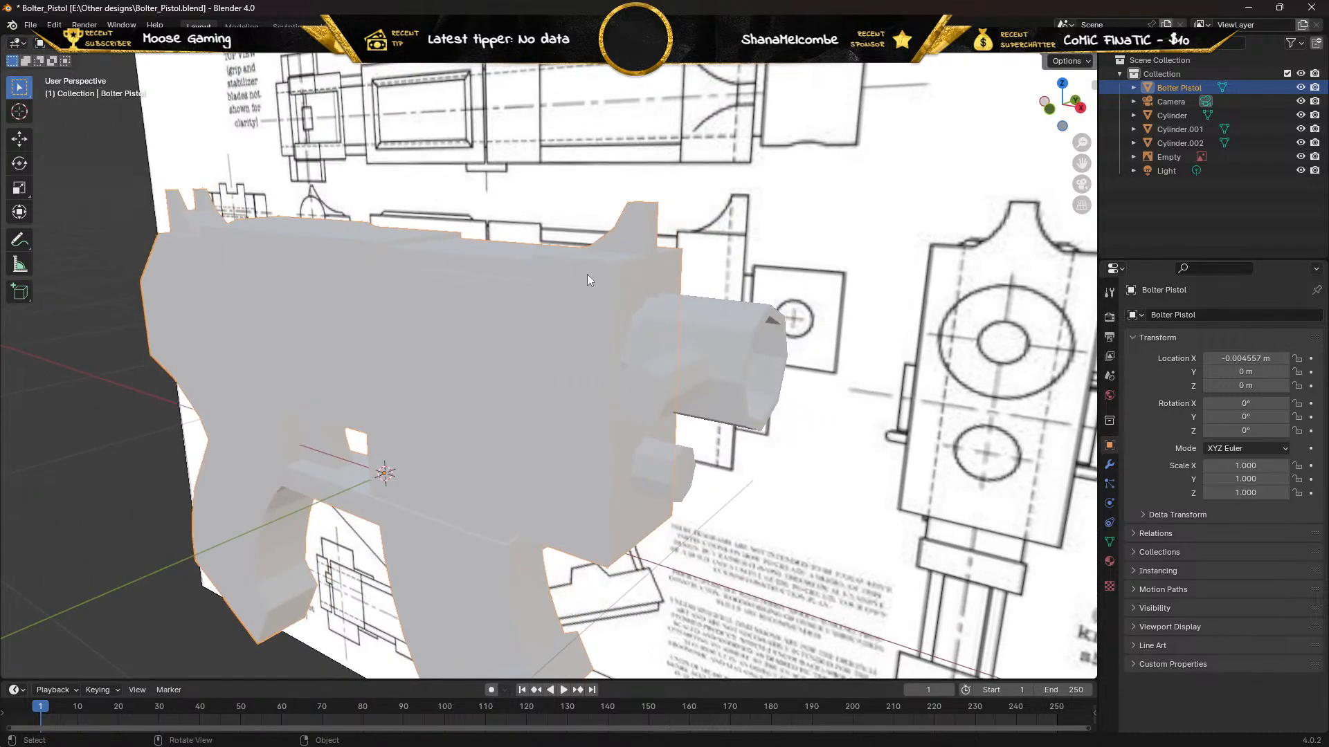
pyautogui.click(728, 324)
pyautogui.moveTo(710, 252); pyautogui.dragTo(728, 310, button='middle')
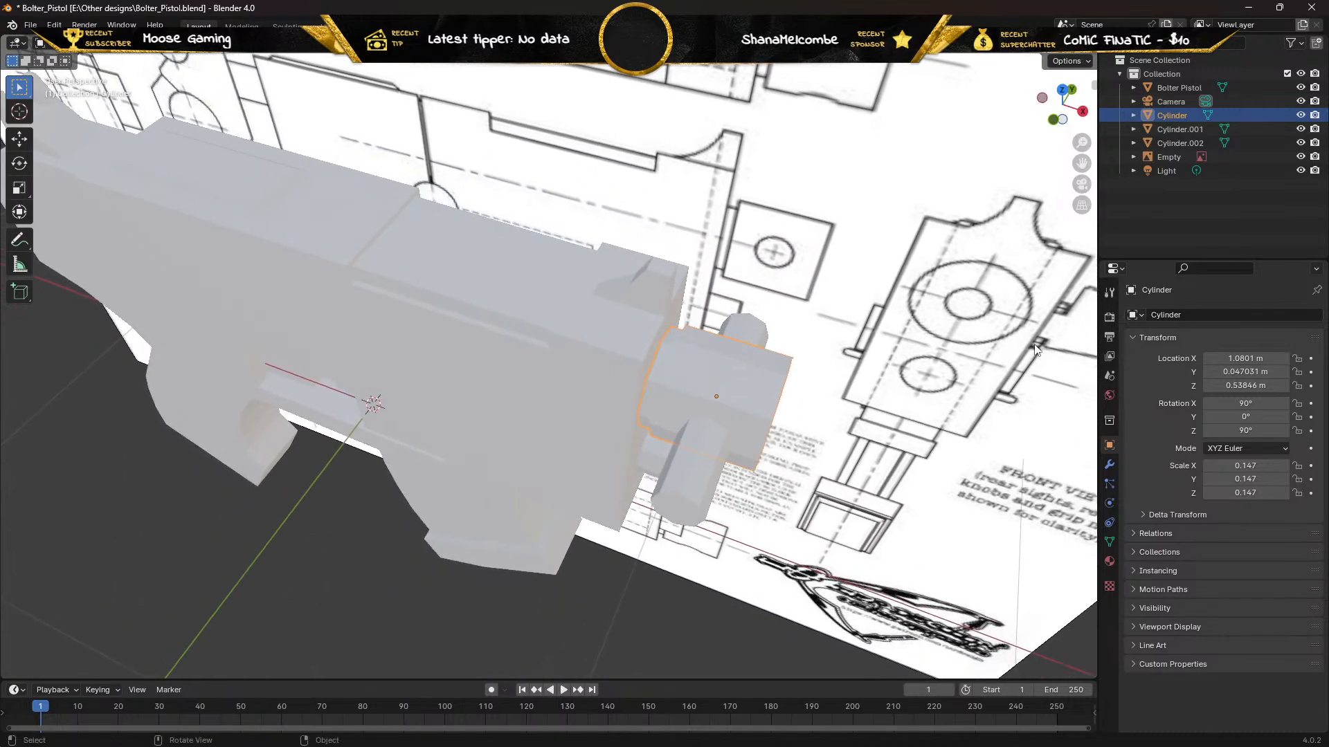
pyautogui.click(1110, 466)
pyautogui.click(1221, 317)
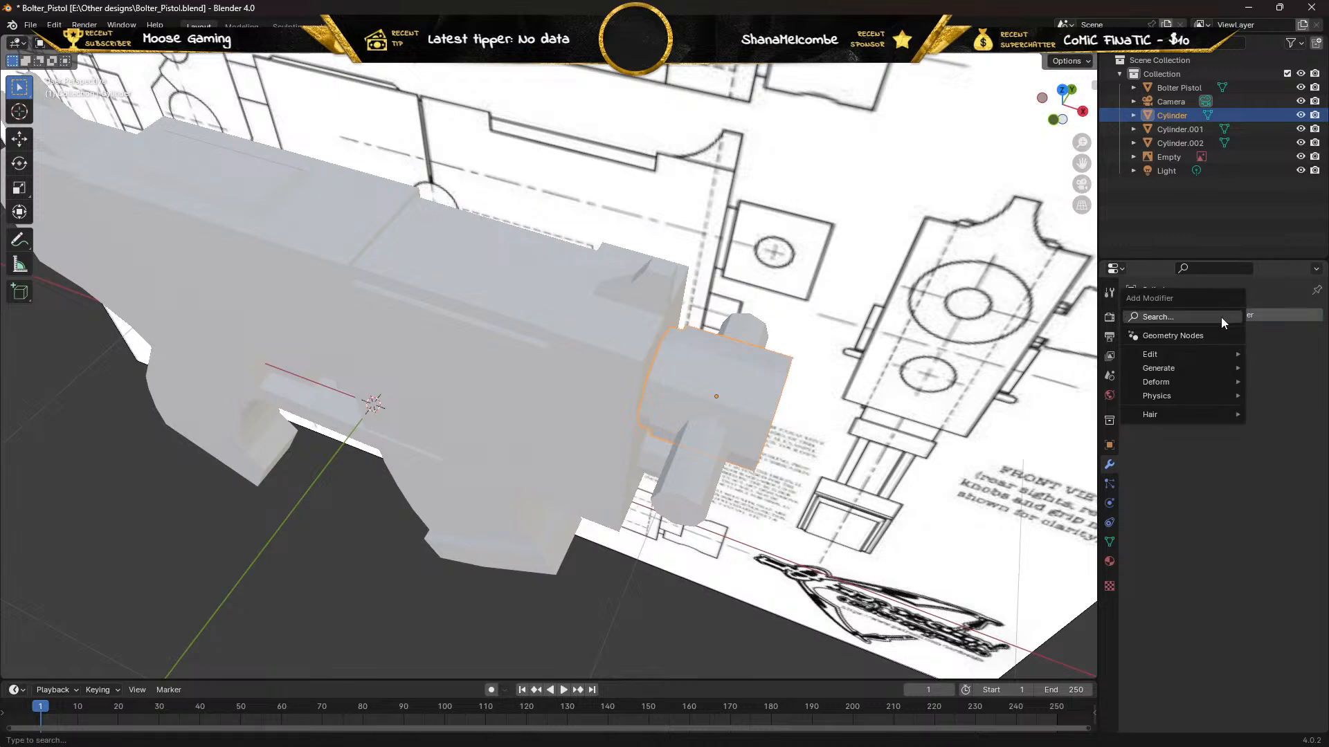
pyautogui.moveTo(1202, 350)
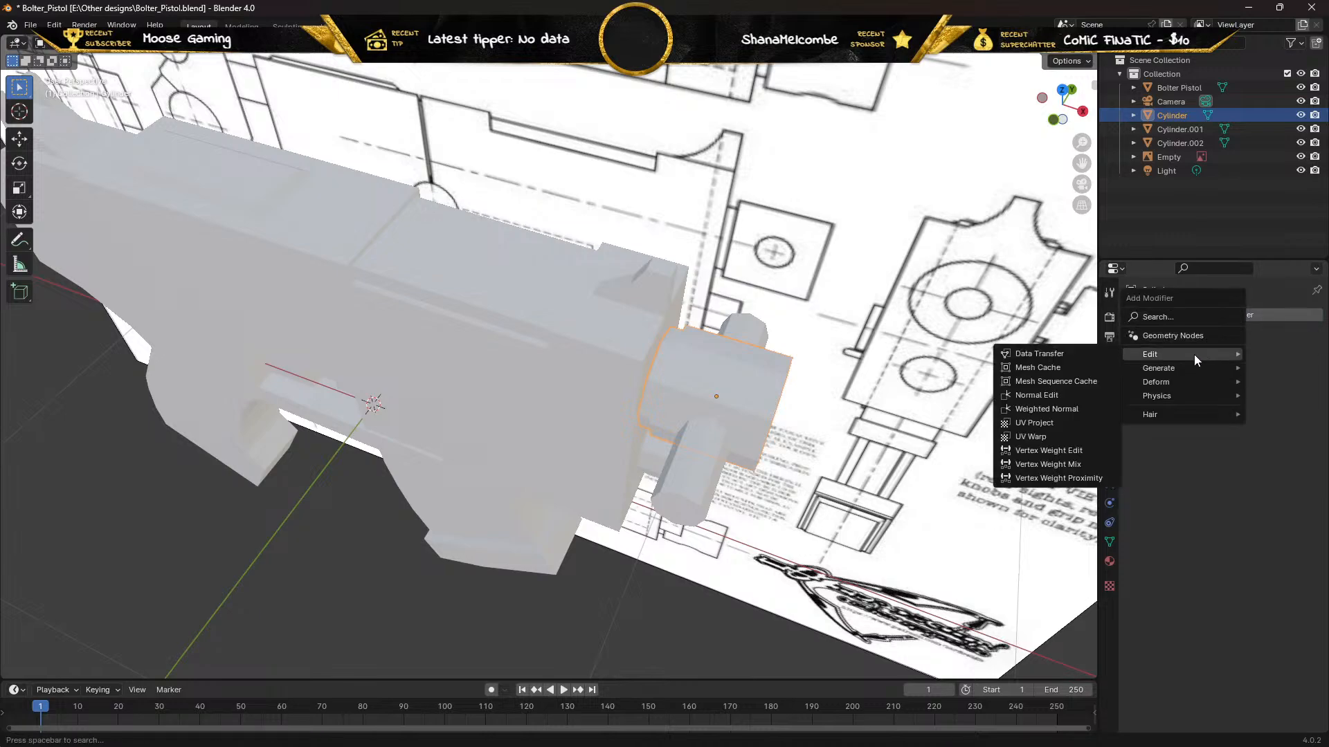
pyautogui.moveTo(1175, 368)
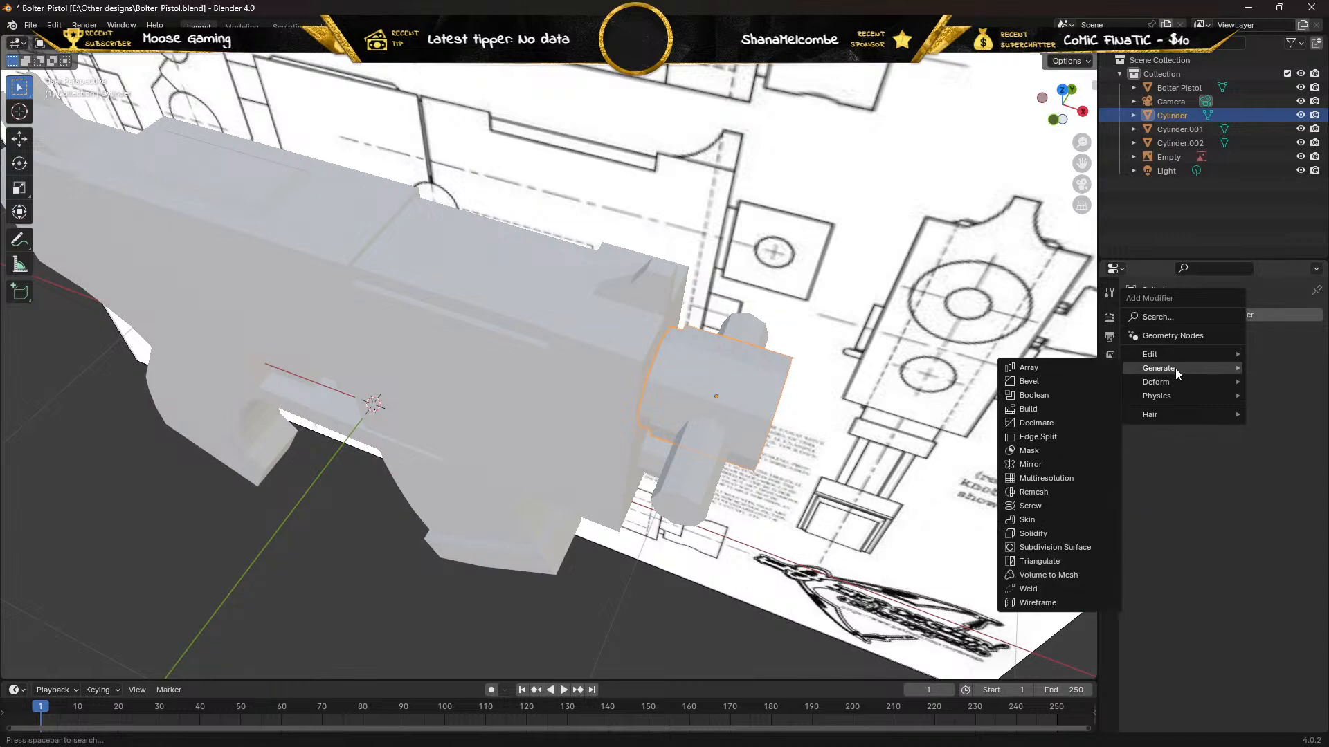
pyautogui.click(1065, 394)
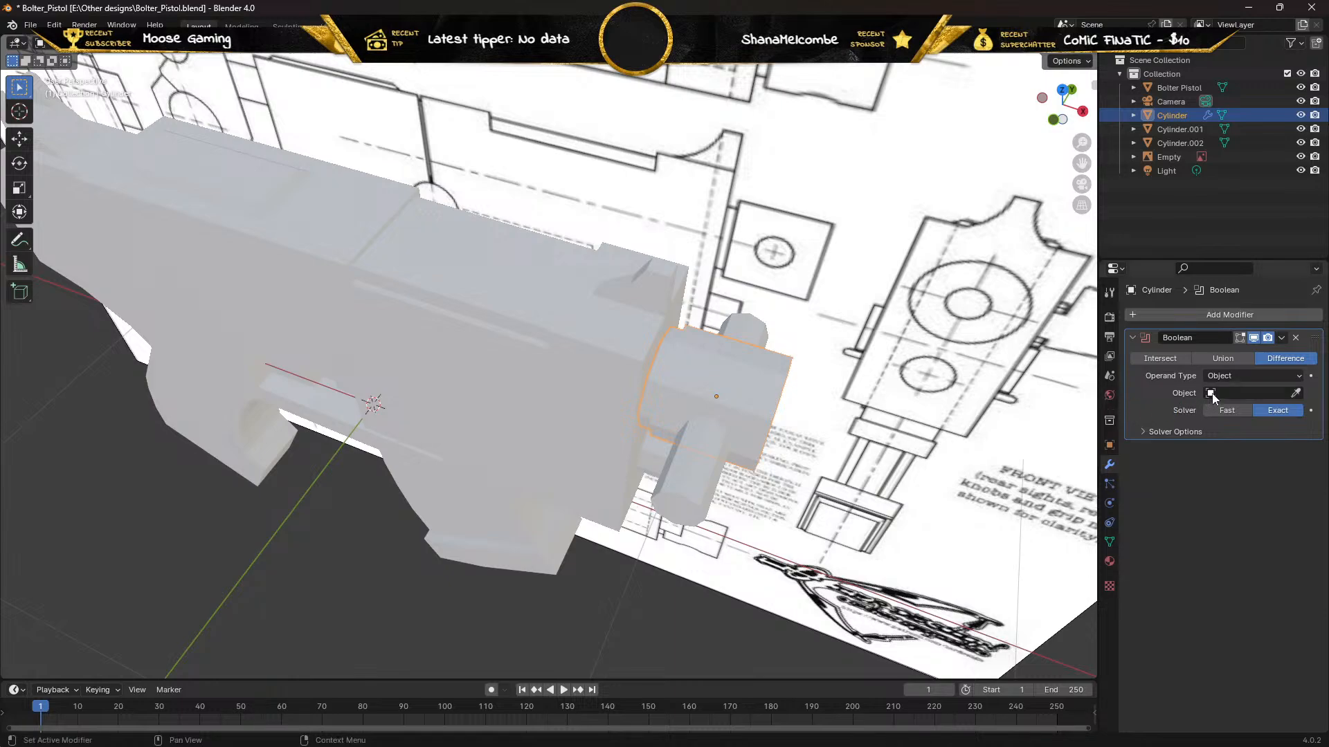
# Set the small cylinder crossing the muzzle, Cylinder.002, as the cutting object of the muzzle's Boolean Difference modifier and check the cut
pyautogui.click(1297, 393)
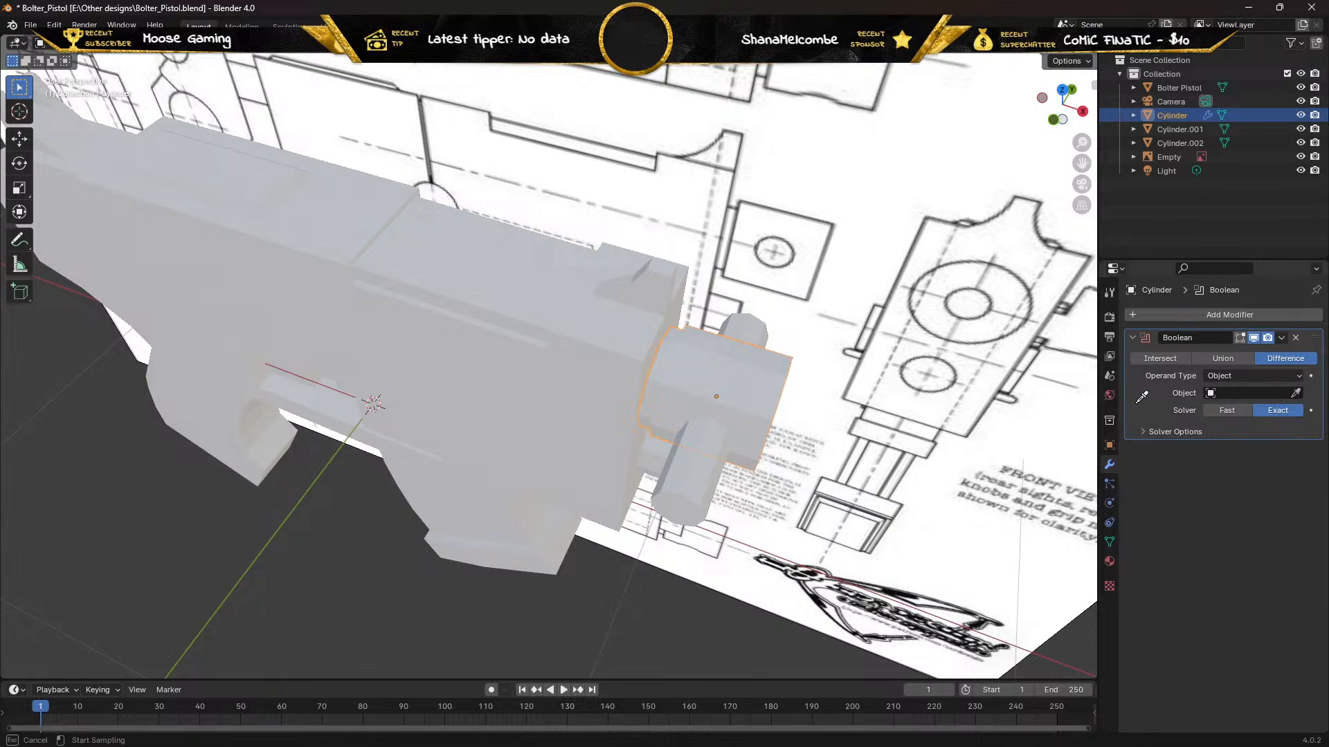
pyautogui.click(695, 487)
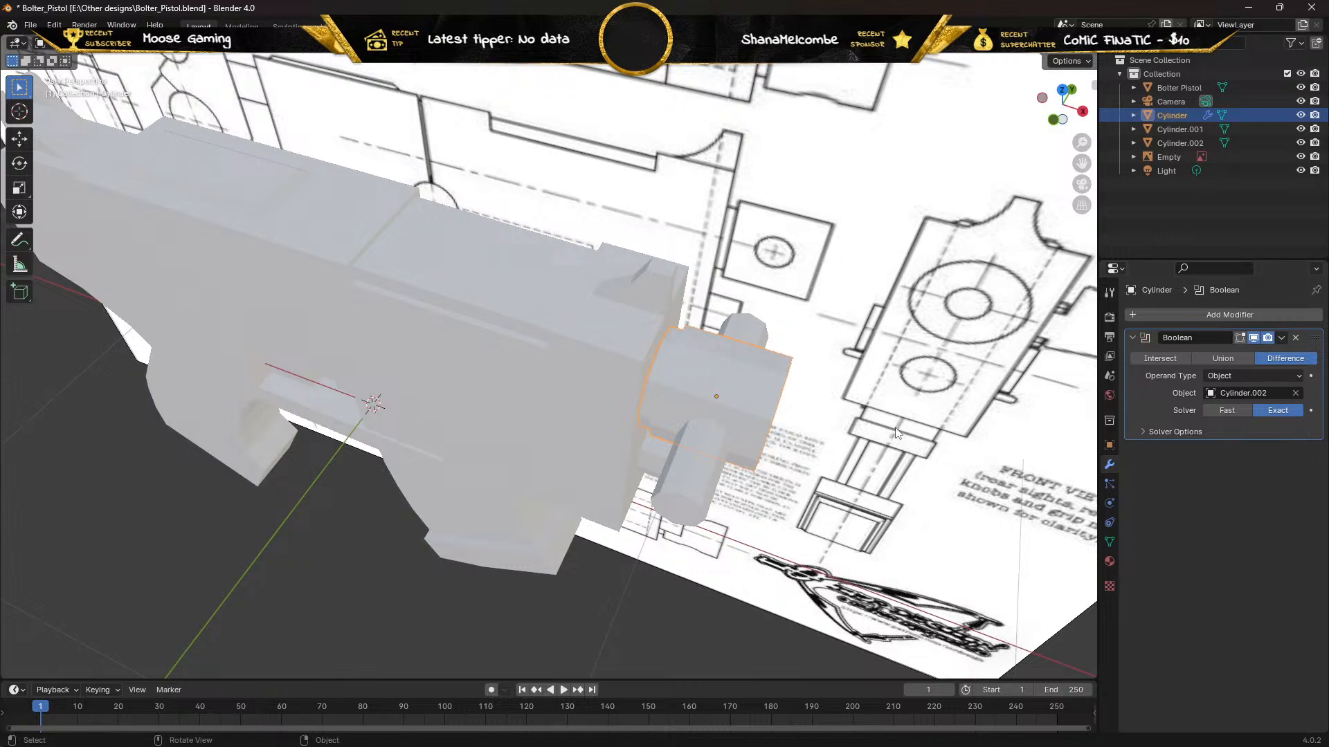
pyautogui.moveTo(897, 432); pyautogui.dragTo(836, 381, button='middle')
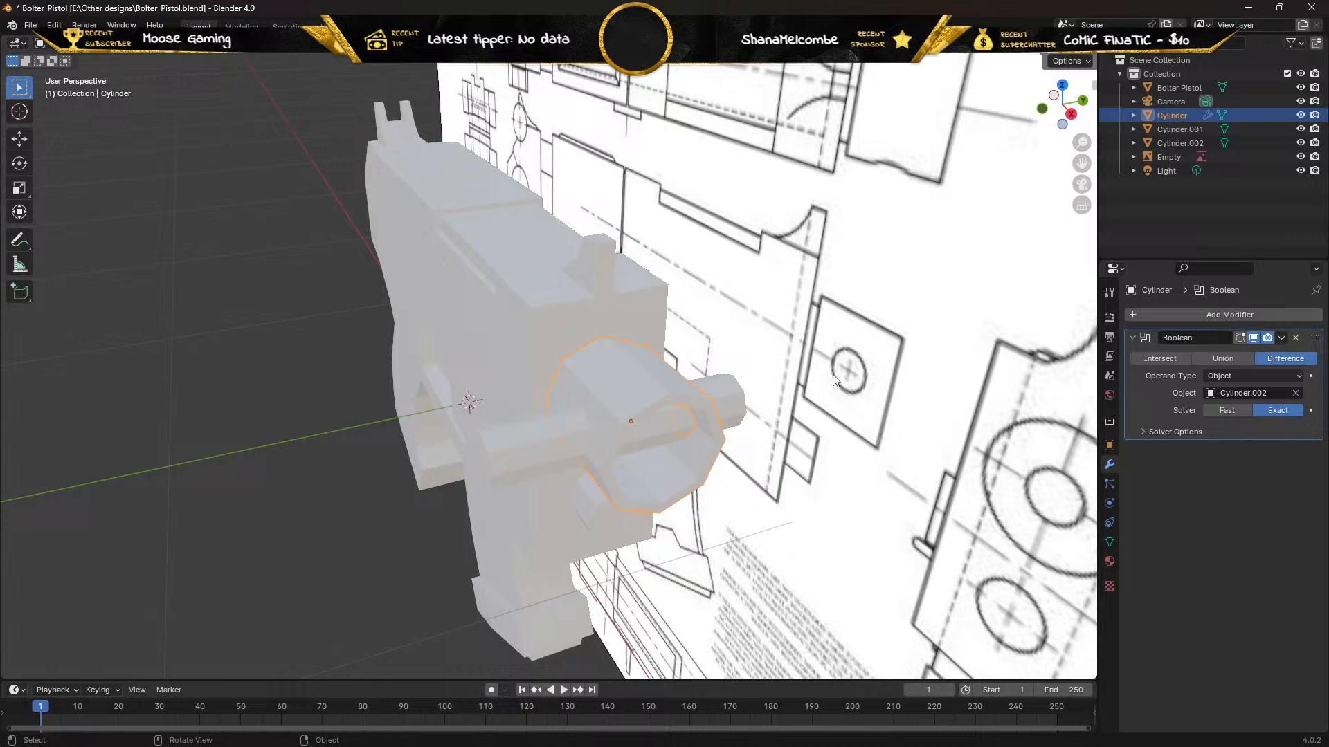
pyautogui.click(1301, 144)
pyautogui.click(1301, 144)
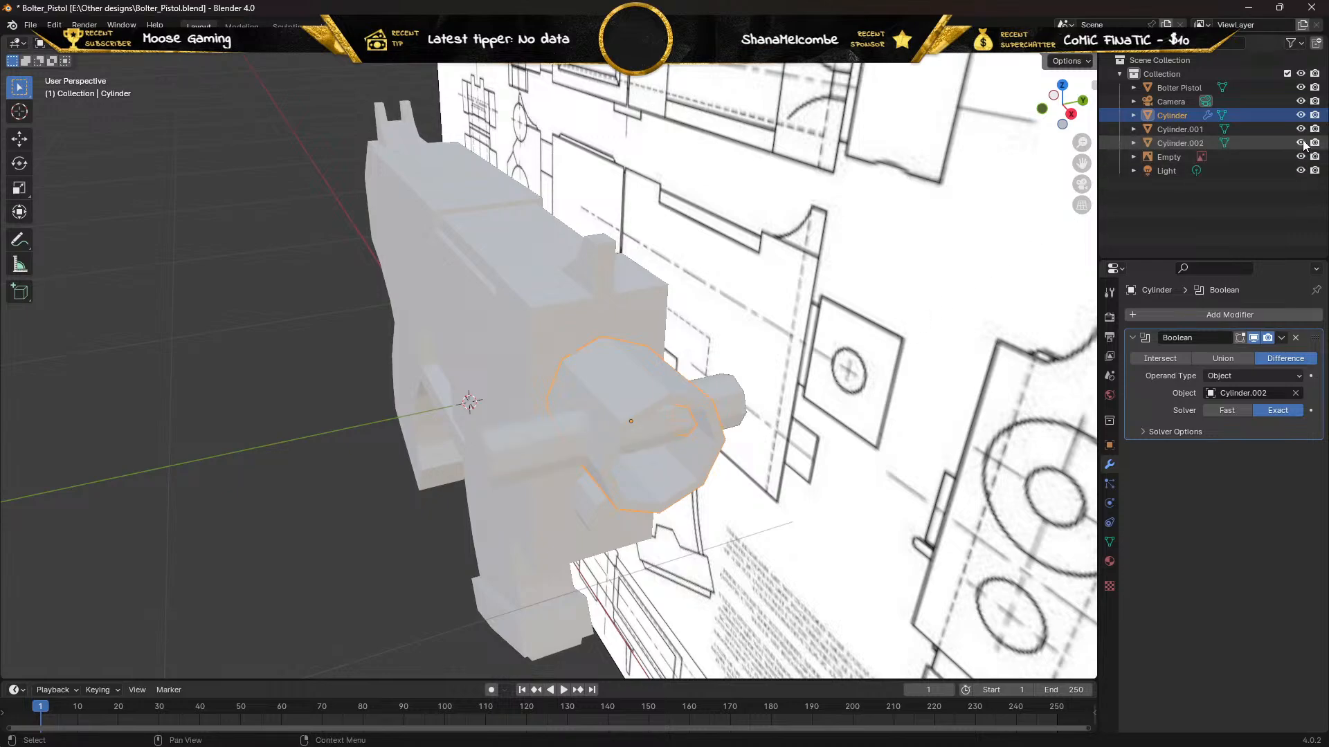
pyautogui.click(1166, 143)
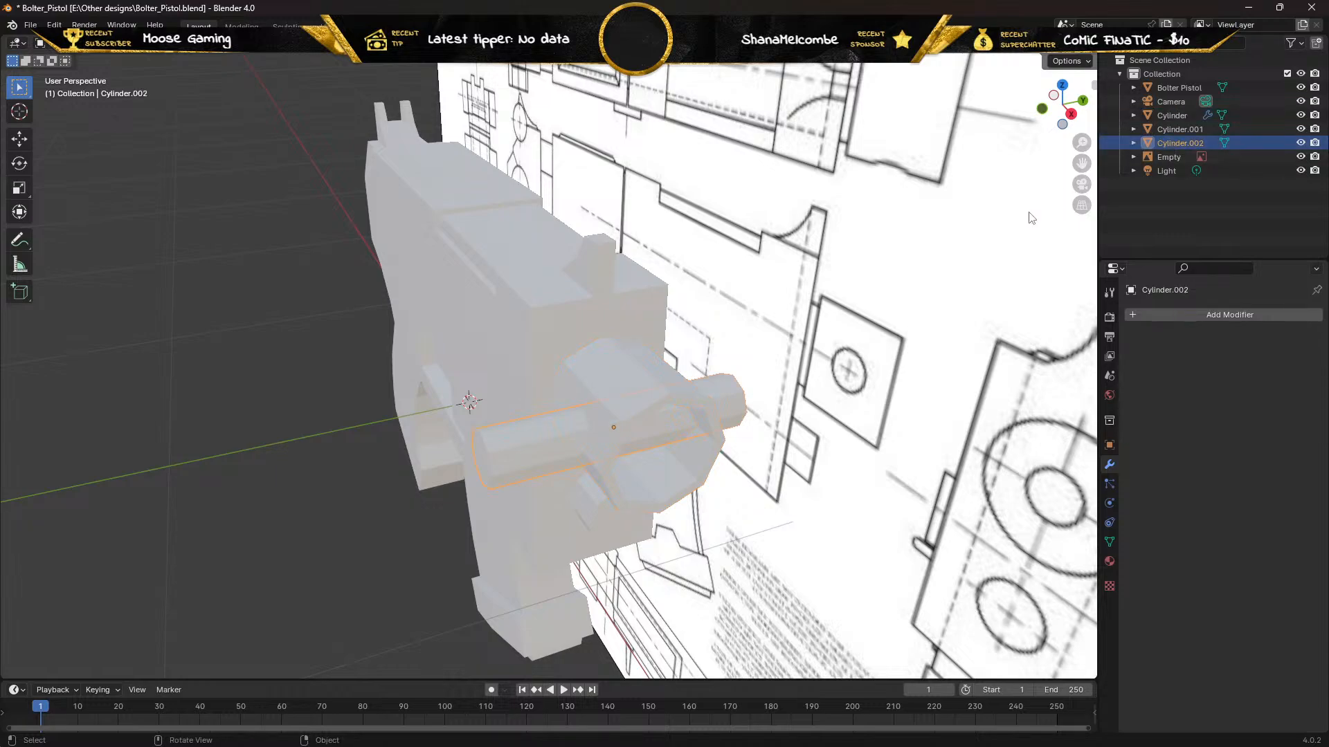
pyautogui.press('Delete')
pyautogui.moveTo(1032, 217); pyautogui.dragTo(21, 201, button='middle')
pyautogui.hotkey('ctrl', 'z')
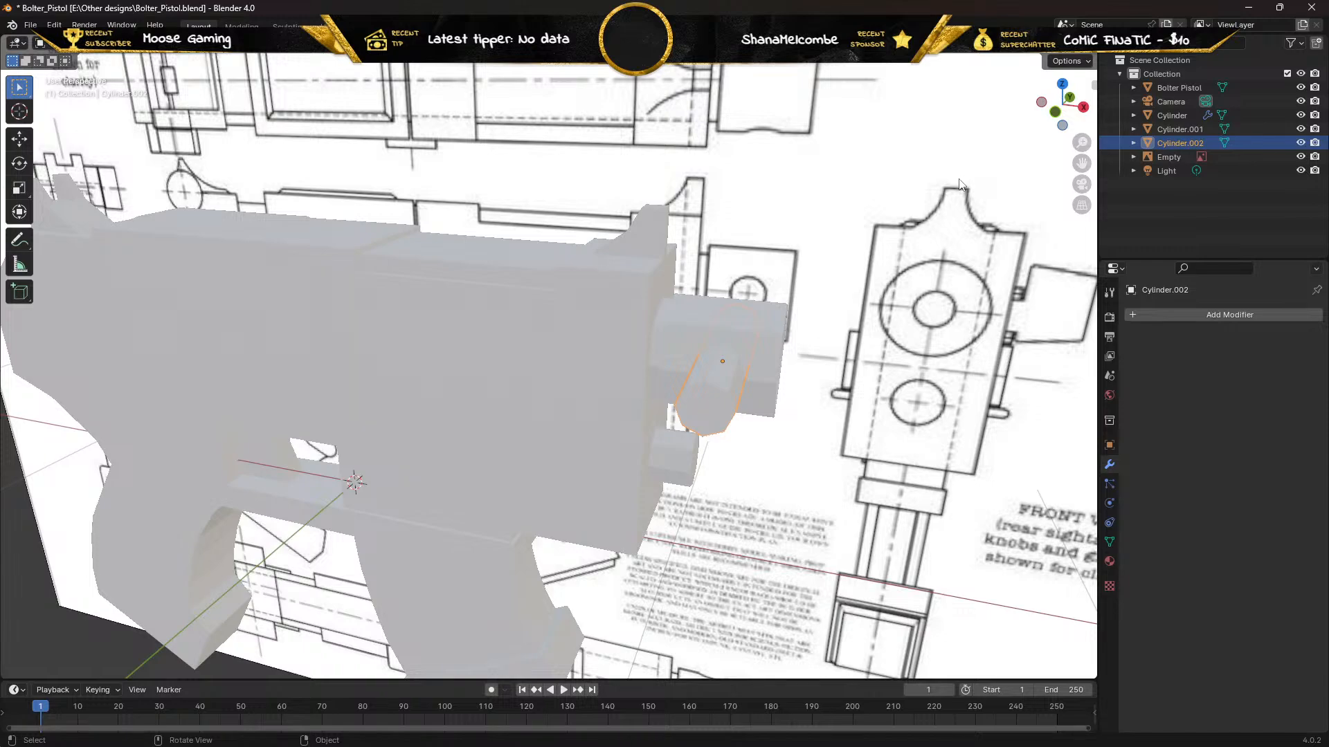
# Reselect the large muzzle cylinder, collapse its Boolean modifier's settings, and hide the cutter Cylinder.002 in the viewport
pyautogui.click(551, 314)
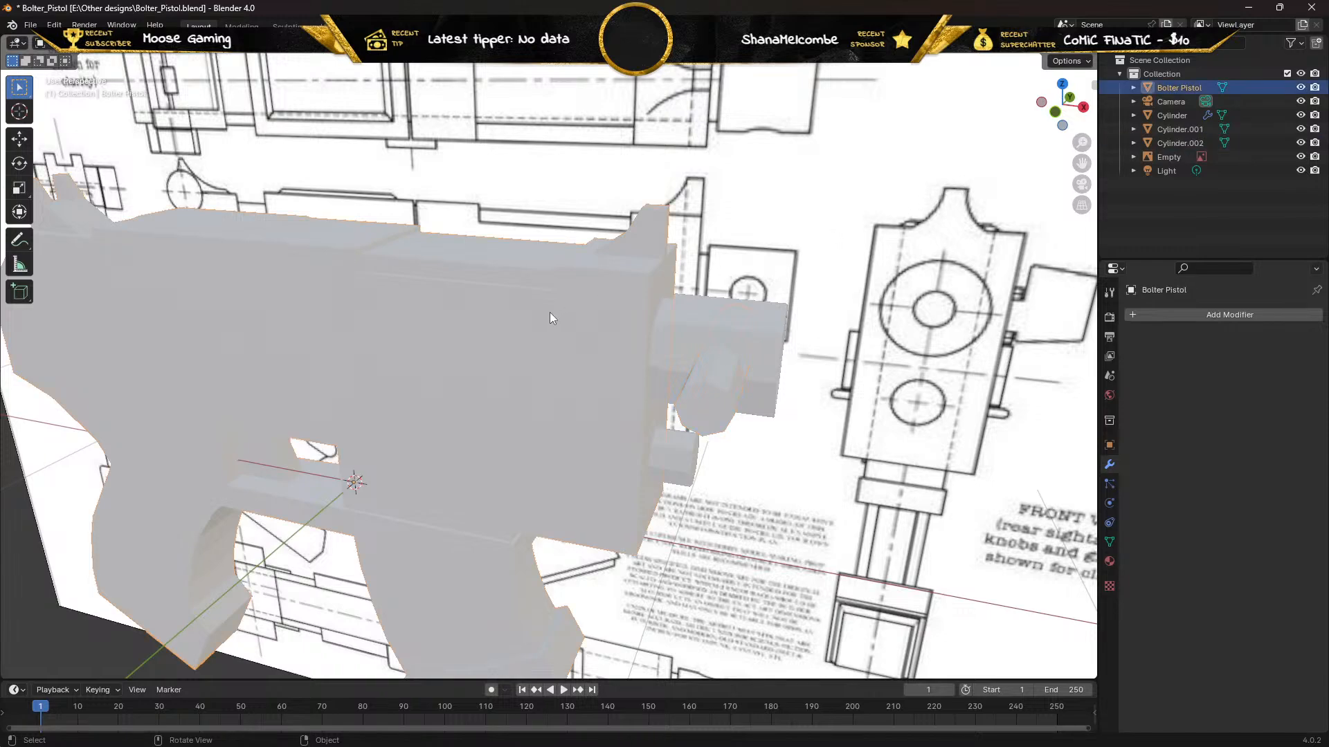
pyautogui.click(699, 329)
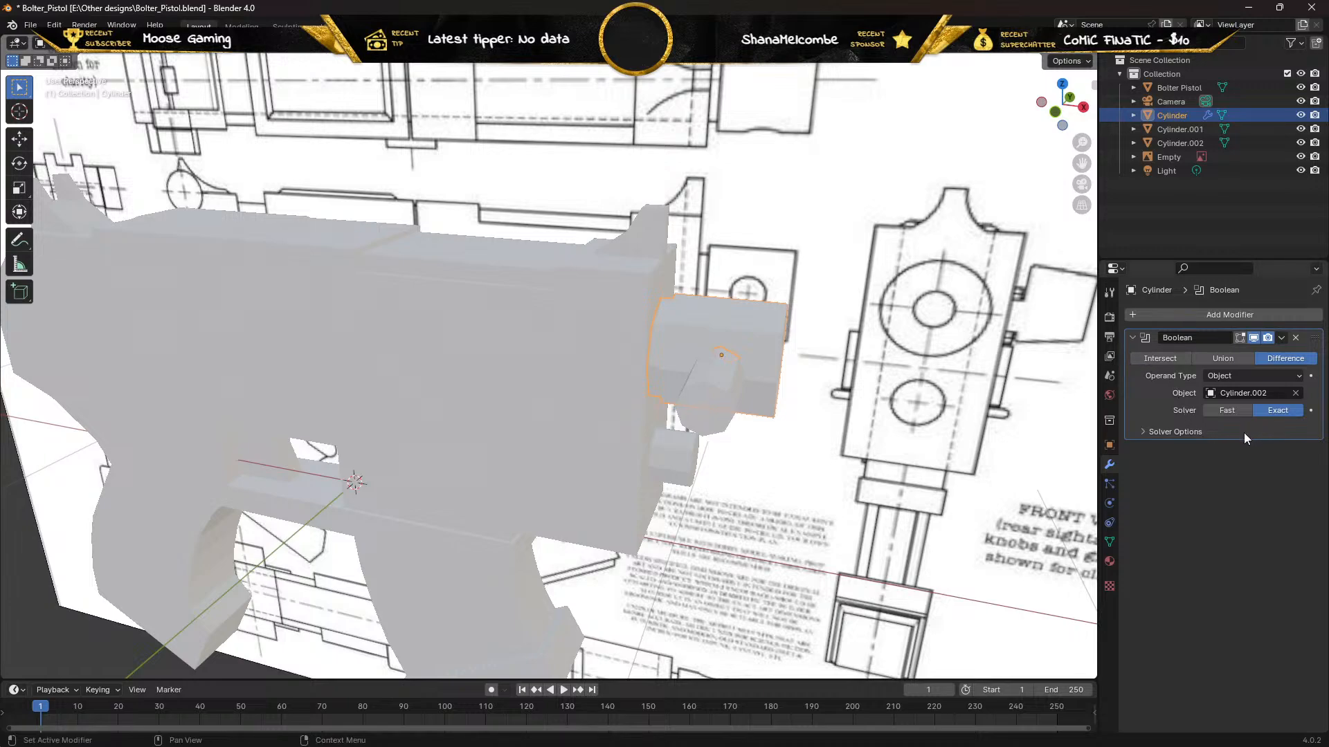
pyautogui.moveTo(1035, 419); pyautogui.dragTo(980, 436, button='middle')
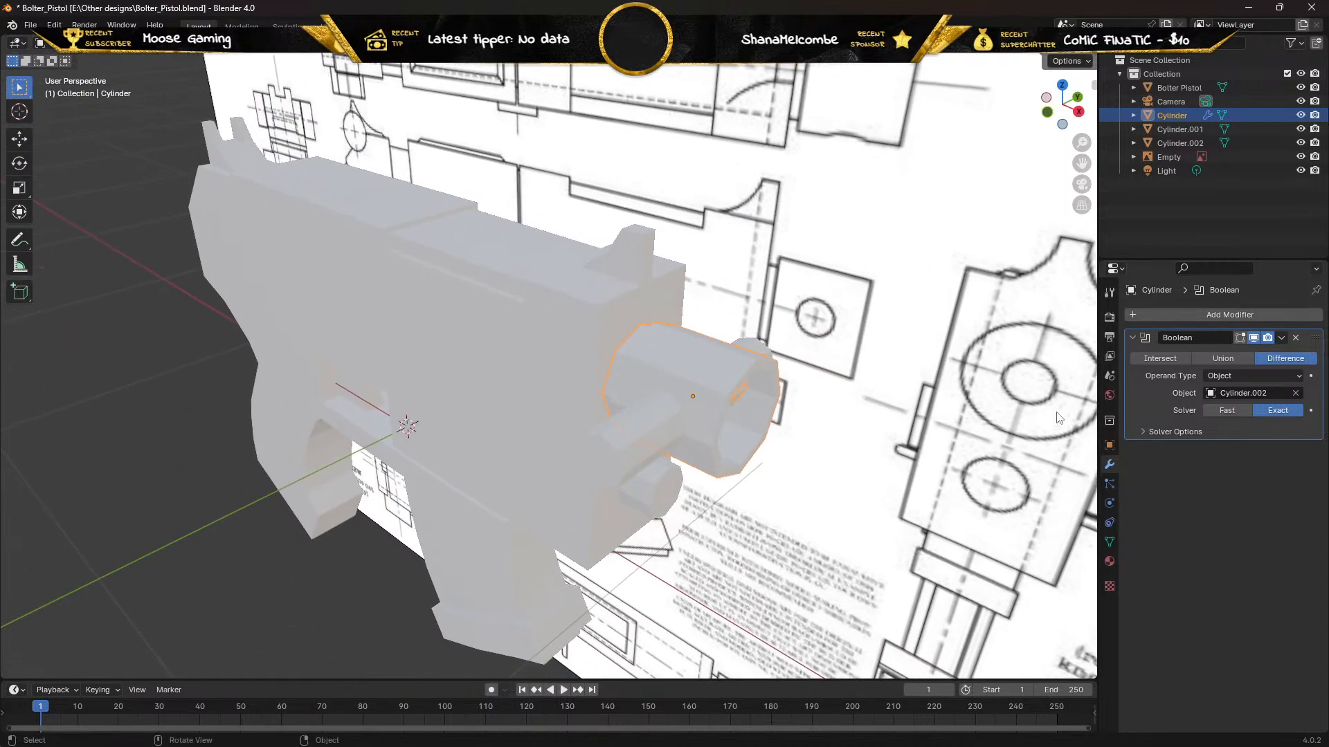
pyautogui.click(1131, 337)
pyautogui.click(1132, 337)
pyautogui.click(1132, 338)
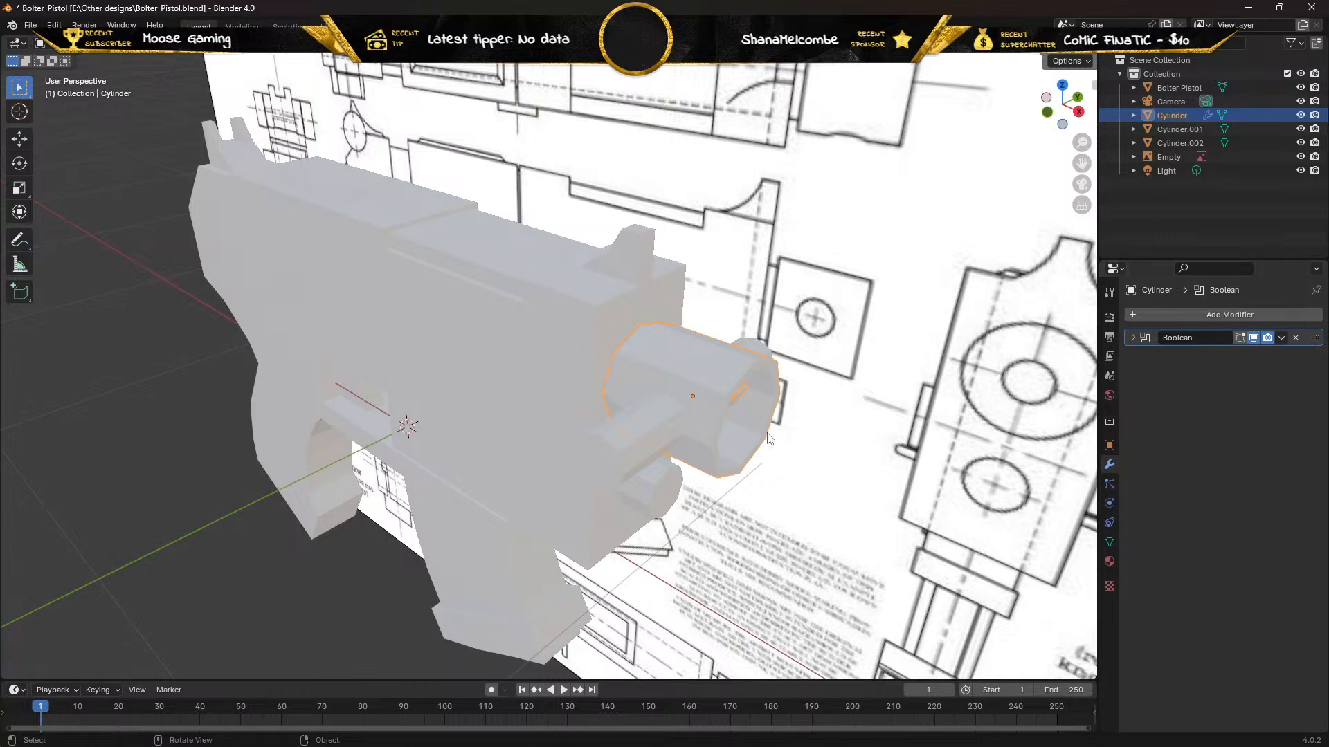
pyautogui.moveTo(763, 433); pyautogui.dragTo(716, 429, button='middle')
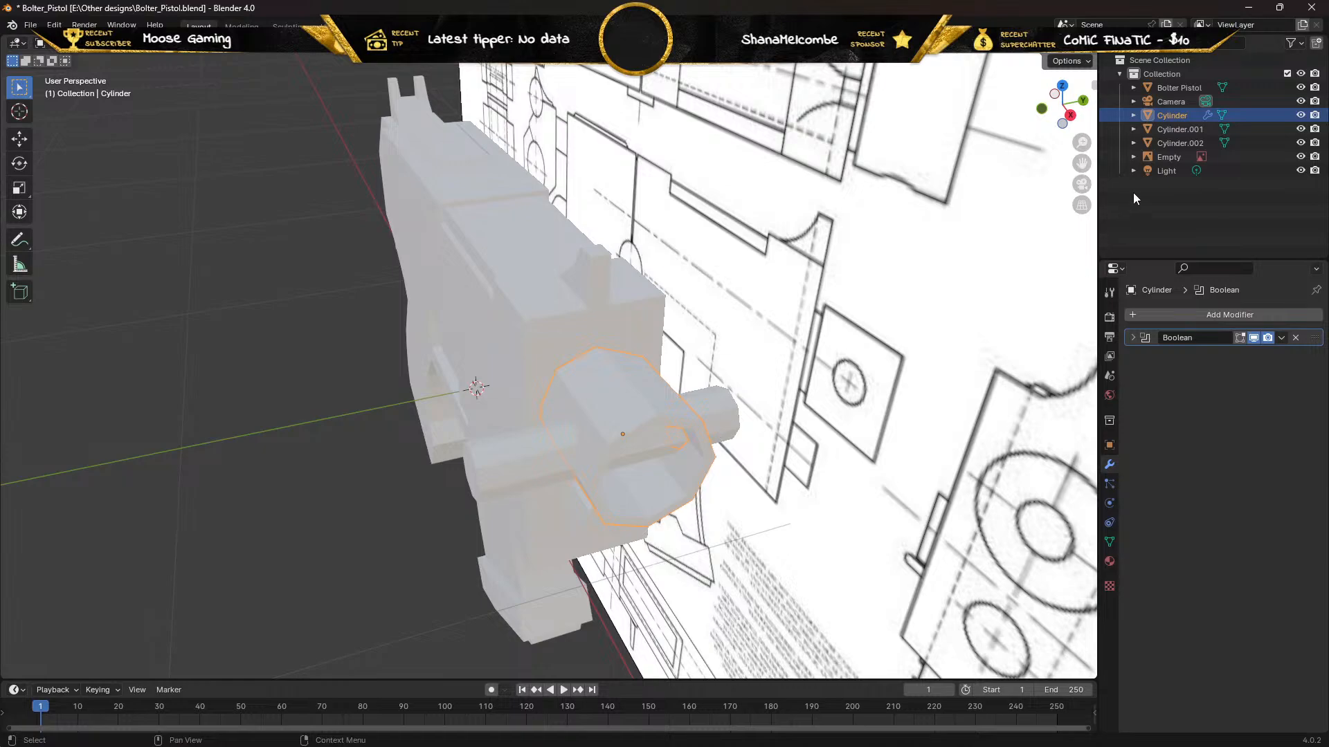
pyautogui.click(1301, 142)
pyautogui.moveTo(884, 310); pyautogui.dragTo(899, 285, button='middle')
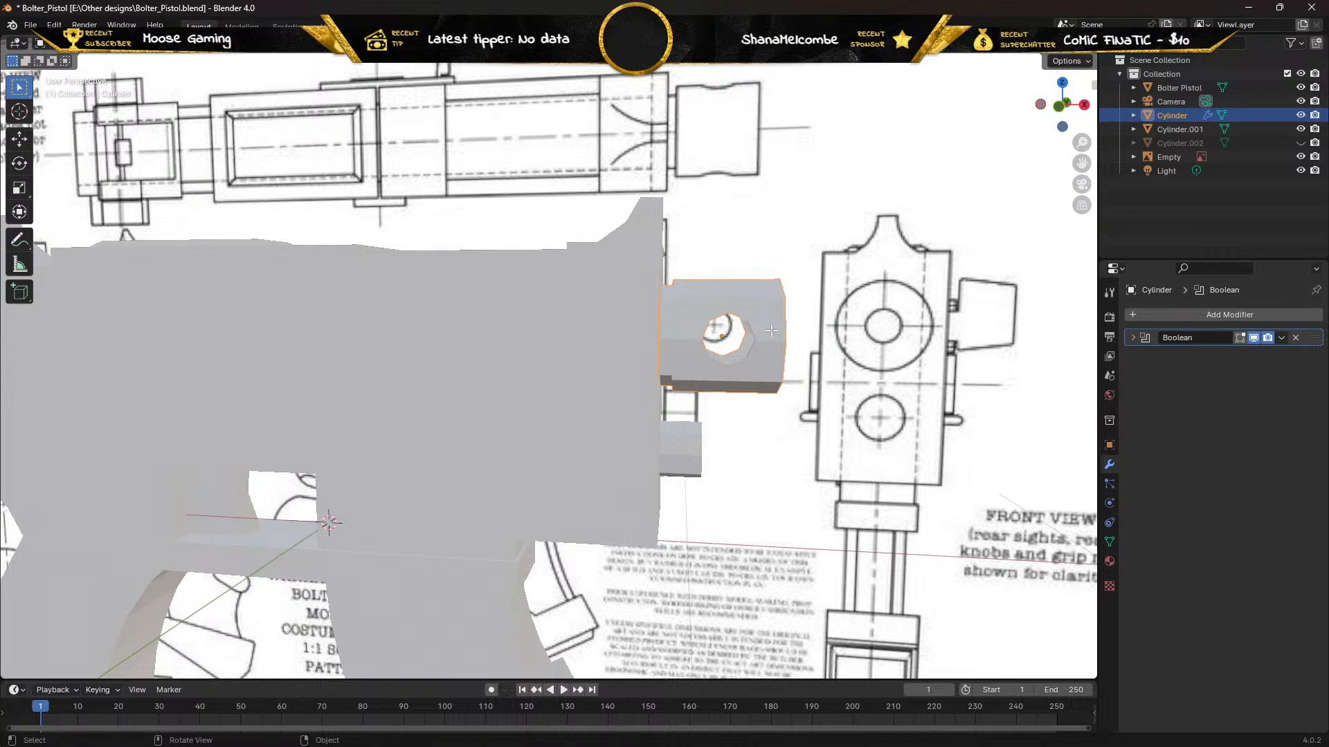
# Examine the muzzle cylinder's side hole from several angles, comparing its mesh in Edit Mode with its appearance in Object Mode
pyautogui.press('Tab')
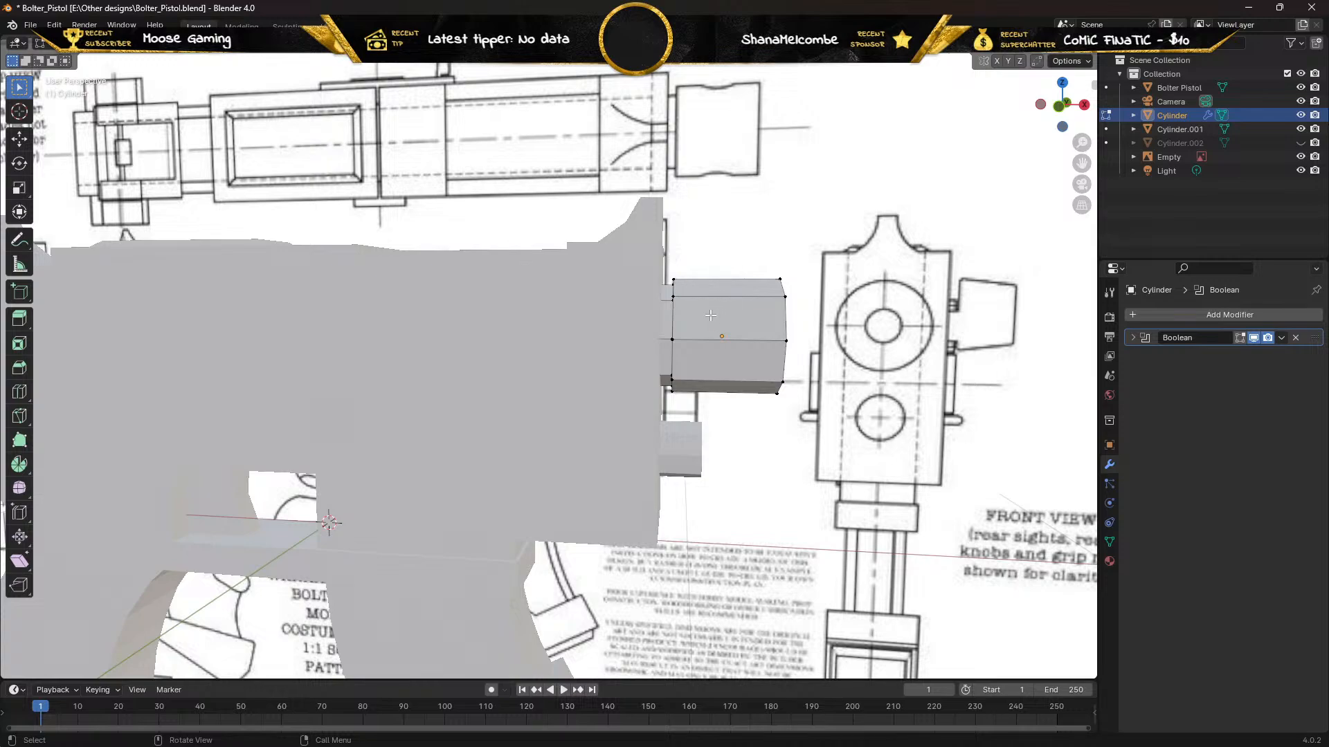
pyautogui.press('Tab')
pyautogui.press('Tab')
pyautogui.press('Tab')
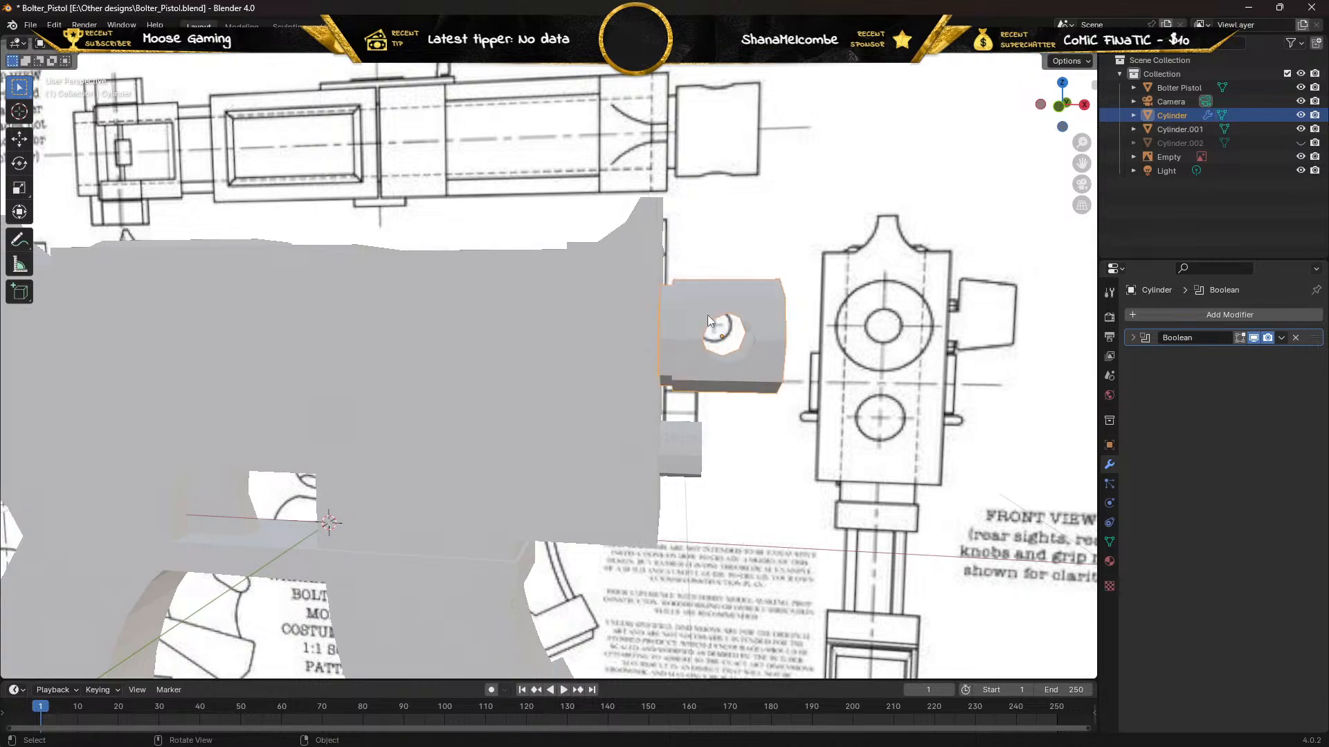
pyautogui.moveTo(707, 315)
pyautogui.mouseDown(button='middle')
pyautogui.moveTo(631, 319)
pyautogui.moveTo(685, 313)
pyautogui.mouseUp(button='middle')
pyautogui.scroll(1, 719, 322)
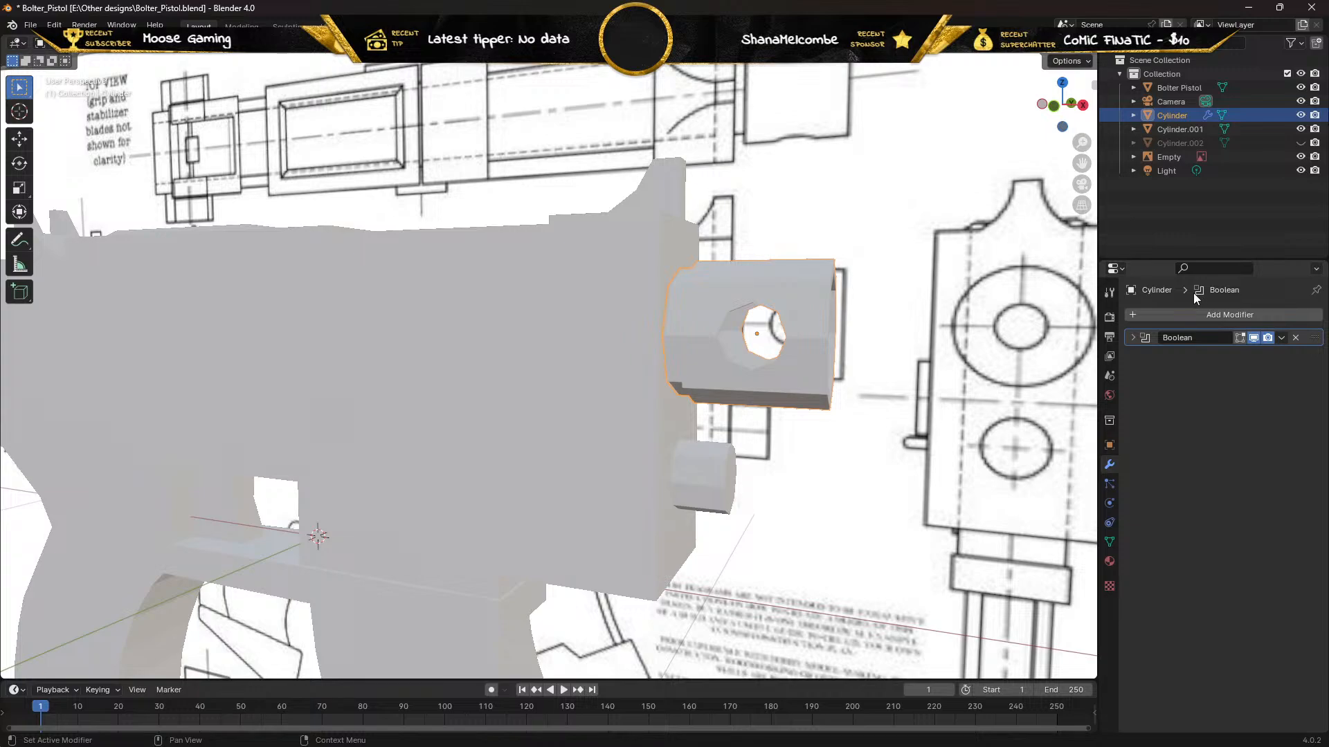
pyautogui.click(1109, 445)
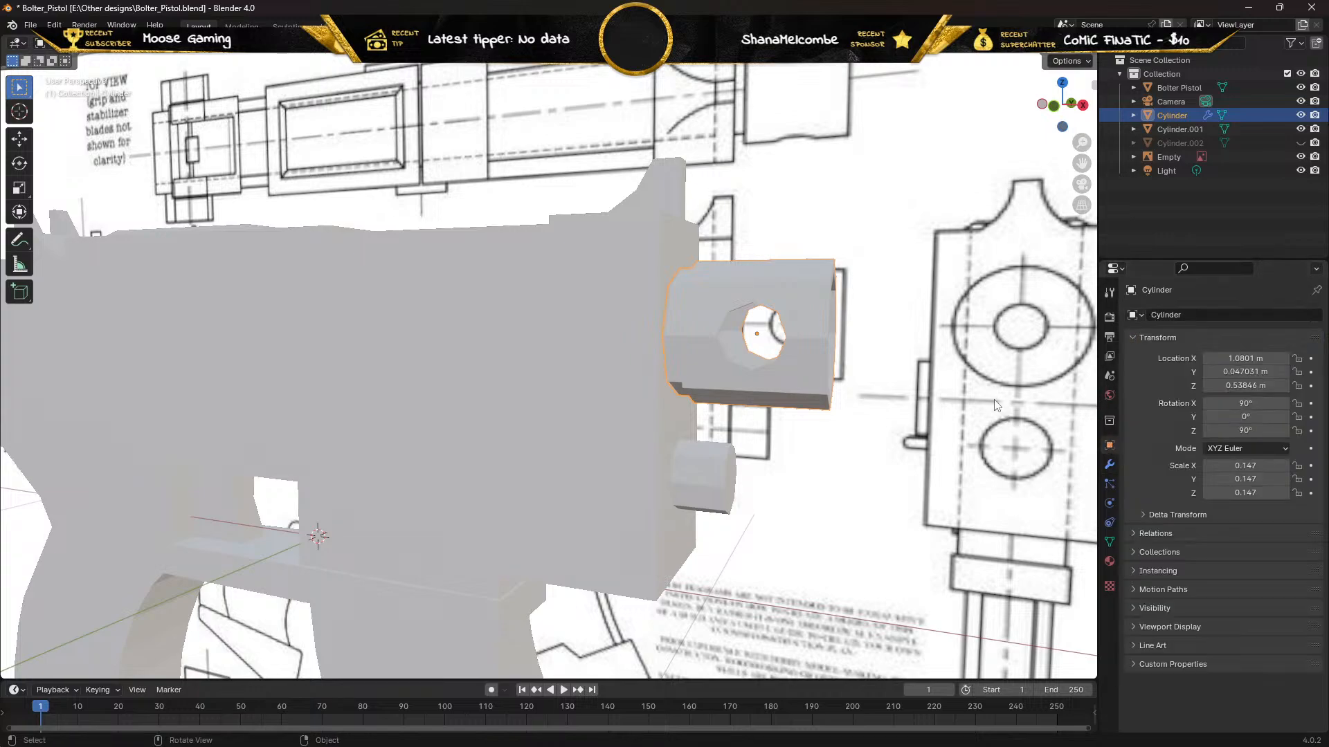
pyautogui.press('Tab')
pyautogui.press('Tab')
pyautogui.moveTo(975, 389); pyautogui.dragTo(943, 397, button='middle')
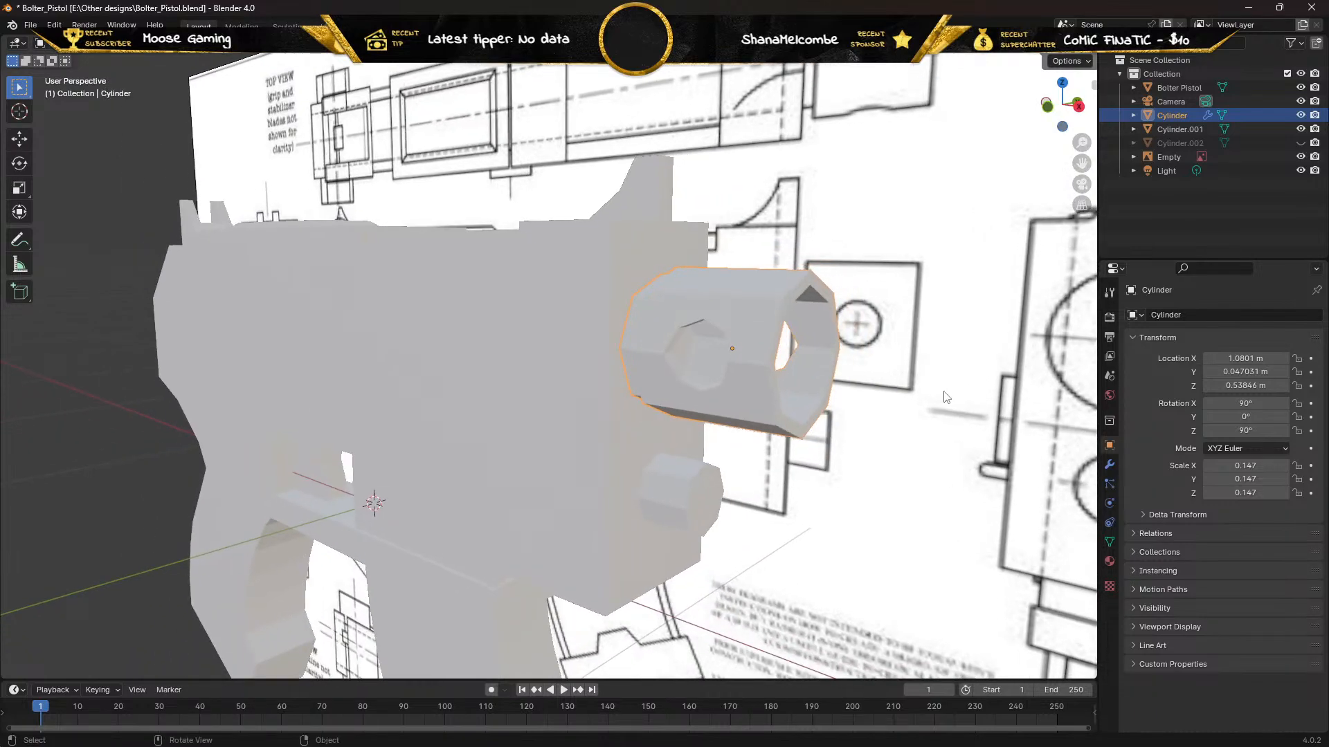
pyautogui.moveTo(944, 396)
pyautogui.mouseDown(button='middle')
pyautogui.moveTo(970, 388)
pyautogui.moveTo(945, 393)
pyautogui.mouseUp(button='middle')
pyautogui.press('Tab')
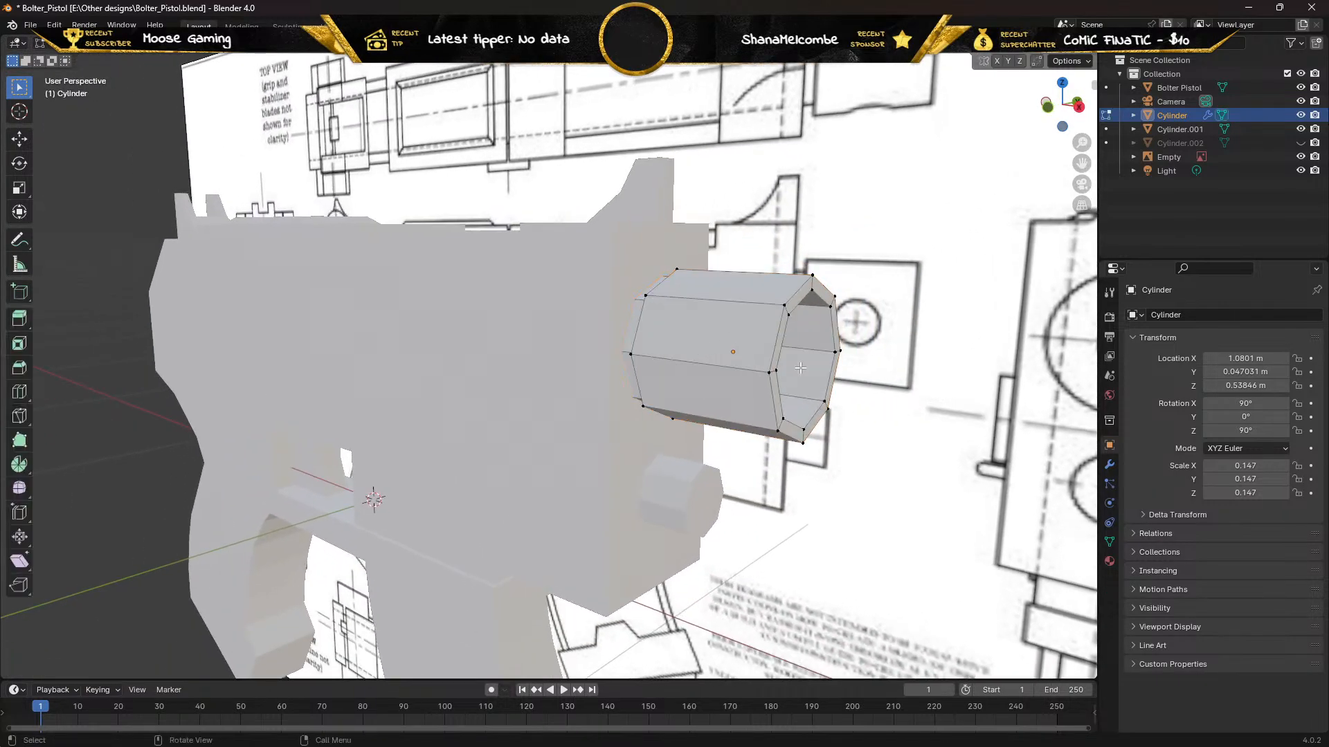
pyautogui.moveTo(914, 368); pyautogui.dragTo(886, 370, button='middle')
pyautogui.press('Tab')
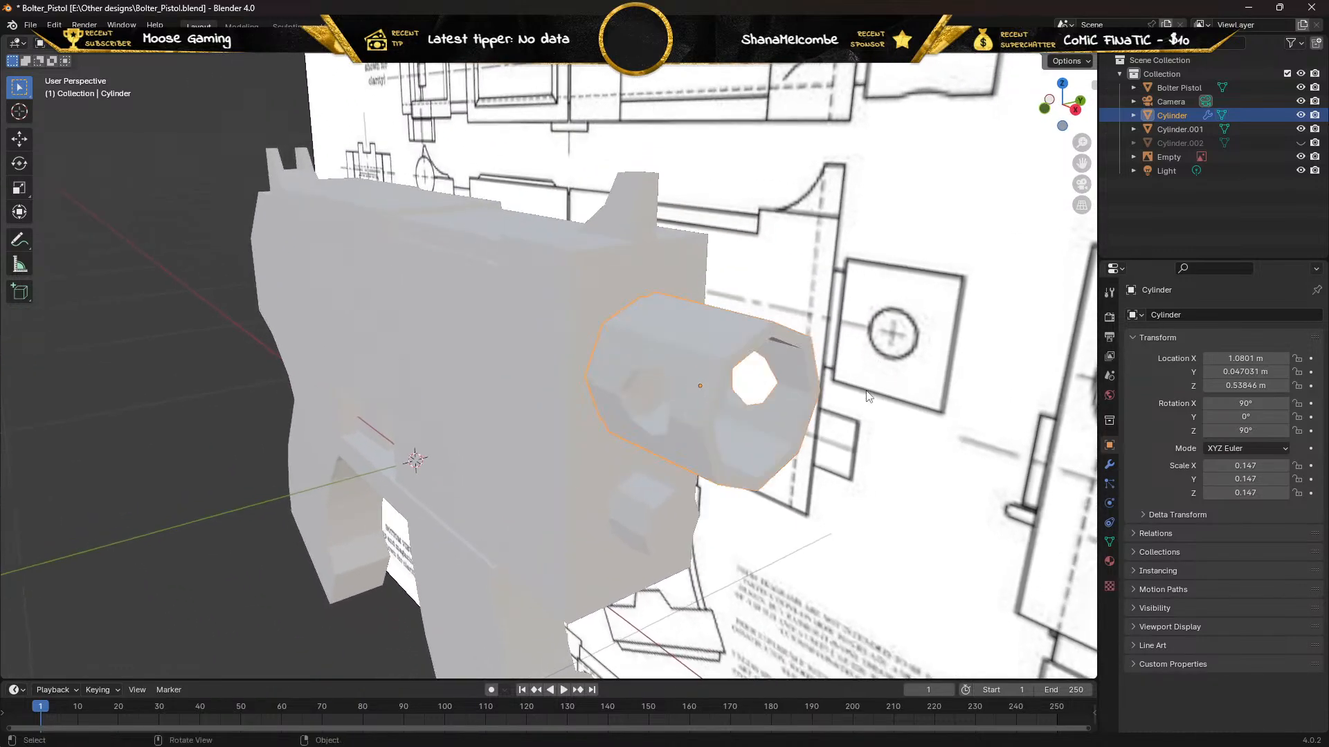
# Apply the Boolean modifier on the muzzle cylinder, check the cut mesh in Edit Mode, and unhide the cutter Cylinder.002
pyautogui.click(1110, 465)
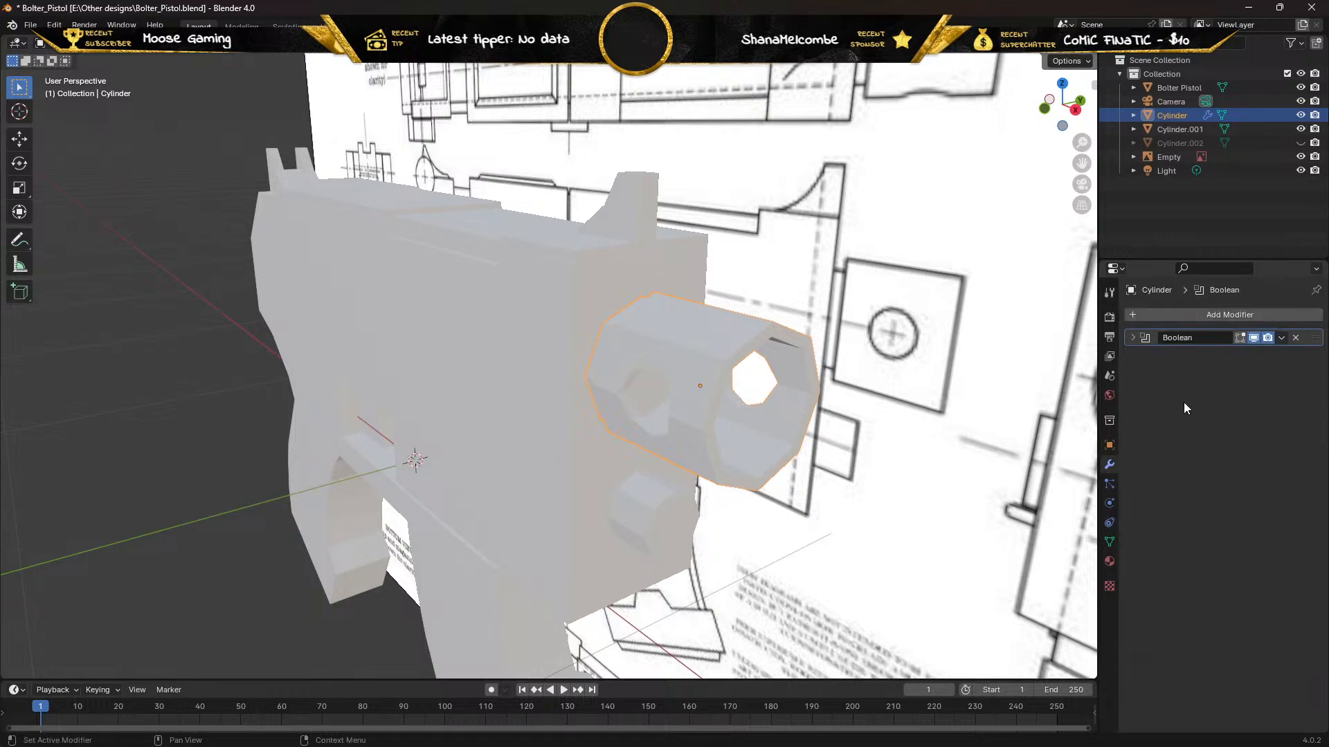
pyautogui.click(1284, 337)
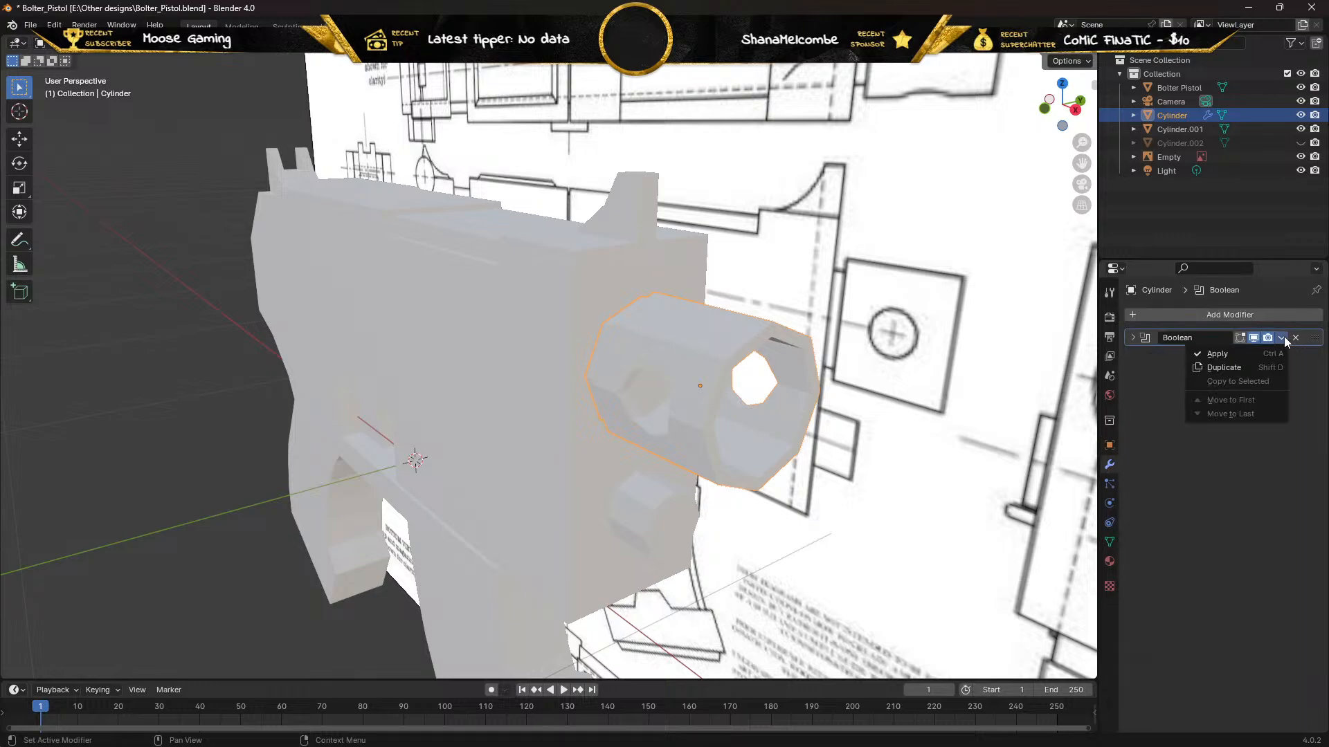
pyautogui.click(1231, 351)
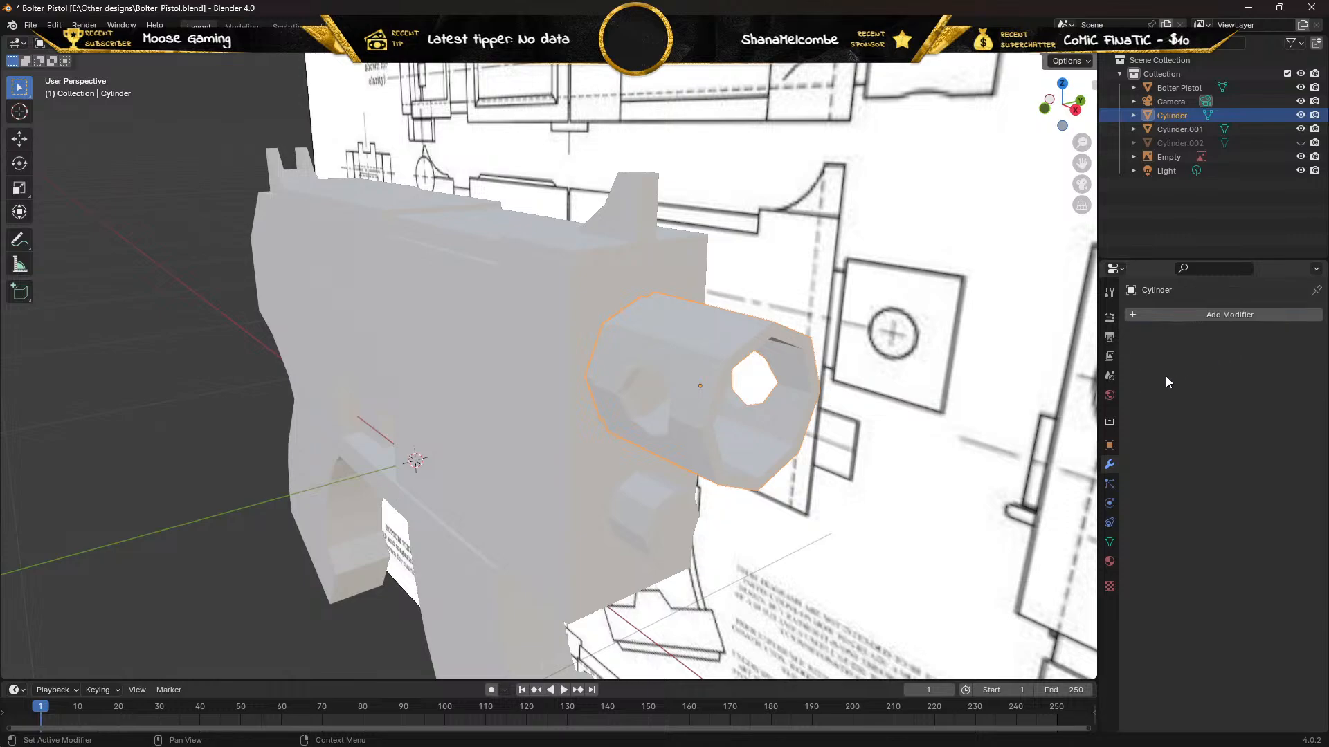
pyautogui.press('Tab')
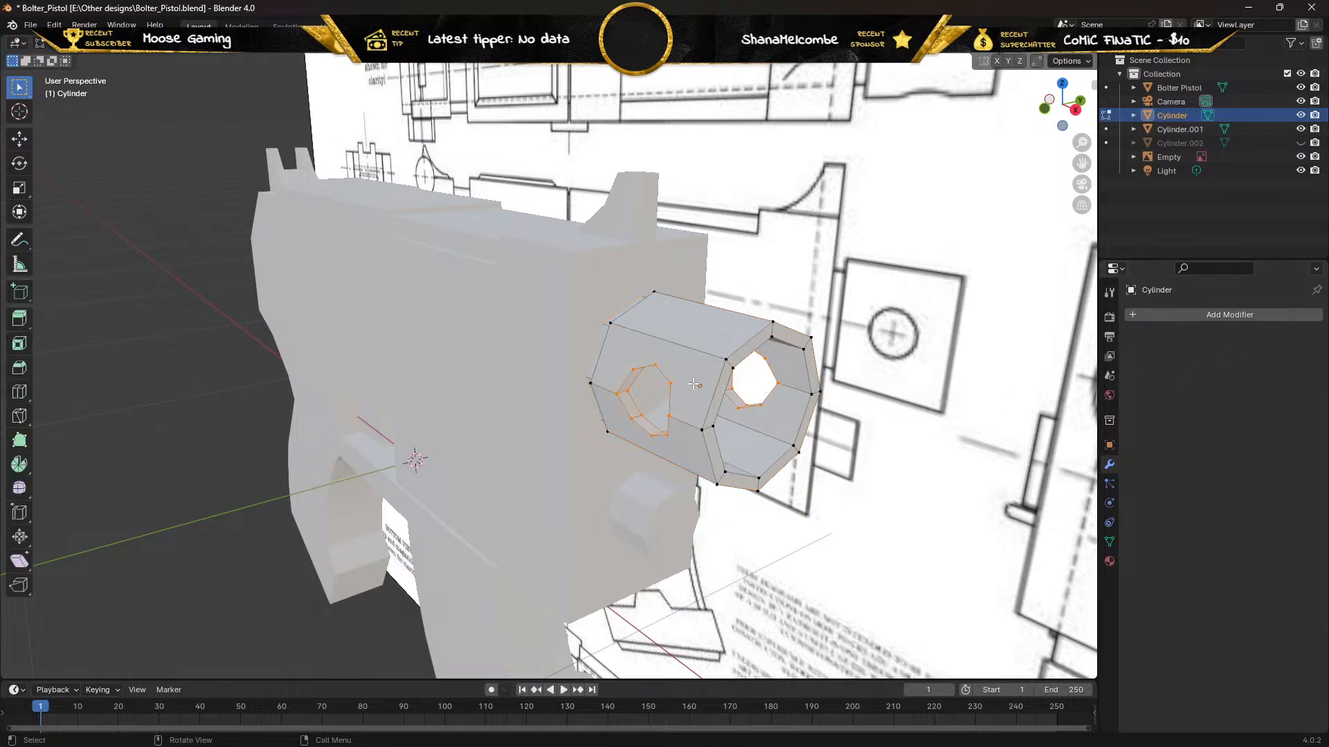
pyautogui.press('Tab')
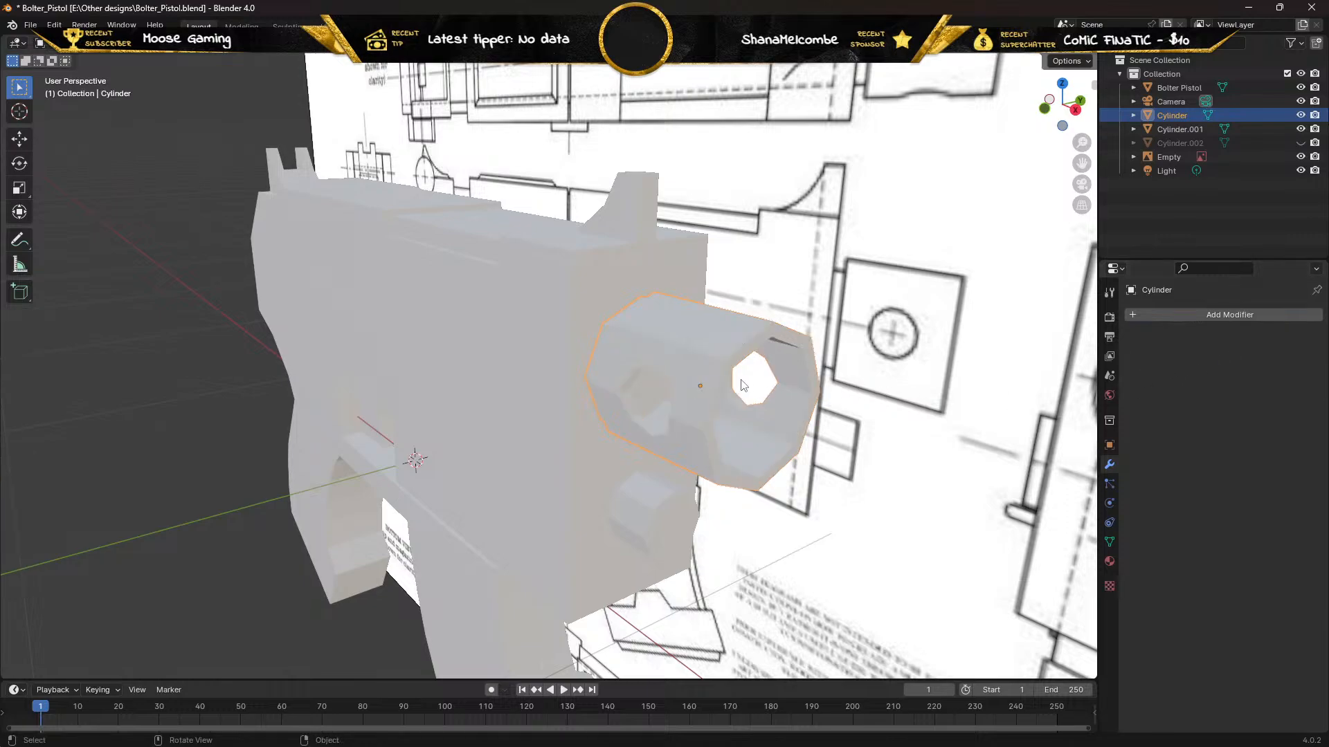
pyautogui.click(1301, 143)
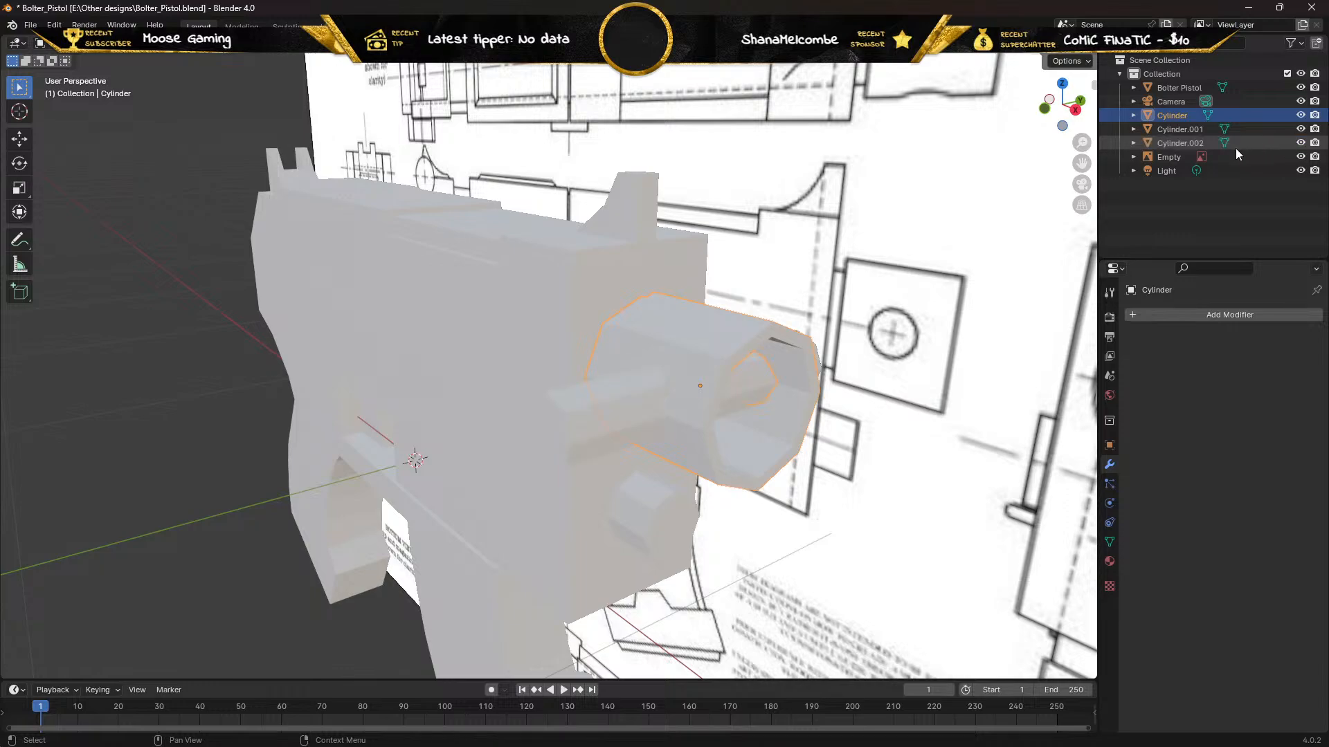
pyautogui.press('x')
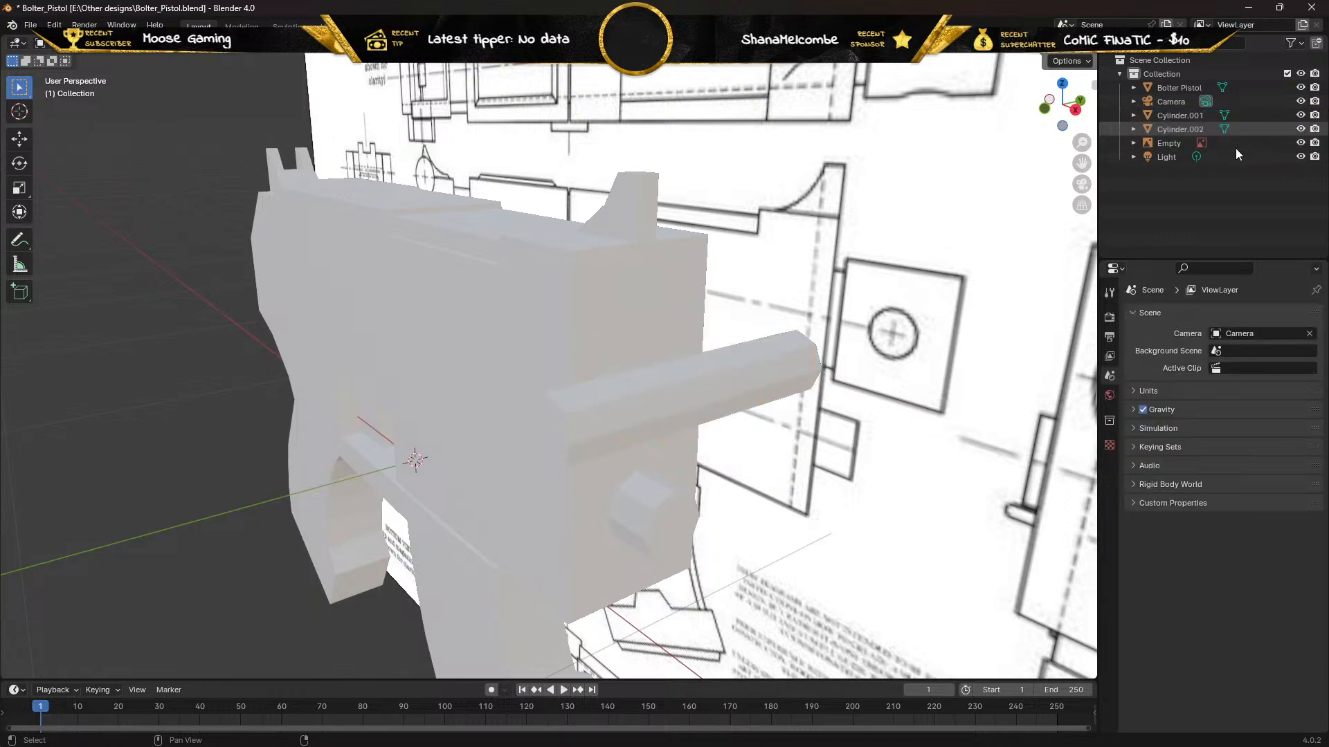
pyautogui.hotkey('shift', 'a')
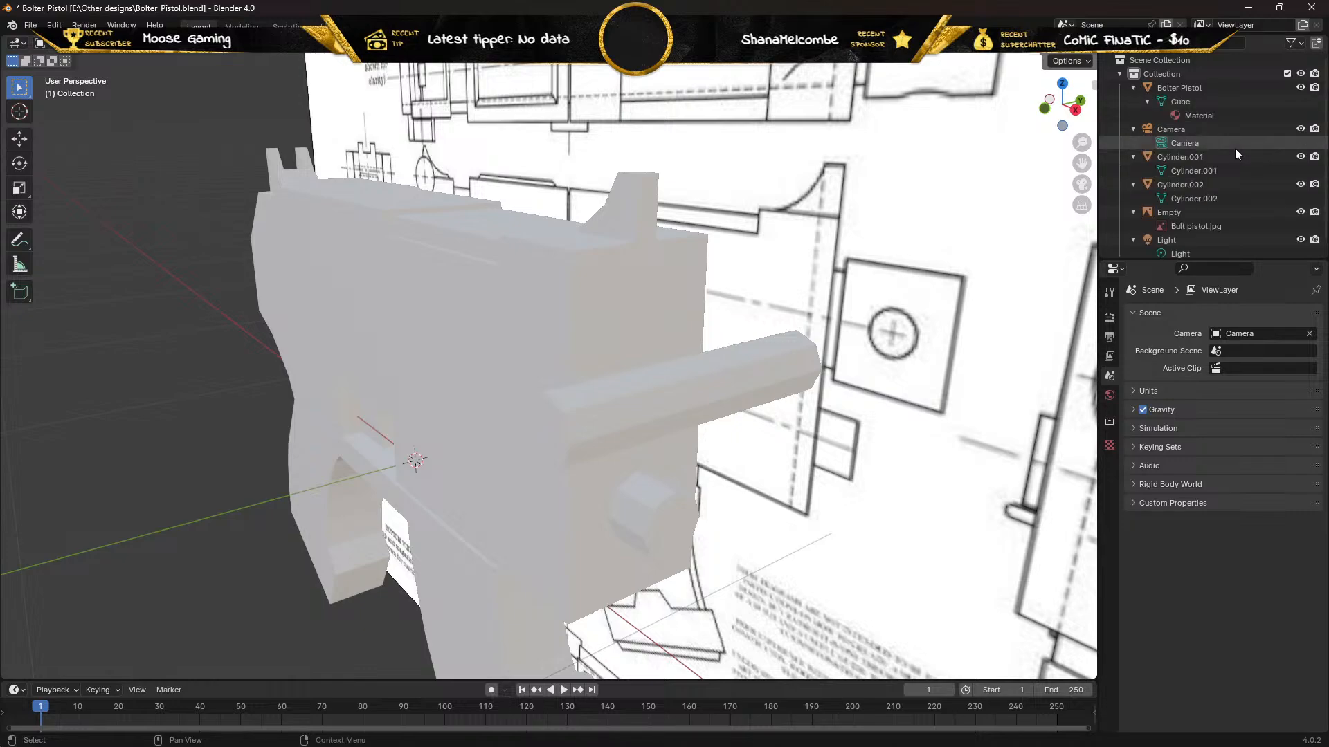
pyautogui.hotkey('ctrl', 'z')
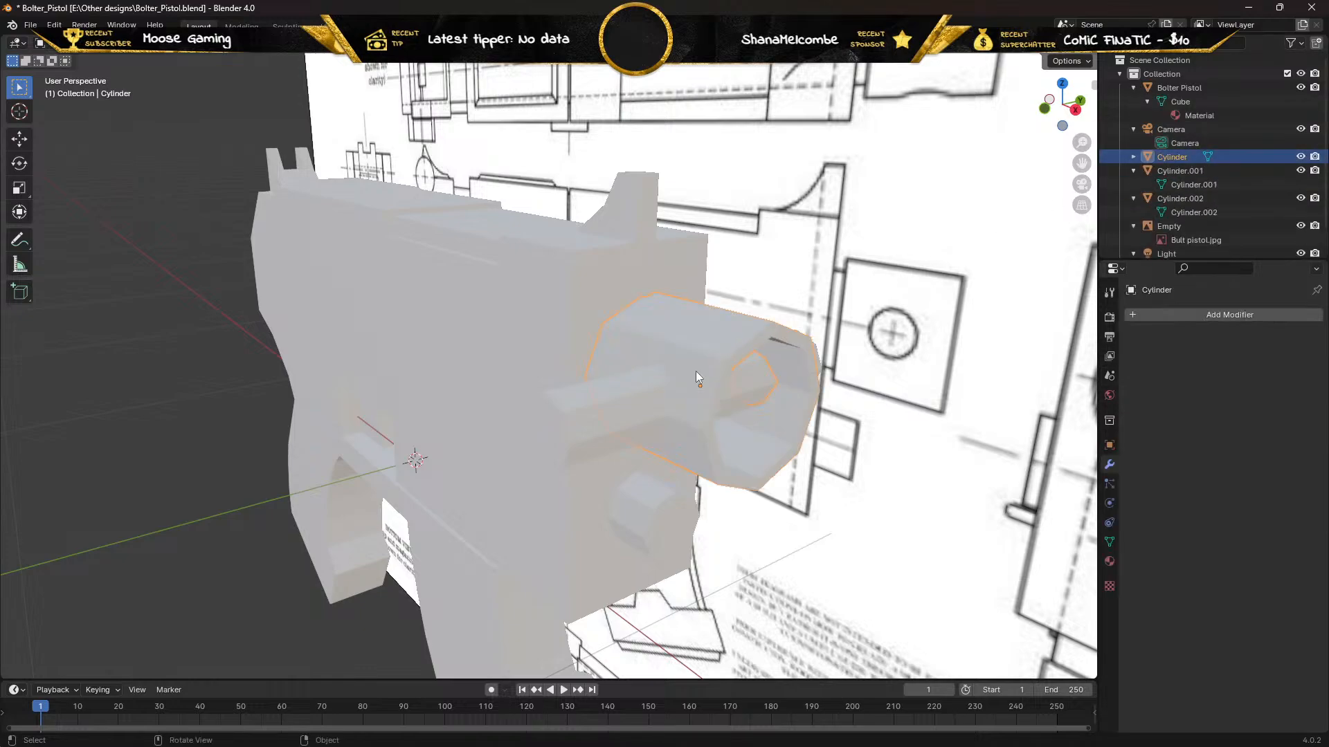
# Collapse the expanded outliner entries and delete the cutter cylinder Cylinder.002, leaving the muzzle cylinder selected
pyautogui.click(611, 412)
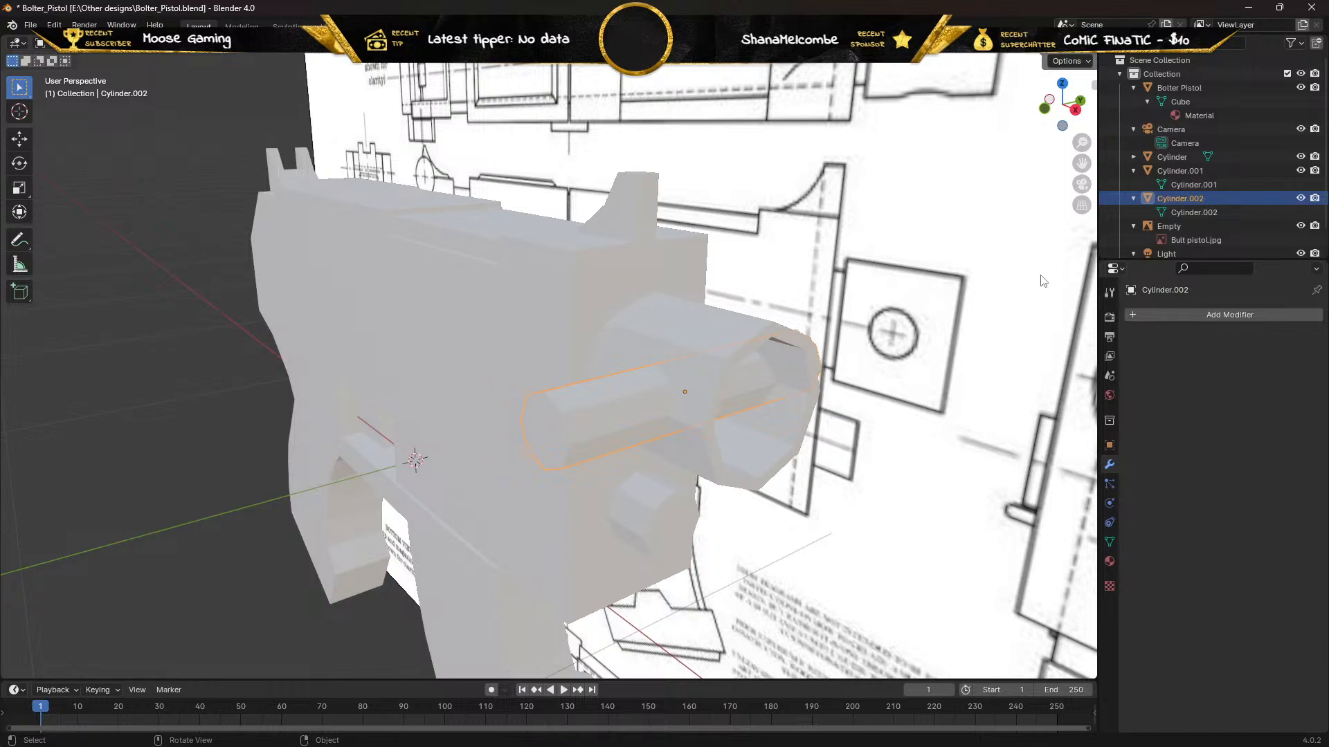
pyautogui.click(1131, 171)
pyautogui.click(1132, 128)
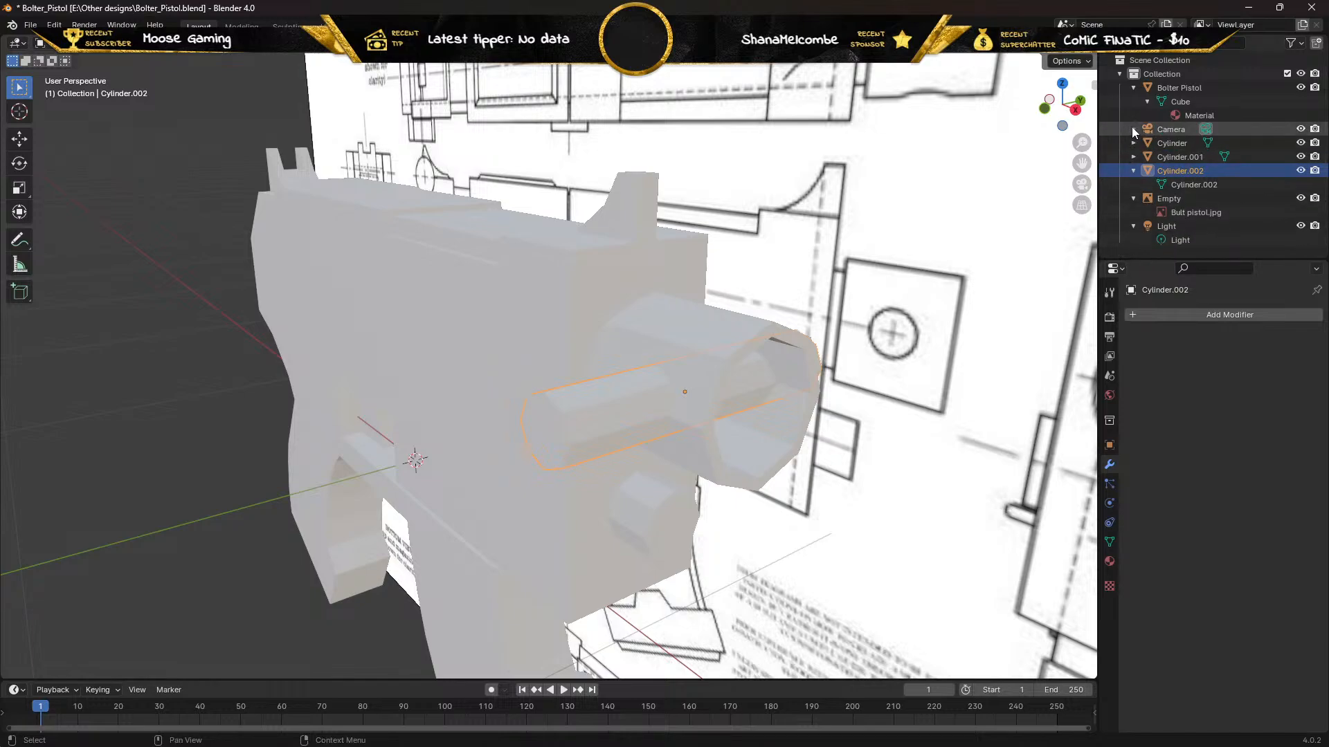
pyautogui.click(1133, 87)
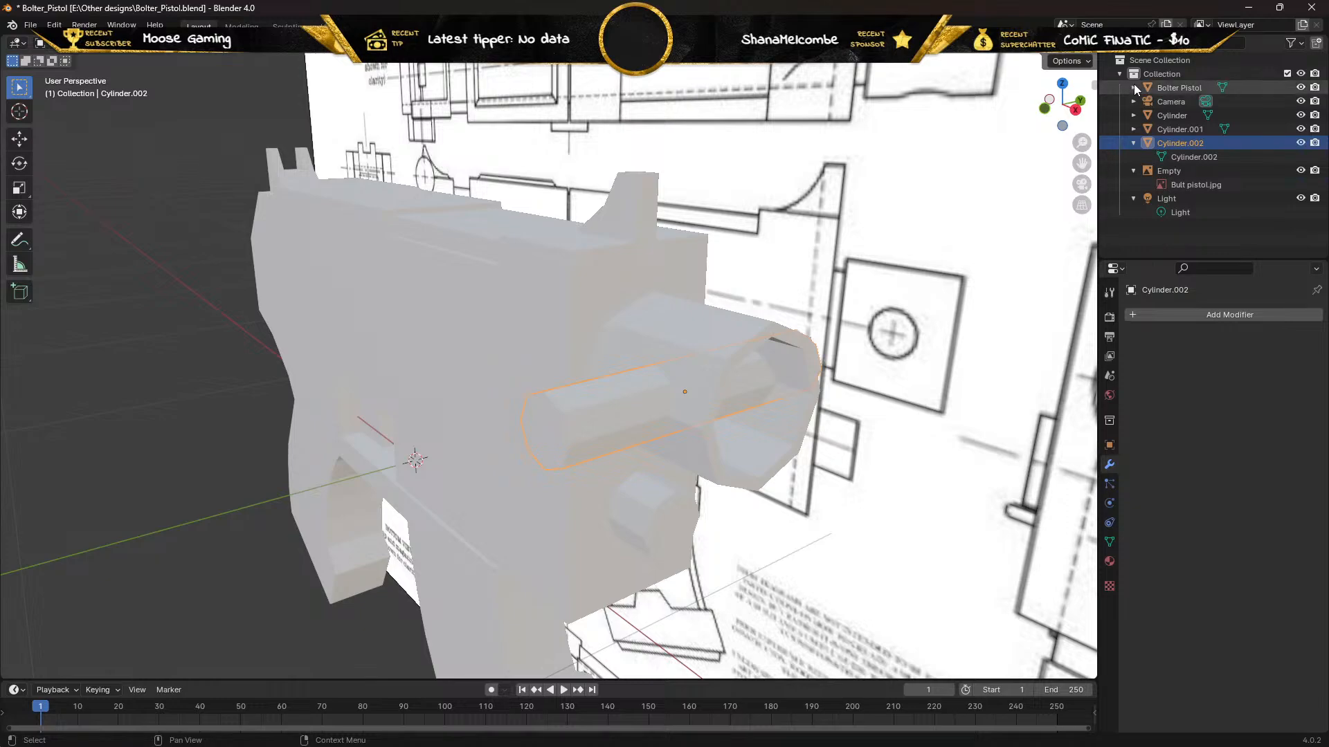
pyautogui.click(1133, 143)
pyautogui.click(1132, 157)
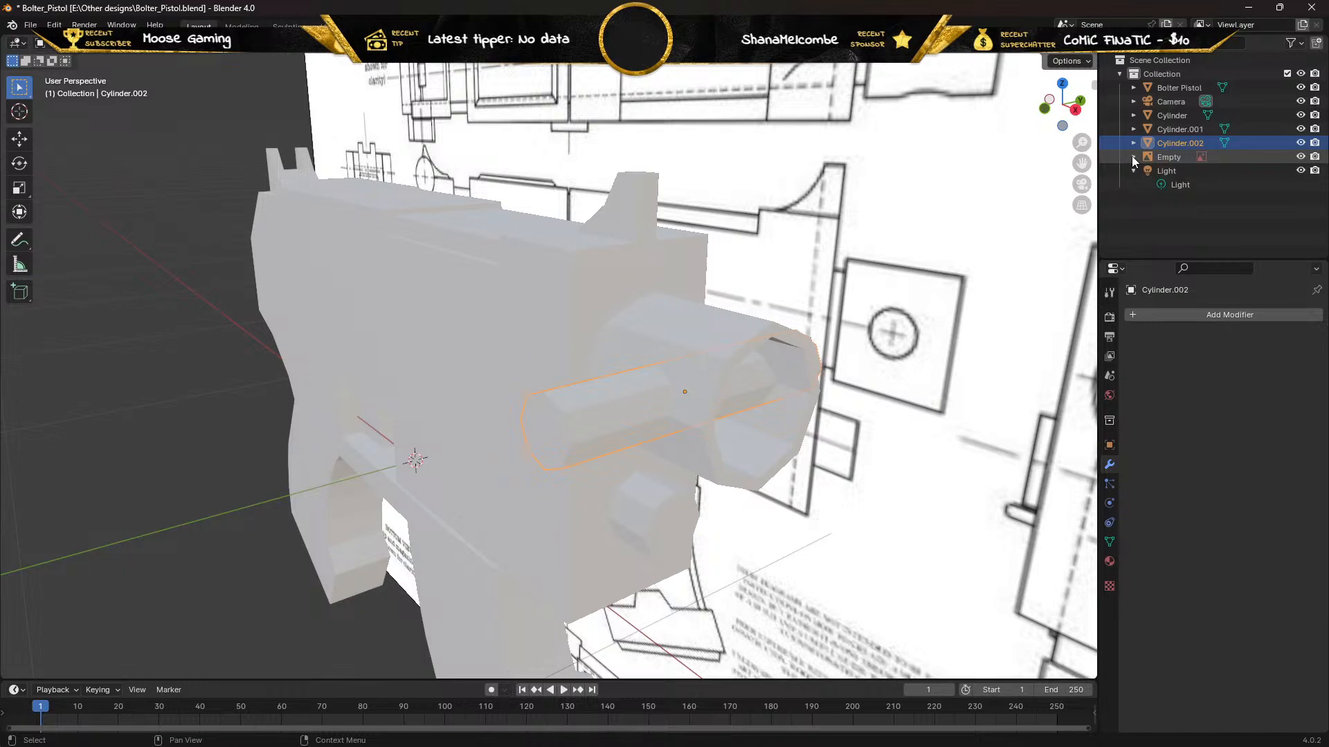
pyautogui.click(1132, 169)
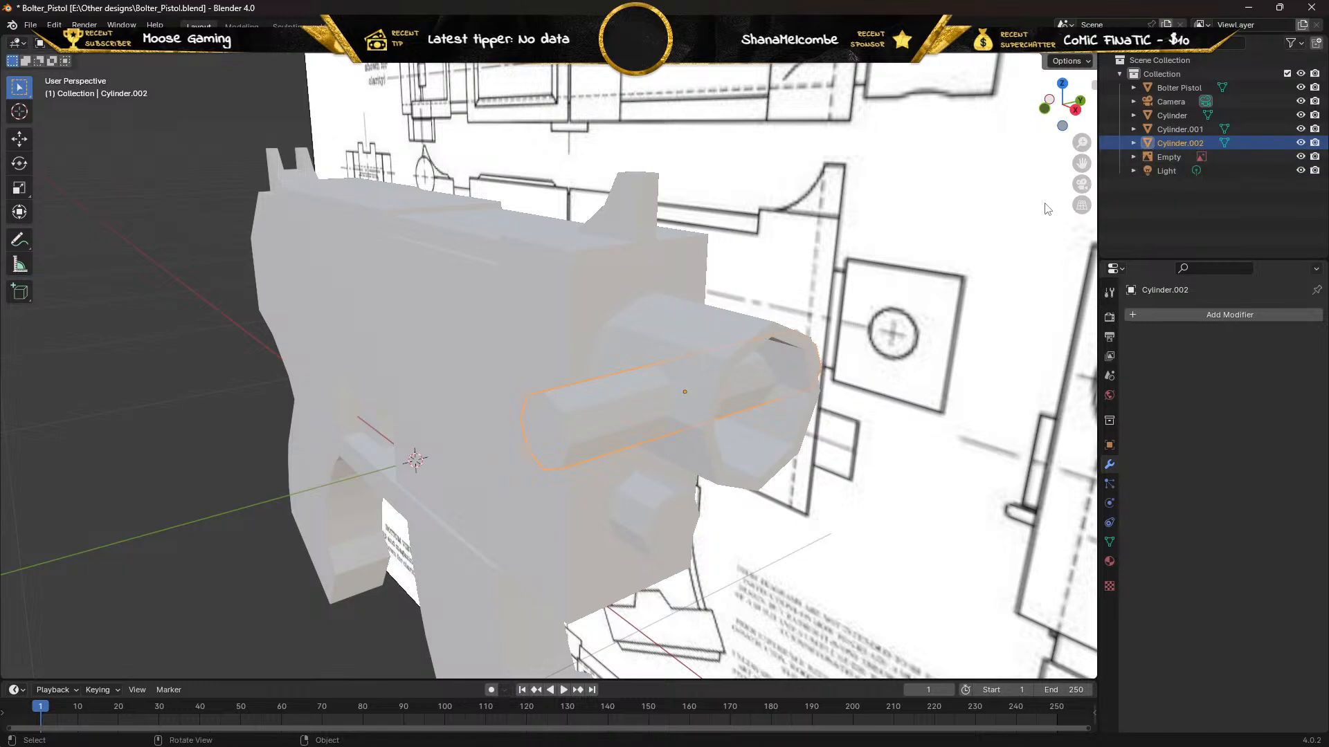
pyautogui.press('Delete')
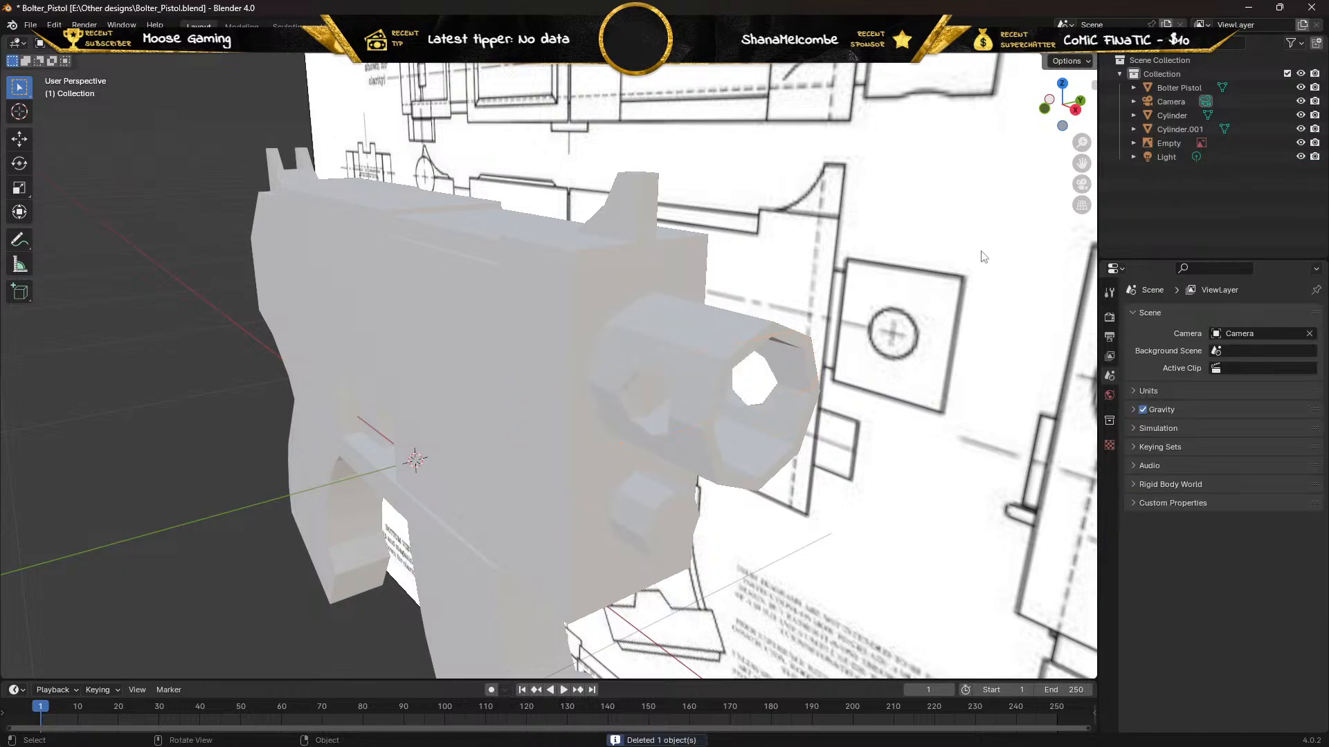
pyautogui.click(649, 333)
pyautogui.scroll(3, 649, 332)
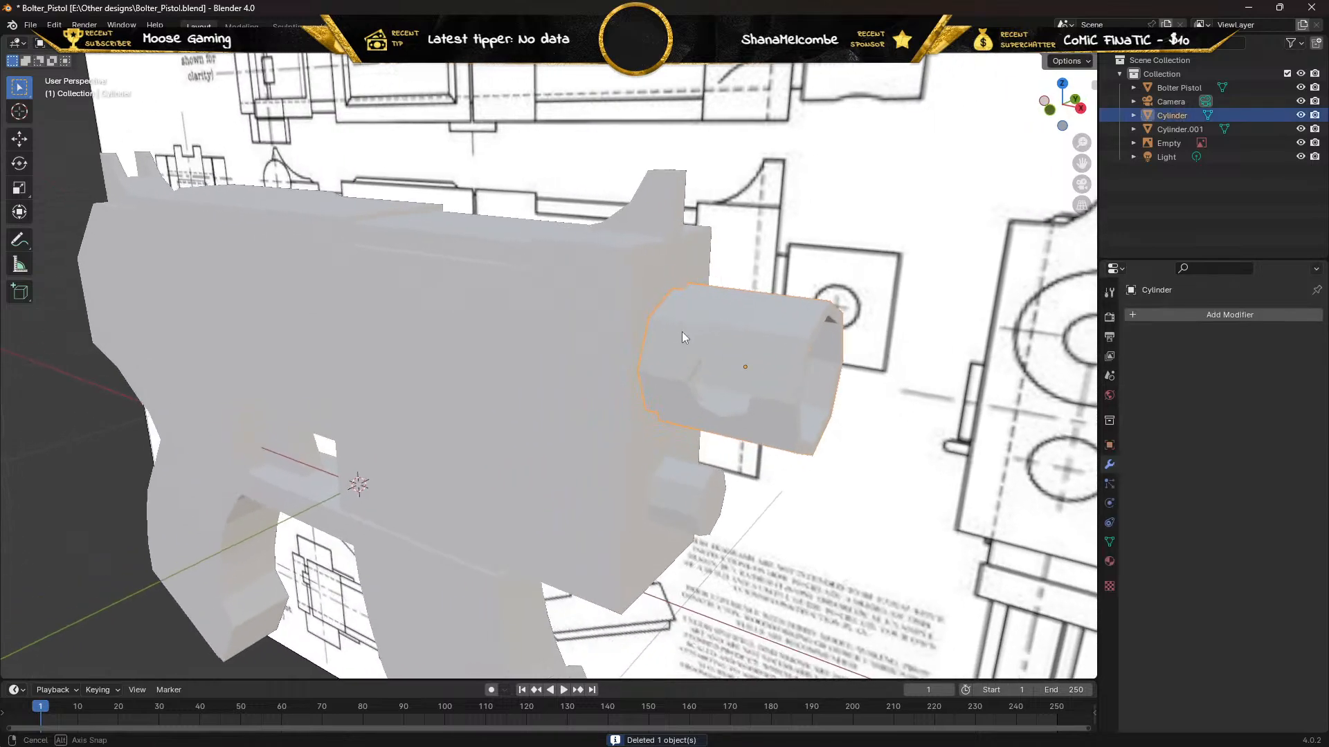
# Enter Edit Mode on the muzzle cylinder and select the side hole's outer rear corner vertex
pyautogui.press('Tab')
pyautogui.scroll(3, 749, 334)
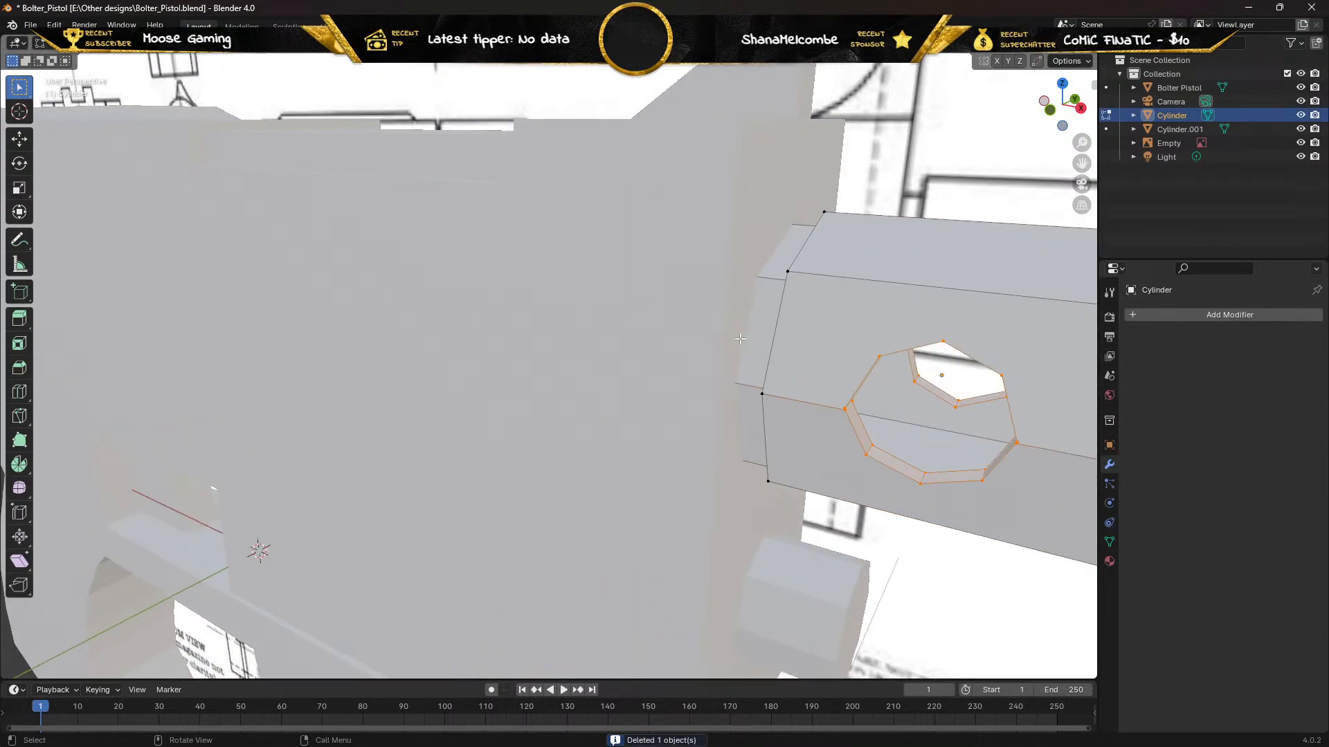
pyautogui.moveTo(749, 335); pyautogui.dragTo(774, 323, button='middle')
pyautogui.moveTo(877, 322); pyautogui.dragTo(801, 339, button='middle')
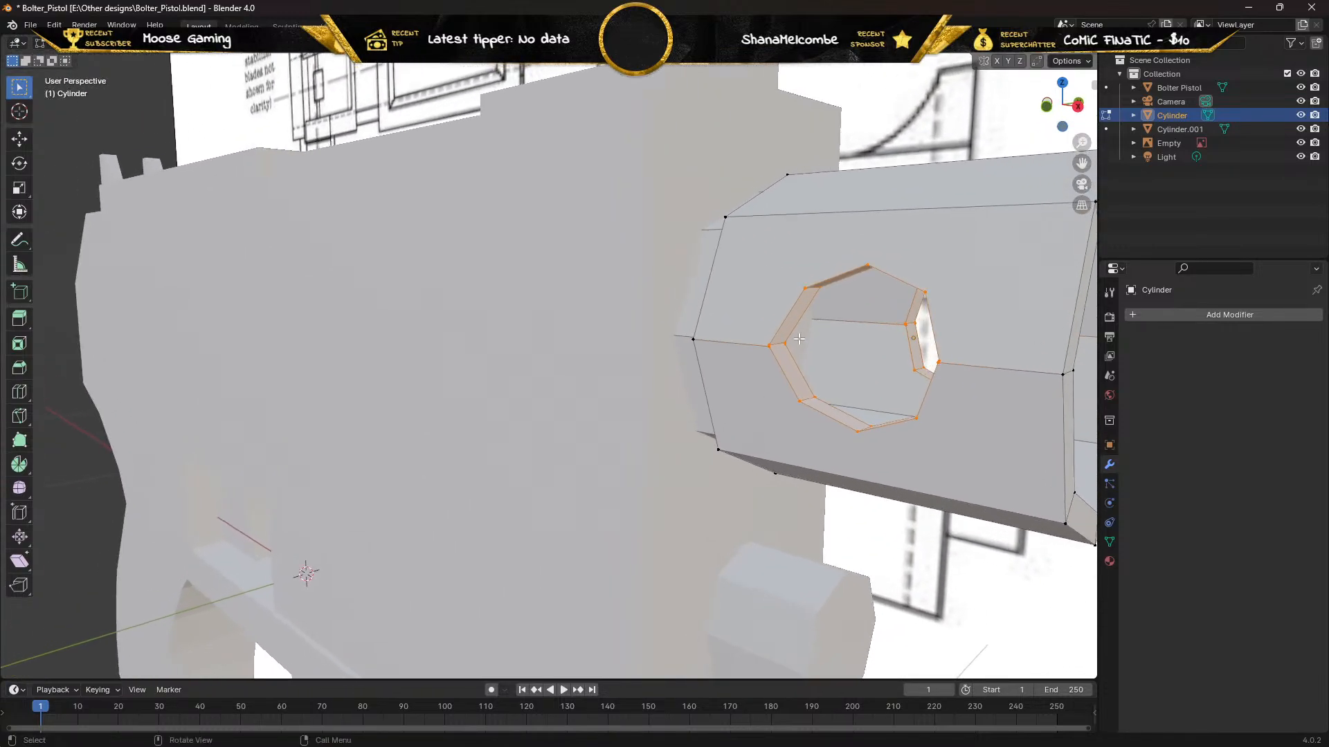
pyautogui.click(769, 346)
pyautogui.click(776, 353)
# Try raising the selected hole vertex about 0.0098 m along Z, and undo the move
pyautogui.click(20, 139)
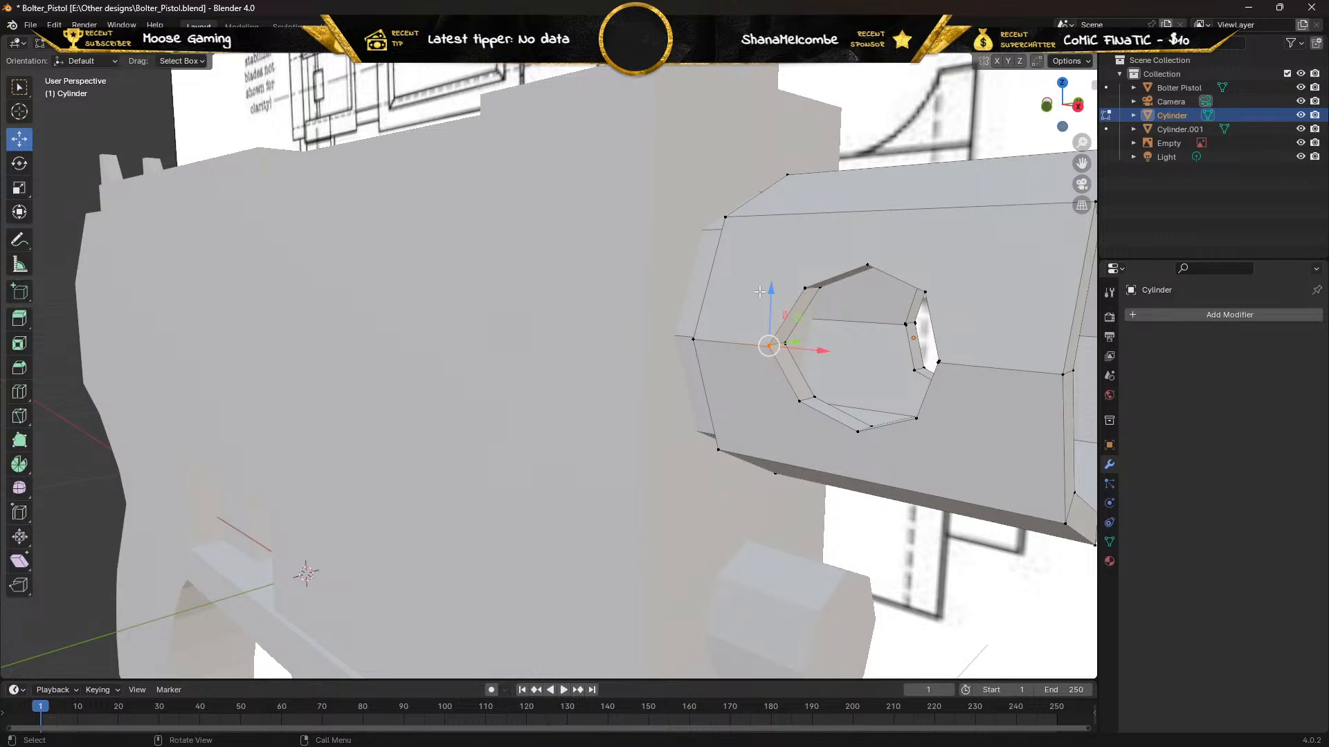
pyautogui.moveTo(769, 290); pyautogui.dragTo(770, 276)
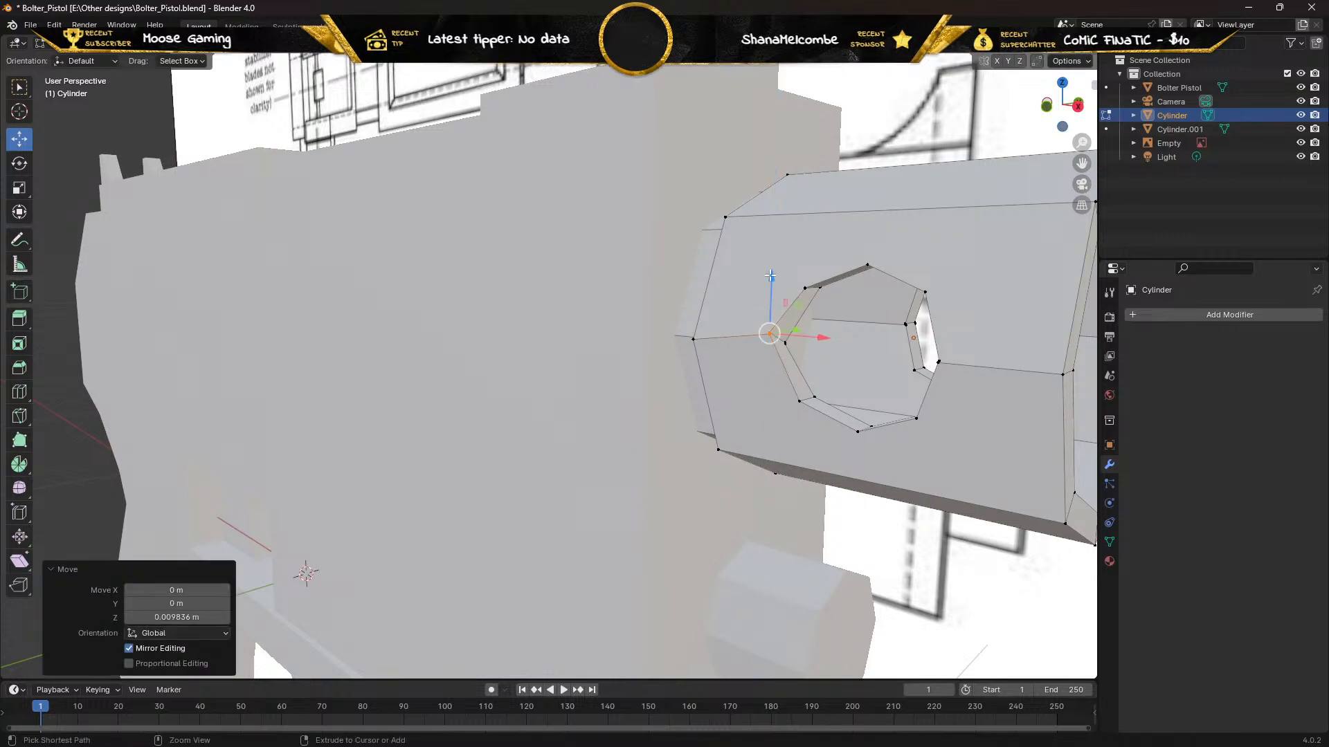
pyautogui.hotkey('ctrl', 'z')
pyautogui.moveTo(740, 272); pyautogui.dragTo(759, 283, button='middle')
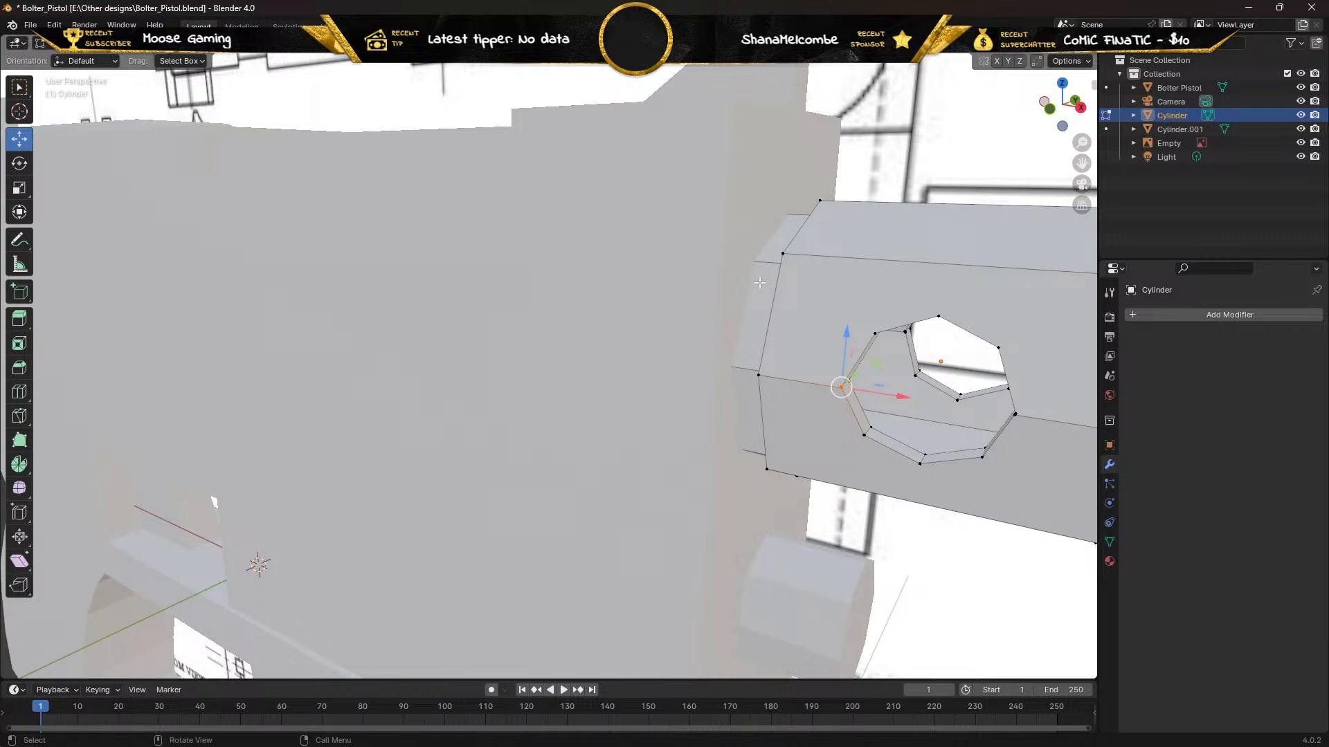
pyautogui.moveTo(845, 295); pyautogui.dragTo(732, 331, button='middle')
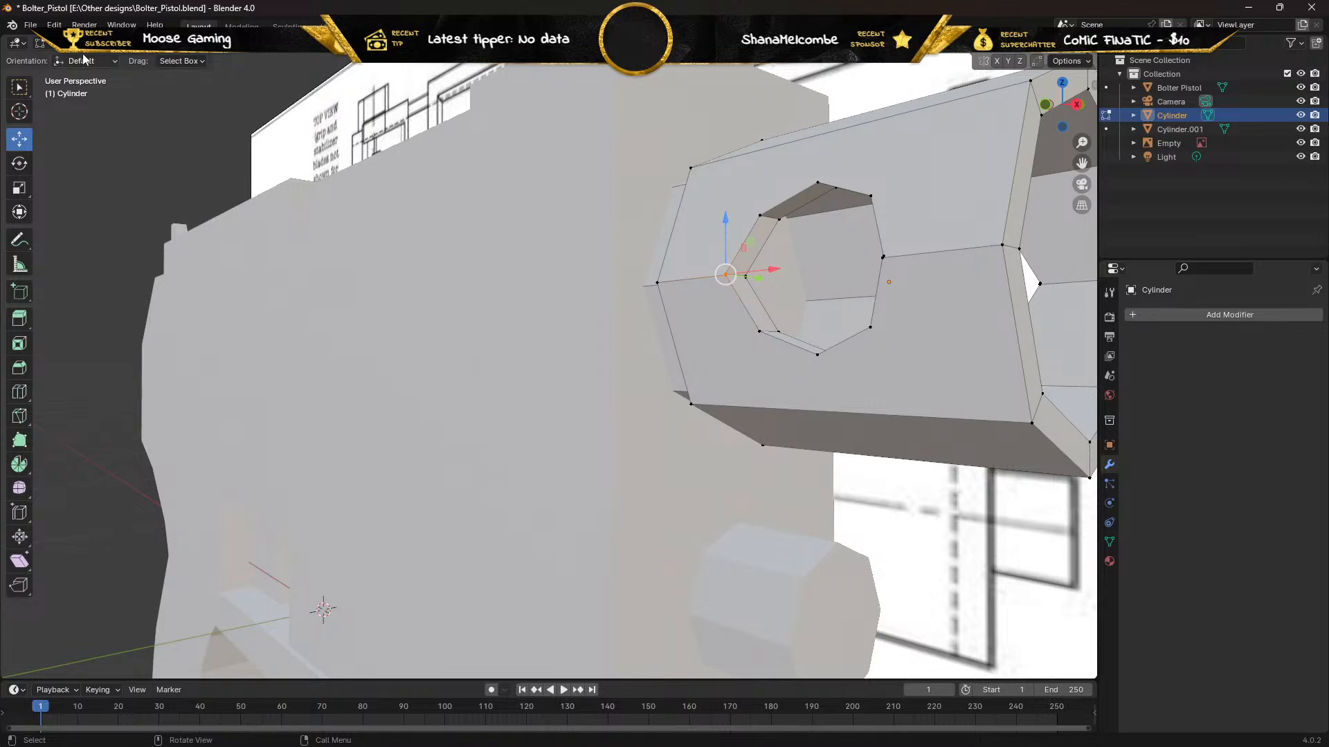
# Examine the geometry around the side hole by selecting its upper edge in edge mode and the surrounding upper face in face mode
pyautogui.click(122, 43)
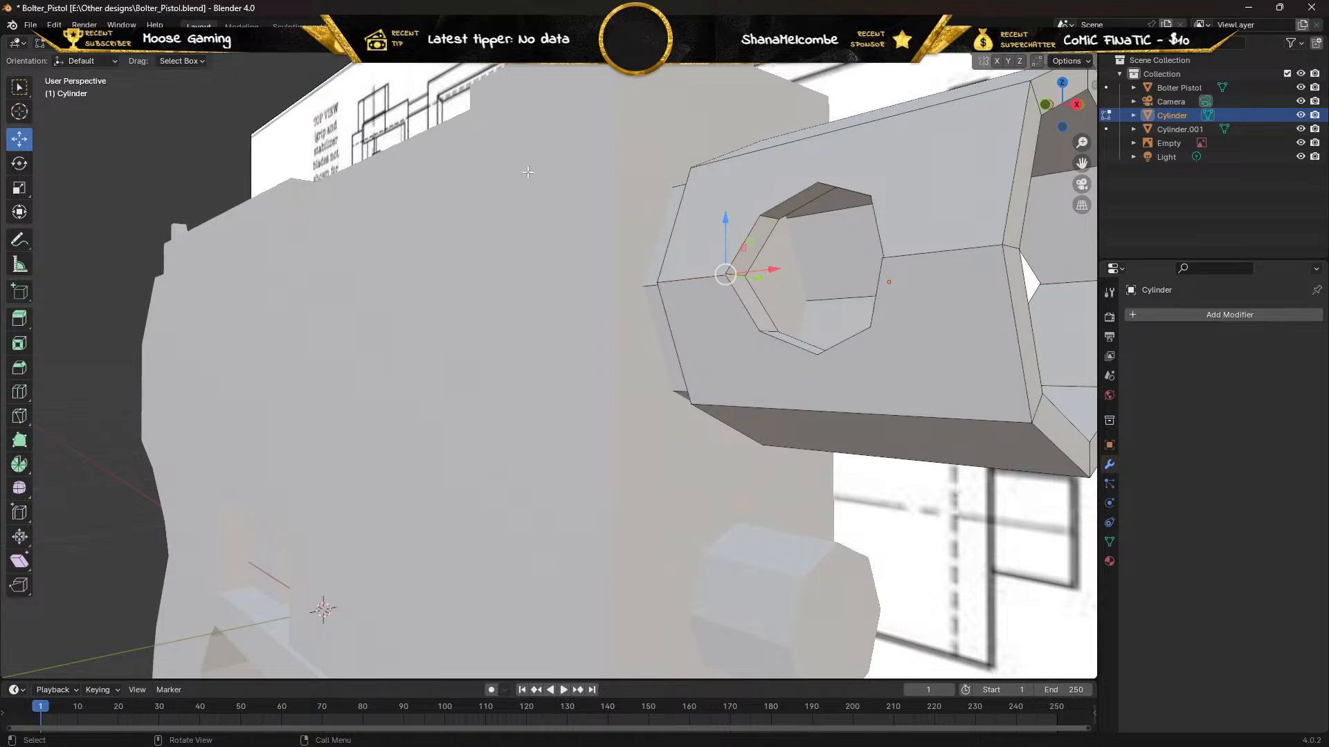
pyautogui.click(756, 182)
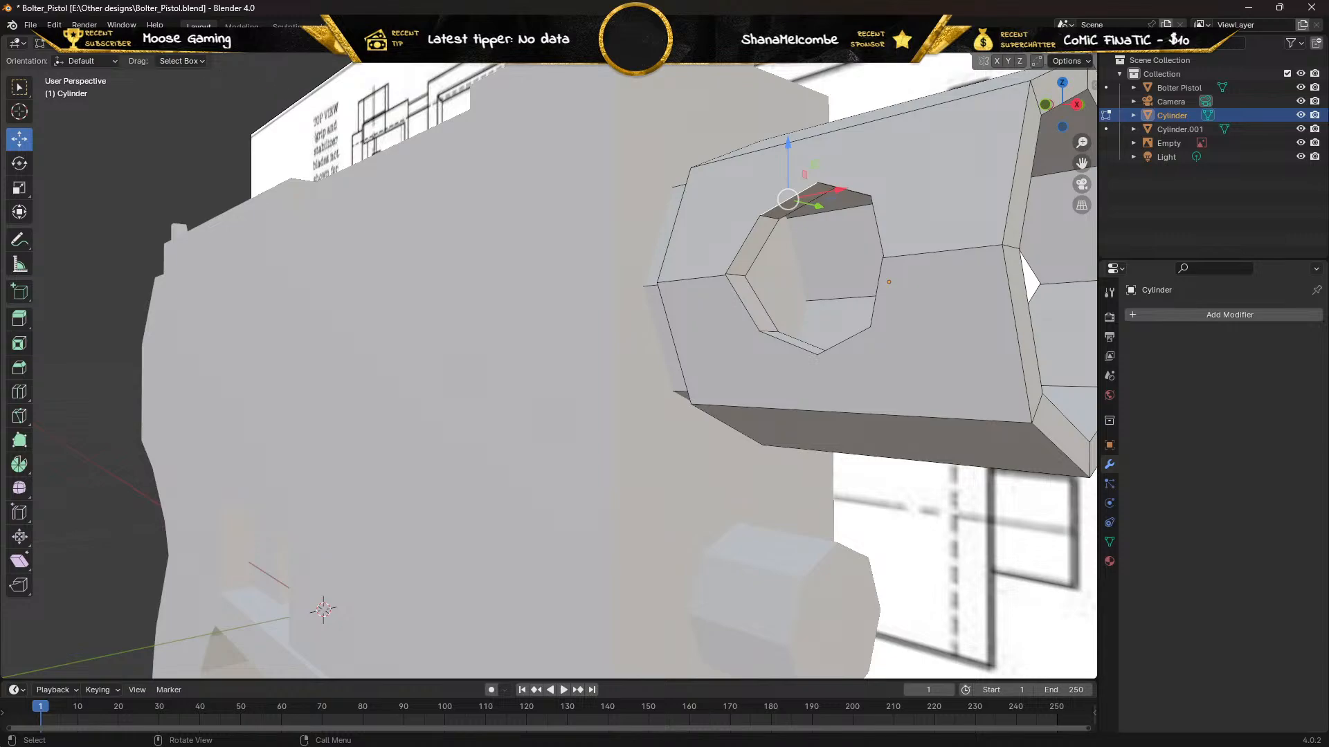
pyautogui.click(148, 44)
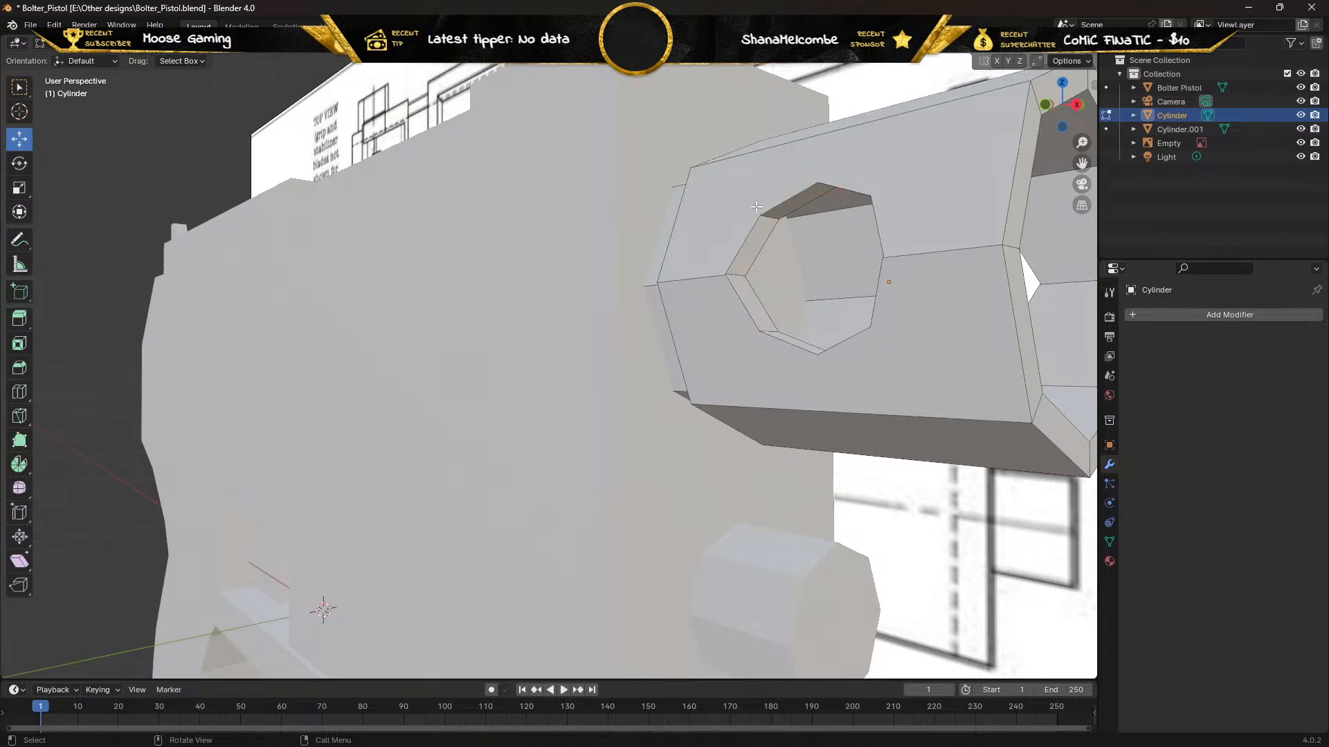
pyautogui.click(744, 185)
pyautogui.moveTo(700, 208); pyautogui.dragTo(677, 222, button='middle')
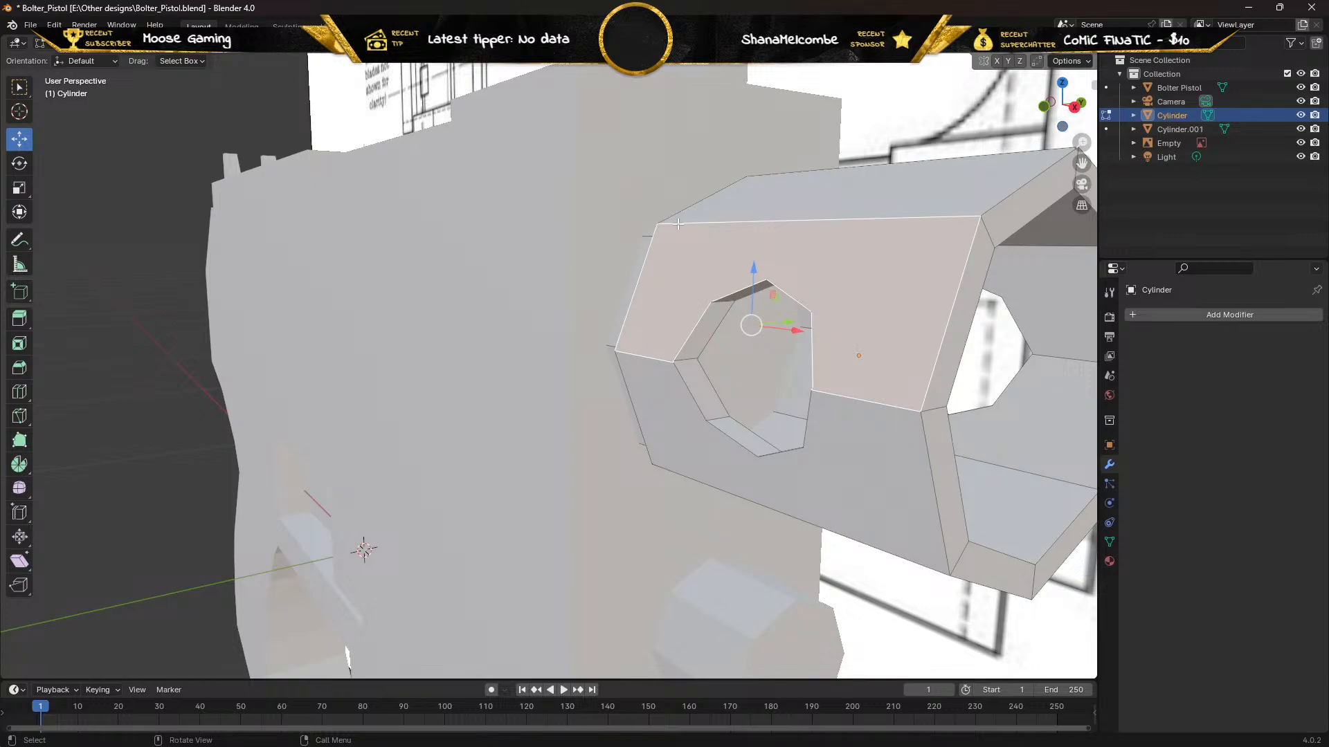
pyautogui.moveTo(678, 223); pyautogui.dragTo(718, 302, button='middle')
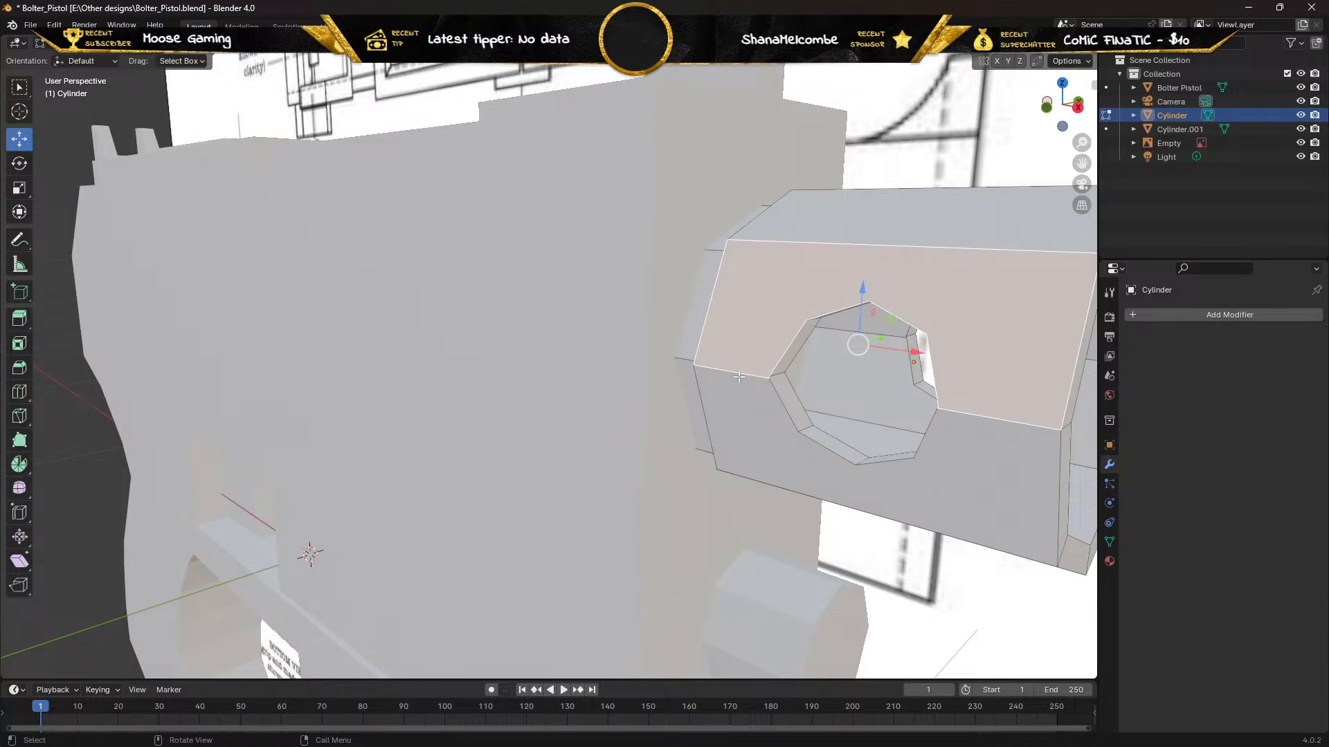
pyautogui.moveTo(658, 323); pyautogui.dragTo(675, 327, button='middle')
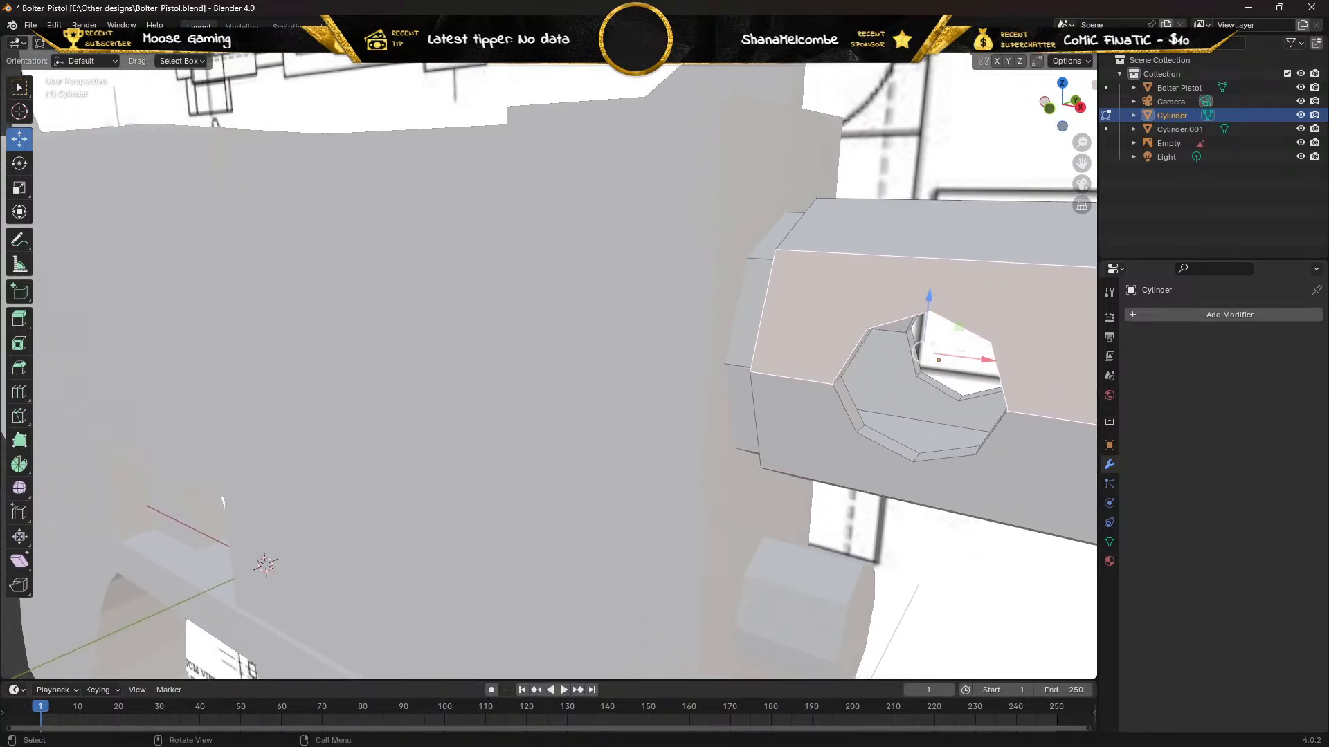
# In vertex mode, join the side face's upper rear corner to the hole's two nearest upper vertices with new edges
pyautogui.press('Tab')
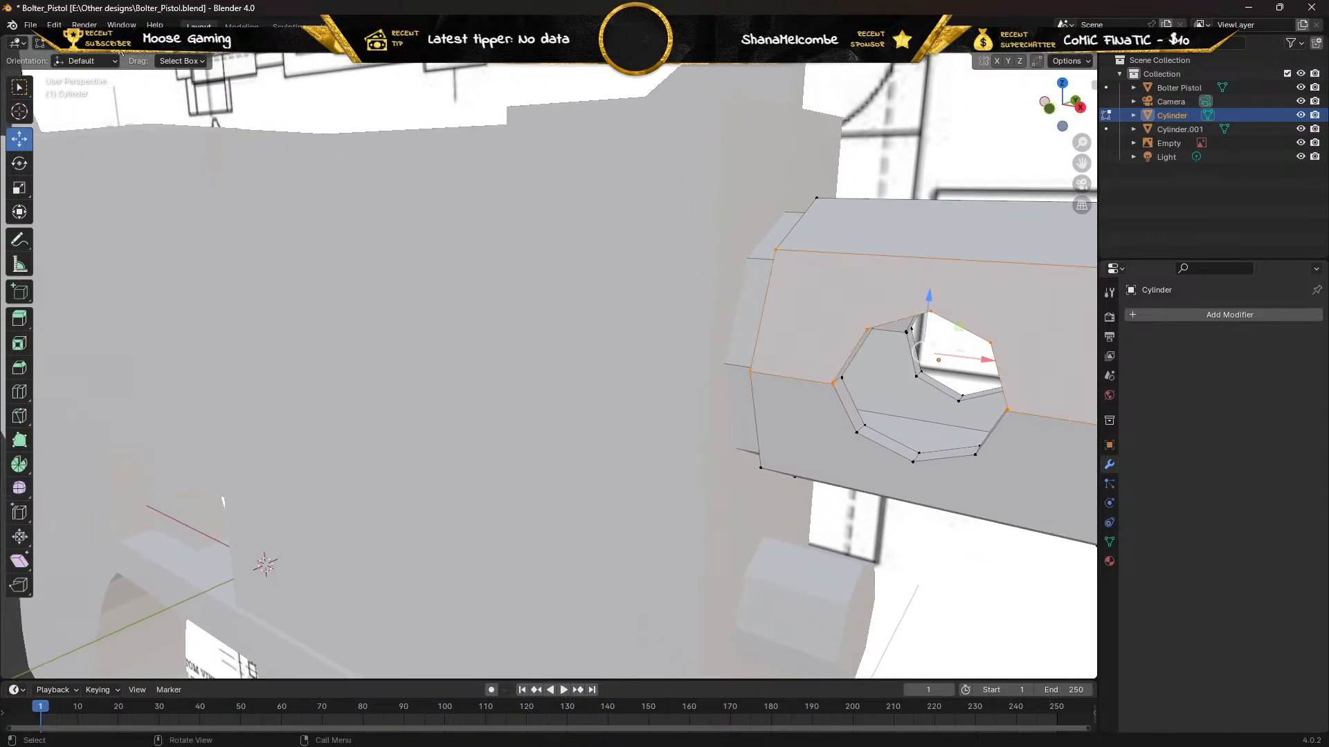
pyautogui.click(775, 249)
pyautogui.press('w')
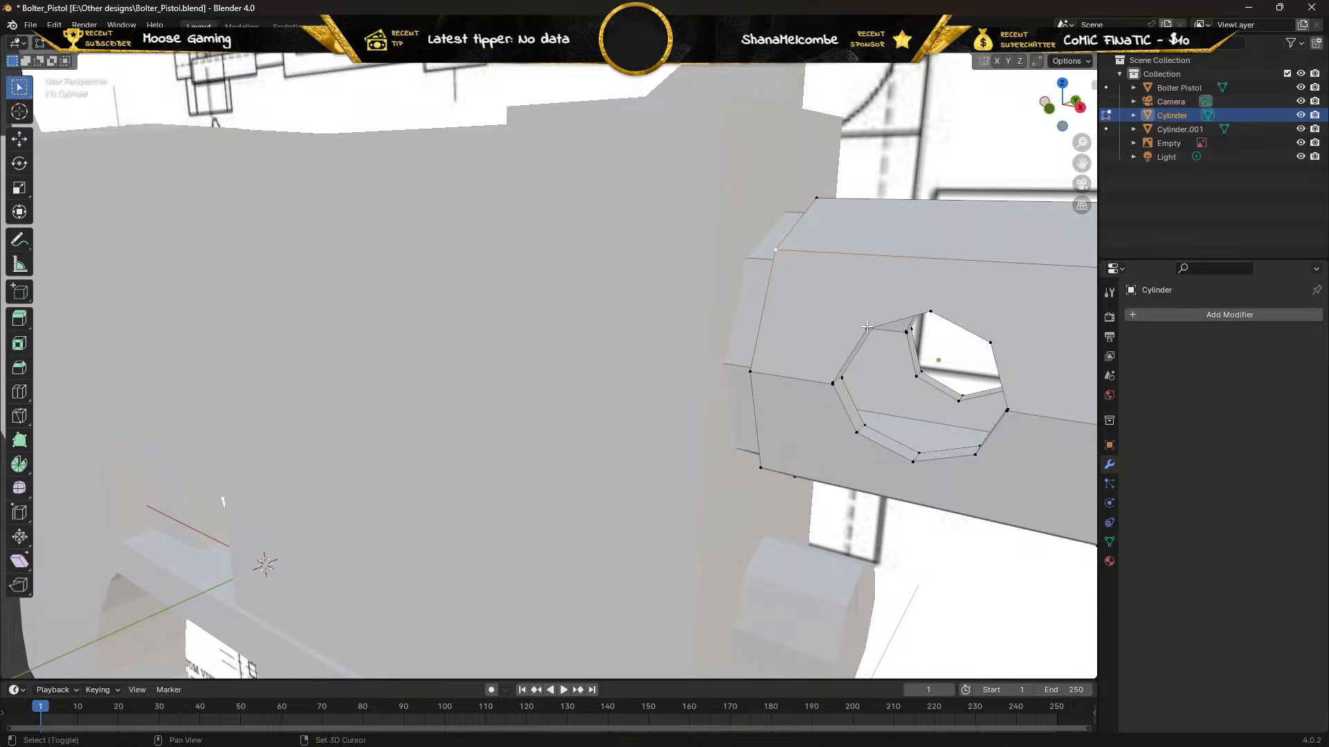
pyautogui.rightClick(796, 284)
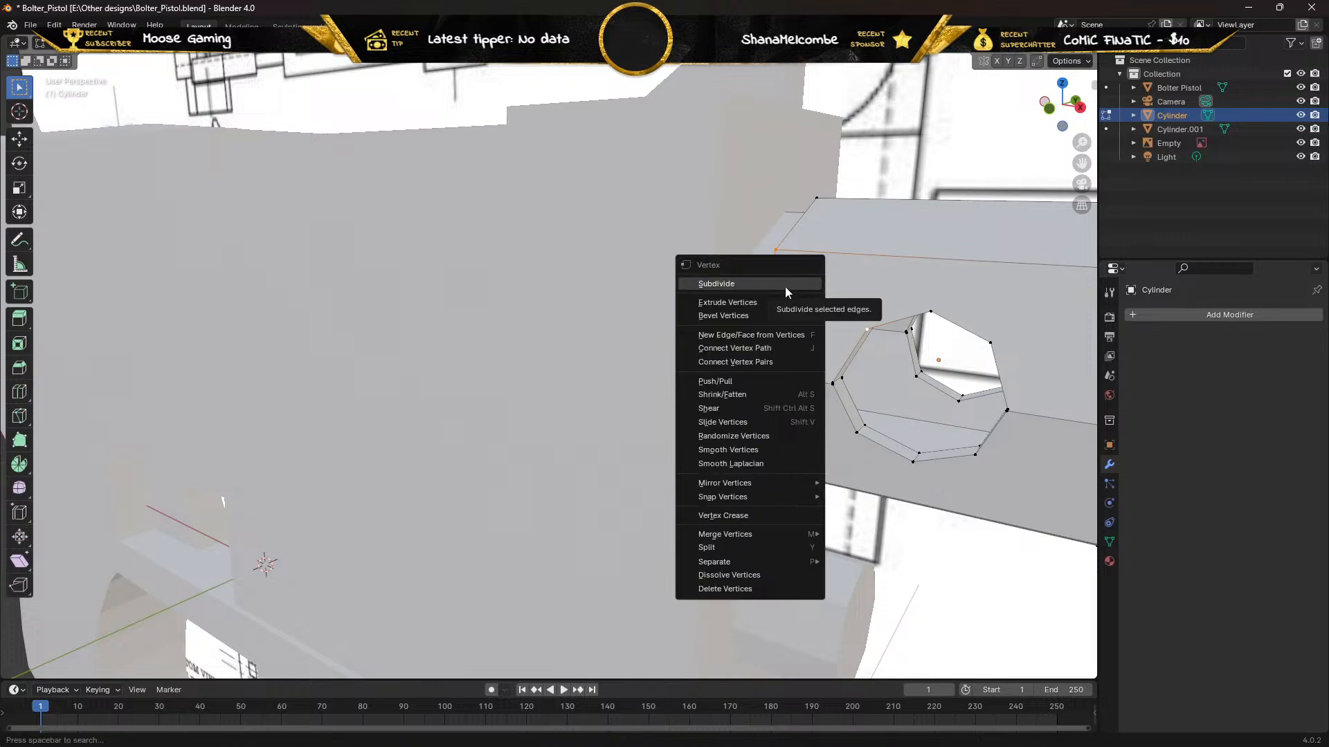
pyautogui.click(760, 337)
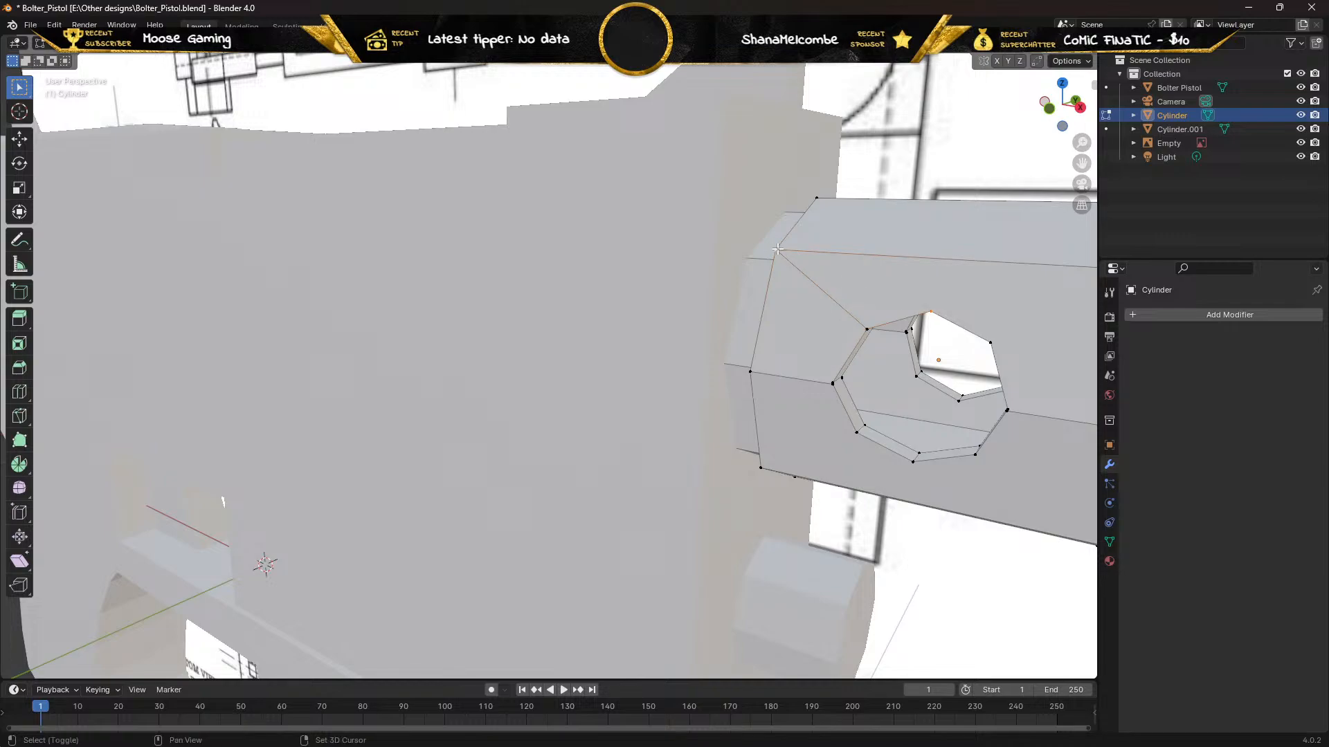
pyautogui.rightClick(810, 271)
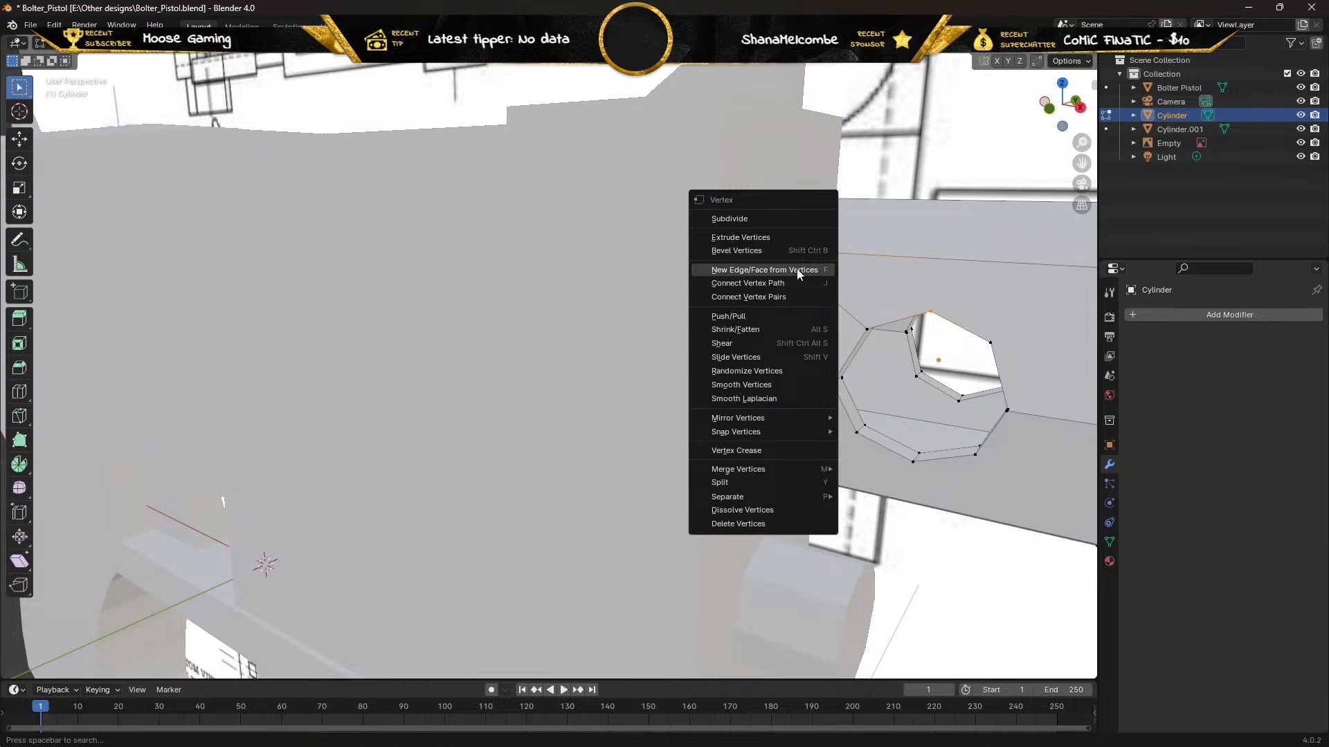
pyautogui.click(800, 273)
# Connect the side face's upper front corner to the hole's top and upper front vertices
pyautogui.moveTo(799, 274); pyautogui.dragTo(771, 270, button='middle')
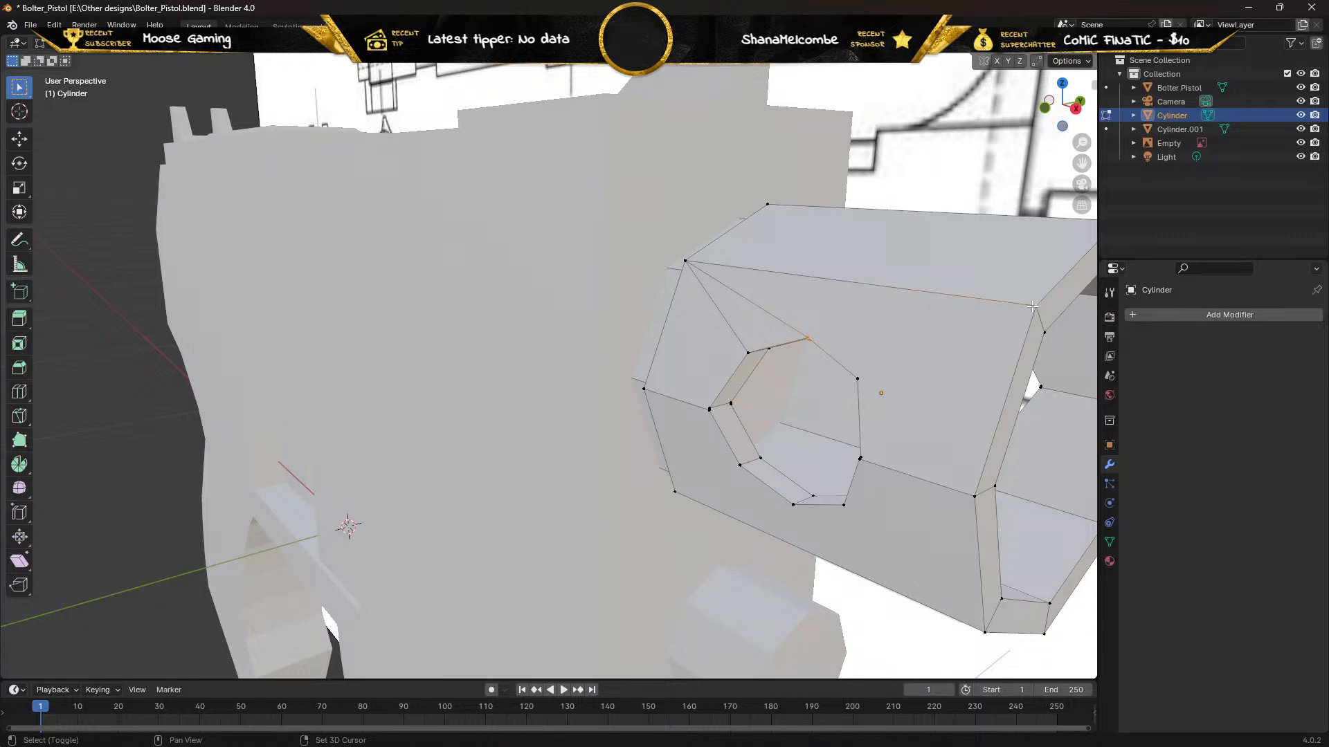
pyautogui.keyDown('shift'); pyautogui.click(1033, 306); pyautogui.keyUp('shift')
pyautogui.press('j')
pyautogui.keyDown('shift'); pyautogui.click(859, 378); pyautogui.keyUp('shift')
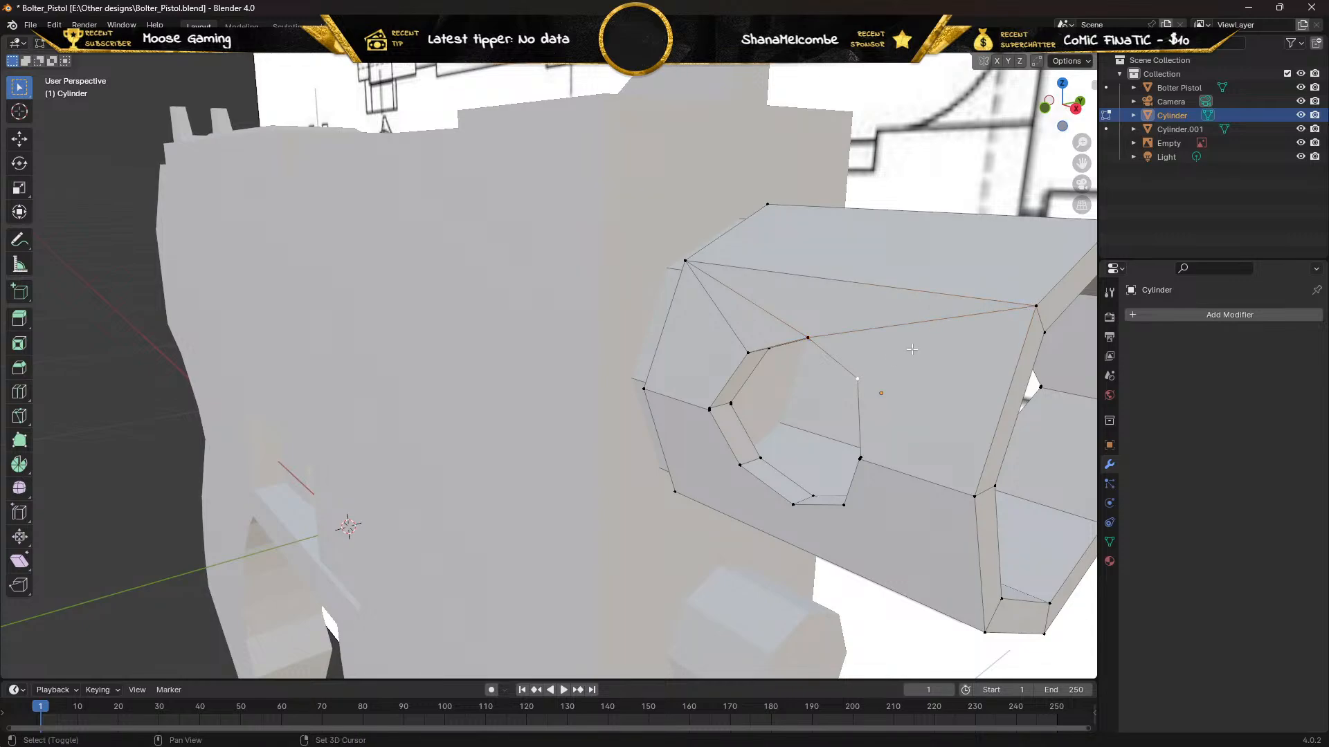
pyautogui.keyDown('shift'); pyautogui.click(1033, 306); pyautogui.keyUp('shift')
pyautogui.press('j')
# Connect the lower rear and lower front corners of the muzzle's side to the hole's nearest lower vertices
pyautogui.moveTo(826, 357)
pyautogui.mouseDown(button='middle')
pyautogui.moveTo(845, 351)
pyautogui.moveTo(822, 349)
pyautogui.mouseUp(button='middle')
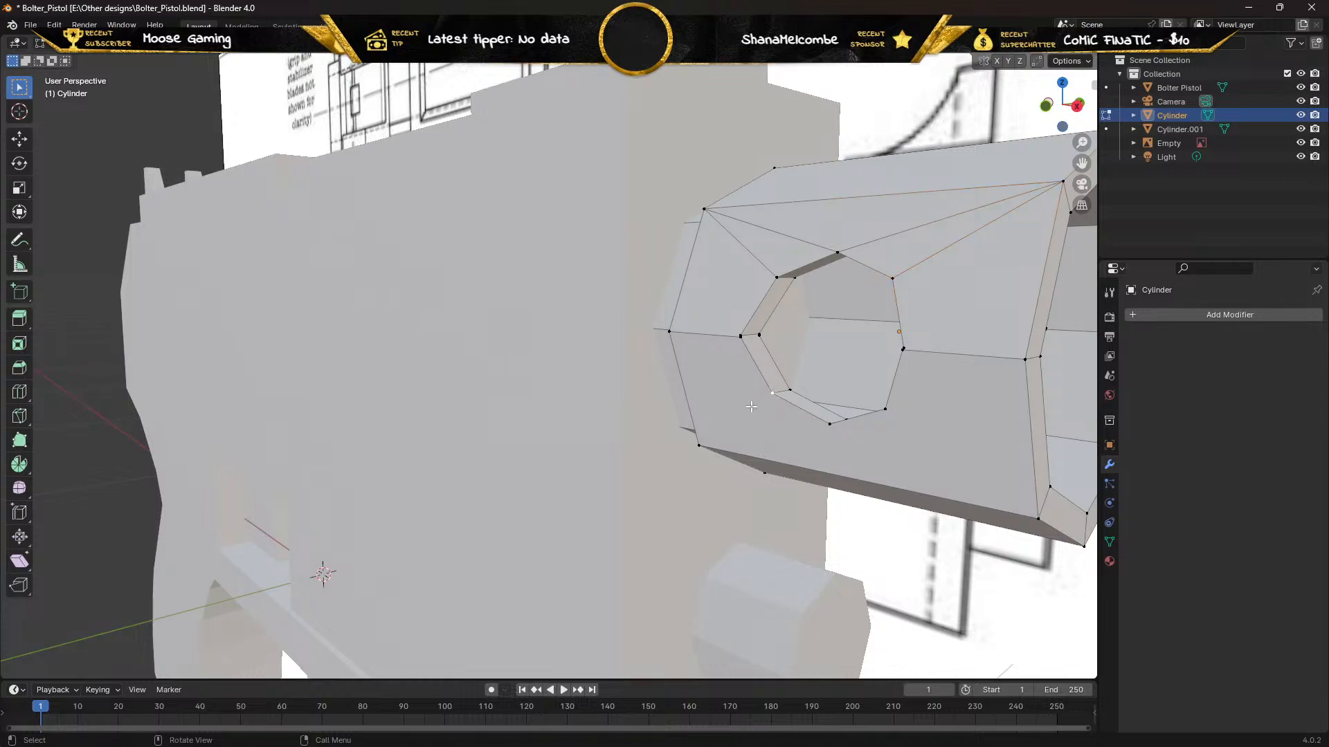
pyautogui.keyDown('shift'); pyautogui.click(697, 447); pyautogui.keyUp('shift')
pyautogui.click(831, 426)
pyautogui.keyDown('shift'); pyautogui.click(698, 445); pyautogui.keyUp('shift')
pyautogui.keyDown('shift'); pyautogui.click(1037, 518); pyautogui.keyUp('shift')
pyautogui.press('j')
pyautogui.keyDown('shift'); pyautogui.click(830, 424); pyautogui.keyUp('shift')
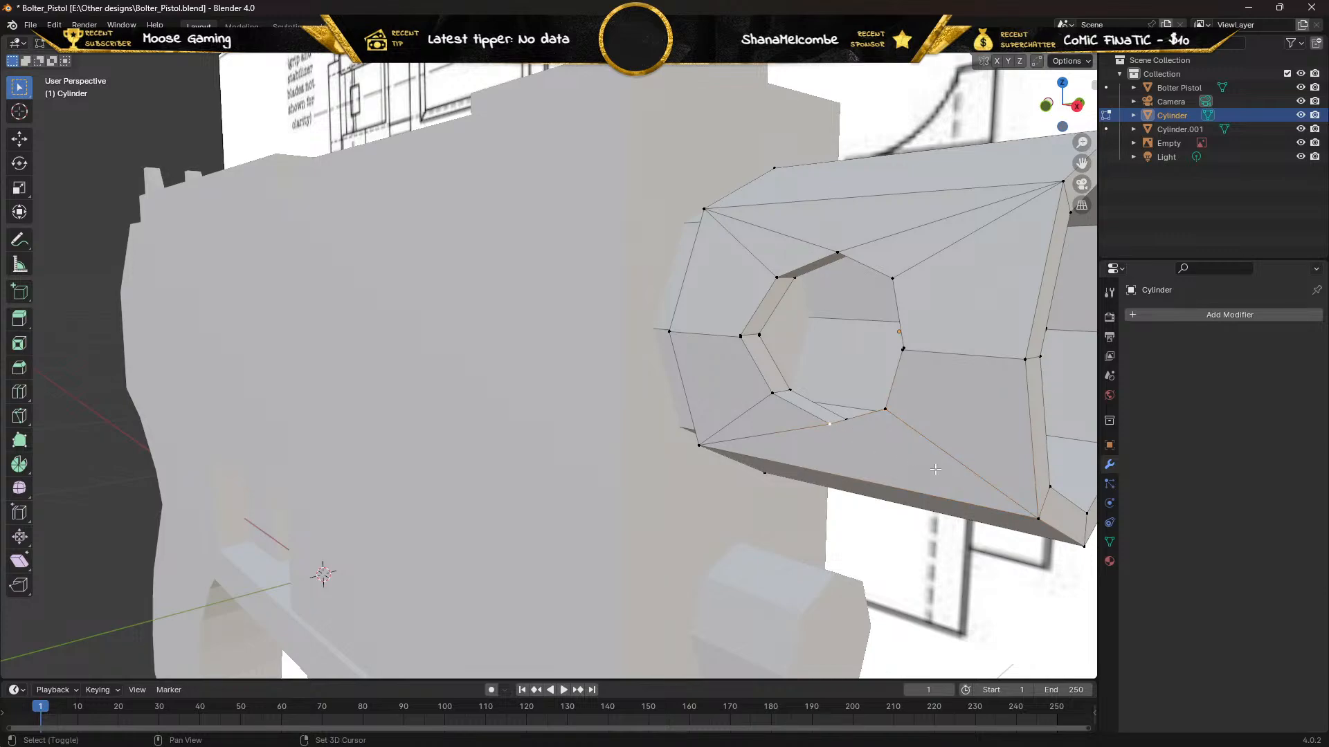
pyautogui.keyDown('shift'); pyautogui.click(1034, 517); pyautogui.keyUp('shift')
# Inside the muzzle, connect the inner wall's upper front corner to the opposite hole's top and upper front vertices
pyautogui.moveTo(874, 440); pyautogui.dragTo(783, 444, button='middle')
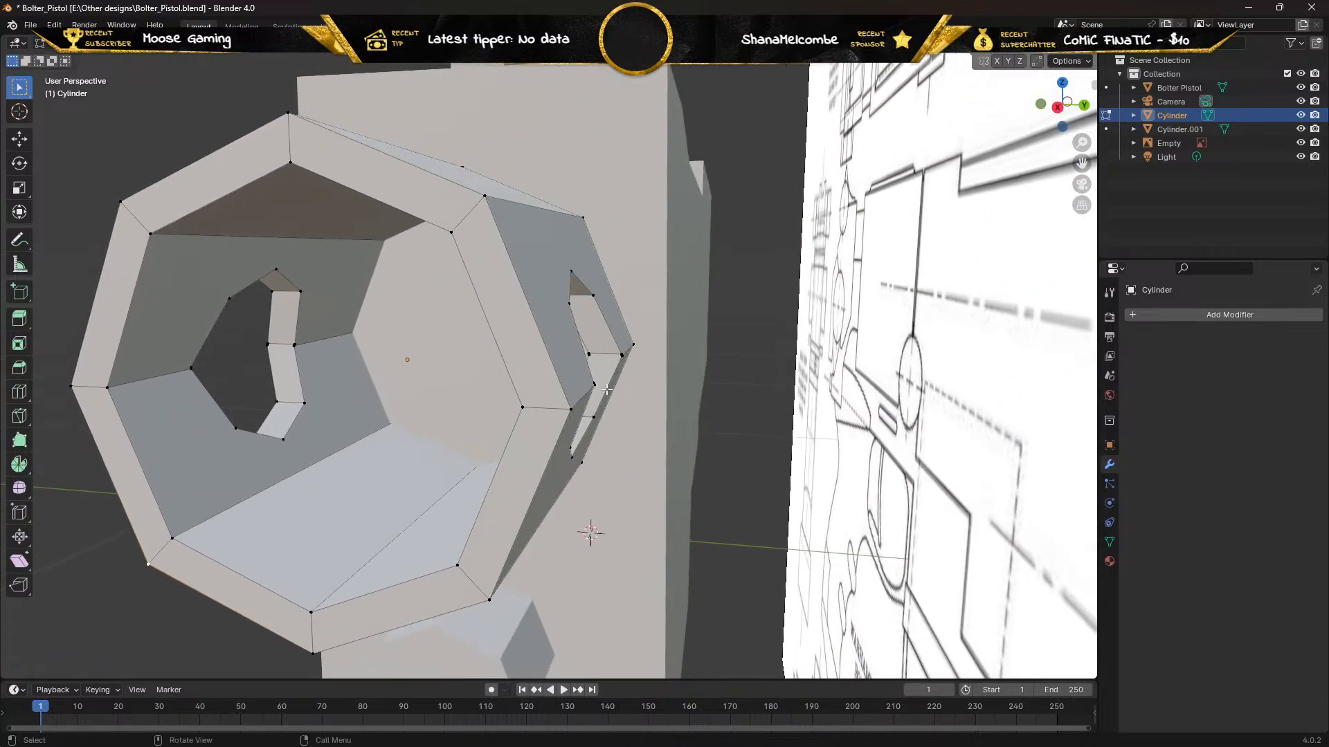
pyautogui.click(275, 269)
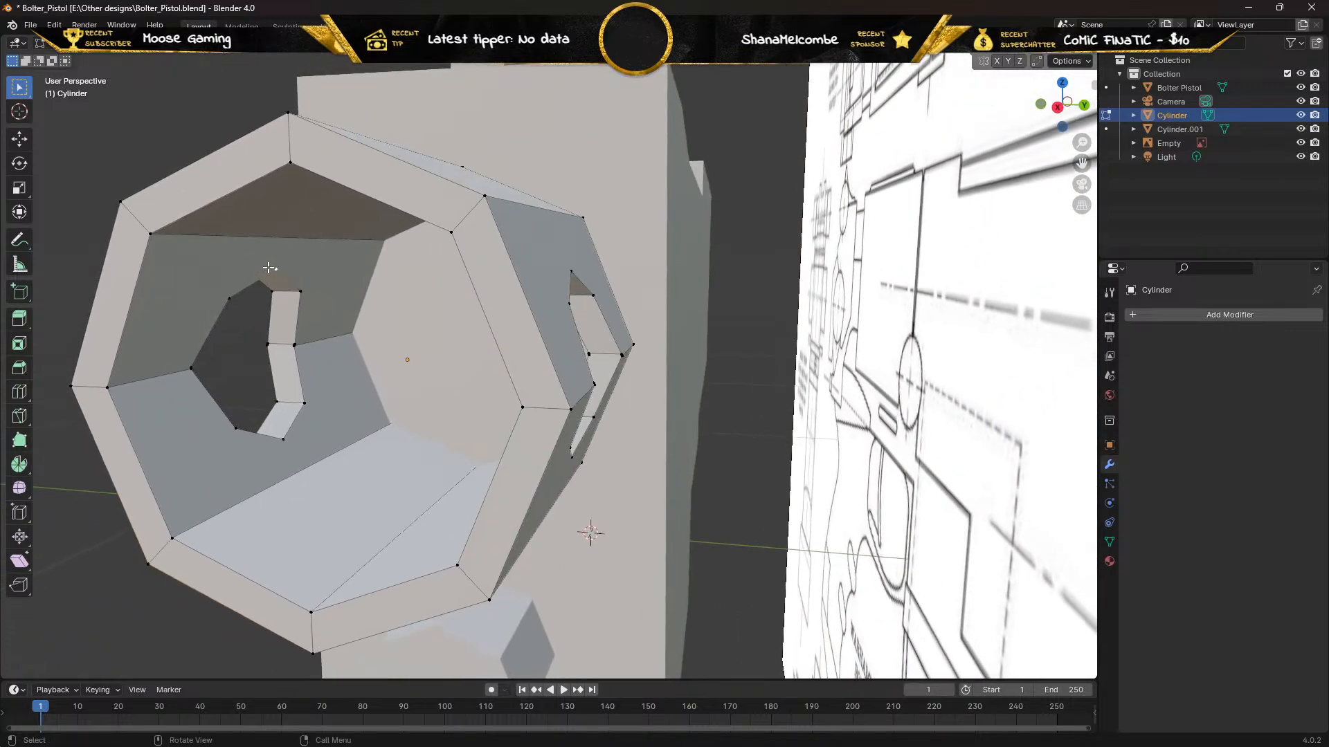
pyautogui.keyDown('shift'); pyautogui.click(151, 234); pyautogui.keyUp('shift')
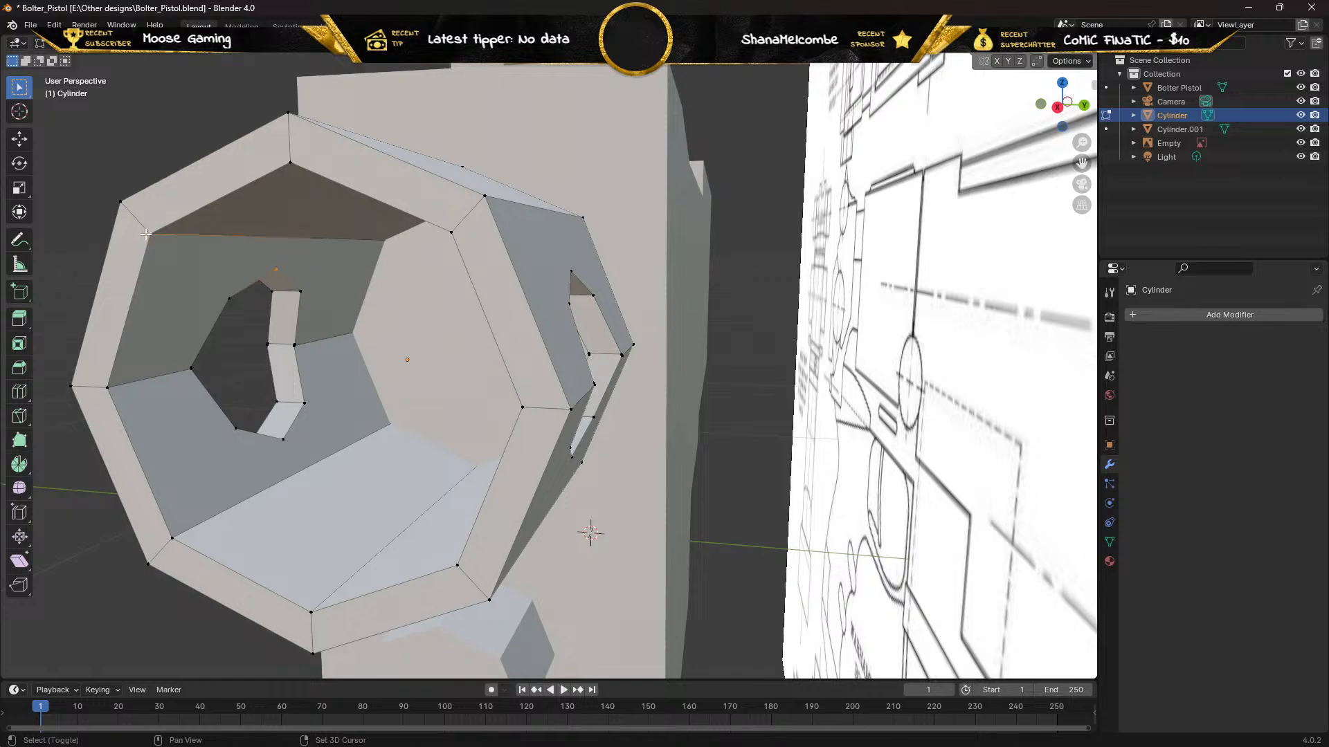
pyautogui.click(230, 298)
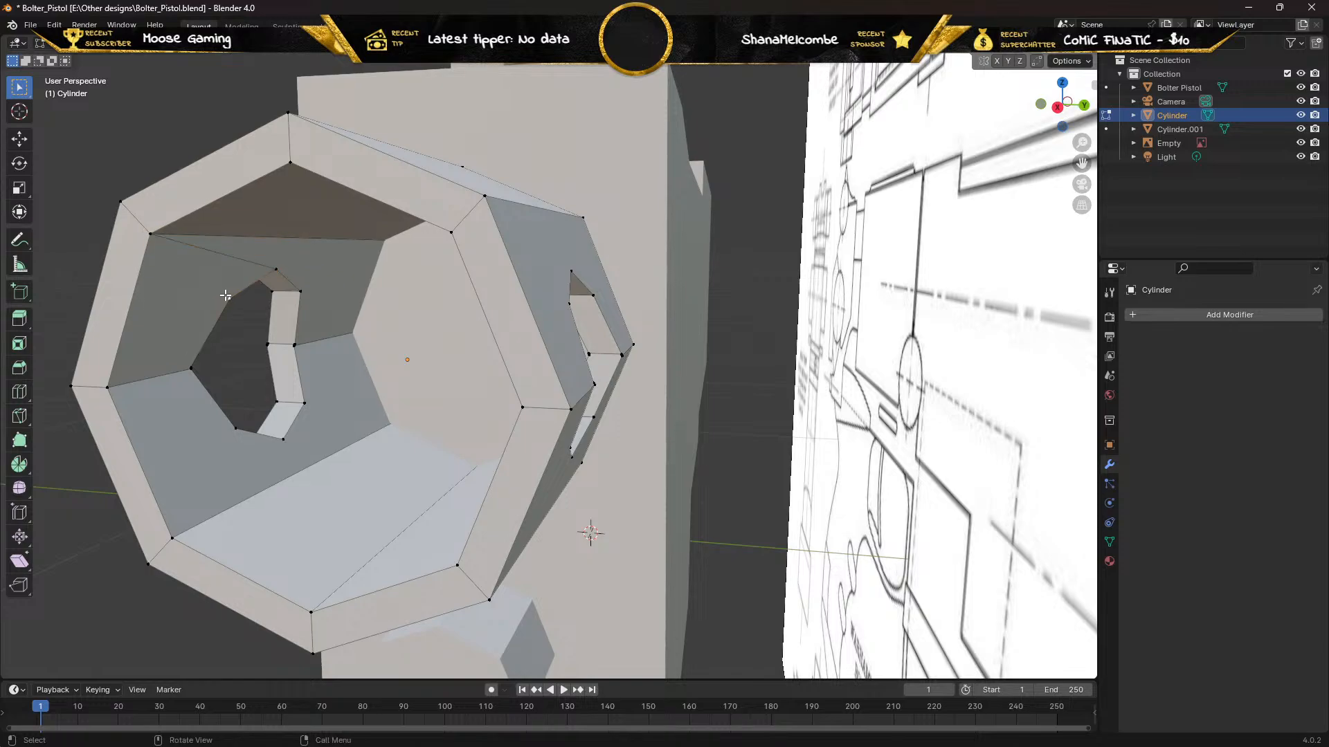
pyautogui.keyDown('shift'); pyautogui.click(152, 235); pyautogui.keyUp('shift')
pyautogui.press('j')
pyautogui.click(276, 269)
# Return to Object Mode and move the muzzle cylinder 0.218 m along X, away from the gun body
pyautogui.moveTo(368, 250); pyautogui.dragTo(517, 270, button='middle')
pyautogui.press('Tab')
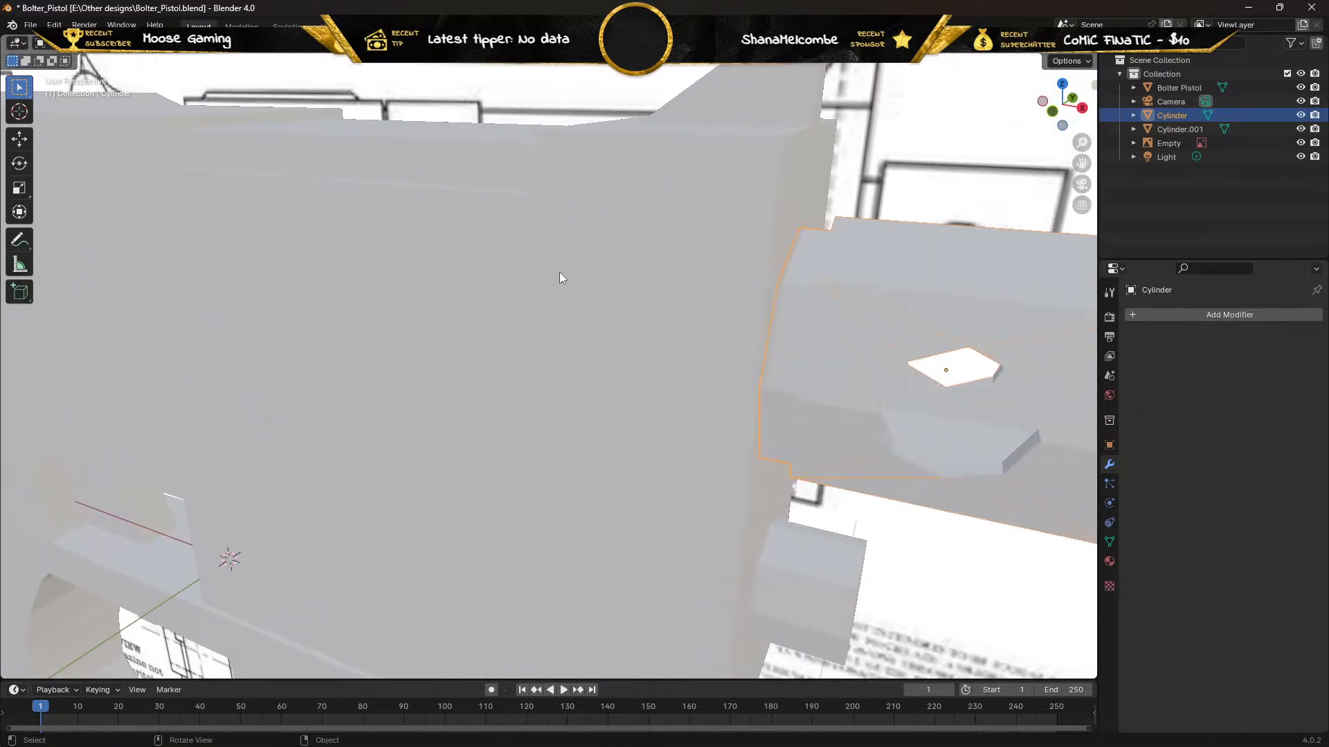
pyautogui.scroll(-3, 674, 278)
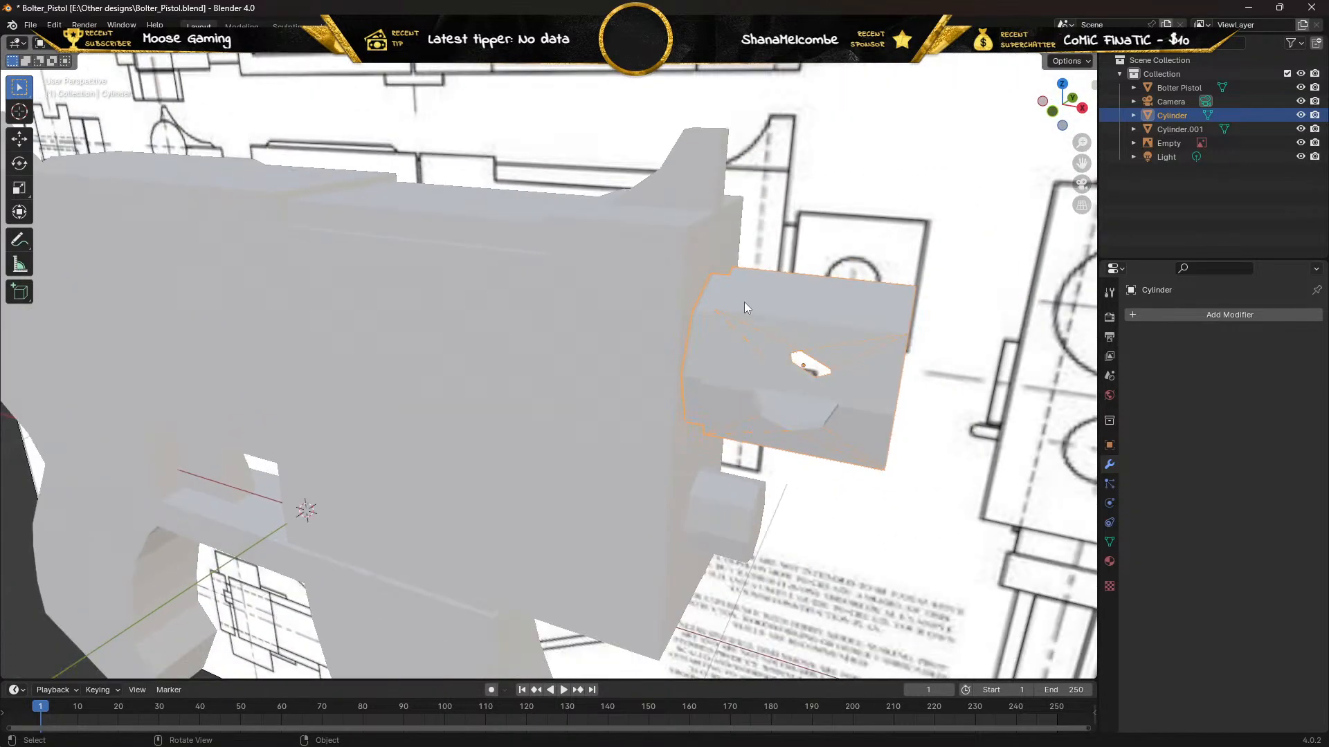
pyautogui.click(20, 139)
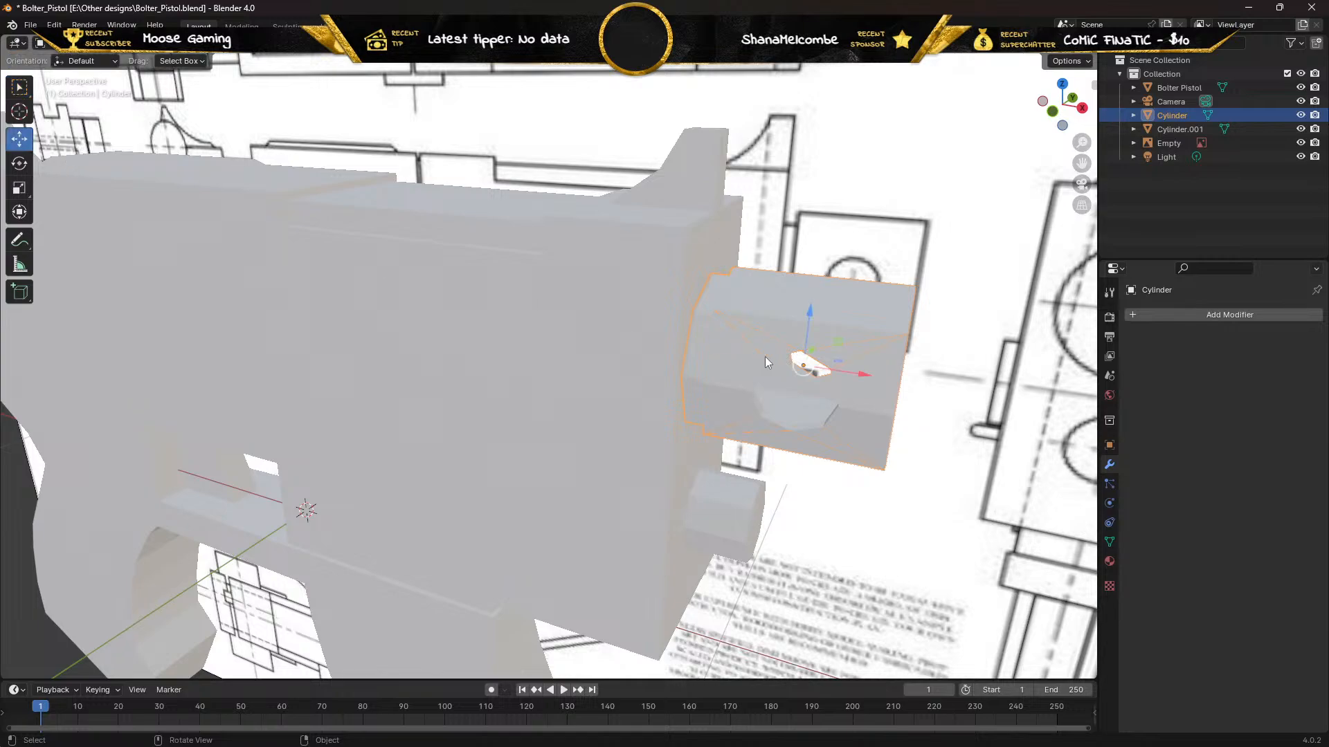
pyautogui.moveTo(862, 375); pyautogui.dragTo(1024, 400)
# Delete the face closing the rear end of the muzzle cylinder's bore in Edit Mode
pyautogui.moveTo(842, 373); pyautogui.dragTo(725, 351, button='middle')
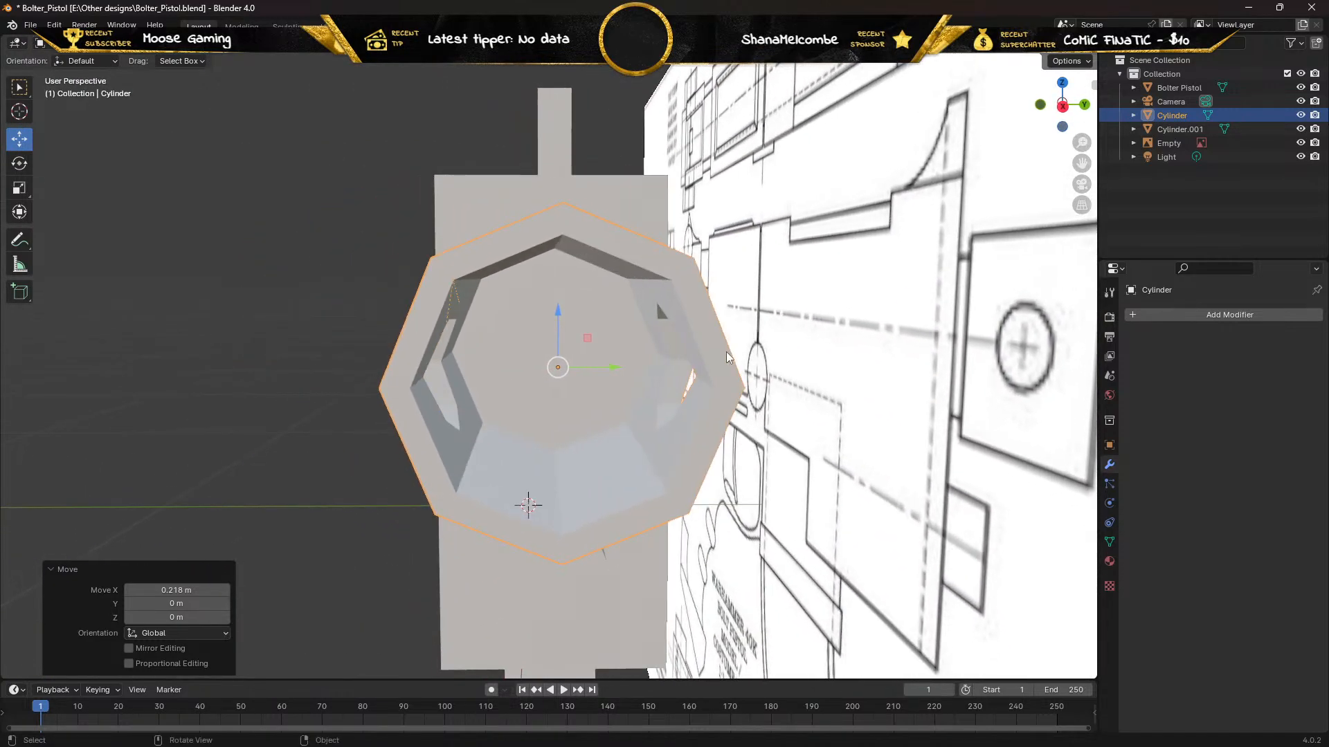
pyautogui.press('Tab')
pyautogui.hotkey('alt', 'a')
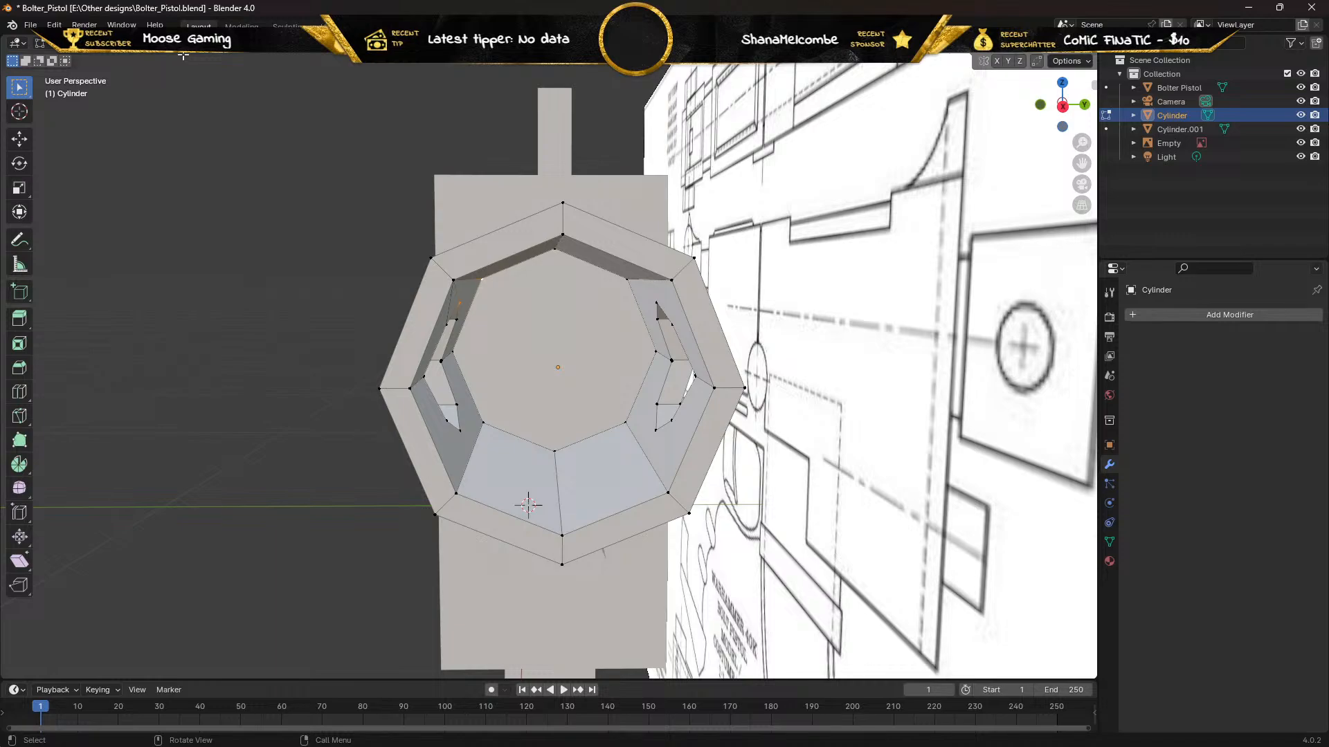
pyautogui.click(528, 329)
pyautogui.rightClick(529, 330)
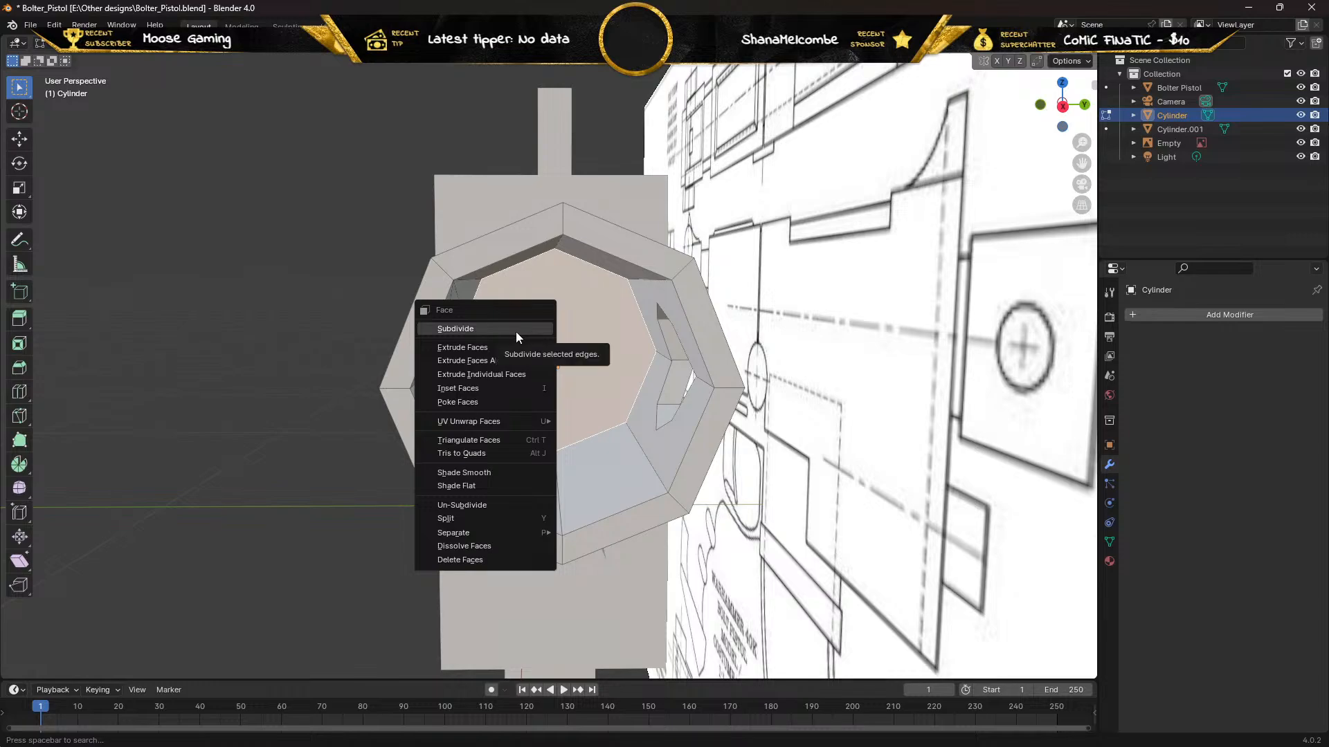
pyautogui.press('x')
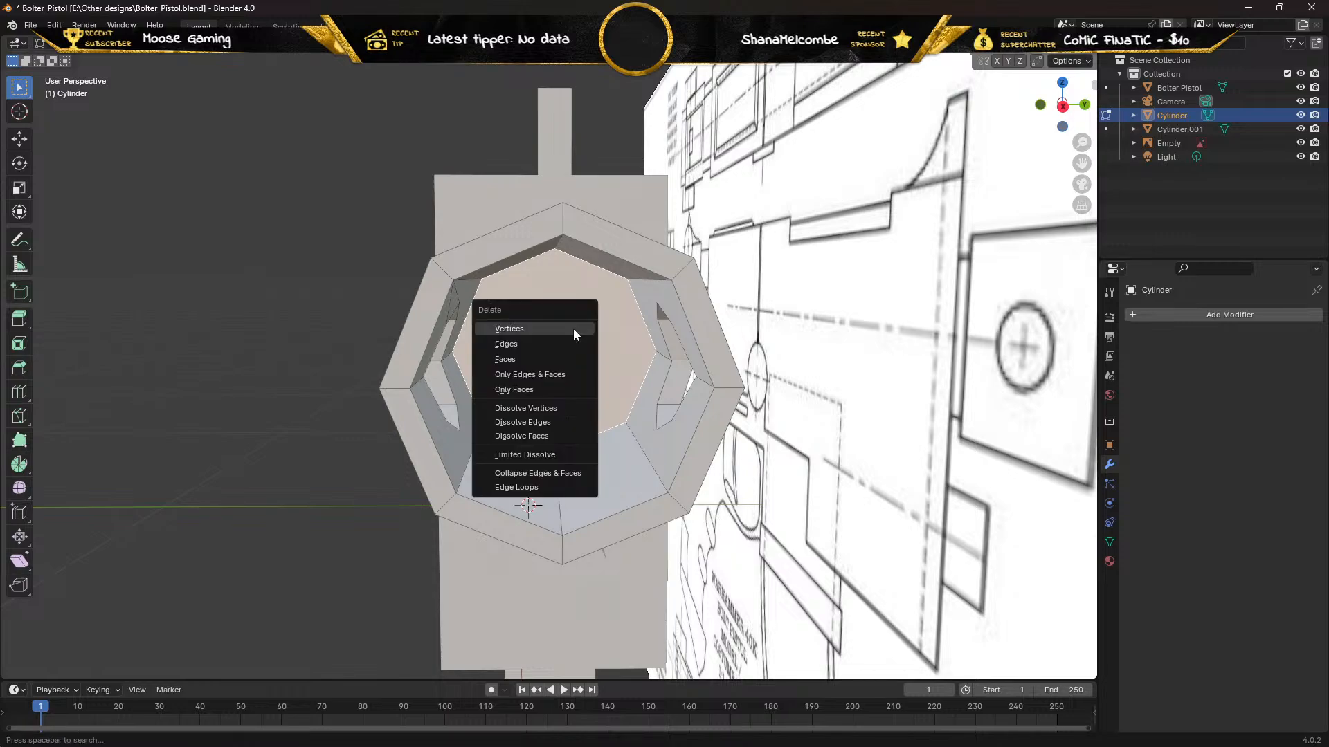
pyautogui.click(537, 358)
# Connect the inner wall's upper rear corner to the side hole's top vertex with an edge
pyautogui.moveTo(537, 359); pyautogui.dragTo(388, 339, button='middle')
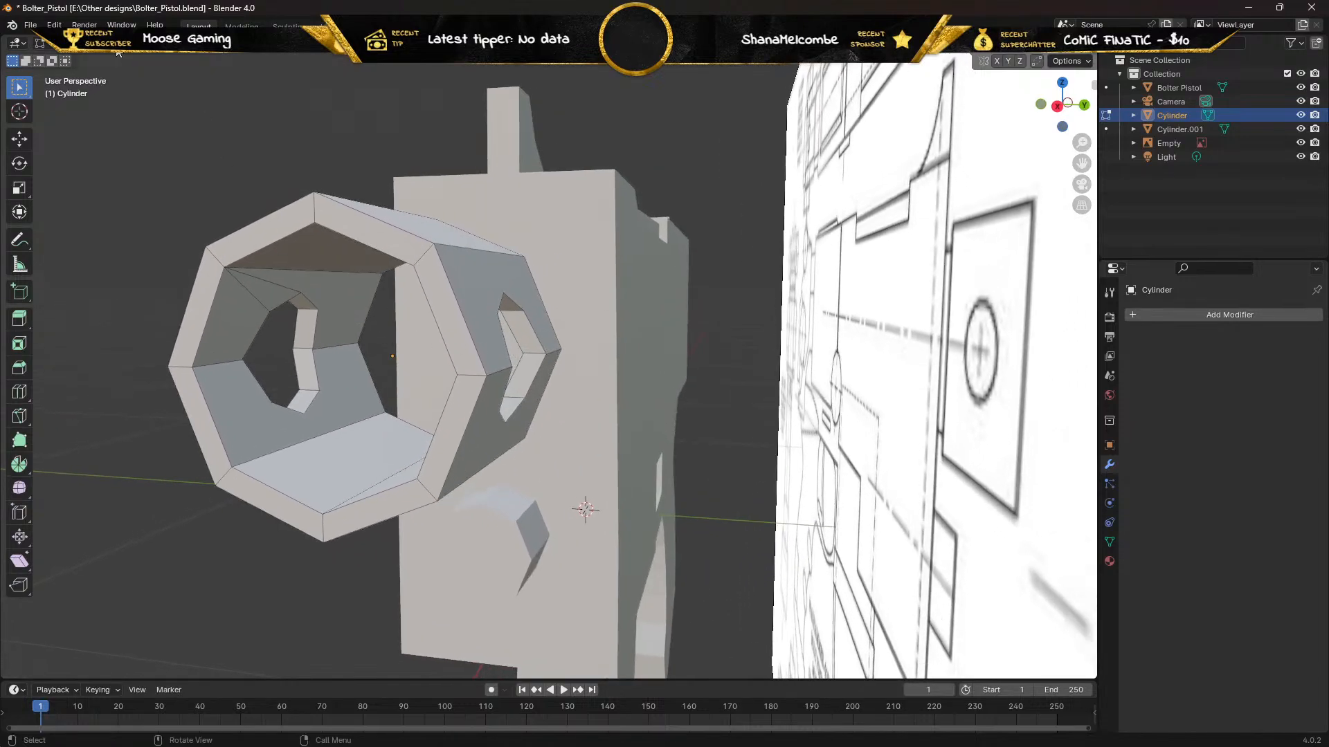
pyautogui.scroll(3, 211, 270)
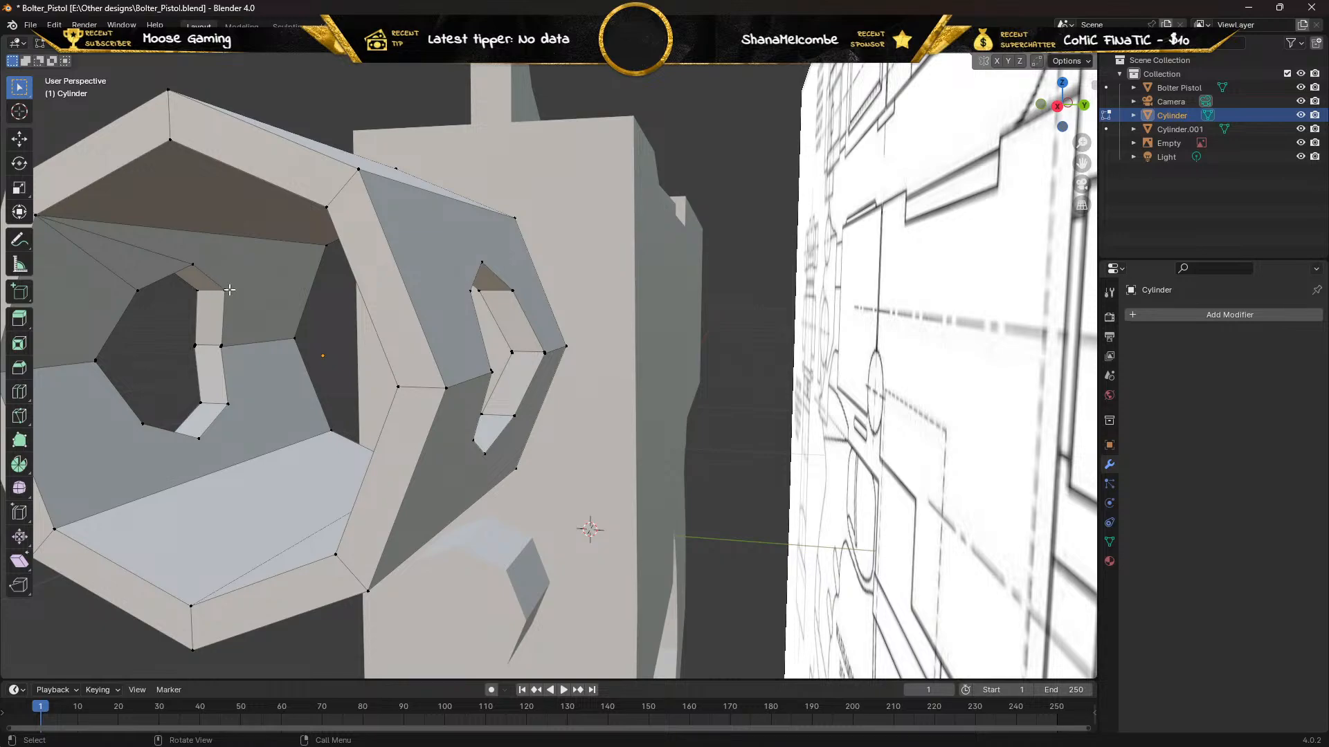
pyautogui.keyDown('shift'); pyautogui.click(324, 245); pyautogui.keyUp('shift')
pyautogui.click(193, 265)
pyautogui.moveTo(247, 253); pyautogui.dragTo(243, 291, button='middle')
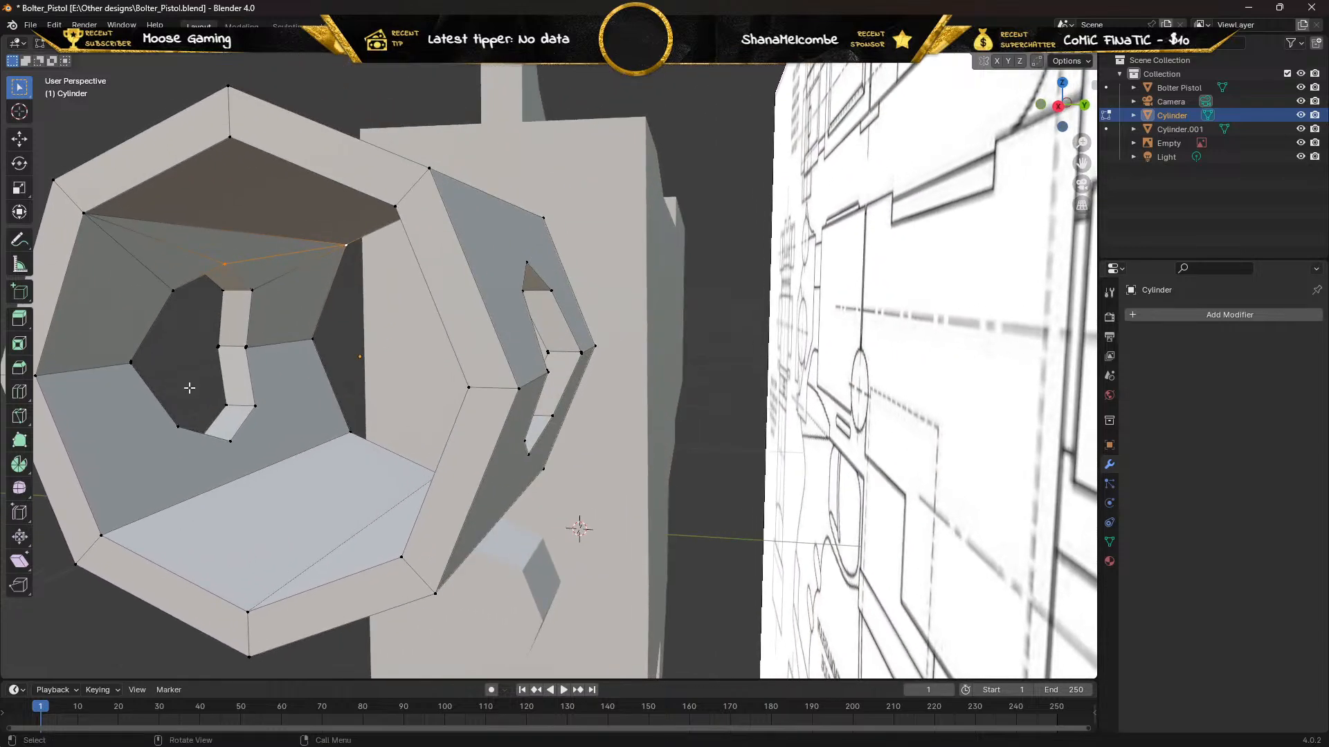
# Inside the muzzle, connect the inner wall's lower front and lower rear corners to the side hole's bottom vertices with edges
pyautogui.click(178, 427)
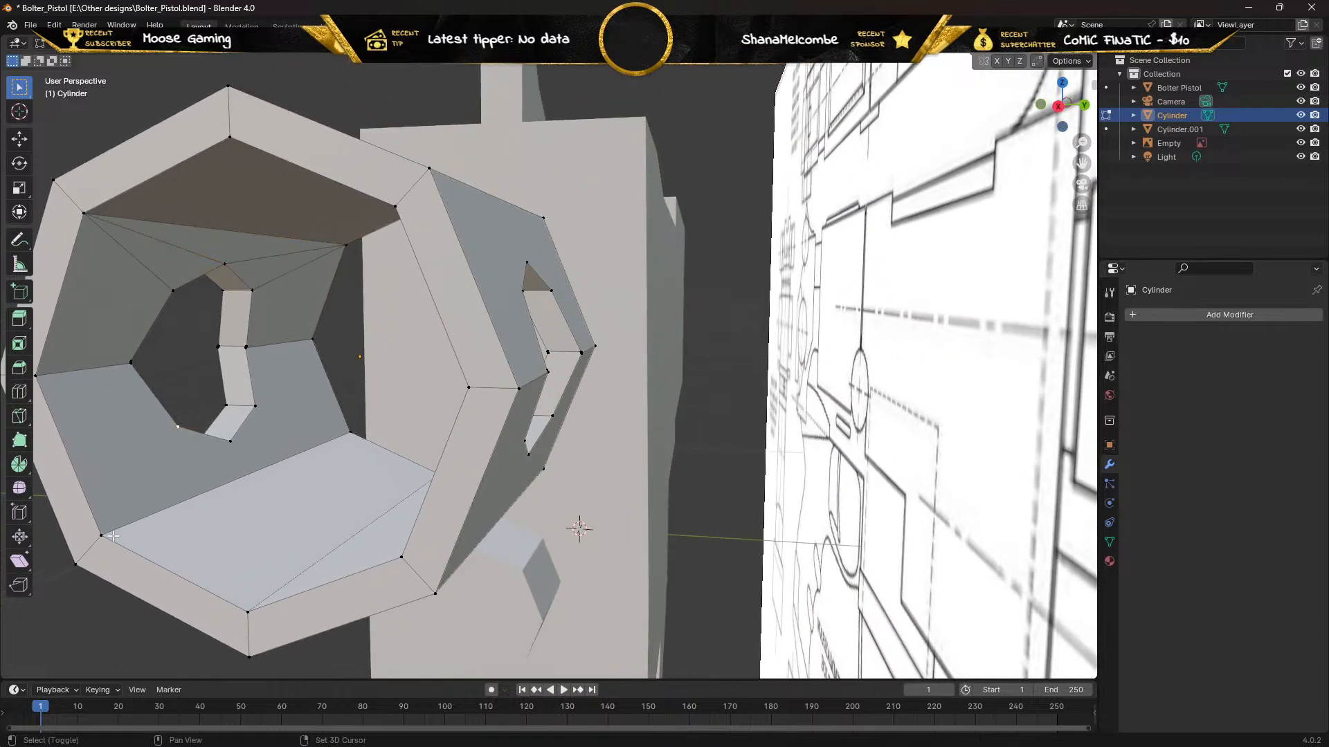
pyautogui.press('f')
pyautogui.click(231, 440)
pyautogui.keyDown('shift'); pyautogui.click(102, 536); pyautogui.keyUp('shift')
pyautogui.press('f')
pyautogui.click(230, 441)
pyautogui.keyDown('shift'); pyautogui.click(348, 432); pyautogui.keyUp('shift')
pyautogui.press('f')
pyautogui.click(254, 406)
pyautogui.moveTo(295, 409); pyautogui.dragTo(344, 406, button='middle')
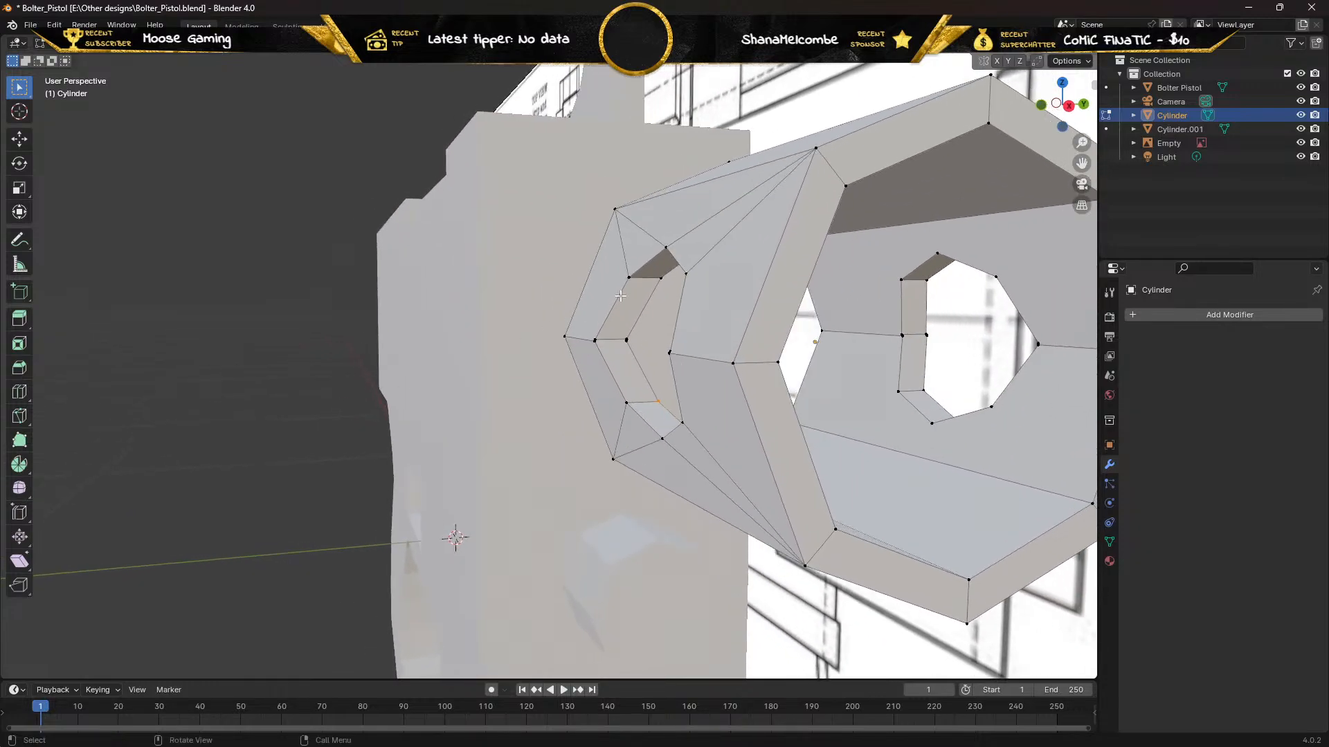
# On the opposite inner wall, connect the upper and lower rear corners to the side hole's nearest upper and lower vertices
pyautogui.moveTo(644, 280); pyautogui.dragTo(708, 247, button='middle')
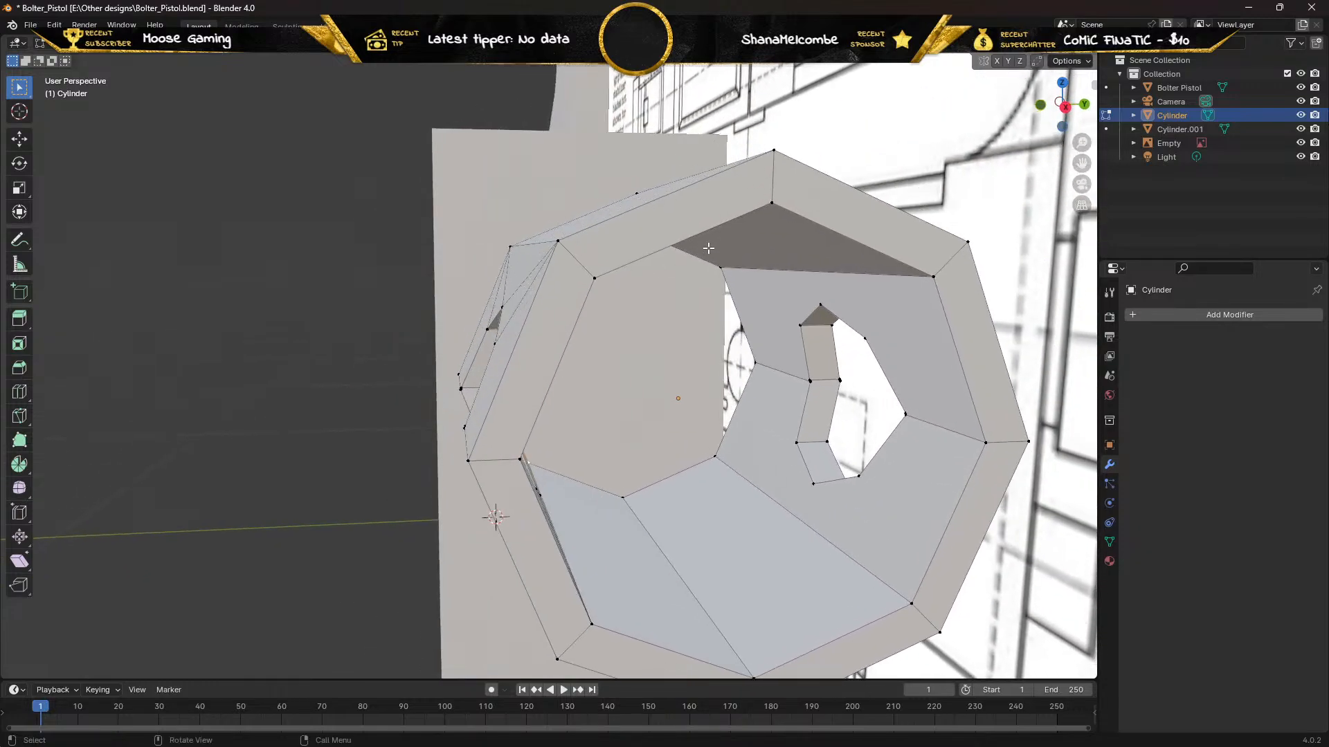
pyautogui.click(821, 305)
pyautogui.keyDown('shift'); pyautogui.click(720, 268); pyautogui.keyUp('shift')
pyautogui.keyDown('shift'); pyautogui.click(799, 326); pyautogui.keyUp('shift')
pyautogui.keyDown('shift'); pyautogui.click(716, 456); pyautogui.keyUp('shift')
pyautogui.keyDown('shift'); pyautogui.click(715, 457); pyautogui.keyUp('shift')
# Connect the same inner wall's lower front corner to the hole's two bottom vertices and its upper front corner to the upper vertices
pyautogui.keyDown('shift'); pyautogui.click(912, 602); pyautogui.keyUp('shift')
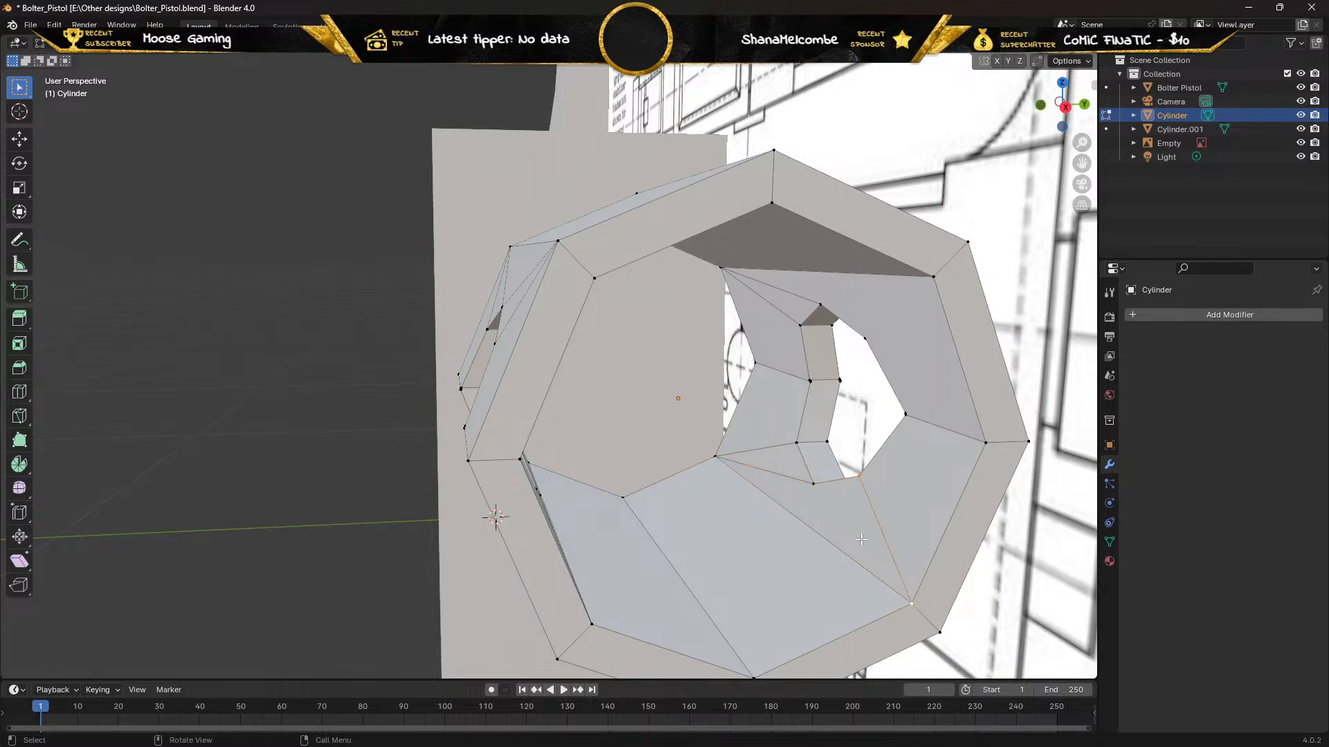
pyautogui.keyDown('shift'); pyautogui.click(811, 482); pyautogui.keyUp('shift')
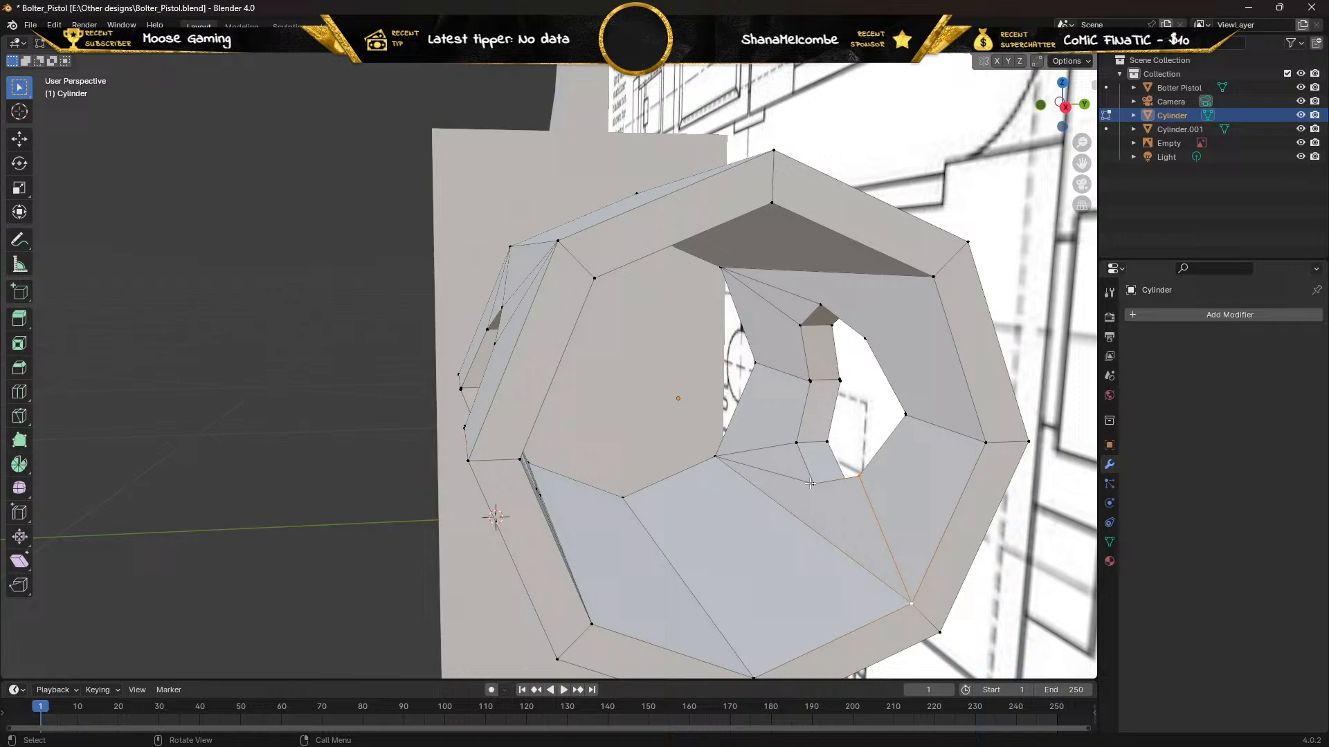
pyautogui.keyDown('shift'); pyautogui.click(910, 603); pyautogui.keyUp('shift')
pyautogui.keyDown('shift'); pyautogui.click(933, 277); pyautogui.keyUp('shift')
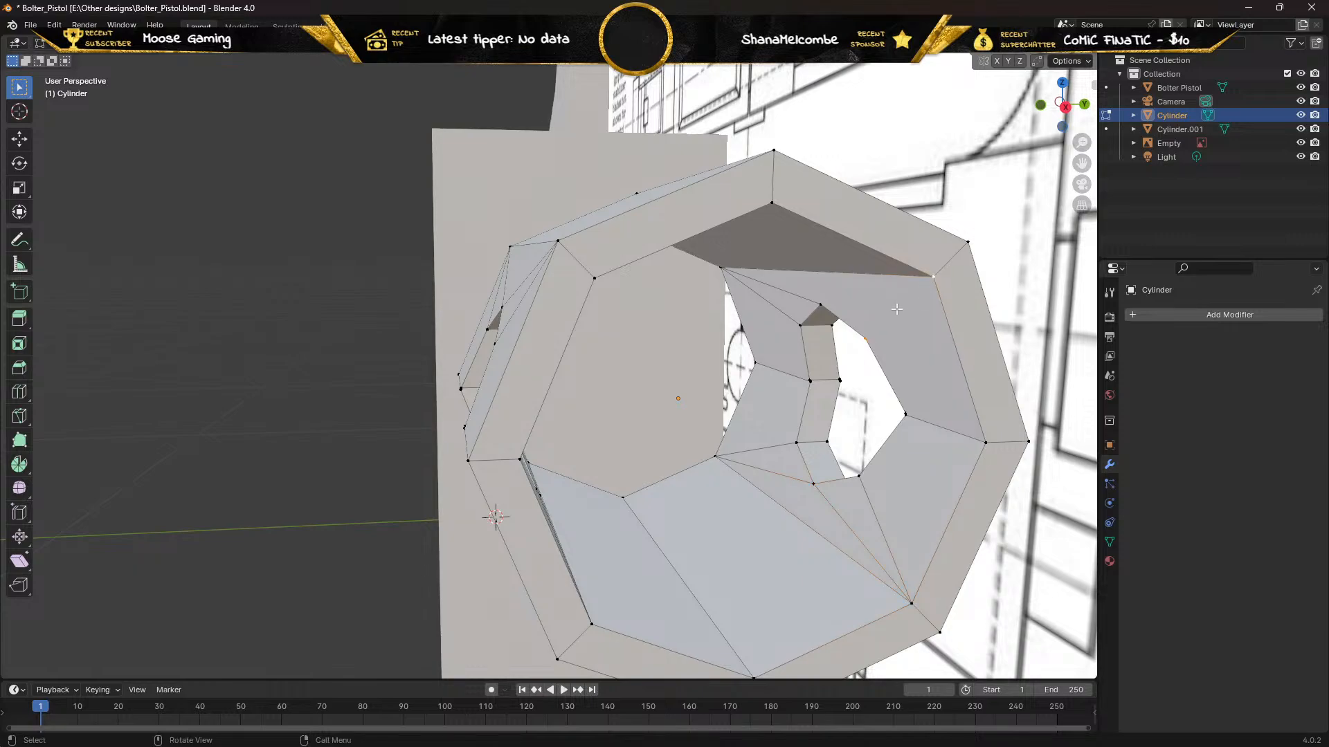
pyautogui.click(822, 304)
# On the muzzle's outer side wall, connect the upper rear corner to the hole's top and upper rear vertices
pyautogui.moveTo(900, 291); pyautogui.dragTo(842, 291, button='middle')
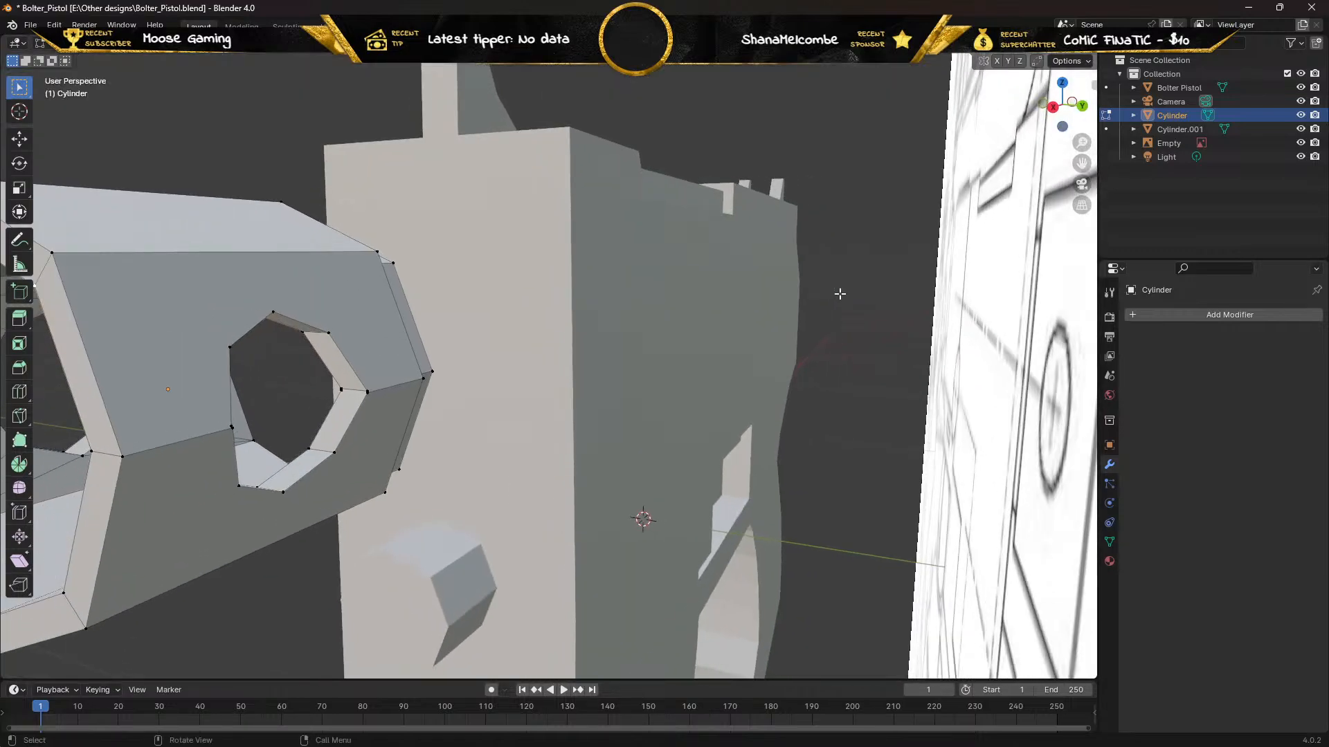
pyautogui.keyDown('shift'); pyautogui.click(273, 312); pyautogui.keyUp('shift')
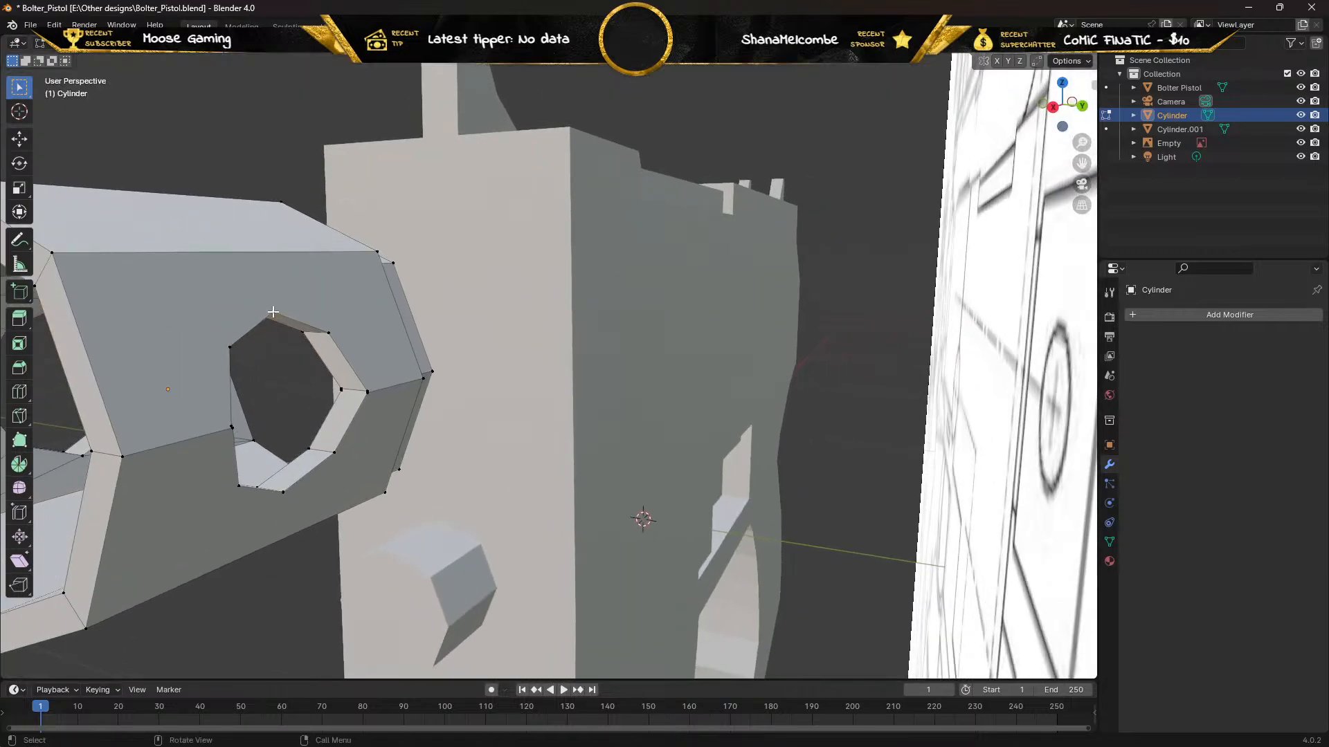
pyautogui.keyDown('shift'); pyautogui.click(377, 251); pyautogui.keyUp('shift')
pyautogui.press('j')
pyautogui.click(328, 333)
pyautogui.press('j')
# Connect the outer wall's upper front corner to the hole's top and upper front vertices
pyautogui.click(274, 313)
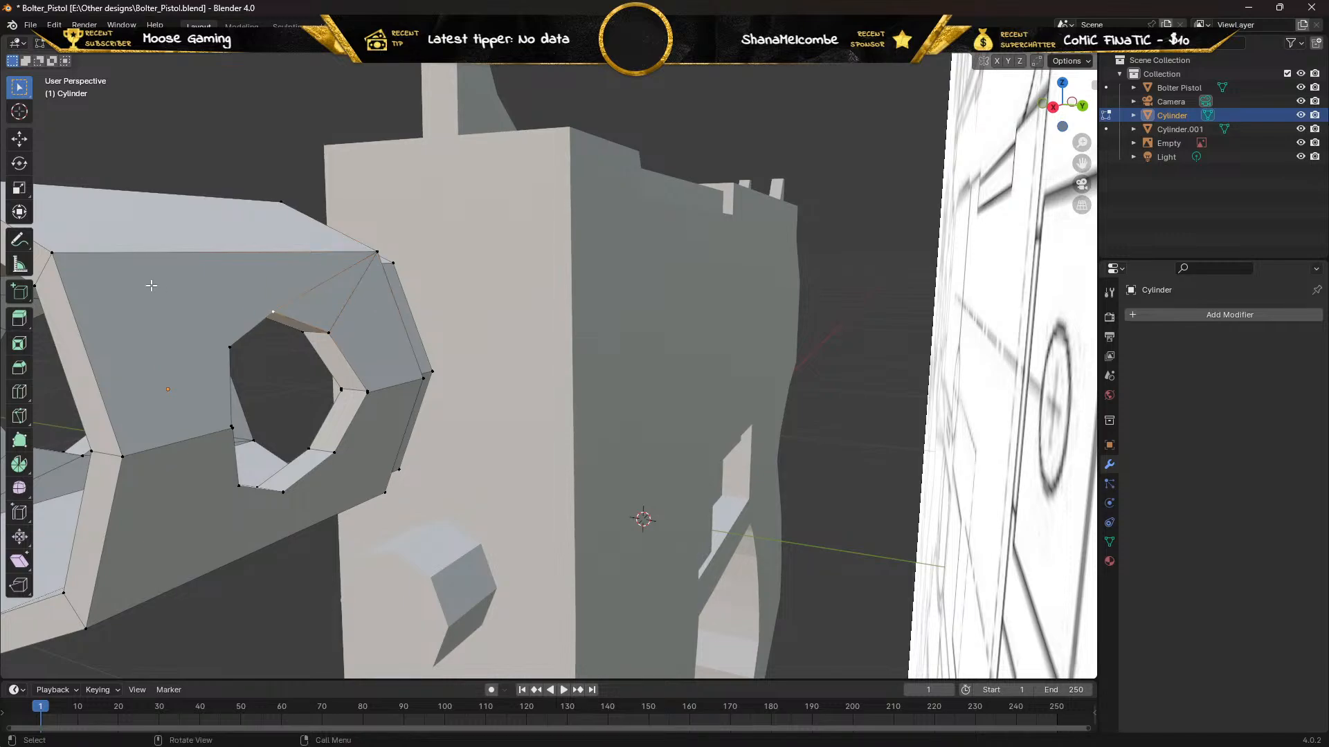
pyautogui.keyDown('shift'); pyautogui.click(50, 254); pyautogui.keyUp('shift')
pyautogui.press('j')
pyautogui.click(230, 347)
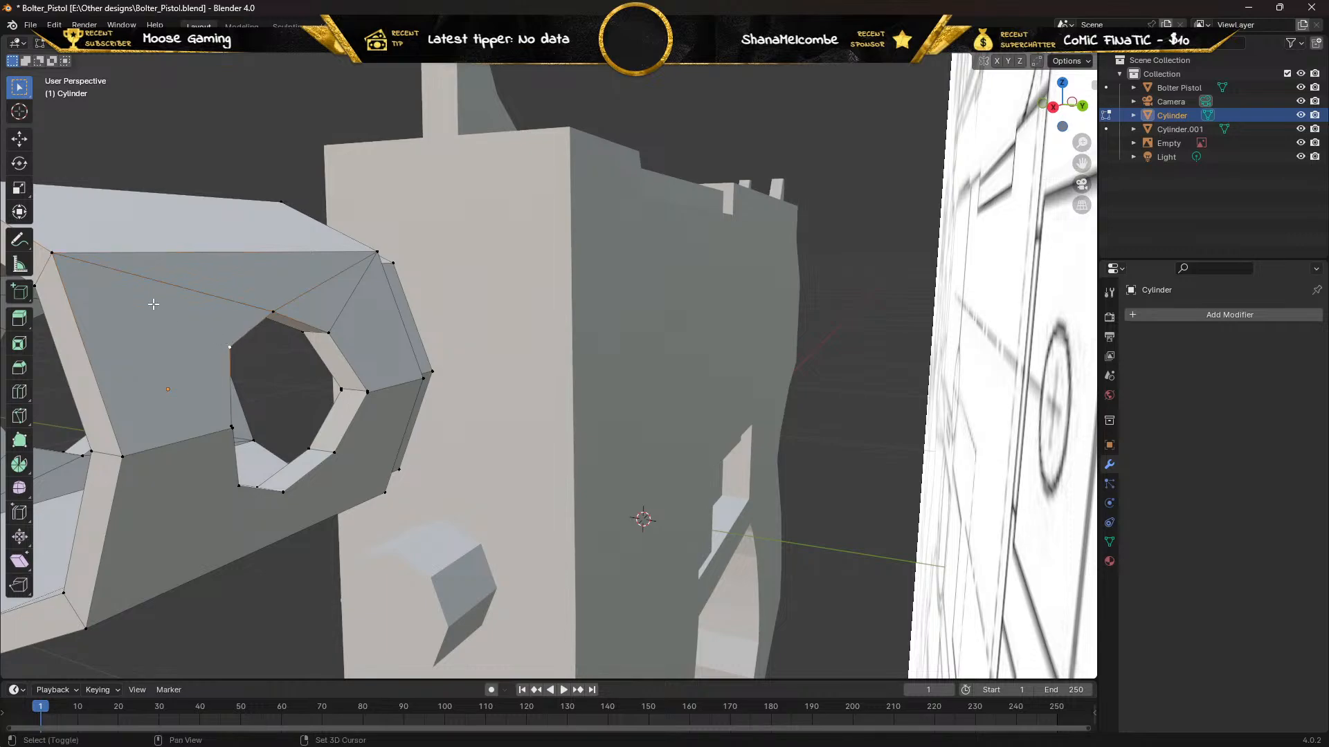
pyautogui.keyDown('shift'); pyautogui.click(51, 253); pyautogui.keyUp('shift')
pyautogui.press('j')
# Connect the outer wall's lower front corner to the hole's lower front and bottom vertices
pyautogui.click(238, 487)
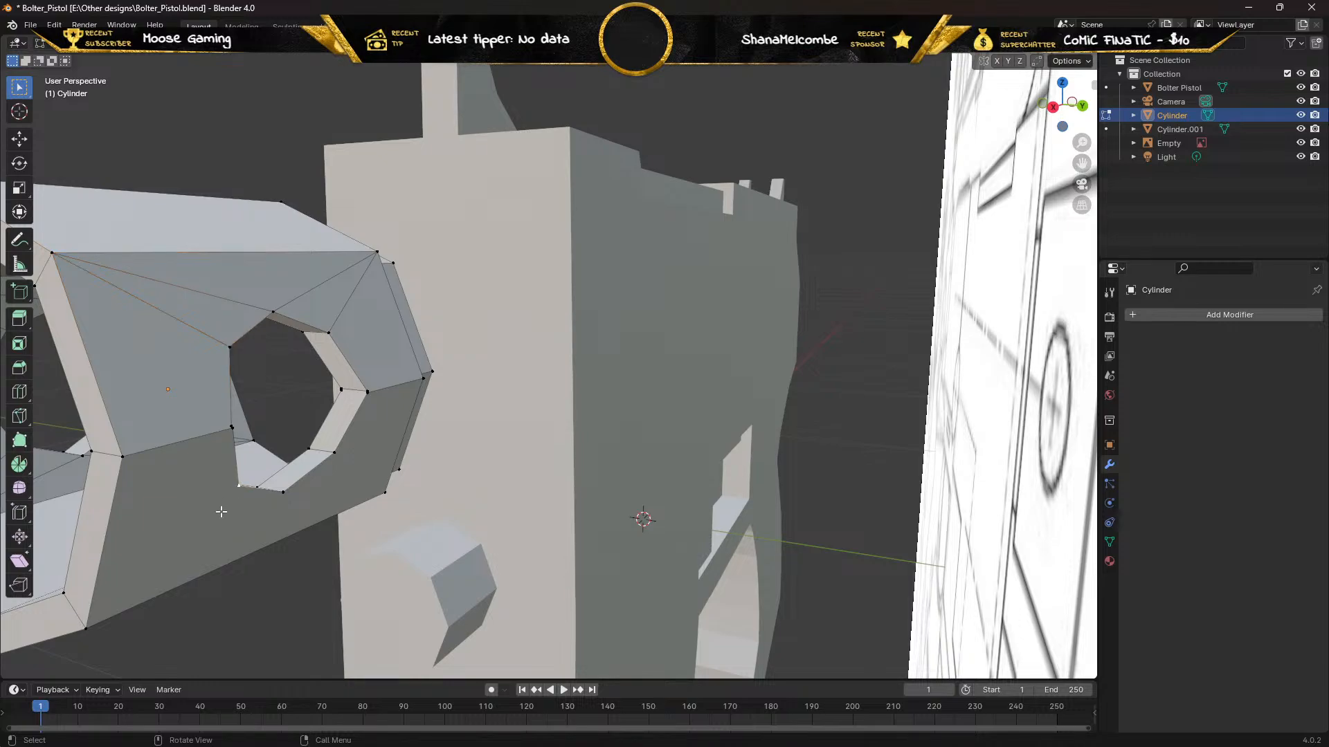
pyautogui.keyDown('shift'); pyautogui.click(86, 629); pyautogui.keyUp('shift')
pyautogui.press('j')
pyautogui.click(285, 493)
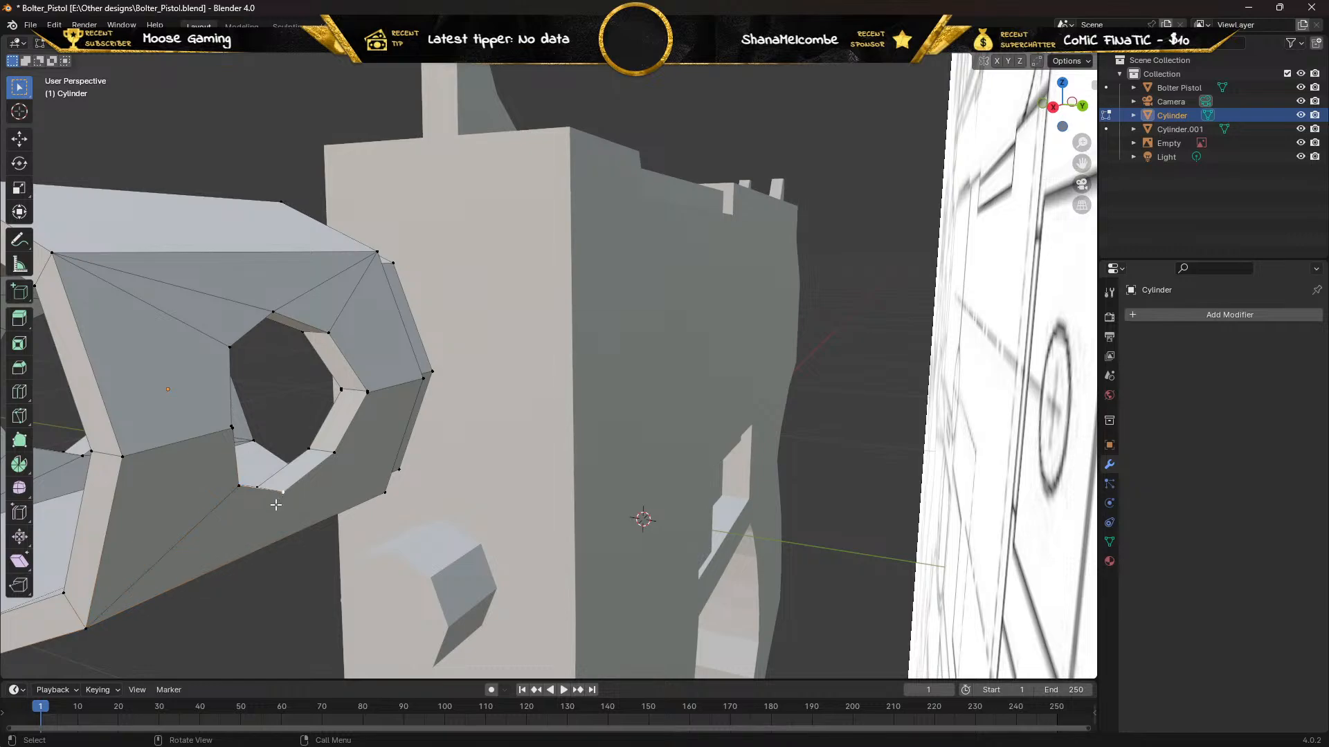
pyautogui.keyDown('shift'); pyautogui.click(87, 628); pyautogui.keyUp('shift')
pyautogui.press('j')
# Connect the outer wall's lower rear corner to the hole's bottom and lower rear vertices
pyautogui.click(284, 493)
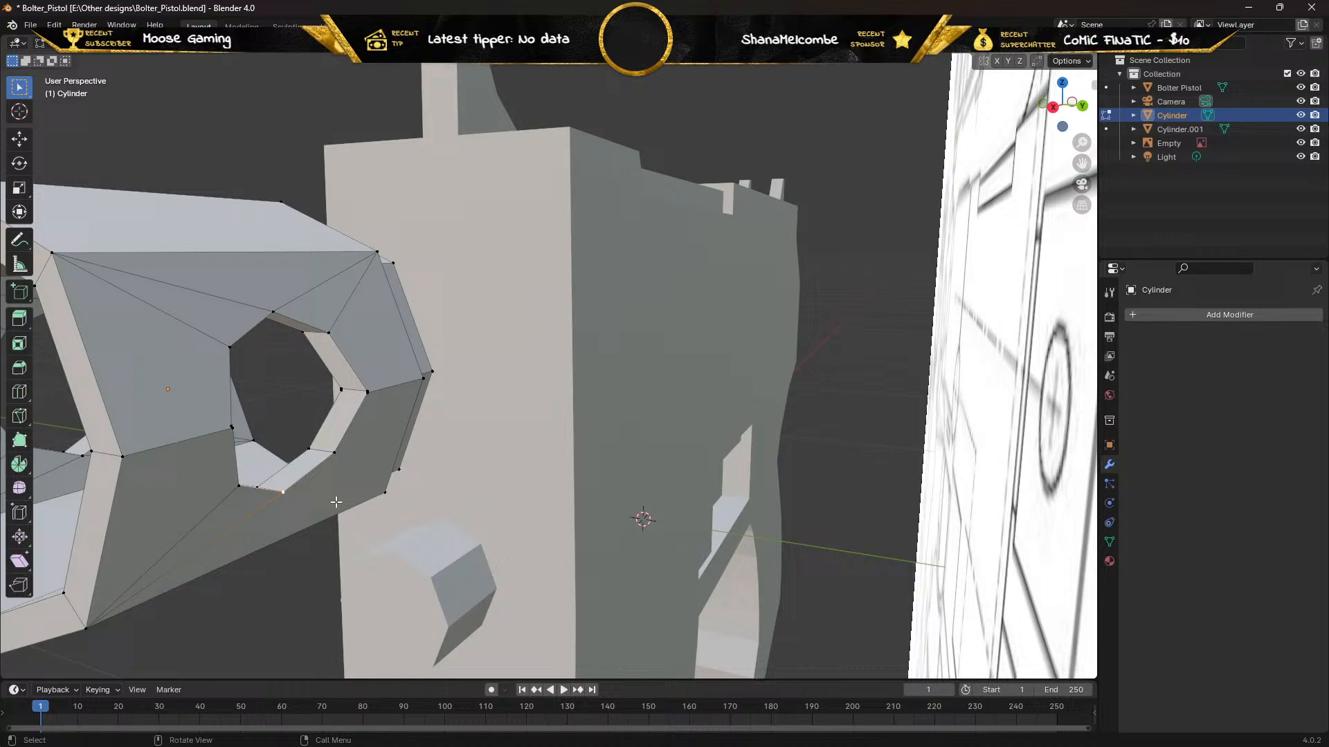
pyautogui.keyDown('shift'); pyautogui.click(386, 493); pyautogui.keyUp('shift')
pyautogui.press('j')
pyautogui.click(333, 453)
pyautogui.keyDown('shift'); pyautogui.click(386, 492); pyautogui.keyUp('shift')
pyautogui.press('j')
# Return to Object Mode and move the muzzle cylinder -0.21988 m along X, back against the gun body
pyautogui.moveTo(326, 433); pyautogui.dragTo(493, 429, button='middle')
pyautogui.press('KP_1')
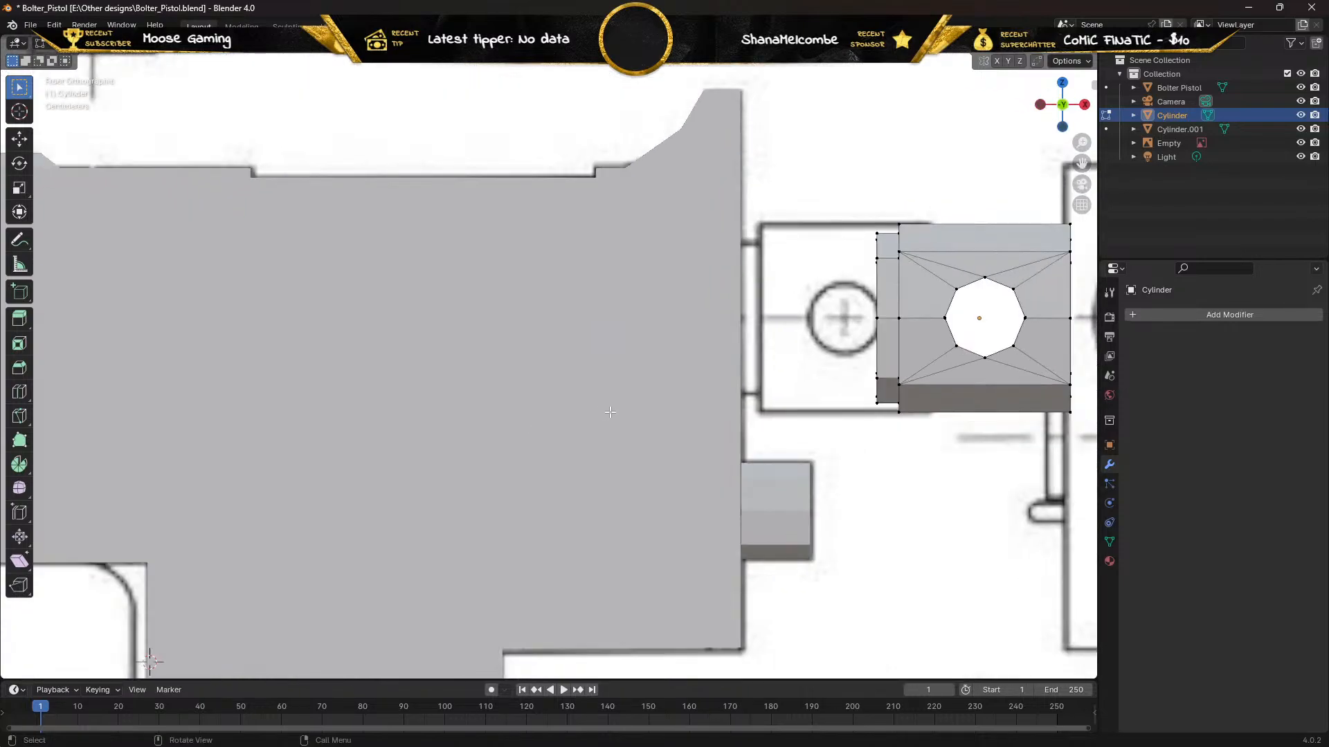
pyautogui.press('Tab')
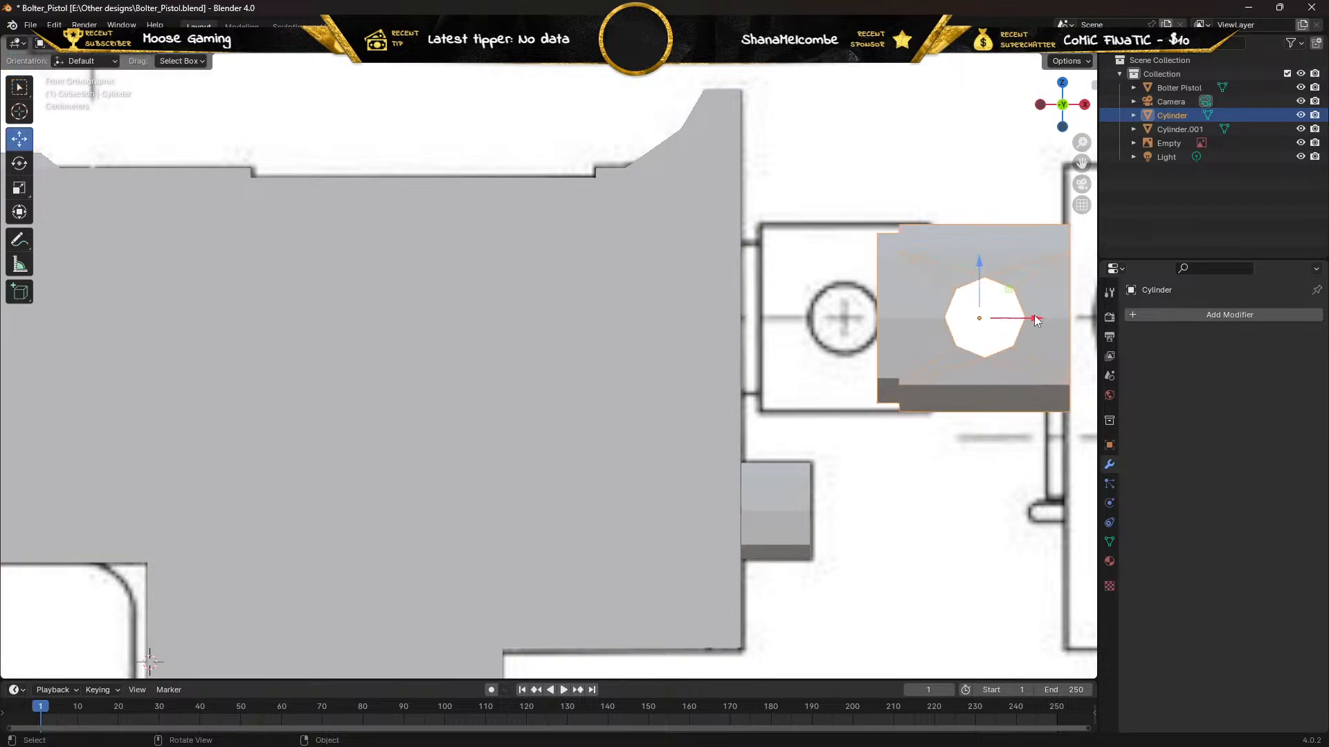
pyautogui.moveTo(1035, 317); pyautogui.dragTo(890, 311)
pyautogui.moveTo(810, 276); pyautogui.dragTo(741, 238, button='middle')
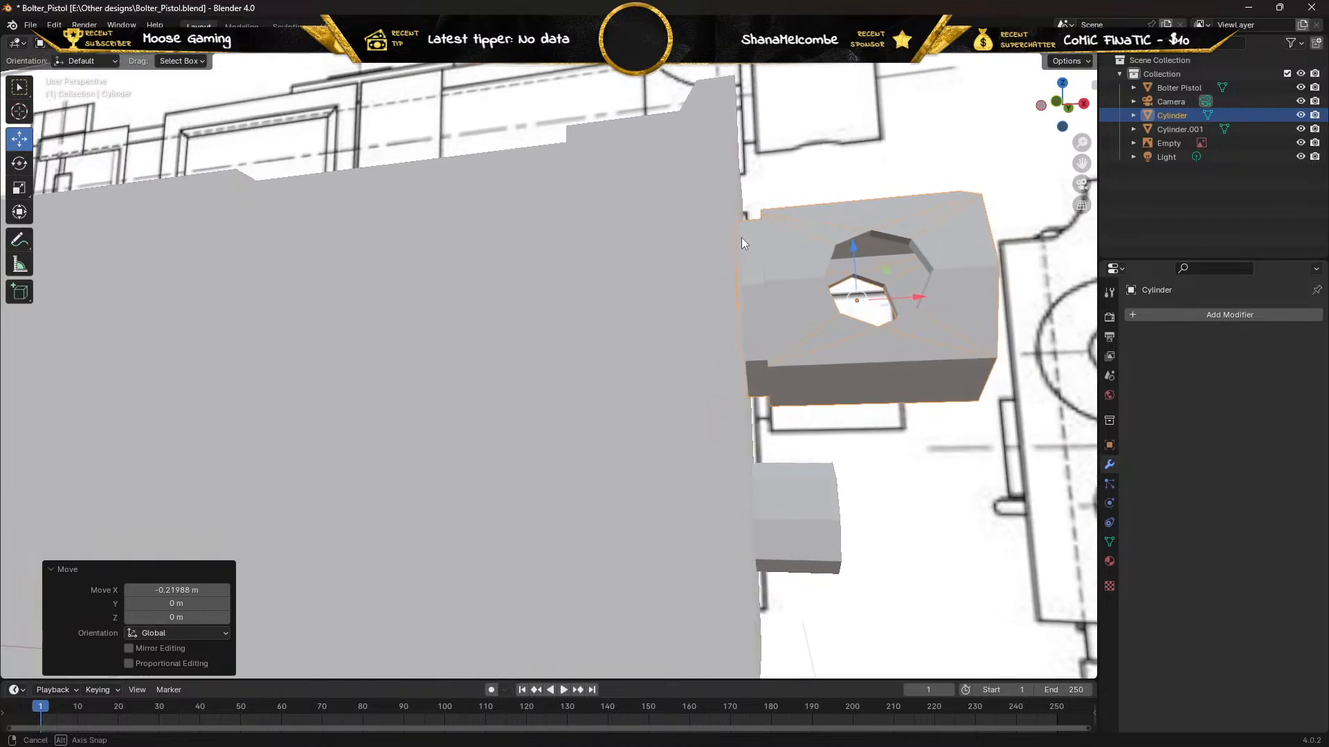
# Scale the small cylinder below the muzzle along X by 1.066 and again by 1.095
pyautogui.click(821, 508)
pyautogui.moveTo(753, 482)
pyautogui.mouseDown(button='middle')
pyautogui.moveTo(732, 483)
pyautogui.moveTo(754, 488)
pyautogui.mouseUp(button='middle')
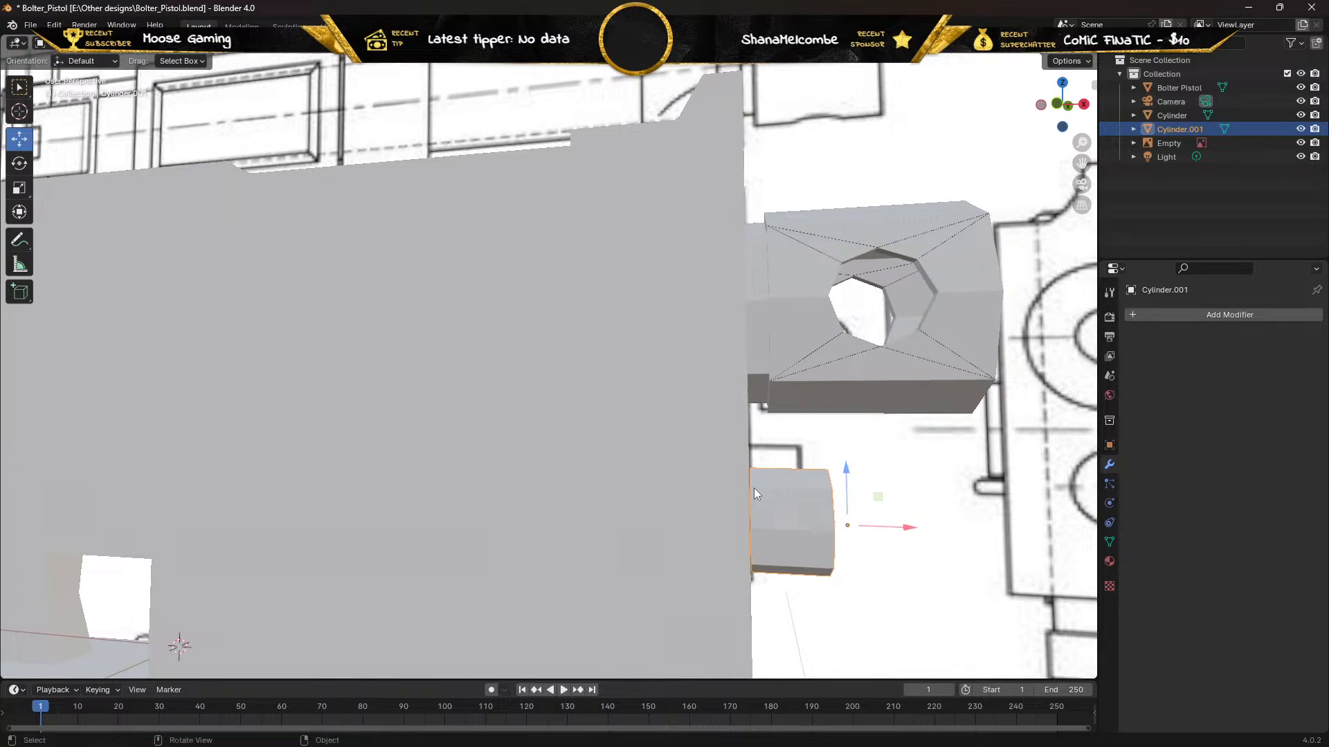
pyautogui.click(19, 189)
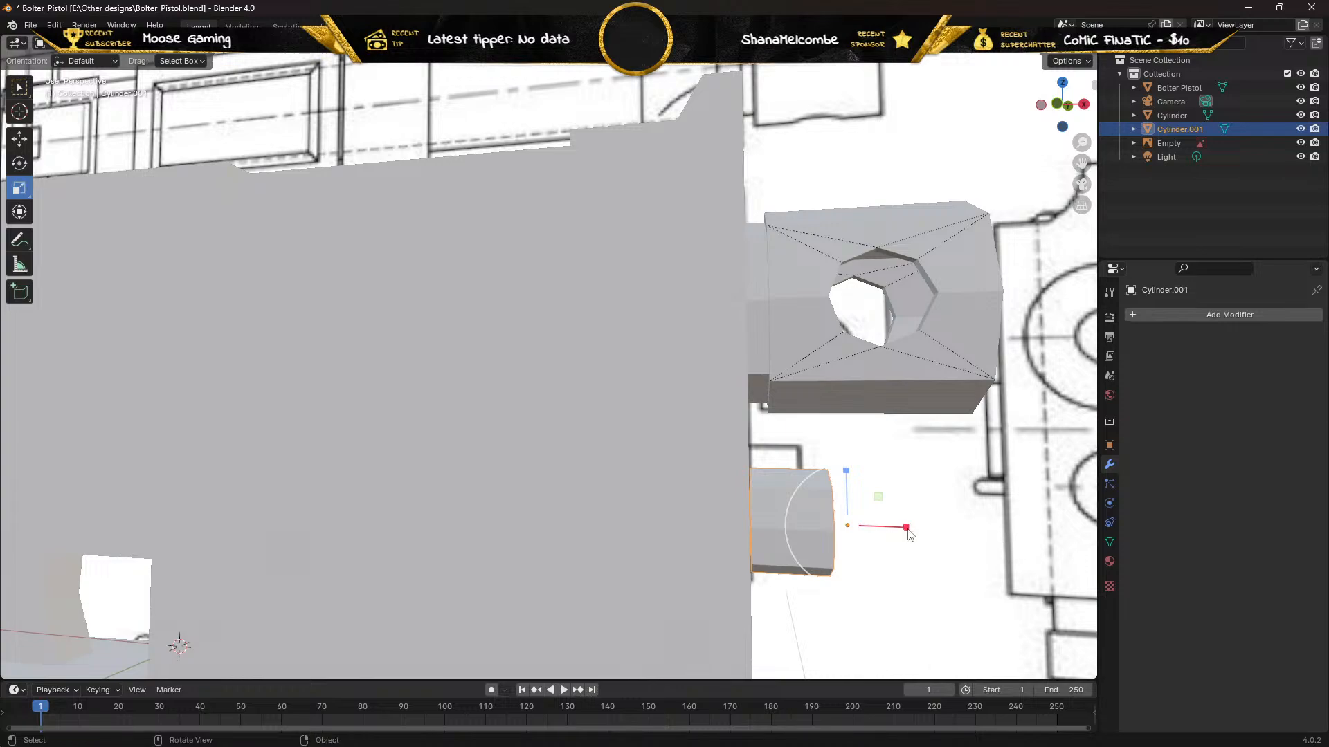
pyautogui.moveTo(906, 528); pyautogui.dragTo(913, 527)
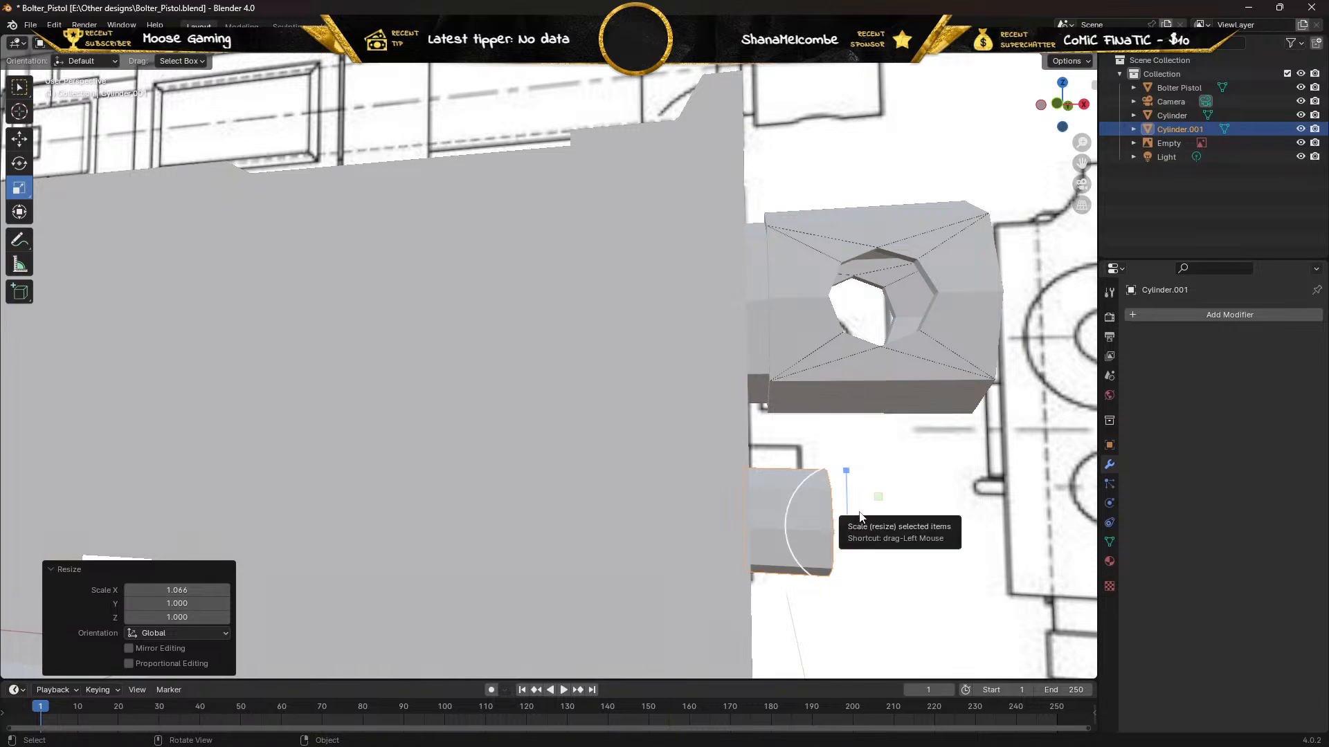
pyautogui.press('KP_1')
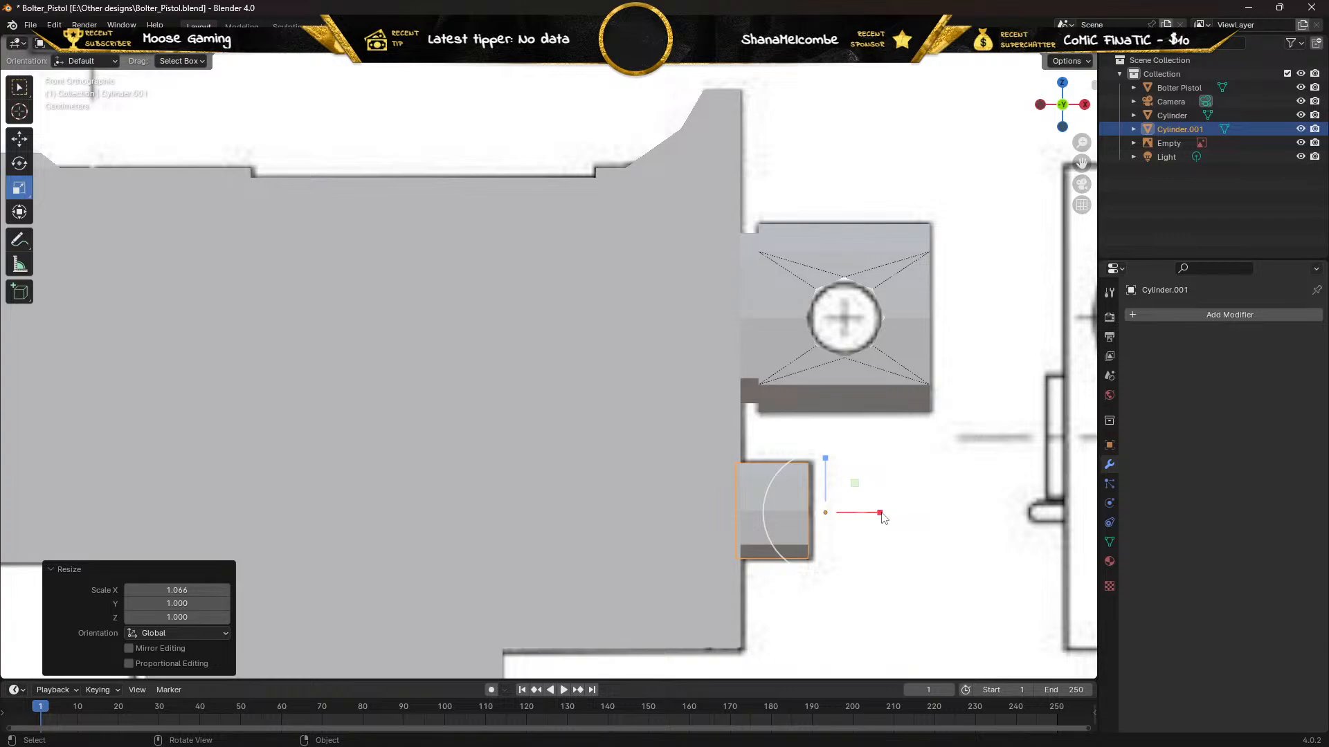
pyautogui.moveTo(882, 515); pyautogui.dragTo(890, 511)
# Move the small cylinder 0.007582 m along X to align its front end with the blueprint
pyautogui.click(19, 148)
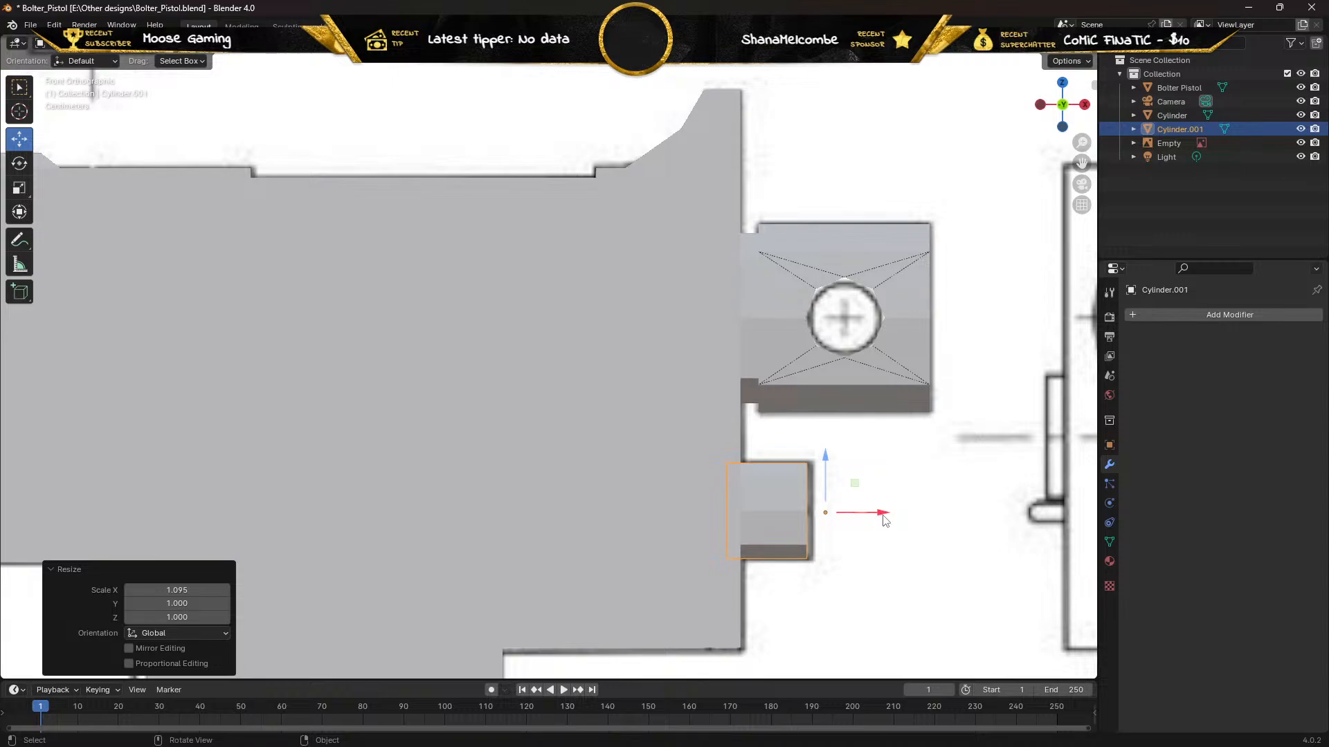
pyautogui.moveTo(884, 519); pyautogui.dragTo(888, 513)
pyautogui.moveTo(889, 514); pyautogui.dragTo(845, 462, button='middle')
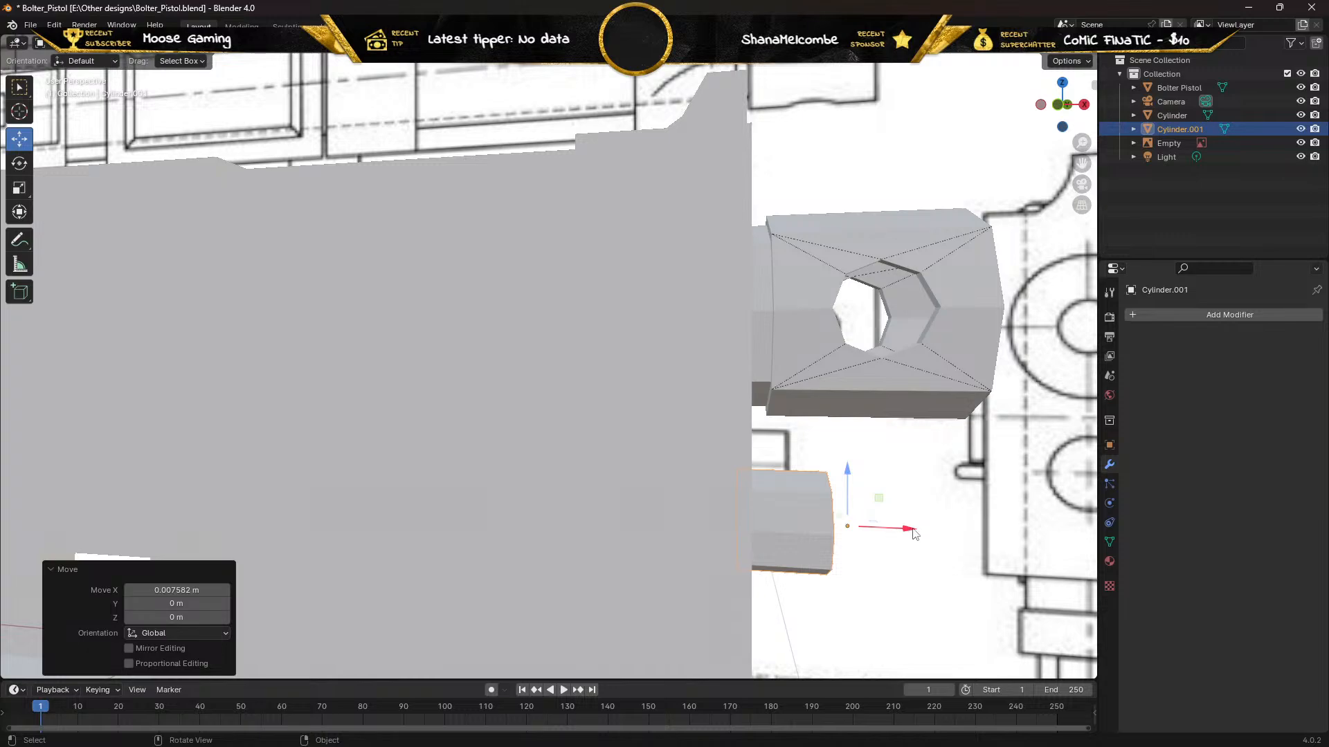
pyautogui.moveTo(913, 528); pyautogui.dragTo(991, 523)
pyautogui.hotkey('ctrl', 'z')
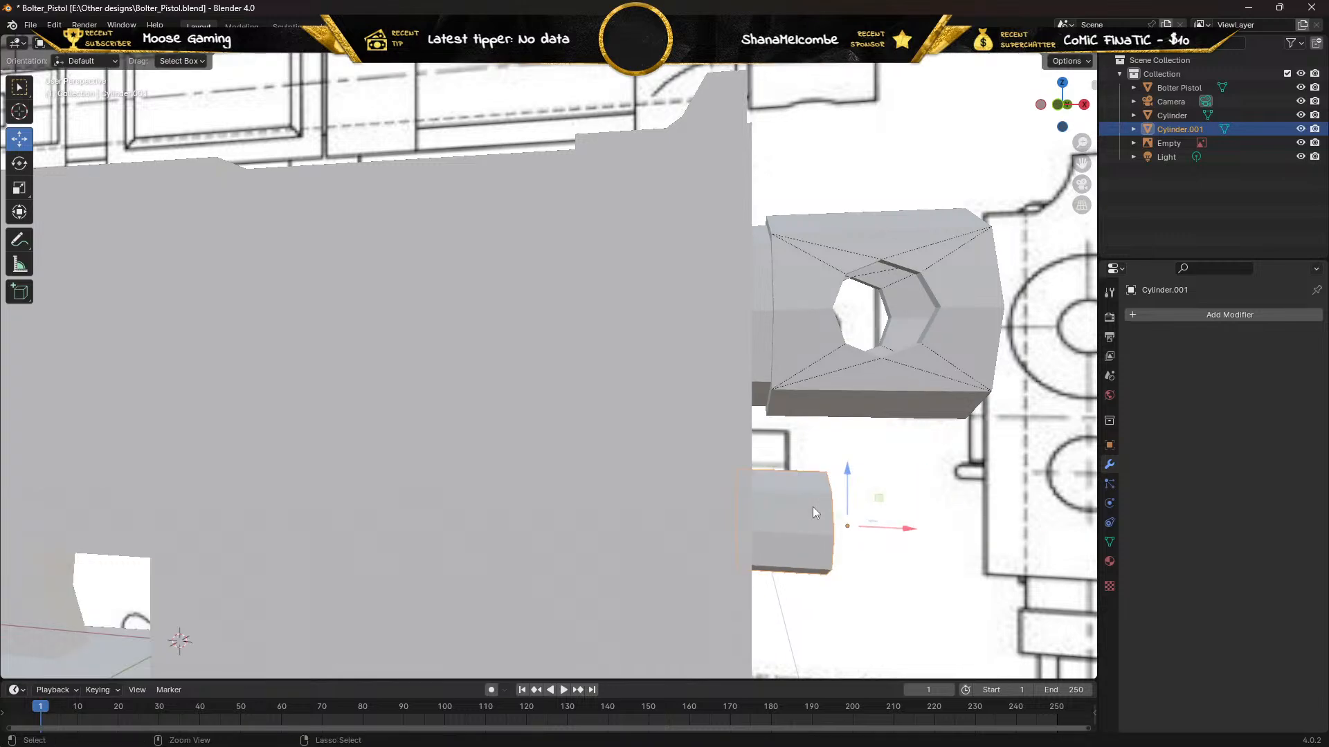
# In Edit Mode on the muzzle cylinder, delete the outer wall faces around the lower half of the side hole
pyautogui.moveTo(775, 476); pyautogui.dragTo(654, 397, button='middle')
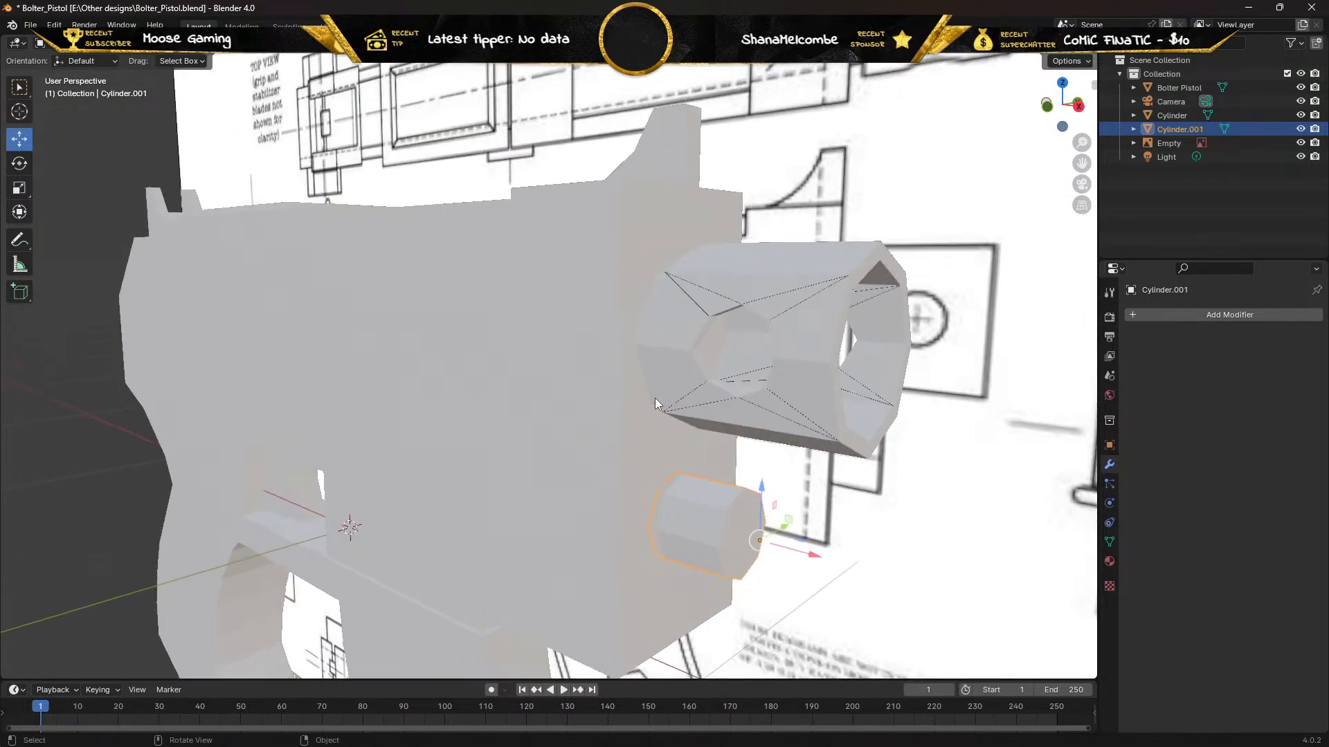
pyautogui.scroll(3, 655, 398)
pyautogui.click(767, 387)
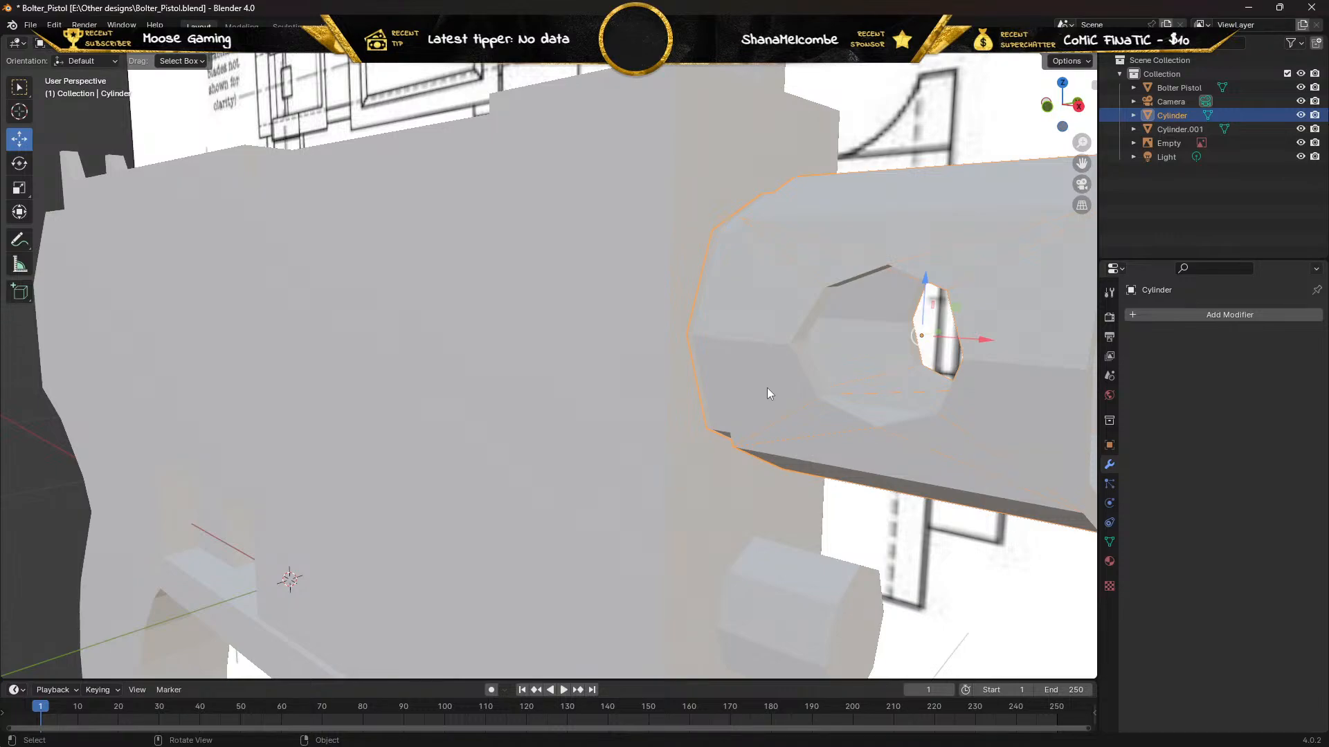
pyautogui.press('Tab')
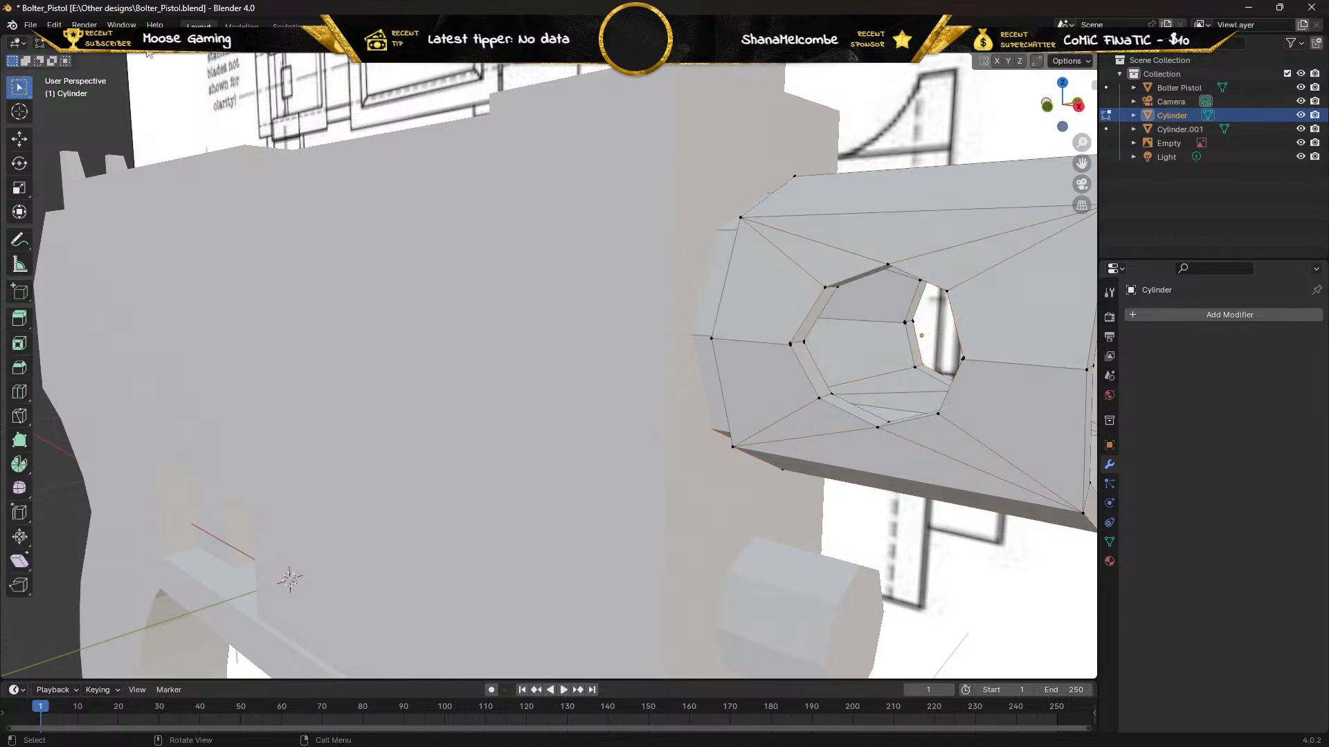
pyautogui.click(770, 391)
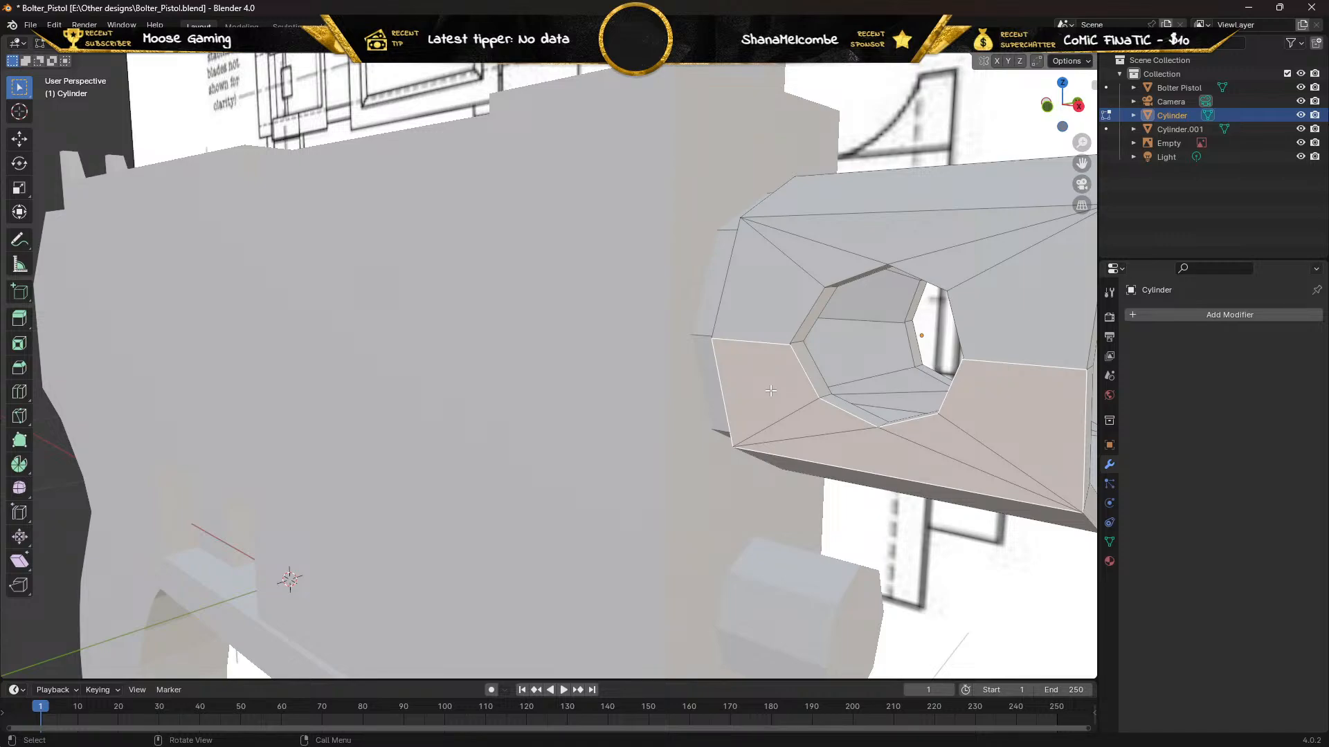
pyautogui.press('x')
pyautogui.click(770, 395)
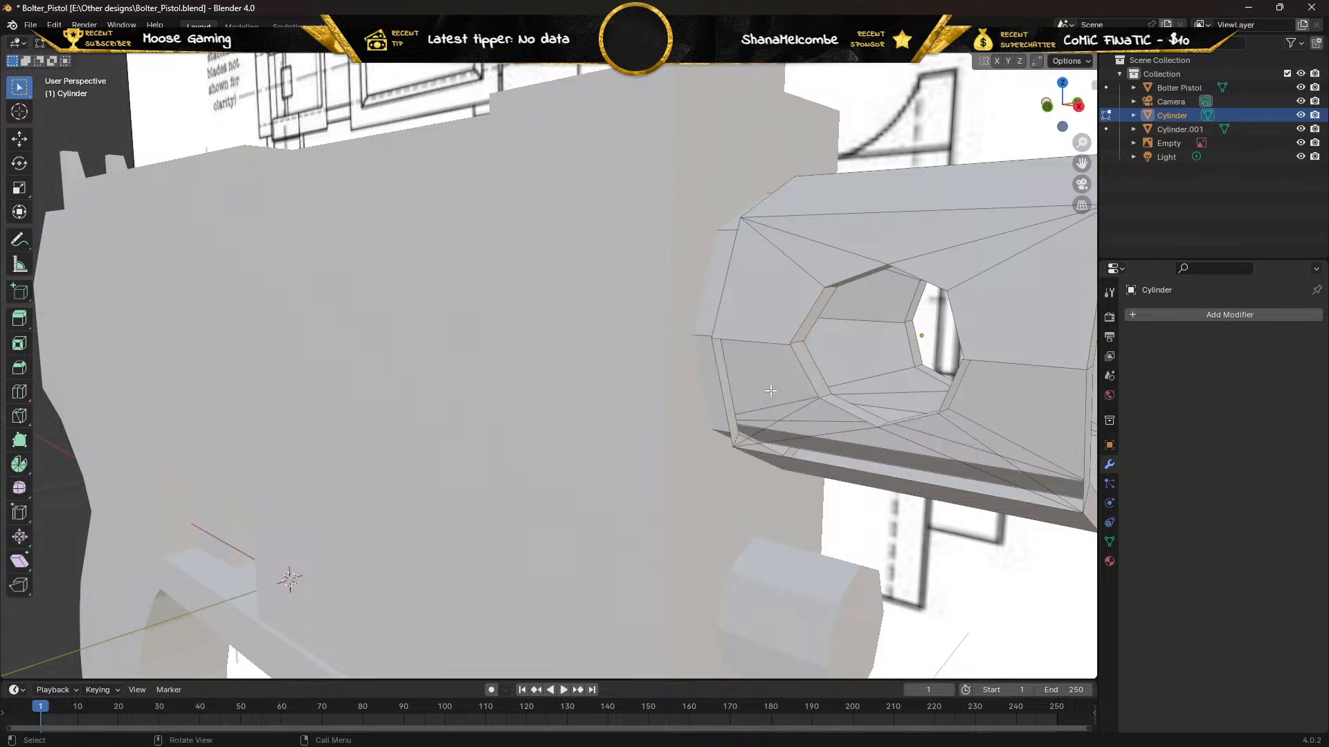
# Fill the rear quad and the adjoining lower rear triangle beside the side hole with new faces
pyautogui.moveTo(770, 391); pyautogui.dragTo(762, 358, button='middle')
pyautogui.scroll(2, 760, 356)
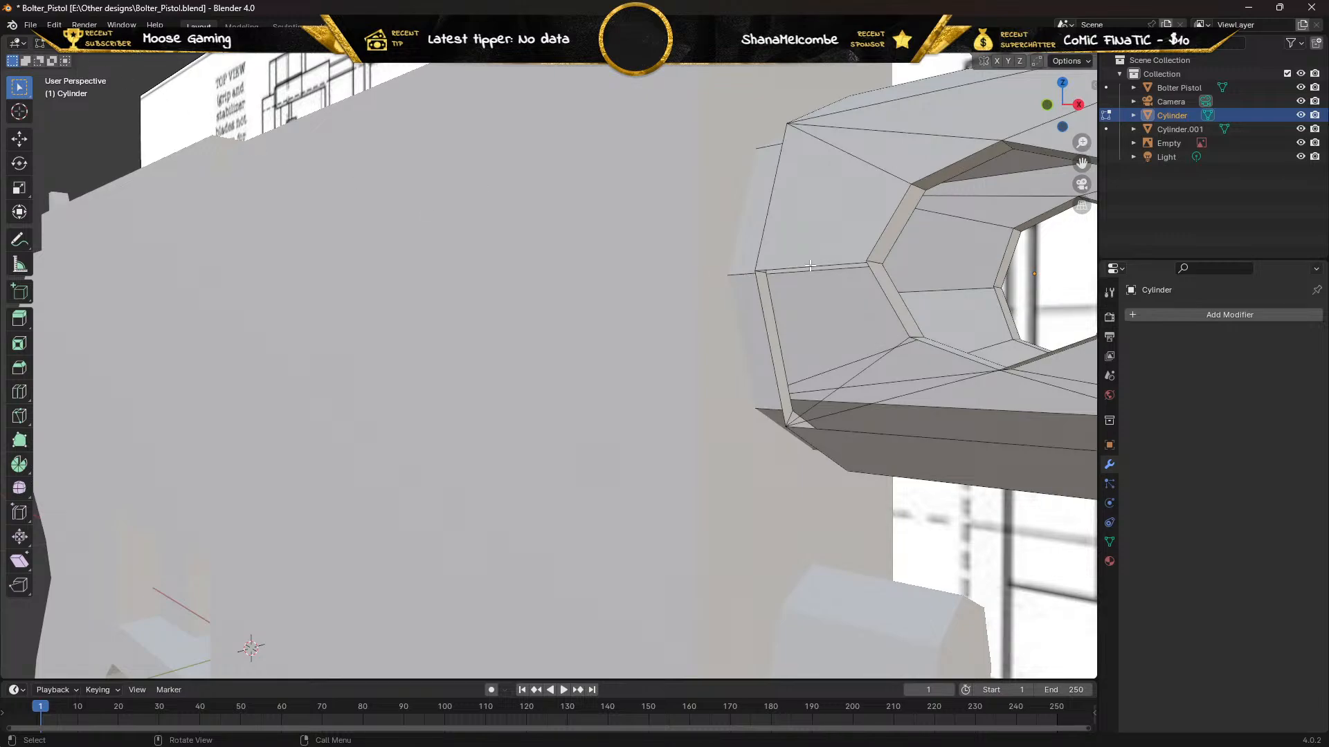
pyautogui.keyDown('shift'); pyautogui.click(884, 299); pyautogui.keyUp('shift')
pyautogui.keyDown('shift'); pyautogui.click(772, 352); pyautogui.keyUp('shift')
pyautogui.press('f')
pyautogui.keyDown('shift'); pyautogui.click(929, 374); pyautogui.keyUp('shift')
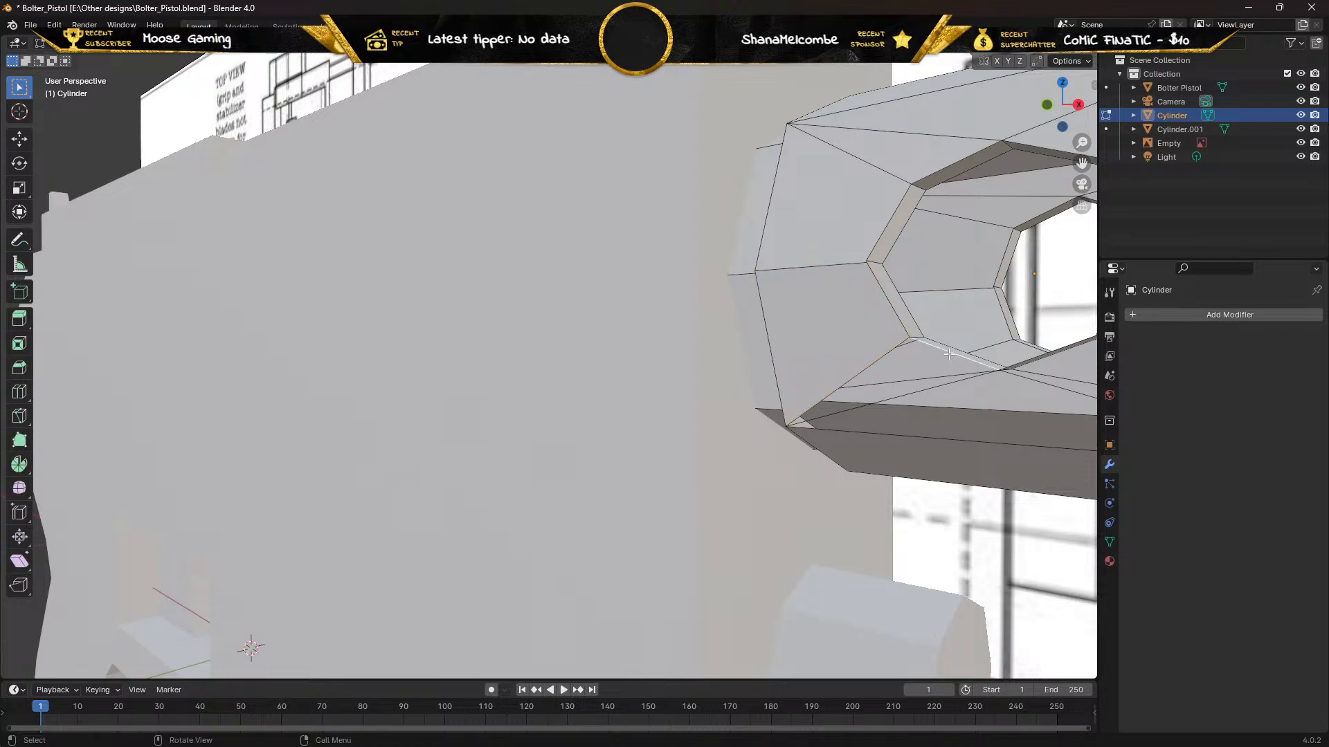
pyautogui.keyDown('shift'); pyautogui.click(929, 389); pyautogui.keyUp('shift')
pyautogui.press('f')
pyautogui.moveTo(929, 388); pyautogui.dragTo(898, 385, button='middle')
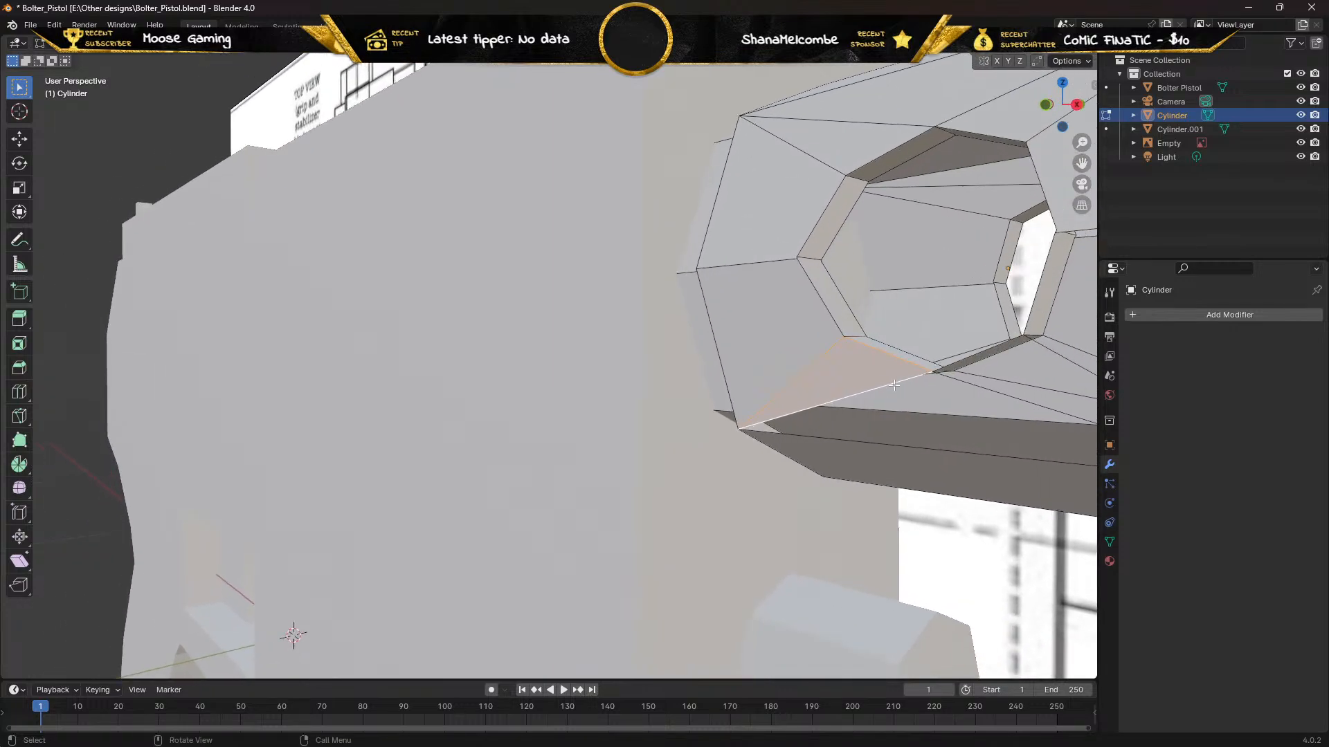
# Fill the long triangle along the outer wall's lower edge and the adjoining triangle beneath the hole with new faces
pyautogui.click(999, 394)
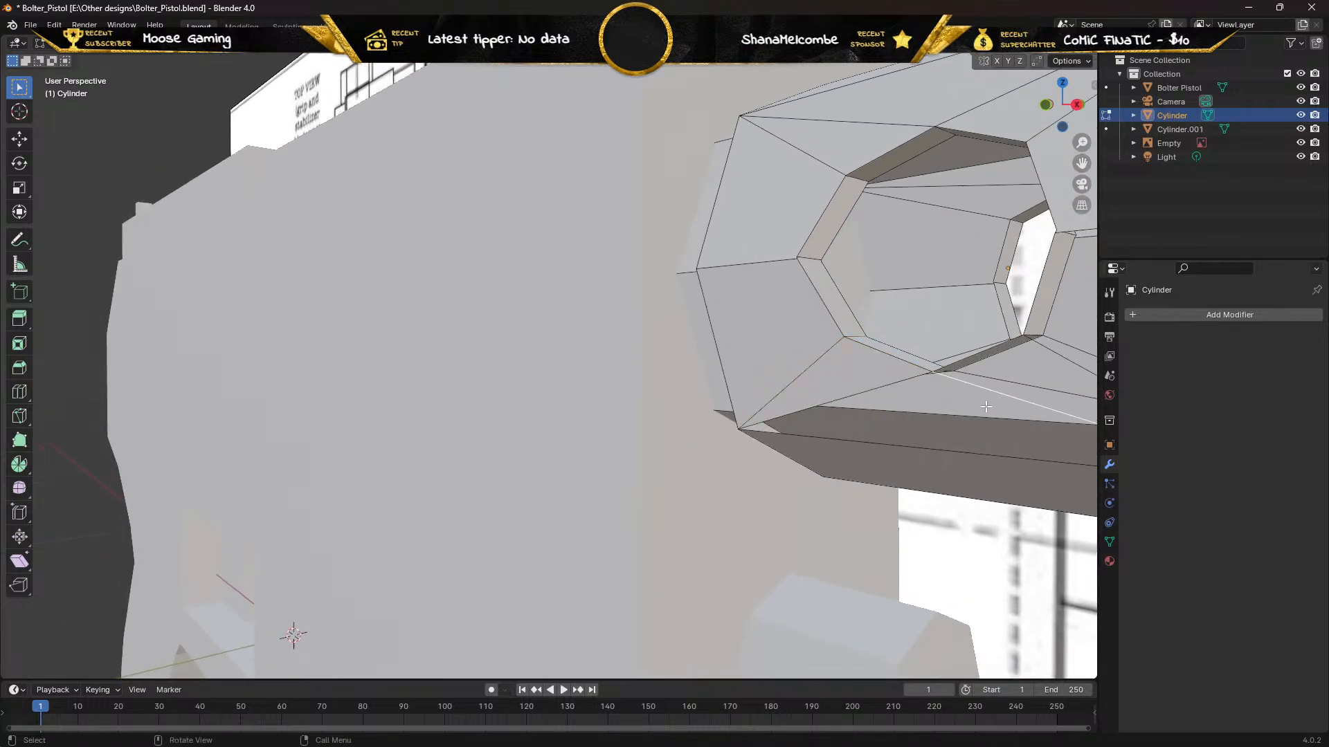
pyautogui.keyDown('shift'); pyautogui.click(905, 447); pyautogui.keyUp('shift')
pyautogui.press('f')
pyautogui.moveTo(887, 418); pyautogui.dragTo(876, 428, button='middle')
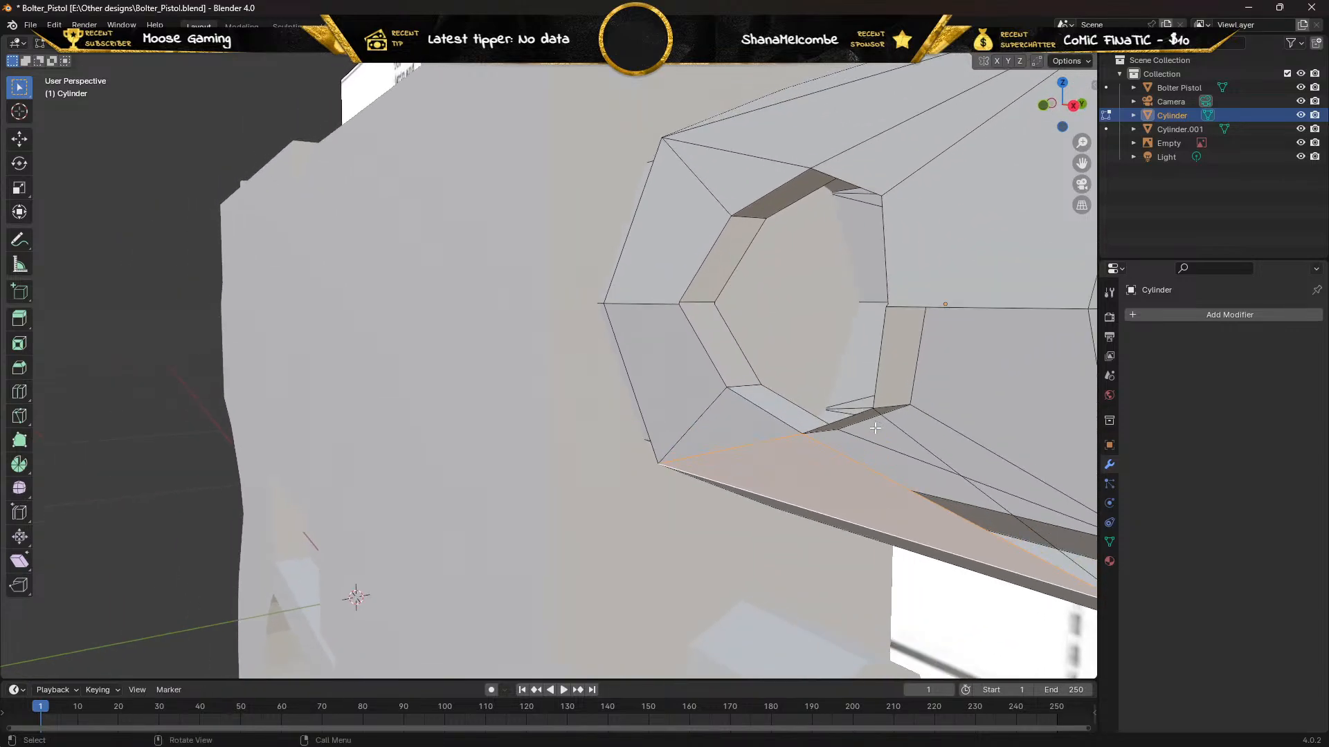
pyautogui.click(924, 449)
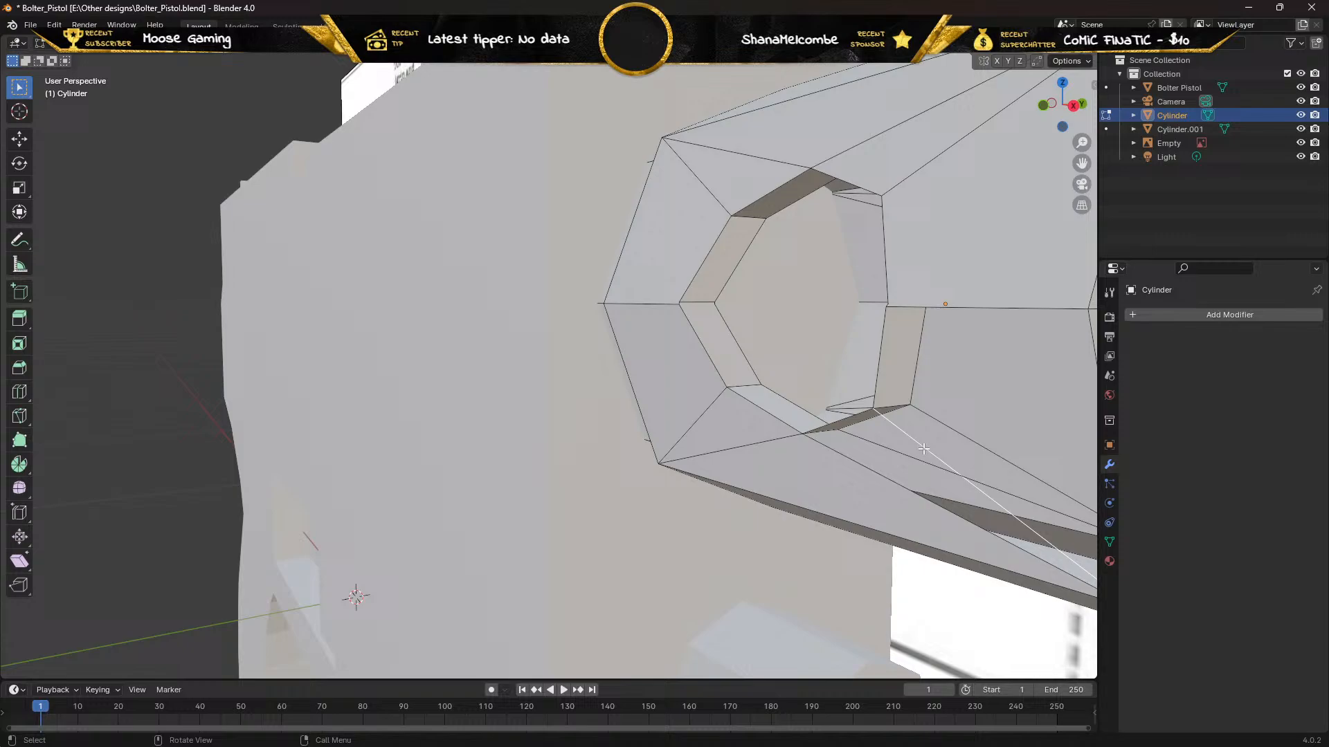
pyautogui.keyDown('shift'); pyautogui.click(873, 470); pyautogui.keyUp('shift')
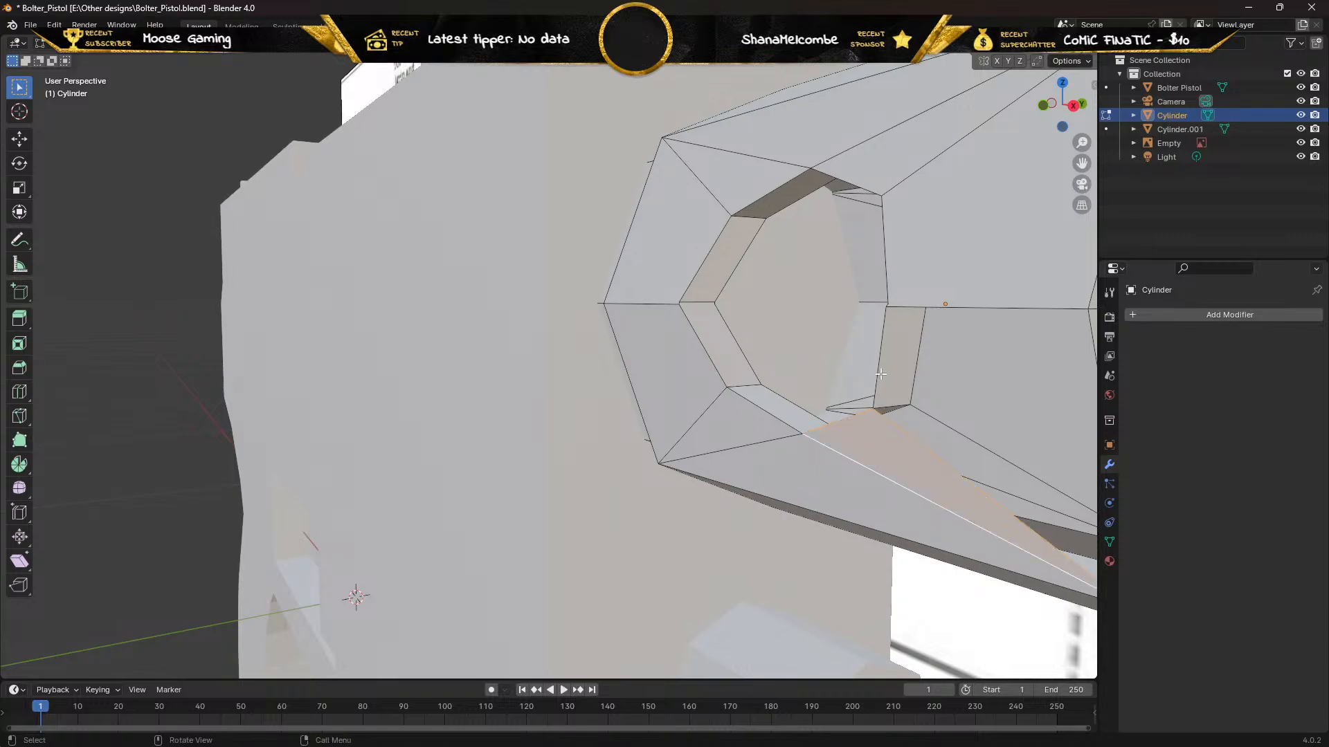
# Fill the lower front quad between the side hole and the outer wall's front edge with a new face
pyautogui.moveTo(881, 374); pyautogui.dragTo(874, 414, button='middle')
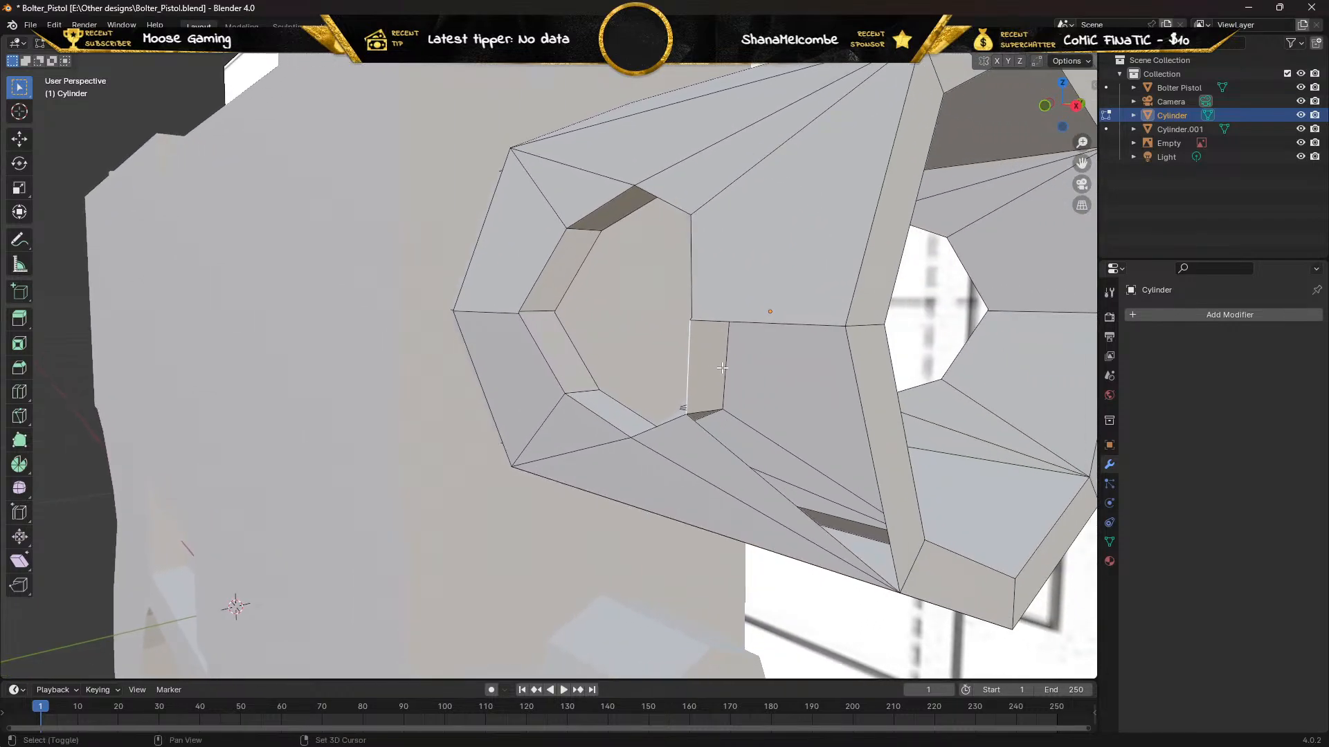
pyautogui.keyDown('shift'); pyautogui.click(861, 414); pyautogui.keyUp('shift')
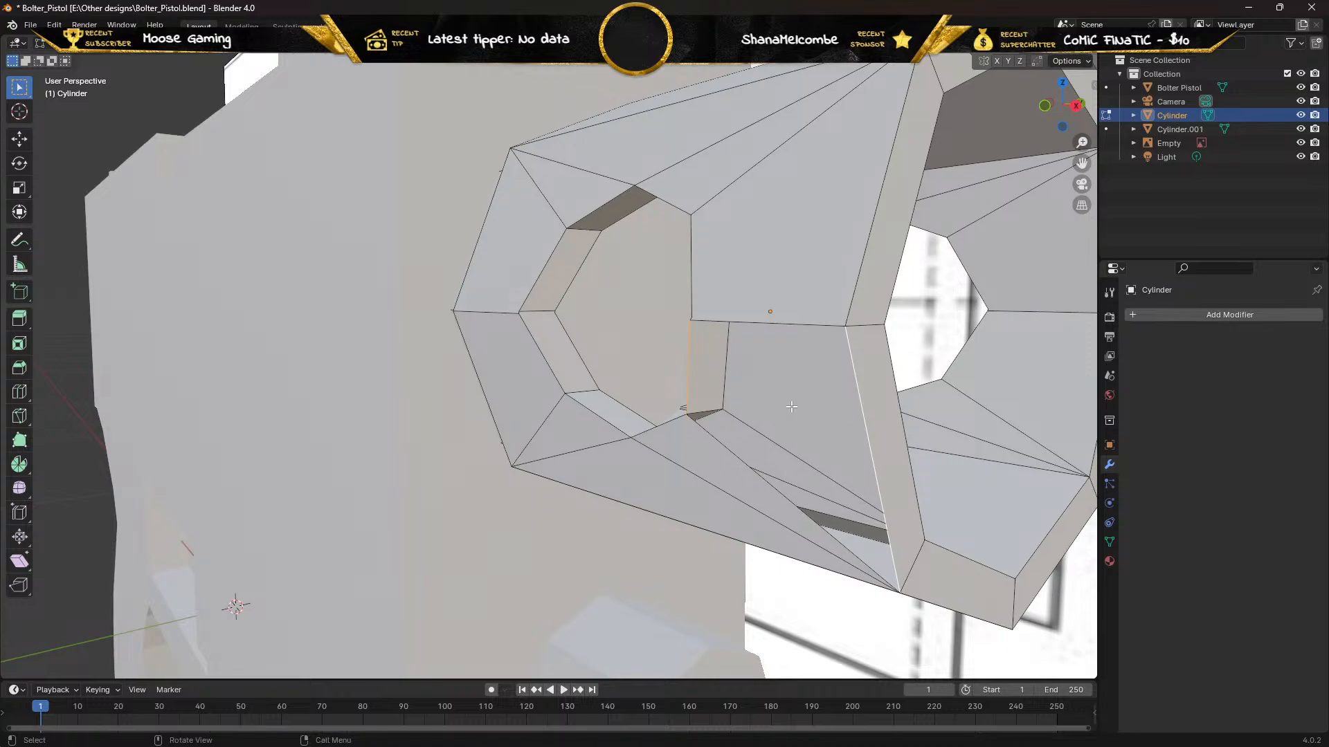
pyautogui.press('f')
pyautogui.moveTo(765, 388); pyautogui.dragTo(675, 351, button='middle')
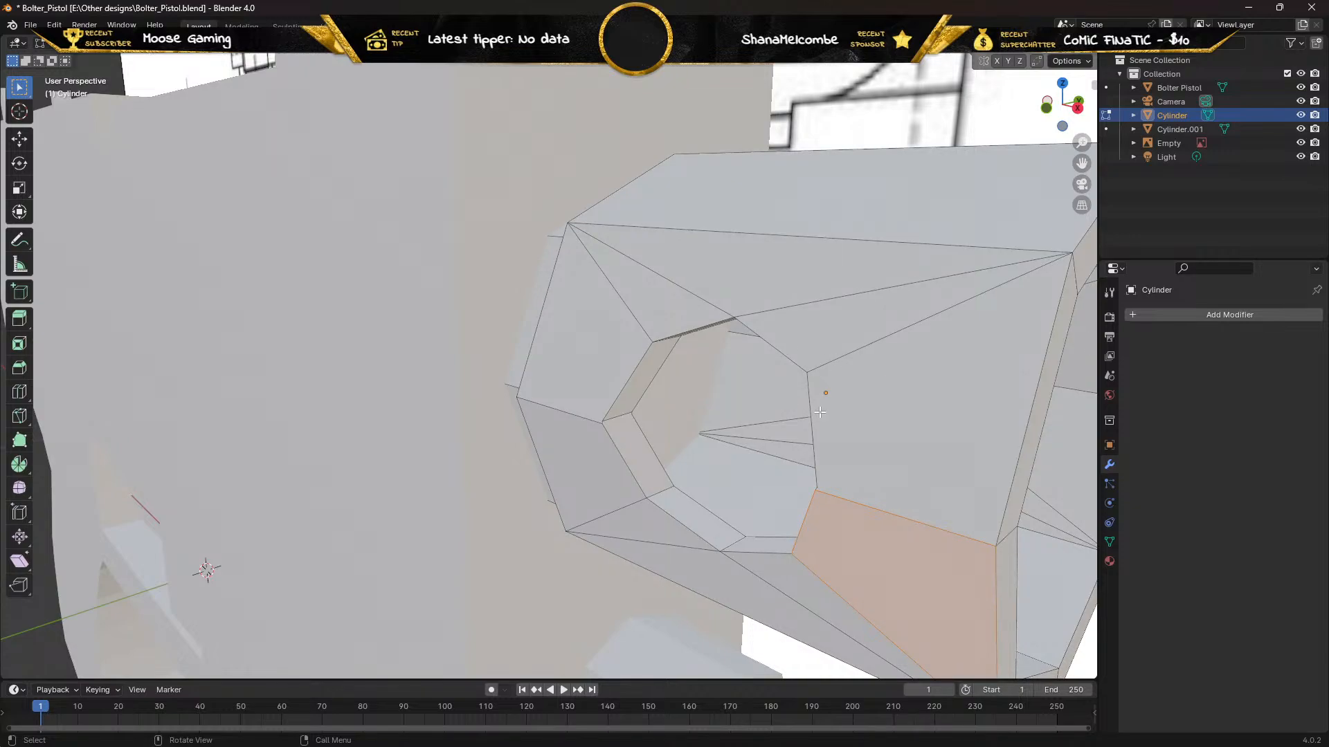
# Delete the outer wall faces around the upper half of the side hole
pyautogui.keyDown('alt'); pyautogui.click(915, 410); pyautogui.keyUp('alt')
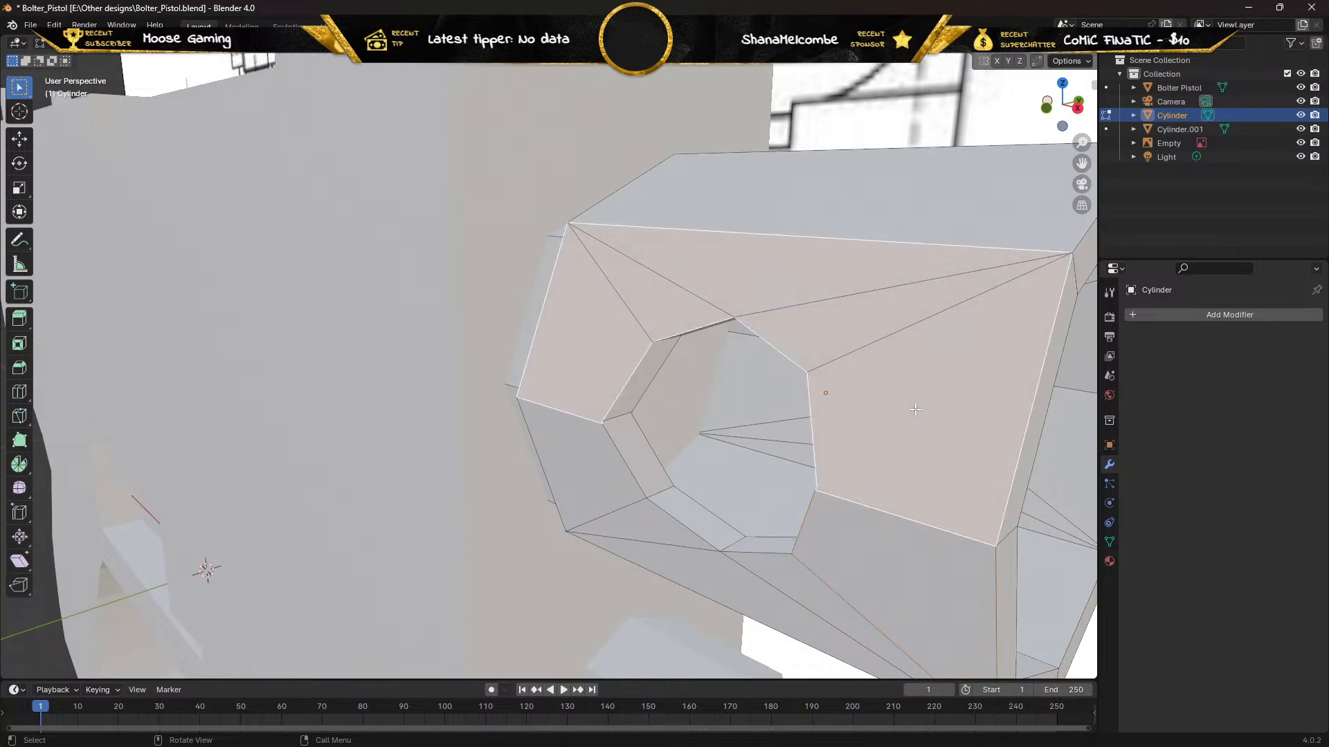
pyautogui.press('x')
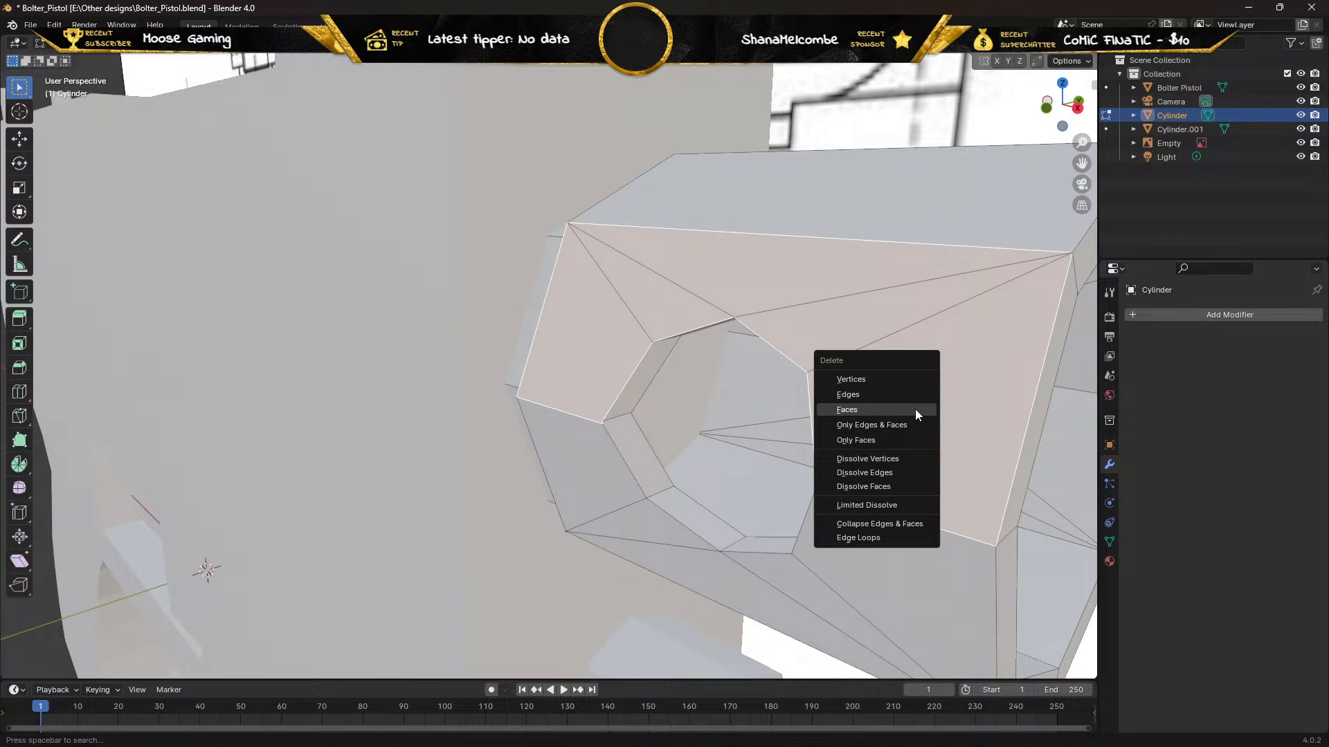
pyautogui.click(915, 409)
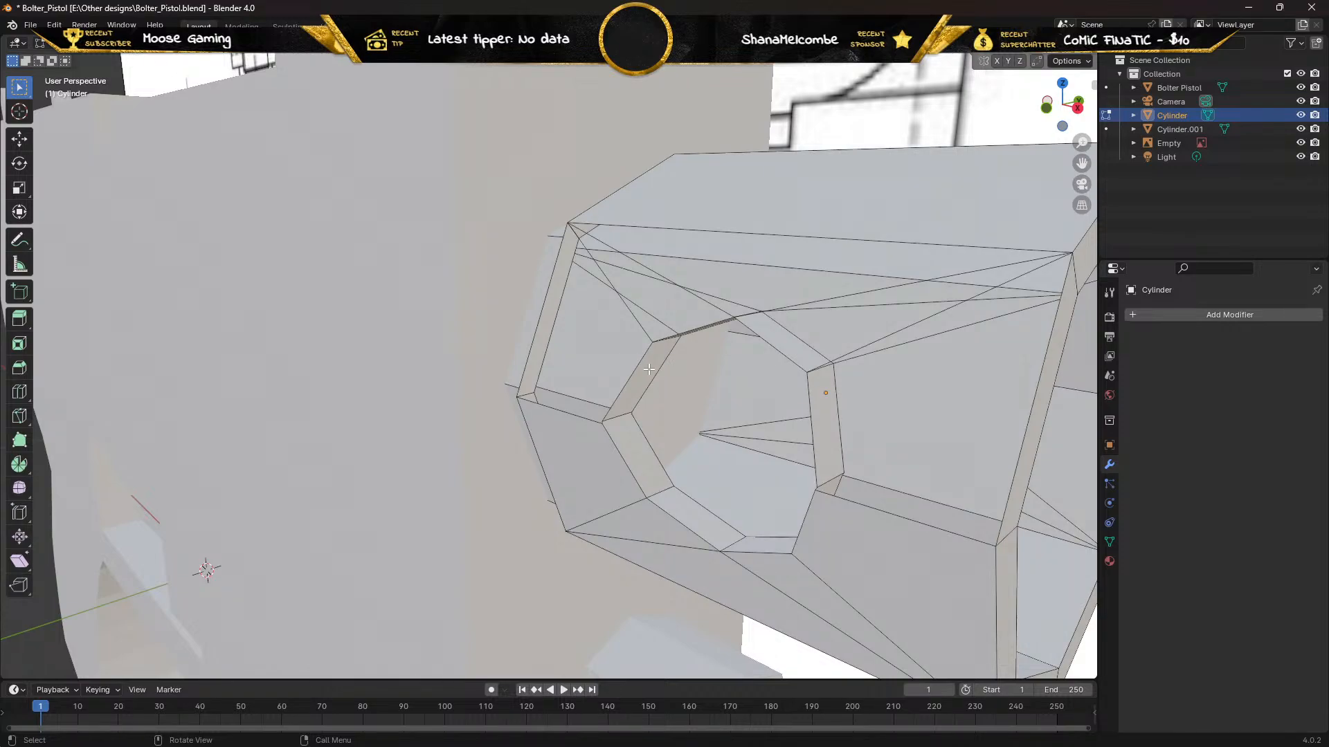
# Fill the outer wall's upper front quad, its adjoining triangle and the long triangle along the upper edge with new faces
pyautogui.keyDown('shift'); pyautogui.click(817, 432); pyautogui.keyUp('shift')
pyautogui.click(971, 406)
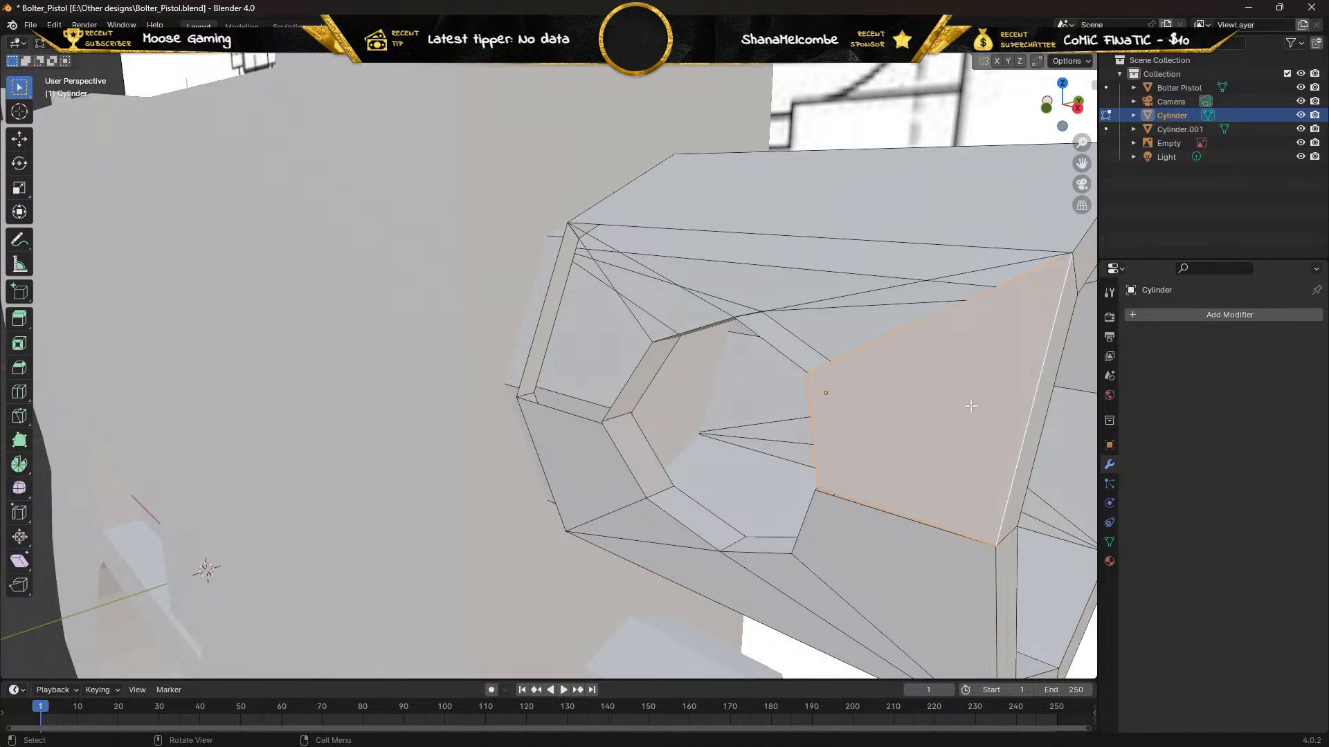
pyautogui.click(847, 293)
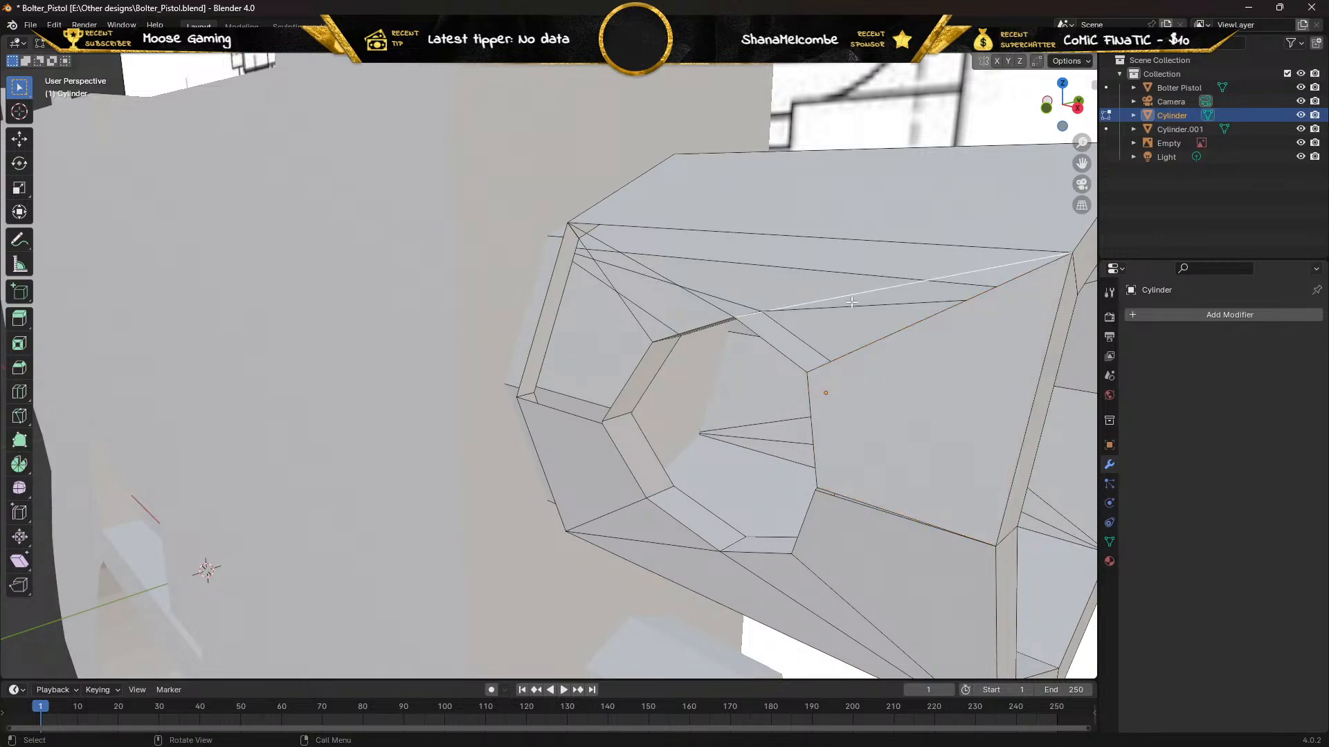
pyautogui.keyDown('shift'); pyautogui.click(876, 339); pyautogui.keyUp('shift')
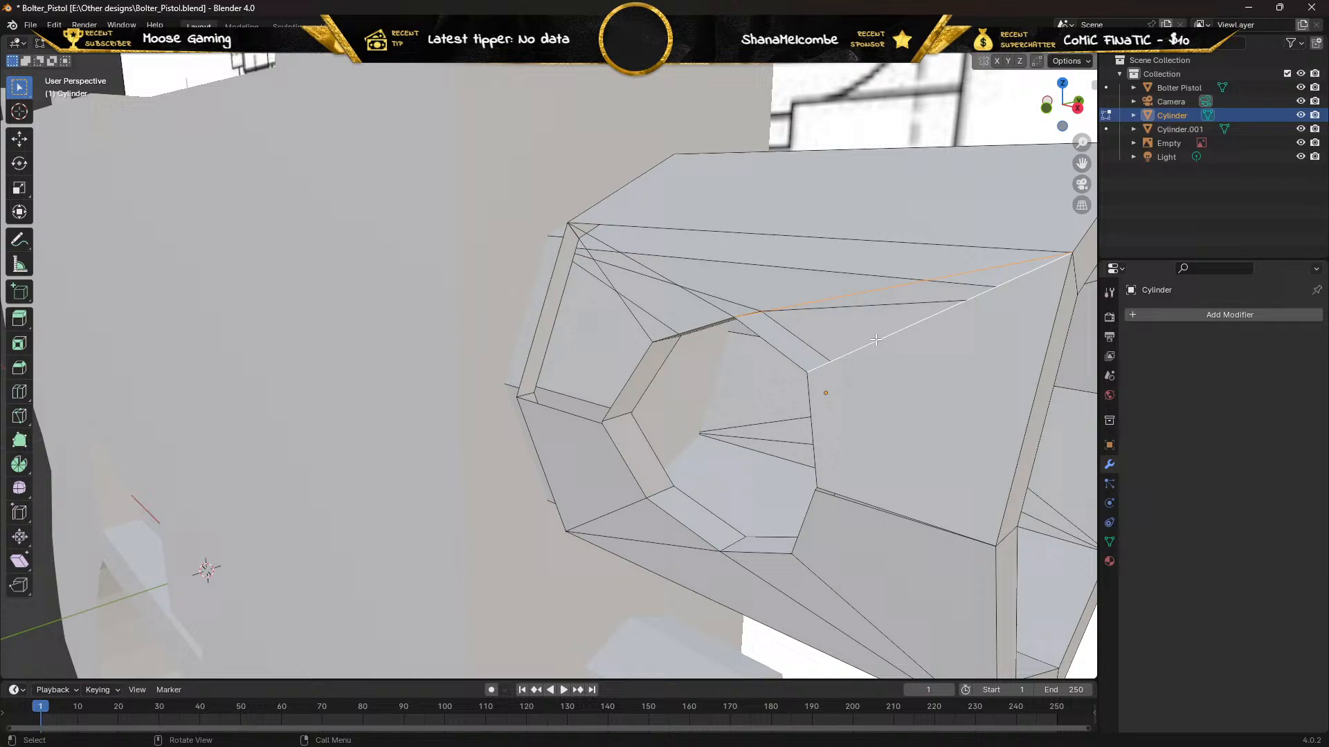
pyautogui.keyDown('shift'); pyautogui.click(807, 238); pyautogui.keyUp('shift')
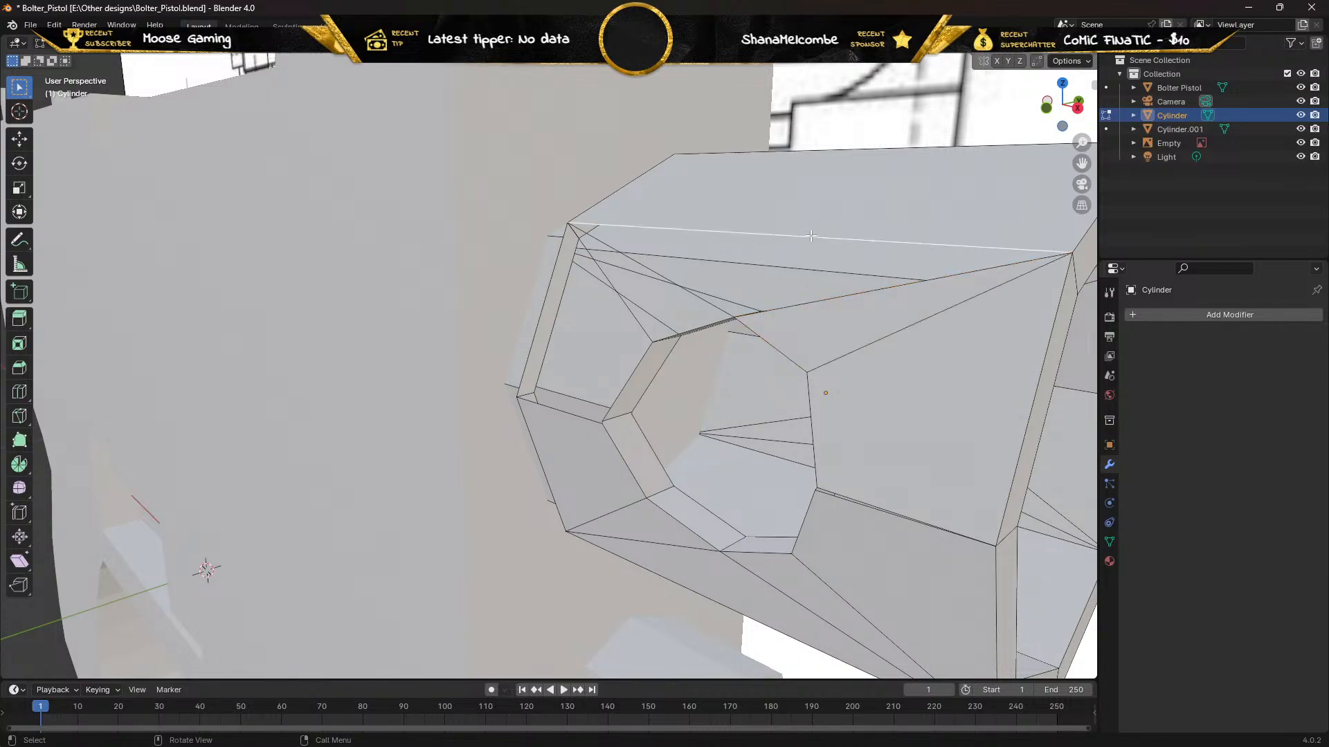
pyautogui.keyDown('shift'); pyautogui.click(818, 301); pyautogui.keyUp('shift')
pyautogui.press('f')
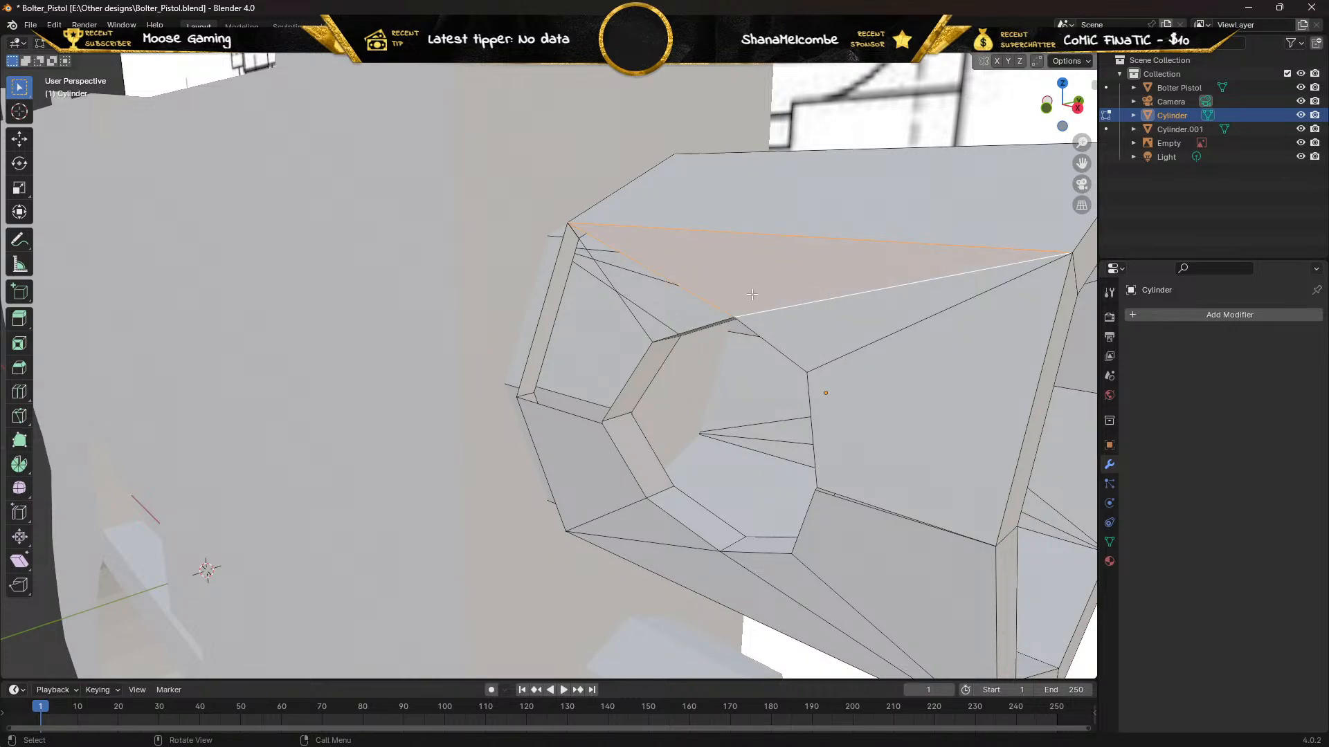
# Fill the small upper rear triangle and the upper rear quad beside the side hole with new faces
pyautogui.click(680, 284)
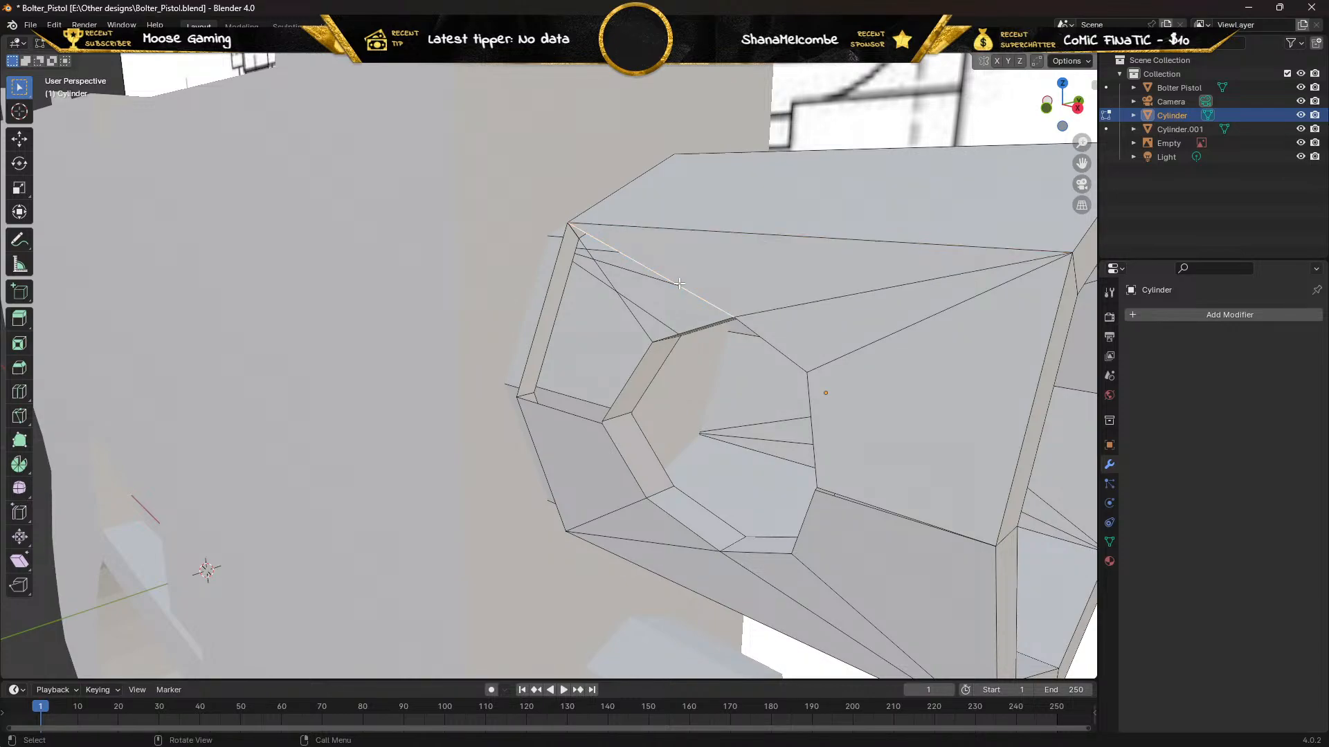
pyautogui.keyDown('shift'); pyautogui.click(610, 280); pyautogui.keyUp('shift')
pyautogui.press('f')
pyautogui.click(543, 301)
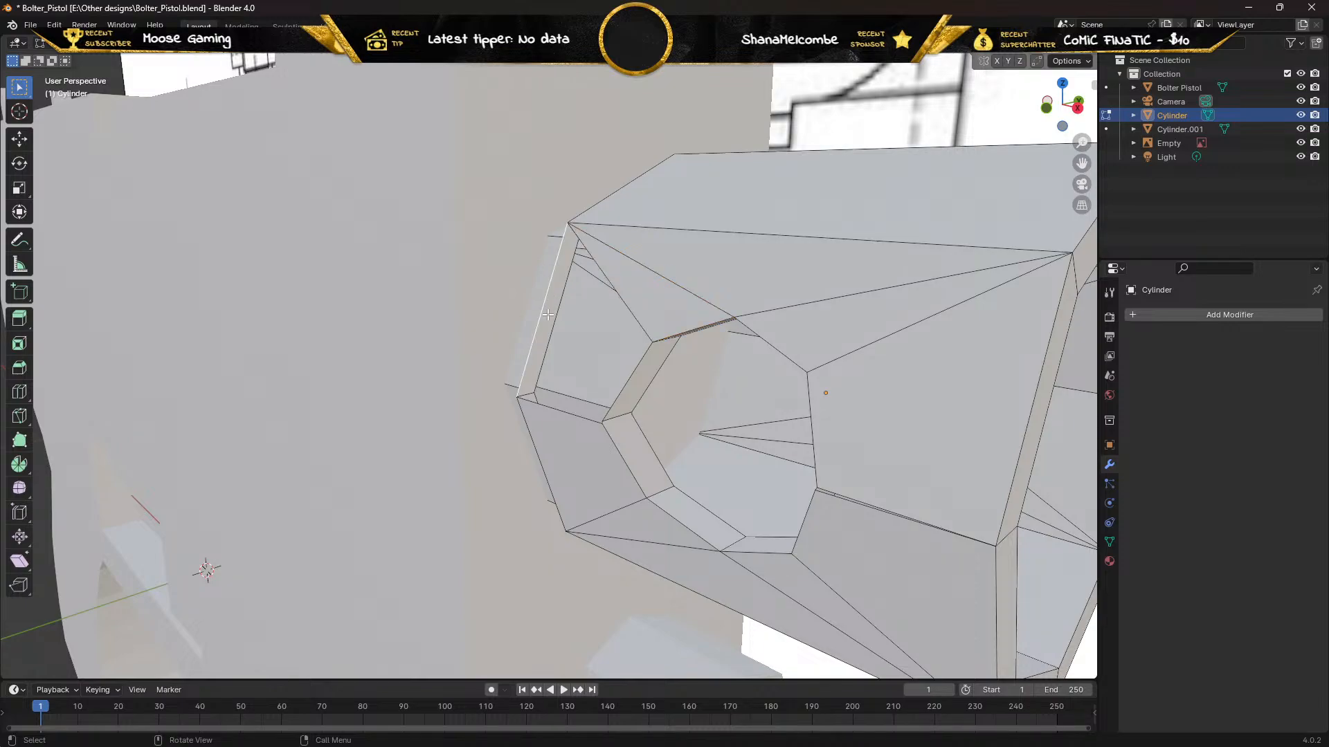
pyautogui.keyDown('shift'); pyautogui.click(625, 379); pyautogui.keyUp('shift')
pyautogui.press('f')
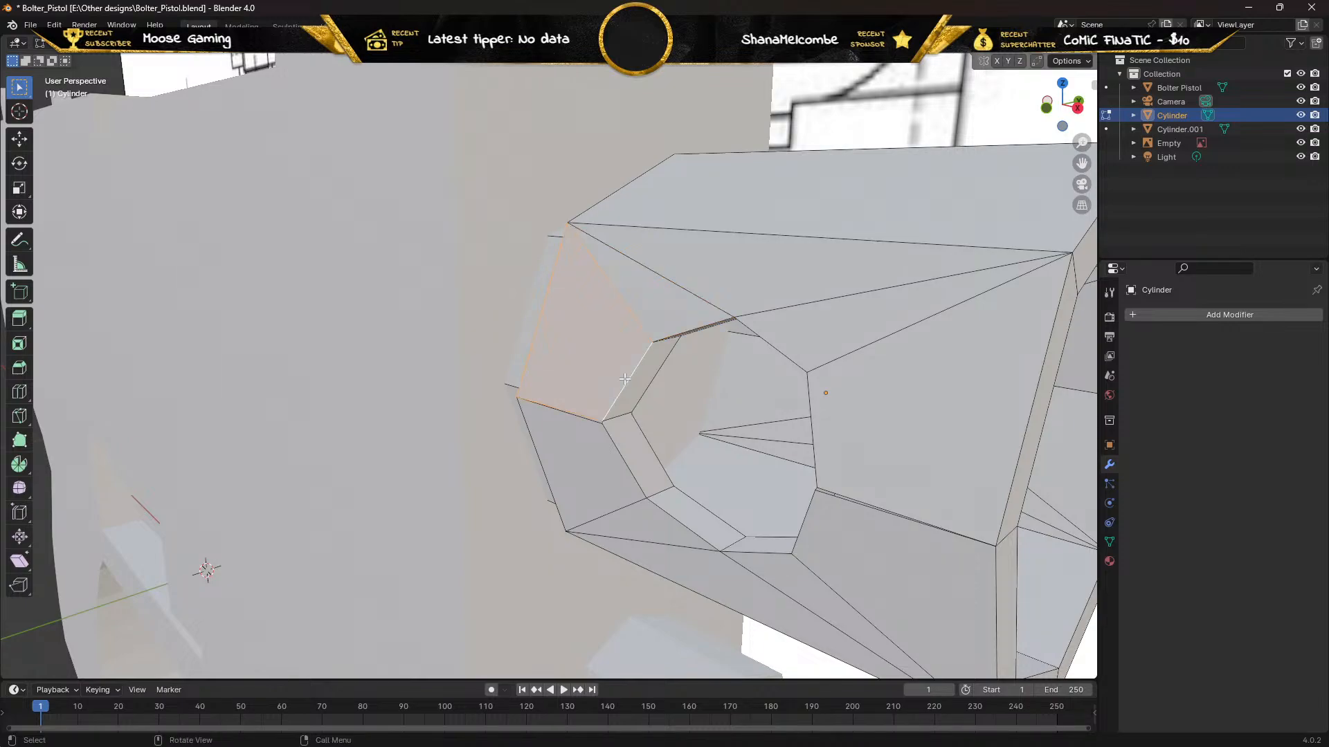
# Merge the two nearly coincident vertices at the side hole's outer rear corner, using At Last
pyautogui.moveTo(625, 379); pyautogui.dragTo(671, 352, button='middle')
pyautogui.scroll(2, 631, 356)
pyautogui.scroll(-1, 676, 350)
pyautogui.scroll(1, 645, 360)
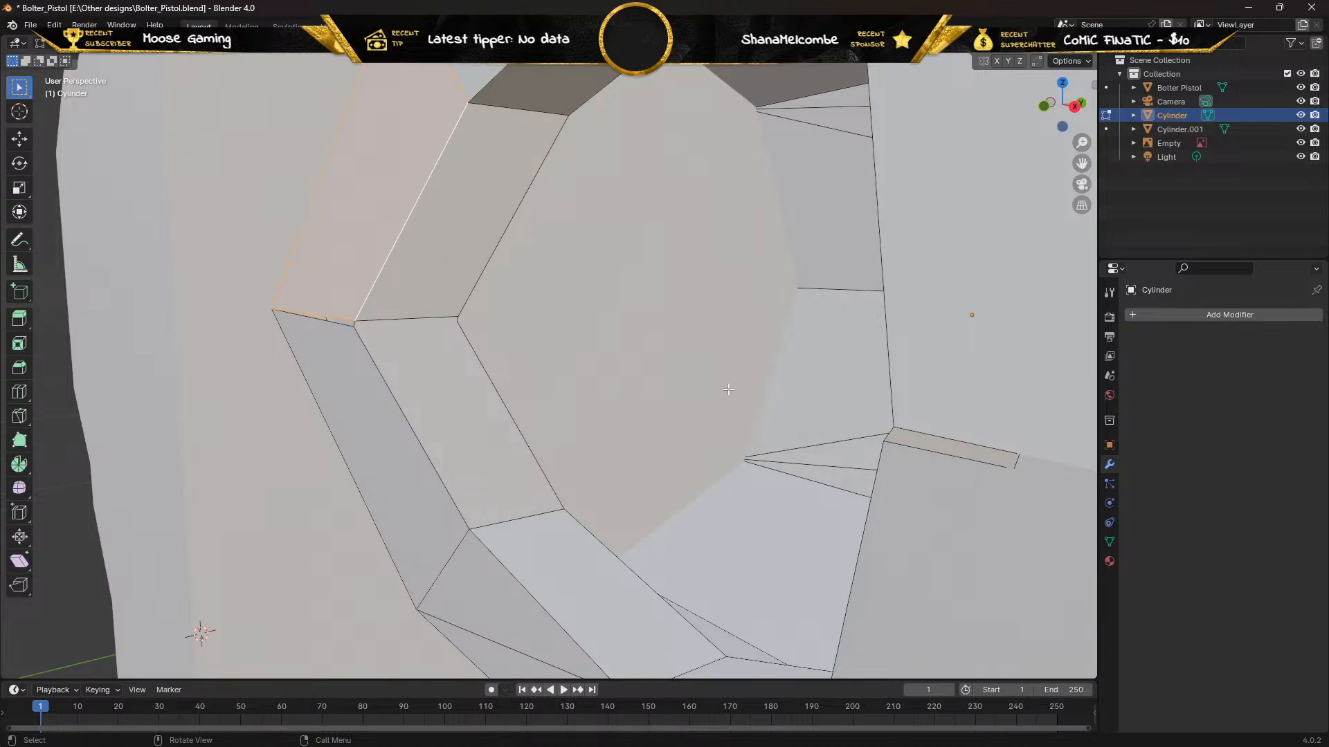
pyautogui.moveTo(729, 390); pyautogui.dragTo(737, 392, button='middle')
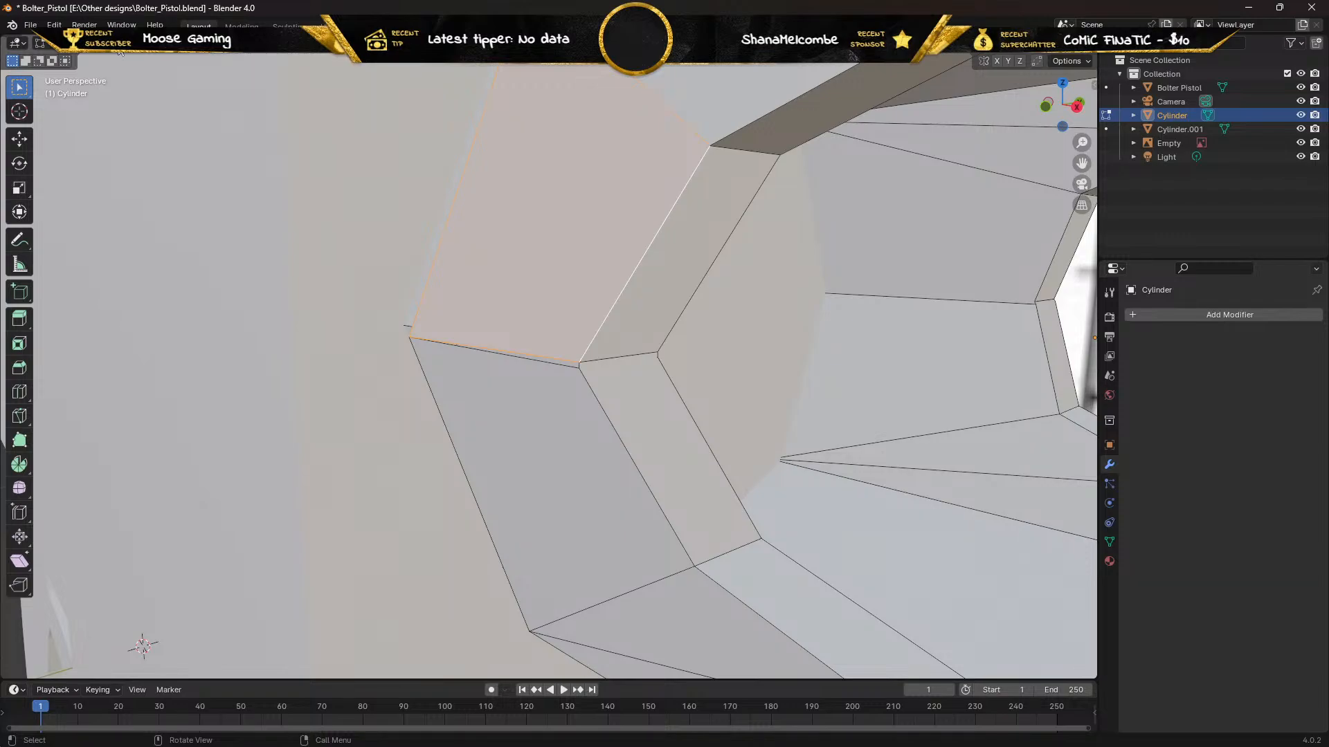
pyautogui.press('1')
pyautogui.scroll(3, 458, 286)
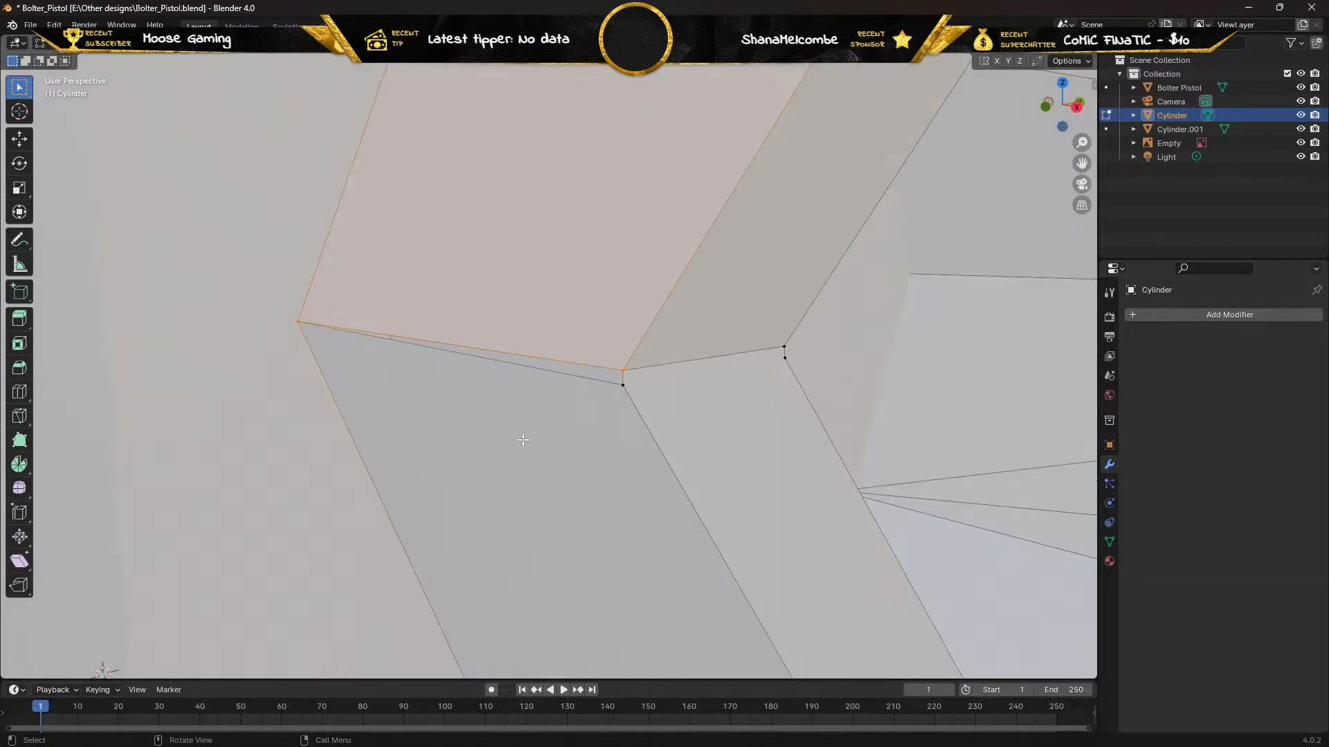
pyautogui.click(620, 385)
pyautogui.keyDown('shift'); pyautogui.click(623, 370); pyautogui.keyUp('shift')
pyautogui.rightClick(624, 372)
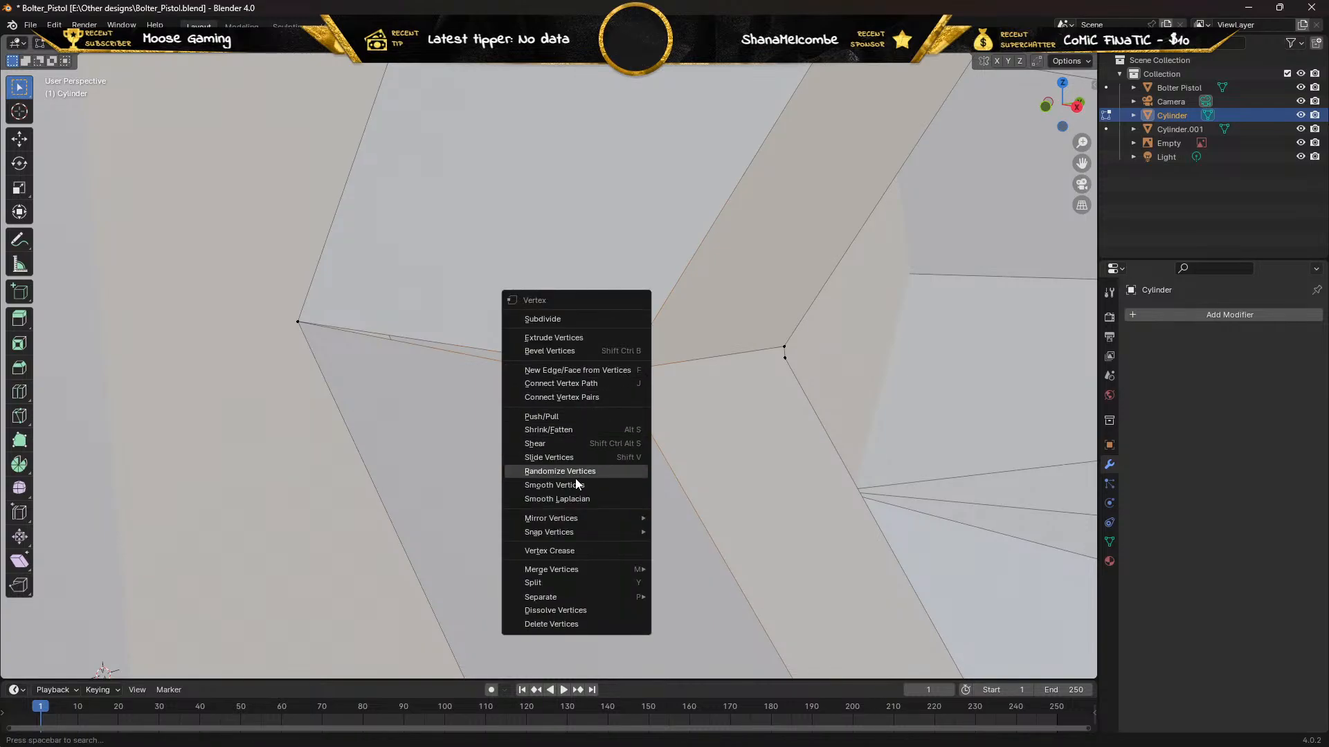
pyautogui.moveTo(575, 516)
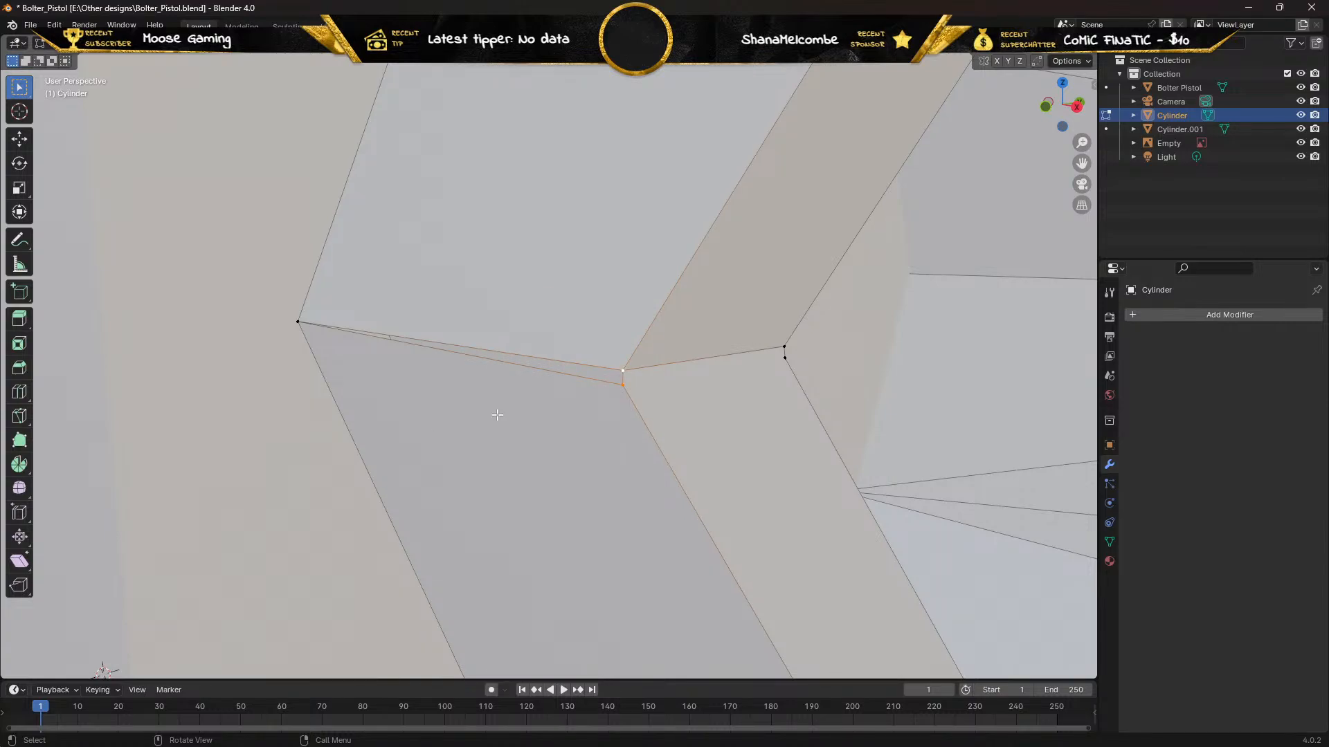
pyautogui.press('m')
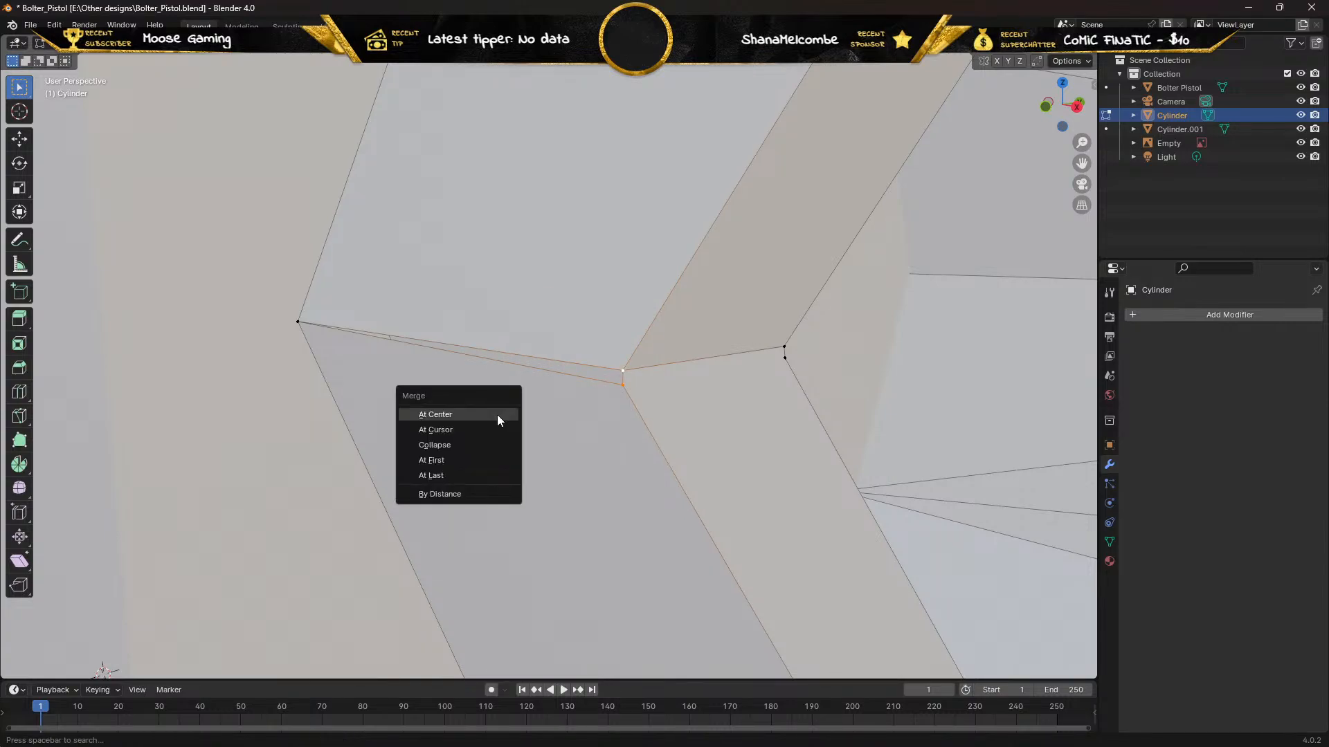
pyautogui.click(469, 476)
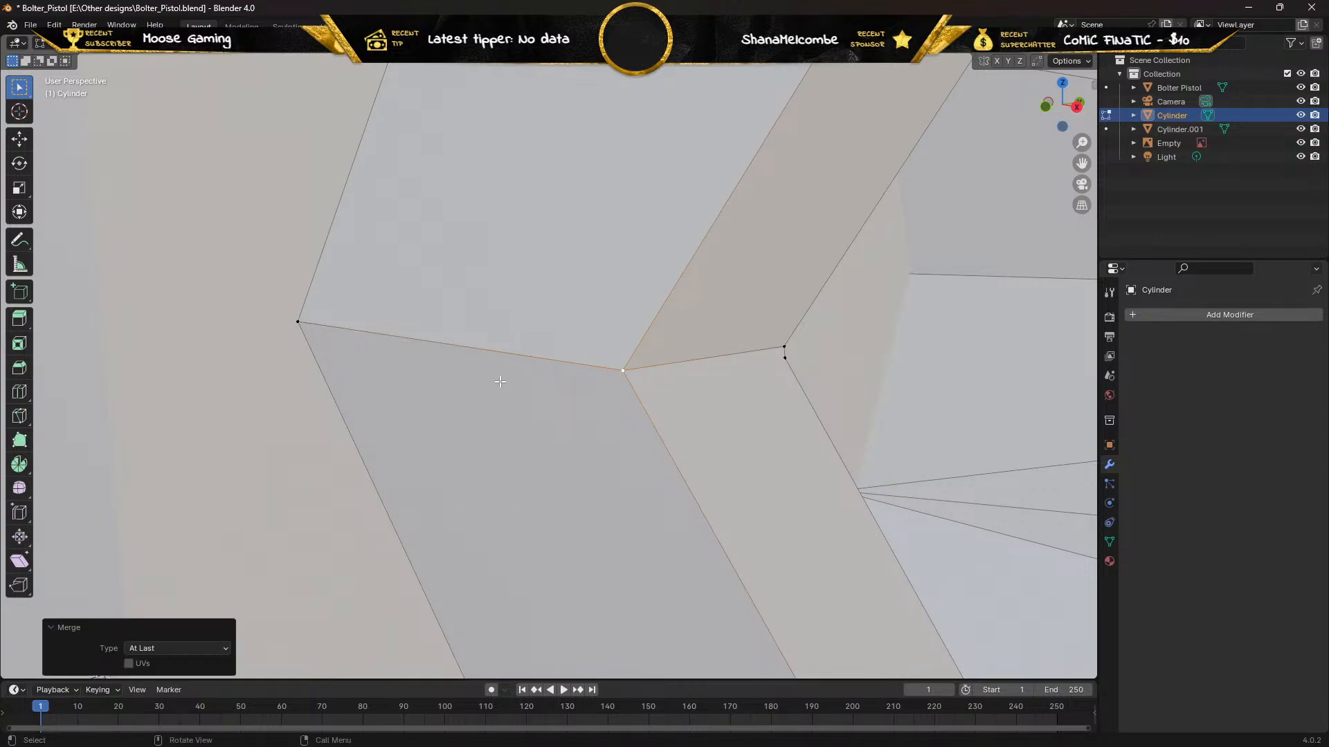
# Merge the two nearly coincident vertices at the side hole's outer front corner, using At Last
pyautogui.scroll(-6, 500, 382)
pyautogui.scroll(2, 590, 427)
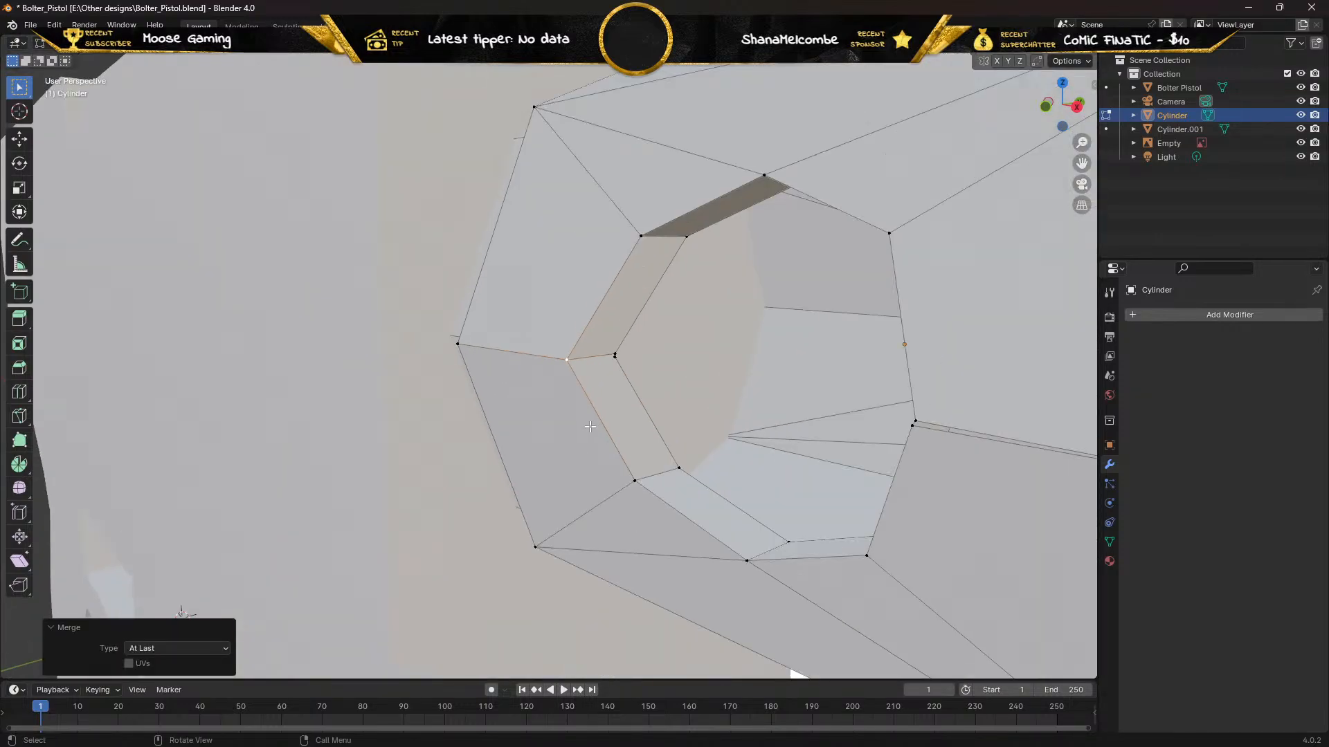
pyautogui.moveTo(639, 433)
pyautogui.mouseDown(button='middle')
pyautogui.moveTo(654, 415)
pyautogui.moveTo(630, 432)
pyautogui.mouseUp(button='middle')
pyautogui.scroll(2, 630, 433)
pyautogui.scroll(-2, 630, 433)
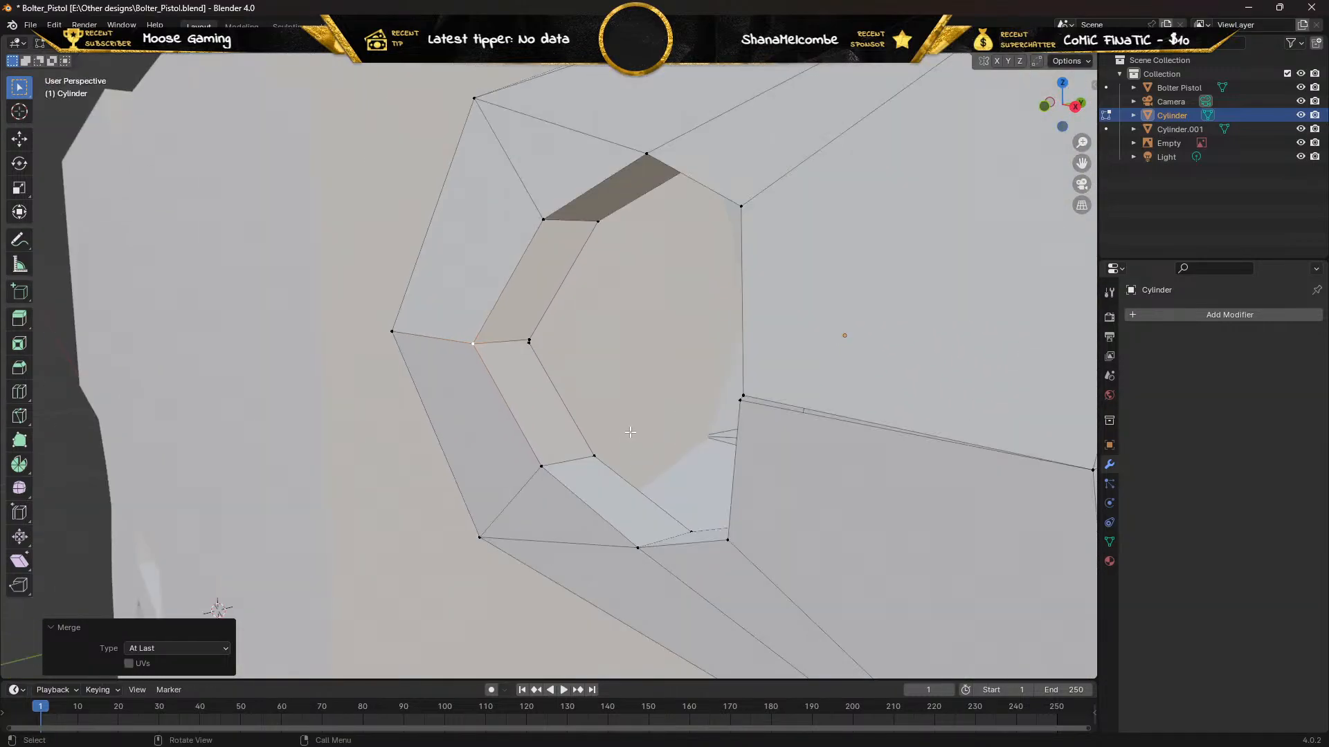
pyautogui.click(739, 400)
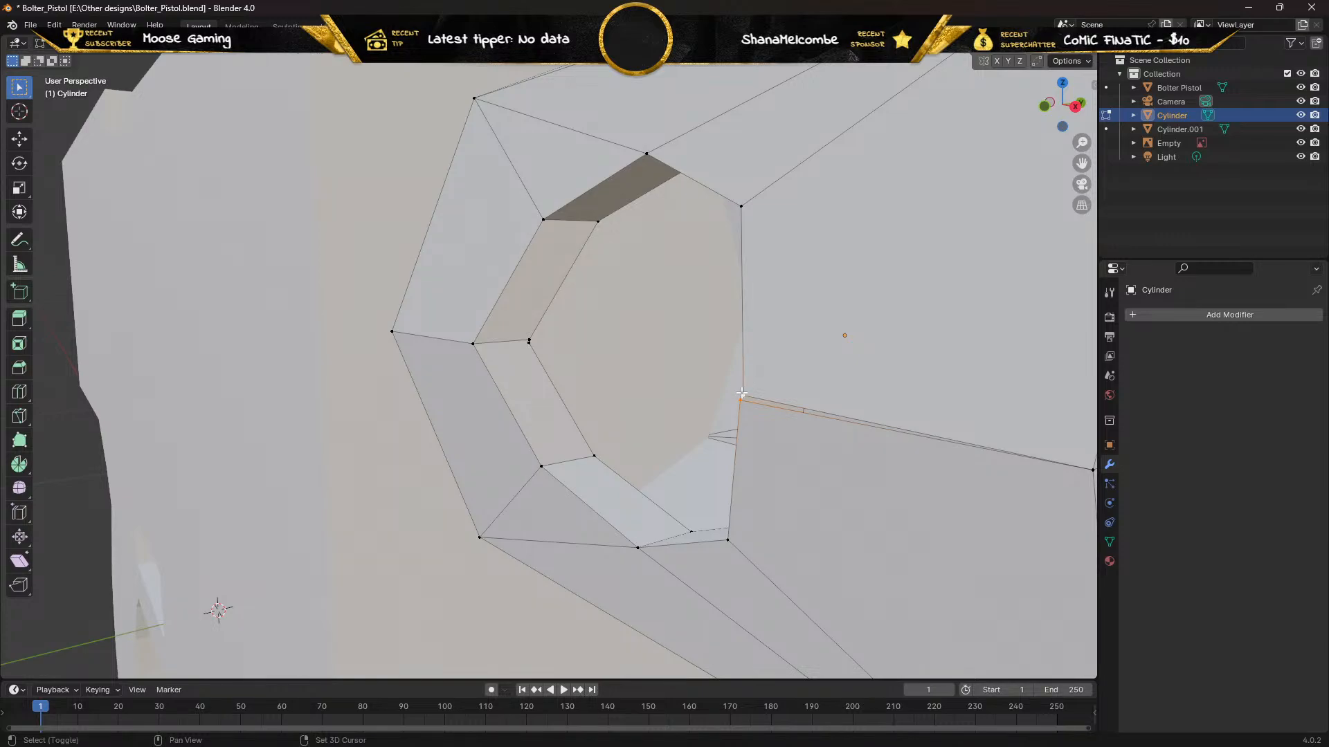
pyautogui.press('m')
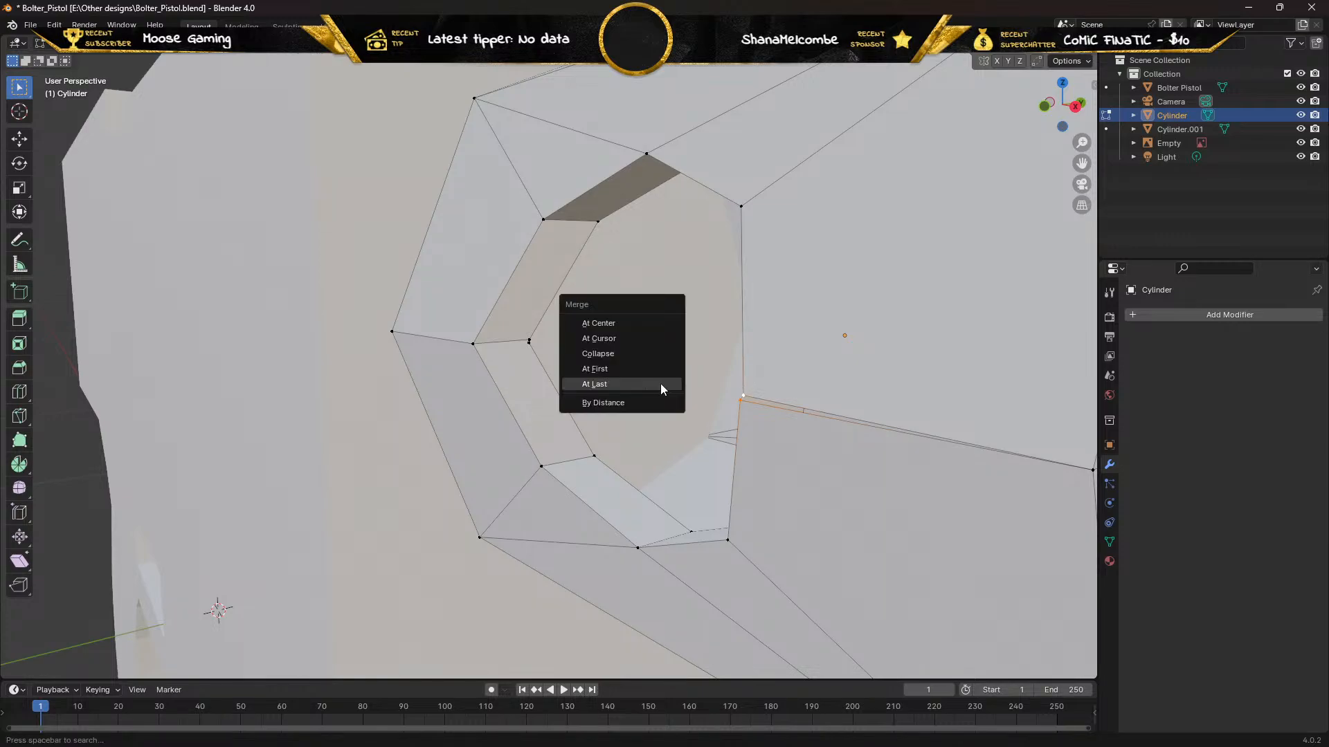
pyautogui.click(617, 383)
# Inside the muzzle, delete the inner wall faces around the upper half of the side hole
pyautogui.moveTo(617, 376); pyautogui.dragTo(512, 377, button='middle')
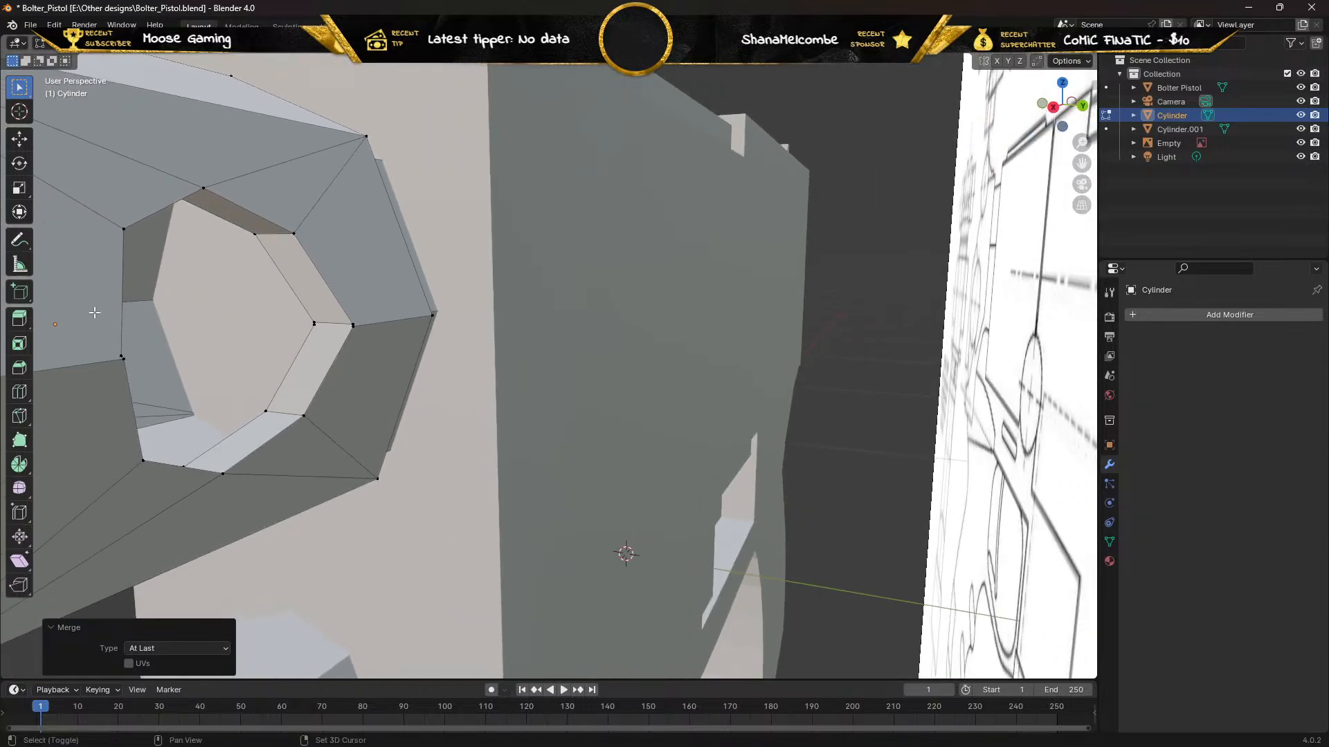
pyautogui.moveTo(96, 313); pyautogui.dragTo(370, 324, button='middle')
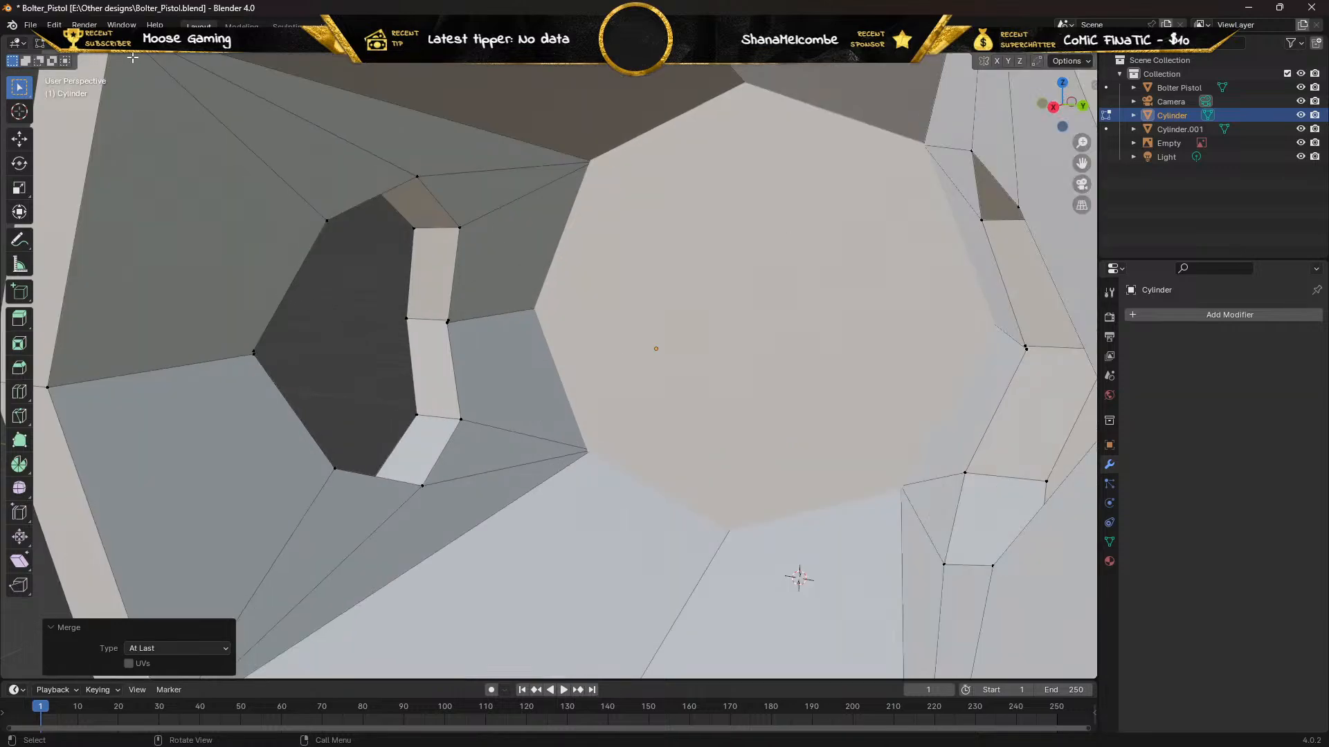
pyautogui.click(151, 192)
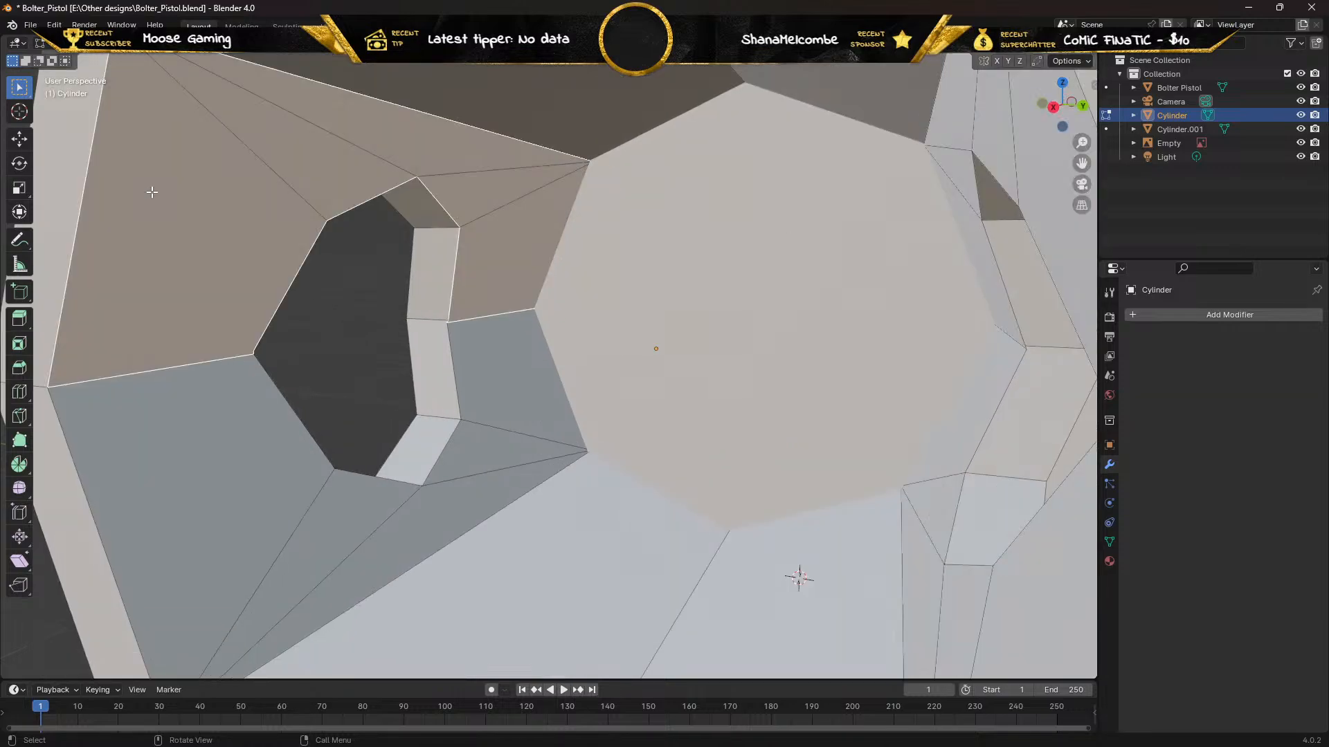
pyautogui.press('x')
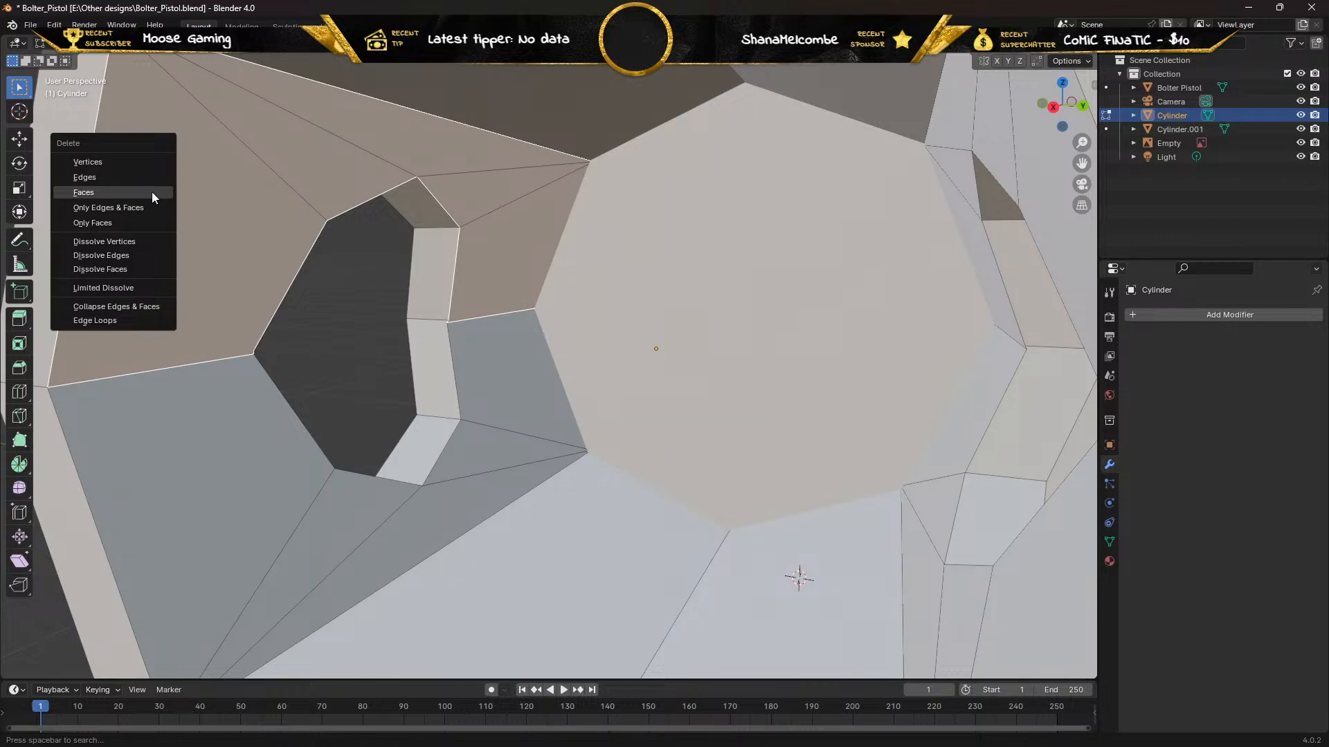
pyautogui.click(151, 193)
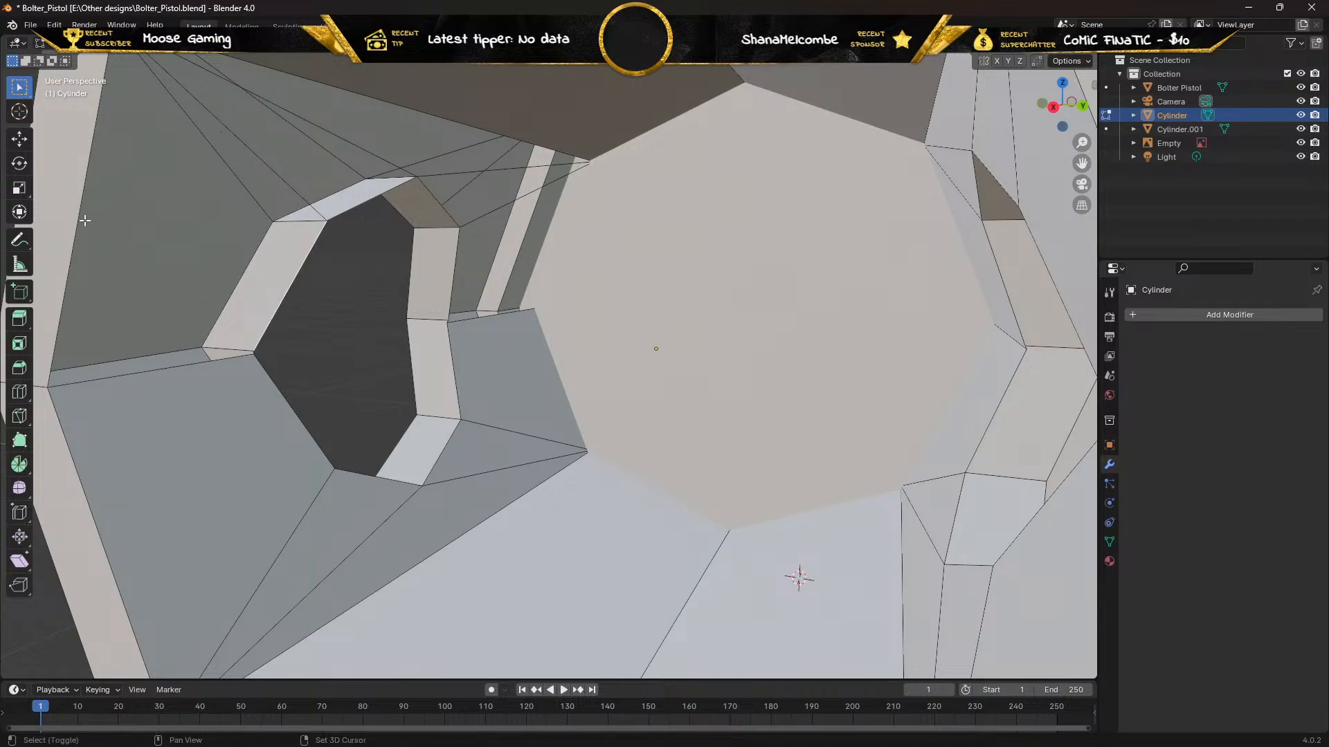
# Inside the muzzle, fill the upper front quad and the triangles above the side hole with new faces
pyautogui.keyDown('shift'); pyautogui.click(159, 221); pyautogui.keyUp('shift')
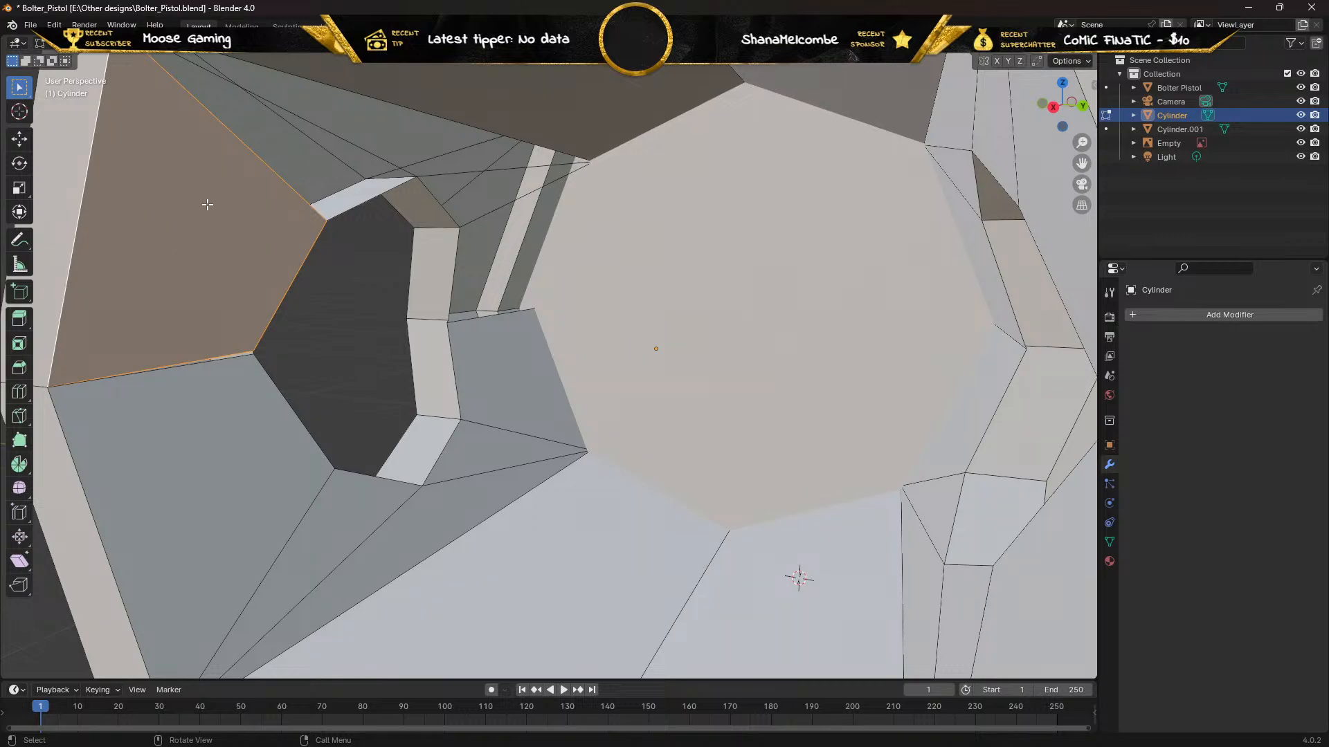
pyautogui.click(260, 155)
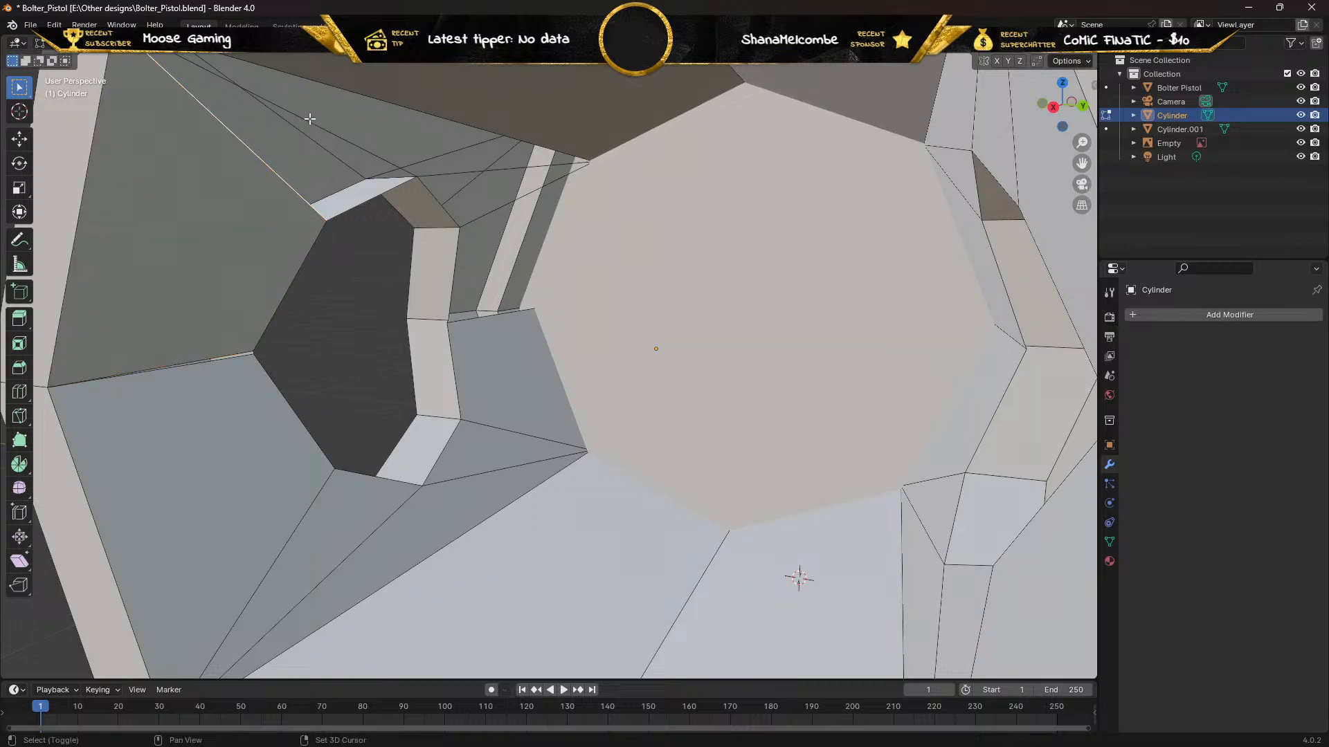
pyautogui.click(354, 94)
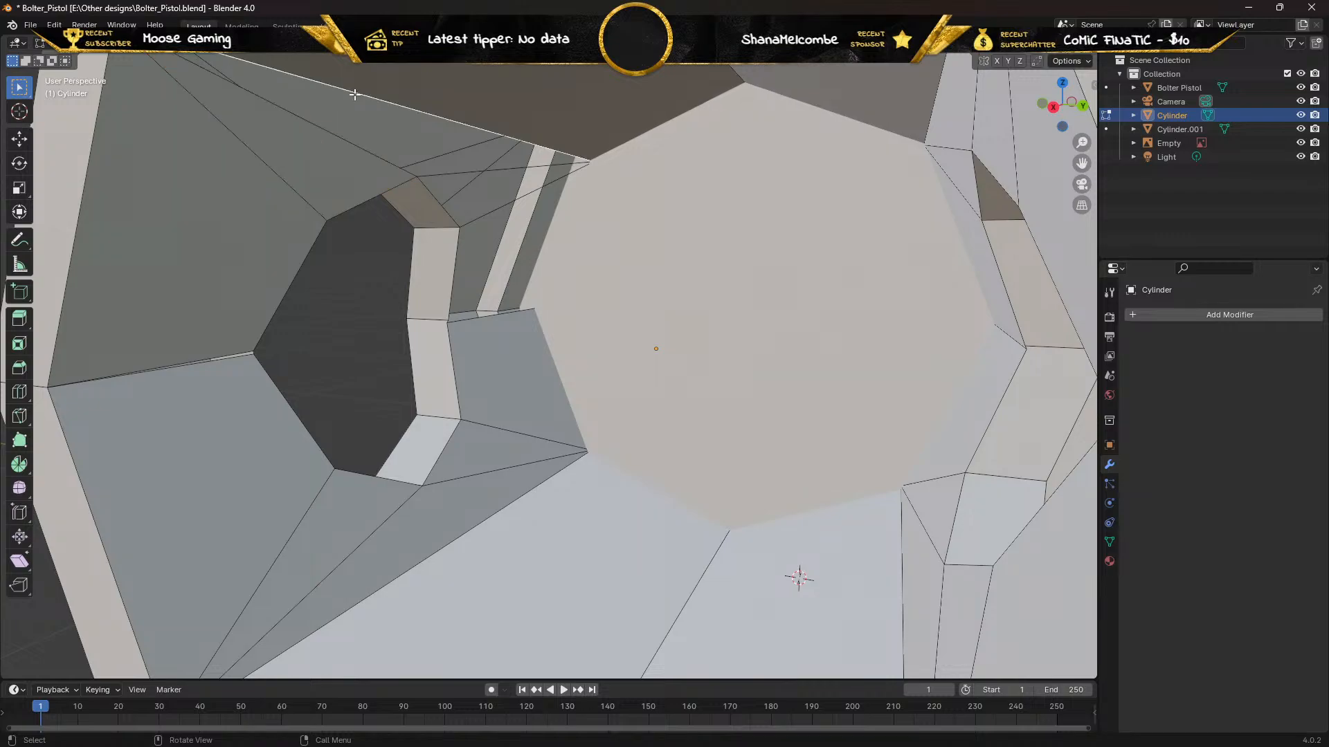
pyautogui.keyDown('shift'); pyautogui.click(323, 131); pyautogui.keyUp('shift')
pyautogui.press('f')
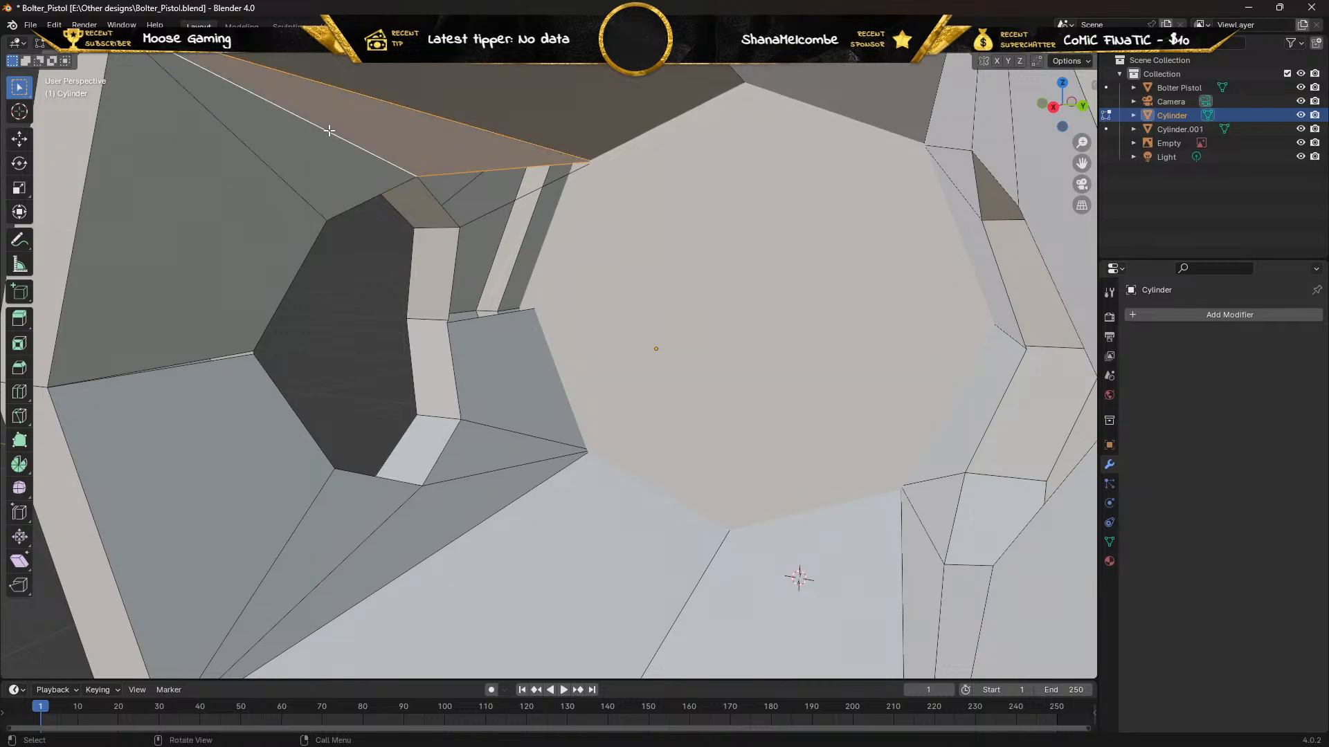
pyautogui.click(461, 175)
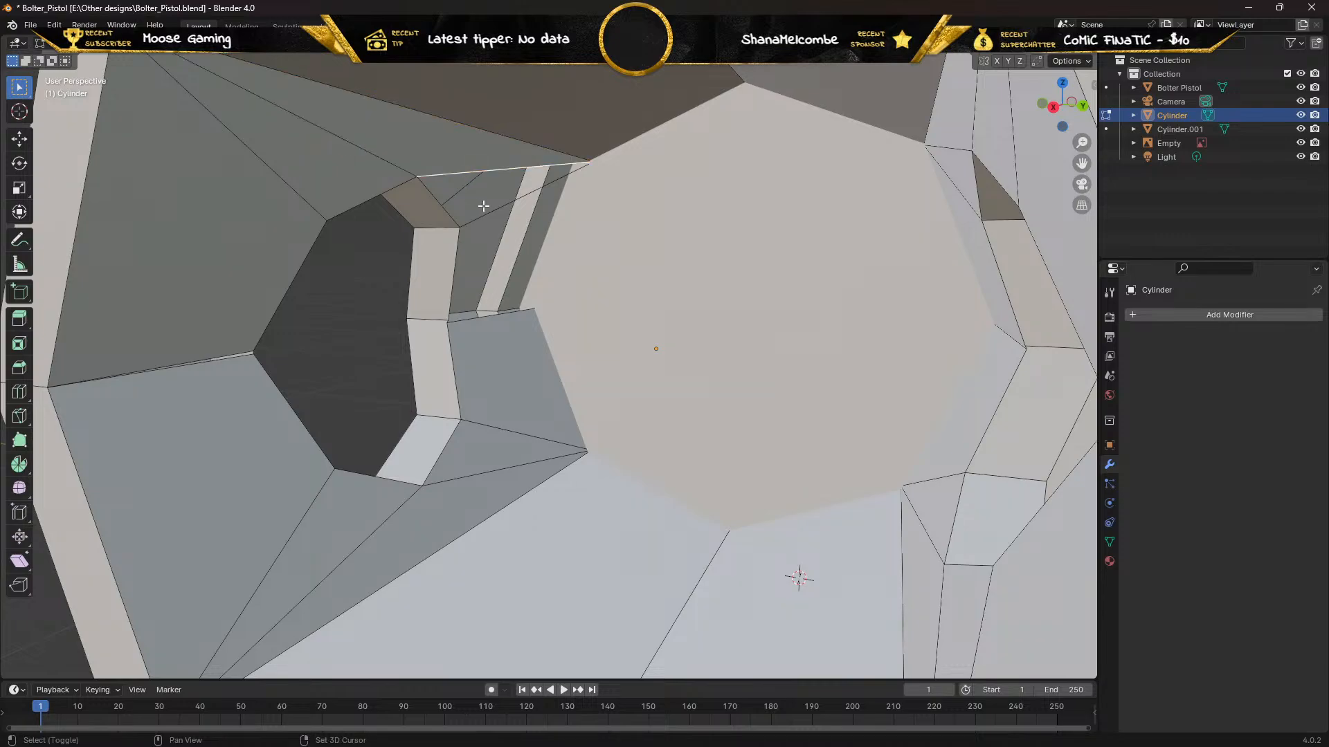
pyautogui.keyDown('shift'); pyautogui.click(492, 209); pyautogui.keyUp('shift')
pyautogui.press('f')
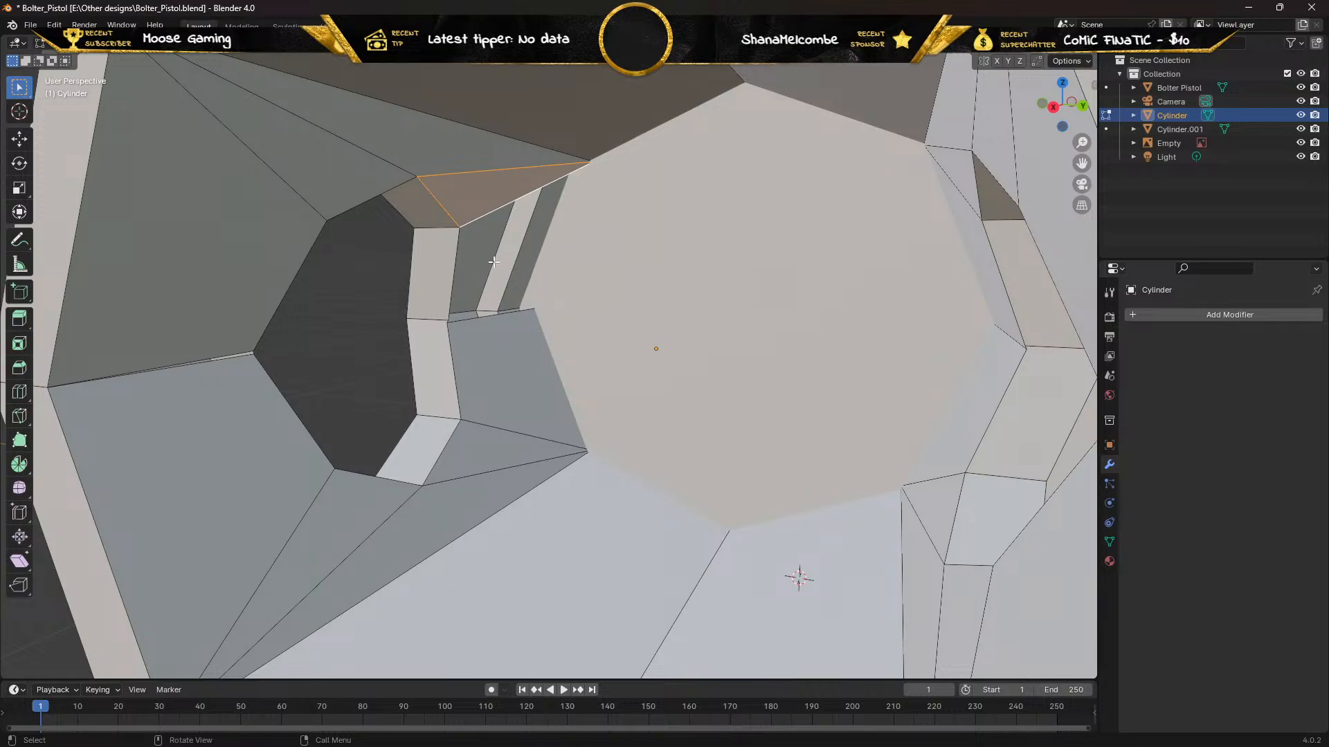
# In Object Mode, move the muzzle about 0.099 m along X, away from the pistol body
pyautogui.scroll(-3, 491, 263)
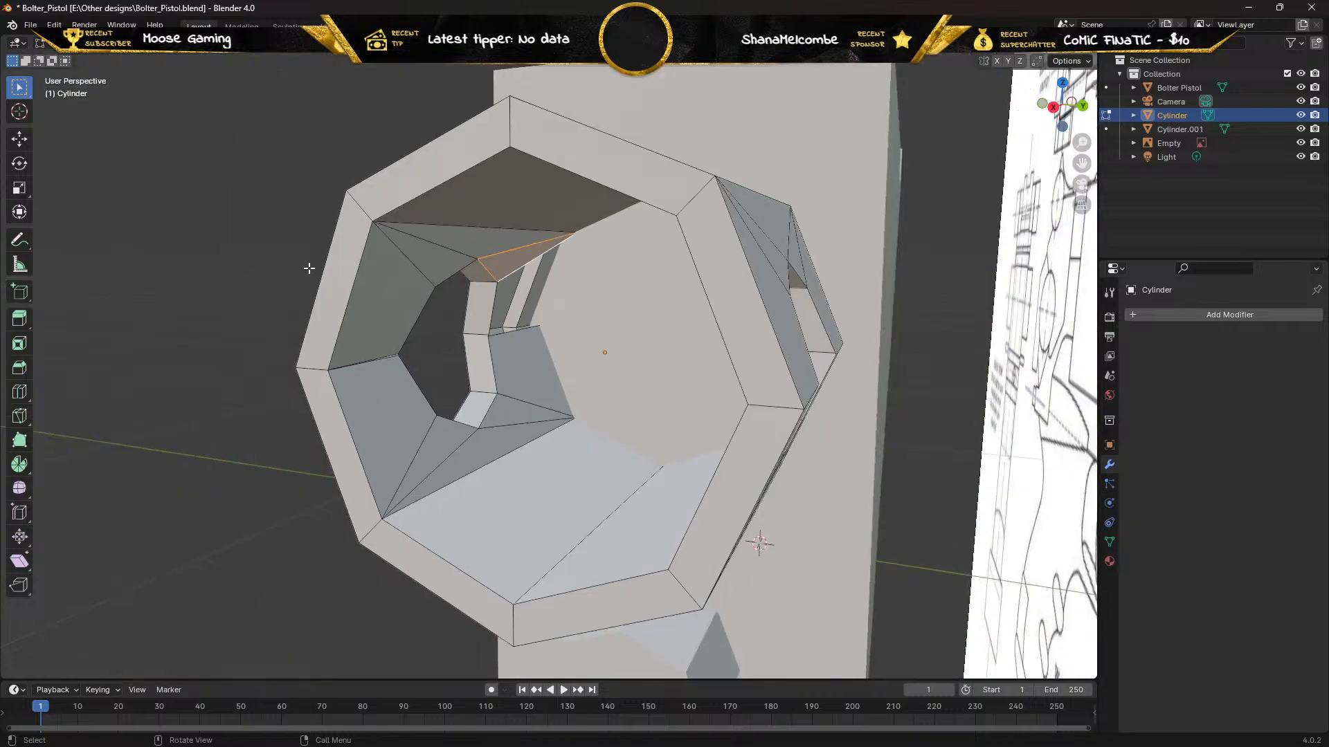
pyautogui.press('Tab')
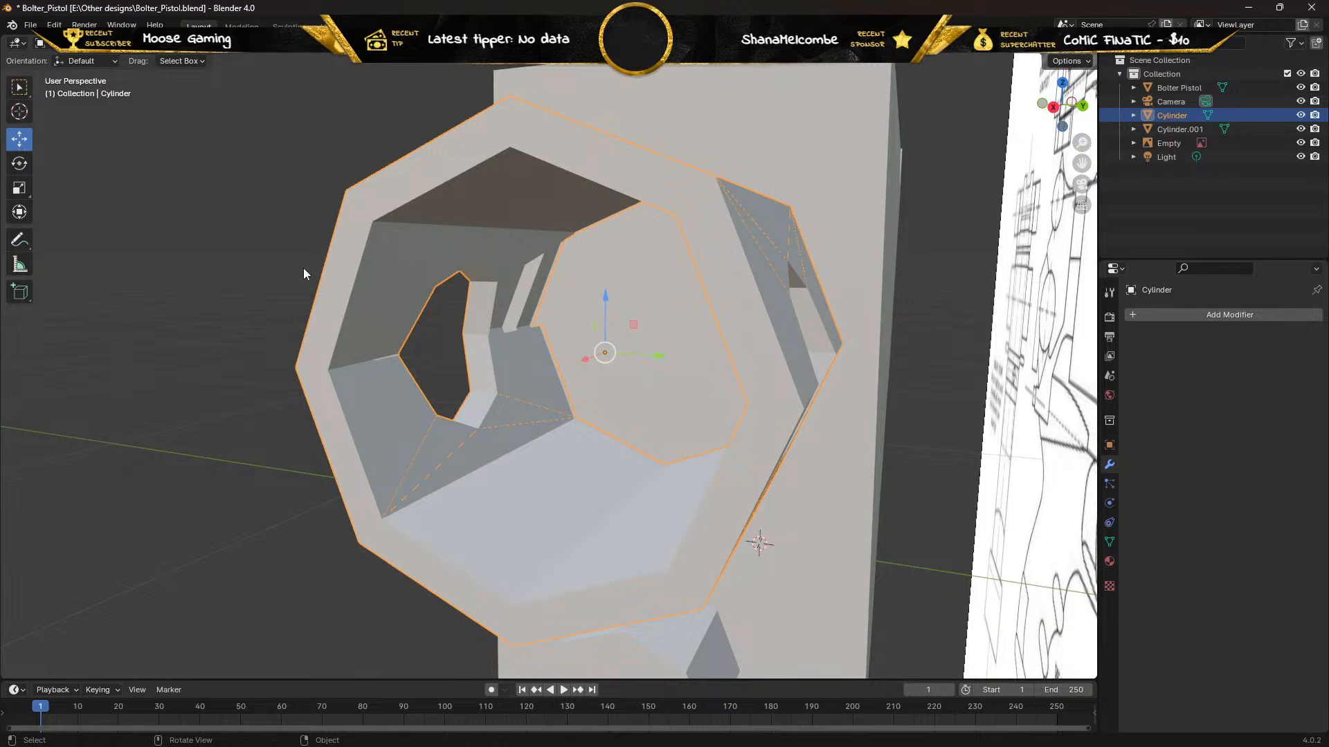
pyautogui.moveTo(297, 271); pyautogui.dragTo(613, 283, button='middle')
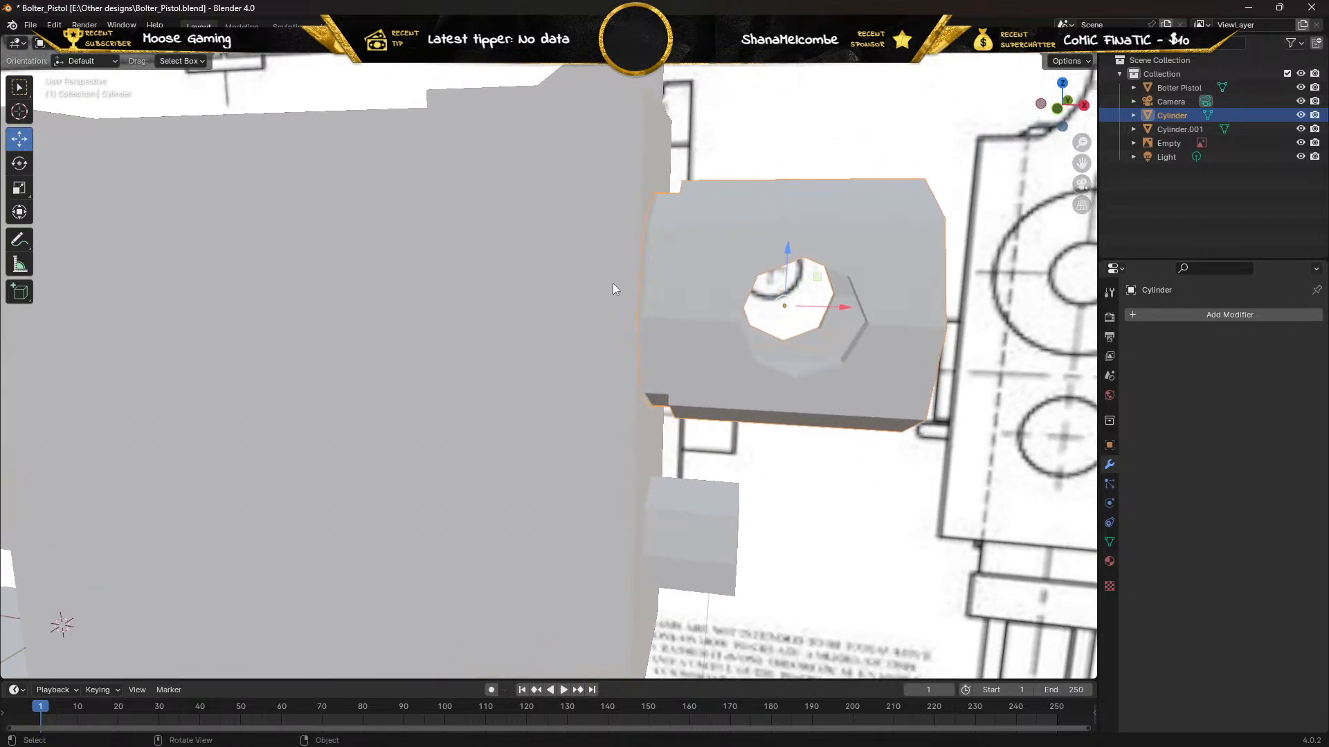
pyautogui.moveTo(846, 308); pyautogui.dragTo(966, 311)
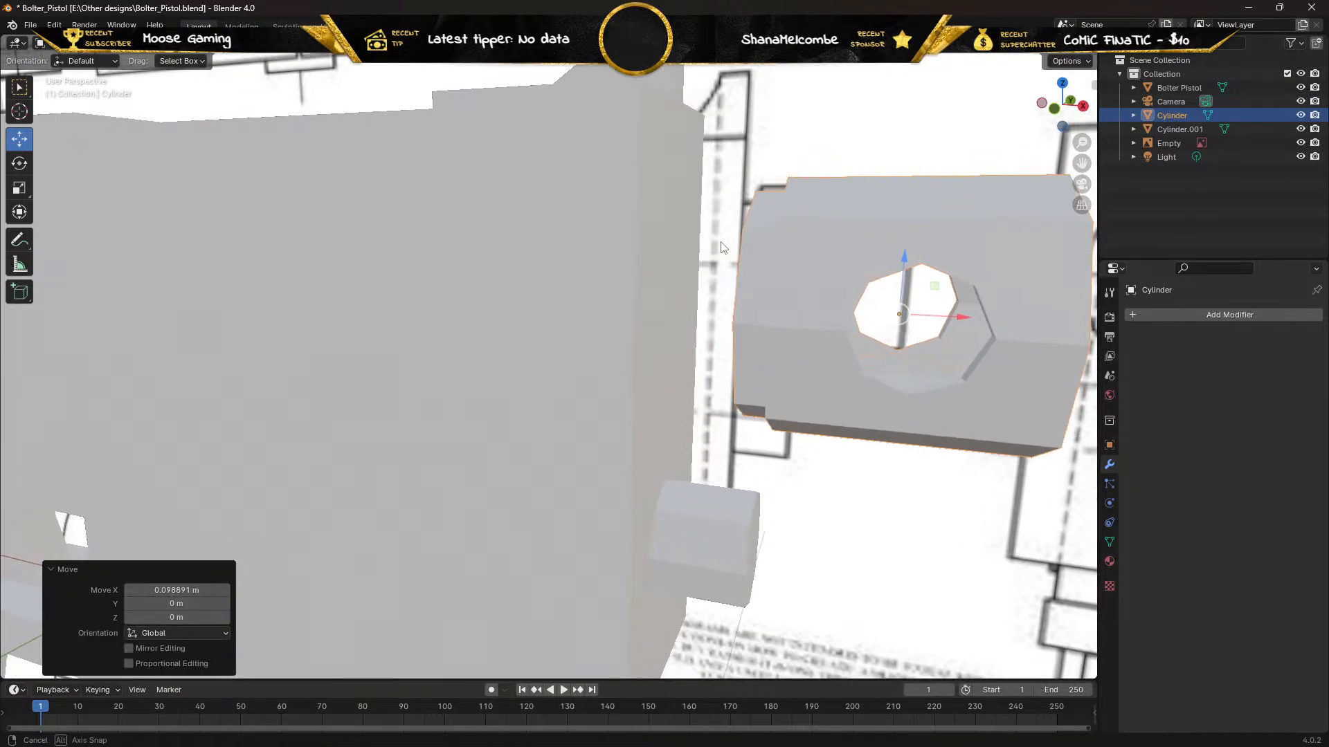
pyautogui.moveTo(721, 247); pyautogui.dragTo(448, 265, button='middle')
pyautogui.moveTo(366, 284); pyautogui.dragTo(475, 281, button='middle')
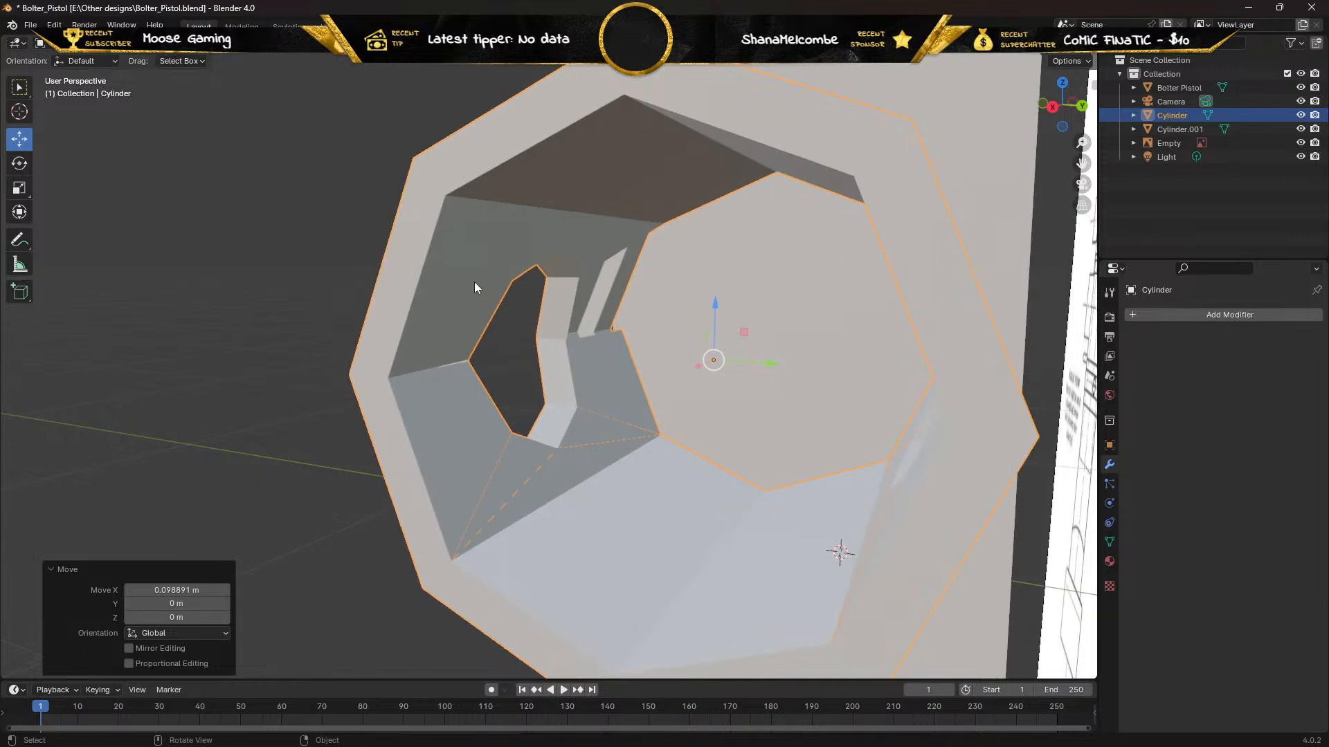
# Back in Edit Mode, fill the upper rear quad of the muzzle's inner wall, behind the side hole, with a new face
pyautogui.scroll(3, 474, 281)
pyautogui.scroll(3, 475, 281)
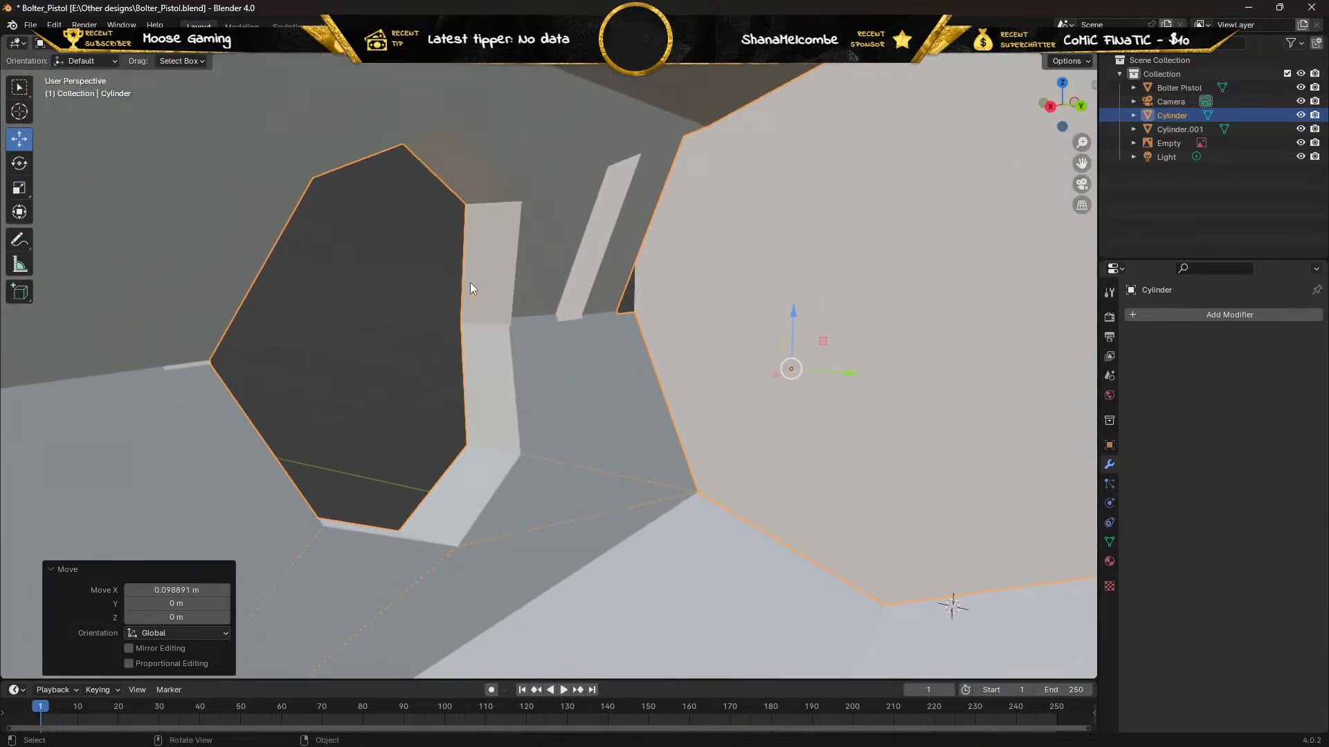
pyautogui.scroll(2, 468, 284)
pyautogui.press('Tab')
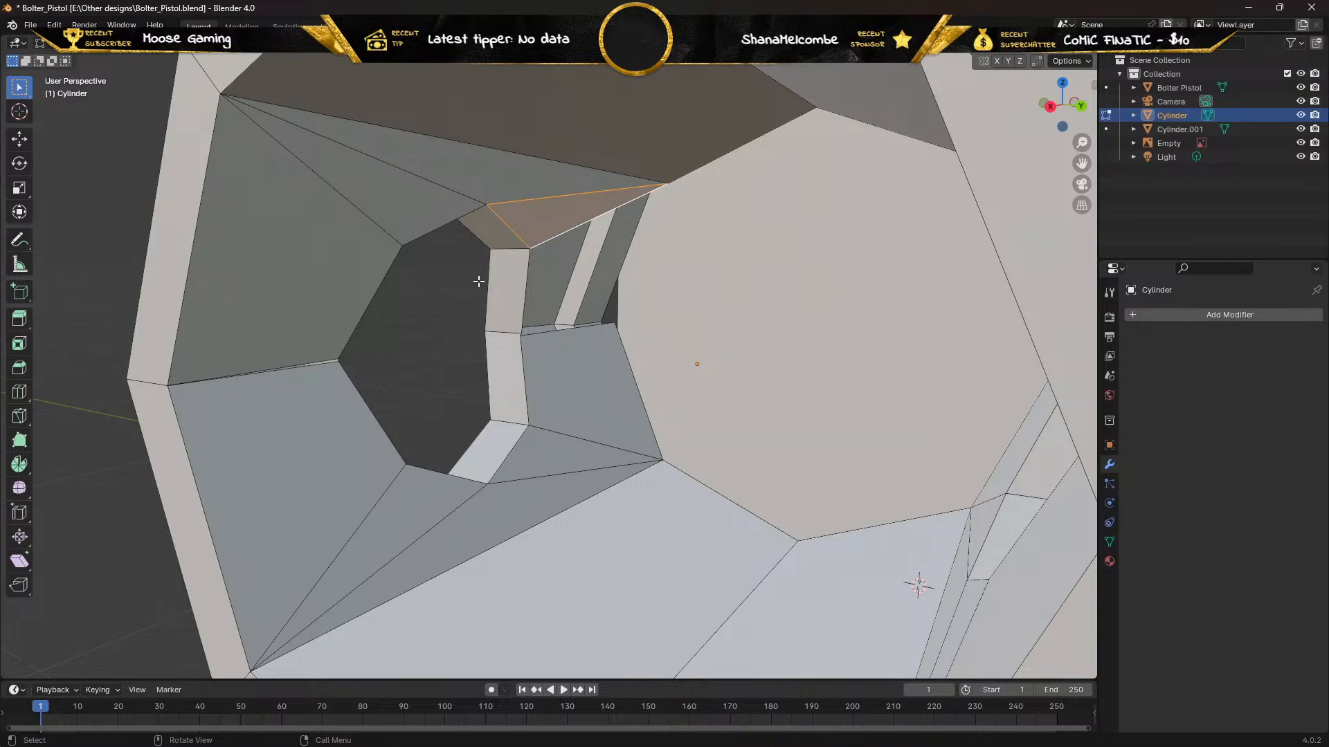
pyautogui.keyDown('shift'); pyautogui.click(564, 330); pyautogui.keyUp('shift')
pyautogui.press('f')
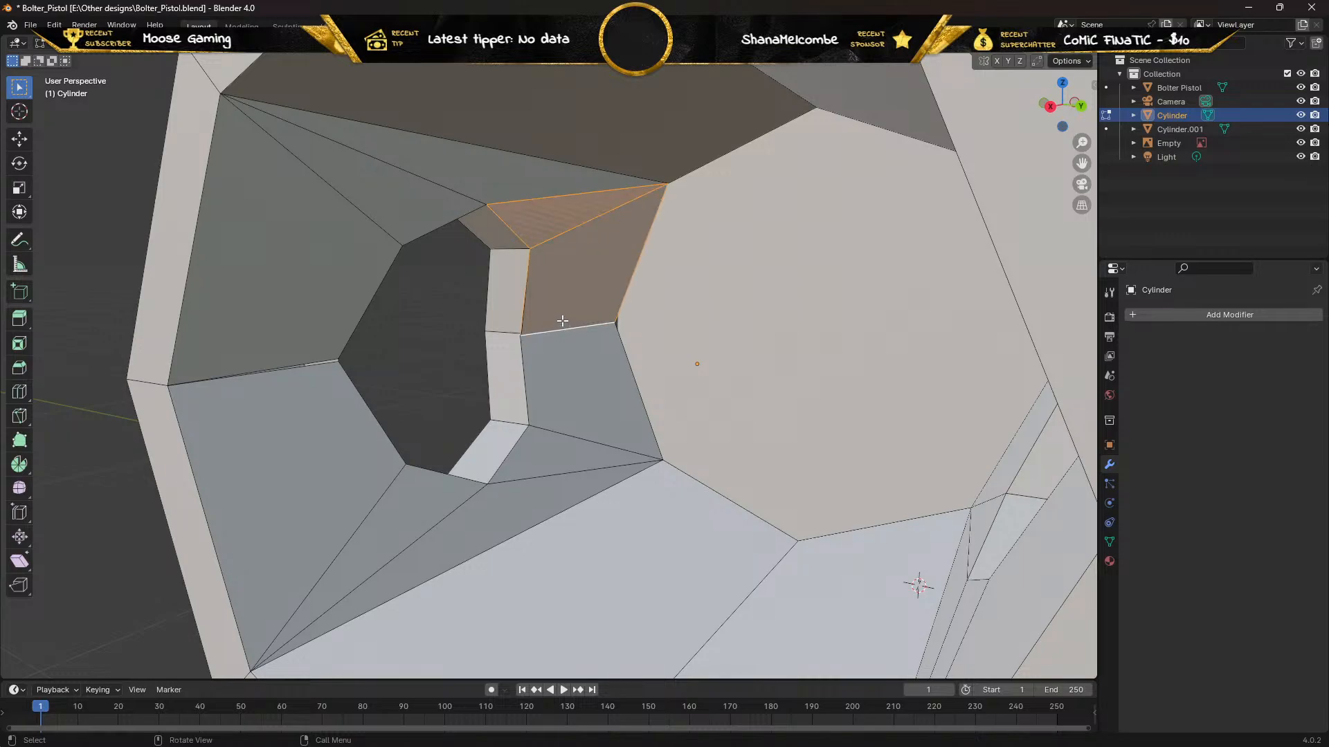
# Merge the two nearly coincident vertices at the side hole's inner rear corner, using At Last
pyautogui.moveTo(584, 305)
pyautogui.mouseDown(button='middle')
pyautogui.moveTo(573, 300)
pyautogui.moveTo(582, 306)
pyautogui.mouseUp(button='middle')
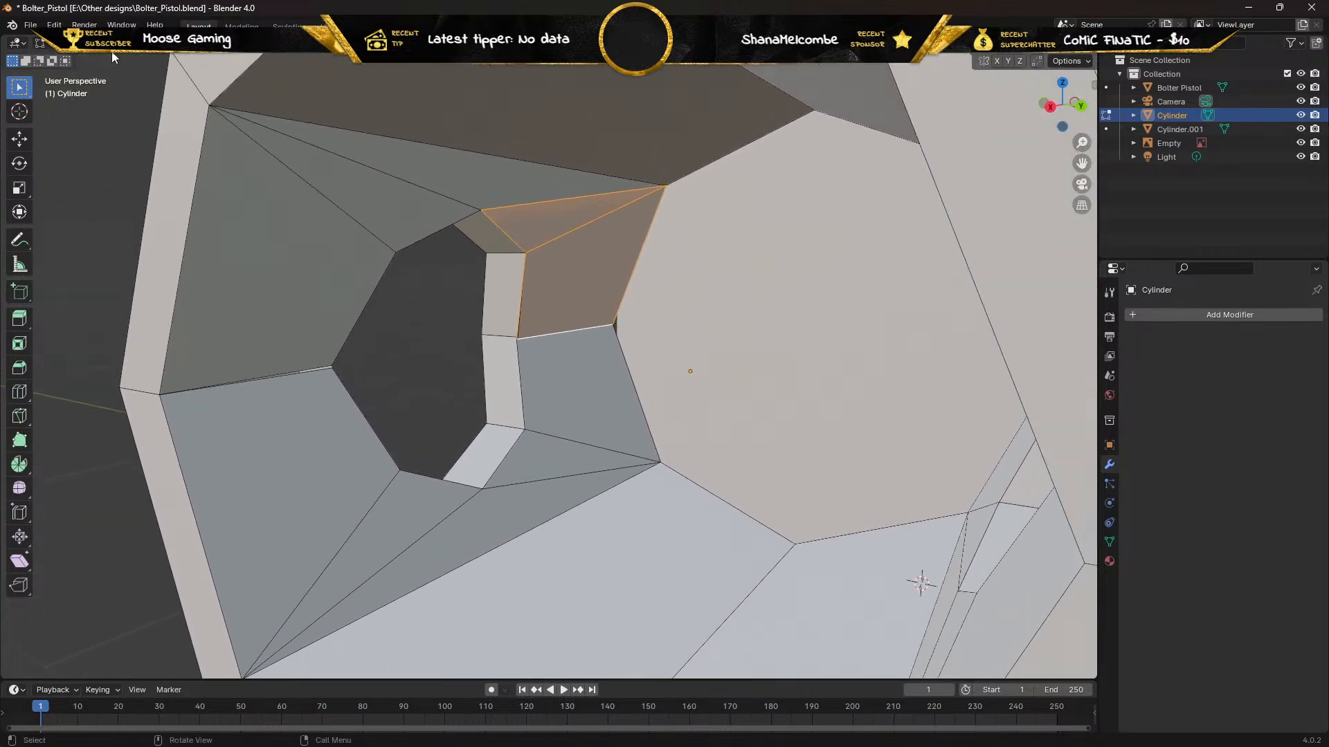
pyautogui.moveTo(454, 341)
pyautogui.mouseDown(button='middle')
pyautogui.moveTo(457, 325)
pyautogui.moveTo(460, 358)
pyautogui.mouseUp(button='middle')
pyautogui.scroll(4, 460, 359)
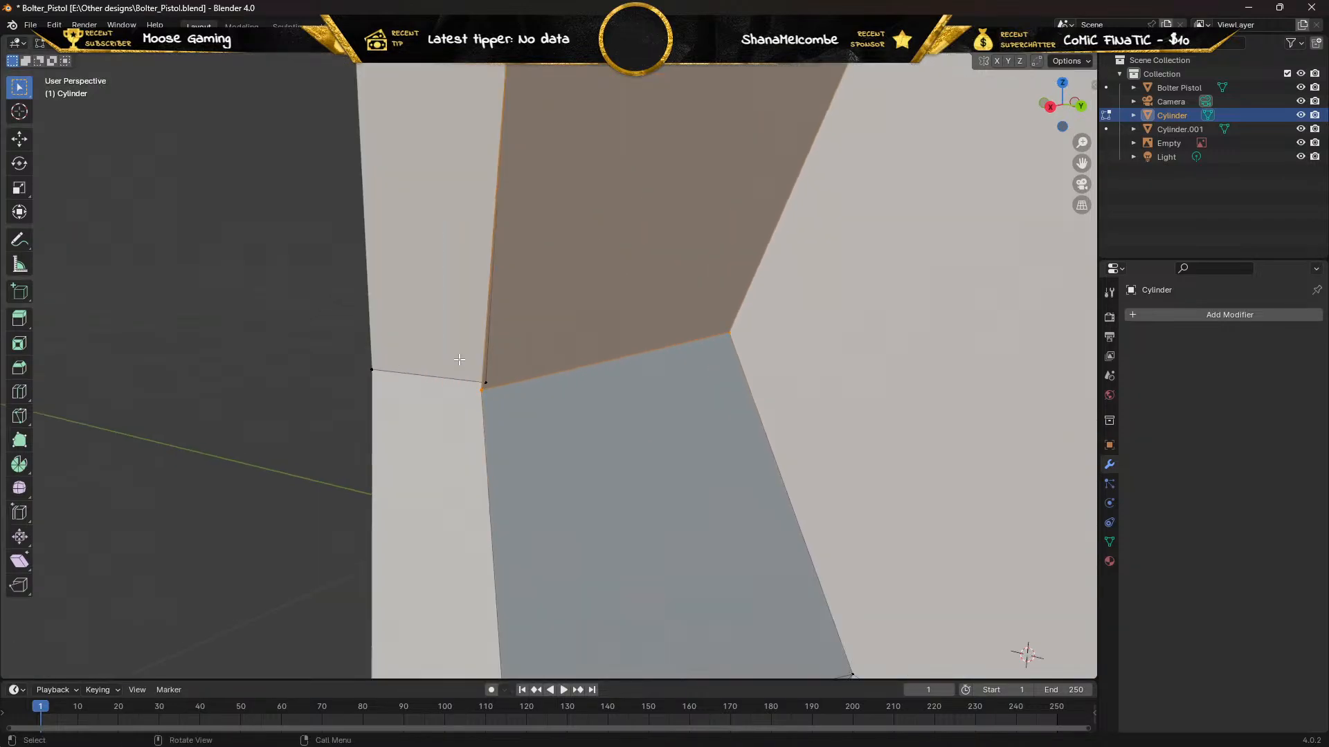
pyautogui.click(482, 389)
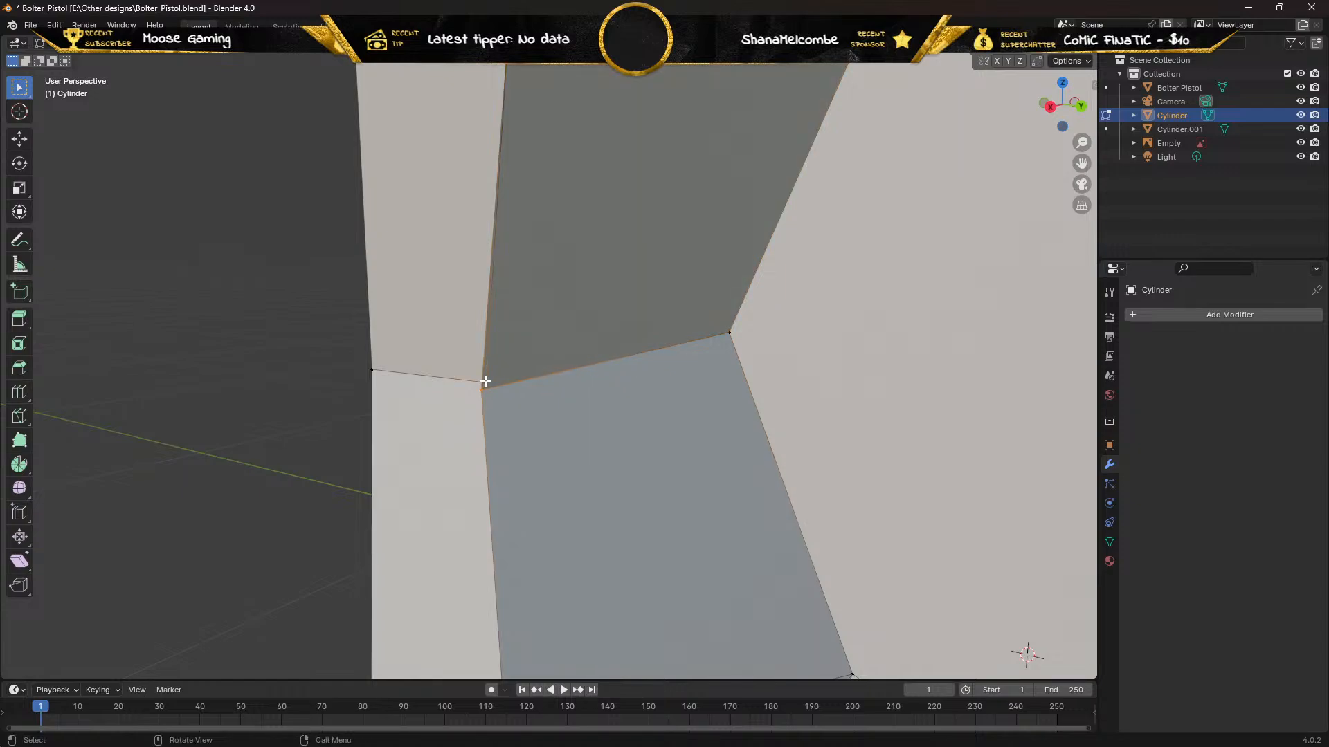
pyautogui.rightClick(485, 381)
pyautogui.click(504, 382)
pyautogui.click(485, 381)
pyautogui.keyDown('shift'); pyautogui.click(478, 392); pyautogui.keyUp('shift')
pyautogui.press('m')
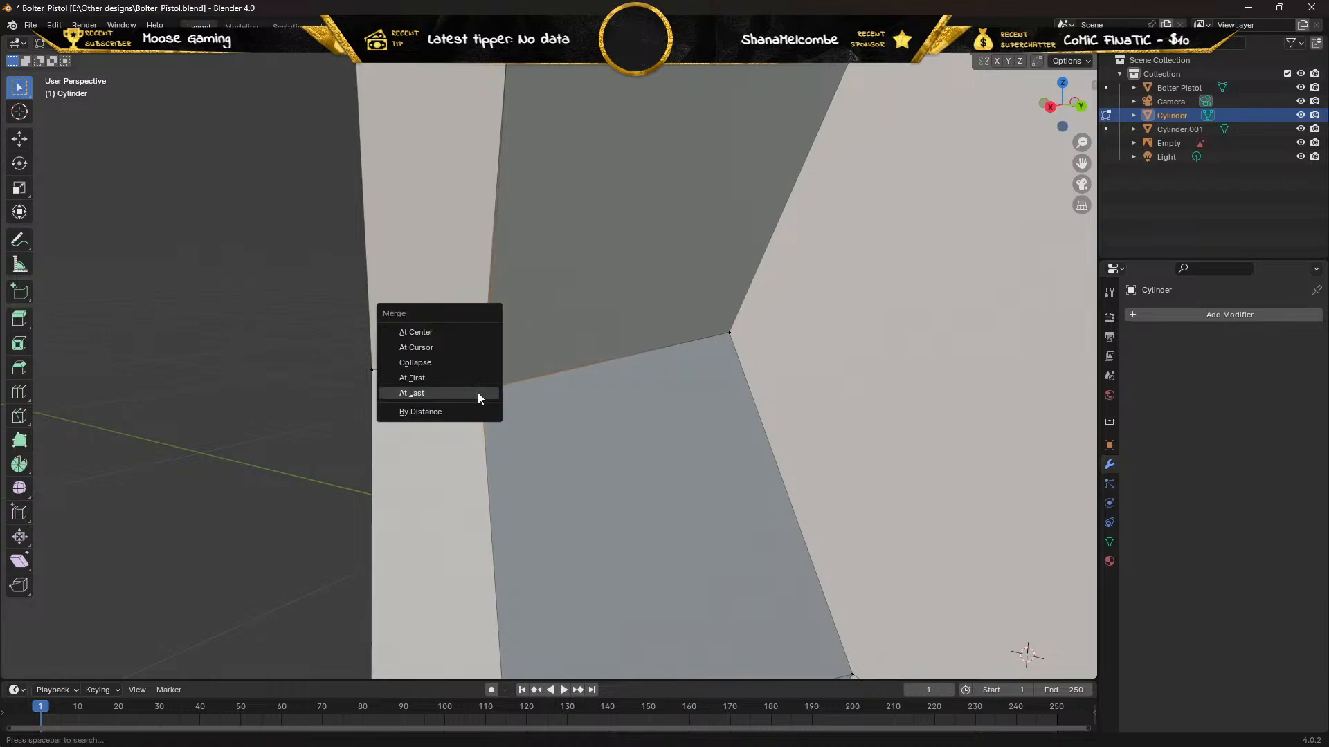
pyautogui.click(477, 392)
# Merge the two nearly coincident vertices at the side hole's inner front corner, using At Last
pyautogui.moveTo(374, 388); pyautogui.dragTo(411, 389, button='middle')
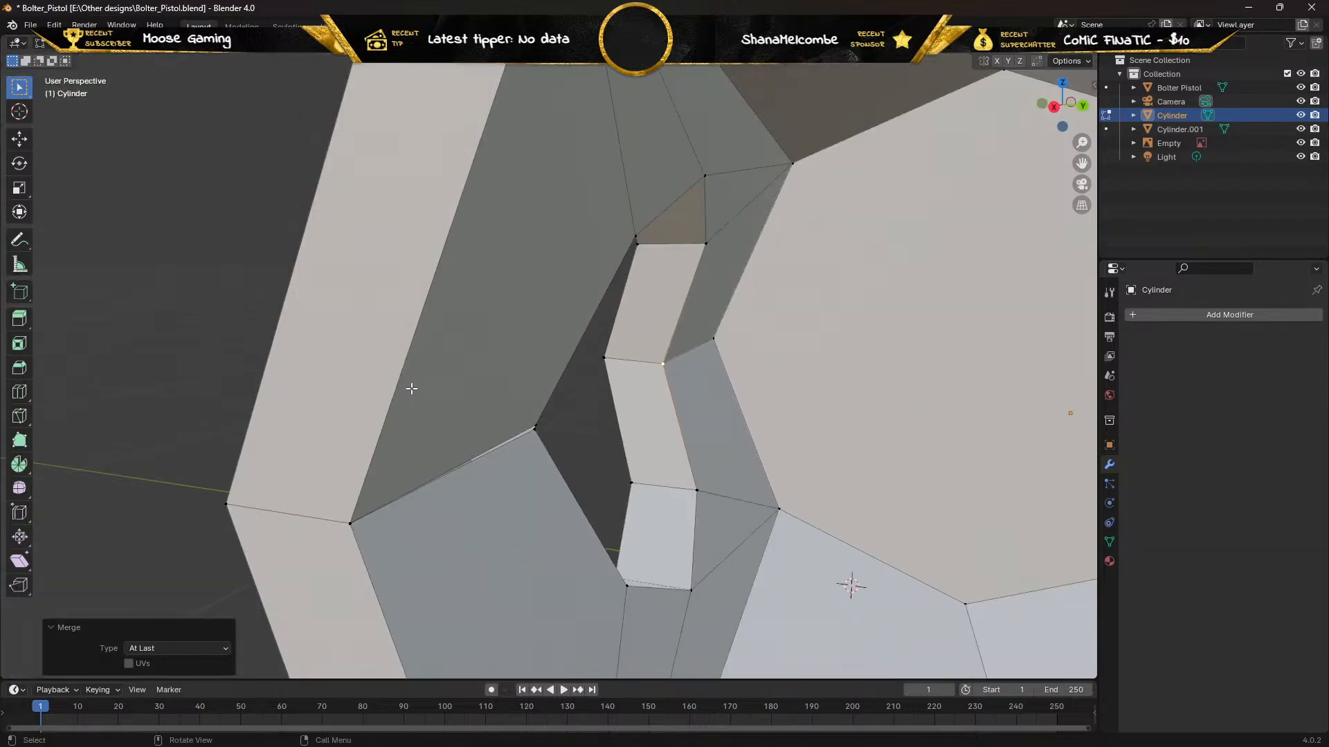
pyautogui.scroll(2, 442, 424)
pyautogui.scroll(3, 466, 442)
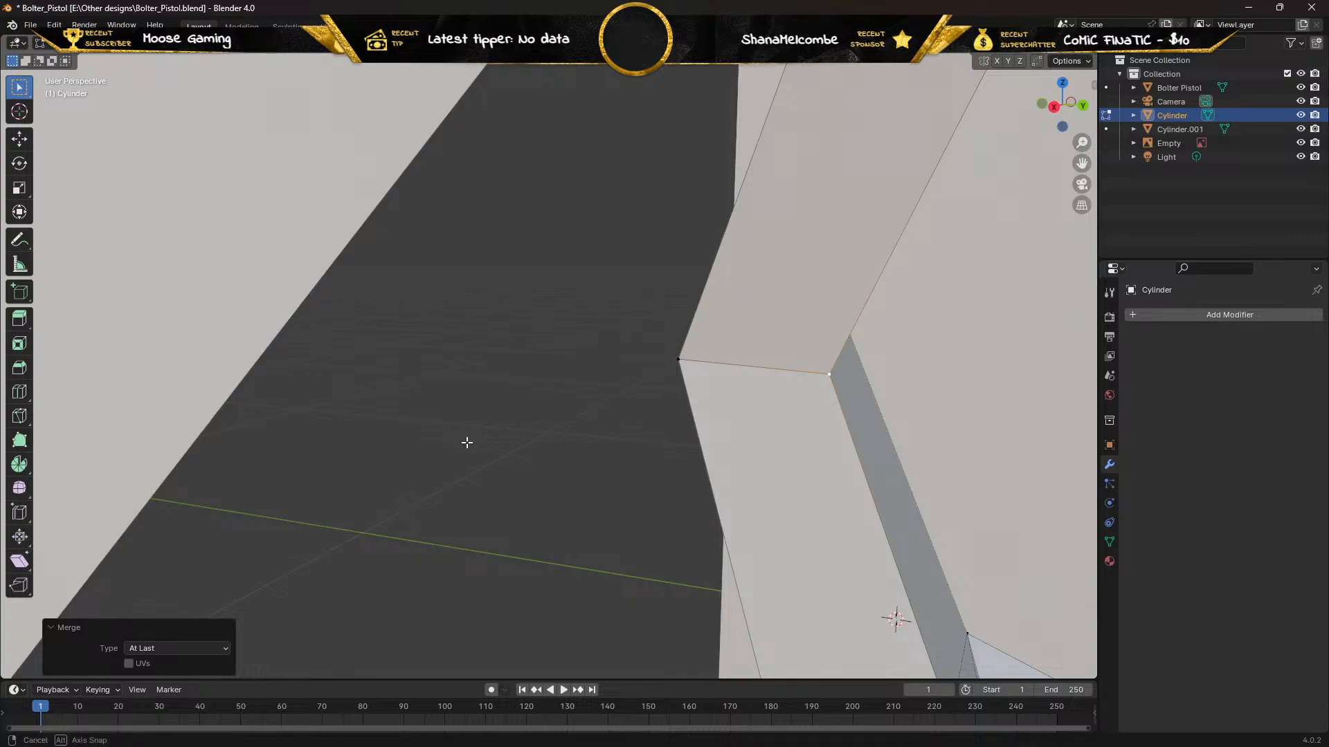
pyautogui.scroll(-3, 466, 442)
pyautogui.scroll(4, 466, 440)
pyautogui.scroll(-3, 462, 438)
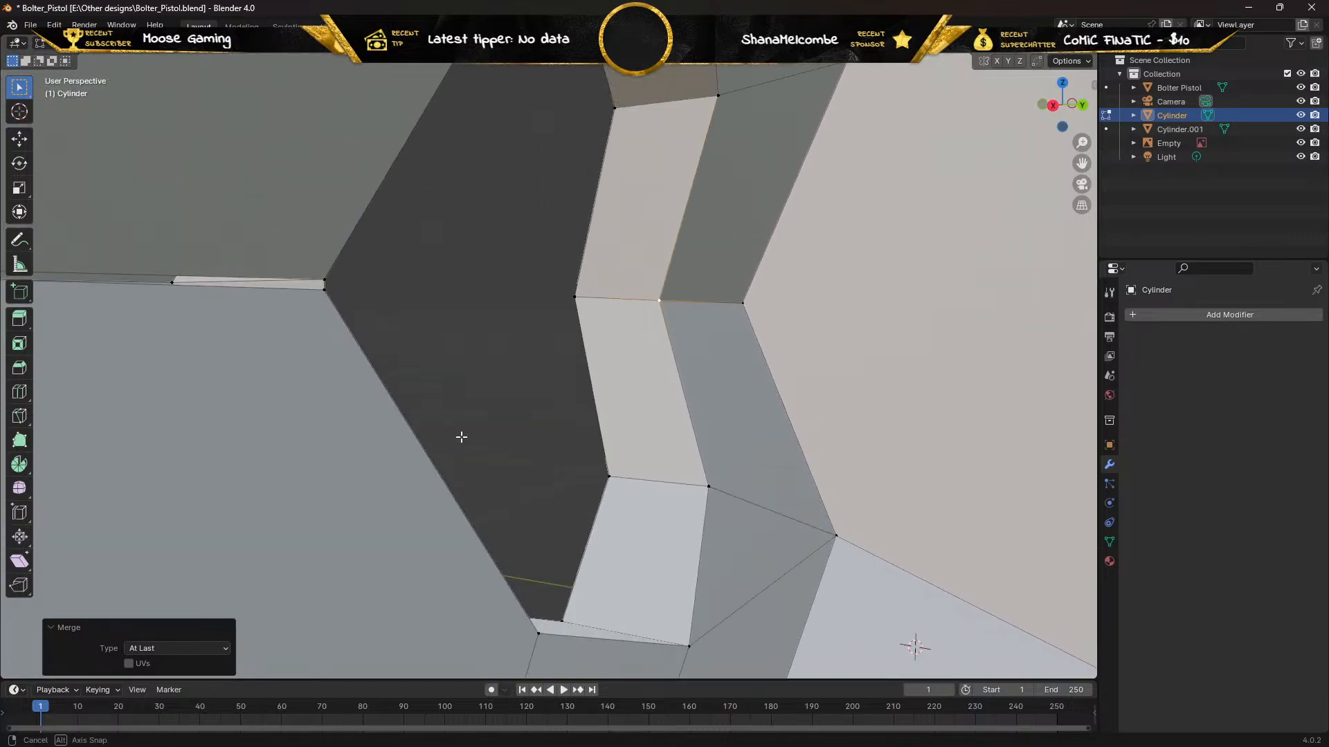
pyautogui.scroll(1, 463, 439)
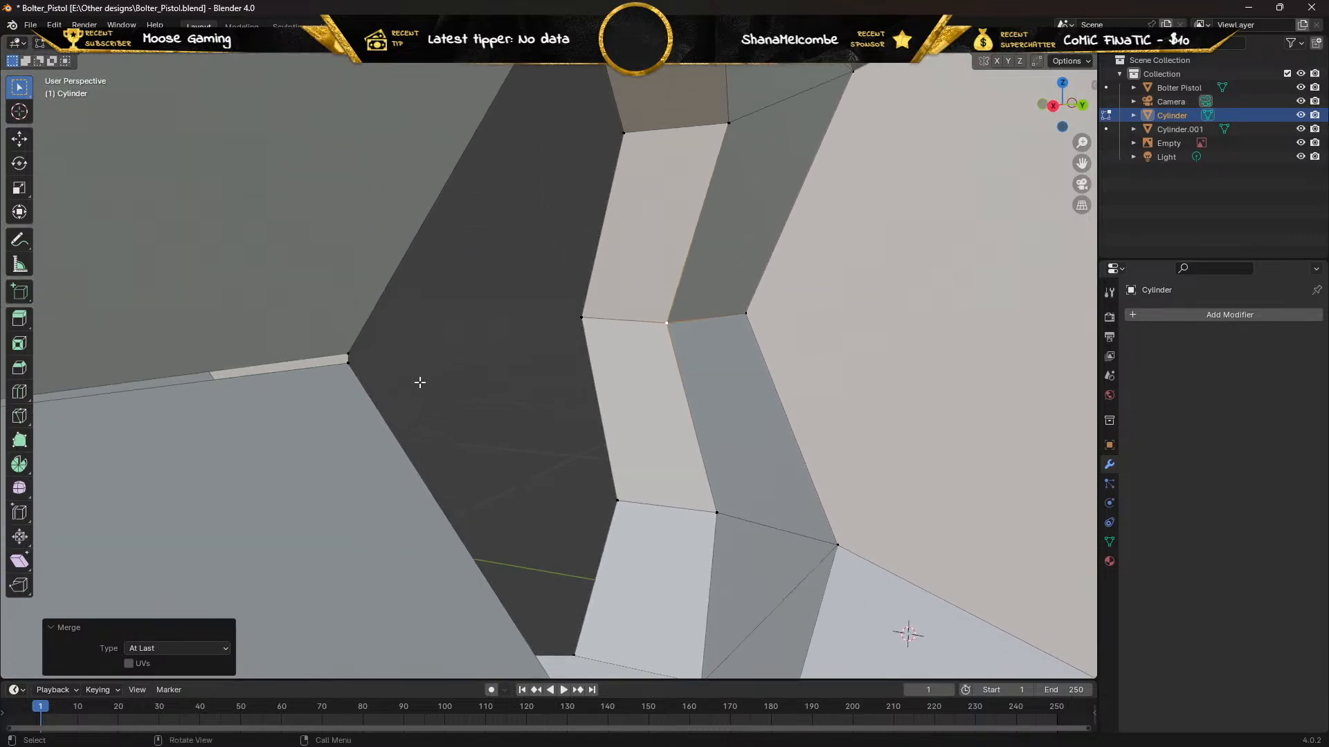
pyautogui.click(347, 355)
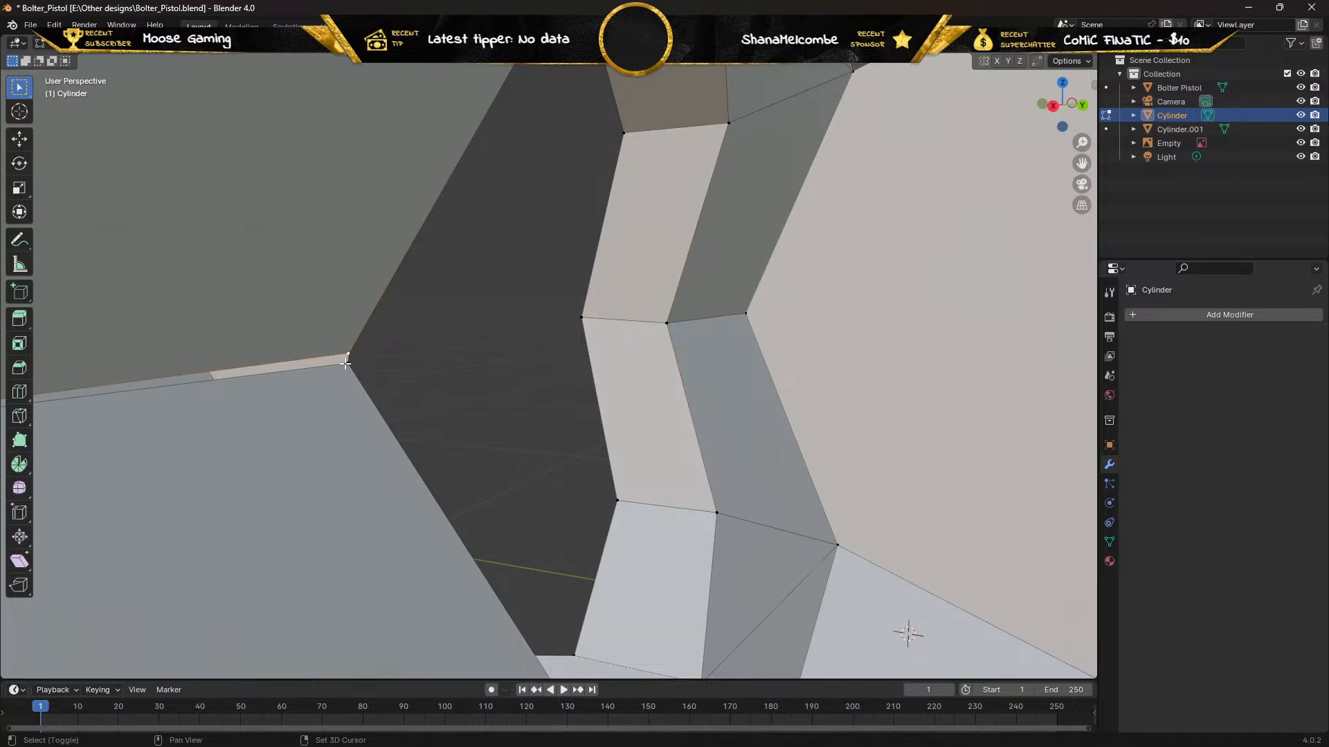
pyautogui.keyDown('shift'); pyautogui.click(347, 365); pyautogui.keyUp('shift')
pyautogui.press('m')
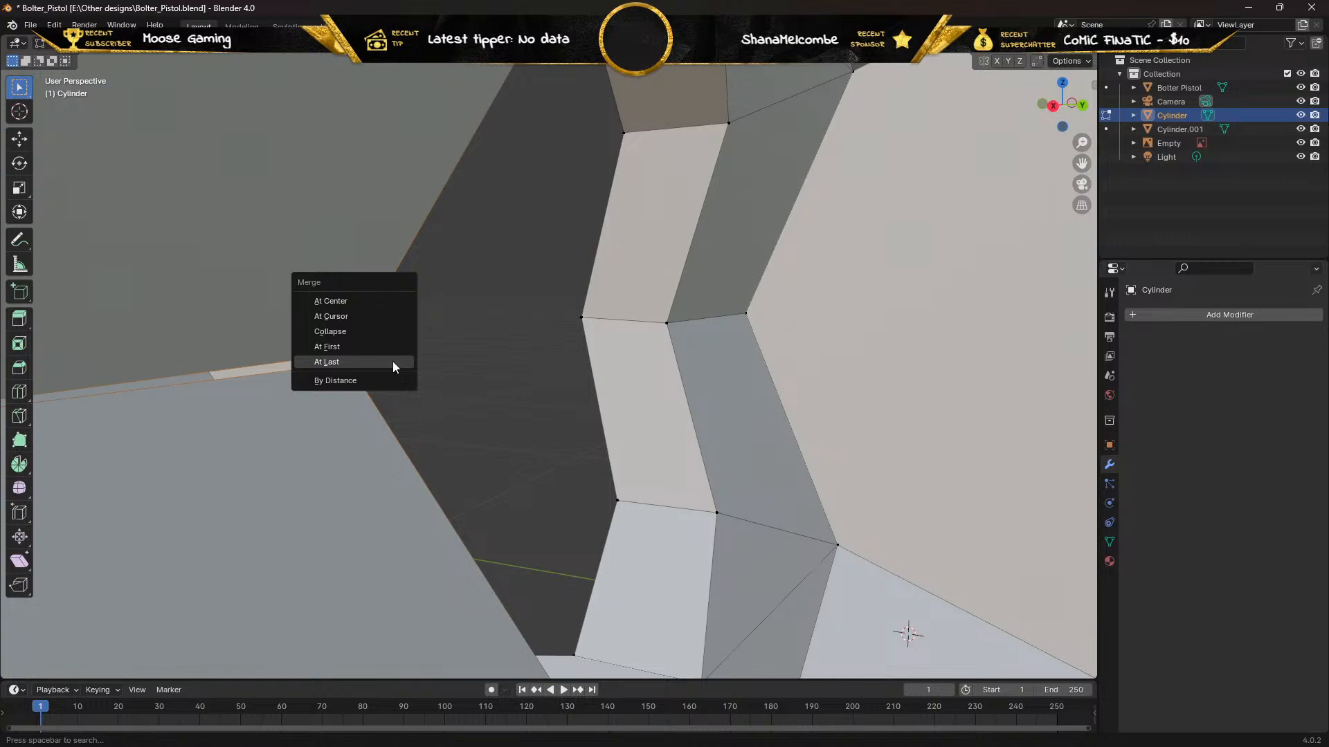
pyautogui.click(392, 362)
# Inside the muzzle, delete the inner wall faces around the lower half of the side hole
pyautogui.scroll(-3, 421, 350)
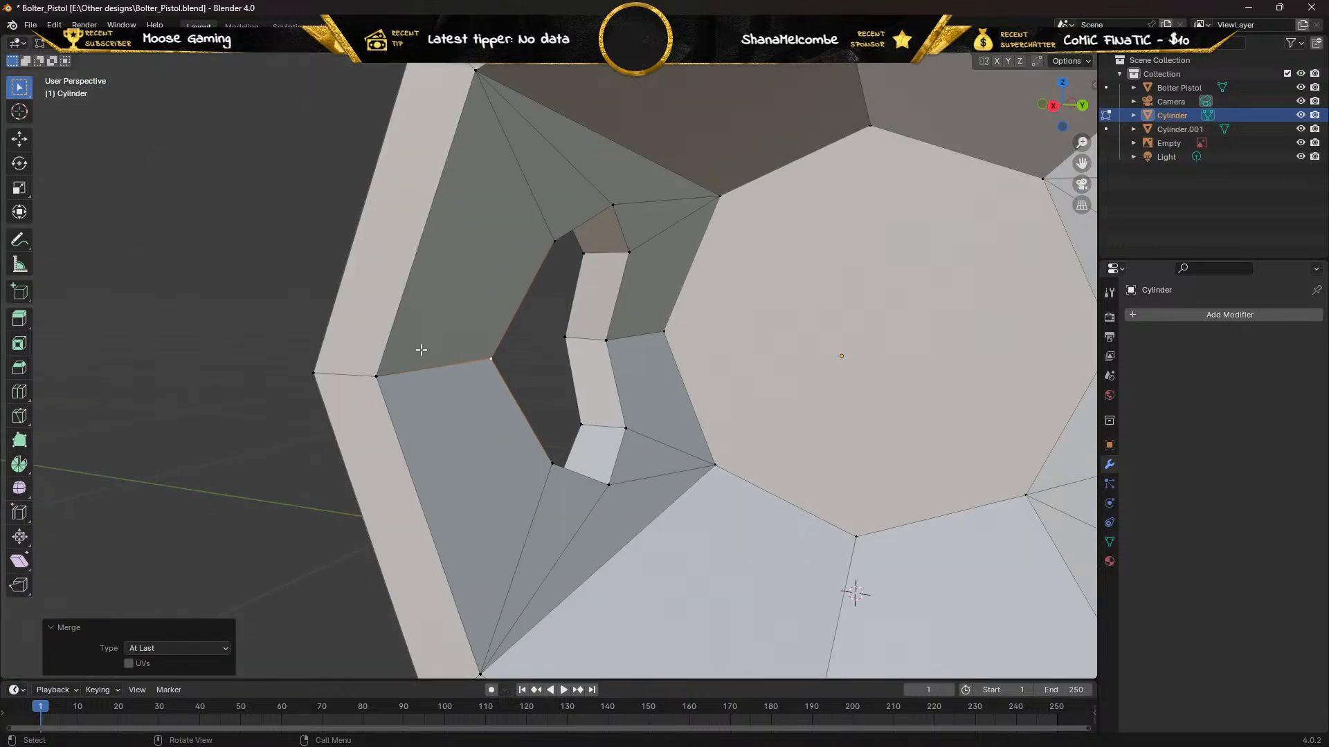
pyautogui.scroll(-3, 421, 351)
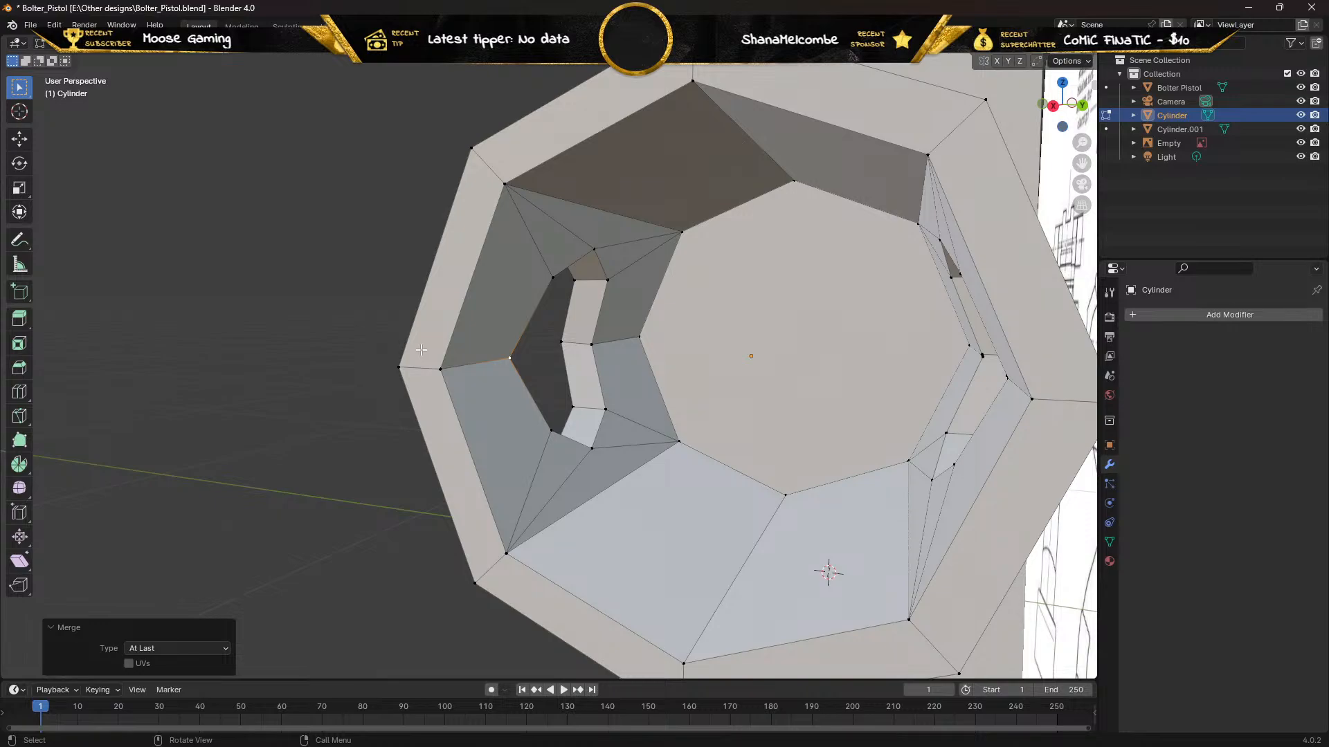
pyautogui.moveTo(683, 365); pyautogui.dragTo(816, 358, button='middle')
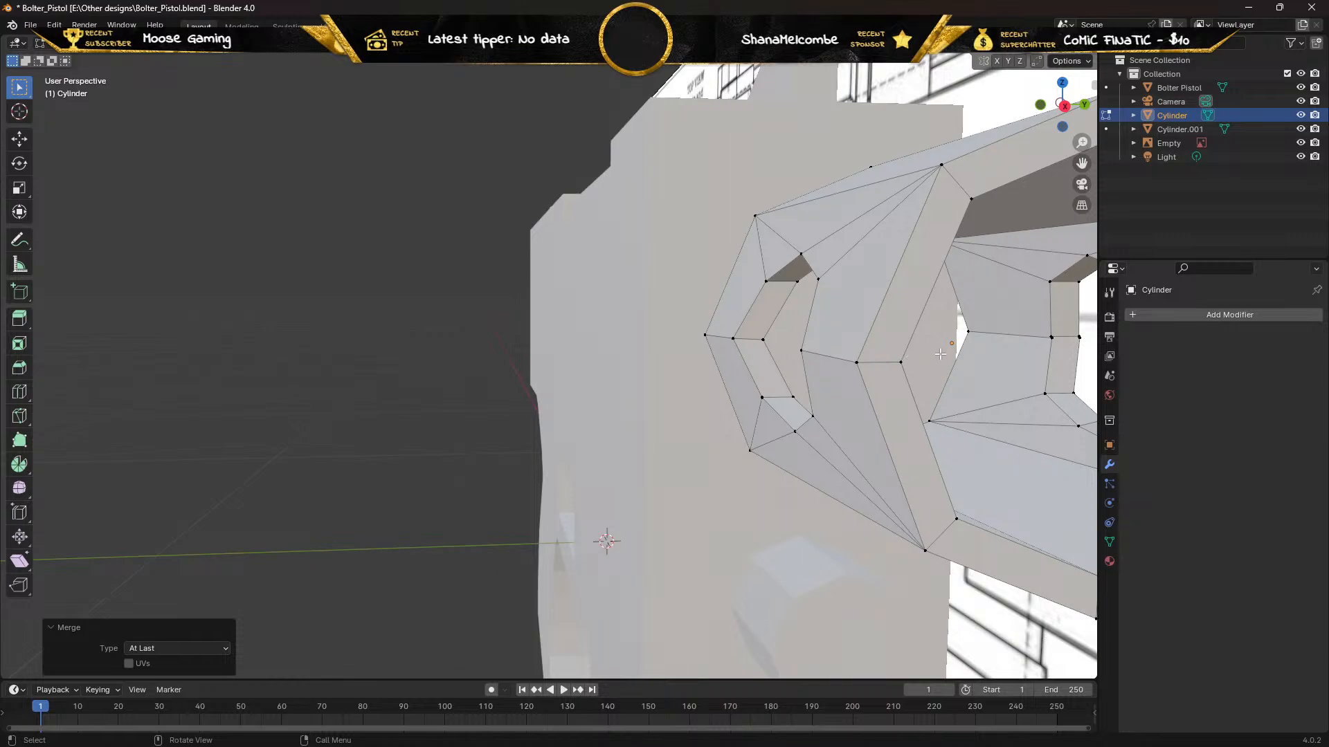
pyautogui.moveTo(940, 354); pyautogui.dragTo(766, 344, button='middle')
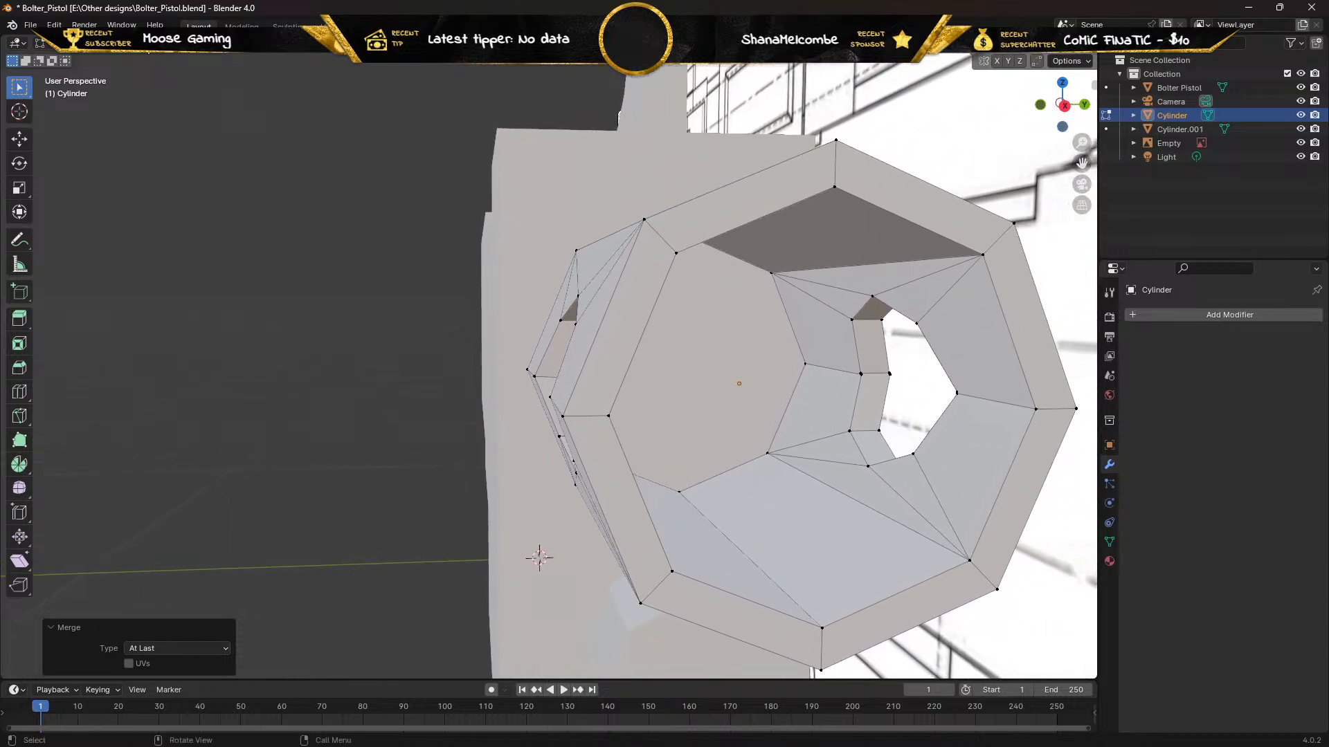
pyautogui.press('2')
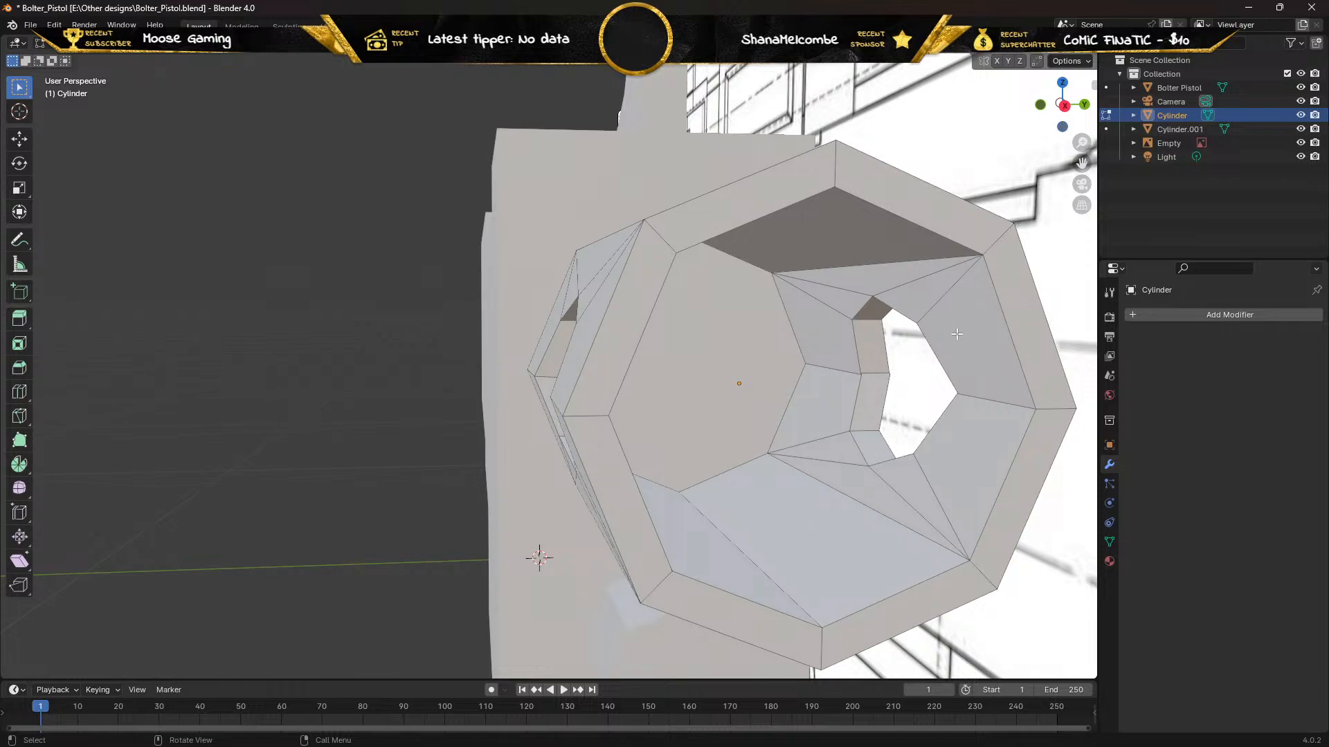
pyautogui.moveTo(868, 336); pyautogui.dragTo(621, 343, button='middle')
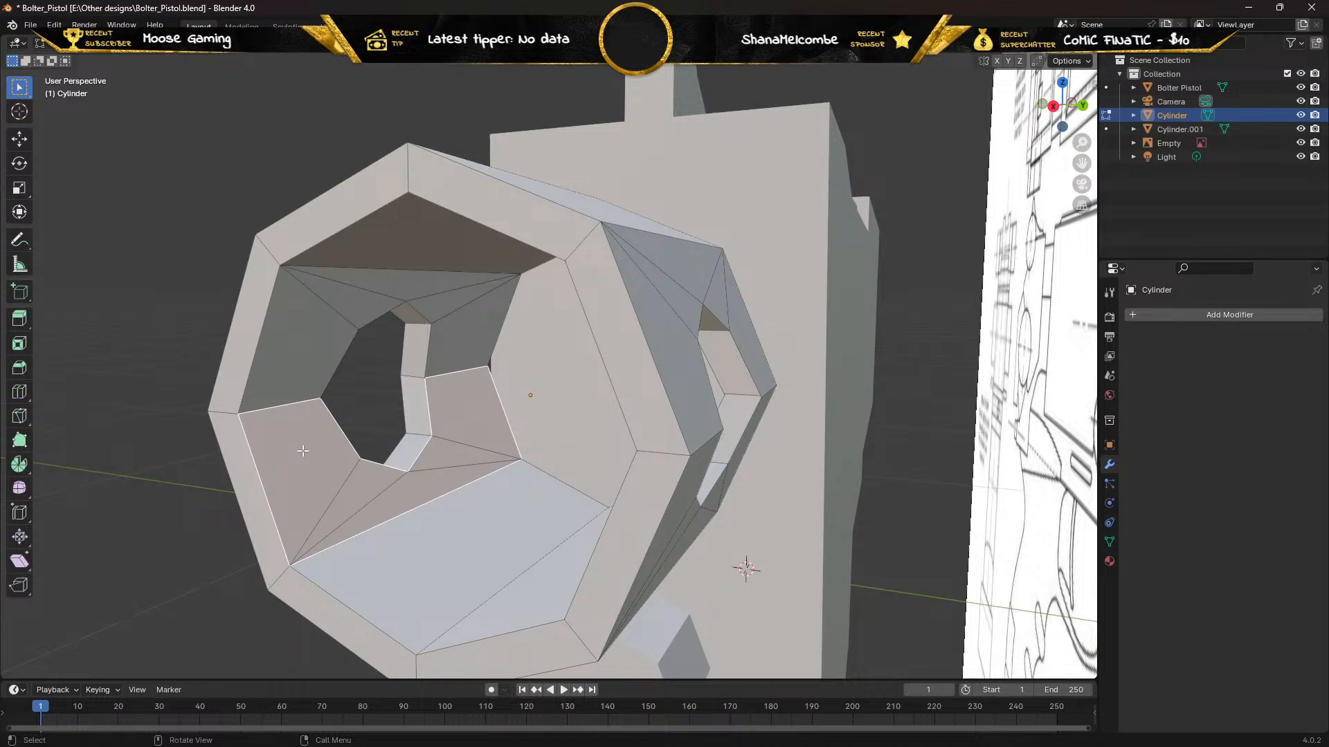
pyautogui.press('x')
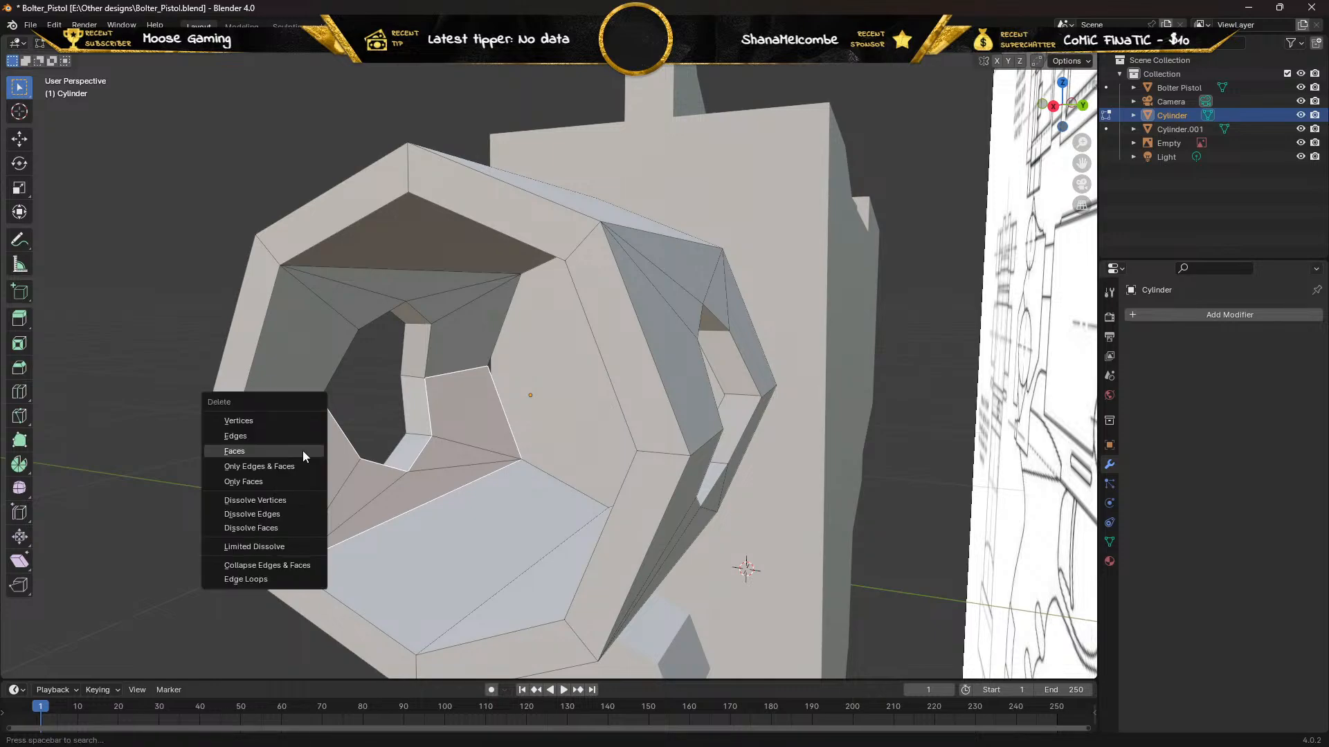
pyautogui.click(301, 451)
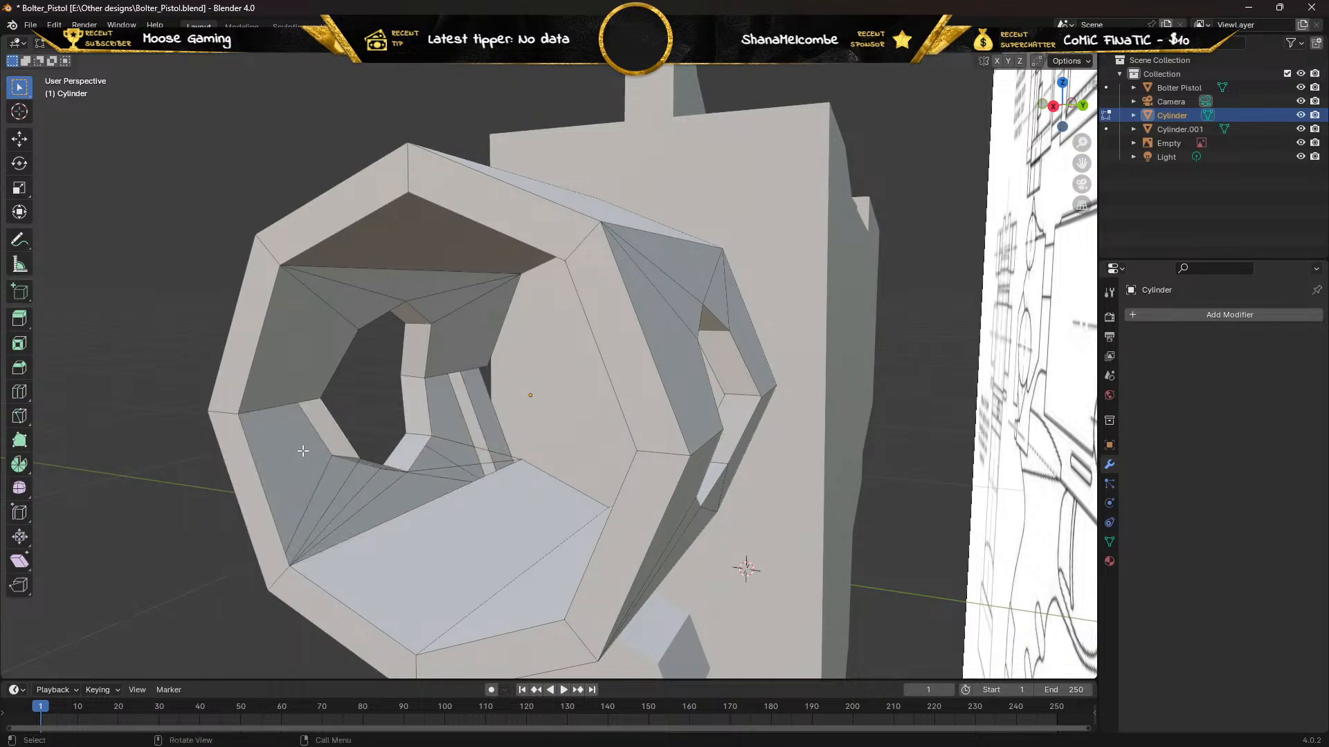
# Fill the lower front quad of the muzzle's inner wall beside the side hole with a new face
pyautogui.scroll(3, 303, 451)
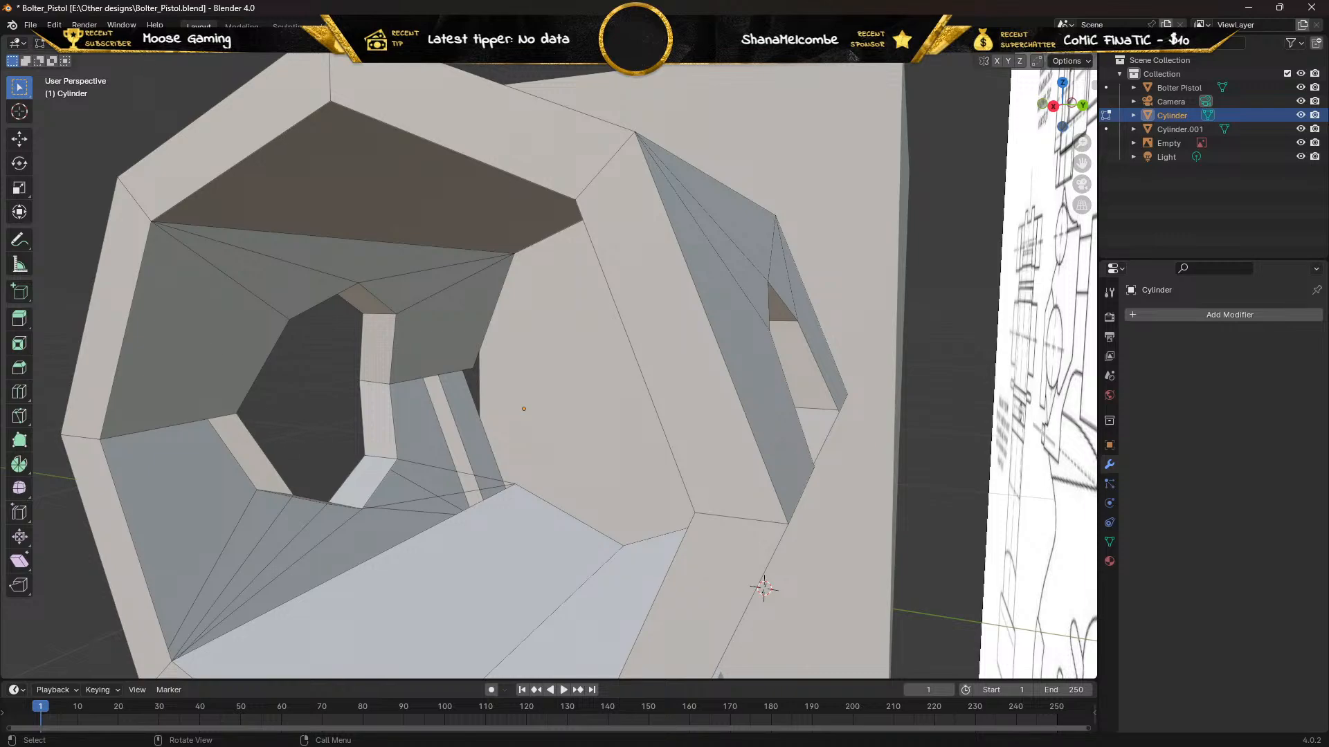
pyautogui.click(158, 430)
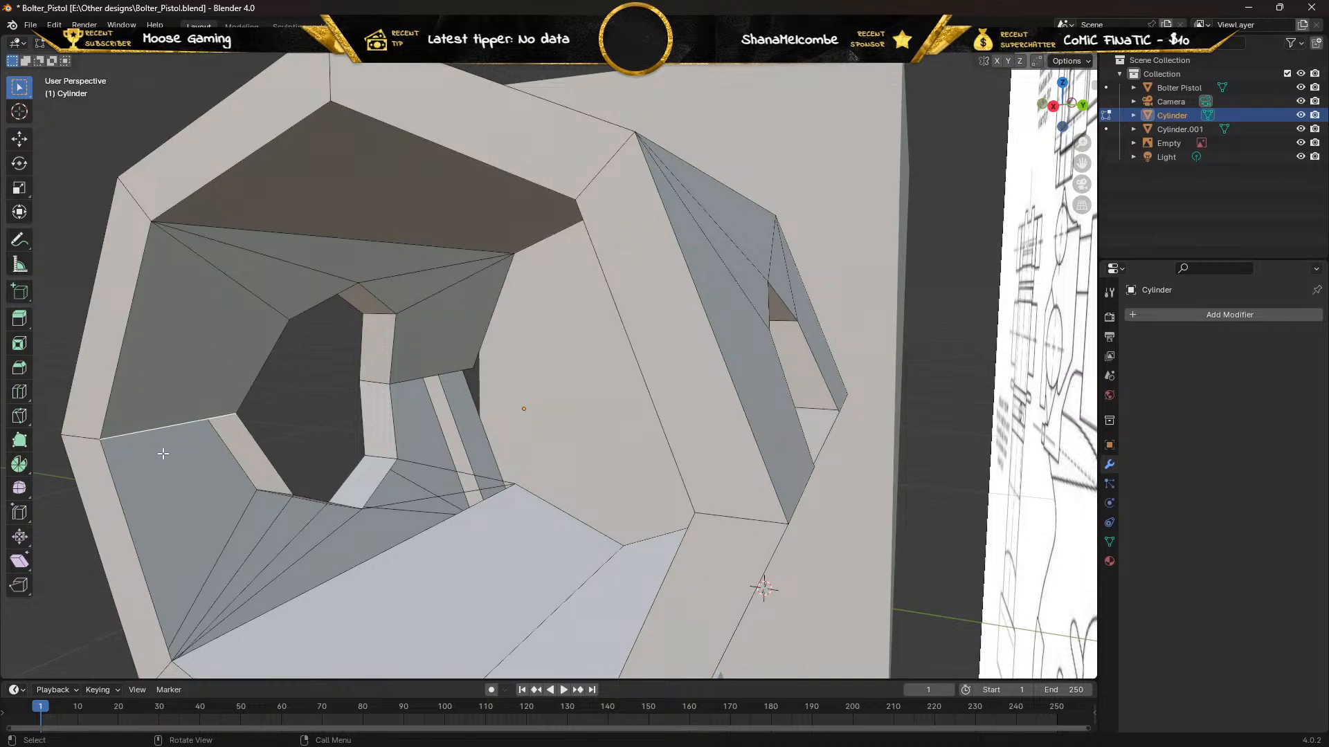
pyautogui.keyDown('shift'); pyautogui.click(257, 540); pyautogui.keyUp('shift')
pyautogui.press('f')
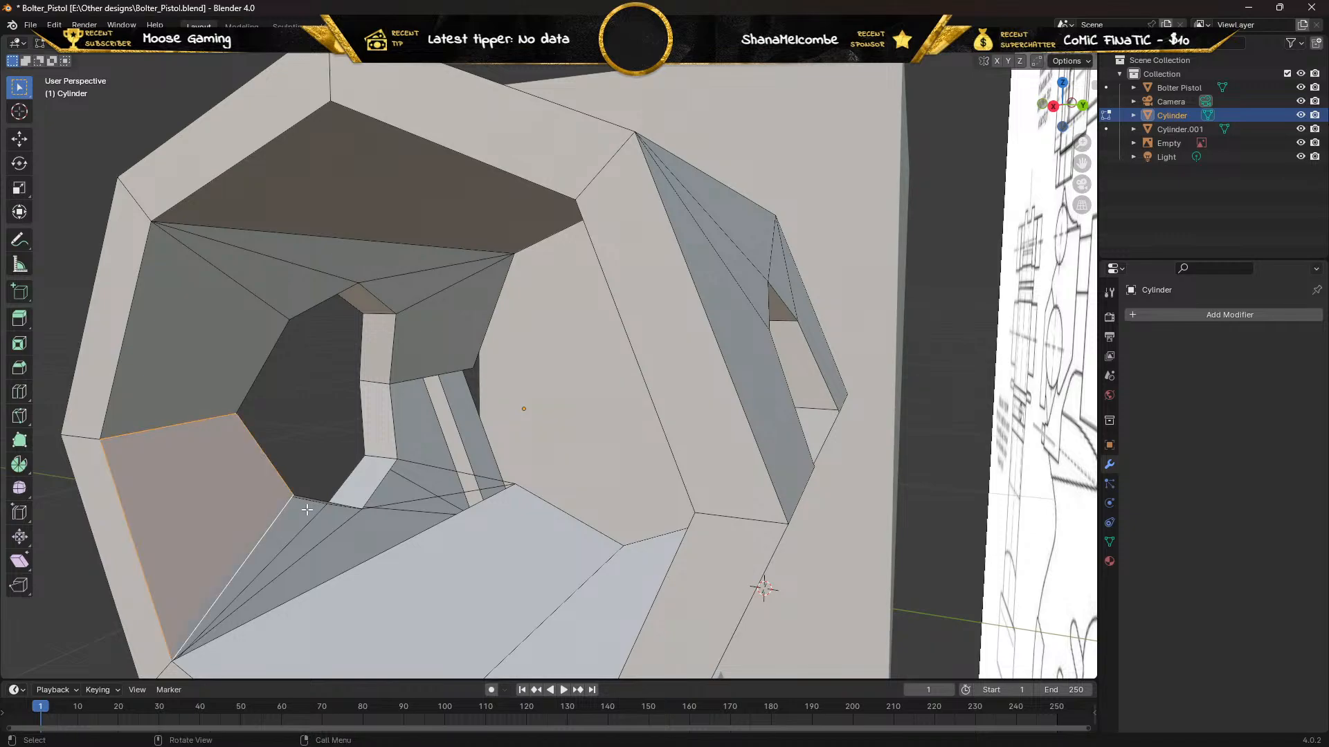
# Fill the two triangular gaps beneath the side hole on the muzzle's inner wall with new faces
pyautogui.click(270, 530)
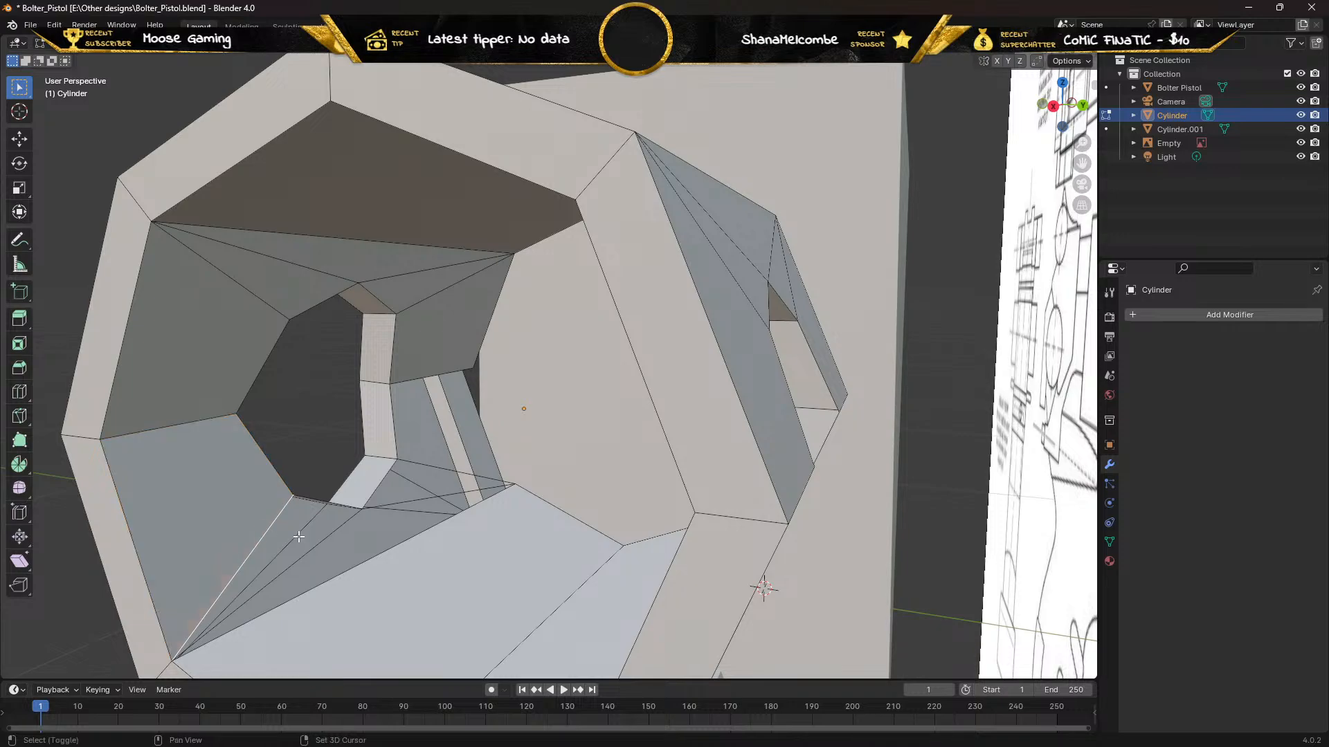
pyautogui.moveTo(298, 537); pyautogui.dragTo(396, 566, button='middle')
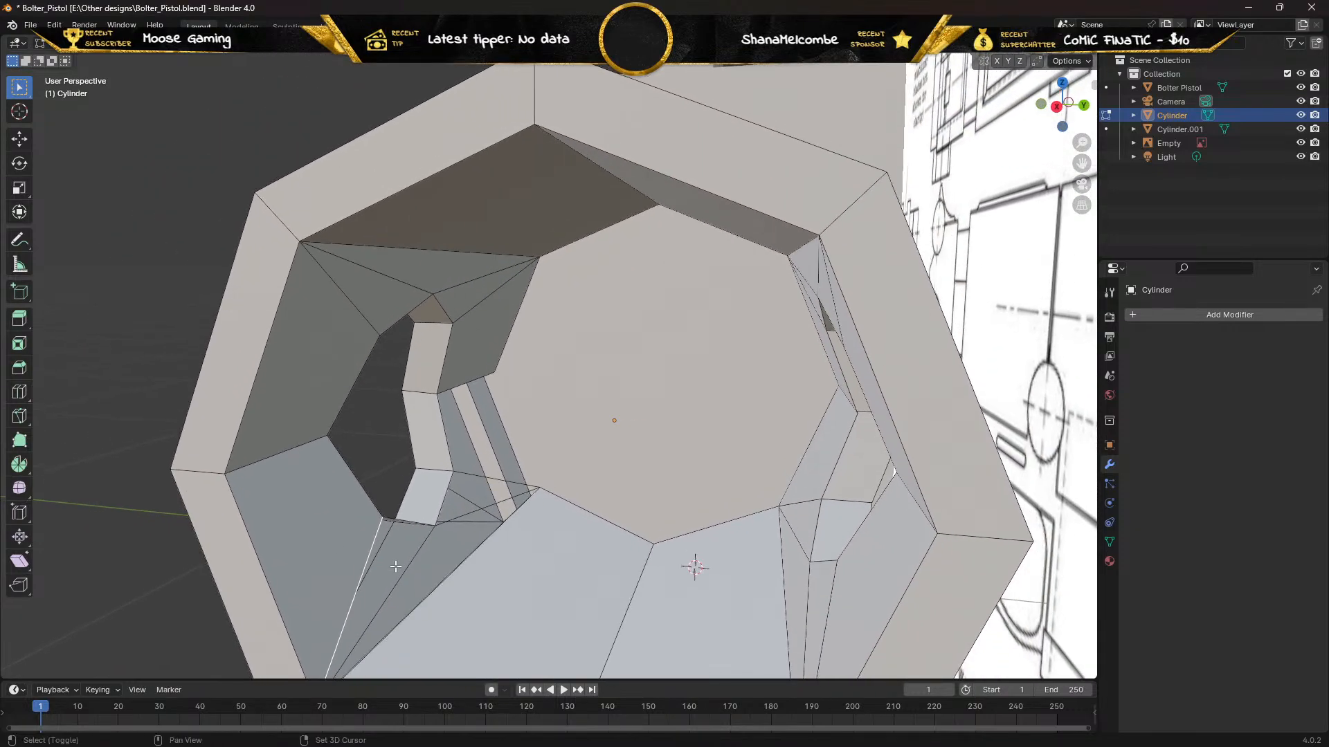
pyautogui.keyDown('shift'); pyautogui.click(411, 561); pyautogui.keyUp('shift')
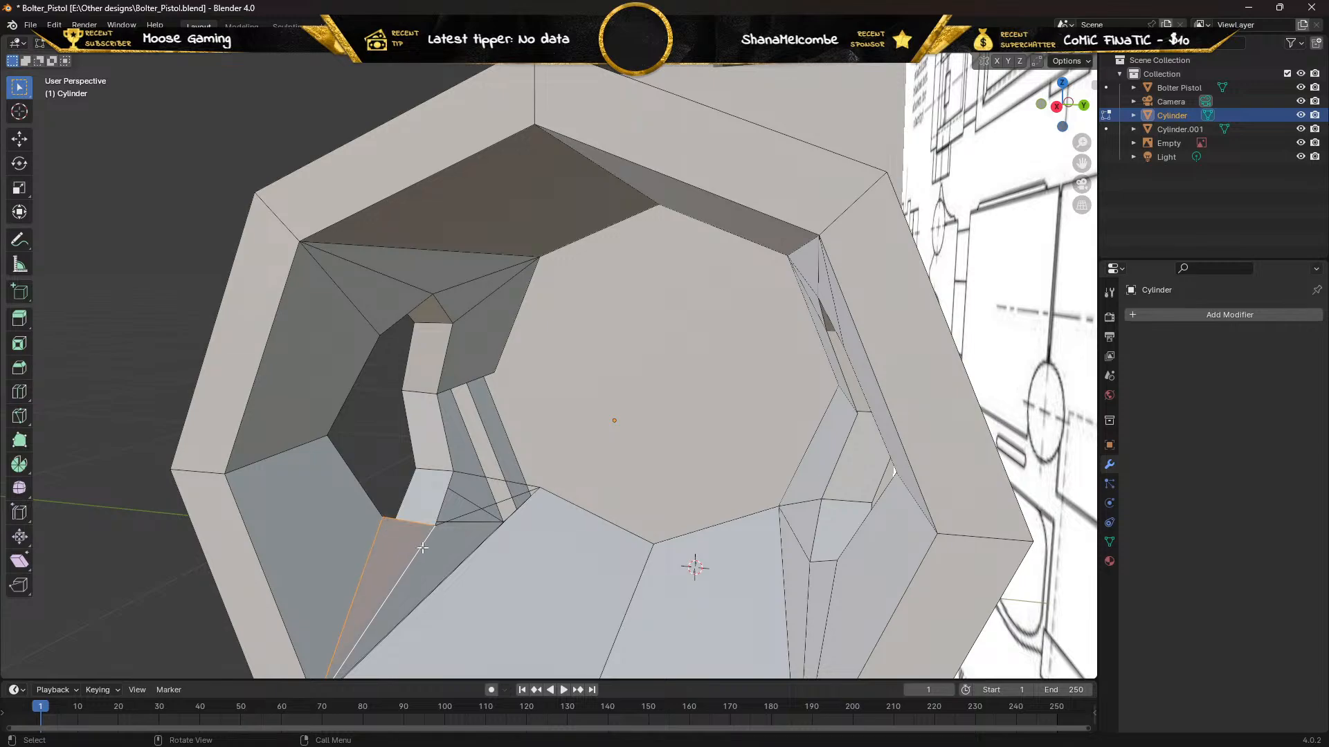
pyautogui.click(423, 547)
pyautogui.scroll(2, 446, 536)
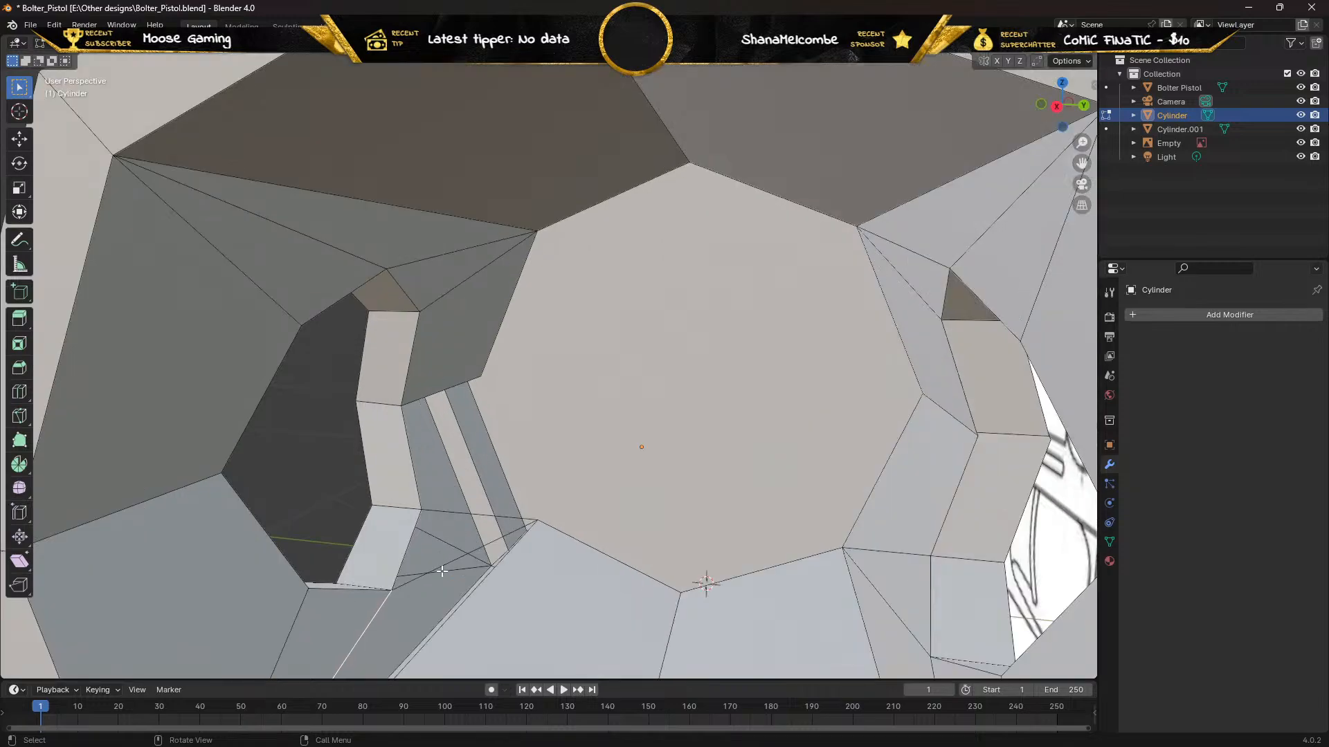
pyautogui.scroll(1, 441, 571)
pyautogui.moveTo(419, 592); pyautogui.dragTo(363, 524, button='middle')
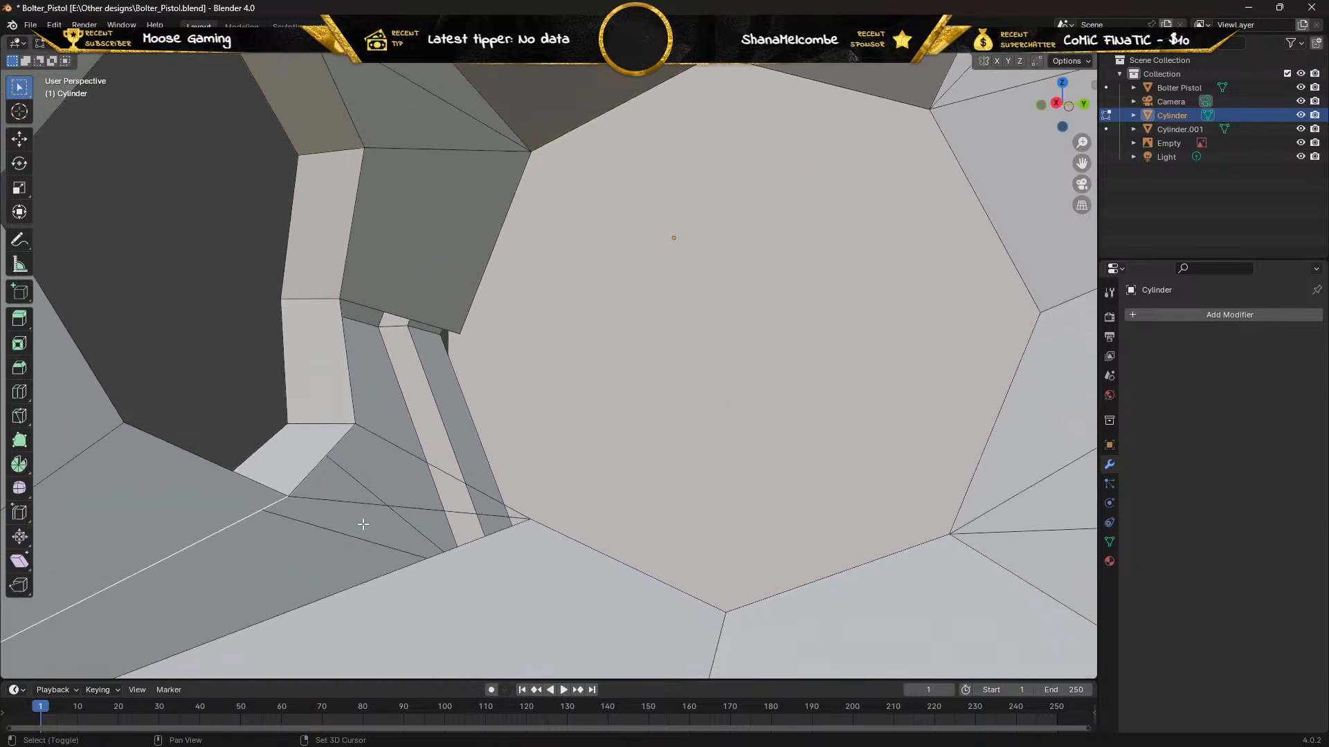
pyautogui.keyDown('shift'); pyautogui.click(343, 499); pyautogui.keyUp('shift')
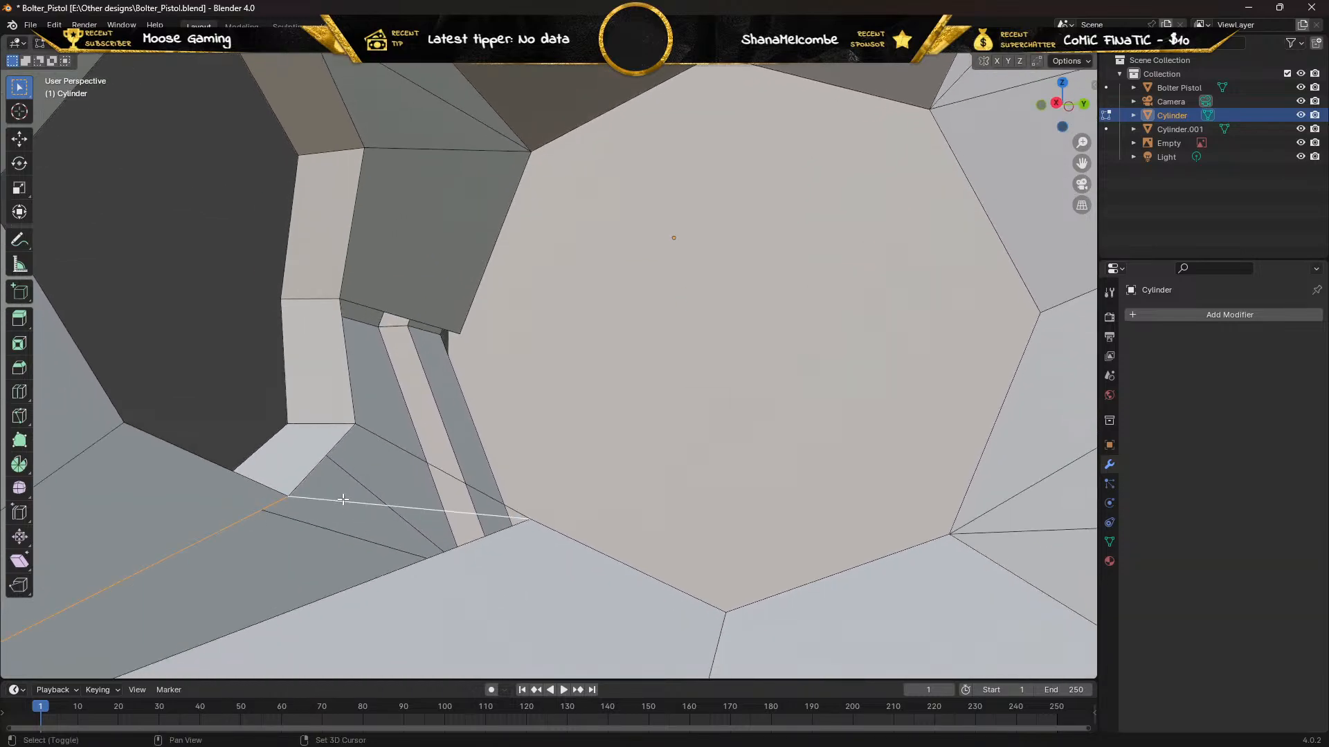
# Fill the lower rear triangle and the rear quad beside the same side hole on the muzzle's inner wall
pyautogui.click(395, 450)
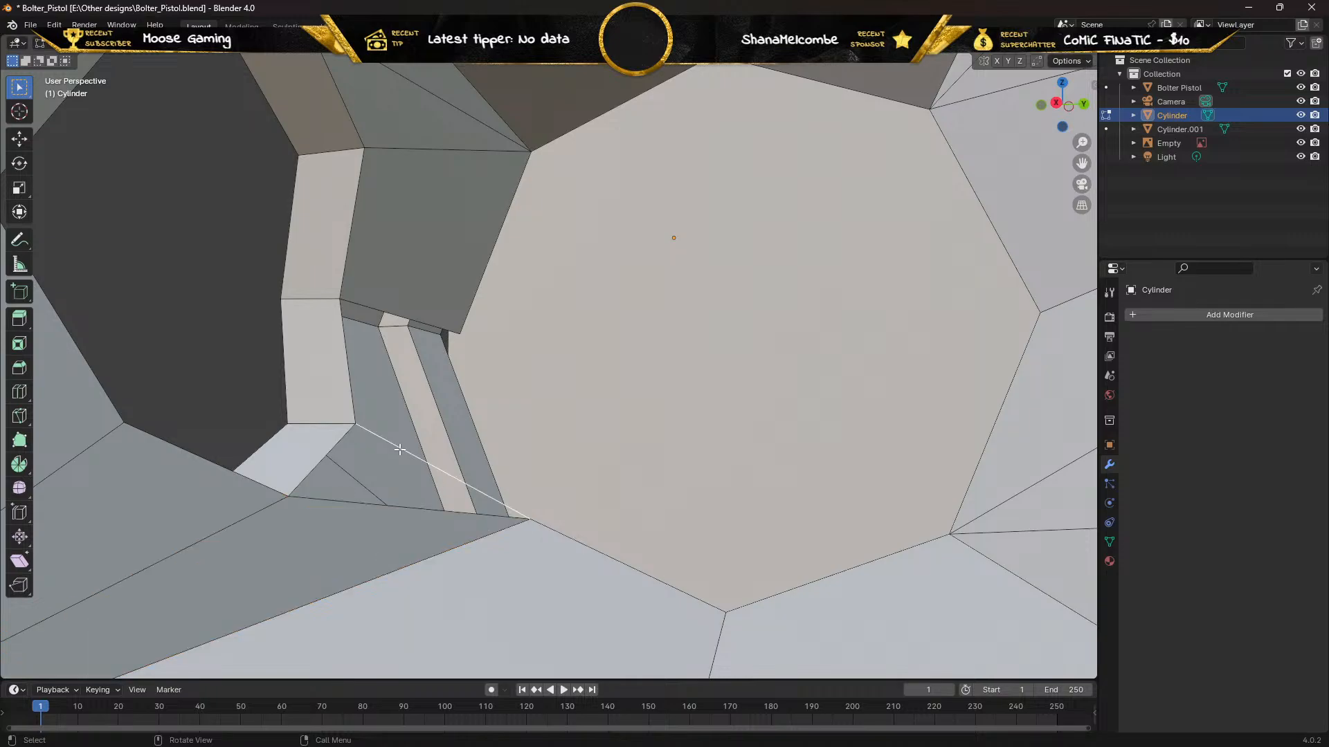
pyautogui.keyDown('shift'); pyautogui.click(355, 504); pyautogui.keyUp('shift')
pyautogui.press('f')
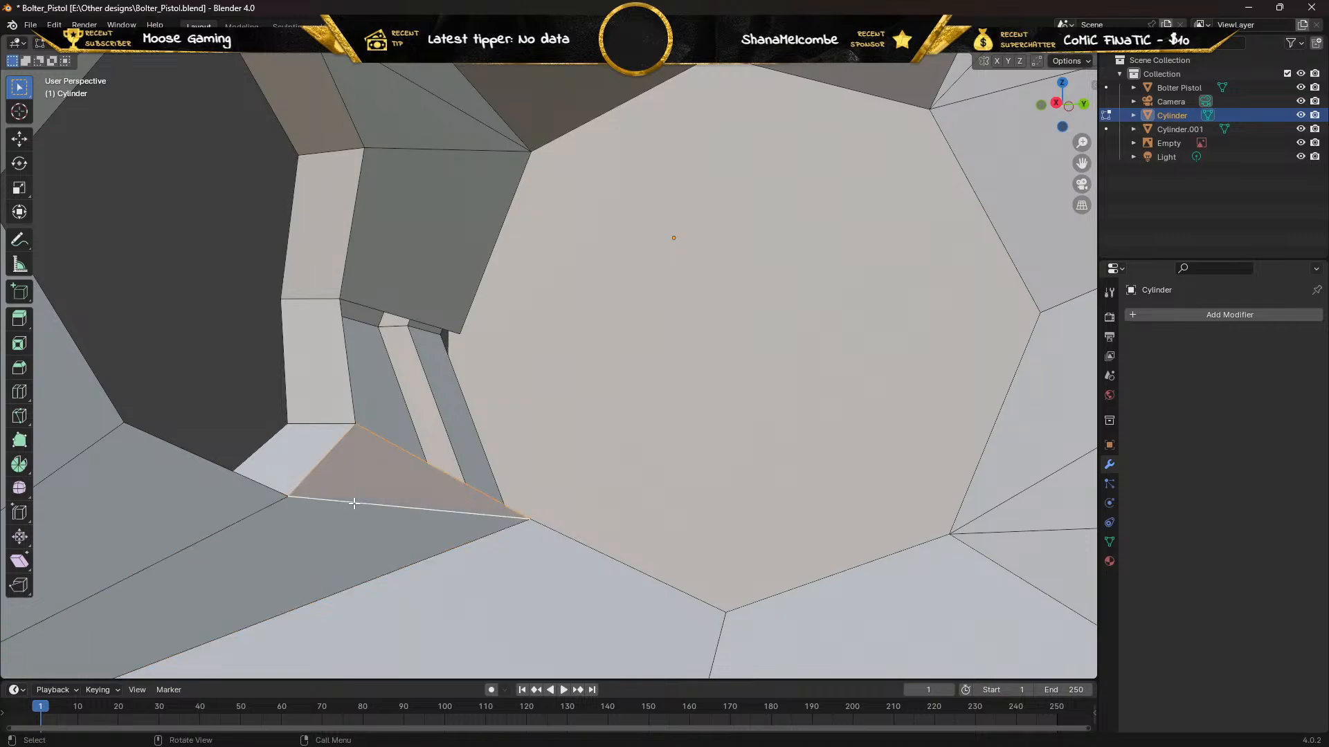
pyautogui.click(379, 309)
pyautogui.keyDown('shift'); pyautogui.click(389, 446); pyautogui.keyUp('shift')
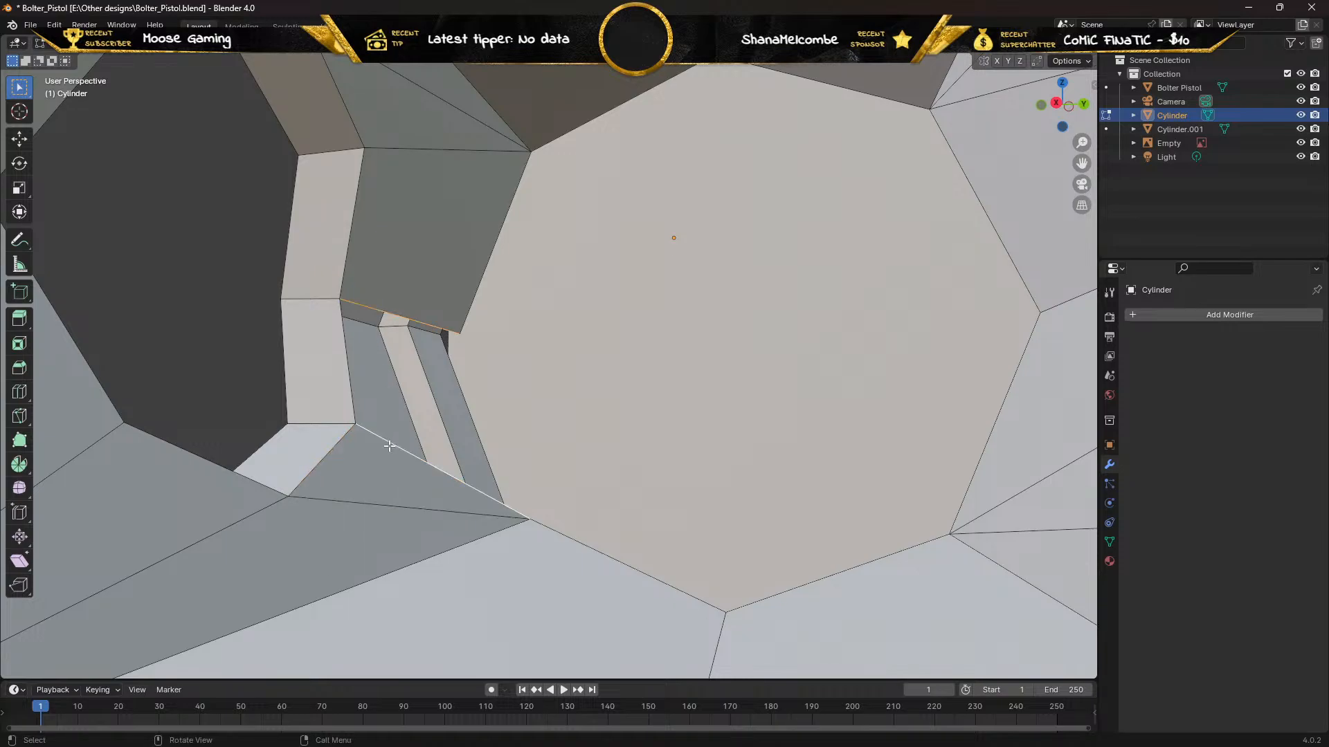
pyautogui.press('f')
# On the muzzle's opposite inner wall, delete the loop of faces around the upper half of the side hole
pyautogui.scroll(-4, 390, 446)
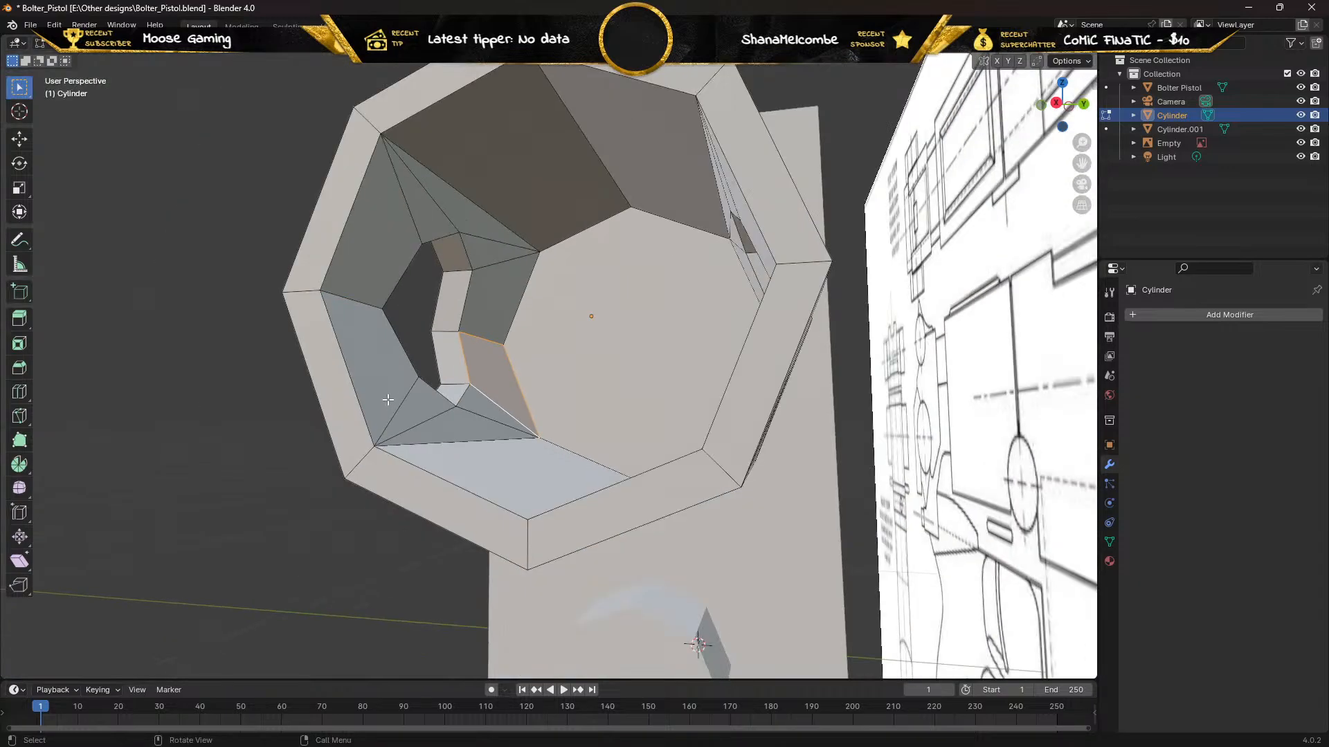
pyautogui.moveTo(388, 402); pyautogui.dragTo(588, 392, button='middle')
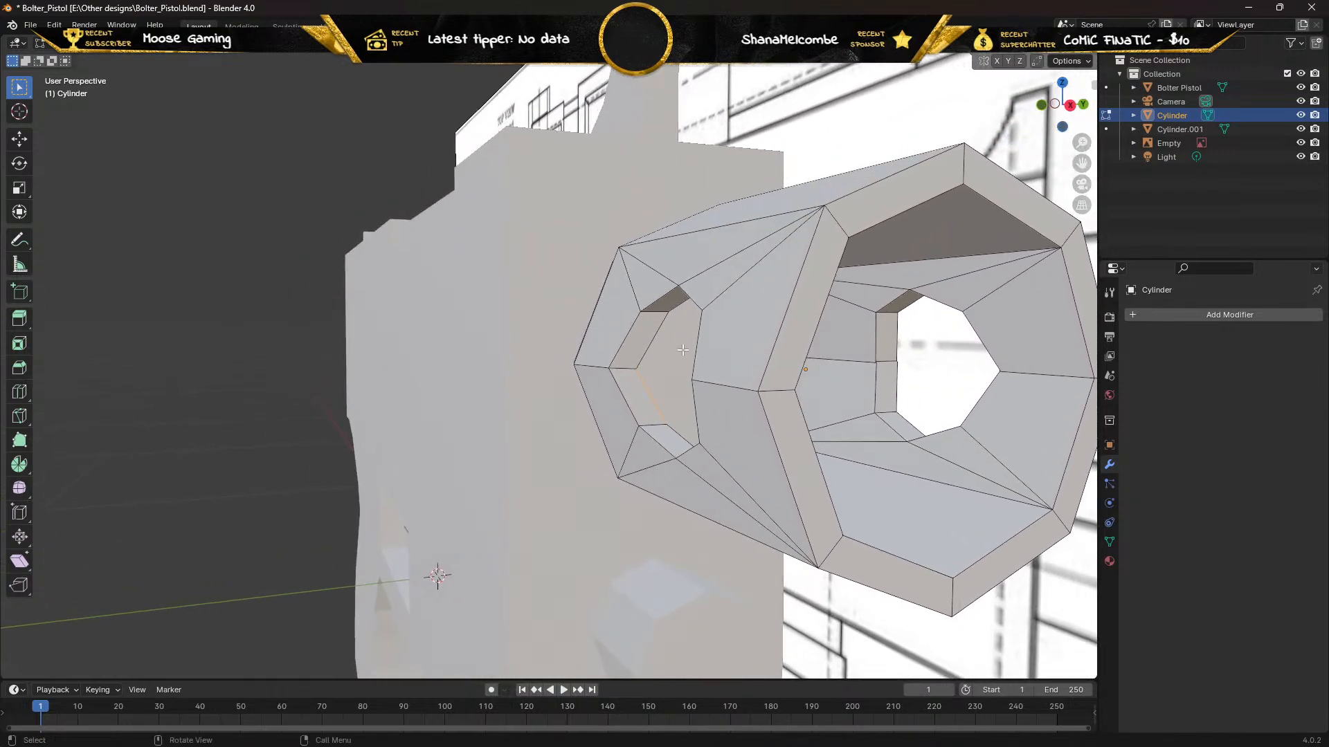
pyautogui.moveTo(789, 350); pyautogui.dragTo(621, 361, button='middle')
pyautogui.scroll(4, 655, 372)
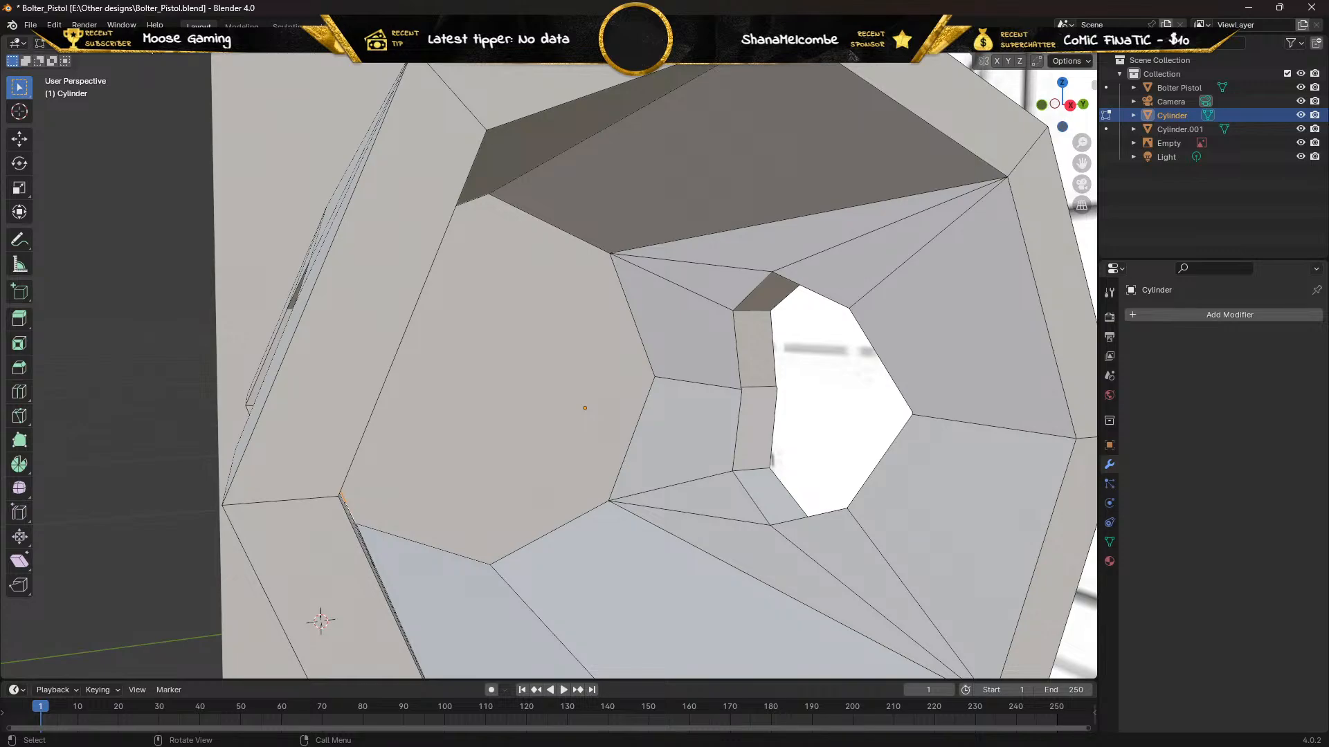
pyautogui.keyDown('alt'); pyautogui.click(663, 333); pyautogui.keyUp('alt')
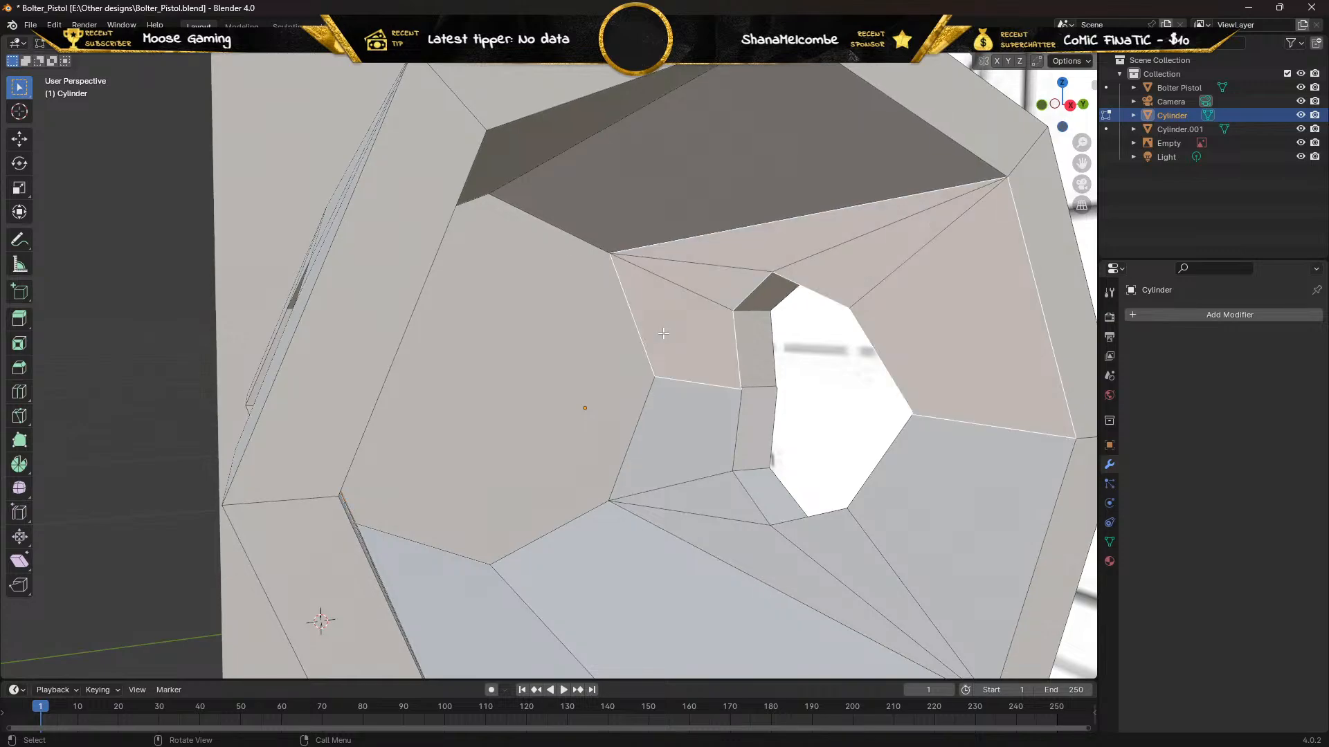
pyautogui.press('x')
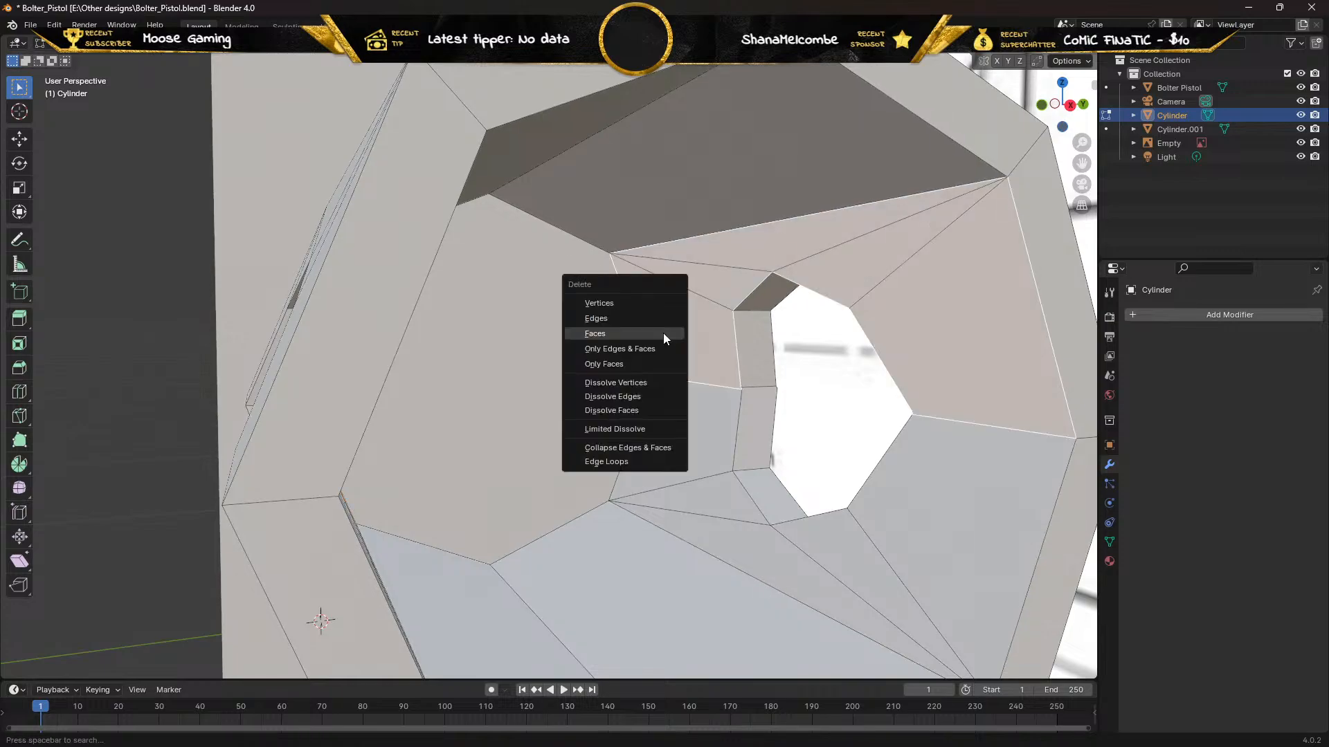
pyautogui.click(663, 334)
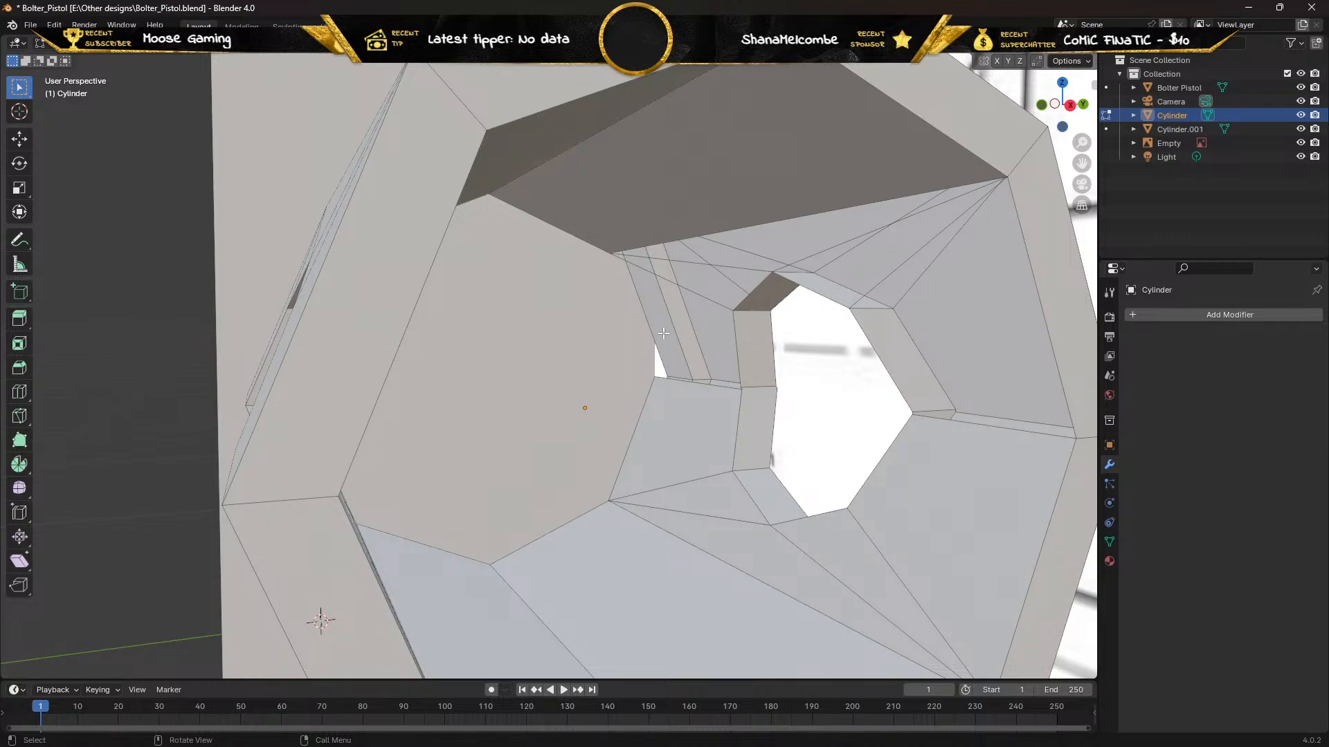
# Fill the upper front quad beside the opposite side hole on the muzzle's inner wall with a new face
pyautogui.moveTo(663, 333); pyautogui.dragTo(690, 367, button='middle')
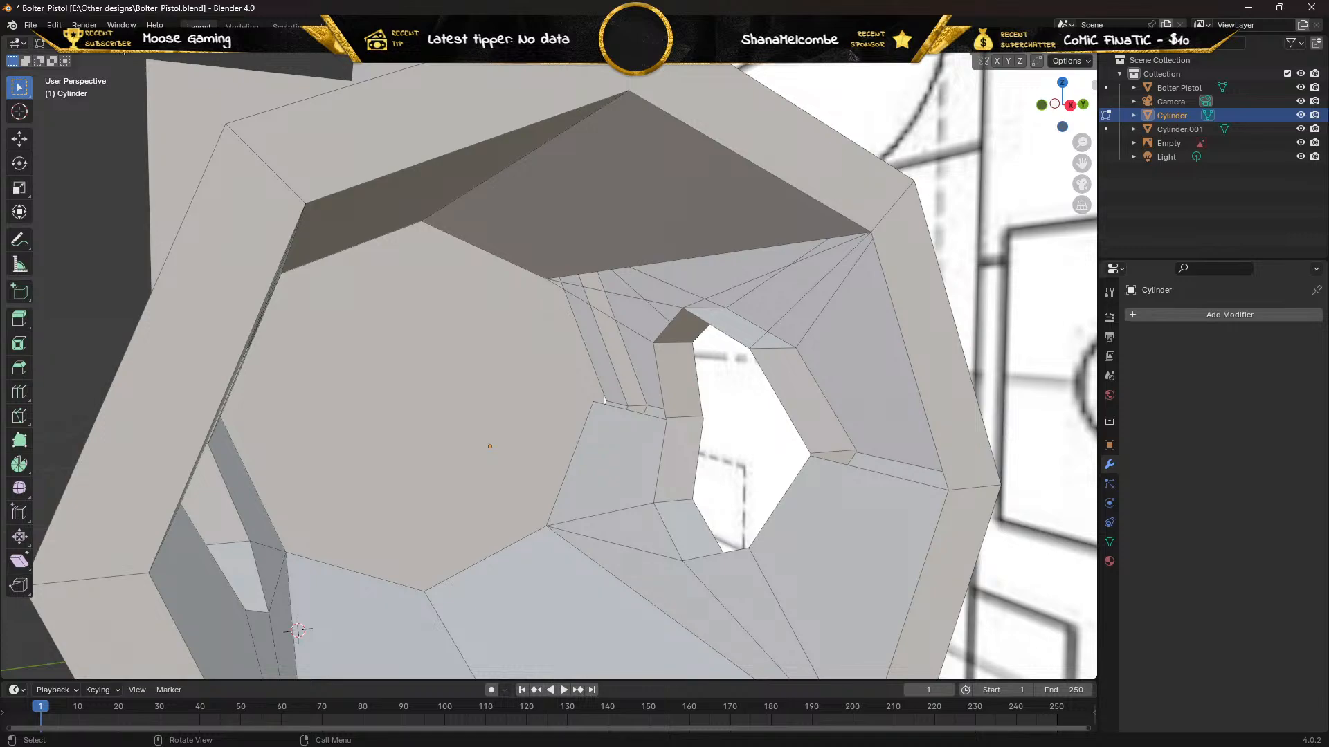
pyautogui.click(800, 309)
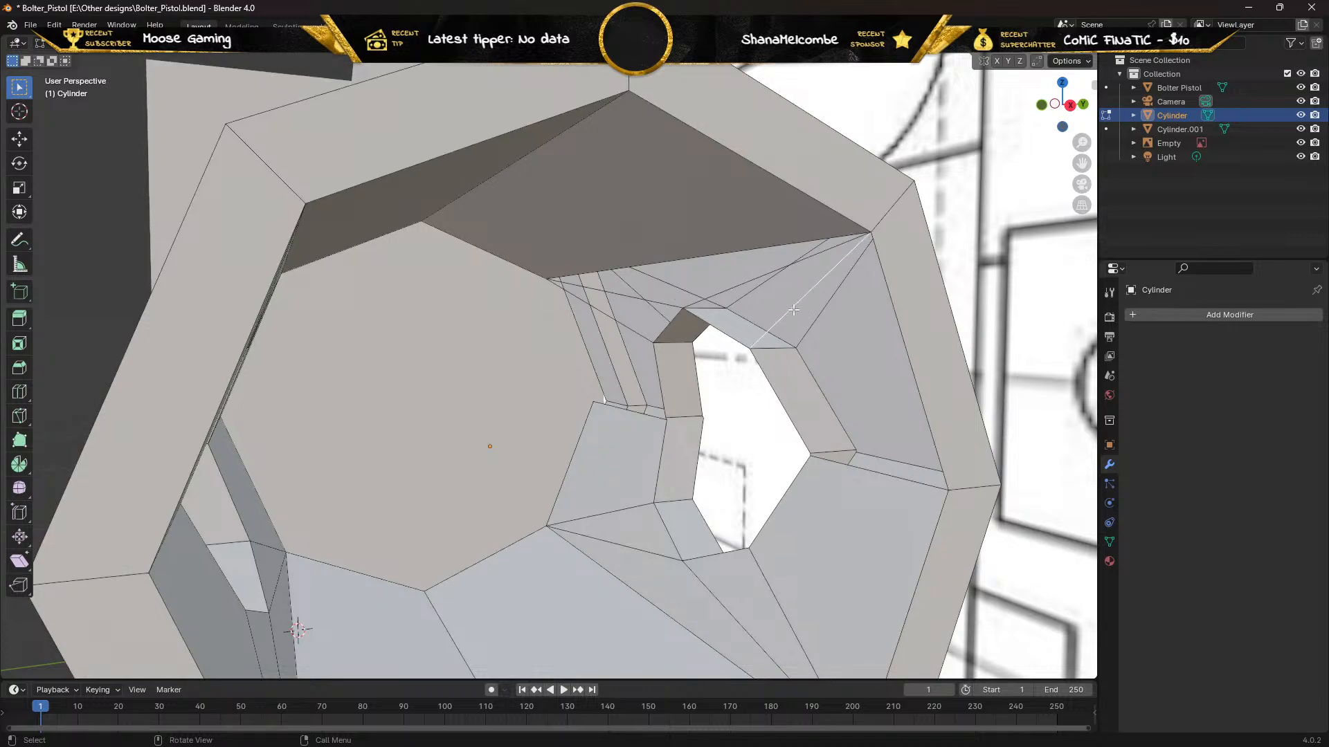
pyautogui.keyDown('shift'); pyautogui.click(870, 471); pyautogui.keyUp('shift')
pyautogui.keyDown('shift'); pyautogui.click(812, 431); pyautogui.keyUp('shift')
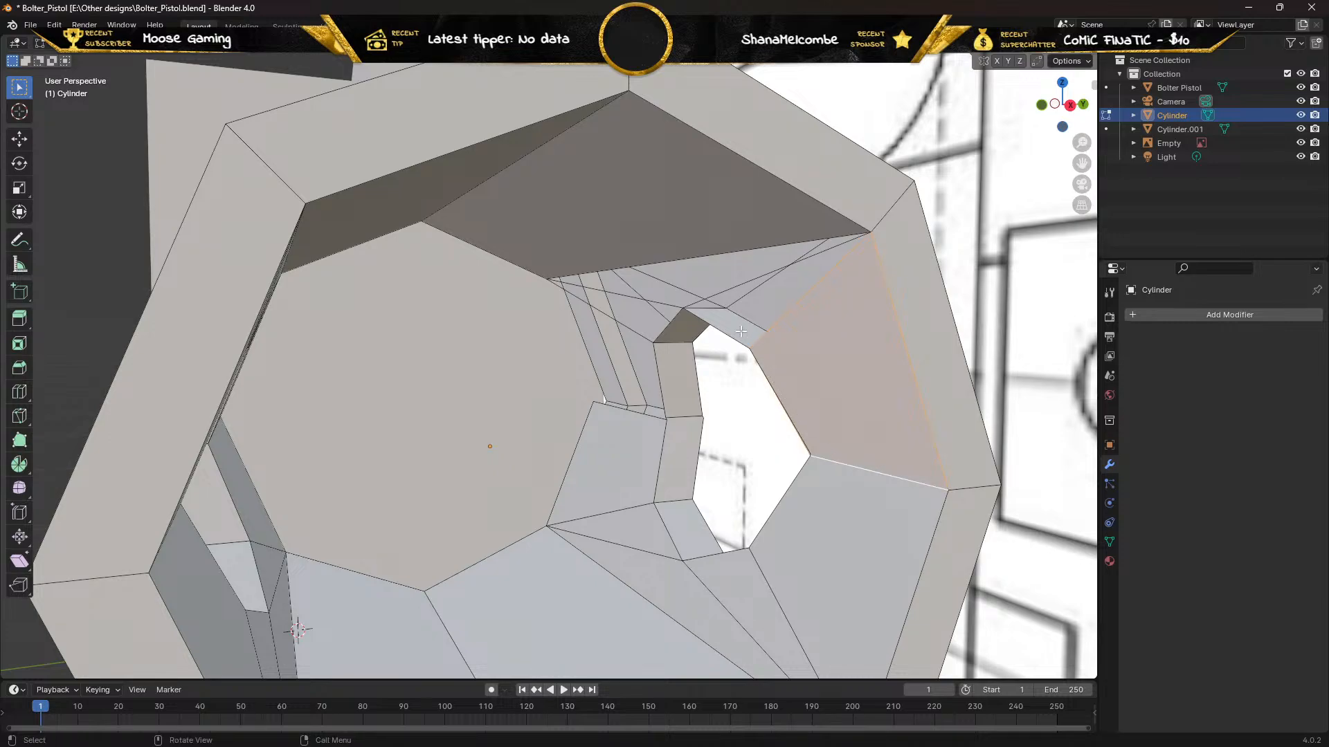
# Fill the two triangular gaps above the opposite side hole on the muzzle's inner wall with new faces
pyautogui.click(725, 292)
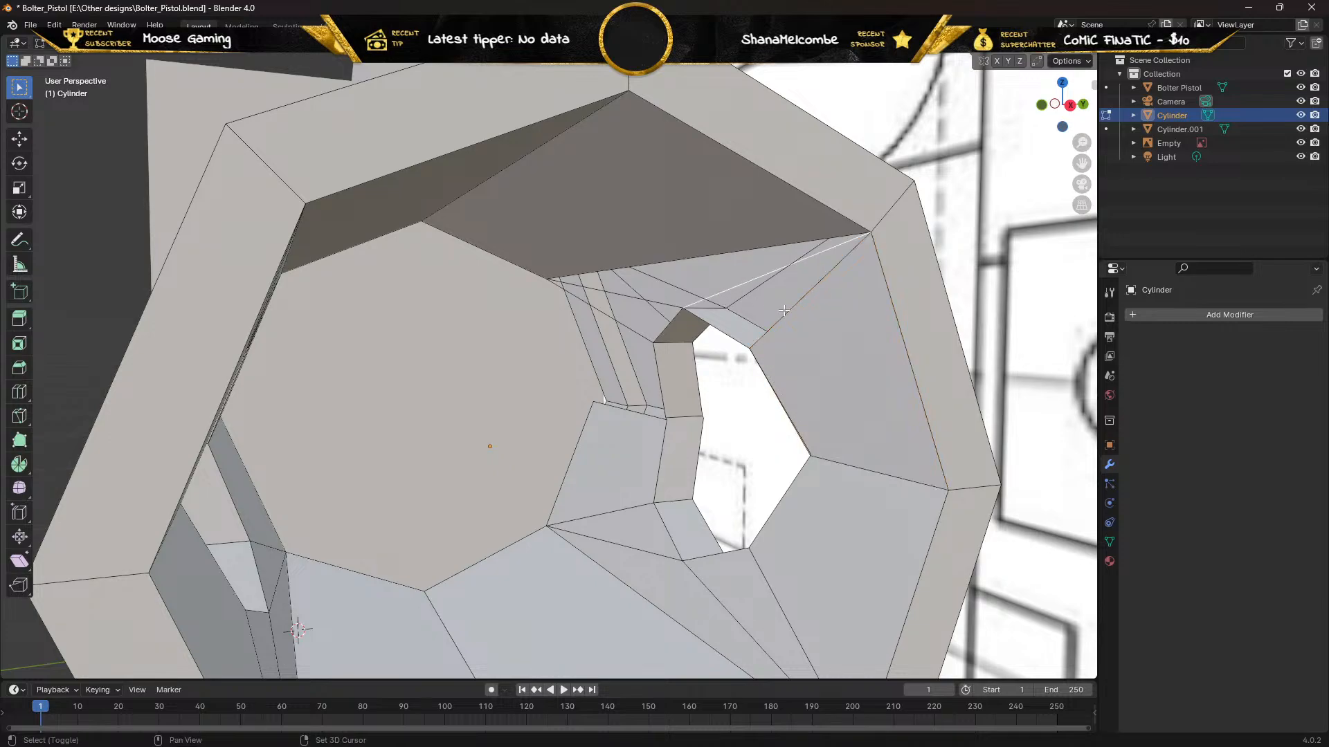
pyautogui.keyDown('shift'); pyautogui.click(784, 311); pyautogui.keyUp('shift')
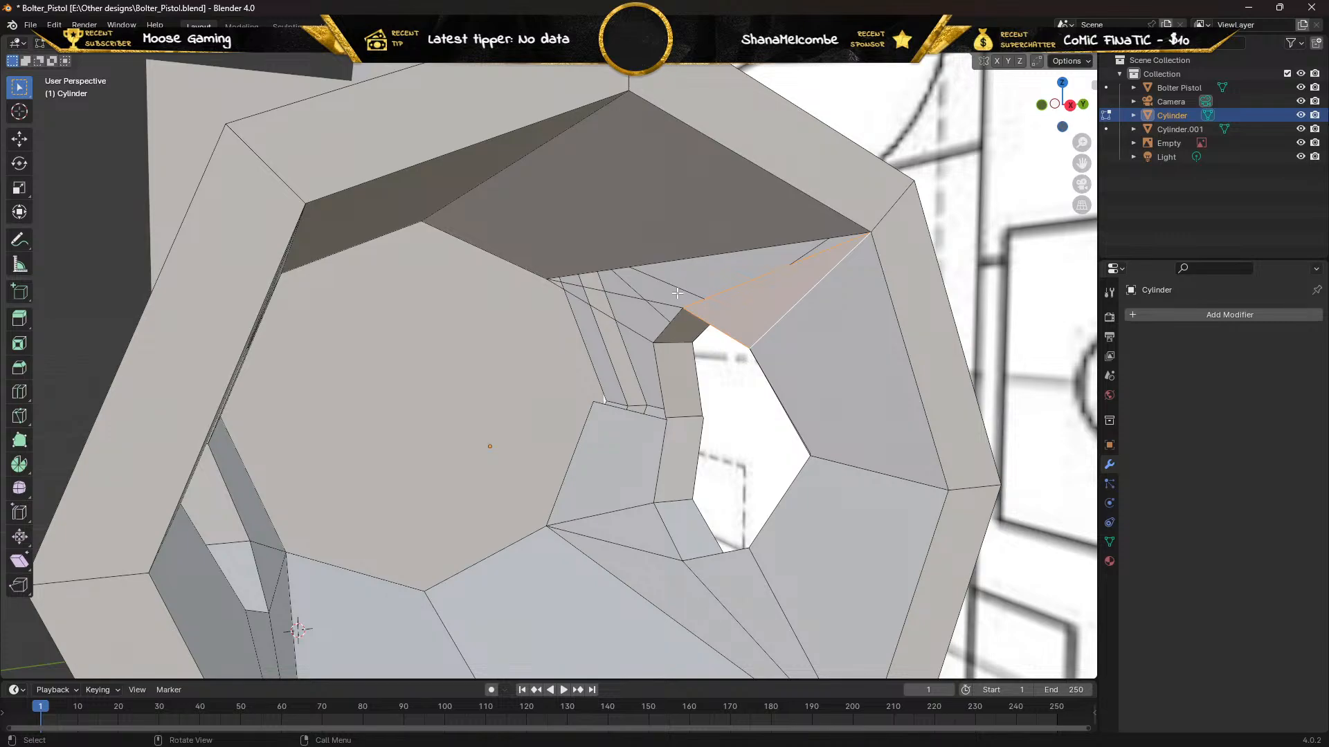
pyautogui.click(721, 290)
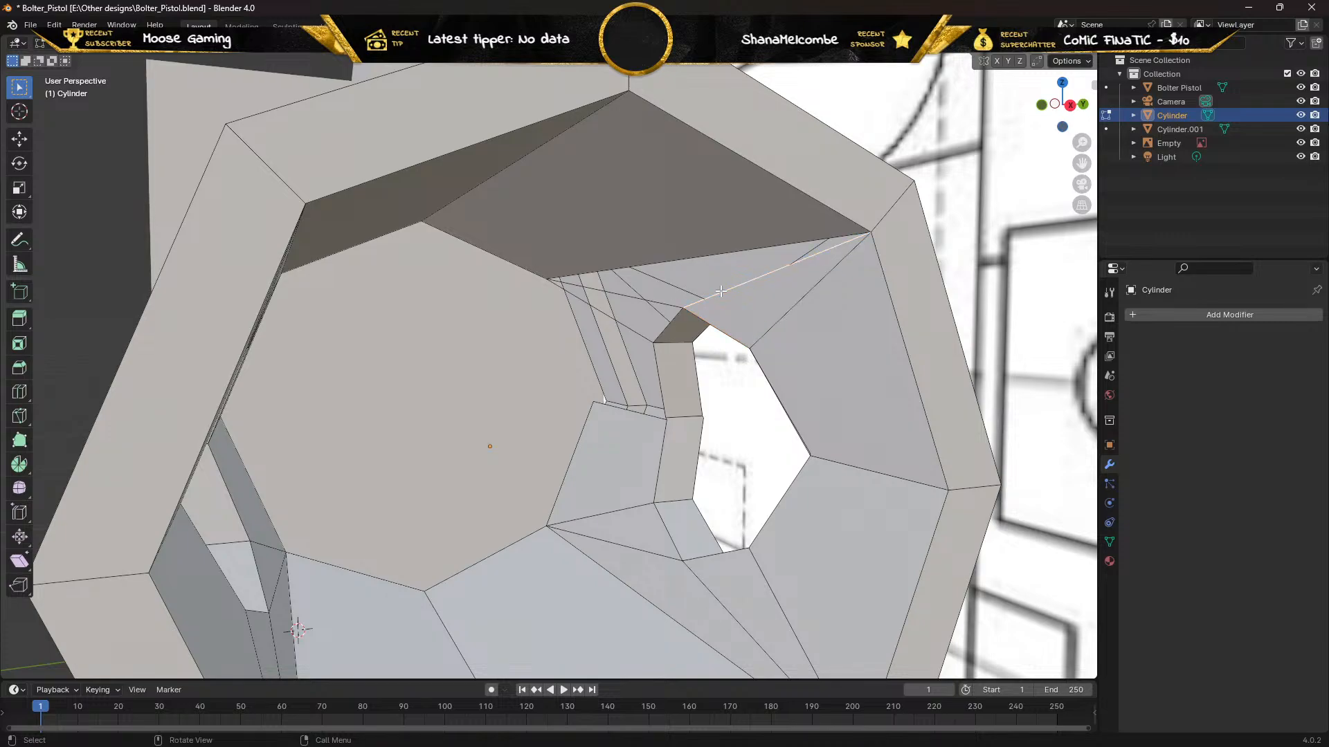
pyautogui.keyDown('shift'); pyautogui.click(616, 297); pyautogui.keyUp('shift')
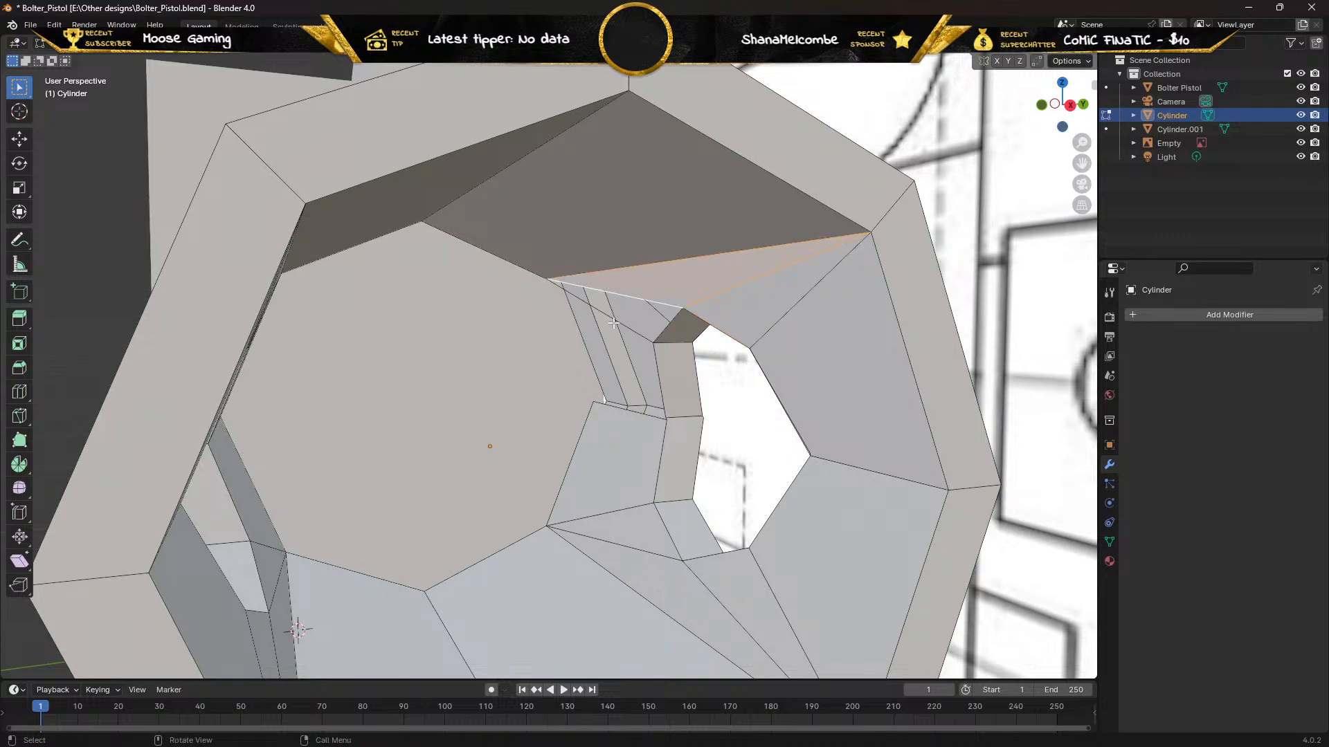
# Fill the upper rear triangle and the rear quad beside the opposite side hole on the inner wall
pyautogui.keyDown('shift'); pyautogui.click(633, 297); pyautogui.keyUp('shift')
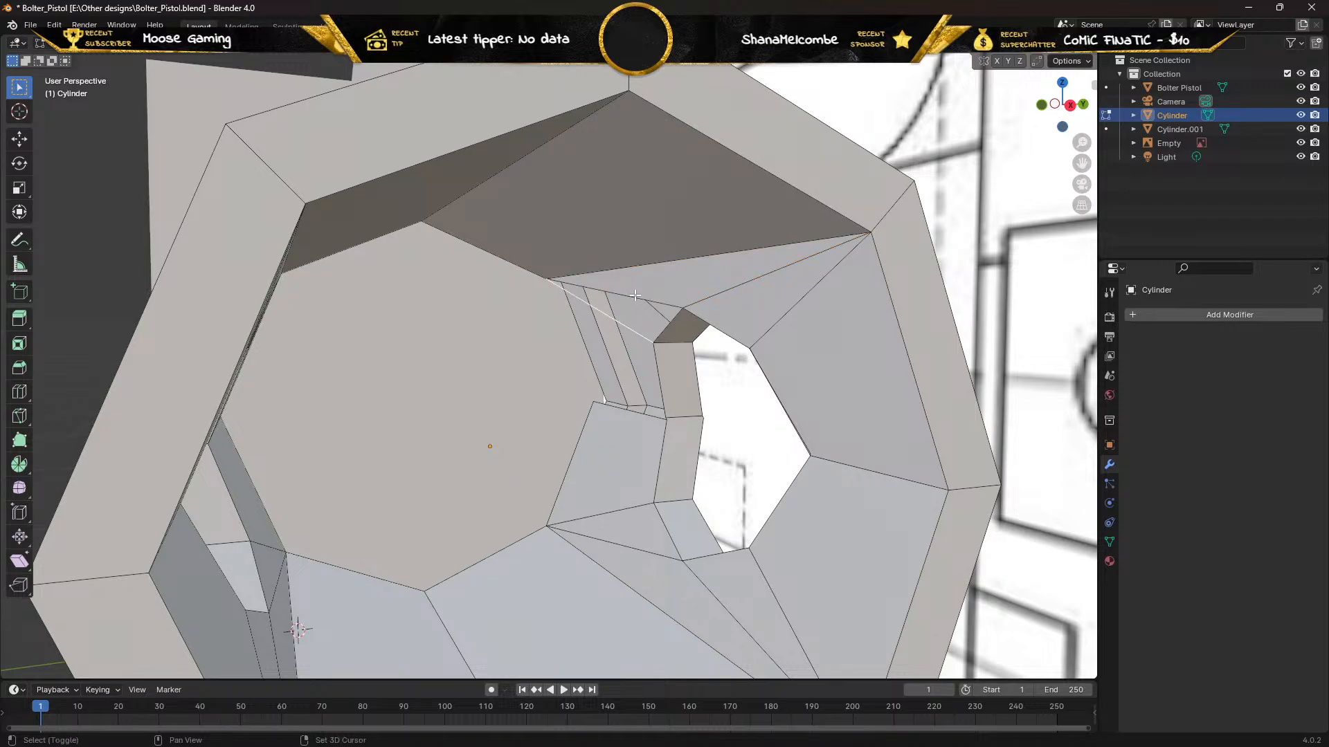
pyautogui.keyDown('shift'); pyautogui.click(631, 297); pyautogui.keyUp('shift')
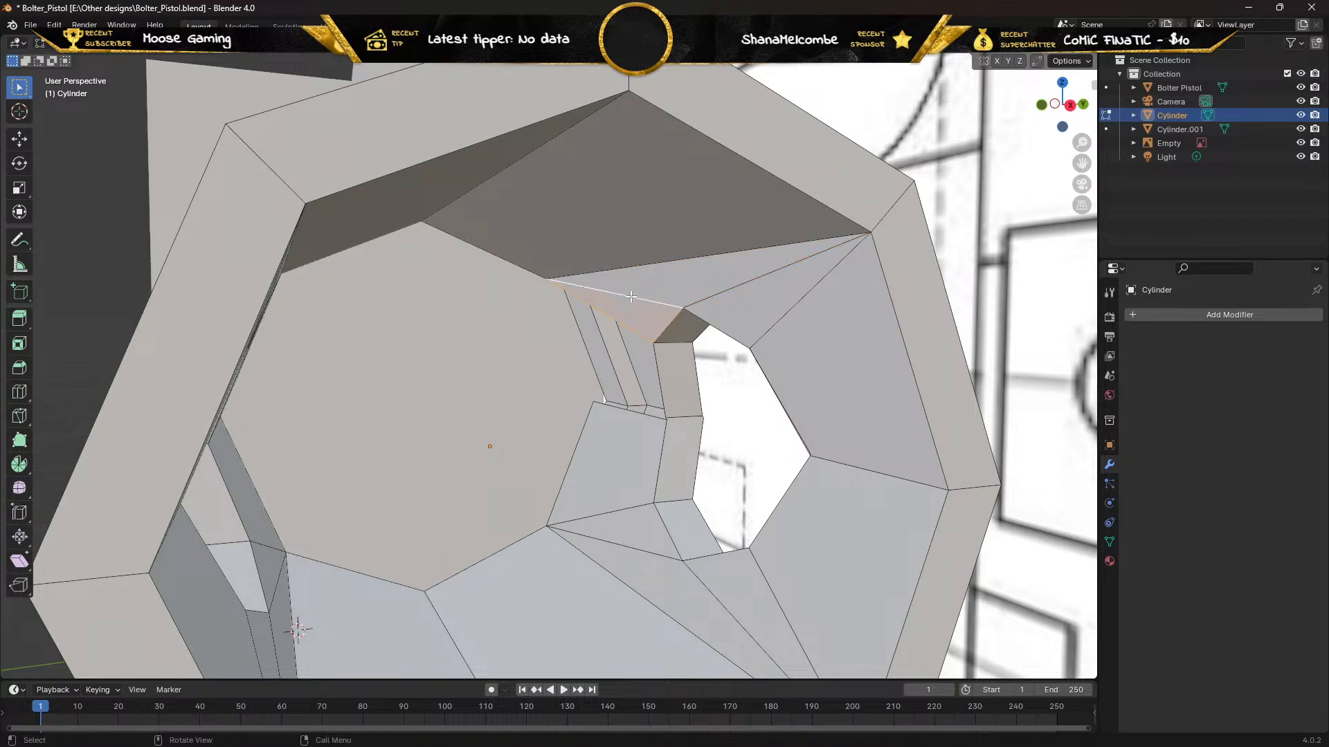
pyautogui.keyDown('shift'); pyautogui.click(624, 325); pyautogui.keyUp('shift')
pyautogui.keyDown('shift'); pyautogui.click(619, 409); pyautogui.keyUp('shift')
pyautogui.scroll(3, 645, 437)
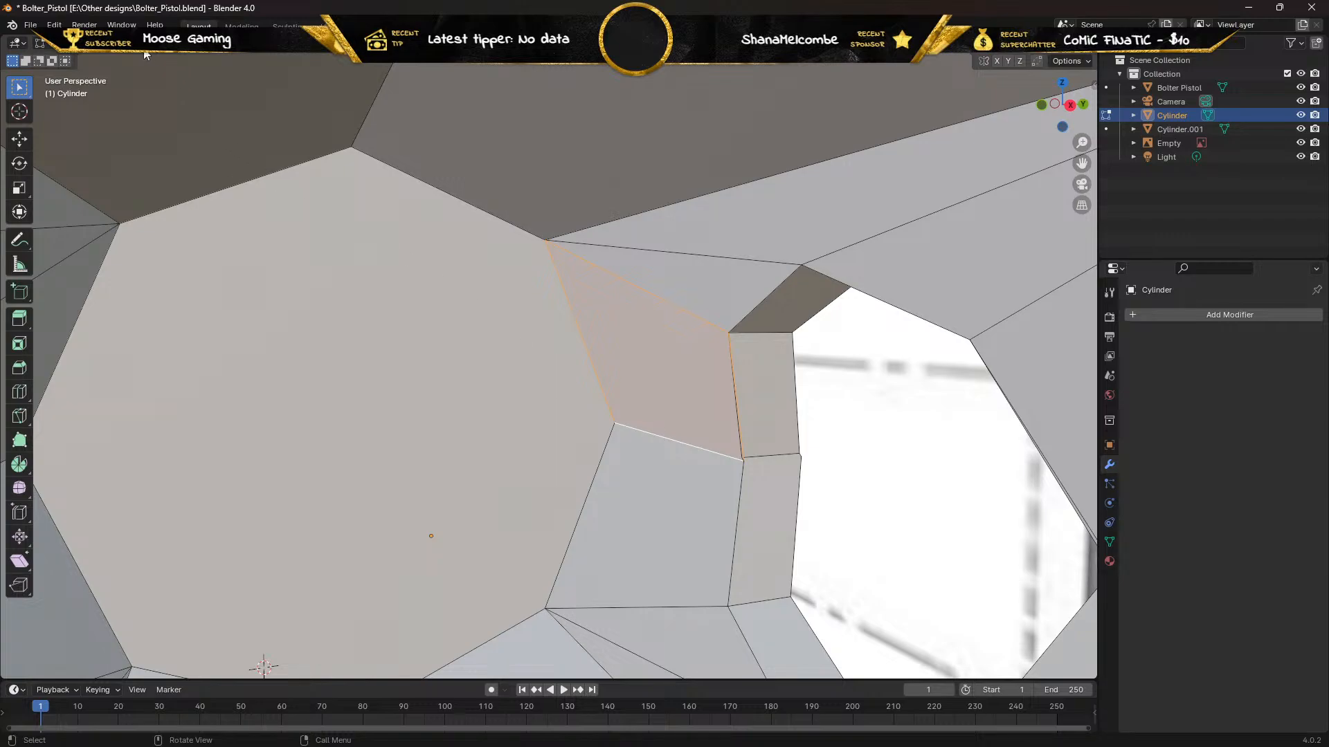
# Merge the two nearly coincident vertices at the opposite side hole's inner rear corner, using At Last
pyautogui.press('1')
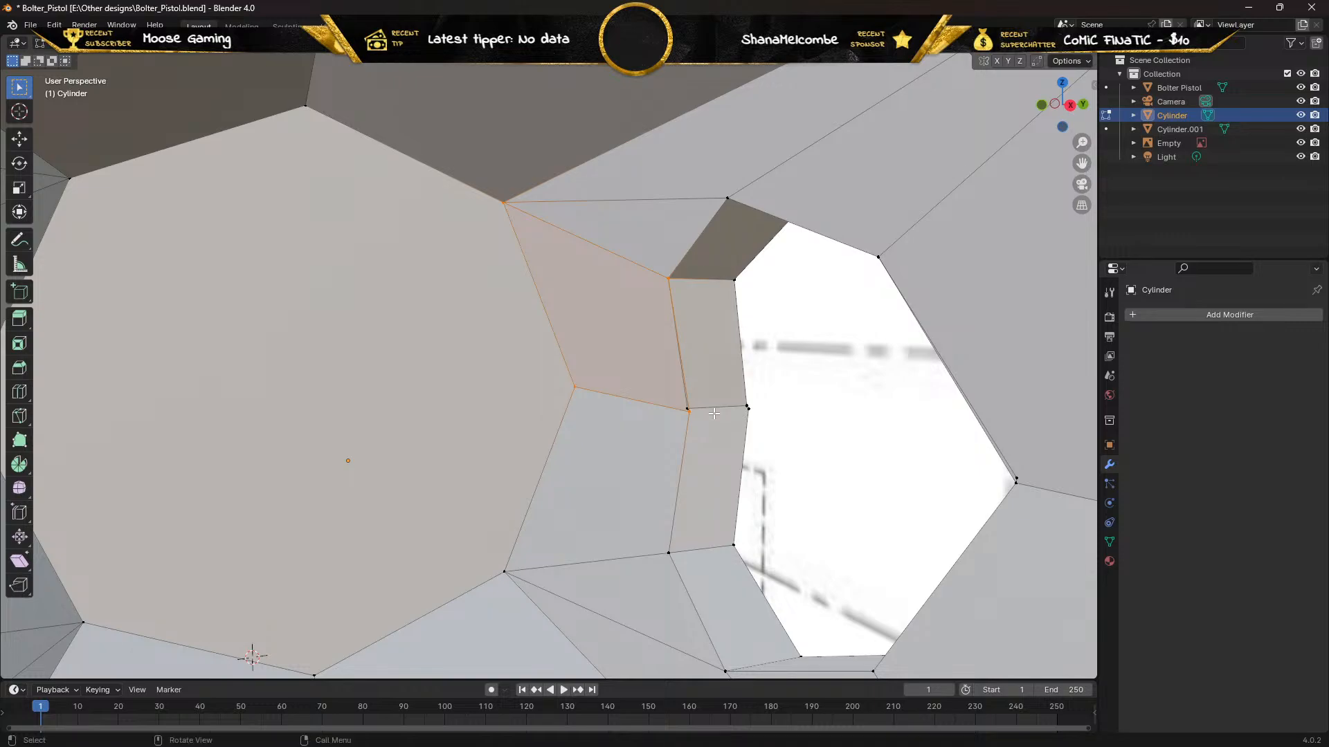
pyautogui.scroll(3, 714, 413)
pyautogui.scroll(2, 714, 414)
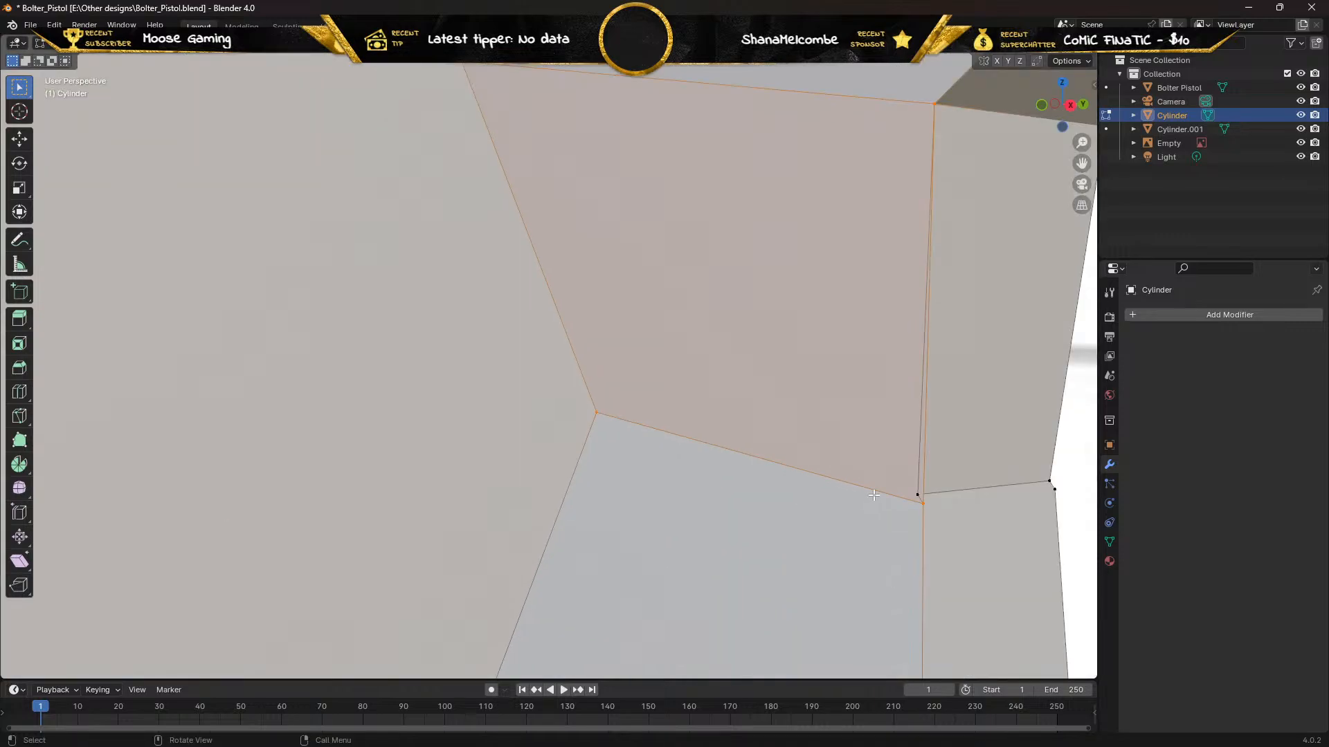
pyautogui.click(917, 493)
pyautogui.press('m')
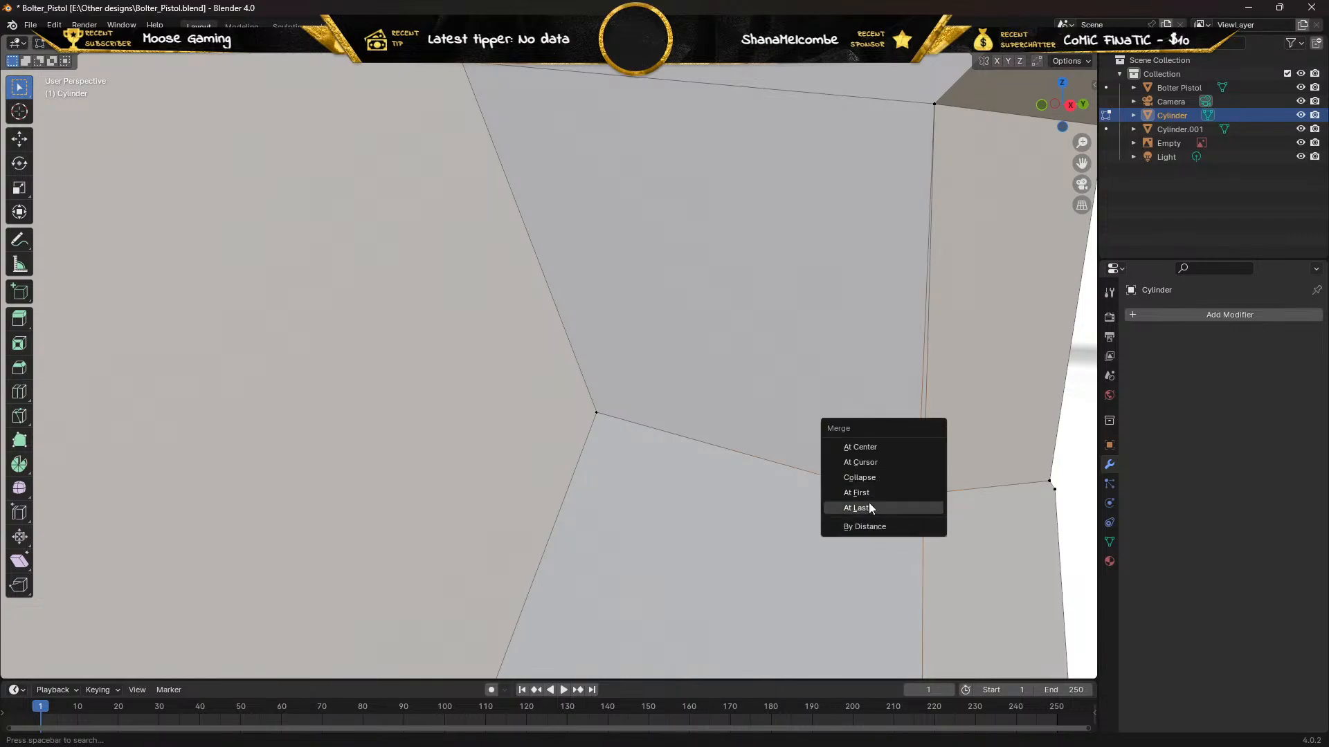
pyautogui.click(867, 506)
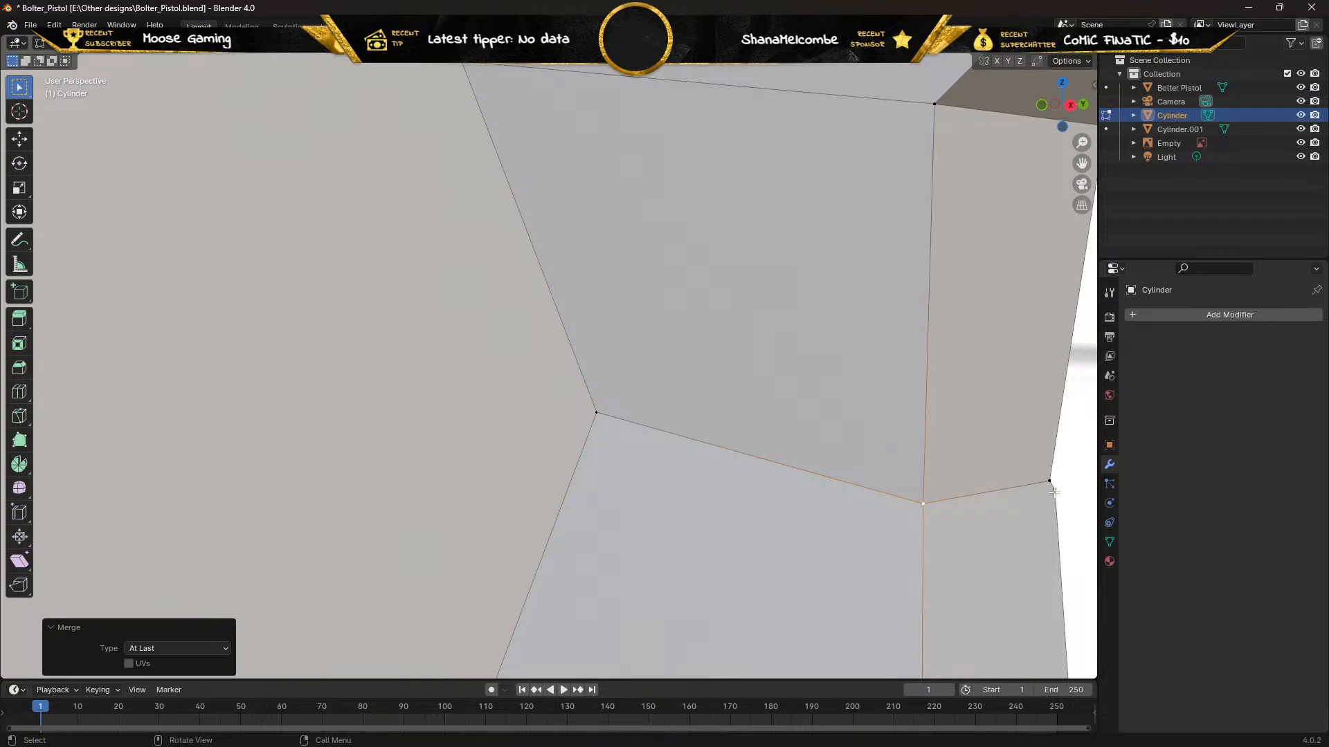
# Merge the two nearly coincident vertices at the opposite side hole's inner front corner, using At Last, and leave vertex selection mode
pyautogui.scroll(-6, 1041, 493)
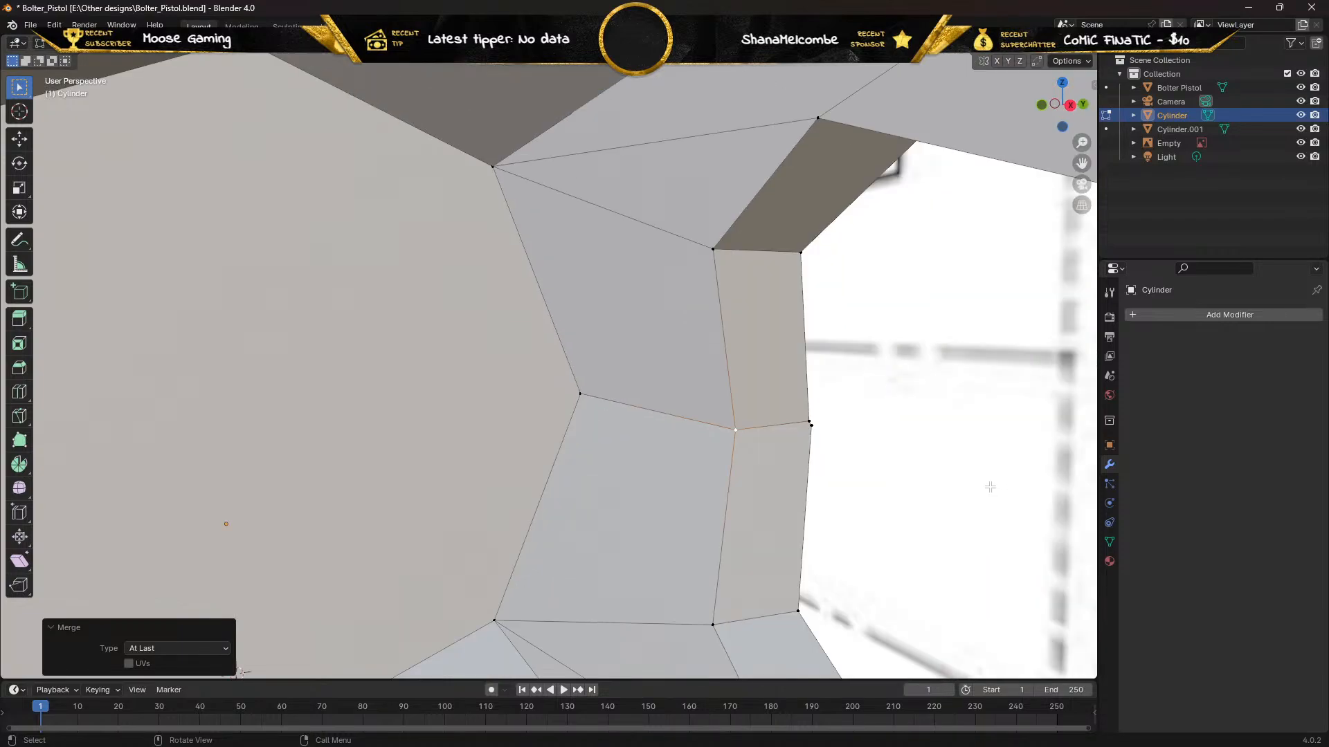
pyautogui.scroll(2, 937, 476)
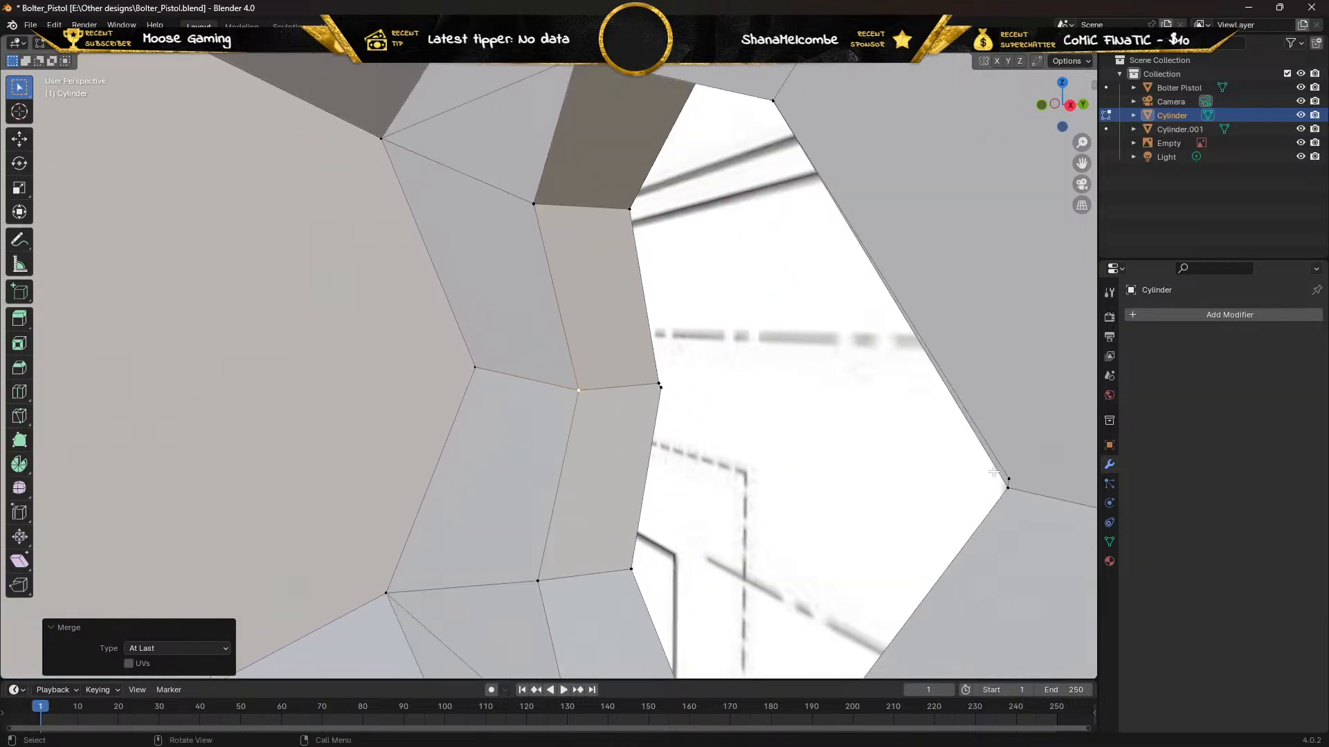
pyautogui.click(1011, 479)
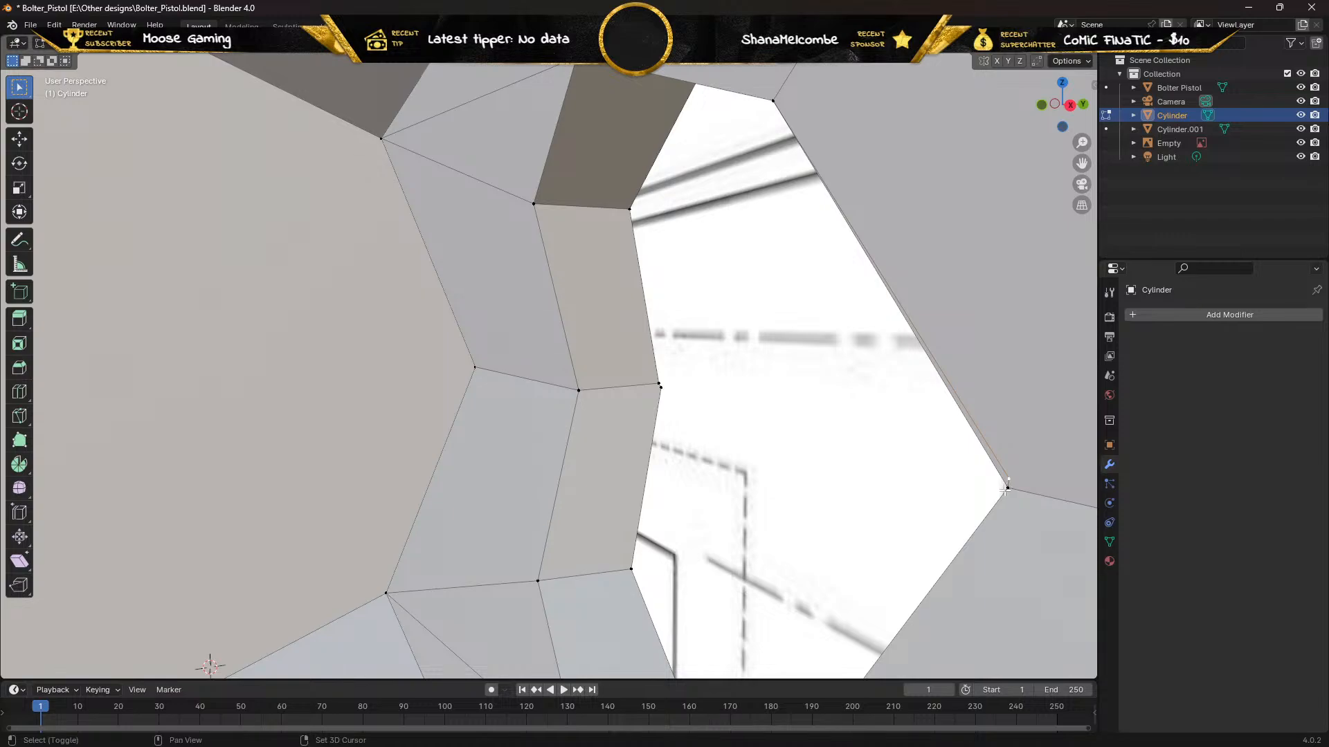
pyautogui.press('m')
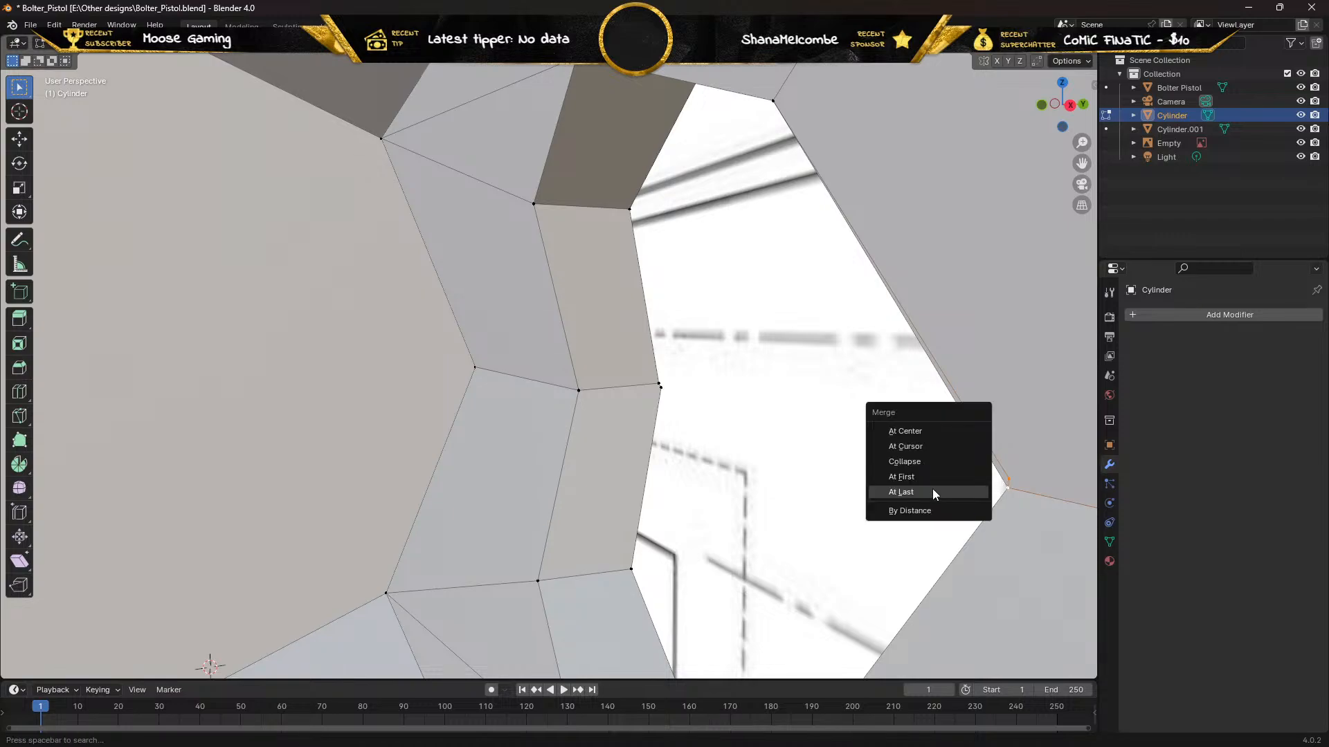
pyautogui.click(930, 492)
pyautogui.scroll(-7, 838, 470)
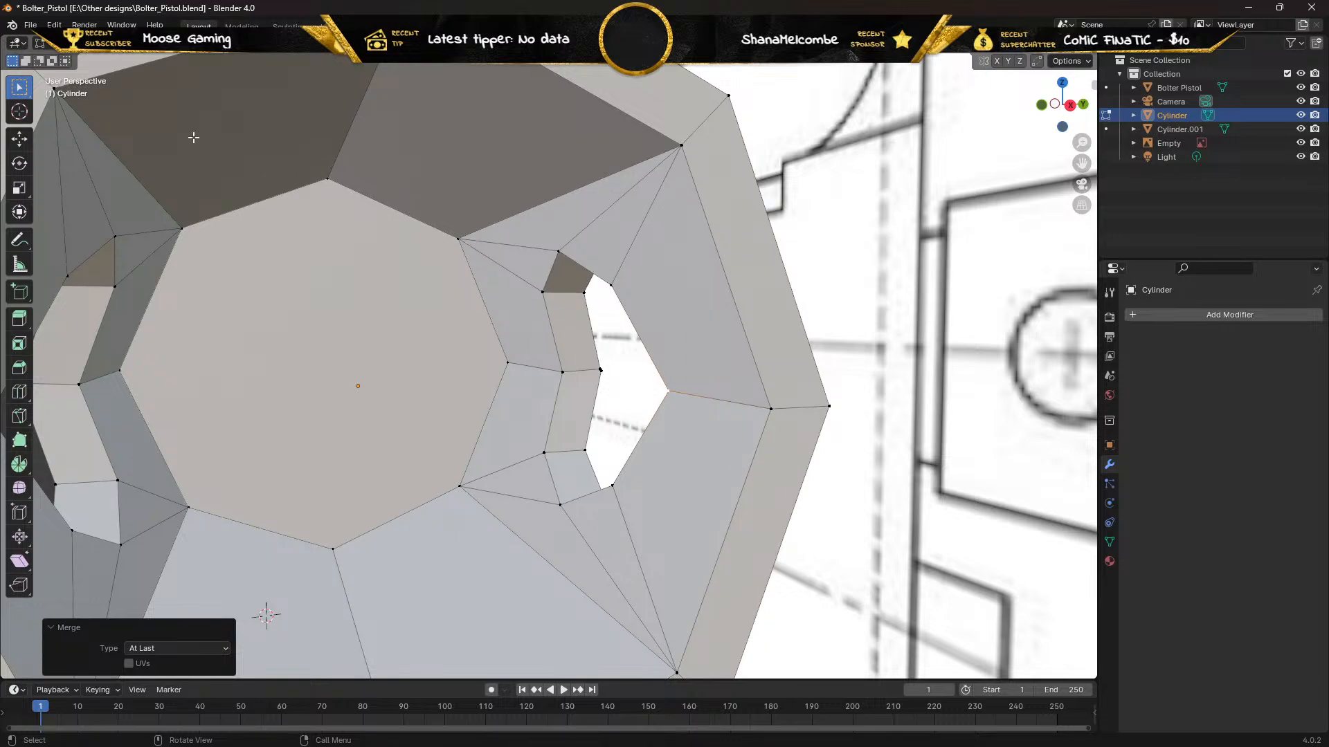
pyautogui.click(146, 45)
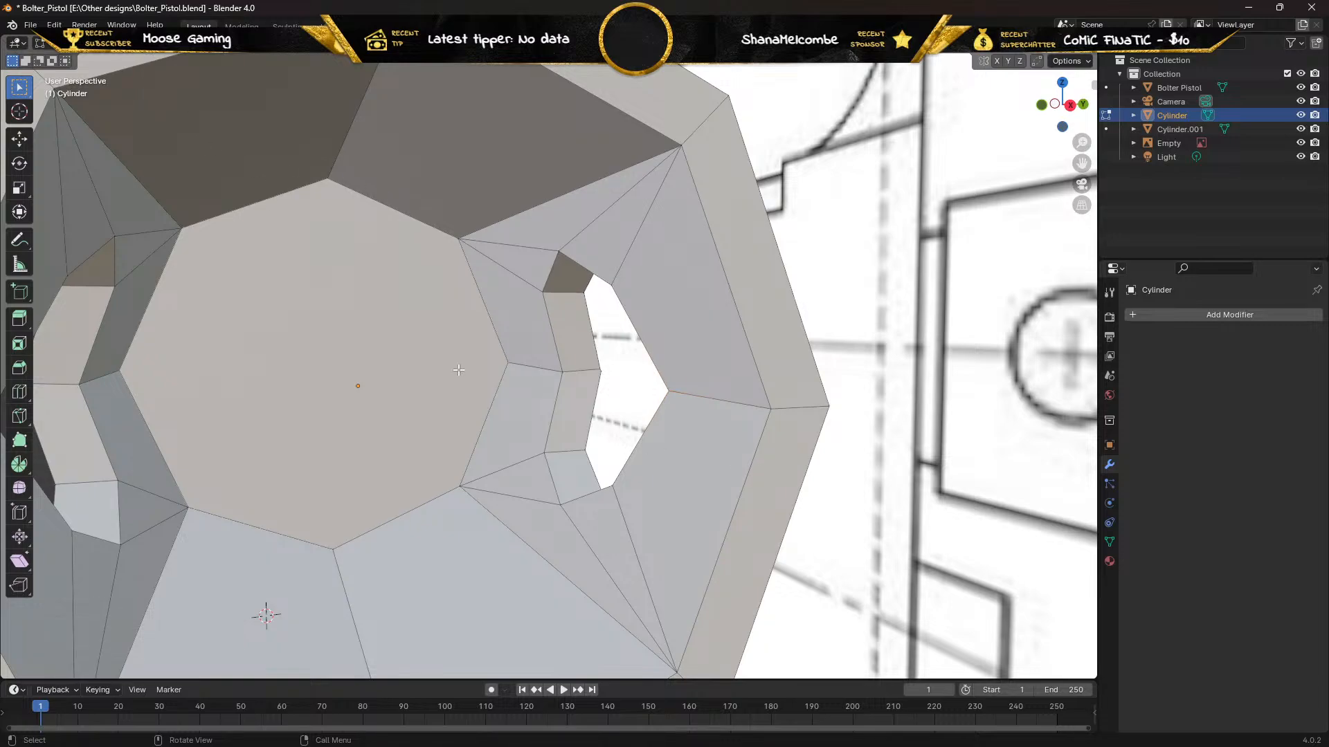
# Delete the lower face around the opposite side hole on the muzzle's inner wall
pyautogui.click(659, 496)
pyautogui.press('x')
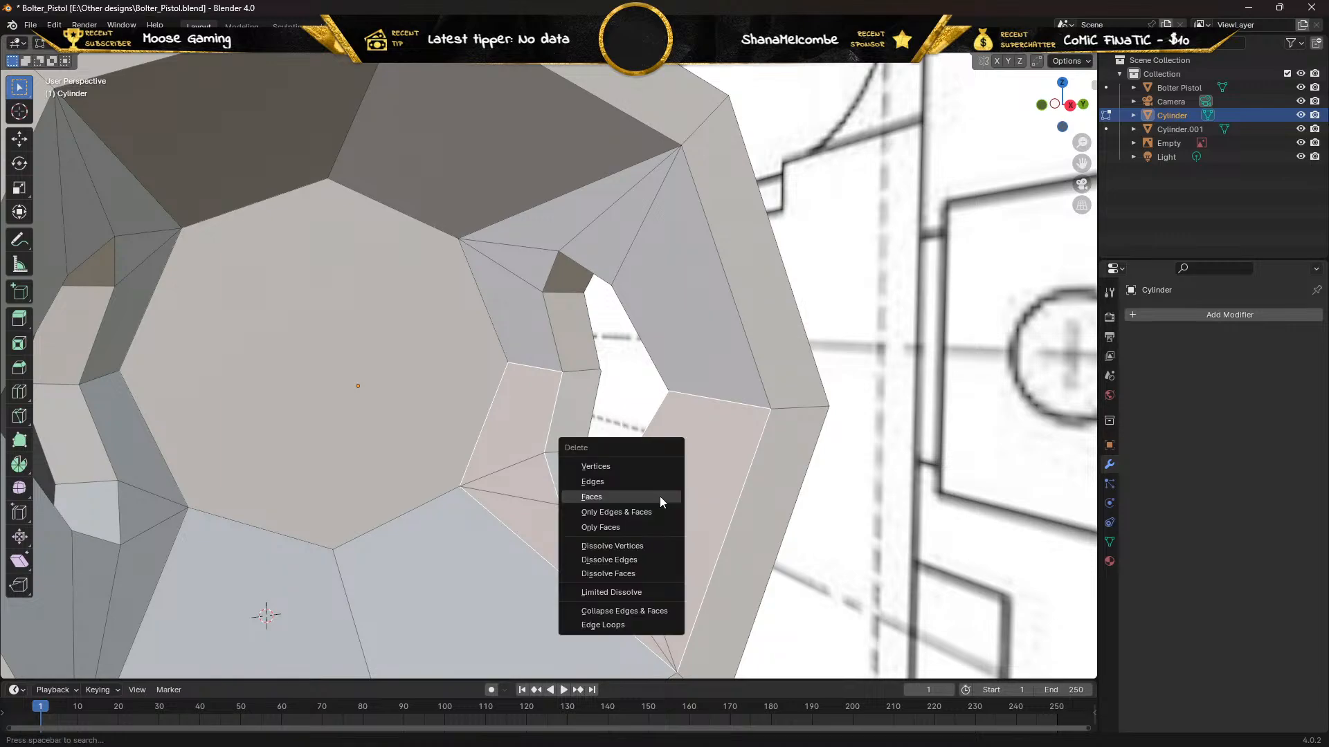
pyautogui.click(659, 496)
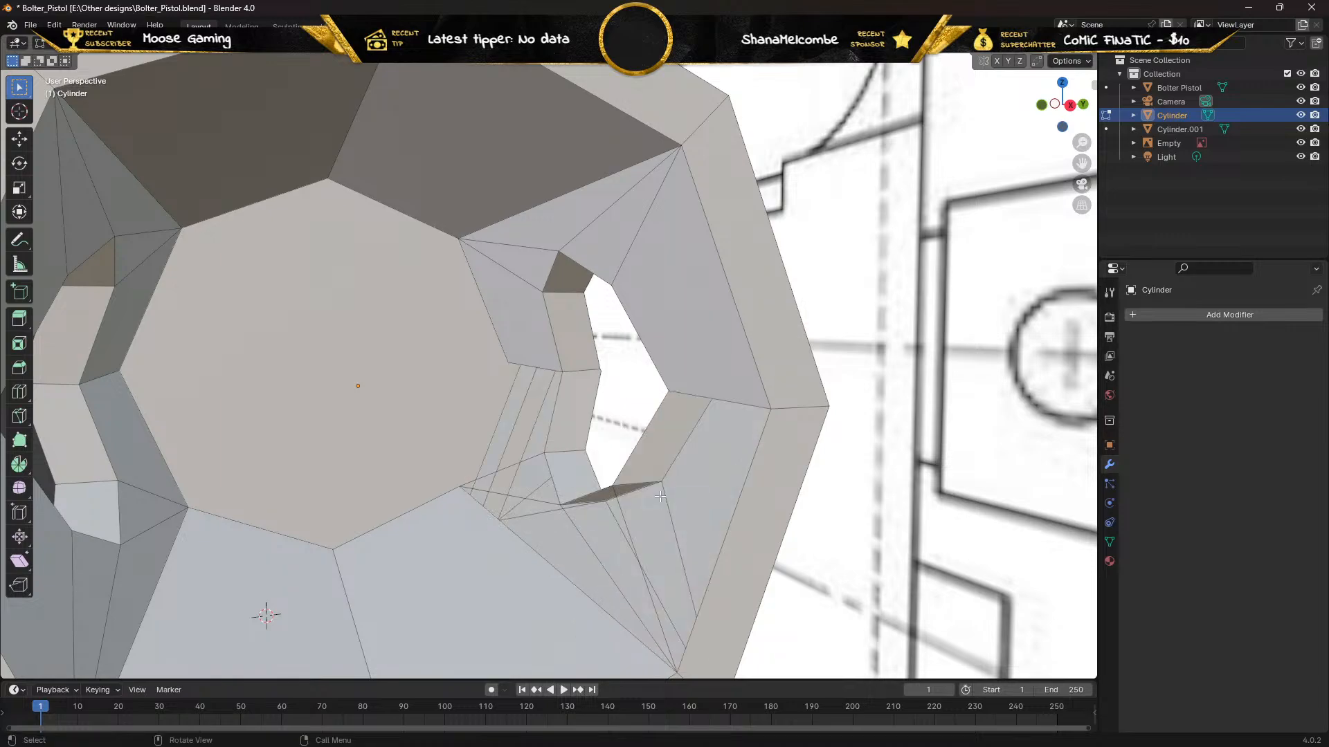
# Fill the lower front quad and the neighbouring triangle below the opposite side hole on the inner wall
pyautogui.moveTo(660, 496); pyautogui.dragTo(410, 222, button='middle')
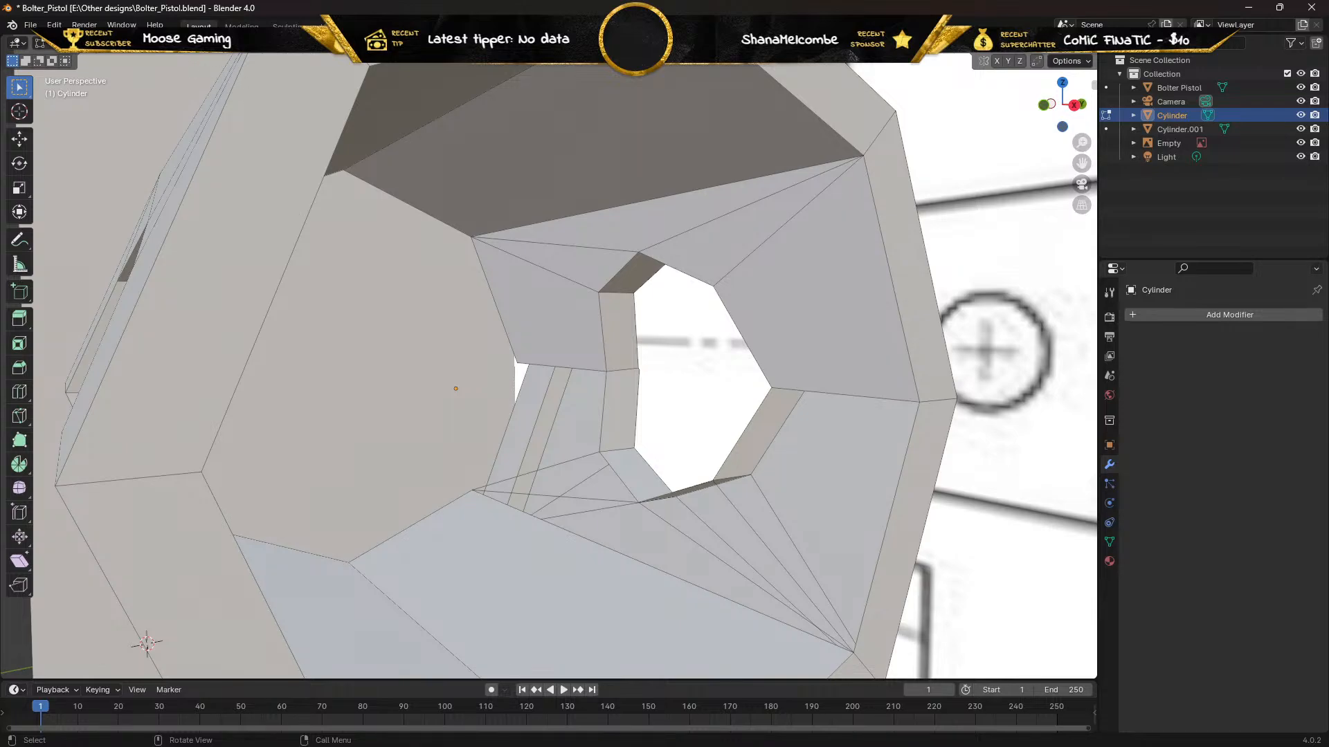
pyautogui.click(841, 394)
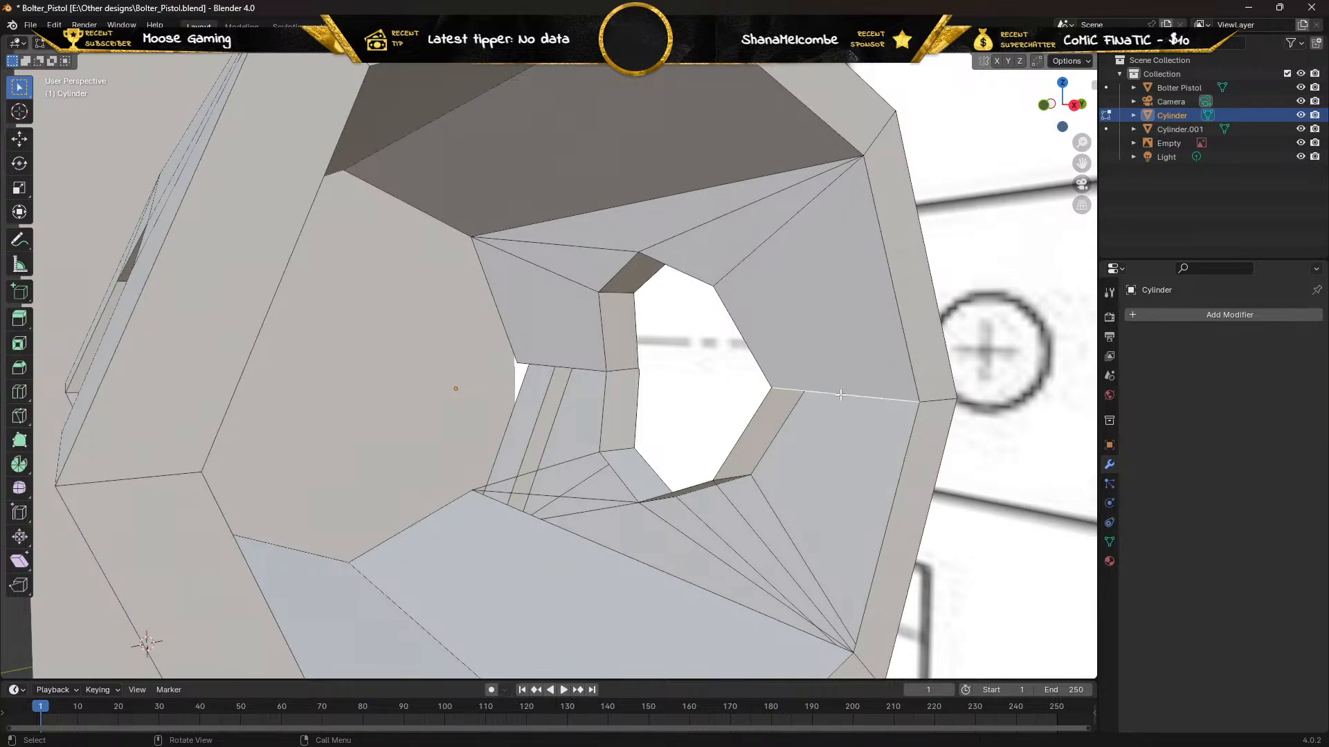
pyautogui.keyDown('shift'); pyautogui.click(756, 539); pyautogui.keyUp('shift')
pyautogui.press('f')
pyautogui.click(757, 538)
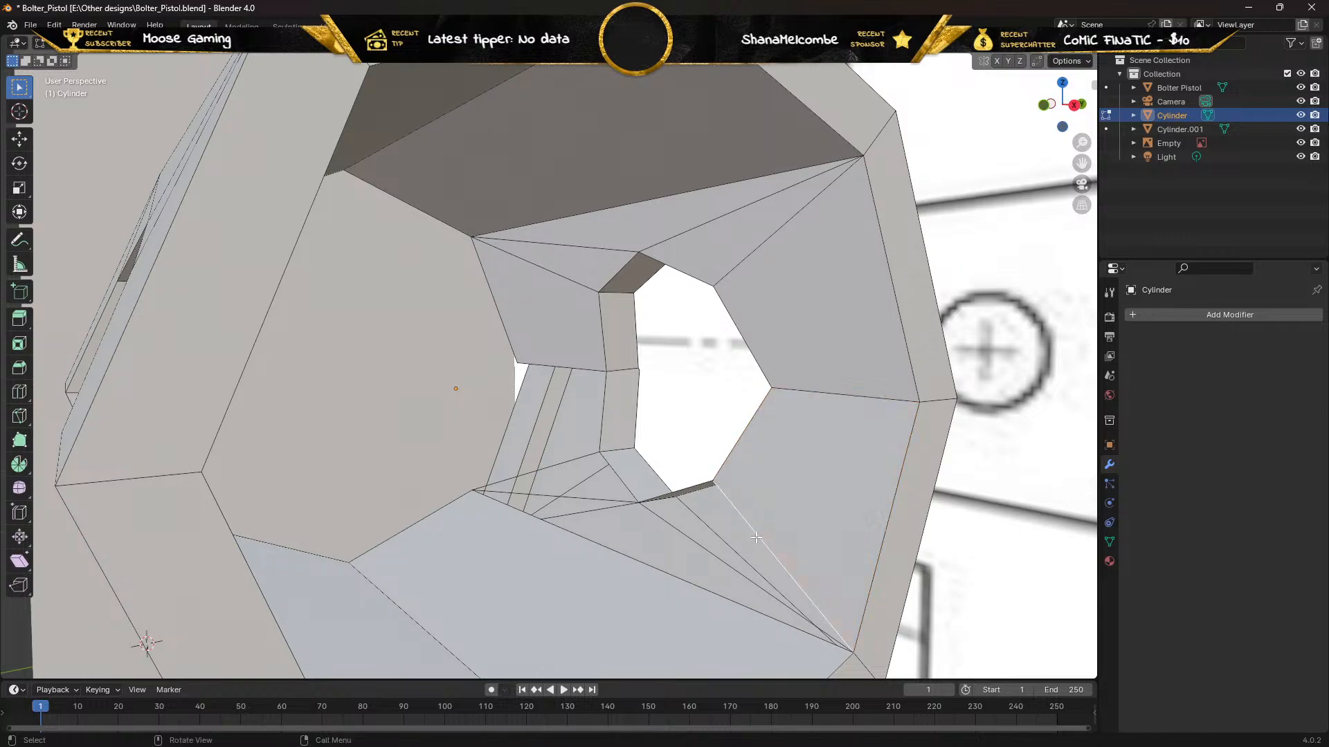
pyautogui.keyDown('shift'); pyautogui.click(715, 554); pyautogui.keyUp('shift')
pyautogui.press('f')
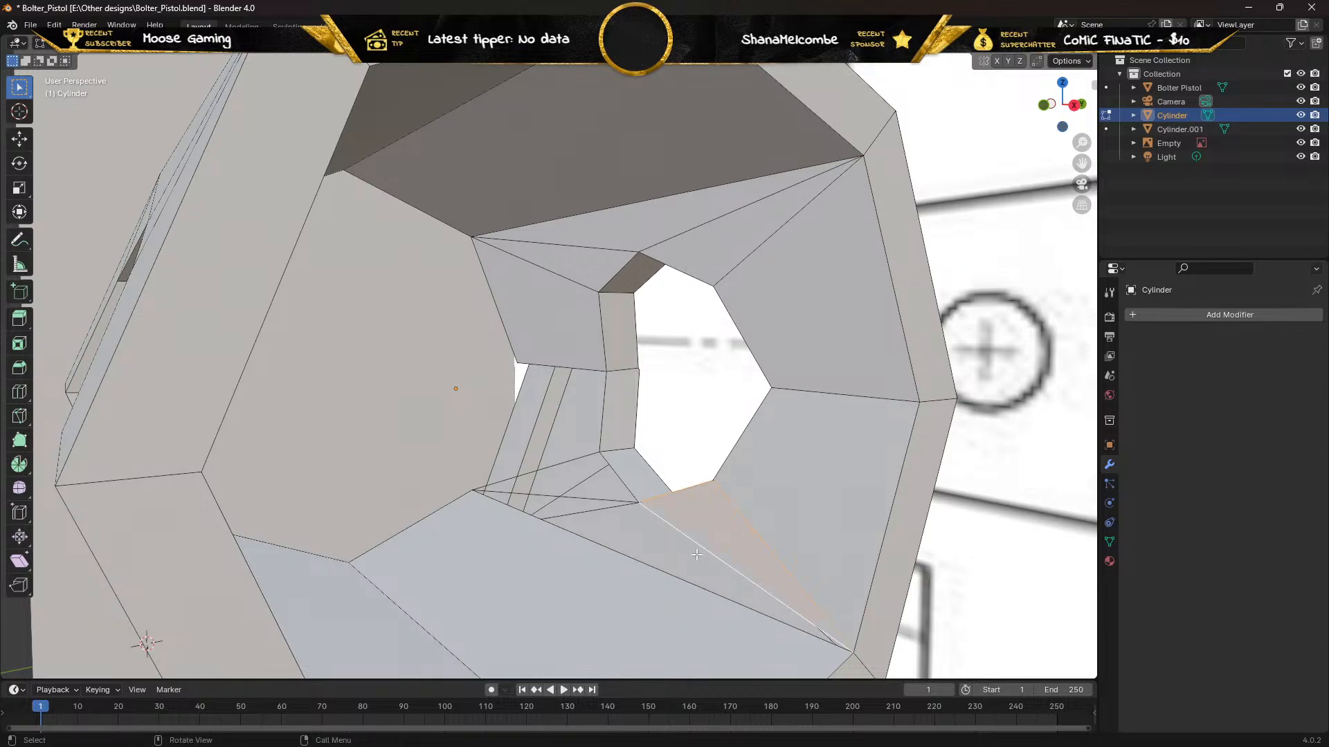
# Fill the long triangular gap beneath the opposite side hole along the inner wall's lower edge
pyautogui.click(581, 512)
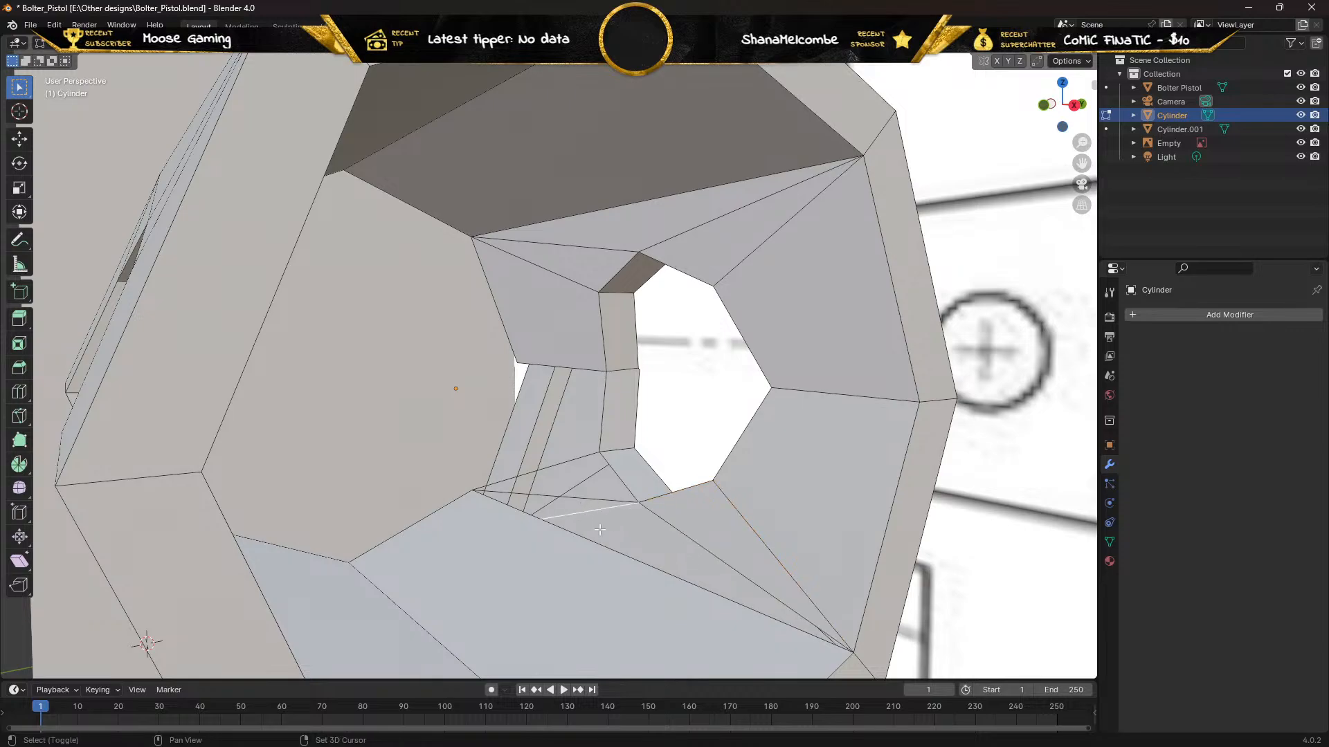
pyautogui.moveTo(581, 512); pyautogui.dragTo(623, 520, button='middle')
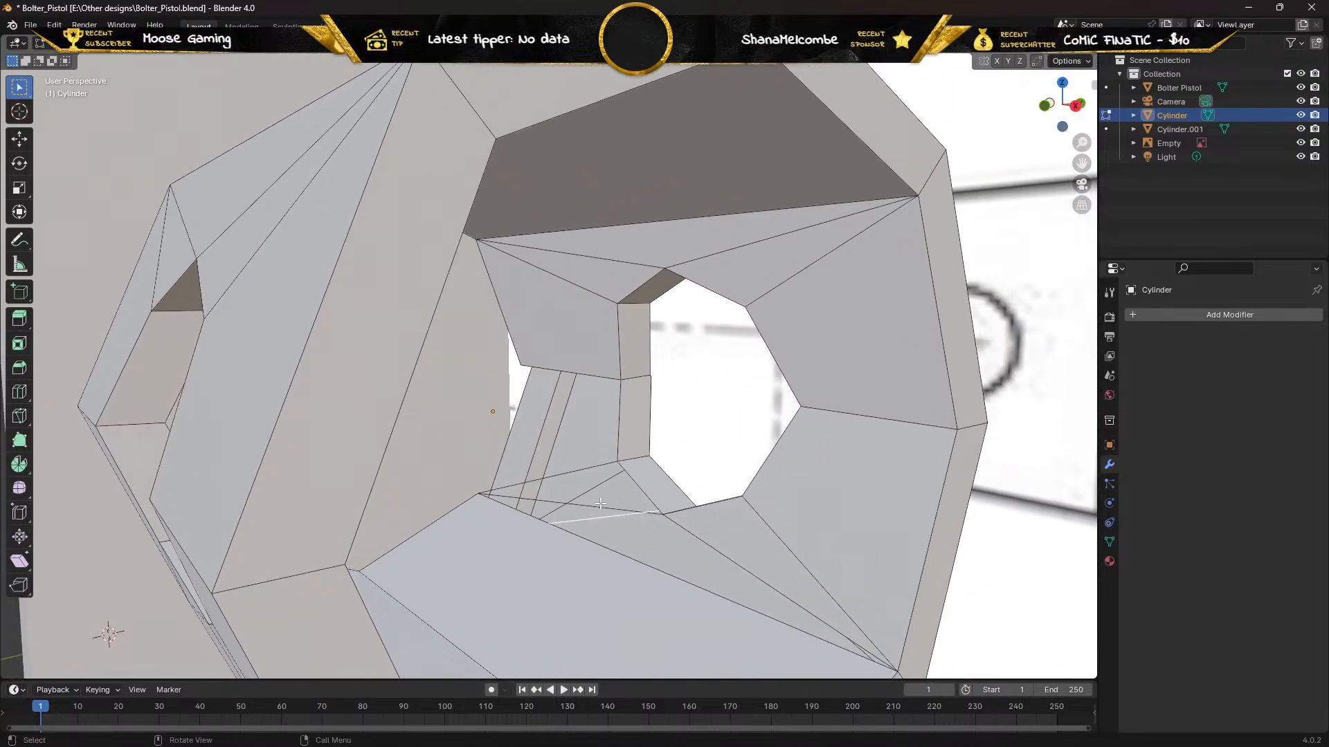
pyautogui.click(599, 505)
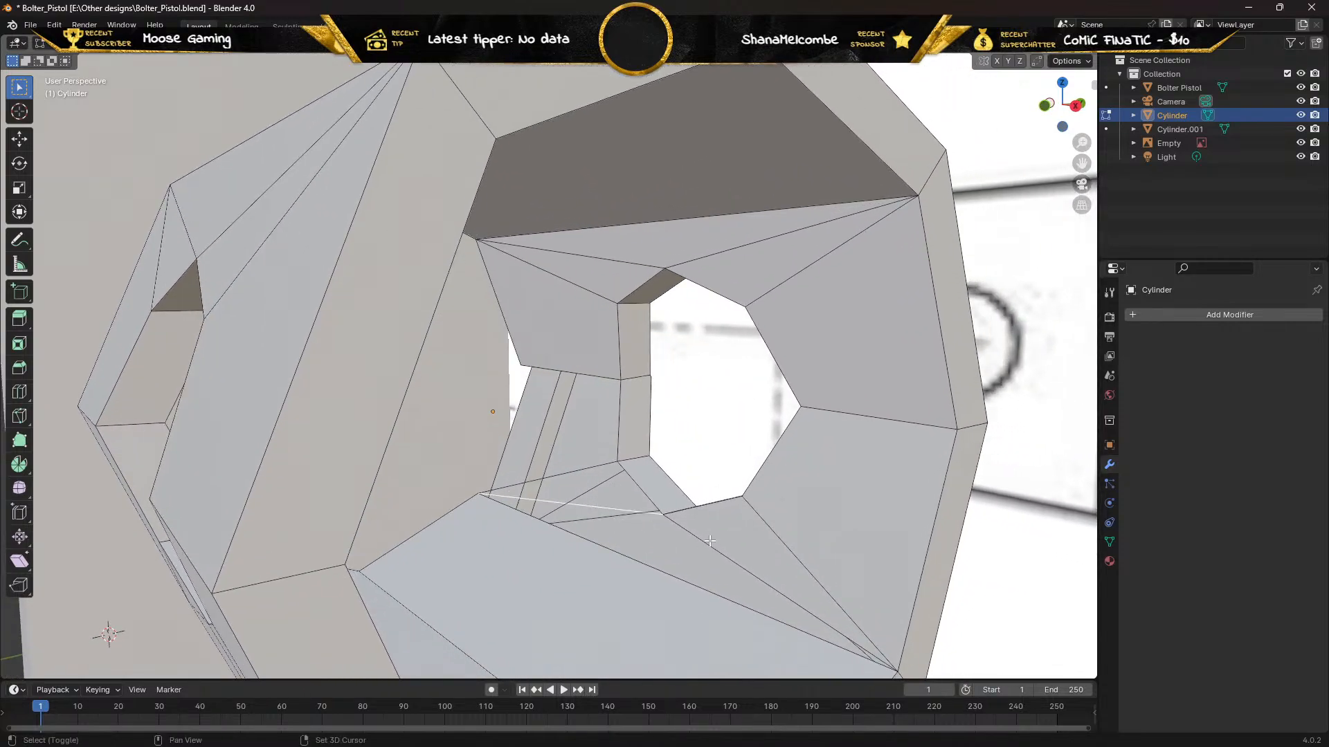
pyautogui.moveTo(709, 541); pyautogui.dragTo(666, 527, button='middle')
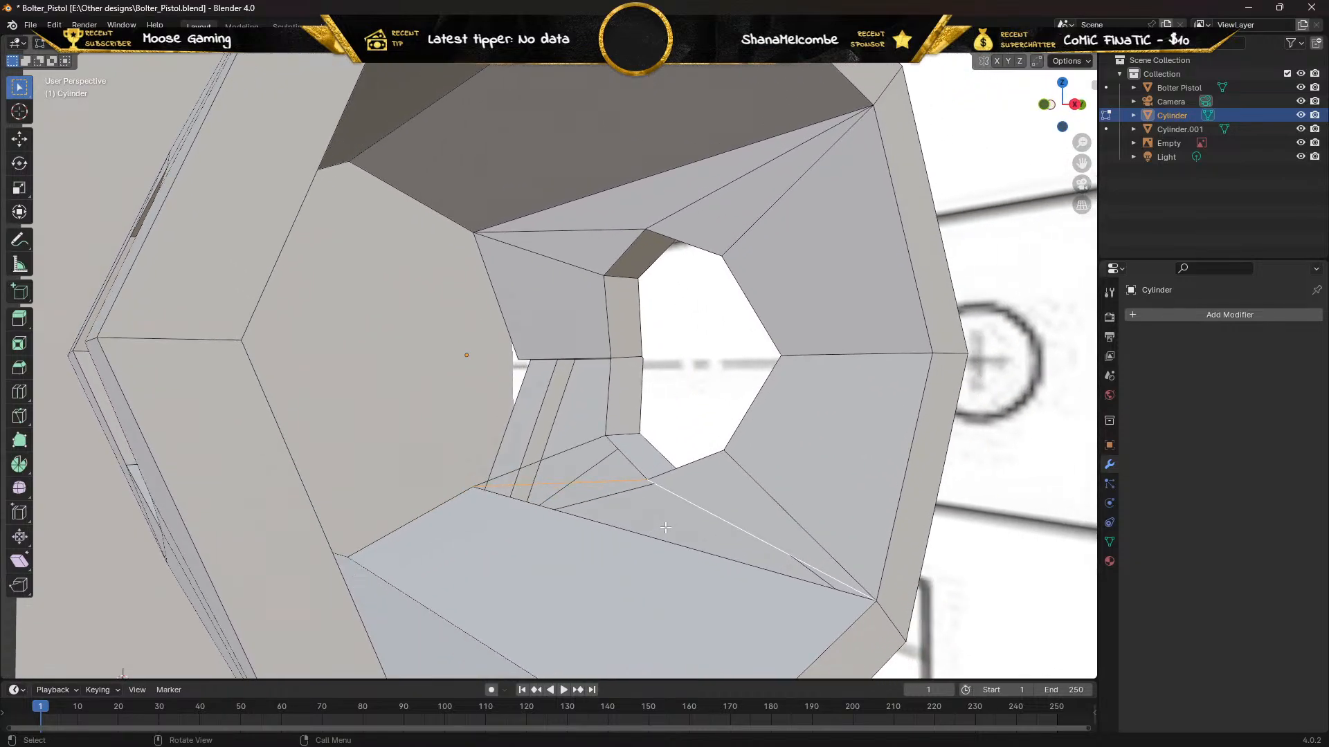
pyautogui.press('f')
# Fill the lower rear triangle and the lower rear quad beside the opposite side hole on the inner wall
pyautogui.keyDown('shift'); pyautogui.click(564, 451); pyautogui.keyUp('shift')
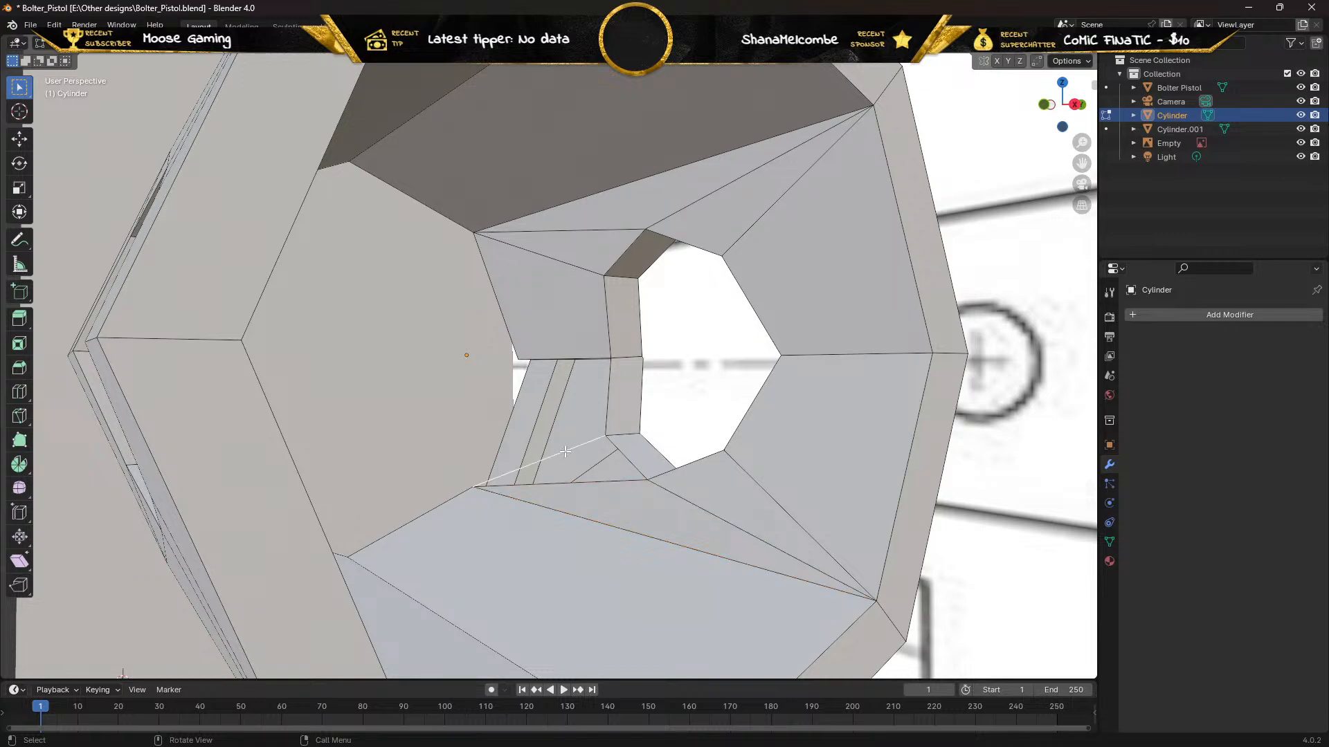
pyautogui.keyDown('shift'); pyautogui.click(550, 484); pyautogui.keyUp('shift')
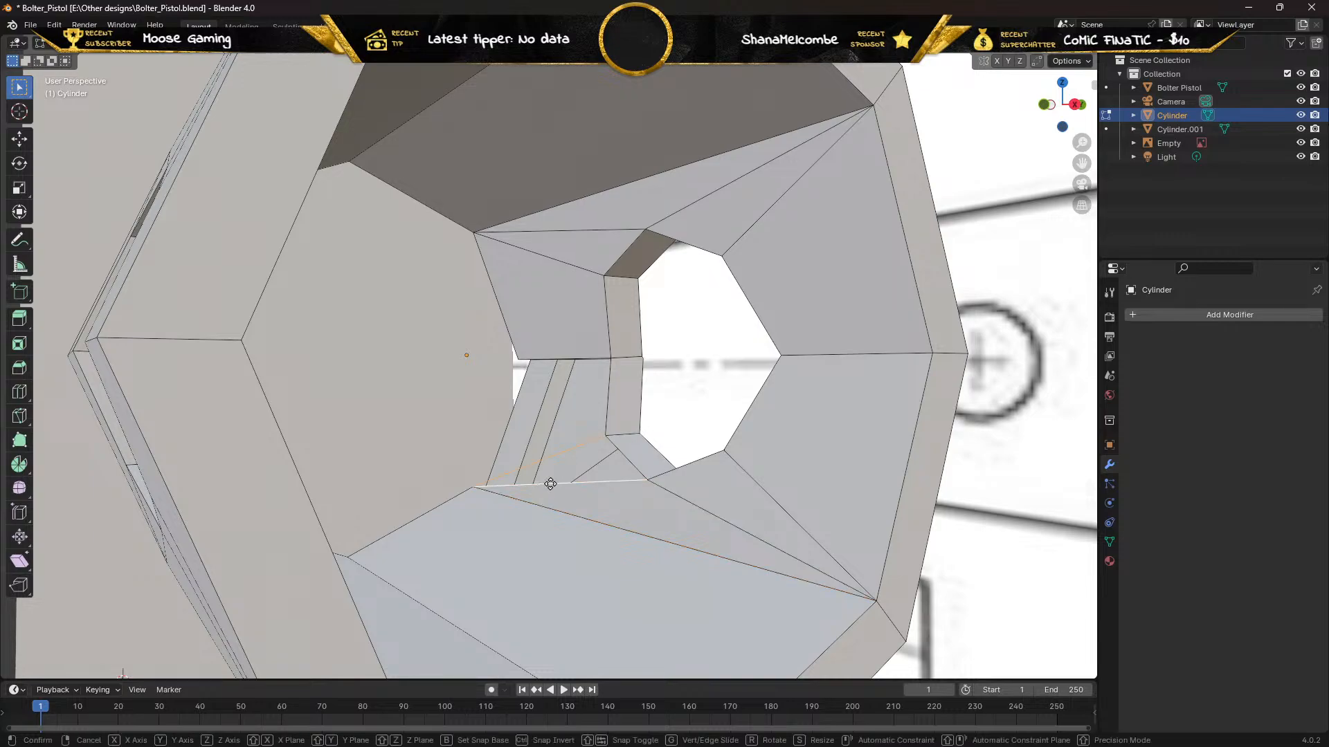
pyautogui.press('g')
pyautogui.press('Escape')
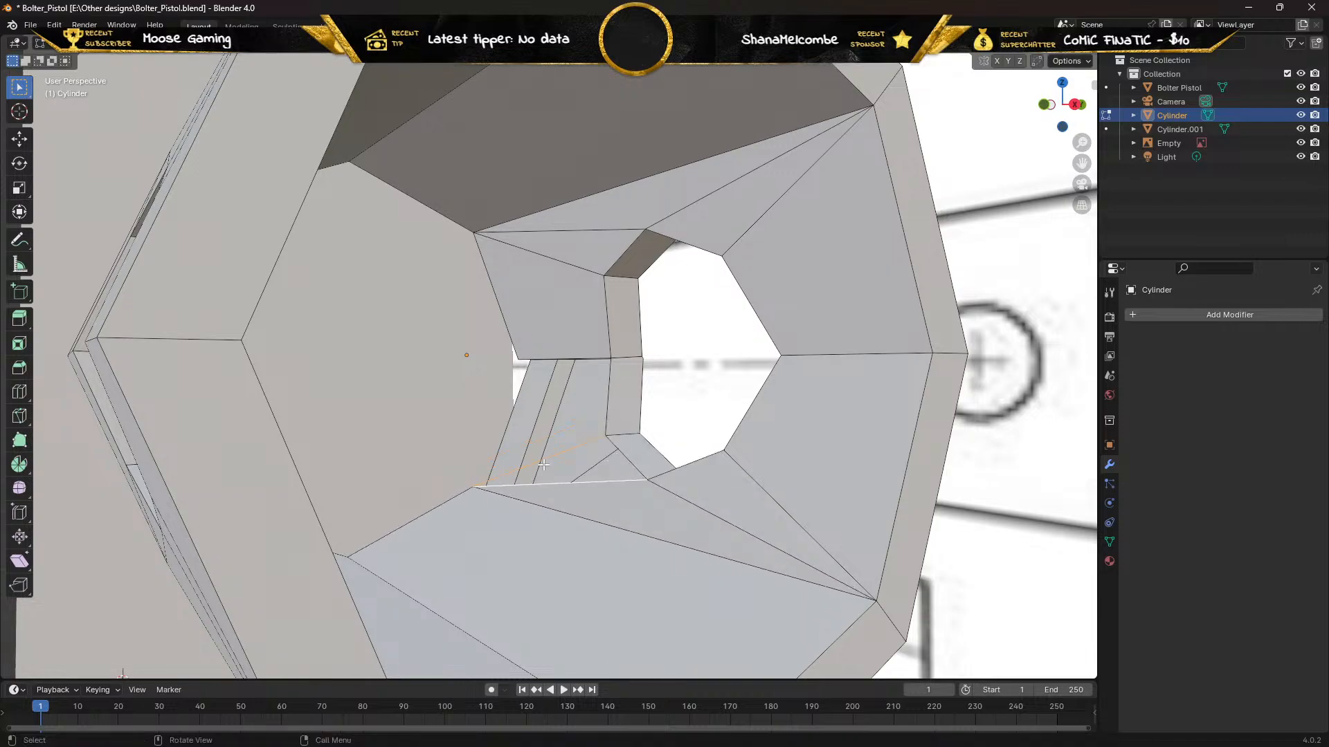
pyautogui.press('f')
pyautogui.click(565, 358)
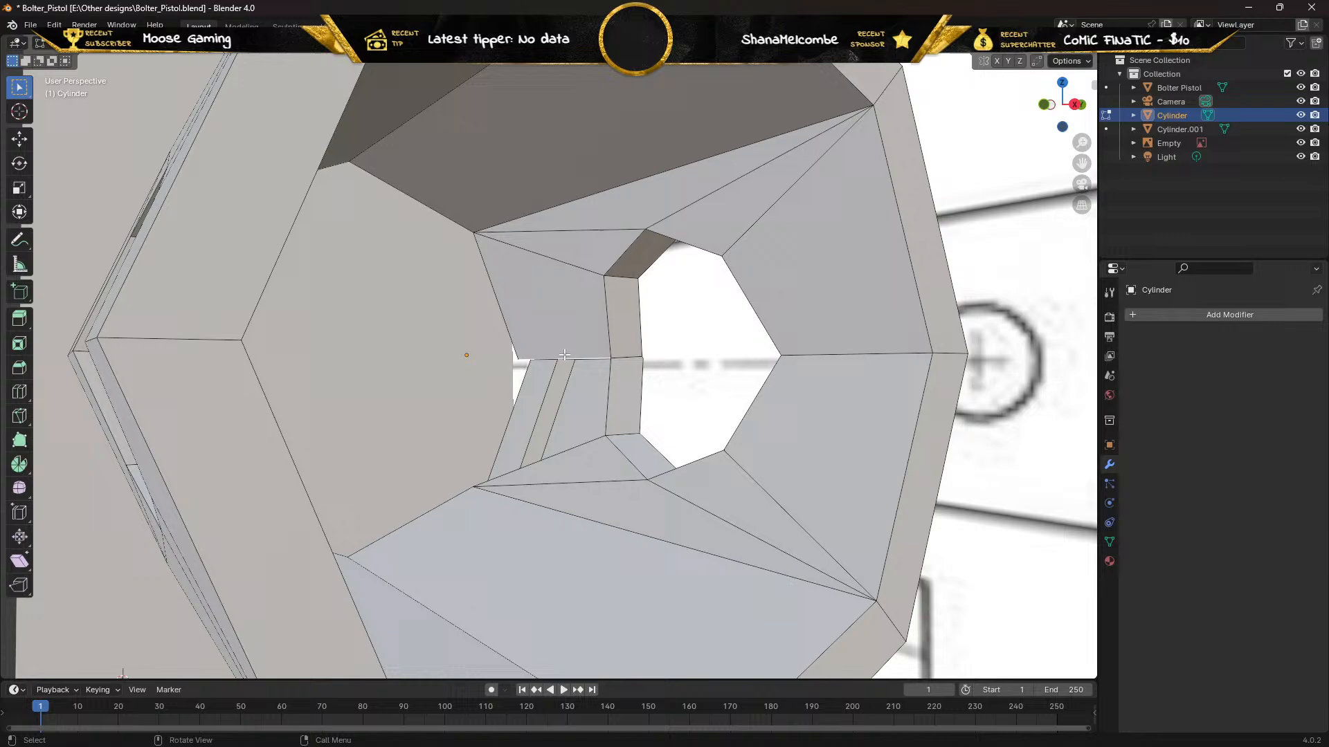
pyautogui.keyDown('shift'); pyautogui.click(564, 450); pyautogui.keyUp('shift')
pyautogui.press('f')
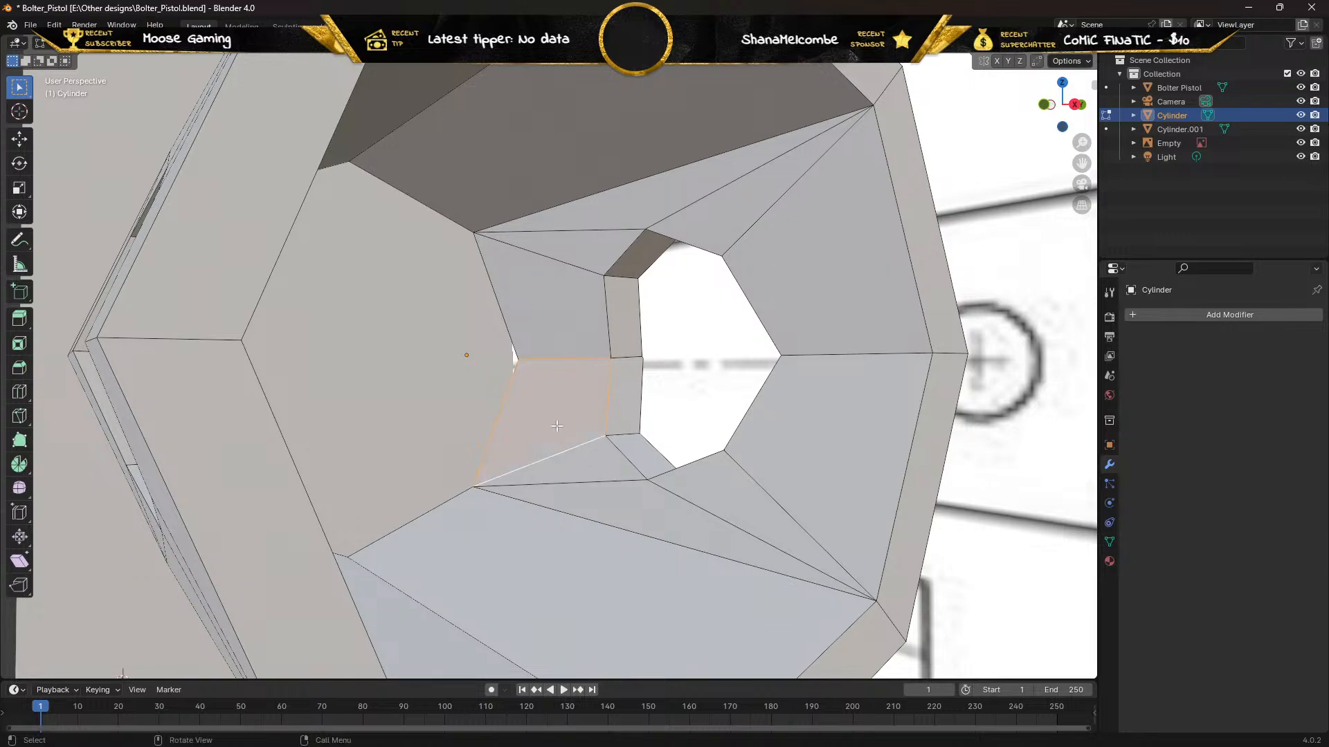
# Delete the upper face around the side hole on the muzzle's outer wall
pyautogui.moveTo(557, 425); pyautogui.dragTo(433, 441, button='middle')
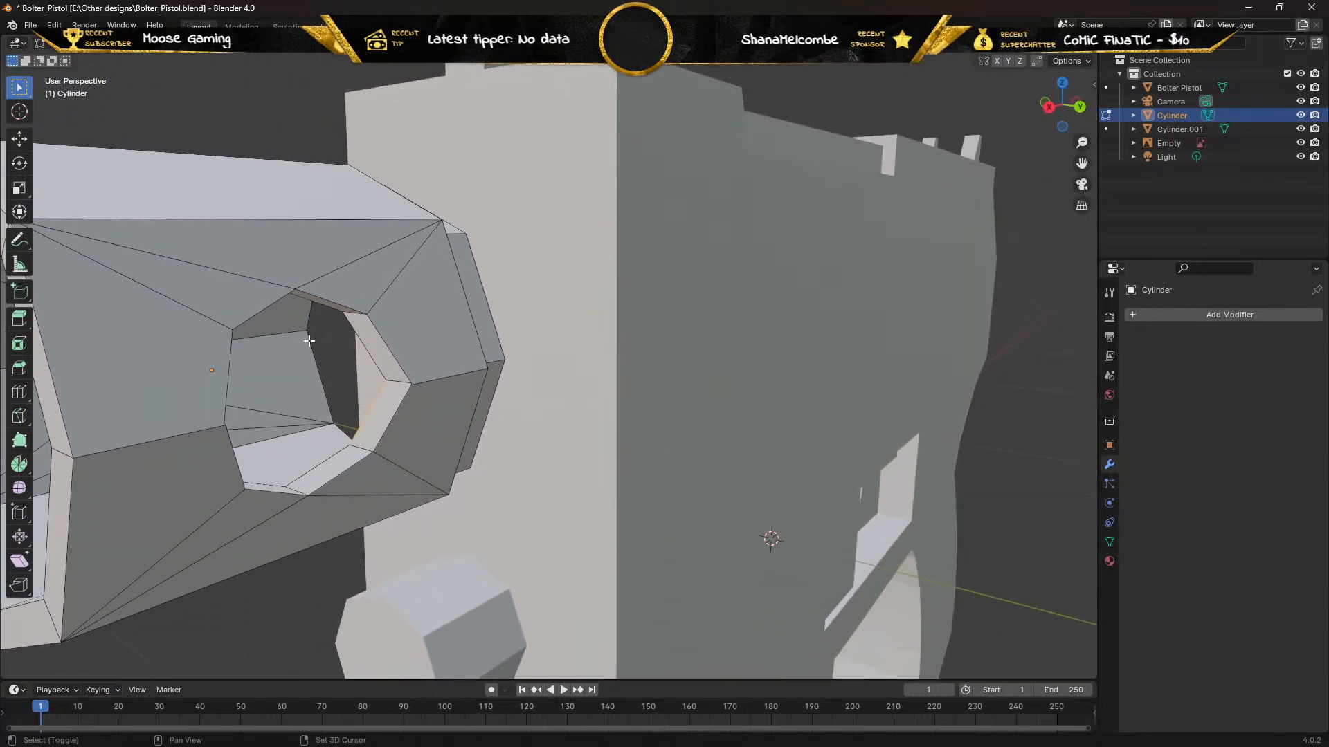
pyautogui.scroll(-4, 416, 350)
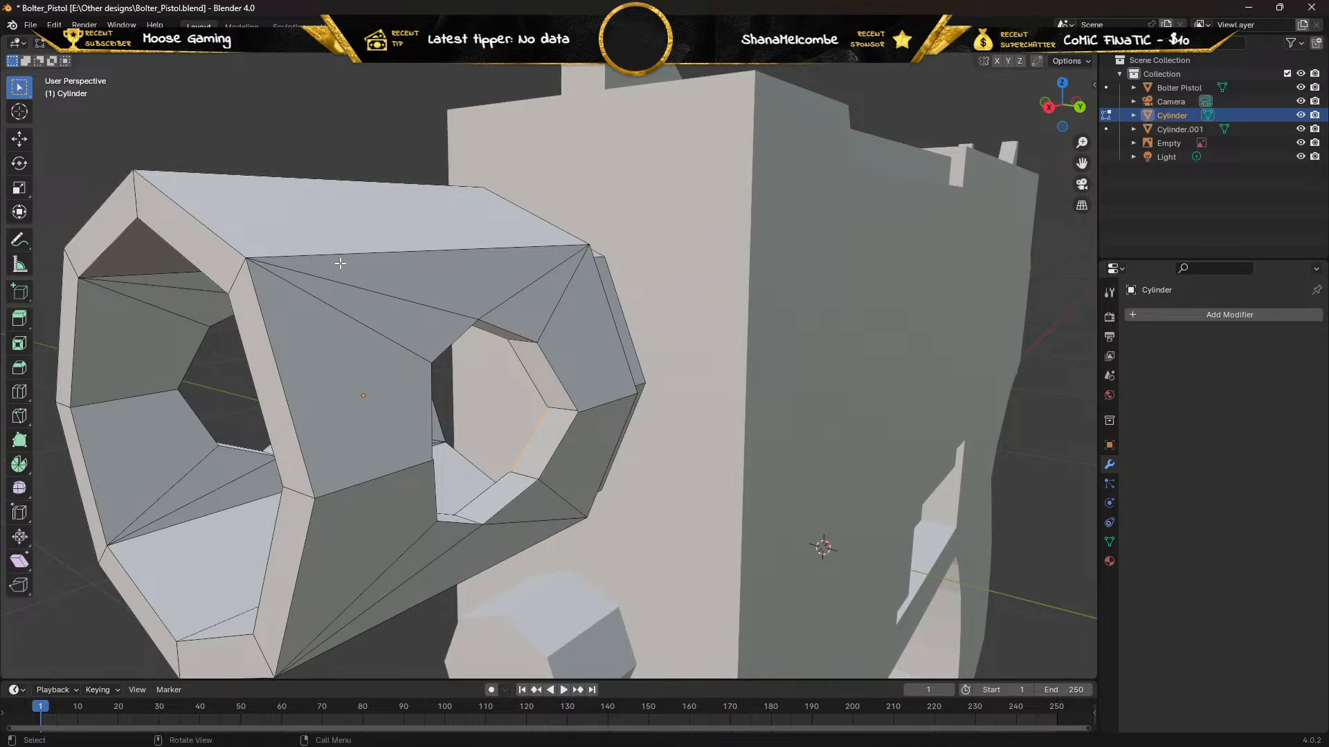
pyautogui.click(311, 342)
pyautogui.press('x')
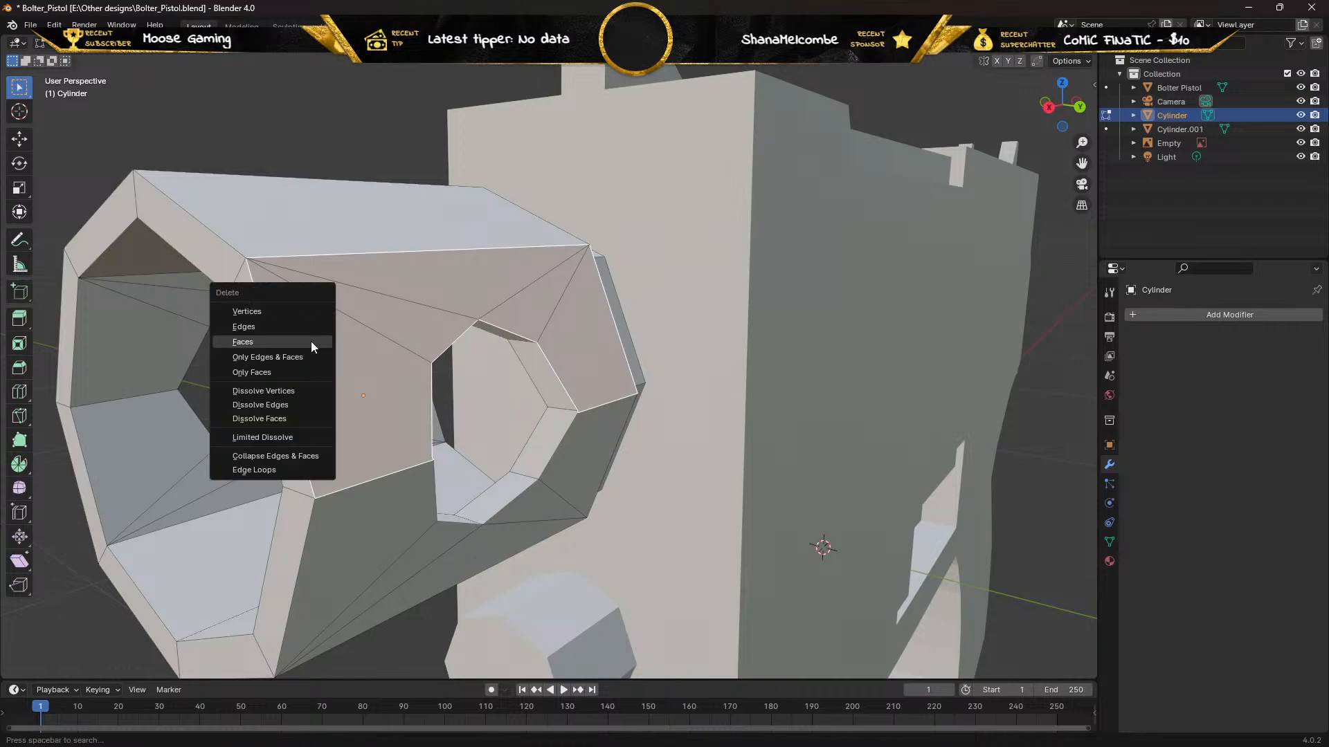
pyautogui.click(310, 342)
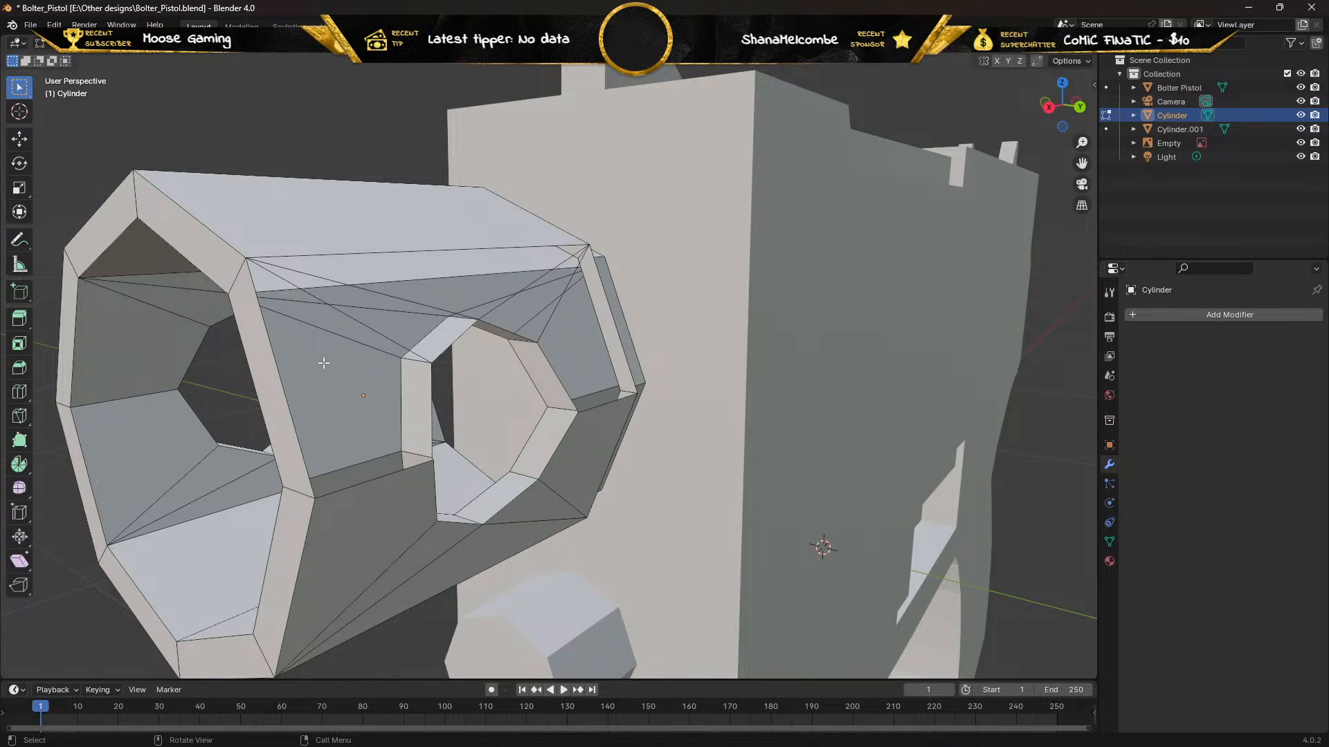
# Fill the upper front quad and the adjoining narrow triangle beside the side hole on the outer wall
pyautogui.keyDown('shift'); pyautogui.click(356, 321); pyautogui.keyUp('shift')
pyautogui.keyDown('shift'); pyautogui.click(351, 485); pyautogui.keyUp('shift')
pyautogui.press('f')
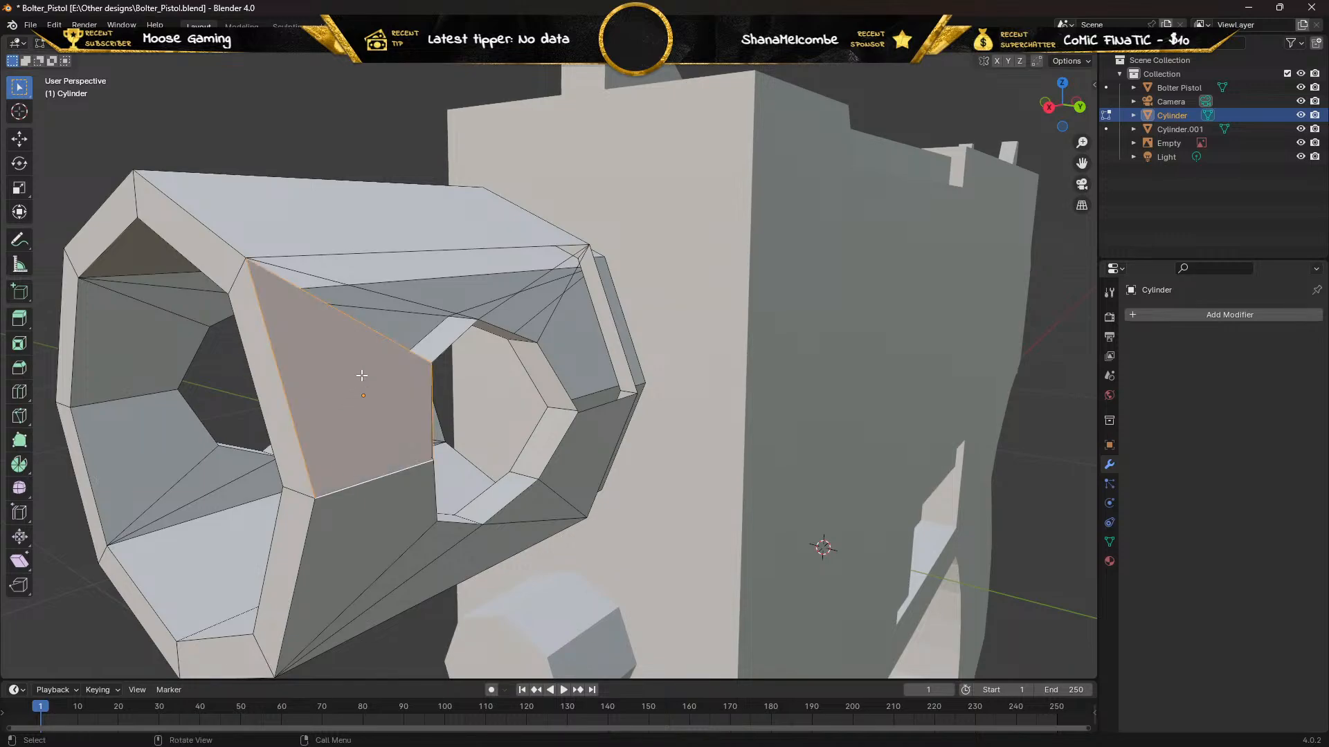
pyautogui.click(377, 332)
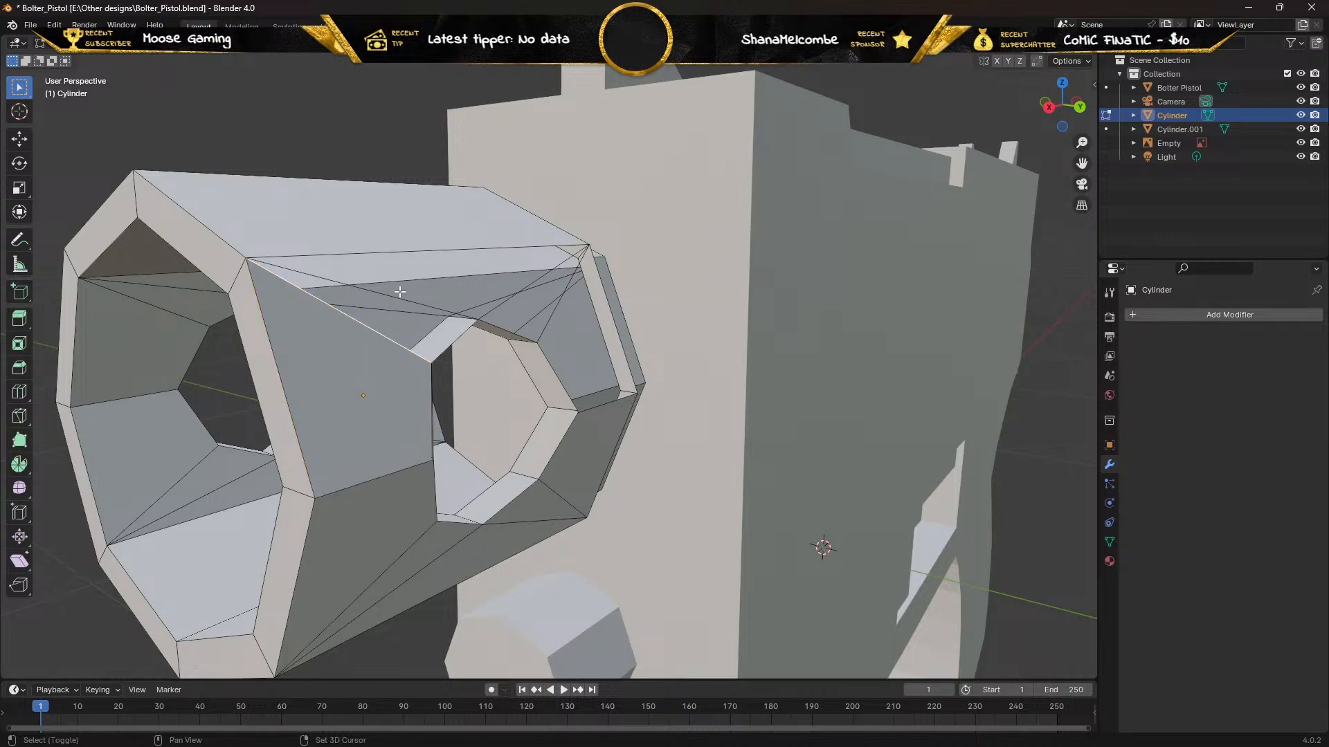
pyautogui.keyDown('shift'); pyautogui.click(394, 296); pyautogui.keyUp('shift')
pyautogui.press('f')
# Fill the two remaining triangles above the side hole and the upper rear quad on the outer wall
pyautogui.click(401, 298)
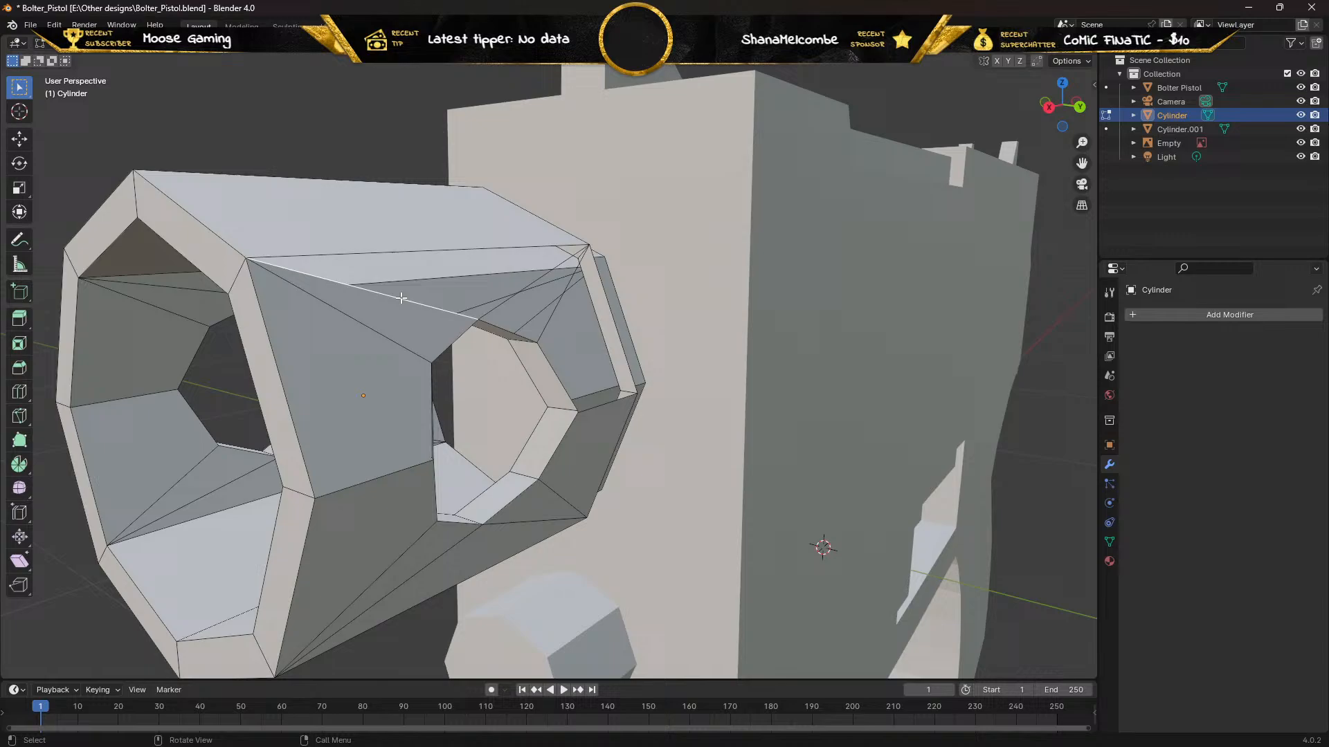
pyautogui.keyDown('shift'); pyautogui.click(535, 282); pyautogui.keyUp('shift')
pyautogui.press('f')
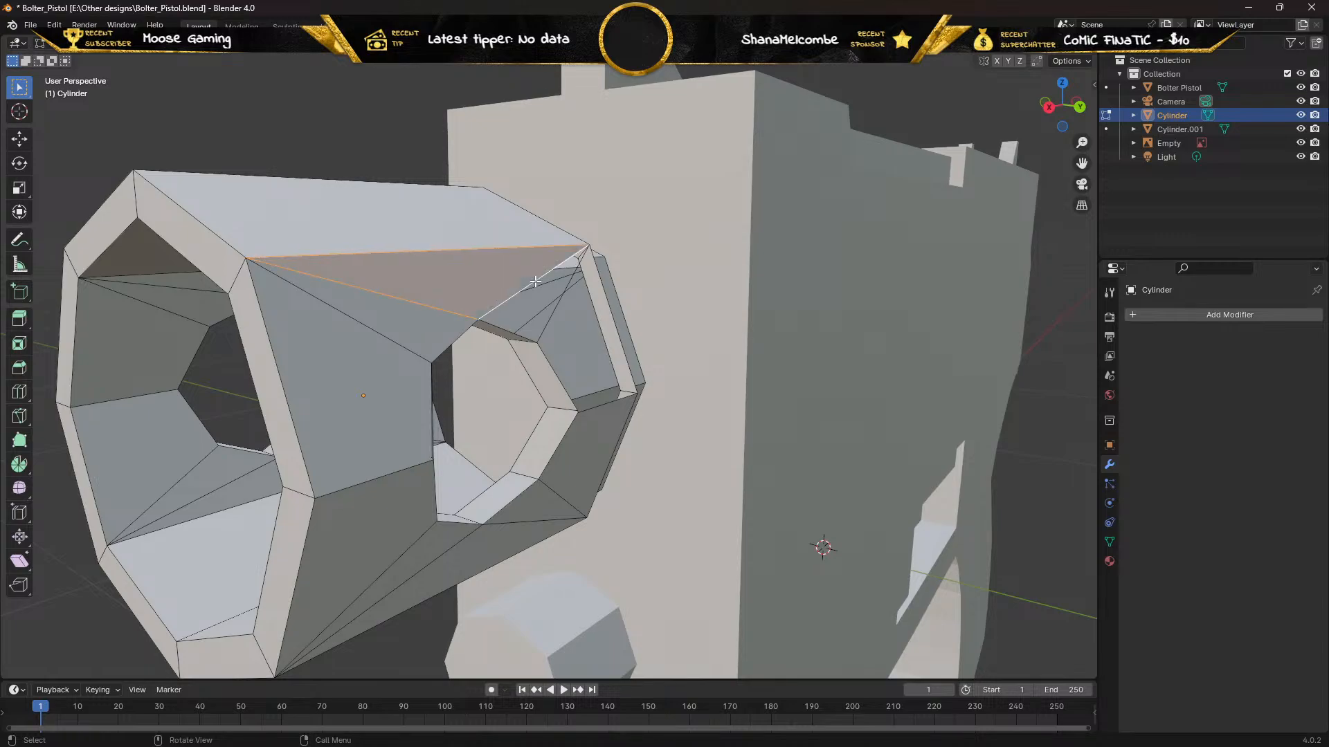
pyautogui.click(535, 282)
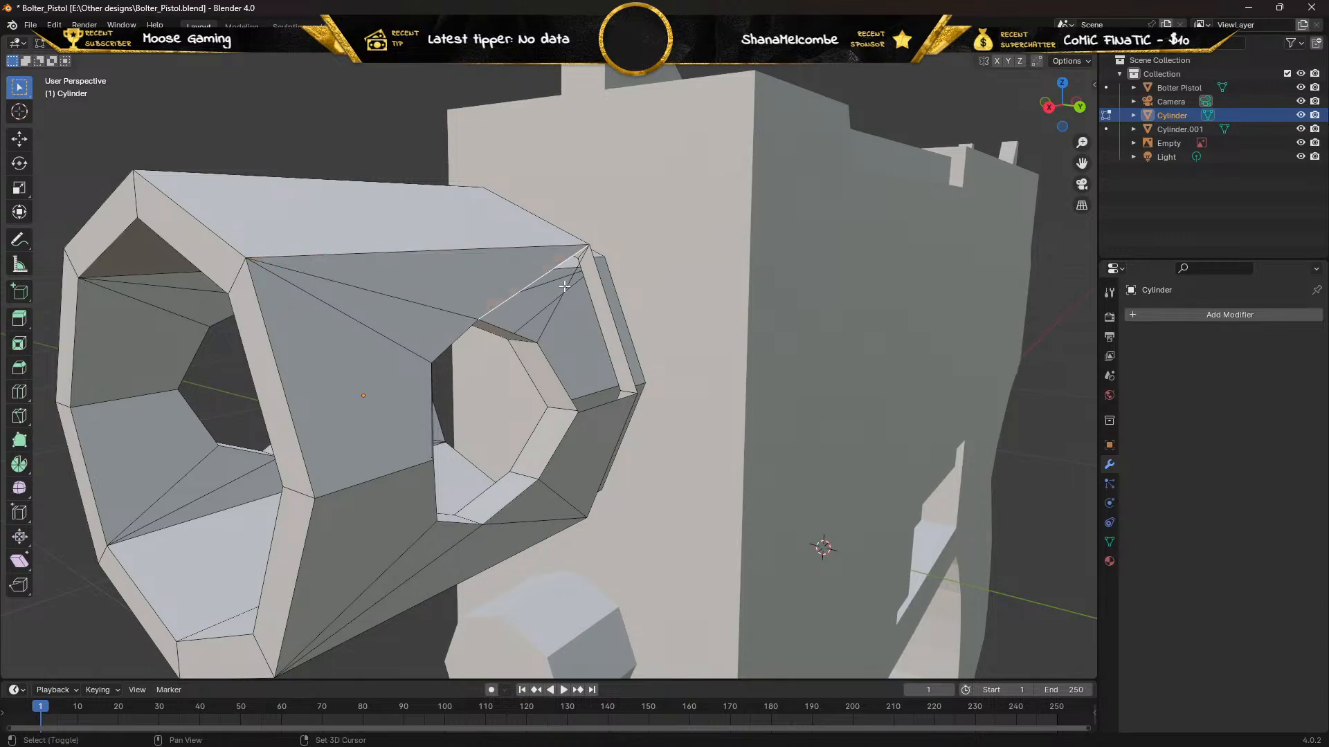
pyautogui.keyDown('shift'); pyautogui.click(566, 285); pyautogui.keyUp('shift')
pyautogui.keyDown('shift'); pyautogui.click(568, 285); pyautogui.keyUp('shift')
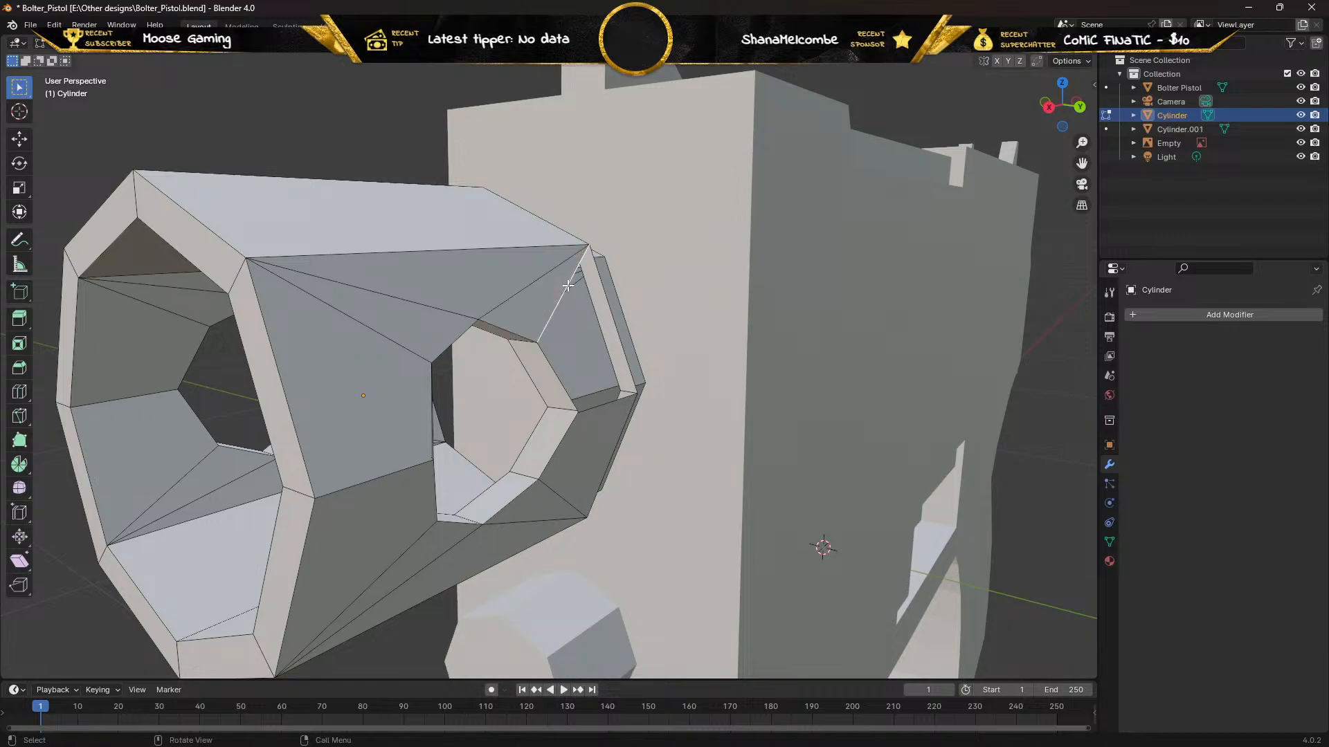
pyautogui.keyDown('shift'); pyautogui.click(598, 409); pyautogui.keyUp('shift')
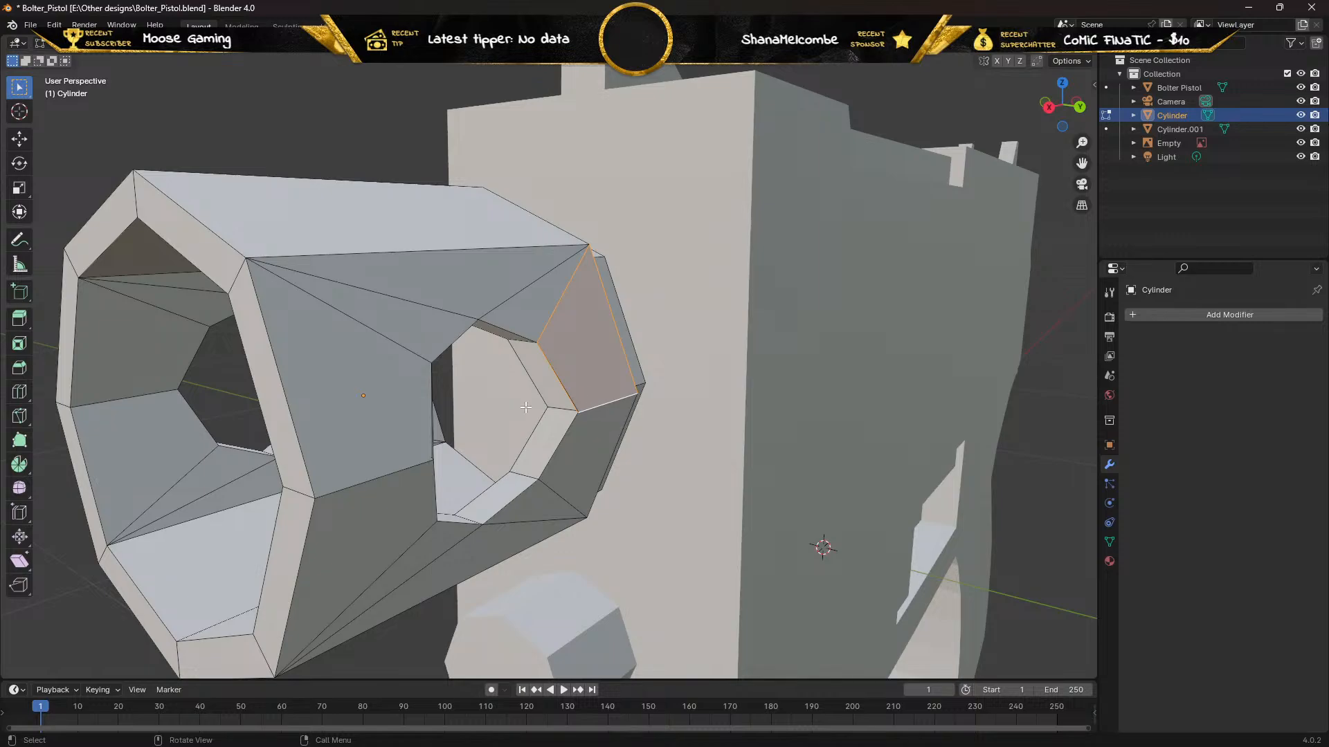
pyautogui.moveTo(524, 407); pyautogui.dragTo(524, 393, button='middle')
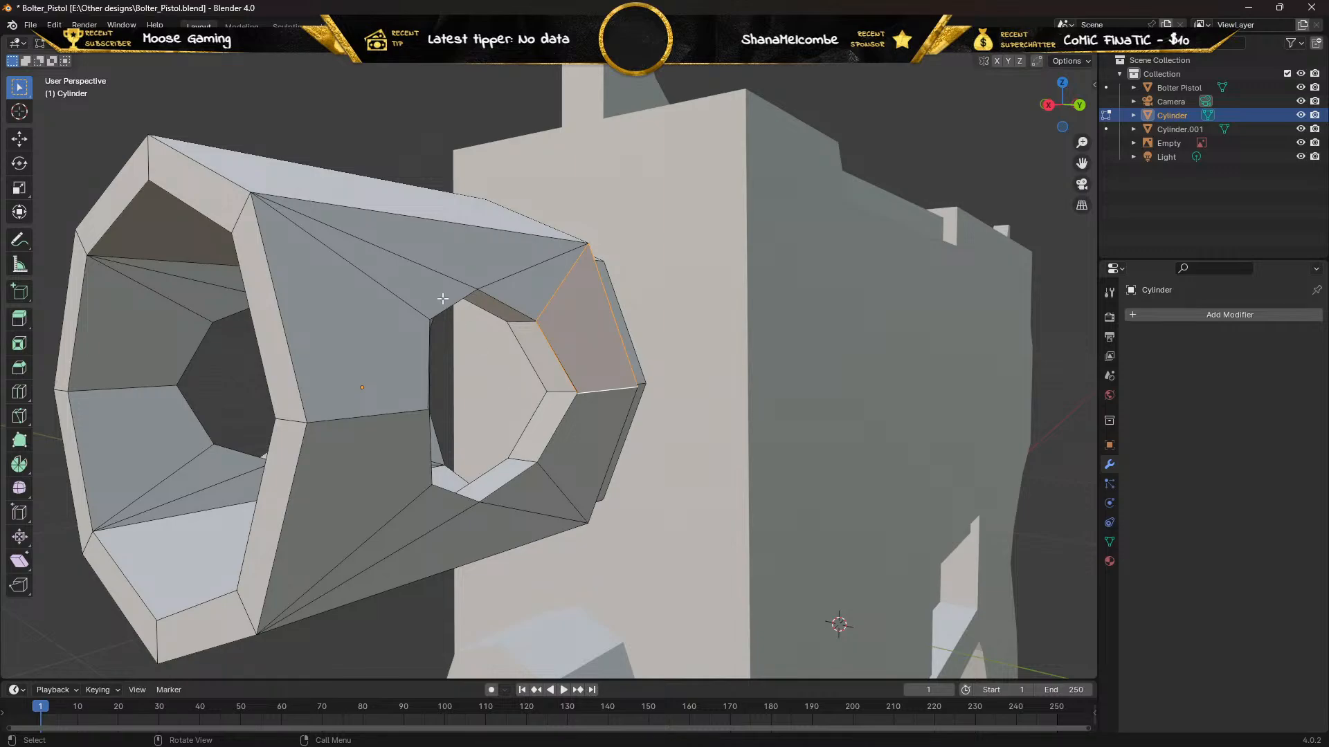
# Merge the two nearly coincident vertices at the side hole's outer rear corner, using At Last in vertex selection mode
pyautogui.press('1')
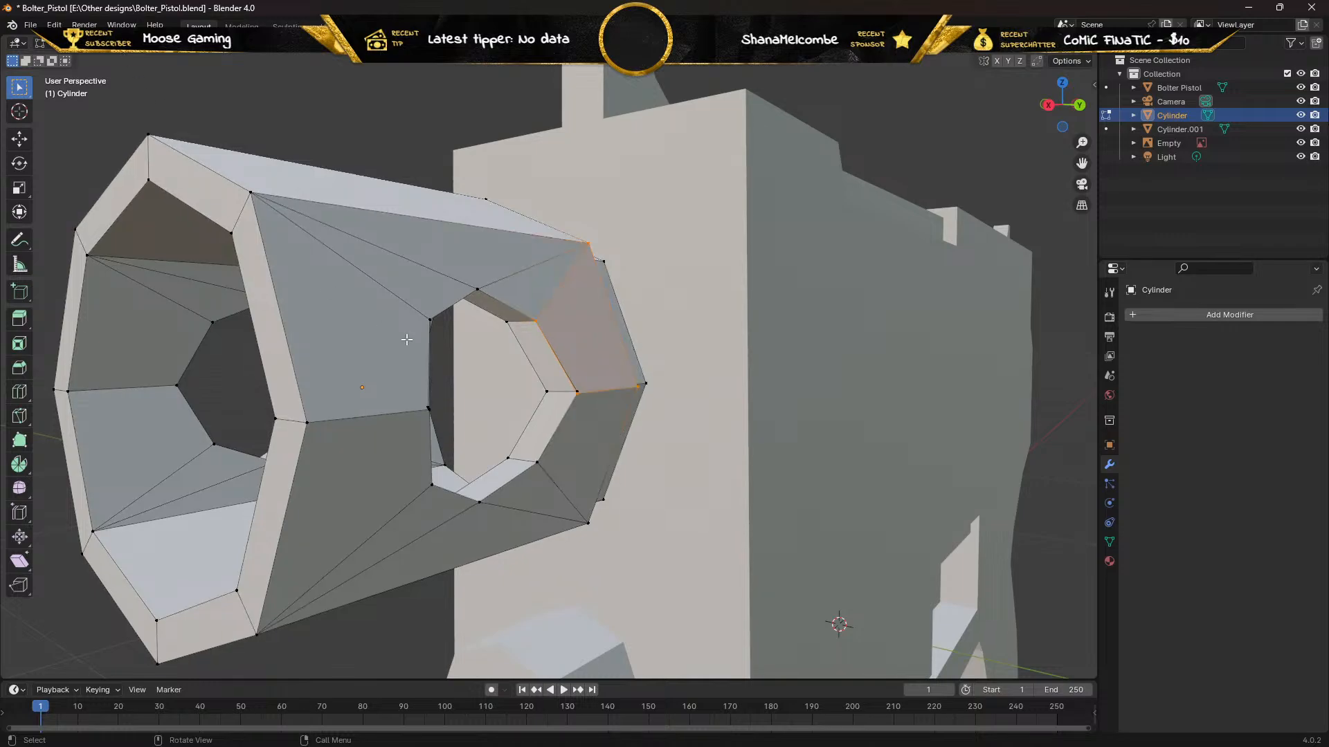
pyautogui.scroll(7, 570, 430)
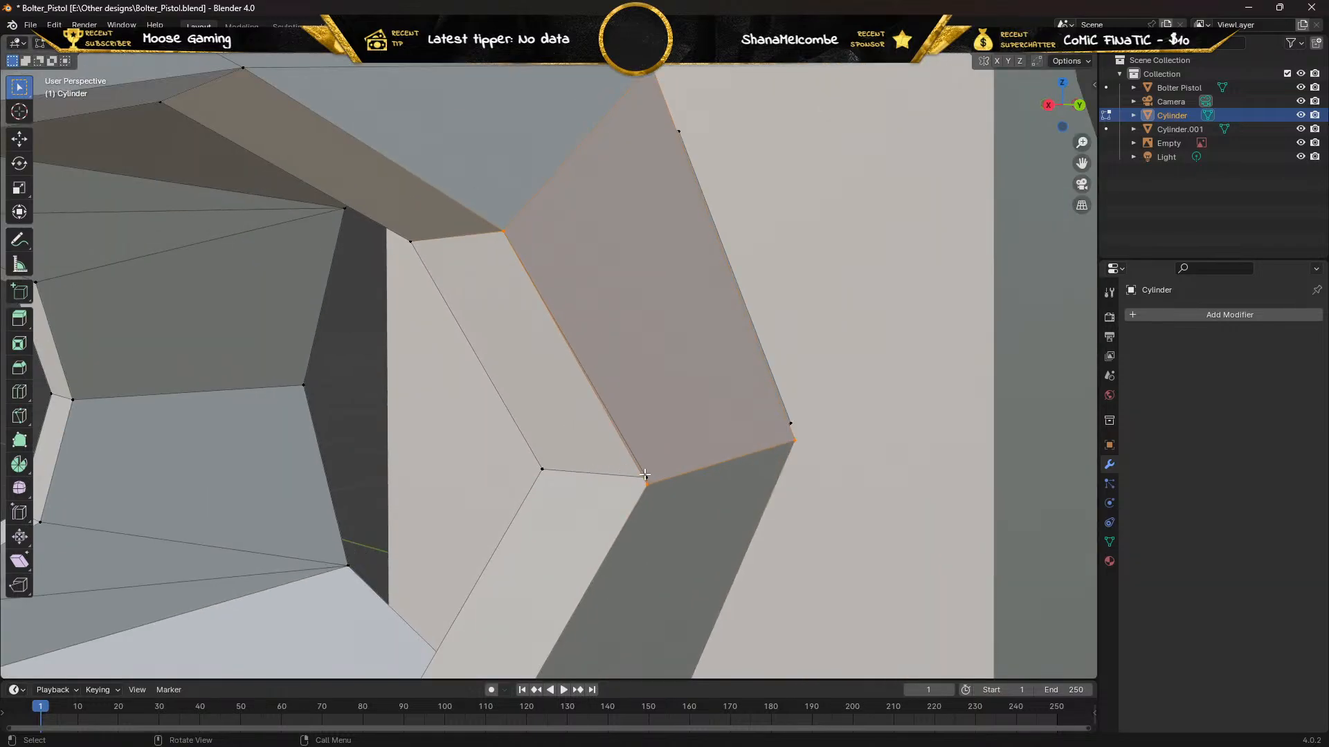
pyautogui.keyDown('shift'); pyautogui.click(646, 477); pyautogui.keyUp('shift')
pyautogui.press('m')
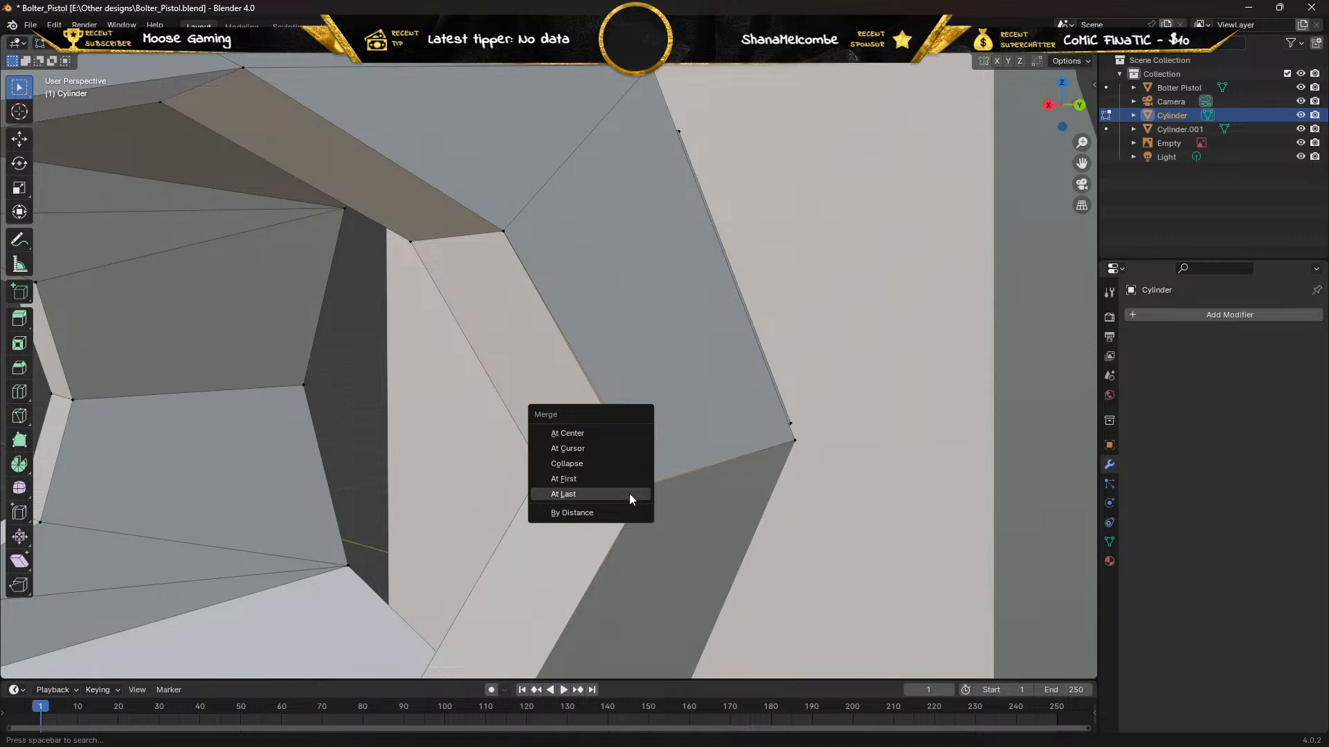
pyautogui.click(629, 492)
pyautogui.scroll(-6, 532, 468)
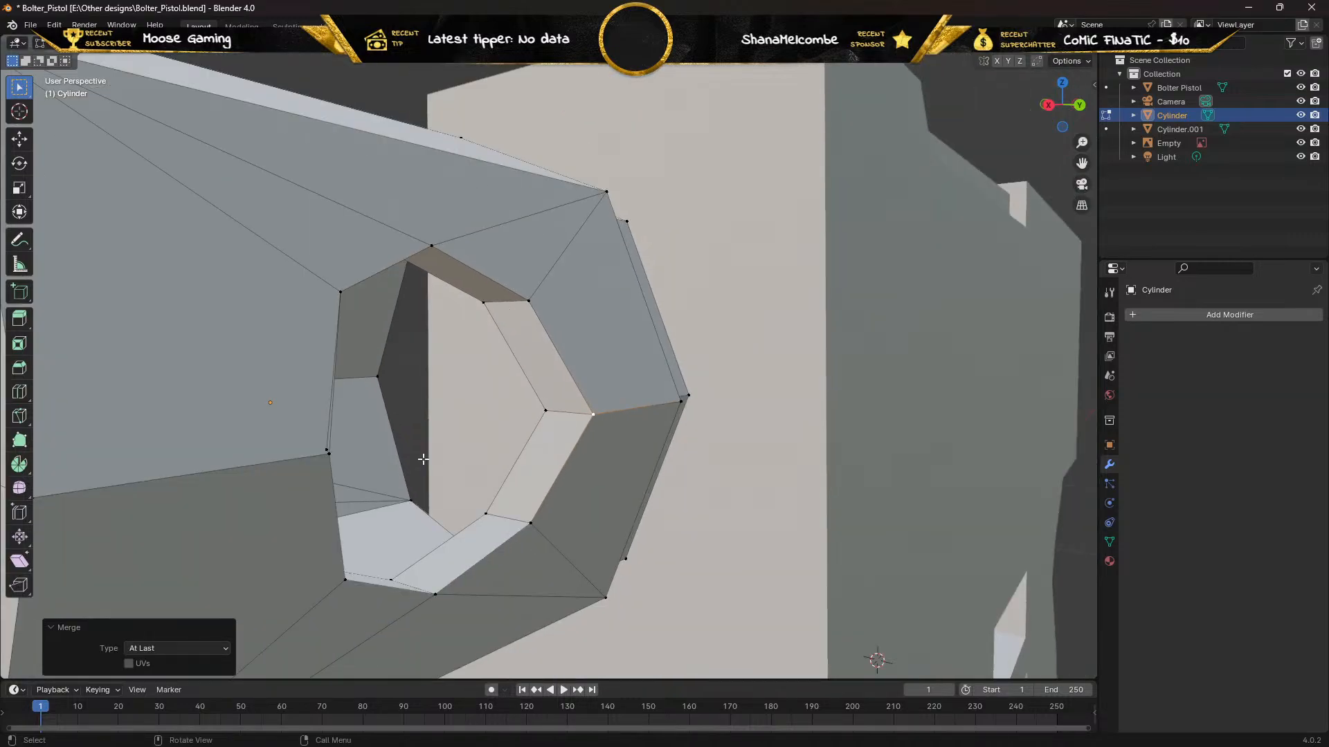
# Merge the two nearly coincident vertices at the side hole's outer front corner, using At Last
pyautogui.scroll(5, 379, 457)
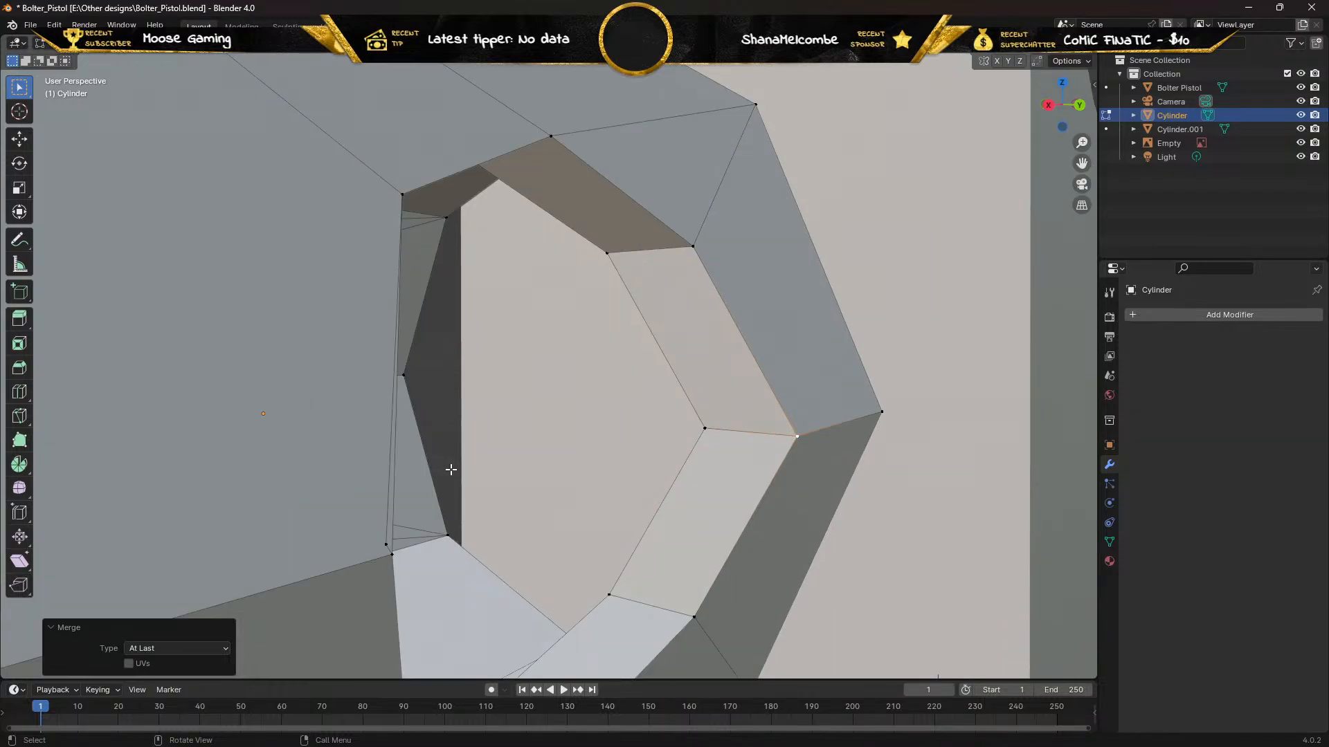
pyautogui.keyDown('shift'); pyautogui.click(388, 547); pyautogui.keyUp('shift')
pyautogui.keyDown('shift'); pyautogui.click(393, 555); pyautogui.keyUp('shift')
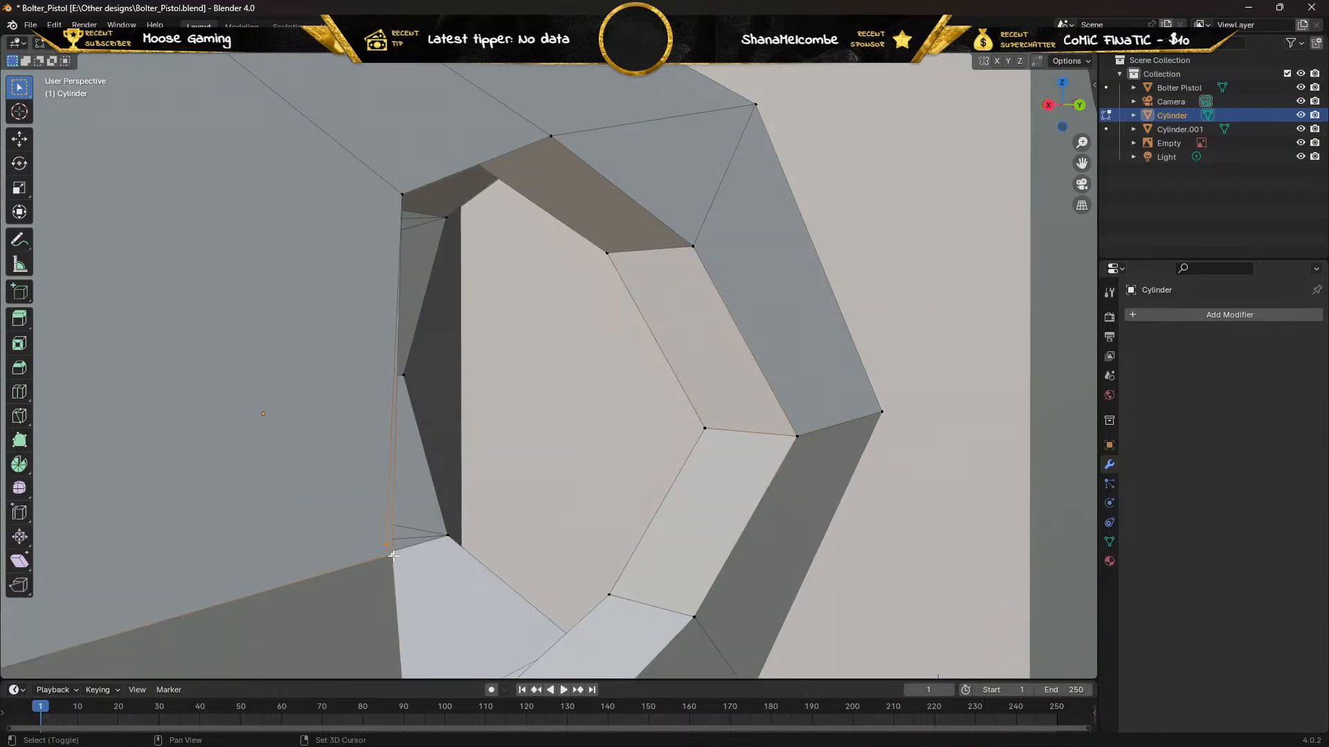
pyautogui.press('m')
pyautogui.click(435, 542)
pyautogui.scroll(-2, 461, 526)
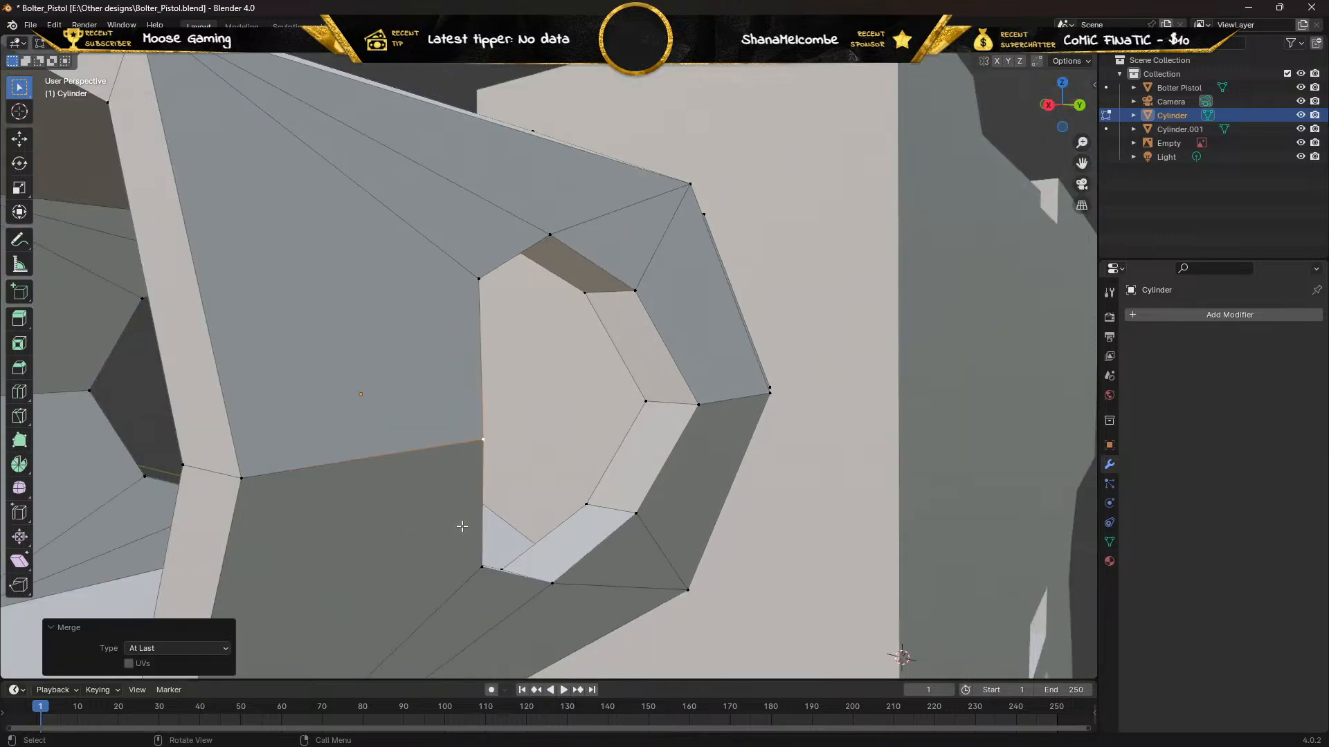
pyautogui.scroll(-1, 456, 513)
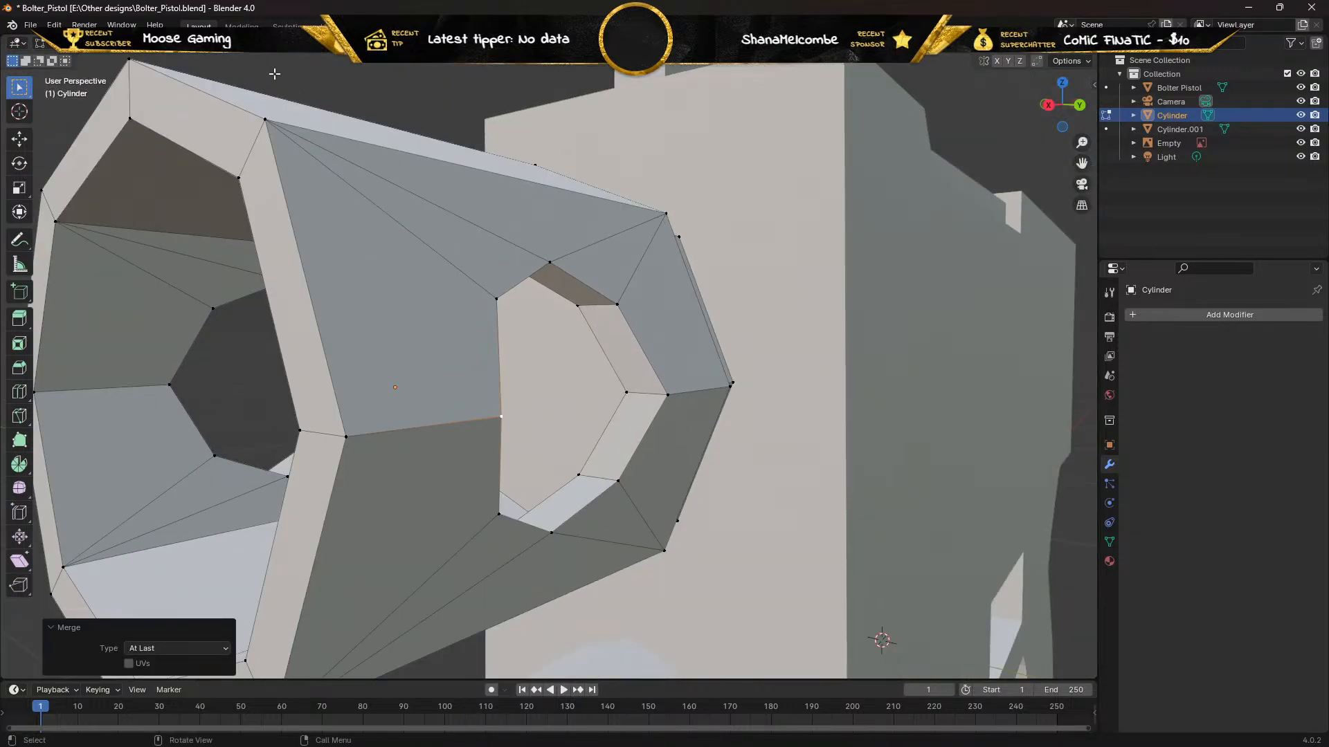
# Delete the large lower face around the side hole on the muzzle's outer wall, using face selection mode
pyautogui.press('3')
pyautogui.scroll(-3, 456, 450)
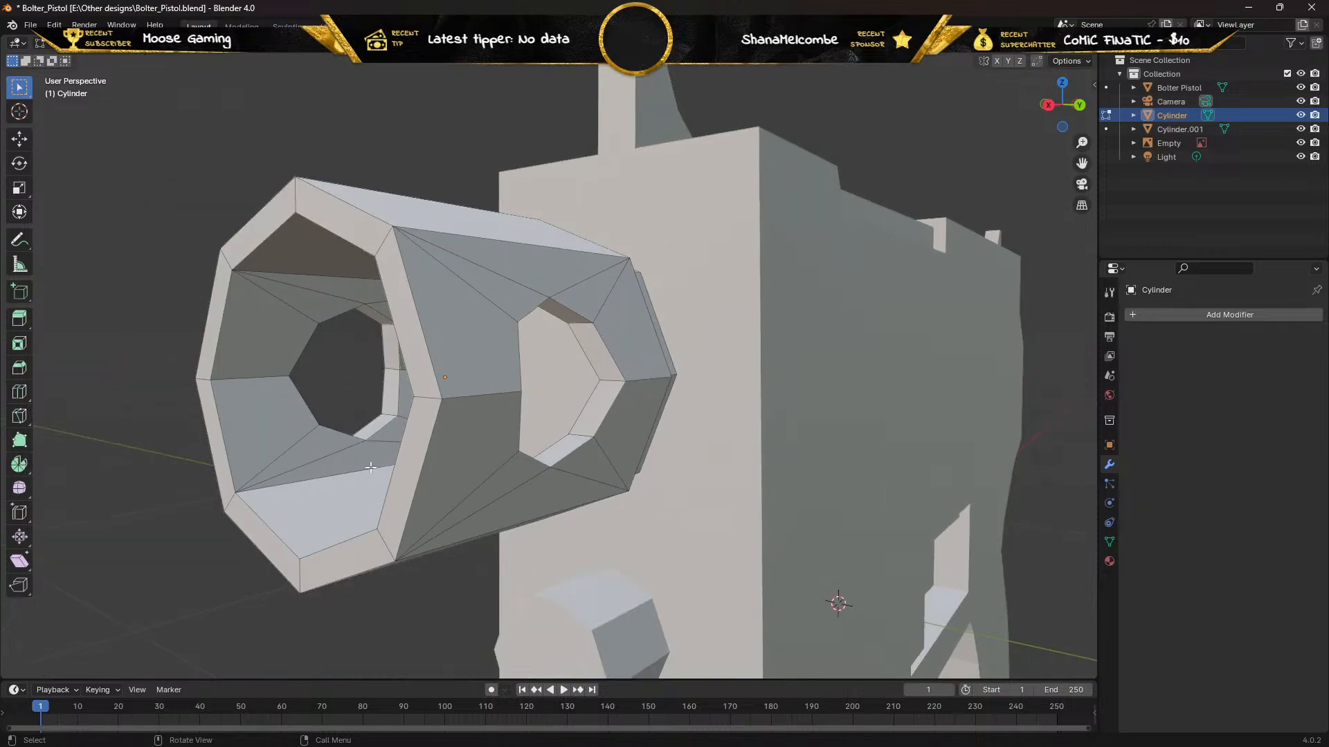
pyautogui.click(456, 467)
pyautogui.press('x')
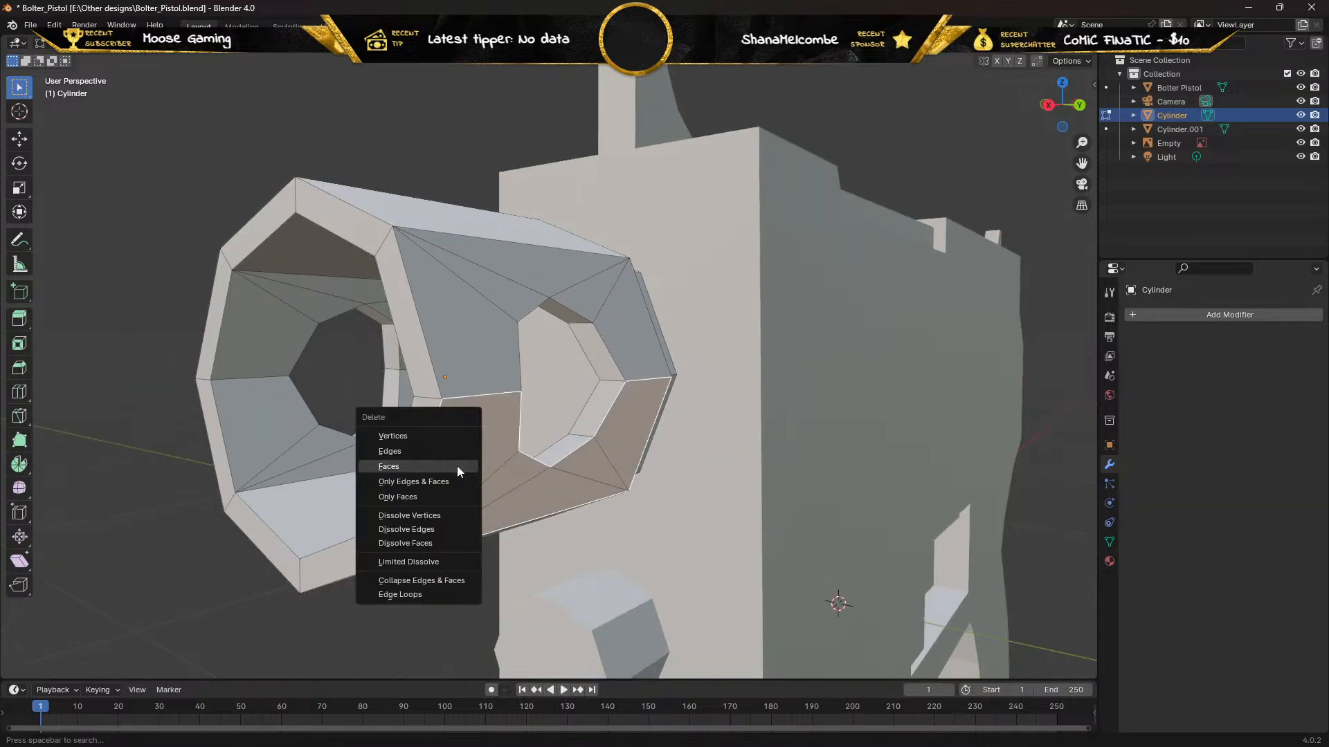
pyautogui.click(457, 466)
# Fill the lower front quad and the adjoining narrow triangle beside the side hole on the outer wall, using edge selection mode
pyautogui.scroll(3, 457, 467)
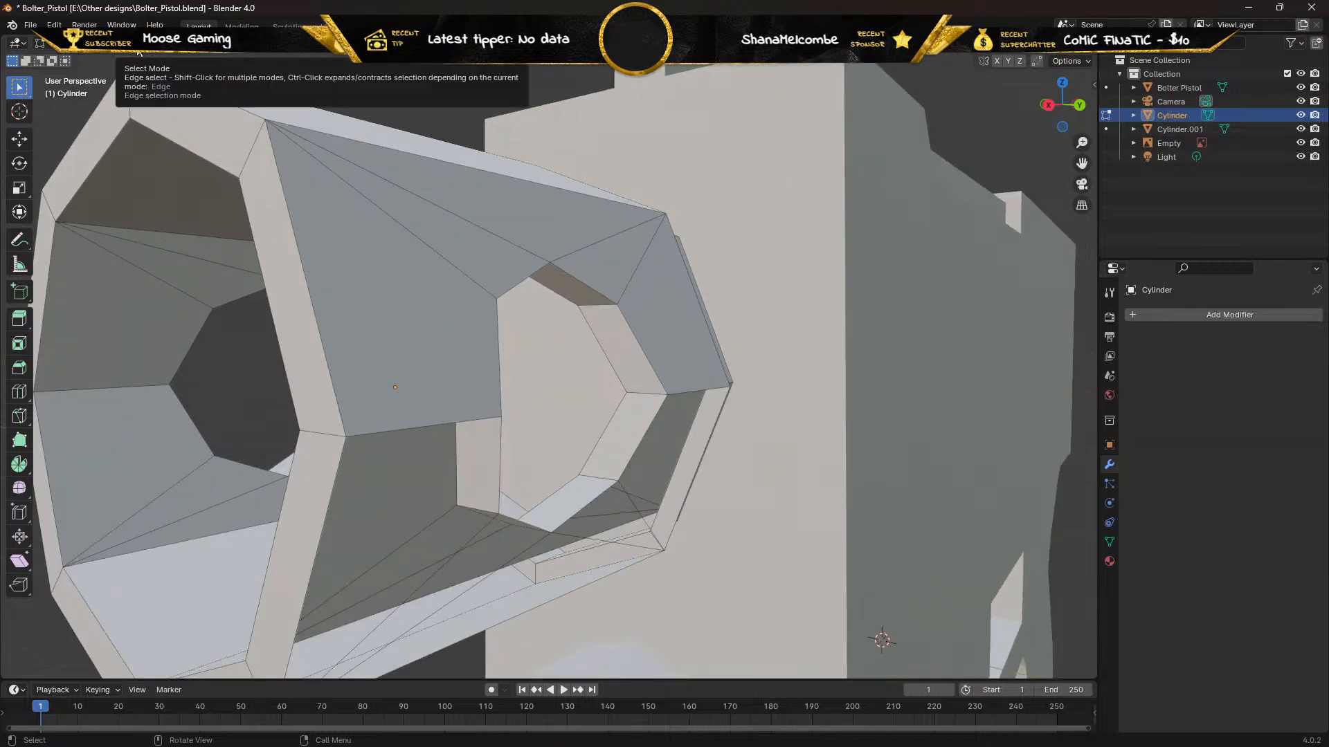
pyautogui.click(400, 427)
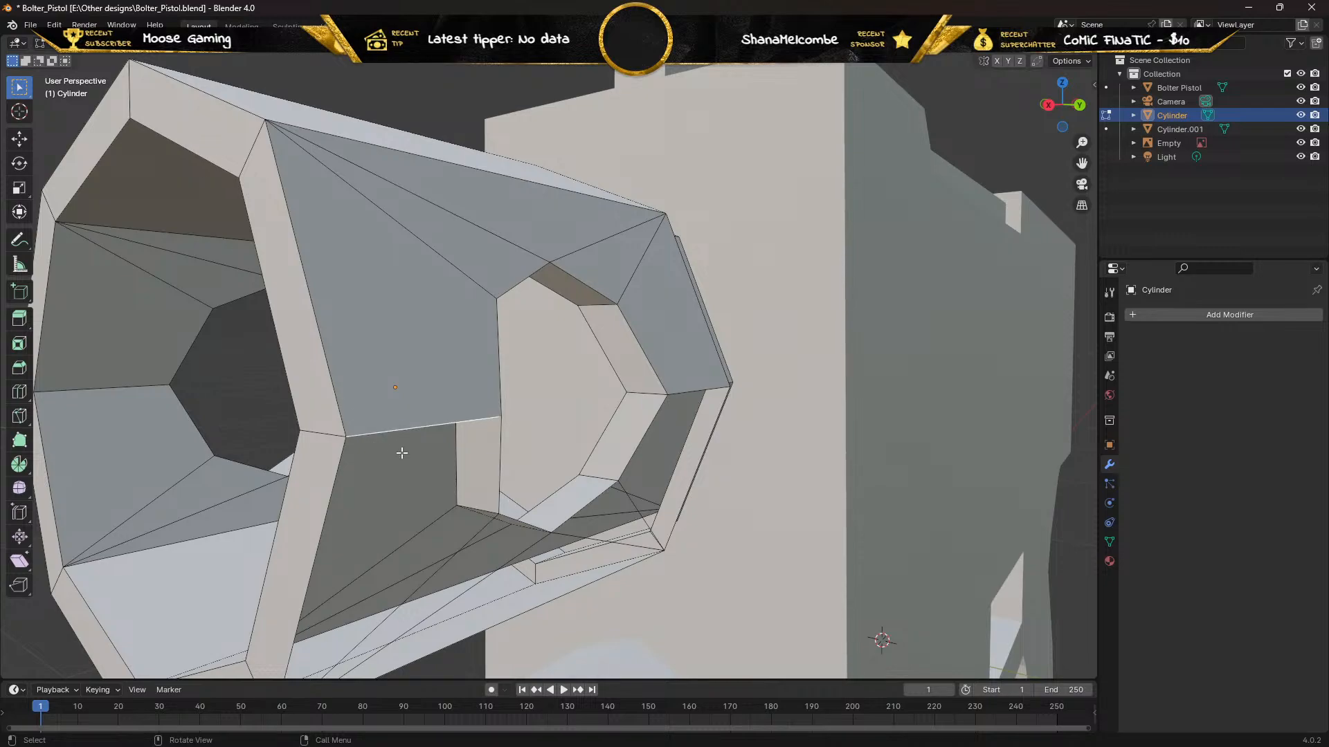
pyautogui.keyDown('shift'); pyautogui.click(474, 535); pyautogui.keyUp('shift')
pyautogui.press('f')
pyautogui.click(471, 542)
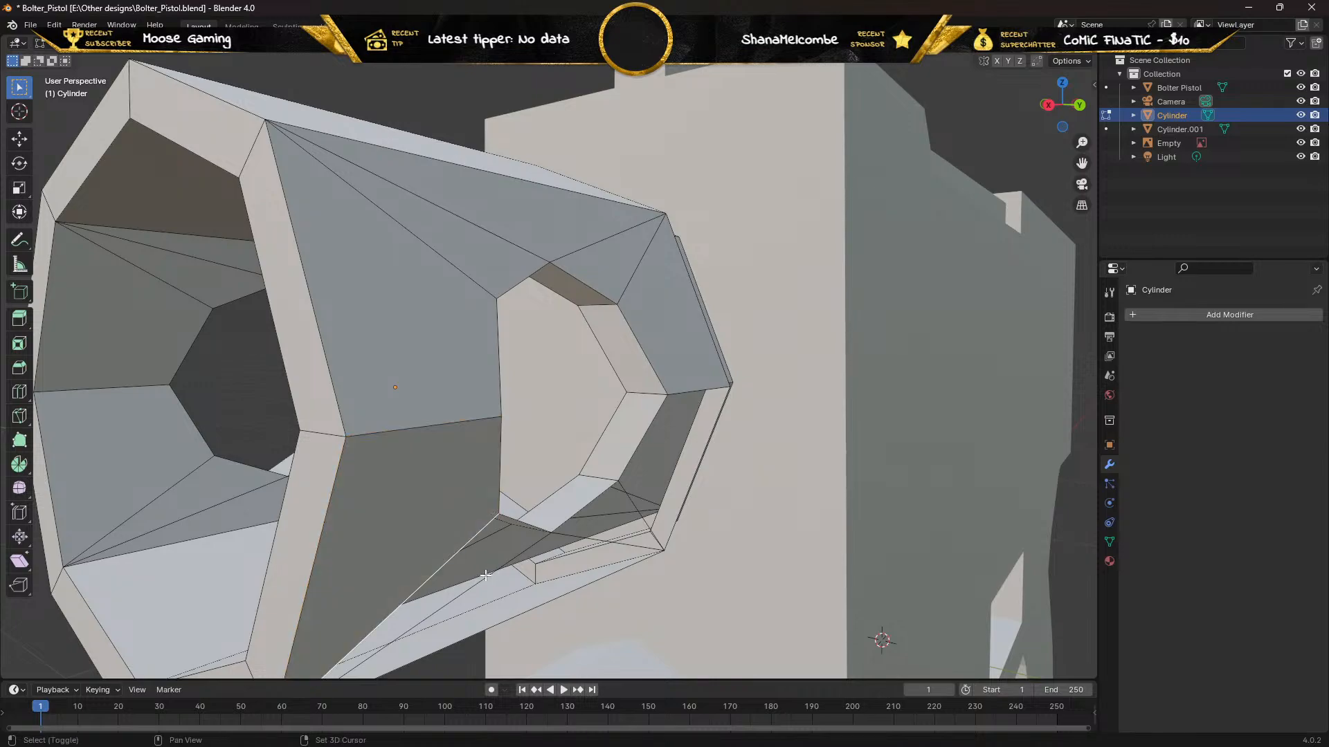
pyautogui.keyDown('shift'); pyautogui.click(489, 574); pyautogui.keyUp('shift')
pyautogui.click(447, 565)
pyautogui.keyDown('shift'); pyautogui.click(461, 596); pyautogui.keyUp('shift')
pyautogui.press('f')
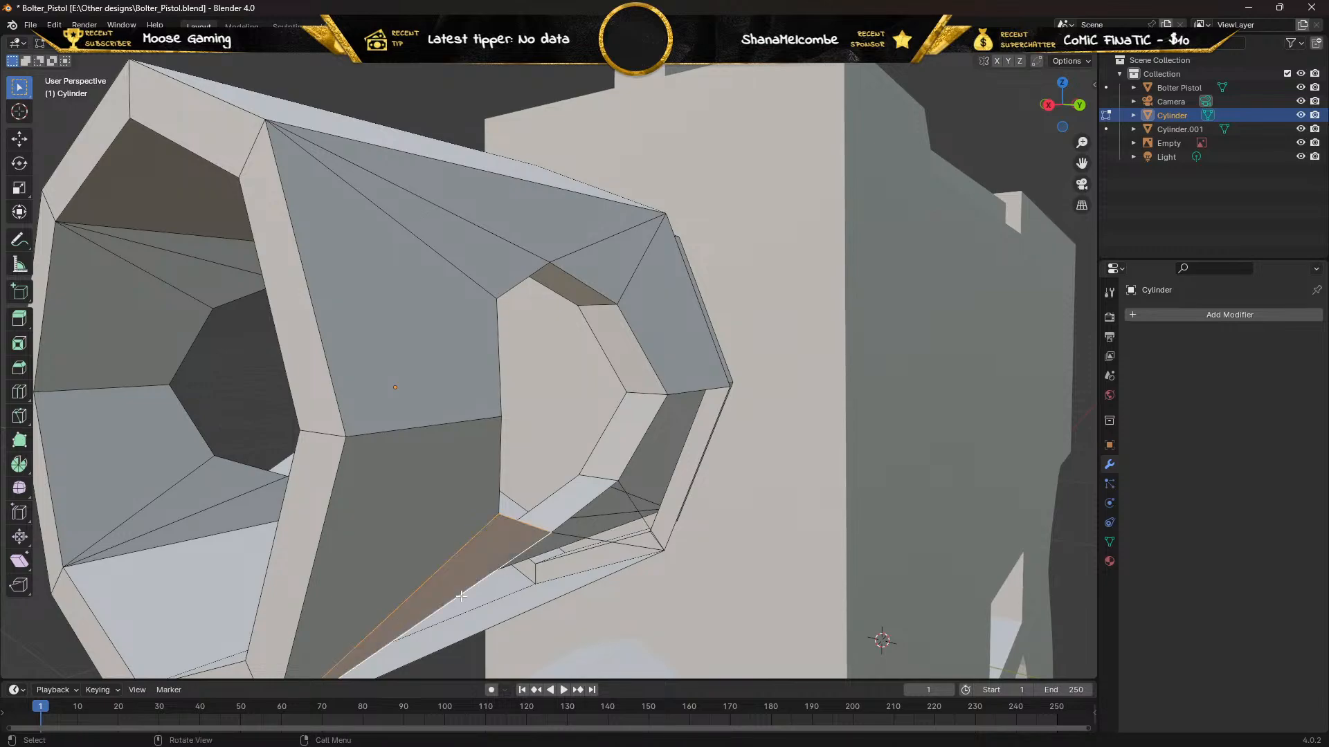
# Fill the two remaining triangles below the side hole and the lower rear quad on the outer wall
pyautogui.click(571, 537)
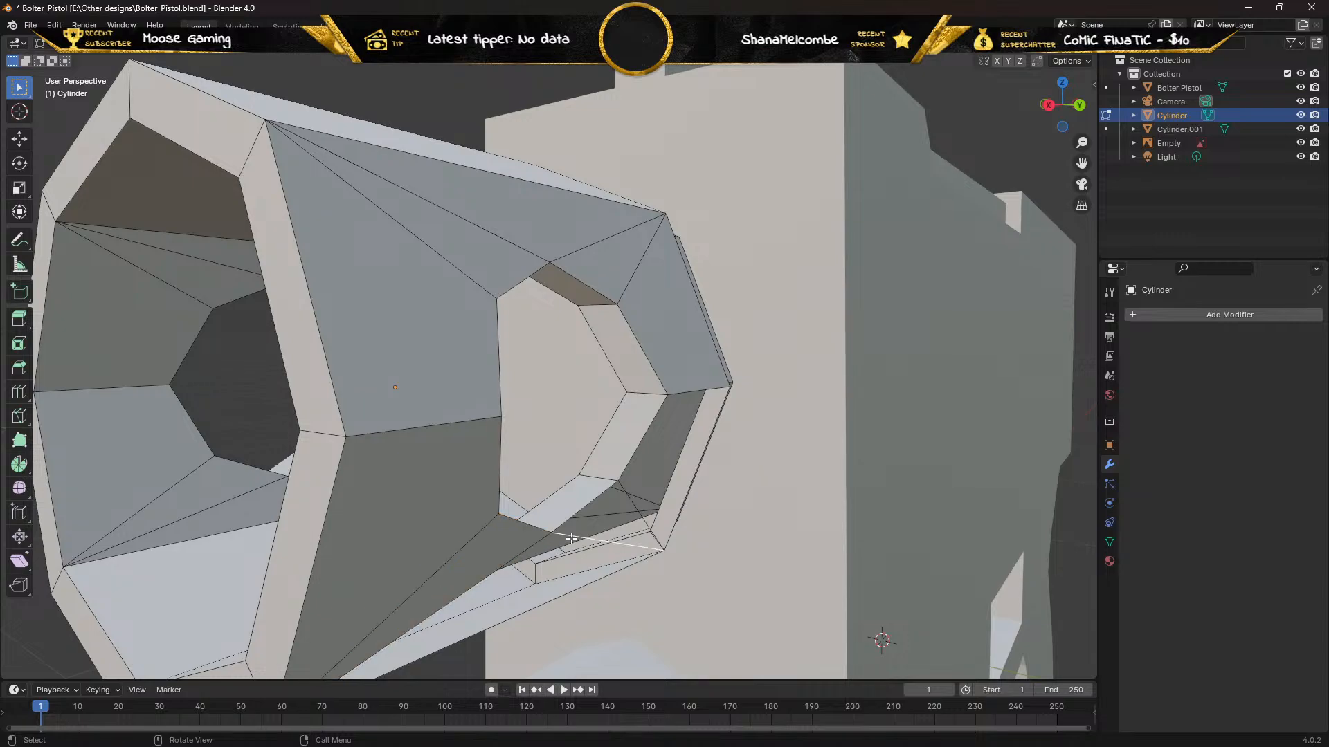
pyautogui.keyDown('shift'); pyautogui.click(530, 549); pyautogui.keyUp('shift')
pyautogui.press('f')
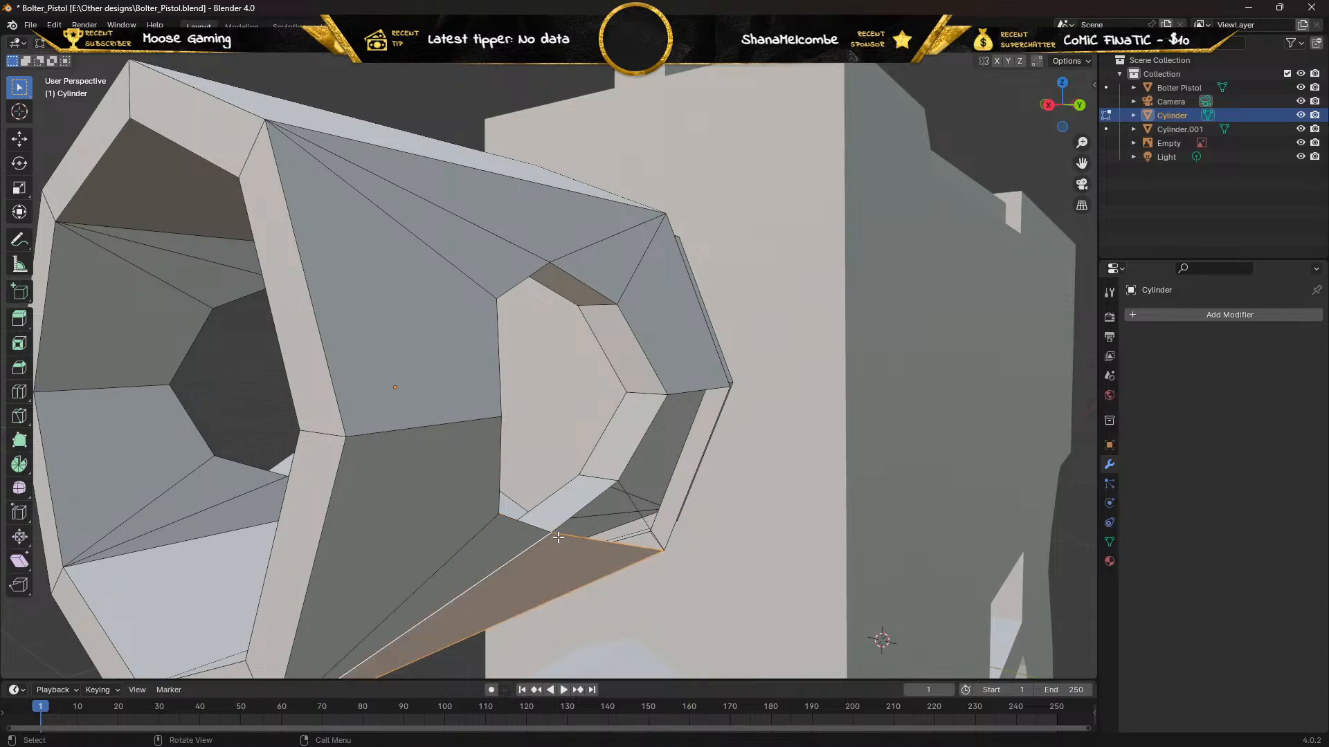
pyautogui.moveTo(598, 514); pyautogui.dragTo(551, 504, button='middle')
pyautogui.click(575, 493)
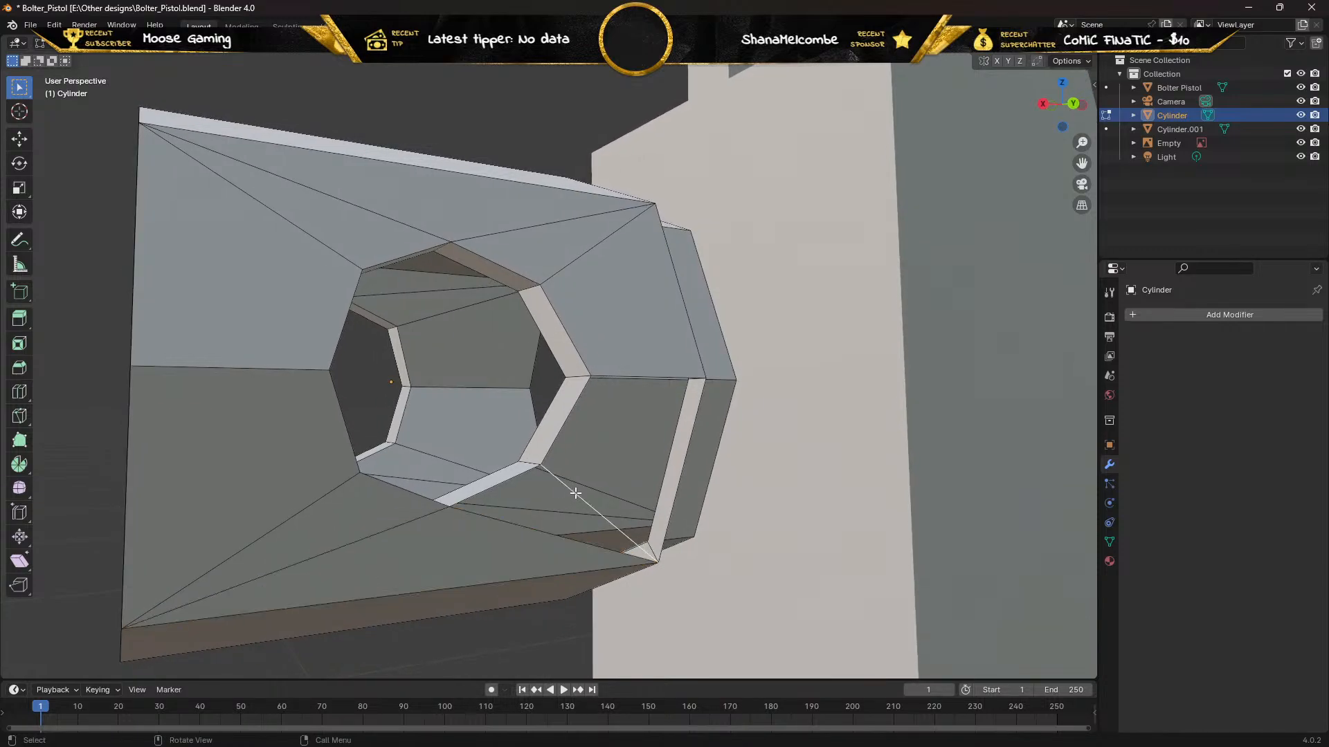
pyautogui.keyDown('shift'); pyautogui.click(525, 527); pyautogui.keyUp('shift')
pyautogui.press('f')
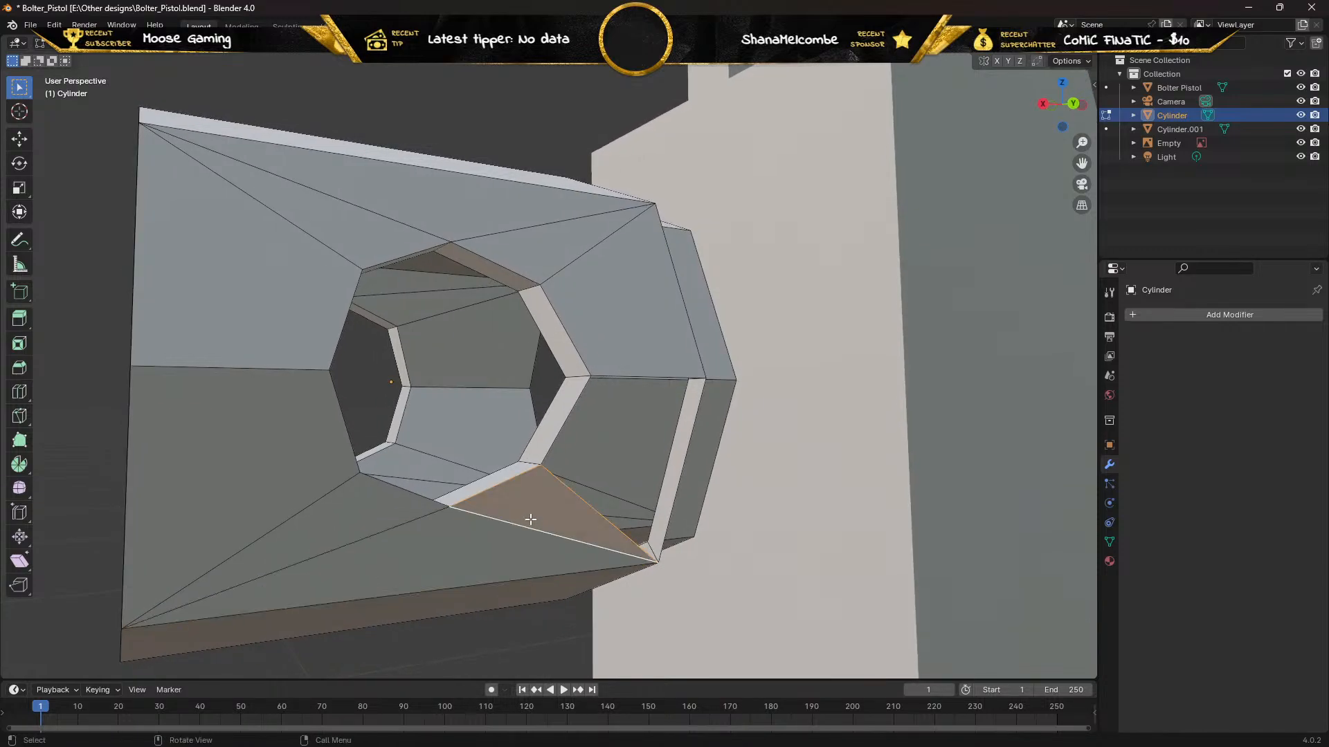
pyautogui.click(625, 371)
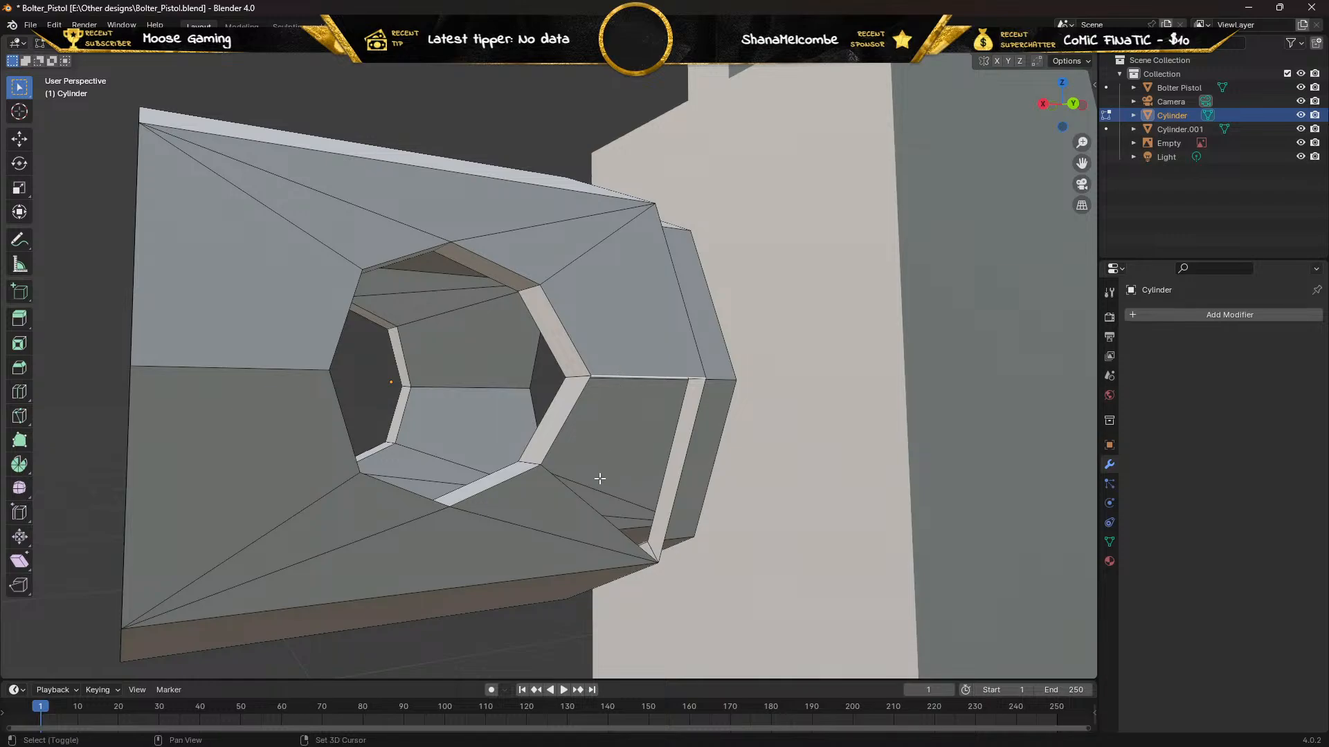
pyautogui.keyDown('shift'); pyautogui.click(584, 499); pyautogui.keyUp('shift')
pyautogui.press('f')
# In Object Mode and front view, move the muzzle about -0.0993 m along X to align its side hole with the blueprint
pyautogui.moveTo(498, 445); pyautogui.dragTo(663, 447, button='middle')
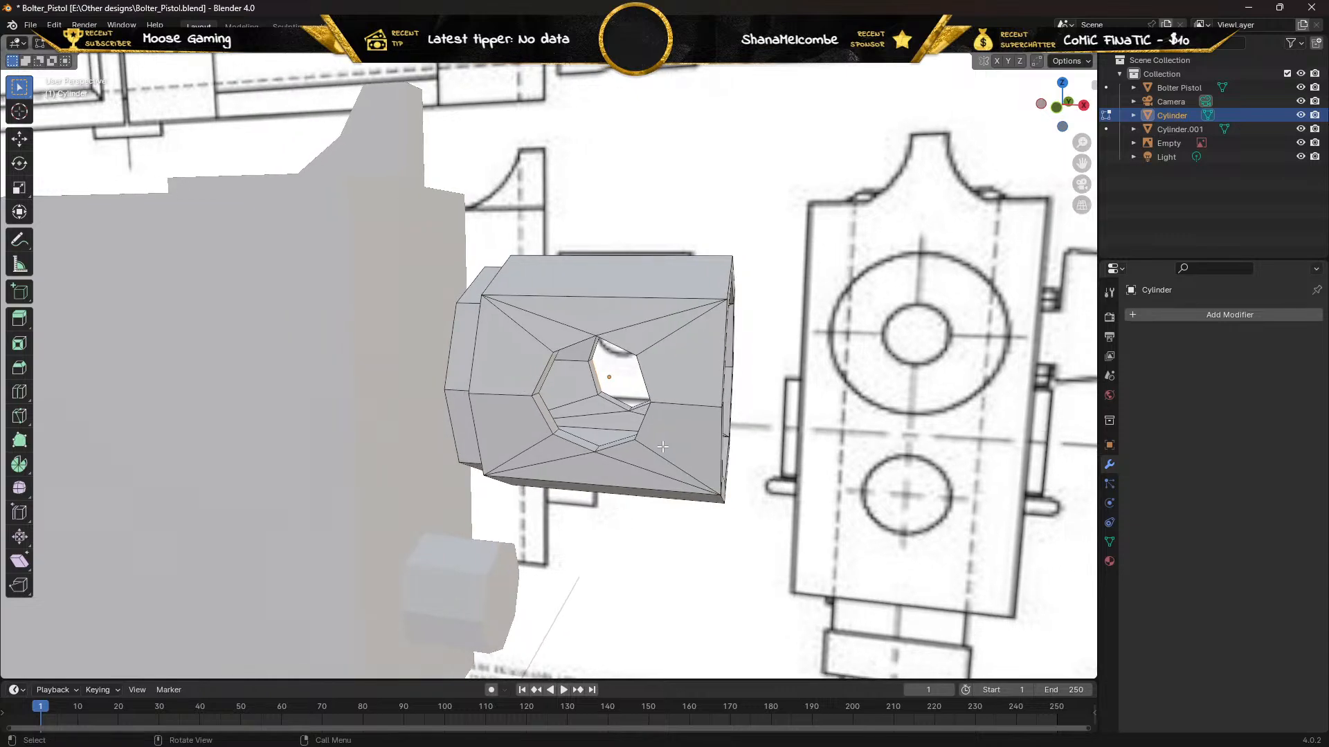
pyautogui.press('KP_1')
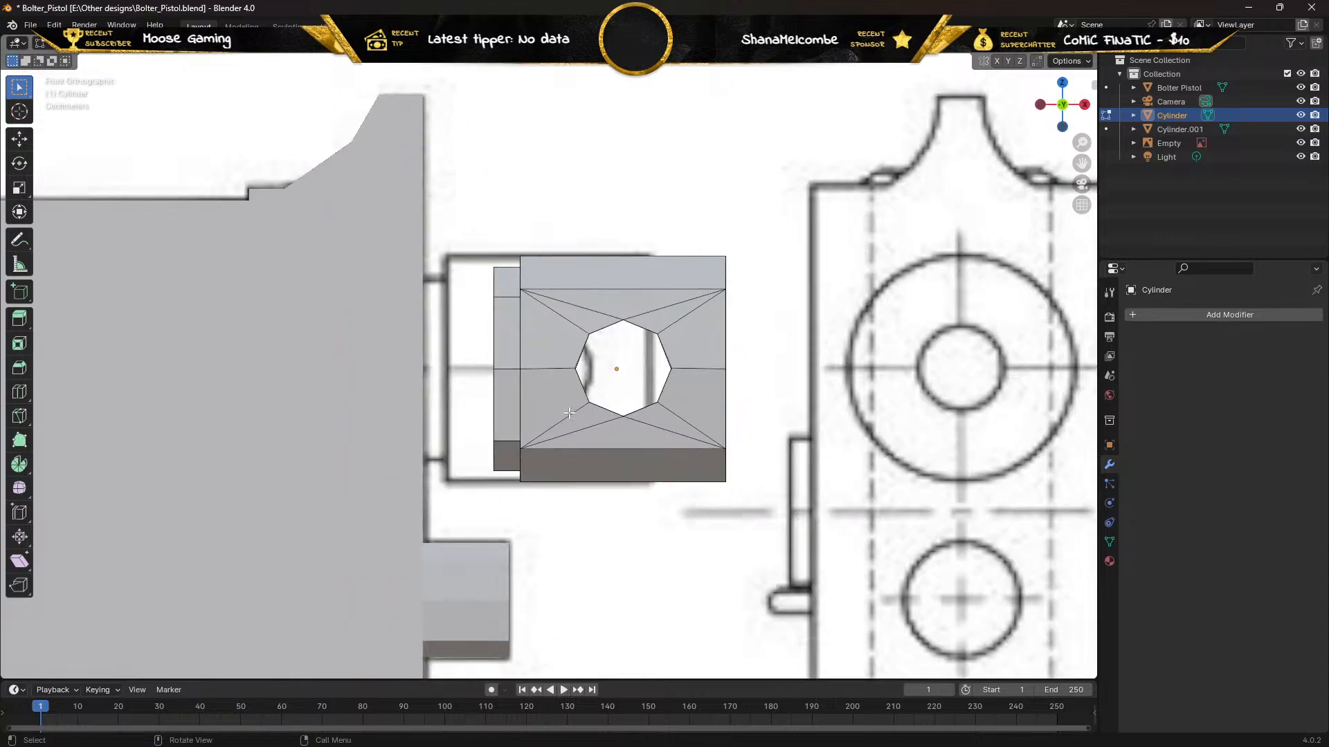
pyautogui.press('Tab')
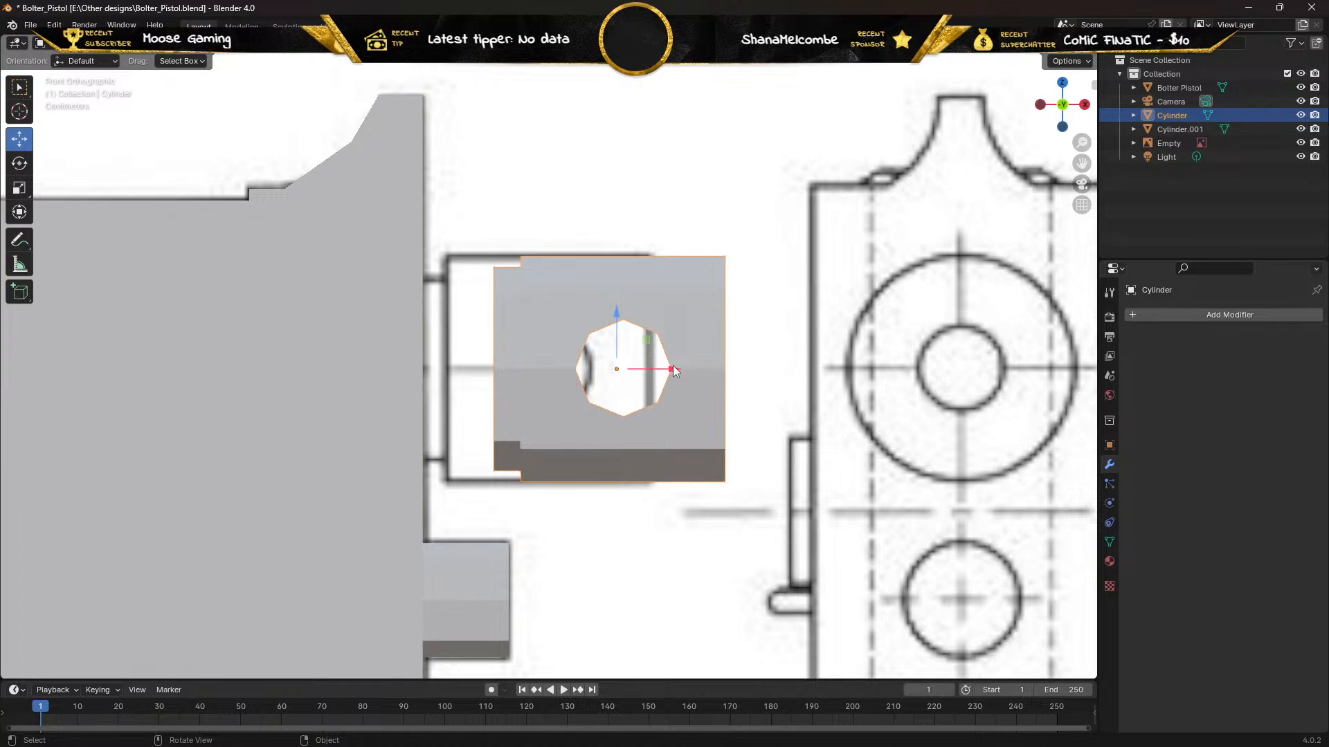
pyautogui.moveTo(675, 371); pyautogui.dragTo(595, 364)
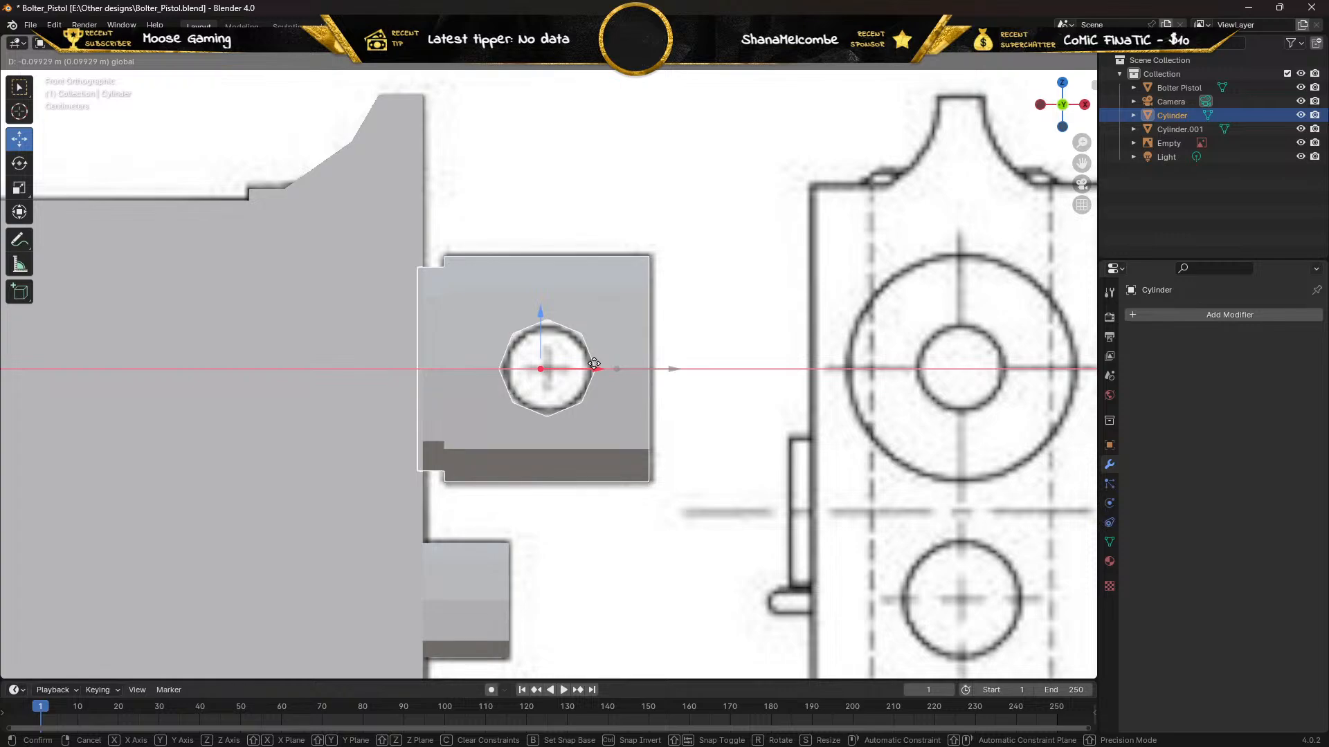
pyautogui.moveTo(595, 363); pyautogui.dragTo(595, 363)
# Examine the muzzle from an angle and the tapered side part in the blueprint's front-view drawing
pyautogui.moveTo(505, 305)
pyautogui.mouseDown(button='middle')
pyautogui.moveTo(485, 289)
pyautogui.moveTo(421, 318)
pyautogui.moveTo(355, 292)
pyautogui.moveTo(513, 287)
pyautogui.mouseUp(button='middle')
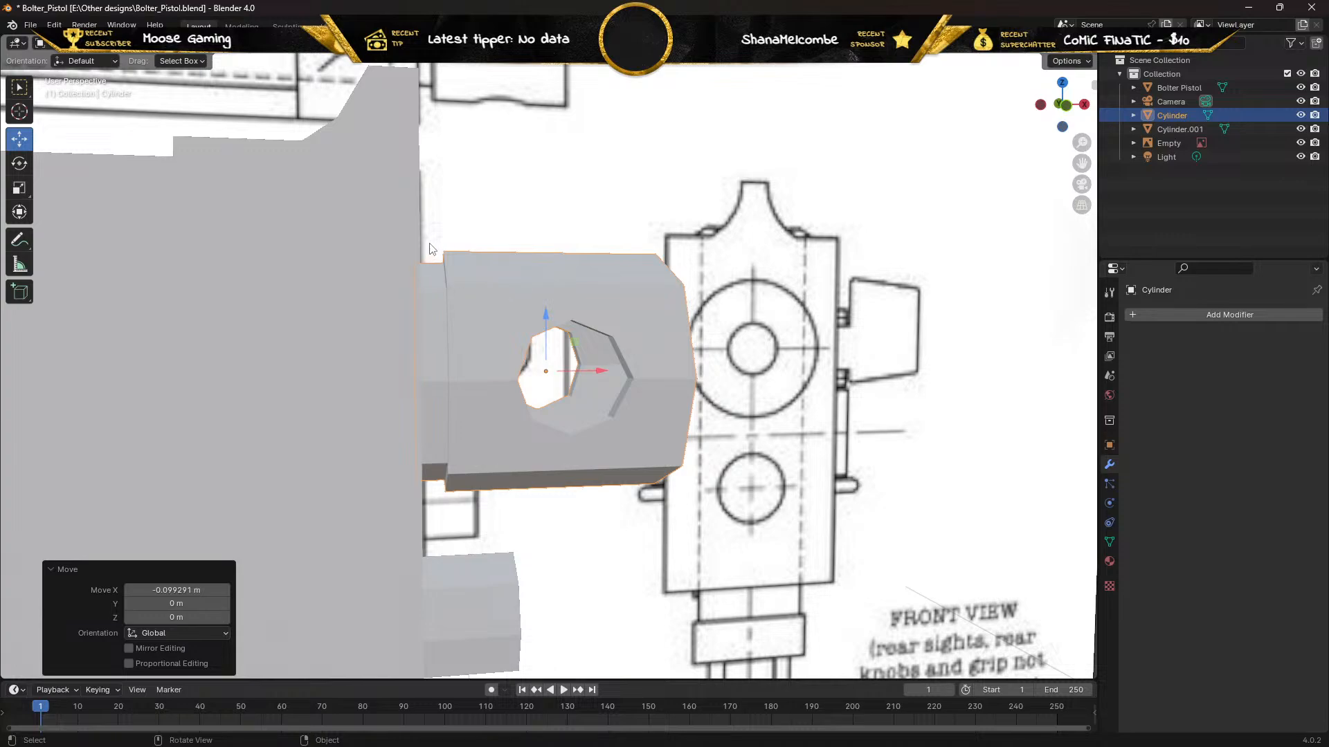
pyautogui.click(460, 203)
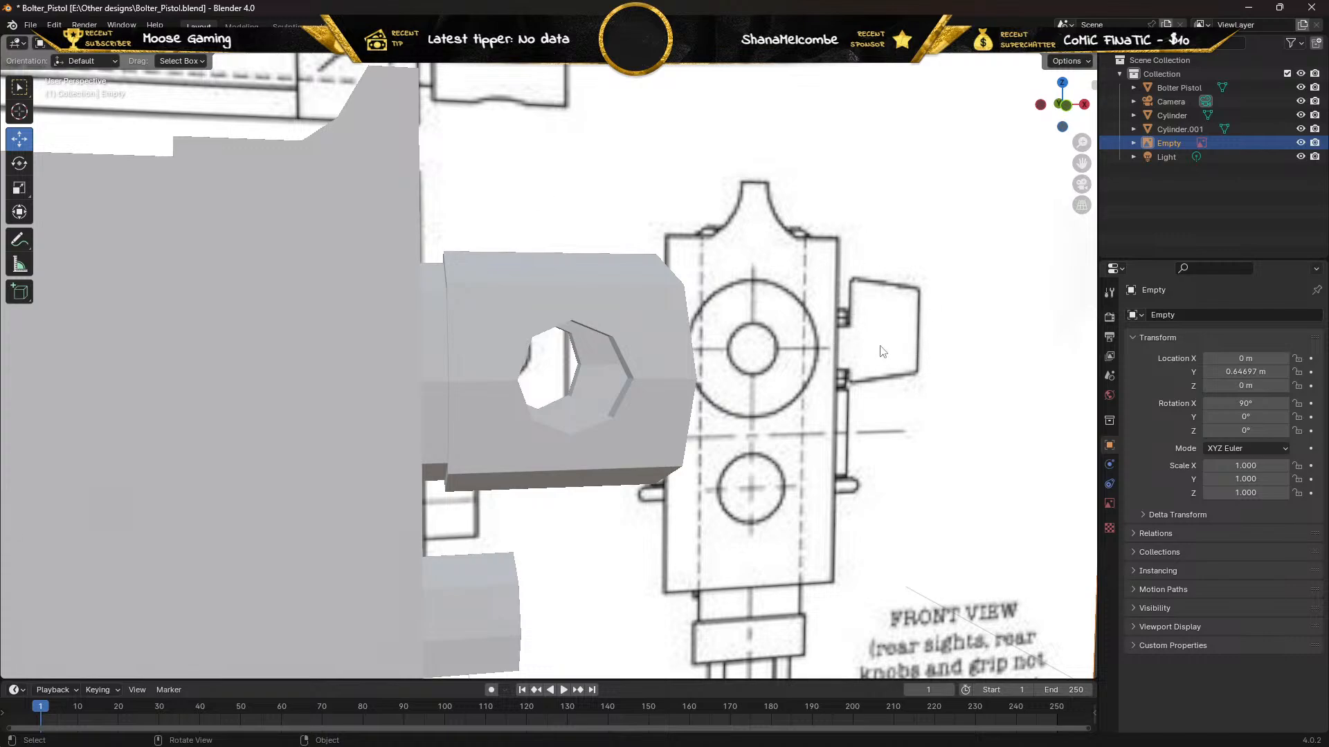
pyautogui.press('KP_1')
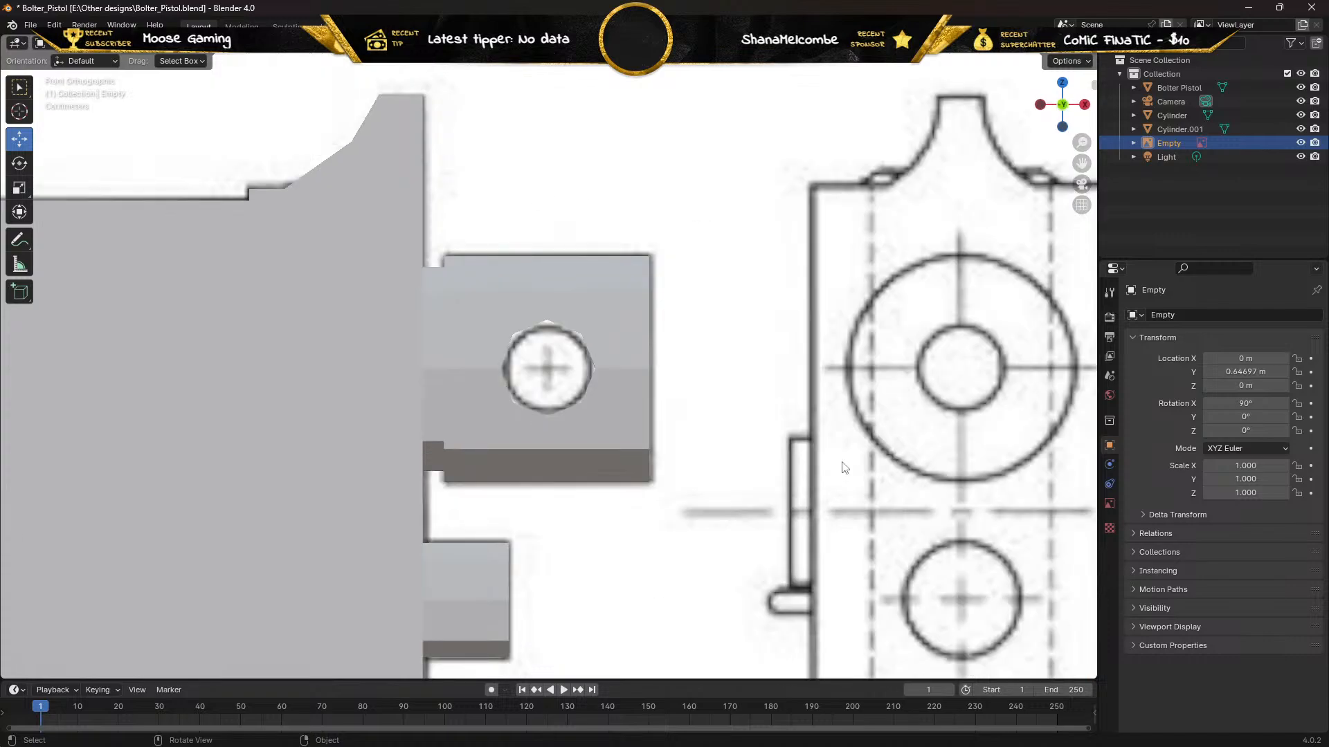
pyautogui.keyDown('shift'); pyautogui.moveTo(879, 387); pyautogui.dragTo(386, 386, button='middle'); pyautogui.keyUp('shift')
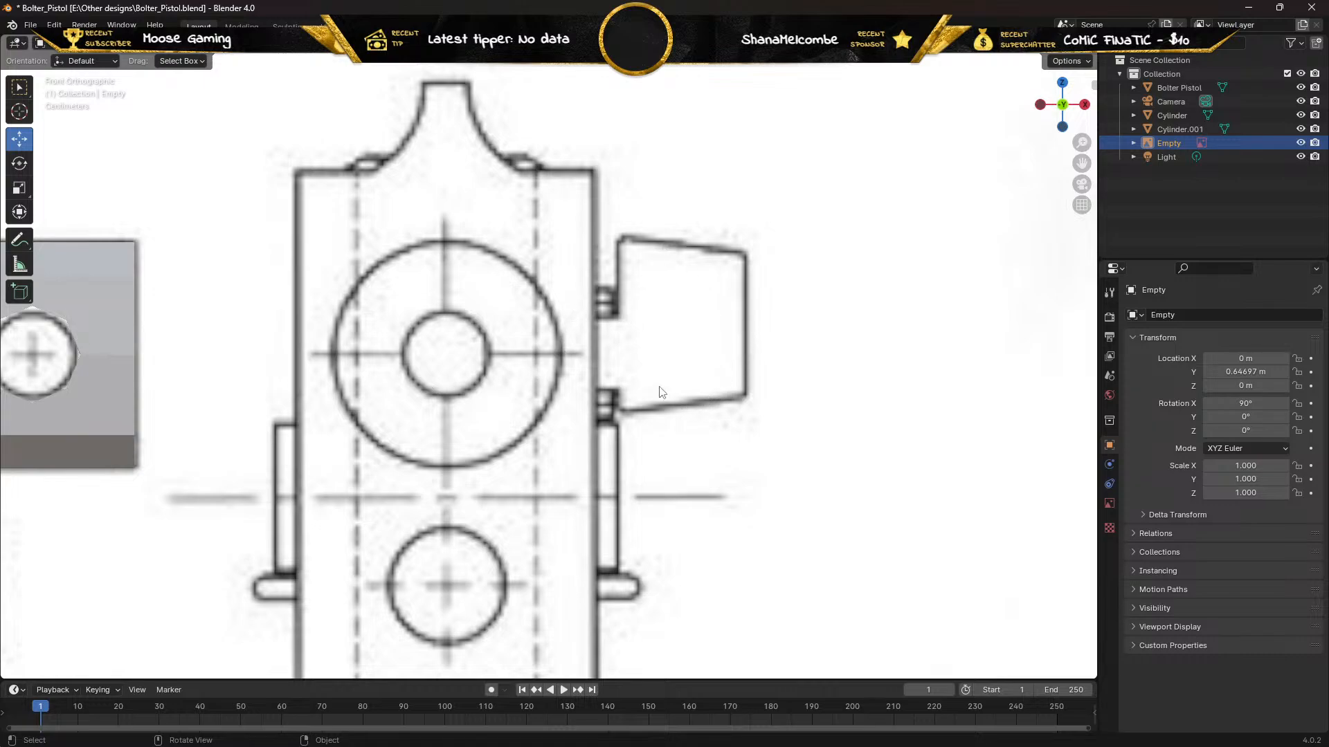
pyautogui.scroll(-7, 478, 277)
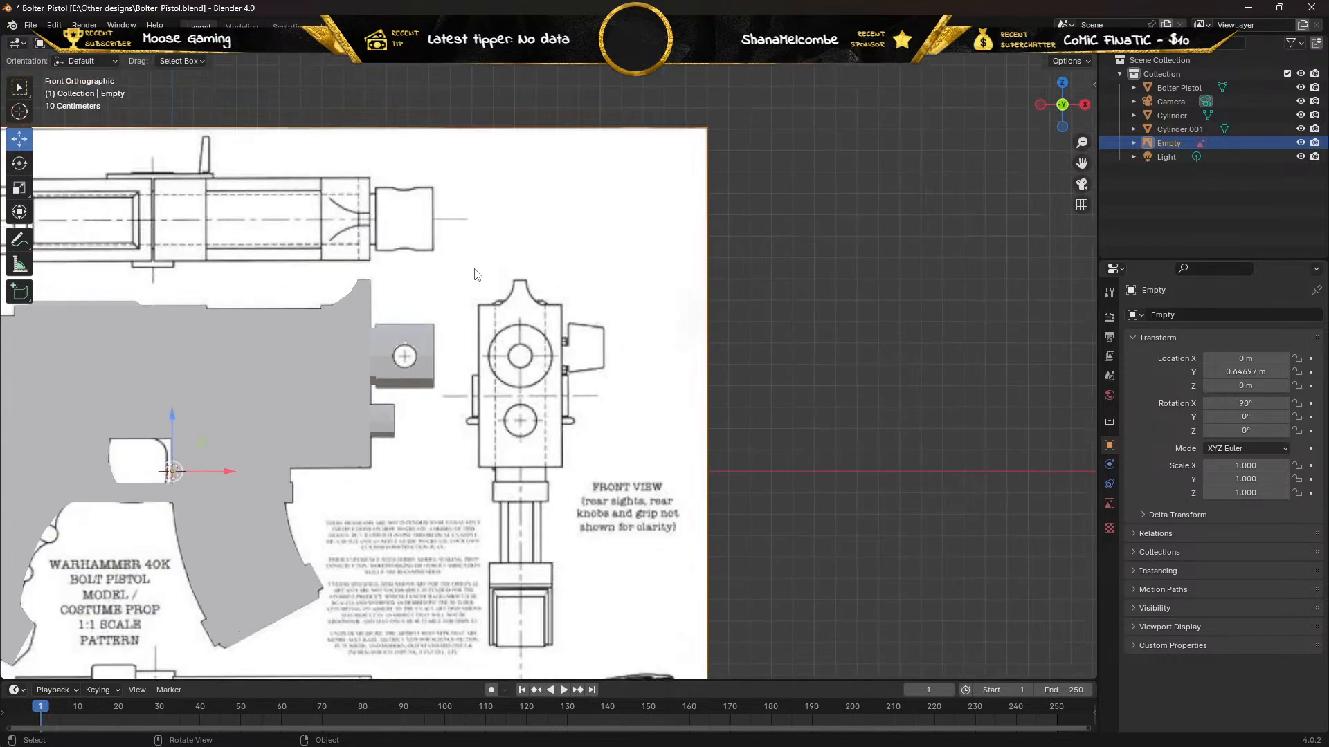
pyautogui.scroll(1, 475, 275)
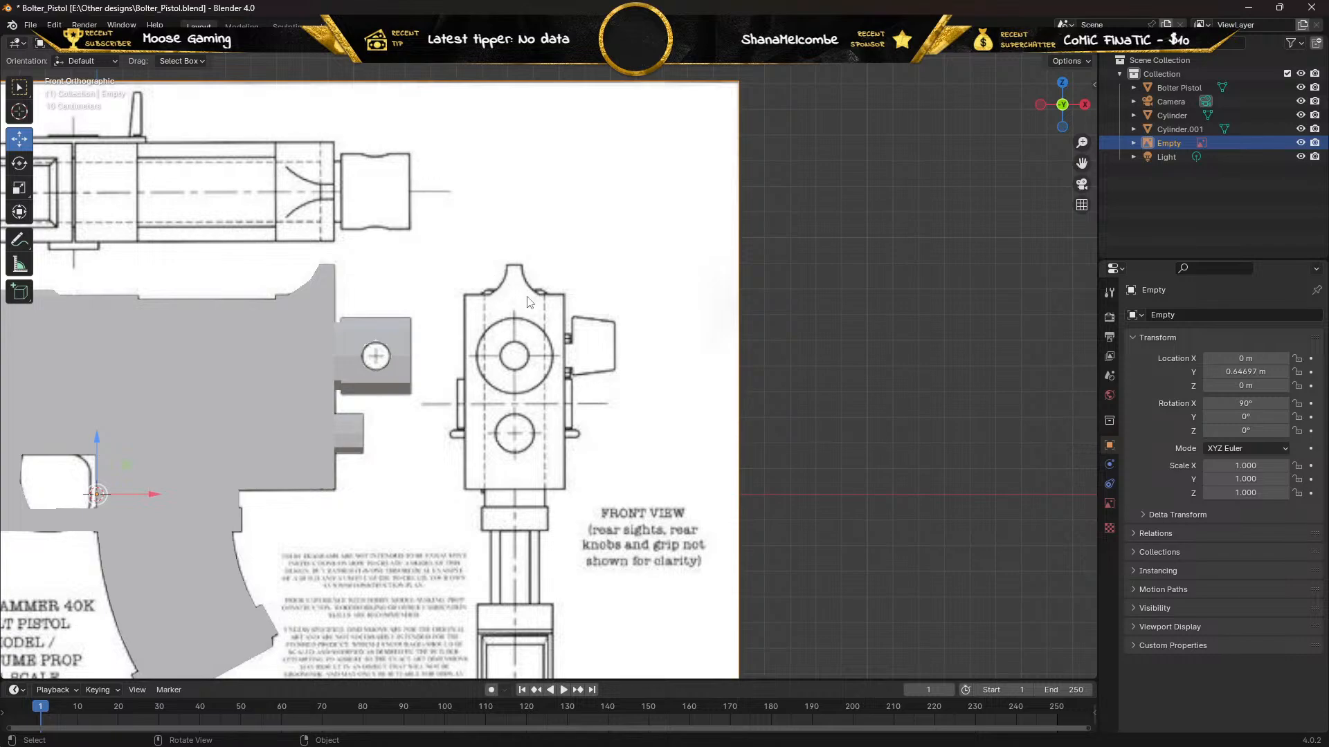
pyautogui.scroll(6, 575, 334)
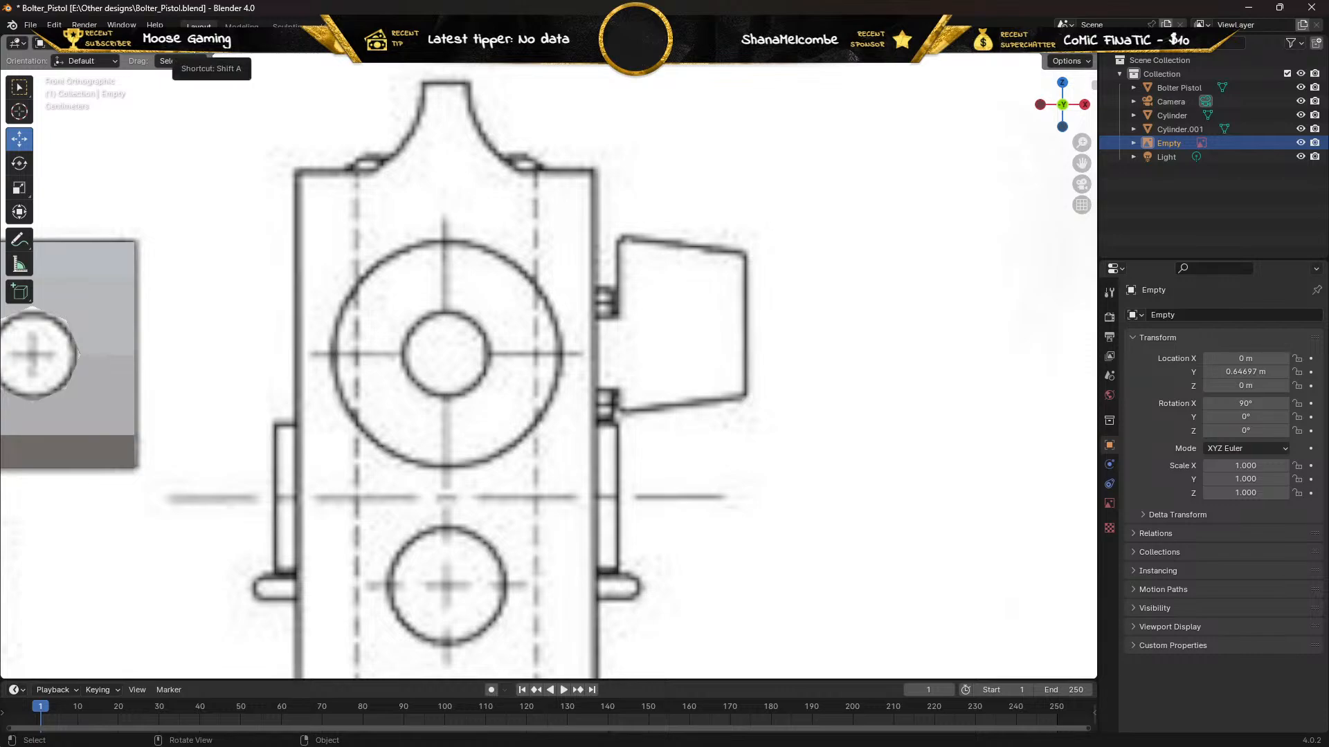
# Add a cube mesh and scale it uniformly to 0.163
pyautogui.click(179, 43)
pyautogui.moveTo(198, 61)
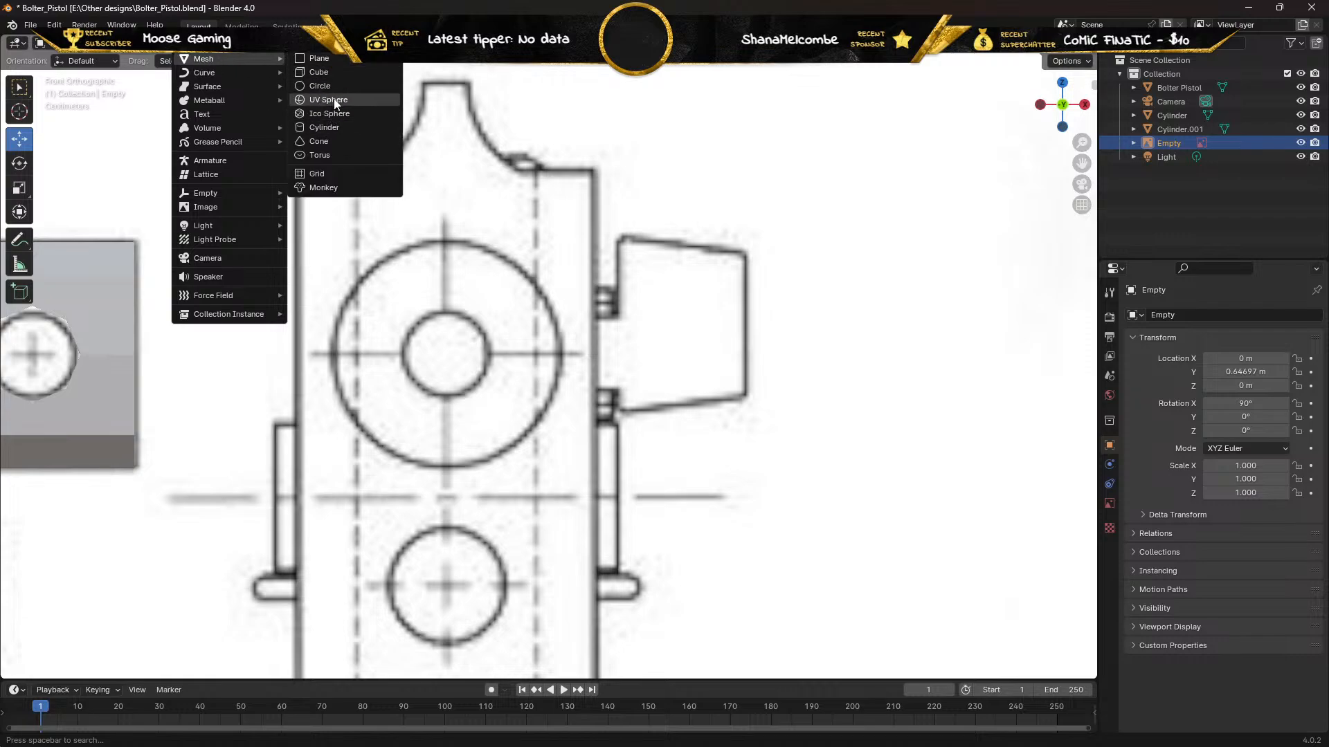
pyautogui.click(326, 73)
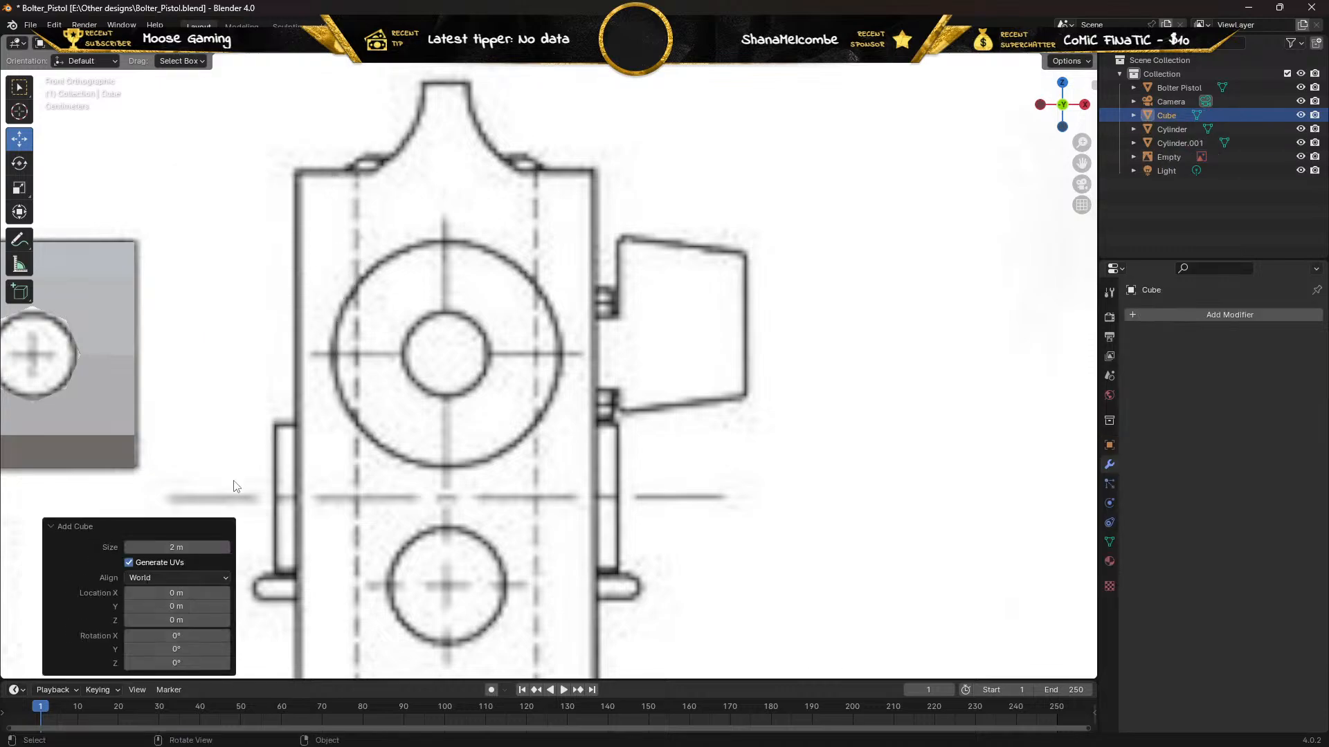
pyautogui.scroll(-7, 327, 467)
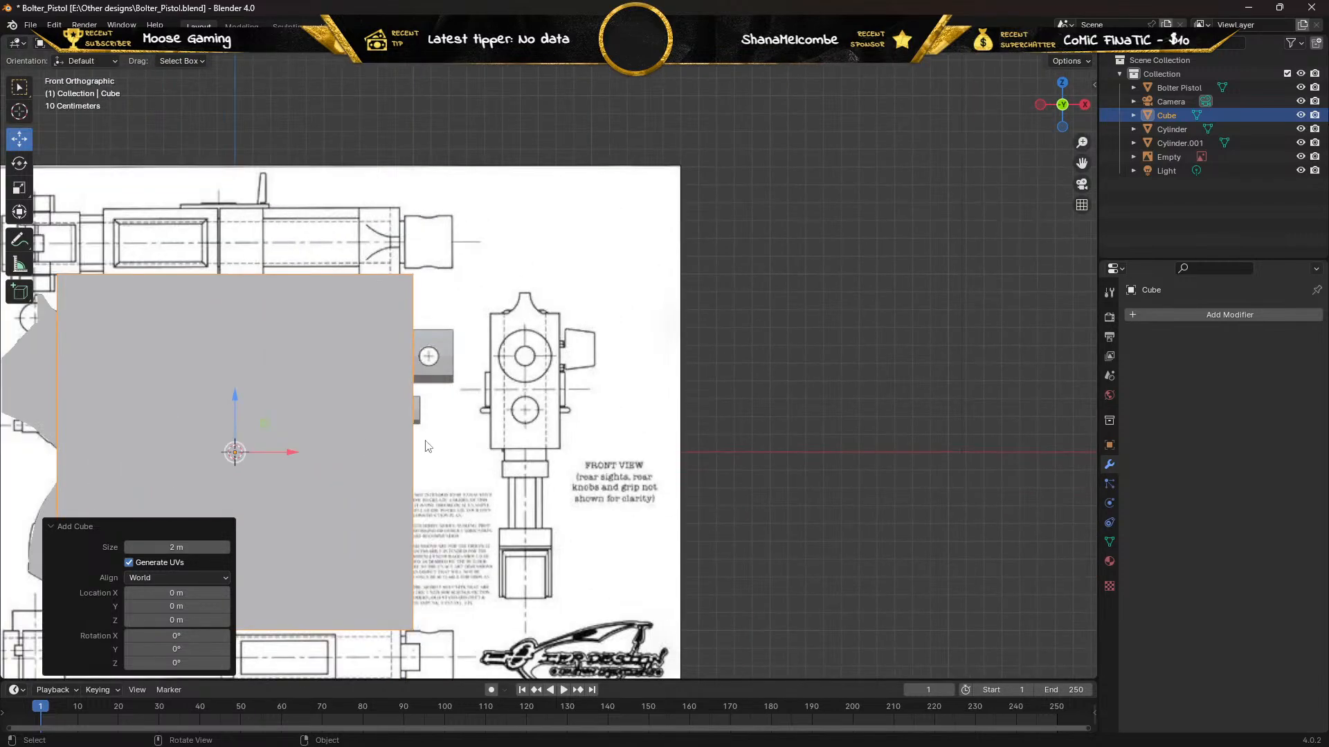
pyautogui.press('s')
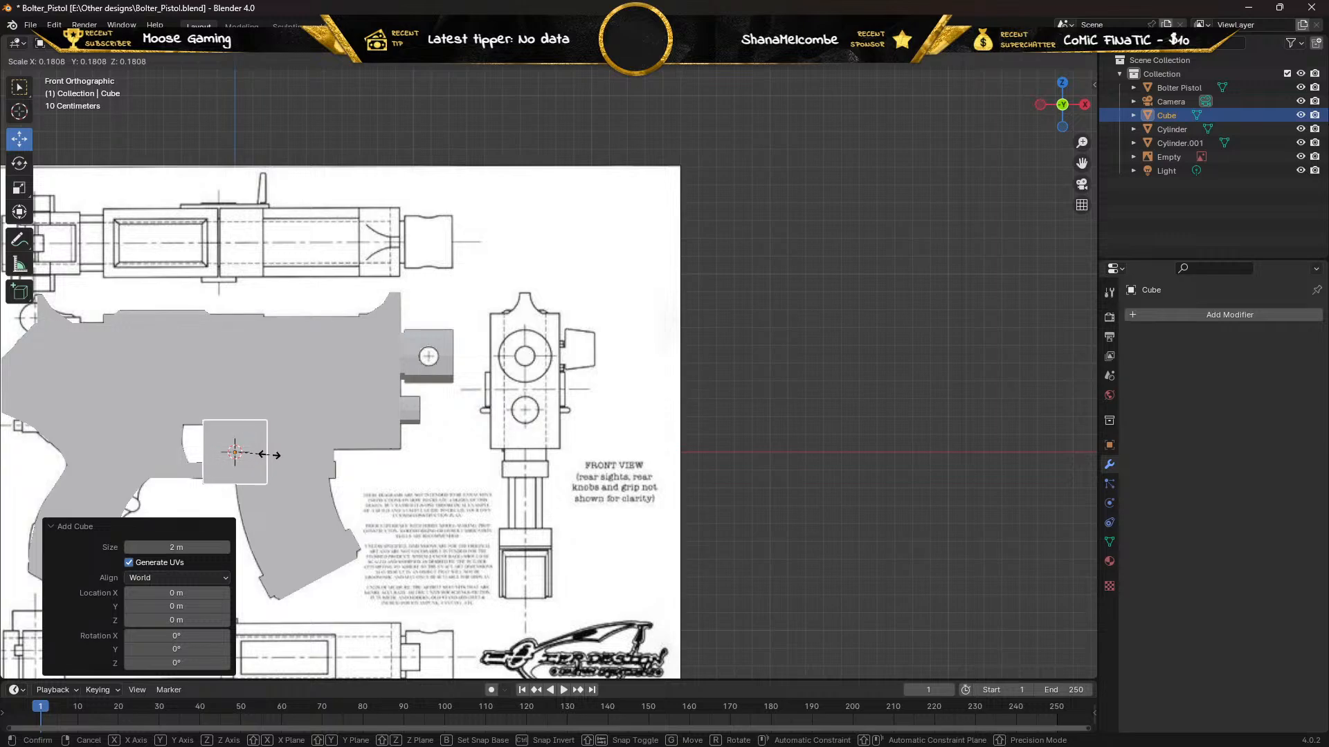
pyautogui.click(265, 455)
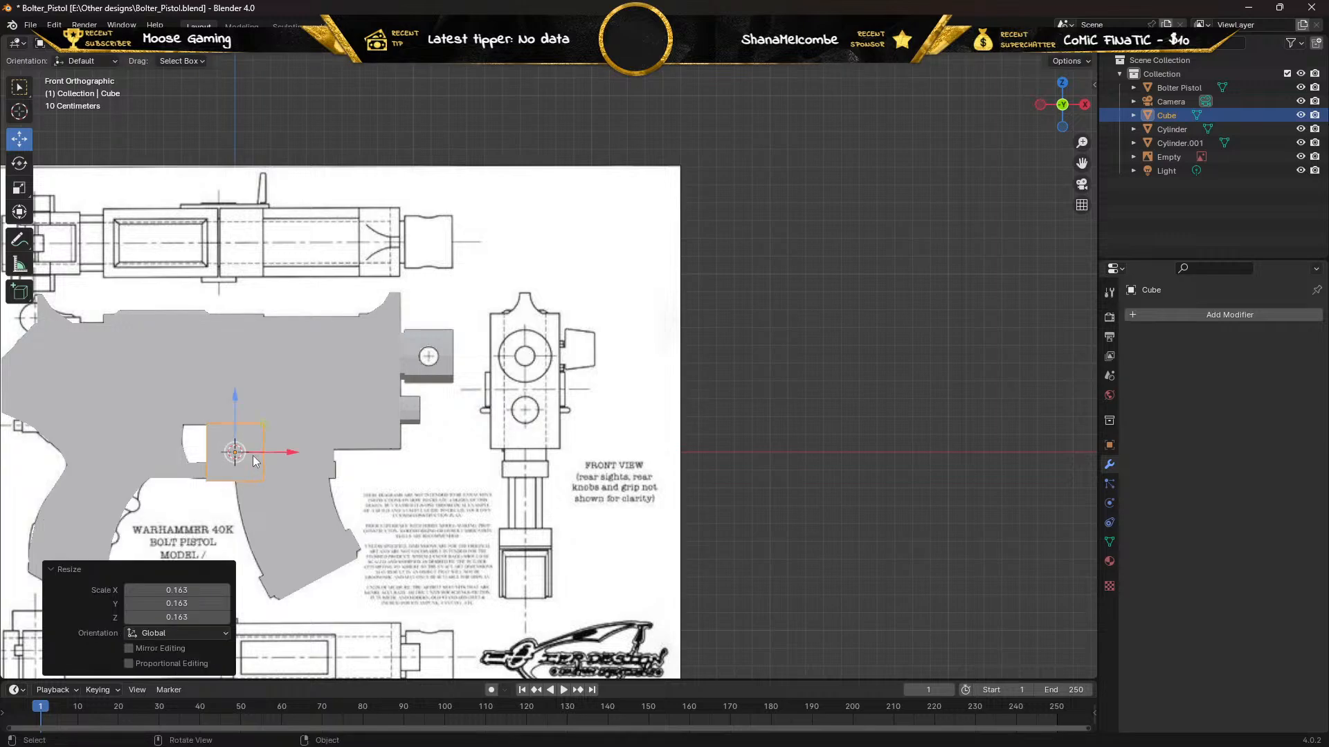
# Move the cube about 1.991 m along X and 0.567 m along Z, over the tapered side part in the blueprint's front view
pyautogui.press('g')
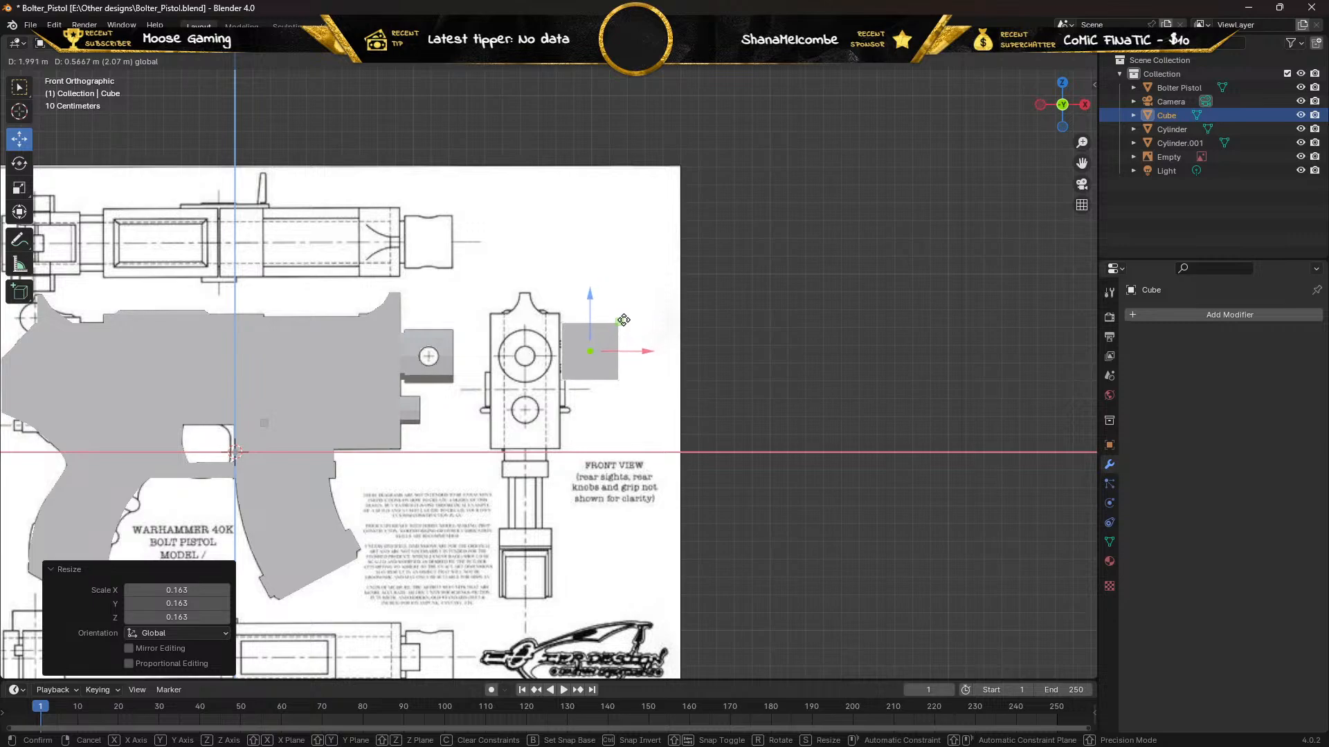
pyautogui.click(624, 320)
pyautogui.scroll(7, 551, 326)
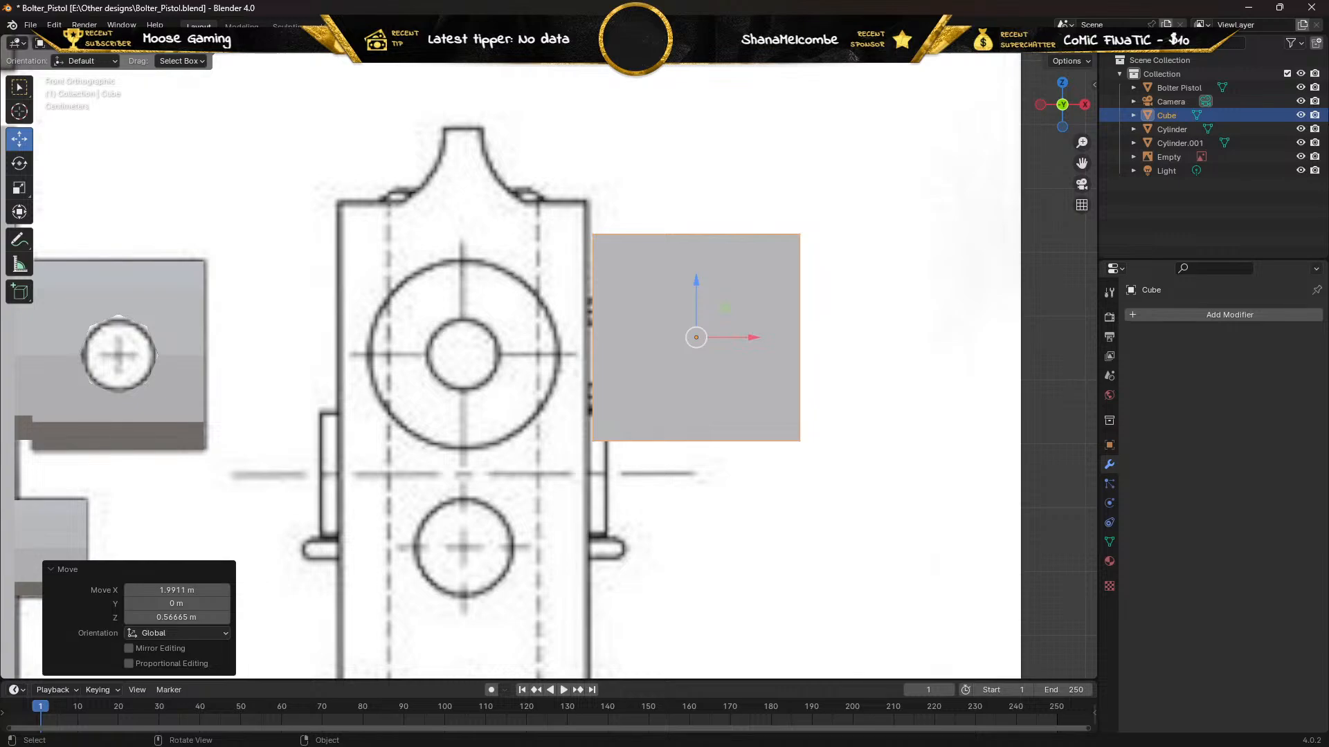
# In wireframe shading and Edit Mode, move the cube's side nearest the gun body about 0.0217 m along X onto the tapered part's edge
pyautogui.click(1040, 51)
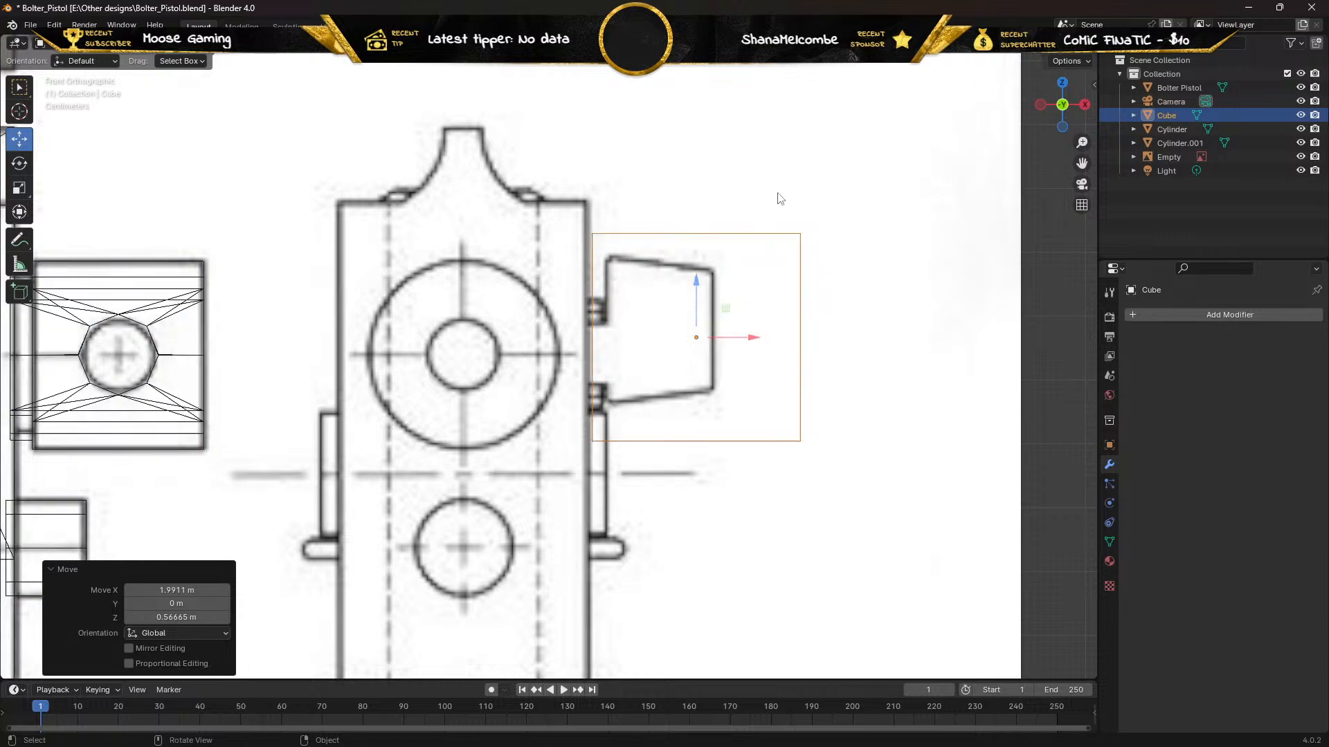
pyautogui.scroll(1, 781, 198)
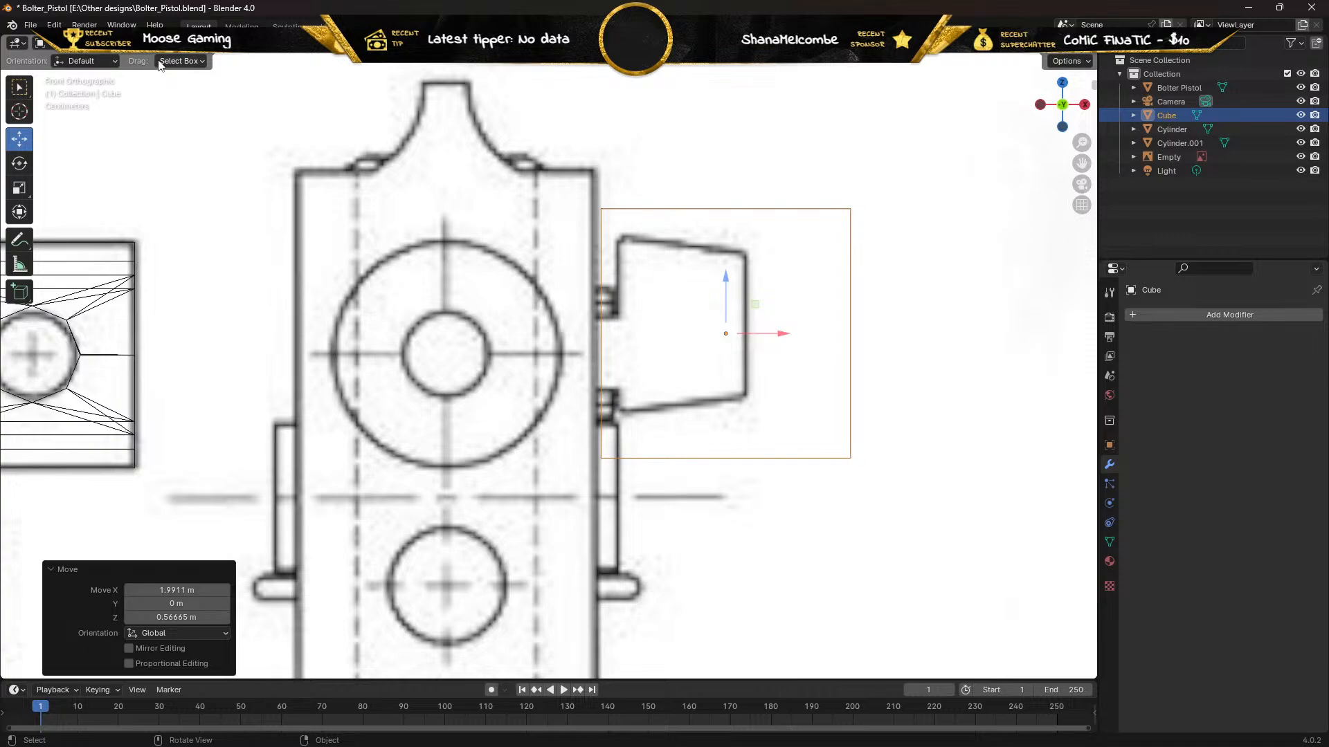
pyautogui.press('Tab')
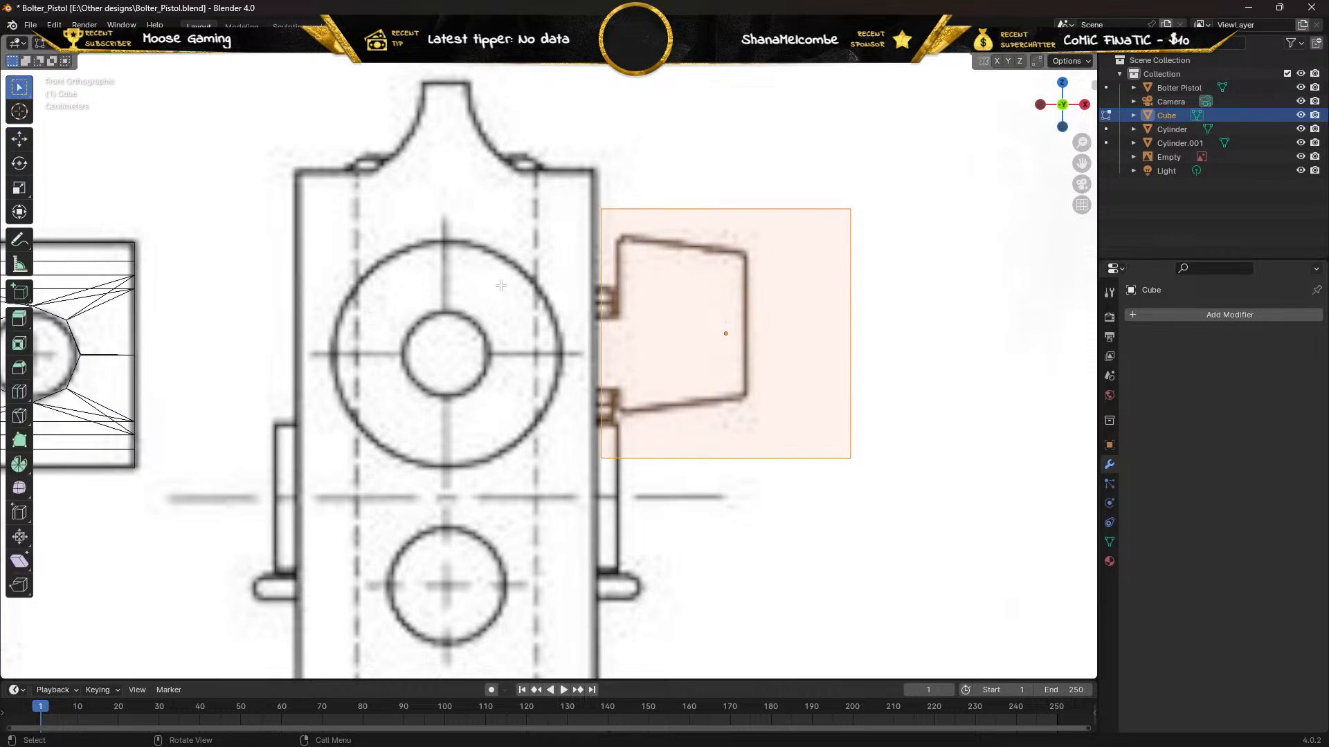
pyautogui.moveTo(501, 285); pyautogui.dragTo(685, 358)
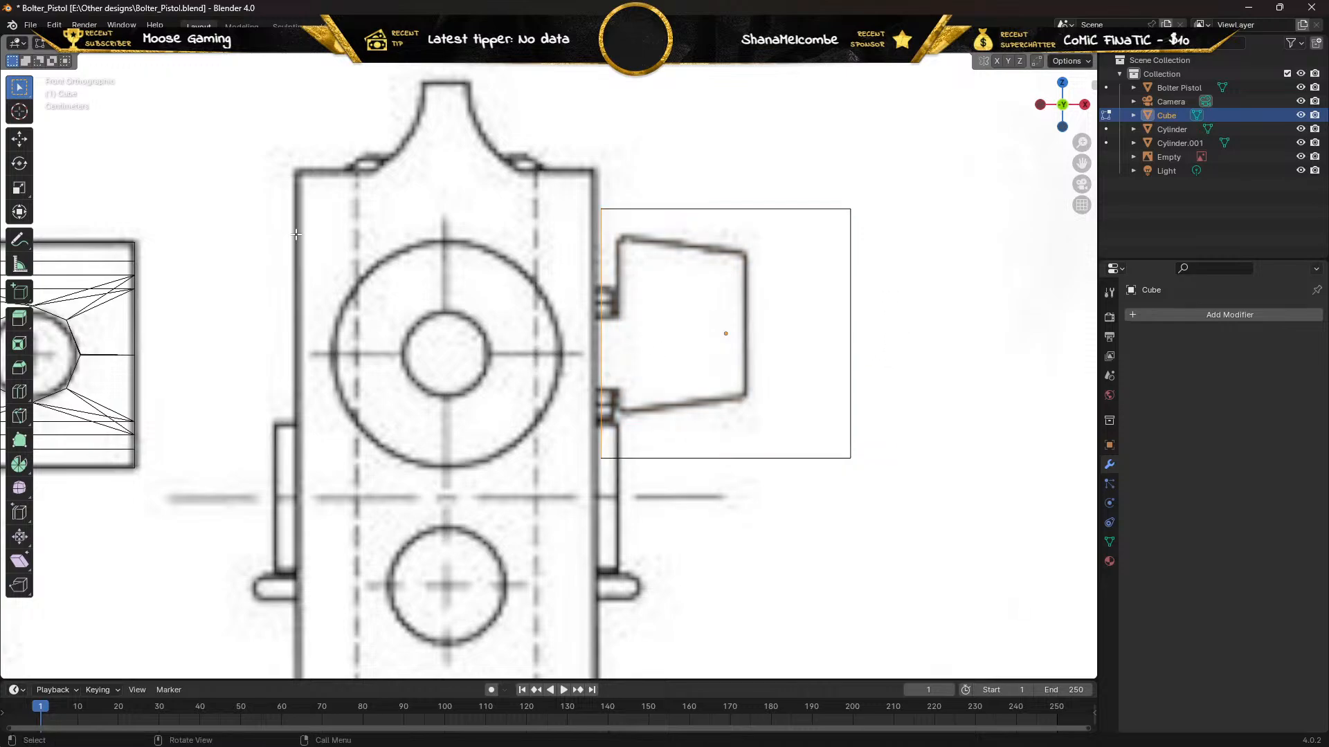
pyautogui.click(19, 139)
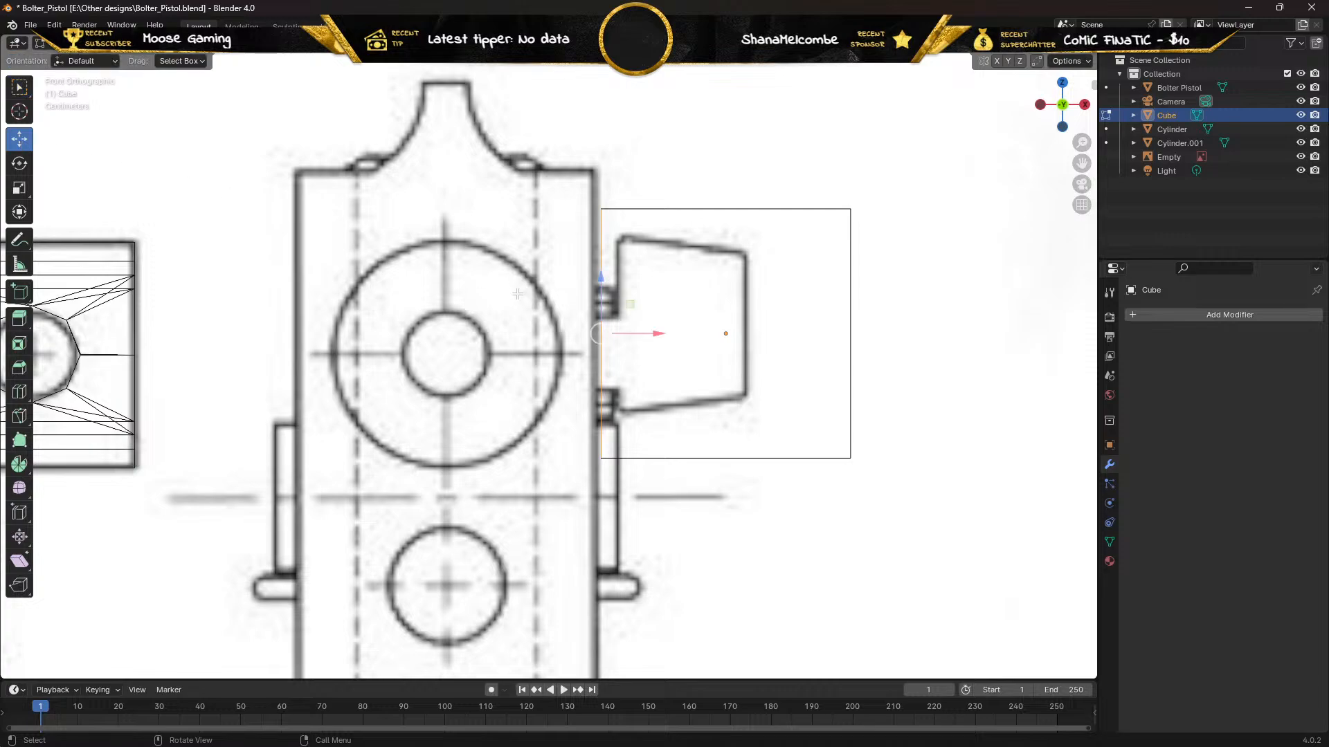
pyautogui.moveTo(657, 334); pyautogui.dragTo(673, 333)
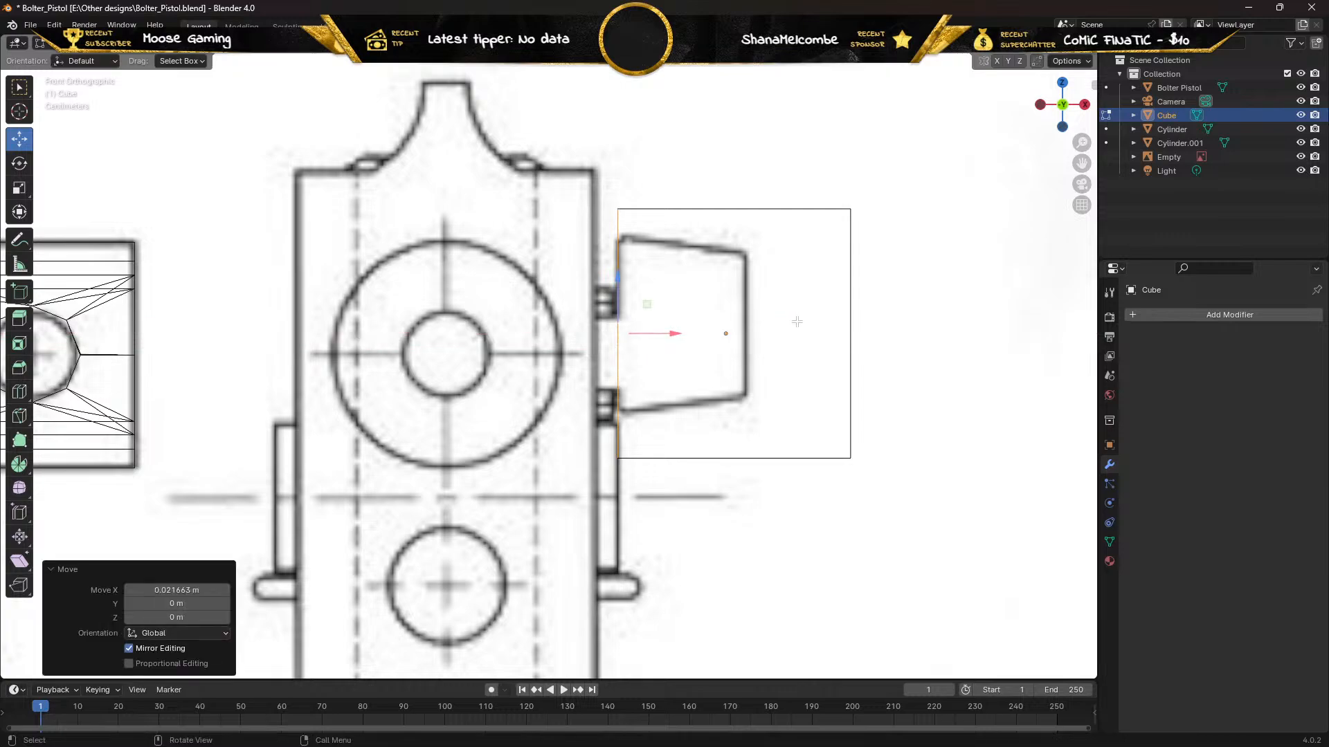
# Move the cube's outer side about -0.1381 m along X onto the tapered part's outer edge
pyautogui.moveTo(794, 316); pyautogui.dragTo(847, 324)
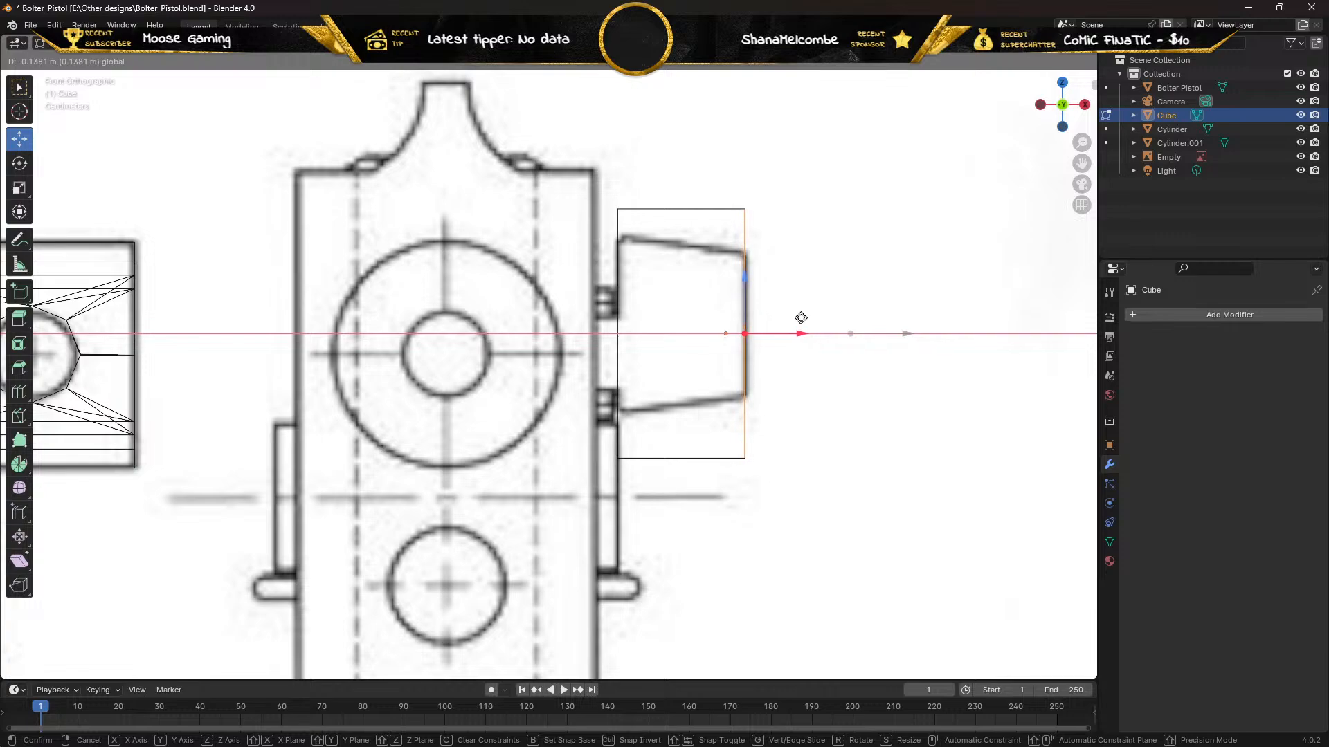
pyautogui.click(800, 318)
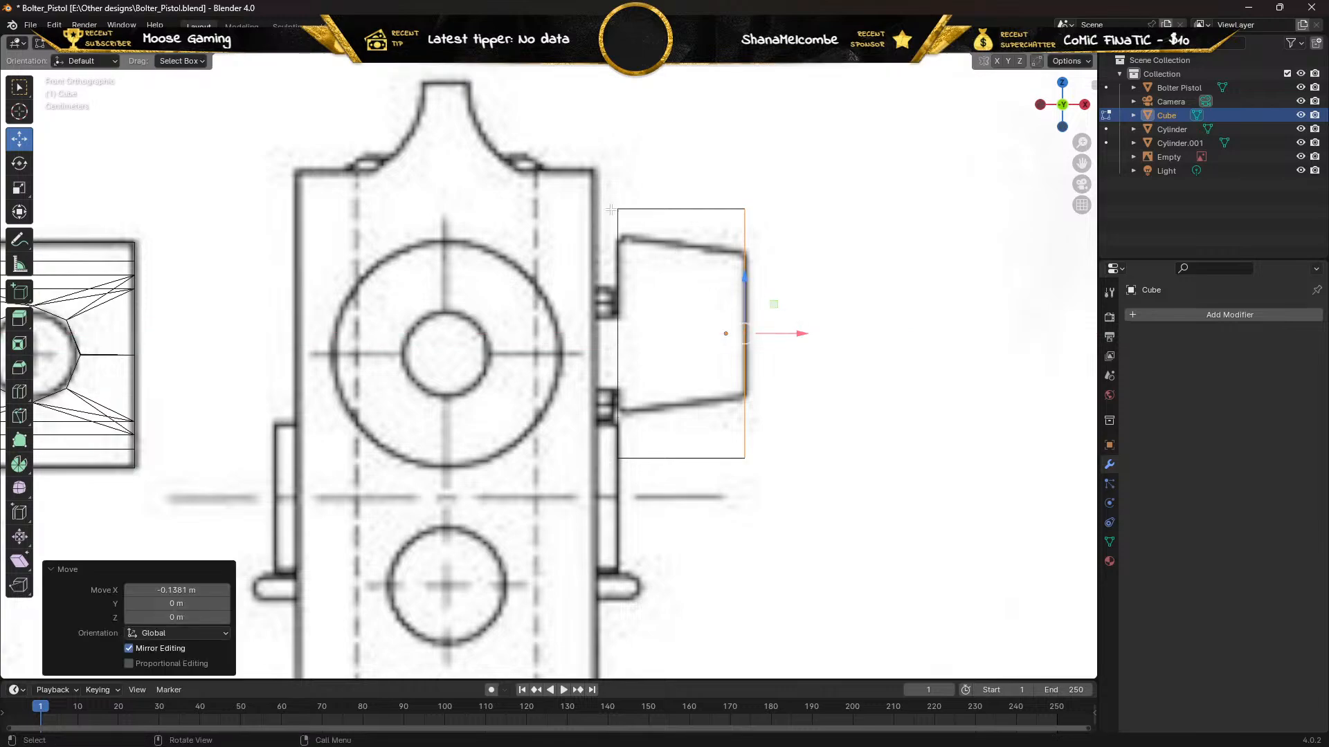
# In vertex selection, lower the cube's upper corner nearest the gun body about 0.0361 m along Z onto the tapered outline, and select the outer upper corner
pyautogui.click(116, 49)
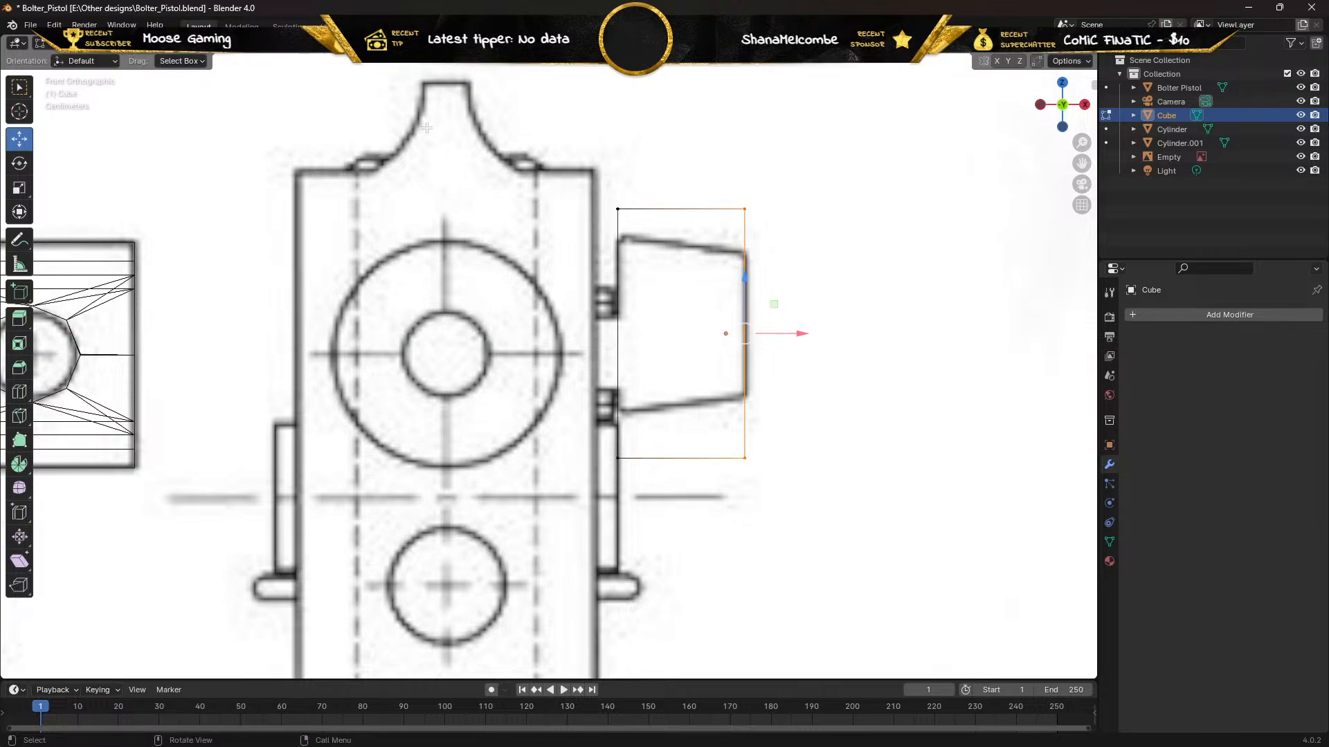
pyautogui.click(618, 208)
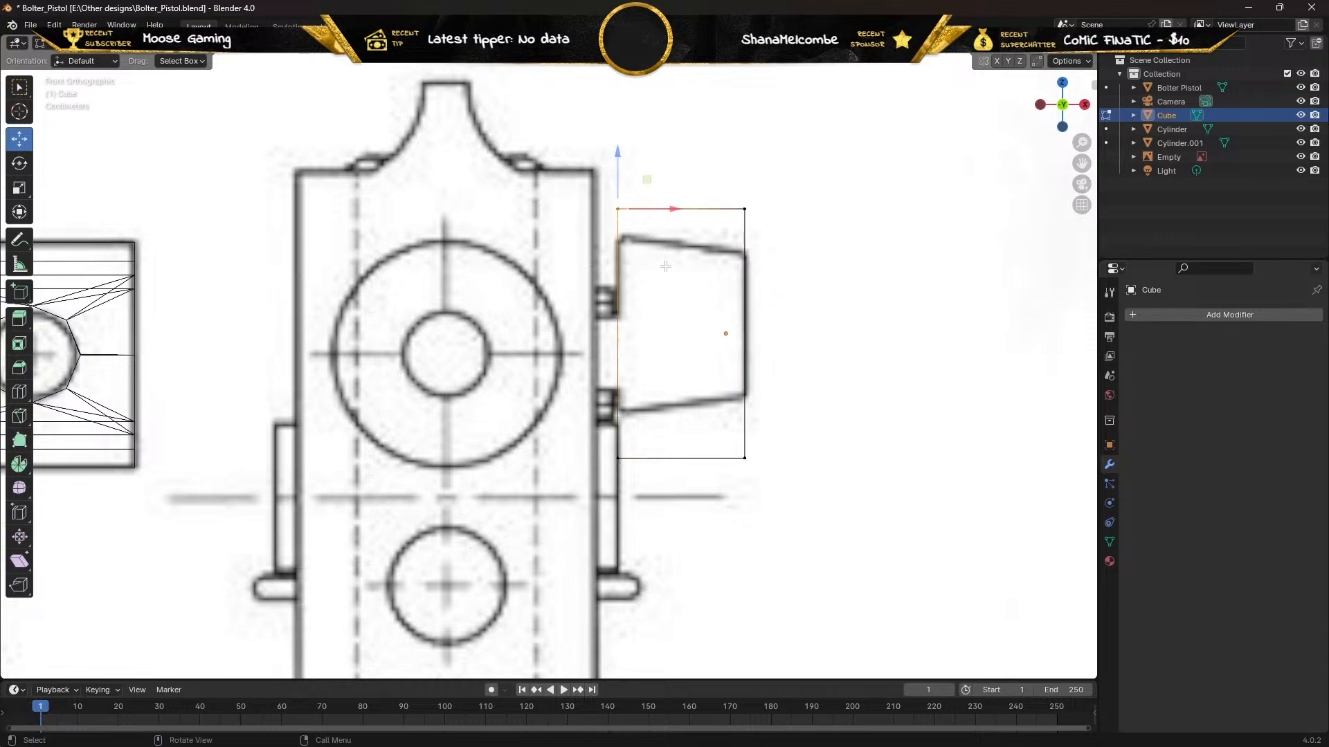
pyautogui.moveTo(618, 153); pyautogui.dragTo(613, 182)
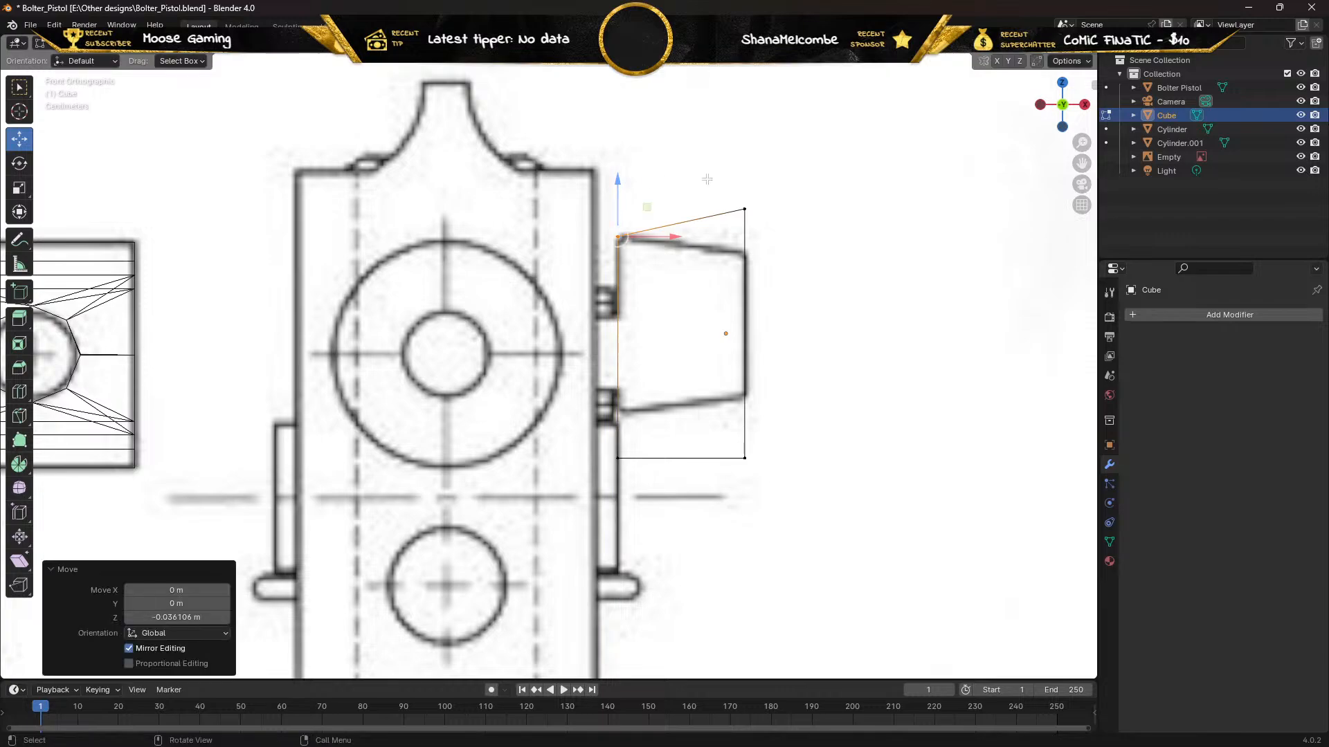
pyautogui.click(745, 208)
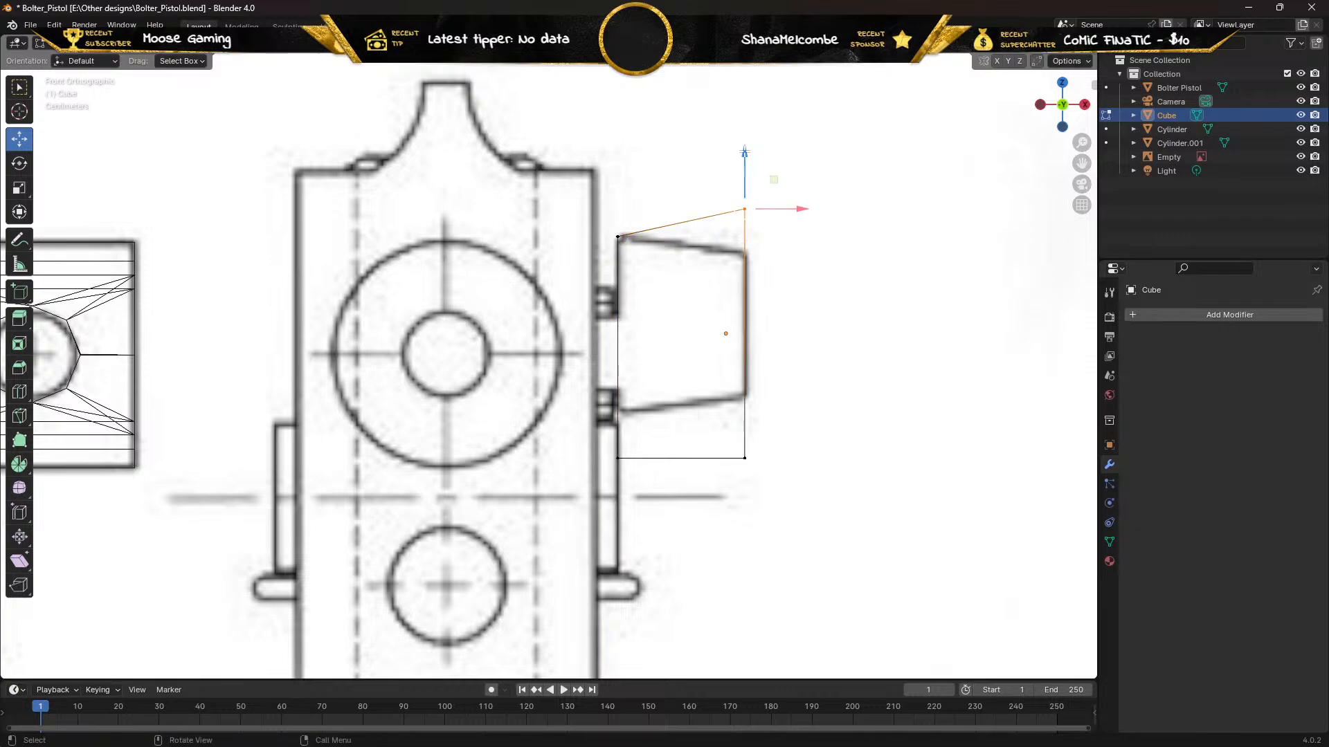
# Lower the cube's outer top corner about 0.057 m and raise both bottom corners to match the tapered side block outline in the reference drawing
pyautogui.moveTo(745, 152); pyautogui.dragTo(736, 198)
pyautogui.press('b')
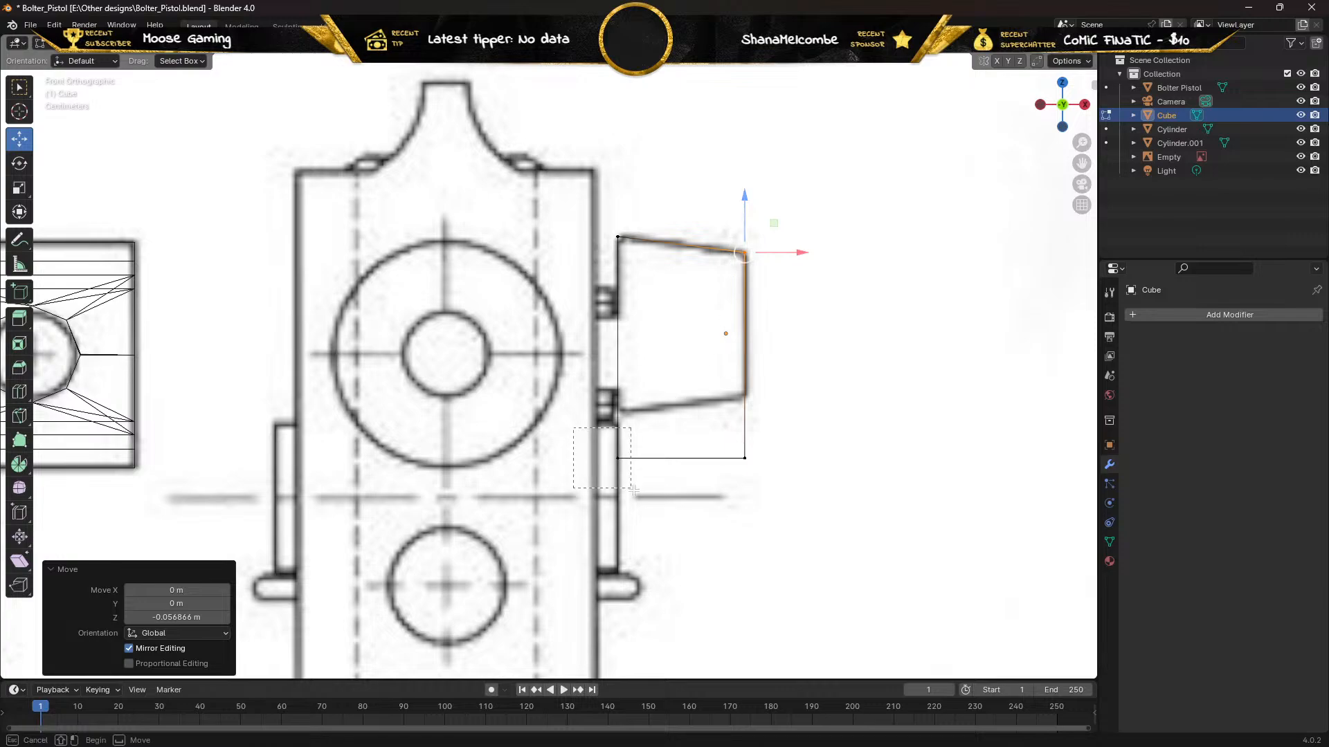
pyautogui.moveTo(630, 488); pyautogui.dragTo(632, 490)
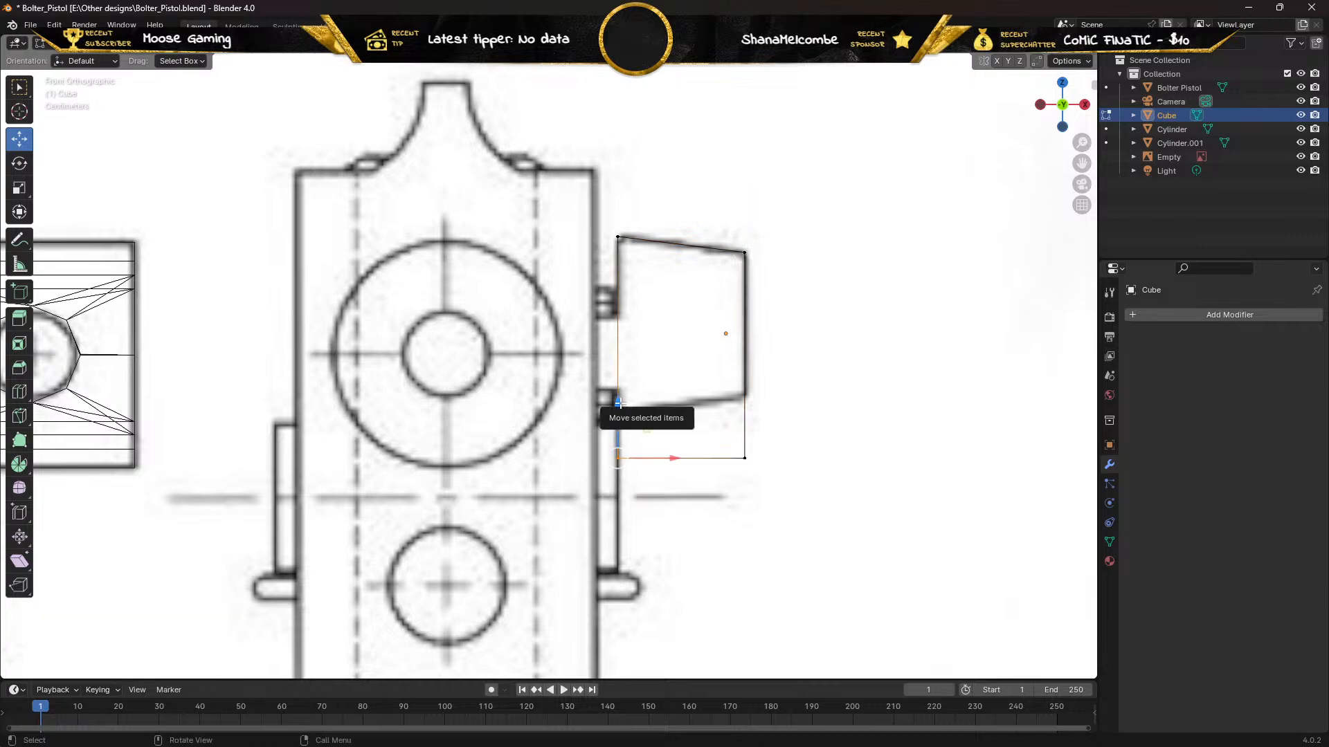
pyautogui.moveTo(618, 402); pyautogui.dragTo(626, 354)
pyautogui.moveTo(679, 427); pyautogui.dragTo(795, 489)
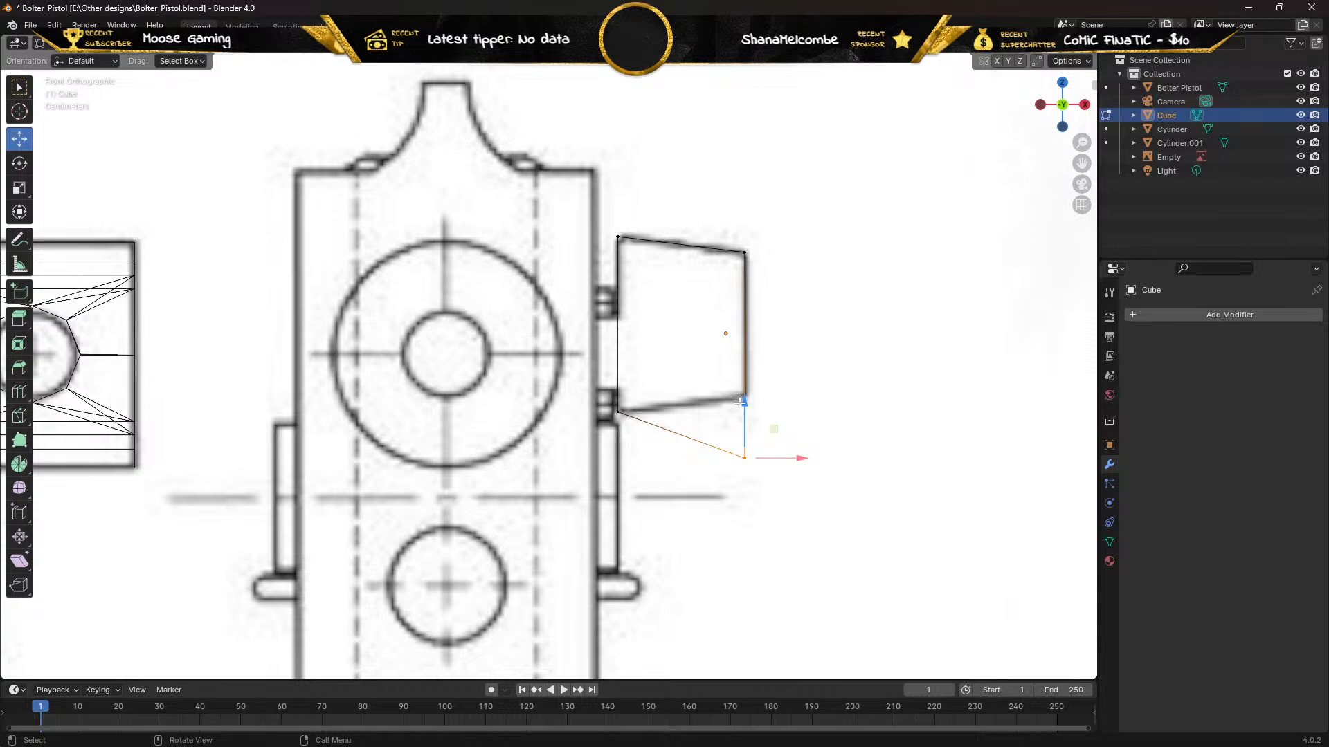
pyautogui.moveTo(741, 402); pyautogui.dragTo(741, 337)
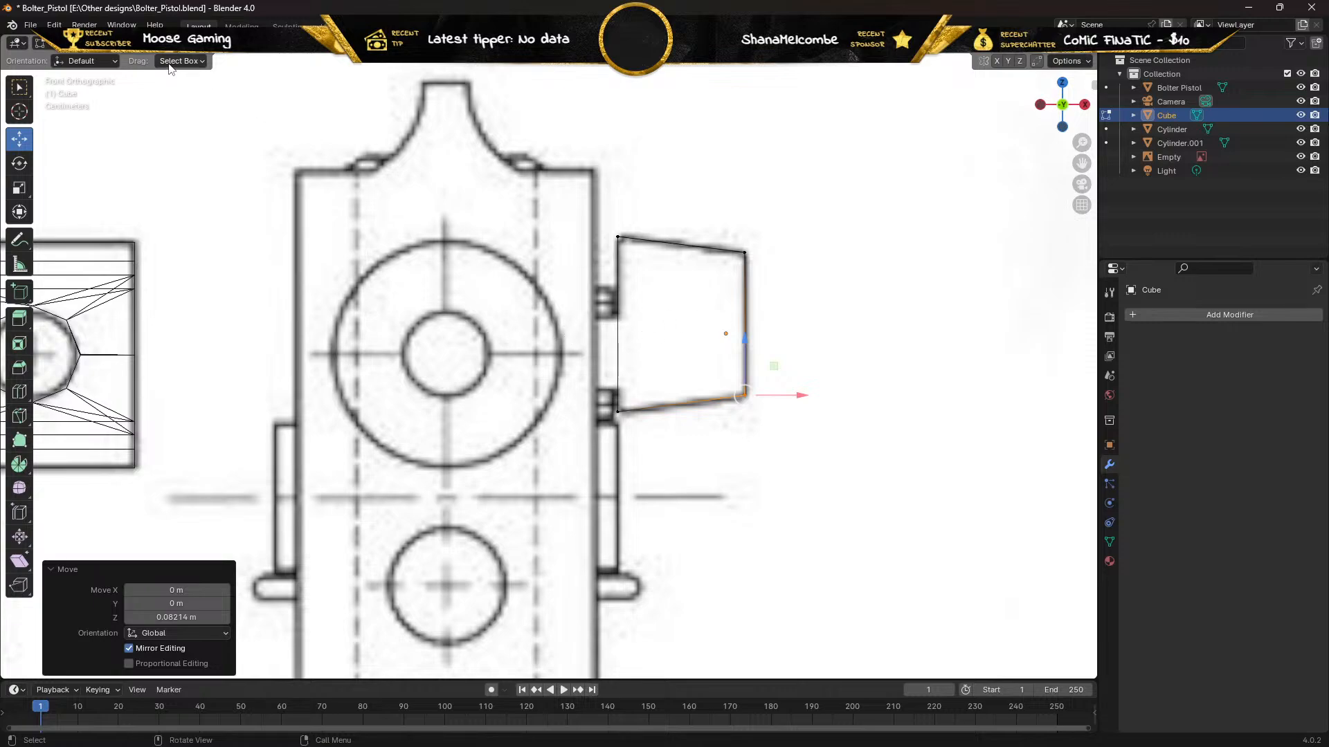
pyautogui.hotkey('alt', 'a')
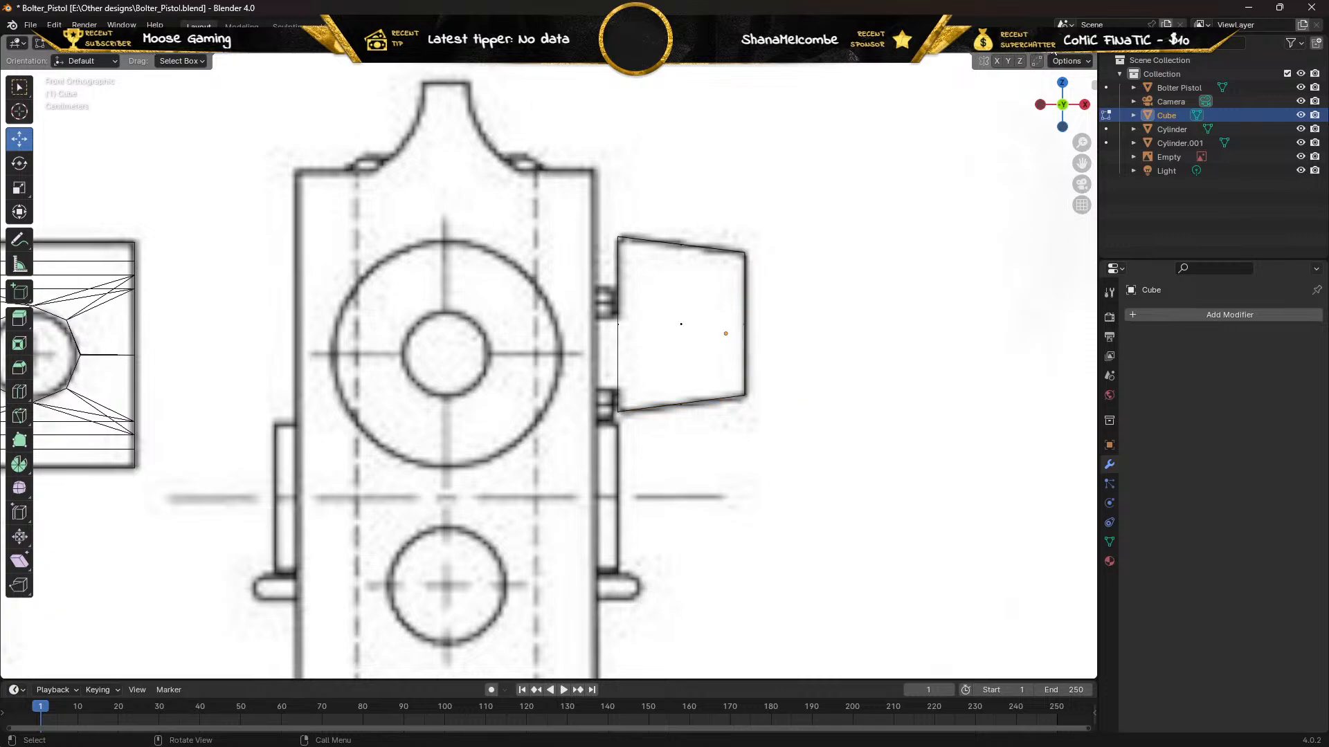
# Turn off X-ray and add a horizontal loop cut across the tapered block with the number of cuts set to 2
pyautogui.click(1055, 52)
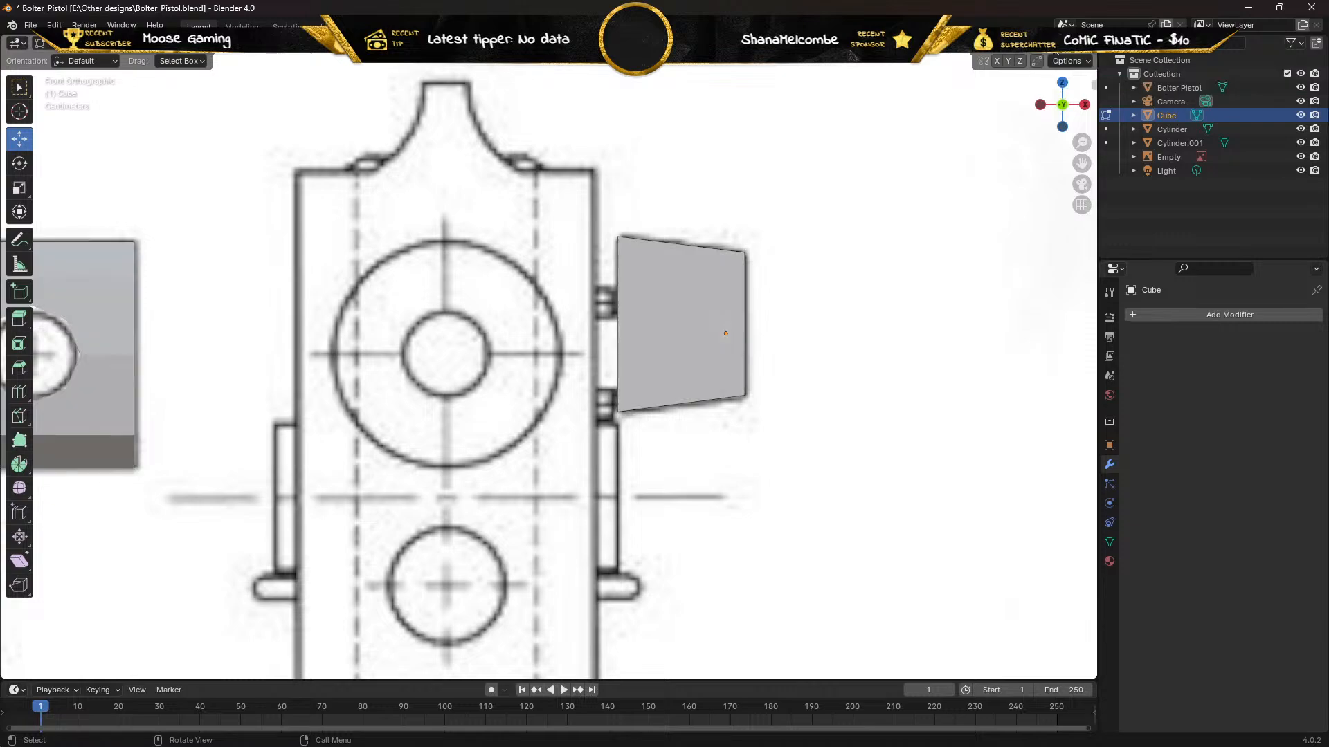
pyautogui.click(19, 392)
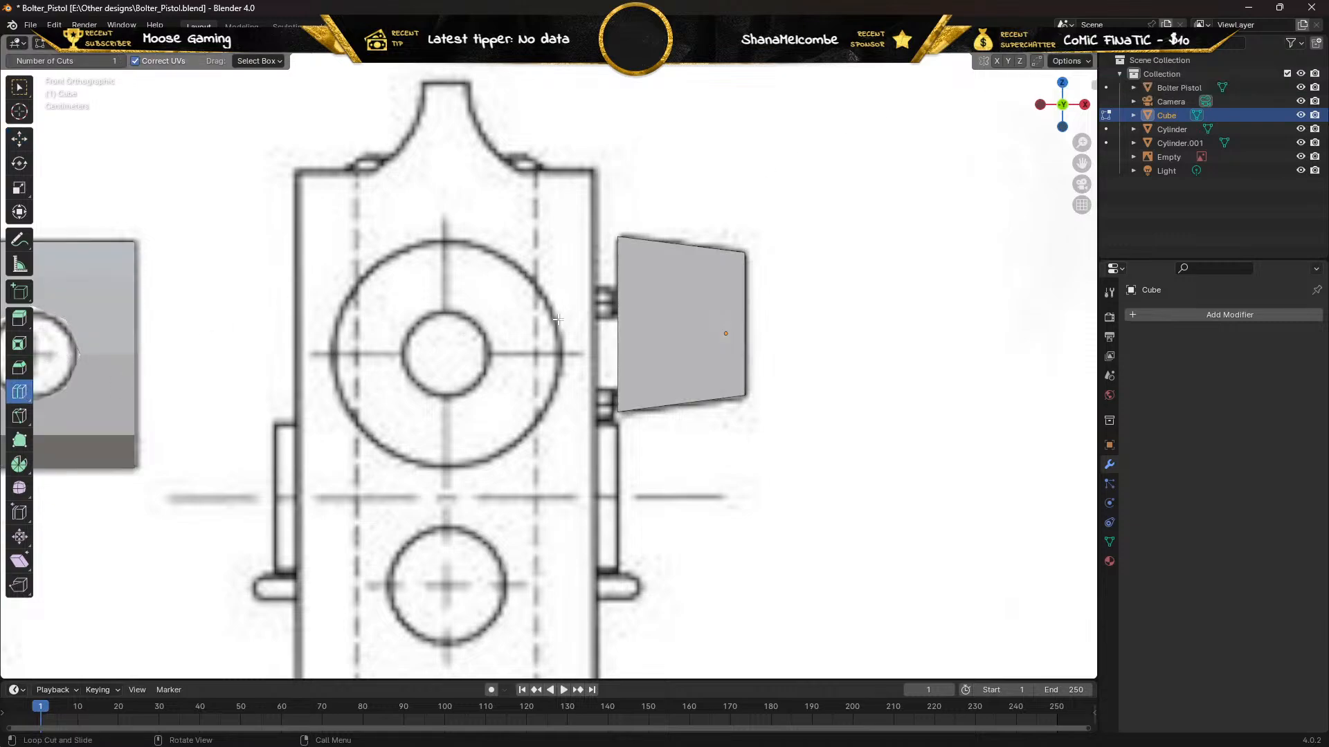
pyautogui.click(633, 332)
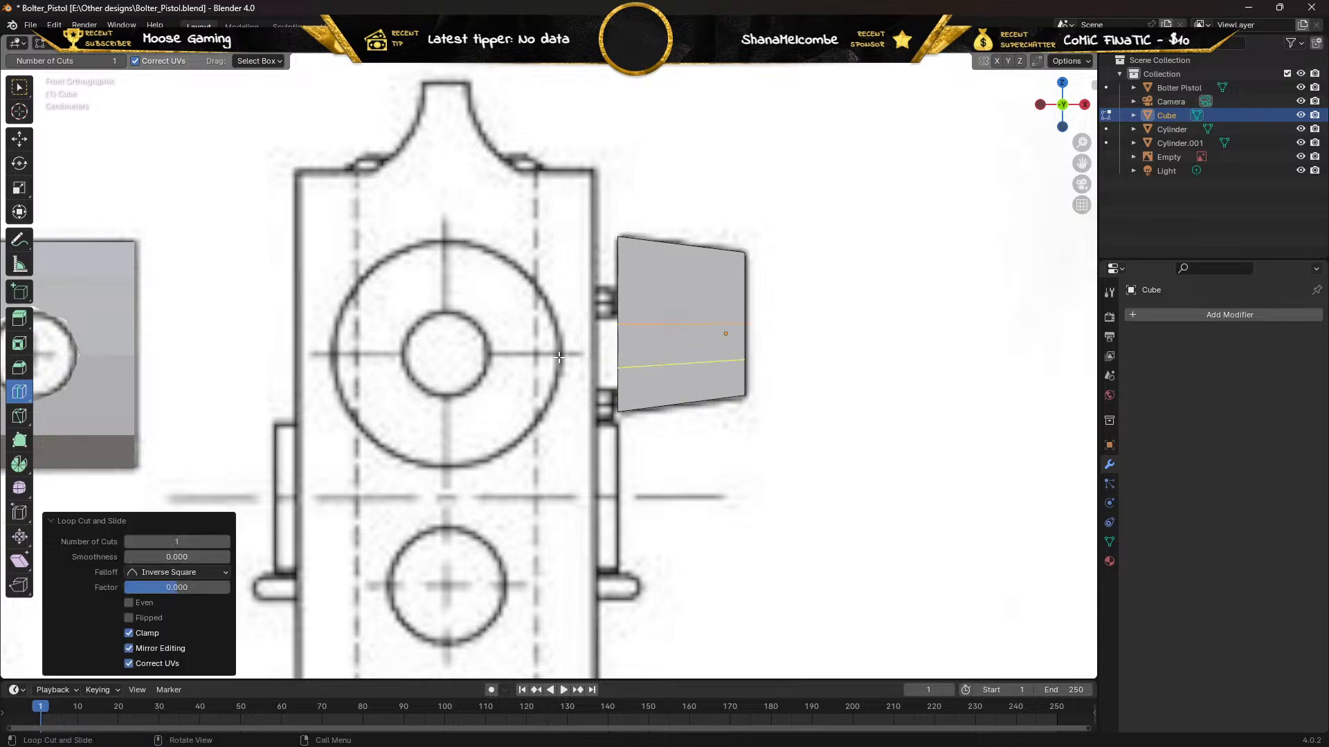
pyautogui.click(189, 542)
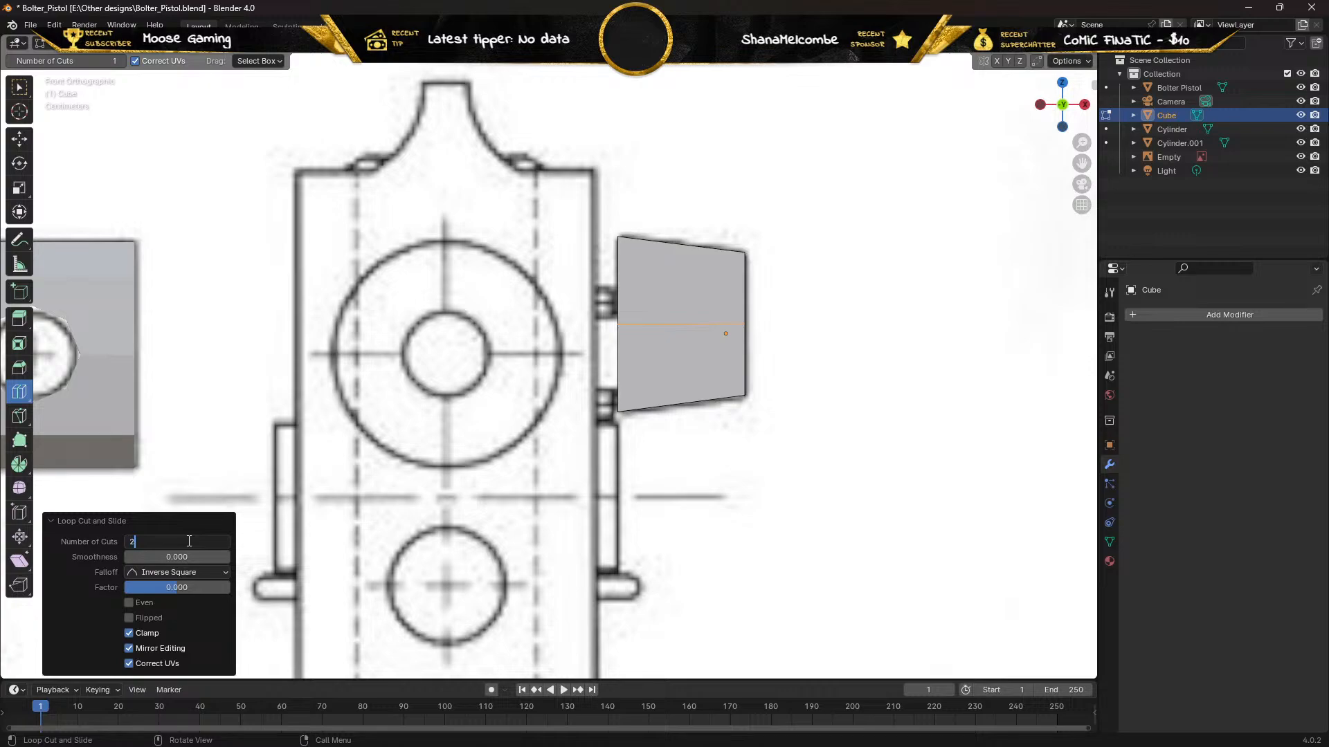
pyautogui.write('2')
pyautogui.press('Return')
# In X-ray vertex mode, lower the upper cut's inner-side vertices about 0.03 m to the bottom edge of the upper lug in the drawing
pyautogui.click(21, 142)
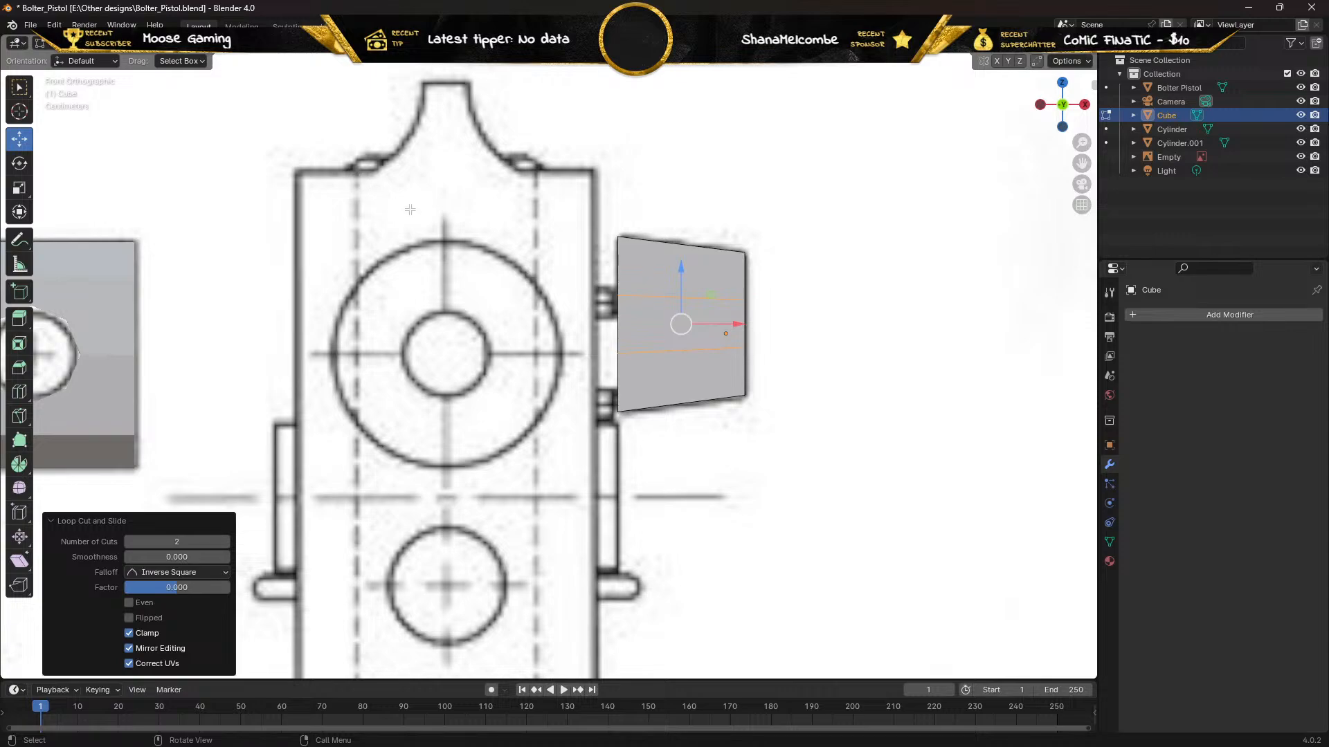
pyautogui.press('Tab')
pyautogui.press('Tab')
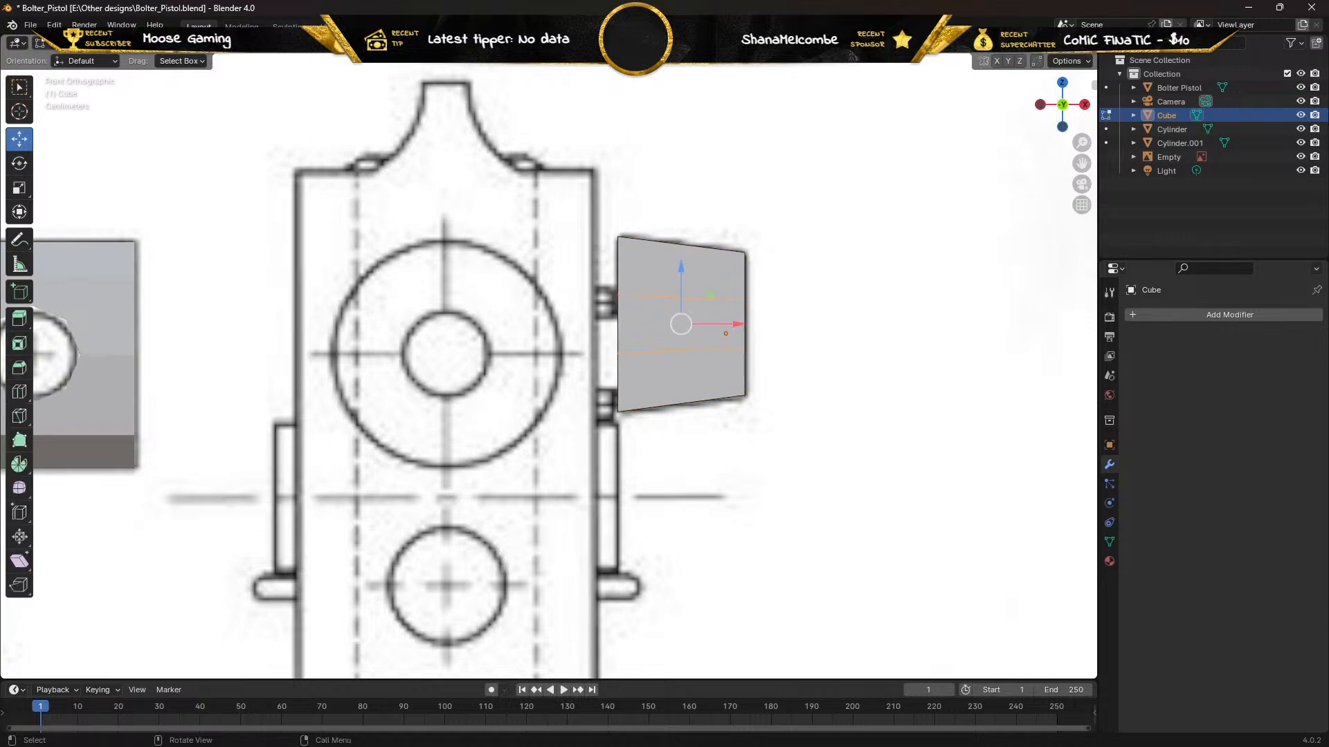
pyautogui.press('1')
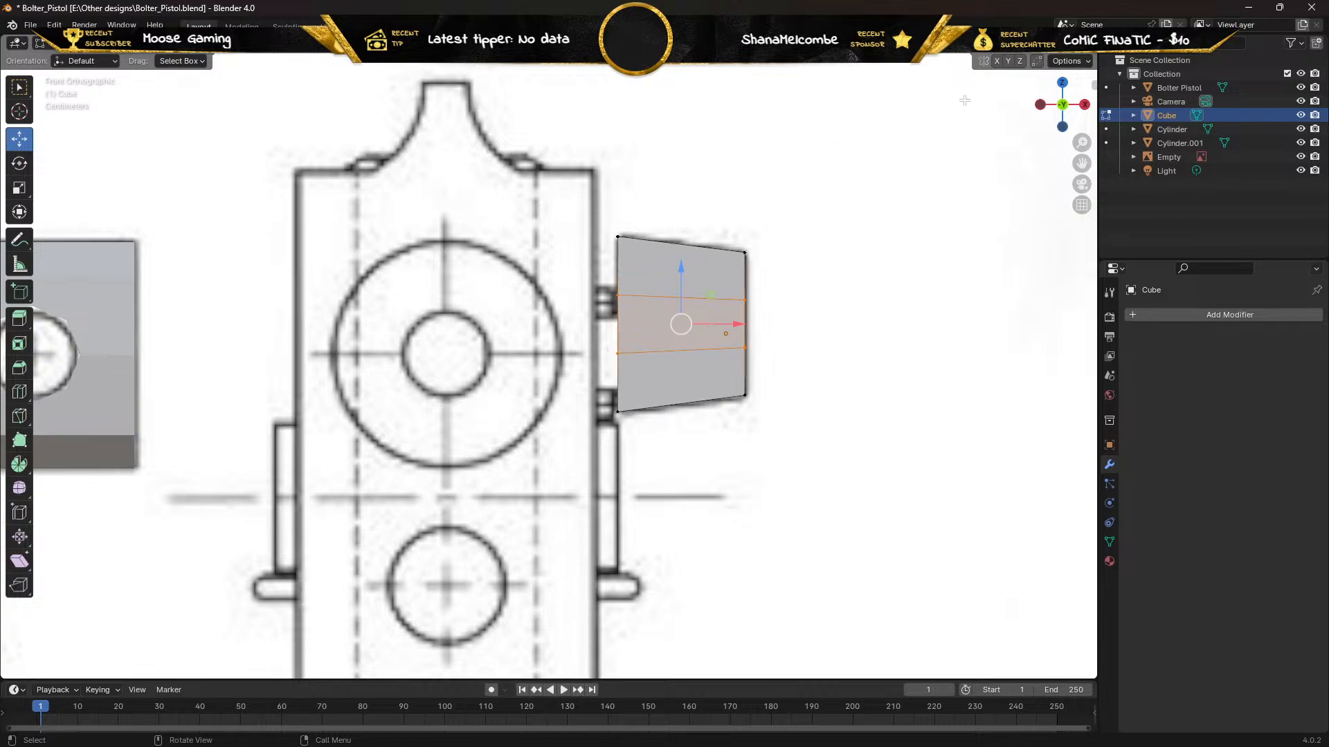
pyautogui.hotkey('alt', 'z')
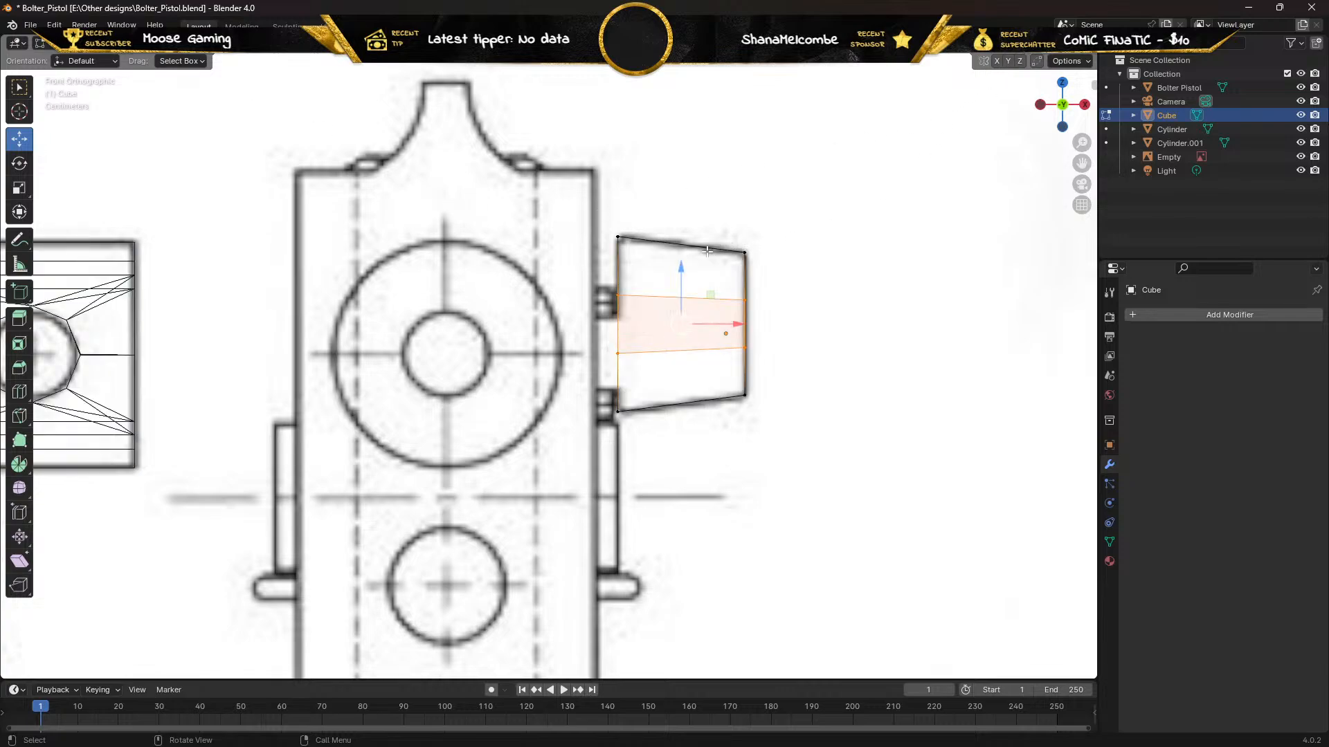
pyautogui.scroll(2, 614, 290)
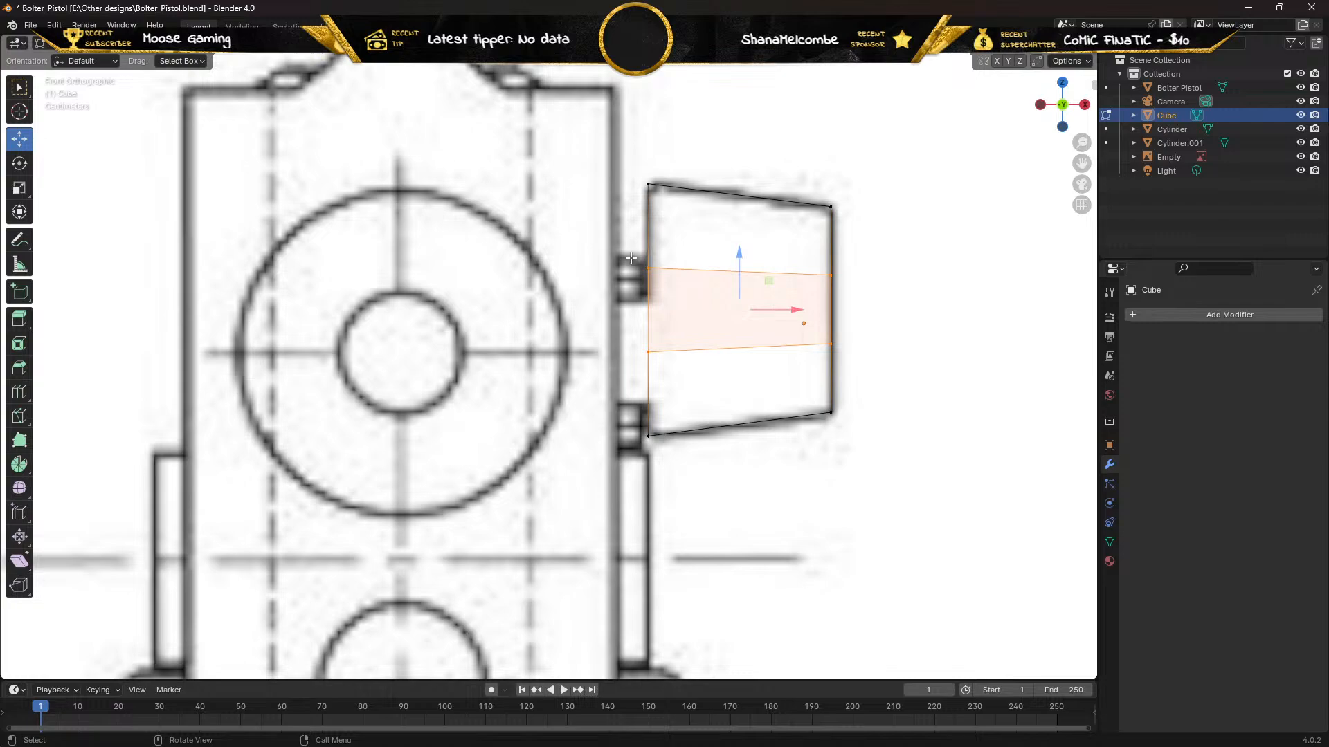
pyautogui.moveTo(631, 258); pyautogui.dragTo(669, 293)
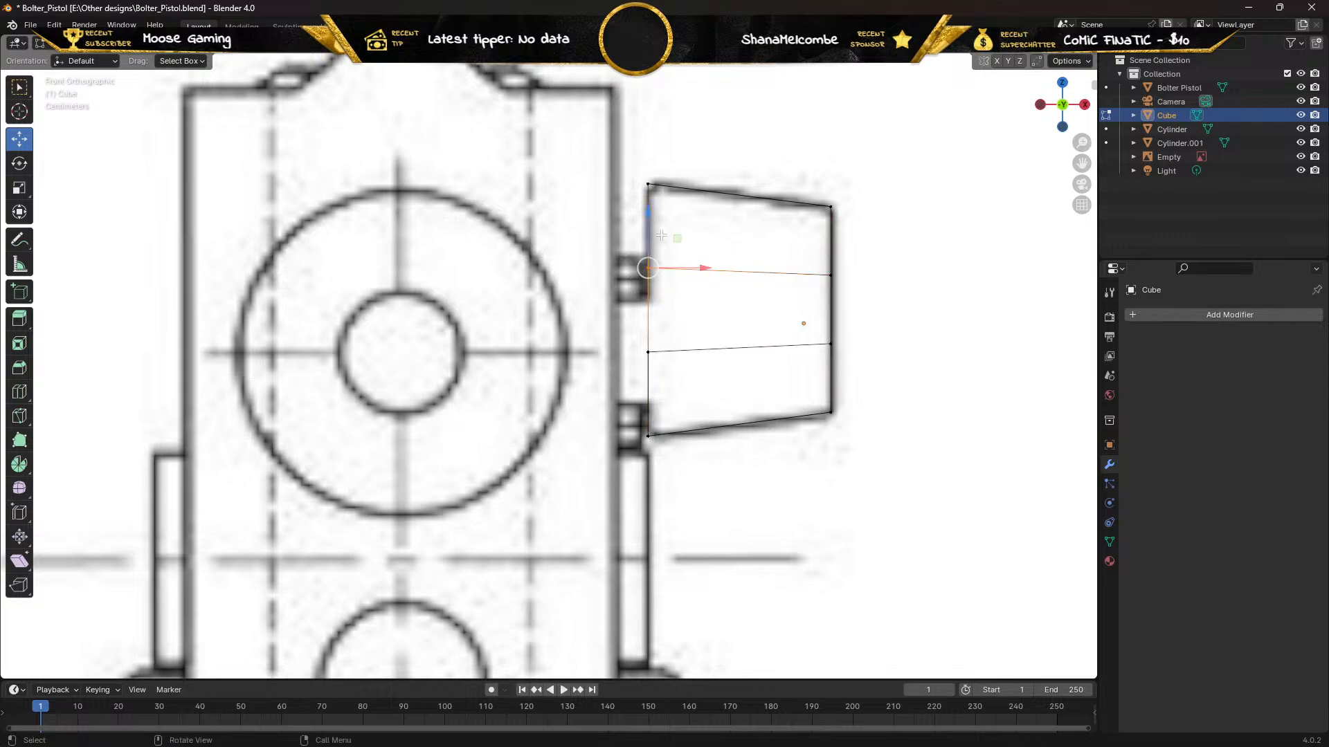
pyautogui.moveTo(649, 209); pyautogui.dragTo(641, 246)
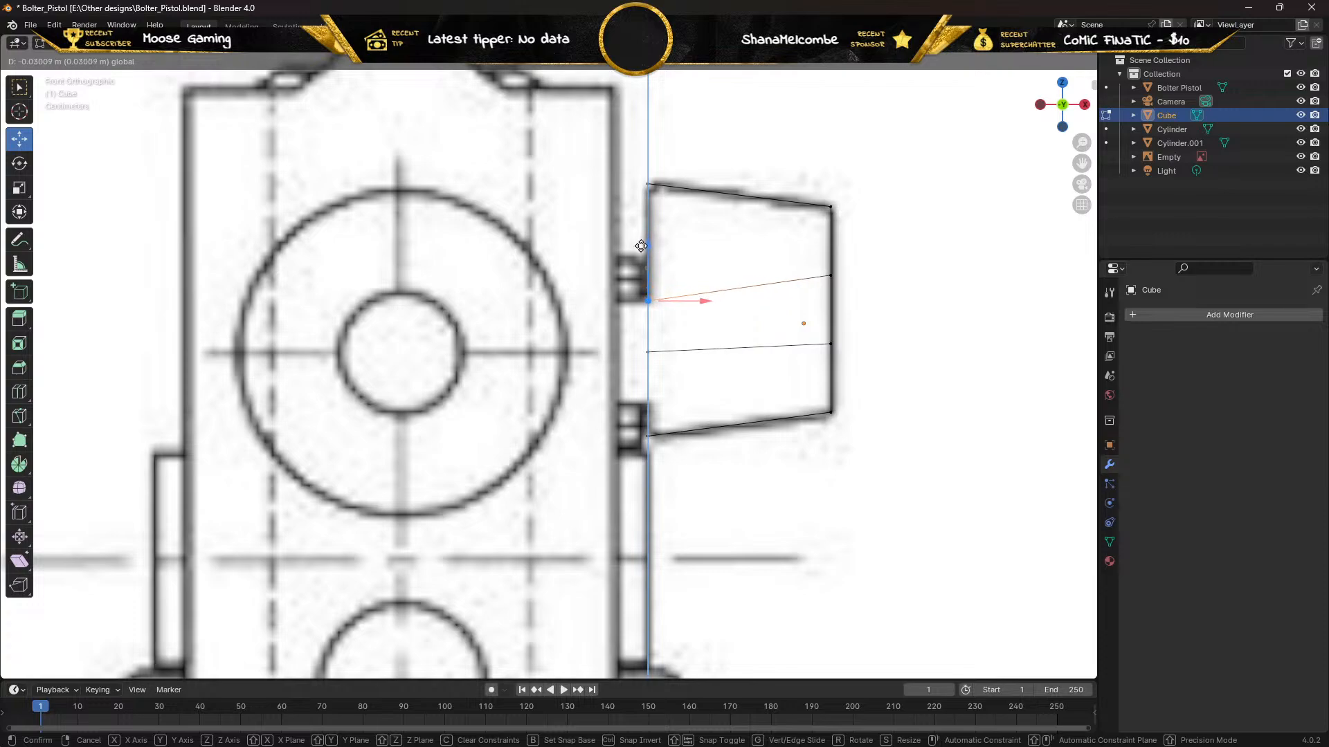
pyautogui.moveTo(641, 245); pyautogui.dragTo(641, 246)
# Lower the lower cut's inner-side vertices about 0.045 m to the top edge of the lower lug in the drawing
pyautogui.moveTo(619, 351); pyautogui.dragTo(668, 374)
pyautogui.moveTo(646, 310); pyautogui.dragTo(643, 351)
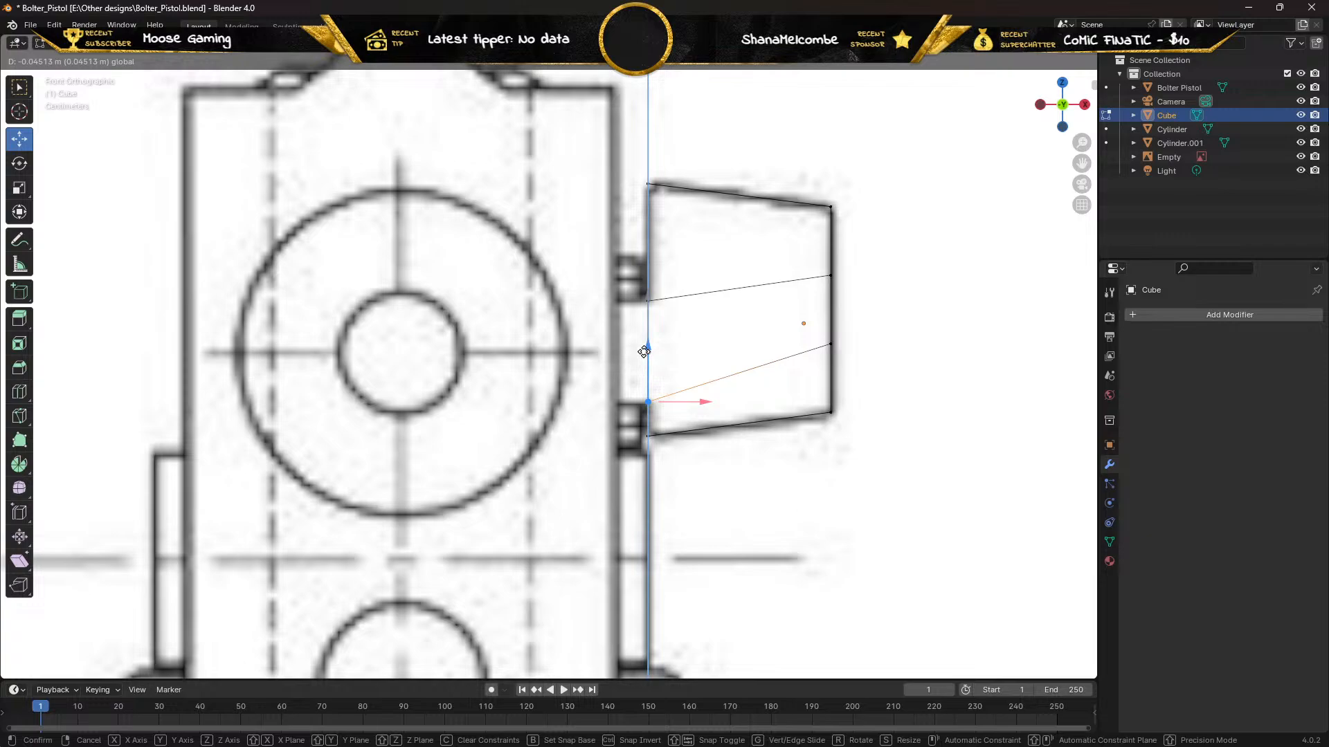
pyautogui.moveTo(644, 352); pyautogui.dragTo(643, 352)
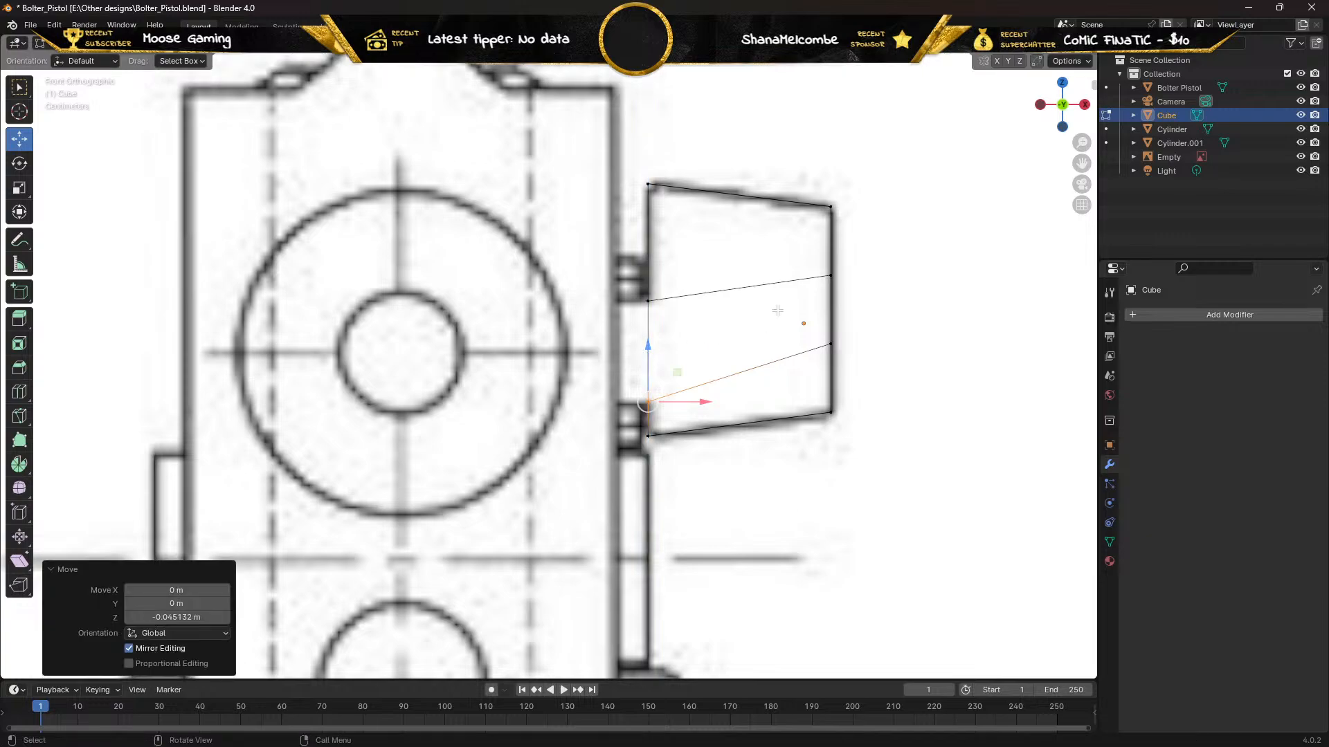
# On the block's front outer edge, merge the upper cut vertex into the top corner and the lower one into the bottom corner using At Last
pyautogui.moveTo(774, 260); pyautogui.dragTo(720, 281, button='middle')
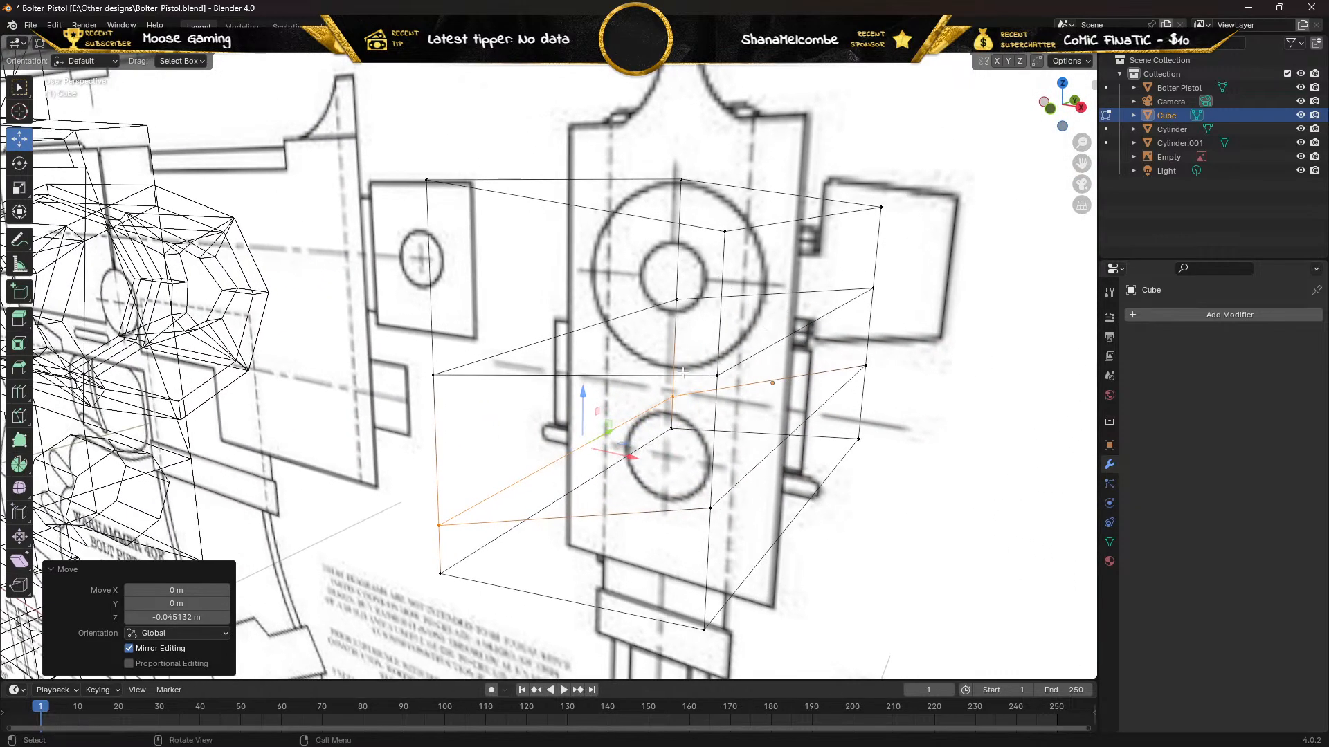
pyautogui.click(19, 87)
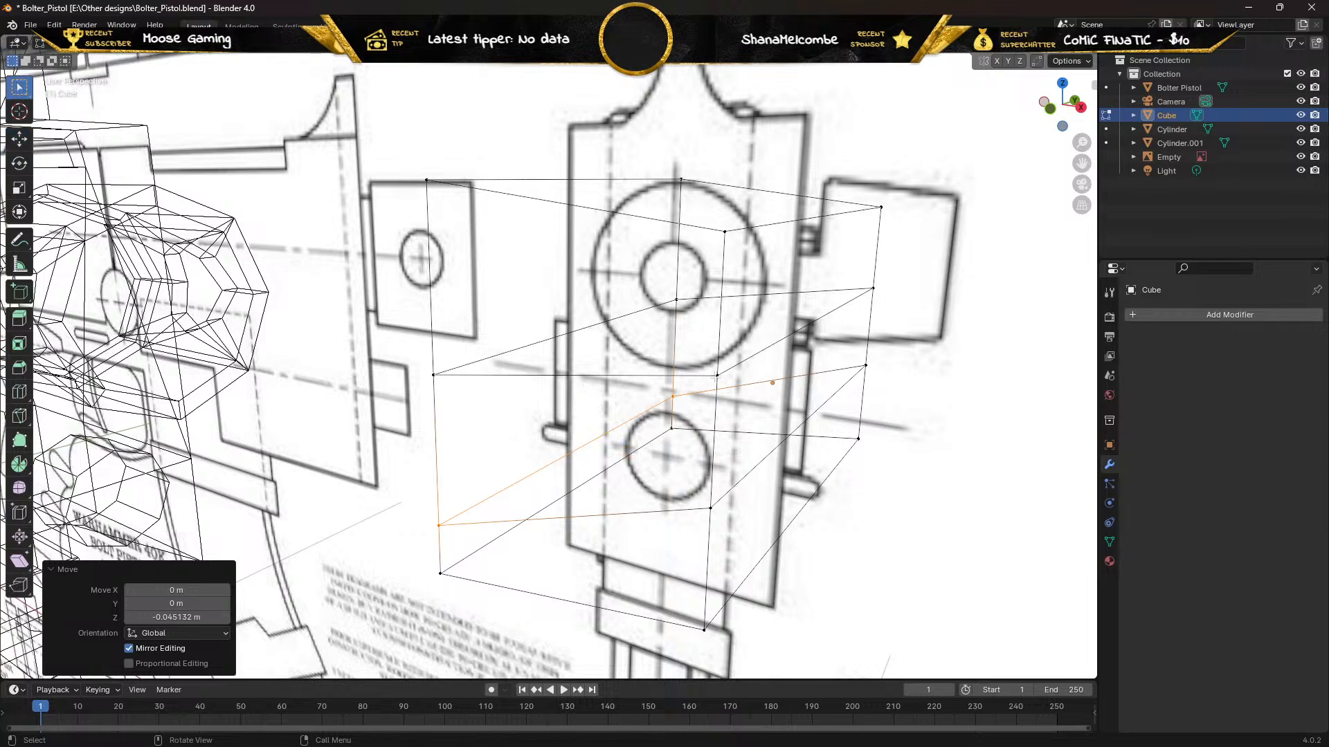
pyautogui.click(717, 375)
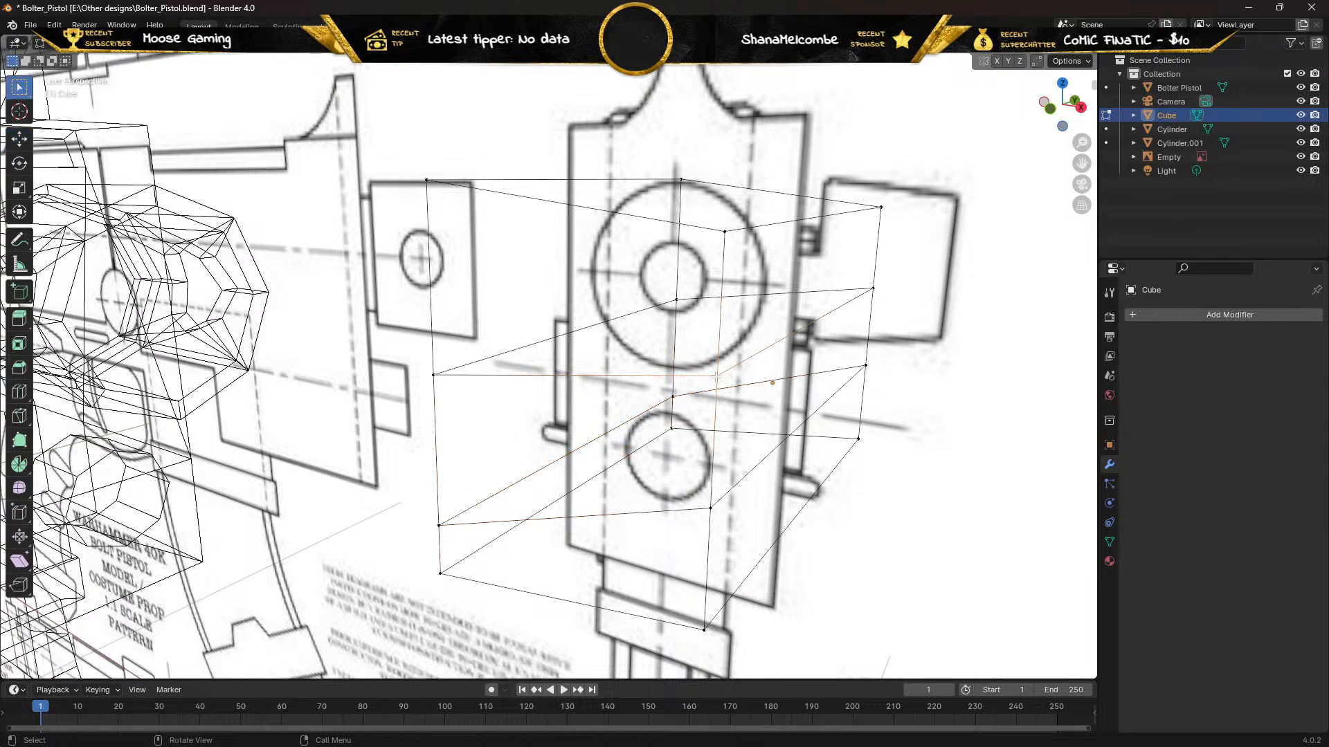
pyautogui.keyDown('shift'); pyautogui.click(724, 231); pyautogui.keyUp('shift')
pyautogui.press('m')
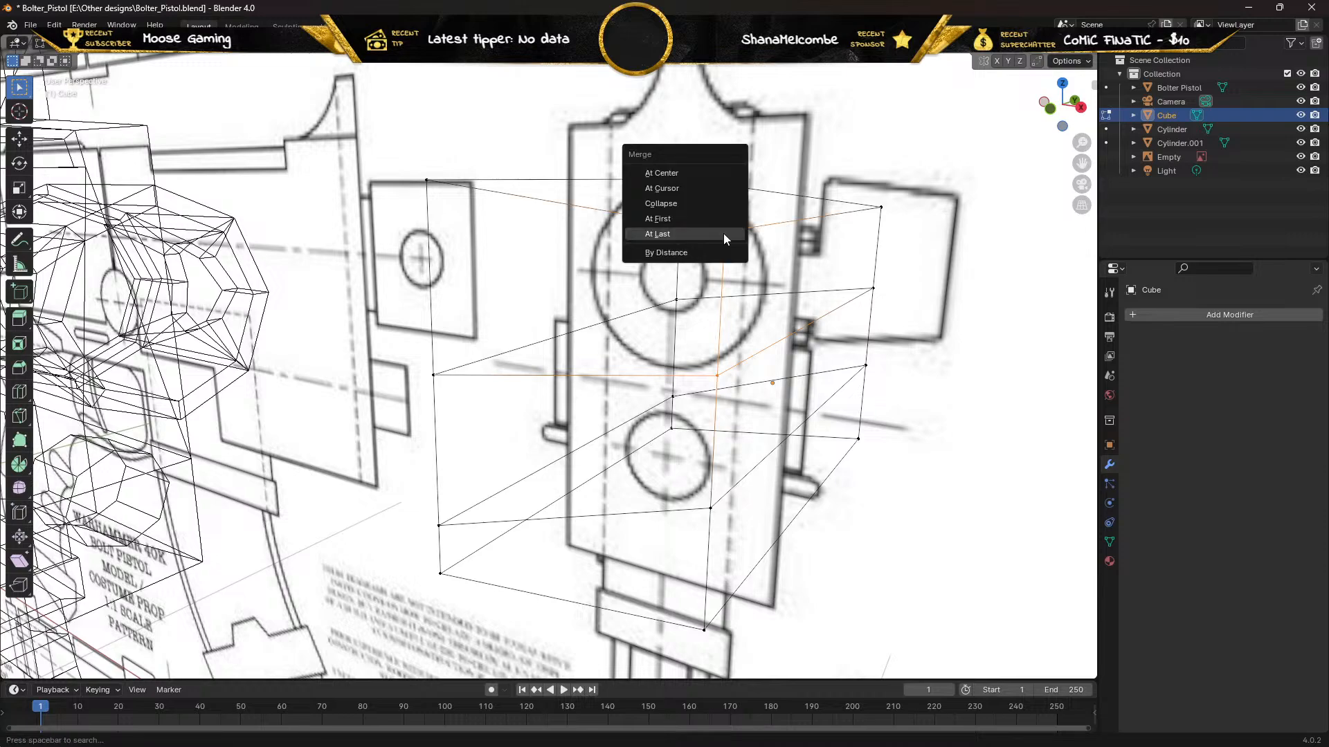
pyautogui.click(723, 234)
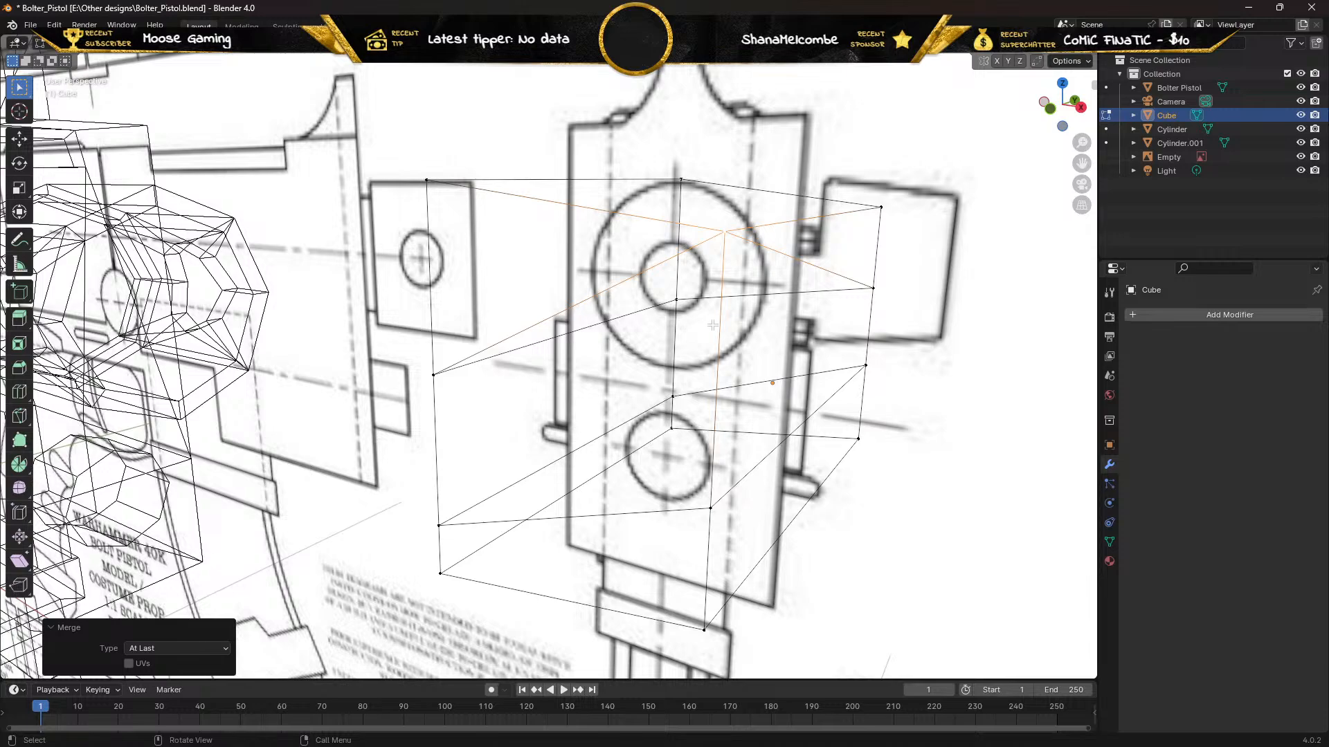
pyautogui.click(711, 510)
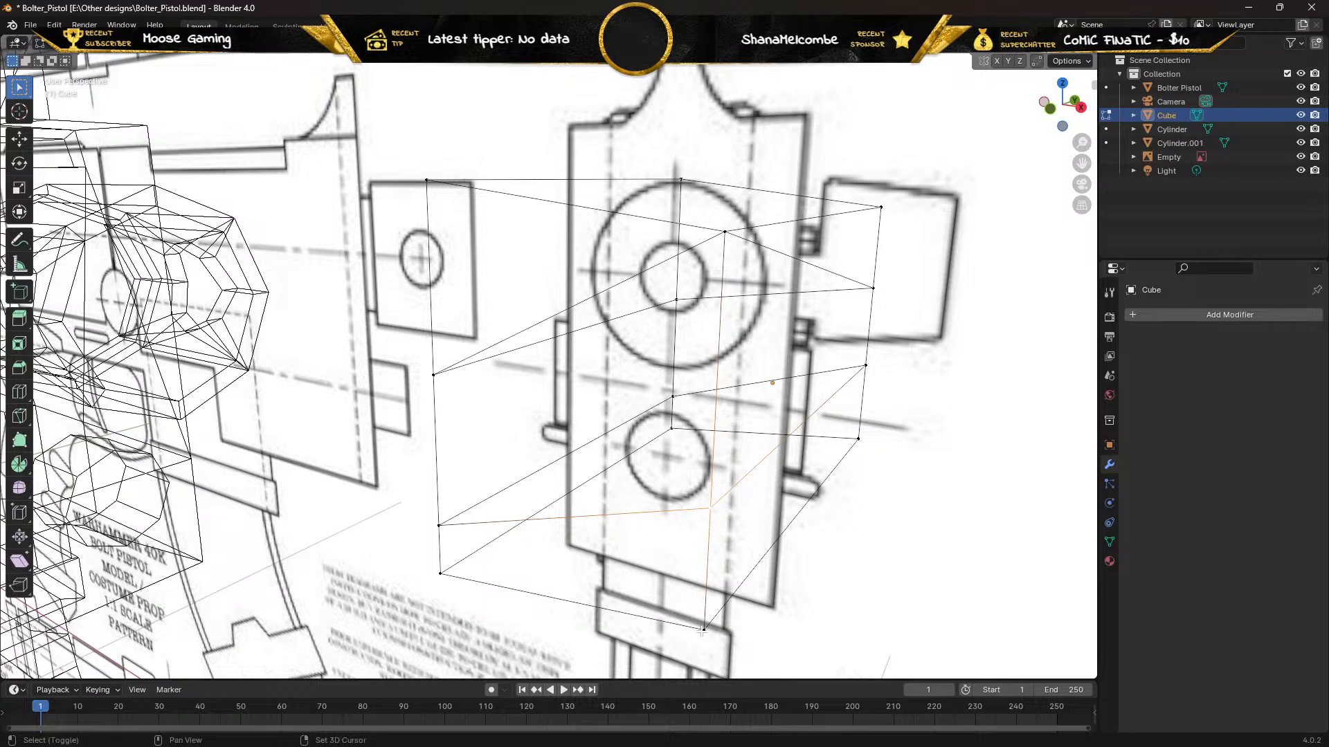
pyautogui.keyDown('shift'); pyautogui.click(702, 630); pyautogui.keyUp('shift')
pyautogui.press('m')
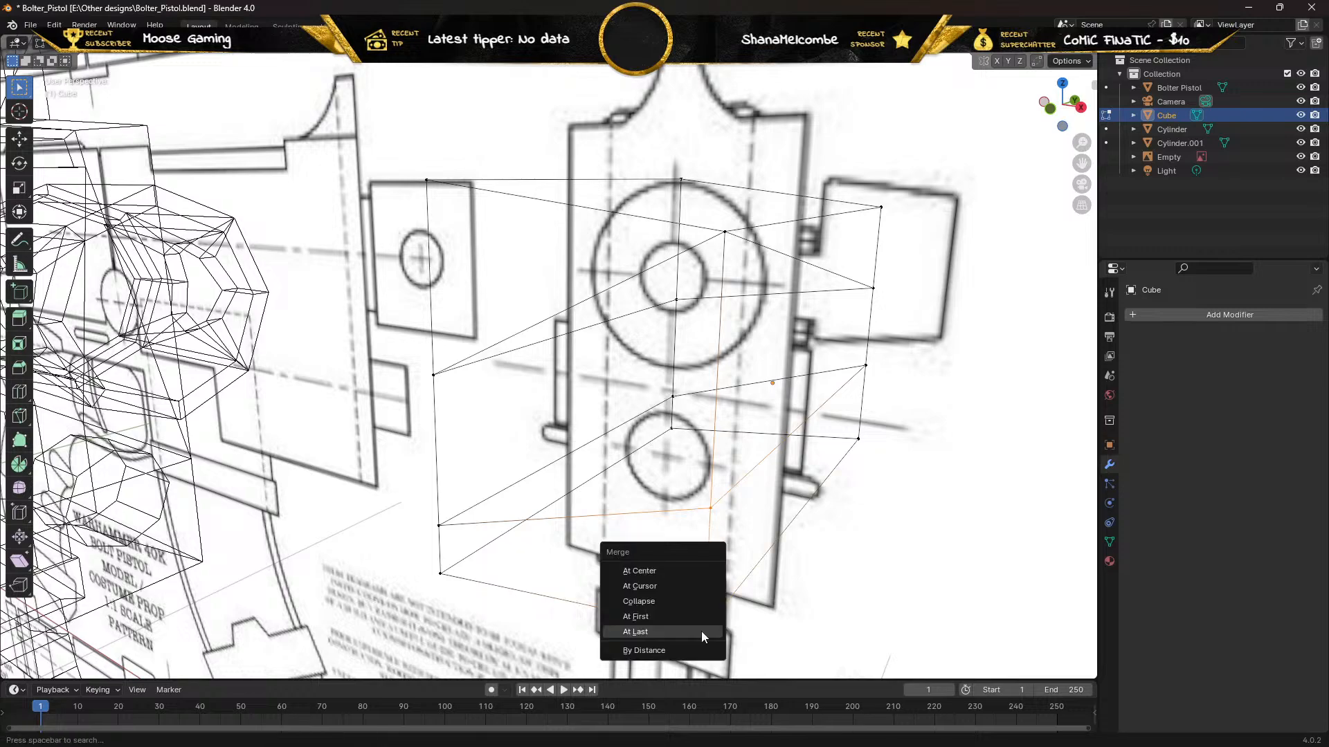
pyautogui.click(700, 631)
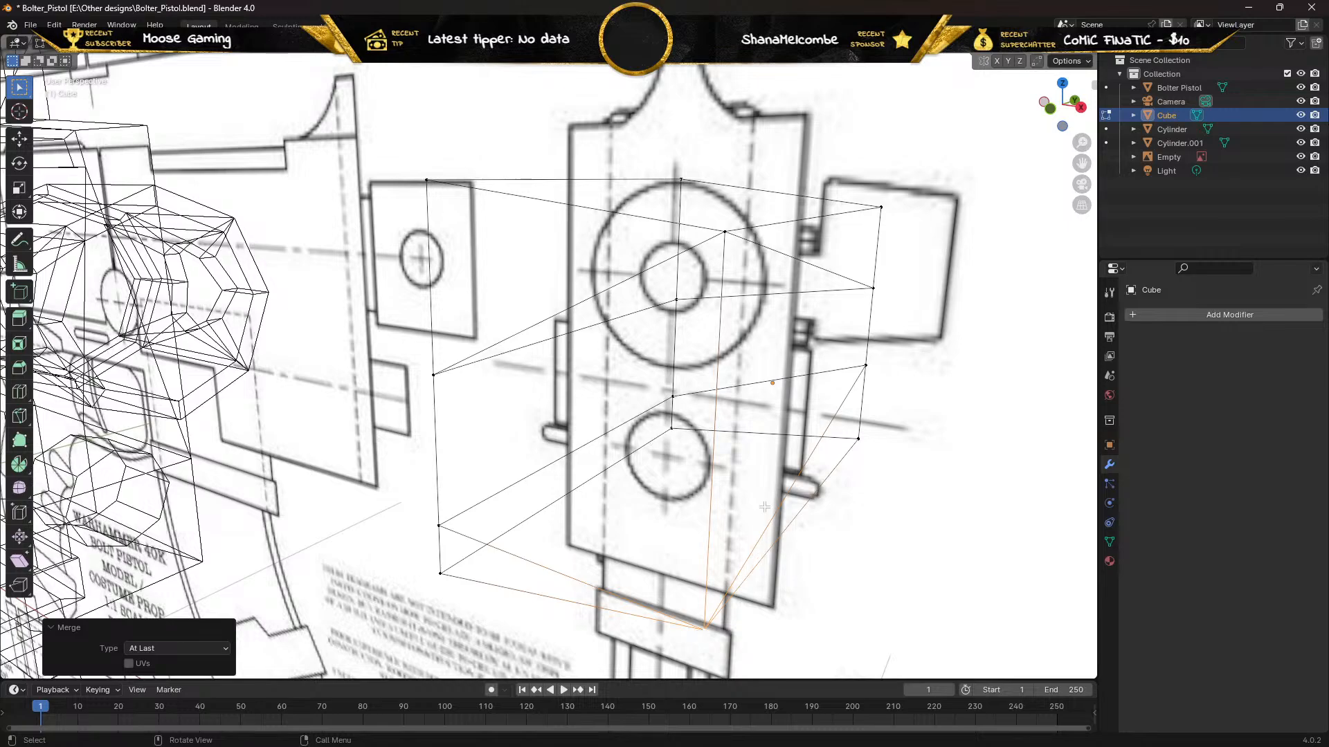
# On the rear outer edge, merge both cut vertices into their nearest corners with At Last, and restore the solid display
pyautogui.moveTo(753, 486); pyautogui.dragTo(682, 494, button='middle')
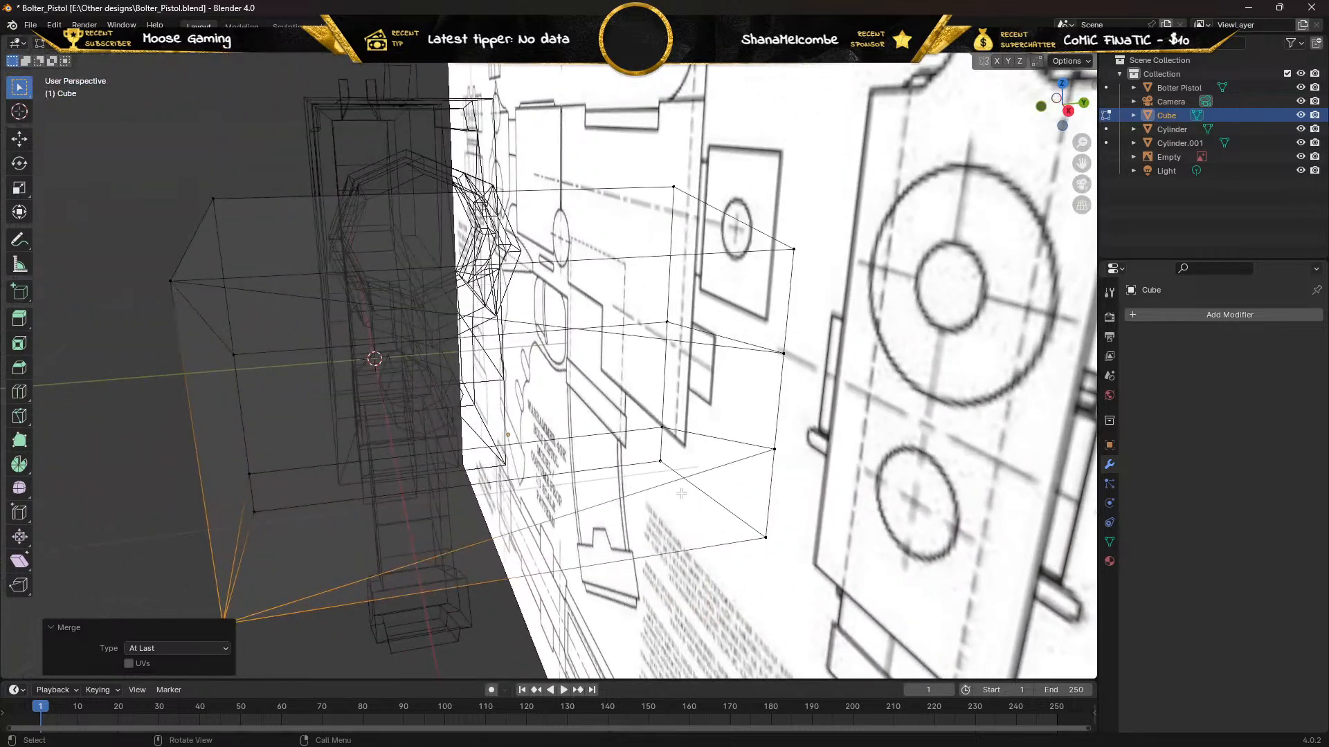
pyautogui.click(784, 351)
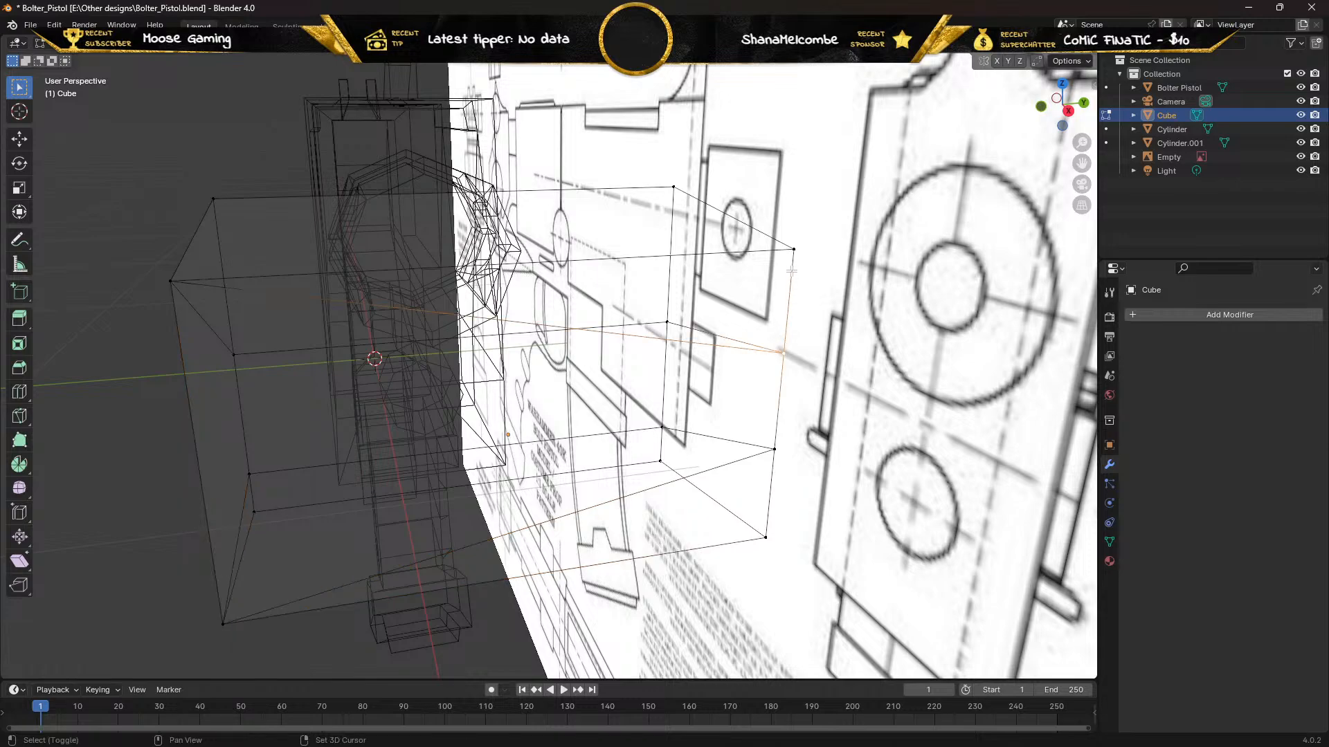
pyautogui.keyDown('shift'); pyautogui.click(793, 249); pyautogui.keyUp('shift')
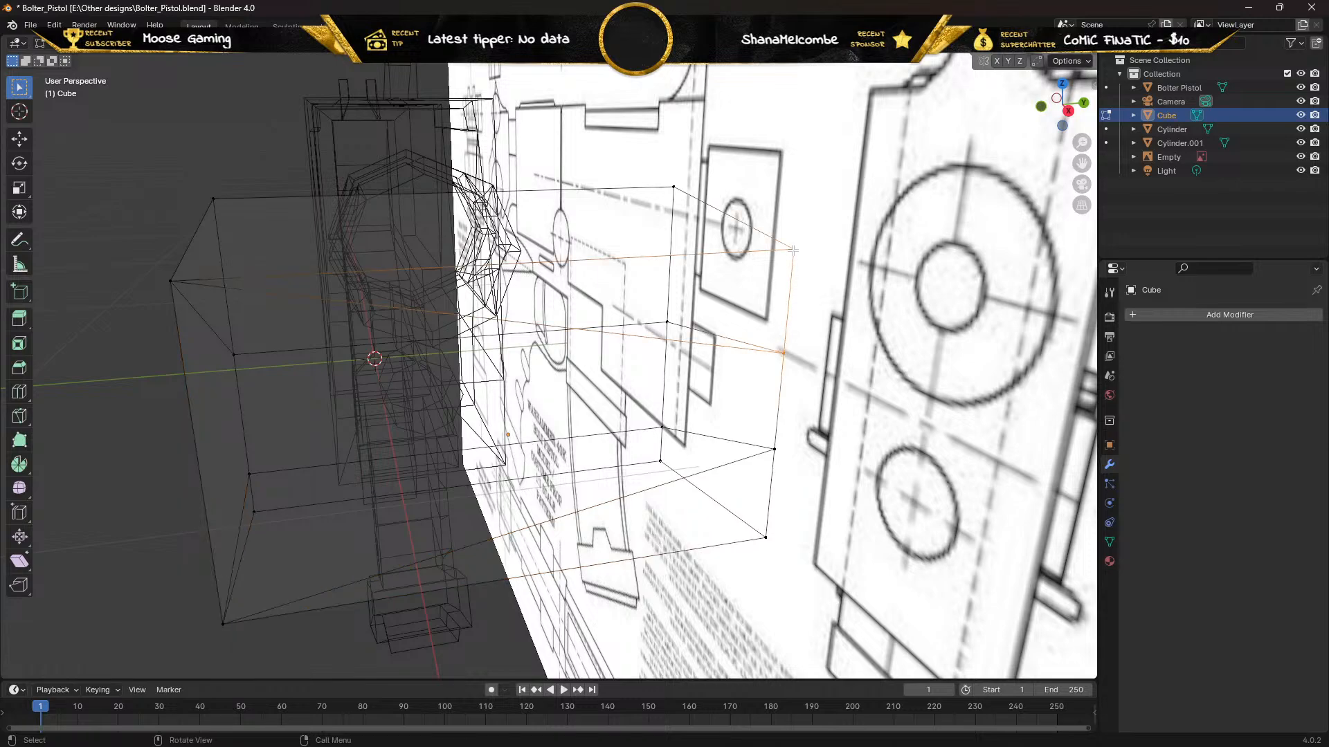
pyautogui.press('m')
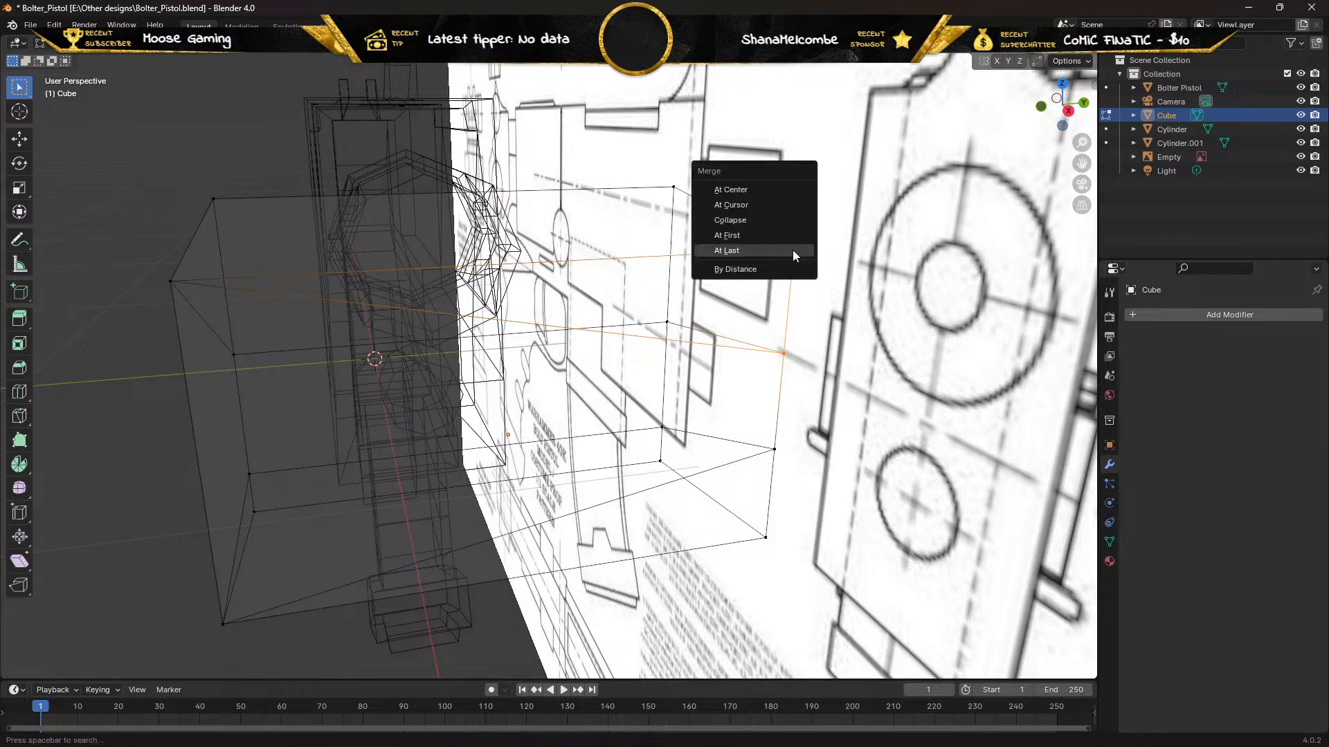
pyautogui.click(792, 251)
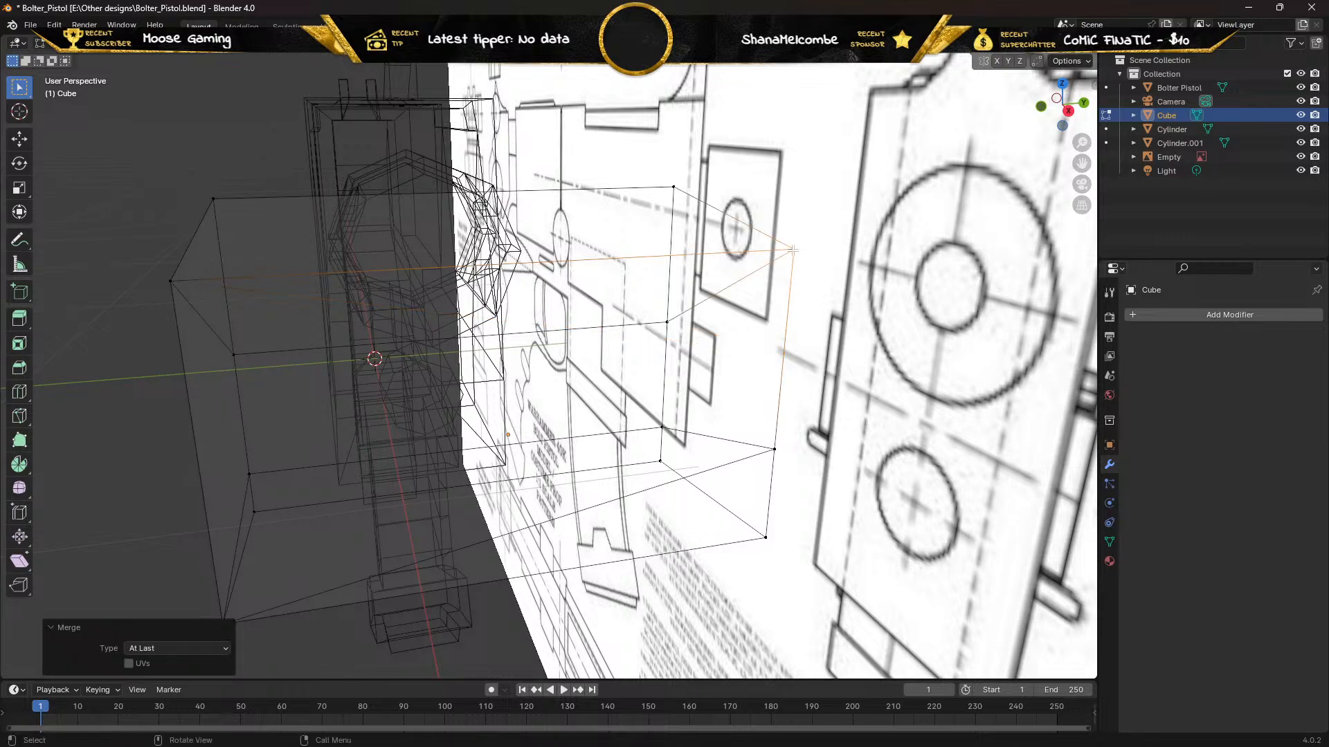
pyautogui.click(773, 449)
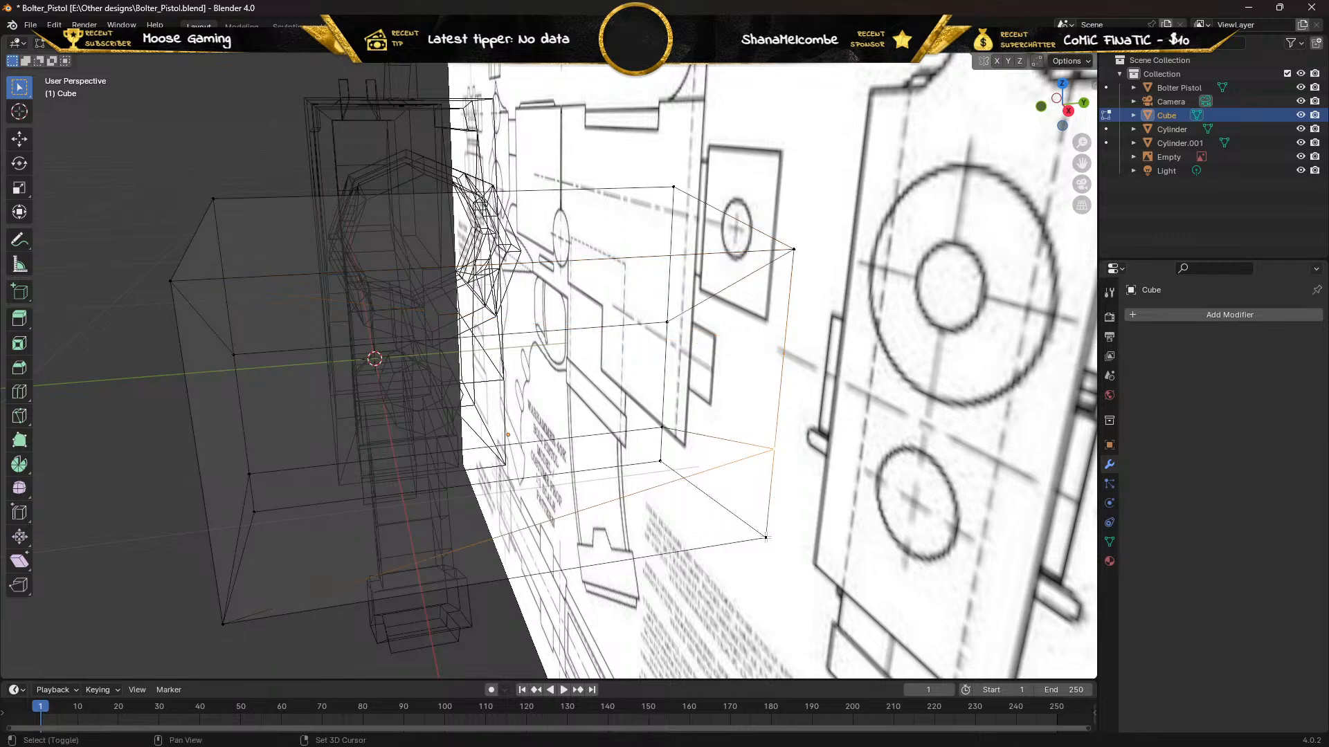
pyautogui.keyDown('shift'); pyautogui.click(767, 537); pyautogui.keyUp('shift')
pyautogui.press('m')
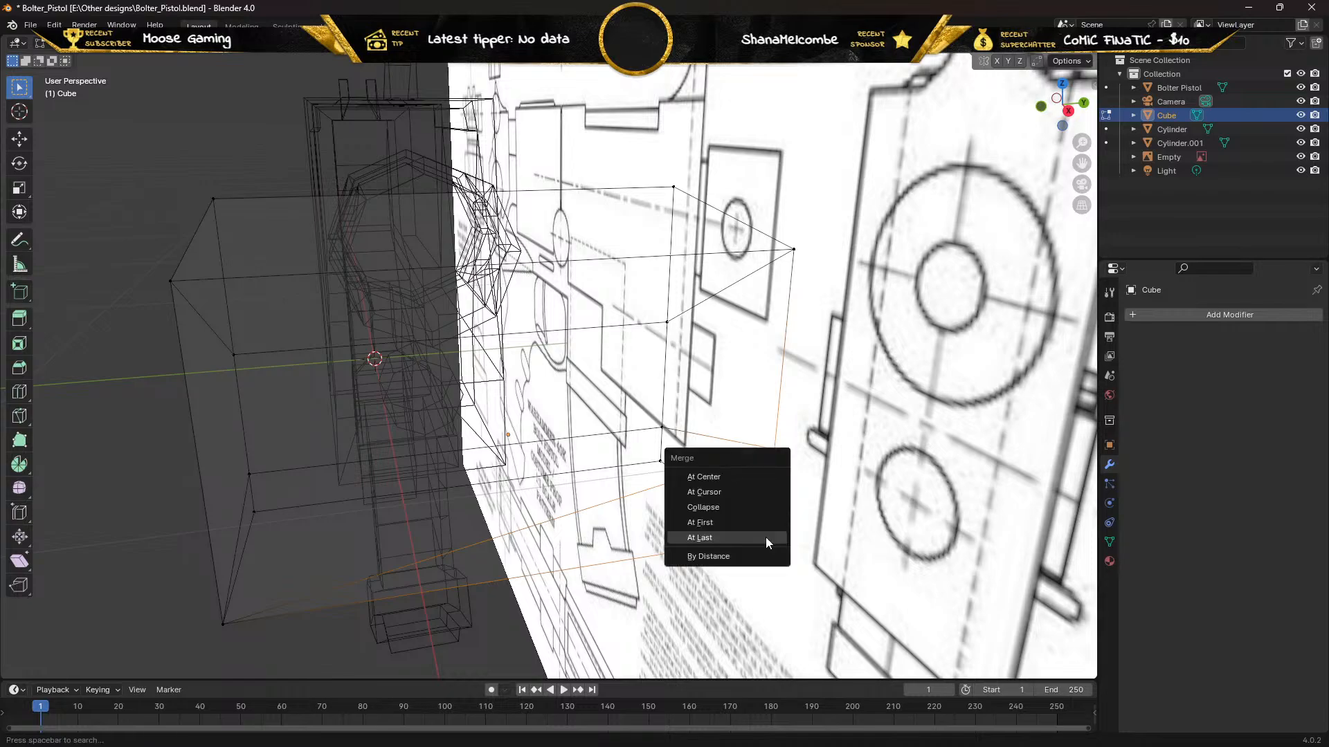
pyautogui.click(766, 537)
pyautogui.moveTo(692, 485)
pyautogui.mouseDown(button='middle')
pyautogui.moveTo(640, 458)
pyautogui.moveTo(681, 465)
pyautogui.mouseUp(button='middle')
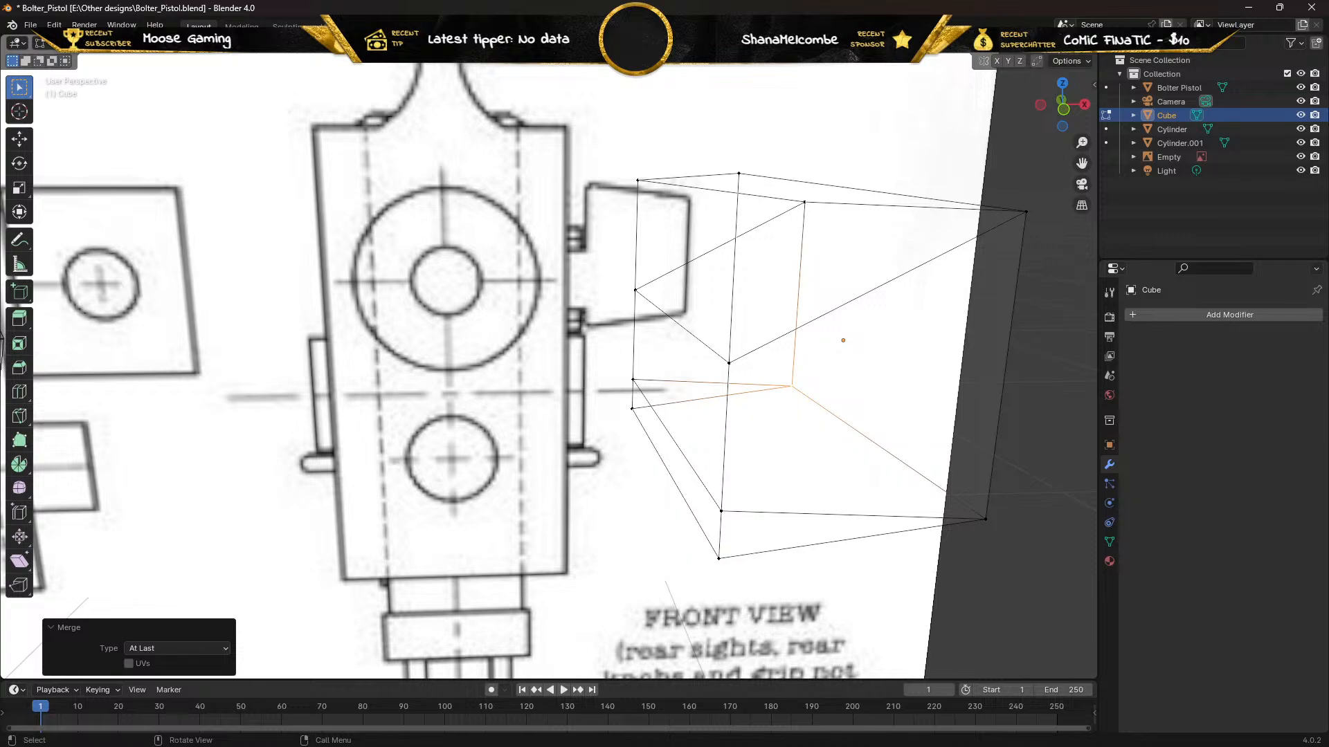
pyautogui.click(1052, 43)
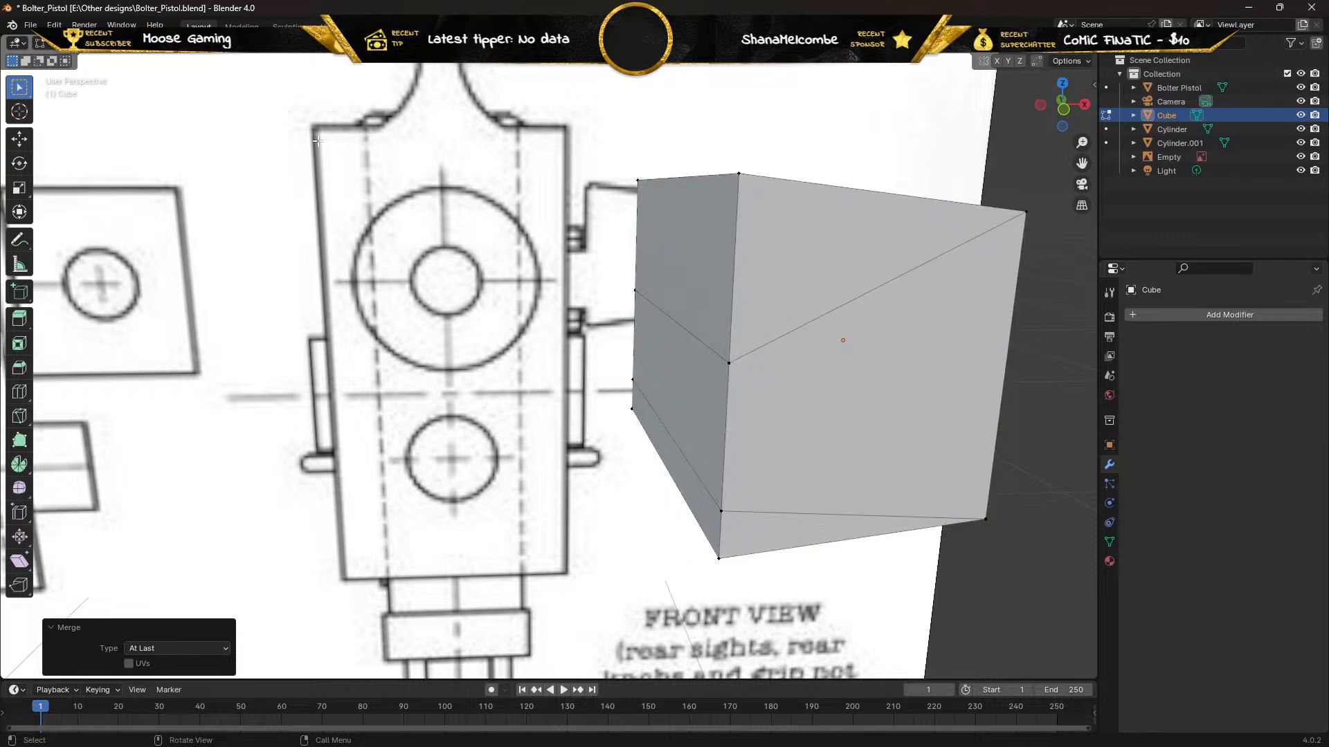
# Extrude the block's inner-side face between the two lug cuts about 0.044 m toward the gun body in the front-view drawing
pyautogui.press('Tab')
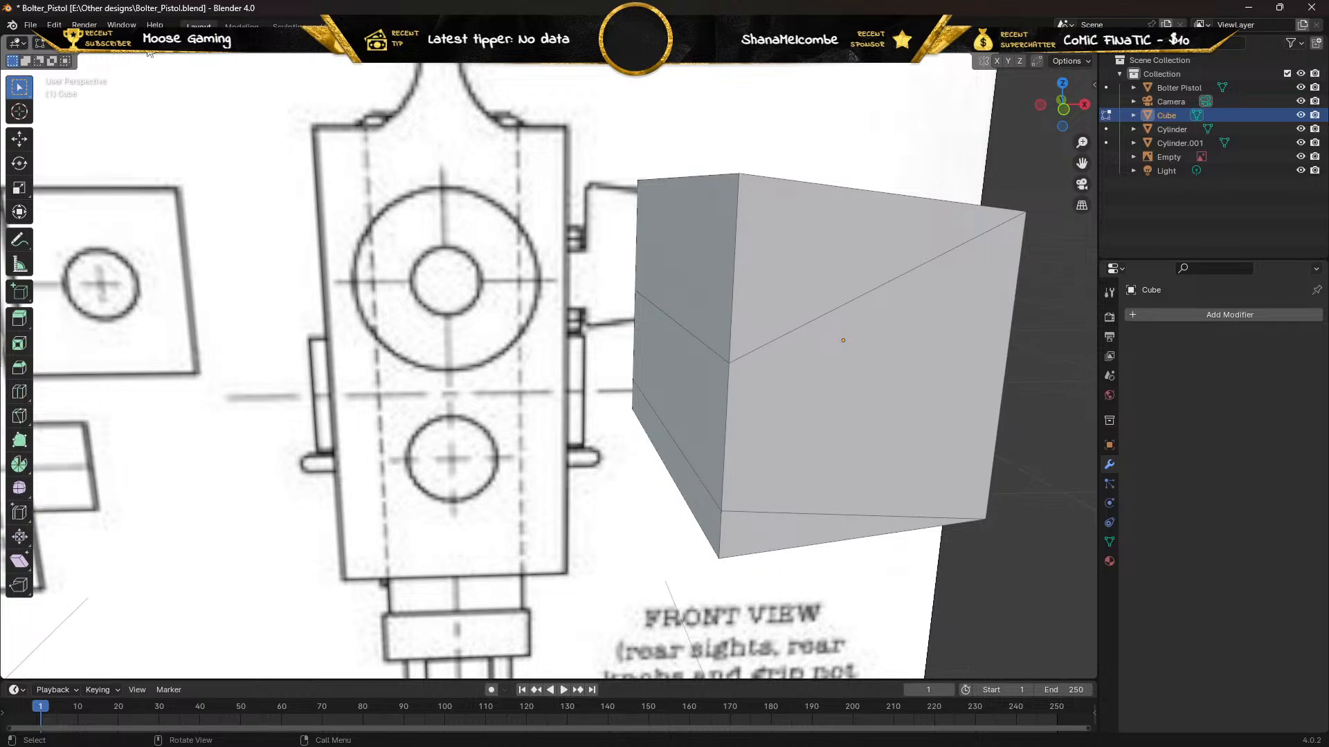
pyautogui.click(668, 379)
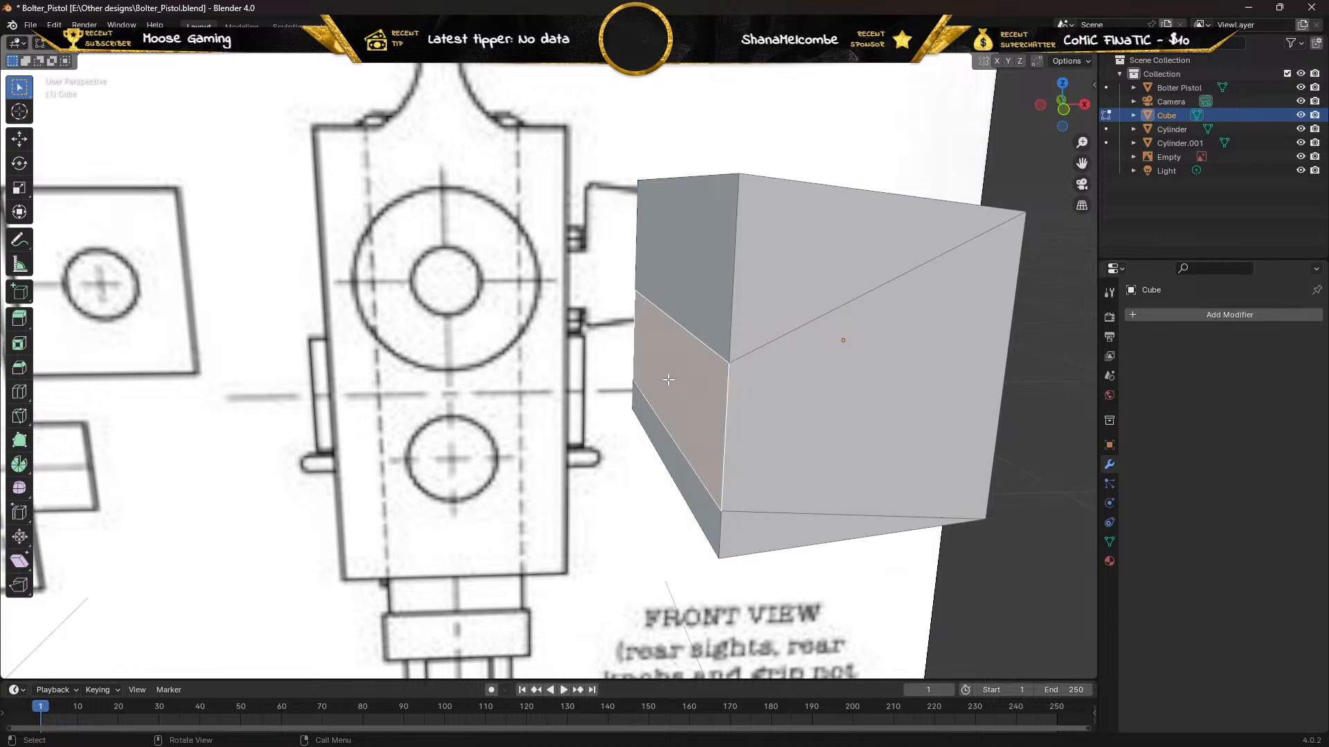
pyautogui.press('KP_1')
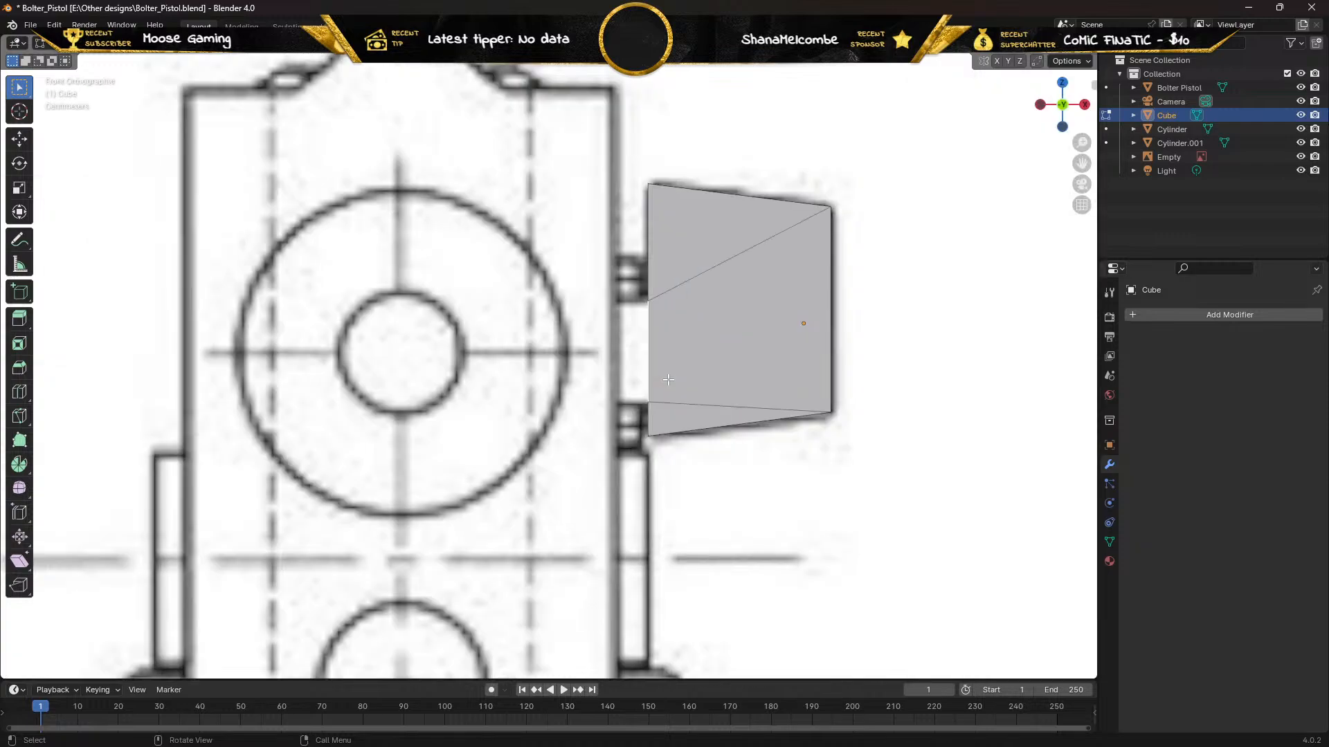
pyautogui.click(19, 319)
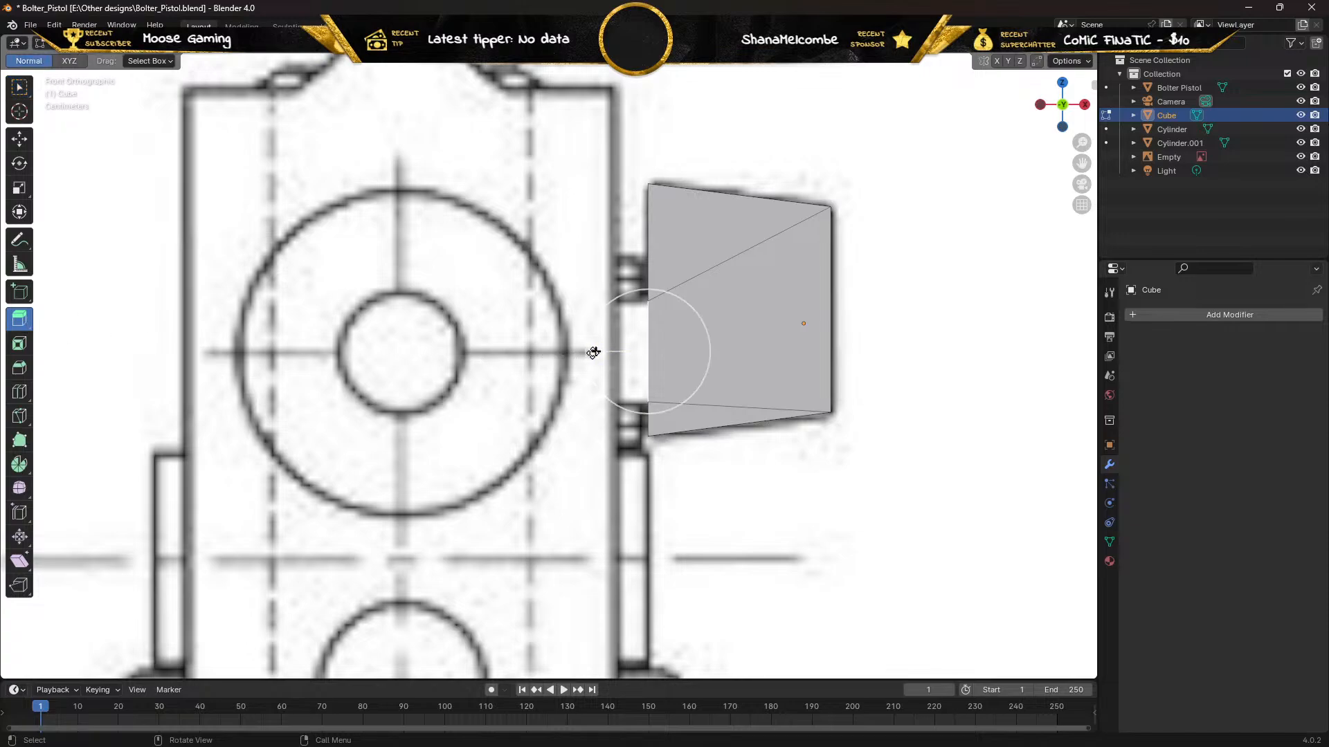
pyautogui.moveTo(585, 353); pyautogui.dragTo(542, 355)
pyautogui.moveTo(549, 350)
pyautogui.mouseDown(button='middle')
pyautogui.moveTo(552, 371)
pyautogui.moveTo(617, 376)
pyautogui.moveTo(643, 362)
pyautogui.moveTo(561, 362)
pyautogui.mouseUp(button='middle')
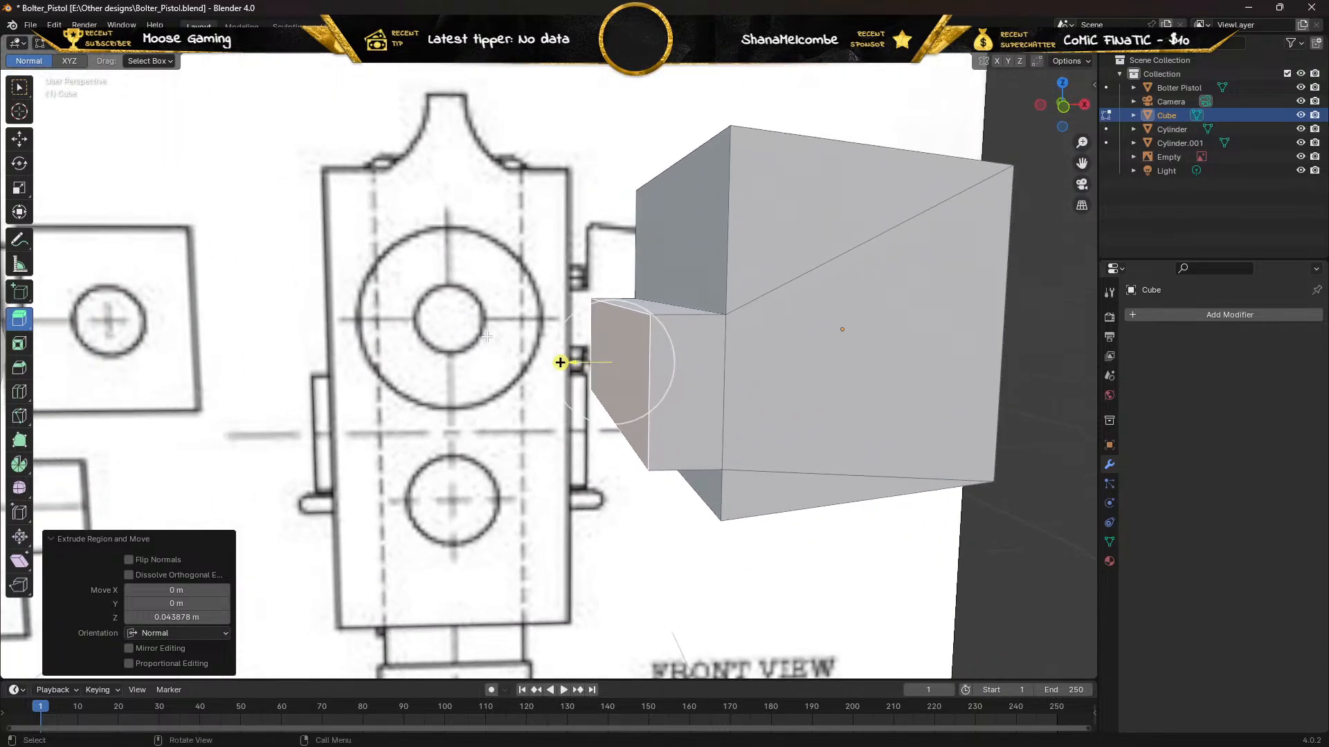
pyautogui.press('w')
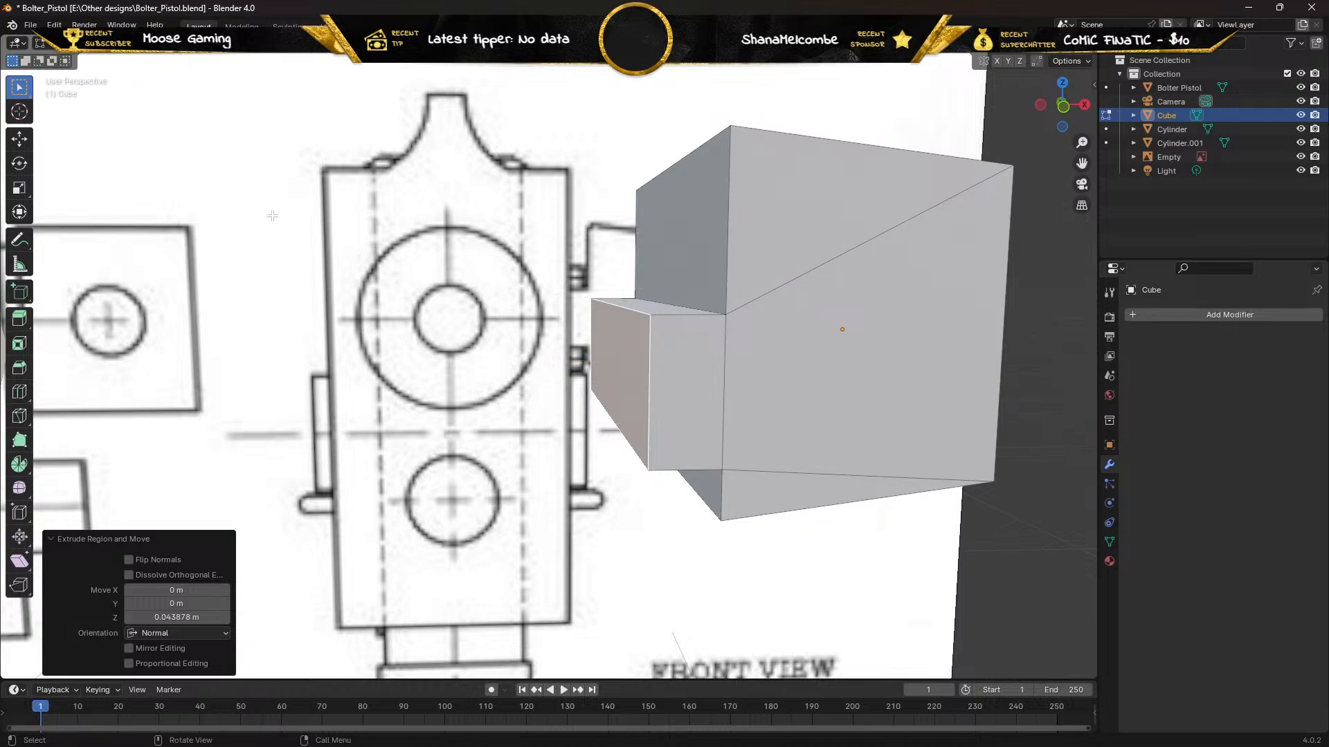
# Return the block to Object Mode in the front view and show its object transform properties
pyautogui.scroll(-5, 424, 244)
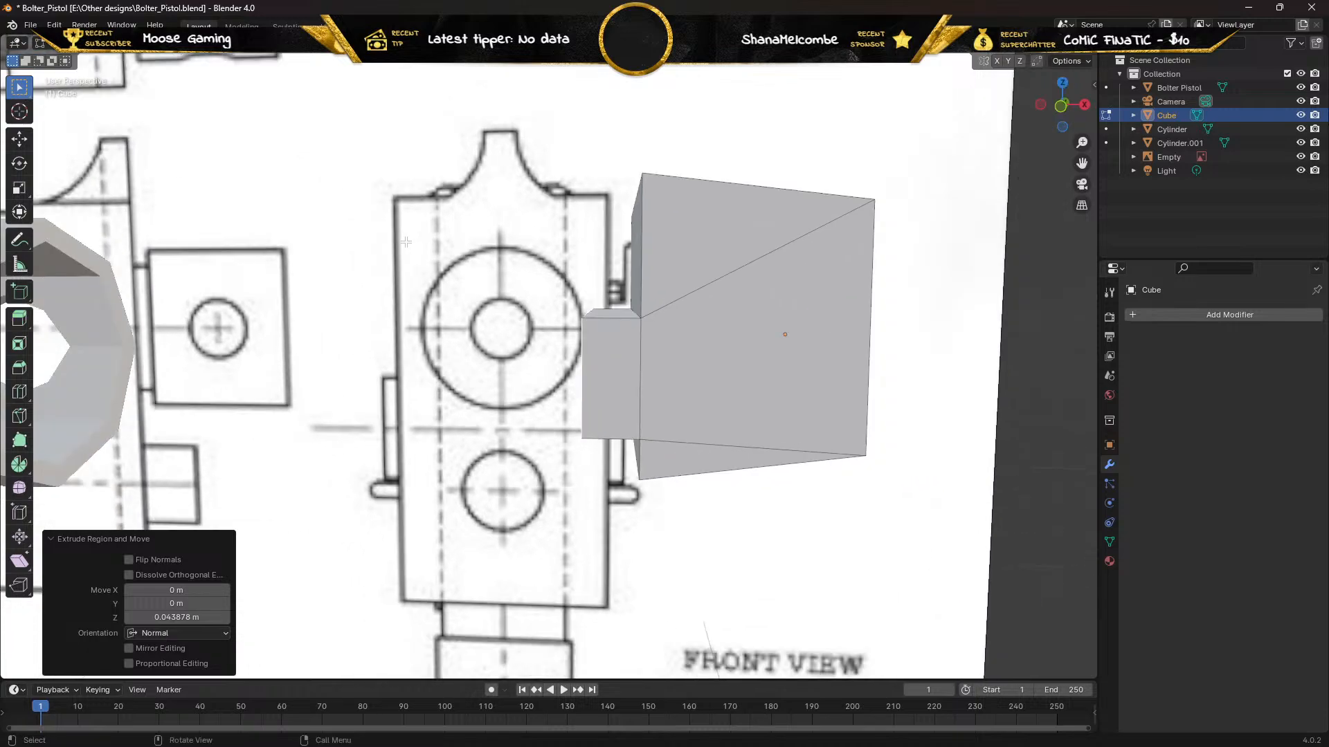
pyautogui.press('KP_1')
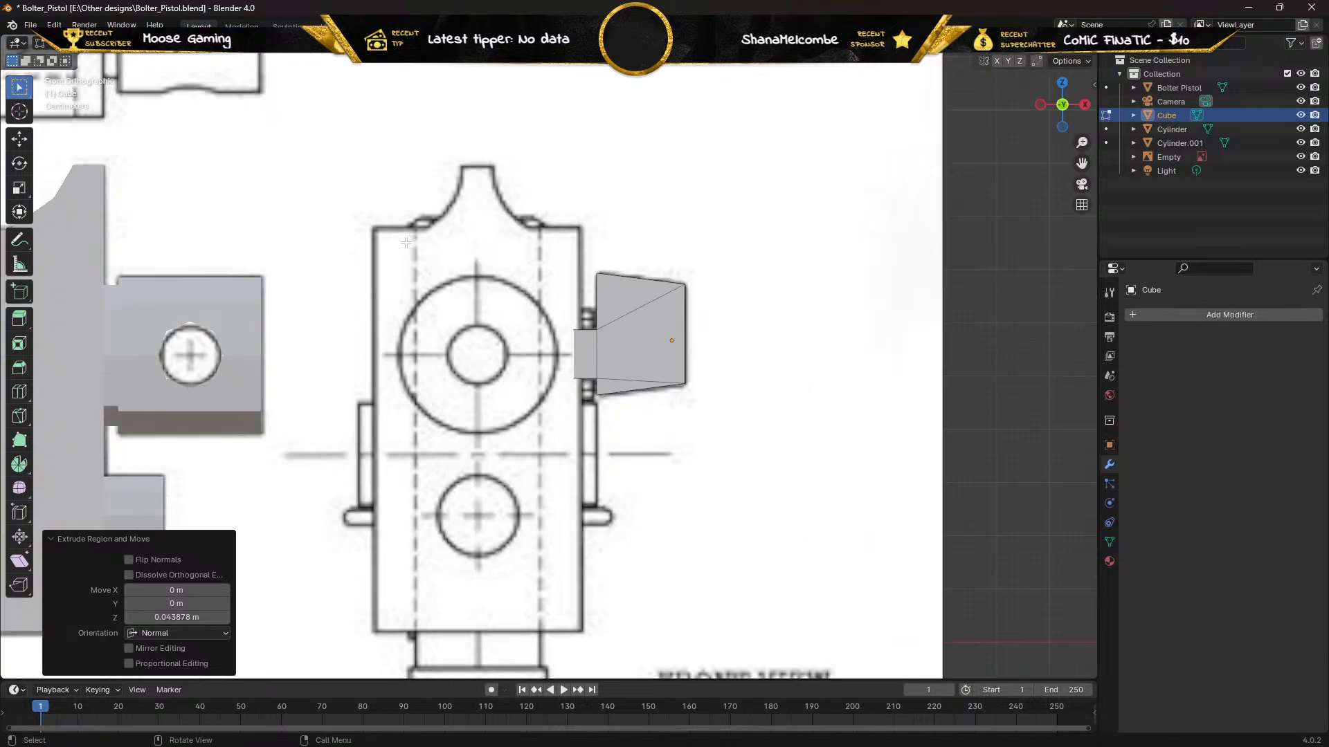
pyautogui.scroll(-4, 406, 242)
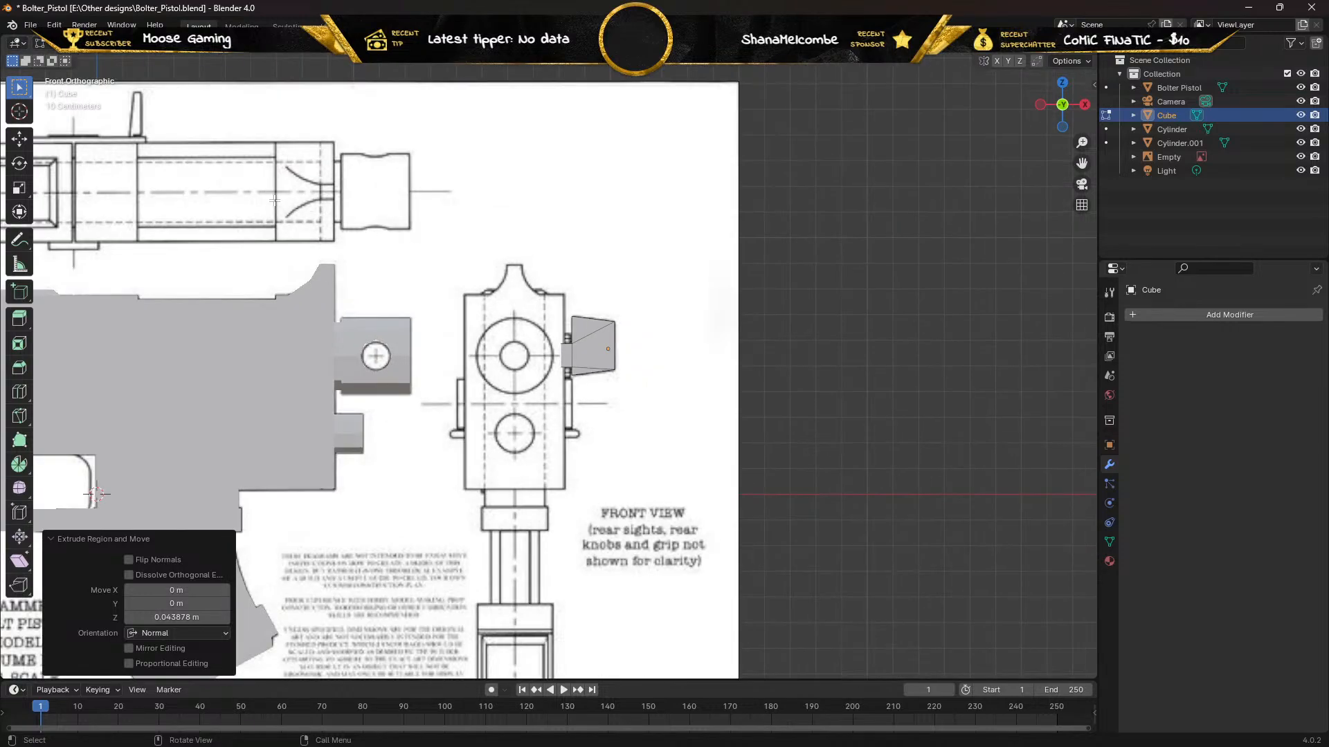
pyautogui.moveTo(275, 200); pyautogui.dragTo(319, 245, button='middle')
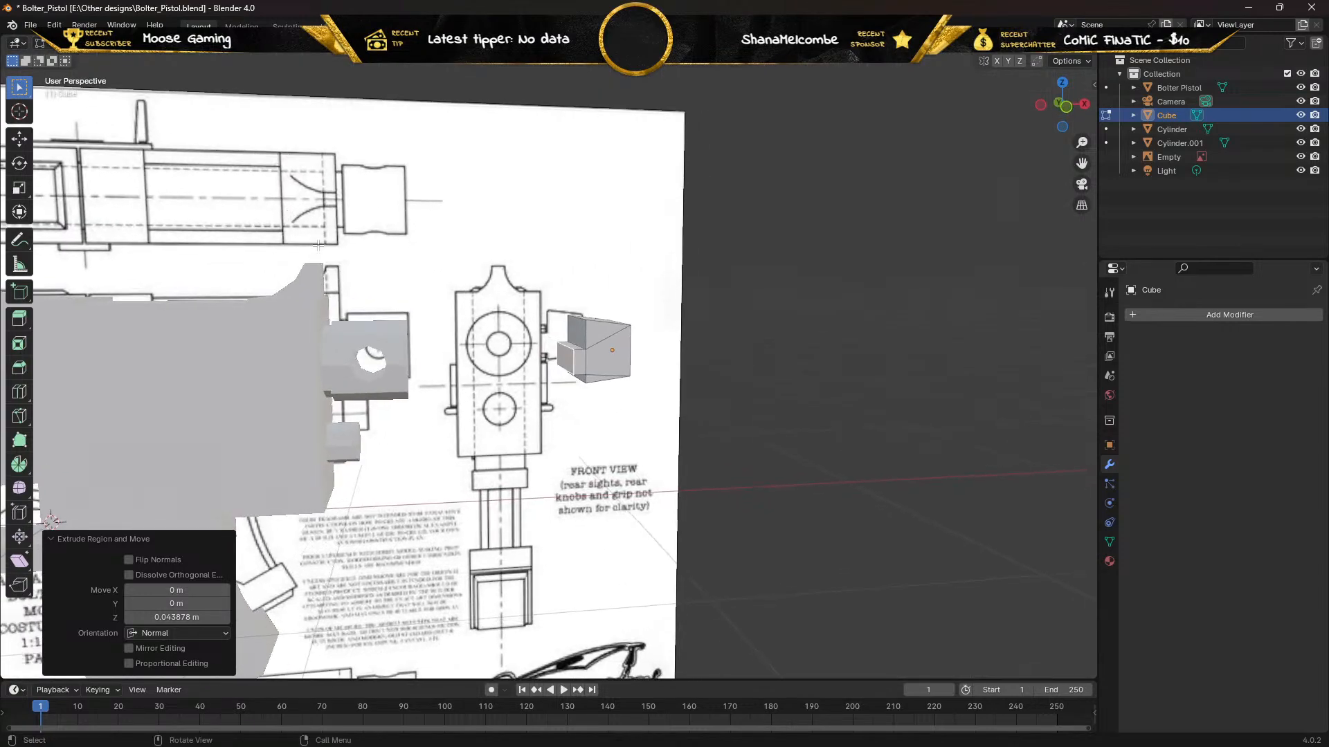
pyautogui.press('KP_1')
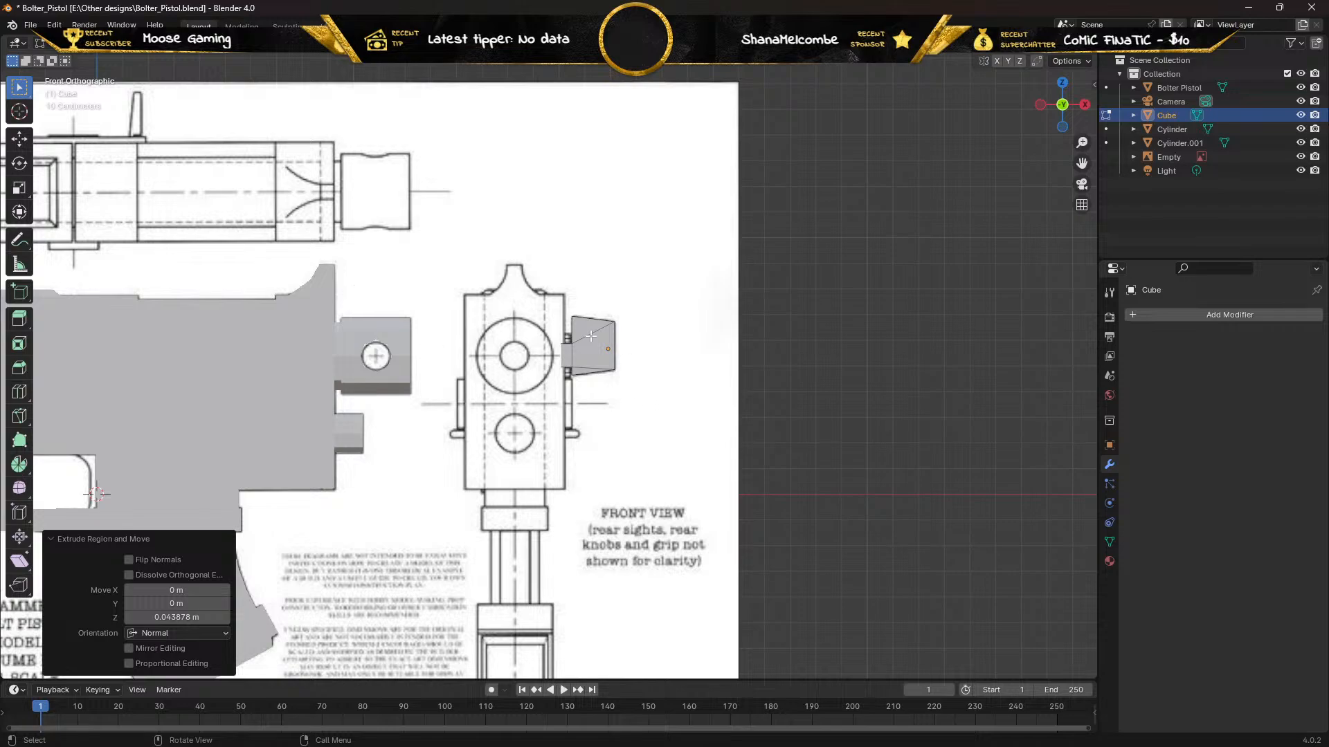
pyautogui.press('Tab')
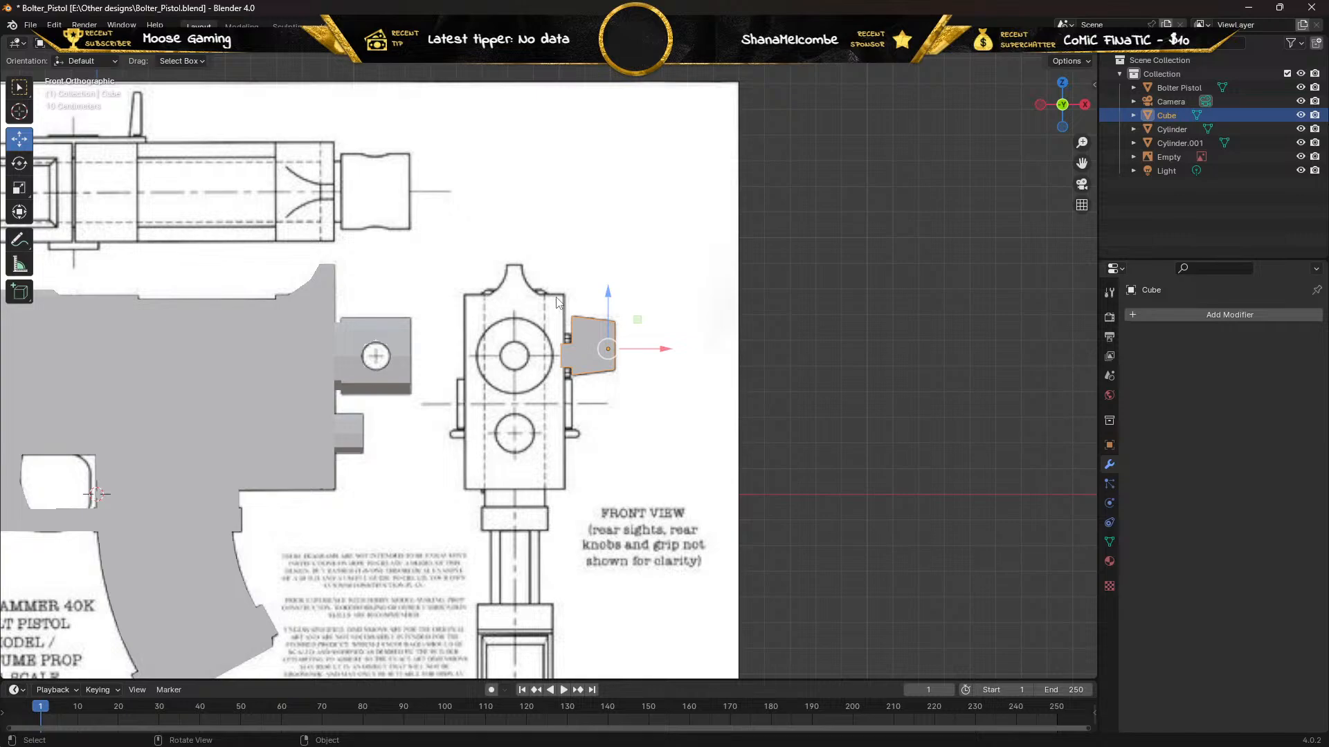
pyautogui.click(1109, 445)
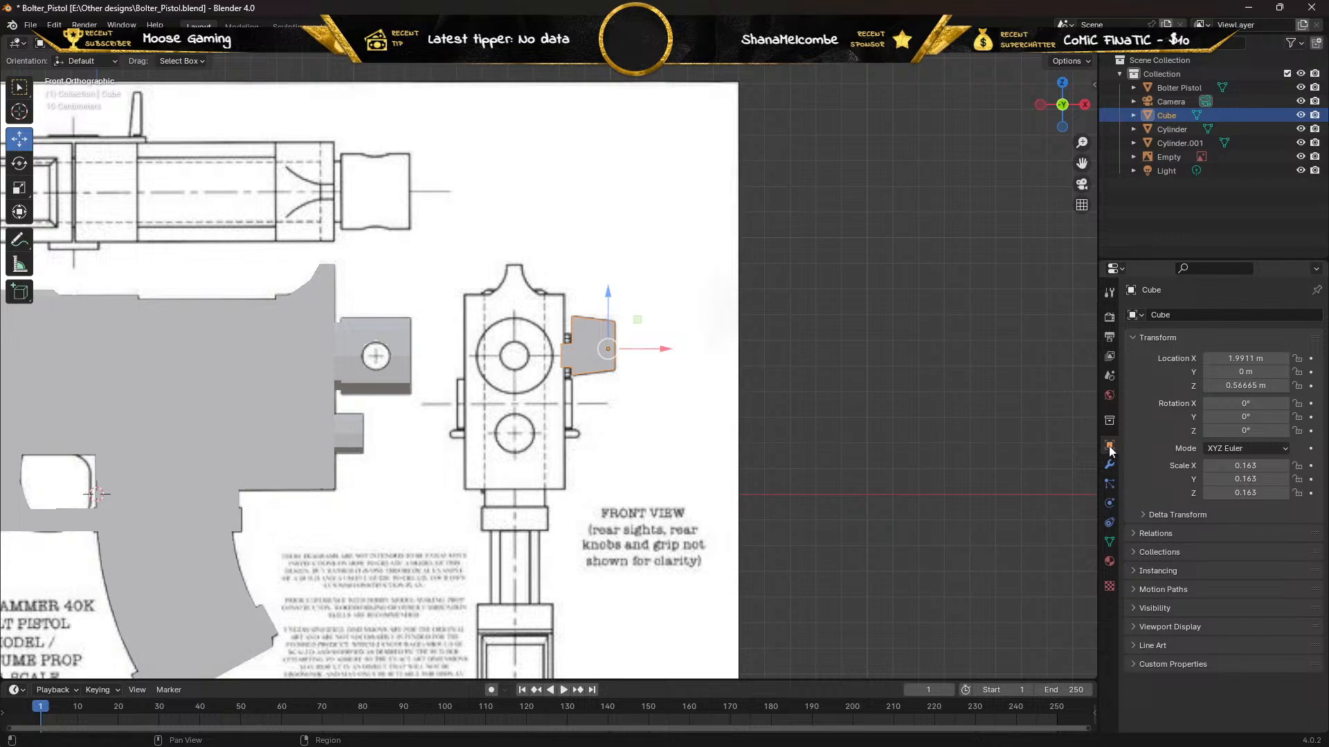
# Try a 90° X rotation and a 90° Y rotation on the block, undoing each one
pyautogui.click(1255, 402)
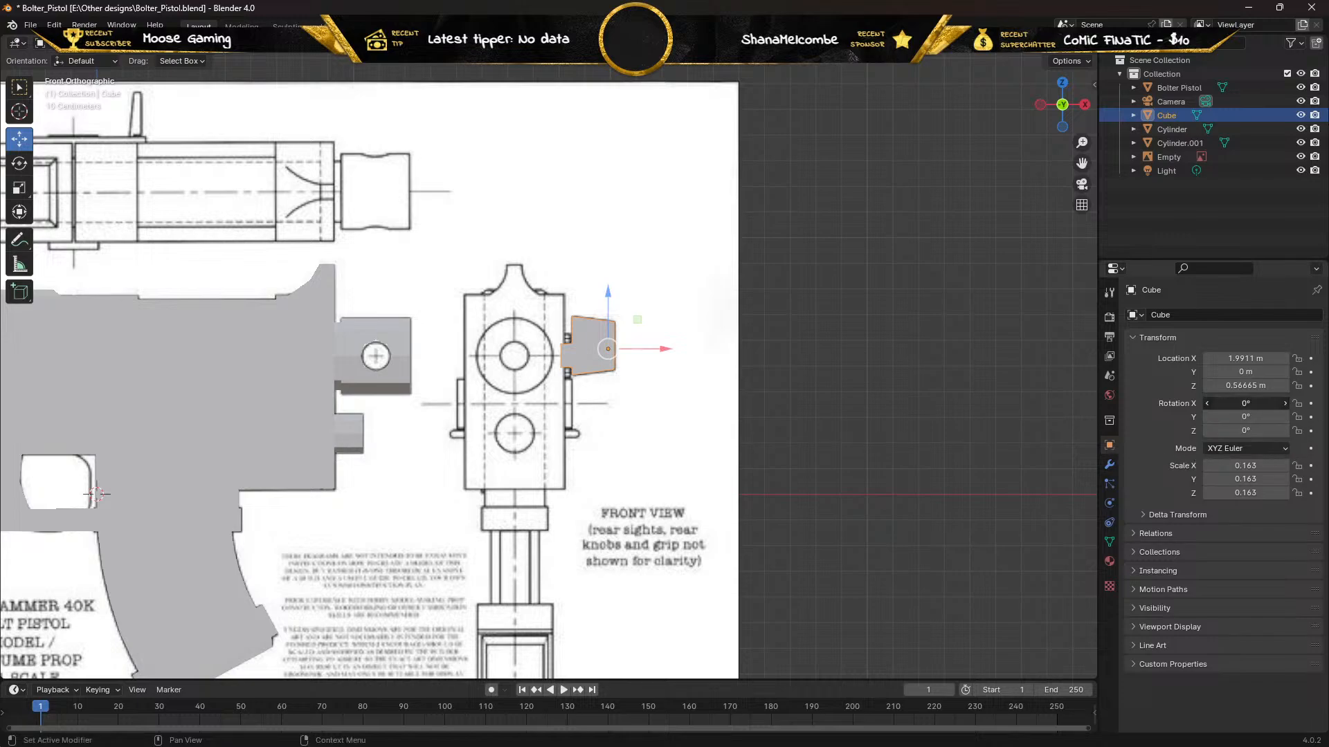
pyautogui.write('90')
pyautogui.press('Return')
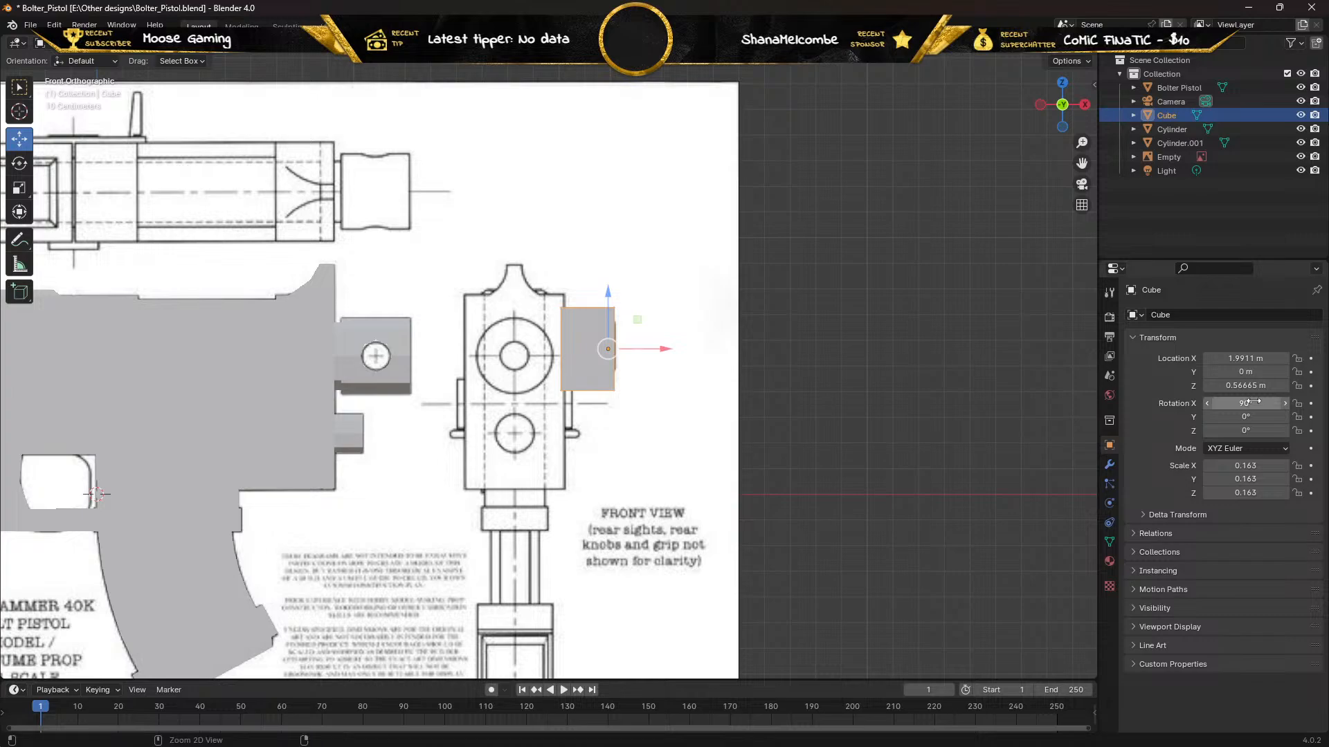
pyautogui.hotkey('ctrl', 'z')
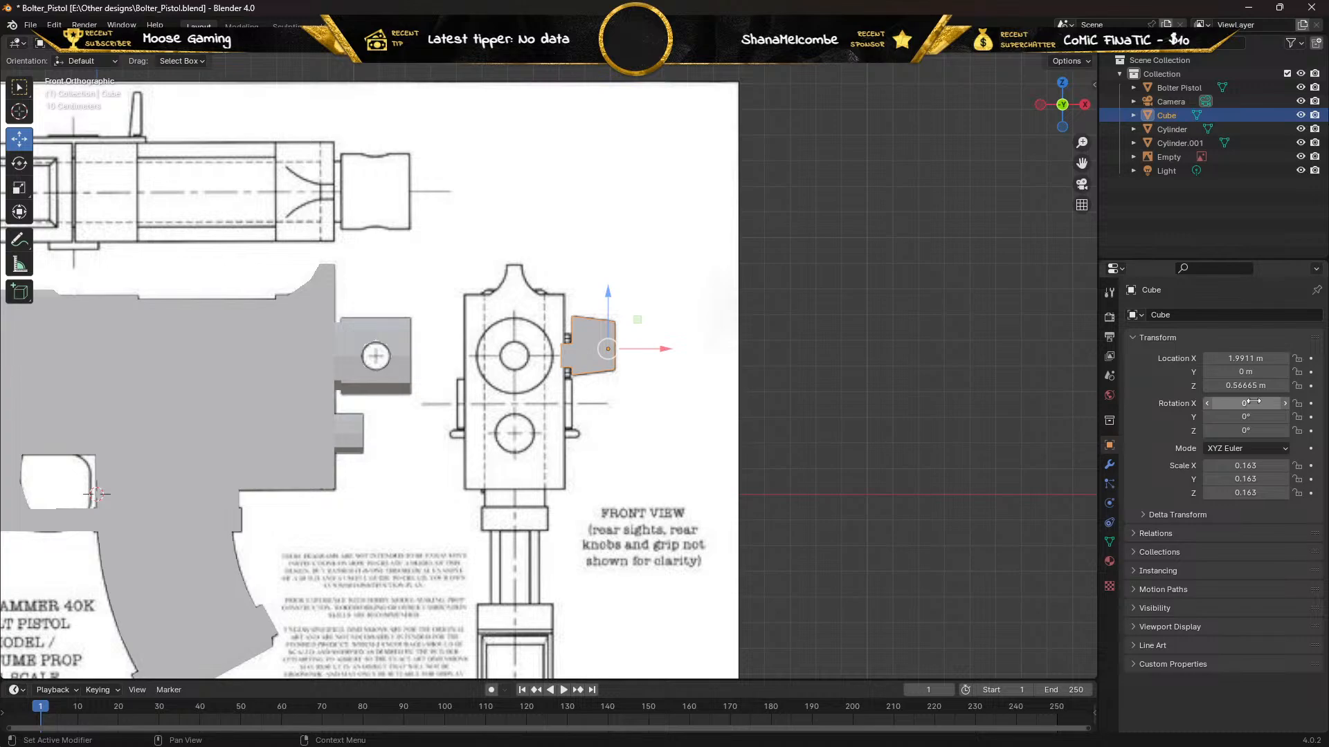
pyautogui.click(1260, 417)
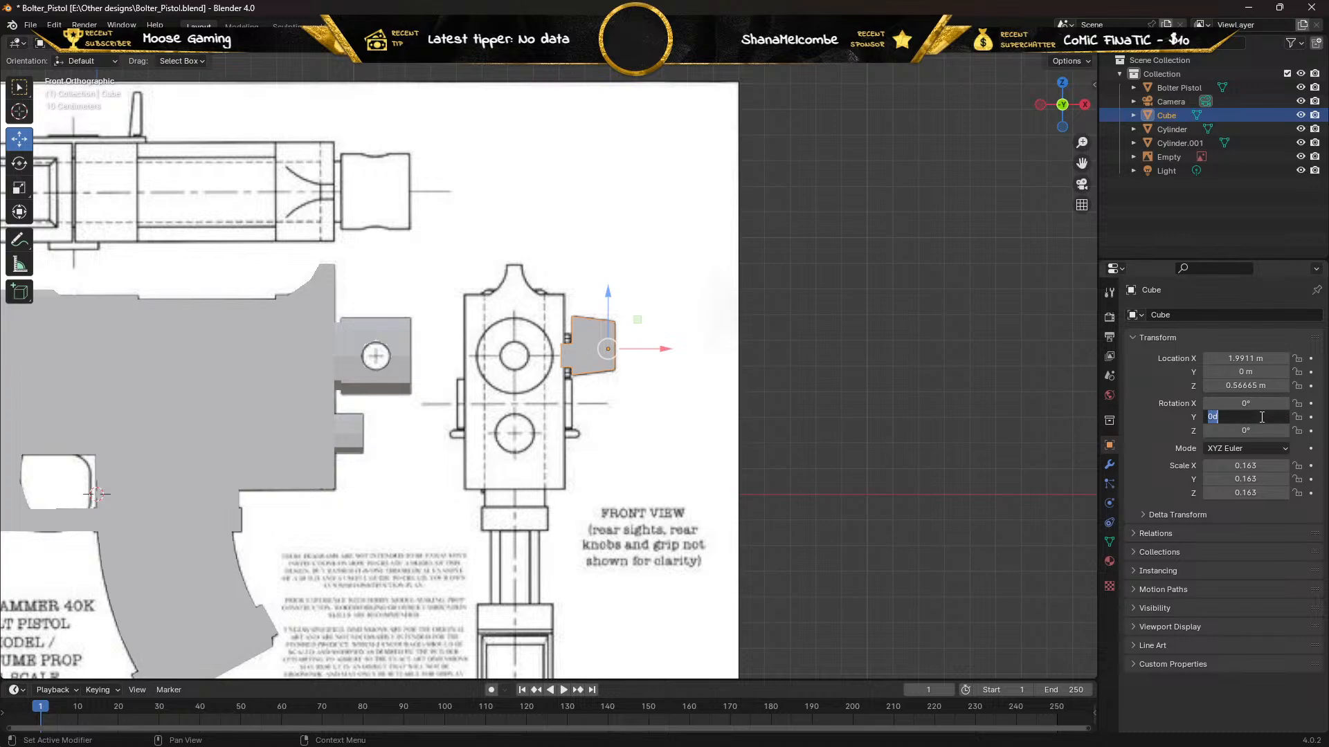
pyautogui.write('90')
pyautogui.press('Return')
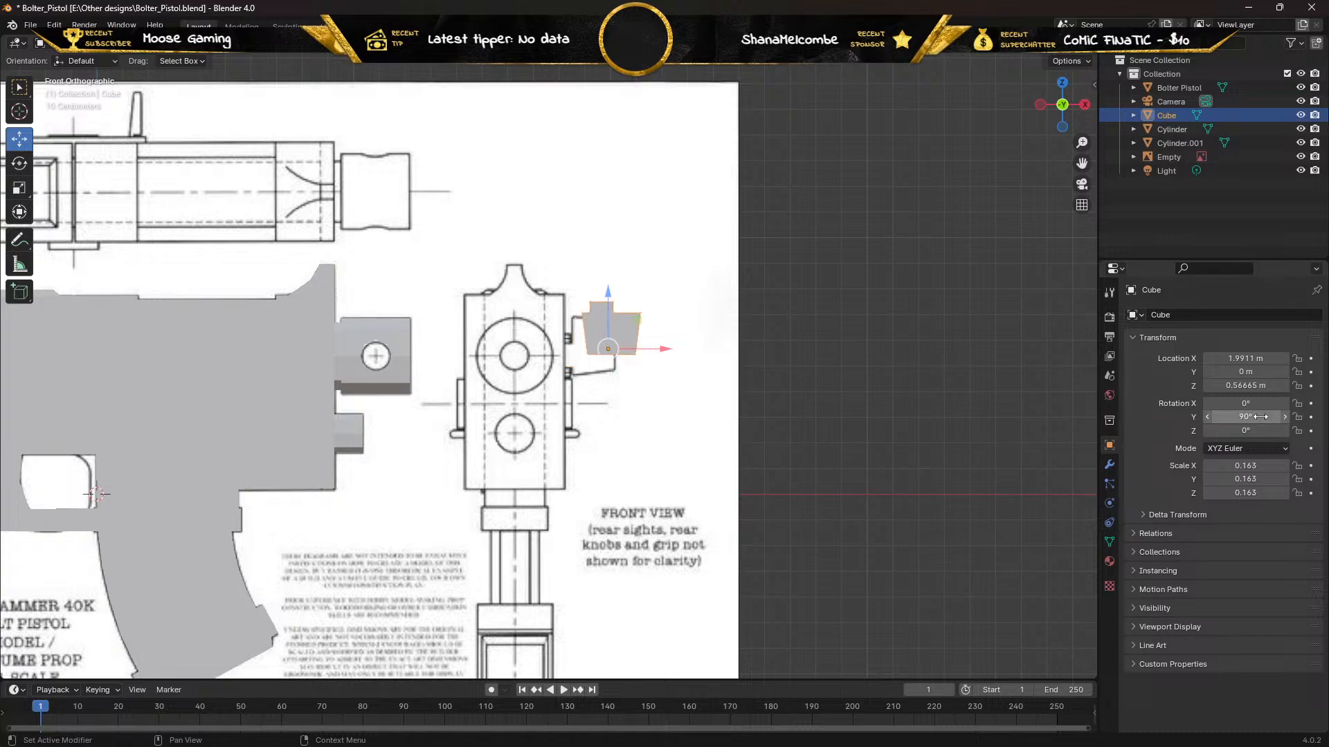
pyautogui.hotkey('ctrl', 'z')
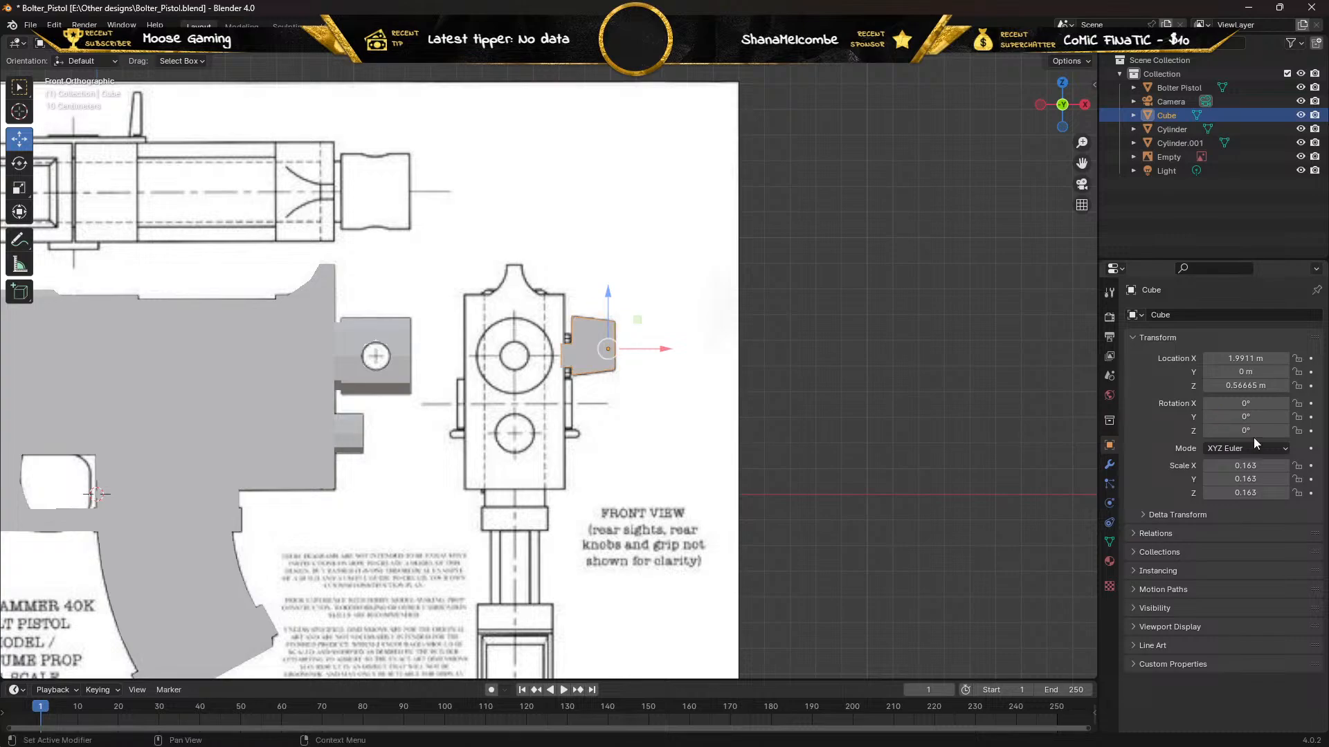
# Set the block's Z rotation to 90°
pyautogui.click(1254, 430)
pyautogui.write('90')
pyautogui.press('Return')
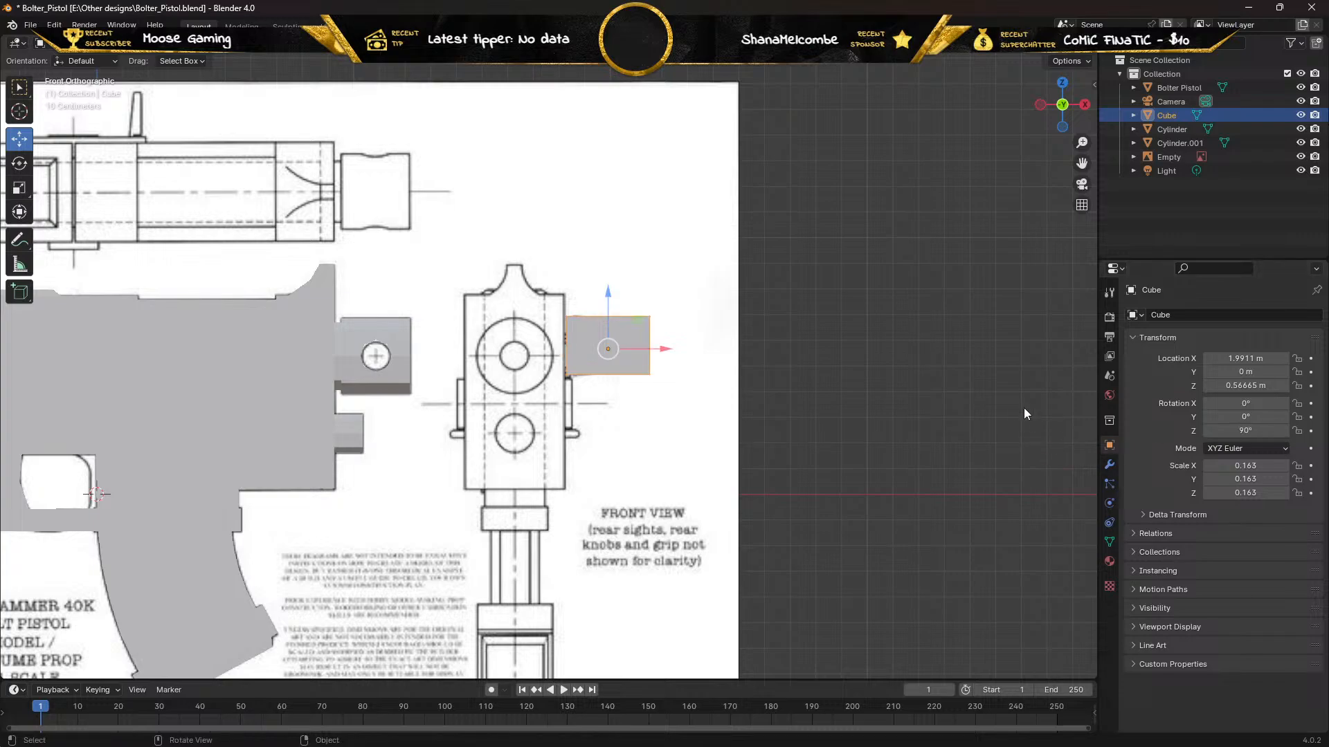
pyautogui.moveTo(1023, 409)
pyautogui.mouseDown(button='middle')
pyautogui.moveTo(881, 418)
pyautogui.moveTo(1011, 421)
pyautogui.mouseUp(button='middle')
# Try a Y rotation of 90° on the block and inspect its orientation
pyautogui.click(1239, 417)
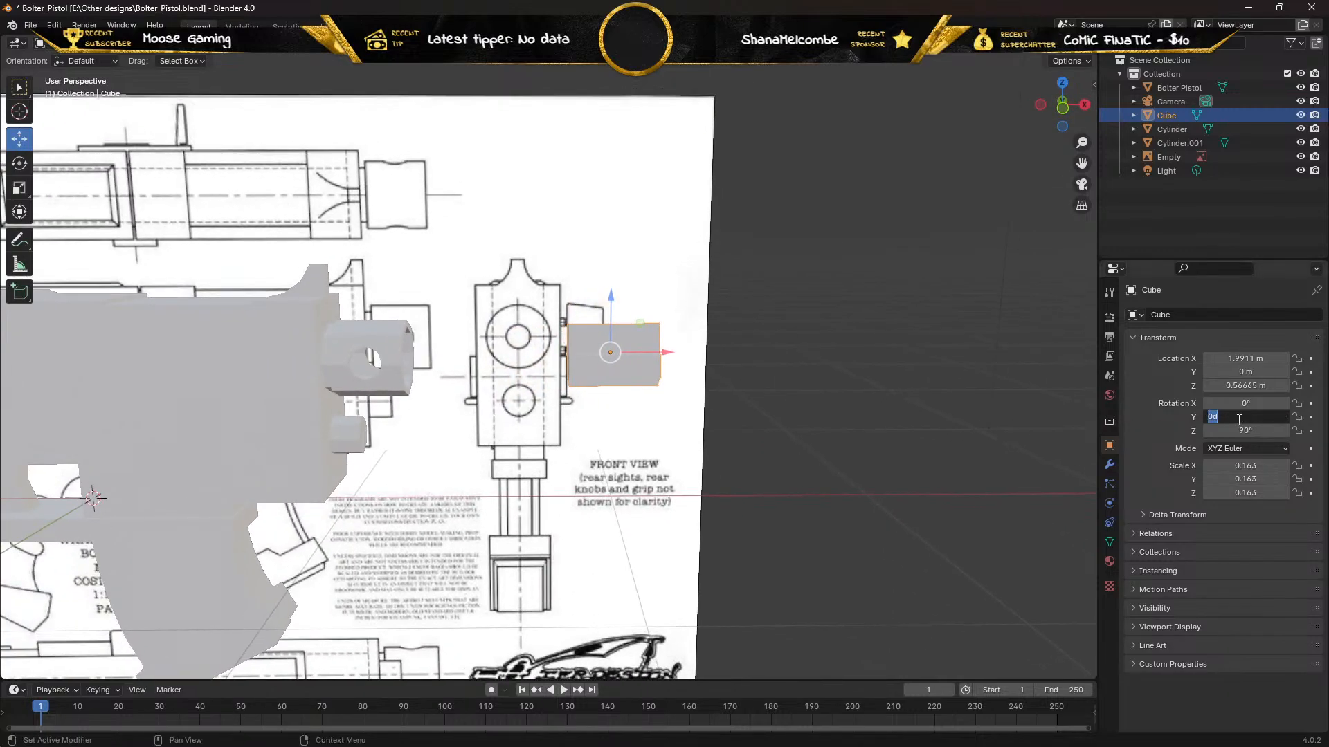
pyautogui.write('90')
pyautogui.press('Return')
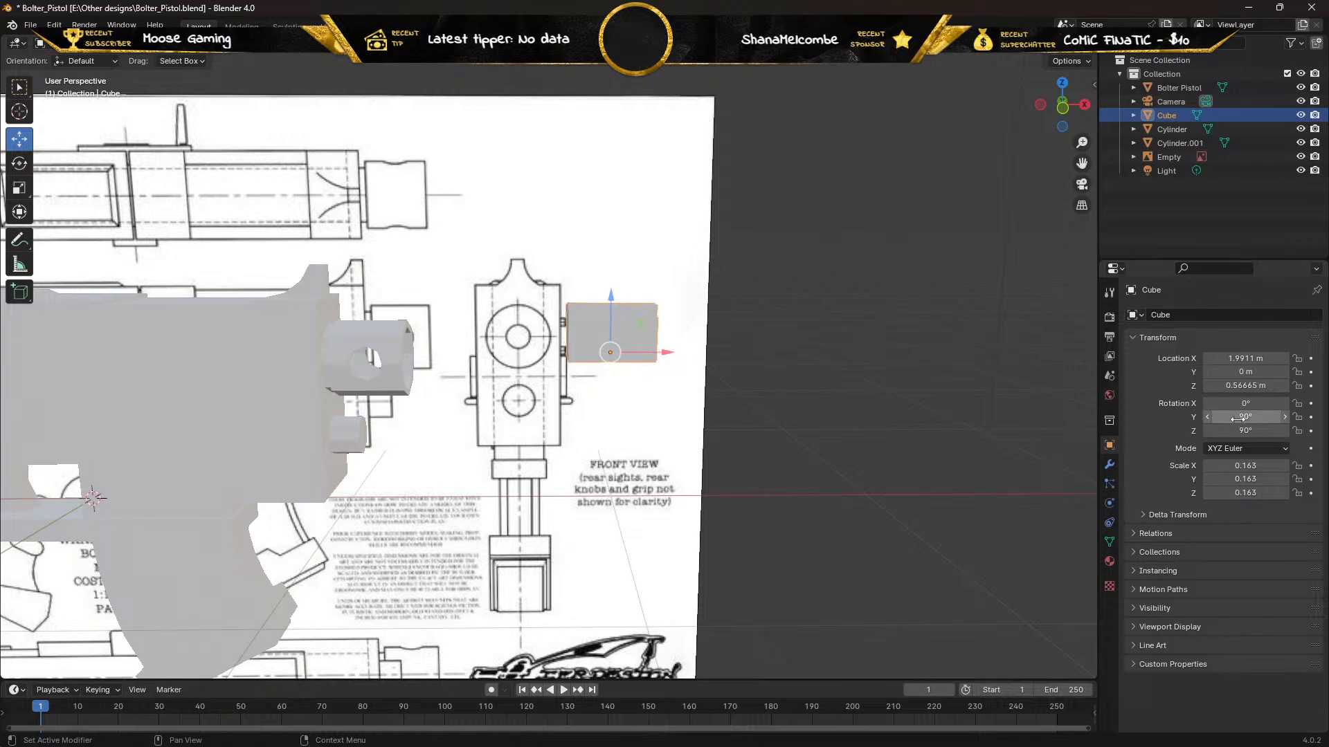
pyautogui.moveTo(901, 385); pyautogui.dragTo(875, 393, button='middle')
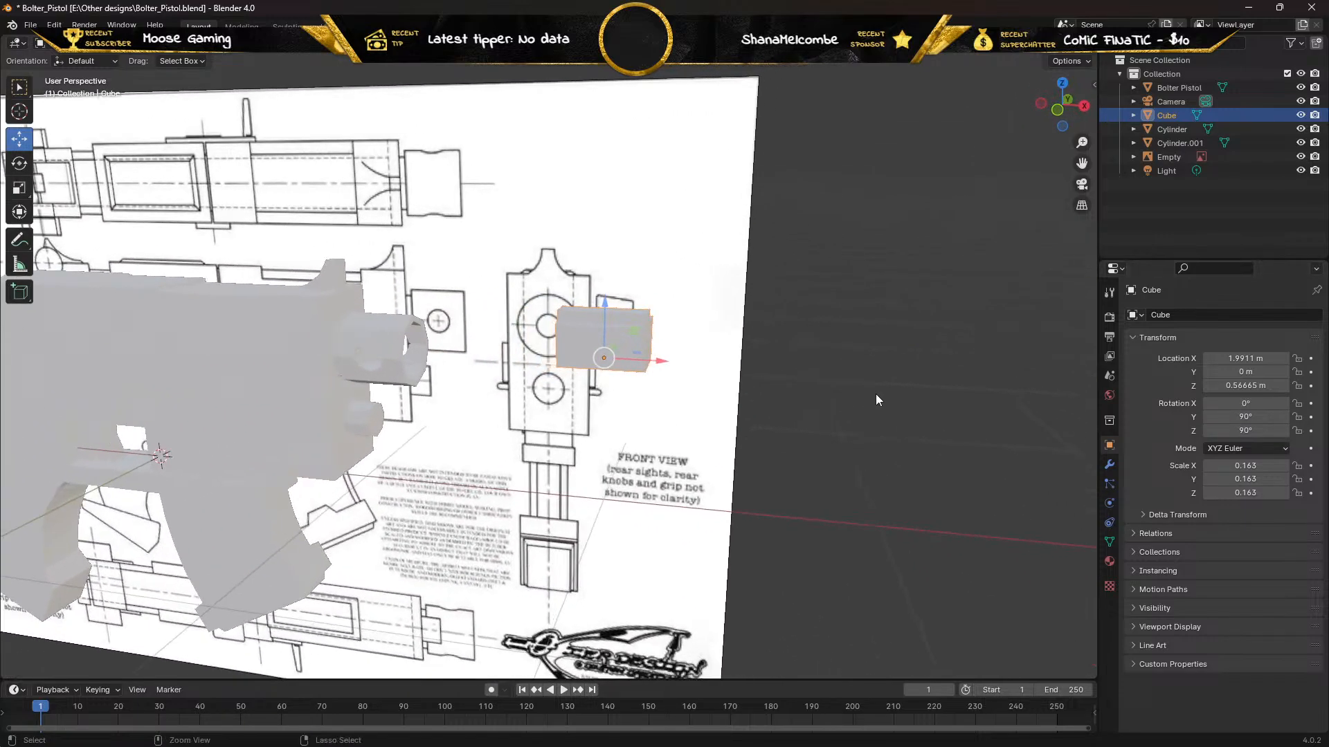
# Set the block's Y rotation to -90°
pyautogui.doubleClick(1242, 415)
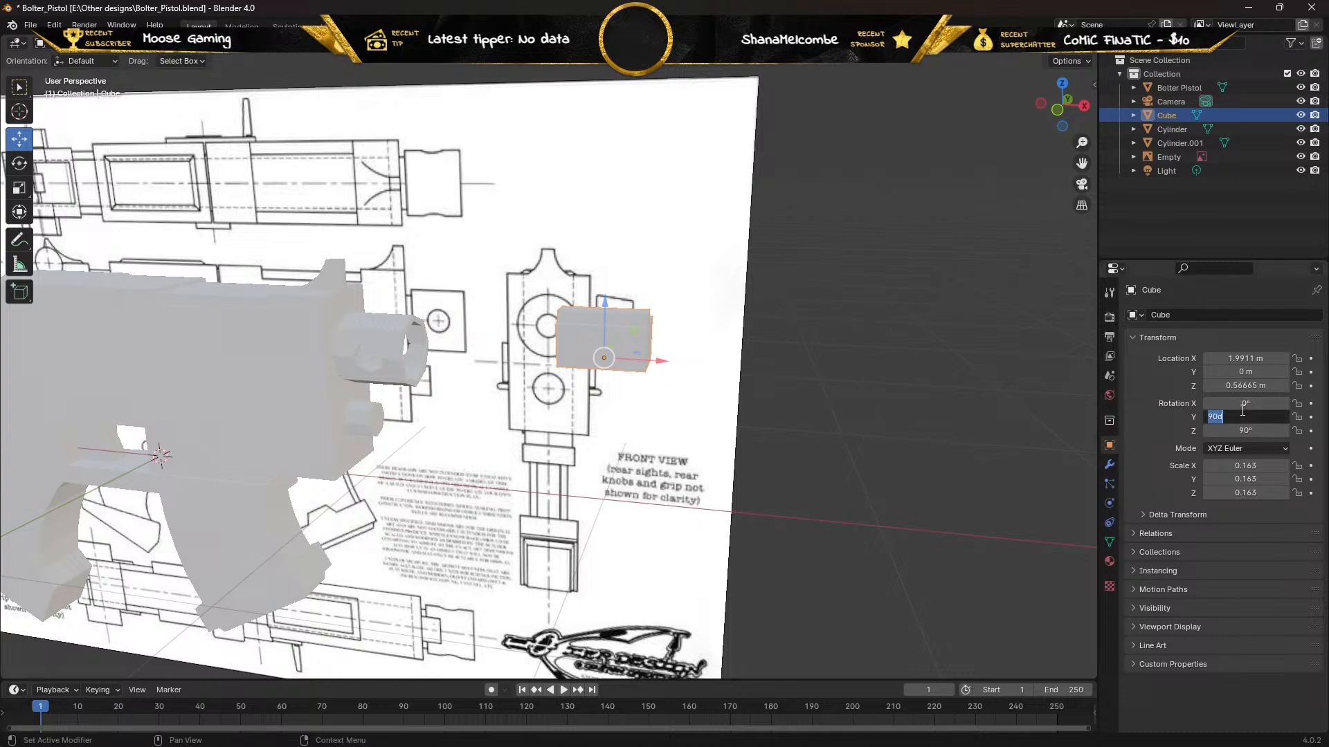
pyautogui.write('-90')
pyautogui.press('Return')
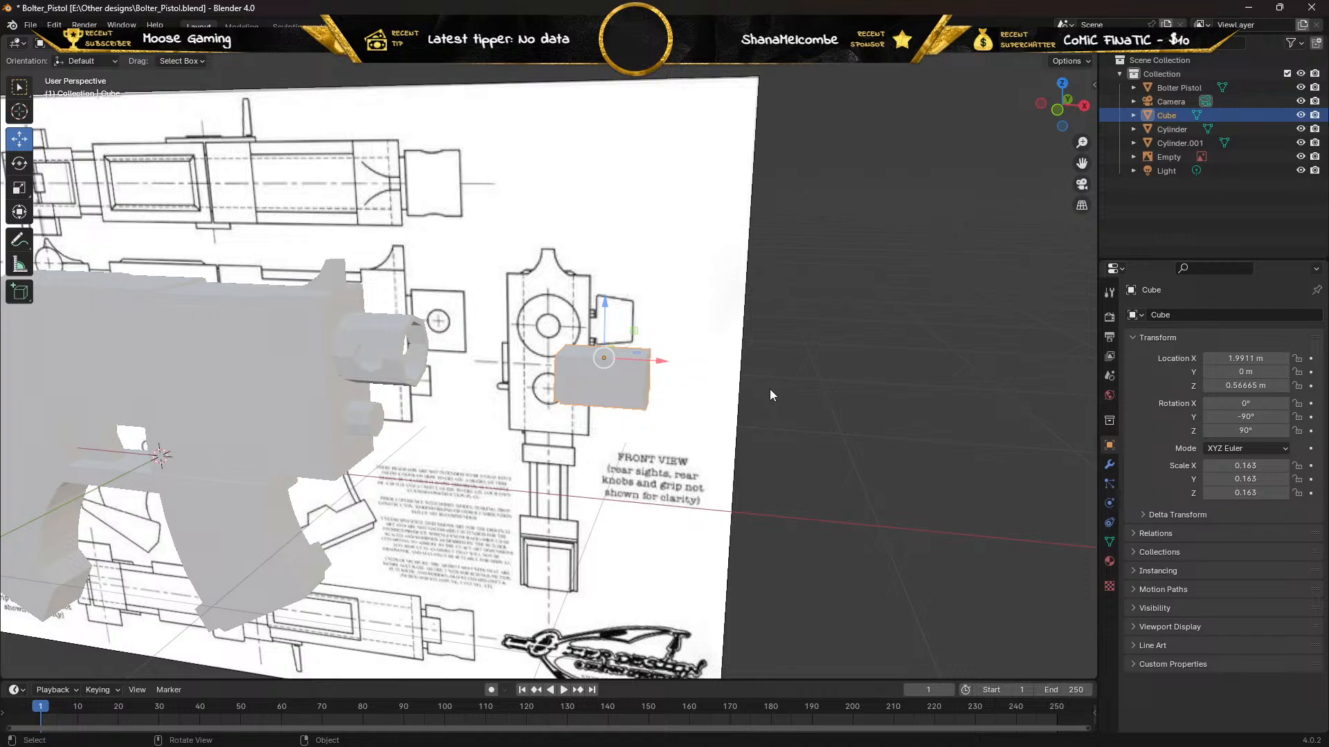
# In front view, move the block up about 0.98 m and about 1.976 m along negative X, onto the side fitting in the top-view drawing
pyautogui.press('KP_1')
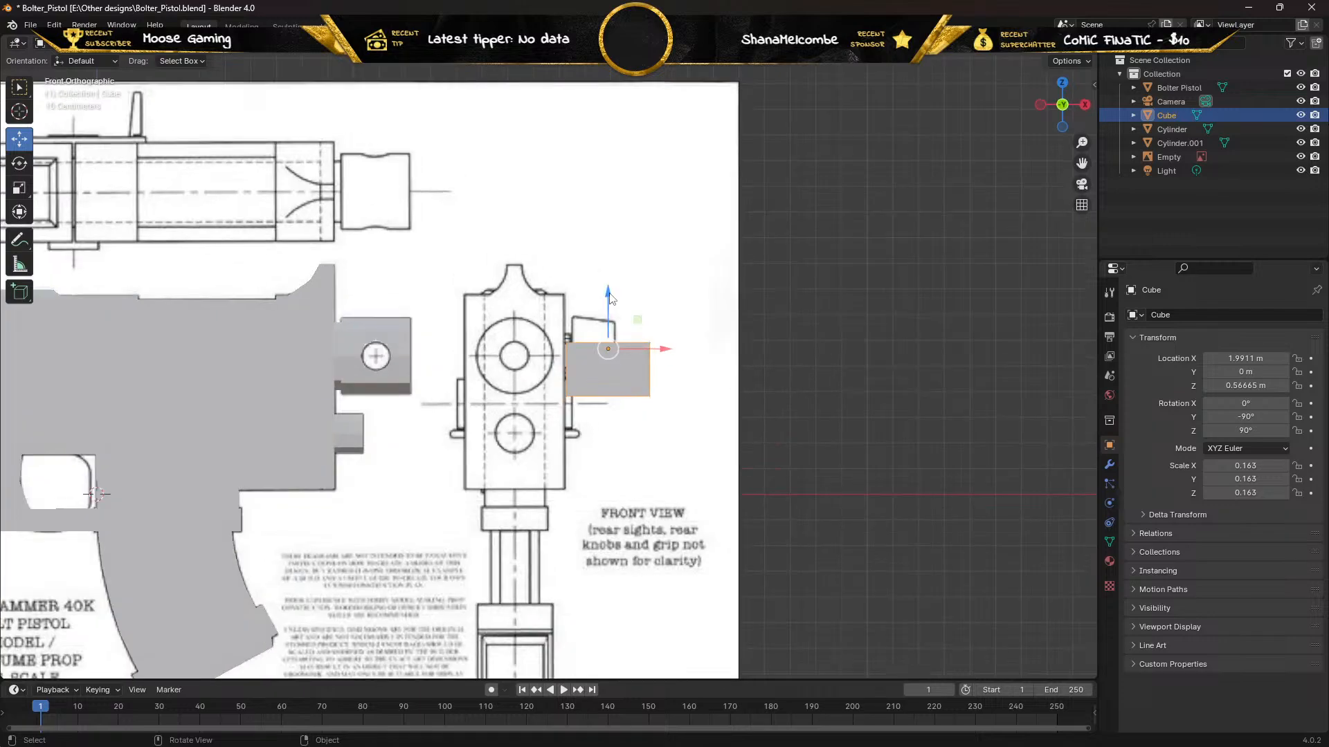
pyautogui.moveTo(610, 297); pyautogui.dragTo(574, 29)
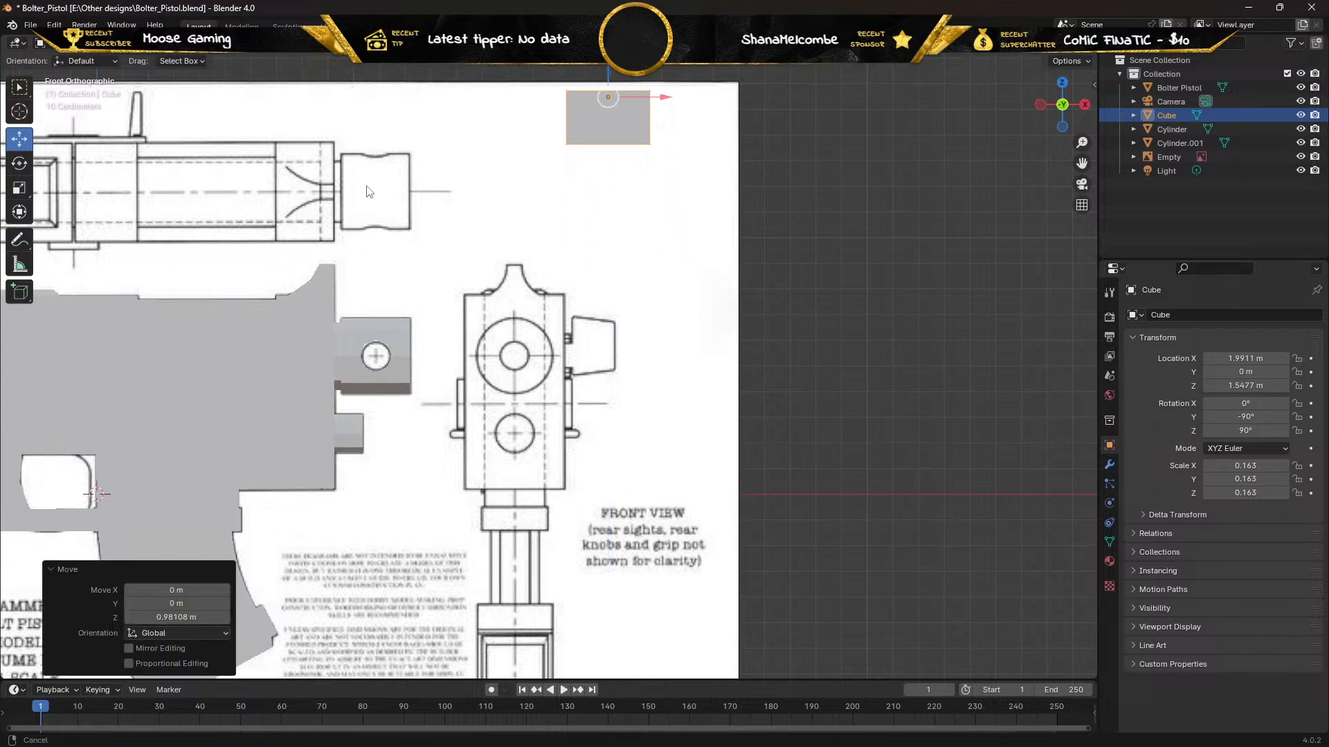
pyautogui.keyDown('shift'); pyautogui.moveTo(390, 199); pyautogui.dragTo(782, 320, button='middle'); pyautogui.keyUp('shift')
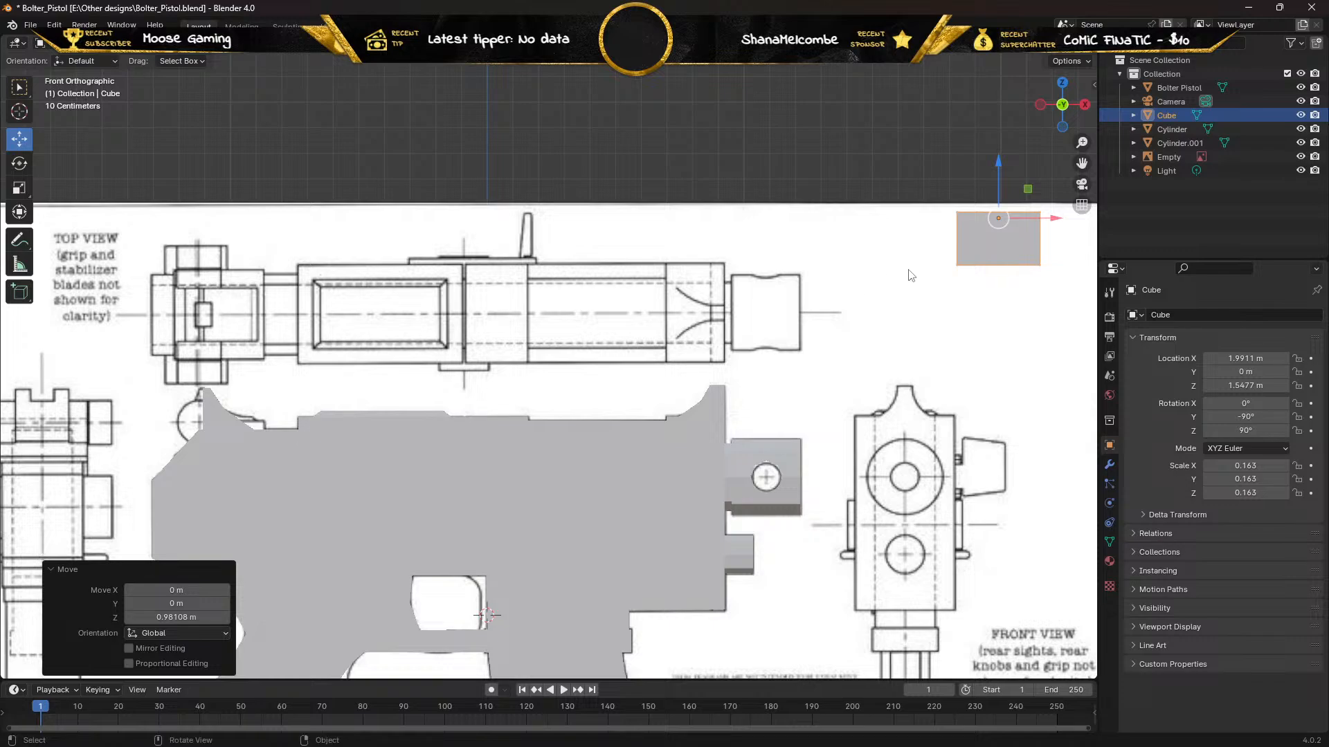
pyautogui.moveTo(1051, 218); pyautogui.dragTo(546, 202)
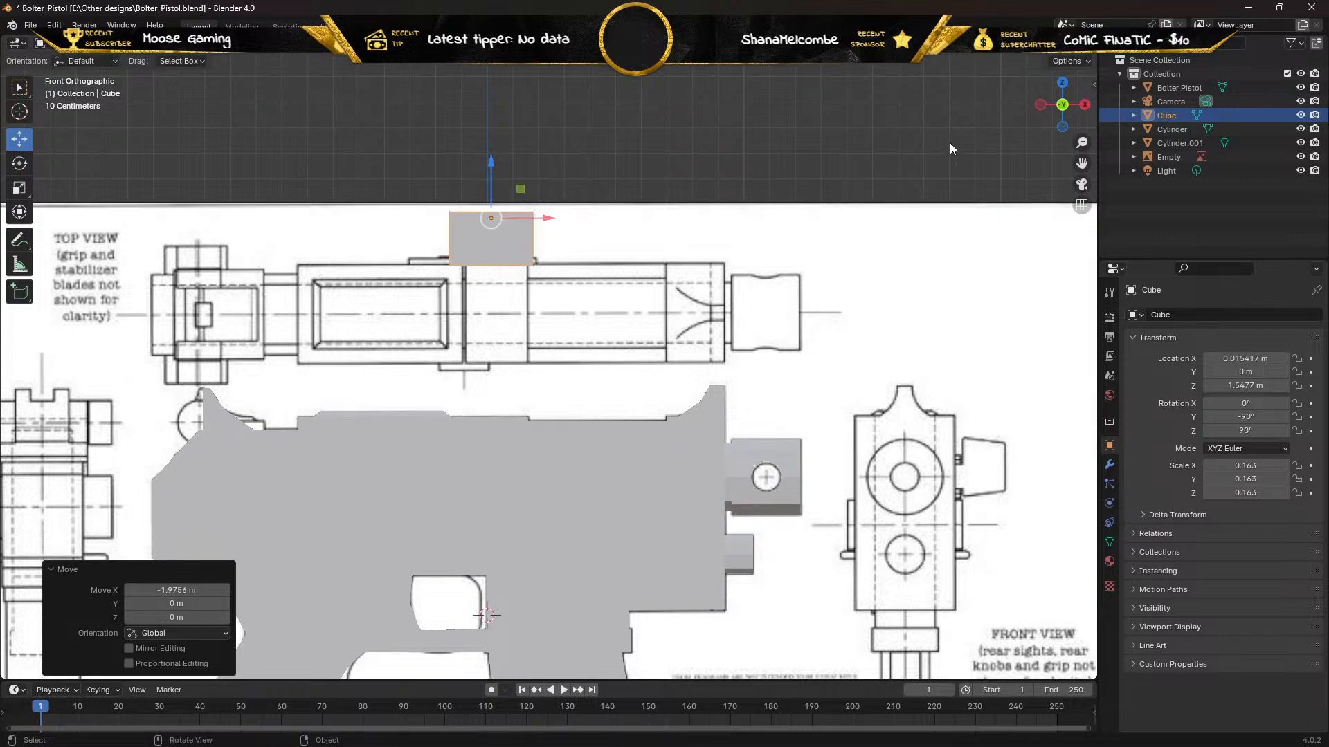
# Narrow the block to the top-view drawing's blade outline: move its negative-X vertices about 0.275 m and positive-X vertices about -0.005 m along X
pyautogui.click(1031, 52)
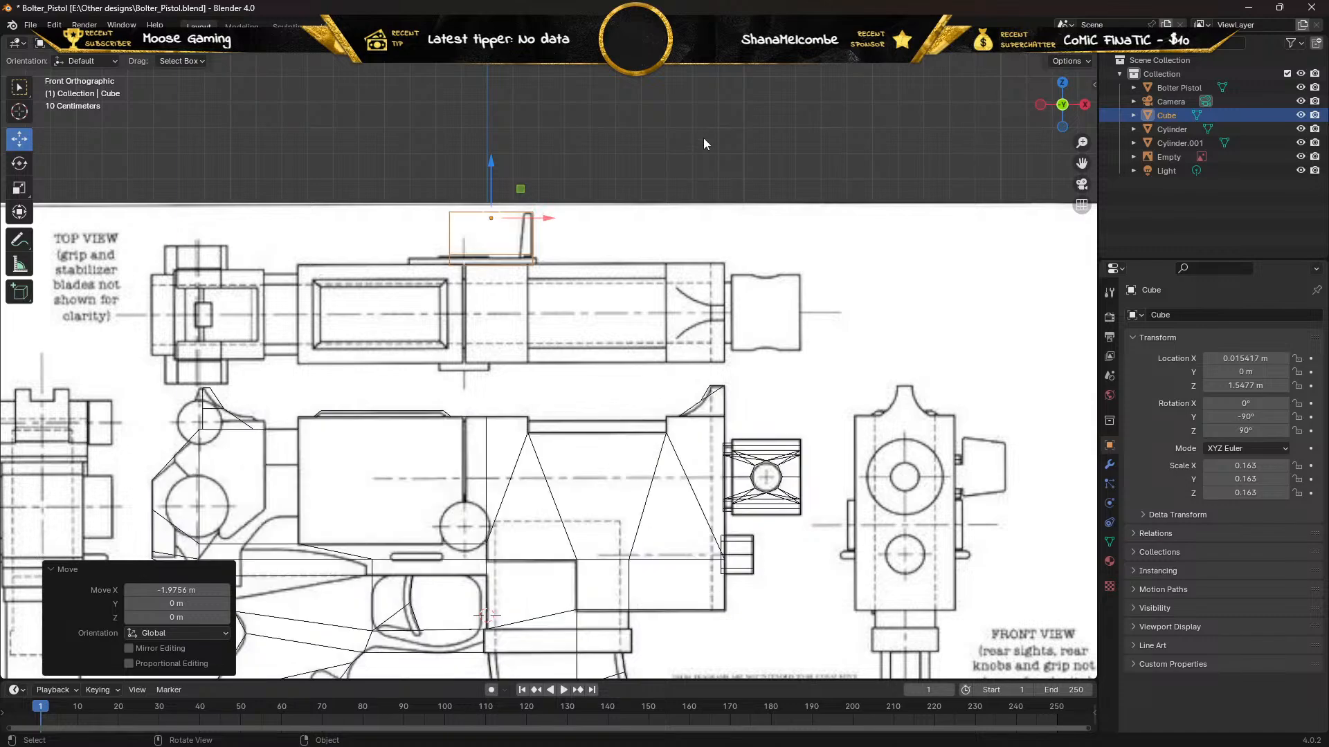
pyautogui.scroll(3, 569, 189)
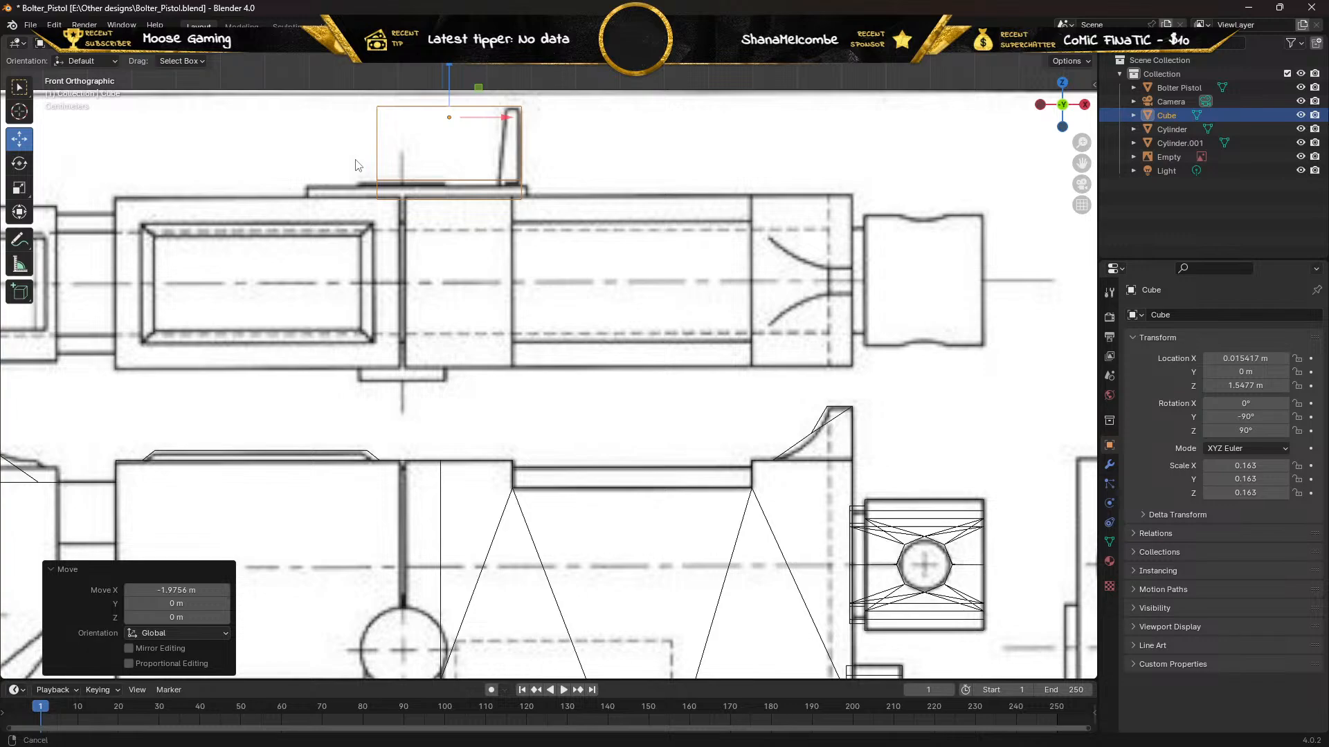
pyautogui.keyDown('shift'); pyautogui.moveTo(358, 165); pyautogui.dragTo(555, 371, button='middle'); pyautogui.keyUp('shift')
pyautogui.scroll(4, 355, 362)
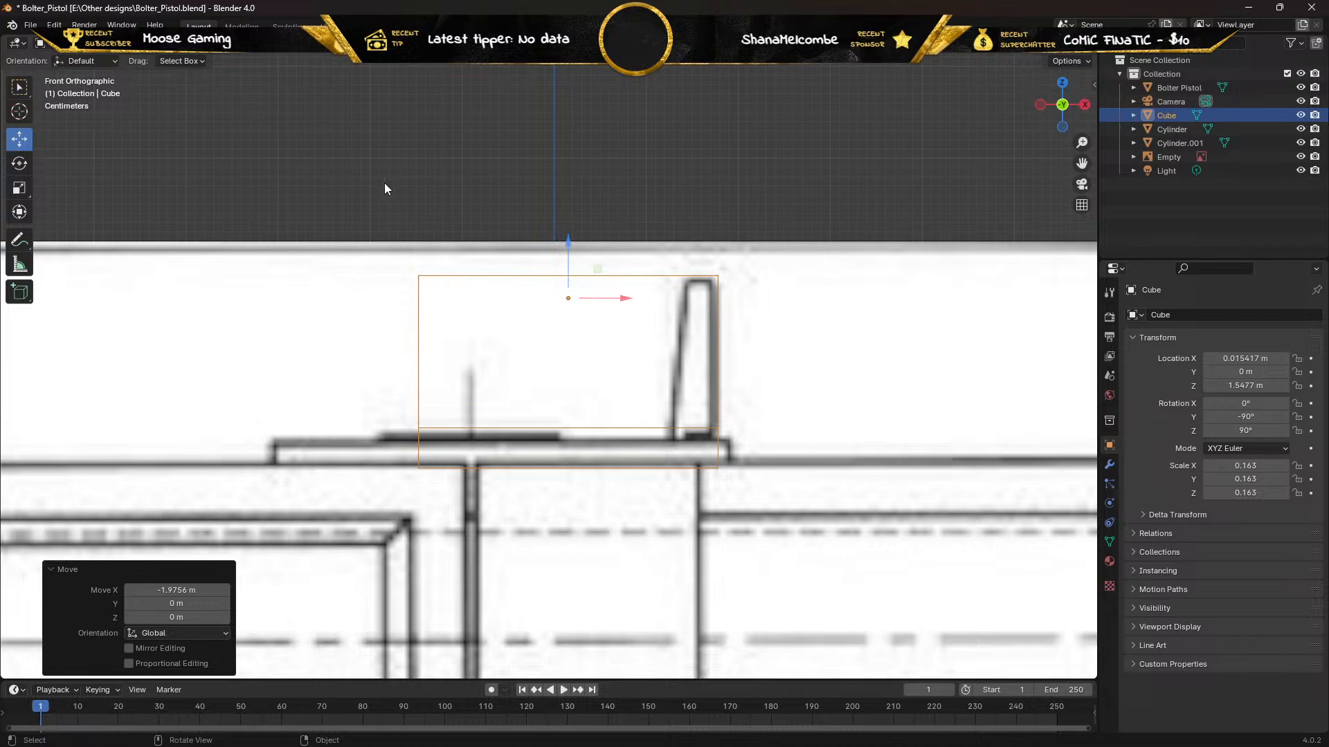
pyautogui.press('Tab')
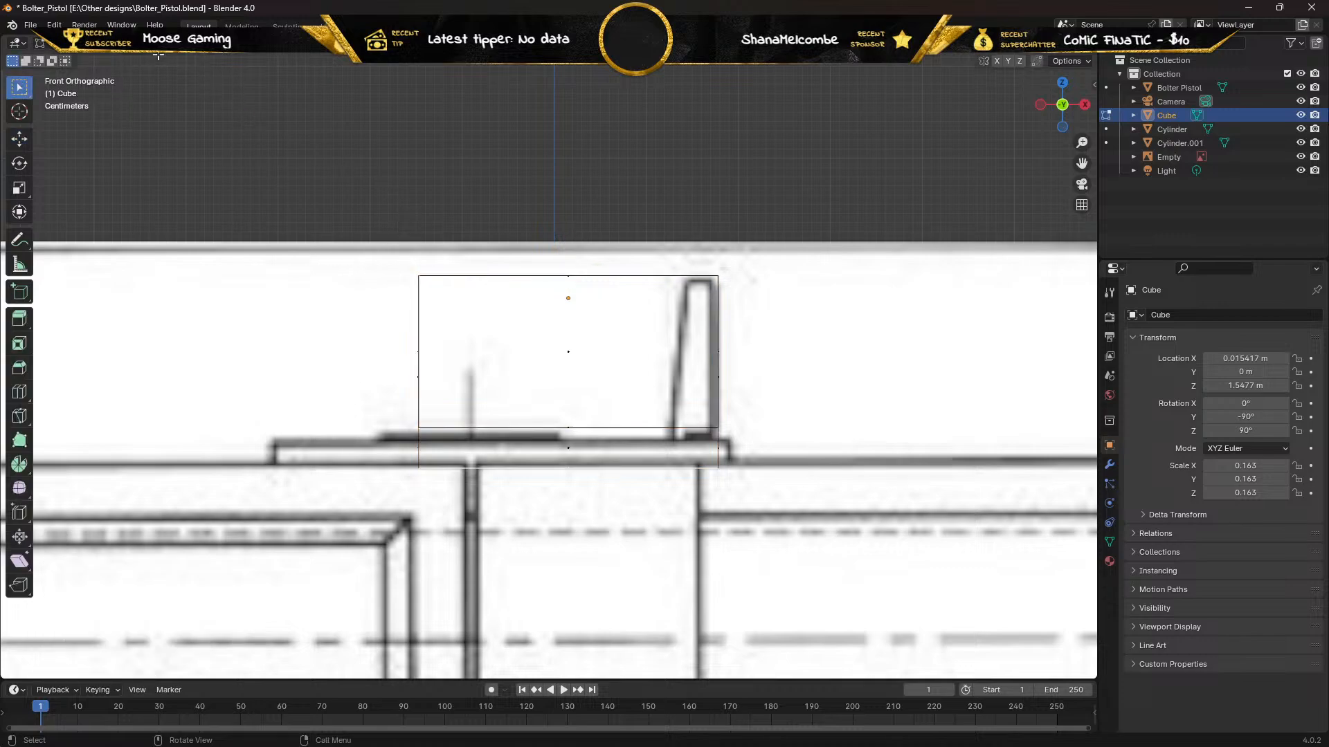
pyautogui.moveTo(344, 256); pyautogui.dragTo(507, 506)
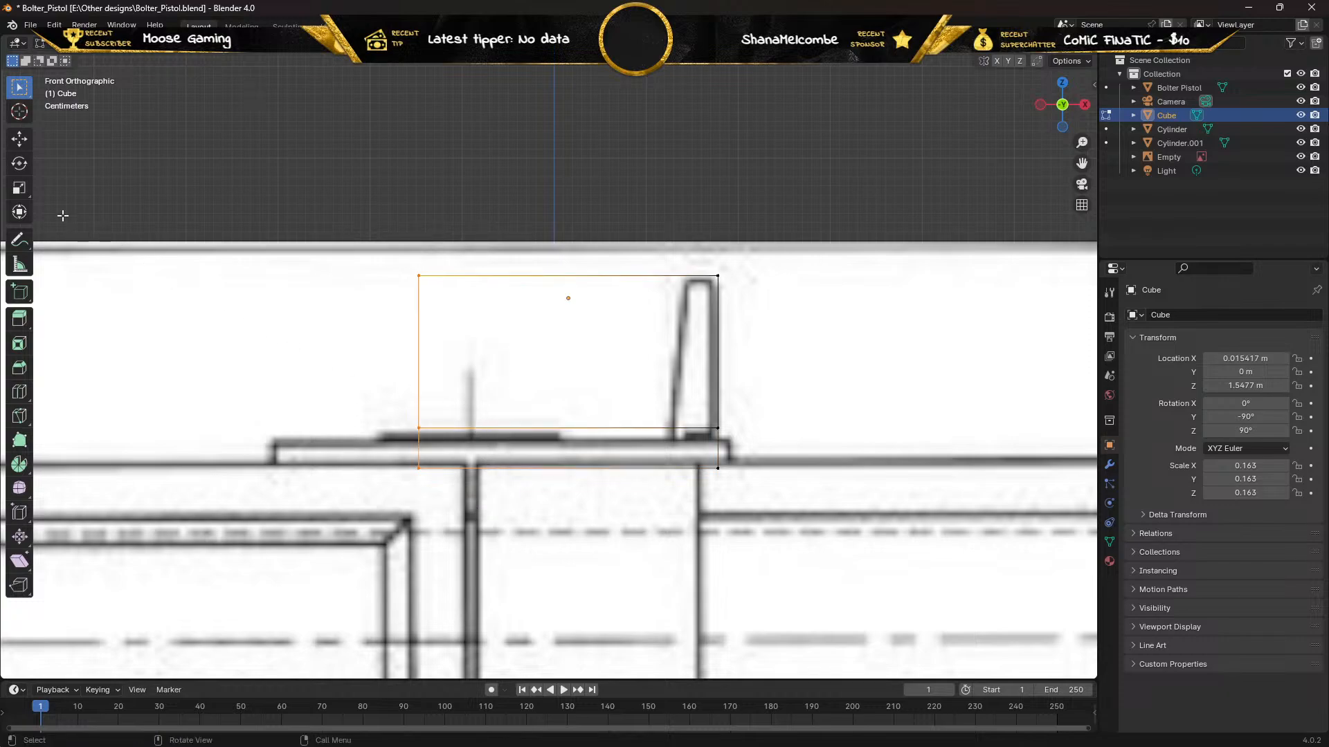
pyautogui.click(15, 140)
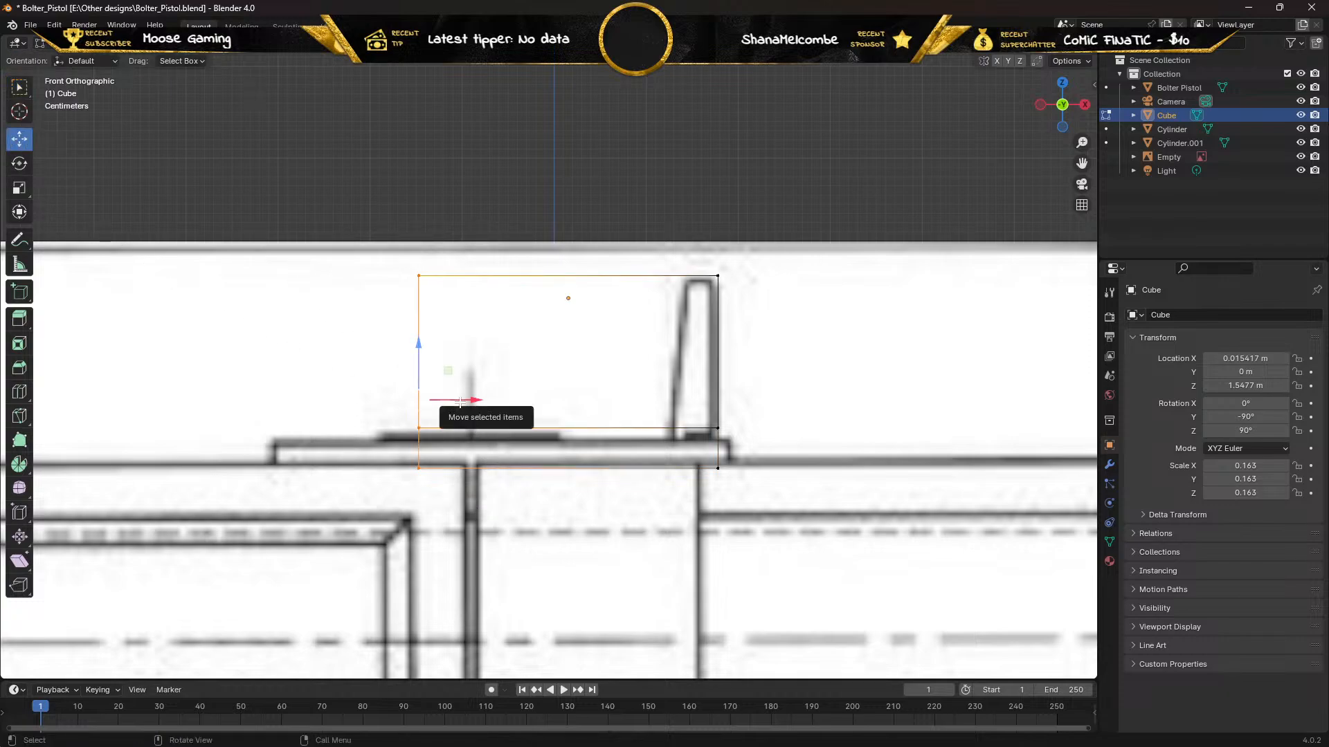
pyautogui.moveTo(474, 399); pyautogui.dragTo(735, 405)
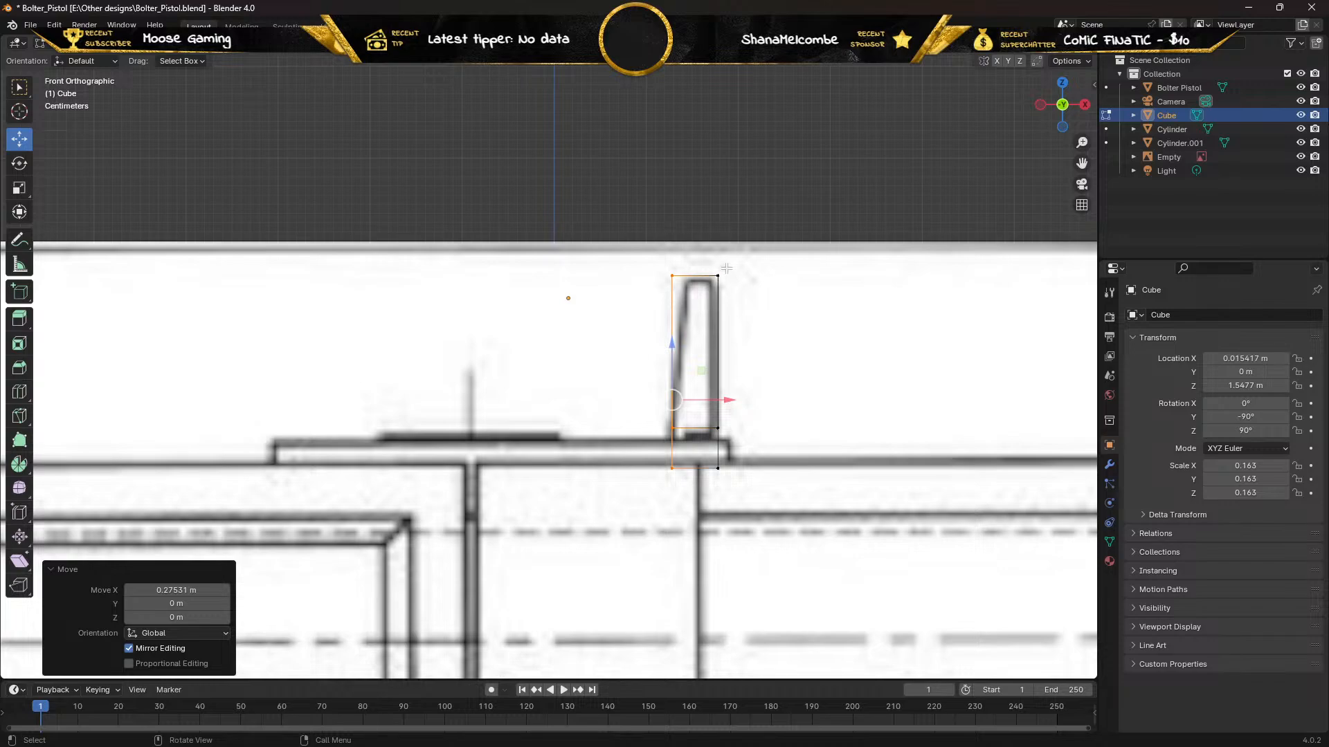
pyautogui.moveTo(706, 268); pyautogui.dragTo(742, 485)
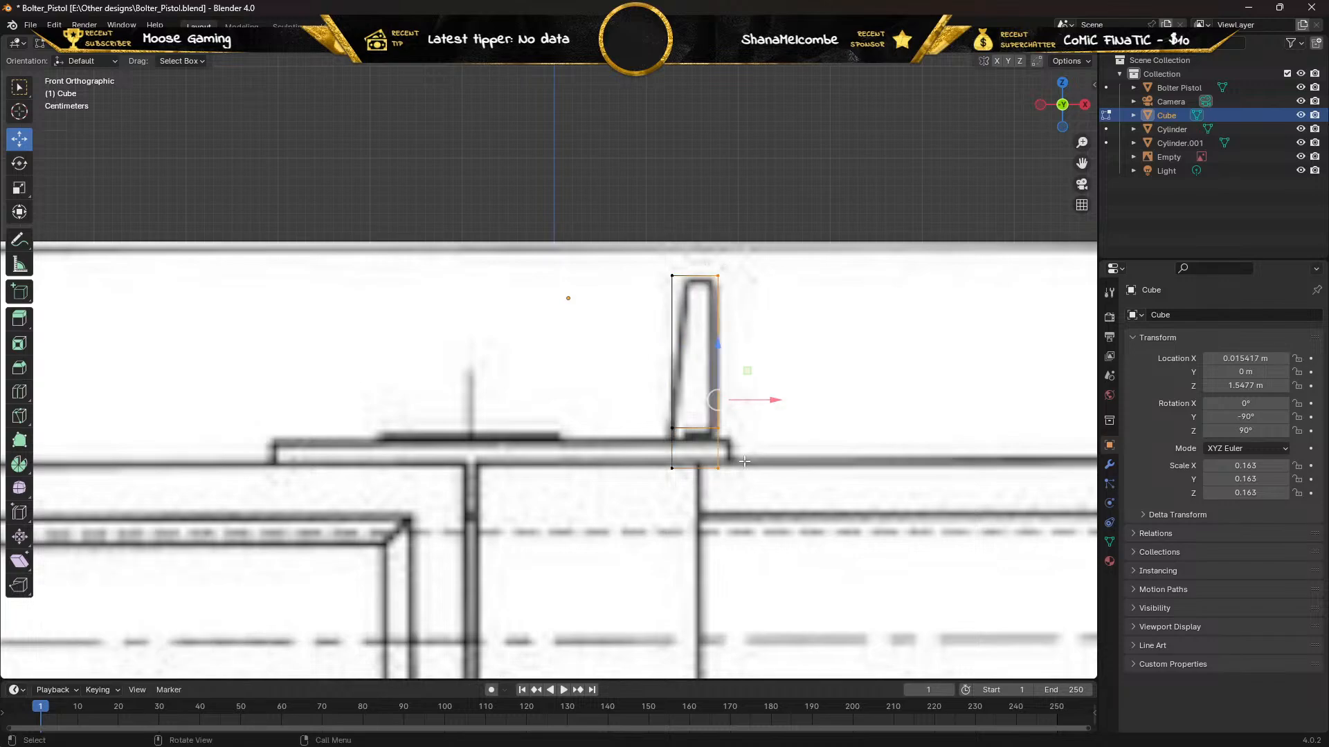
pyautogui.moveTo(772, 400); pyautogui.dragTo(764, 400)
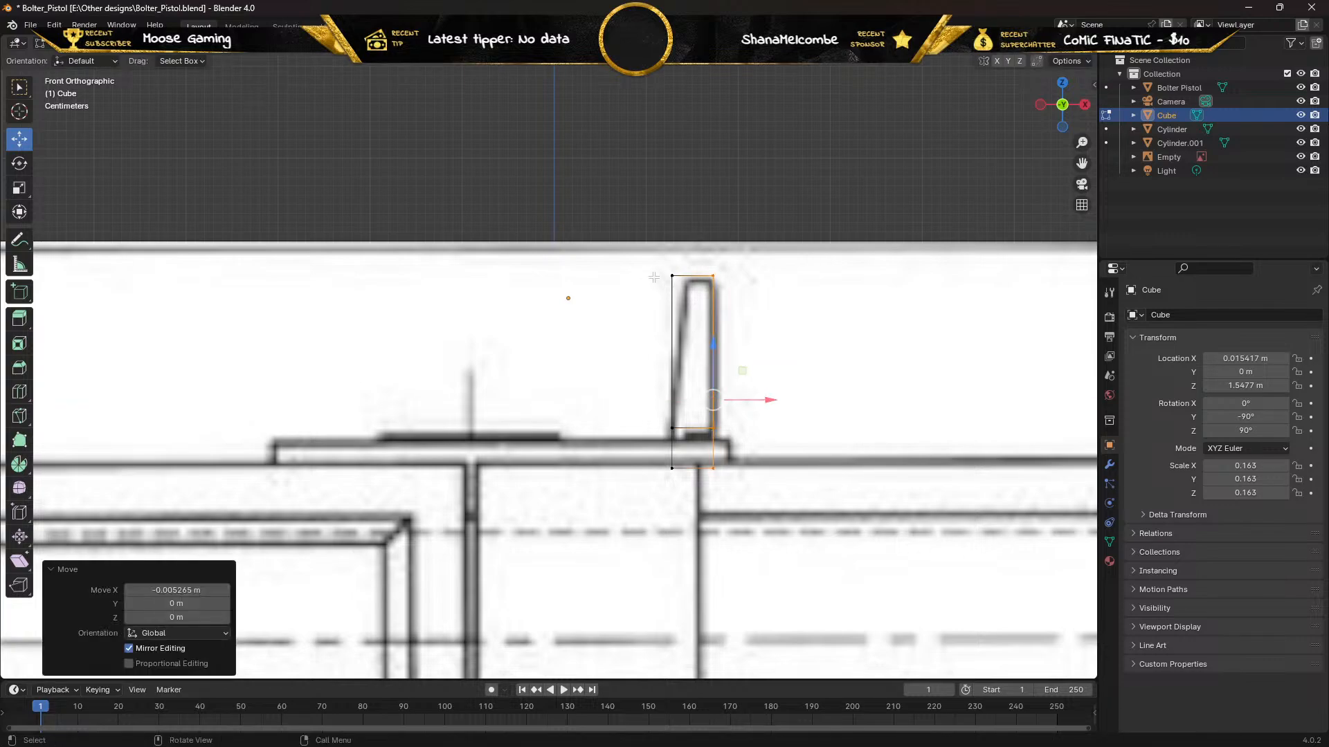
# Lower the block's upper vertices about 0.005 m and taper it by moving the upper negative-X vertices about 0.019 m along X
pyautogui.click(697, 281)
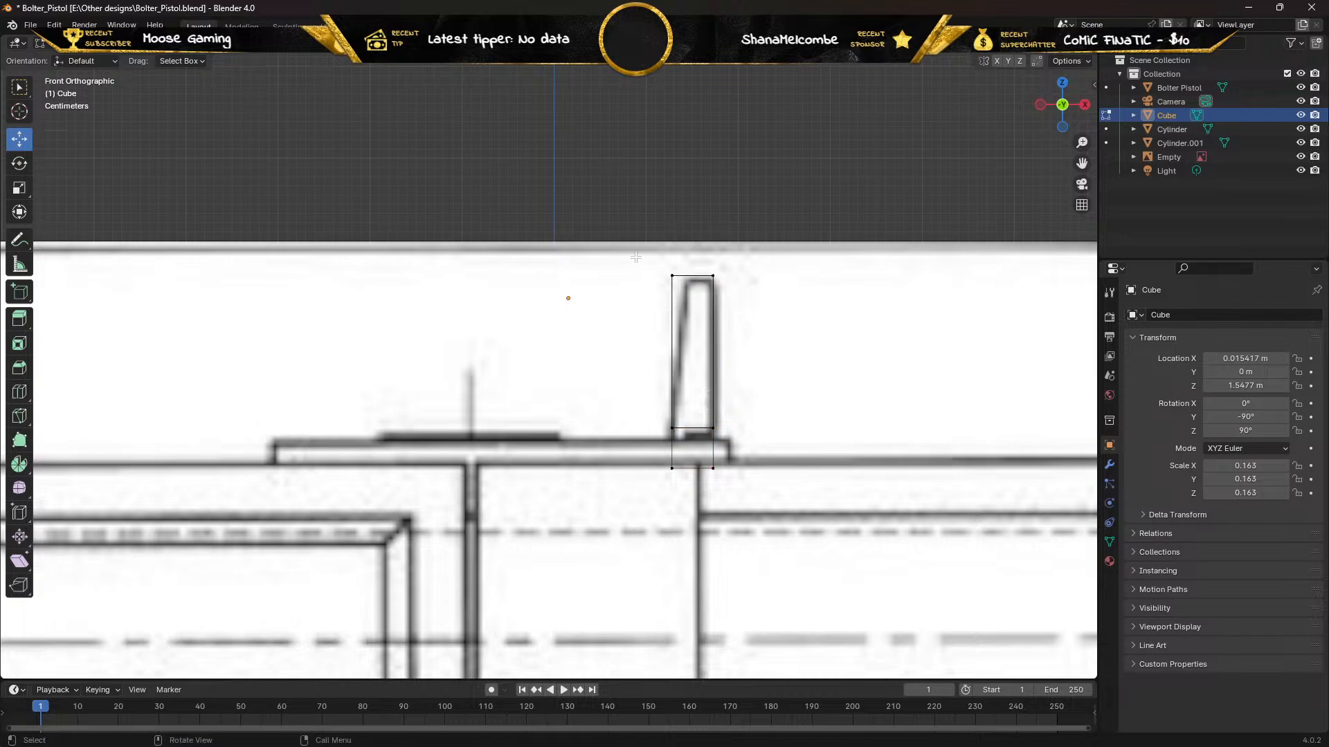
pyautogui.moveTo(636, 257); pyautogui.dragTo(733, 307)
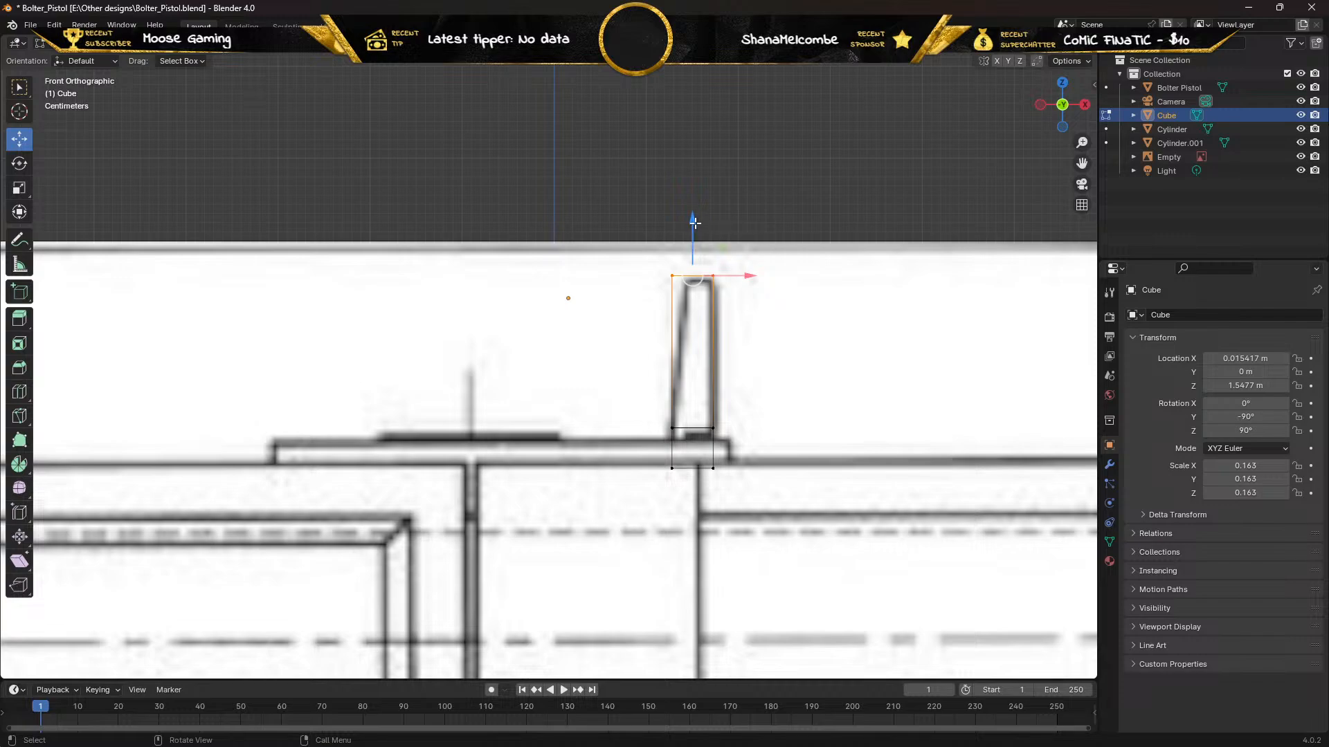
pyautogui.moveTo(695, 223); pyautogui.dragTo(694, 230)
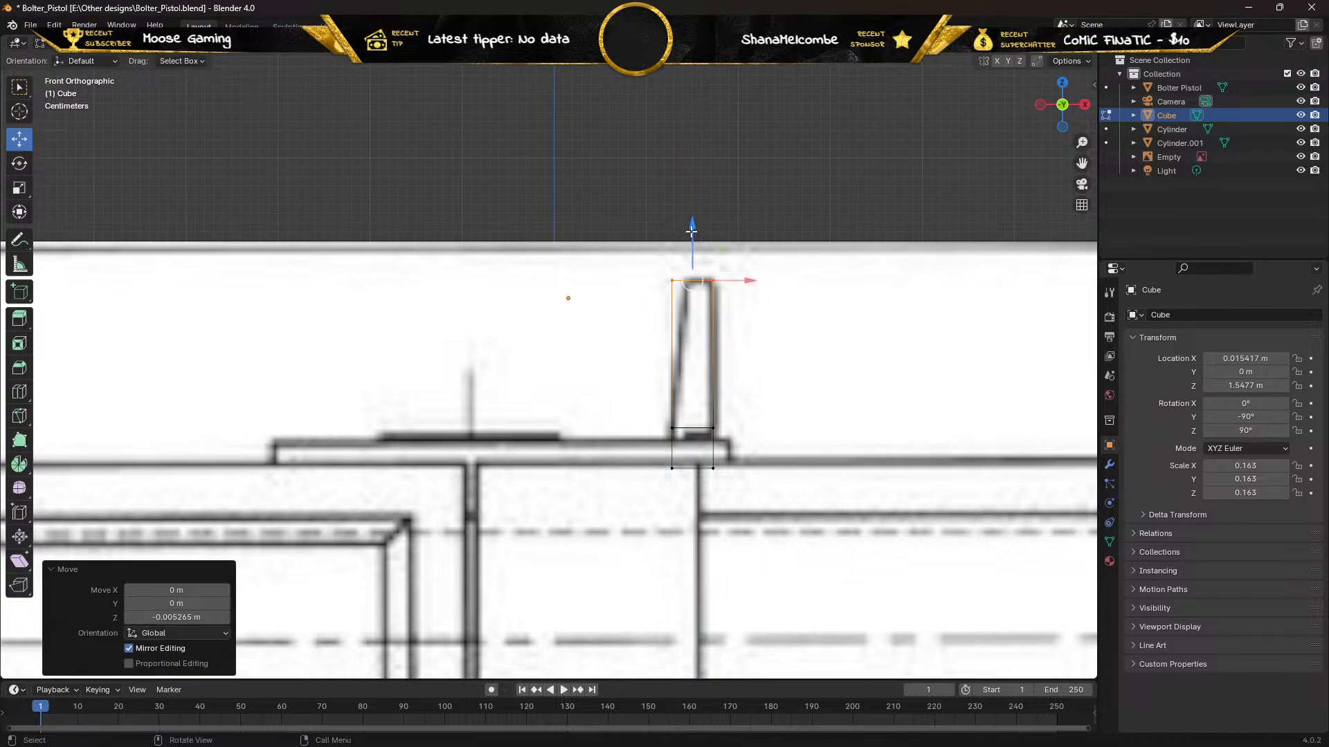
pyautogui.moveTo(649, 270); pyautogui.dragTo(750, 277)
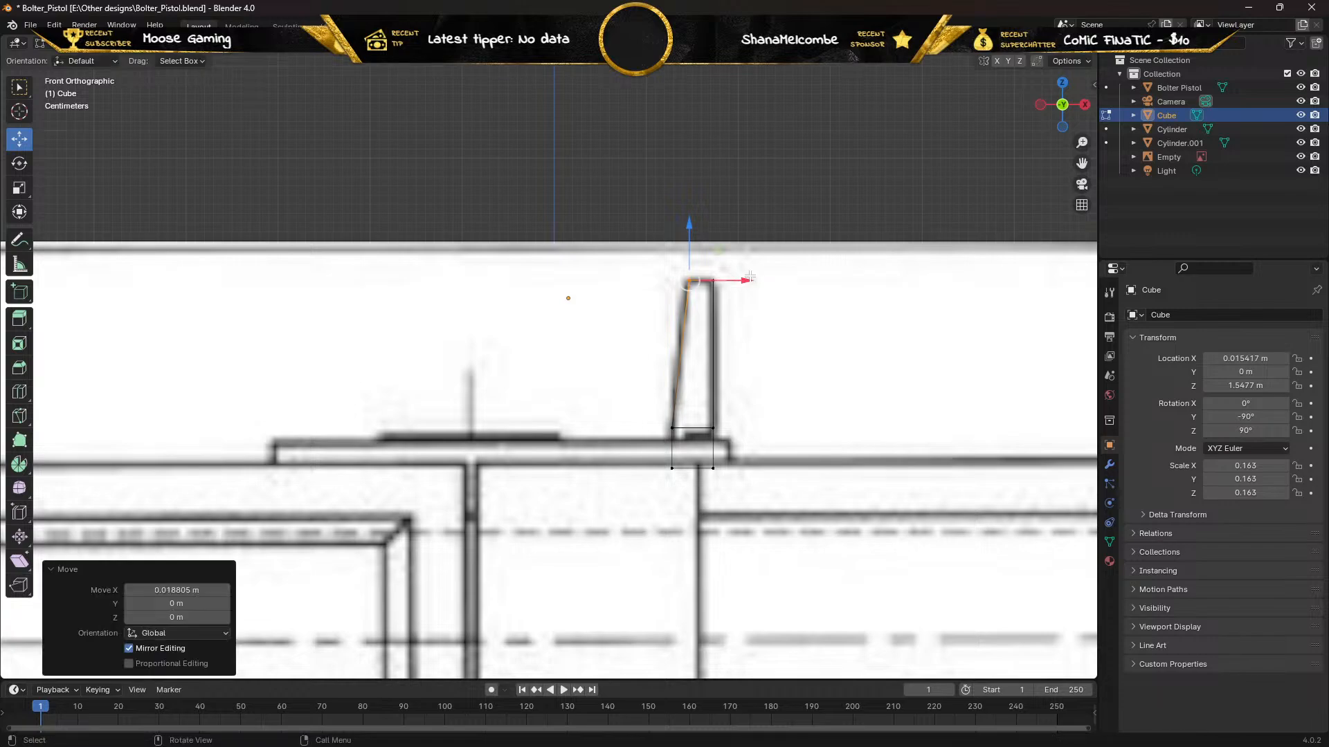
# Try an X rotation of 90° on the block and compare its orientation with the reference drawing
pyautogui.moveTo(592, 363); pyautogui.dragTo(539, 427, button='middle')
pyautogui.scroll(-5, 578, 359)
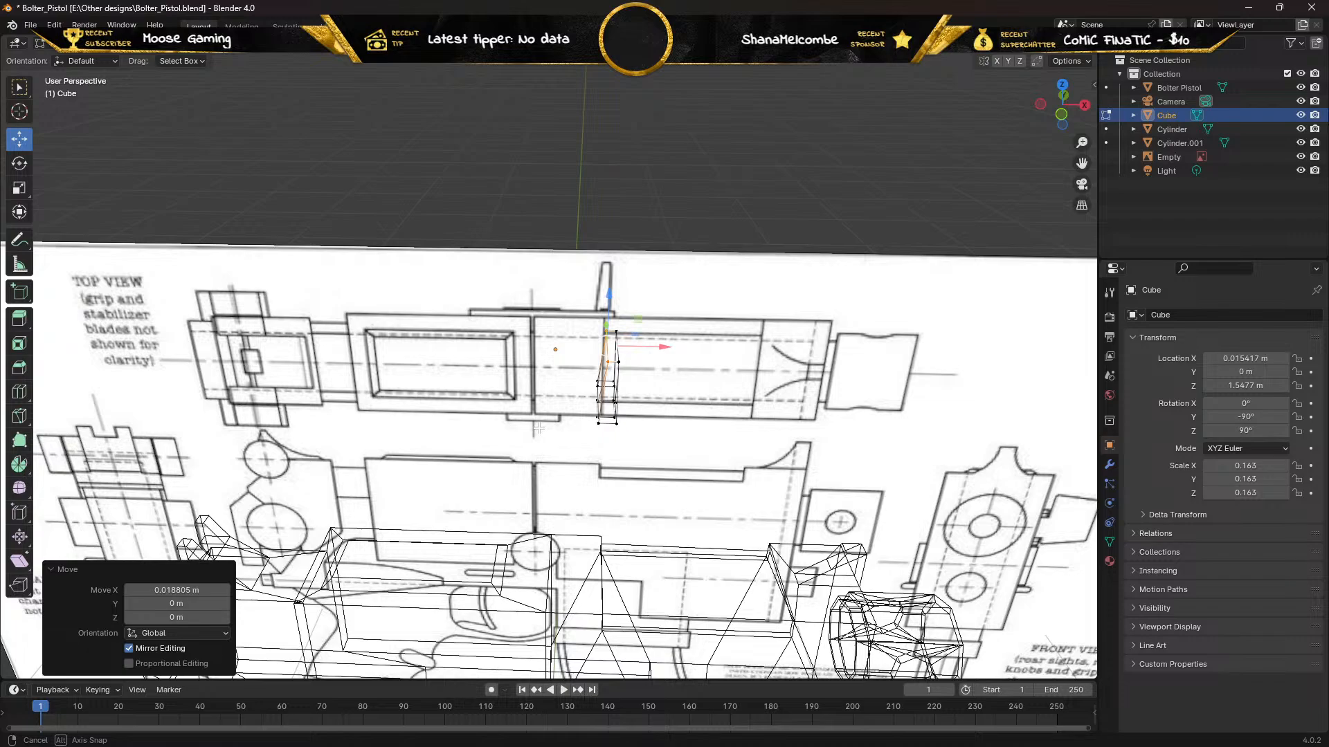
pyautogui.moveTo(538, 428); pyautogui.dragTo(543, 420, button='middle')
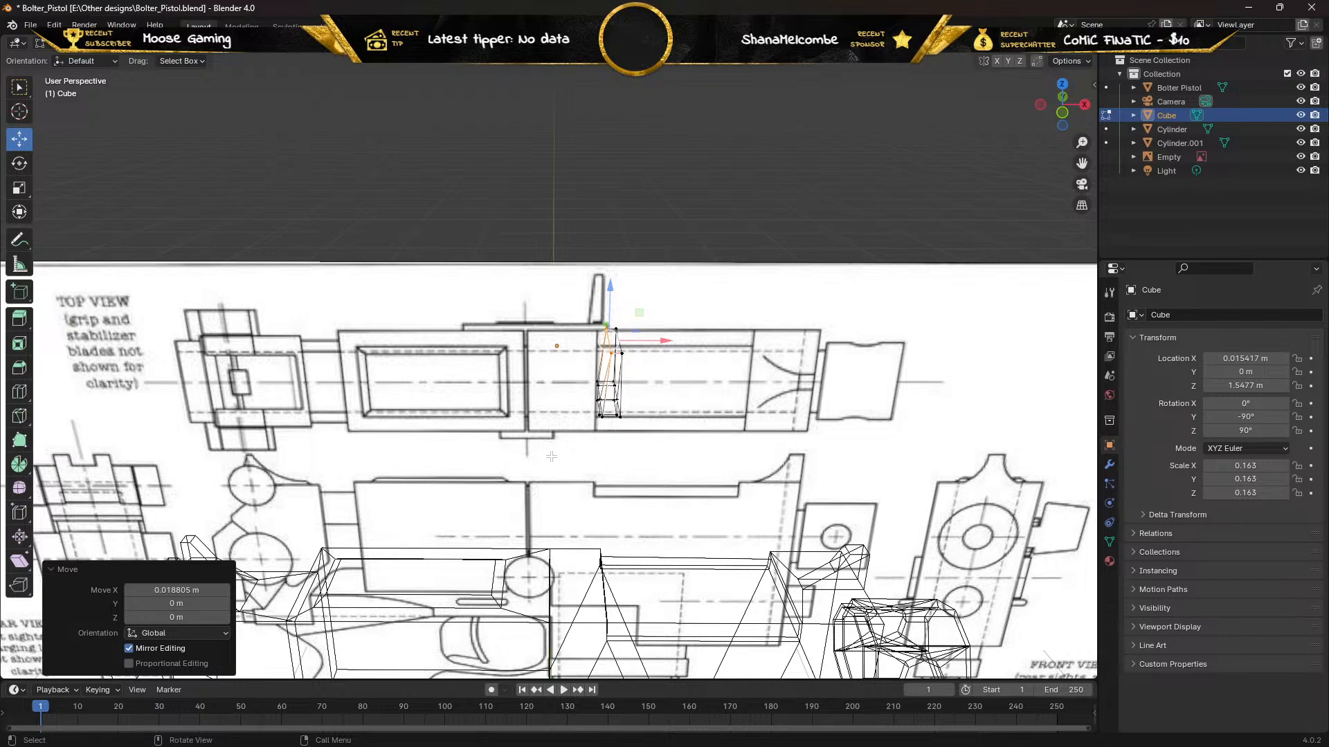
pyautogui.click(1246, 404)
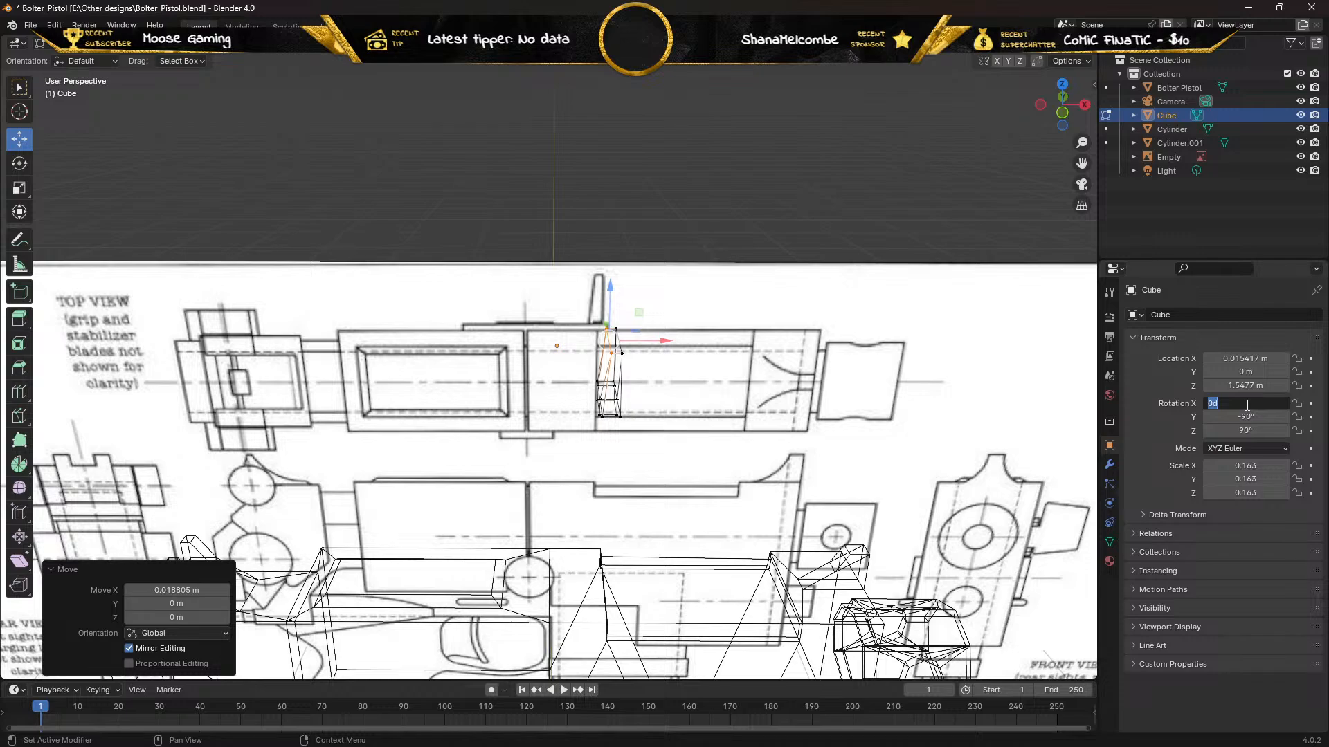
pyautogui.write('90')
pyautogui.press('Return')
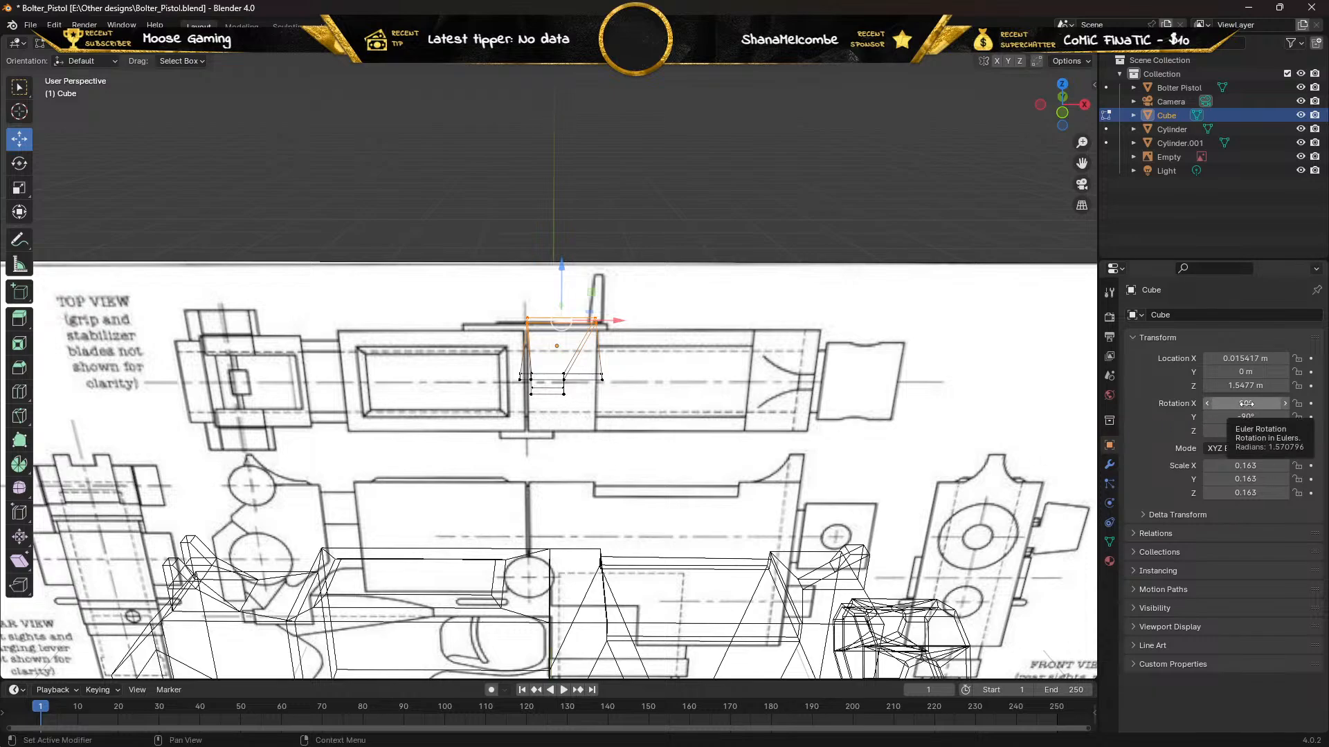
# Undo the recent lowering and tapering edits of the block's upper vertices
pyautogui.click(54, 25)
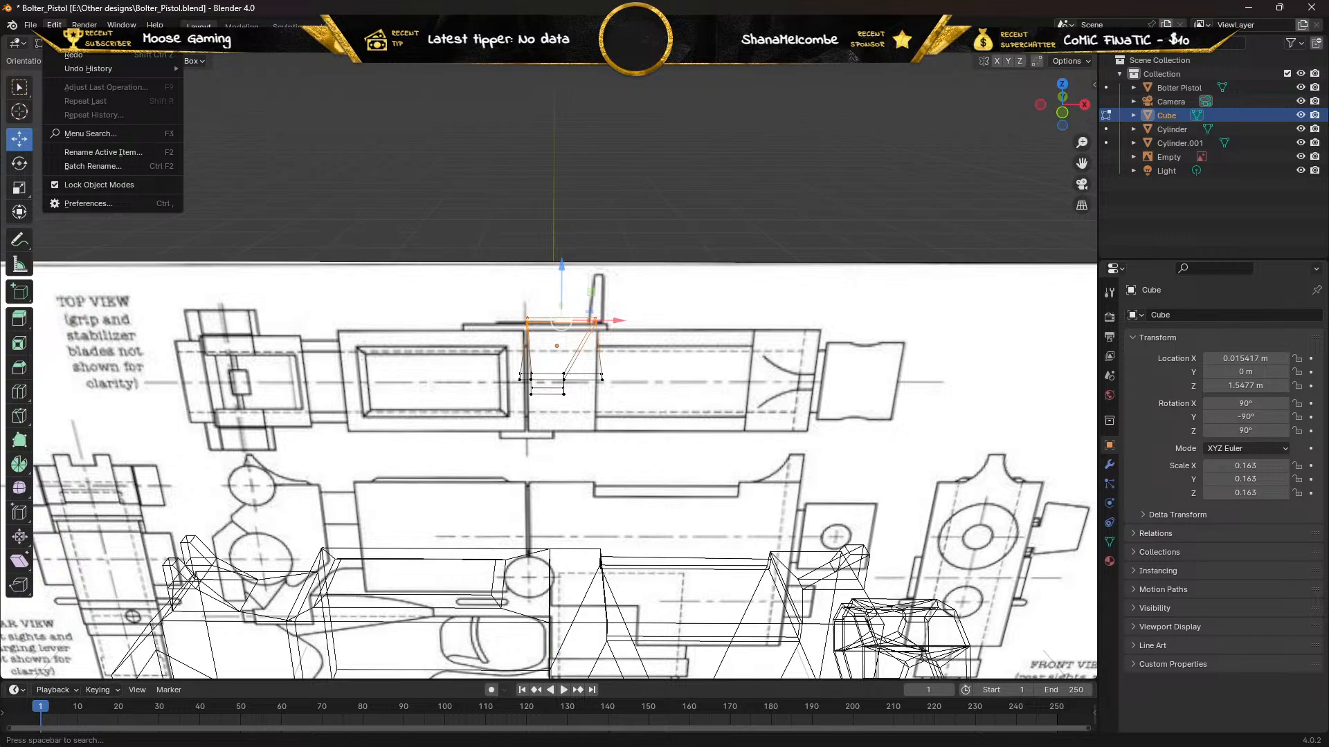
pyautogui.click(65, 55)
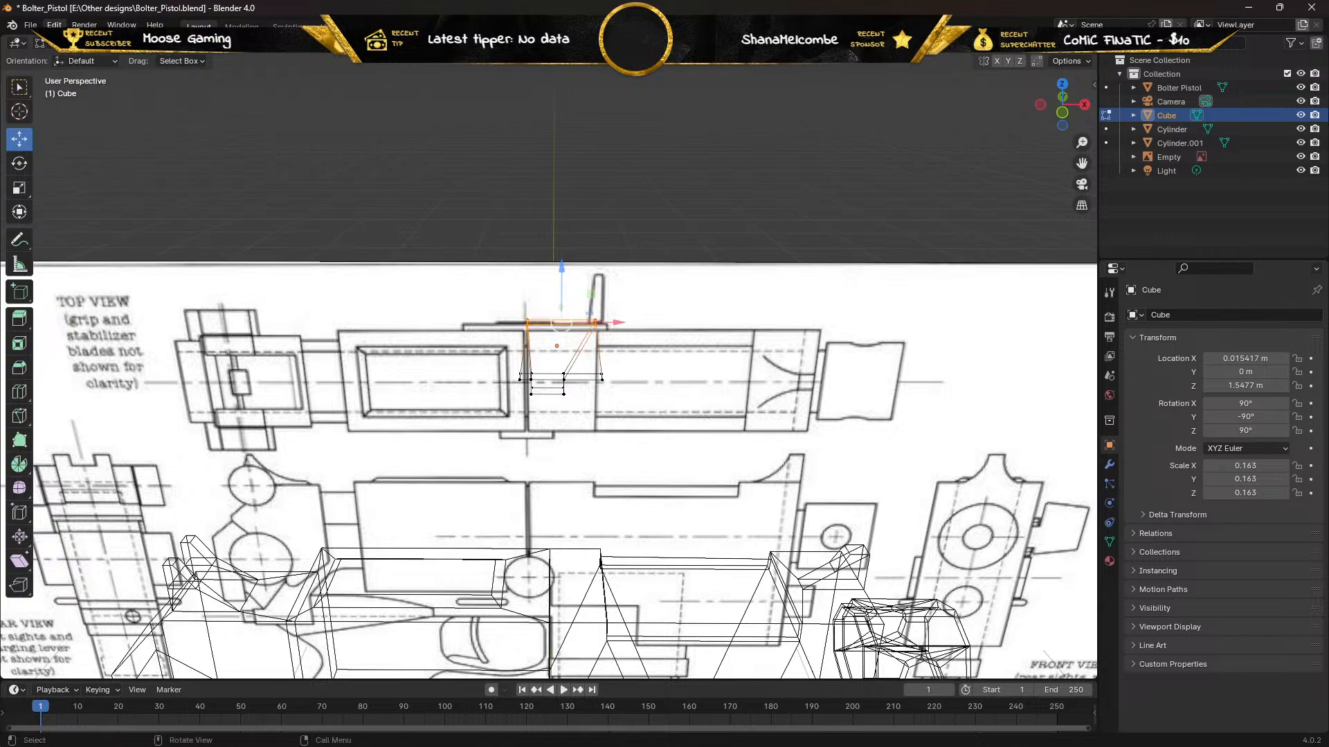
pyautogui.click(55, 26)
pyautogui.click(65, 55)
pyautogui.click(55, 25)
pyautogui.click(63, 56)
pyautogui.click(55, 25)
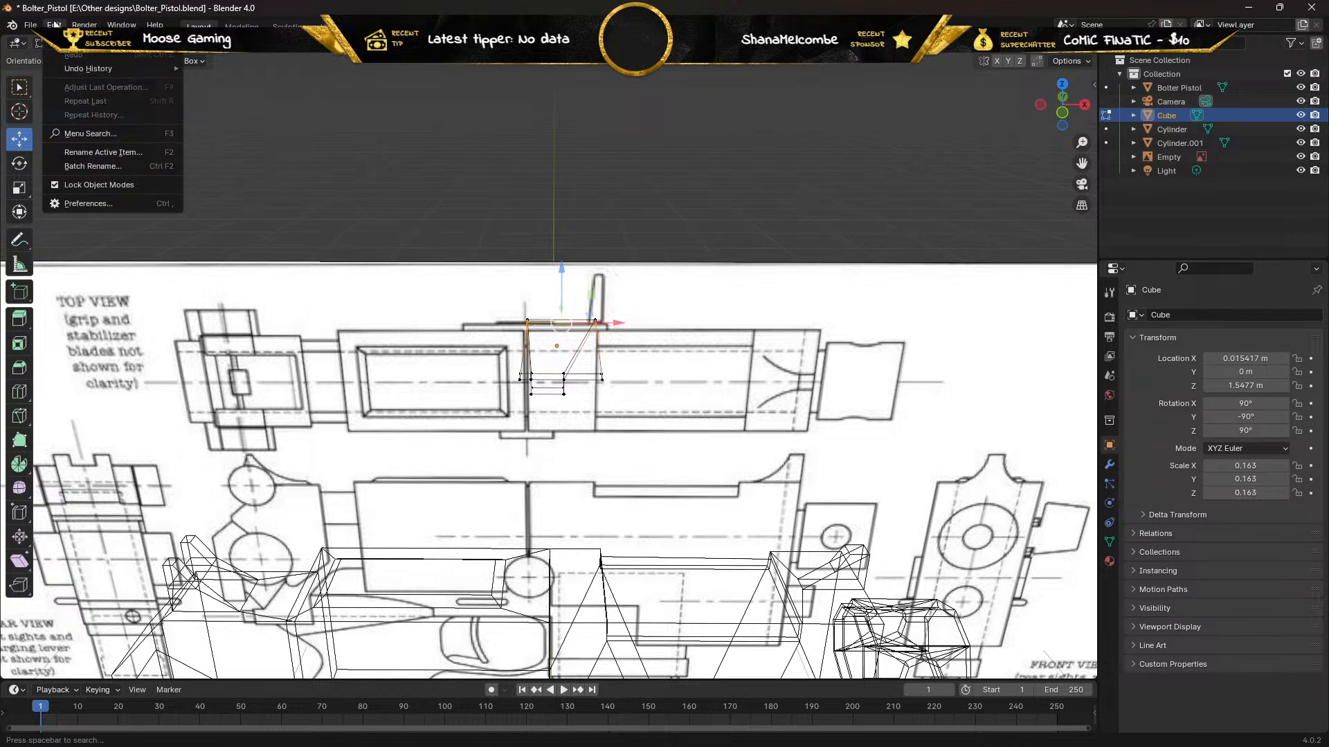
pyautogui.click(140, 55)
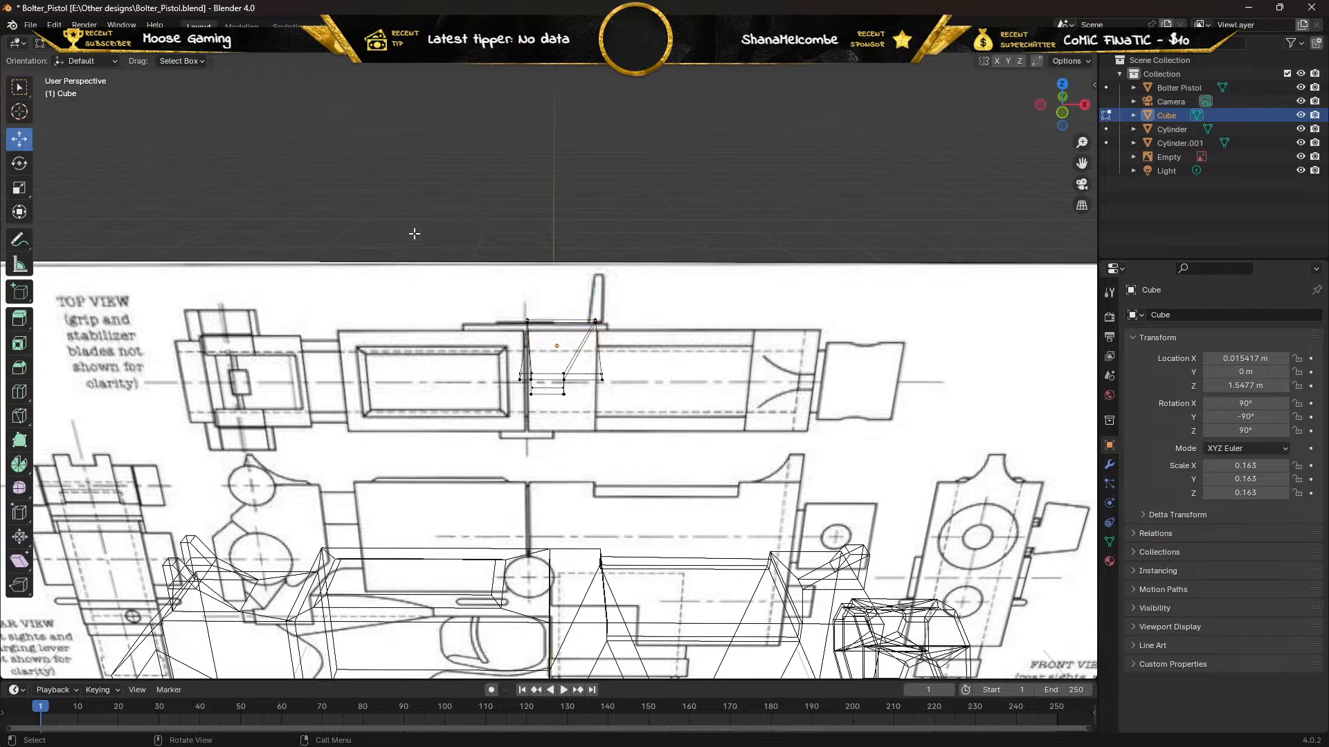
# Set the block's X rotation and Y rotation both to 0°
pyautogui.moveTo(434, 228); pyautogui.dragTo(451, 262, button='middle')
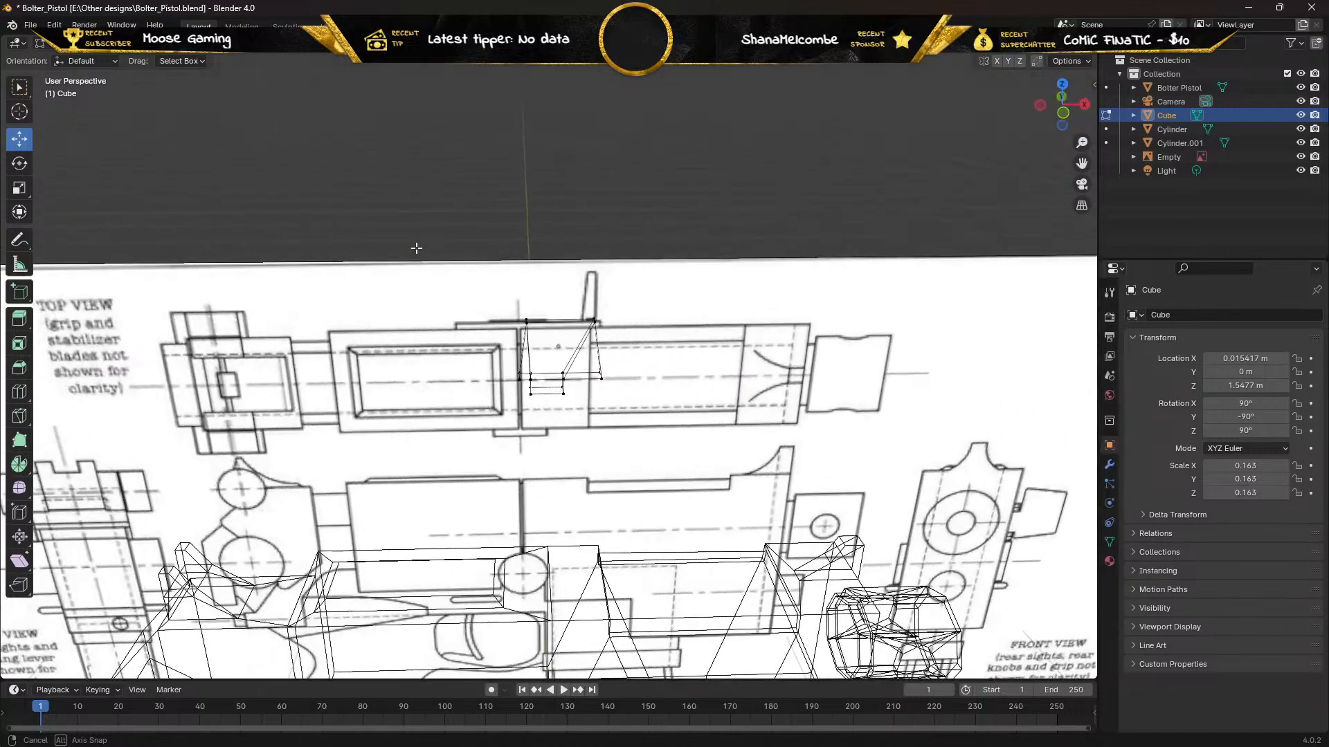
pyautogui.click(1239, 404)
pyautogui.write('0')
pyautogui.press('Return')
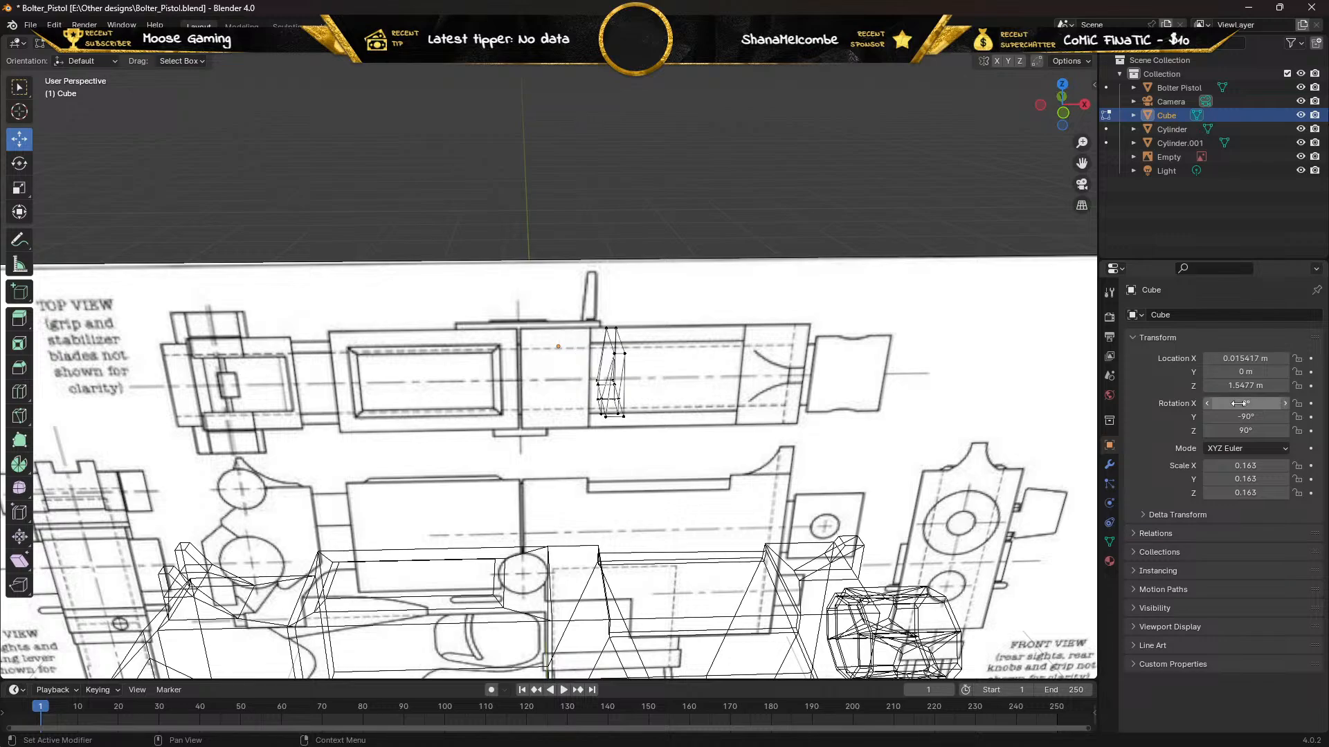
pyautogui.click(1235, 417)
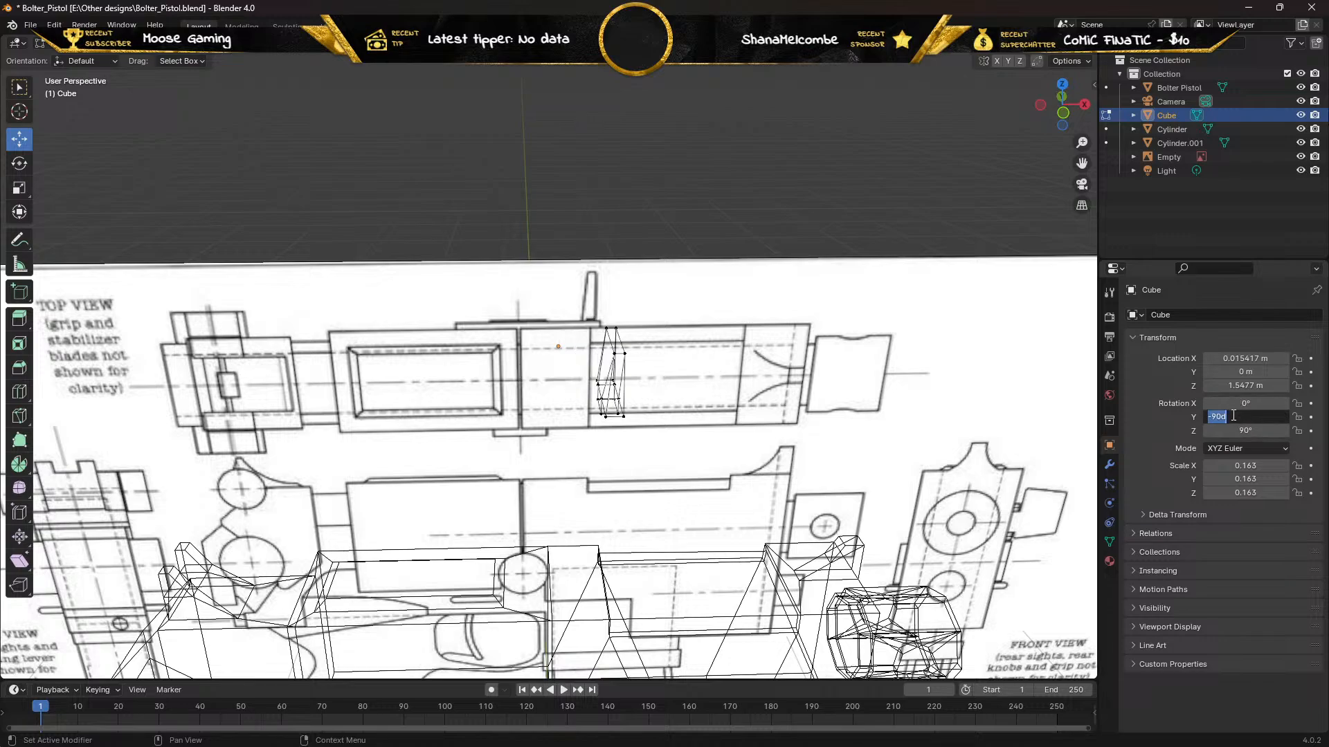
pyautogui.write('0')
pyautogui.press('Return')
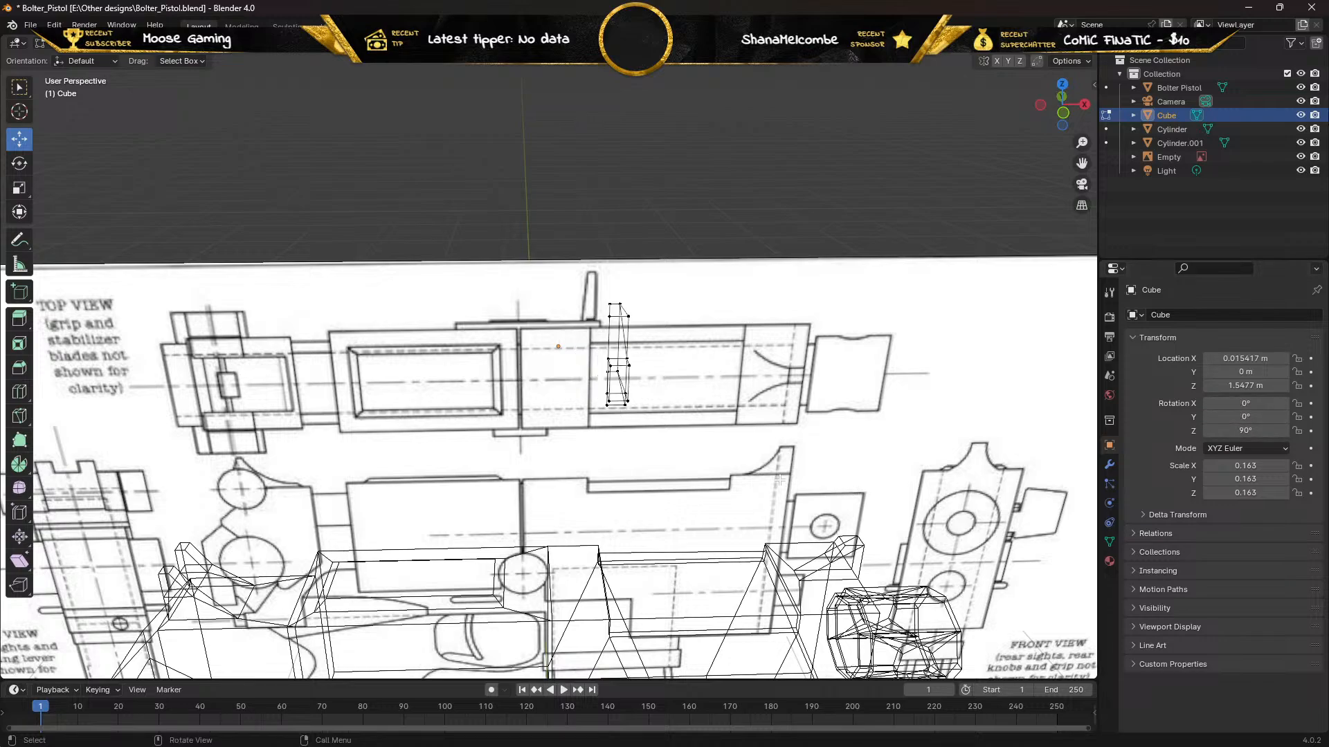
# Show the model in solid shading and, in Object Mode, move the whole block about 0.371 m along Y
pyautogui.moveTo(778, 480); pyautogui.dragTo(706, 487, button='middle')
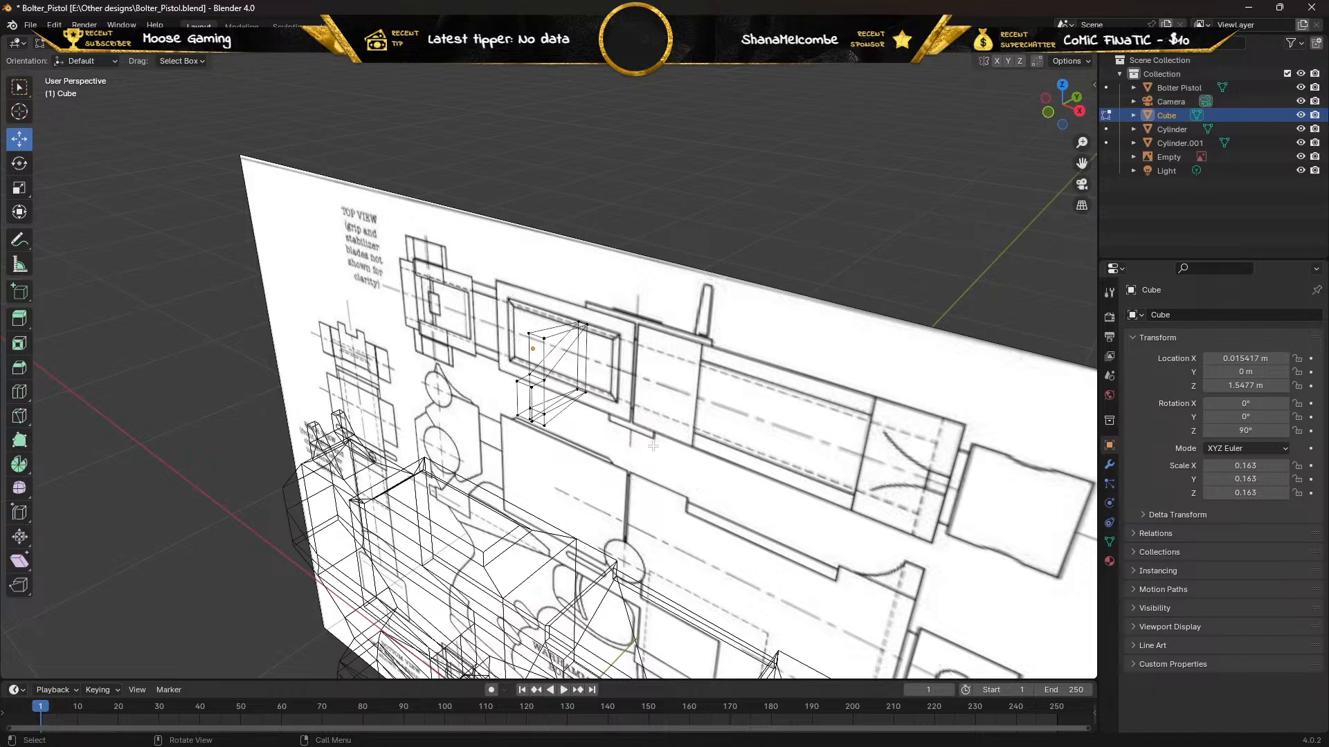
pyautogui.moveTo(696, 484); pyautogui.dragTo(951, 6, button='middle')
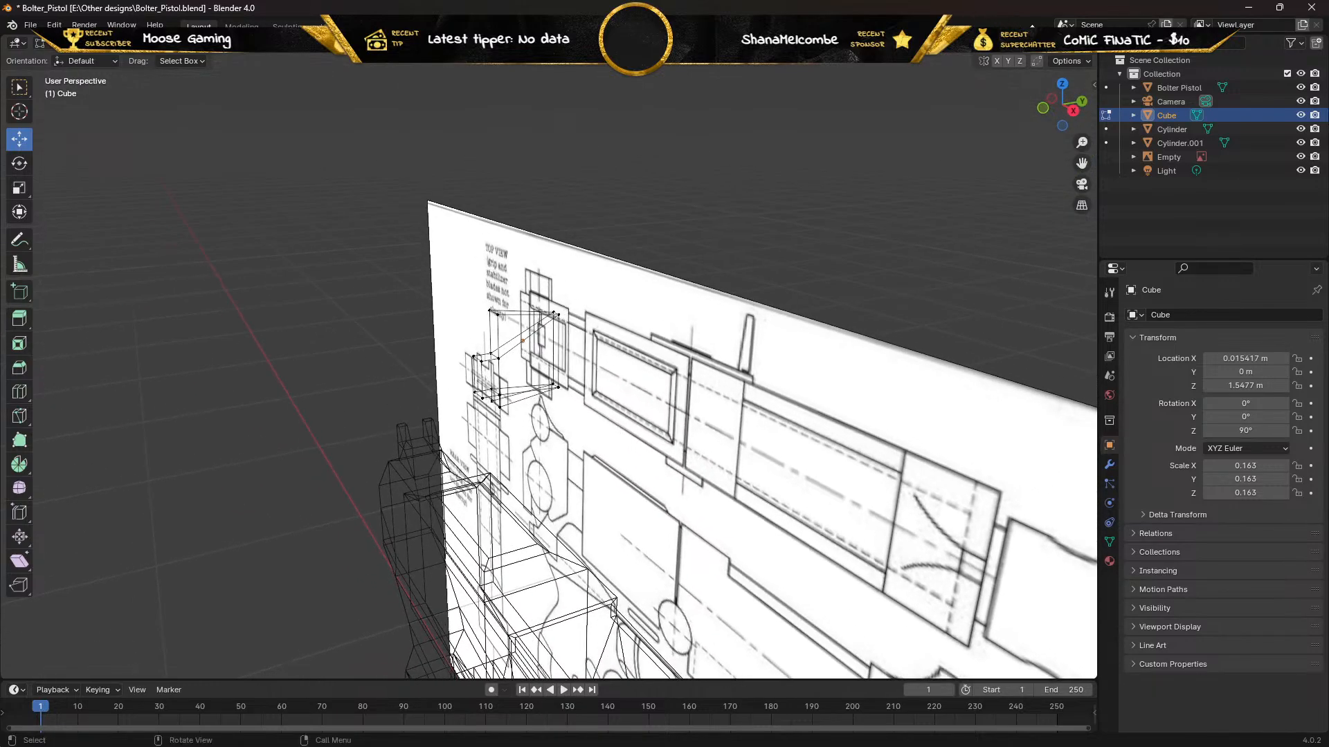
pyautogui.click(1047, 44)
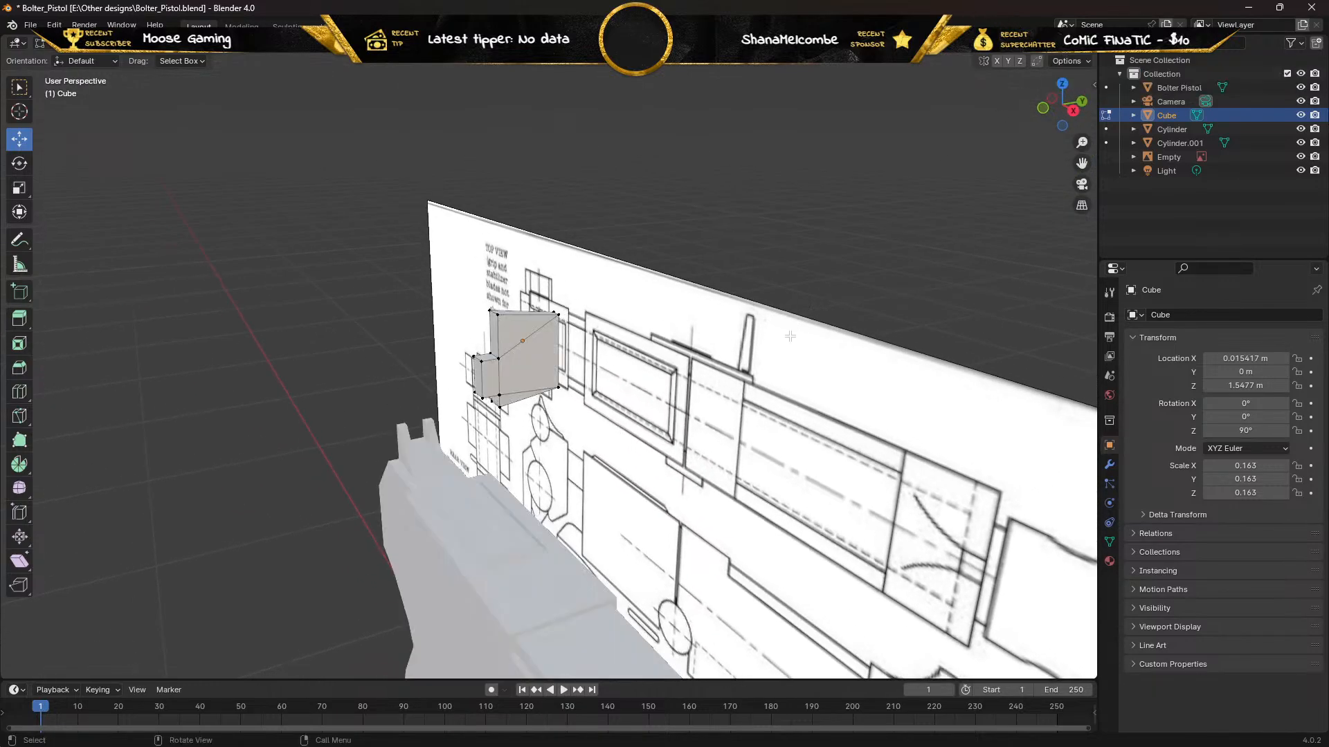
pyautogui.moveTo(745, 380)
pyautogui.mouseDown(button='middle')
pyautogui.moveTo(718, 358)
pyautogui.moveTo(719, 382)
pyautogui.mouseUp(button='middle')
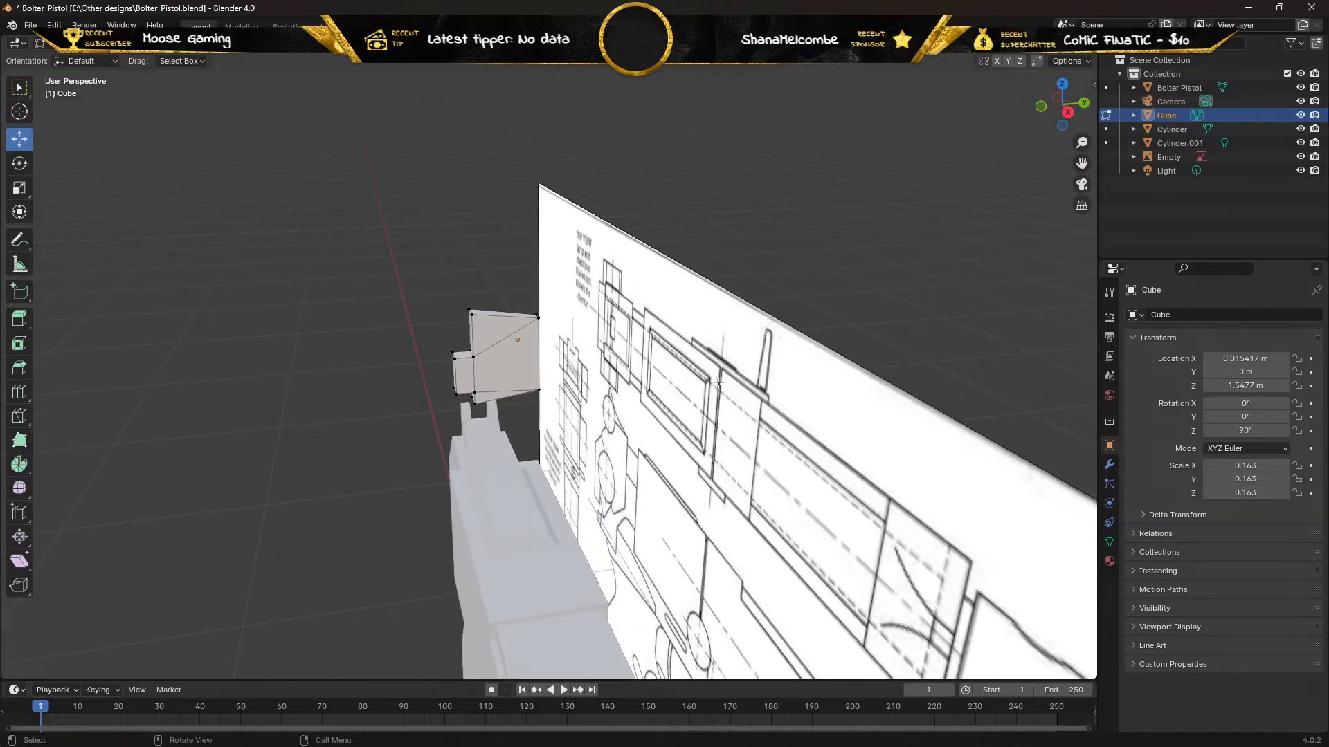
pyautogui.press('Tab')
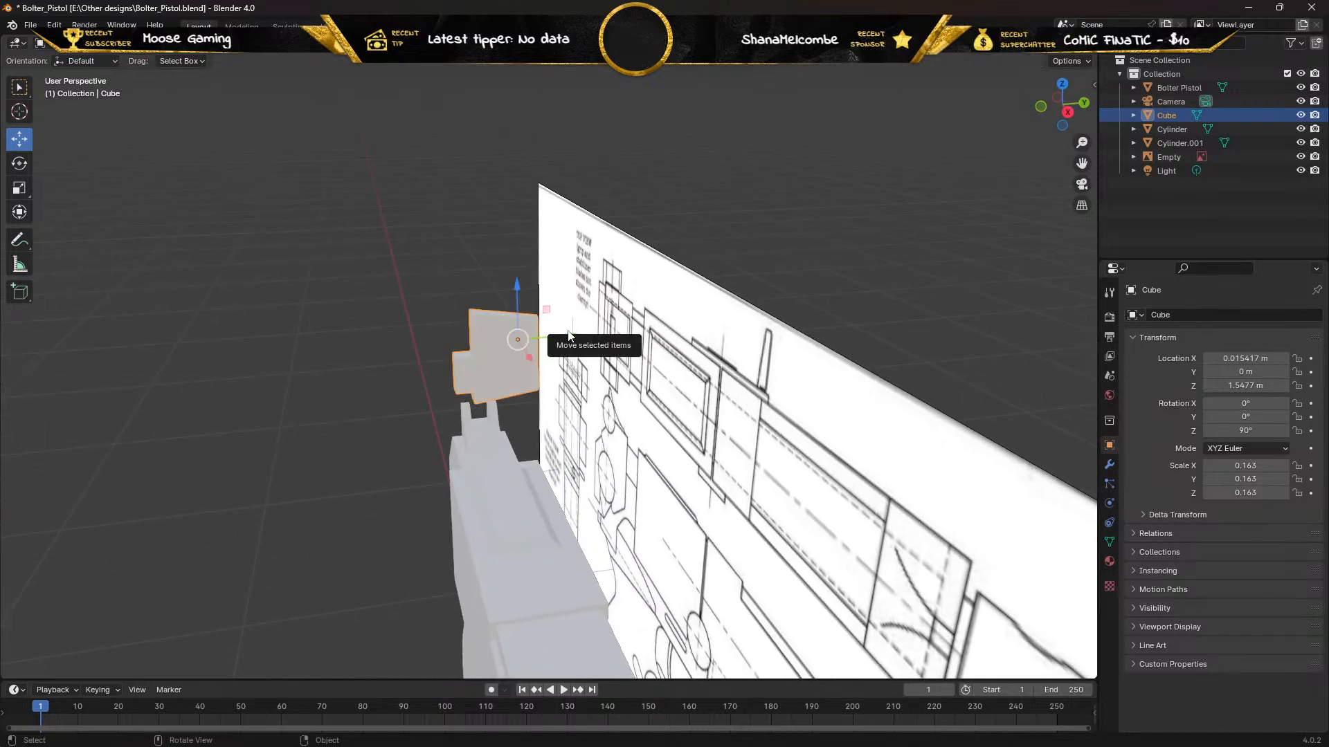
pyautogui.moveTo(571, 337); pyautogui.dragTo(694, 330)
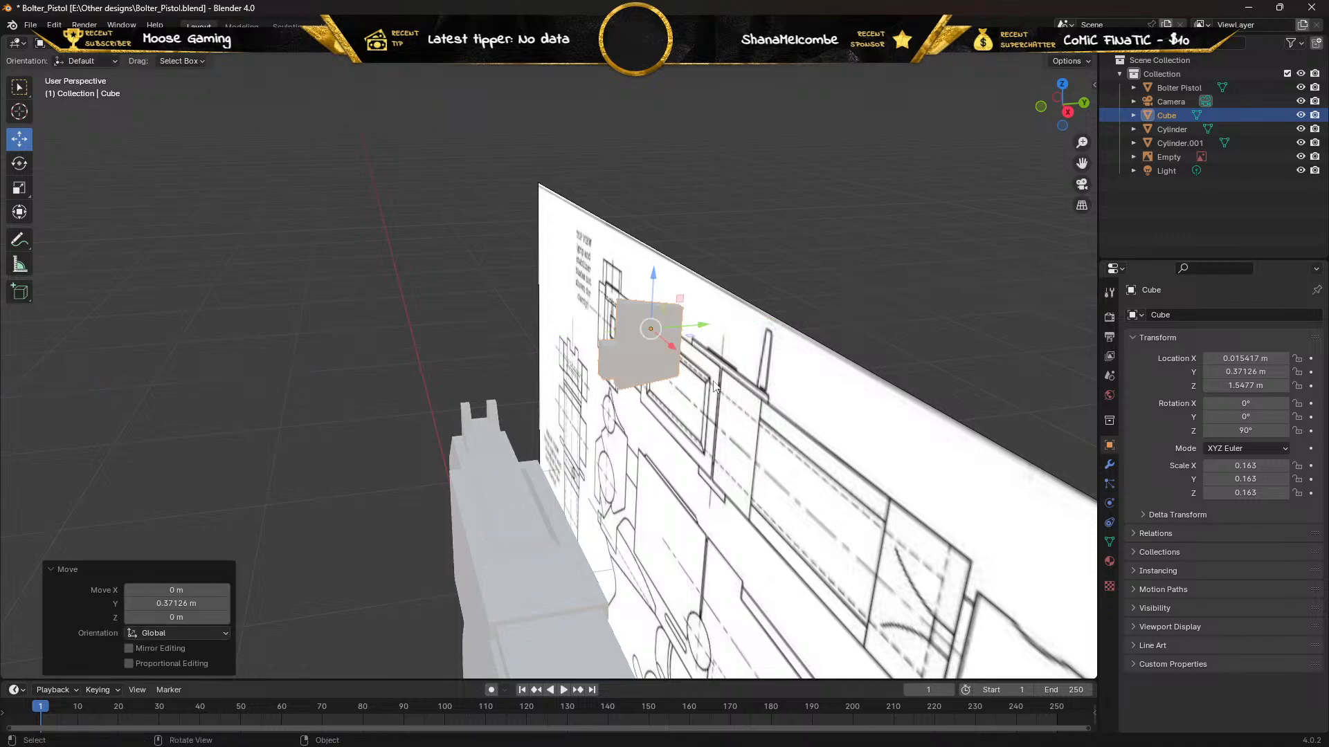
# Move the block down about 0.861 m to the pistol body's height and view it from the front
pyautogui.moveTo(694, 329); pyautogui.dragTo(626, 263, button='middle')
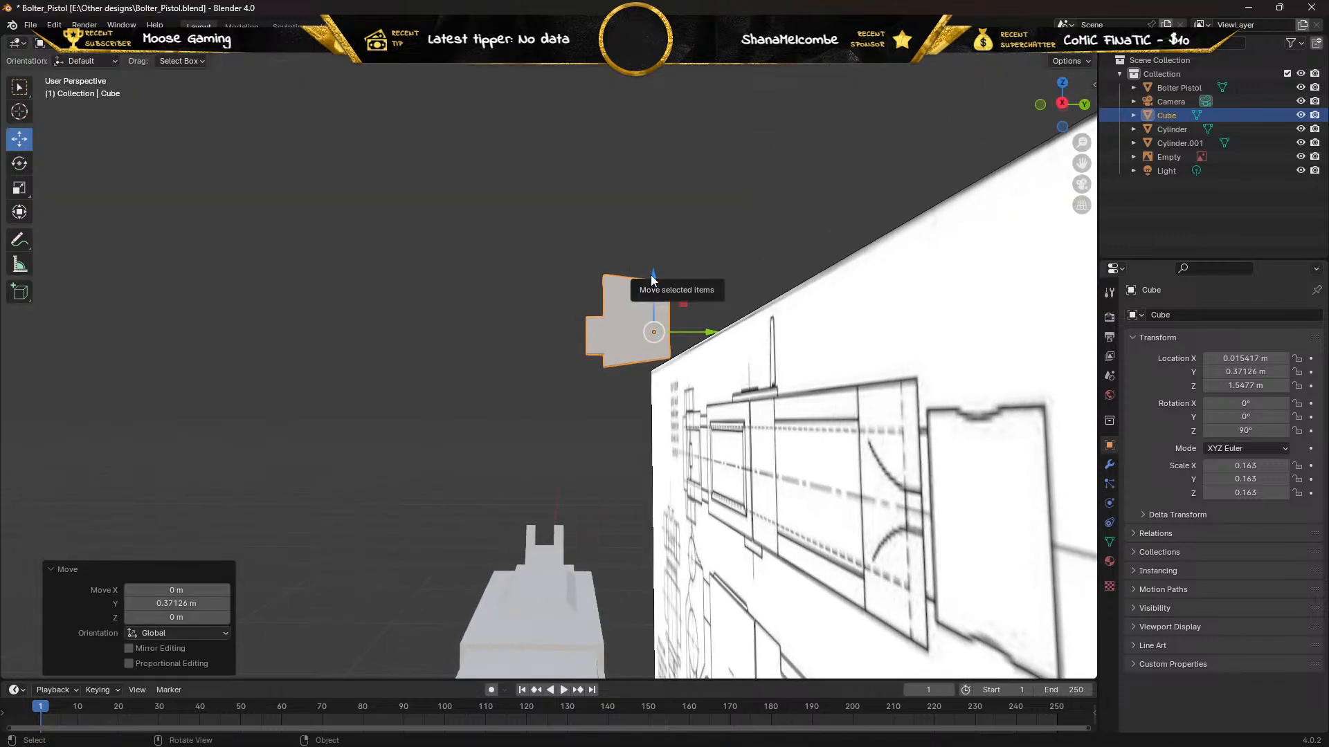
pyautogui.moveTo(650, 275); pyautogui.dragTo(591, 606)
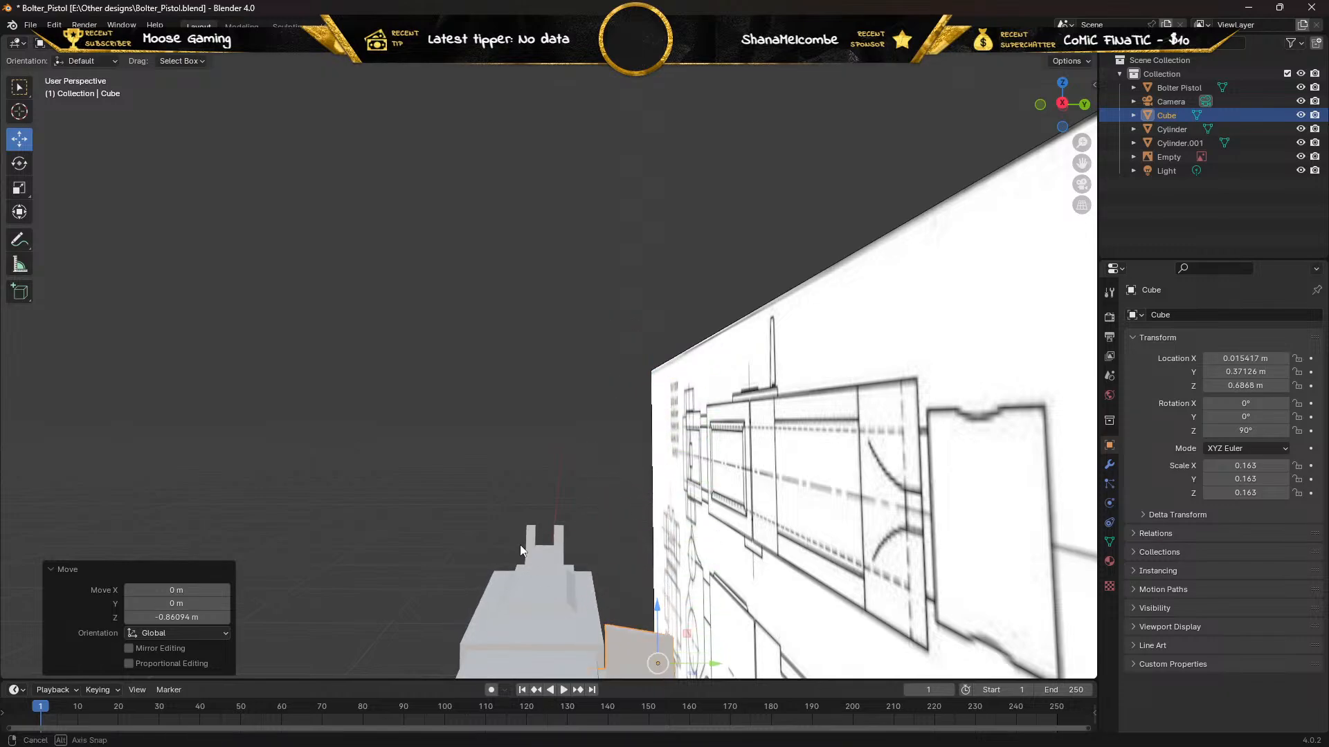
pyautogui.moveTo(521, 545); pyautogui.dragTo(696, 570, button='middle')
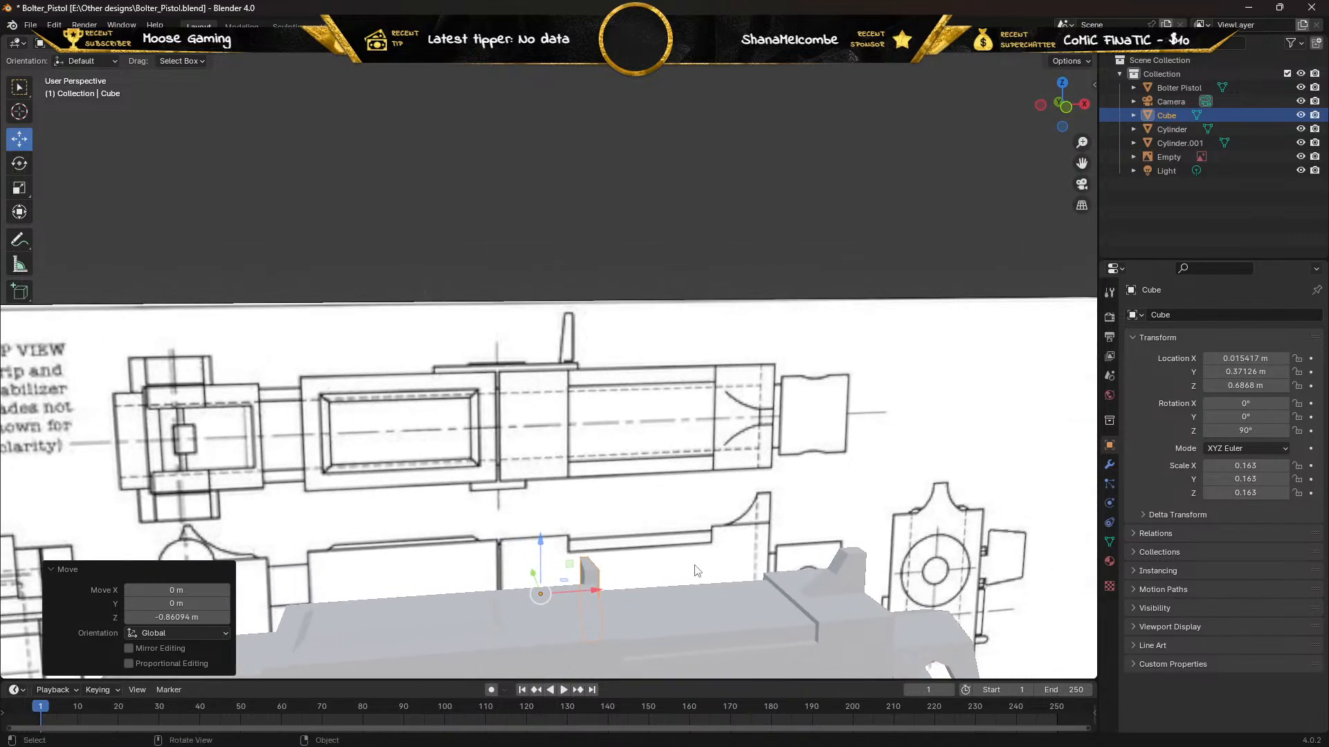
pyautogui.press('KP_1')
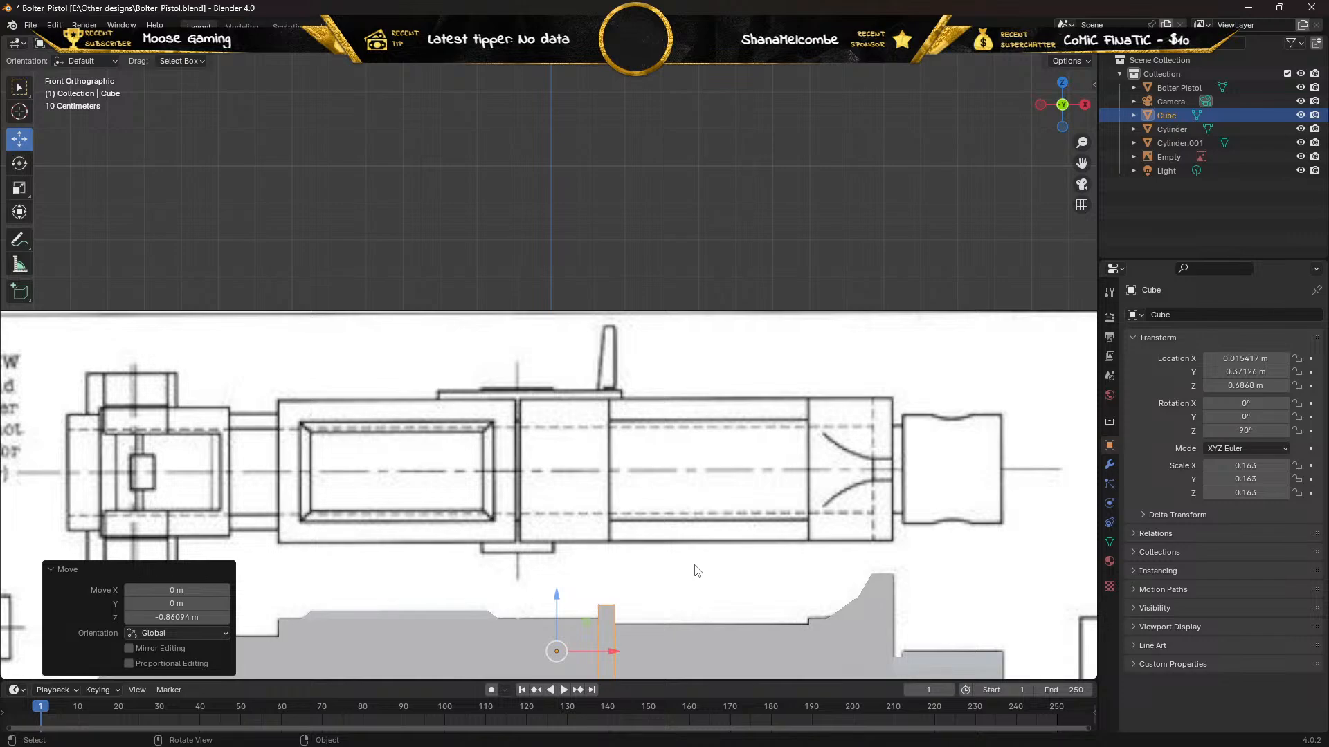
# Lower the side block about 0.088 m along Z and move it about 0.025 m along Y to the pistol's side
pyautogui.keyDown('shift'); pyautogui.moveTo(633, 541); pyautogui.dragTo(338, 250, button='middle'); pyautogui.keyUp('shift')
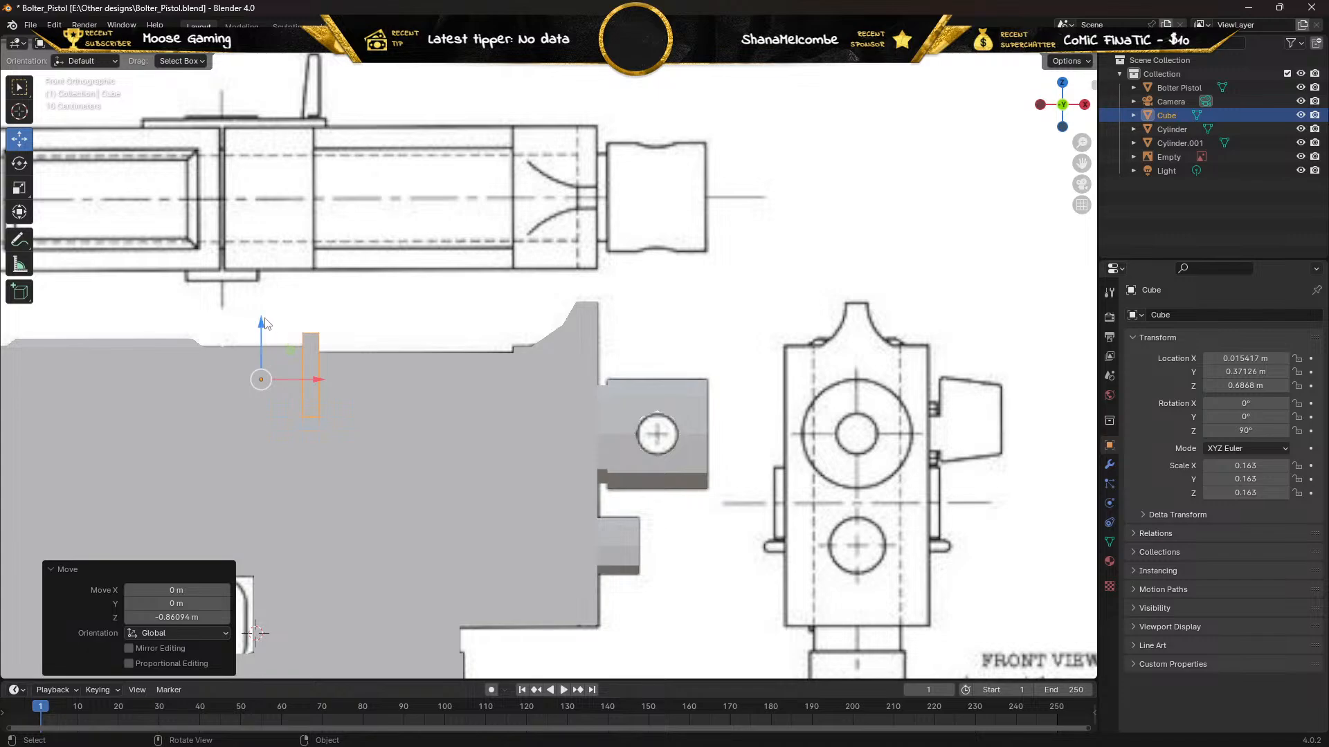
pyautogui.moveTo(263, 323); pyautogui.dragTo(253, 337)
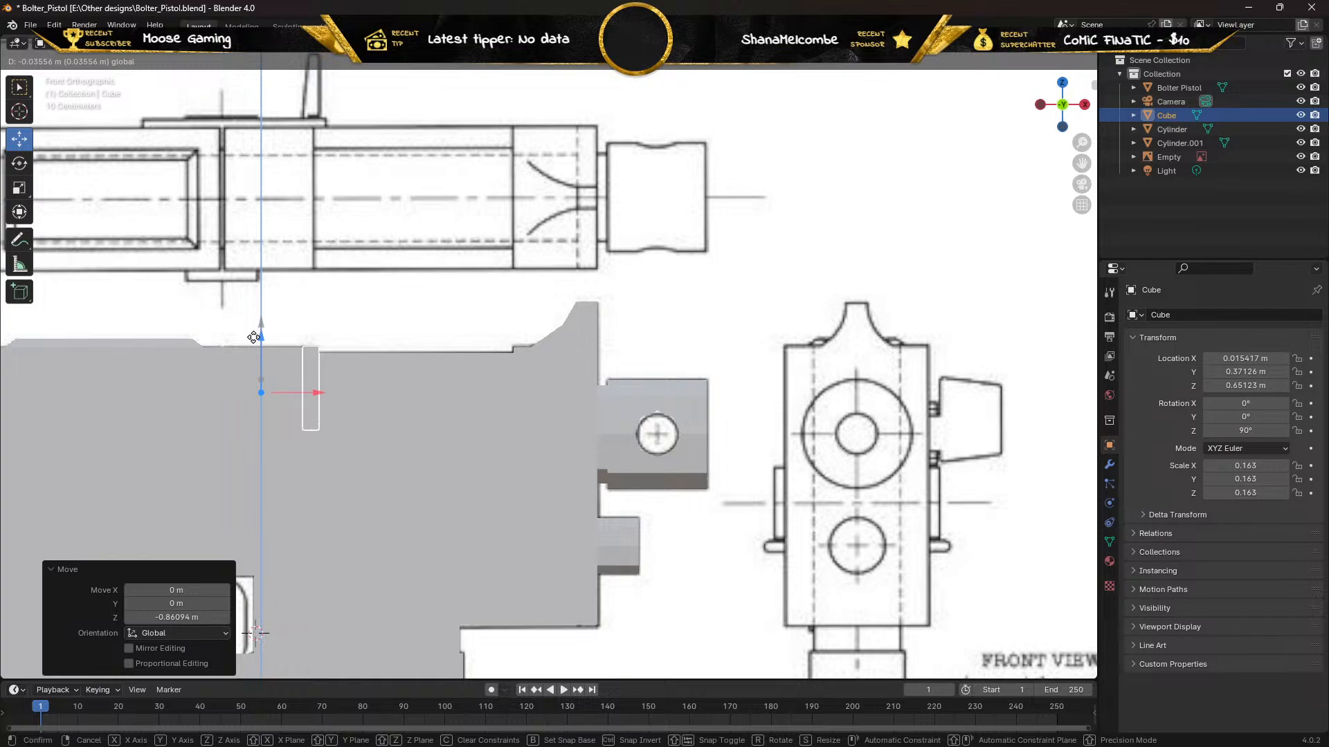
pyautogui.moveTo(254, 337); pyautogui.dragTo(253, 357)
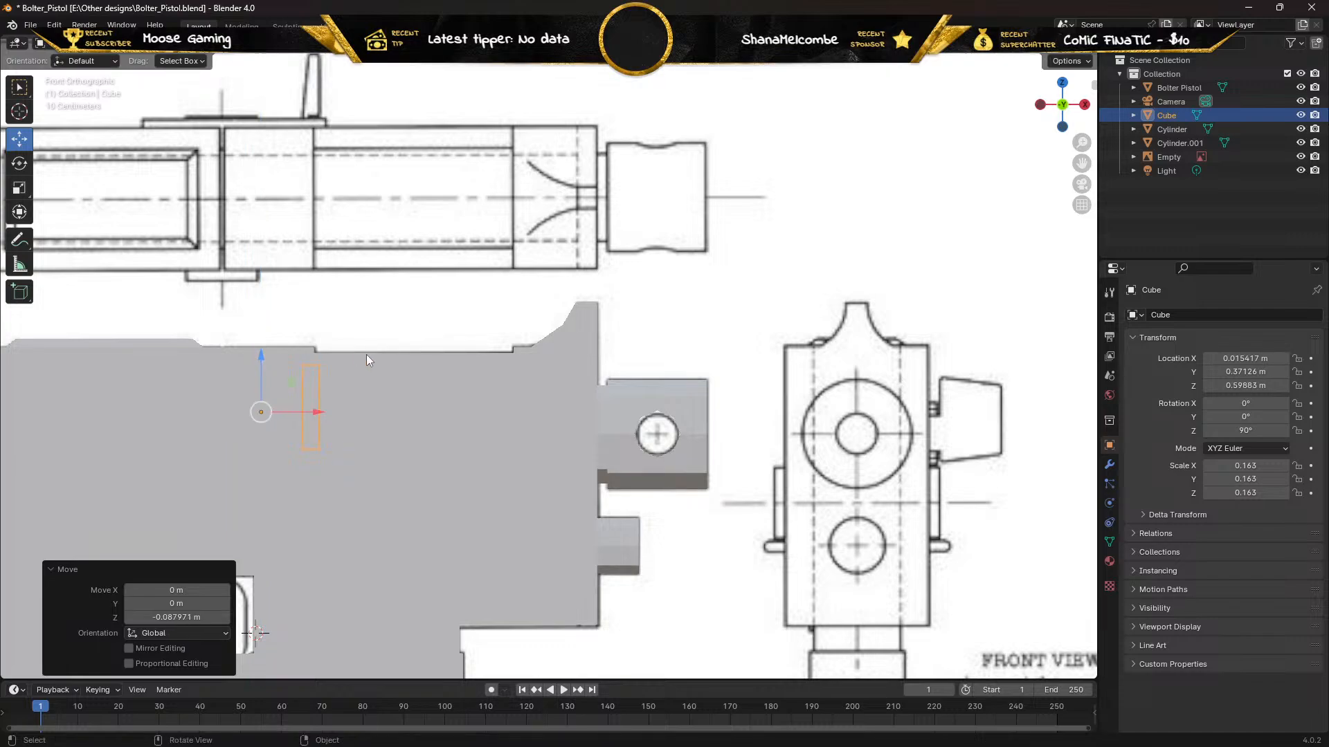
pyautogui.moveTo(367, 360); pyautogui.dragTo(215, 374, button='middle')
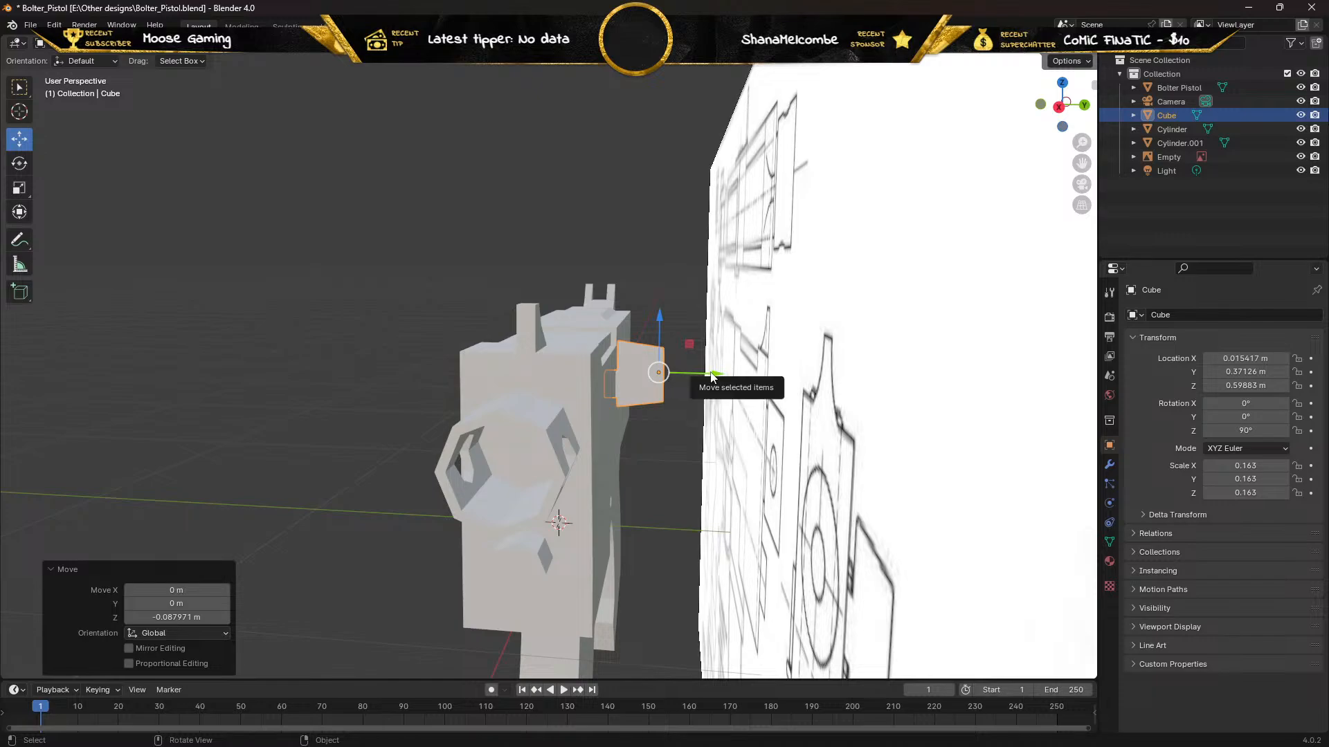
pyautogui.moveTo(712, 375); pyautogui.dragTo(720, 372)
pyautogui.moveTo(521, 372)
pyautogui.mouseDown(button='middle')
pyautogui.moveTo(534, 379)
pyautogui.moveTo(528, 408)
pyautogui.moveTo(634, 405)
pyautogui.moveTo(679, 448)
pyautogui.moveTo(612, 452)
pyautogui.moveTo(496, 394)
pyautogui.moveTo(578, 388)
pyautogui.moveTo(661, 421)
pyautogui.moveTo(881, 388)
pyautogui.moveTo(526, 397)
pyautogui.mouseUp(button='middle')
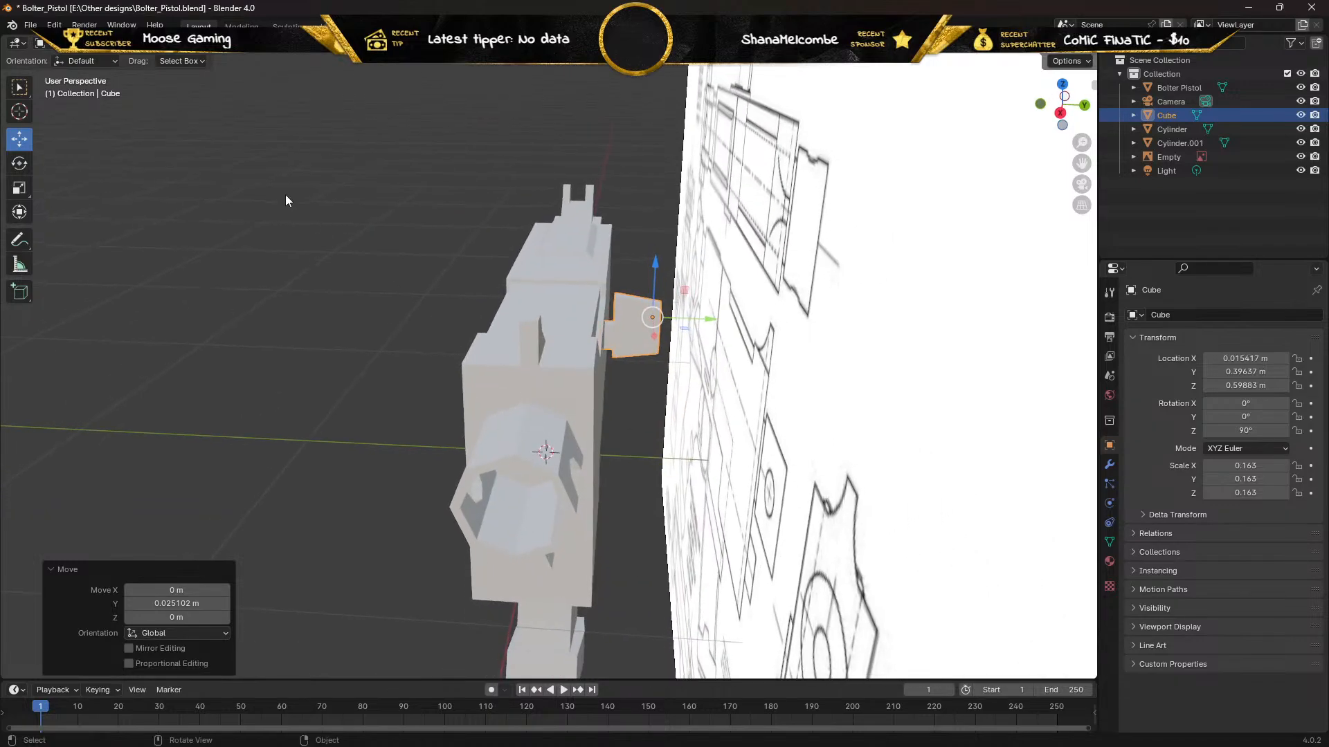
# Join the pistol body and the large barrel cylinder into one object, with the cylinder as the active object
pyautogui.click(21, 90)
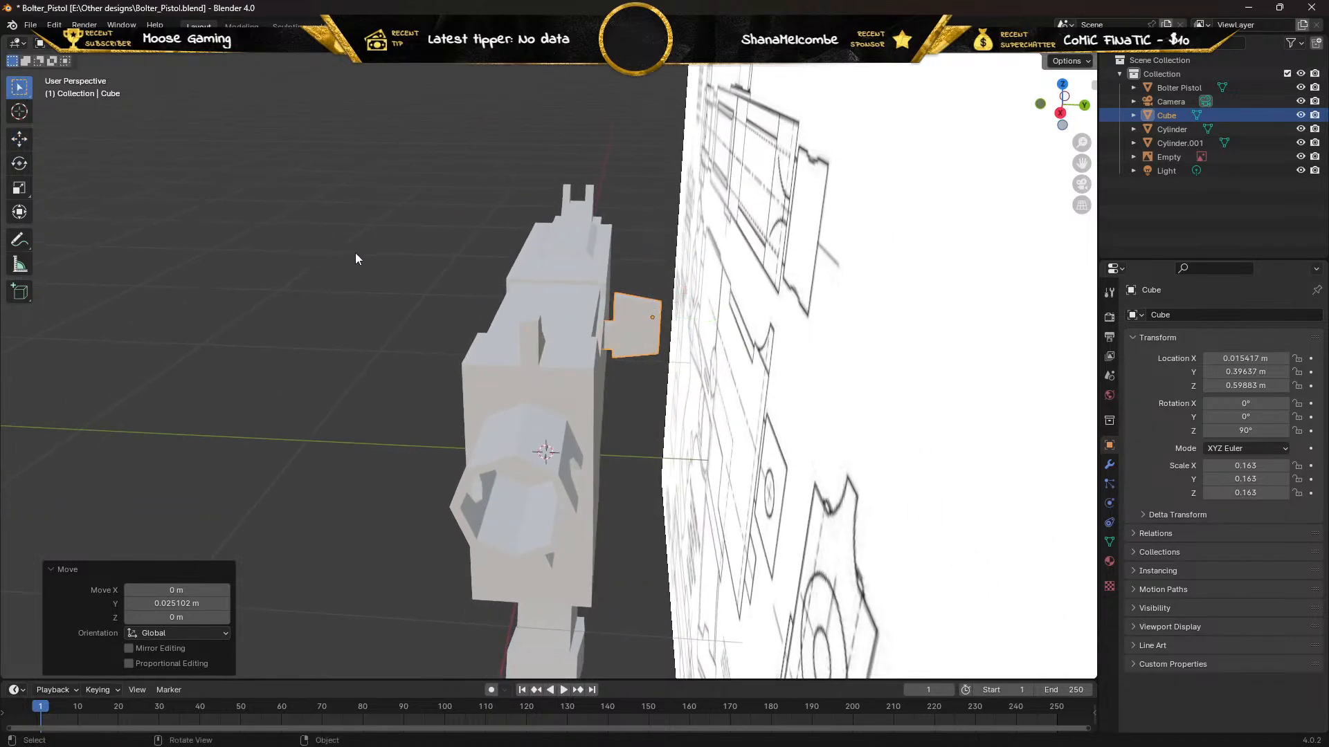
pyautogui.moveTo(356, 258); pyautogui.dragTo(643, 282, button='middle')
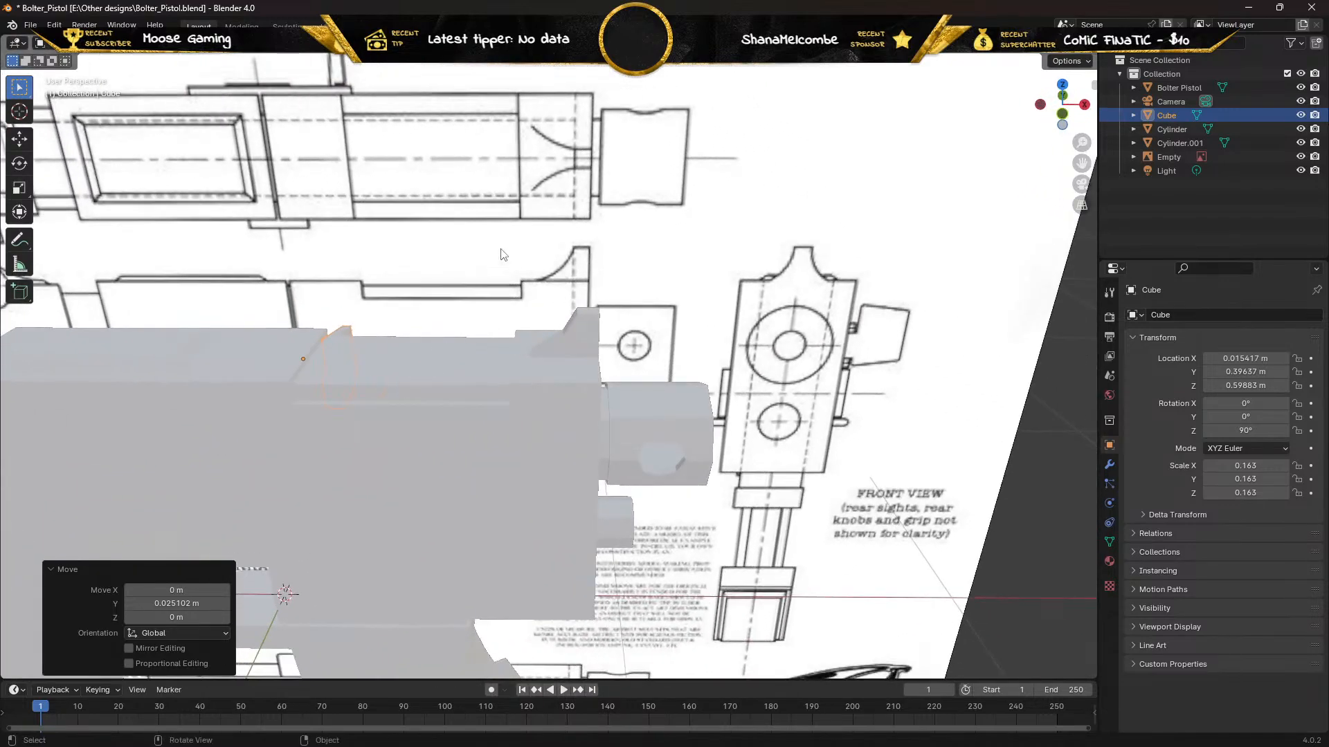
pyautogui.click(515, 428)
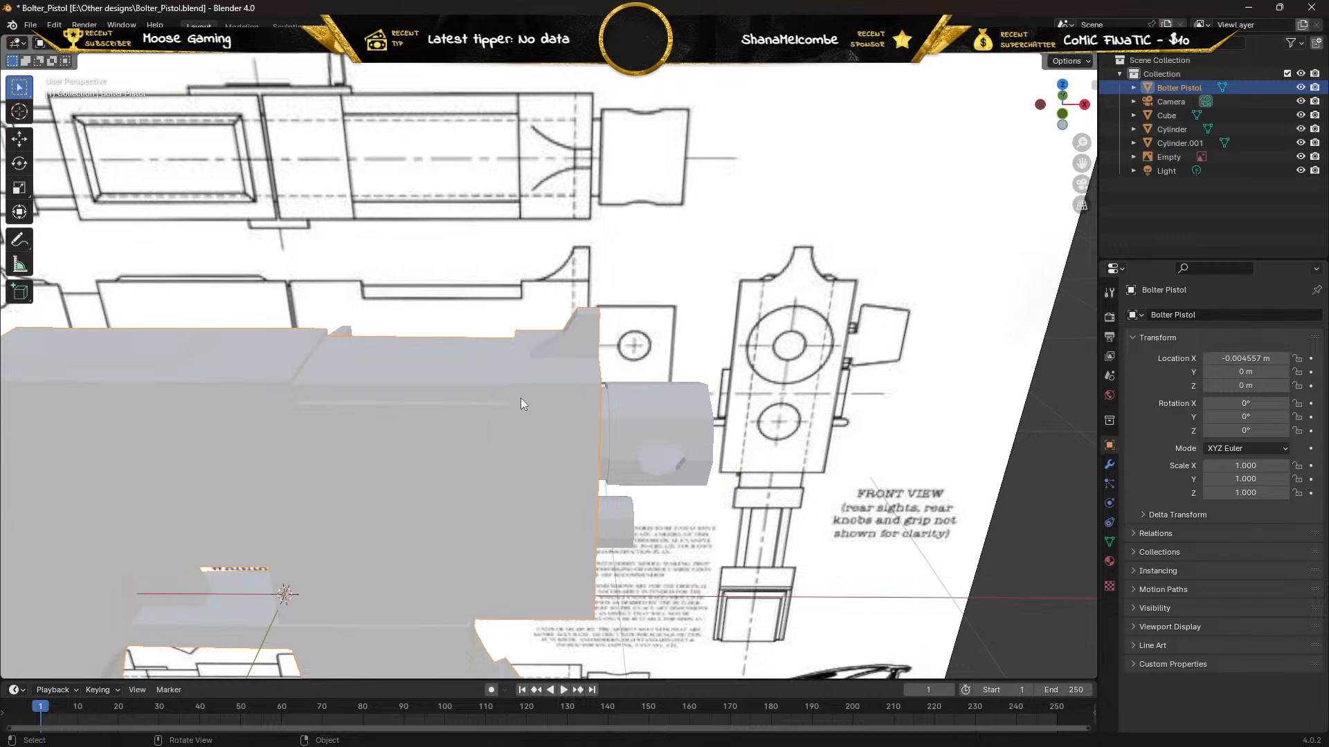
pyautogui.keyDown('ctrl'); pyautogui.click(634, 418); pyautogui.keyUp('ctrl')
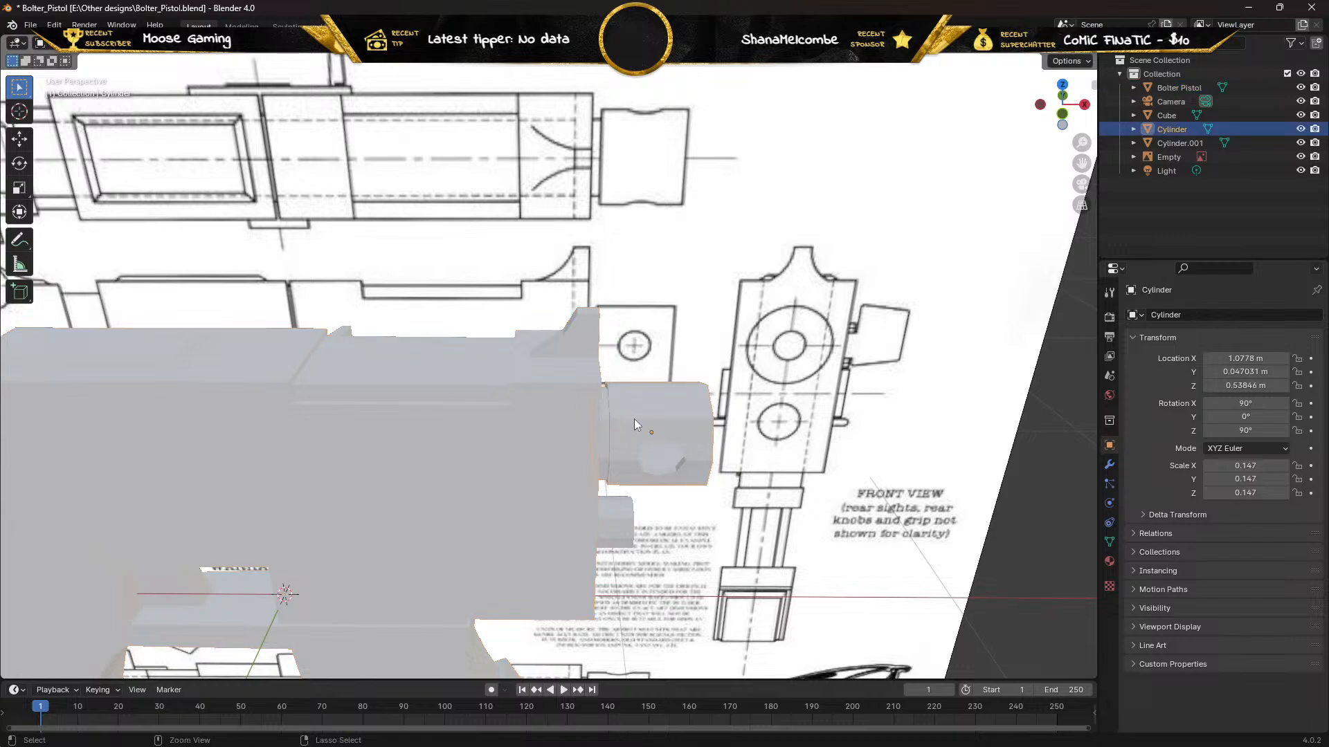
pyautogui.click(488, 394)
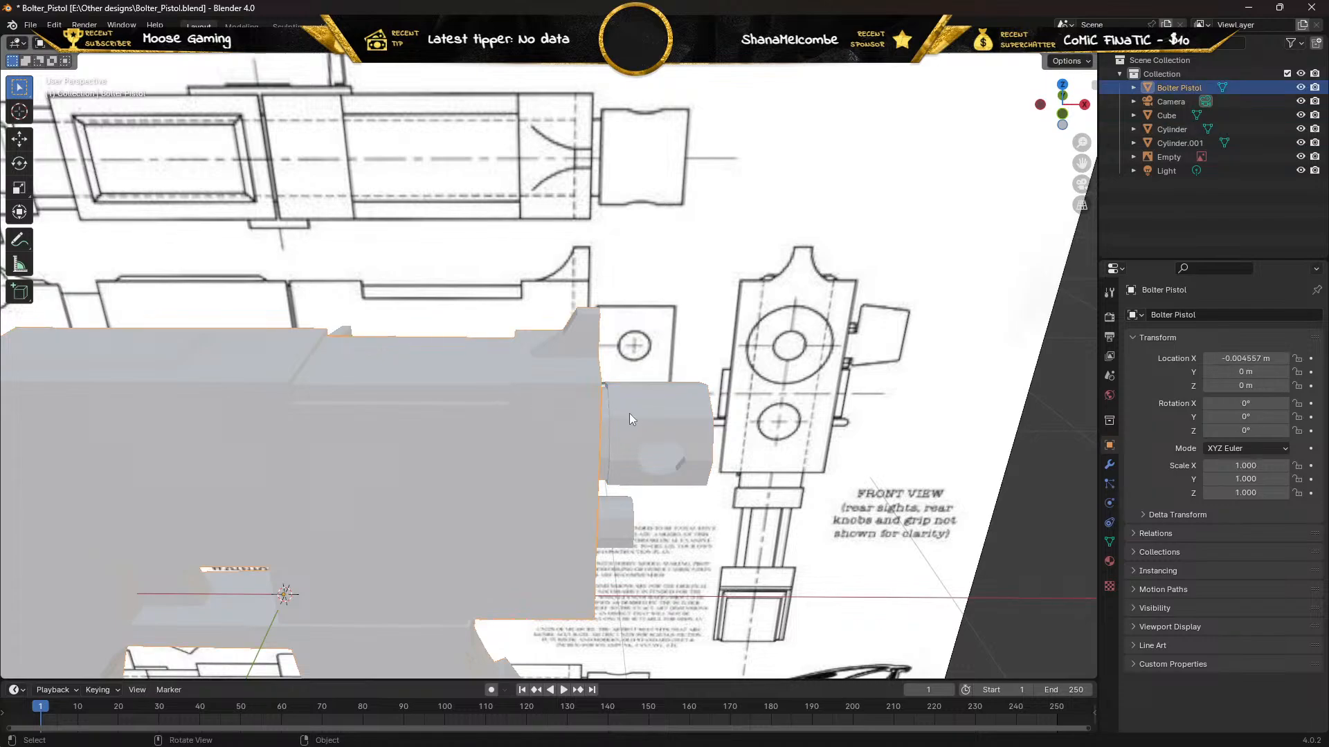
pyautogui.keyDown('shift'); pyautogui.click(658, 417); pyautogui.keyUp('shift')
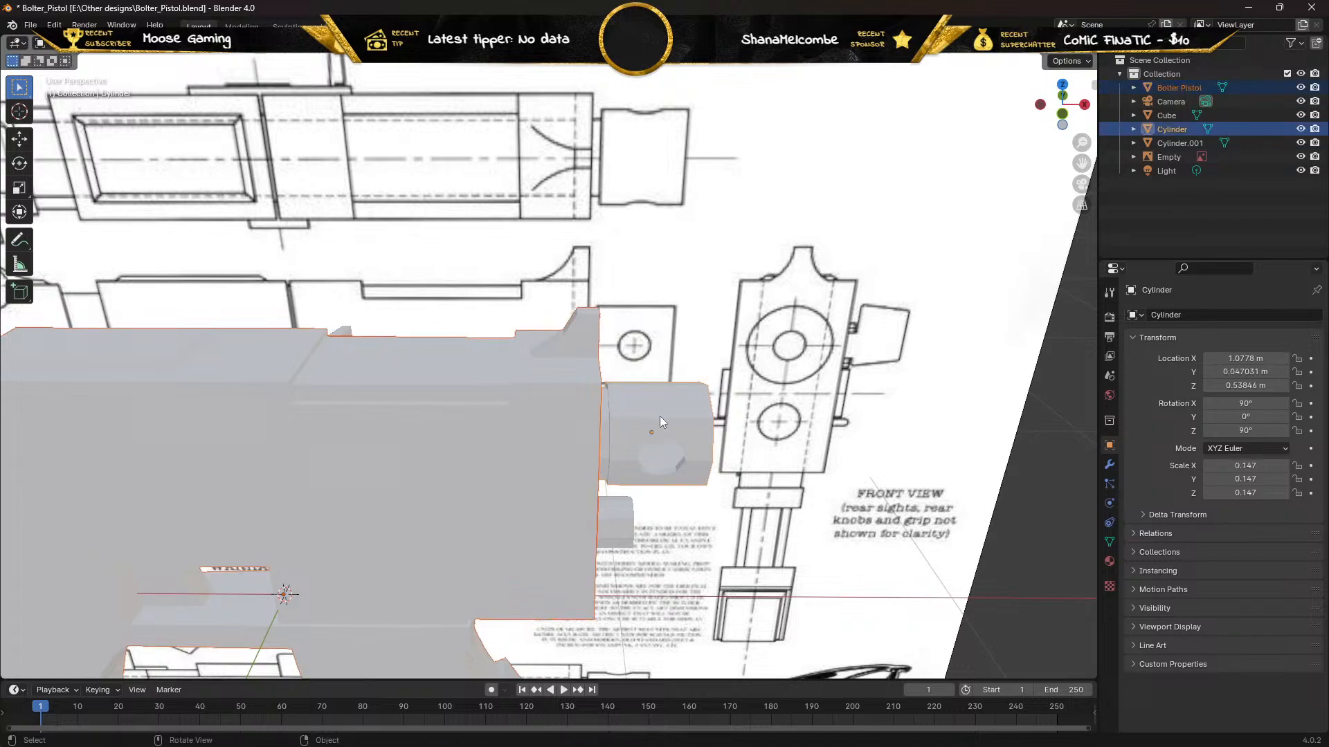
pyautogui.moveTo(658, 375)
pyautogui.mouseDown(button='middle')
pyautogui.moveTo(625, 367)
pyautogui.moveTo(649, 378)
pyautogui.mouseUp(button='middle')
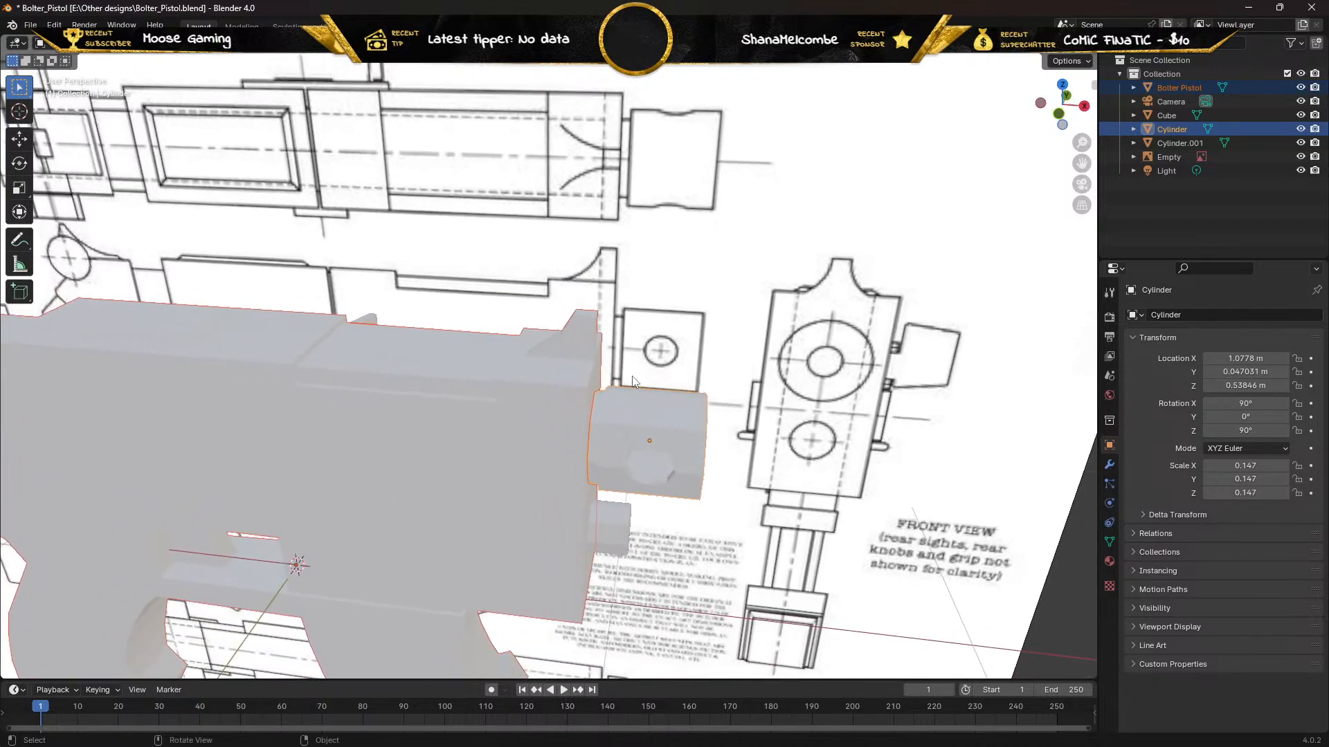
pyautogui.click(484, 375)
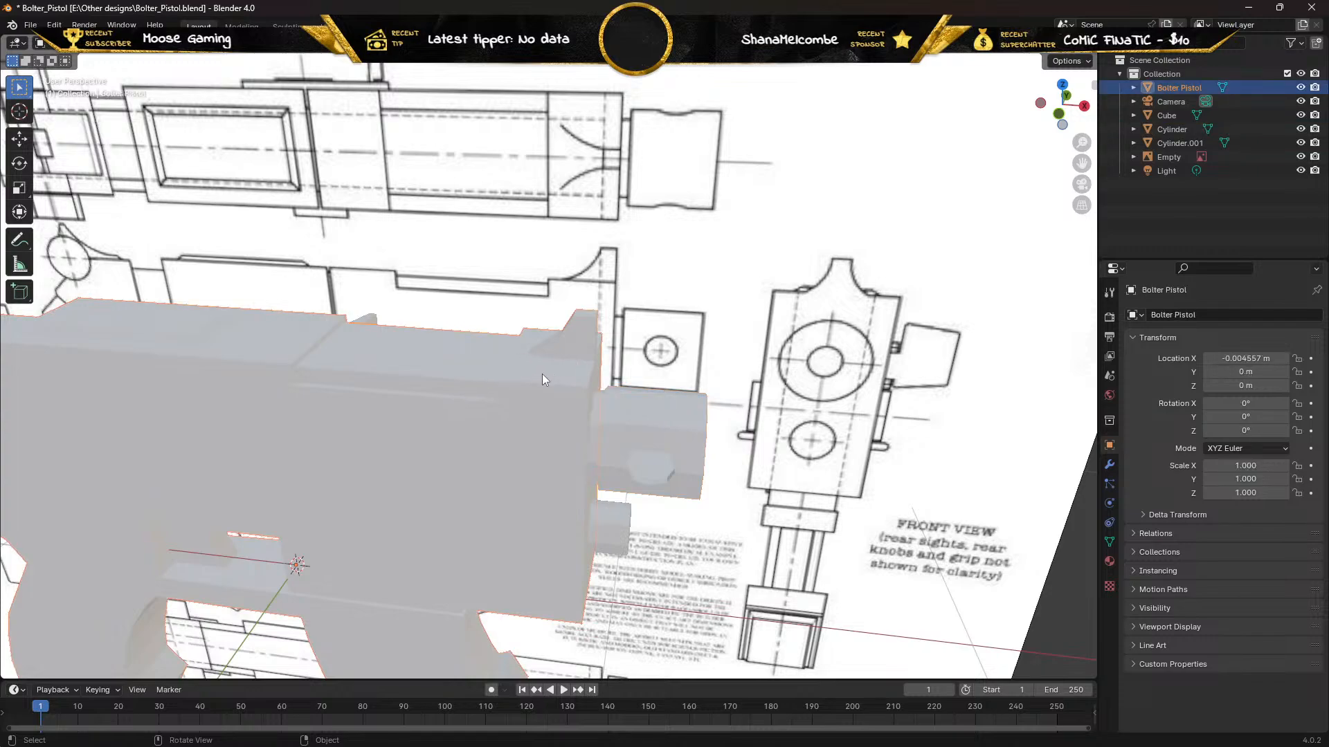
pyautogui.keyDown('ctrl'); pyautogui.click(642, 409); pyautogui.keyUp('ctrl')
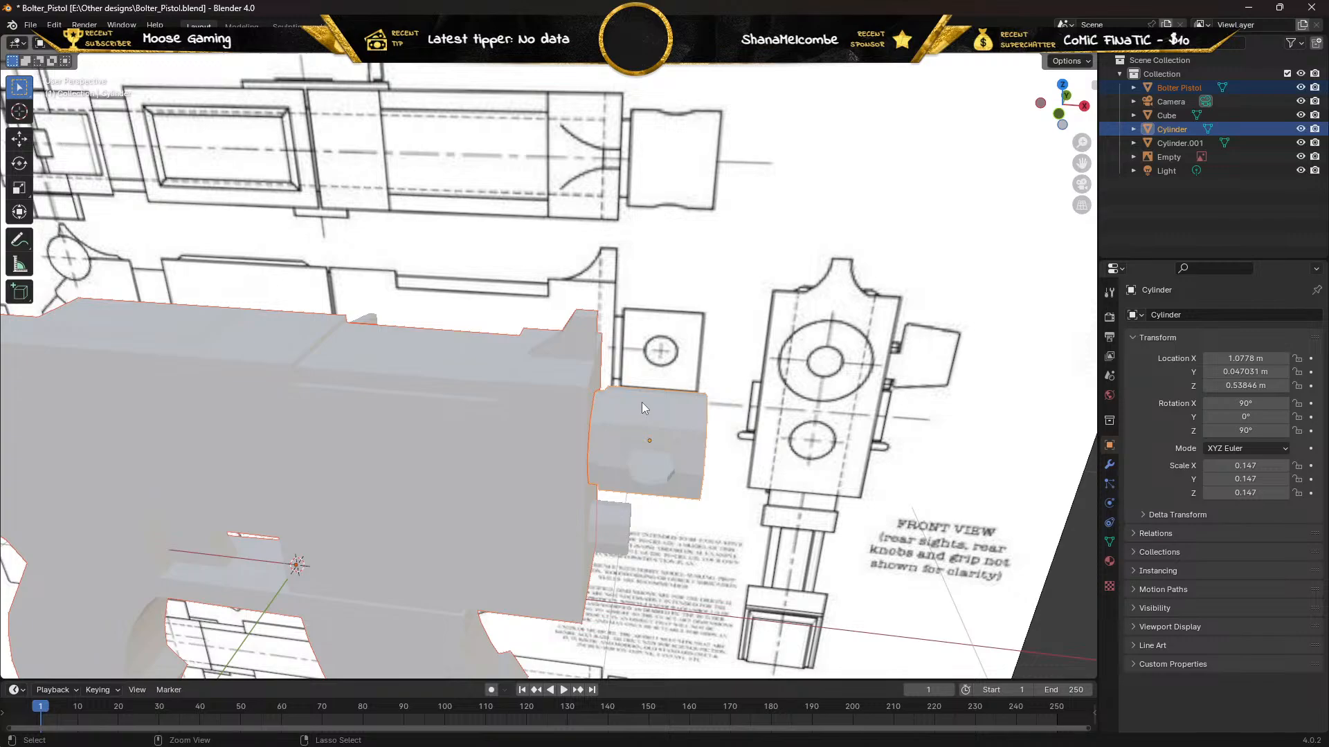
pyautogui.hotkey('ctrl', 'j')
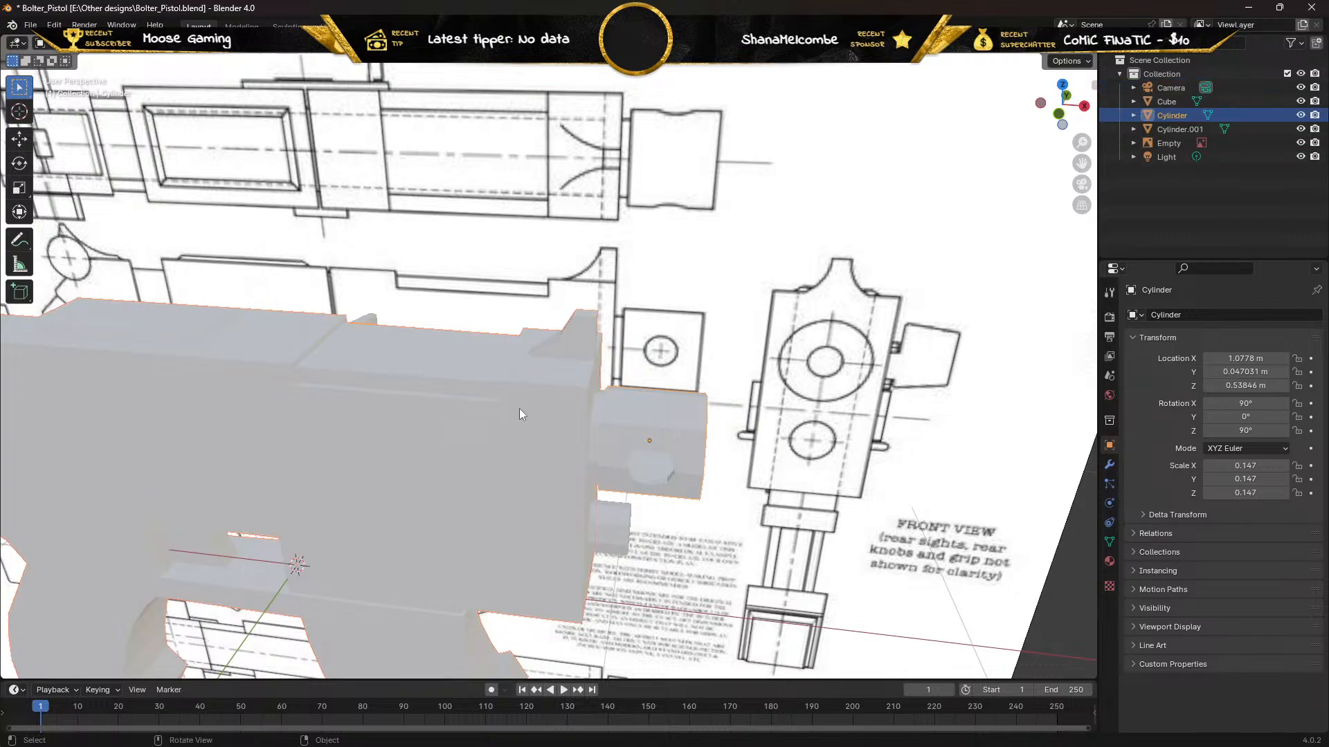
# Join the small lower cylinder and the side block with the pistol so that all parts form one object
pyautogui.moveTo(521, 414); pyautogui.dragTo(625, 512, button='middle')
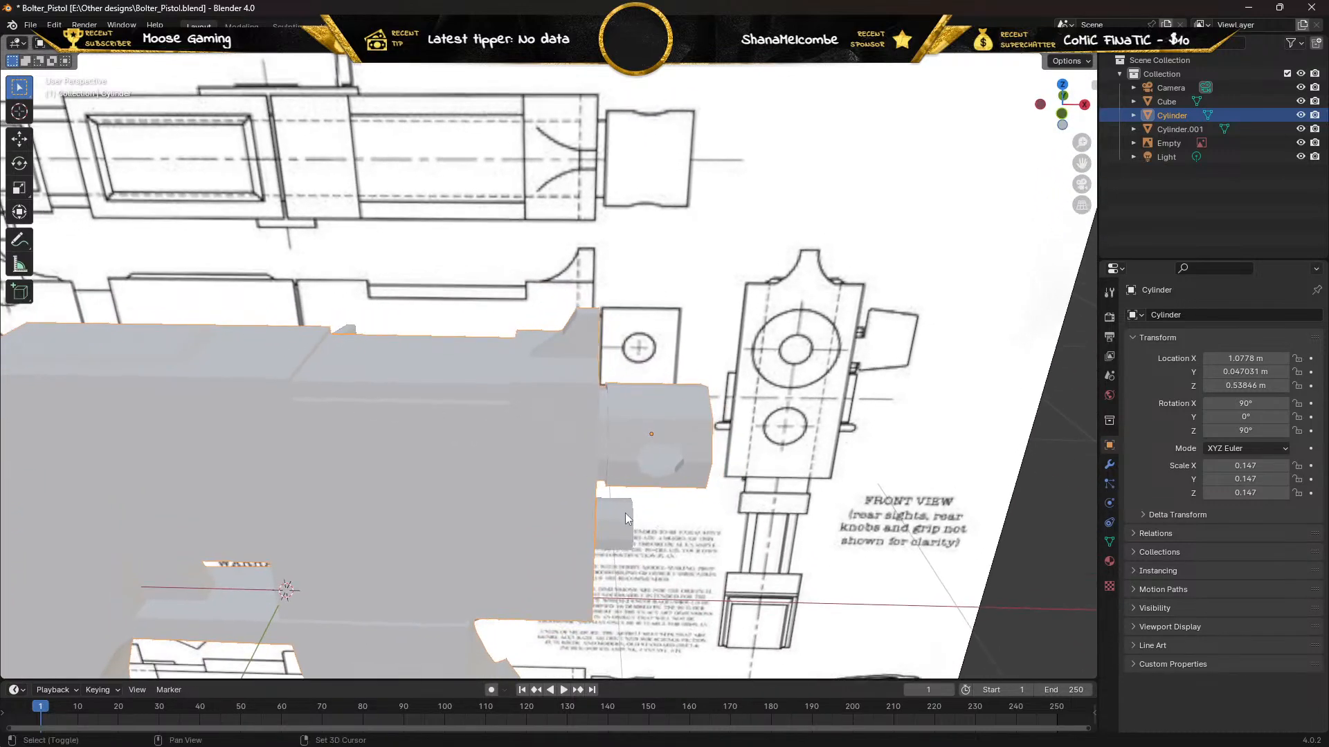
pyautogui.keyDown('shift'); pyautogui.click(618, 537); pyautogui.keyUp('shift')
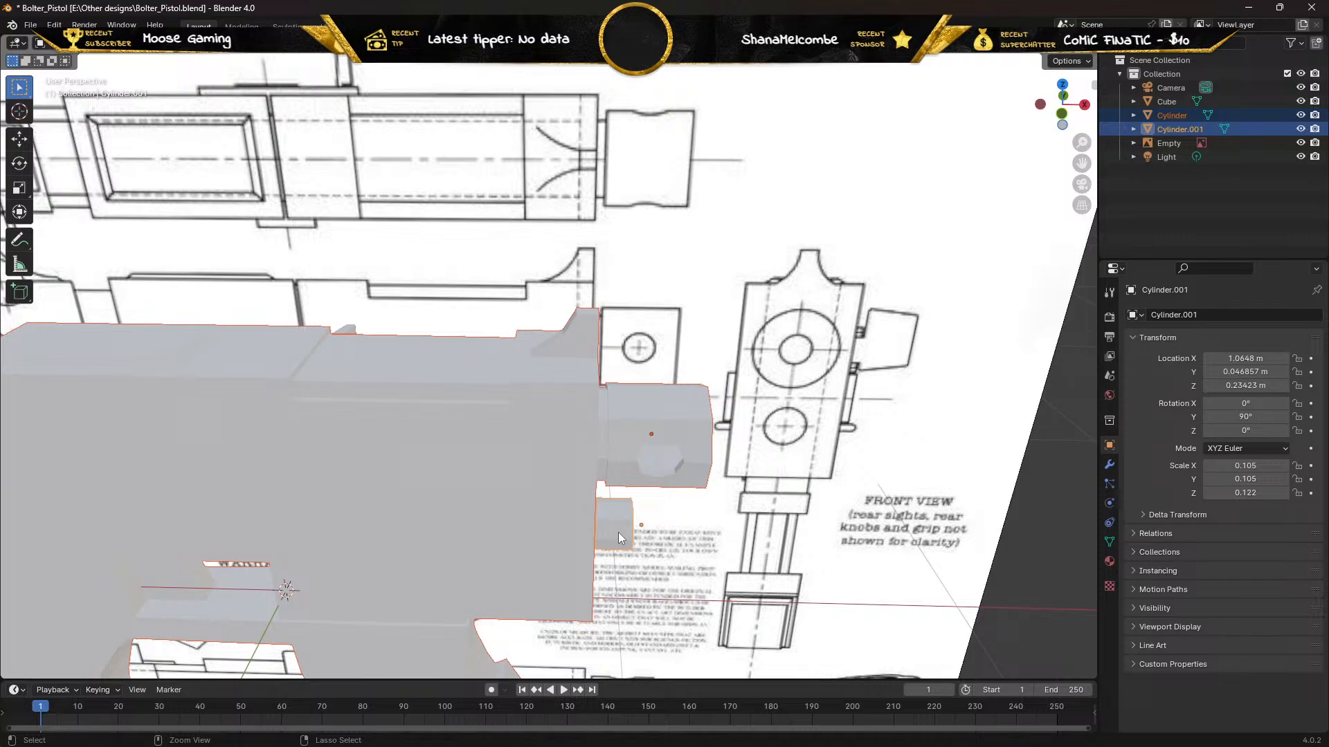
pyautogui.hotkey('ctrl', 'j')
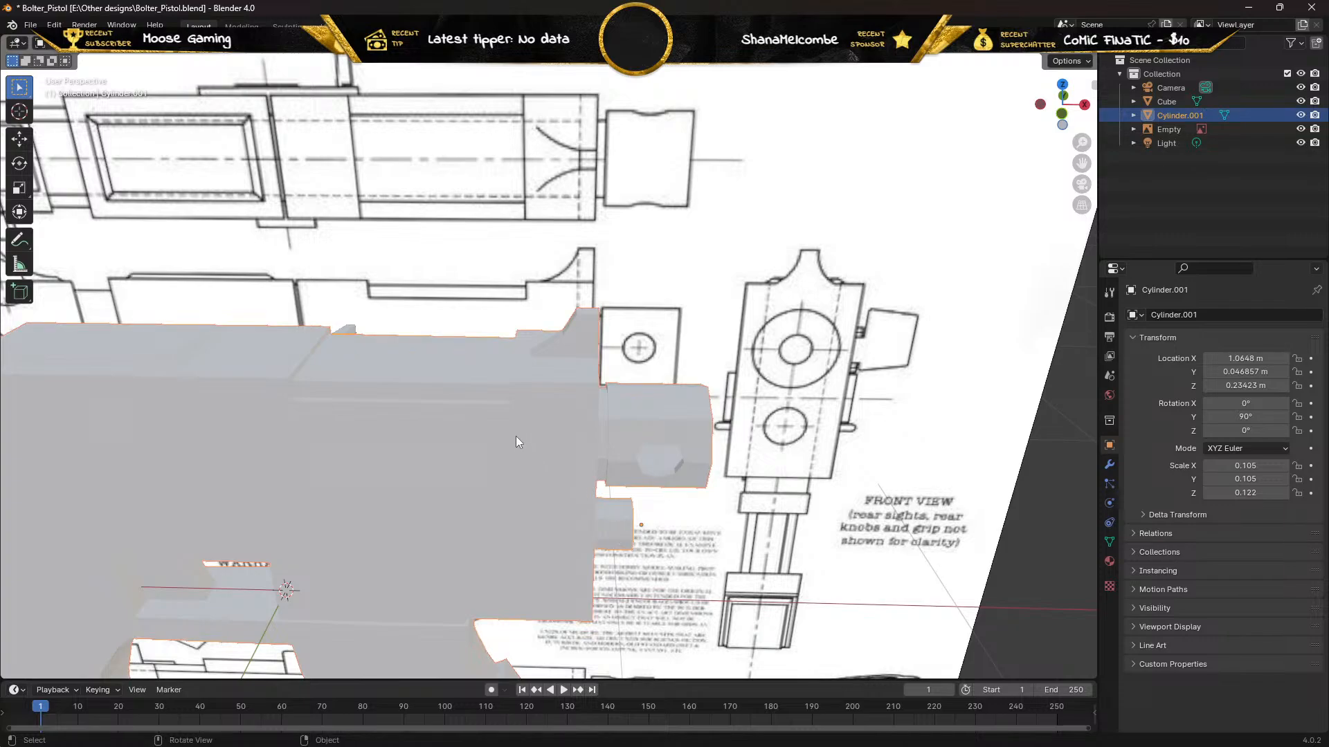
pyautogui.moveTo(517, 436); pyautogui.dragTo(479, 343, button='middle')
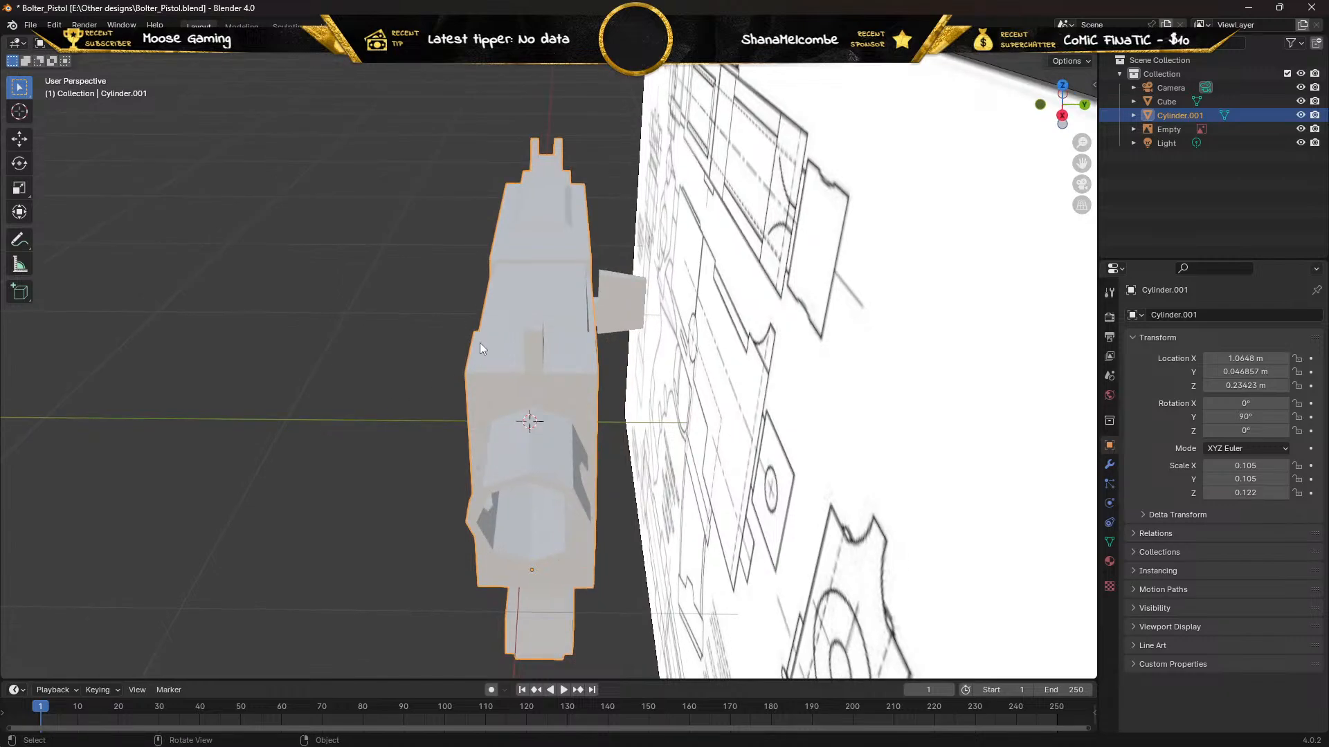
pyautogui.keyDown('shift'); pyautogui.click(619, 288); pyautogui.keyUp('shift')
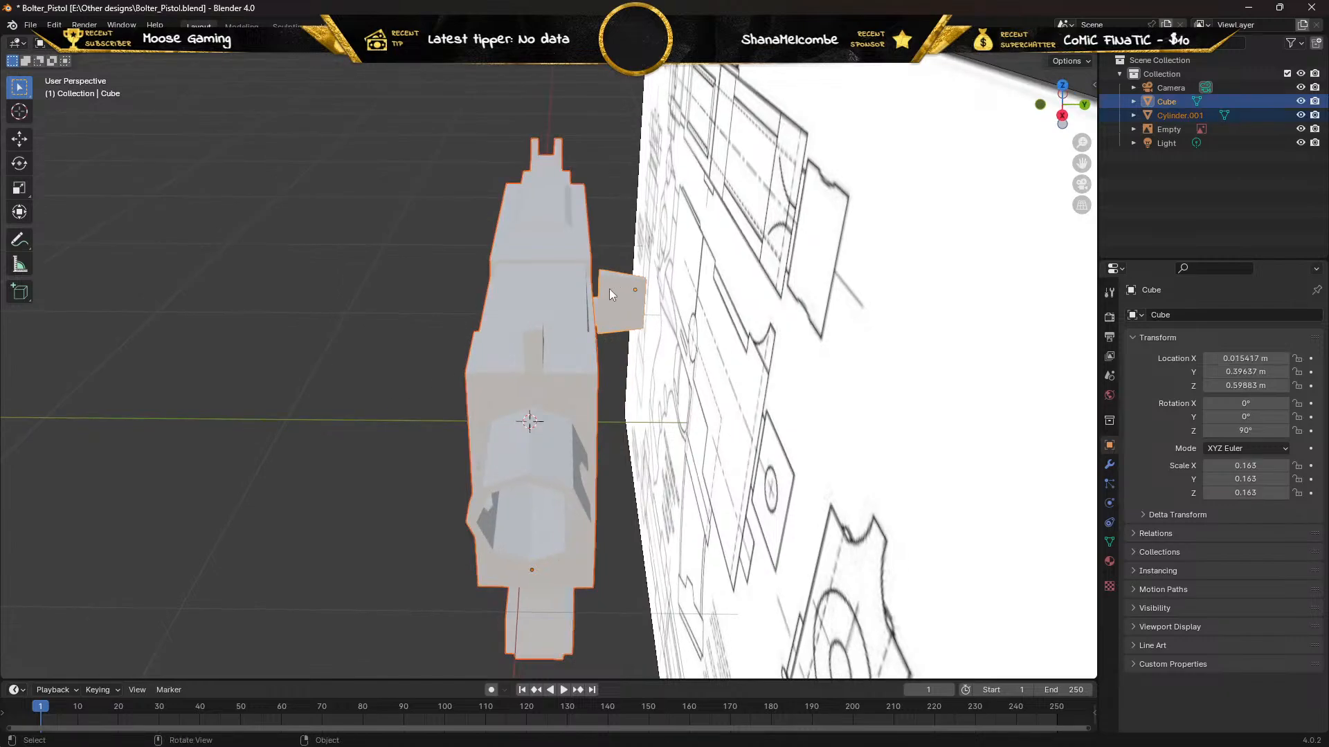
pyautogui.hotkey('ctrl', 'j')
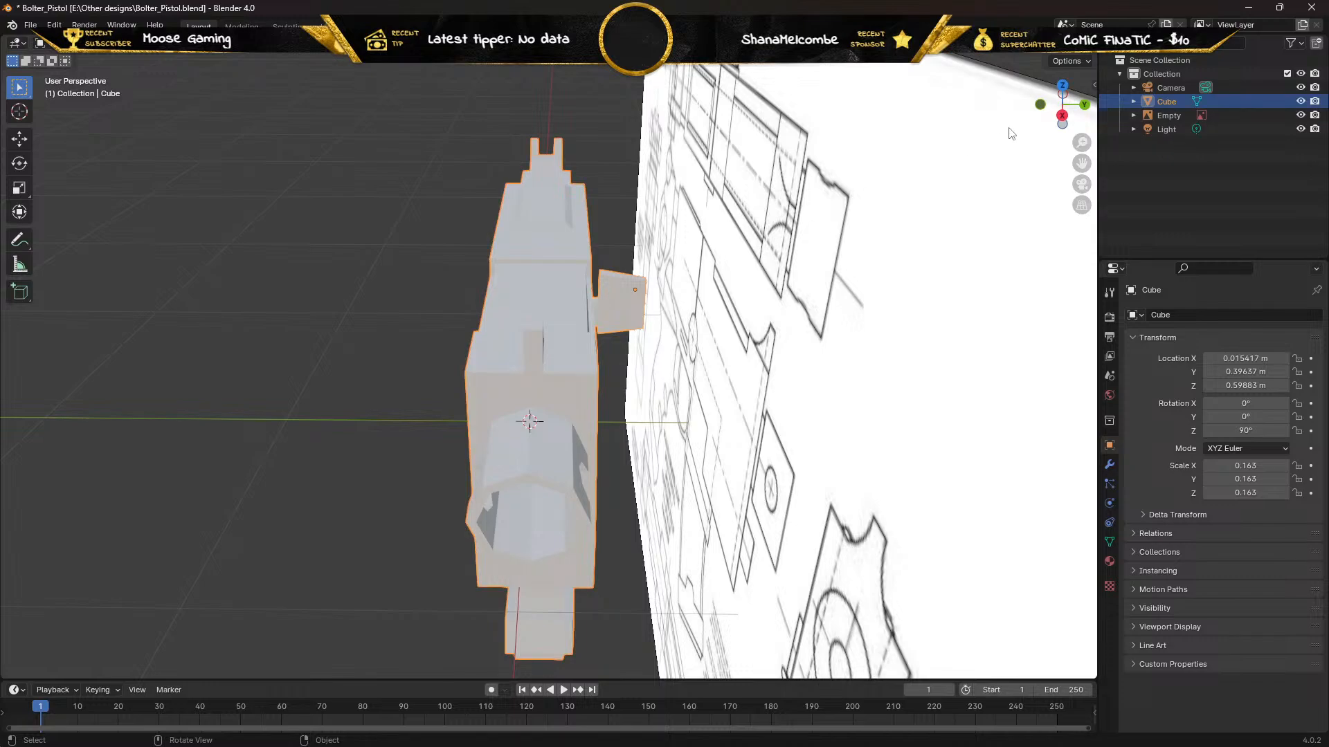
# Try renaming the joined object to Bolter Pistol, and undo the rename
pyautogui.doubleClick(1170, 102)
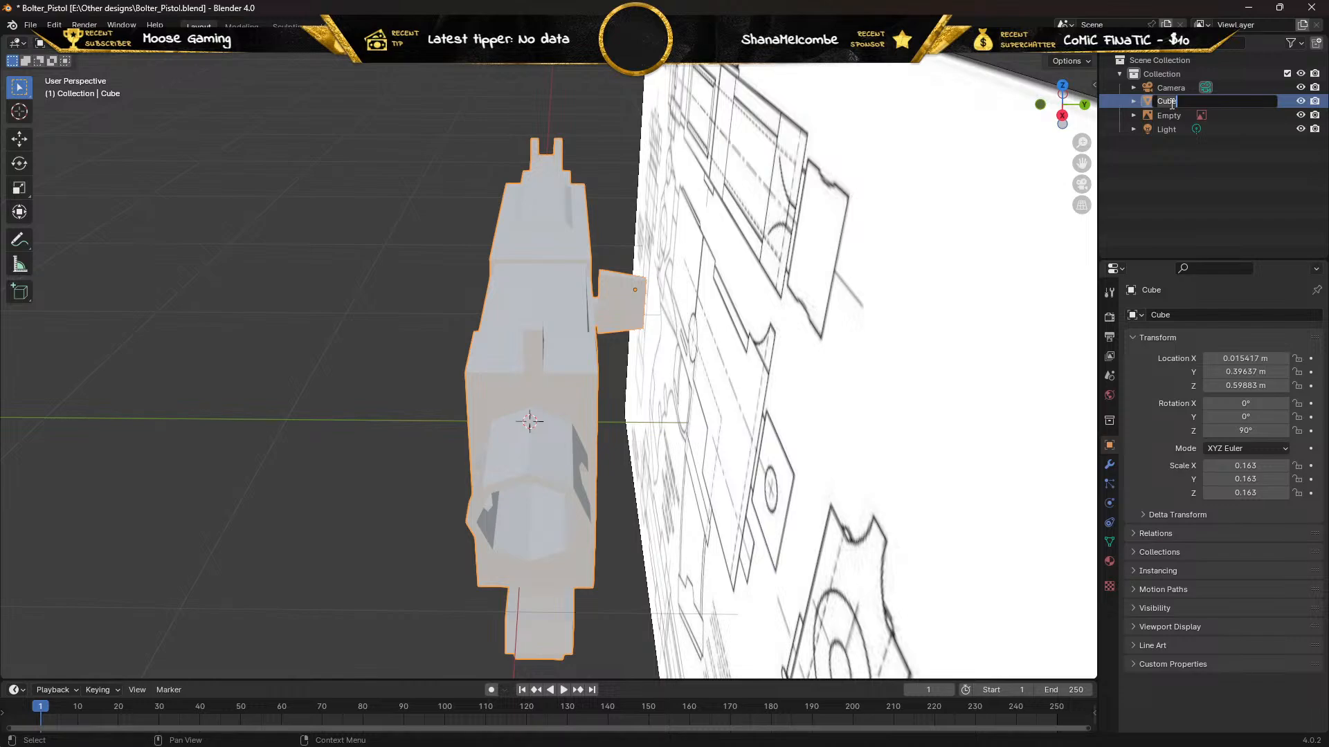
pyautogui.write('Bolter Pistol')
pyautogui.press('Return')
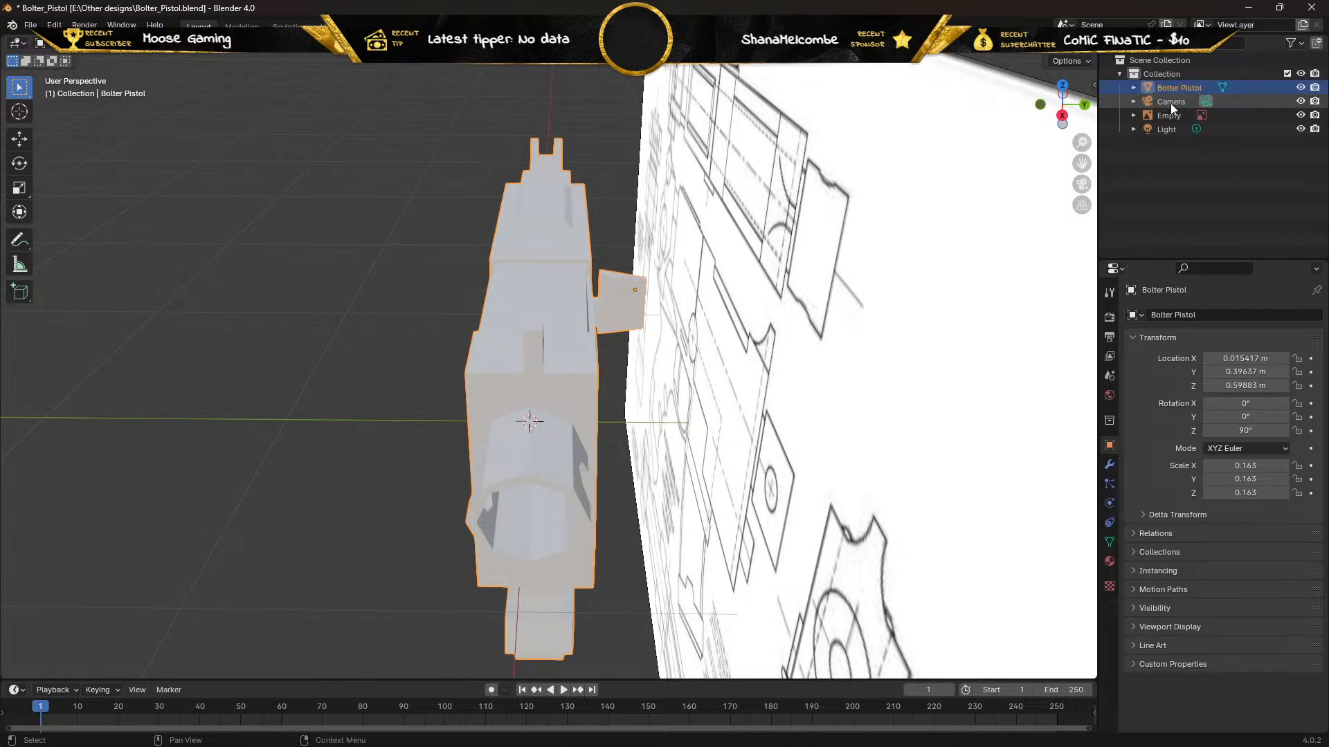
pyautogui.moveTo(577, 309); pyautogui.dragTo(899, 299, button='middle')
pyautogui.hotkey('ctrl', 'z')
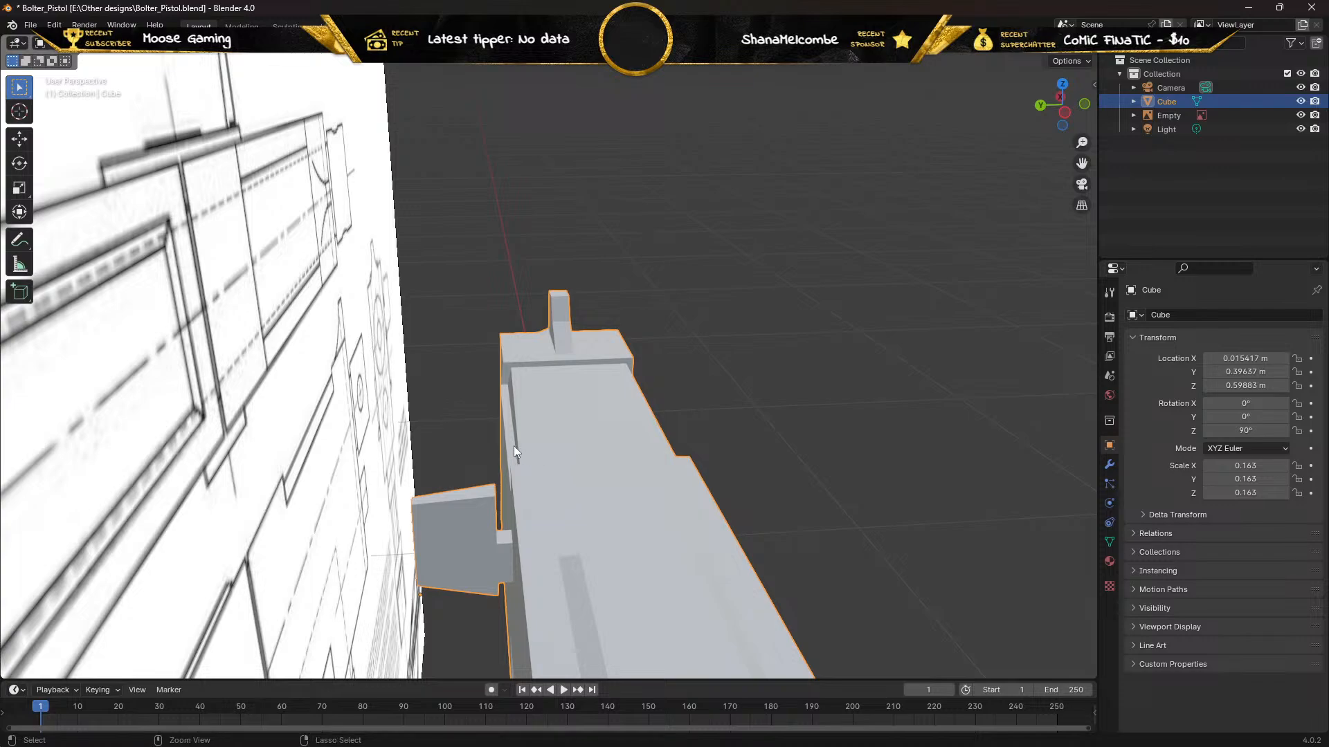
pyautogui.click(1133, 101)
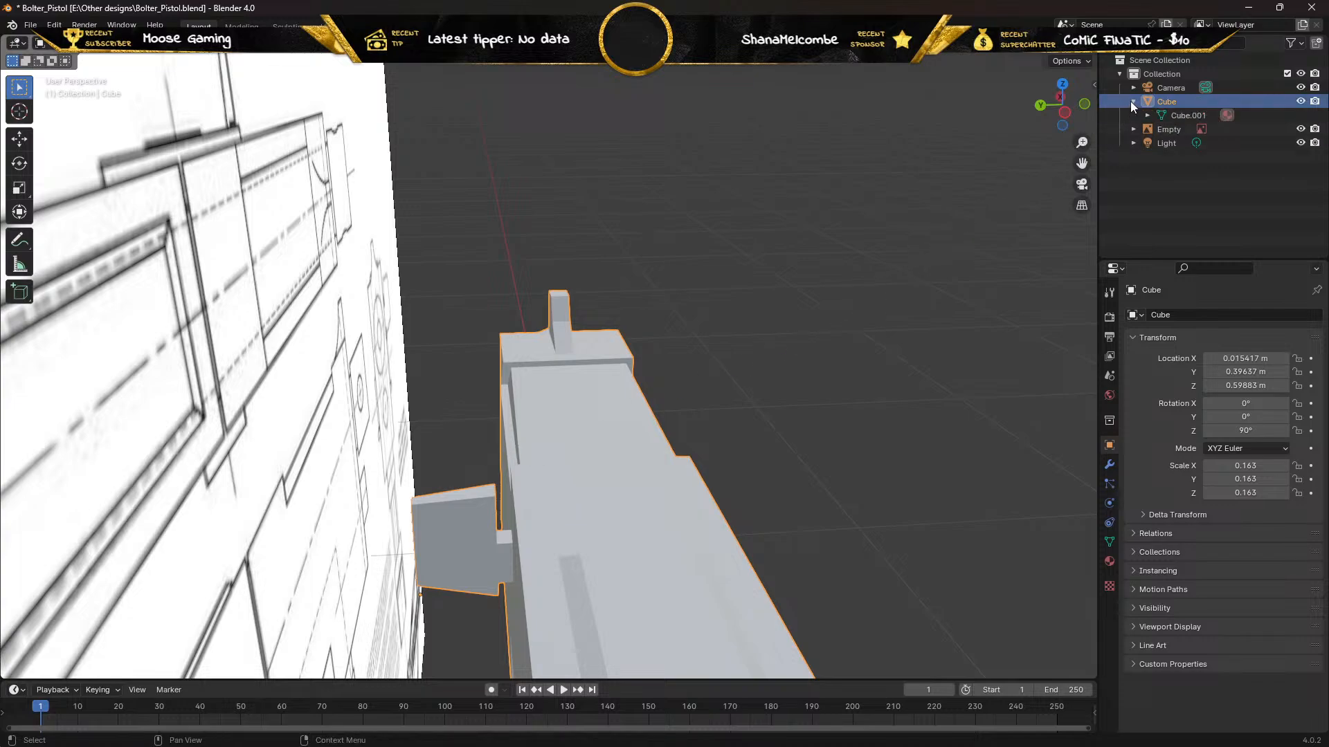
pyautogui.click(1133, 102)
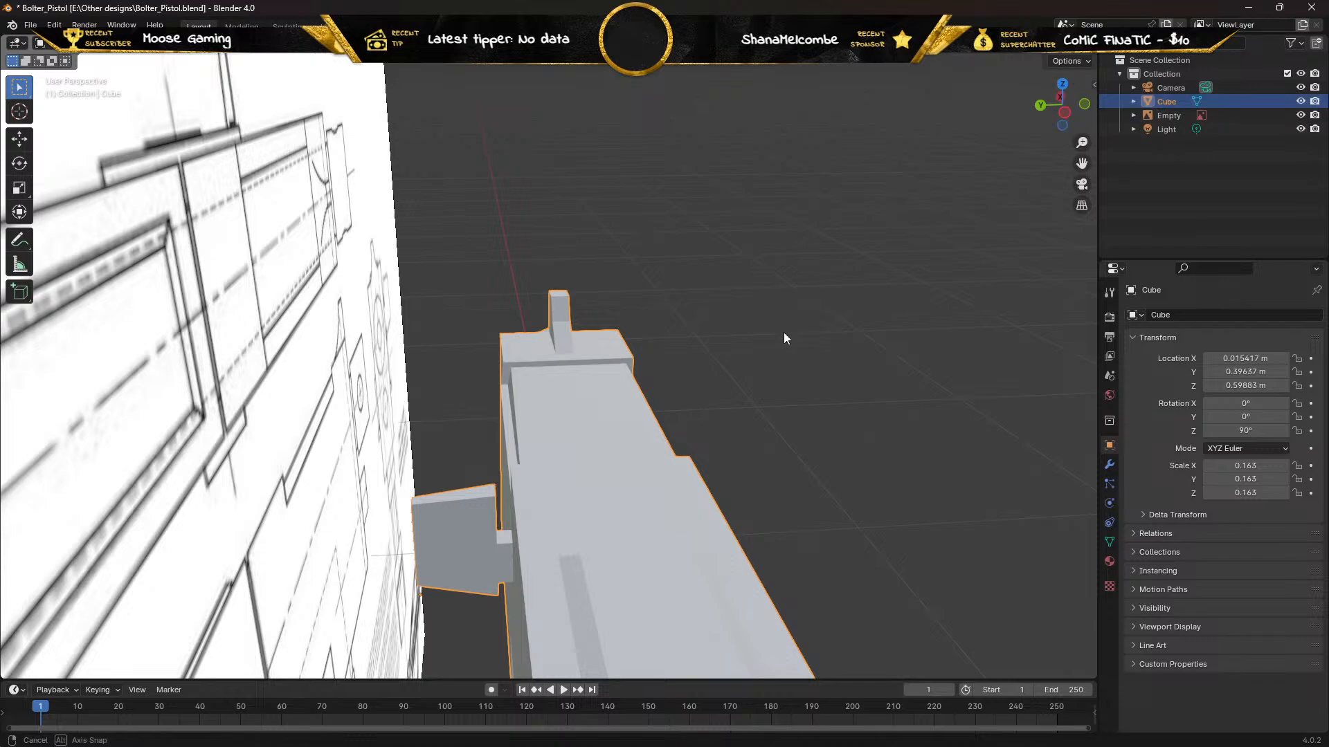
pyautogui.moveTo(784, 338); pyautogui.dragTo(536, 353, button='middle')
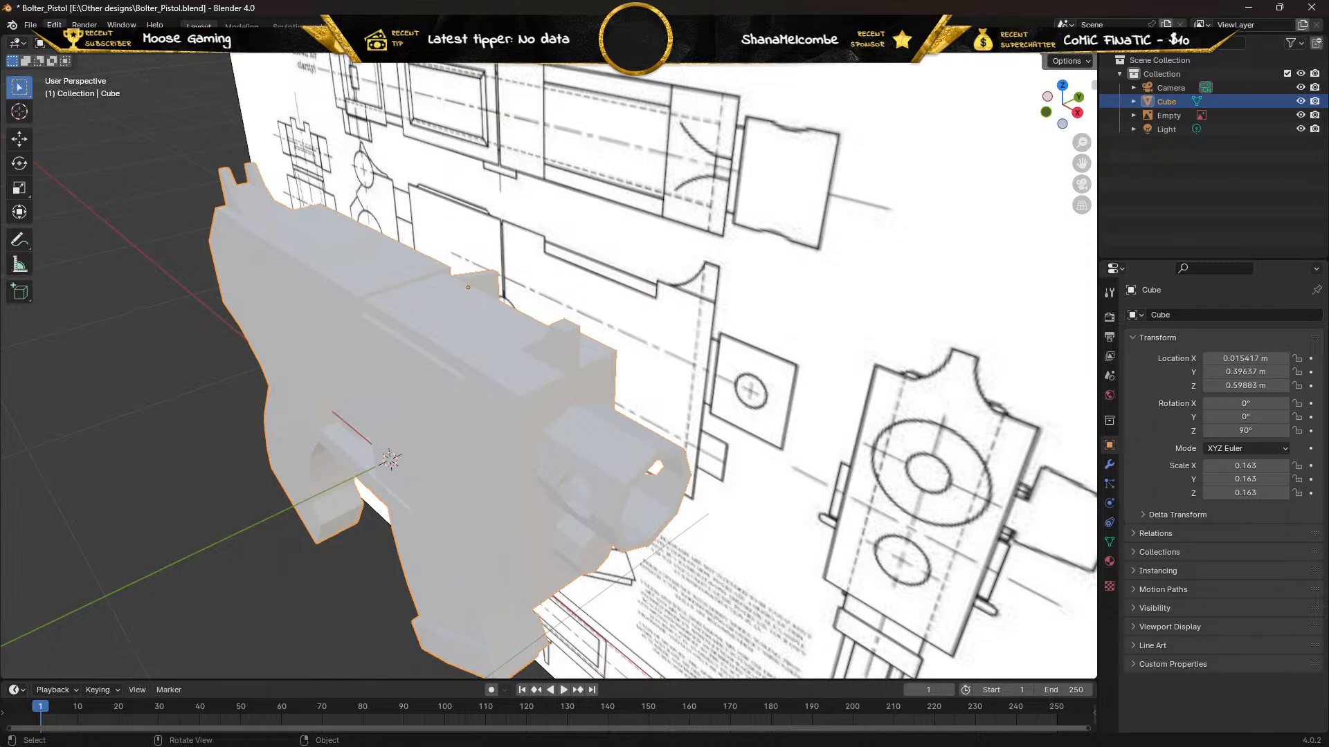
pyautogui.click(54, 26)
pyautogui.click(67, 51)
pyautogui.click(54, 25)
pyautogui.moveTo(569, 171); pyautogui.dragTo(594, 173, button='middle')
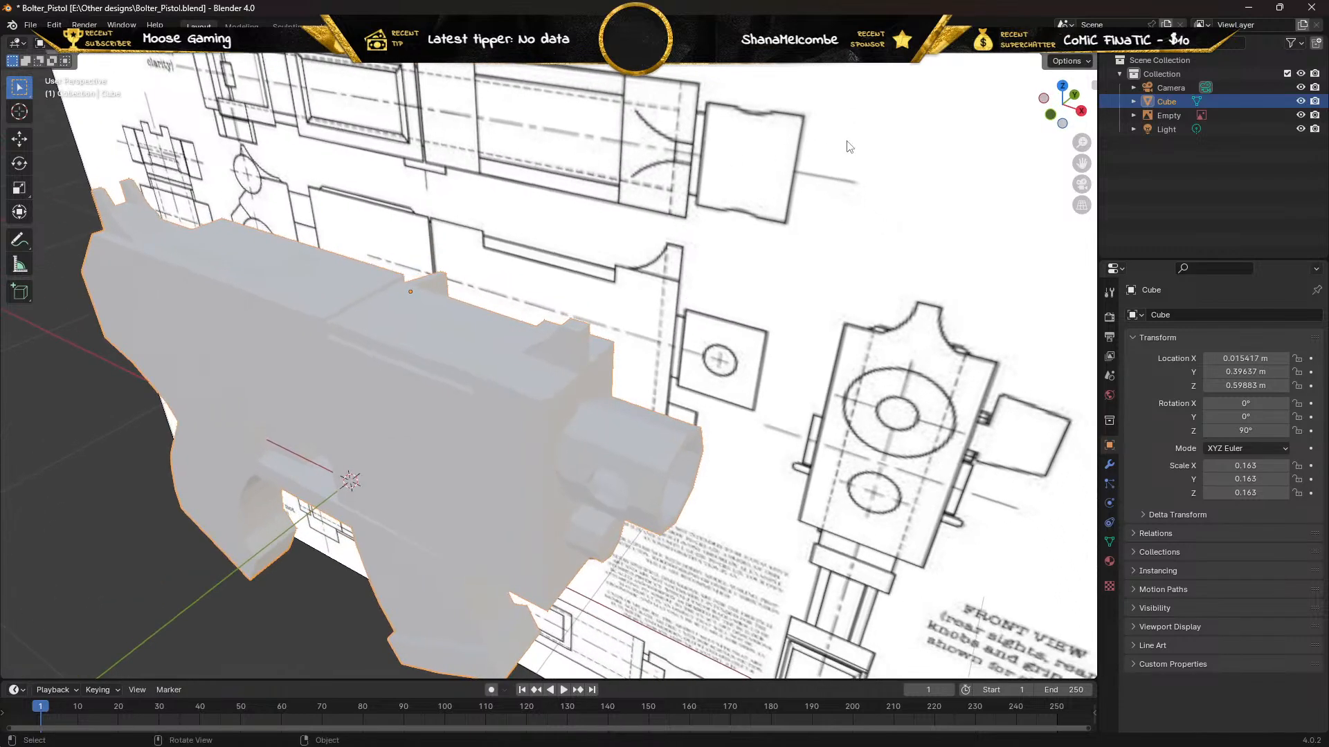
# Rename the joined Cube object to Bolter Pistol
pyautogui.doubleClick(1164, 101)
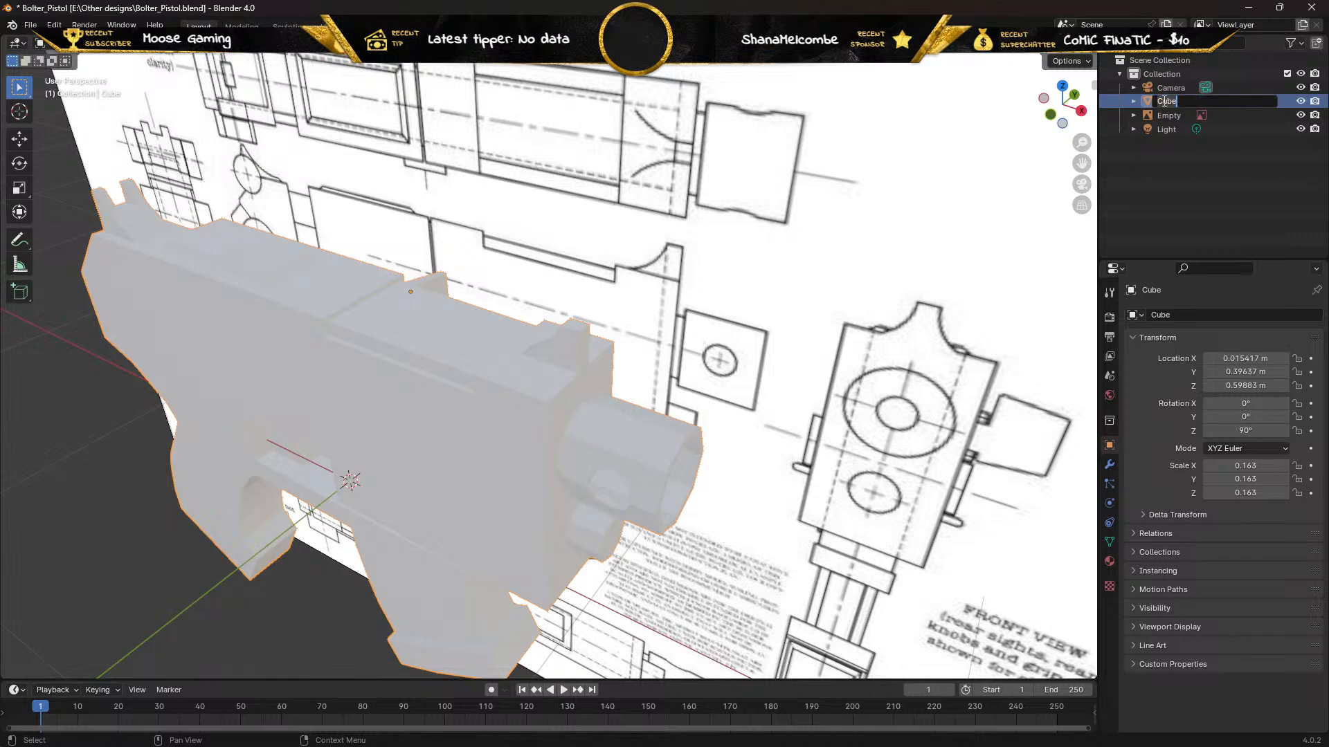
pyautogui.write('Bolter Pistol')
pyautogui.press('Return')
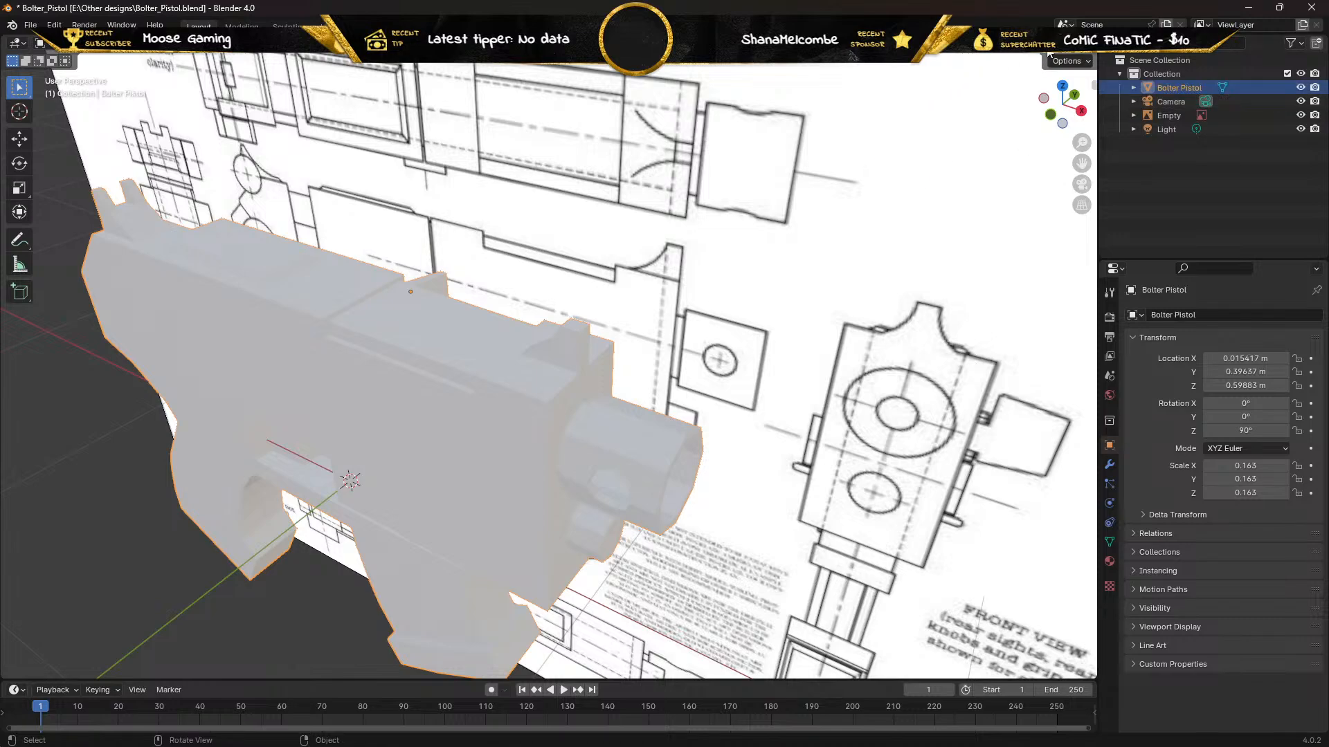
# Delete the faces still selected in the Bolter Pistol mesh, including the hidden face at the side block's inner end
pyautogui.click(1034, 49)
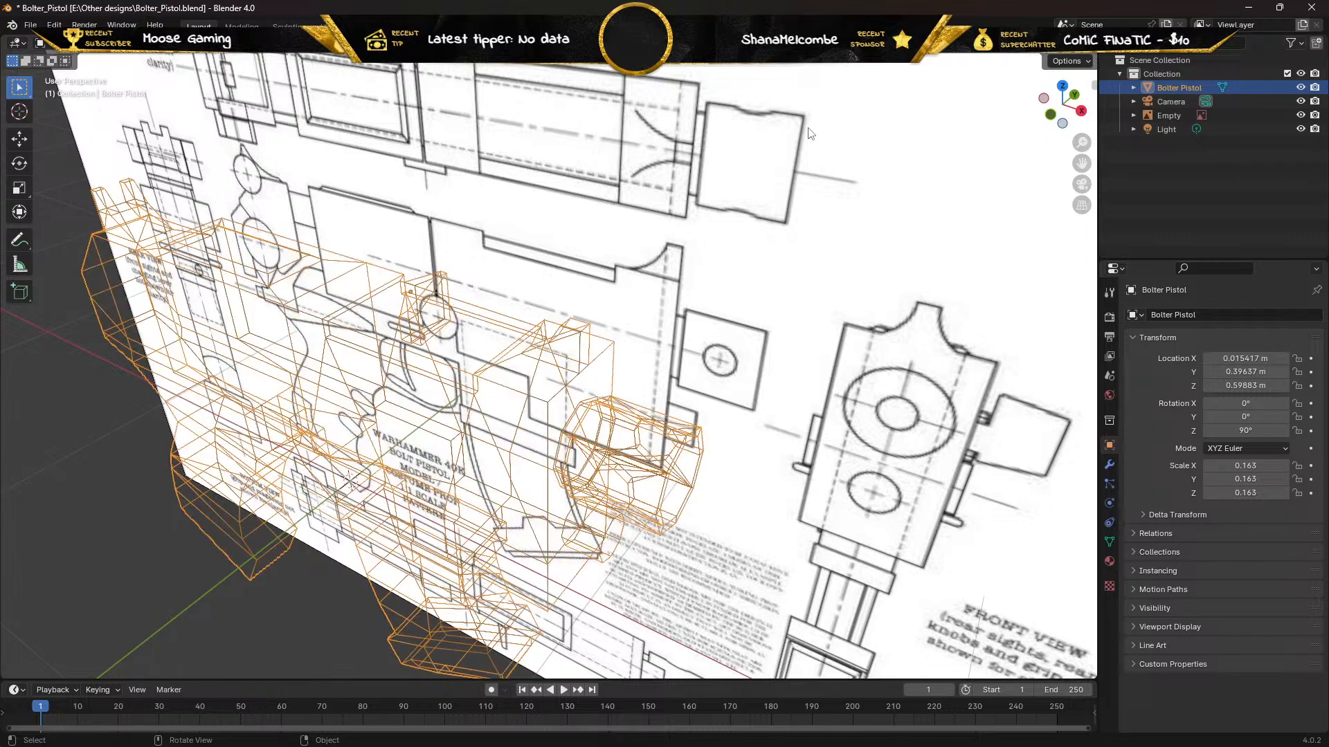
pyautogui.moveTo(465, 259); pyautogui.dragTo(494, 253, button='middle')
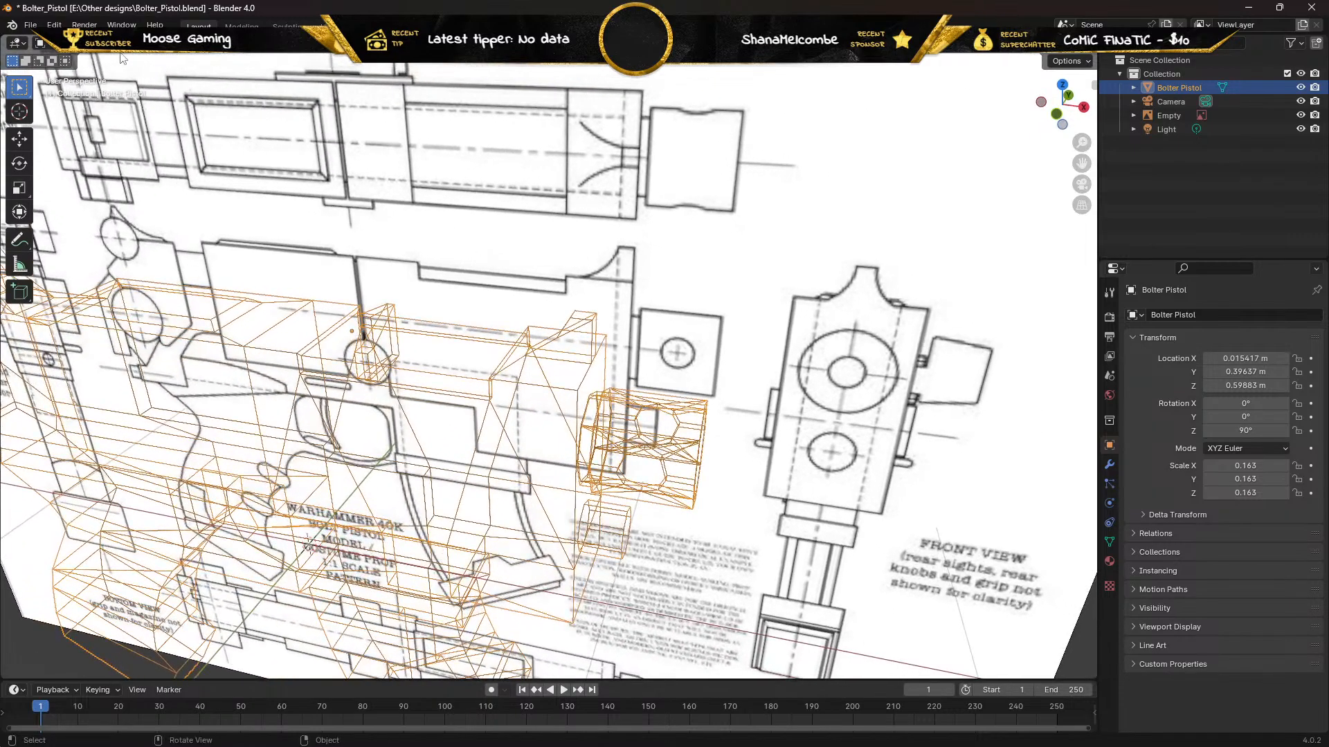
pyautogui.press('Tab')
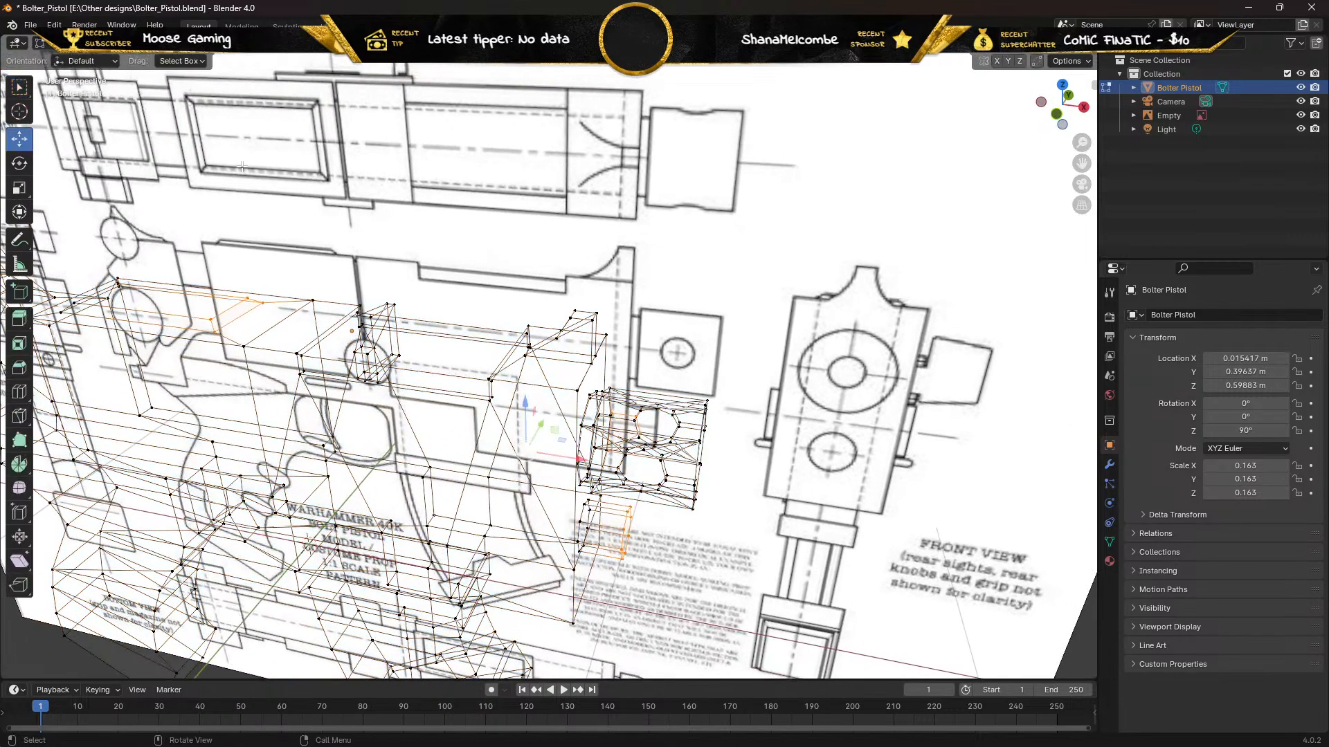
pyautogui.press('3')
pyautogui.moveTo(275, 263); pyautogui.dragTo(243, 238, button='middle')
pyautogui.scroll(5, 316, 383)
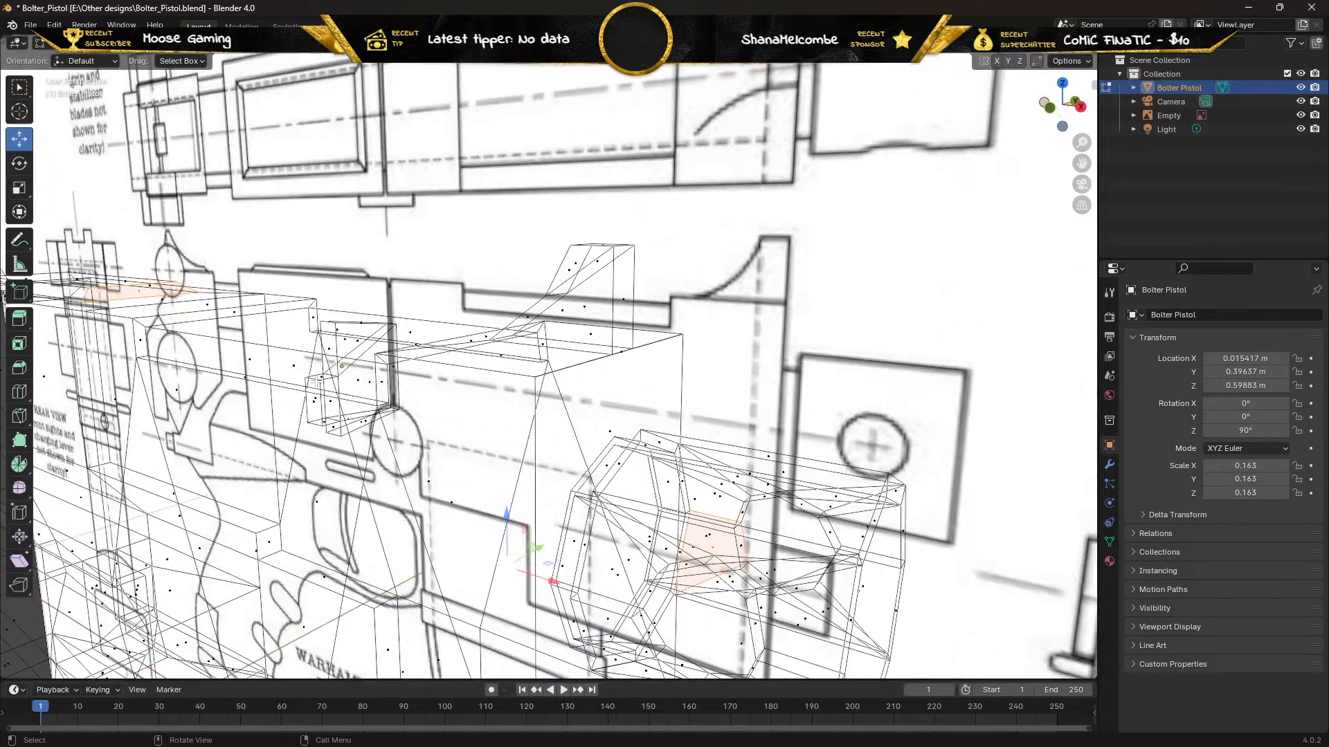
pyautogui.moveTo(315, 383); pyautogui.dragTo(806, 324, button='middle')
pyautogui.scroll(5, 656, 383)
pyautogui.scroll(1, 656, 383)
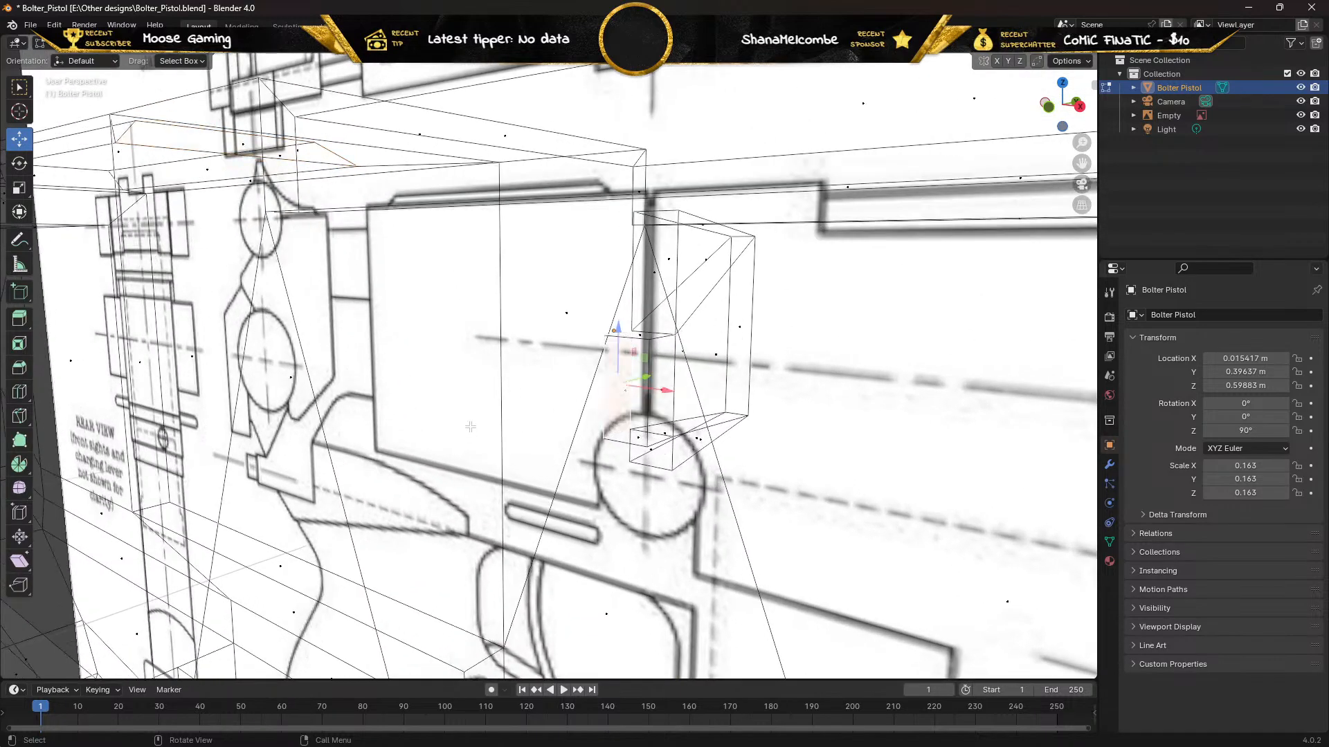
pyautogui.click(21, 88)
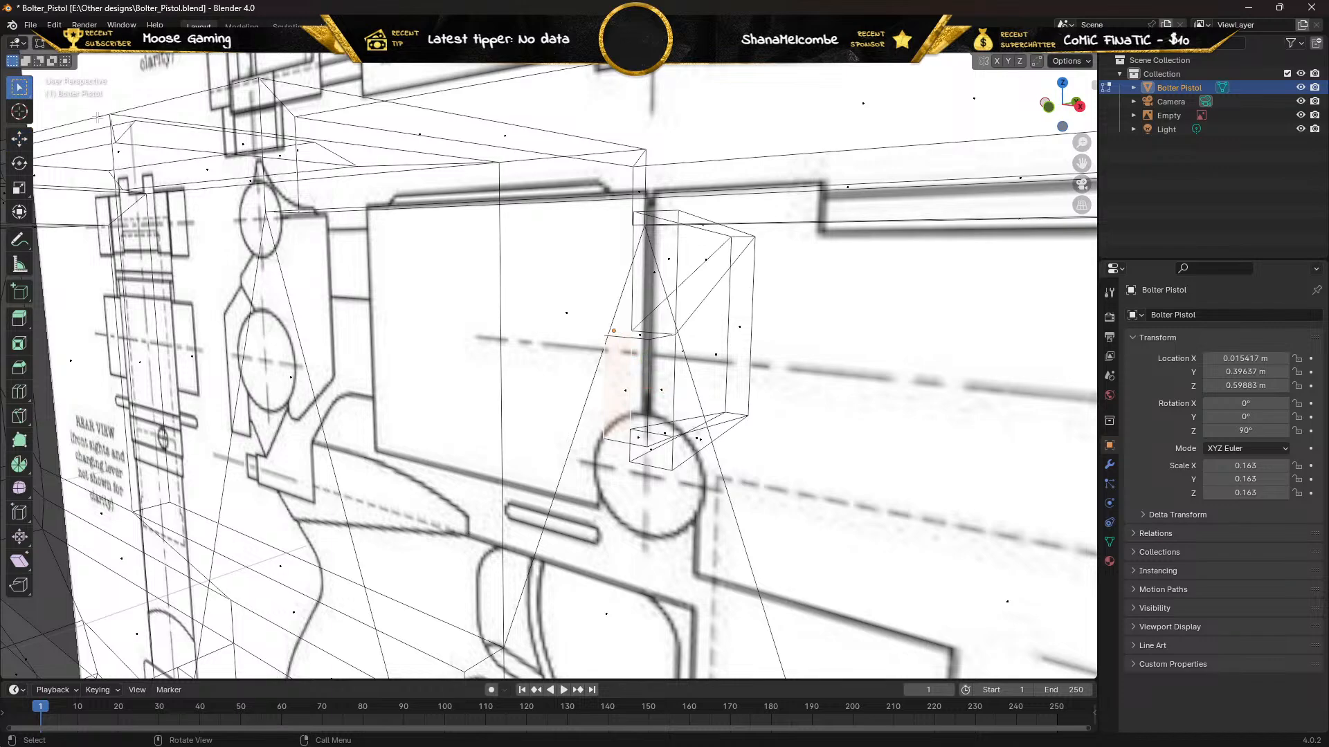
pyautogui.press('x')
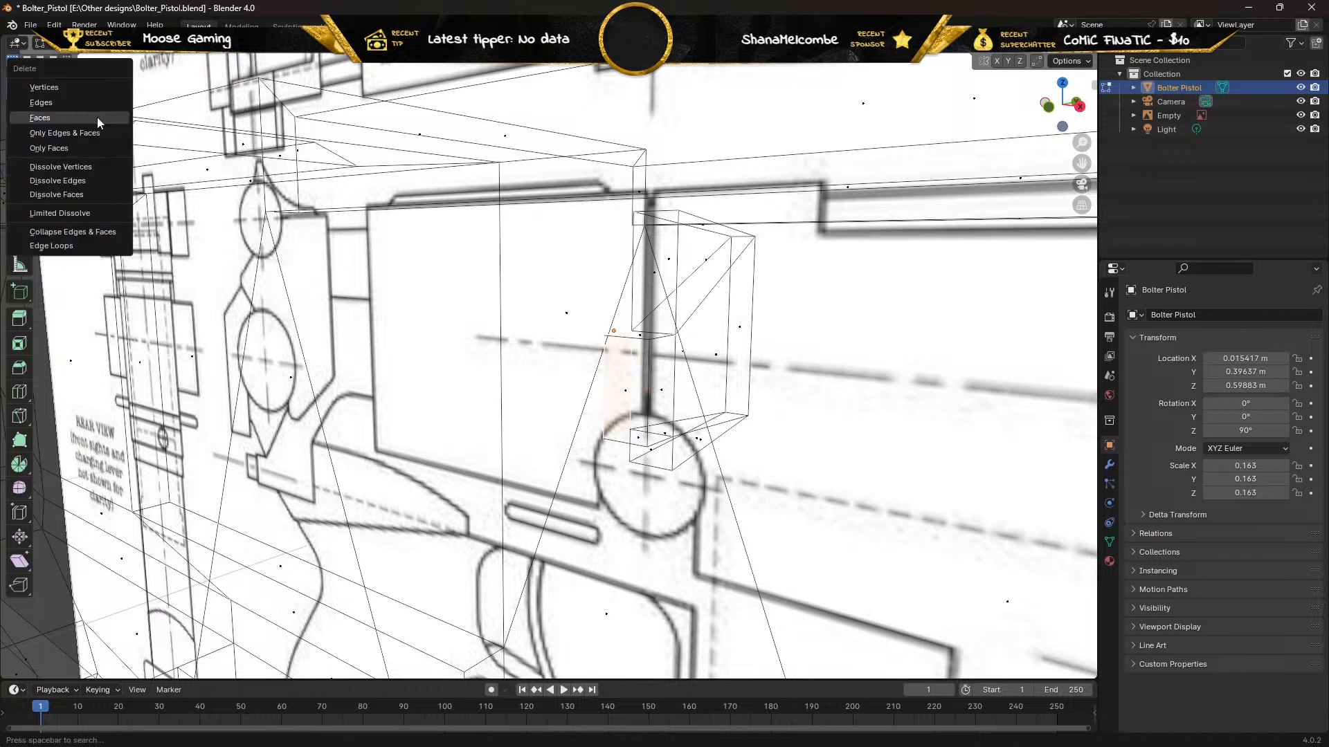
pyautogui.click(97, 117)
pyautogui.moveTo(340, 184)
pyautogui.mouseDown(button='middle')
pyautogui.moveTo(416, 190)
pyautogui.moveTo(358, 187)
pyautogui.mouseUp(button='middle')
pyautogui.scroll(-10, 358, 188)
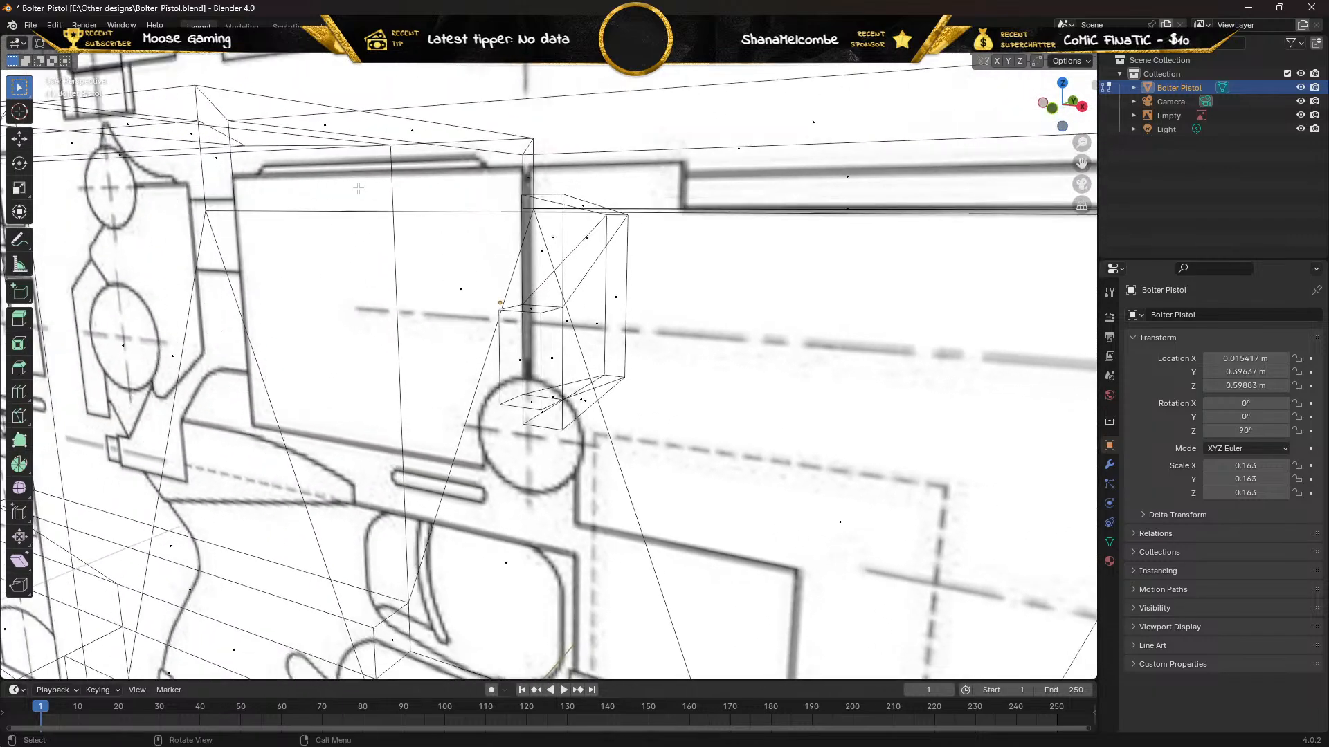
# Return to solid shading and examine the pistol's mesh edges on the body, barrels and grip from several angles
pyautogui.press('Tab')
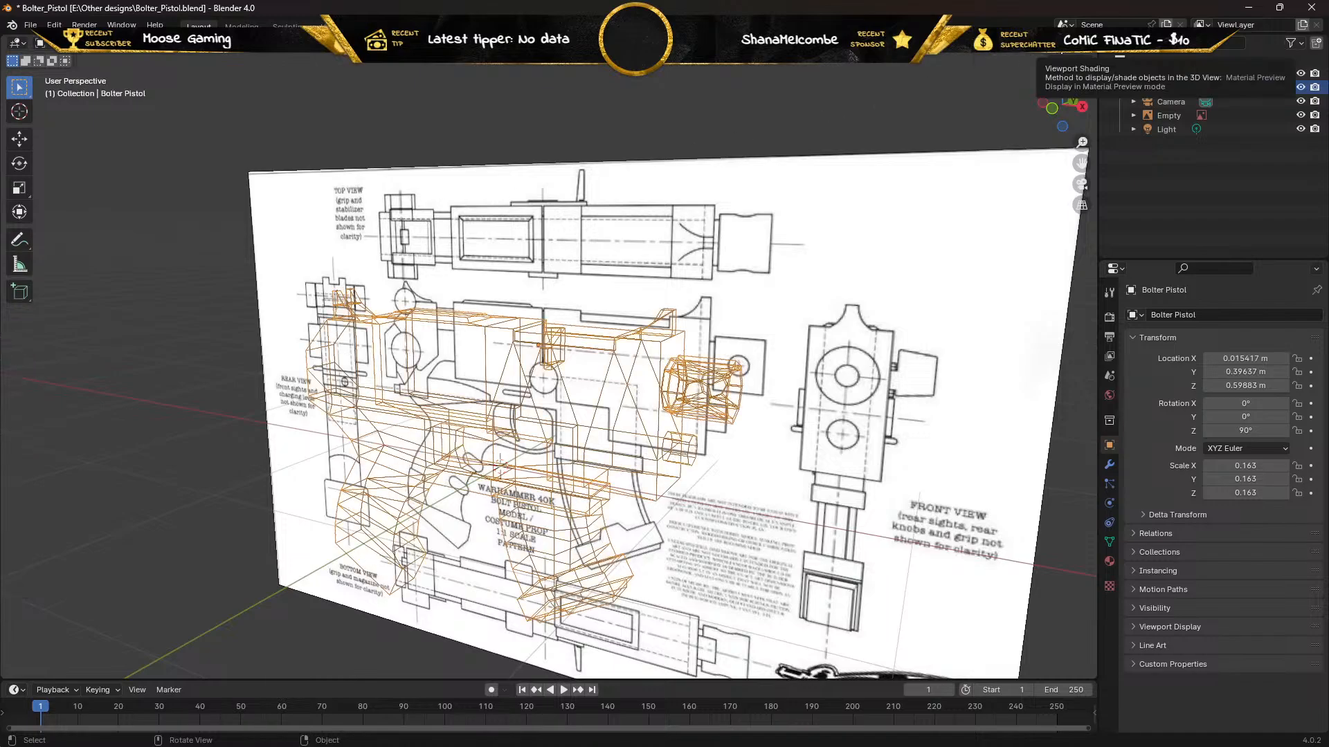
pyautogui.click(1045, 43)
pyautogui.moveTo(728, 221)
pyautogui.mouseDown(button='middle')
pyautogui.moveTo(587, 225)
pyautogui.moveTo(645, 234)
pyautogui.mouseUp(button='middle')
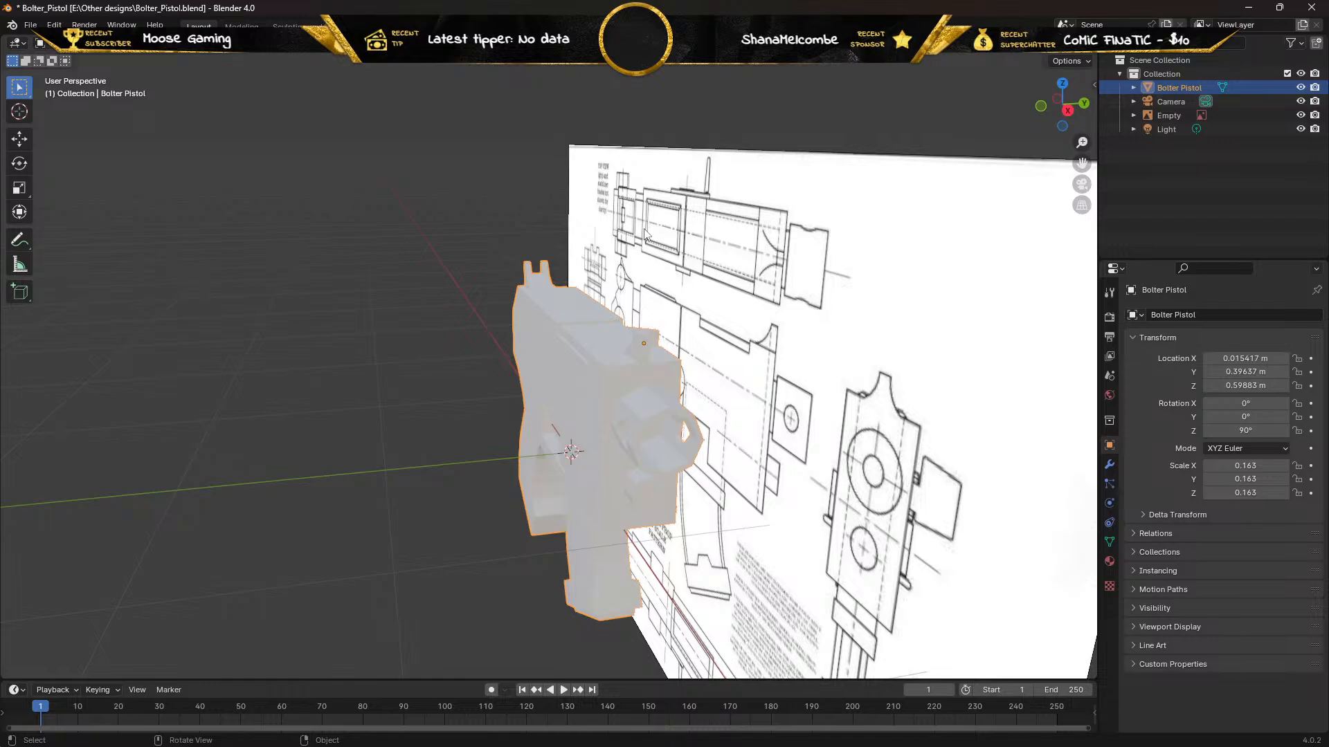
pyautogui.moveTo(590, 247); pyautogui.dragTo(480, 281, button='middle')
pyautogui.scroll(4, 480, 281)
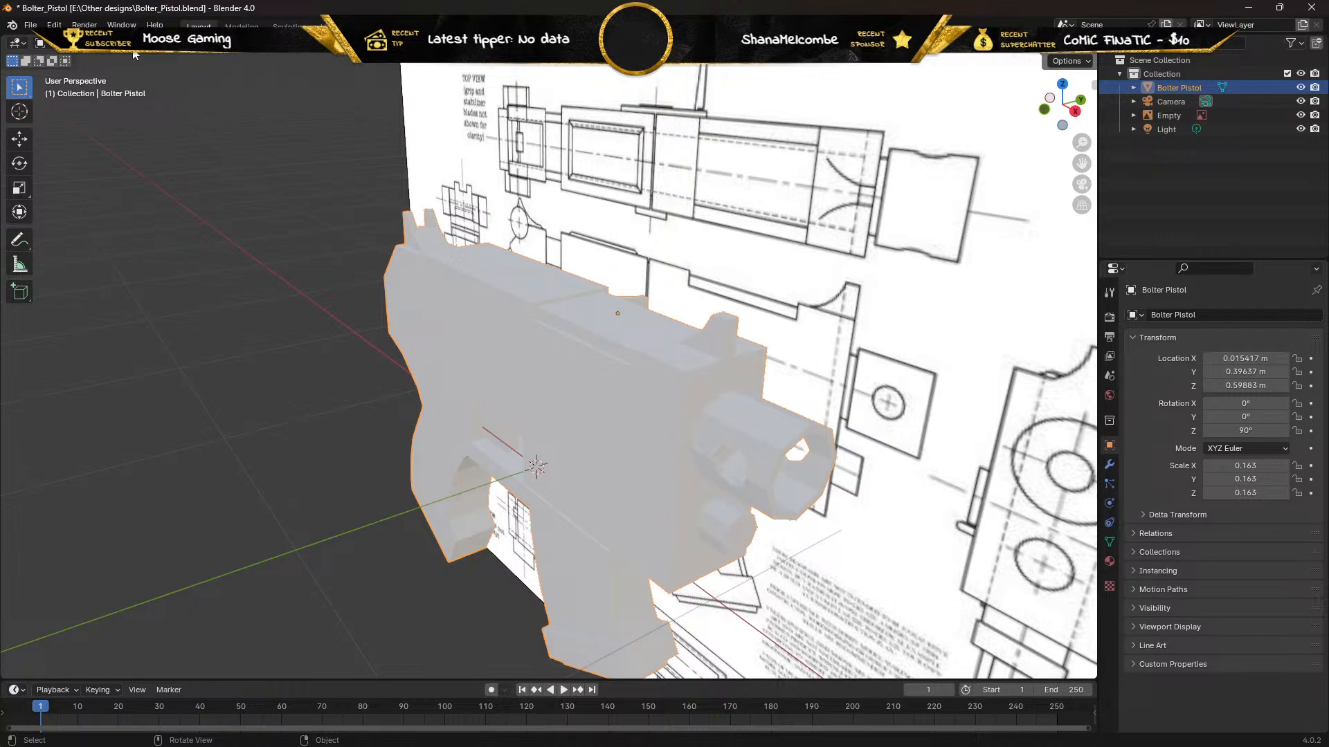
pyautogui.press('Tab')
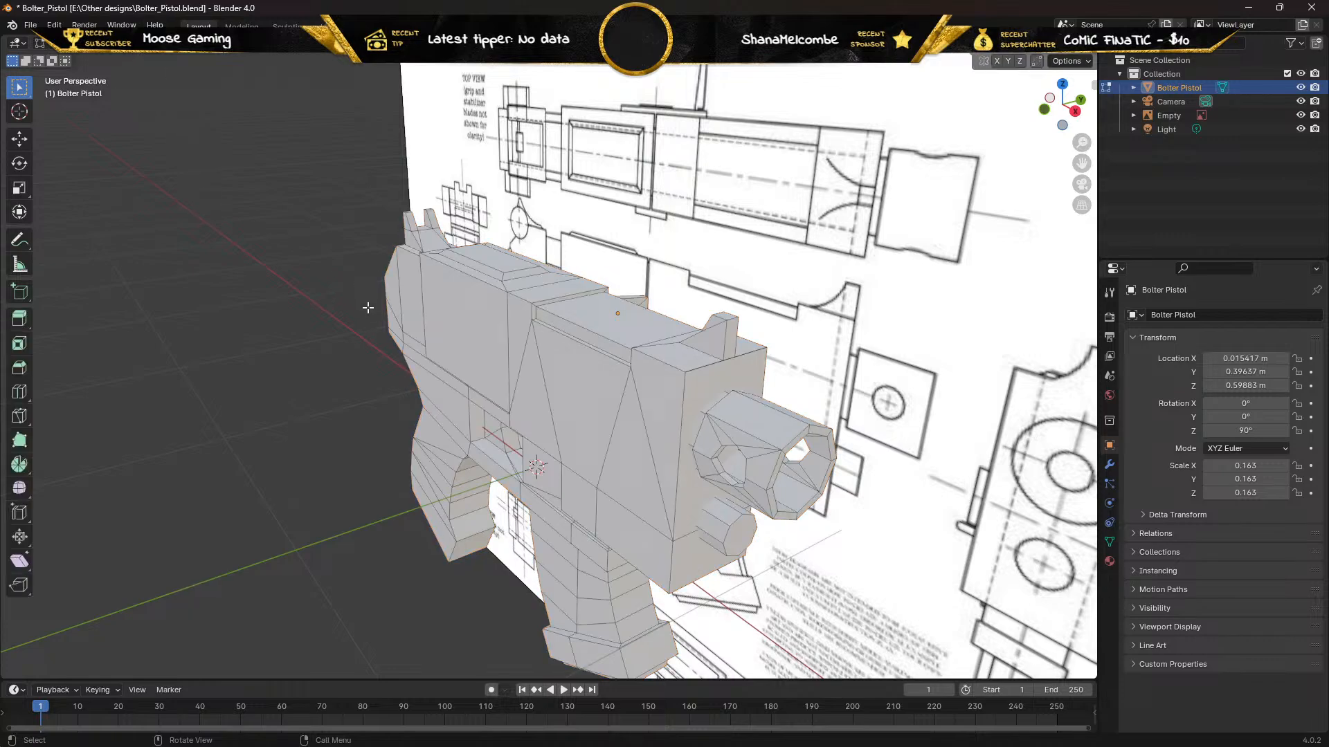
pyautogui.moveTo(364, 308); pyautogui.dragTo(425, 317, button='middle')
pyautogui.scroll(1, 568, 400)
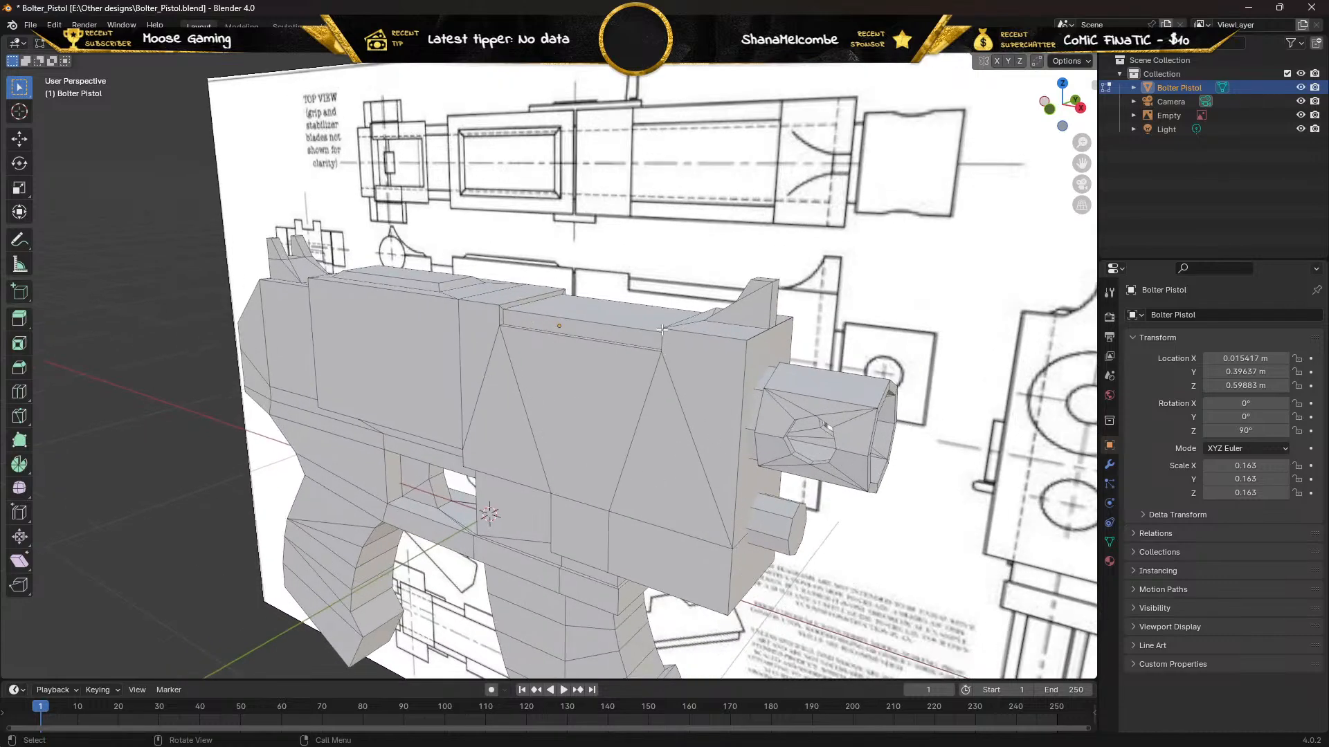
pyautogui.moveTo(627, 333); pyautogui.dragTo(284, 120, button='middle')
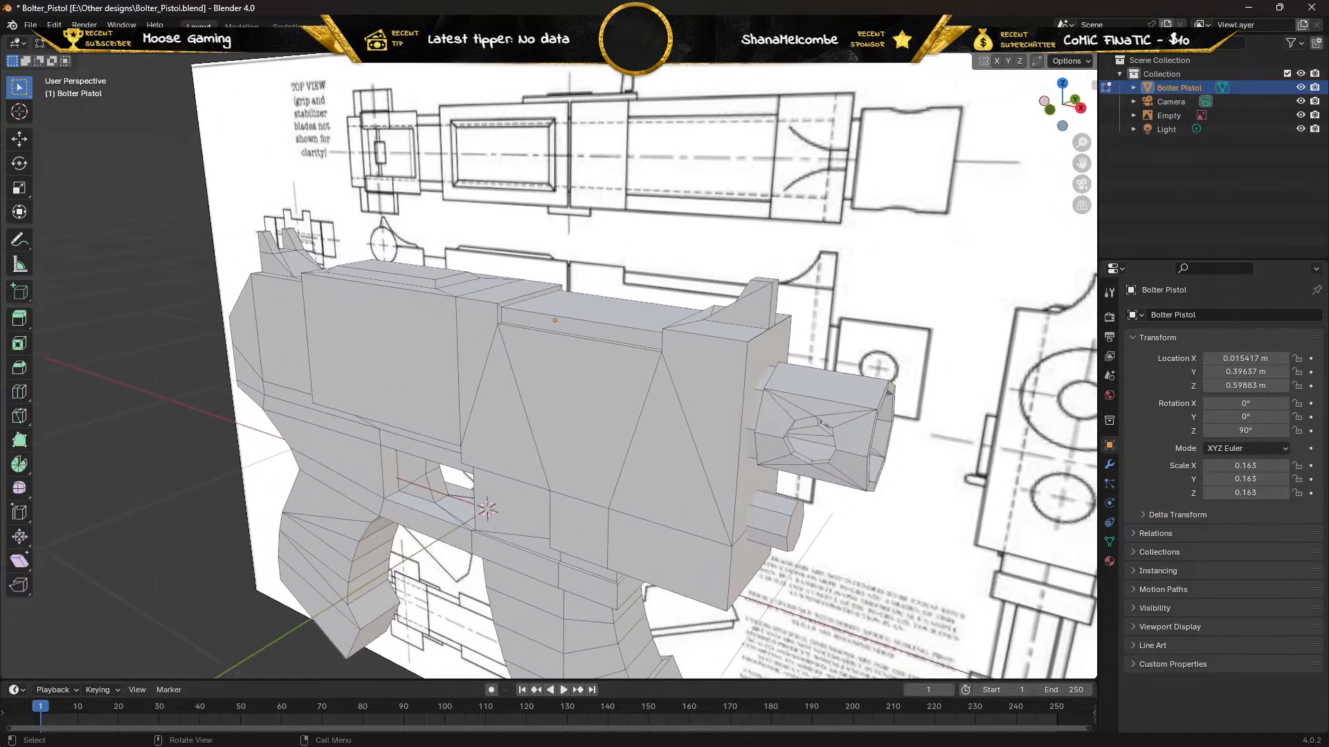
pyautogui.moveTo(299, 236); pyautogui.dragTo(440, 348, button='middle')
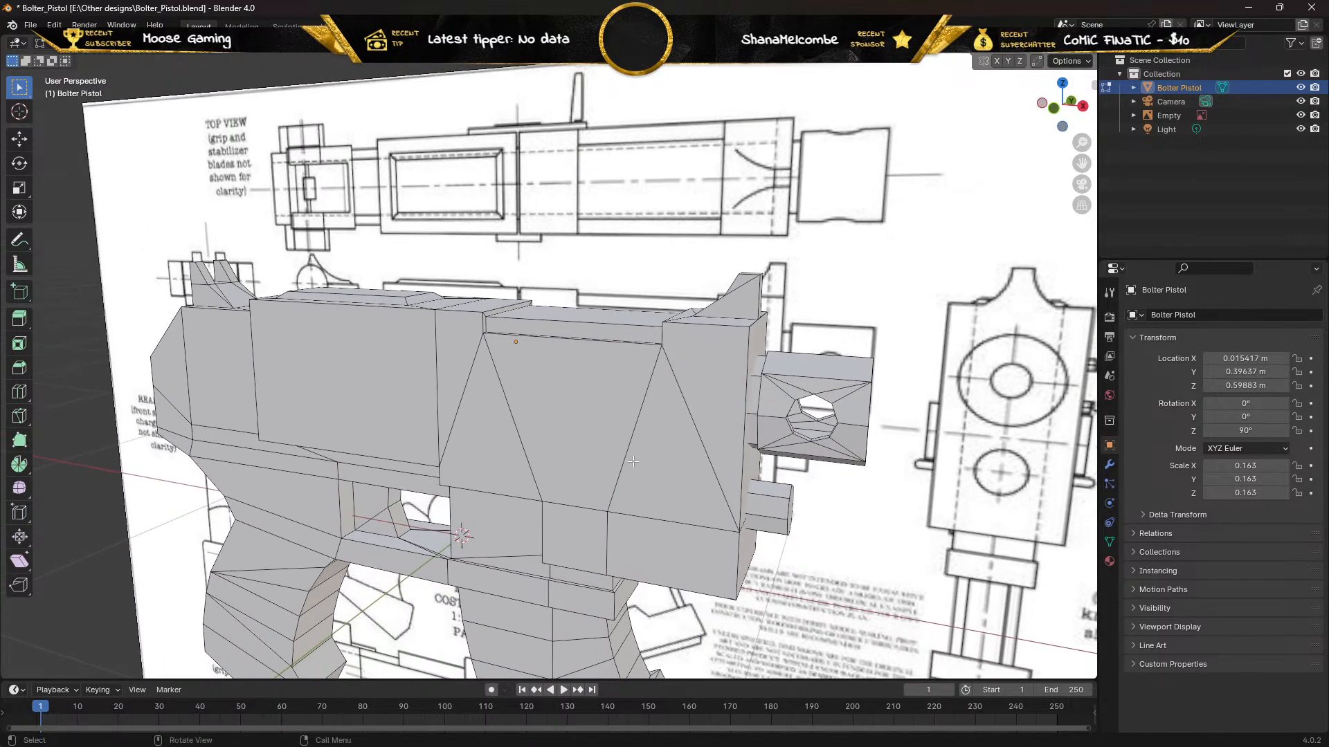
pyautogui.moveTo(633, 459); pyautogui.dragTo(372, 359, button='middle')
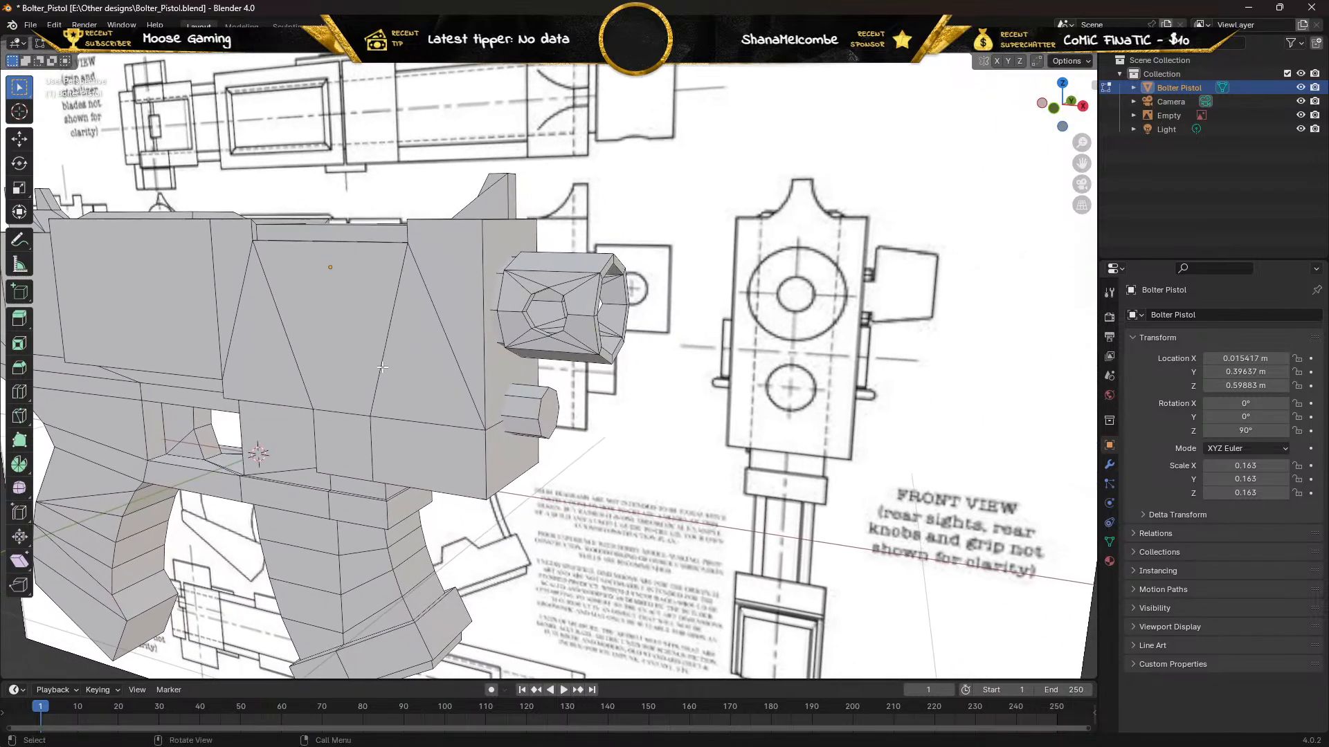
# Select all edges around the front cap of the small lower barrel and mark them as a seam
pyautogui.scroll(3, 440, 396)
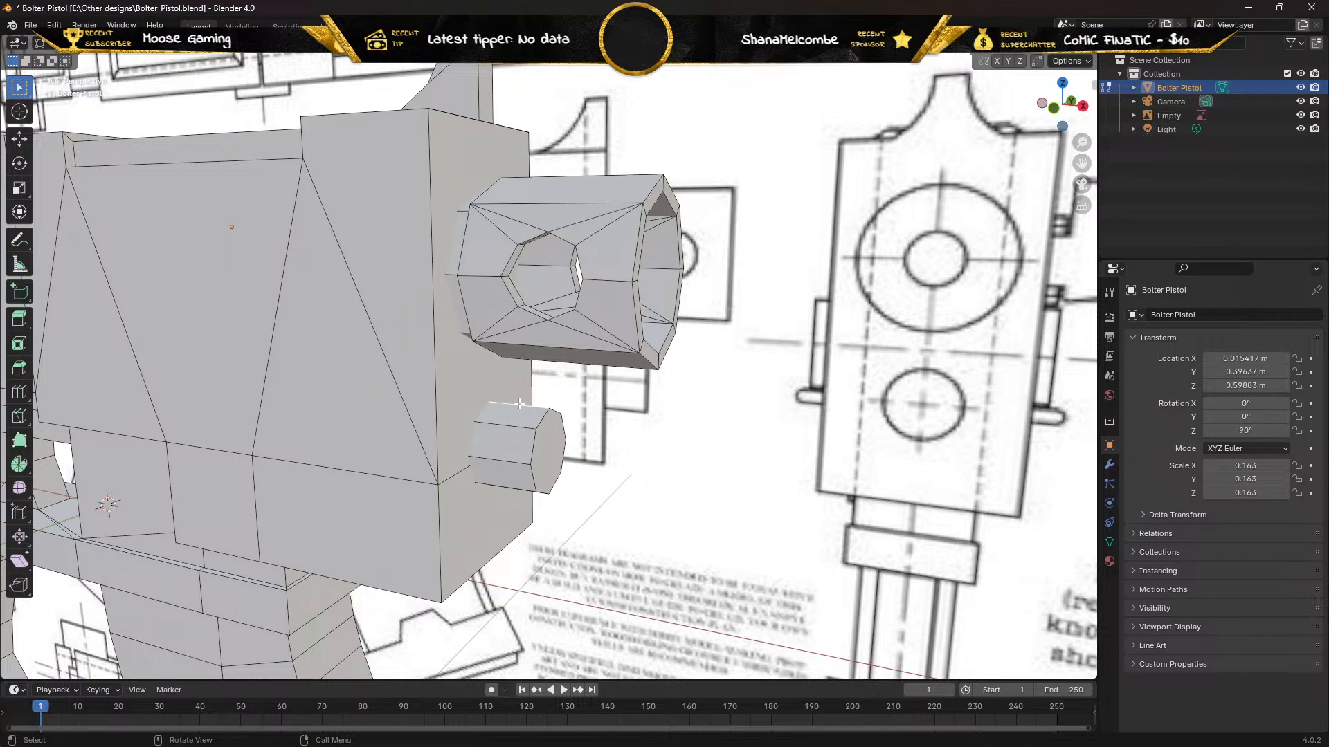
pyautogui.moveTo(521, 420); pyautogui.dragTo(503, 428, button='middle')
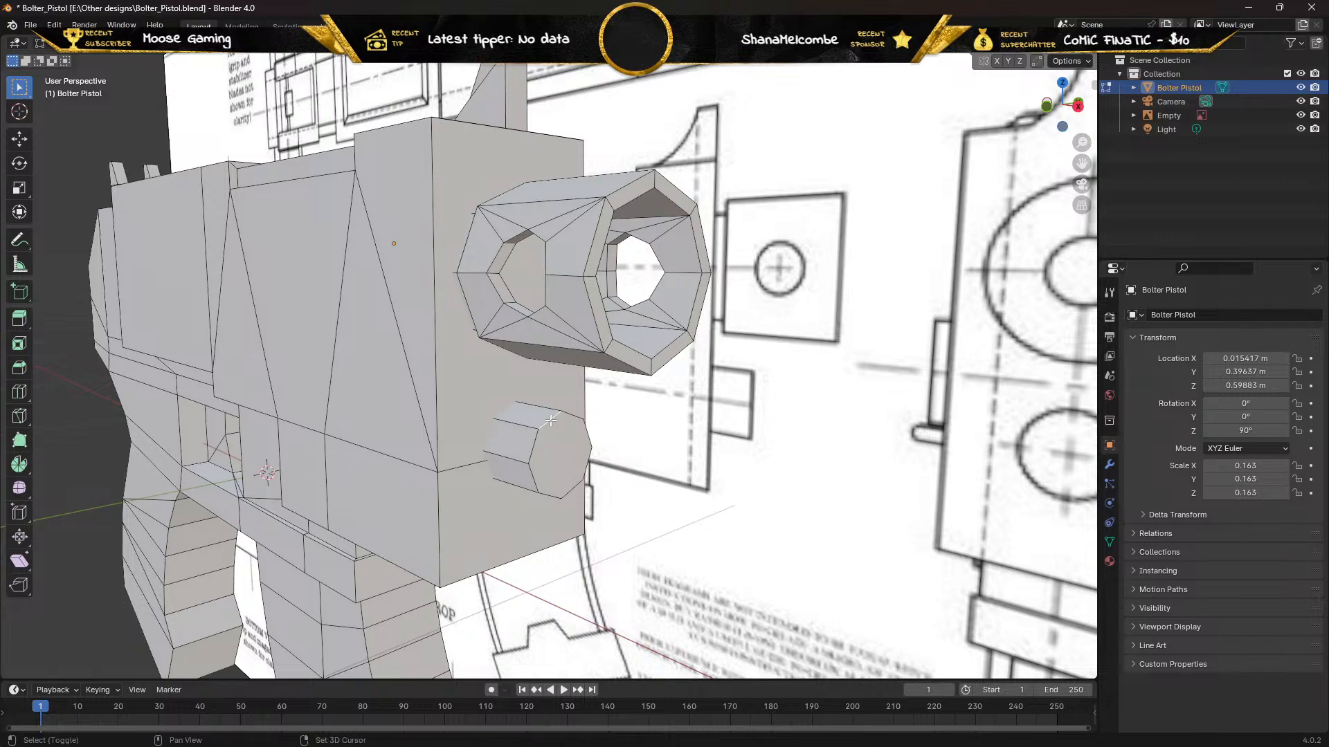
pyautogui.keyDown('ctrl'); pyautogui.click(550, 420); pyautogui.keyUp('ctrl')
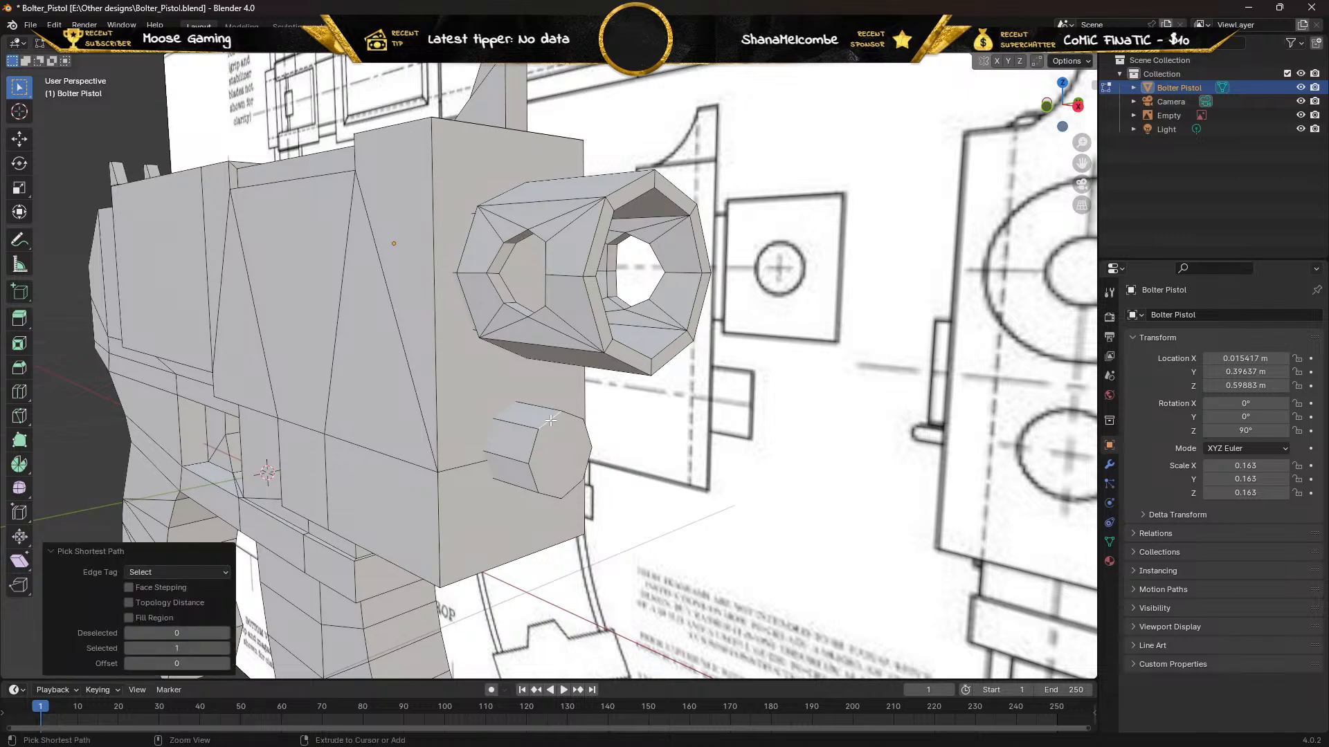
pyautogui.click(601, 417)
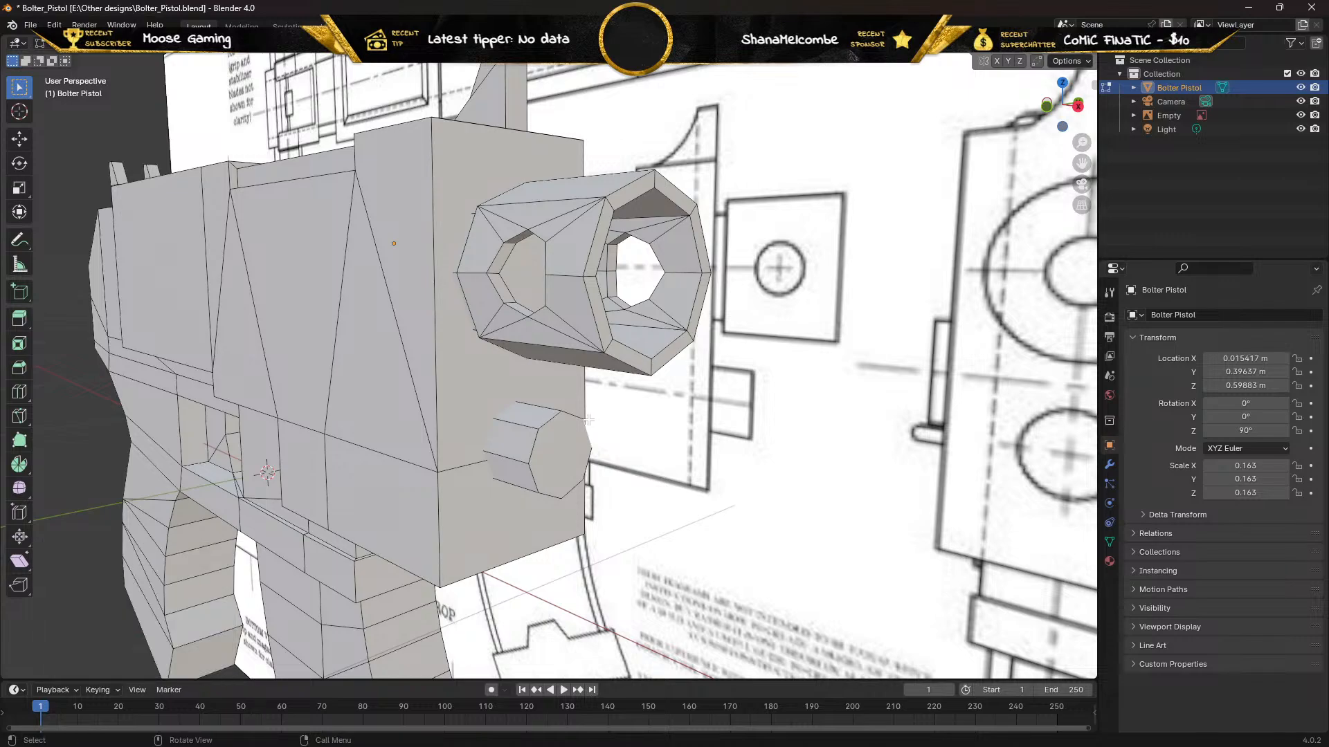
pyautogui.click(543, 427)
pyautogui.keyDown('shift'); pyautogui.click(531, 446); pyautogui.keyUp('shift')
pyautogui.keyDown('shift'); pyautogui.click(537, 406); pyautogui.keyUp('shift')
pyautogui.keyDown('shift'); pyautogui.click(533, 474); pyautogui.keyUp('shift')
pyautogui.keyDown('shift'); pyautogui.click(551, 495); pyautogui.keyUp('shift')
pyautogui.keyDown('shift'); pyautogui.click(578, 487); pyautogui.keyUp('shift')
pyautogui.keyDown('shift'); pyautogui.click(588, 463); pyautogui.keyUp('shift')
pyautogui.keyDown('shift'); pyautogui.click(585, 433); pyautogui.keyUp('shift')
pyautogui.keyDown('shift'); pyautogui.click(568, 413); pyautogui.keyUp('shift')
pyautogui.rightClick(547, 421)
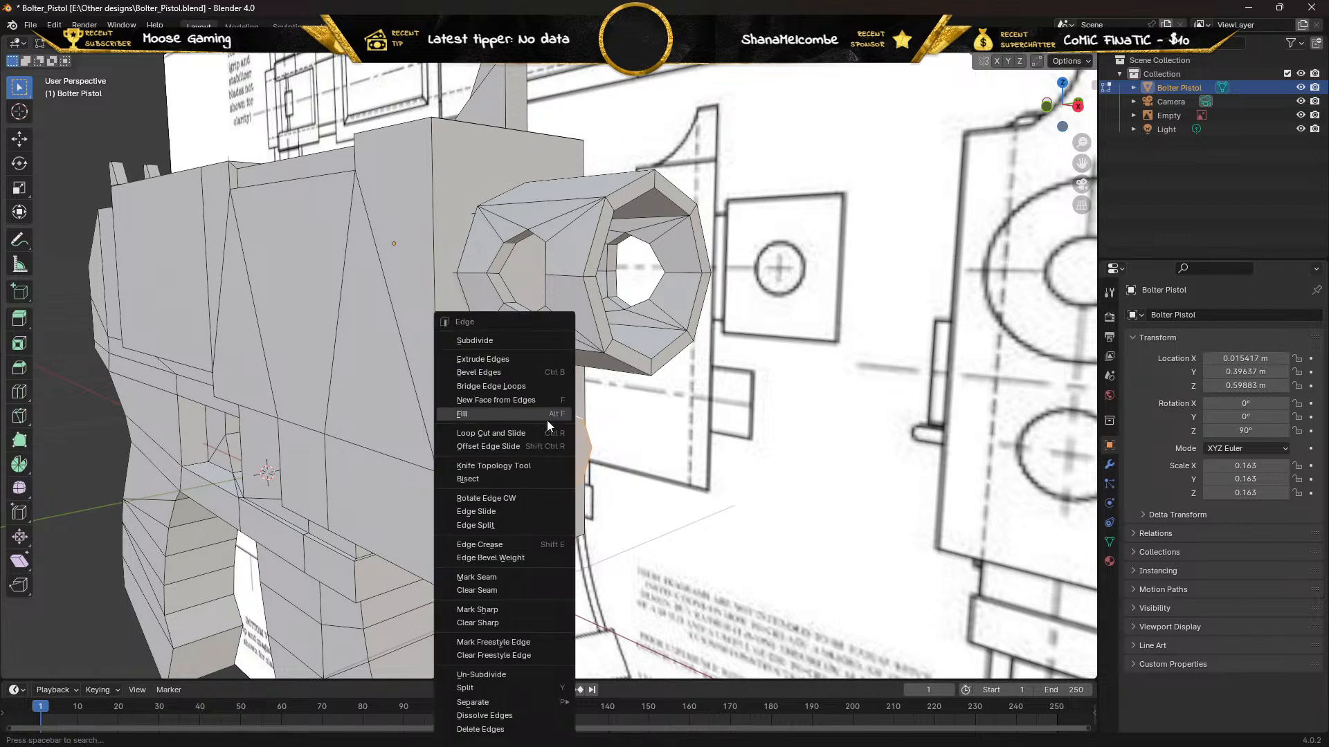
pyautogui.click(522, 576)
# Hide the Empty object that holds the reference drawing
pyautogui.moveTo(497, 454); pyautogui.dragTo(390, 473, button='middle')
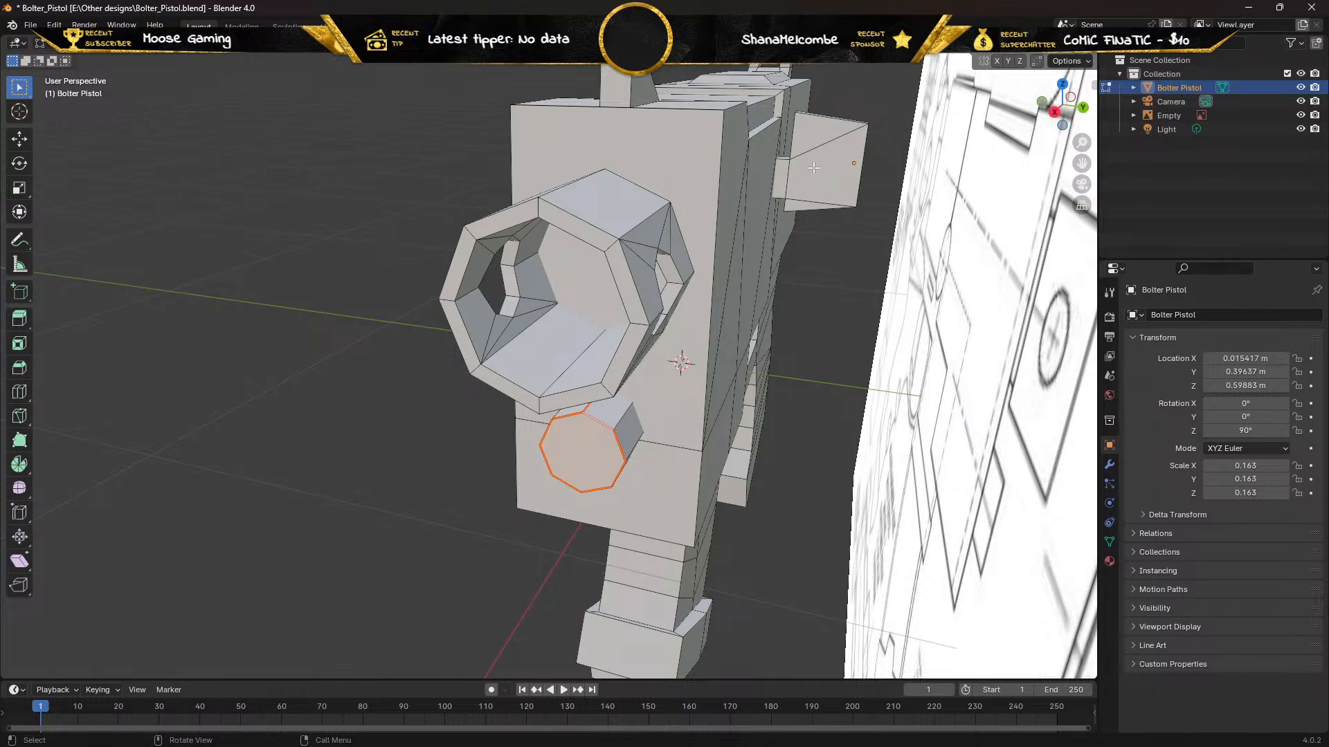
pyautogui.moveTo(794, 181); pyautogui.dragTo(1073, 149, button='middle')
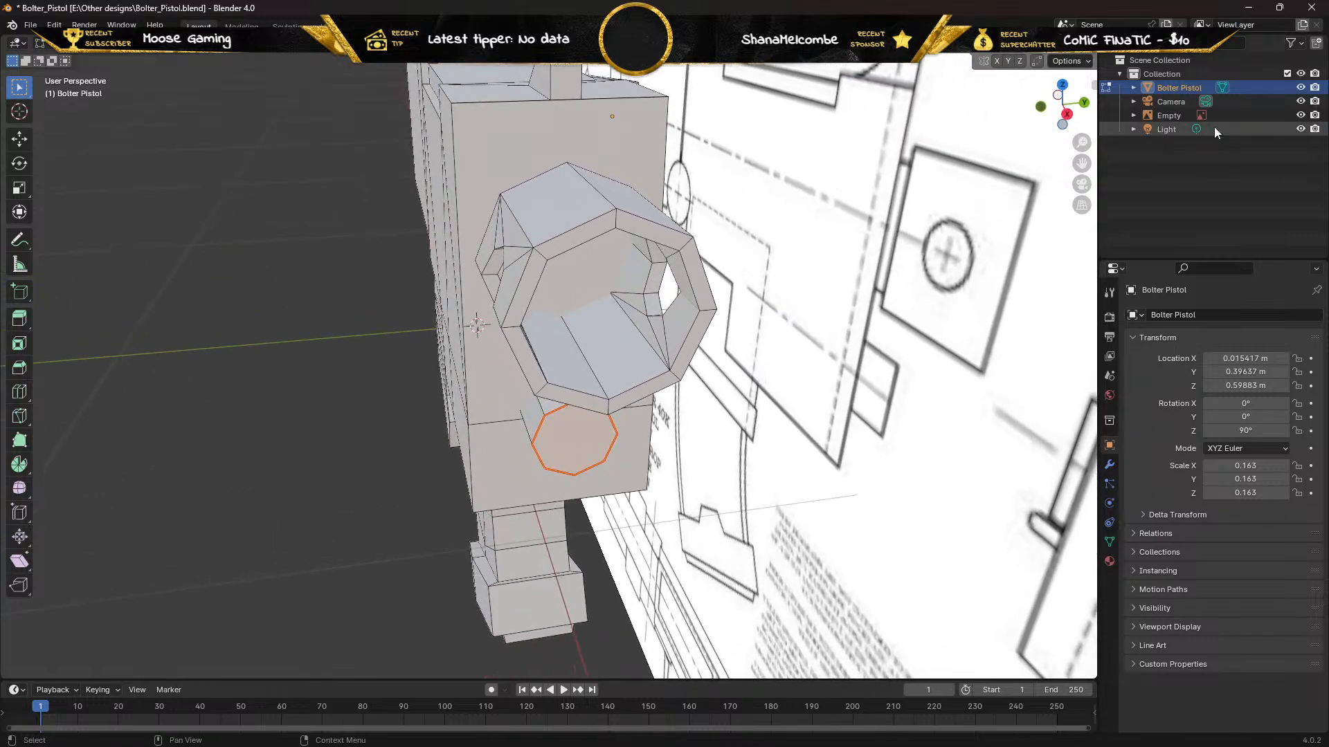
pyautogui.click(1301, 115)
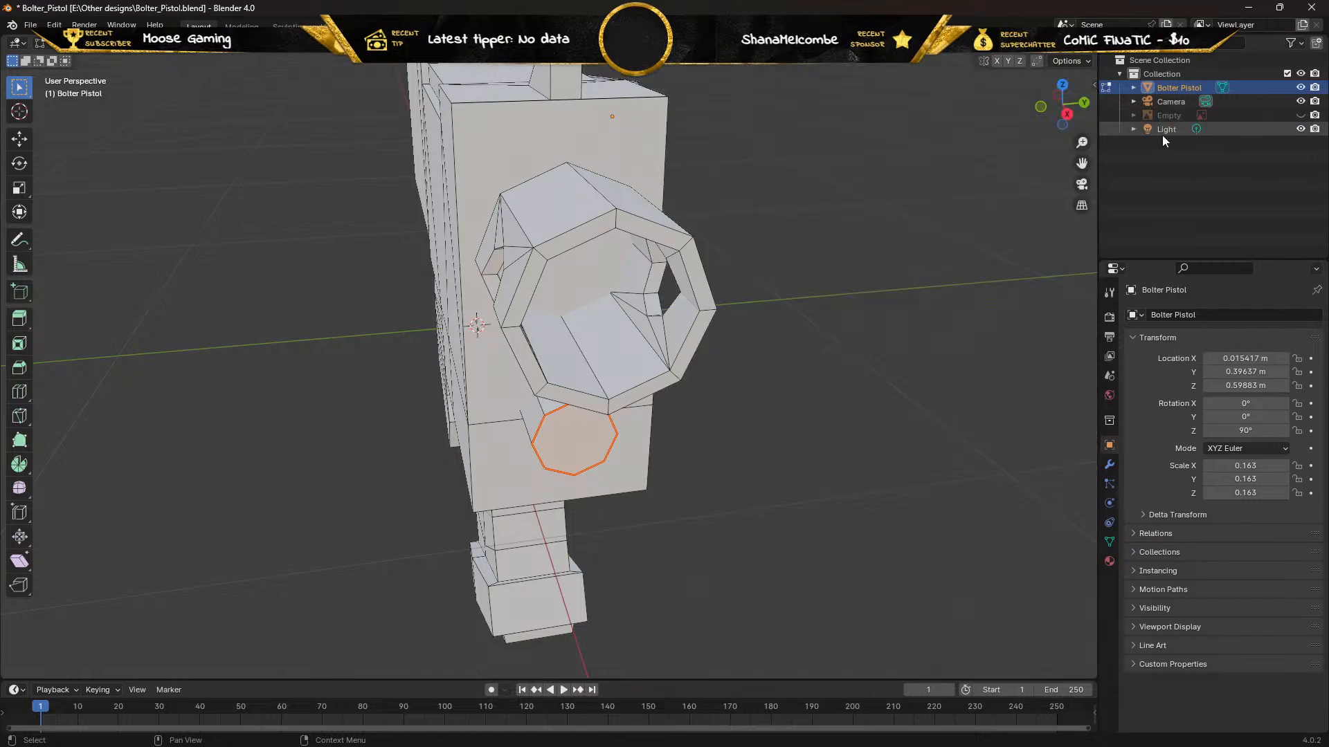
# Add the outline edges of the side block's front face and its connecting neck to the edge selection, using wireframe shading
pyautogui.moveTo(878, 139); pyautogui.dragTo(478, 309, button='middle')
pyautogui.scroll(3, 496, 314)
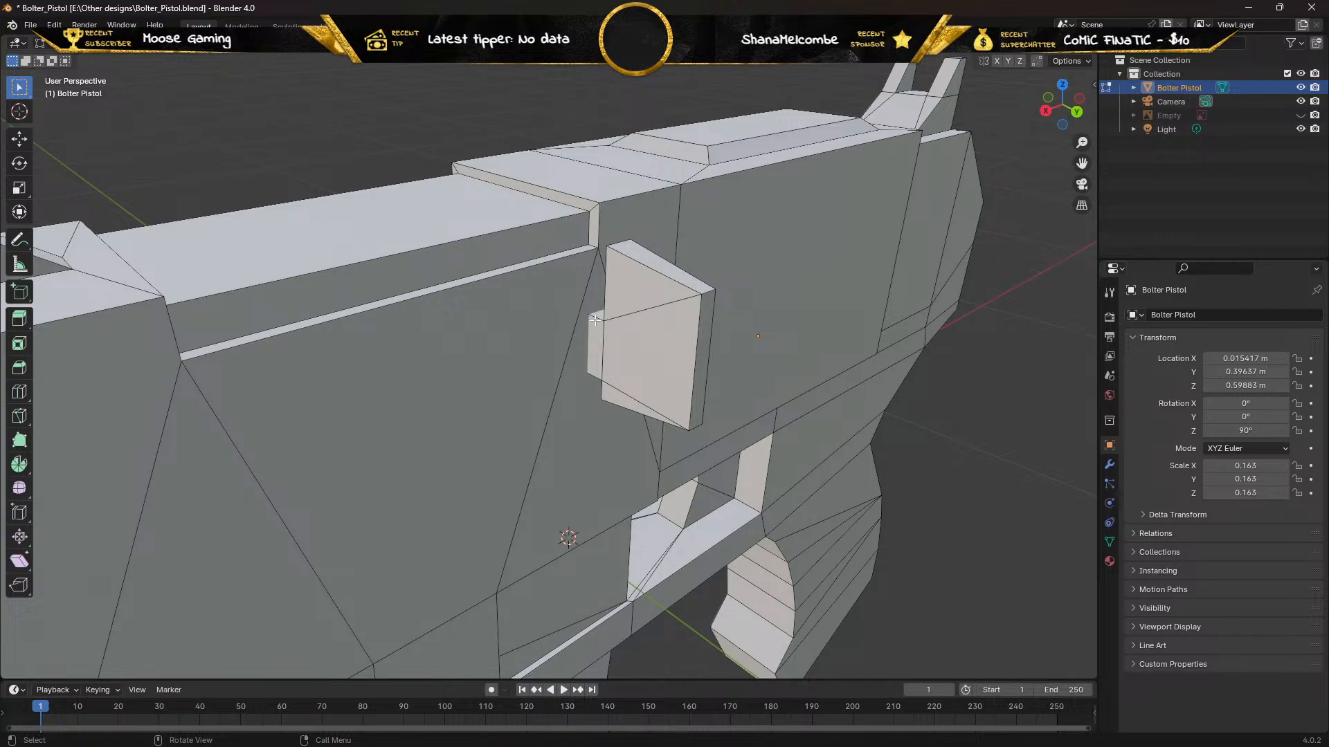
pyautogui.press('shift')
pyautogui.keyDown('shift'); pyautogui.click(618, 243); pyautogui.keyUp('shift')
pyautogui.moveTo(617, 242)
pyautogui.mouseDown(button='middle')
pyautogui.moveTo(581, 249)
pyautogui.moveTo(603, 245)
pyautogui.mouseUp(button='middle')
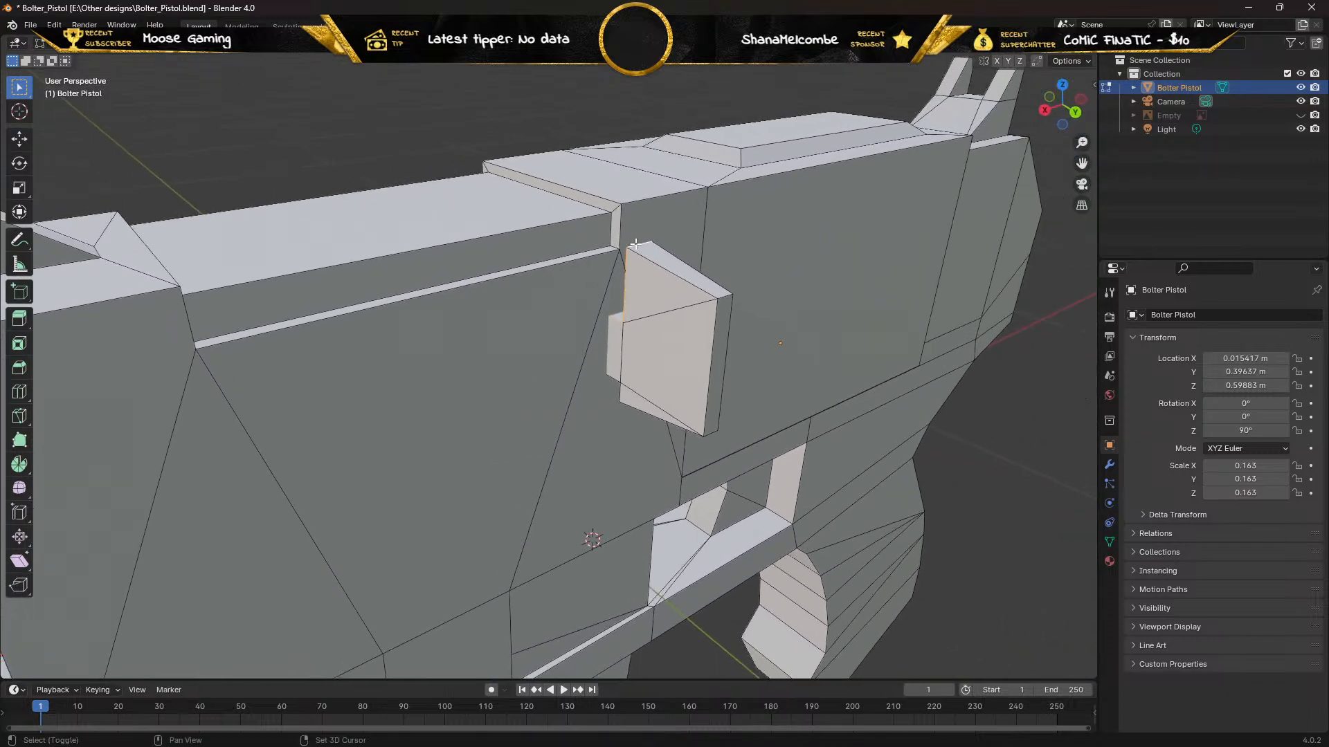
pyautogui.keyDown('shift'); pyautogui.click(631, 244); pyautogui.keyUp('shift')
pyautogui.keyDown('shift'); pyautogui.click(648, 263); pyautogui.keyUp('shift')
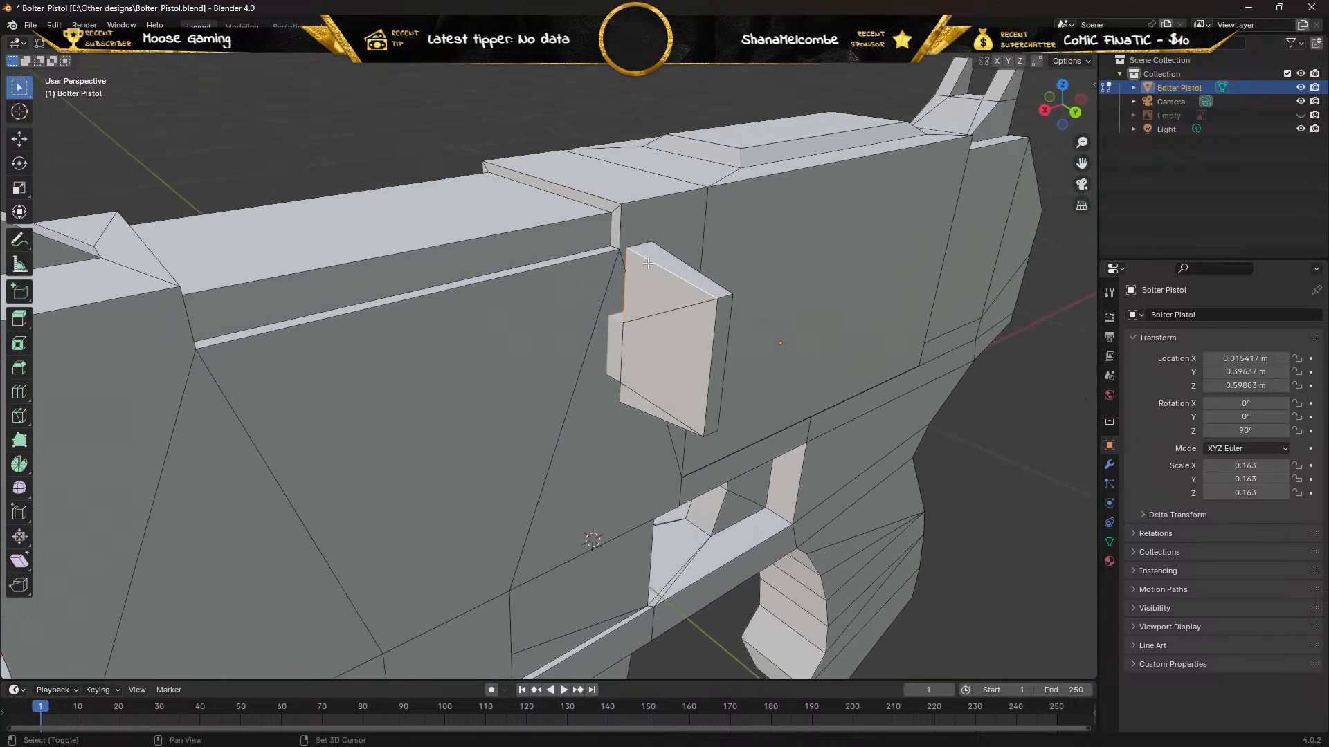
pyautogui.keyDown('shift'); pyautogui.click(708, 346); pyautogui.keyUp('shift')
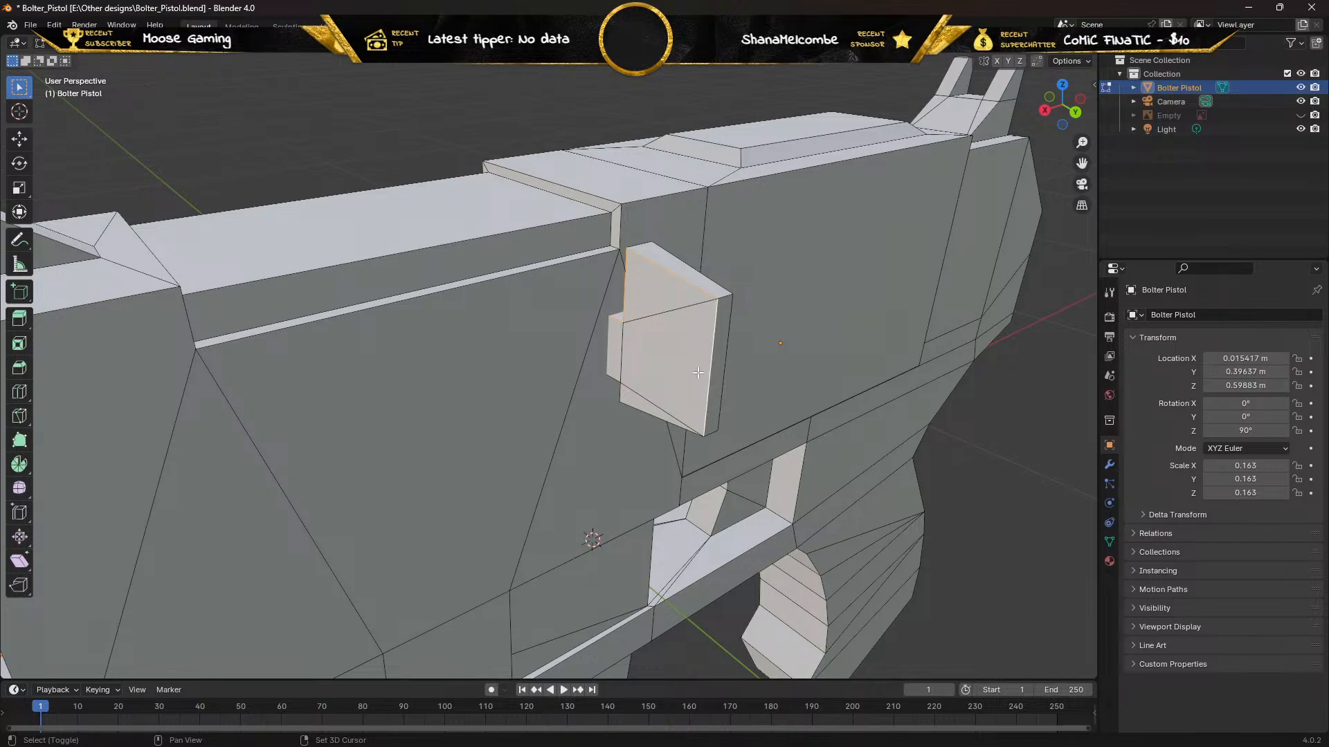
pyautogui.keyDown('shift'); pyautogui.click(669, 425); pyautogui.keyUp('shift')
pyautogui.keyDown('shift'); pyautogui.click(606, 379); pyautogui.keyUp('shift')
pyautogui.keyDown('shift'); pyautogui.click(602, 346); pyautogui.keyUp('shift')
pyautogui.keyDown('shift'); pyautogui.click(603, 346); pyautogui.keyUp('shift')
pyautogui.hotkey('shift', 'z')
pyautogui.keyDown('shift'); pyautogui.click(602, 333); pyautogui.keyUp('shift')
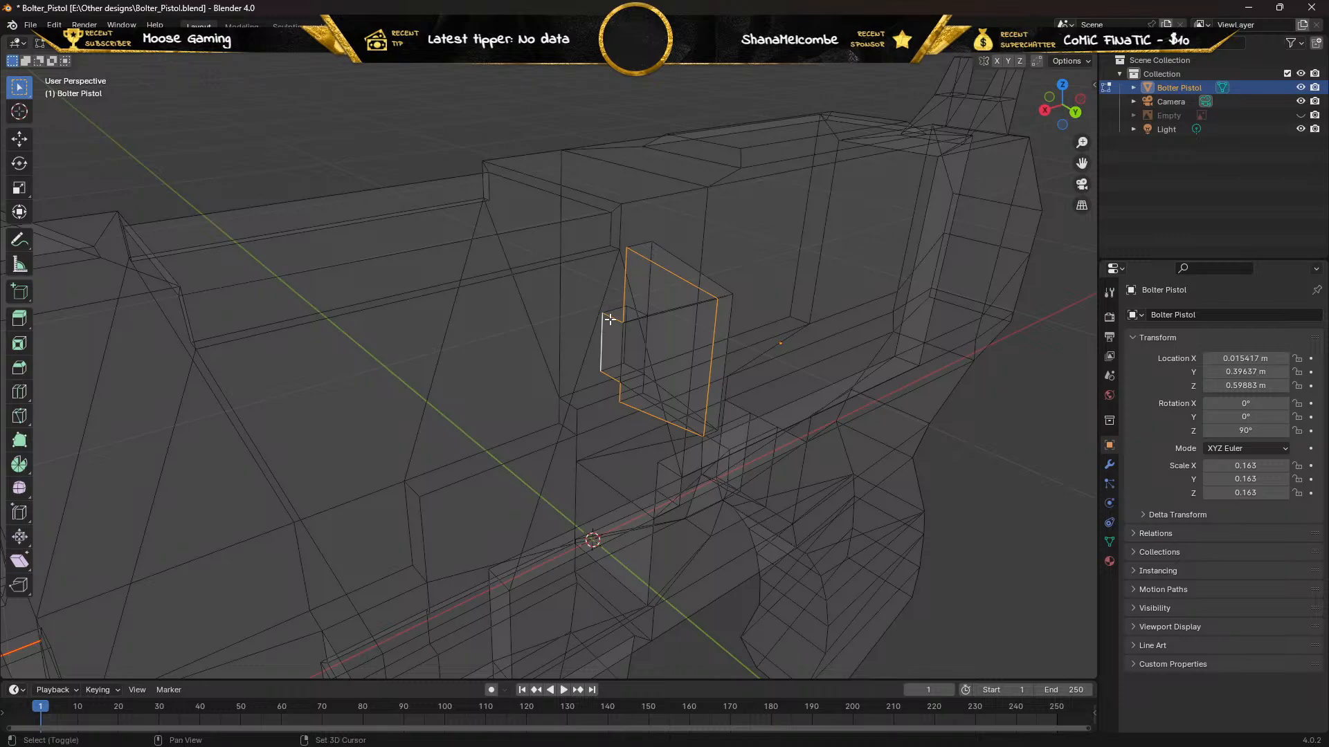
# Add the outline edges of the side block's opposite face and its neck to the edge selection and mark all selected edges as a seam
pyautogui.moveTo(610, 317); pyautogui.dragTo(367, 261, button='middle')
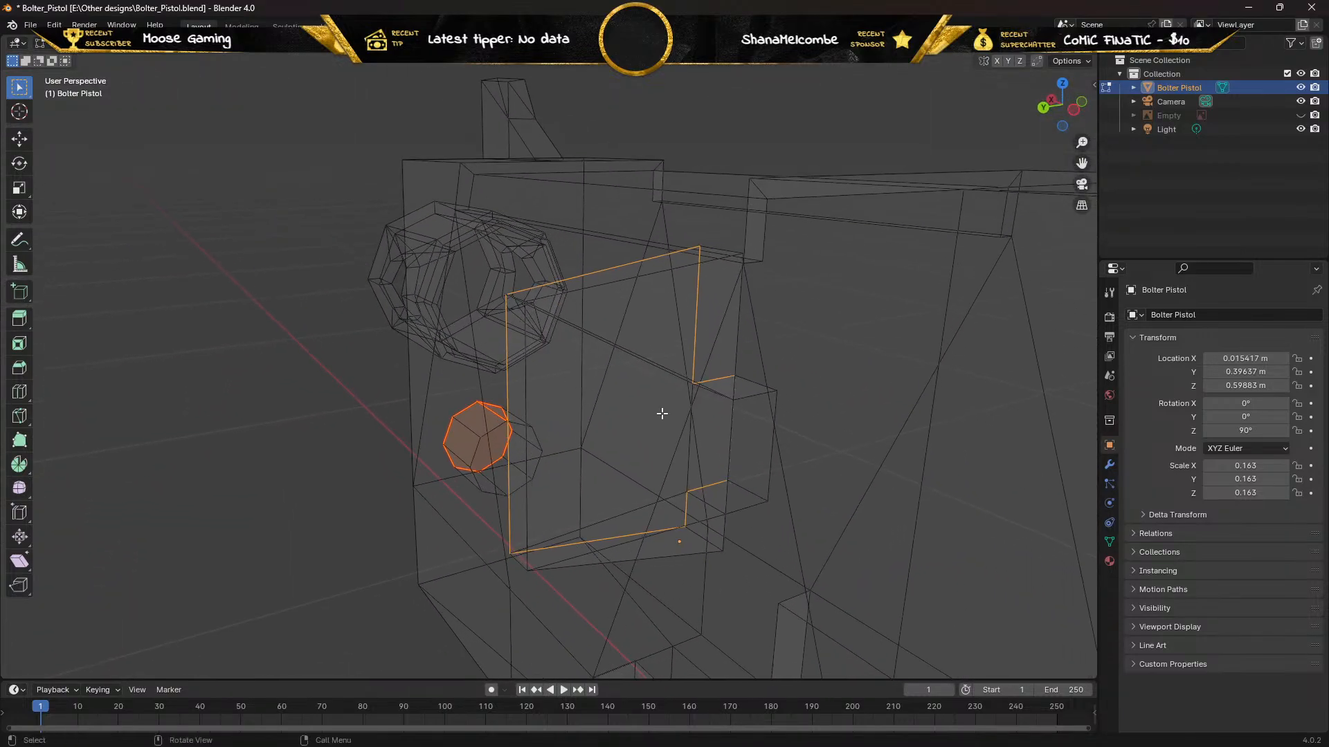
pyautogui.keyDown('shift'); pyautogui.click(773, 446); pyautogui.keyUp('shift')
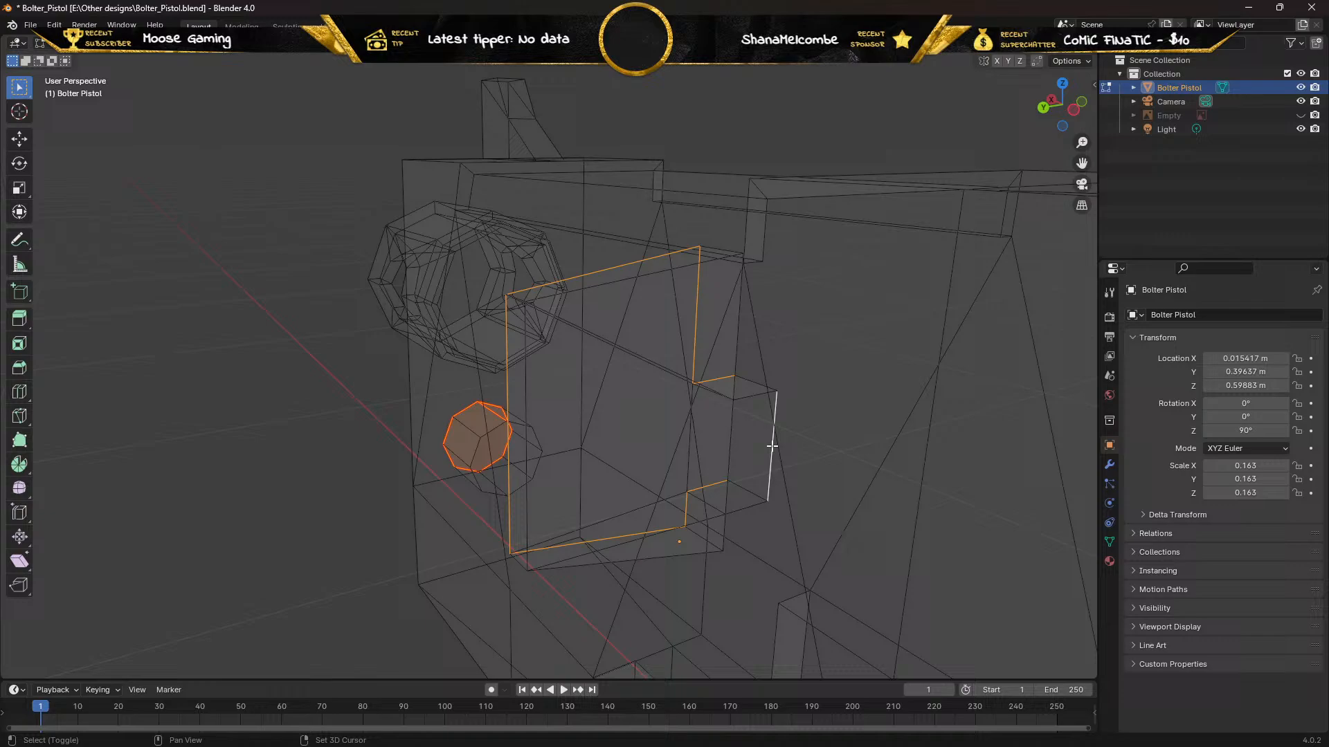
pyautogui.keyDown('shift'); pyautogui.click(749, 394); pyautogui.keyUp('shift')
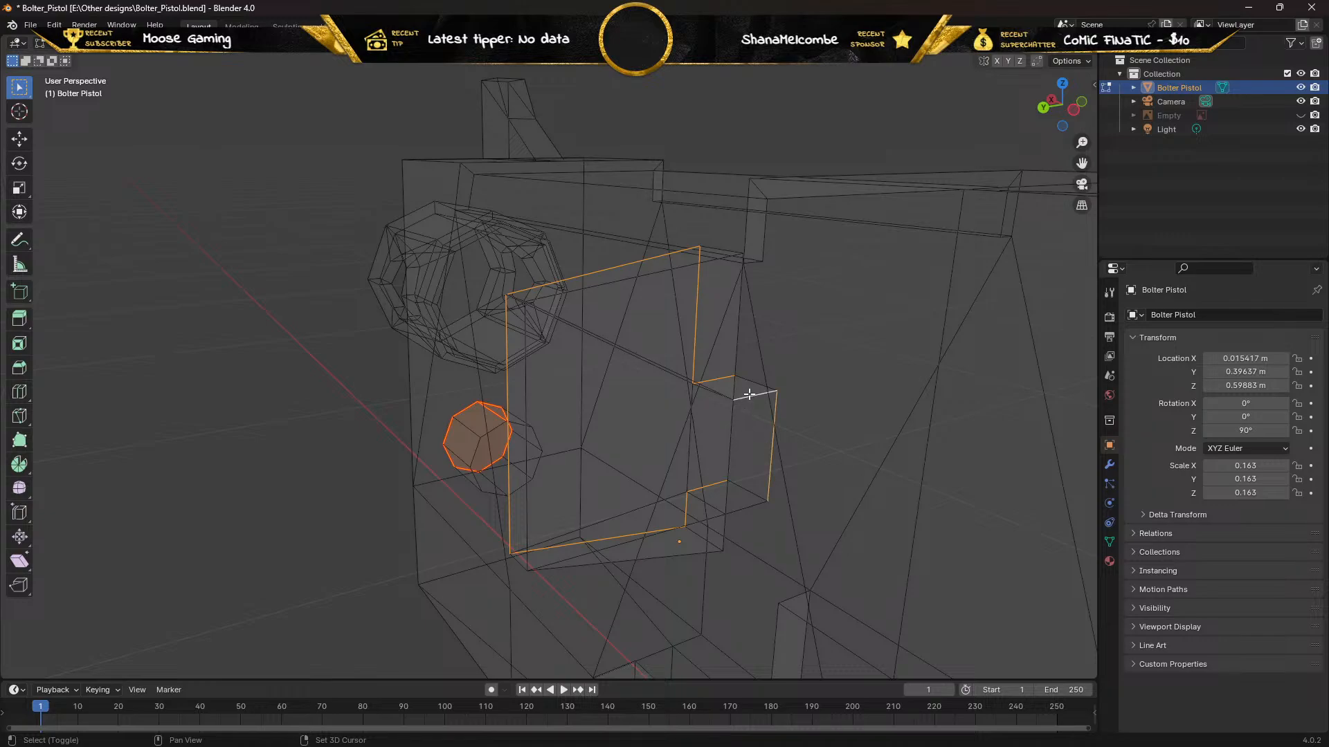
pyautogui.keyDown('shift'); pyautogui.click(735, 352); pyautogui.keyUp('shift')
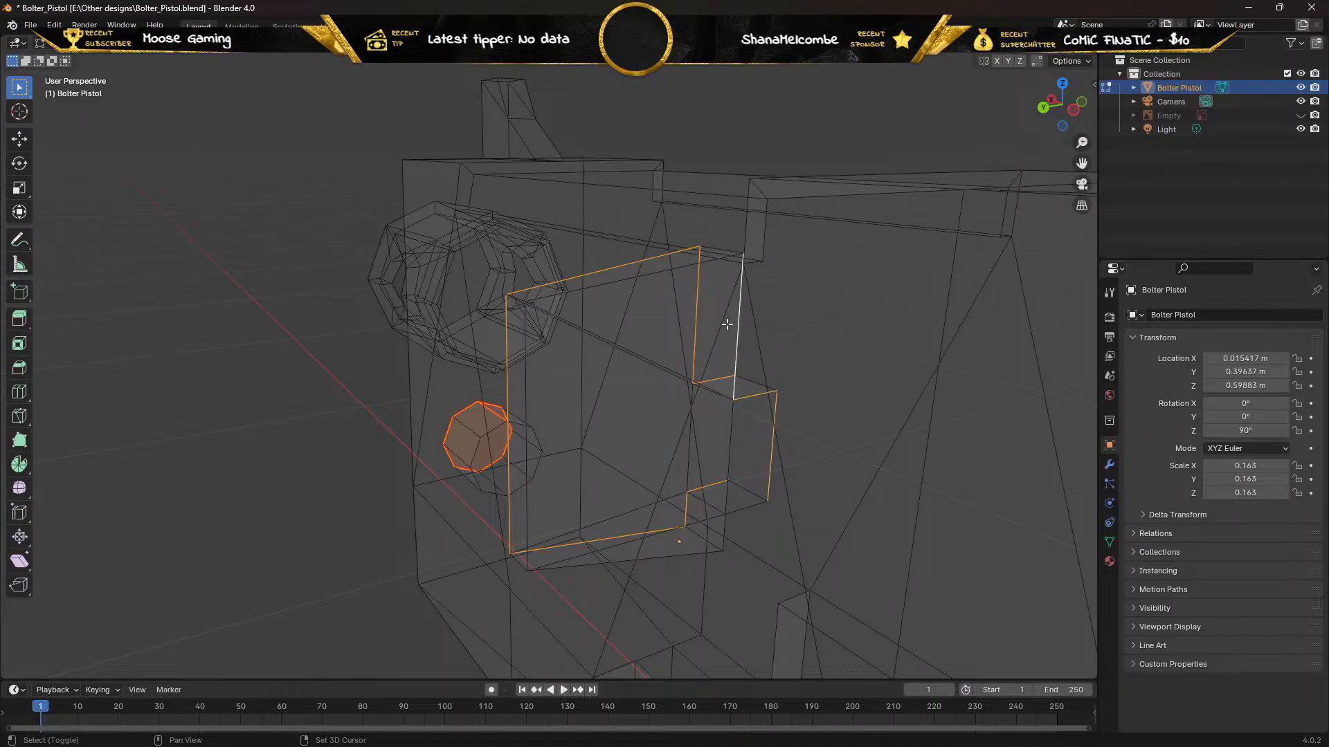
pyautogui.keyDown('shift'); pyautogui.click(636, 277); pyautogui.keyUp('shift')
pyautogui.keyDown('shift'); pyautogui.click(527, 379); pyautogui.keyUp('shift')
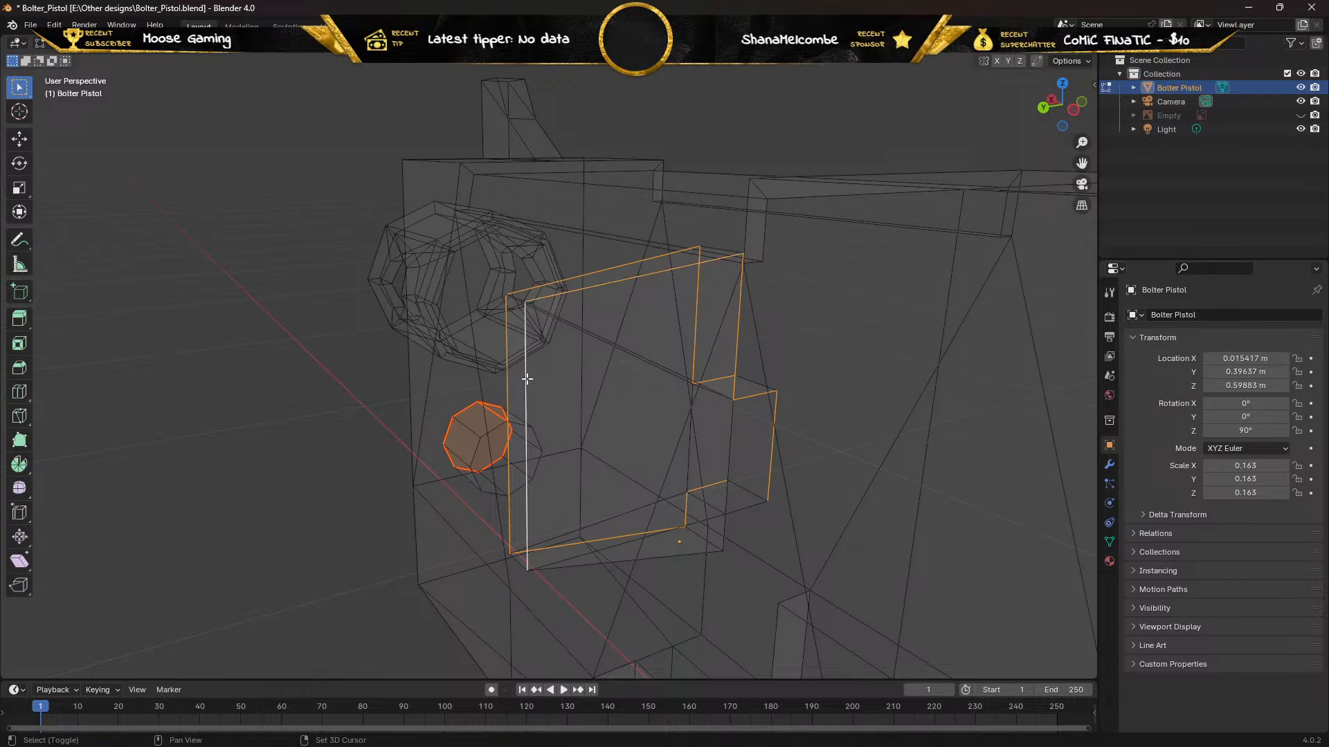
pyautogui.keyDown('shift'); pyautogui.click(602, 553); pyautogui.keyUp('shift')
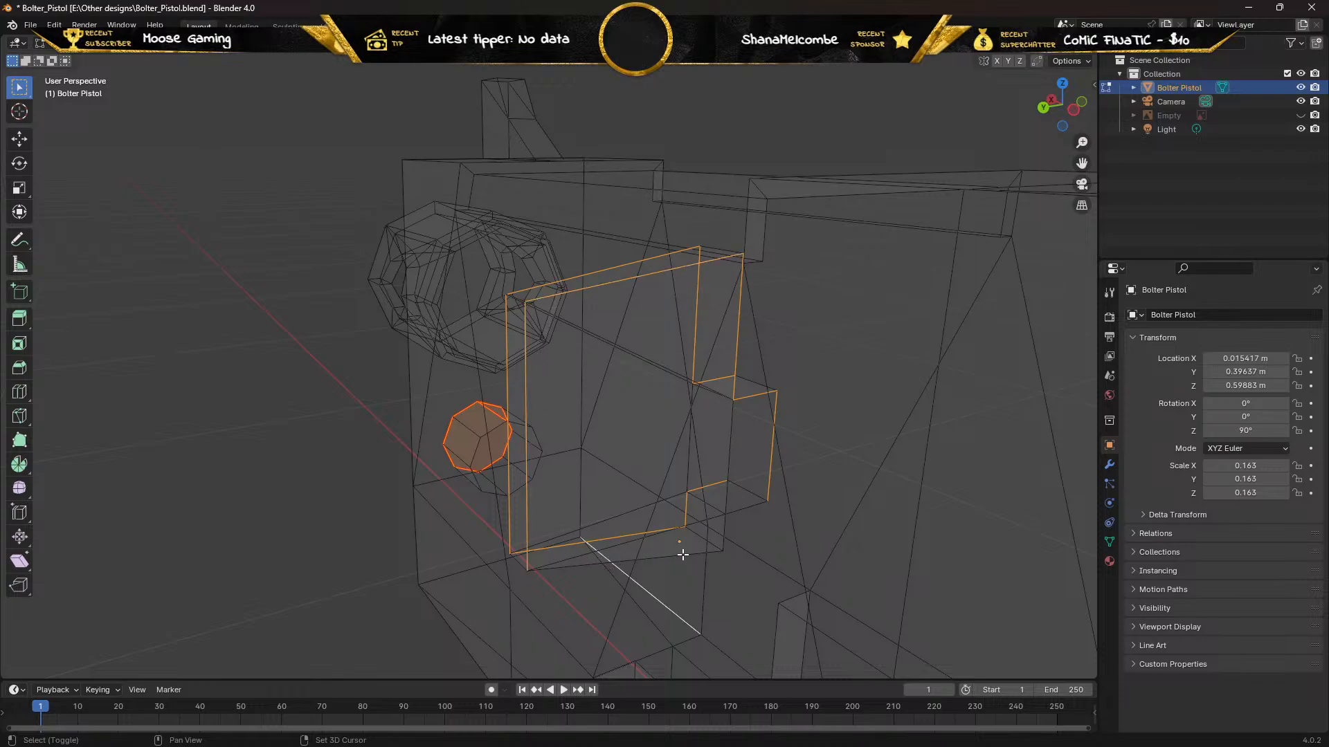
pyautogui.keyDown('shift'); pyautogui.click(651, 593); pyautogui.keyUp('shift')
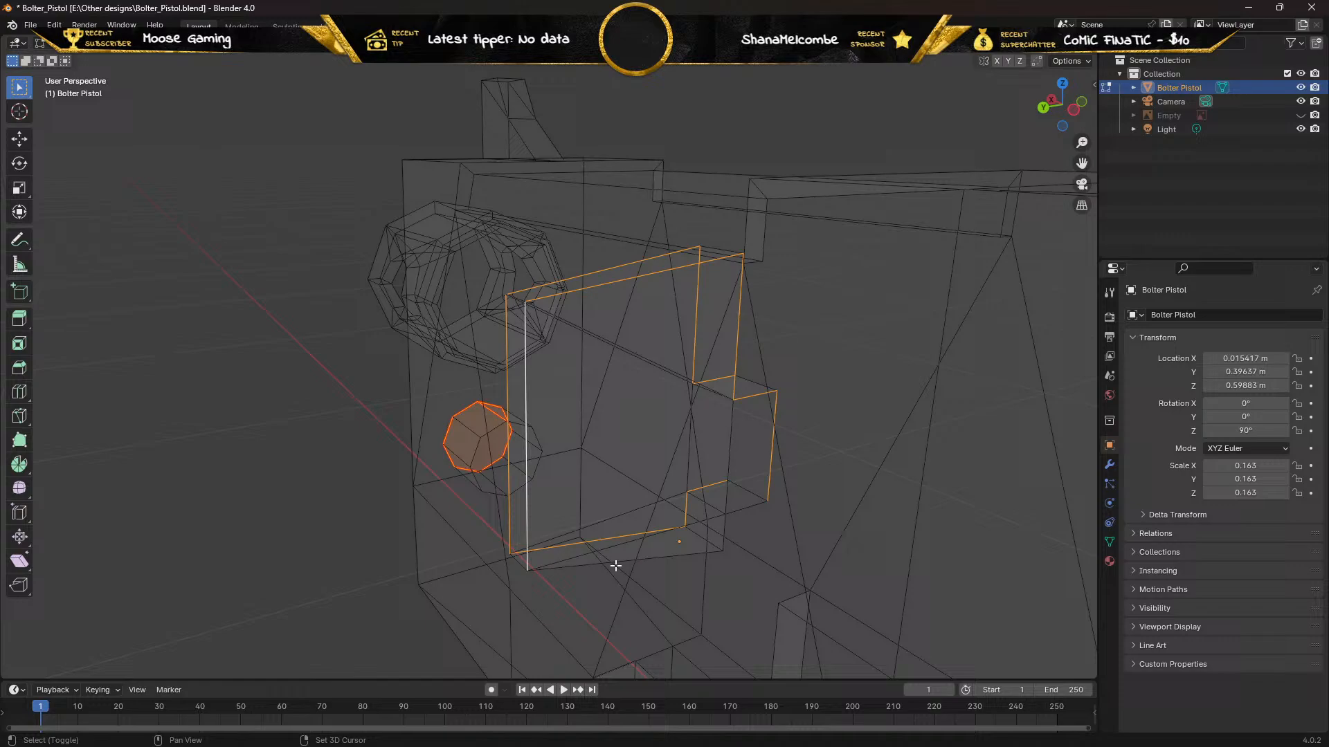
pyautogui.keyDown('shift'); pyautogui.click(578, 566); pyautogui.keyUp('shift')
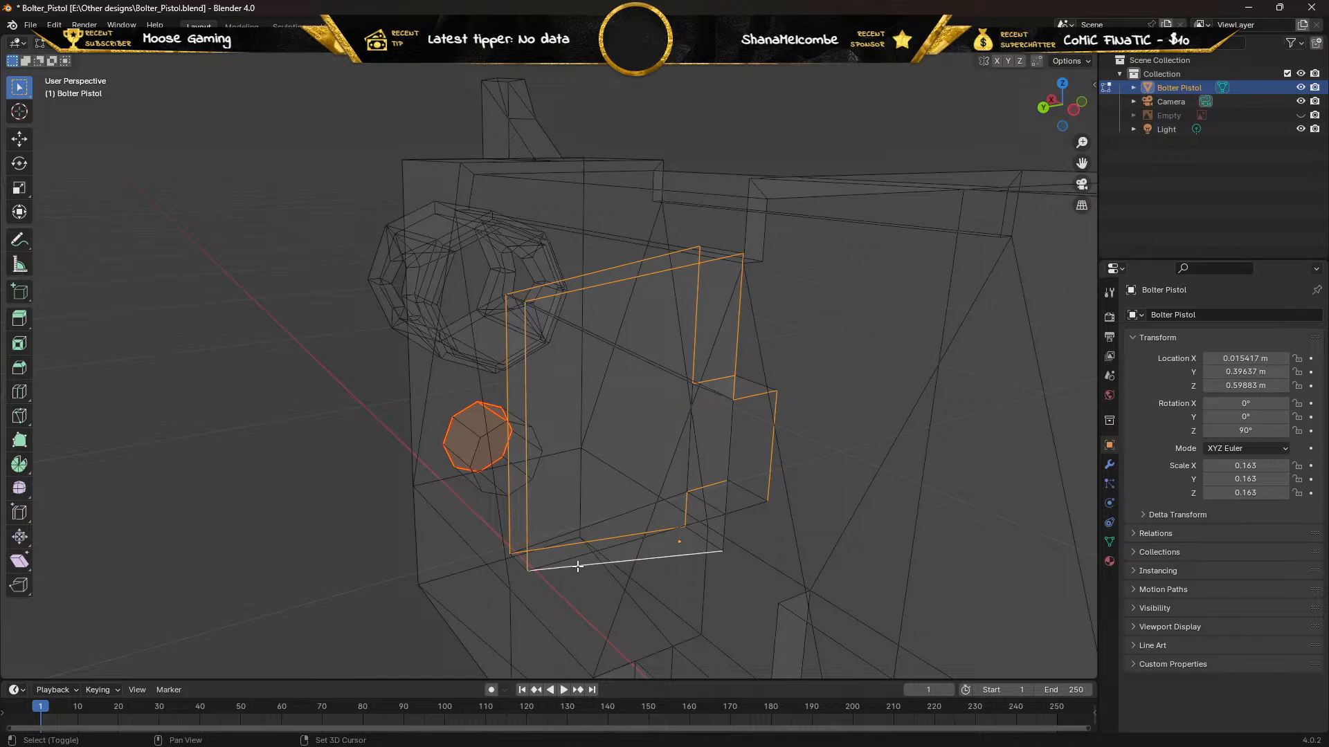
pyautogui.keyDown('shift'); pyautogui.click(724, 529); pyautogui.keyUp('shift')
pyautogui.keyDown('shift'); pyautogui.click(743, 508); pyautogui.keyUp('shift')
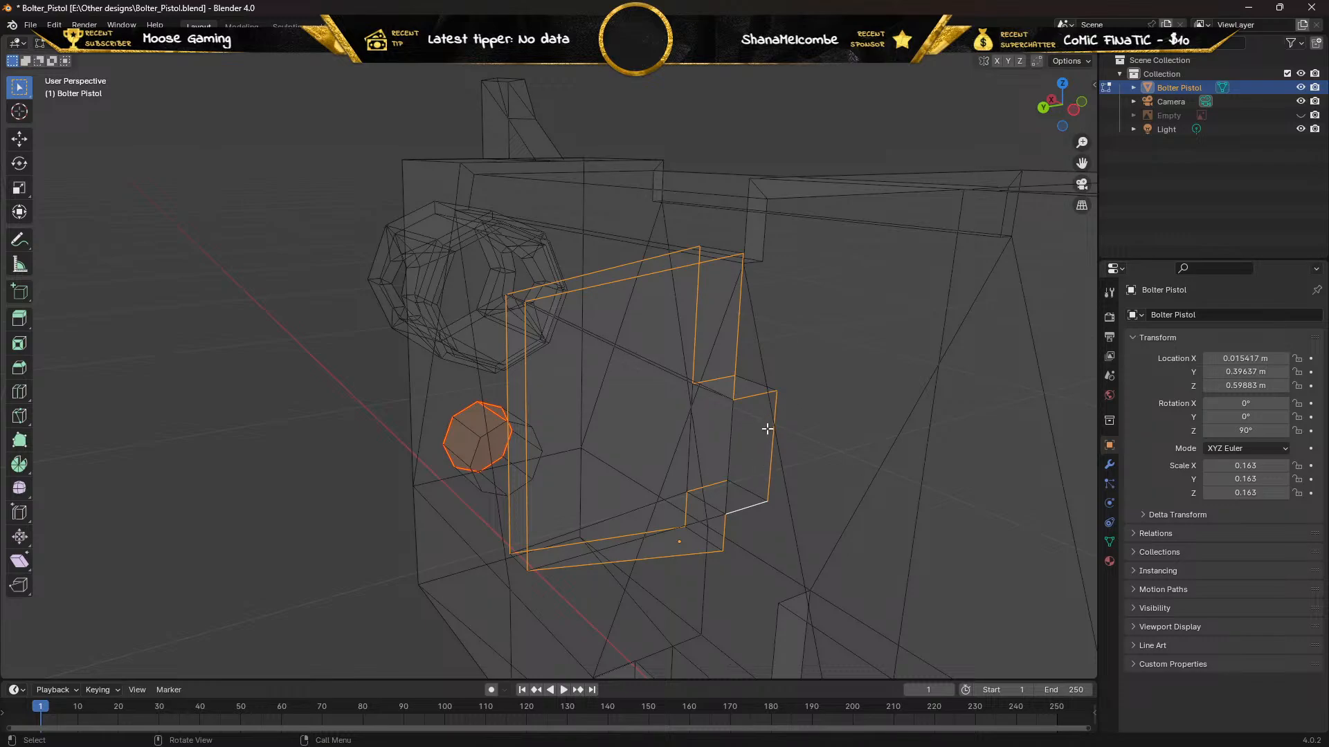
pyautogui.hotkey('ctrl', 'e')
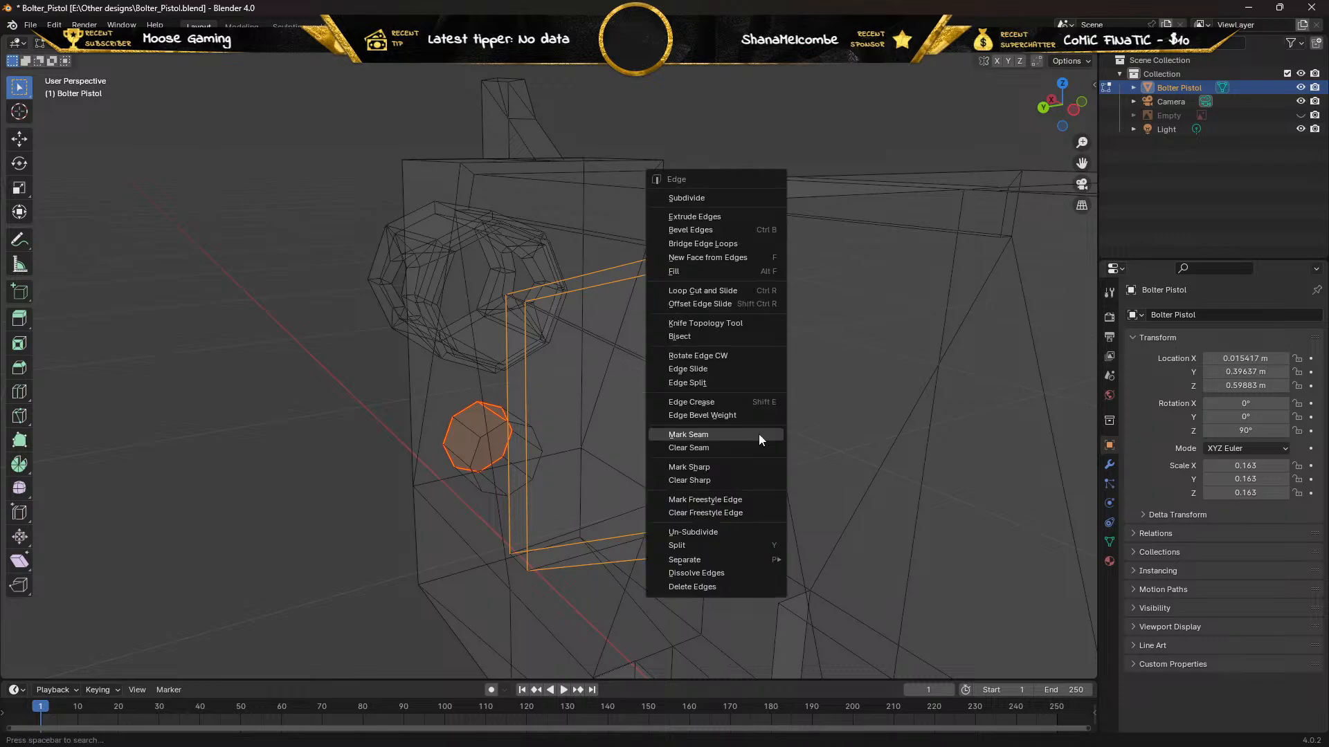
pyautogui.click(758, 434)
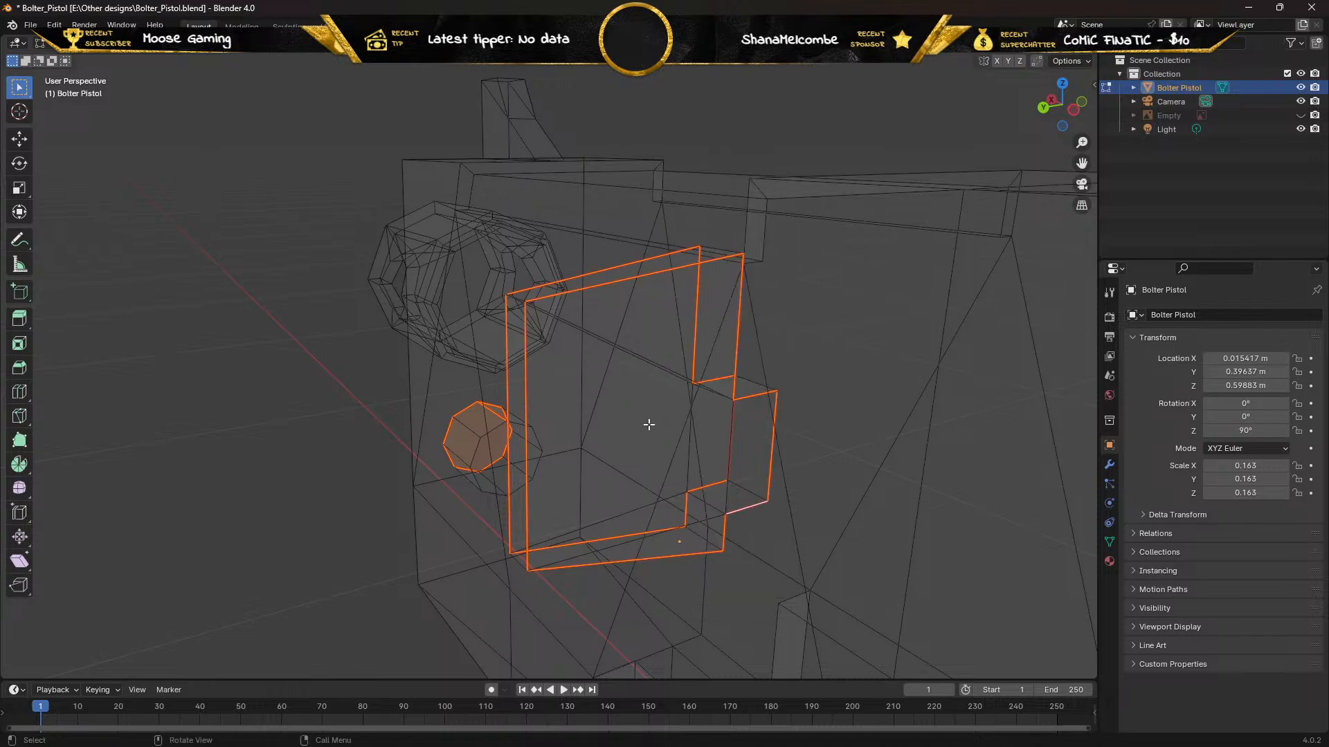
# Return to solid shading and fill the open side of the side block's neck with a face between its upper and lower edges
pyautogui.moveTo(641, 422); pyautogui.dragTo(694, 436, button='middle')
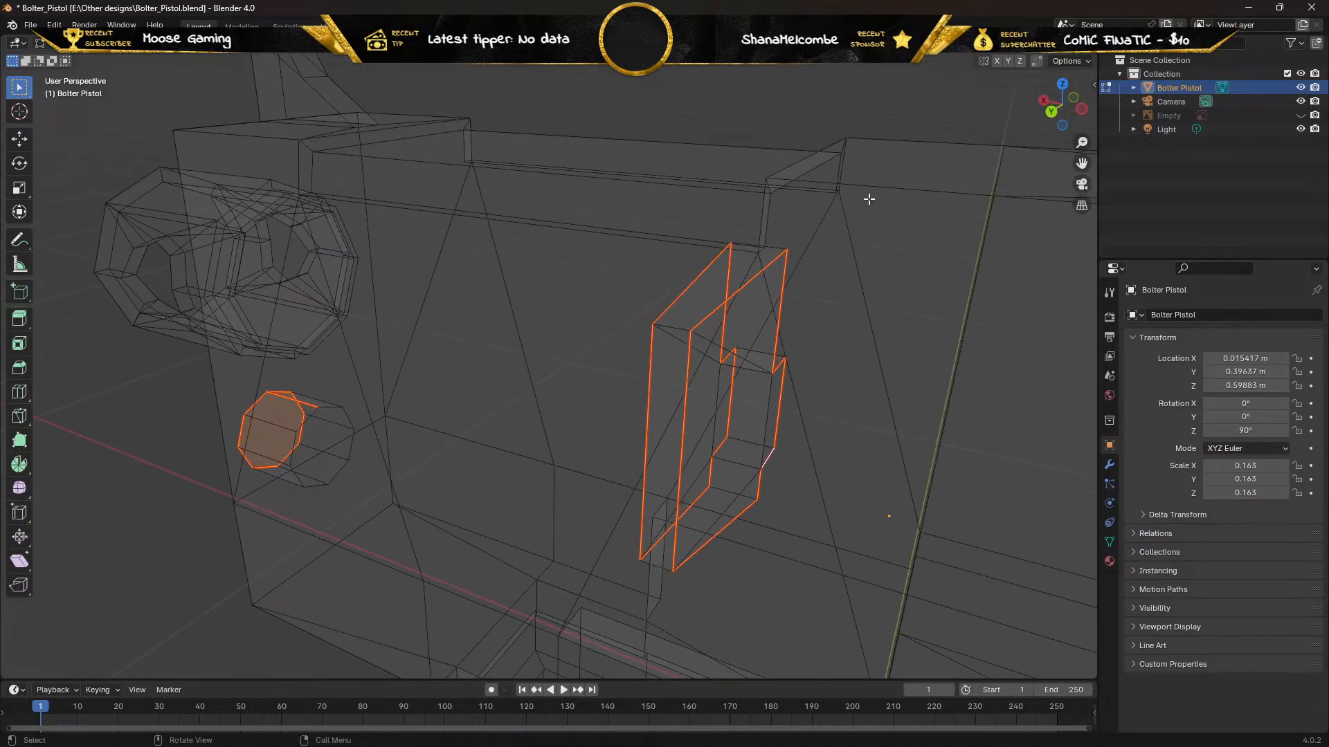
pyautogui.hotkey('shift', 'z')
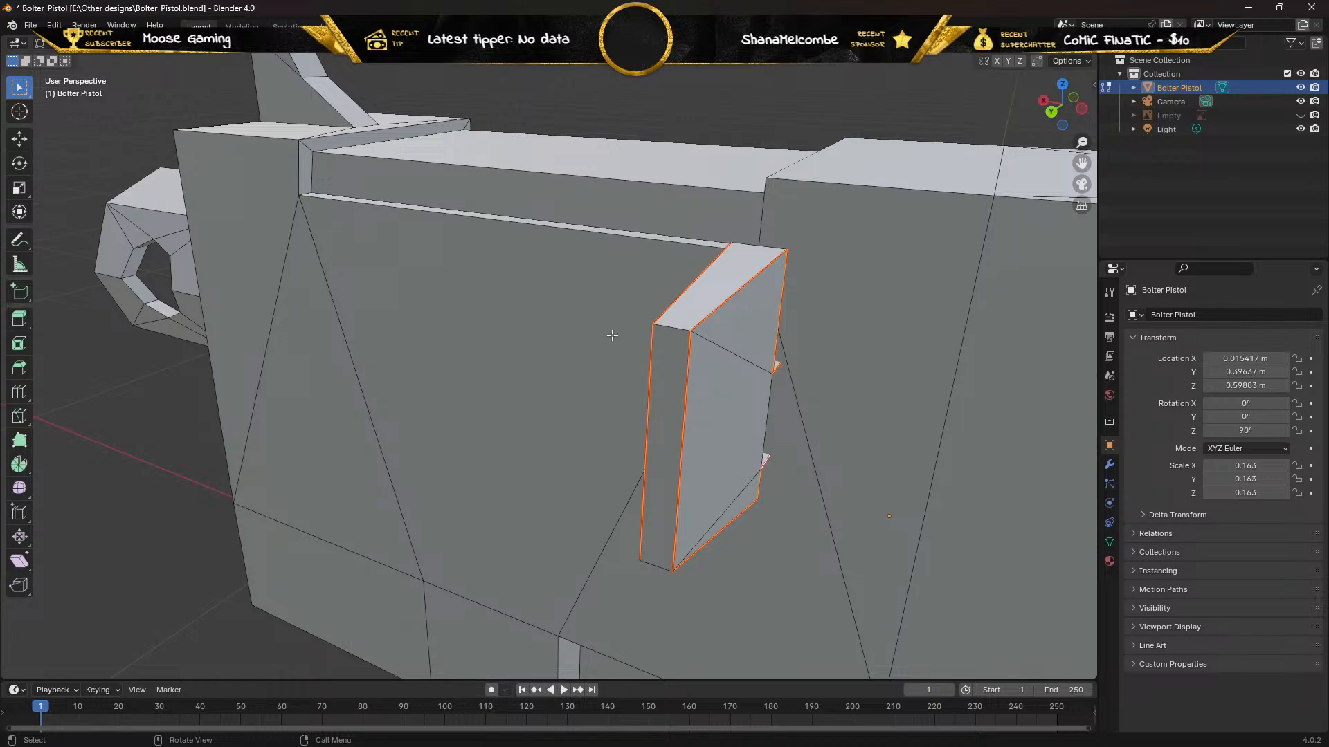
pyautogui.moveTo(612, 336); pyautogui.dragTo(468, 300, button='middle')
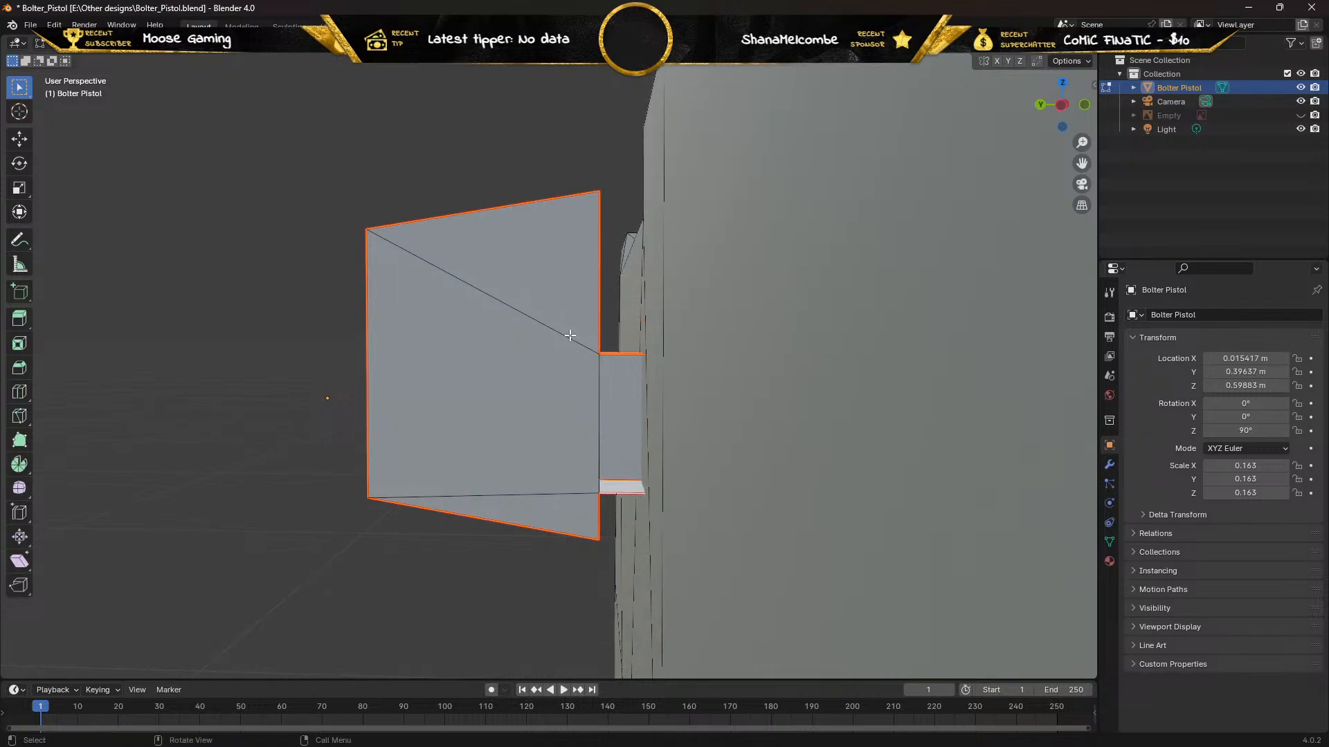
pyautogui.click(625, 355)
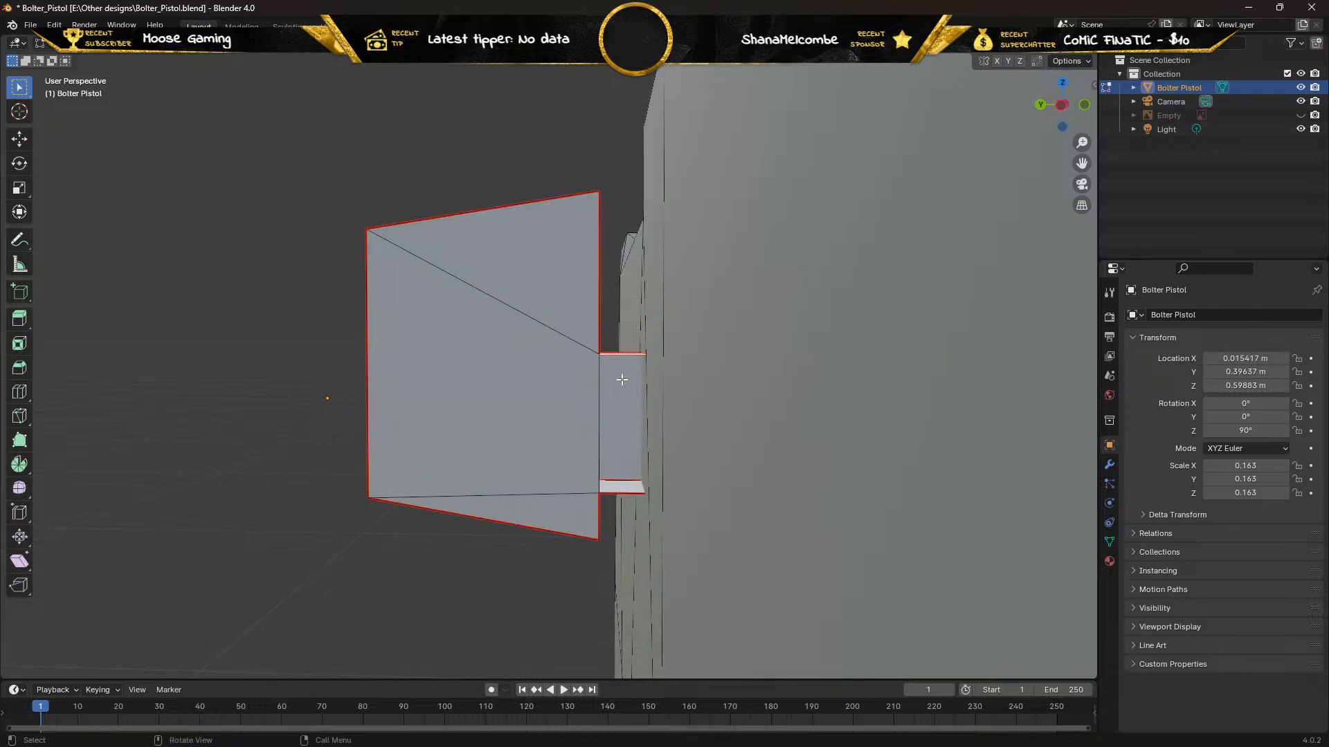
pyautogui.keyDown('shift'); pyautogui.click(618, 488); pyautogui.keyUp('shift')
pyautogui.keyDown('shift'); pyautogui.moveTo(616, 346); pyautogui.dragTo(618, 288, button='middle'); pyautogui.keyUp('shift')
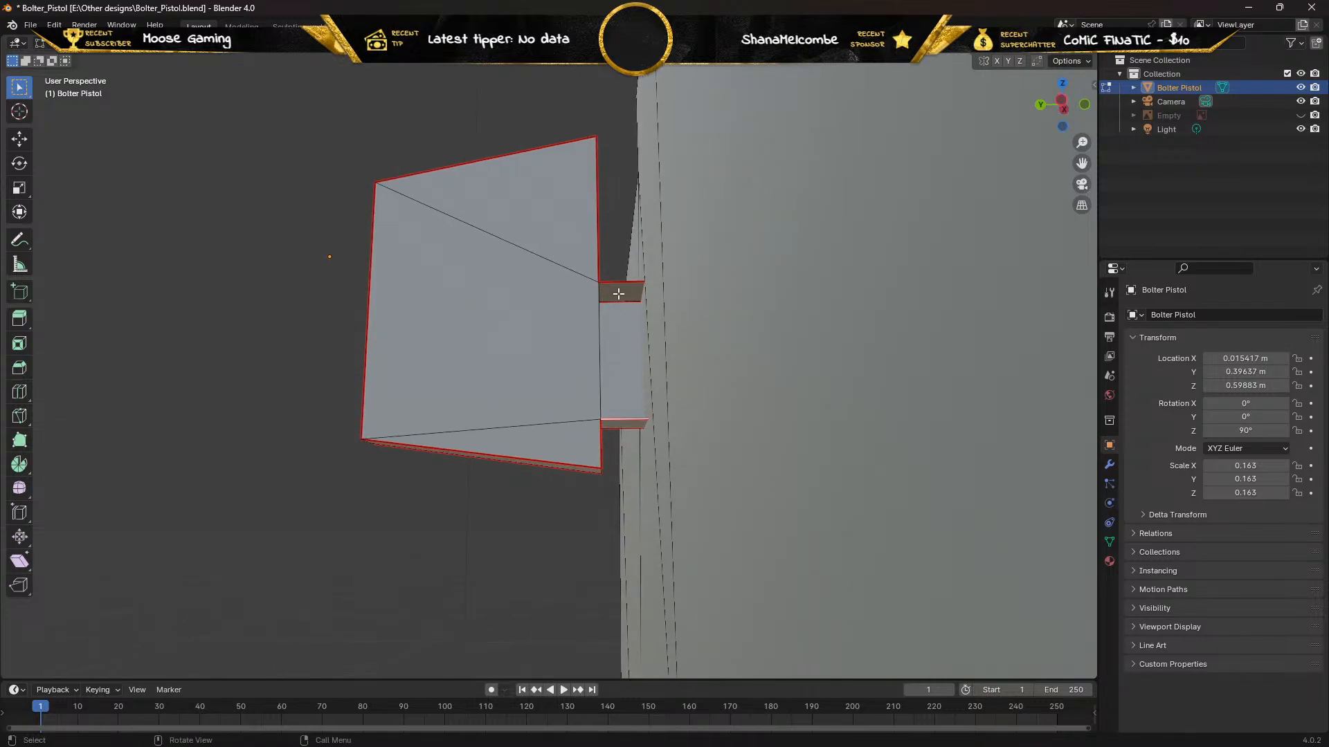
pyautogui.keyDown('shift'); pyautogui.click(621, 282); pyautogui.keyUp('shift')
pyautogui.press('f')
# Delete the end face of the side block's neck where it meets the pistol body, using wireframe shading
pyautogui.moveTo(537, 276); pyautogui.dragTo(506, 293, button='middle')
pyautogui.moveTo(395, 218); pyautogui.dragTo(700, 323, button='middle')
pyautogui.scroll(-2, 432, 314)
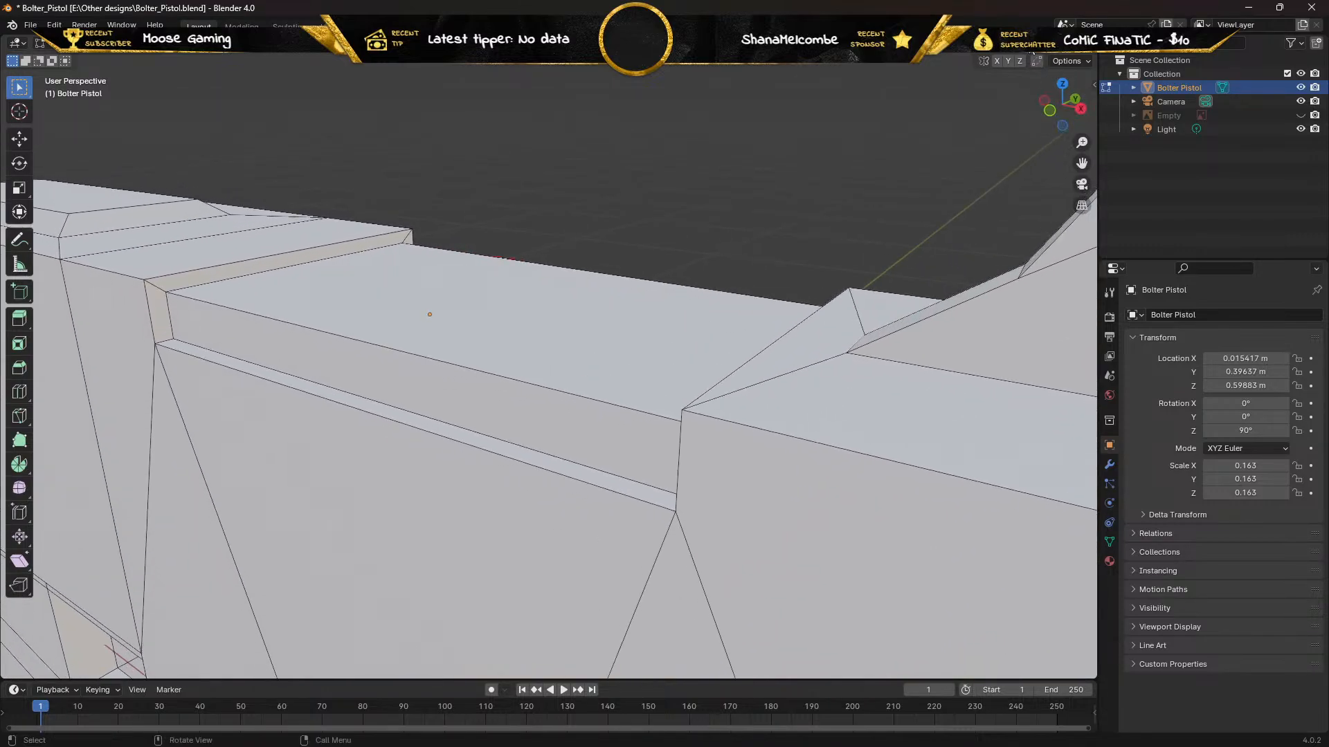
pyautogui.hotkey('shift', 'z')
pyautogui.scroll(2, 484, 385)
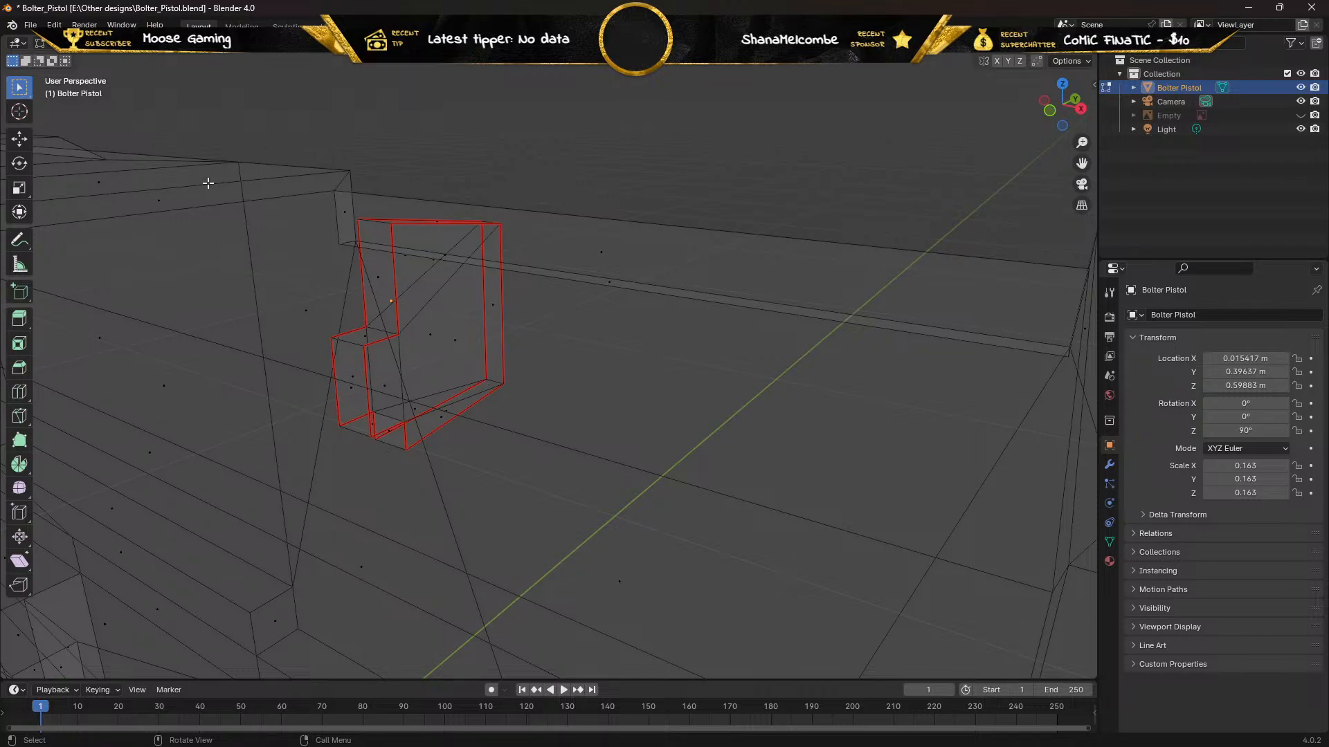
pyautogui.moveTo(208, 183); pyautogui.dragTo(264, 273, button='middle')
pyautogui.moveTo(315, 387); pyautogui.dragTo(291, 359, button='middle')
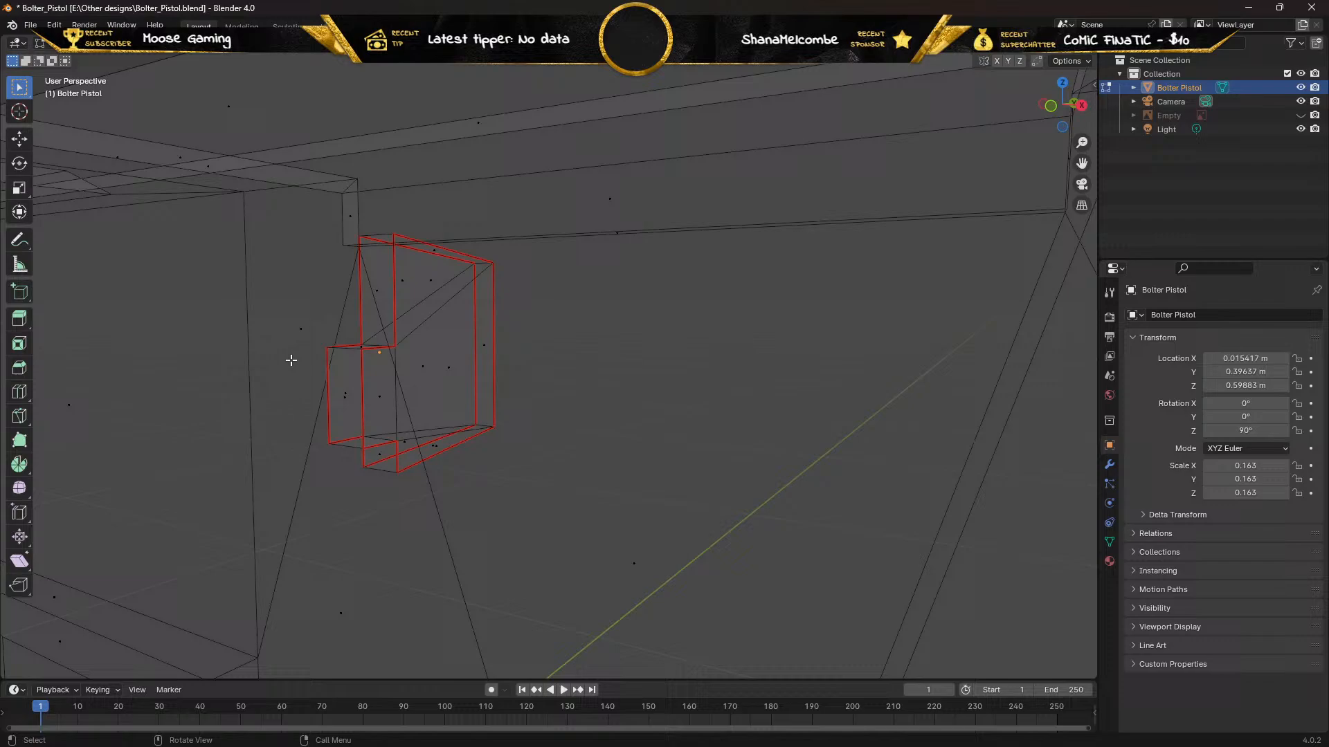
pyautogui.click(348, 399)
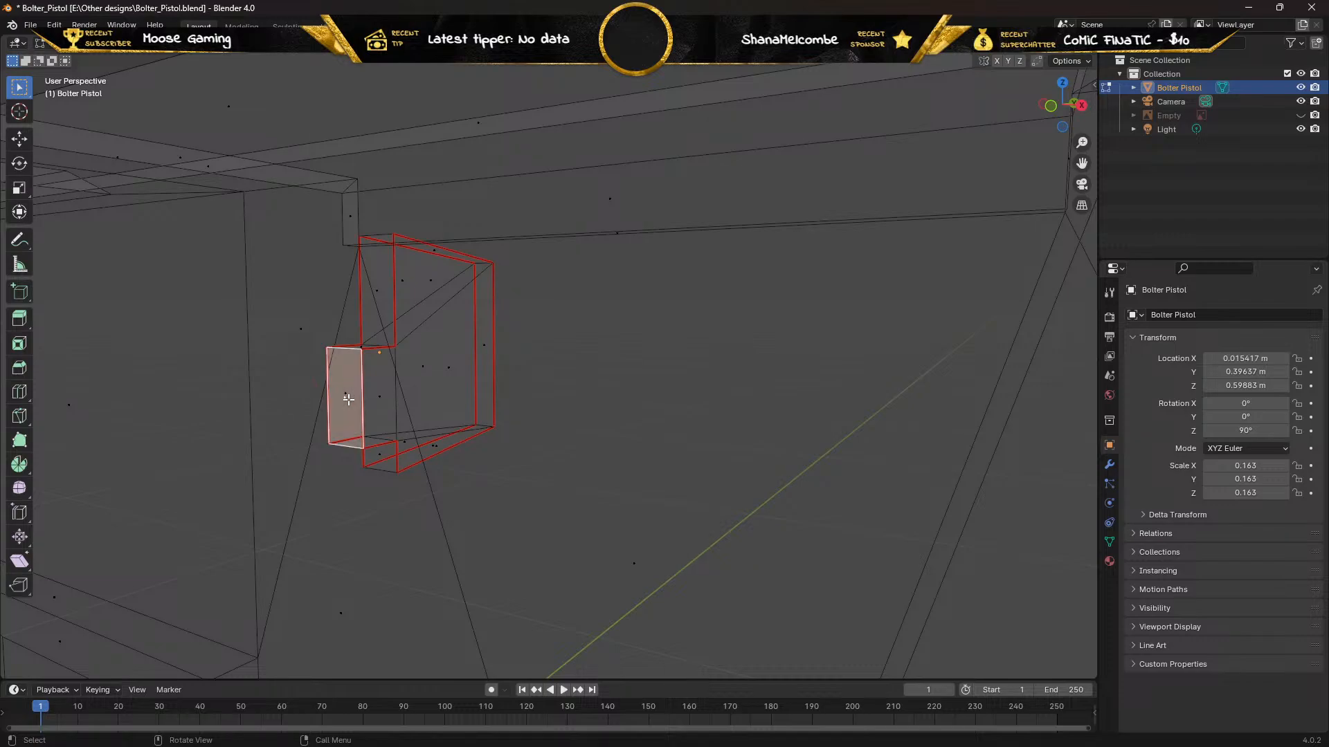
pyautogui.press('x')
pyautogui.click(347, 400)
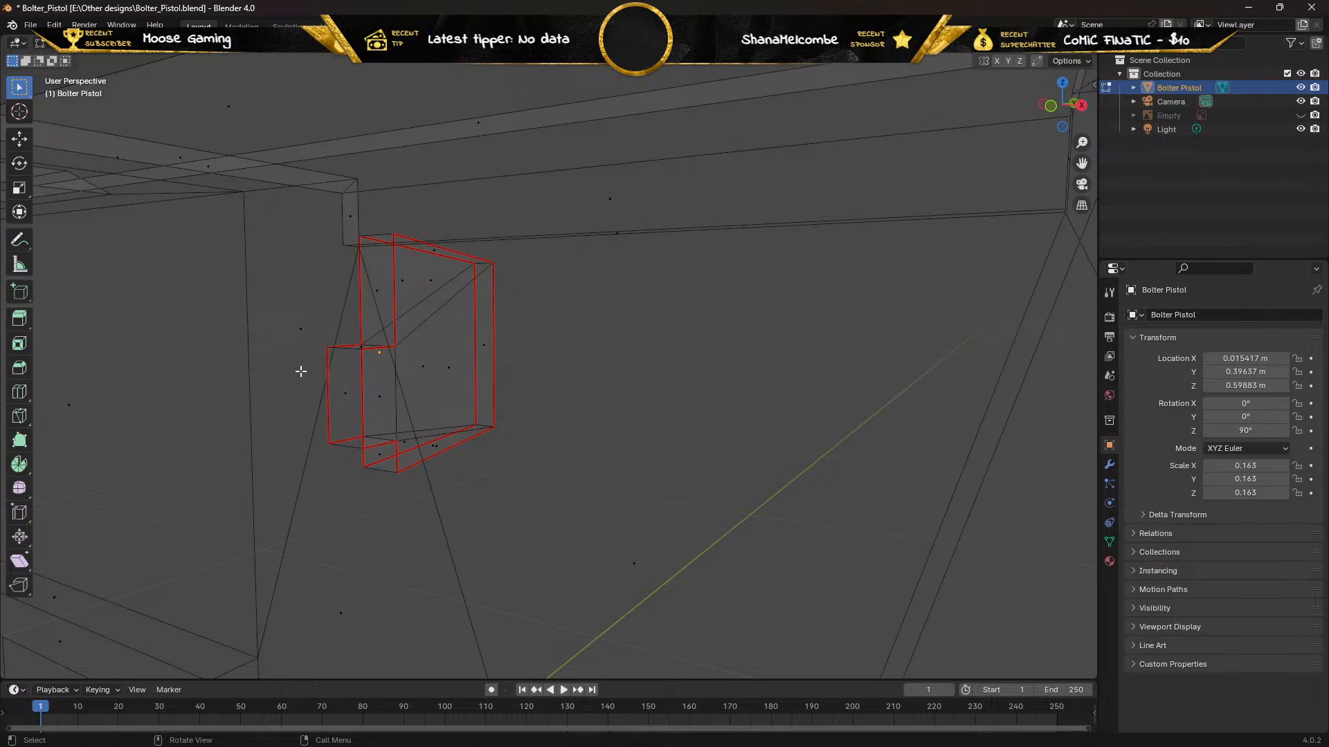
# Return the pistol to solid shading for edge work on the muzzle of the main upper barrel
pyautogui.moveTo(300, 371)
pyautogui.mouseDown(button='middle')
pyautogui.moveTo(382, 380)
pyautogui.moveTo(281, 380)
pyautogui.moveTo(320, 354)
pyautogui.moveTo(316, 375)
pyautogui.mouseUp(button='middle')
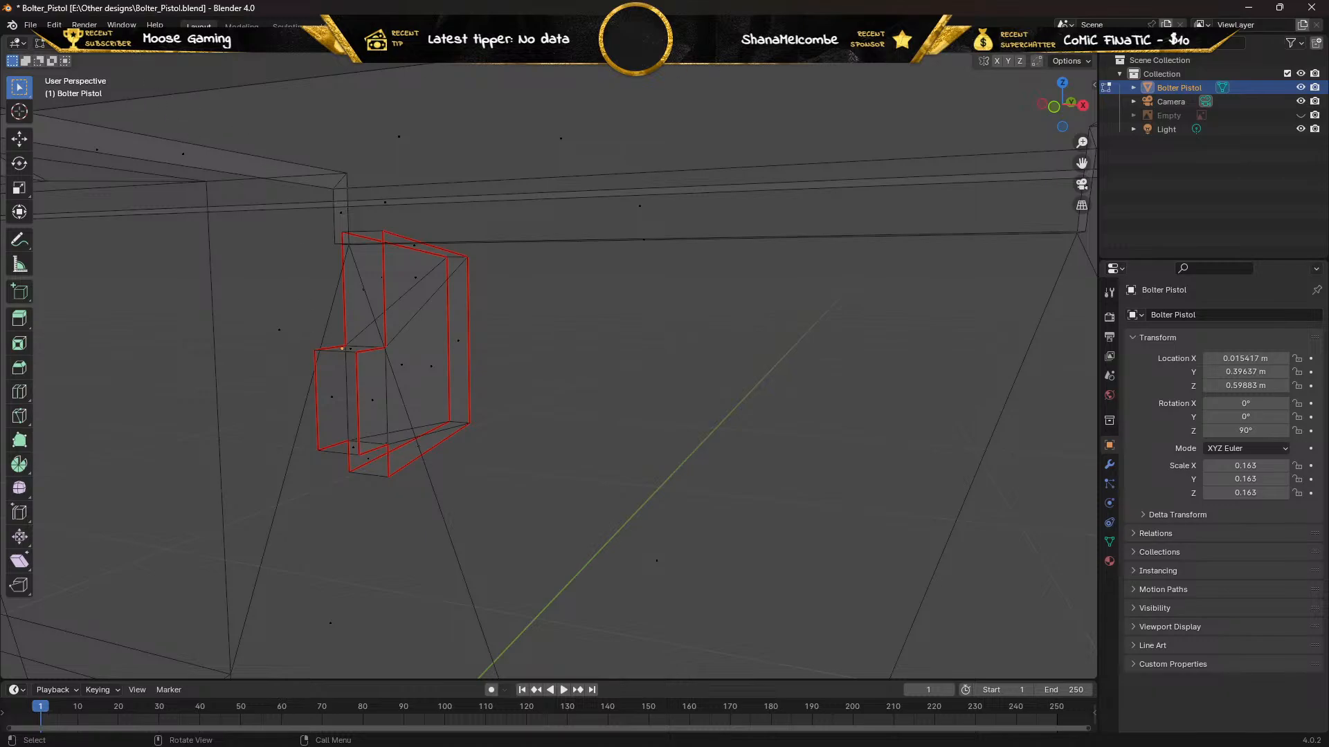
pyautogui.scroll(-6, 816, 124)
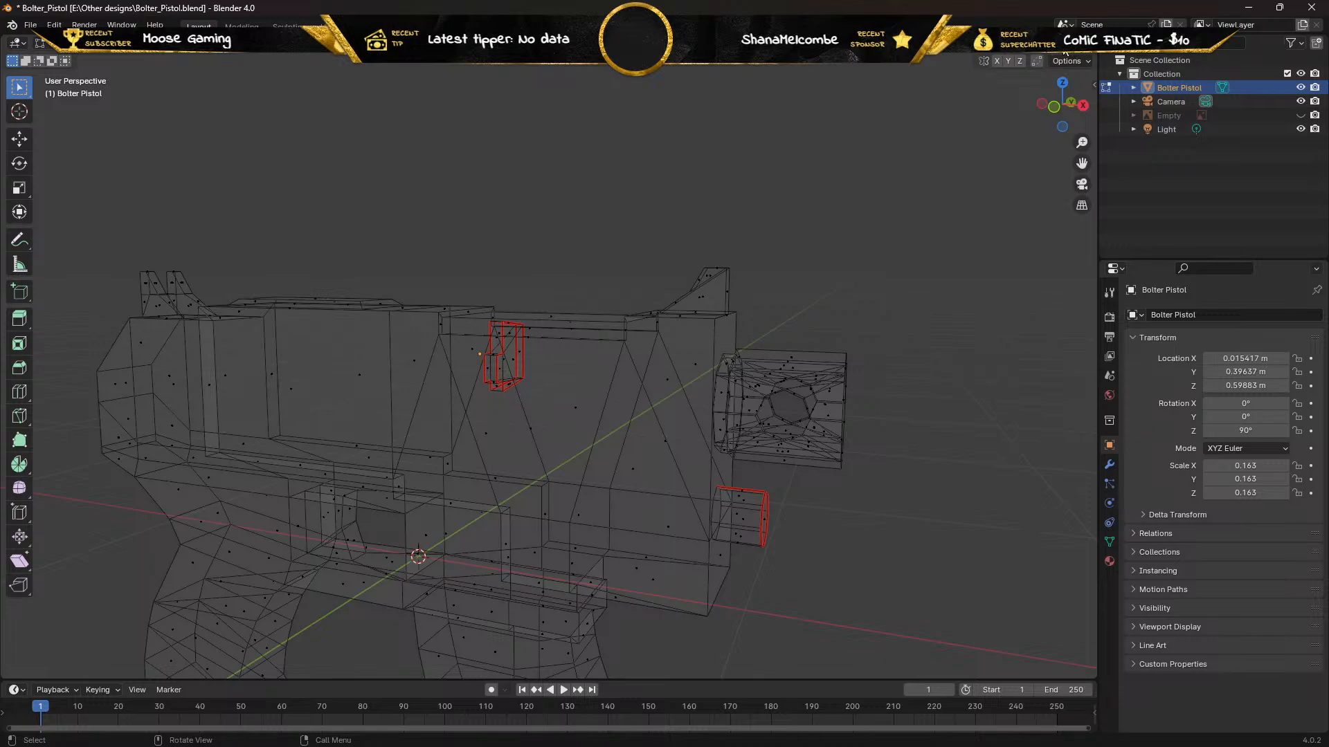
pyautogui.hotkey('shift', 'z')
pyautogui.moveTo(693, 162)
pyautogui.mouseDown(button='middle')
pyautogui.moveTo(620, 169)
pyautogui.moveTo(634, 174)
pyautogui.mouseUp(button='middle')
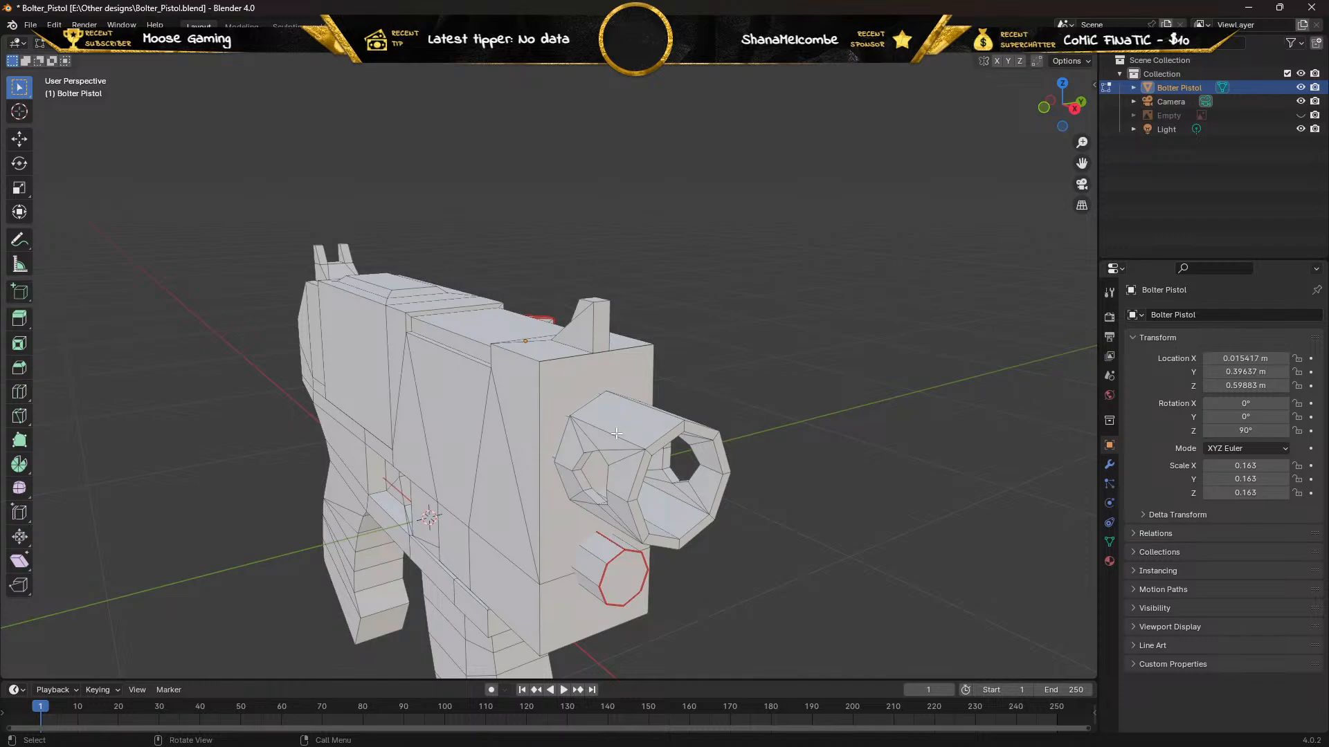
pyautogui.moveTo(571, 434)
pyautogui.mouseDown(button='middle')
pyautogui.moveTo(571, 422)
pyautogui.moveTo(612, 420)
pyautogui.moveTo(552, 418)
pyautogui.mouseUp(button='middle')
pyautogui.scroll(1, 570, 422)
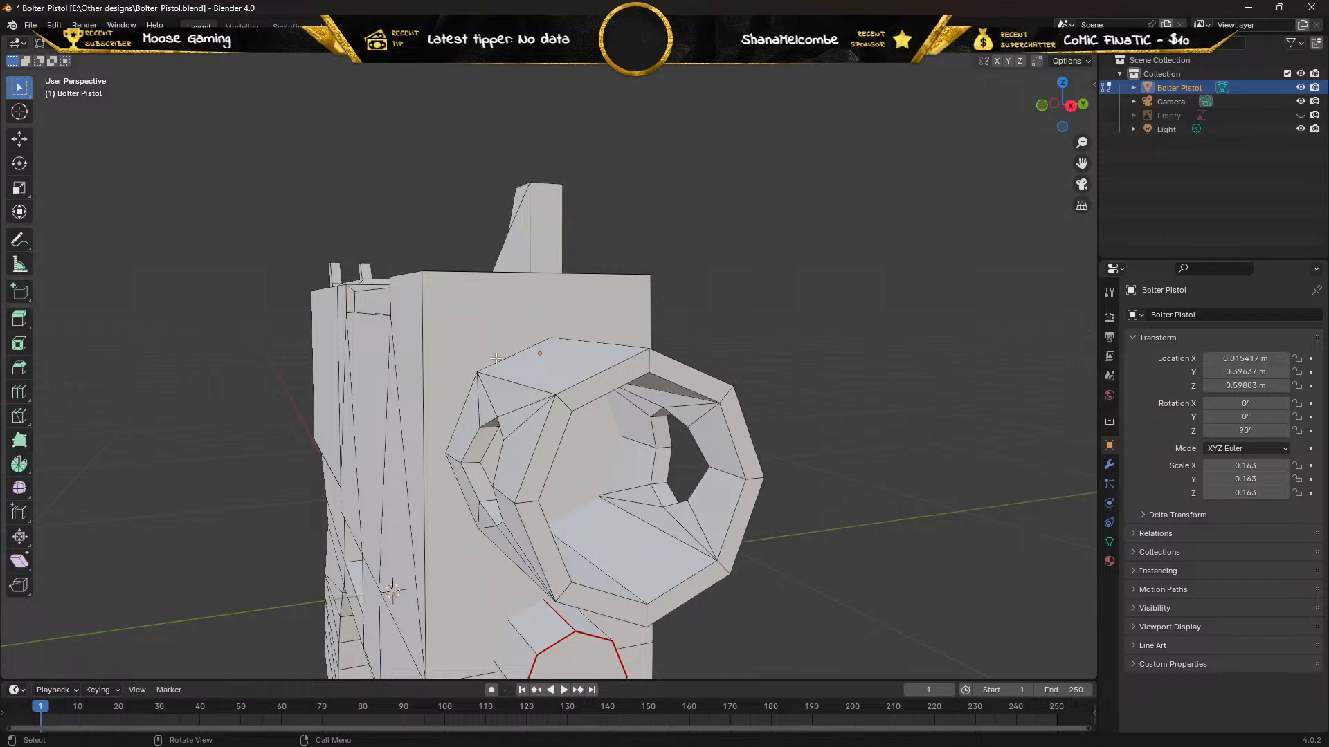
pyautogui.keyDown('shift'); pyautogui.click(602, 373); pyautogui.keyUp('shift')
pyautogui.keyDown('alt'); pyautogui.click(603, 374); pyautogui.keyUp('alt')
pyautogui.keyDown('alt'); pyautogui.keyDown('shift'); pyautogui.click(602, 374); pyautogui.keyUp('shift'); pyautogui.keyUp('alt')
pyautogui.keyDown('ctrl'); pyautogui.click(602, 373); pyautogui.keyUp('ctrl')
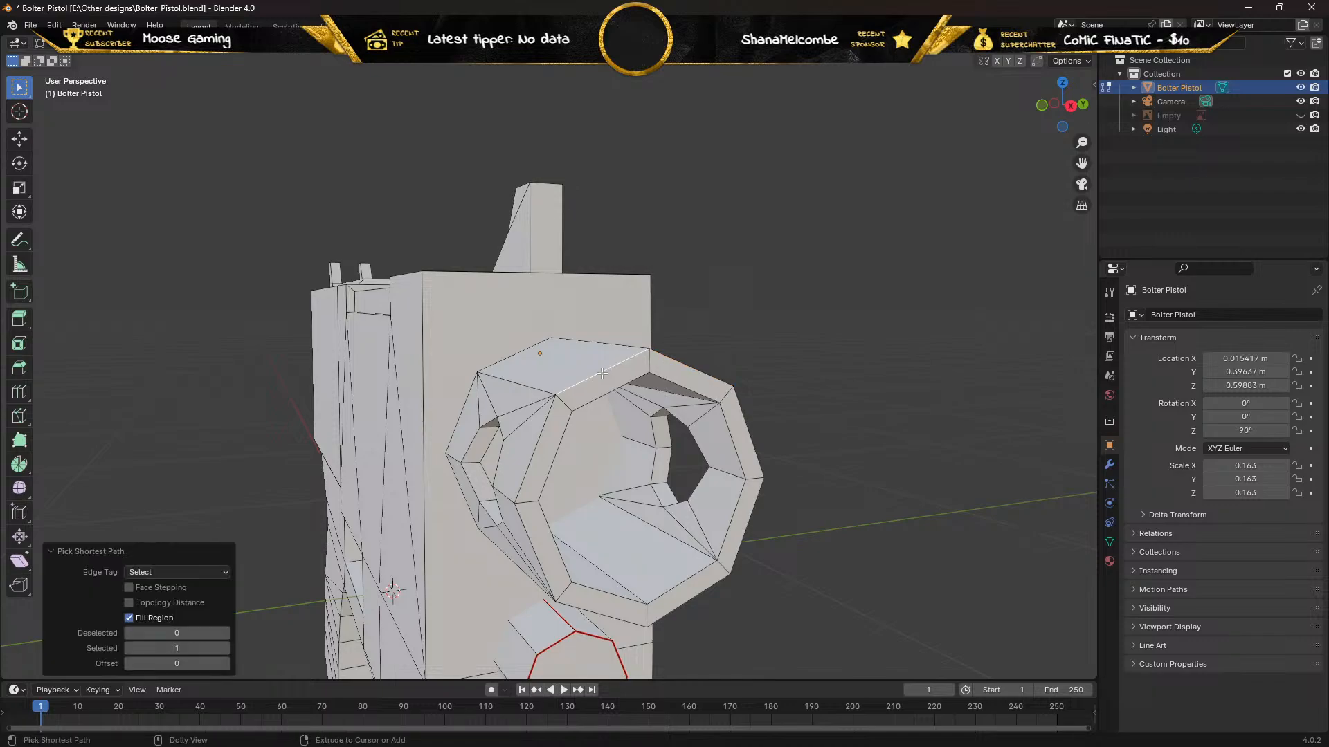
# Select the edges around the outer rim of the main barrel's muzzle
pyautogui.click(602, 374)
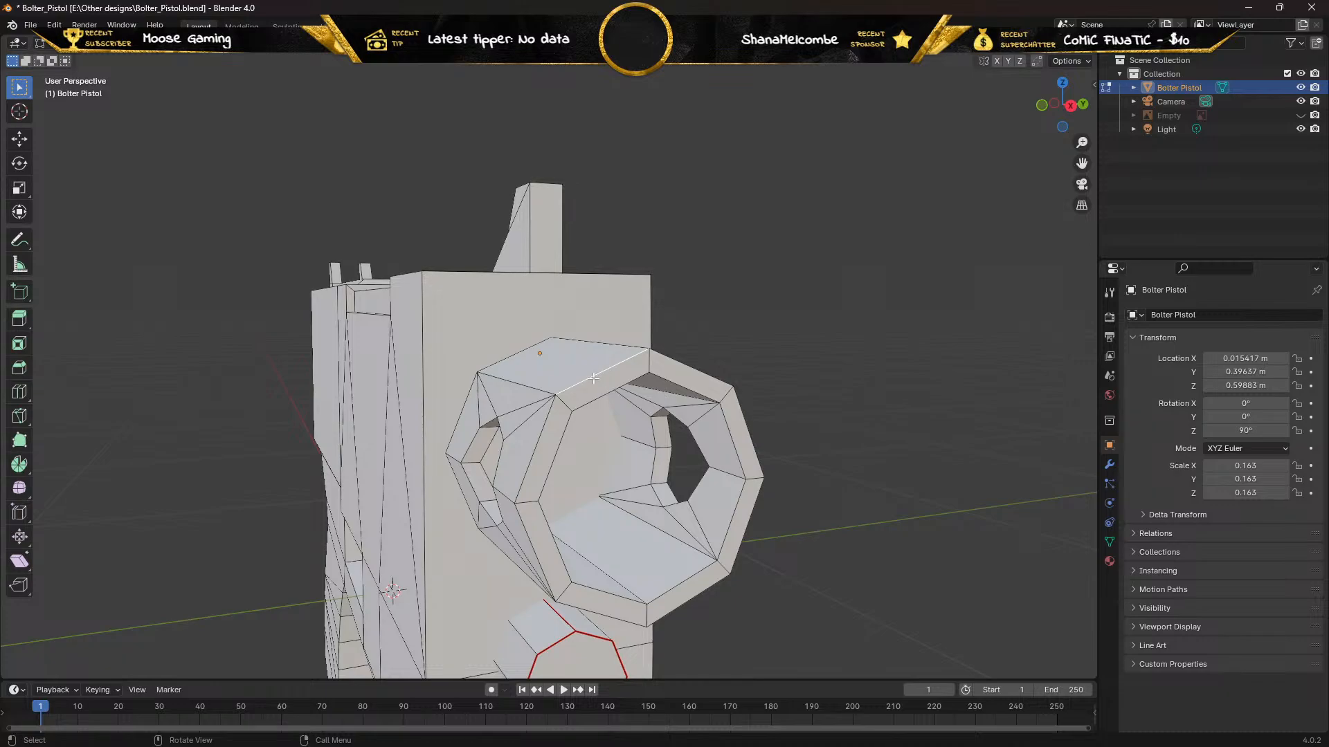
pyautogui.keyDown('shift'); pyautogui.click(539, 436); pyautogui.keyUp('shift')
pyautogui.keyDown('shift'); pyautogui.click(577, 610); pyautogui.keyUp('shift')
pyautogui.keyDown('shift'); pyautogui.click(678, 607); pyautogui.keyUp('shift')
pyautogui.keyDown('shift'); pyautogui.click(744, 547); pyautogui.keyUp('shift')
pyautogui.keyDown('shift'); pyautogui.click(744, 412); pyautogui.keyUp('shift')
pyautogui.keyDown('shift'); pyautogui.click(708, 377); pyautogui.keyUp('shift')
# Add the edges around the inner rim of the main barrel's muzzle to the selection
pyautogui.keyDown('shift'); pyautogui.click(578, 411); pyautogui.keyUp('shift')
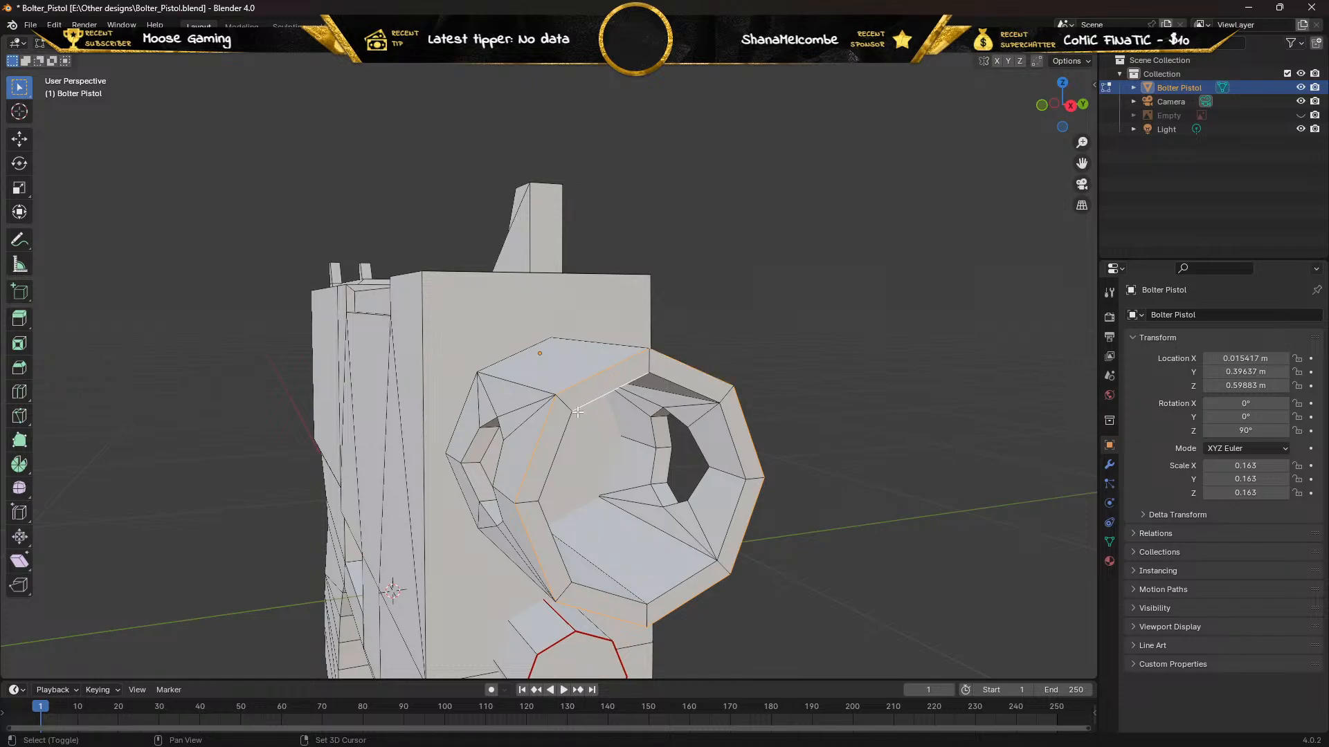
pyautogui.keyDown('shift'); pyautogui.click(555, 456); pyautogui.keyUp('shift')
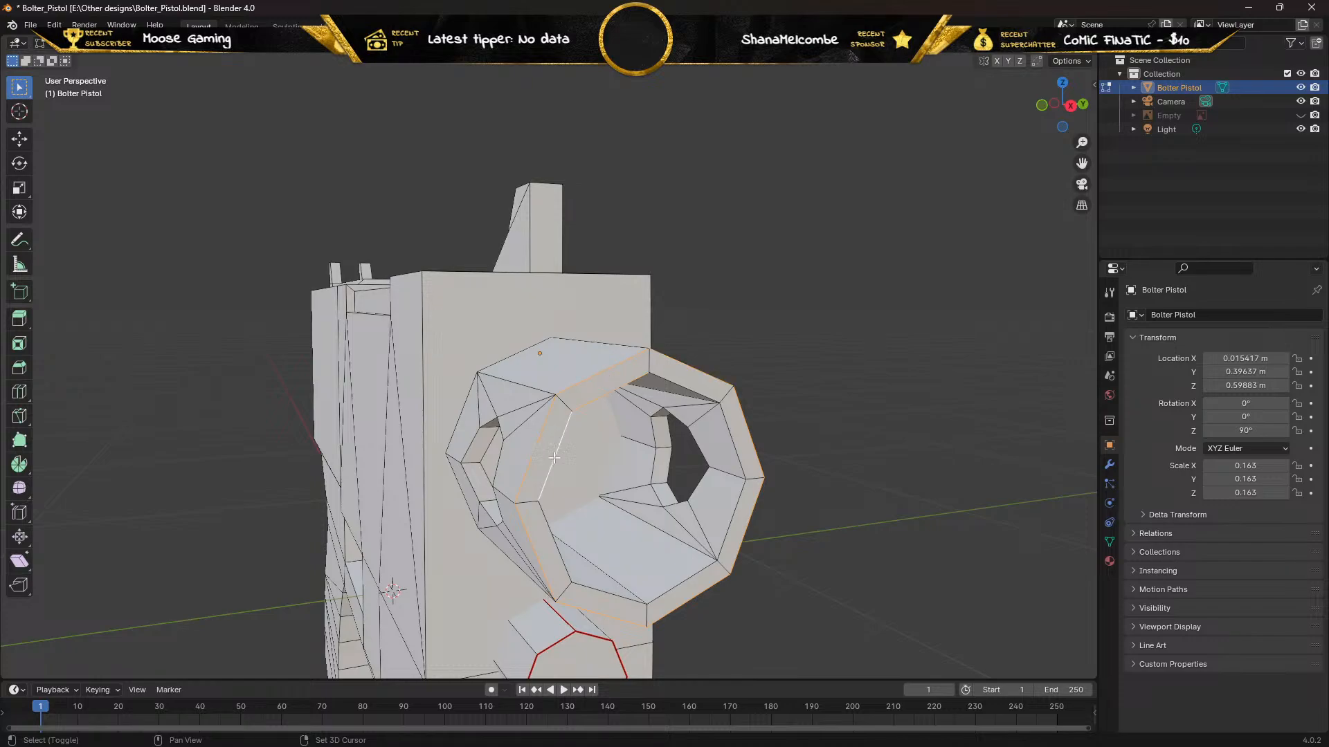
pyautogui.keyDown('shift'); pyautogui.click(560, 546); pyautogui.keyUp('shift')
pyautogui.keyDown('shift'); pyautogui.click(558, 544); pyautogui.keyUp('shift')
pyautogui.keyDown('shift'); pyautogui.click(598, 586); pyautogui.keyUp('shift')
pyautogui.keyDown('shift'); pyautogui.click(609, 577); pyautogui.keyUp('shift')
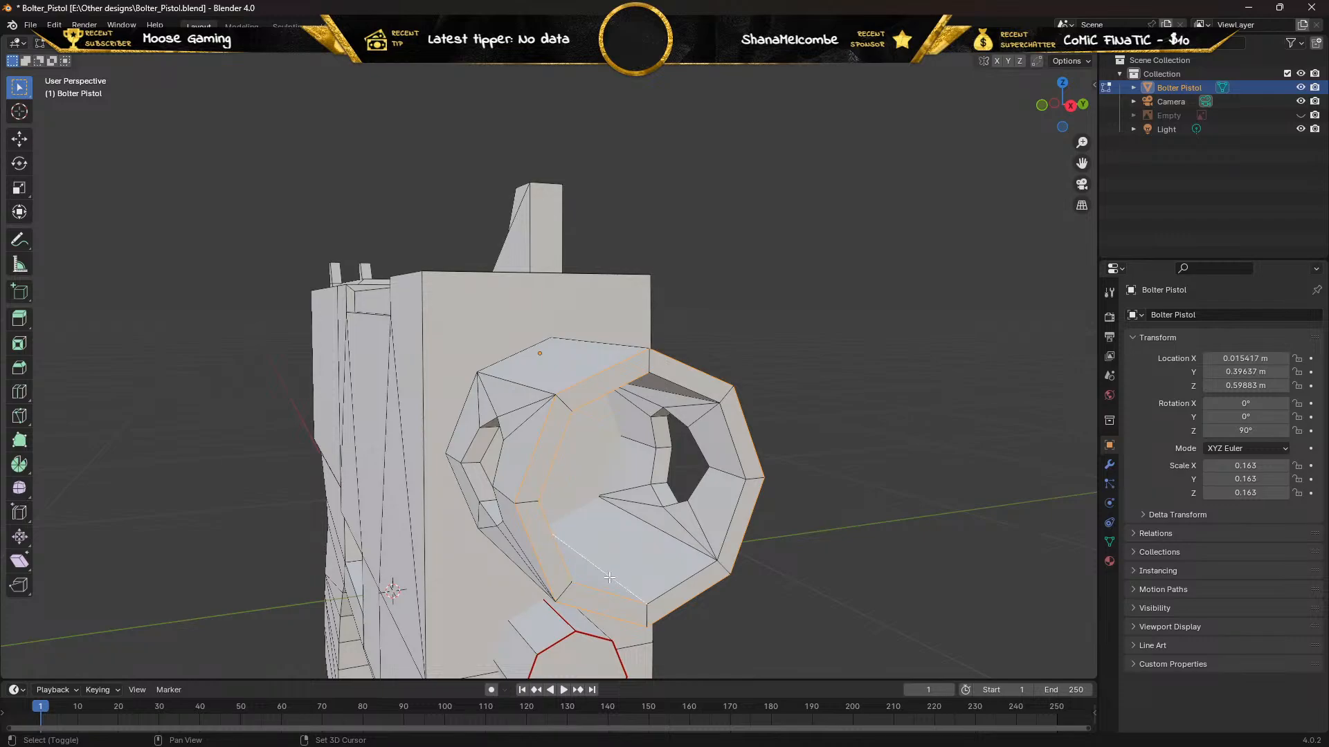
pyautogui.keyDown('shift'); pyautogui.click(680, 580); pyautogui.keyUp('shift')
pyautogui.keyDown('shift'); pyautogui.click(735, 450); pyautogui.keyUp('shift')
pyautogui.keyDown('shift'); pyautogui.click(691, 389); pyautogui.keyUp('shift')
# Add the edges around the outer rim at the main barrel's rear end to the selection
pyautogui.moveTo(654, 419); pyautogui.dragTo(601, 420, button='middle')
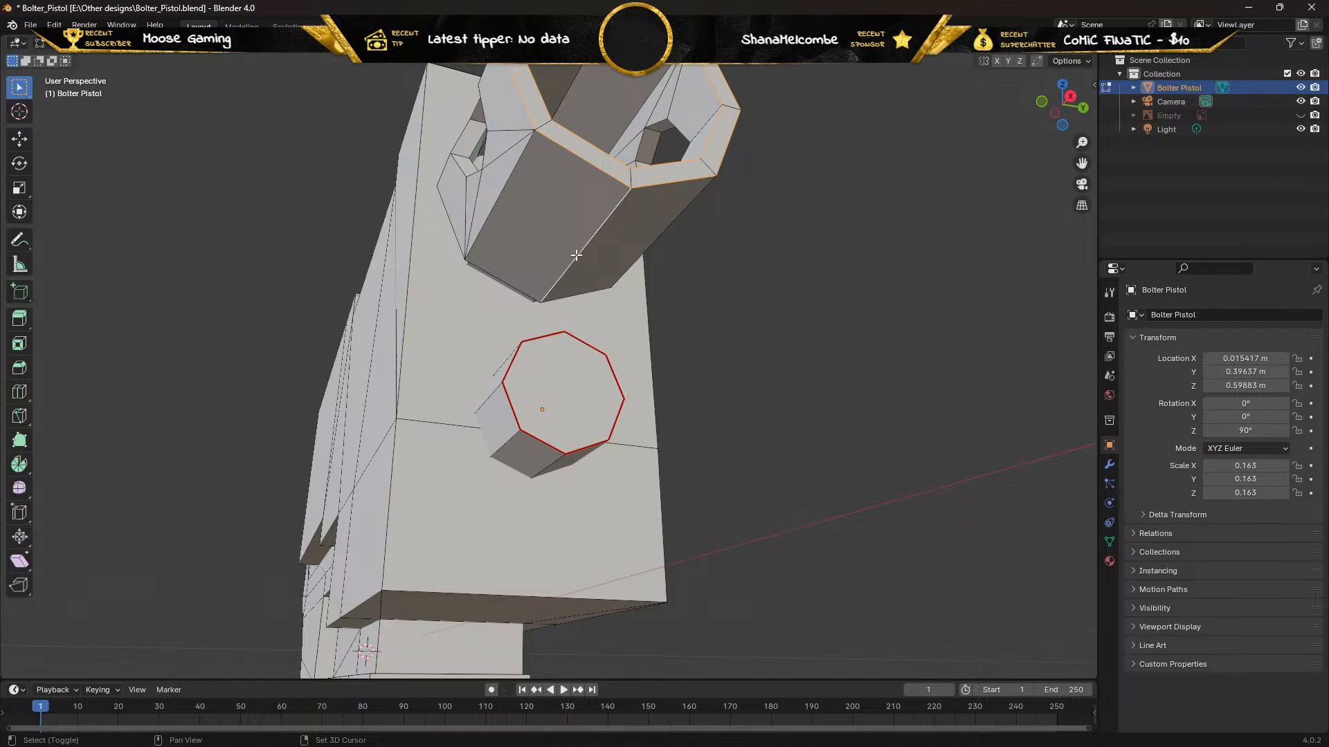
pyautogui.moveTo(563, 262); pyautogui.dragTo(548, 339, button='middle')
pyautogui.scroll(2, 593, 387)
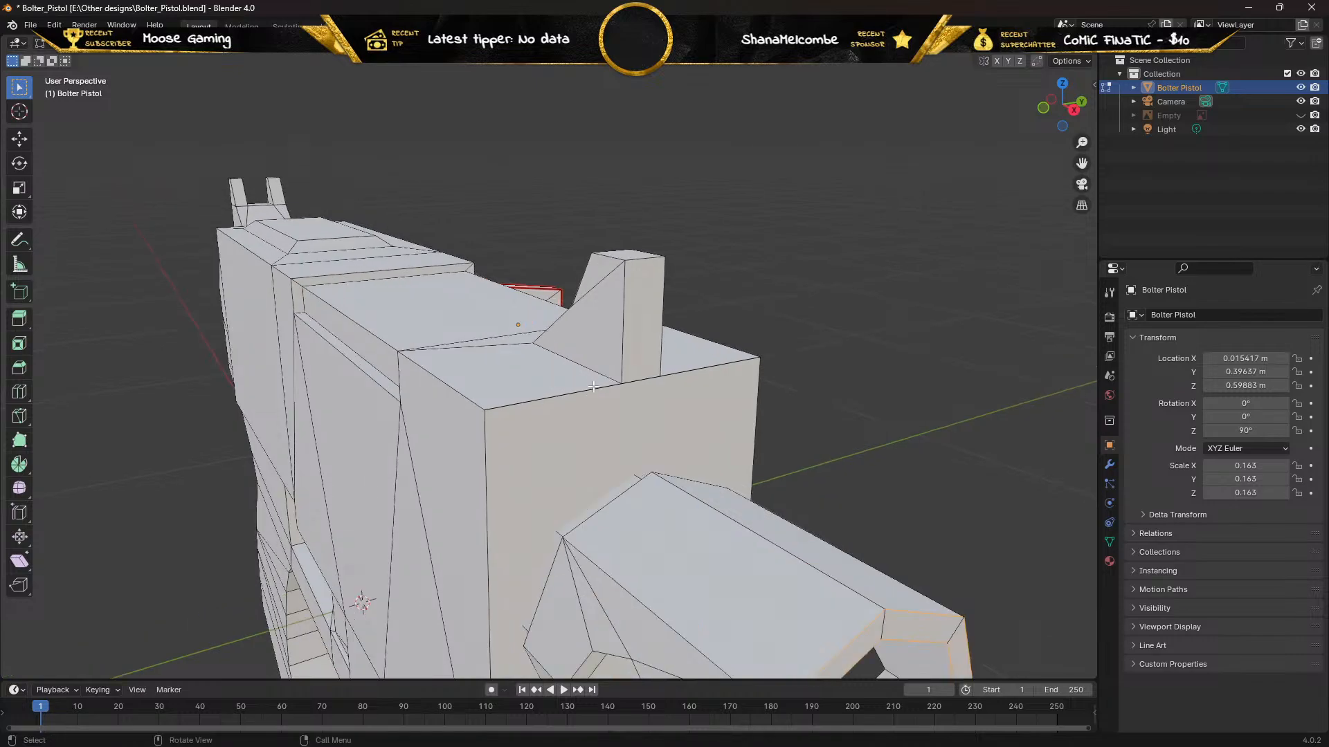
pyautogui.keyDown('shift'); pyautogui.click(678, 479); pyautogui.keyUp('shift')
pyautogui.keyDown('shift'); pyautogui.click(628, 490); pyautogui.keyUp('shift')
pyautogui.moveTo(558, 560); pyautogui.dragTo(657, 439, button='middle')
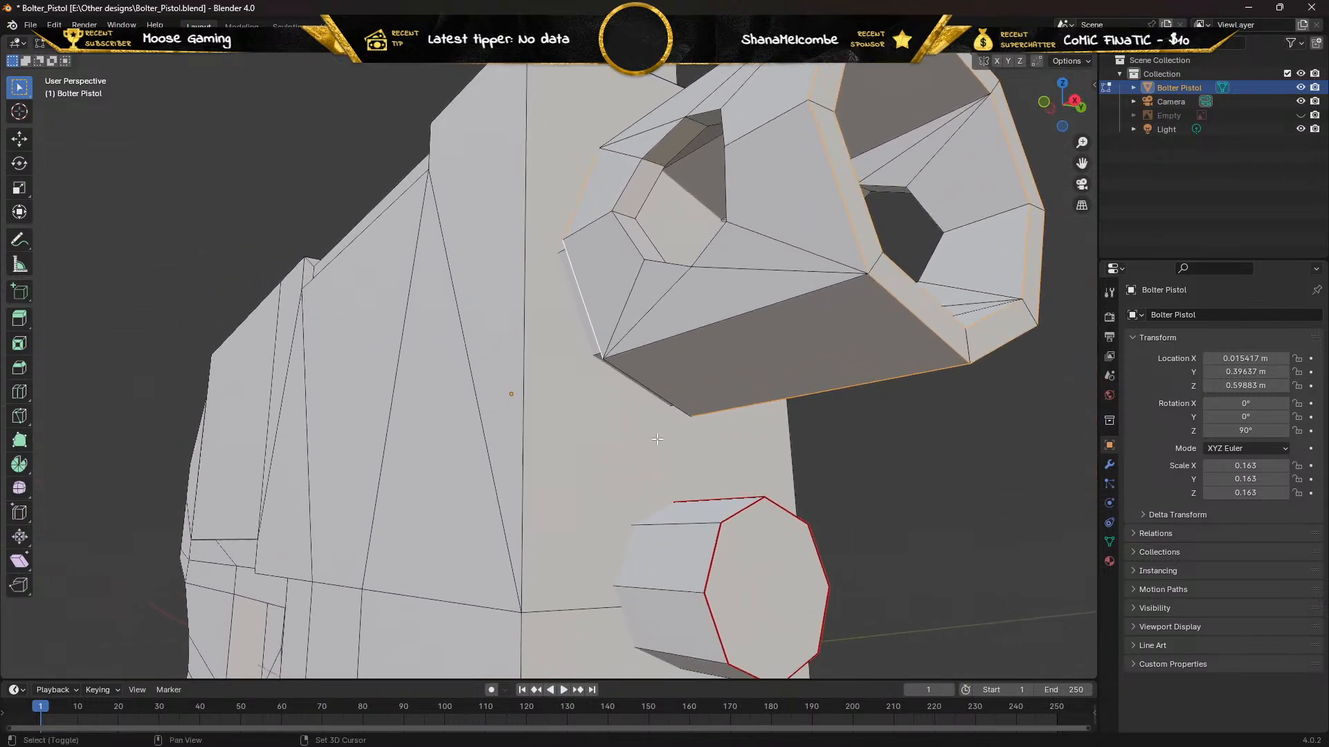
pyautogui.moveTo(654, 393); pyautogui.dragTo(388, 376, button='middle')
pyautogui.keyDown('shift'); pyautogui.click(235, 386); pyautogui.keyUp('shift')
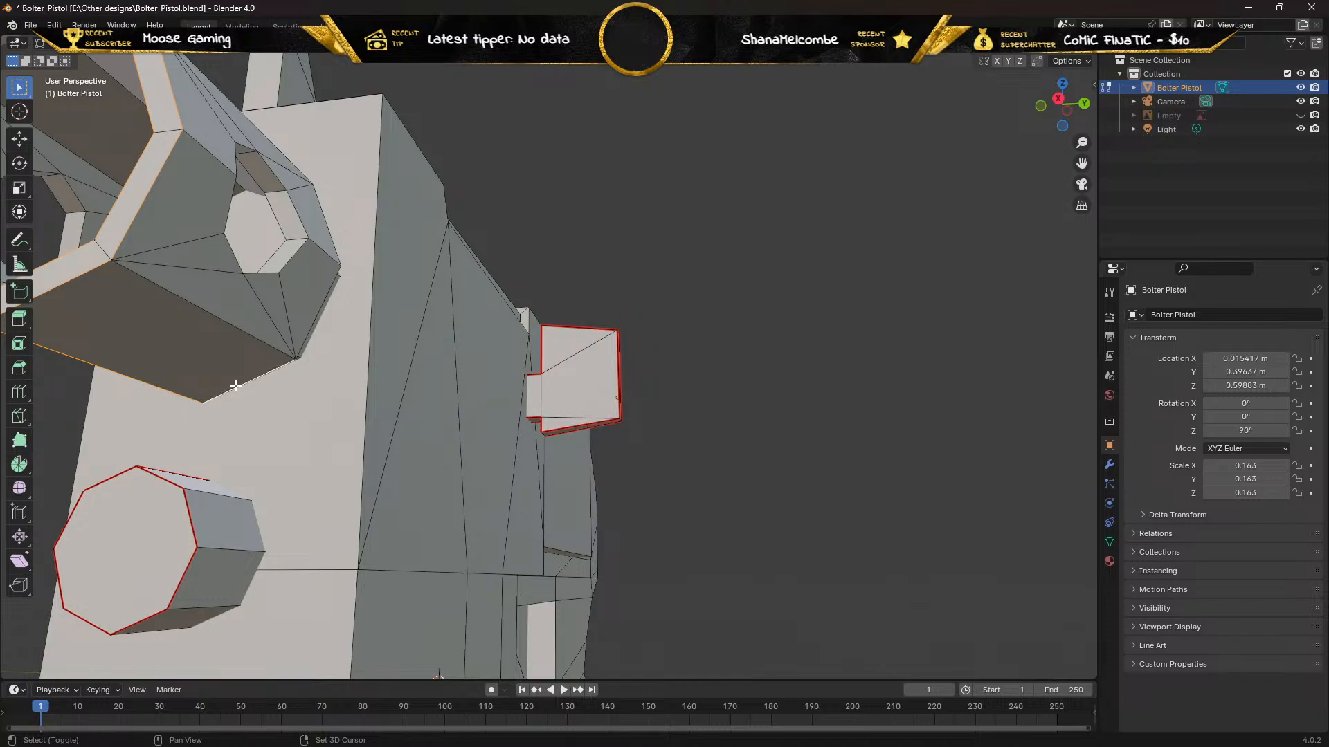
pyautogui.keyDown('shift'); pyautogui.click(310, 329); pyautogui.keyUp('shift')
# Add the outer edges of the vent hole on one side of the main barrel to the selection
pyautogui.moveTo(325, 222); pyautogui.dragTo(295, 272, button='middle')
pyautogui.moveTo(276, 333); pyautogui.dragTo(215, 331, button='middle')
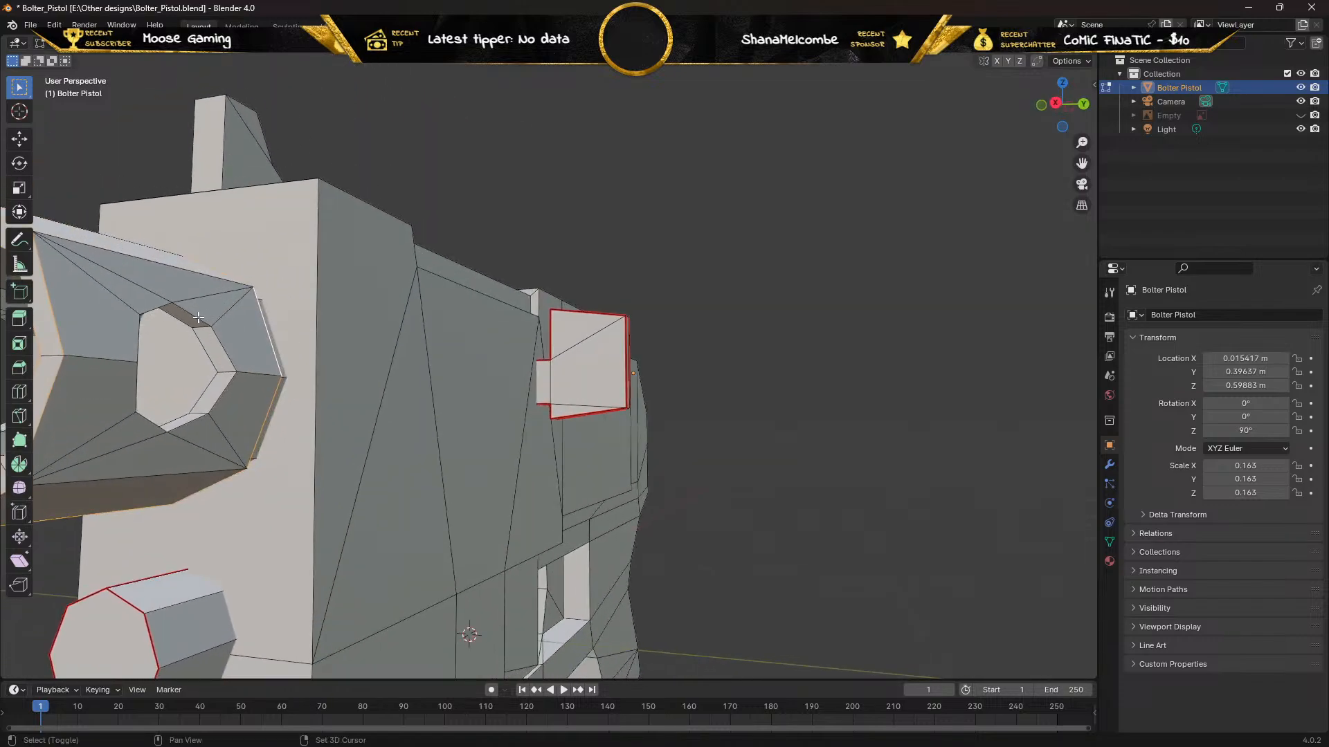
pyautogui.keyDown('shift'); pyautogui.click(200, 321); pyautogui.keyUp('shift')
pyautogui.keyDown('shift'); pyautogui.click(220, 346); pyautogui.keyUp('shift')
pyautogui.keyDown('shift'); pyautogui.click(218, 395); pyautogui.keyUp('shift')
pyautogui.keyDown('shift'); pyautogui.click(164, 425); pyautogui.keyUp('shift')
pyautogui.keyDown('shift'); pyautogui.click(136, 404); pyautogui.keyUp('shift')
pyautogui.moveTo(126, 397); pyautogui.dragTo(105, 439, button='middle')
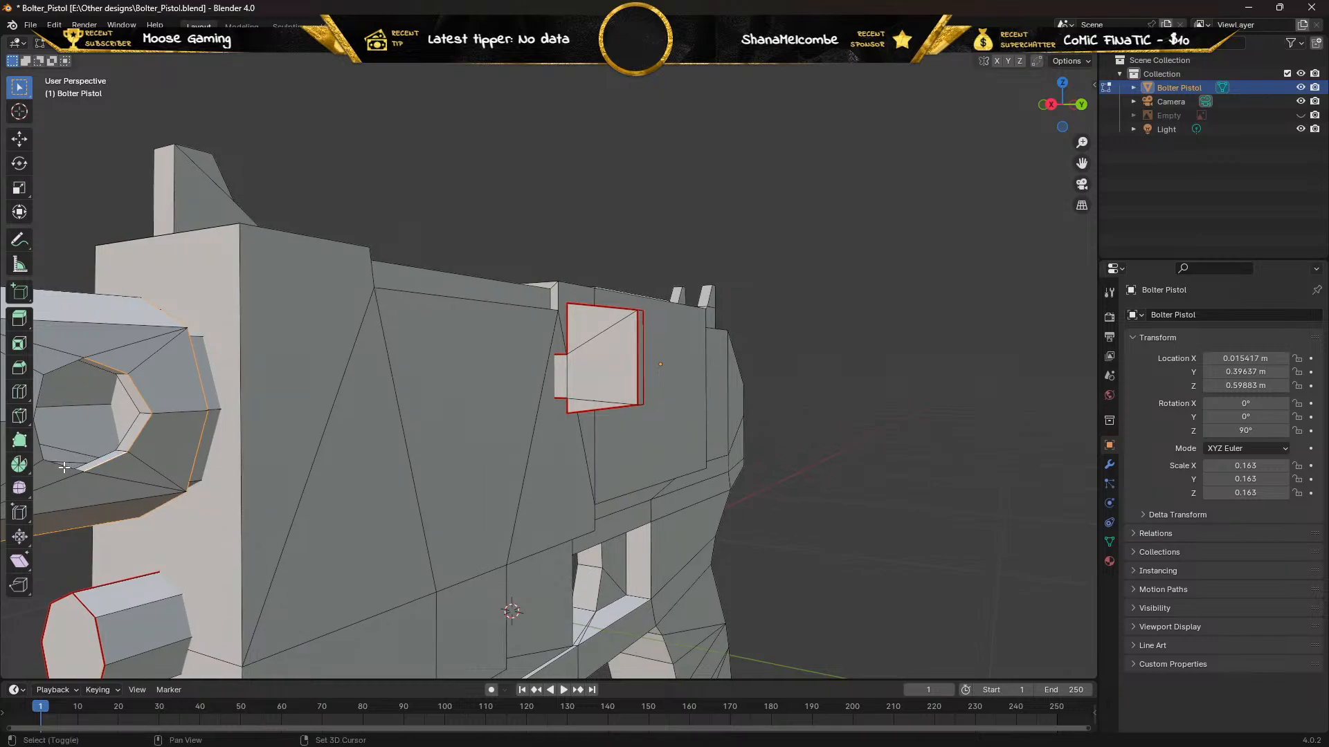
pyautogui.keyDown('shift'); pyautogui.click(40, 429); pyautogui.keyUp('shift')
pyautogui.keyDown('shift'); pyautogui.click(45, 385); pyautogui.keyUp('shift')
# Add the remaining inner and outer edges of the vent holes on both sides of the main barrel to the selection
pyautogui.moveTo(101, 411); pyautogui.dragTo(41, 413, button='middle')
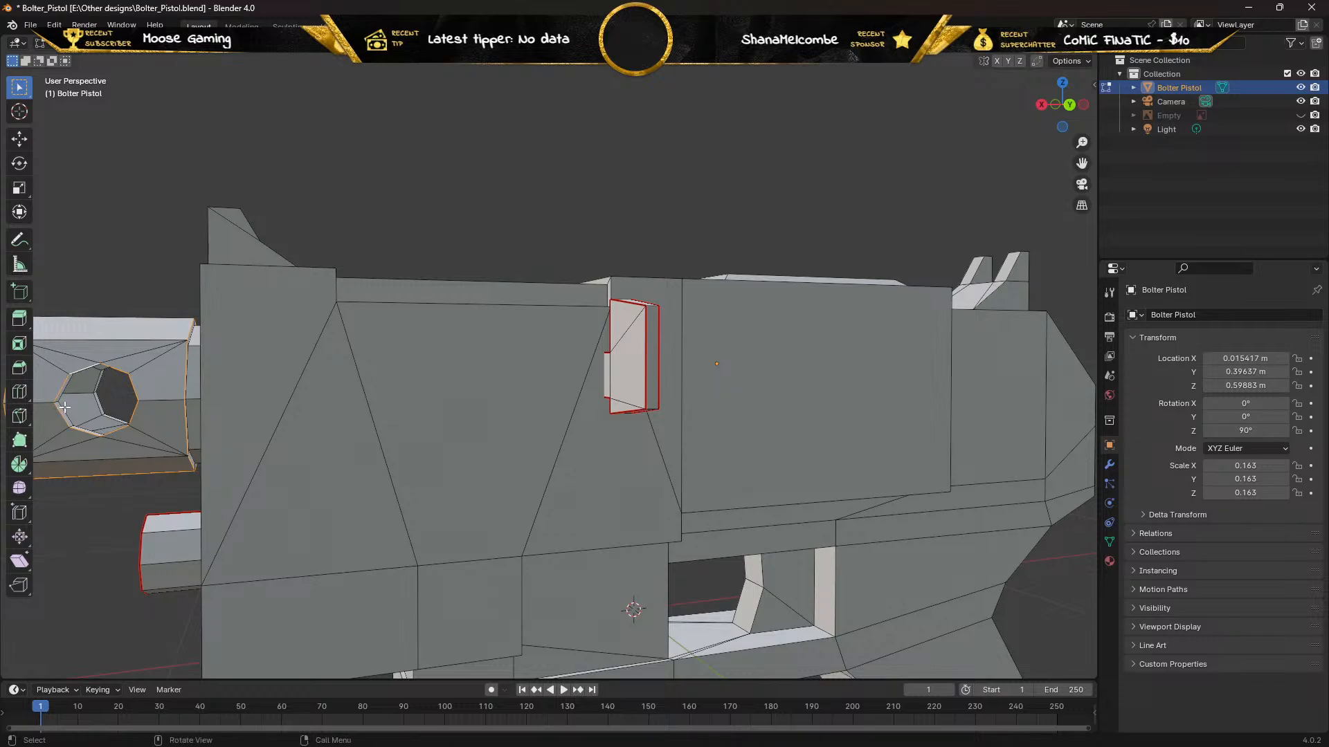
pyautogui.keyDown('shift'); pyautogui.moveTo(197, 384); pyautogui.dragTo(387, 403, button='middle'); pyautogui.keyUp('shift')
pyautogui.scroll(4, 387, 402)
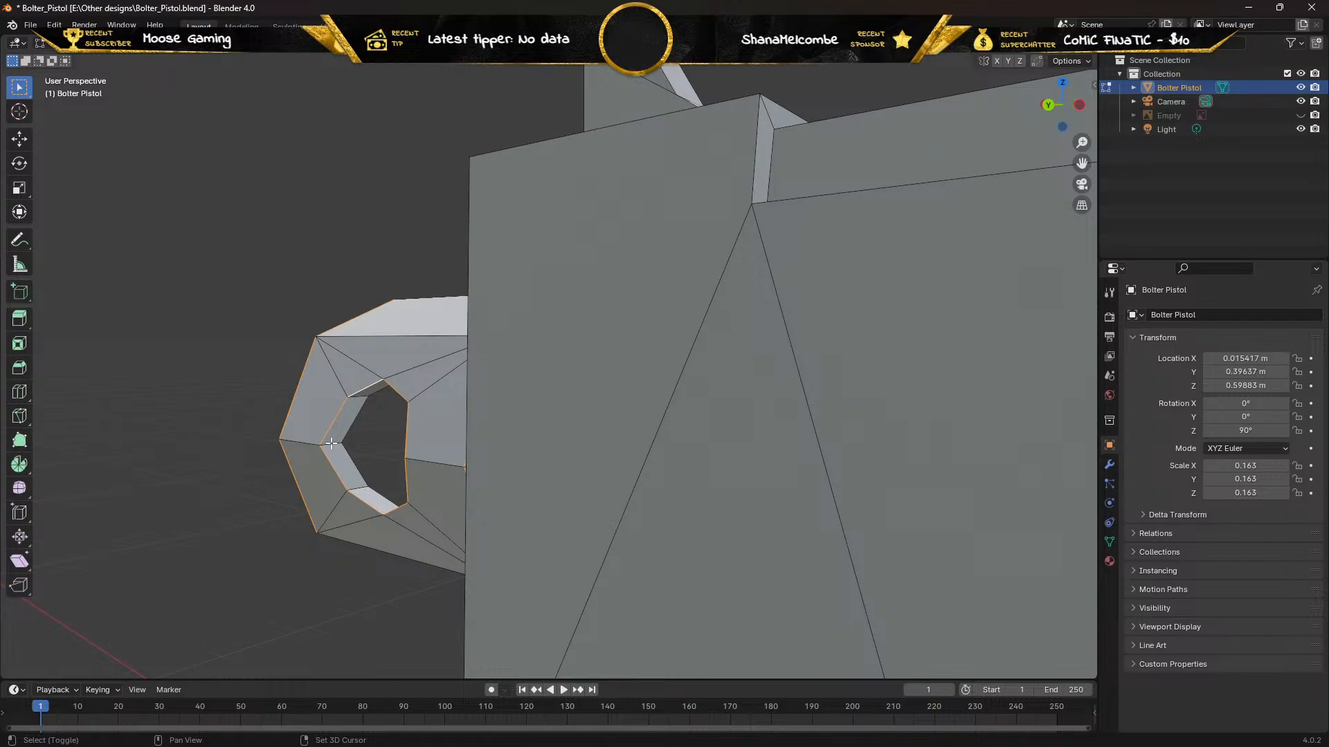
pyautogui.moveTo(276, 418); pyautogui.dragTo(682, 360, button='middle')
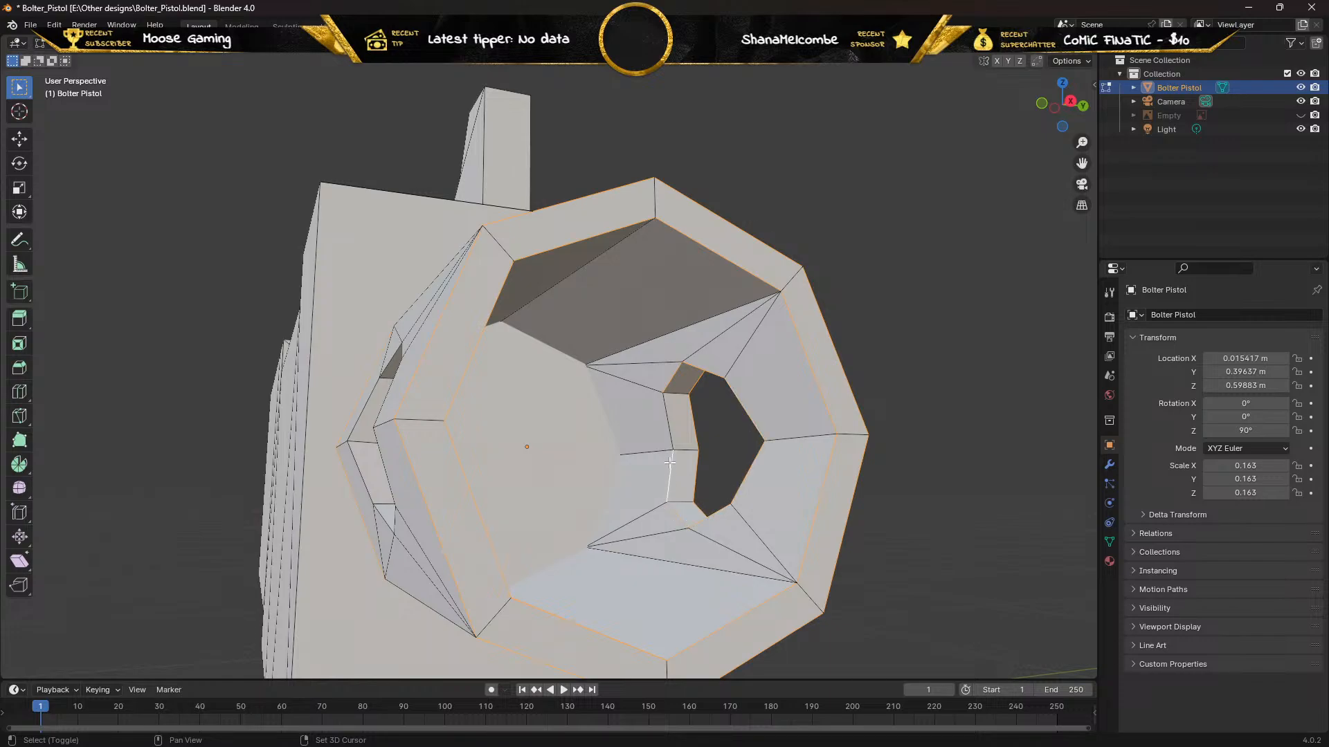
pyautogui.moveTo(665, 433); pyautogui.dragTo(409, 396, button='middle')
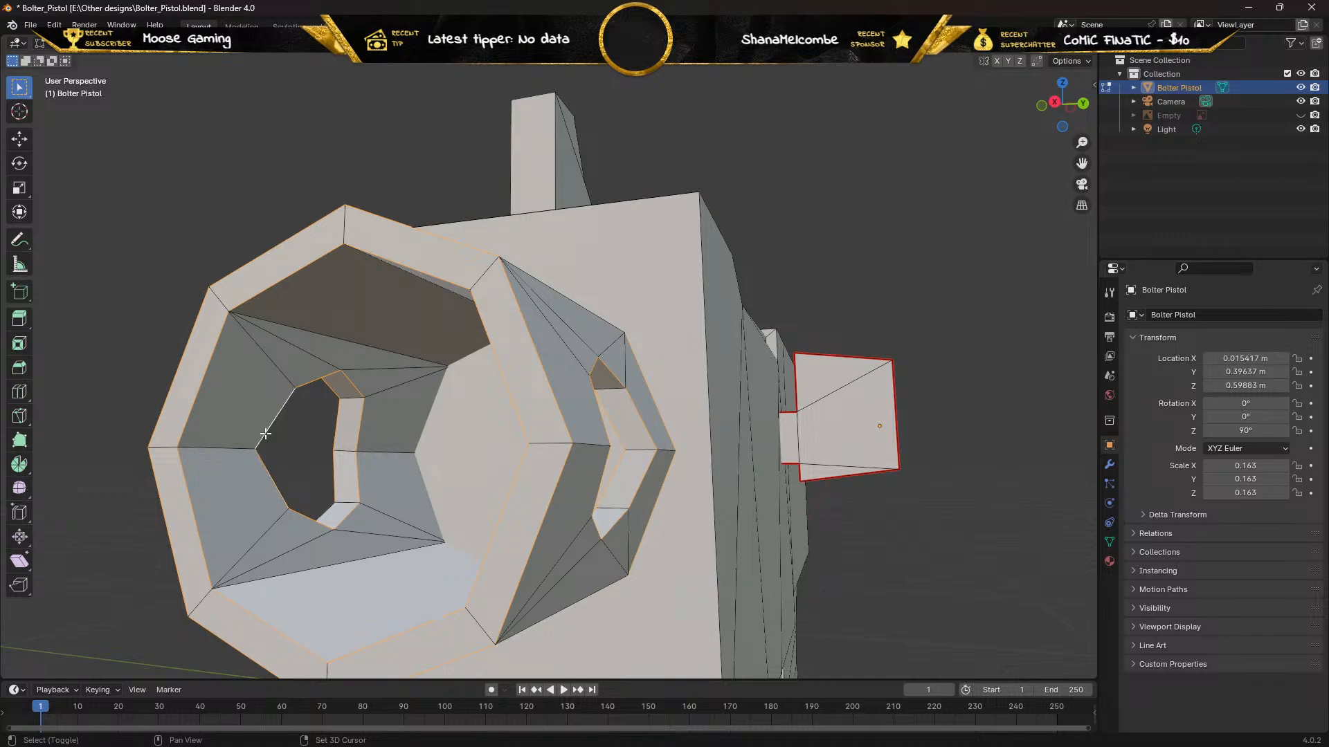
pyautogui.moveTo(310, 432); pyautogui.dragTo(612, 441, button='middle')
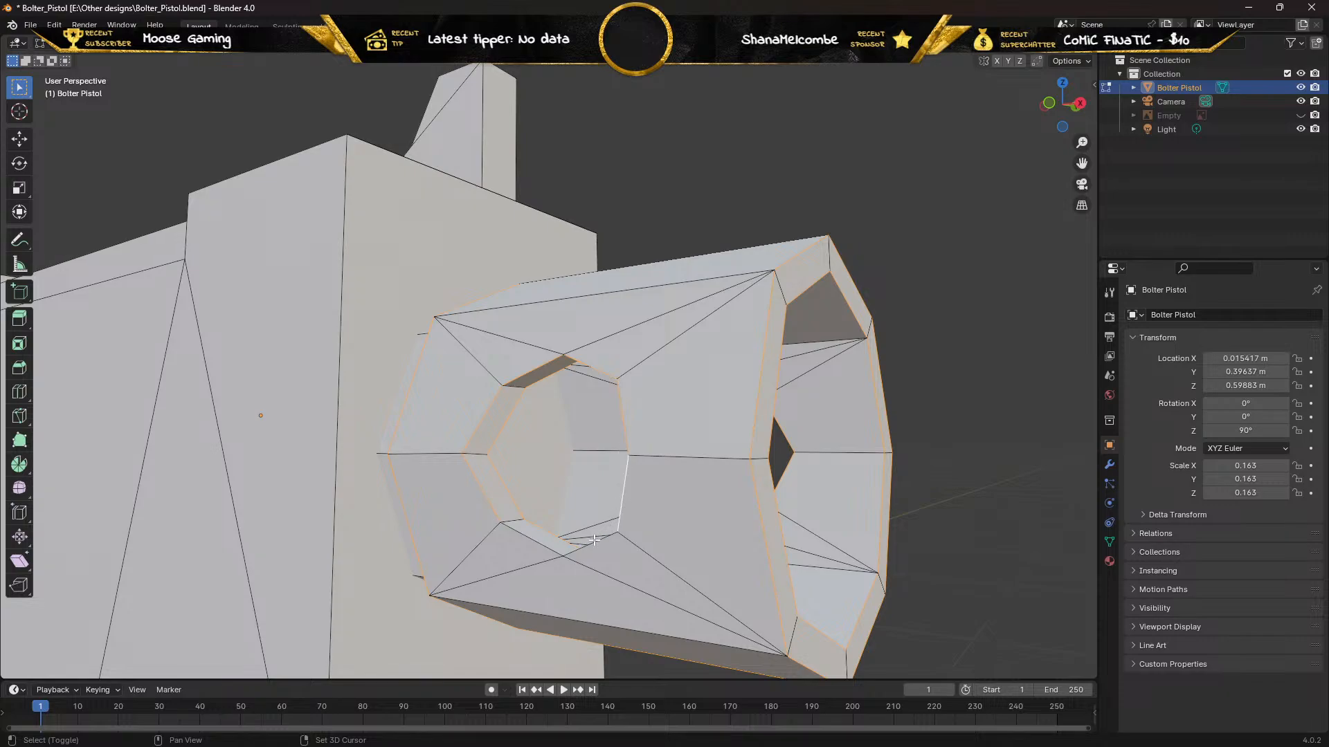
pyautogui.moveTo(485, 528); pyautogui.dragTo(547, 397, button='middle')
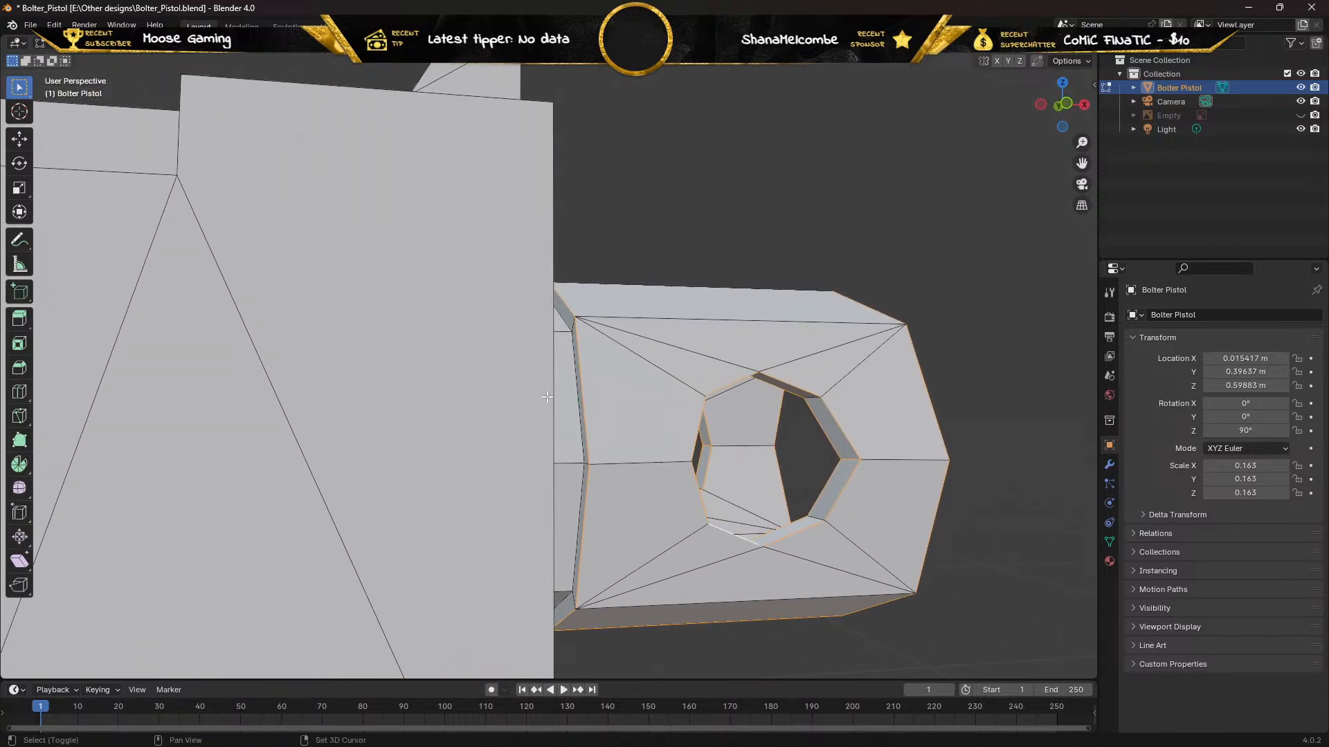
# Add the inner edges of the step at the main barrel's rear end, on both sides, to the selection
pyautogui.keyDown('shift'); pyautogui.click(566, 321); pyautogui.keyUp('shift')
pyautogui.keyDown('shift'); pyautogui.click(572, 359); pyautogui.keyUp('shift')
pyautogui.keyDown('shift'); pyautogui.click(575, 534); pyautogui.keyUp('shift')
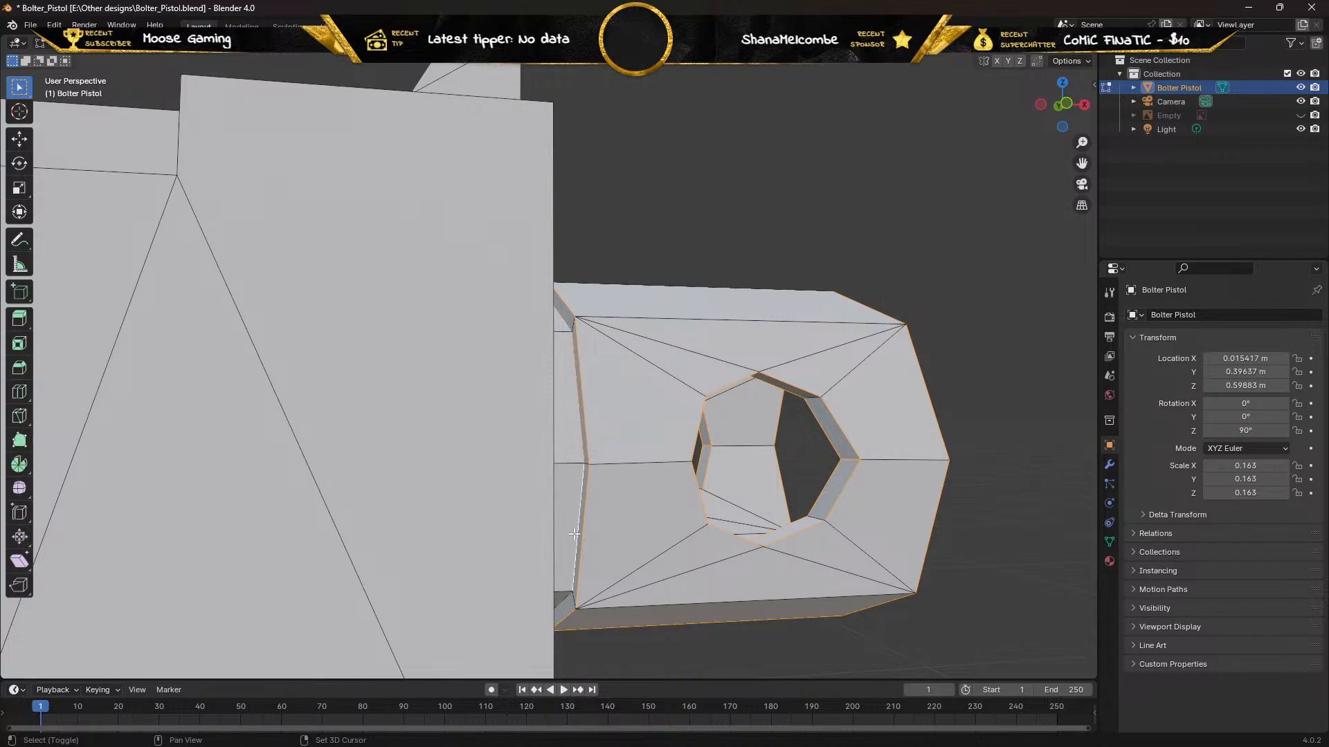
pyautogui.keyDown('shift'); pyautogui.click(563, 600); pyautogui.keyUp('shift')
pyautogui.moveTo(564, 599); pyautogui.dragTo(235, 554, button='middle')
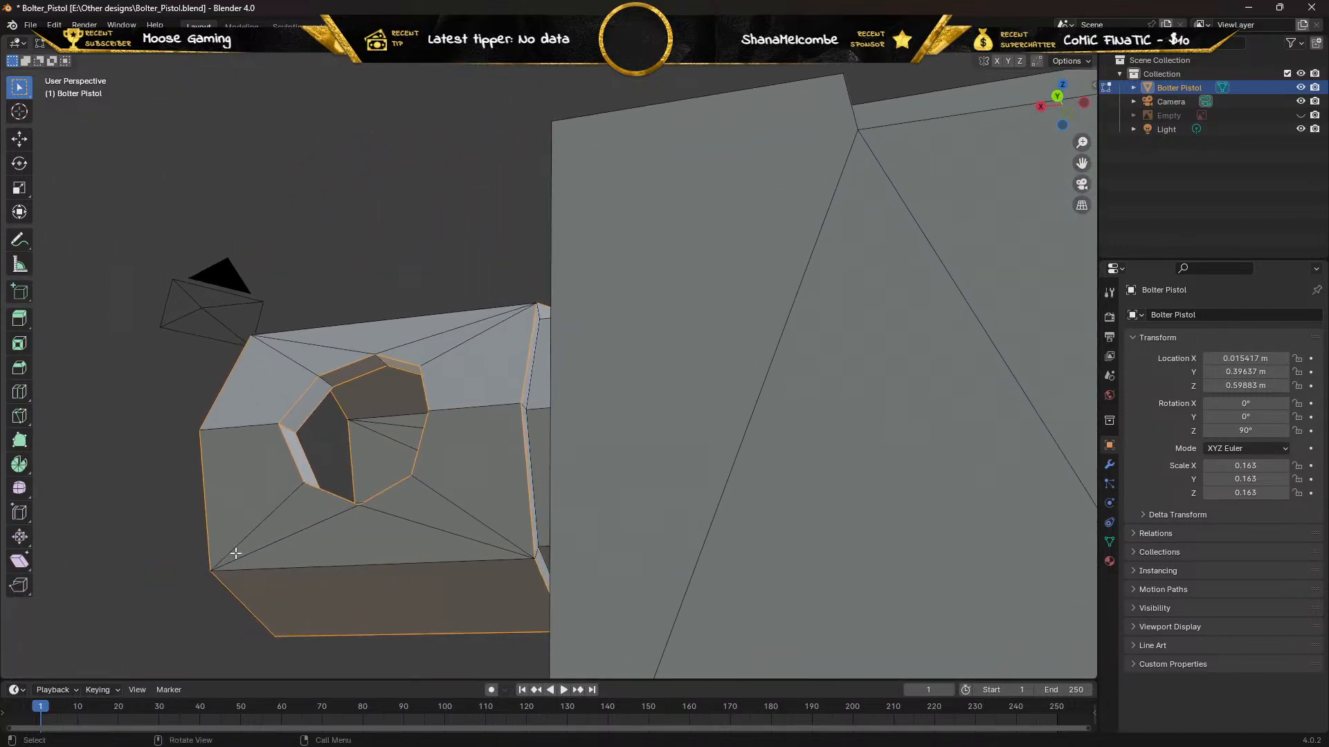
pyautogui.keyDown('shift'); pyautogui.click(546, 559); pyautogui.keyUp('shift')
pyautogui.keyDown('shift'); pyautogui.click(534, 507); pyautogui.keyUp('shift')
pyautogui.keyDown('shift'); pyautogui.click(531, 381); pyautogui.keyUp('shift')
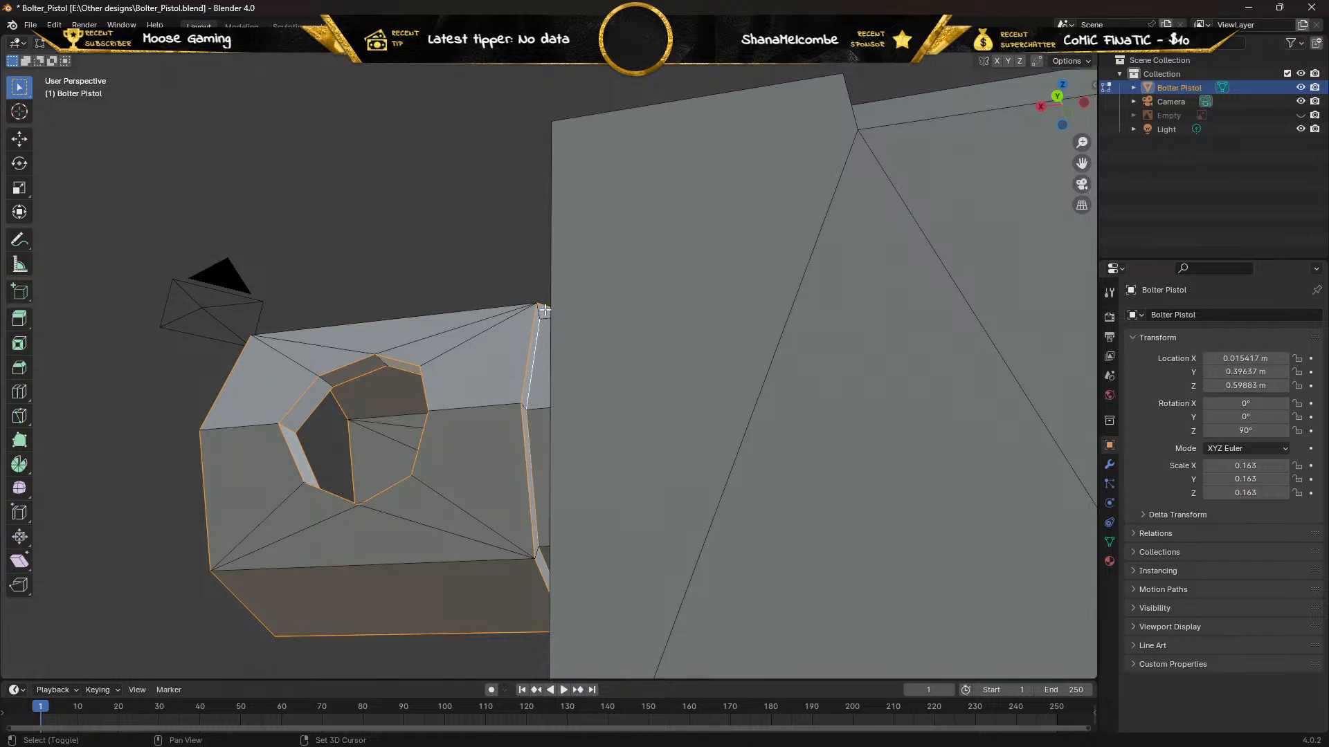
pyautogui.moveTo(545, 310); pyautogui.dragTo(614, 298, button='middle')
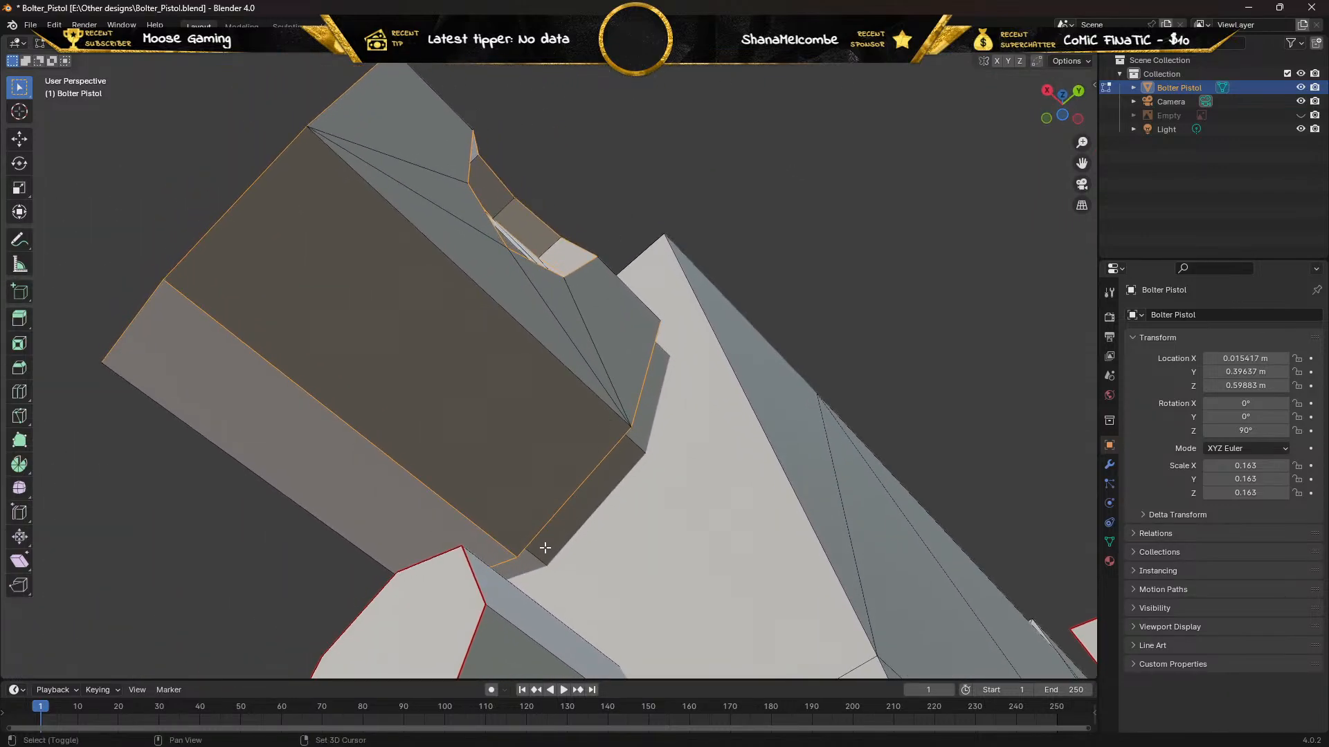
# Mark the selected rim and vent edges of the main barrel as seams and check them around the barrel
pyautogui.moveTo(443, 474); pyautogui.dragTo(607, 495, button='middle')
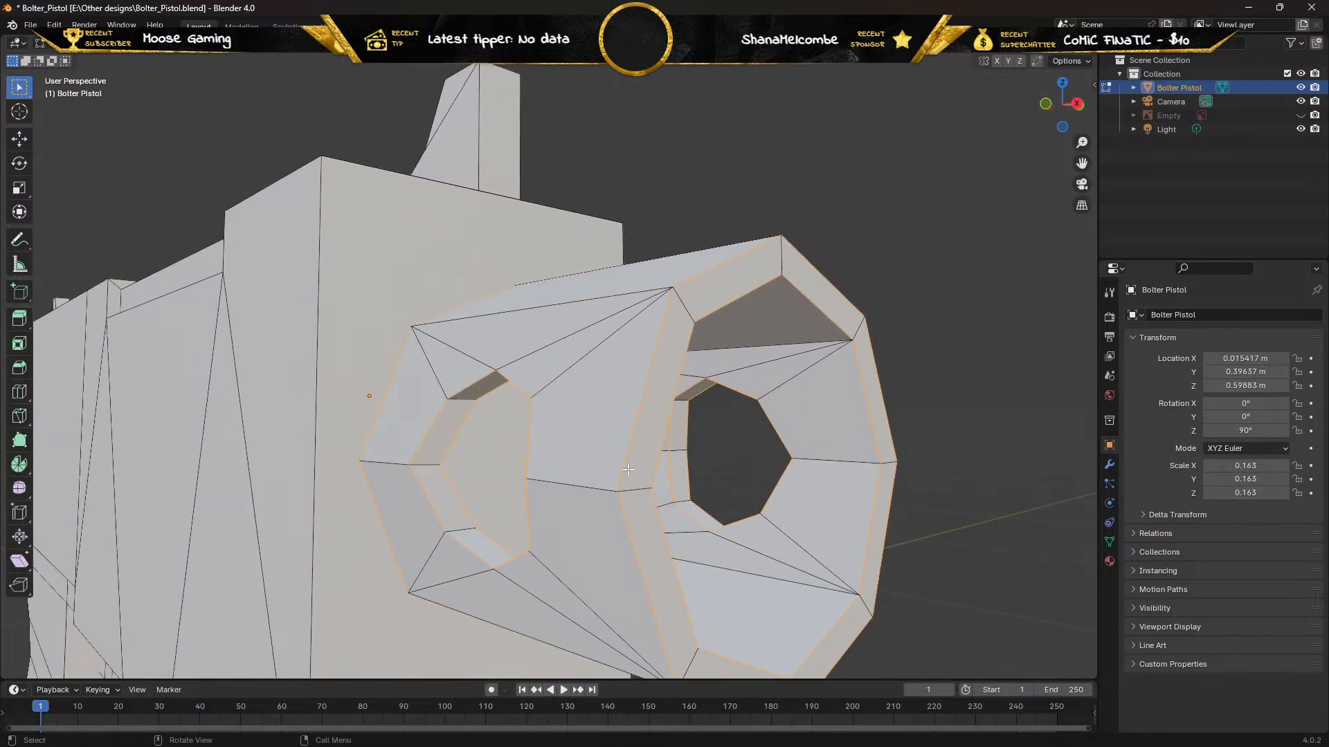
pyautogui.rightClick(627, 454)
pyautogui.click(628, 454)
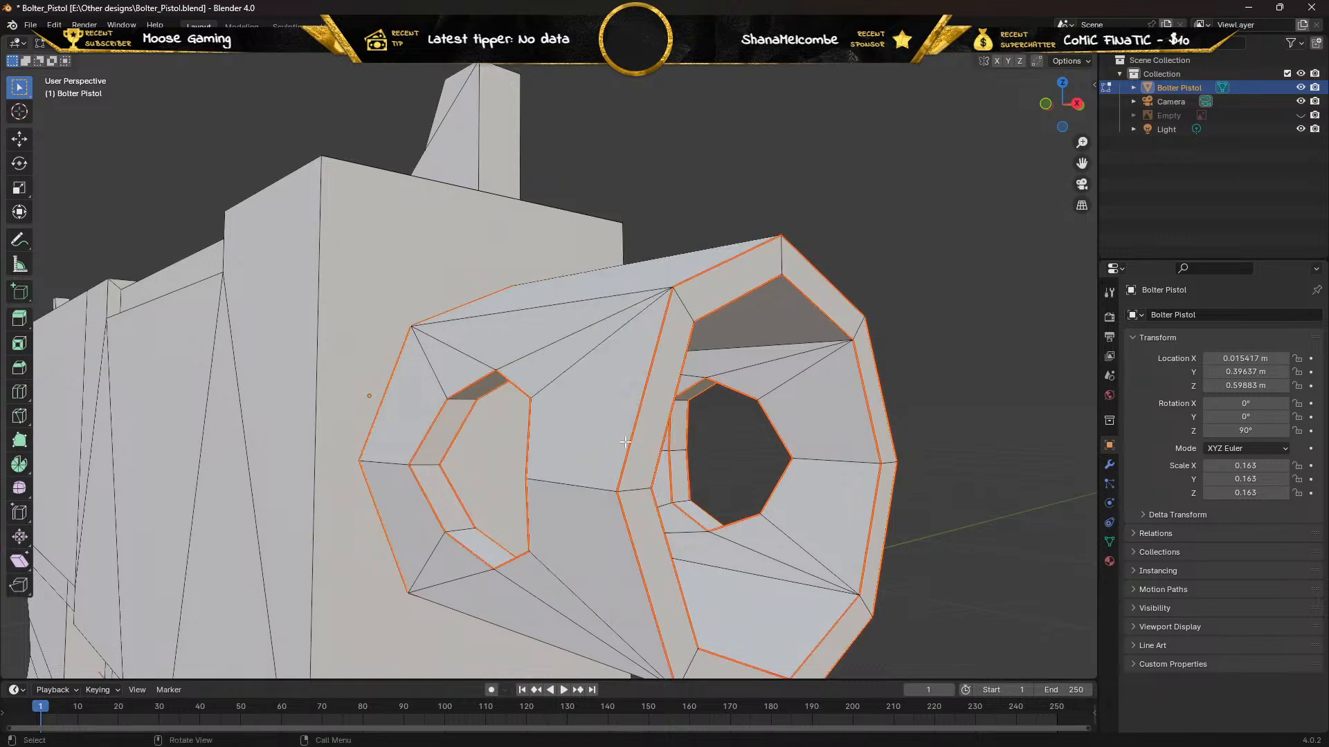
pyautogui.moveTo(621, 393)
pyautogui.mouseDown(button='middle')
pyautogui.moveTo(584, 385)
pyautogui.moveTo(610, 396)
pyautogui.mouseUp(button='middle')
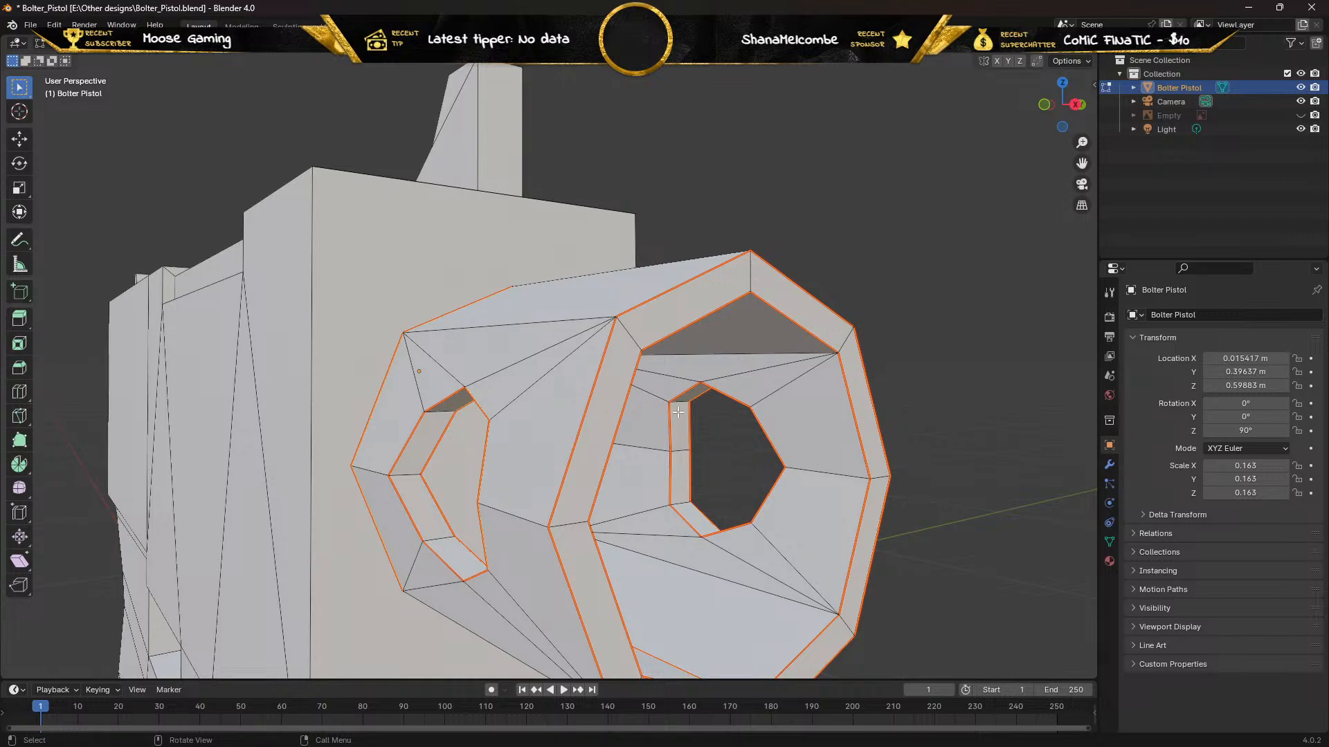
pyautogui.moveTo(691, 518); pyautogui.dragTo(875, 468, button='middle')
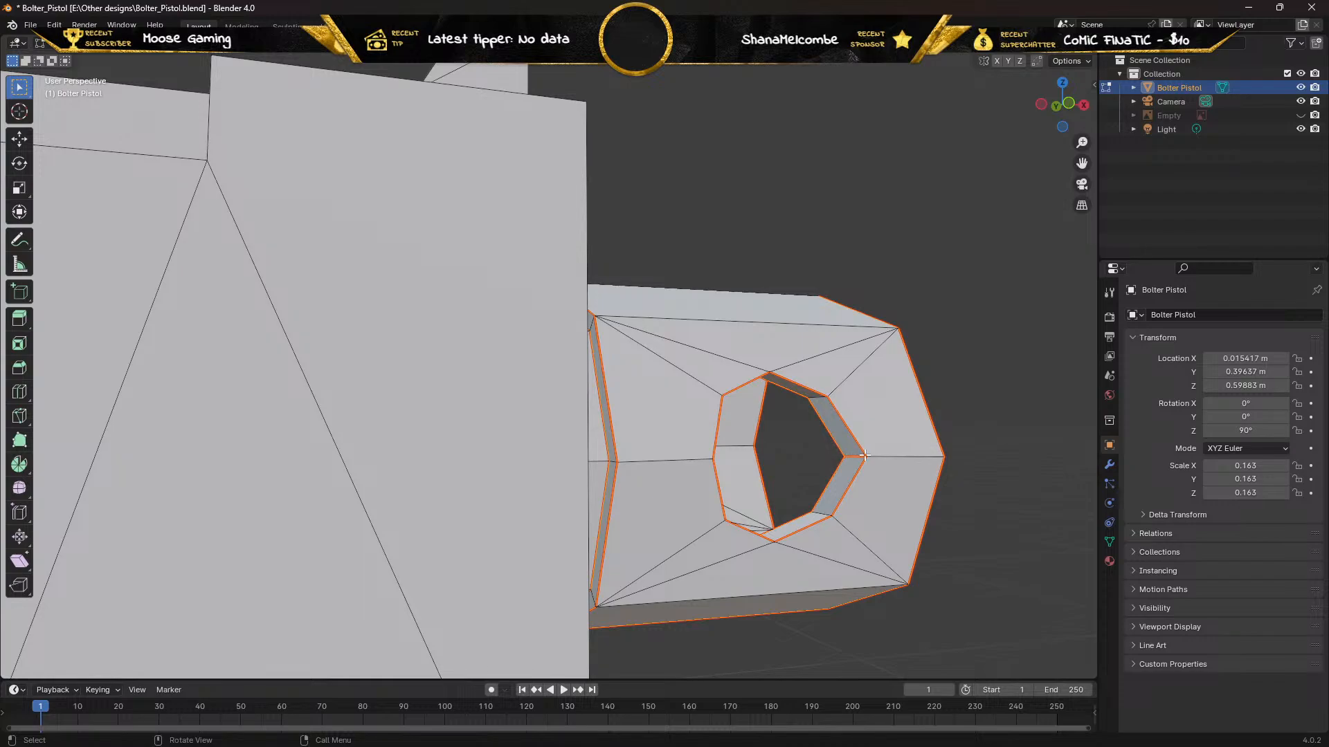
pyautogui.moveTo(850, 457); pyautogui.dragTo(437, 447, button='middle')
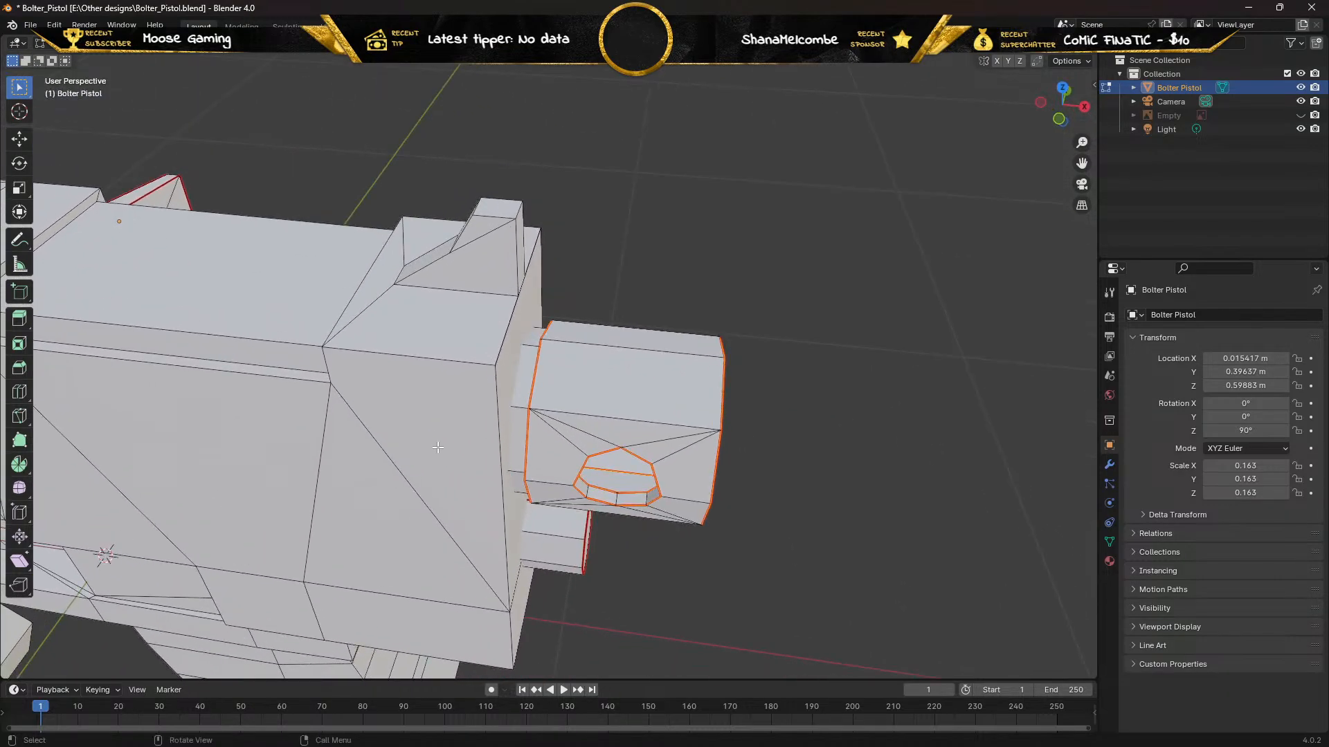
# Select the edges around the base of the front sight where it meets the pistol's upper surface
pyautogui.scroll(5, 346, 346)
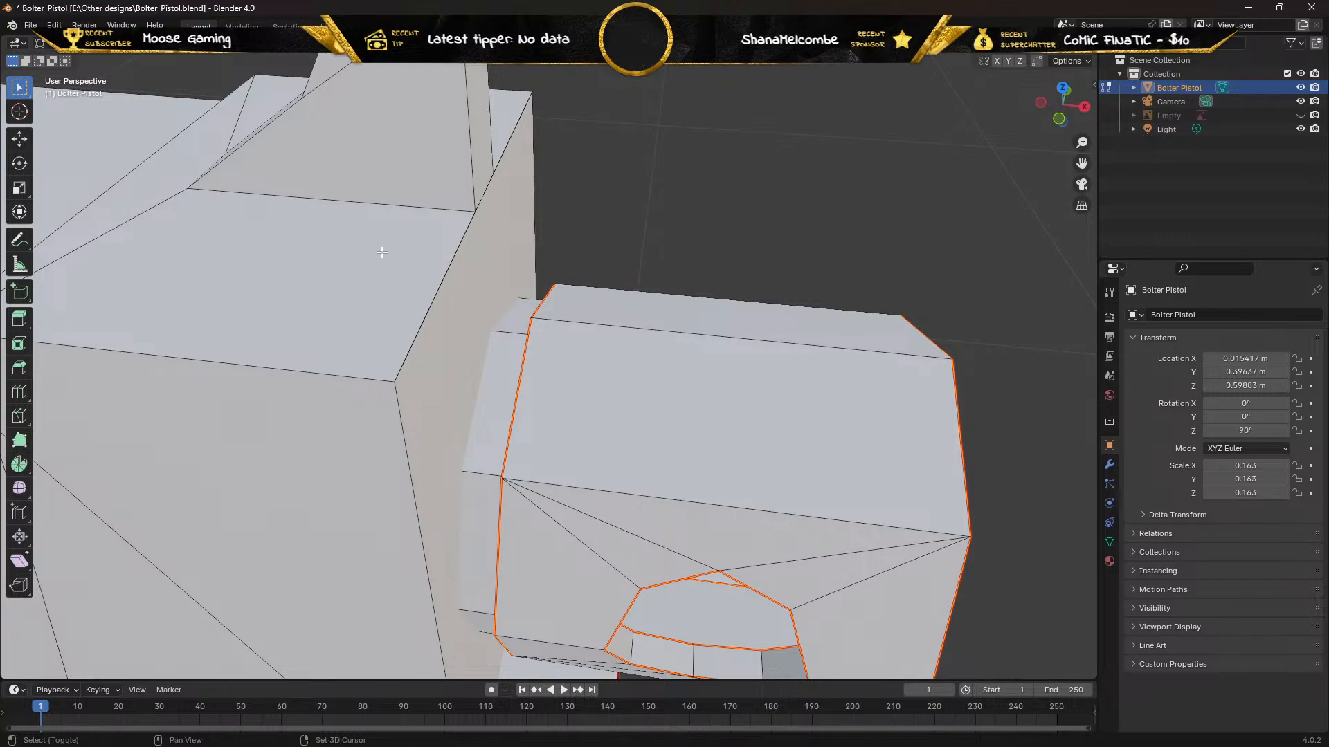
pyautogui.keyDown('shift'); pyautogui.moveTo(414, 266); pyautogui.dragTo(540, 433, button='middle'); pyautogui.keyUp('shift')
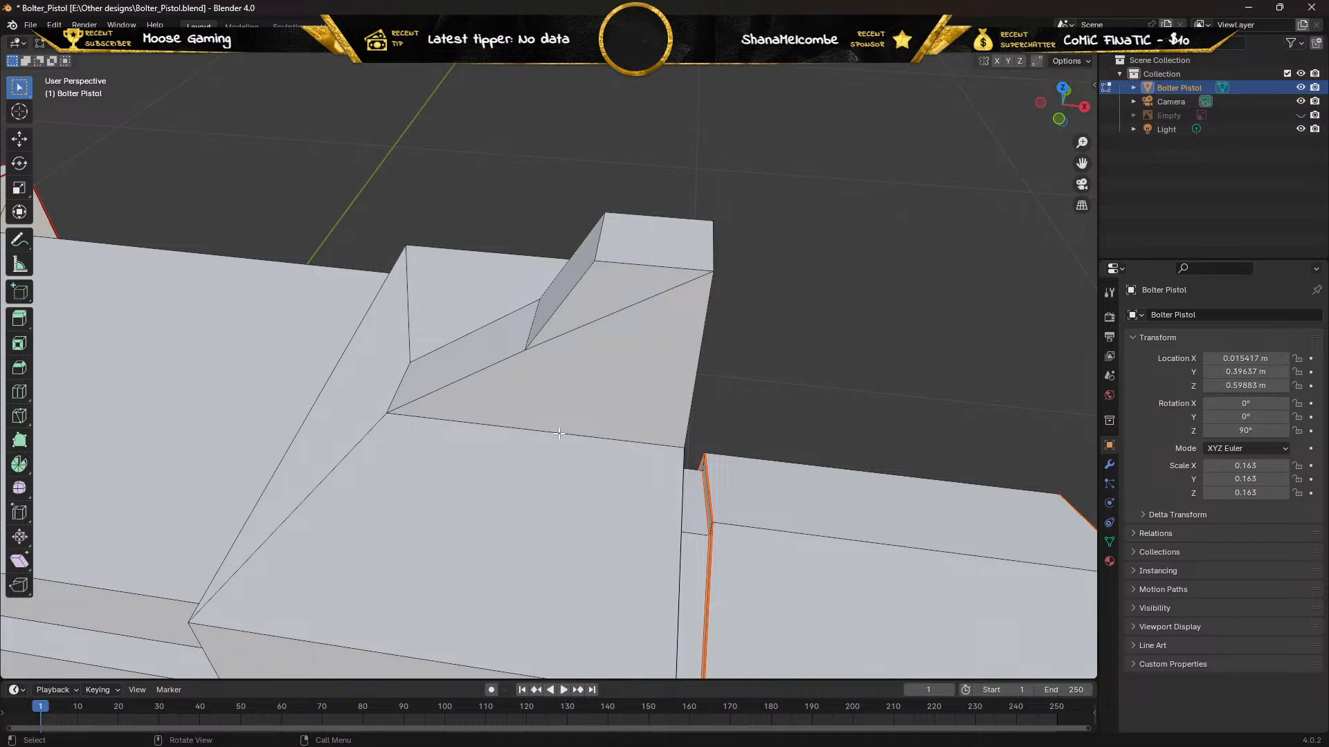
pyautogui.click(559, 434)
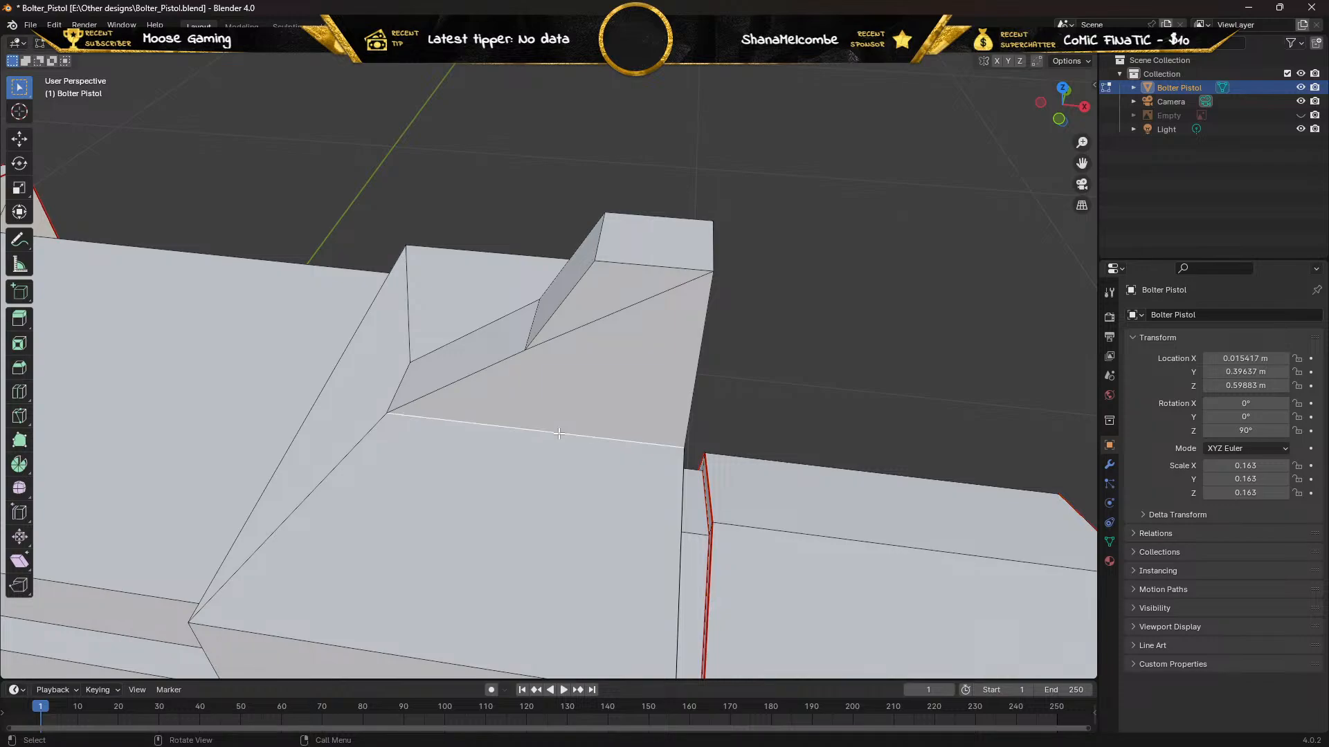
pyautogui.keyDown('shift'); pyautogui.click(400, 384); pyautogui.keyUp('shift')
pyautogui.moveTo(409, 356); pyautogui.dragTo(401, 399, button='middle')
pyautogui.scroll(1, 405, 401)
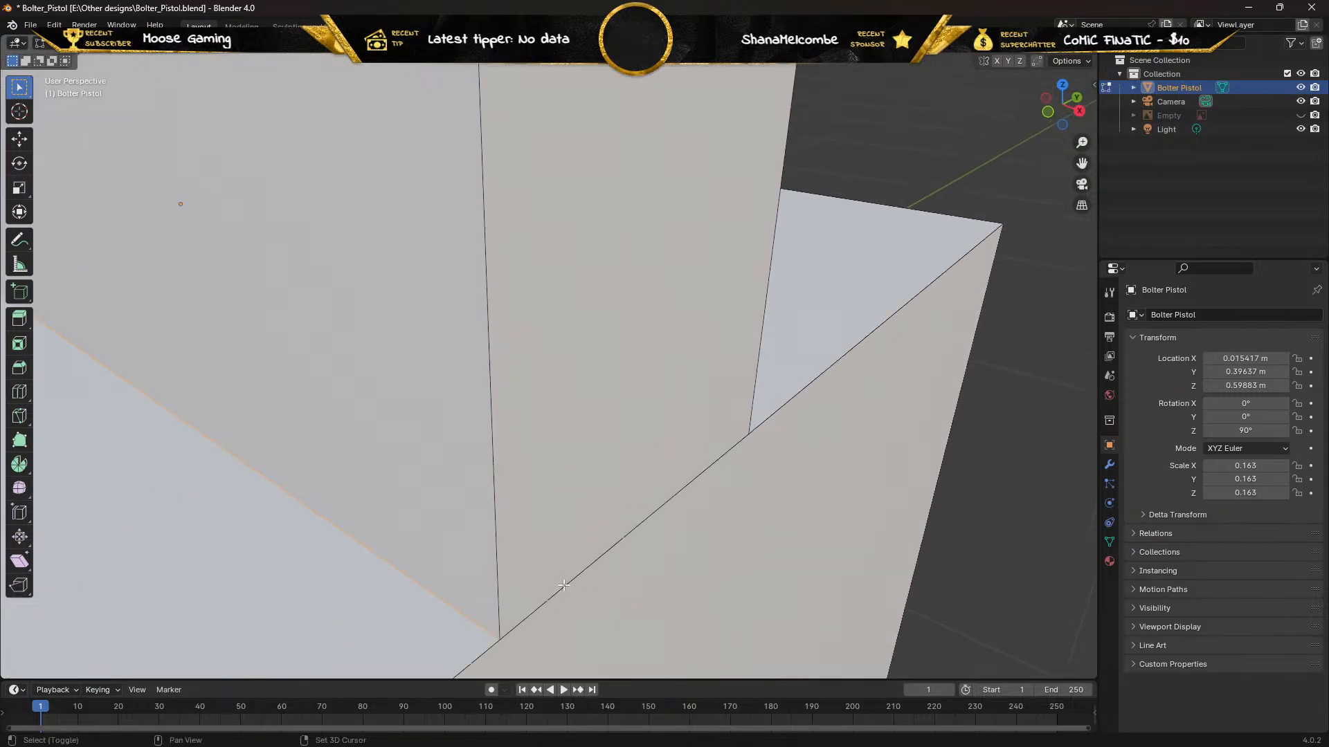
pyautogui.moveTo(564, 585); pyautogui.dragTo(449, 561, button='middle')
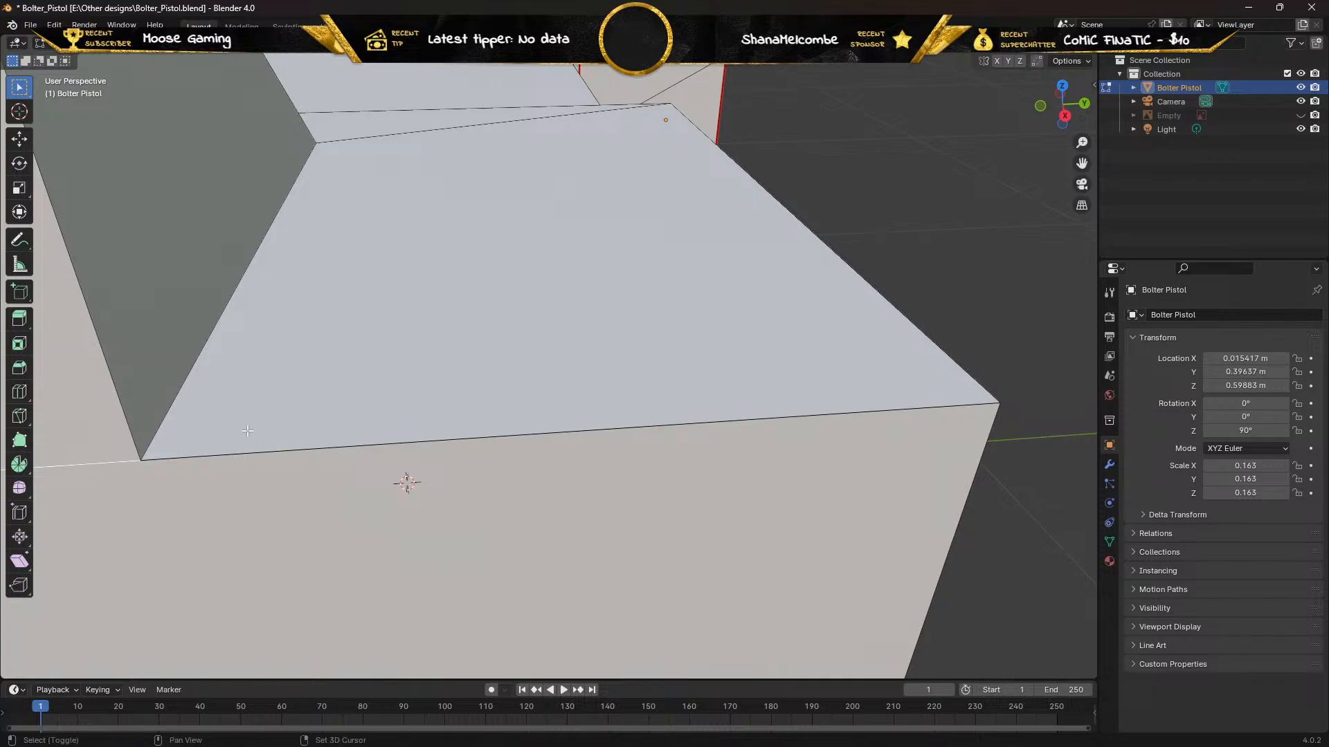
pyautogui.keyDown('shift'); pyautogui.click(206, 350); pyautogui.keyUp('shift')
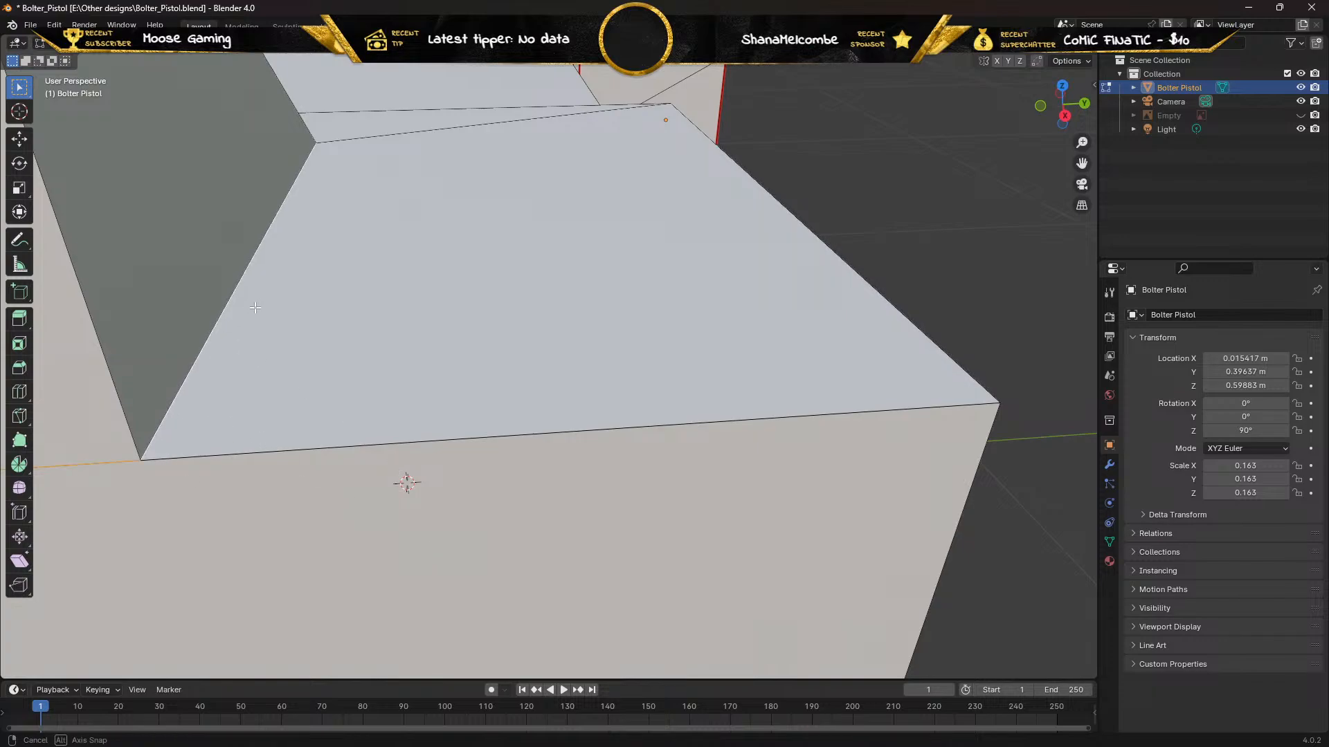
pyautogui.moveTo(242, 315); pyautogui.dragTo(380, 323, button='middle')
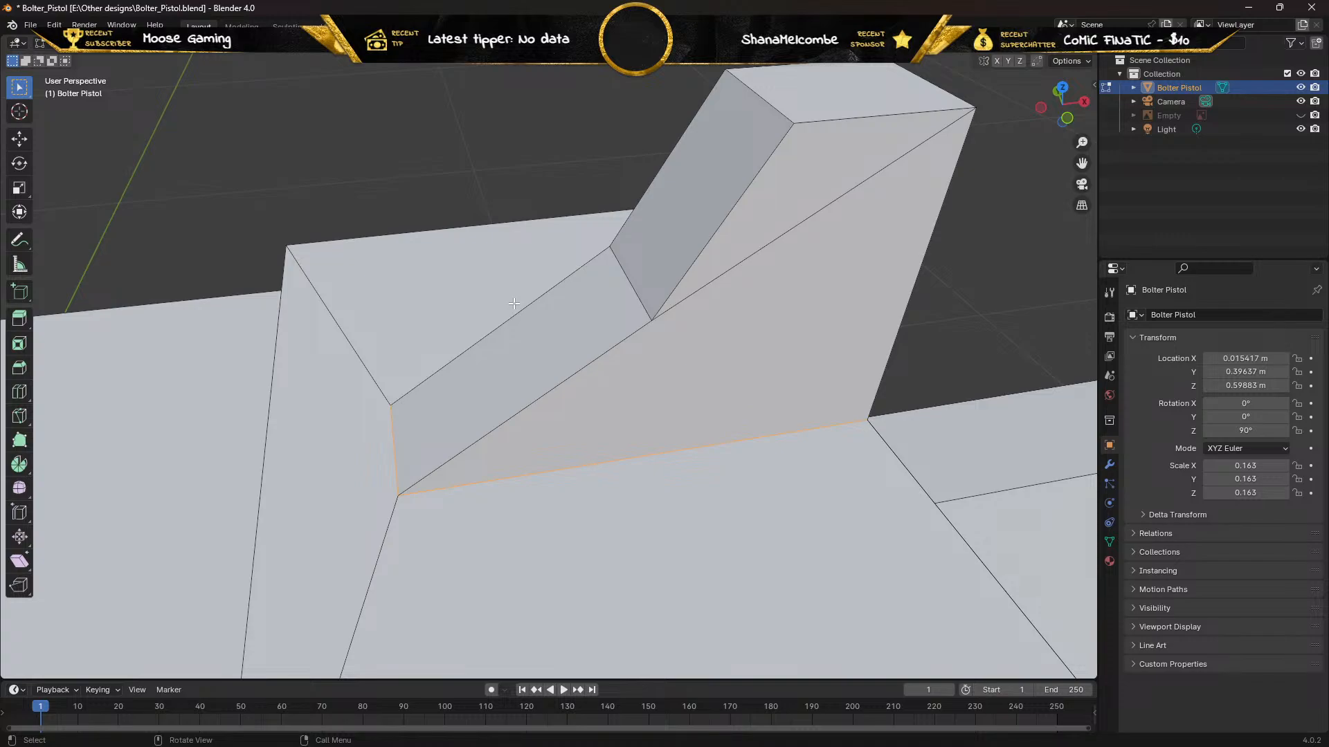
# Add the edges of the front sight's sloped rear side to the selection and mark all selected edges as seams
pyautogui.moveTo(473, 372); pyautogui.dragTo(380, 366, button='middle')
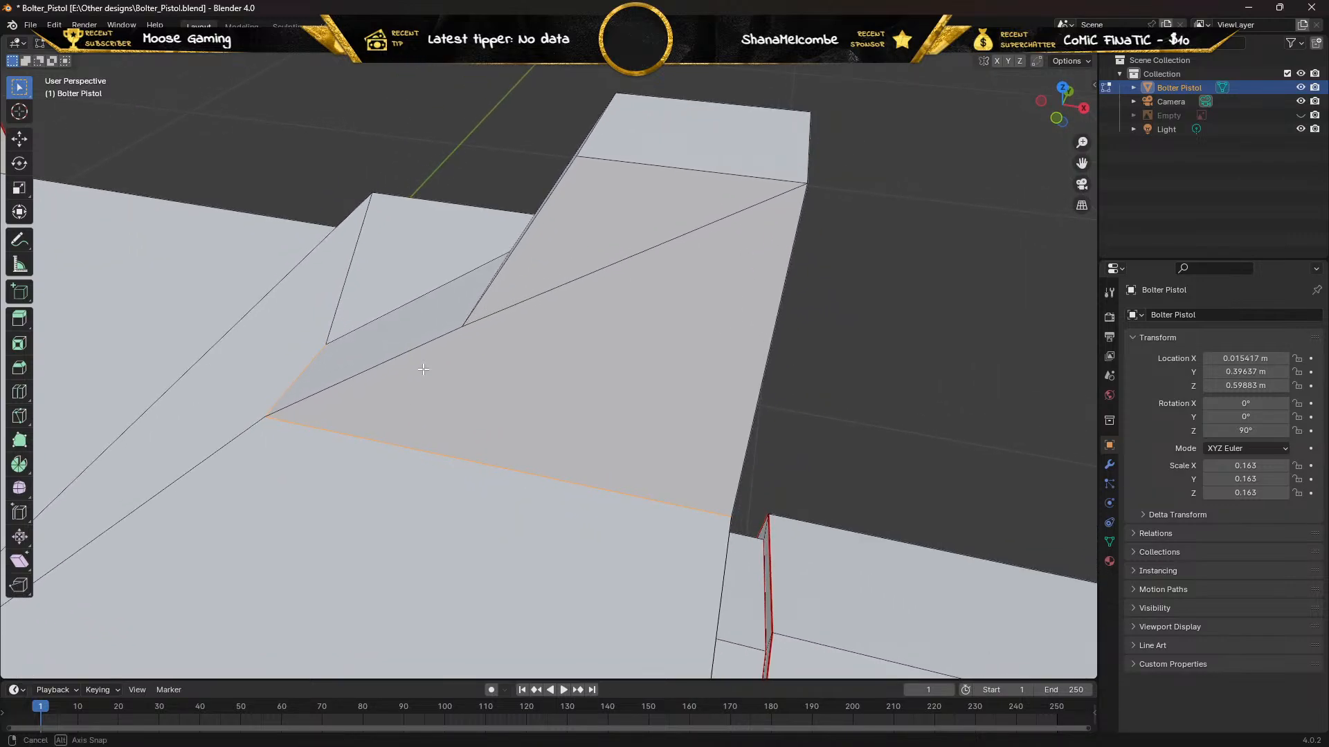
pyautogui.keyDown('shift'); pyautogui.click(374, 365); pyautogui.keyUp('shift')
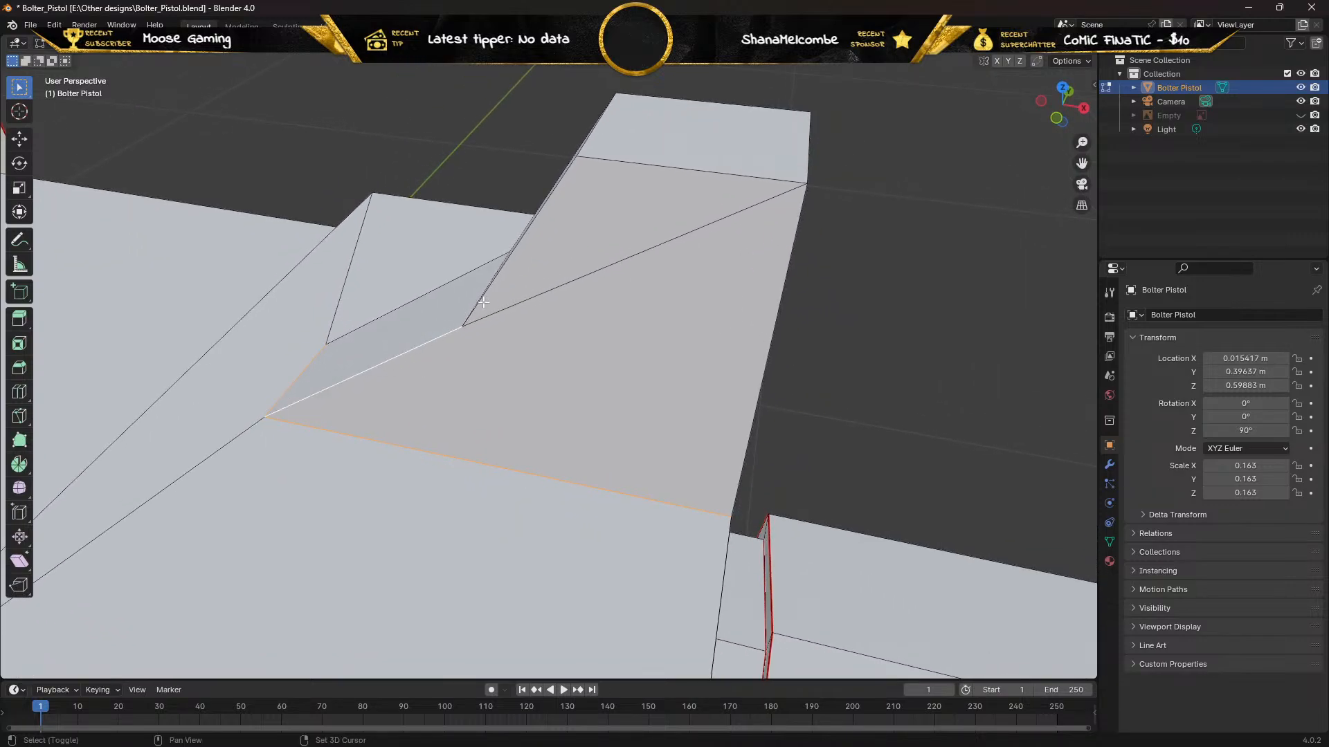
pyautogui.keyDown('shift'); pyautogui.click(489, 283); pyautogui.keyUp('shift')
pyautogui.moveTo(492, 279); pyautogui.dragTo(393, 197, button='middle')
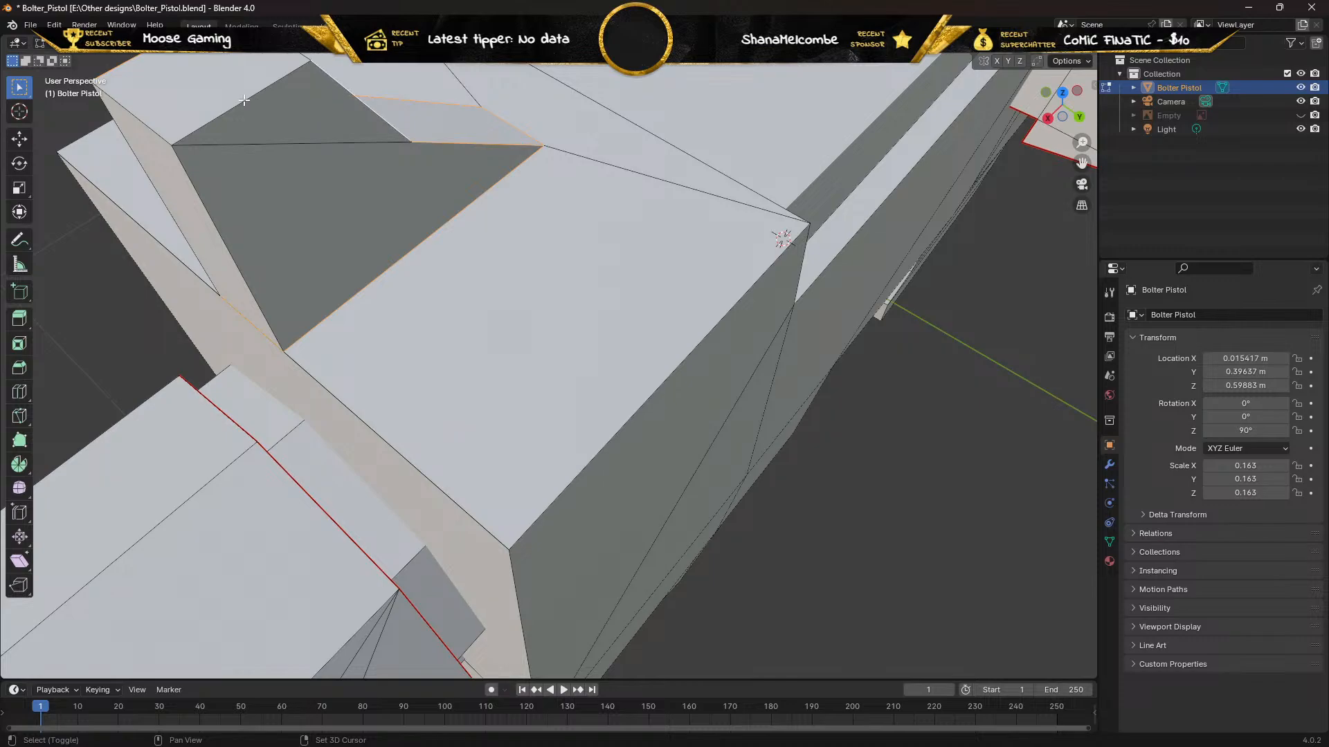
pyautogui.moveTo(243, 99); pyautogui.dragTo(297, 101, button='middle')
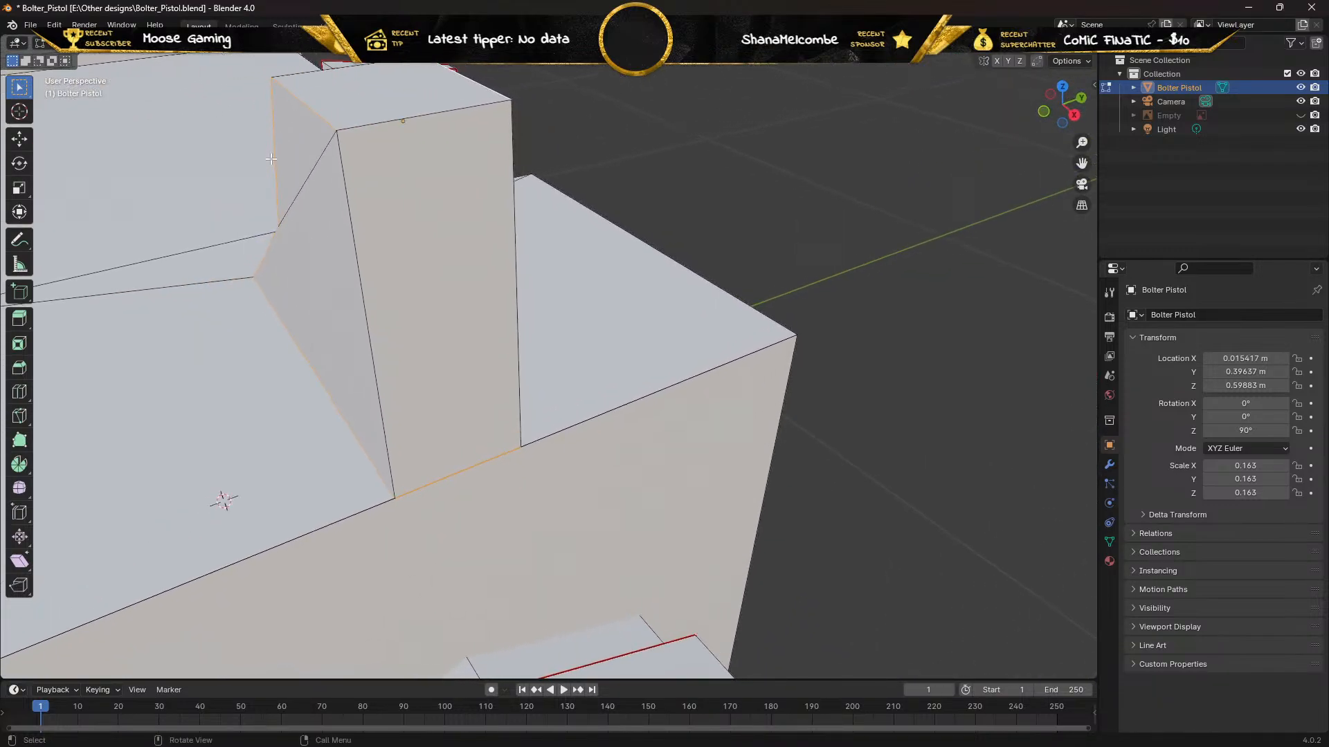
pyautogui.rightClick(305, 279)
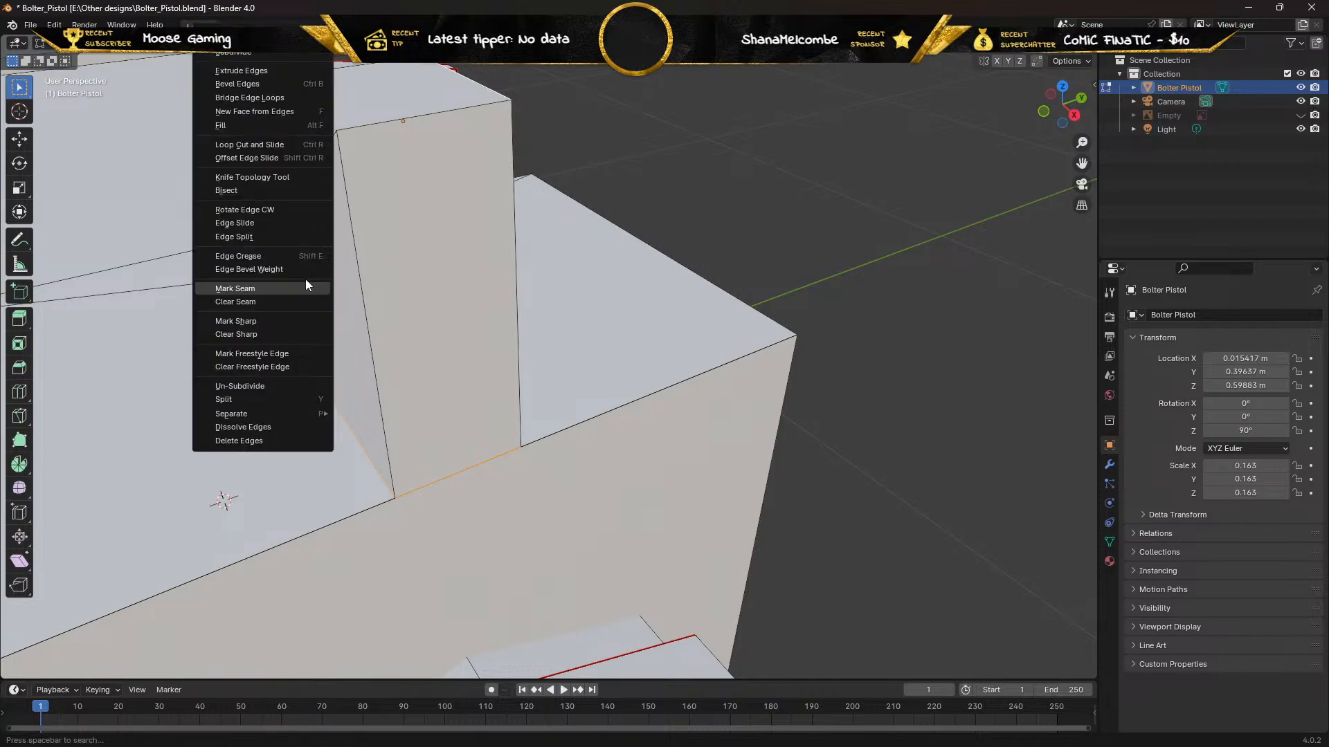
pyautogui.click(299, 287)
# Select the base edges along one side of the rear sight where it meets the pistol's upper surface
pyautogui.moveTo(299, 287); pyautogui.dragTo(845, 447, button='middle')
pyautogui.scroll(-6, 330, 291)
pyautogui.scroll(4, 514, 359)
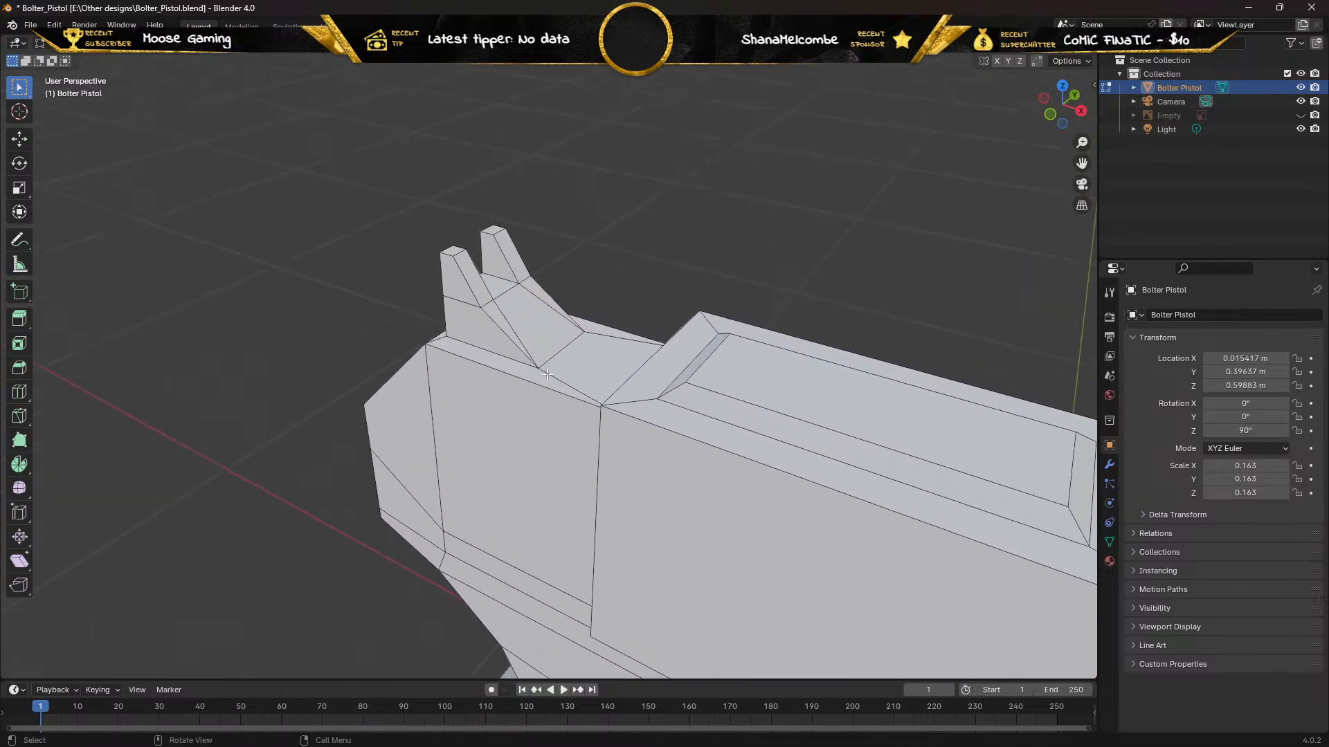
pyautogui.scroll(3, 514, 359)
pyautogui.moveTo(430, 339); pyautogui.dragTo(451, 338, button='middle')
pyautogui.moveTo(376, 356); pyautogui.dragTo(279, 454, button='middle')
pyautogui.scroll(3, 341, 428)
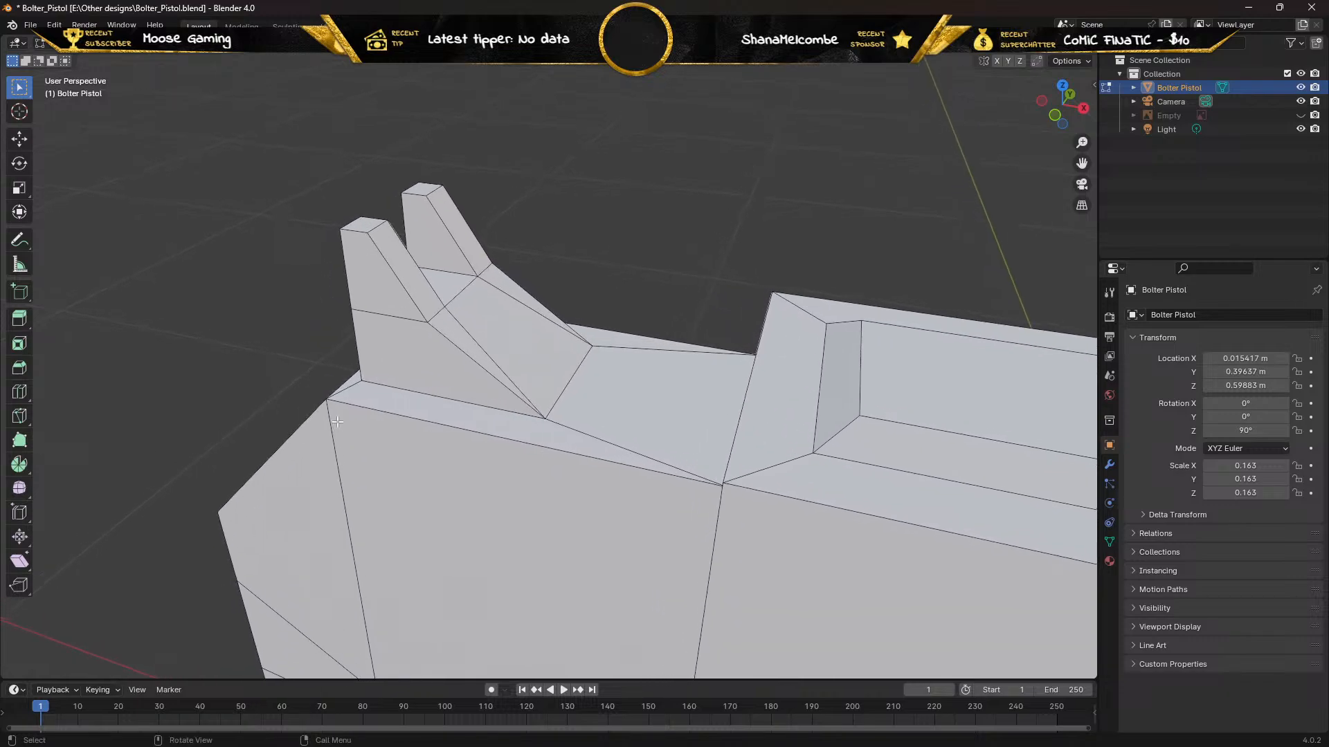
pyautogui.click(389, 388)
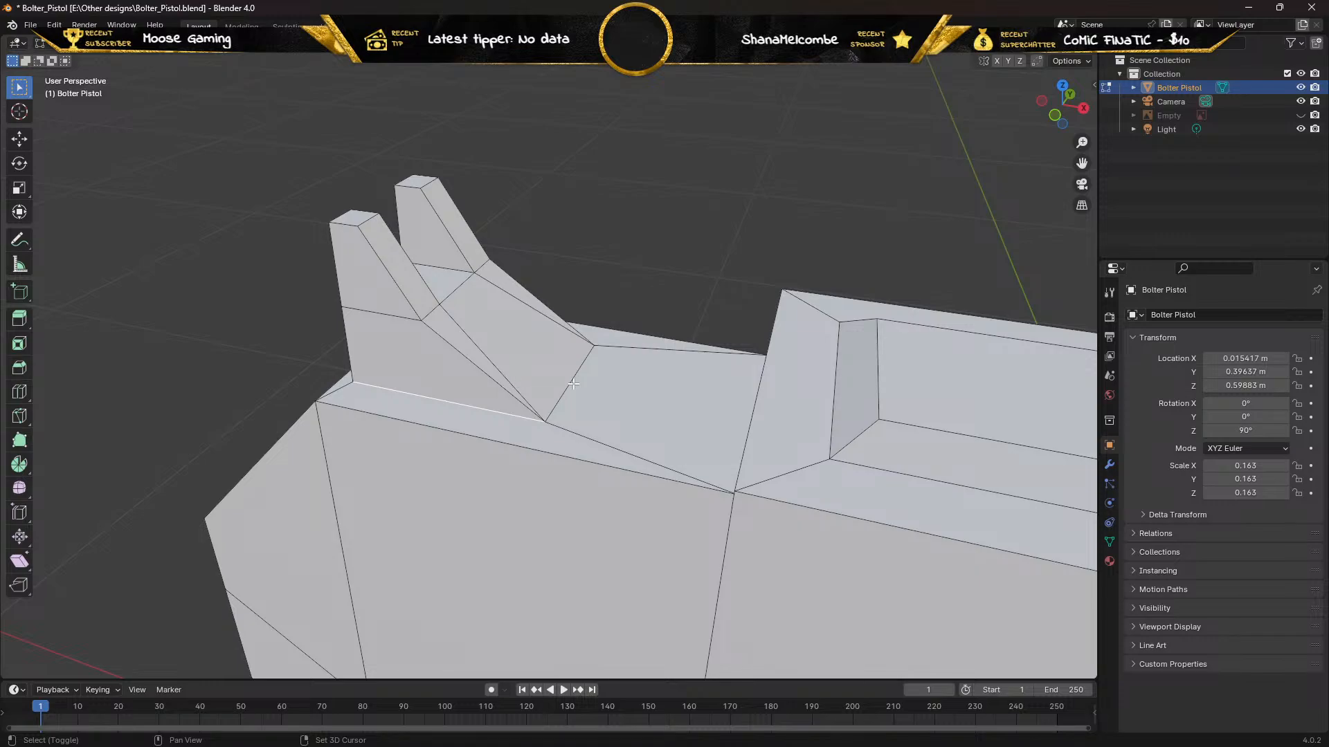
pyautogui.keyDown('shift'); pyautogui.click(451, 409); pyautogui.keyUp('shift')
# Extend the selection around the rear sight's base with the edge across its back
pyautogui.moveTo(411, 410); pyautogui.dragTo(471, 400, button='middle')
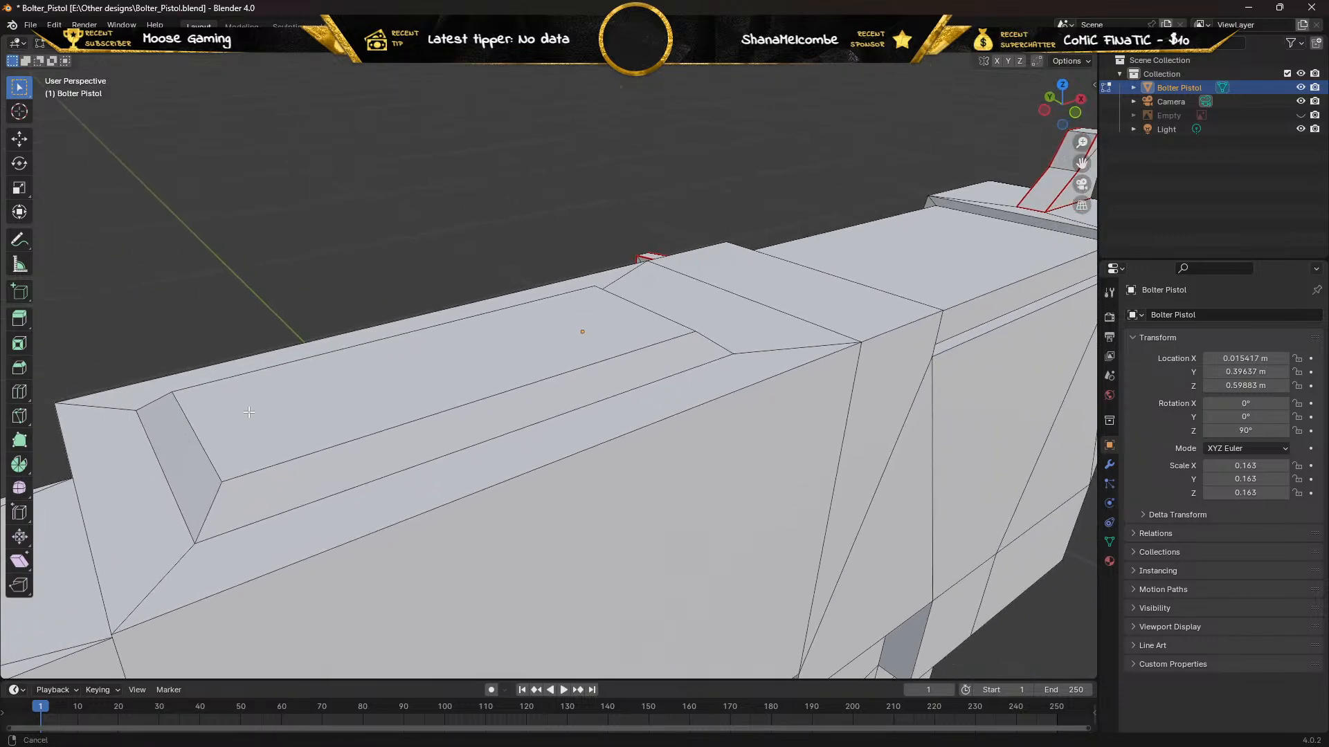
pyautogui.scroll(-8, 249, 422)
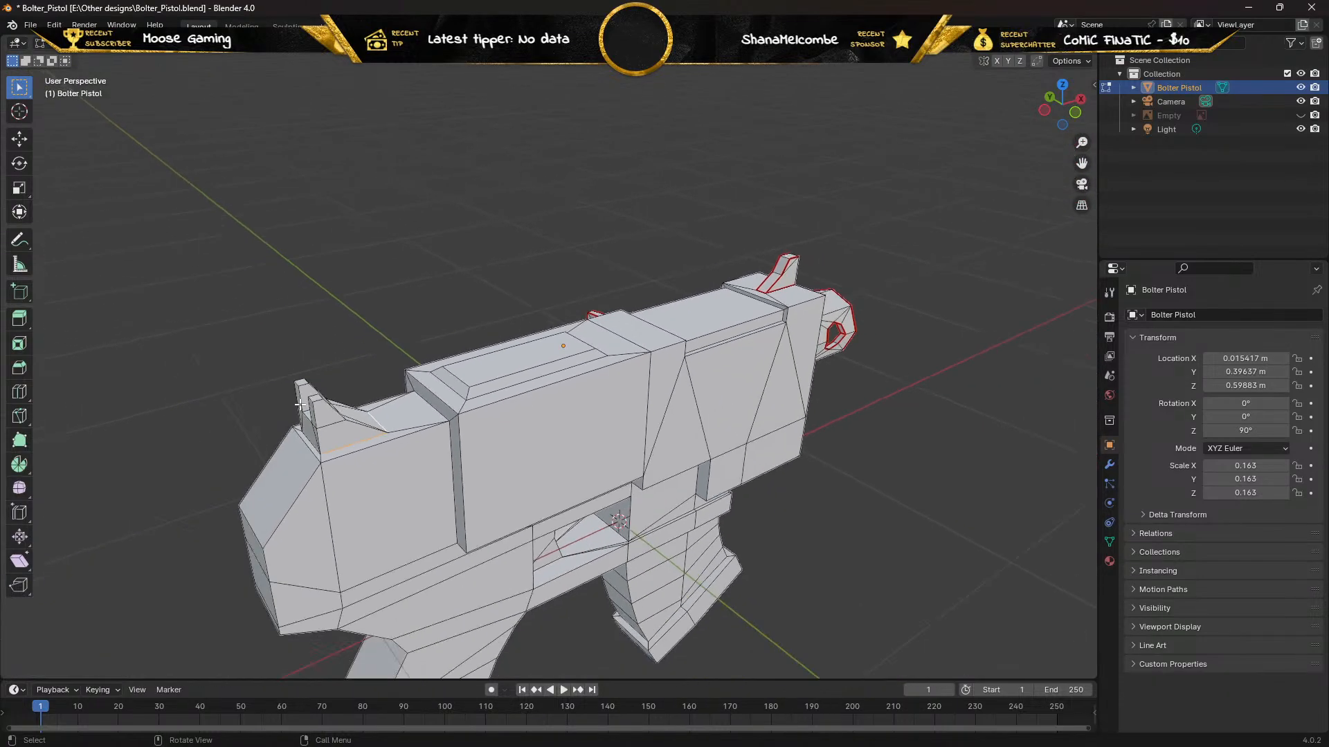
pyautogui.keyDown('shift'); pyautogui.moveTo(281, 419); pyautogui.dragTo(726, 376, button='middle'); pyautogui.keyUp('shift')
pyautogui.scroll(5, 360, 460)
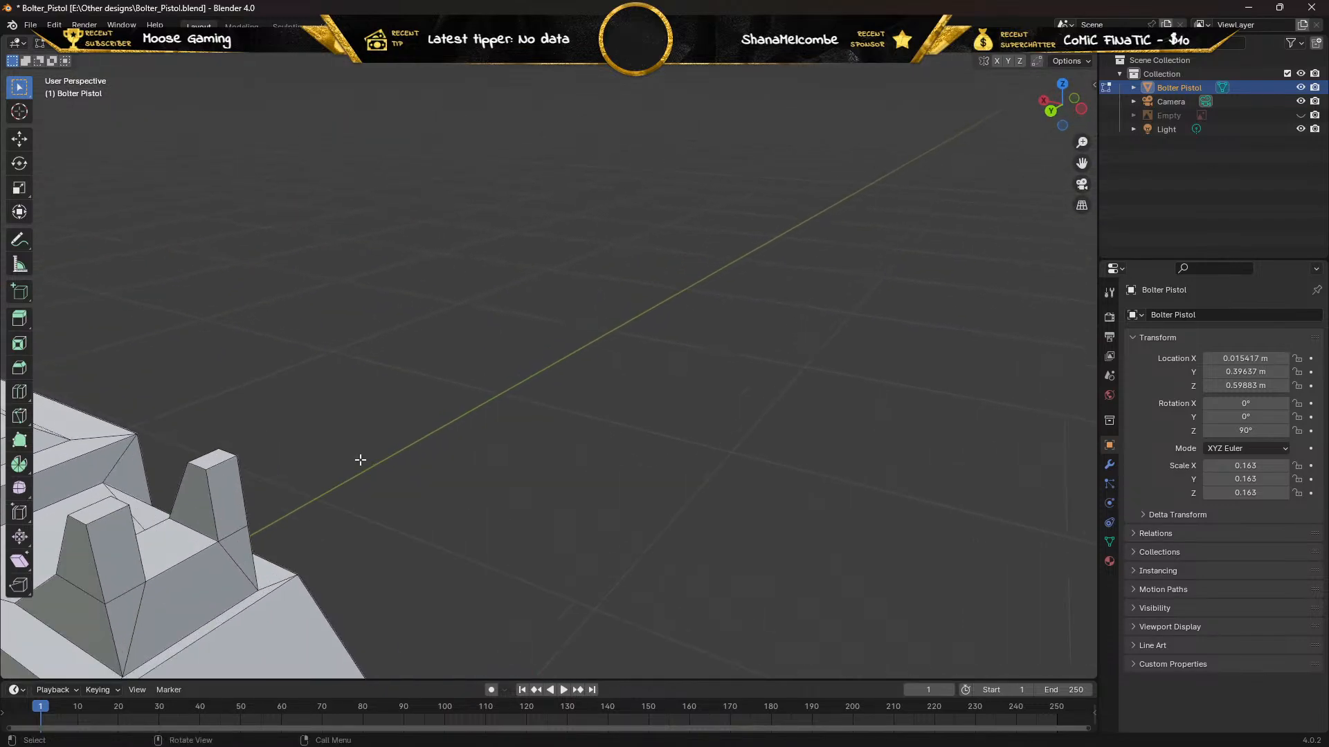
pyautogui.keyDown('shift'); pyautogui.moveTo(229, 484); pyautogui.dragTo(785, 263, button='middle'); pyautogui.keyUp('shift')
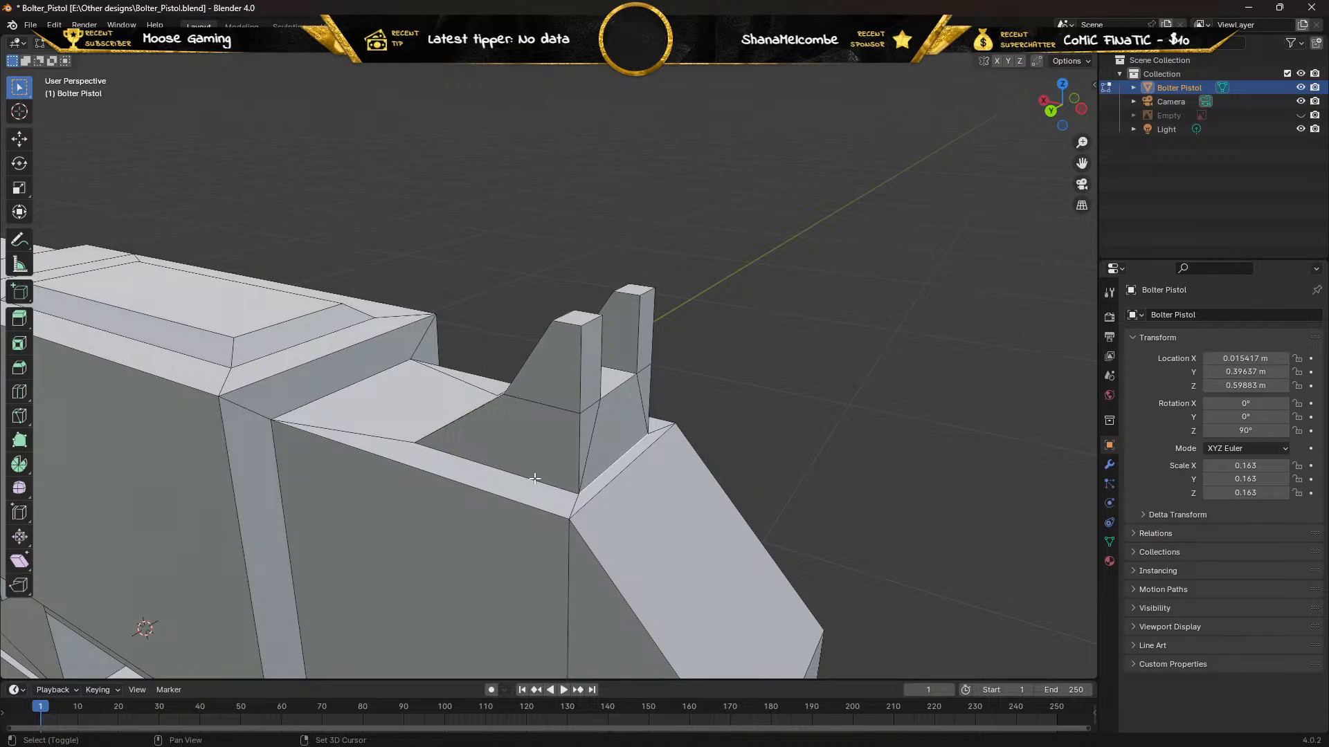
pyautogui.moveTo(534, 478); pyautogui.dragTo(254, 421, button='middle')
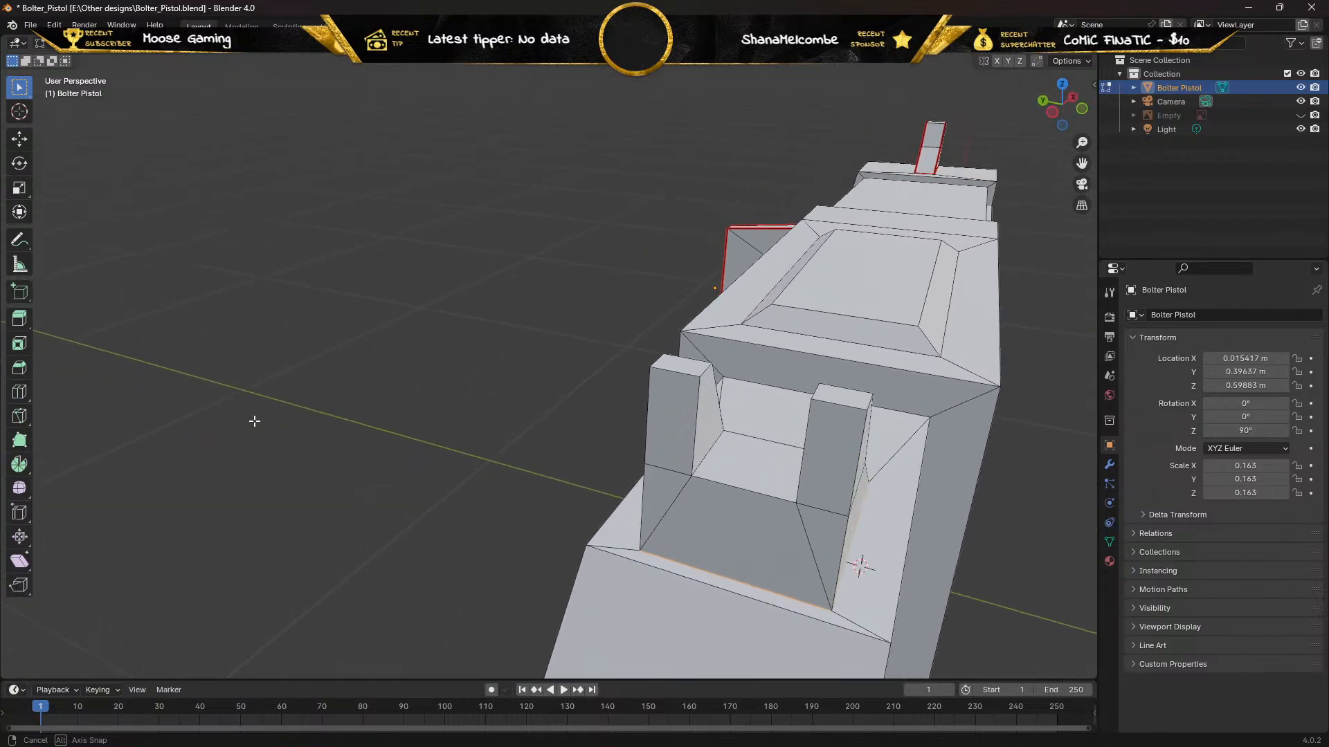
pyautogui.moveTo(254, 421); pyautogui.dragTo(234, 418, button='middle')
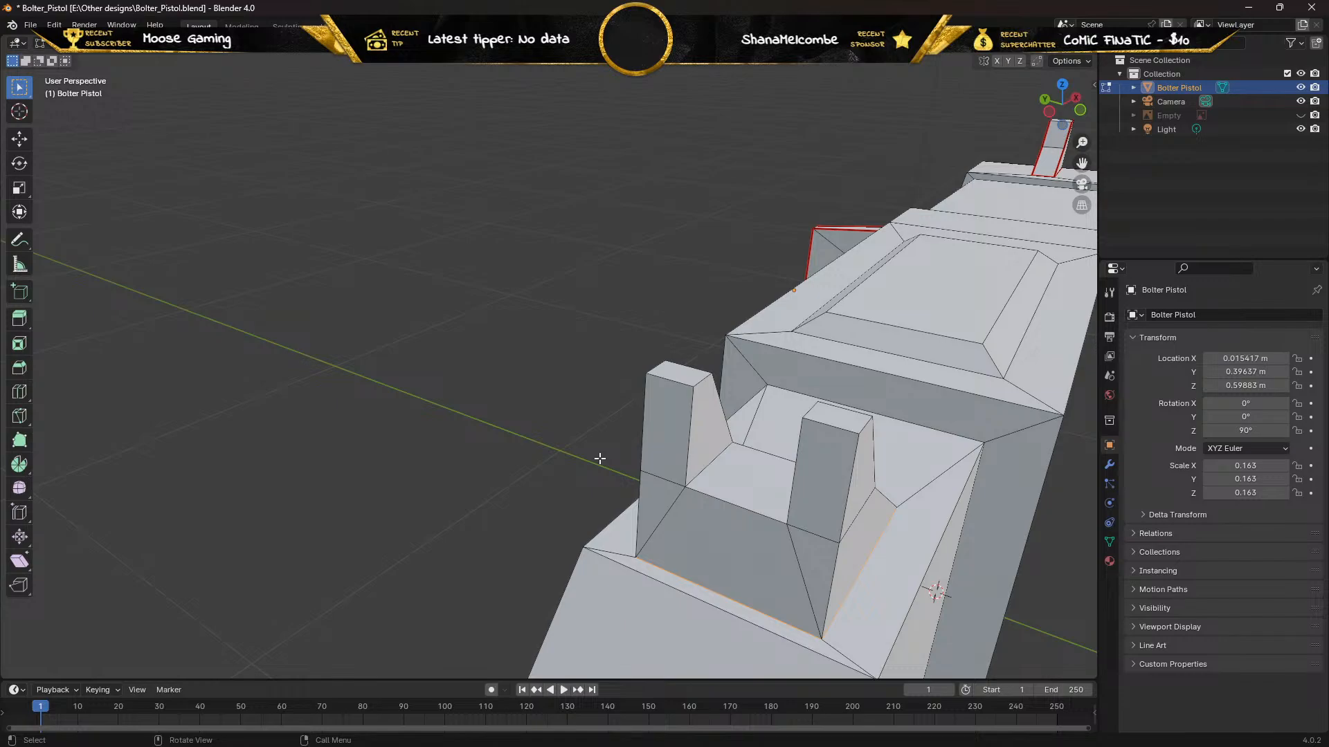
# Add the inner-side edges of the rear sight's two prongs and the front edge across the notch between them to the selection
pyautogui.moveTo(599, 458)
pyautogui.mouseDown(button='middle')
pyautogui.moveTo(564, 457)
pyautogui.moveTo(613, 466)
pyautogui.mouseUp(button='middle')
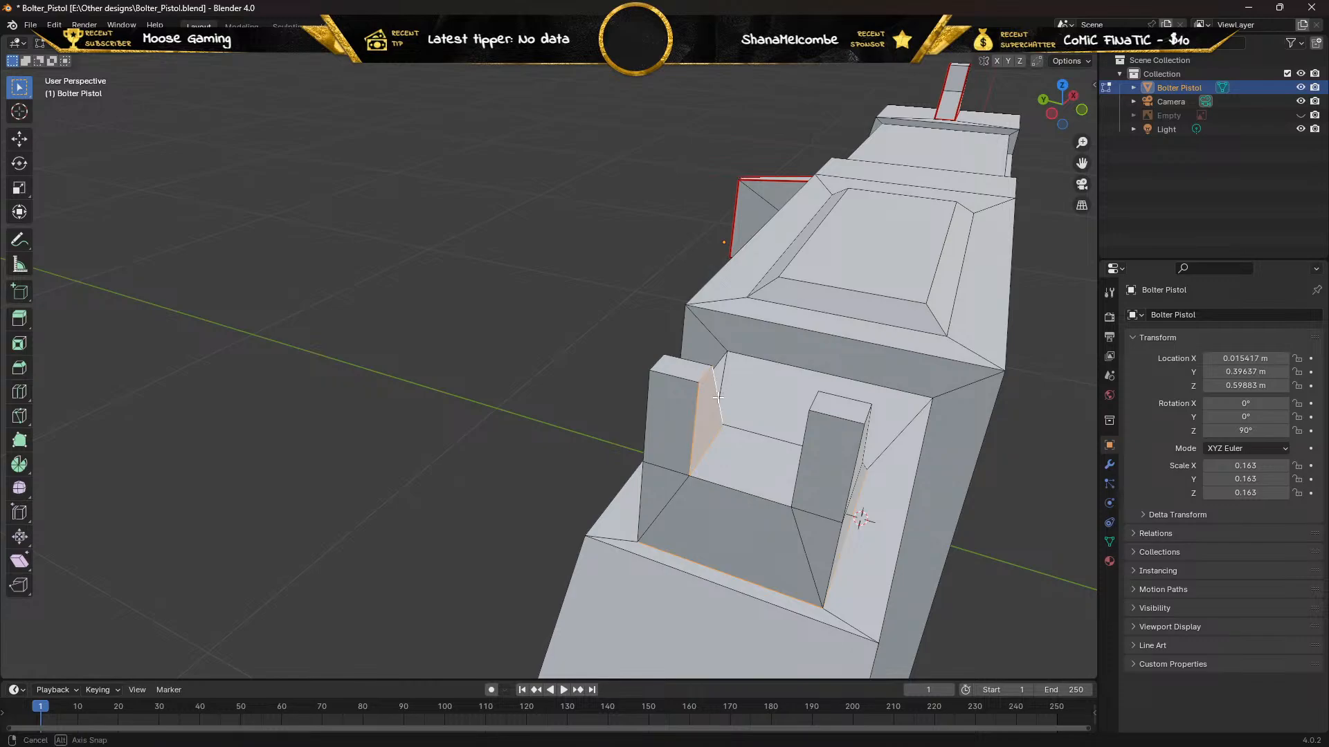
pyautogui.moveTo(718, 393); pyautogui.dragTo(750, 393, button='middle')
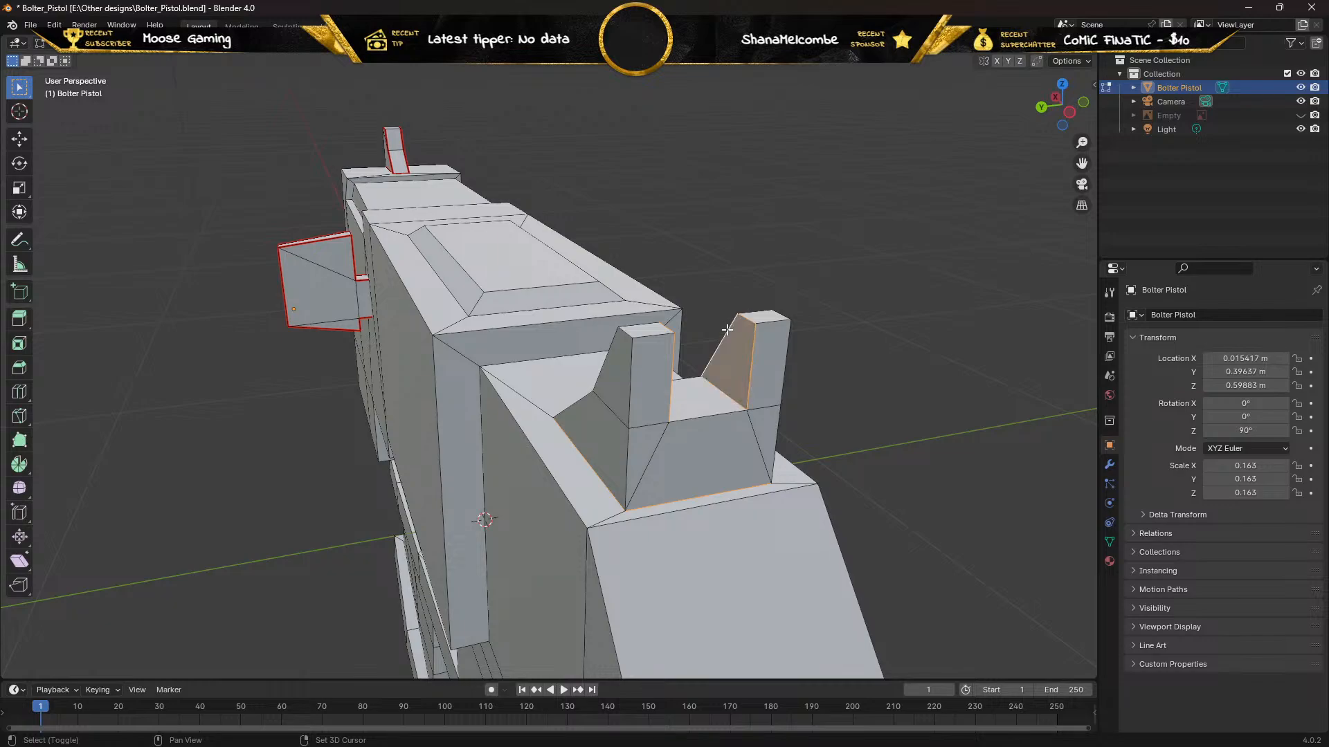
pyautogui.moveTo(726, 331); pyautogui.dragTo(640, 342, button='middle')
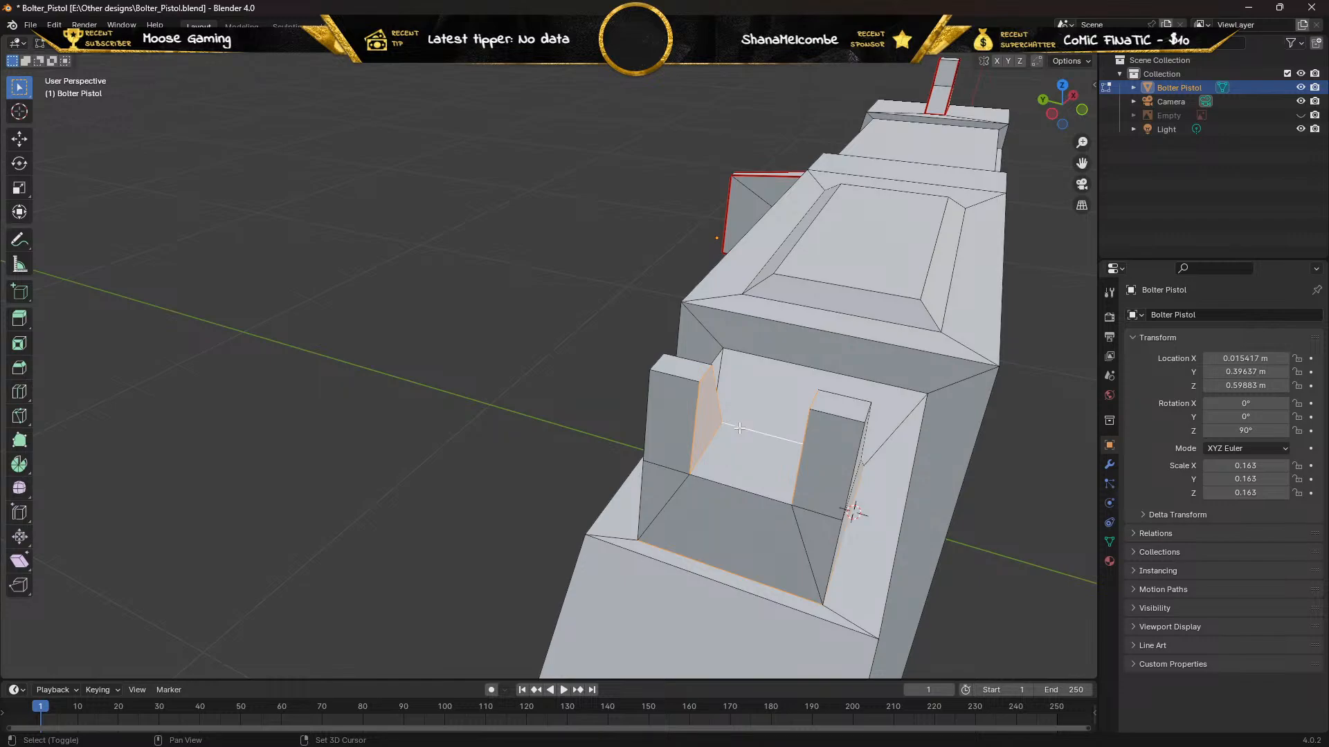
pyautogui.moveTo(739, 429); pyautogui.dragTo(548, 399, button='middle')
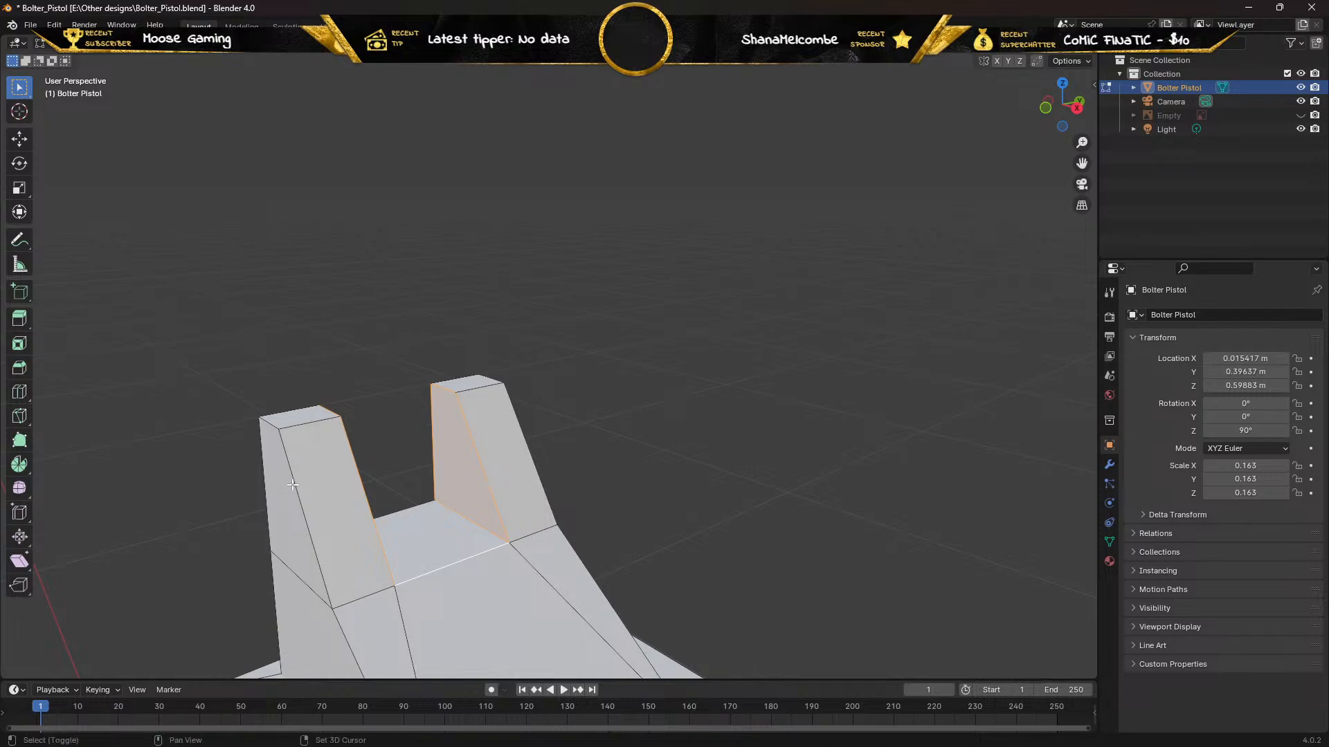
# Add the outer sloped and top edges of the rear sight's prongs to the selection and mark all selected edges as seams
pyautogui.keyDown('shift'); pyautogui.click(293, 495); pyautogui.keyUp('shift')
pyautogui.moveTo(305, 565); pyautogui.dragTo(345, 492, button='middle')
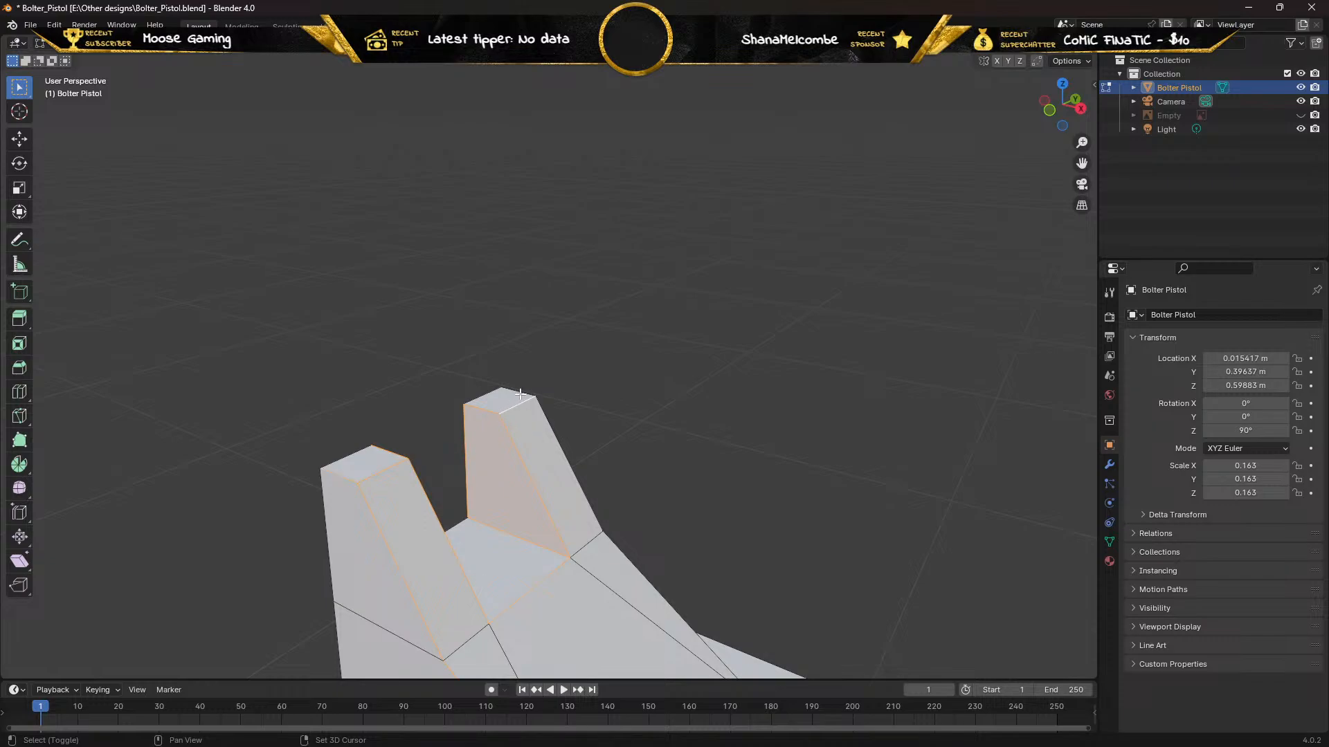
pyautogui.moveTo(501, 413)
pyautogui.mouseDown(button='middle')
pyautogui.moveTo(305, 416)
pyautogui.moveTo(527, 403)
pyautogui.moveTo(488, 410)
pyautogui.mouseUp(button='middle')
pyautogui.moveTo(468, 411); pyautogui.dragTo(401, 472, button='middle')
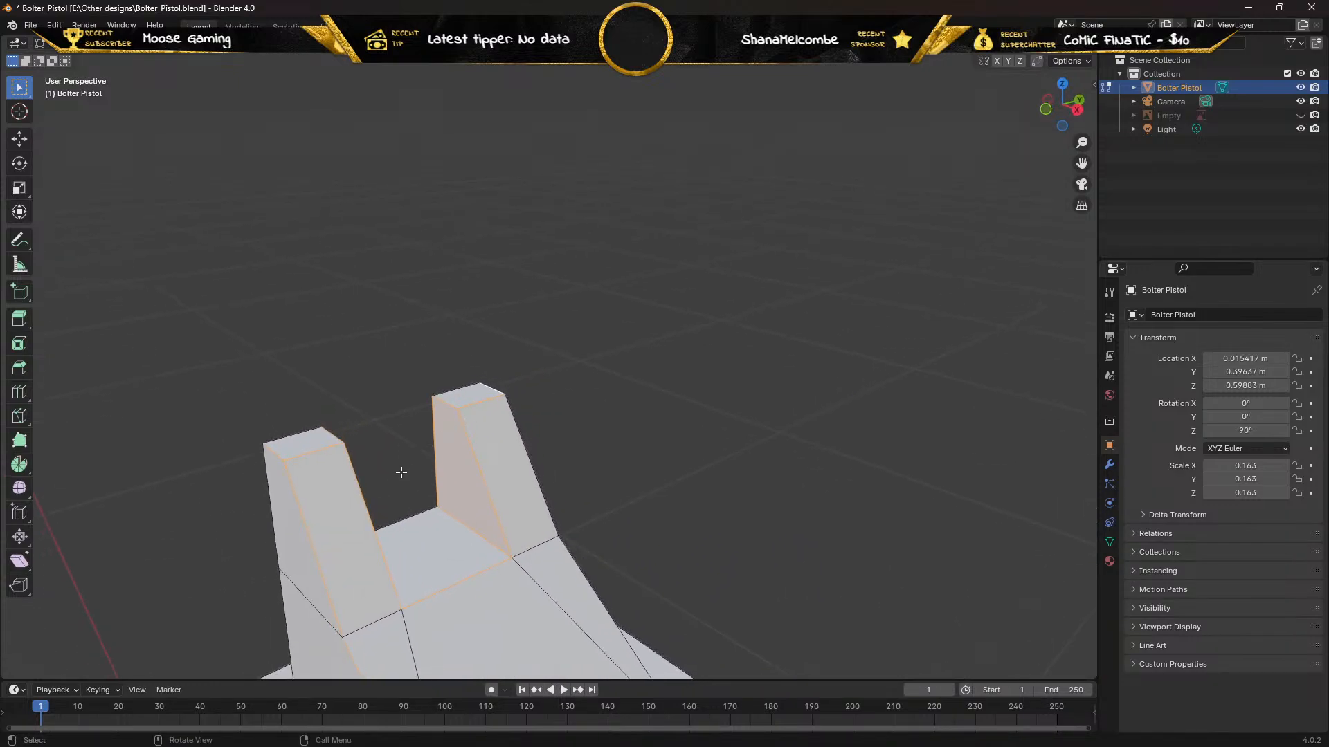
pyautogui.rightClick(366, 518)
pyautogui.click(366, 518)
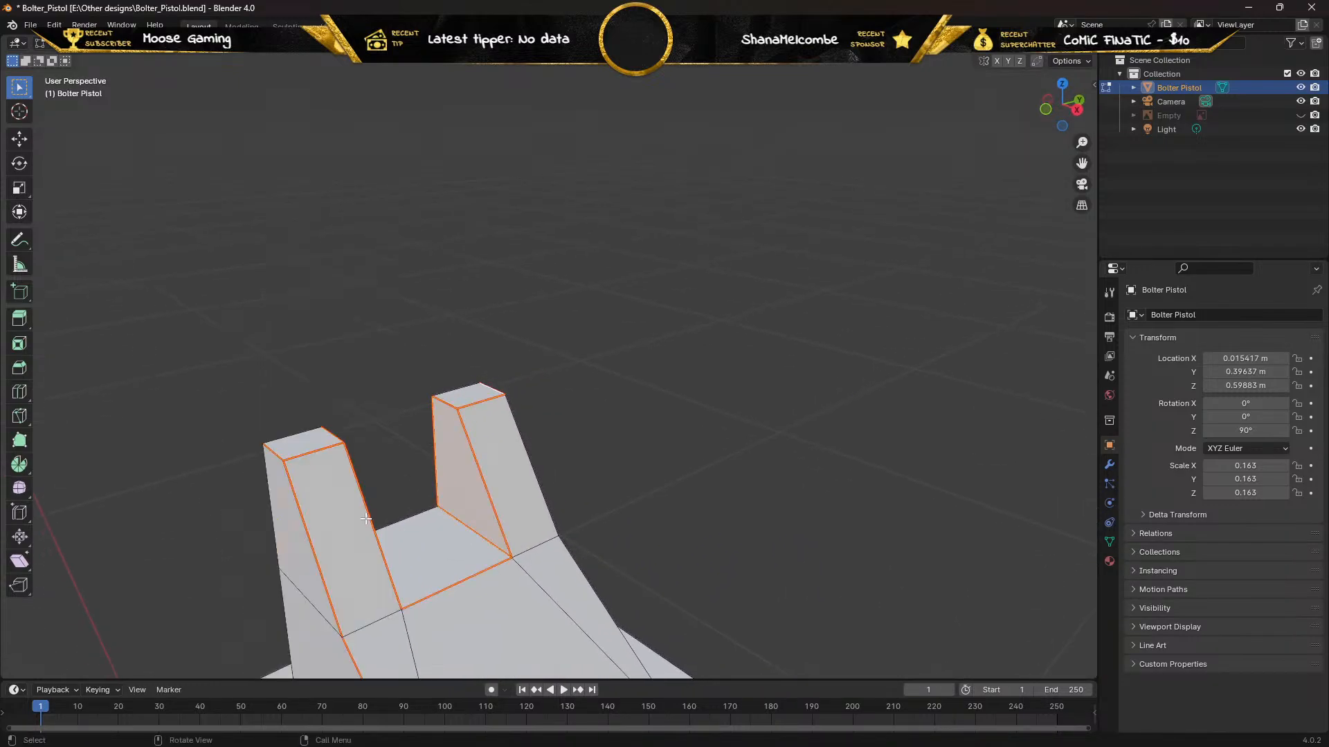
# Select the edges where the trigger's back and bottom meet the inside of the trigger guard opening
pyautogui.moveTo(260, 510); pyautogui.dragTo(344, 504, button='middle')
pyautogui.scroll(-5, 363, 504)
pyautogui.moveTo(599, 461); pyautogui.dragTo(565, 488, button='middle')
pyautogui.scroll(-2, 681, 490)
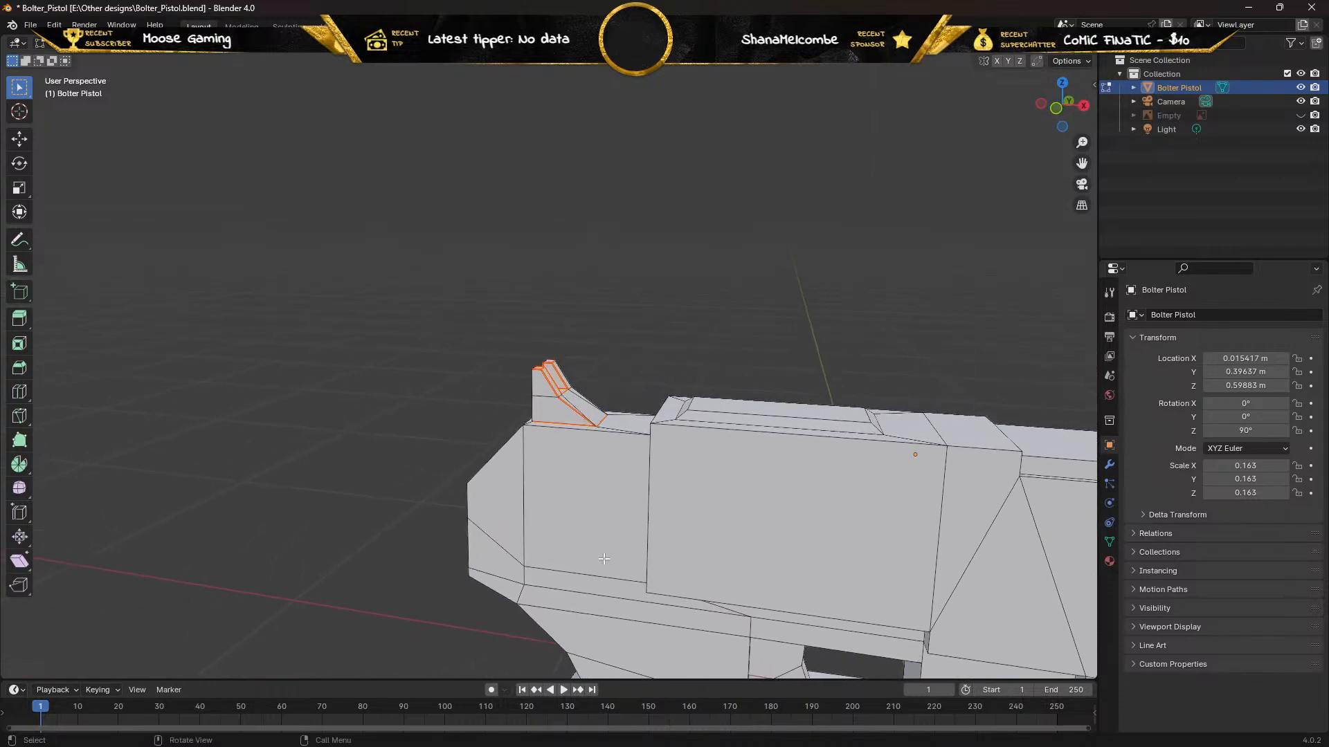
pyautogui.keyDown('shift'); pyautogui.moveTo(643, 515); pyautogui.dragTo(418, 344, button='middle'); pyautogui.keyUp('shift')
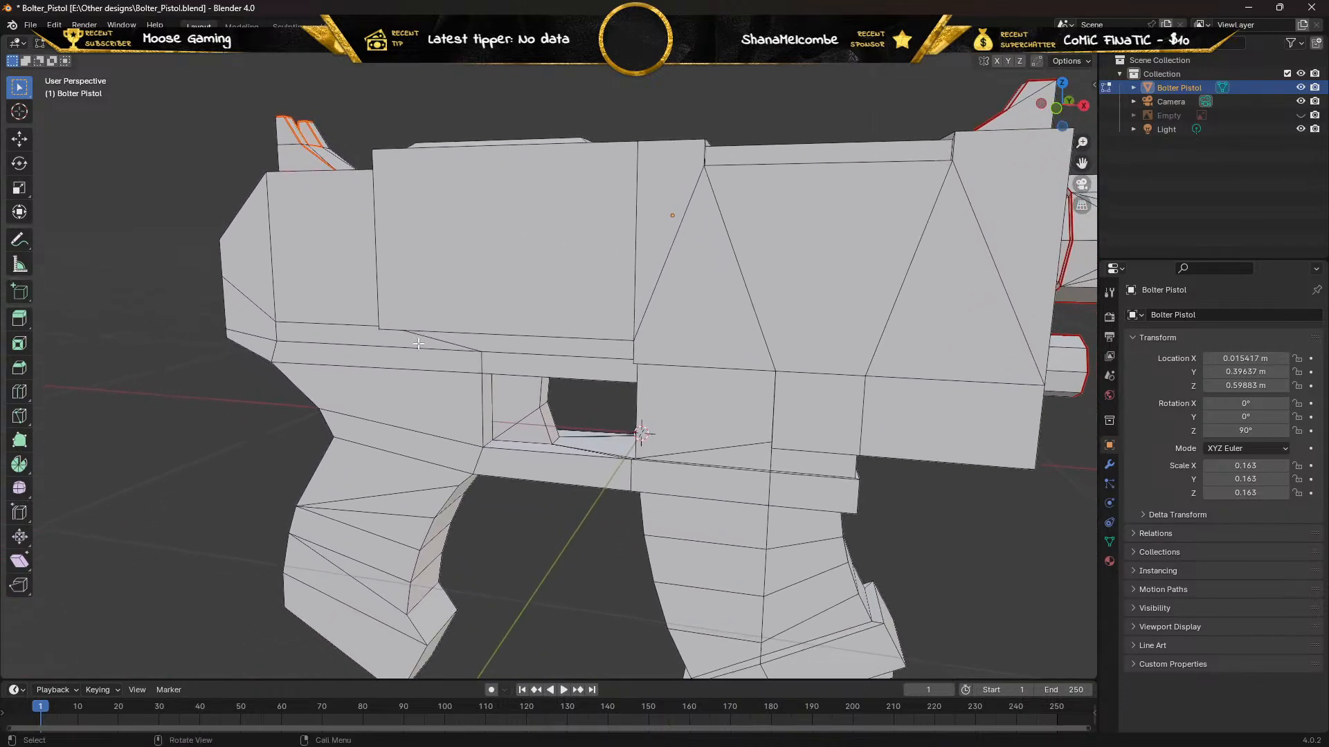
pyautogui.scroll(5, 418, 344)
pyautogui.moveTo(408, 405); pyautogui.dragTo(461, 307, button='middle')
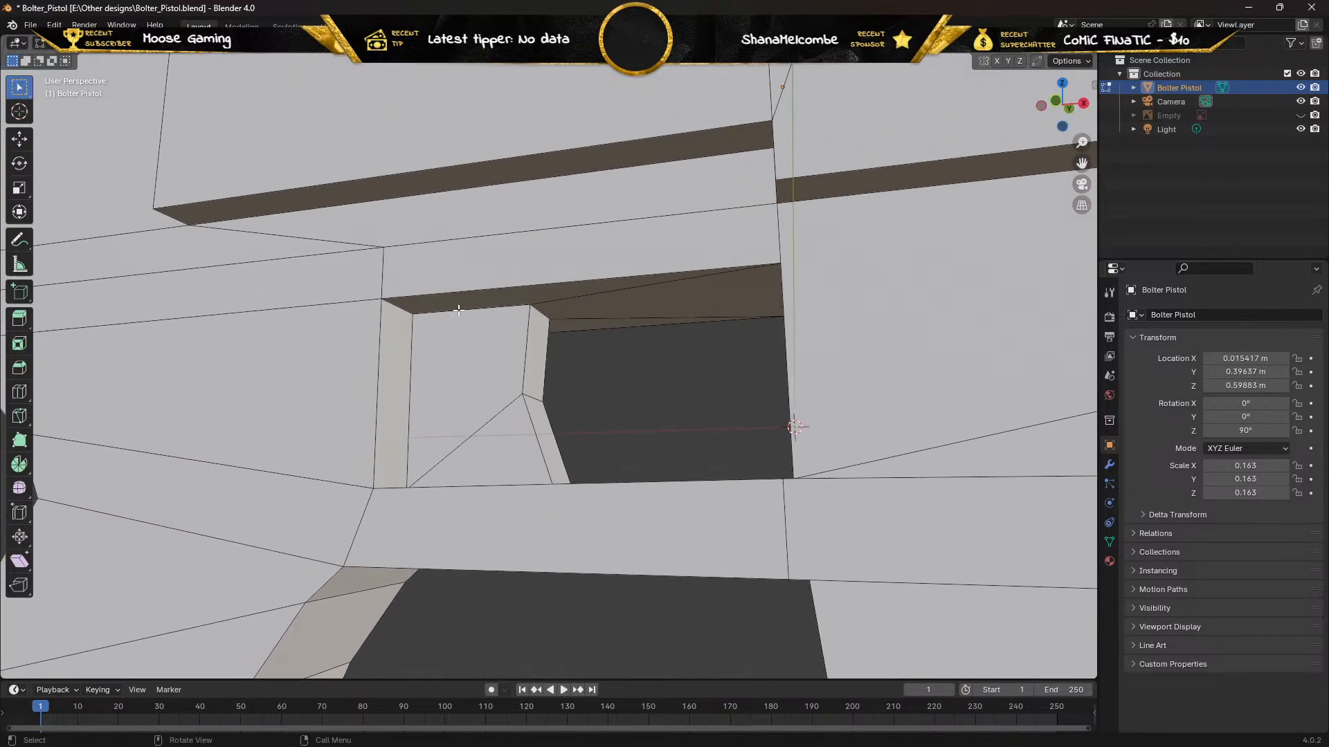
pyautogui.click(459, 311)
pyautogui.keyDown('shift'); pyautogui.click(408, 368); pyautogui.keyUp('shift')
pyautogui.moveTo(408, 367); pyautogui.dragTo(459, 507, button='middle')
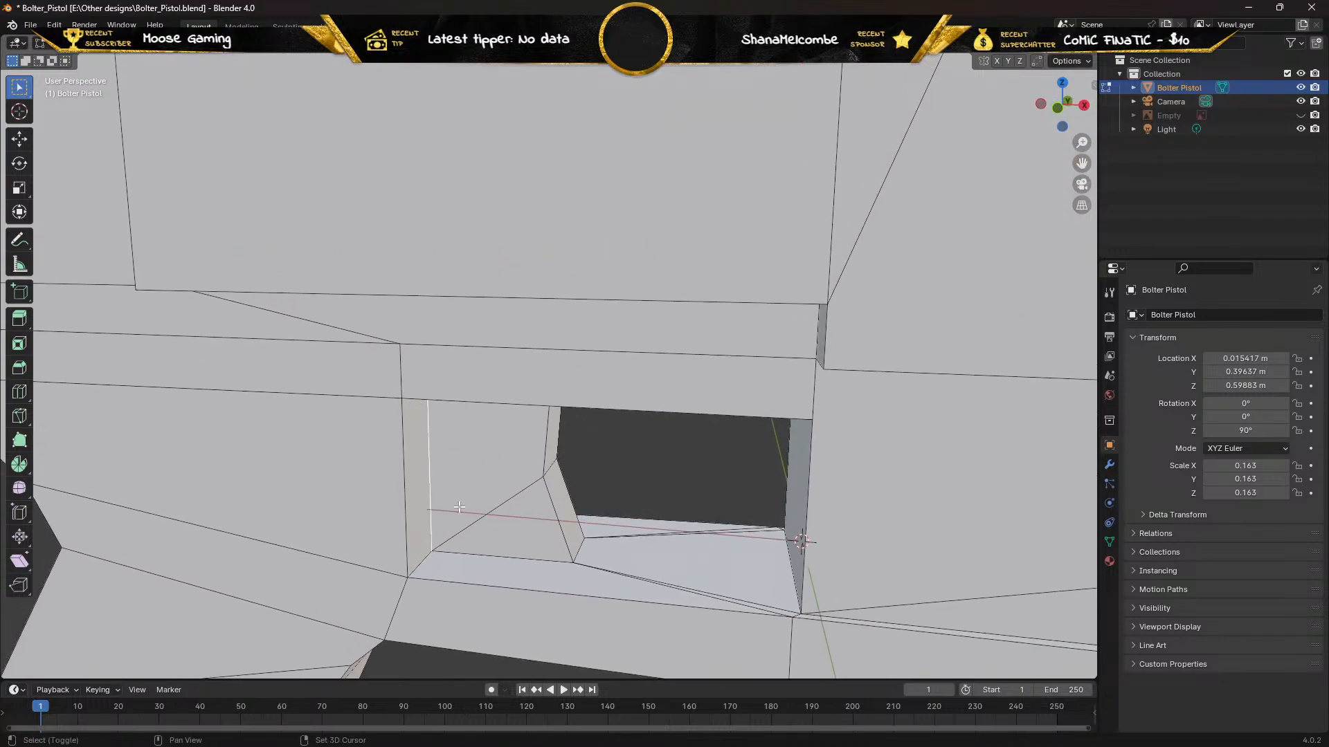
pyautogui.keyDown('shift'); pyautogui.click(477, 552); pyautogui.keyUp('shift')
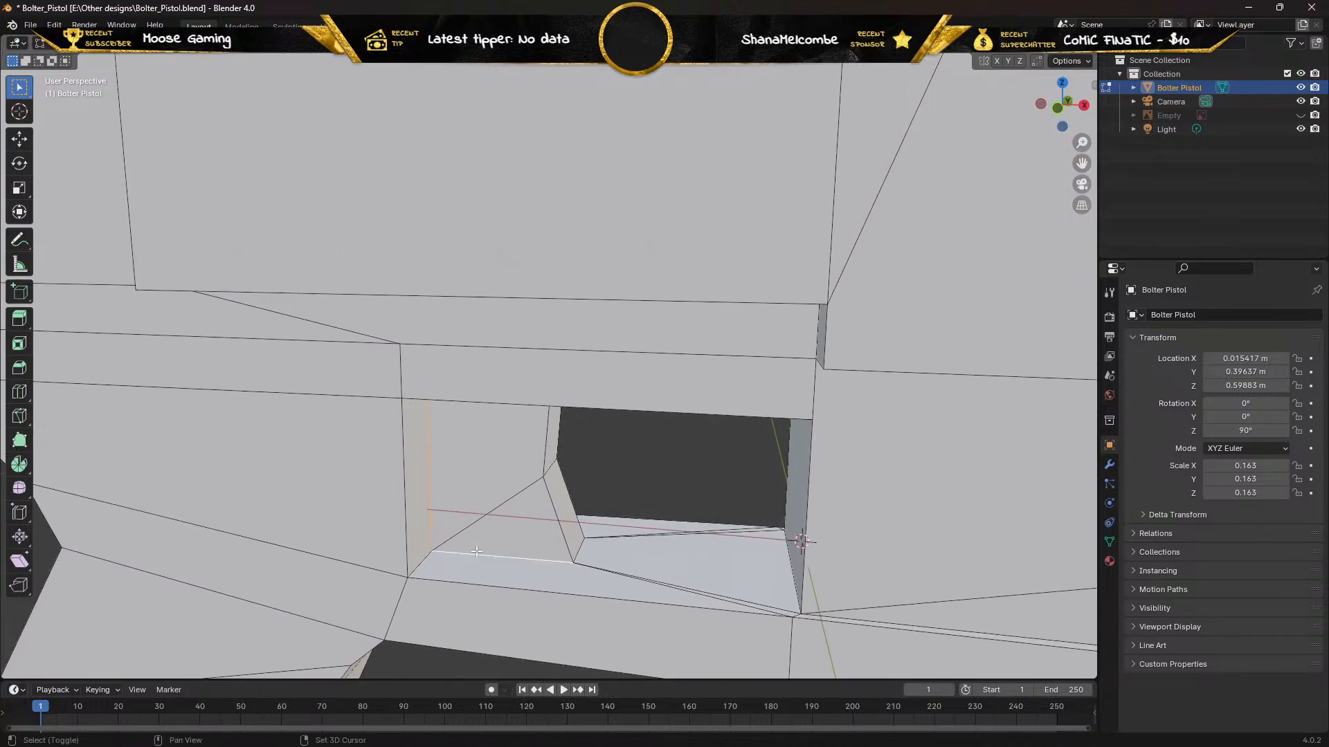
pyautogui.keyDown('shift'); pyautogui.click(580, 551); pyautogui.keyUp('shift')
# Add the trigger's upper edges to the selection and mark all selected trigger edges as seams
pyautogui.moveTo(580, 551); pyautogui.dragTo(449, 471, button='middle')
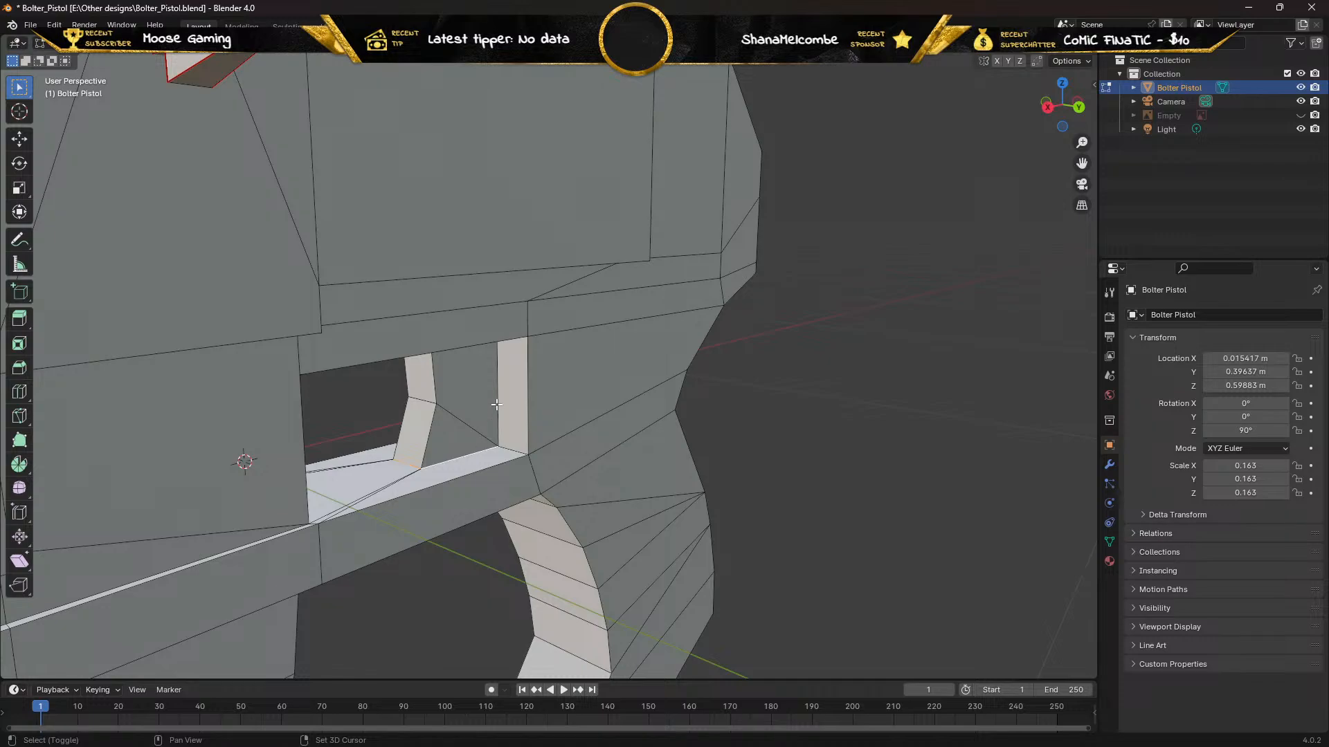
pyautogui.moveTo(496, 405); pyautogui.dragTo(459, 390, button='middle')
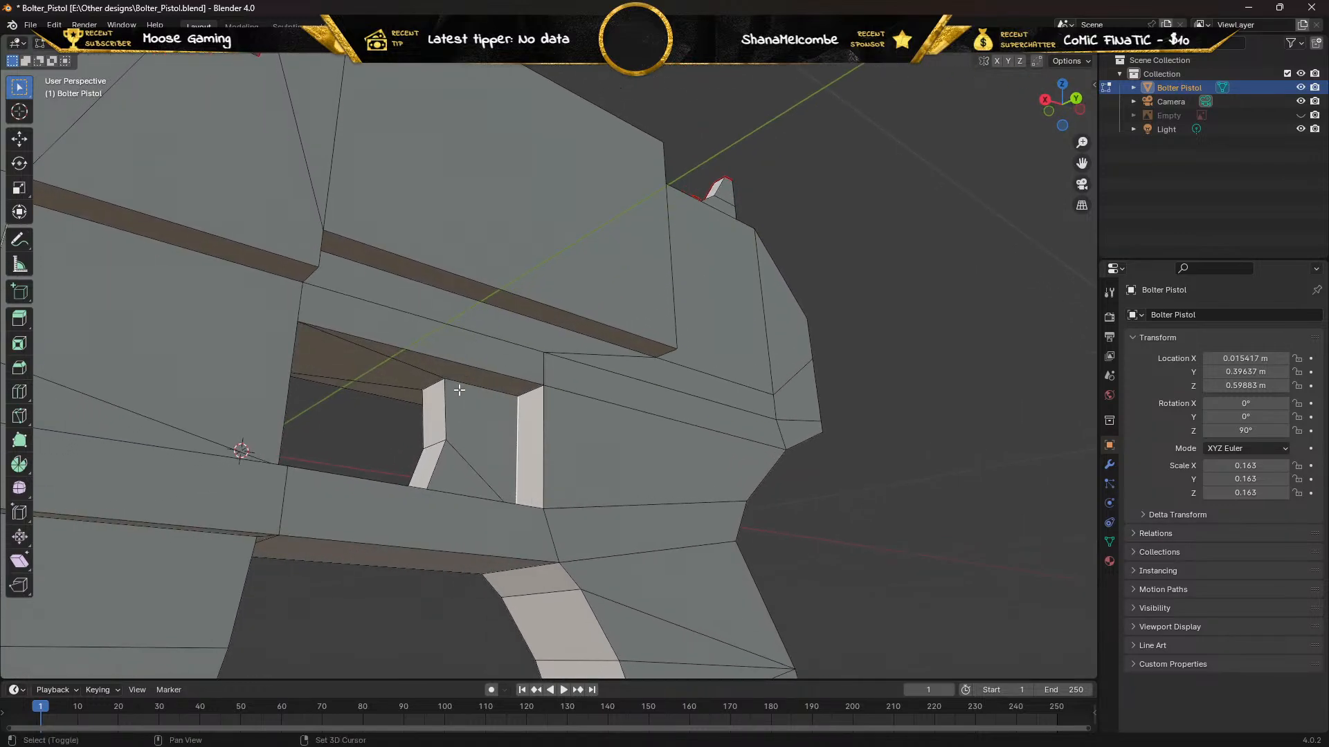
pyautogui.keyDown('shift'); pyautogui.click(436, 386); pyautogui.keyUp('shift')
pyautogui.moveTo(433, 387); pyautogui.dragTo(582, 448, button='middle')
pyautogui.hotkey('ctrl', 'e')
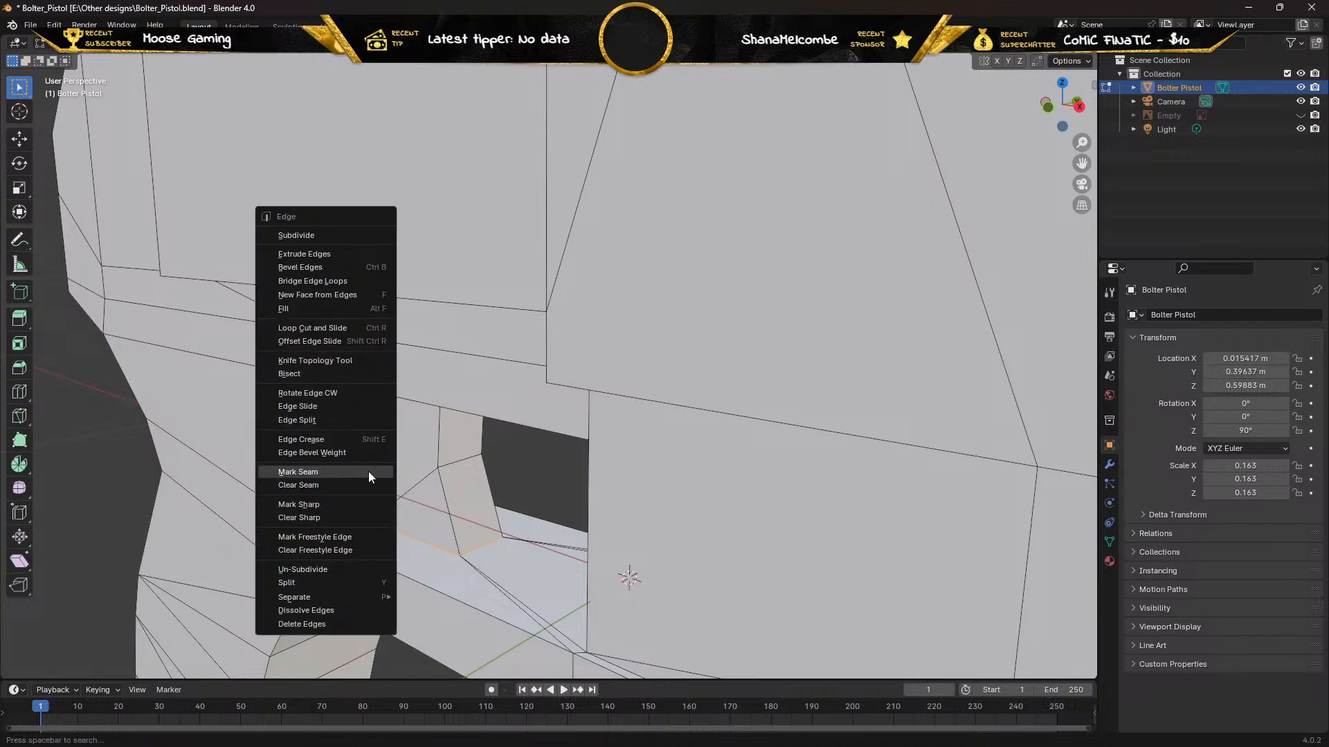
pyautogui.click(350, 469)
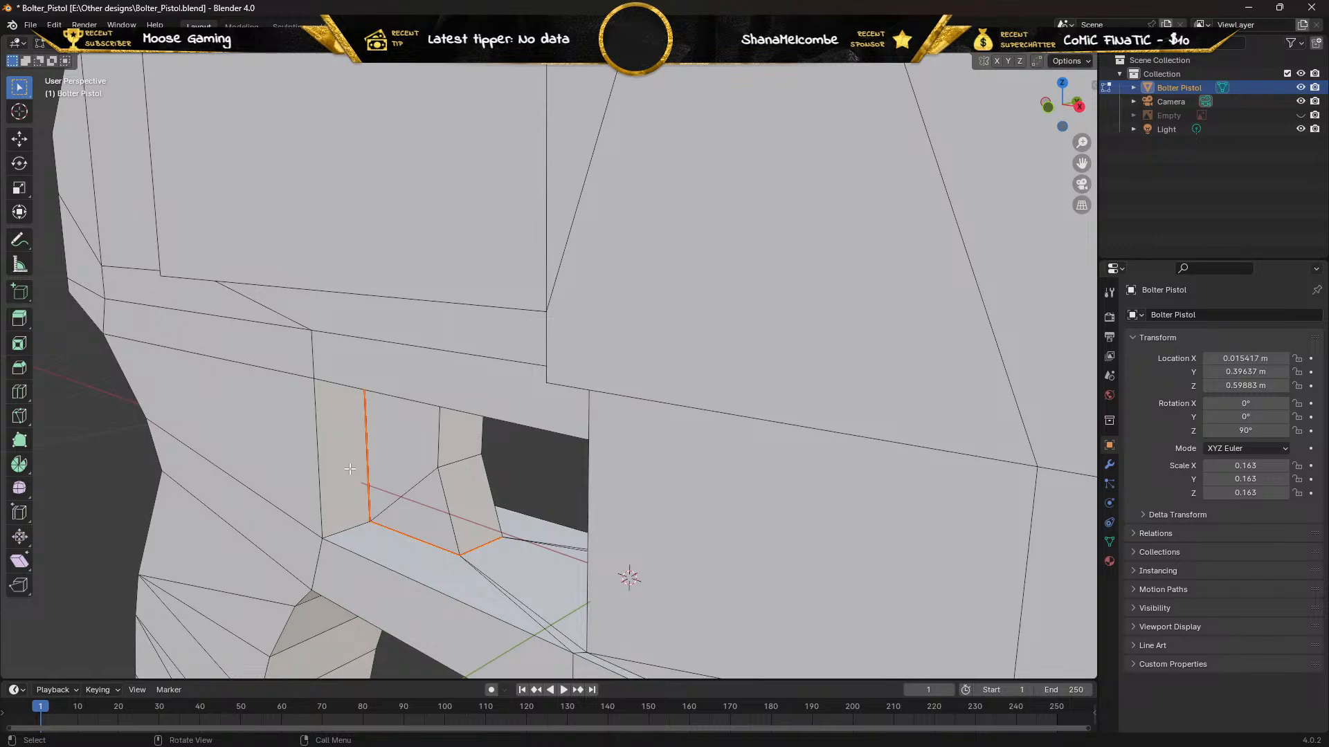
# Select the outer rim of the trigger guard opening on one side: its rear, lower, upper and front edges
pyautogui.click(368, 558)
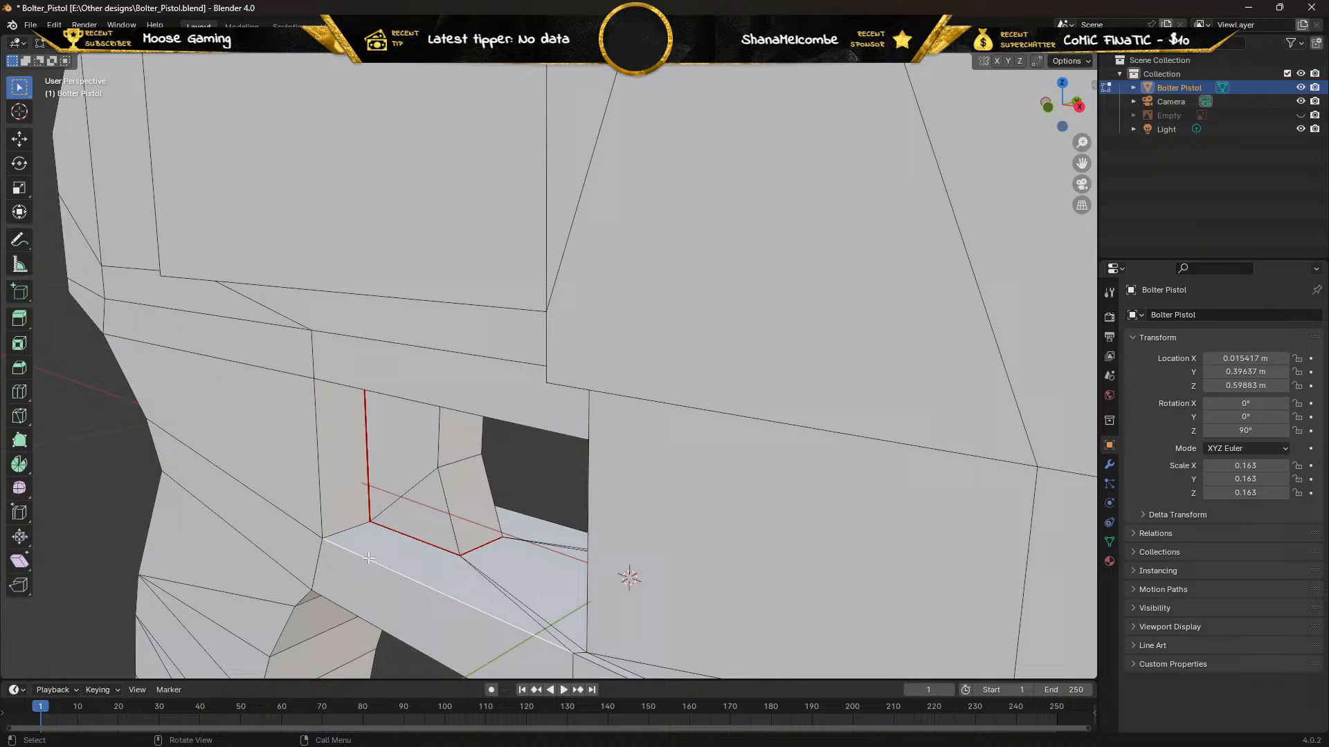
pyautogui.click(319, 469)
pyautogui.click(347, 385)
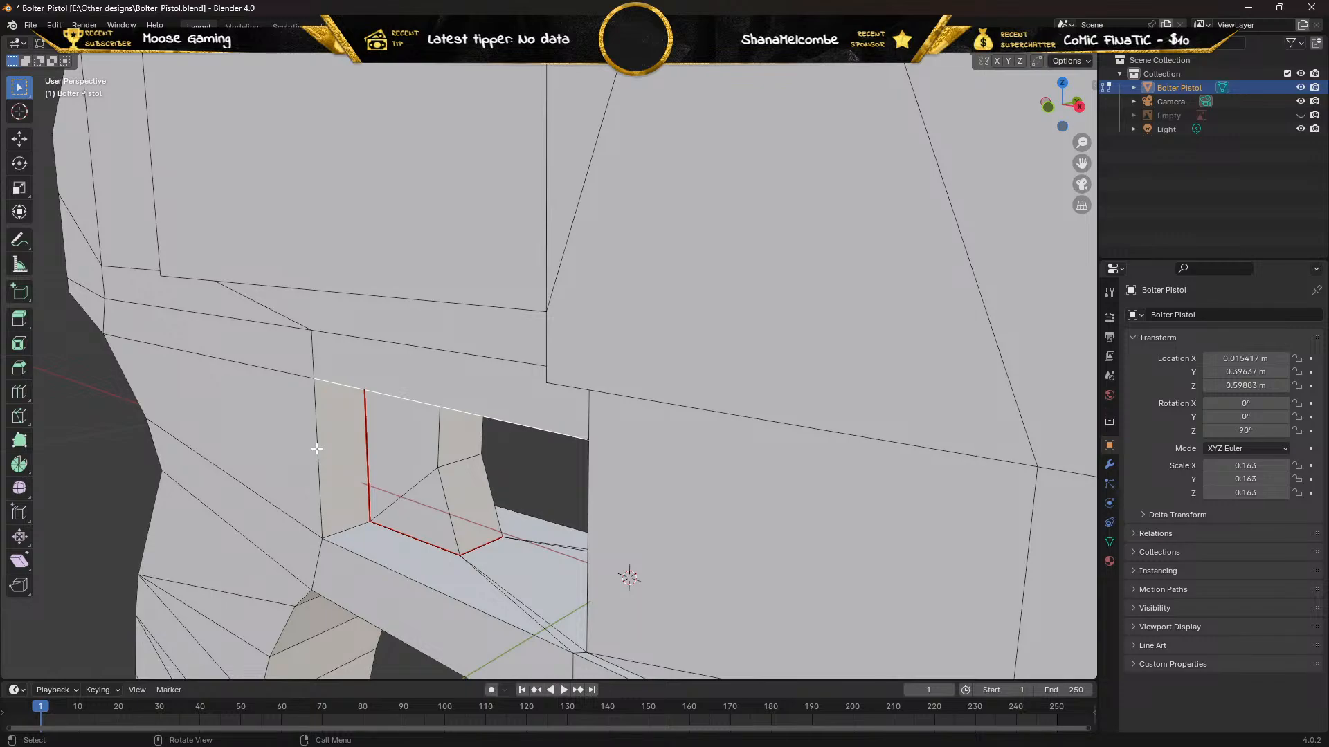
pyautogui.click(316, 449)
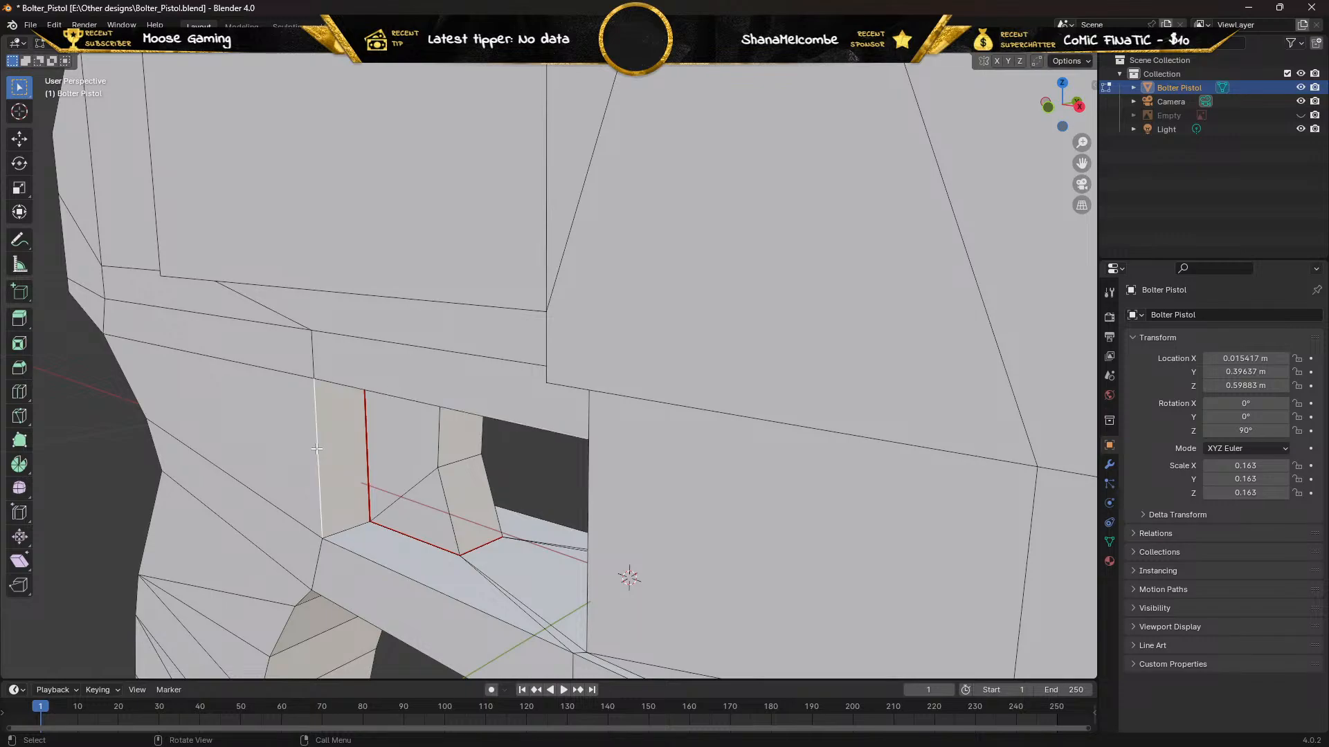
pyautogui.keyDown('shift'); pyautogui.click(399, 574); pyautogui.keyUp('shift')
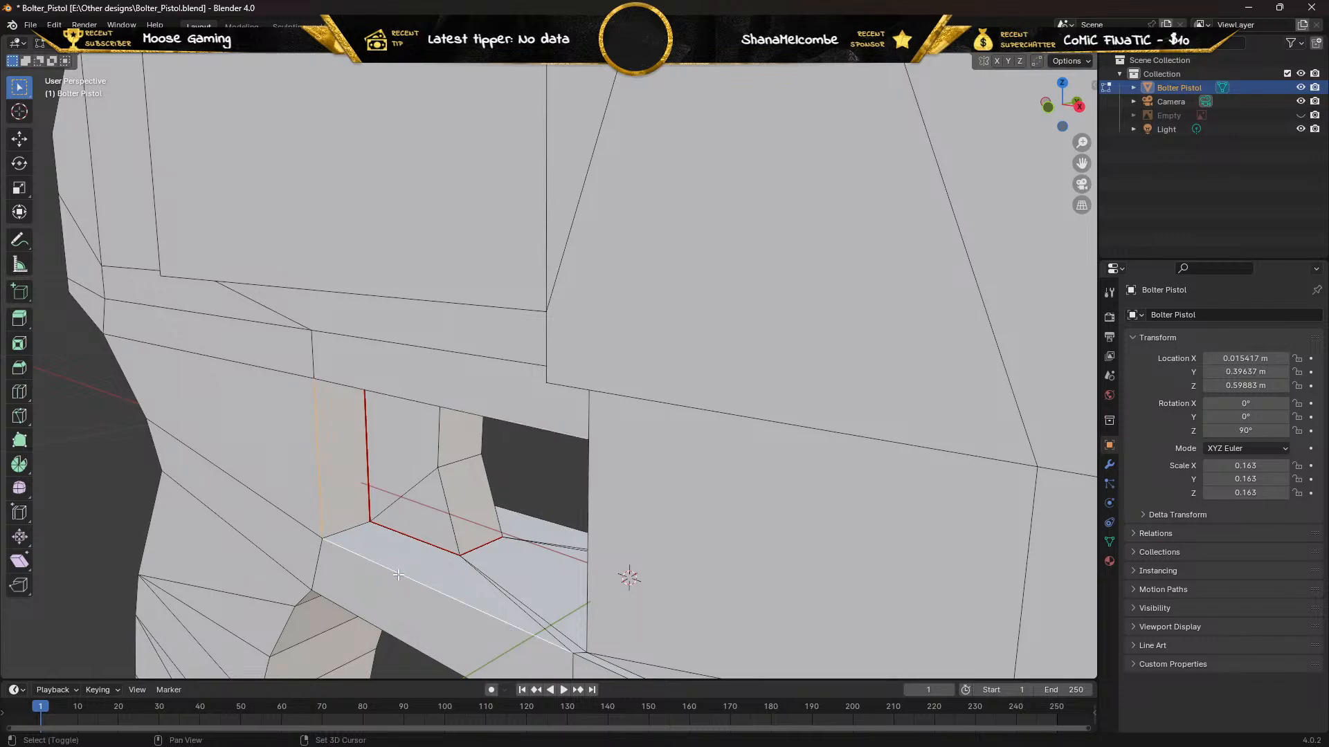
pyautogui.keyDown('shift'); pyautogui.click(343, 385); pyautogui.keyUp('shift')
pyautogui.moveTo(346, 394); pyautogui.dragTo(733, 421, button='middle')
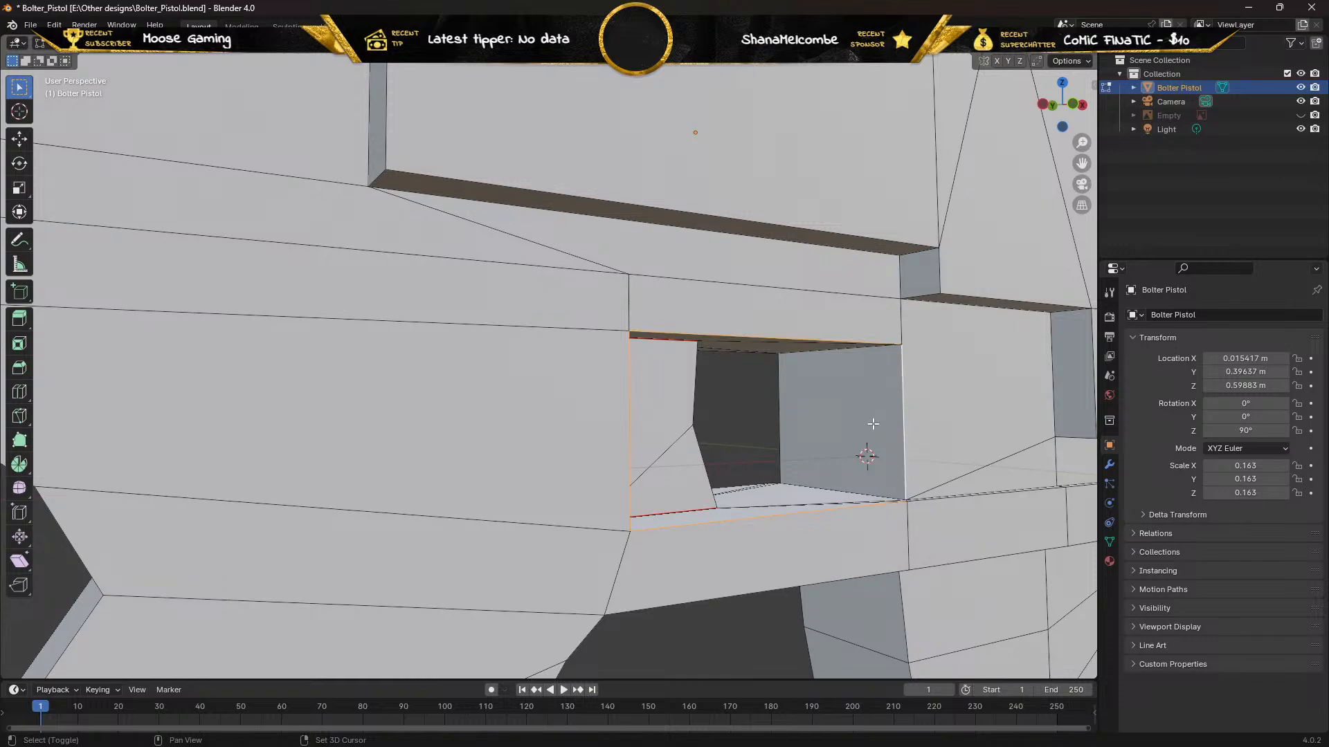
pyautogui.moveTo(874, 423); pyautogui.dragTo(787, 451, button='middle')
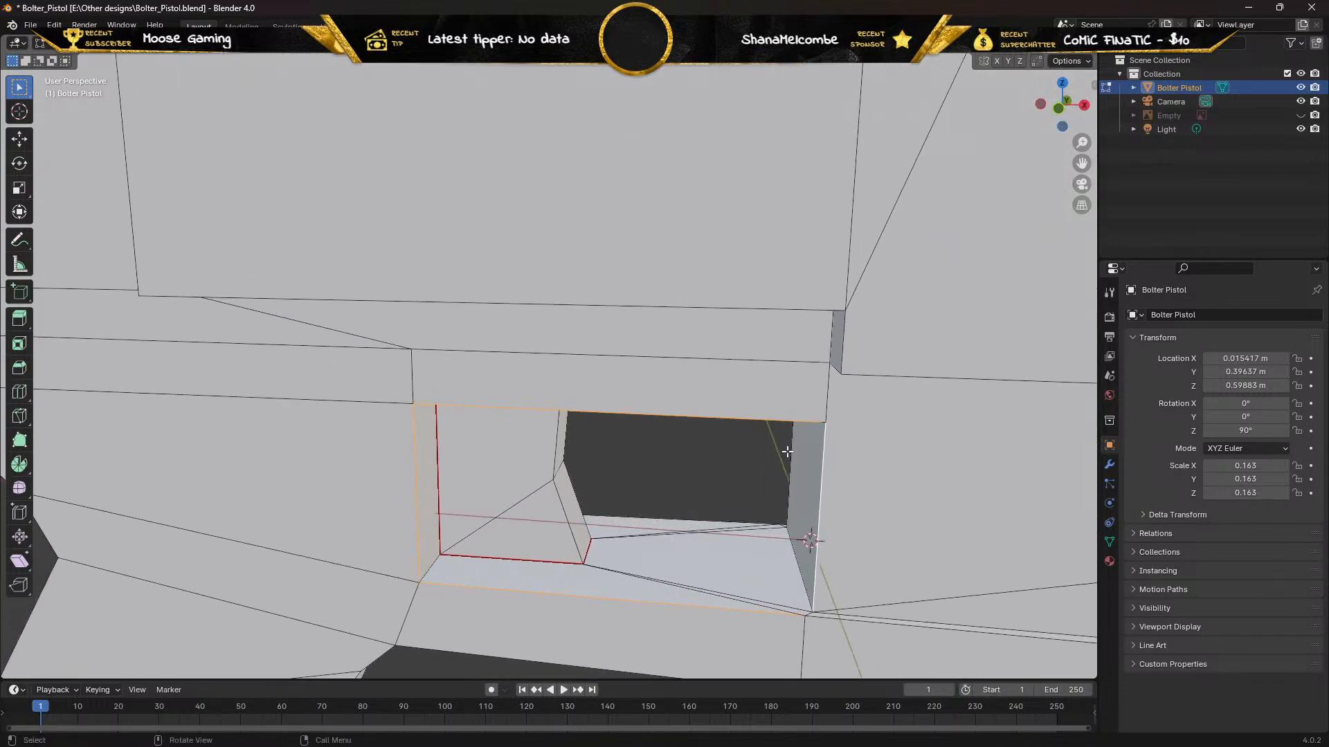
pyautogui.moveTo(805, 571); pyautogui.dragTo(884, 593, button='middle')
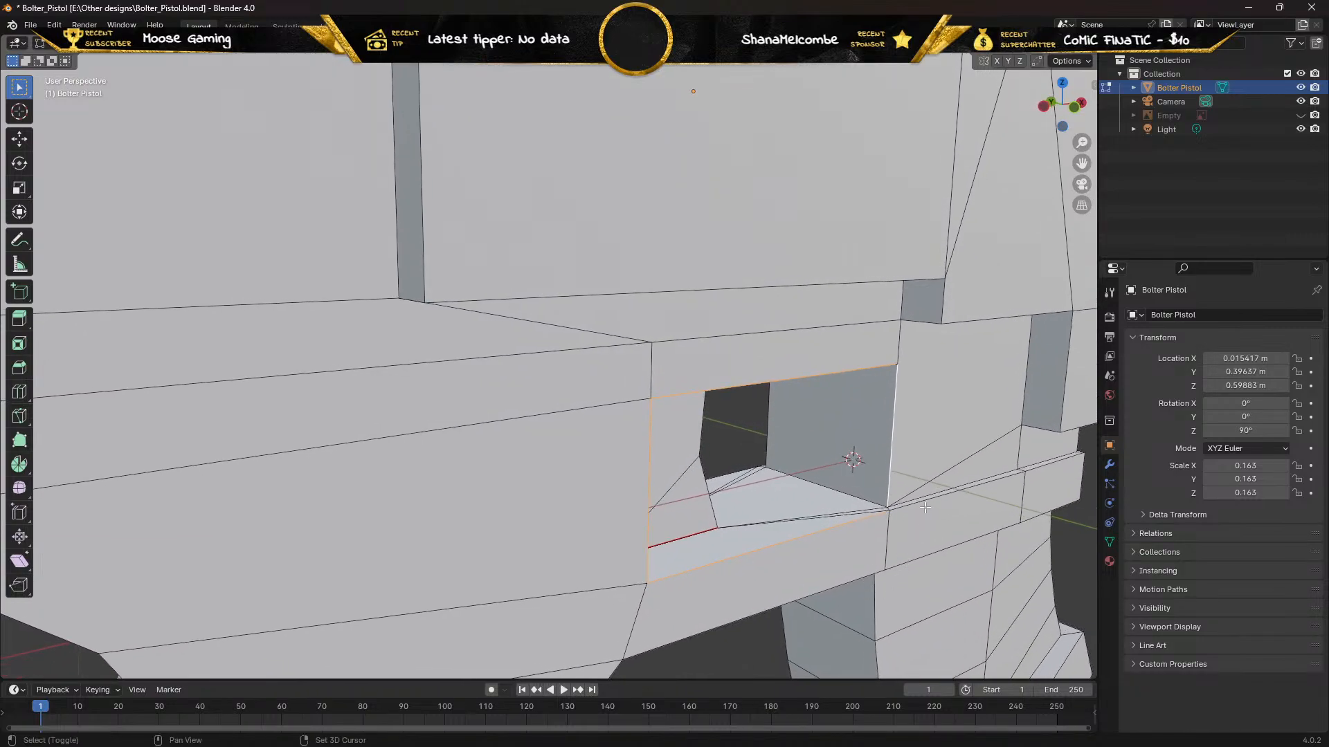
# Add the lower inner edge of the opening's front wall and the guard bar's upper edges along this side and across its front end to the selection
pyautogui.keyDown('shift'); pyautogui.click(851, 497); pyautogui.keyUp('shift')
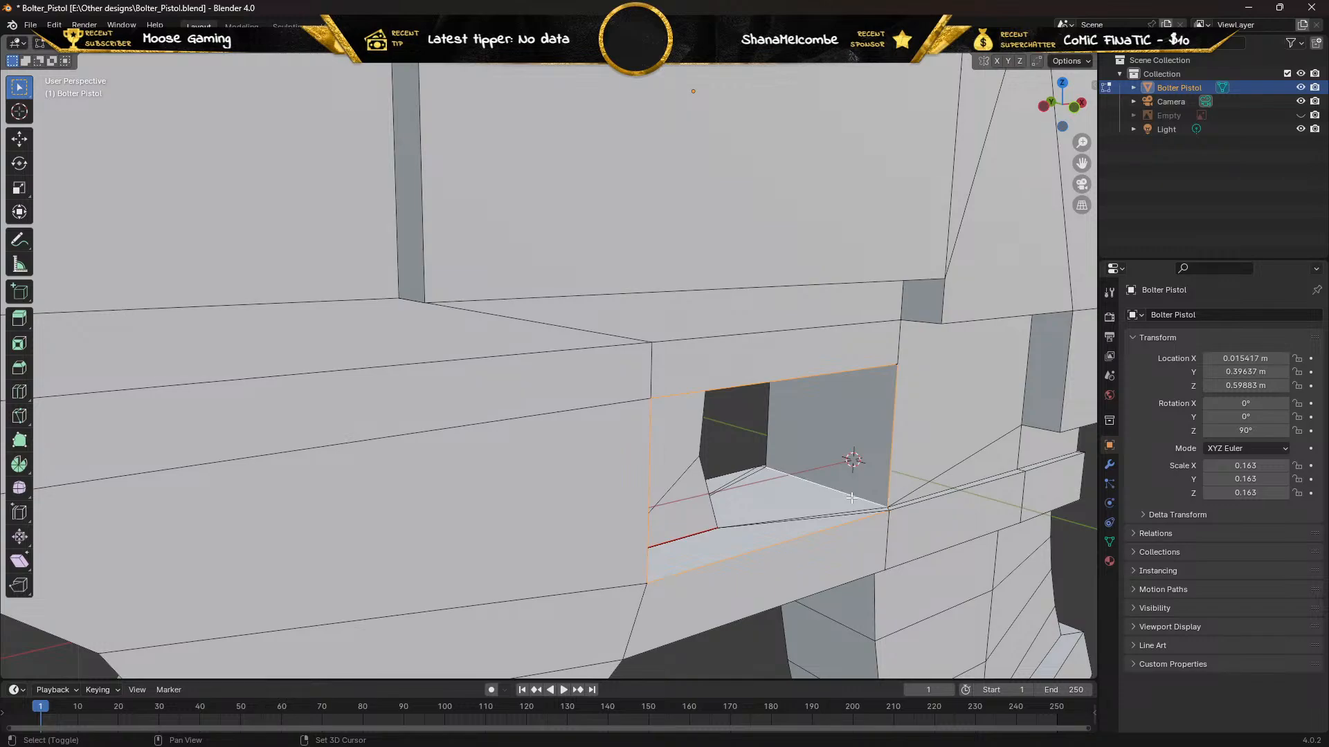
pyautogui.keyDown('shift'); pyautogui.click(918, 497); pyautogui.keyUp('shift')
pyautogui.moveTo(918, 504); pyautogui.dragTo(885, 507, button='middle')
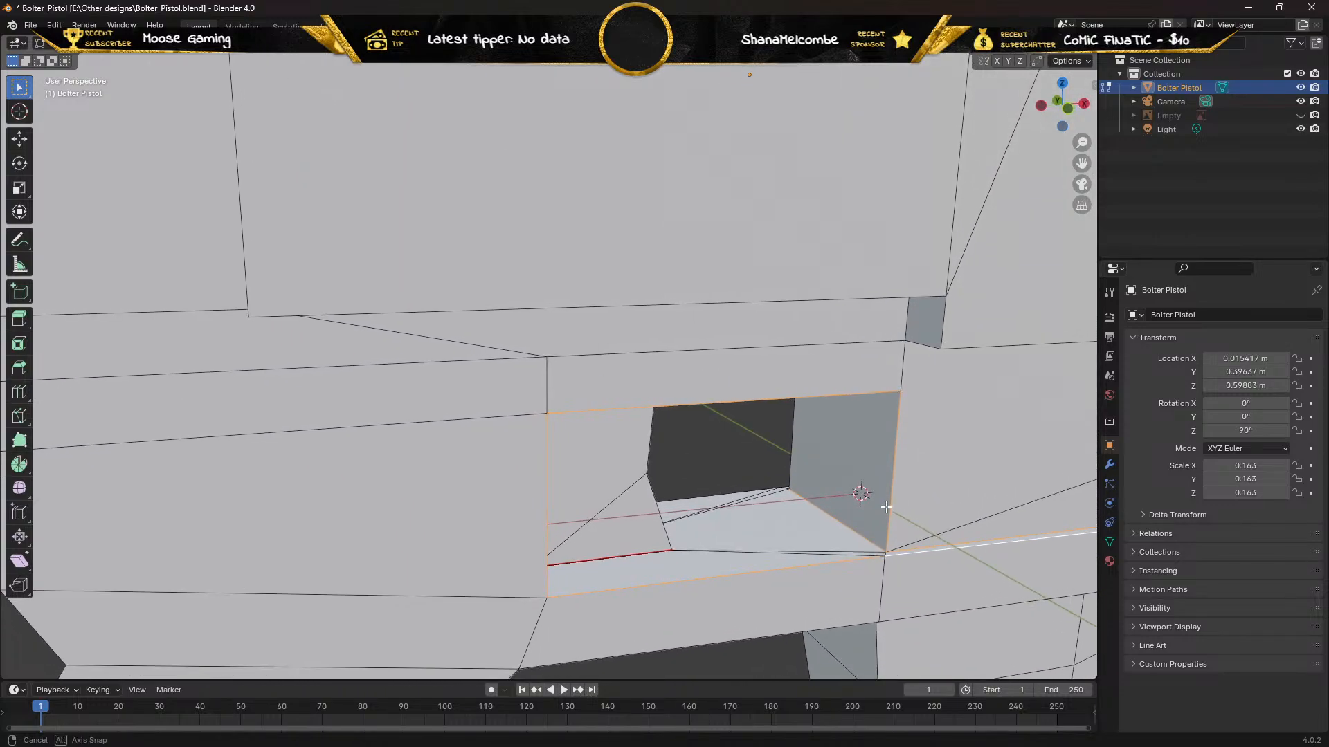
pyautogui.scroll(-3, 886, 507)
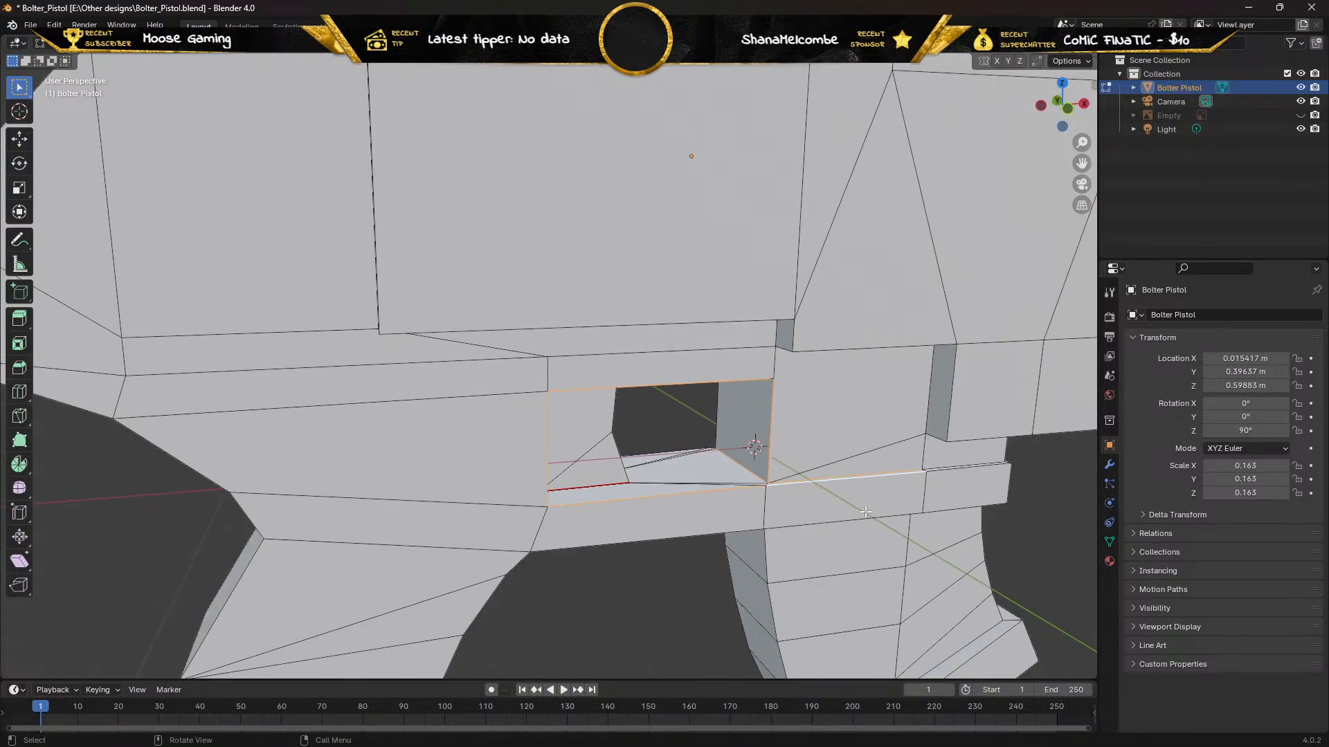
pyautogui.keyDown('shift'); pyautogui.click(936, 467); pyautogui.keyUp('shift')
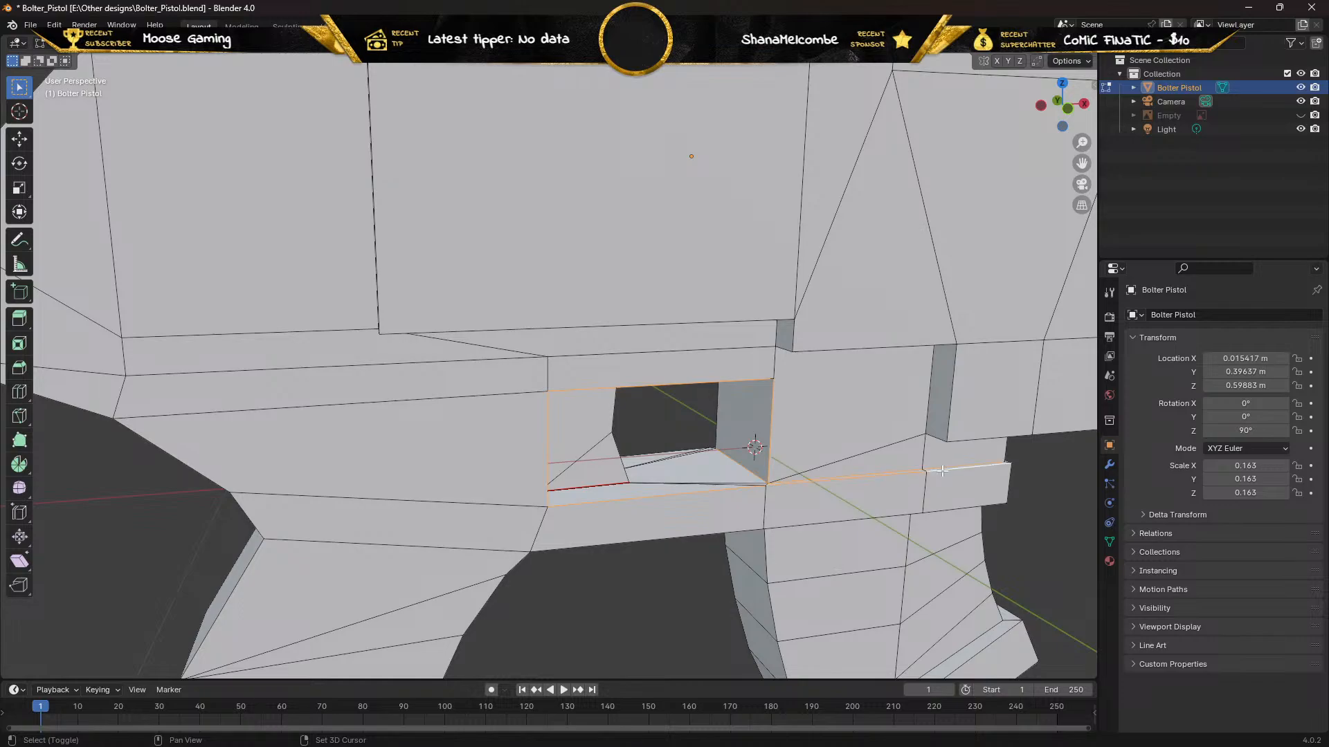
pyautogui.moveTo(942, 470); pyautogui.dragTo(832, 492, button='middle')
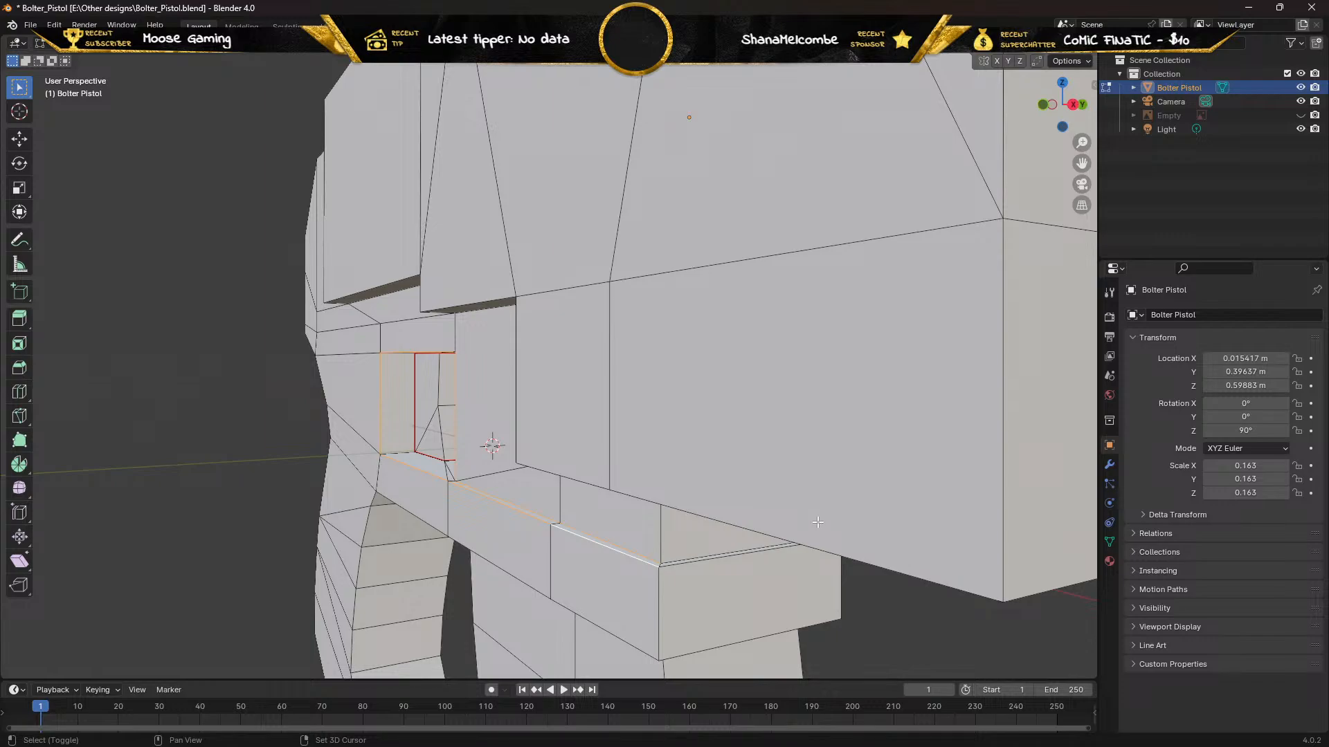
pyautogui.keyDown('shift'); pyautogui.click(695, 557); pyautogui.keyUp('shift')
# Add the guard bar's upper edges on the opposite side, from its front end back to the trigger guard opening, to the selection
pyautogui.moveTo(697, 559); pyautogui.dragTo(92, 566, button='middle')
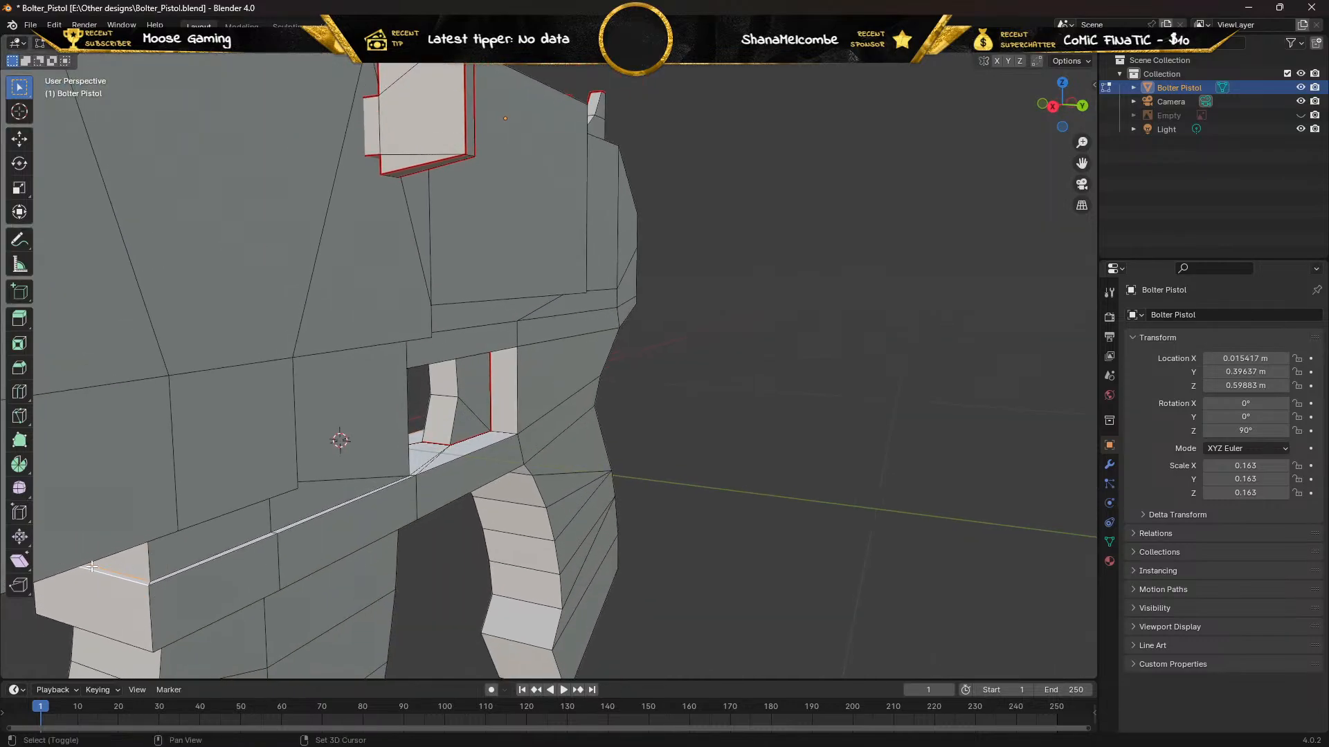
pyautogui.keyDown('shift'); pyautogui.click(179, 574); pyautogui.keyUp('shift')
pyautogui.keyDown('shift'); pyautogui.click(179, 568); pyautogui.keyUp('shift')
pyautogui.keyDown('shift'); pyautogui.click(309, 524); pyautogui.keyUp('shift')
pyautogui.moveTo(393, 490); pyautogui.dragTo(232, 490, button='middle')
pyautogui.scroll(3, 347, 424)
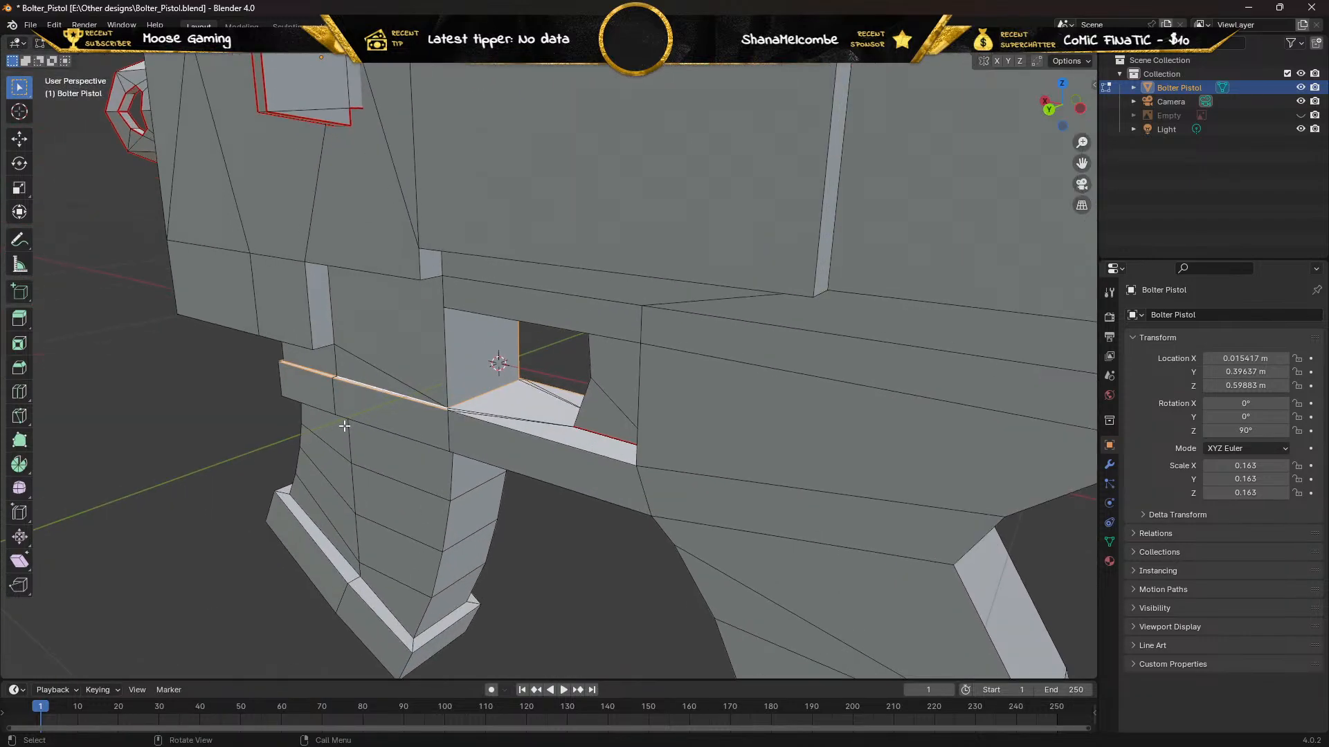
# Add the upper, rear and lower rim edges of the opening on the opposite side and mark all selected edges as seams
pyautogui.moveTo(347, 424); pyautogui.dragTo(398, 411, button='middle')
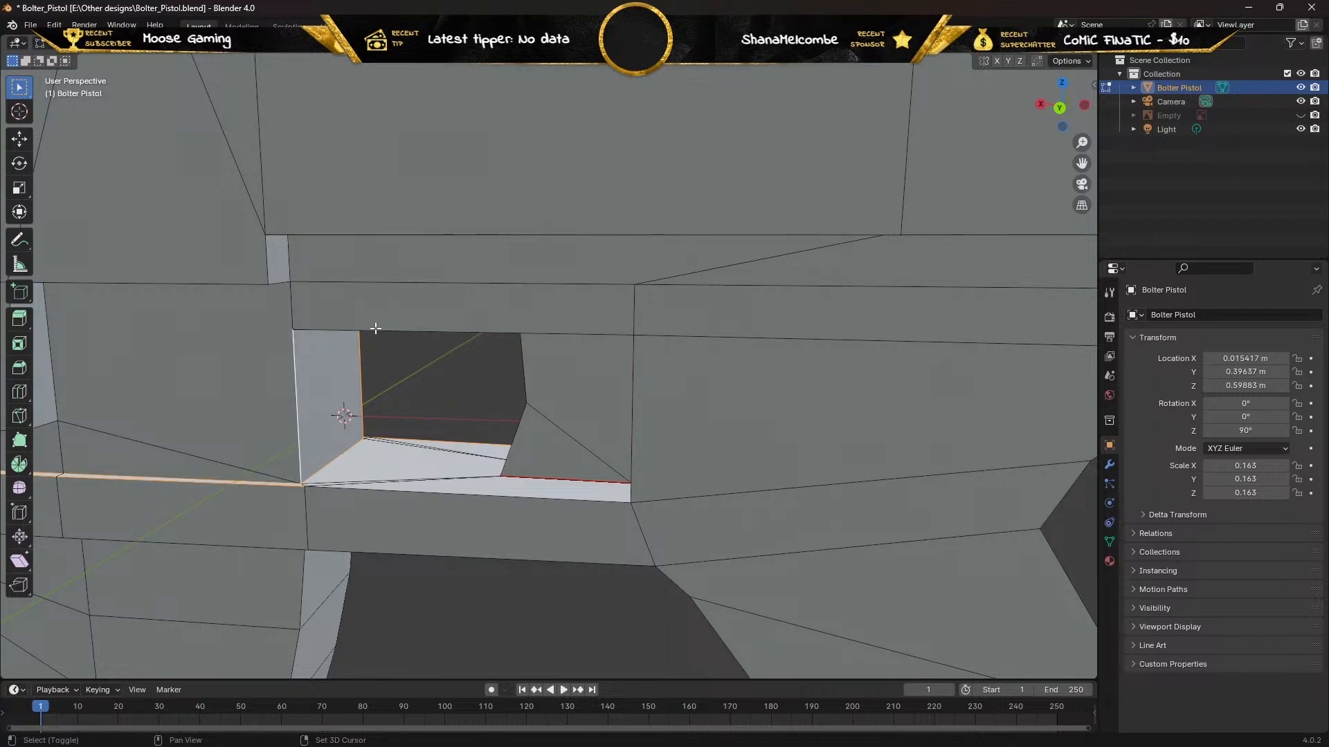
pyautogui.keyDown('shift'); pyautogui.click(378, 332); pyautogui.keyUp('shift')
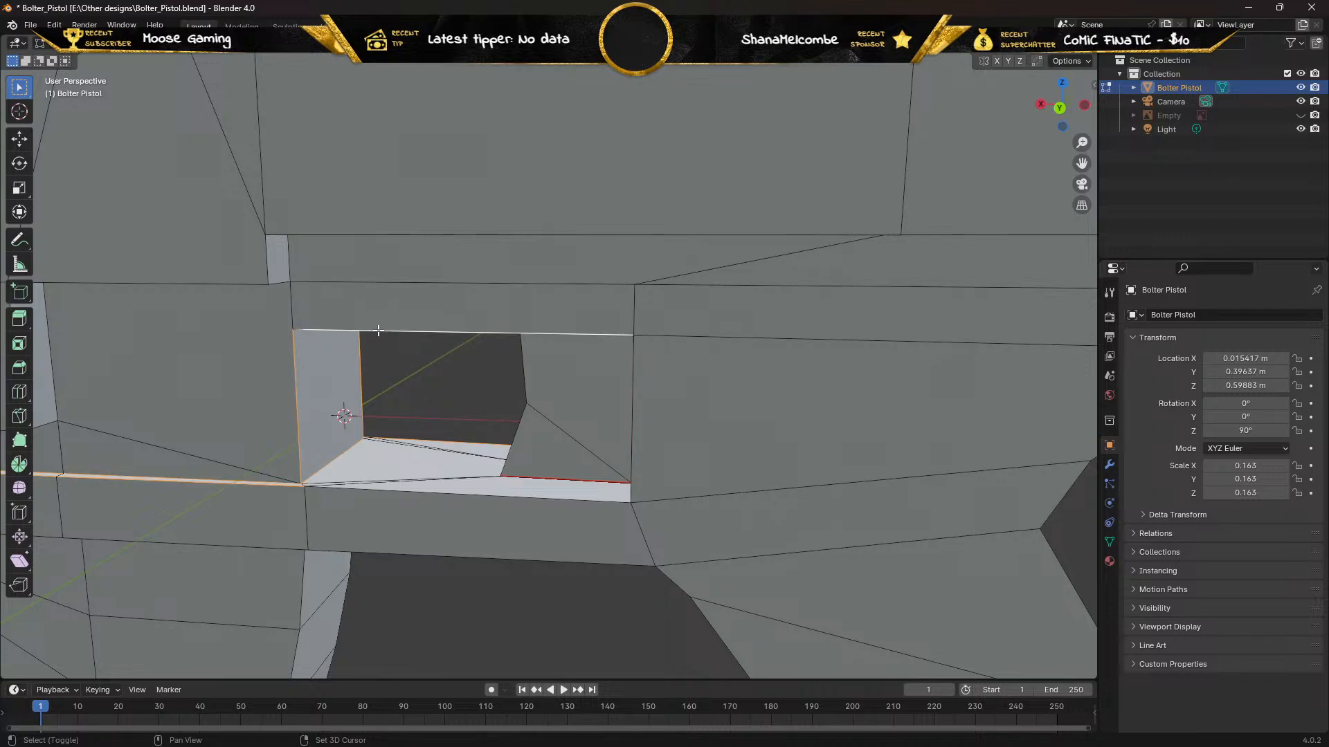
pyautogui.keyDown('shift'); pyautogui.click(633, 391); pyautogui.keyUp('shift')
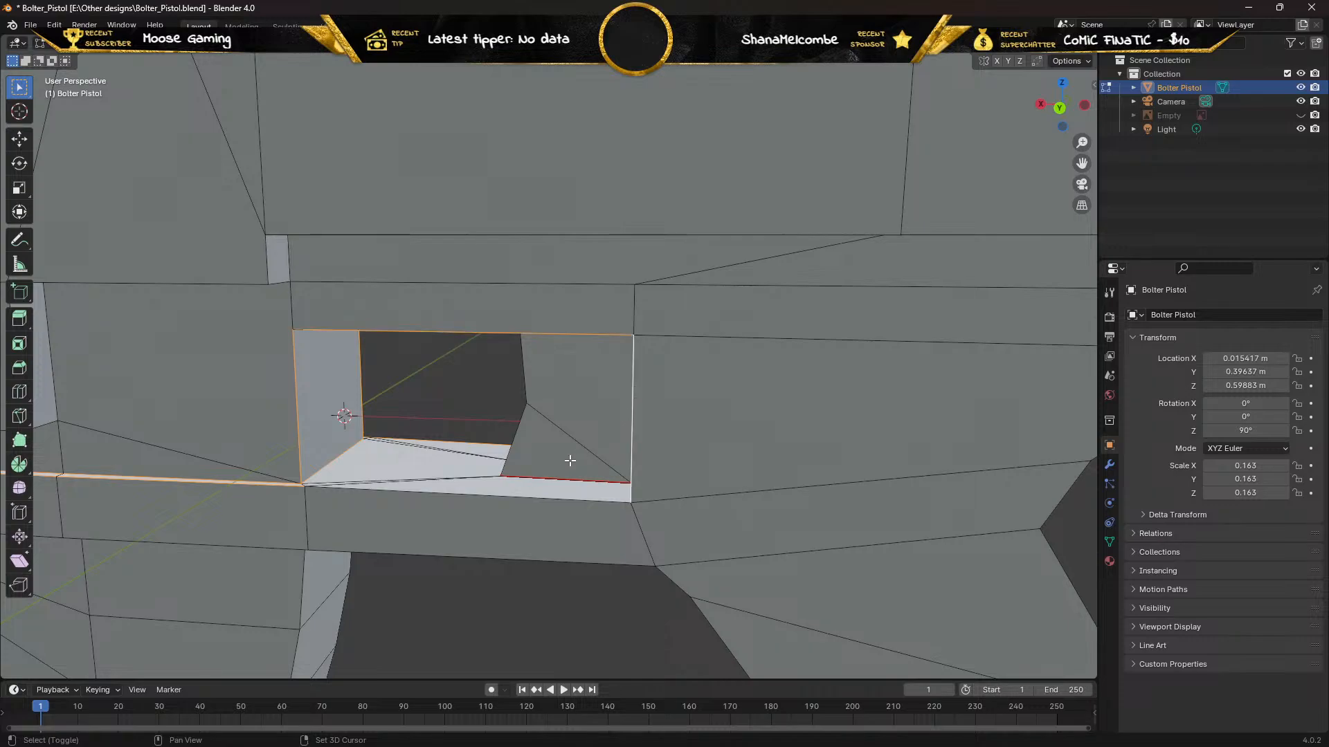
pyautogui.keyDown('shift'); pyautogui.click(504, 497); pyautogui.keyUp('shift')
pyautogui.moveTo(504, 496)
pyautogui.mouseDown(button='middle')
pyautogui.moveTo(436, 445)
pyautogui.moveTo(421, 404)
pyautogui.moveTo(384, 439)
pyautogui.moveTo(425, 416)
pyautogui.moveTo(517, 448)
pyautogui.moveTo(542, 433)
pyautogui.moveTo(451, 436)
pyautogui.moveTo(432, 458)
pyautogui.moveTo(408, 439)
pyautogui.moveTo(470, 434)
pyautogui.moveTo(487, 446)
pyautogui.moveTo(424, 454)
pyautogui.moveTo(466, 439)
pyautogui.moveTo(419, 463)
pyautogui.moveTo(508, 468)
pyautogui.moveTo(484, 474)
pyautogui.moveTo(491, 484)
pyautogui.mouseUp(button='middle')
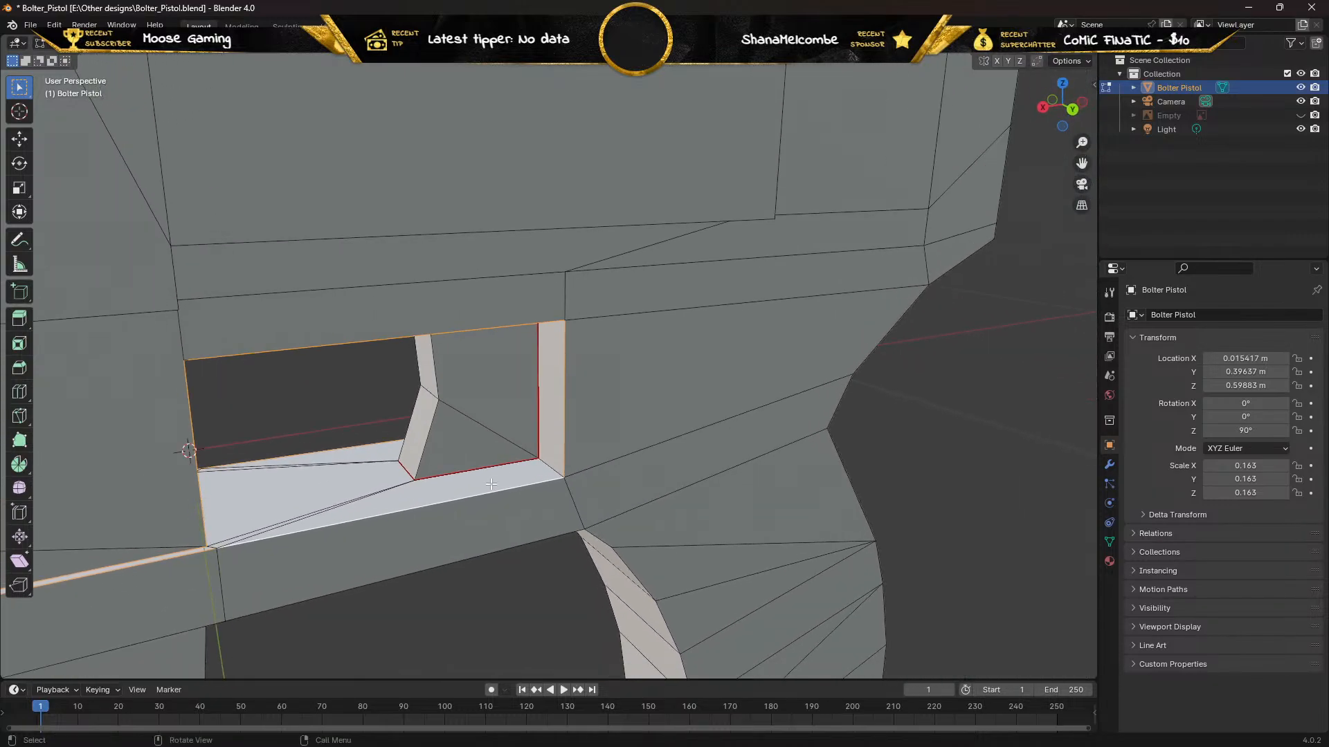
pyautogui.hotkey('ctrl', 'e')
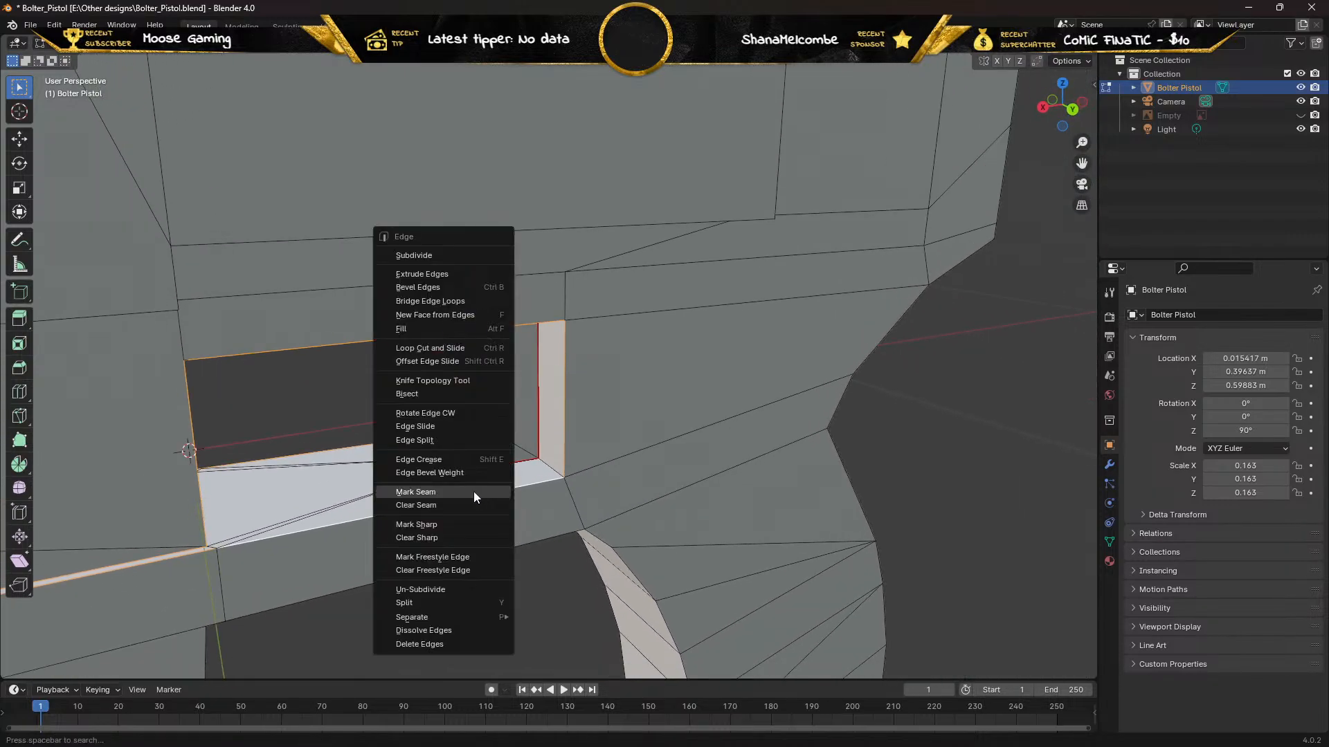
pyautogui.click(474, 492)
# Select both lower edges of the guard bar beneath the trigger opening and its lower outer edges running forward on one side
pyautogui.moveTo(463, 489); pyautogui.dragTo(330, 482, button='middle')
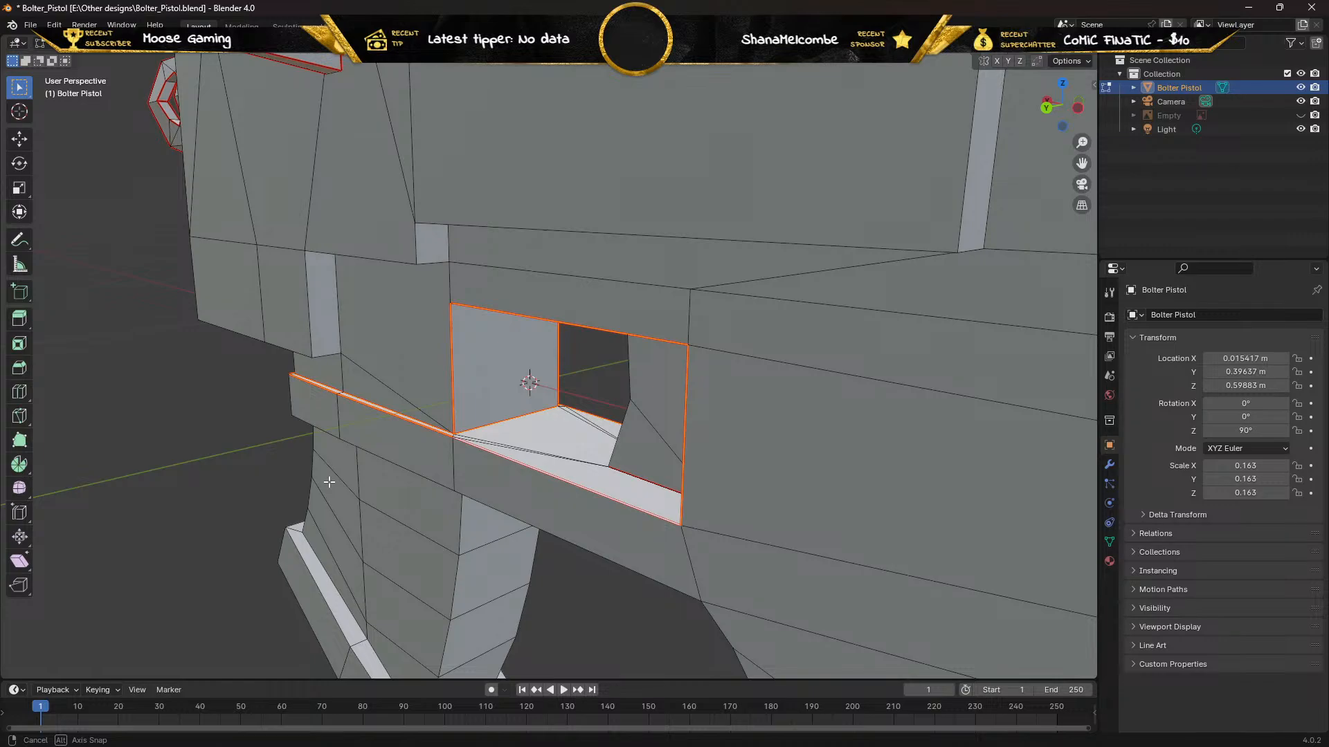
pyautogui.moveTo(330, 482); pyautogui.dragTo(365, 495, button='middle')
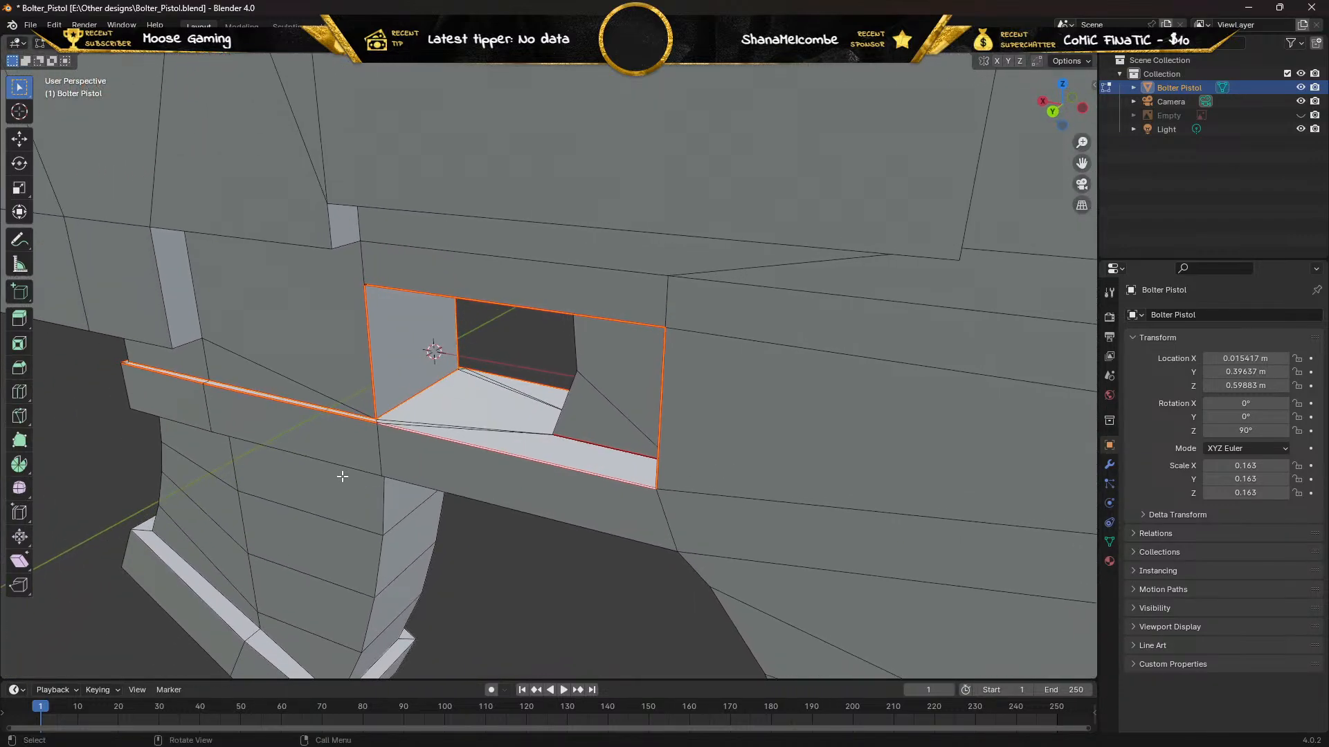
pyautogui.scroll(4, 321, 460)
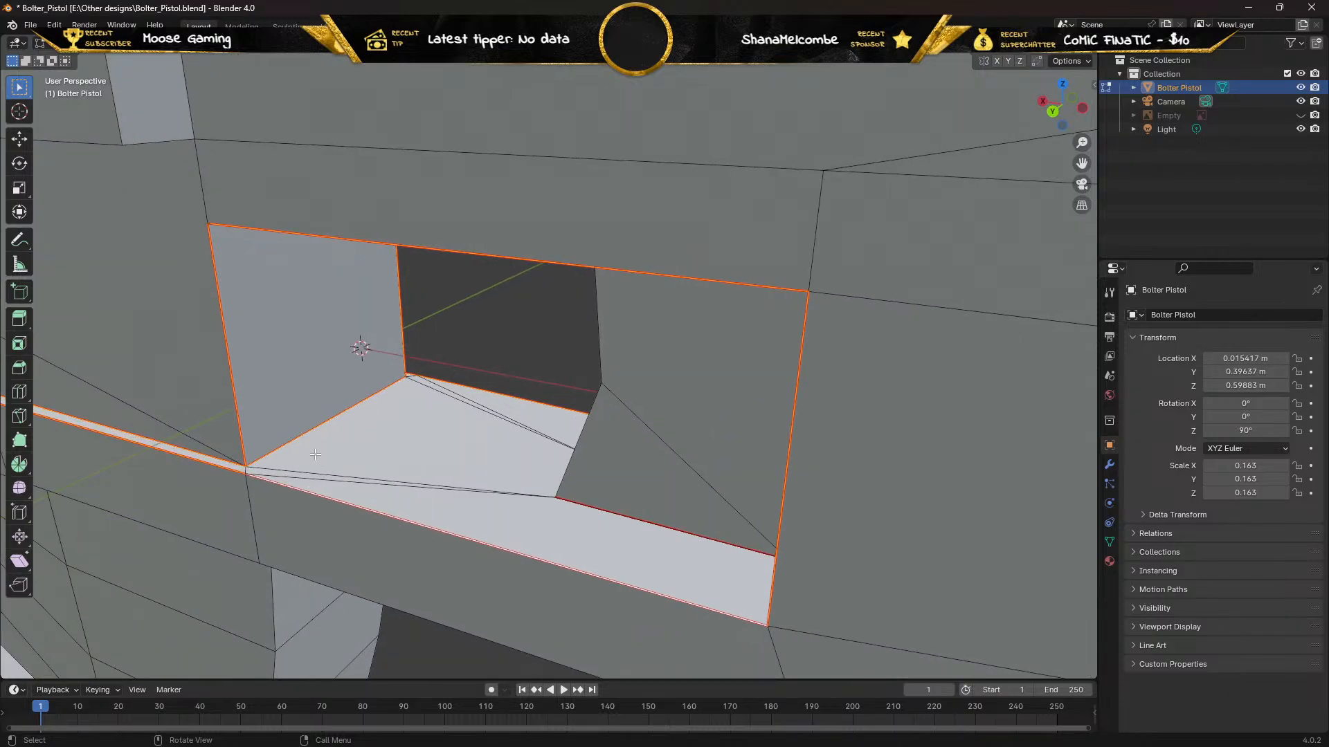
pyautogui.moveTo(315, 454); pyautogui.dragTo(281, 393, button='middle')
pyautogui.scroll(-2, 333, 439)
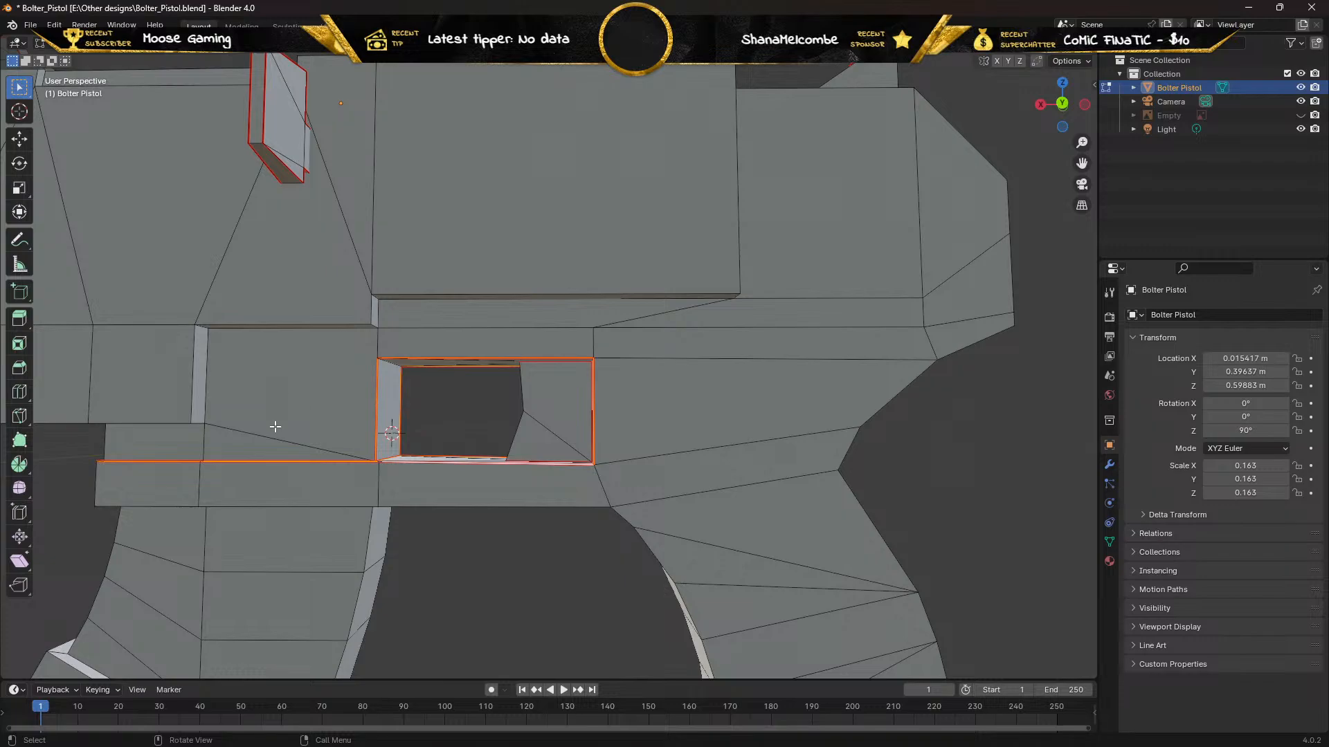
pyautogui.moveTo(273, 424); pyautogui.dragTo(598, 394, button='middle')
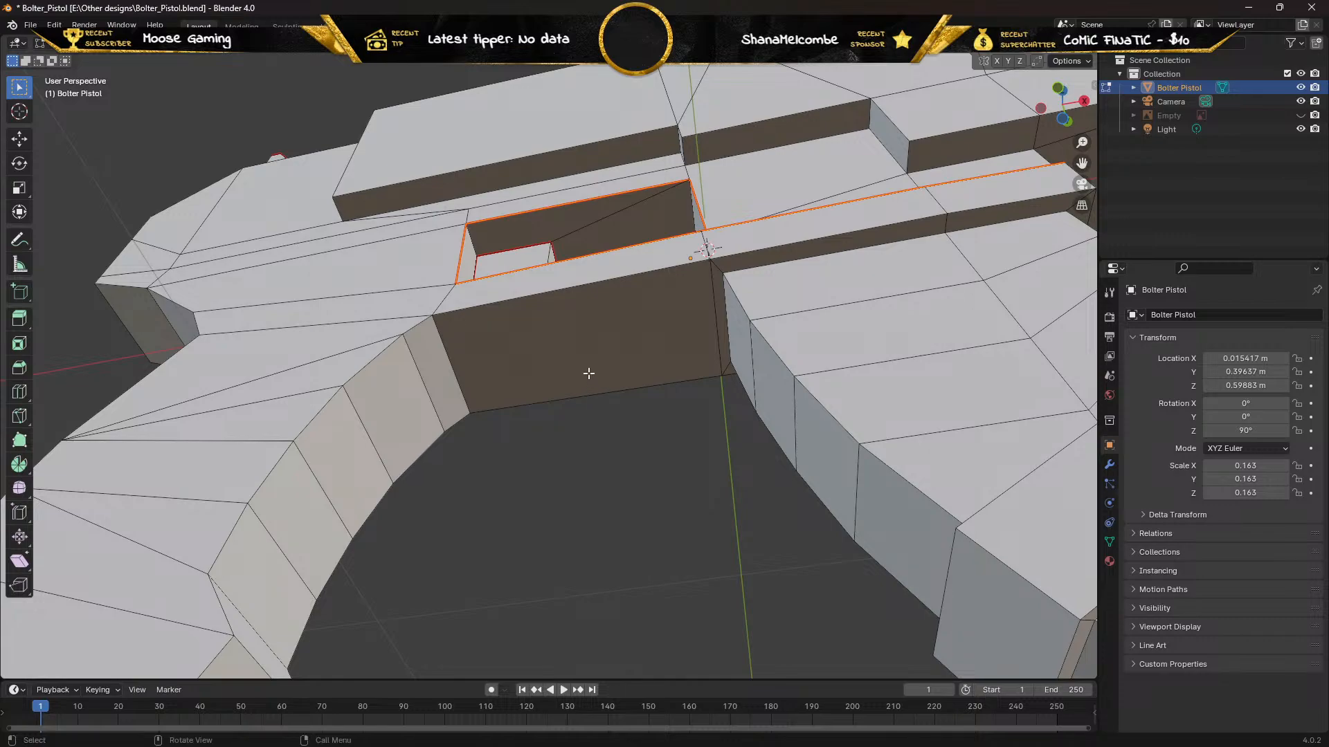
pyautogui.click(539, 294)
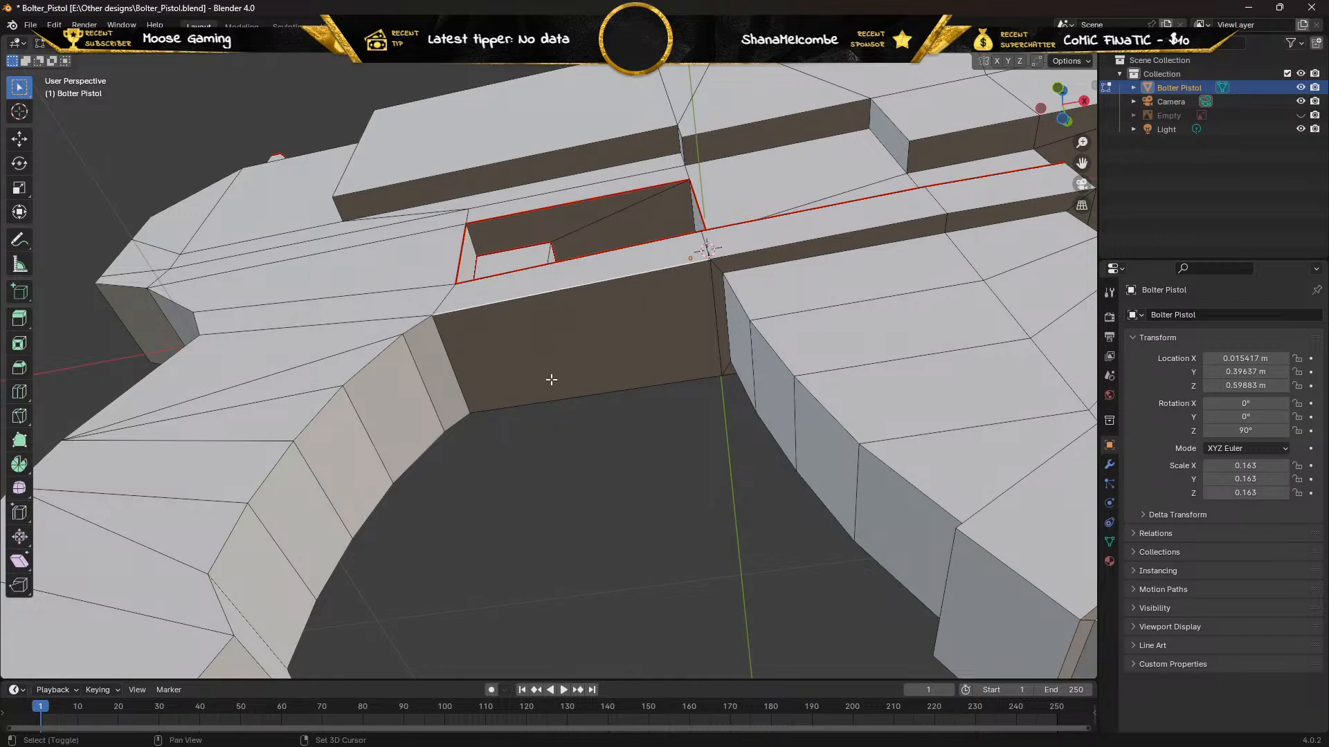
pyautogui.keyDown('shift'); pyautogui.click(565, 399); pyautogui.keyUp('shift')
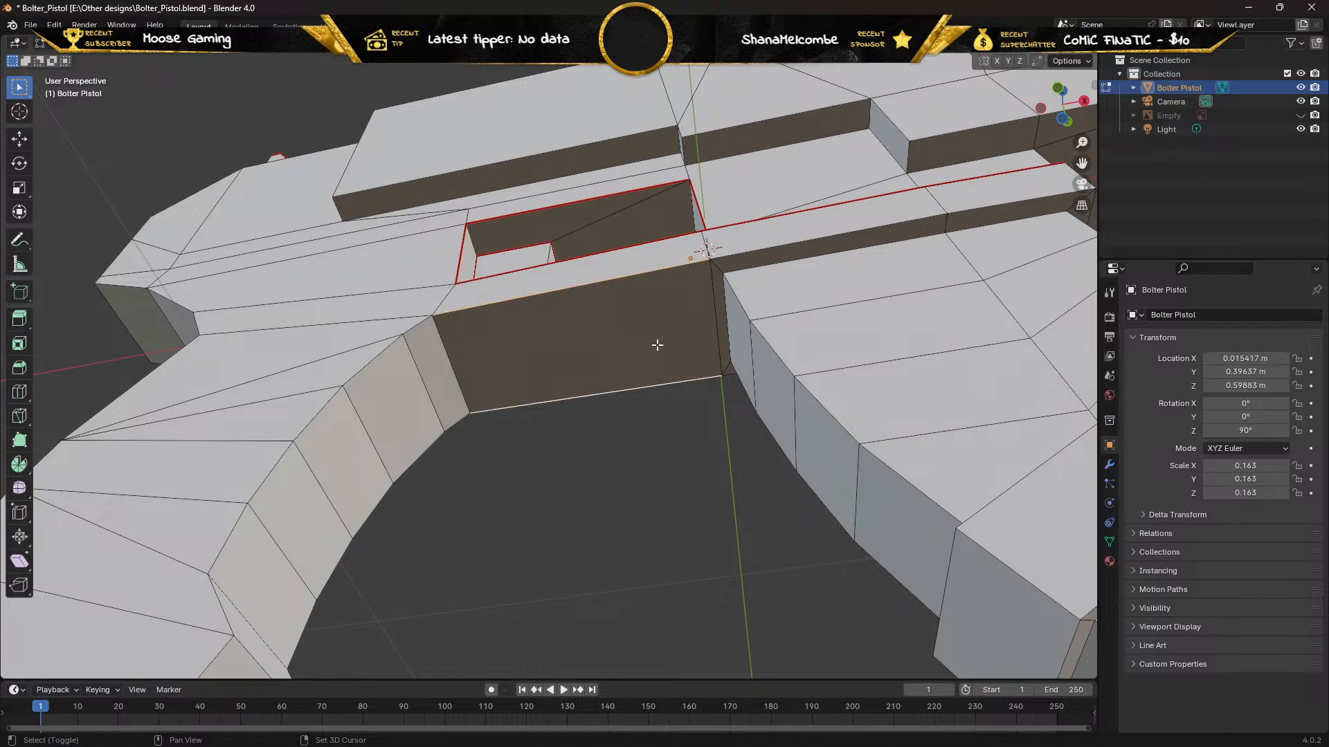
pyautogui.keyDown('shift'); pyautogui.click(749, 254); pyautogui.keyUp('shift')
pyautogui.keyDown('shift'); pyautogui.click(982, 207); pyautogui.keyUp('shift')
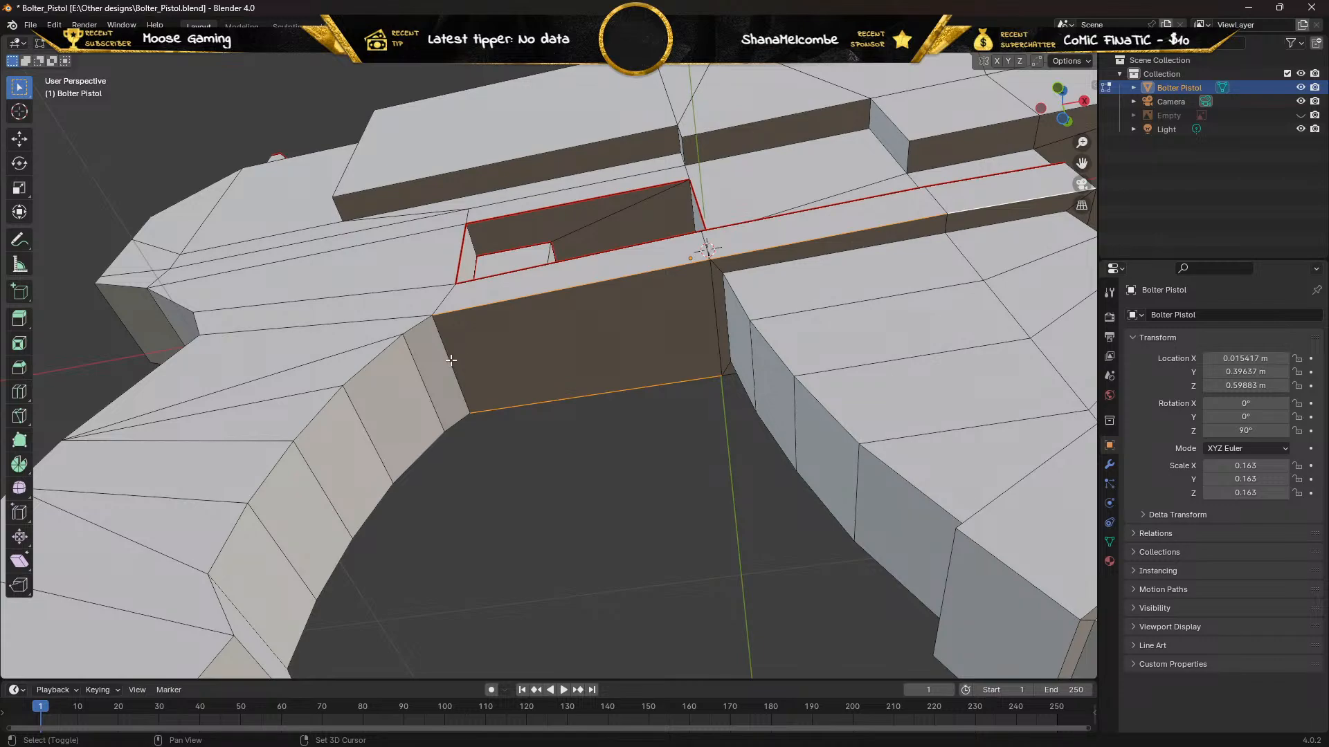
# Add the guard bar's remaining lower edges on the opposite side and front end, plus the edges where the magazine's side and front meet the bar
pyautogui.moveTo(567, 330); pyautogui.dragTo(187, 312, button='middle')
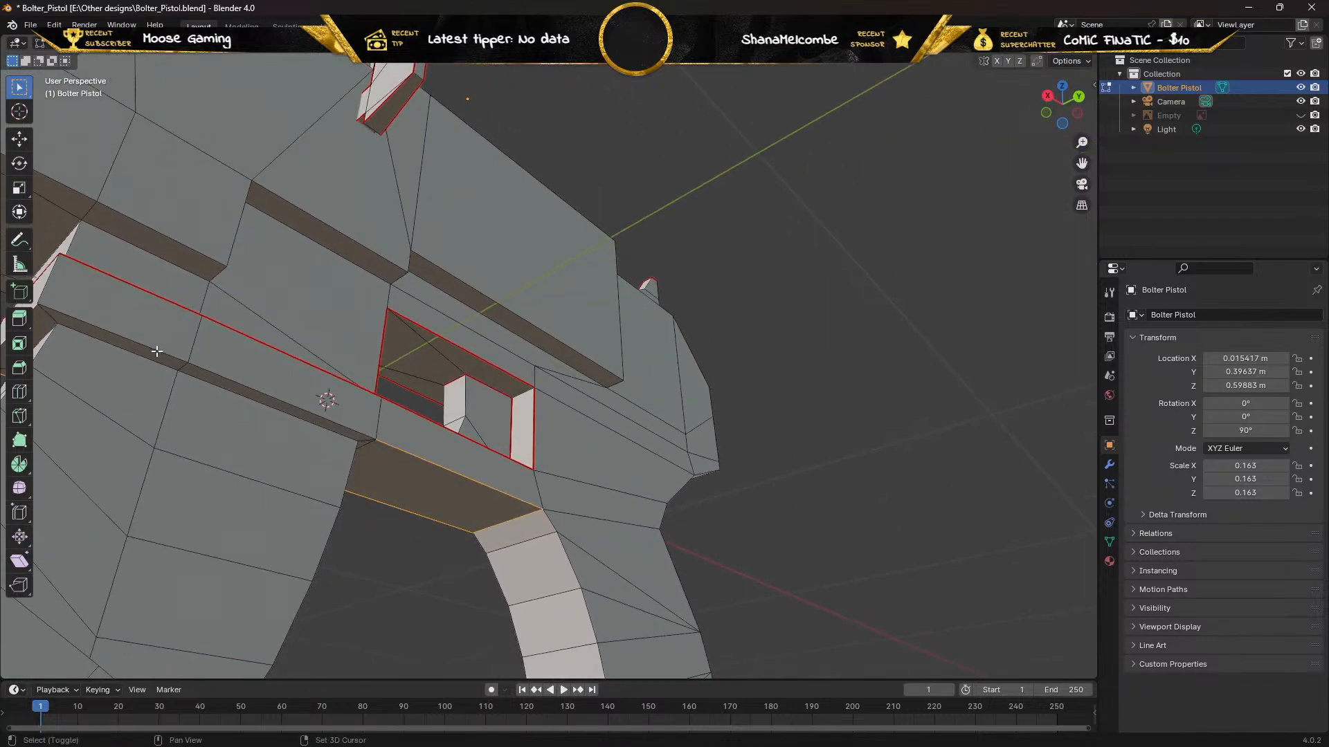
pyautogui.keyDown('shift'); pyautogui.click(160, 351); pyautogui.keyUp('shift')
pyautogui.moveTo(255, 390); pyautogui.dragTo(205, 360, button='middle')
pyautogui.keyDown('shift'); pyautogui.click(172, 324); pyautogui.keyUp('shift')
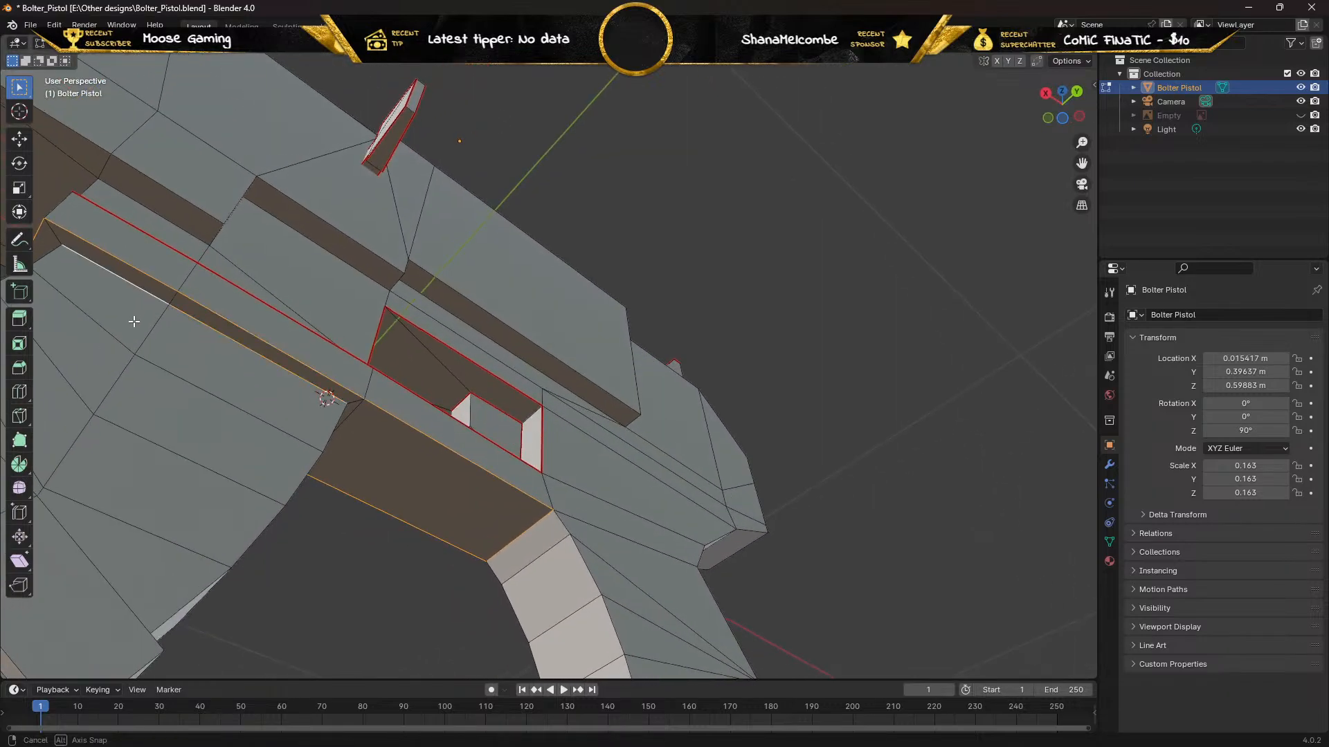
pyautogui.moveTo(133, 318); pyautogui.dragTo(330, 321, button='middle')
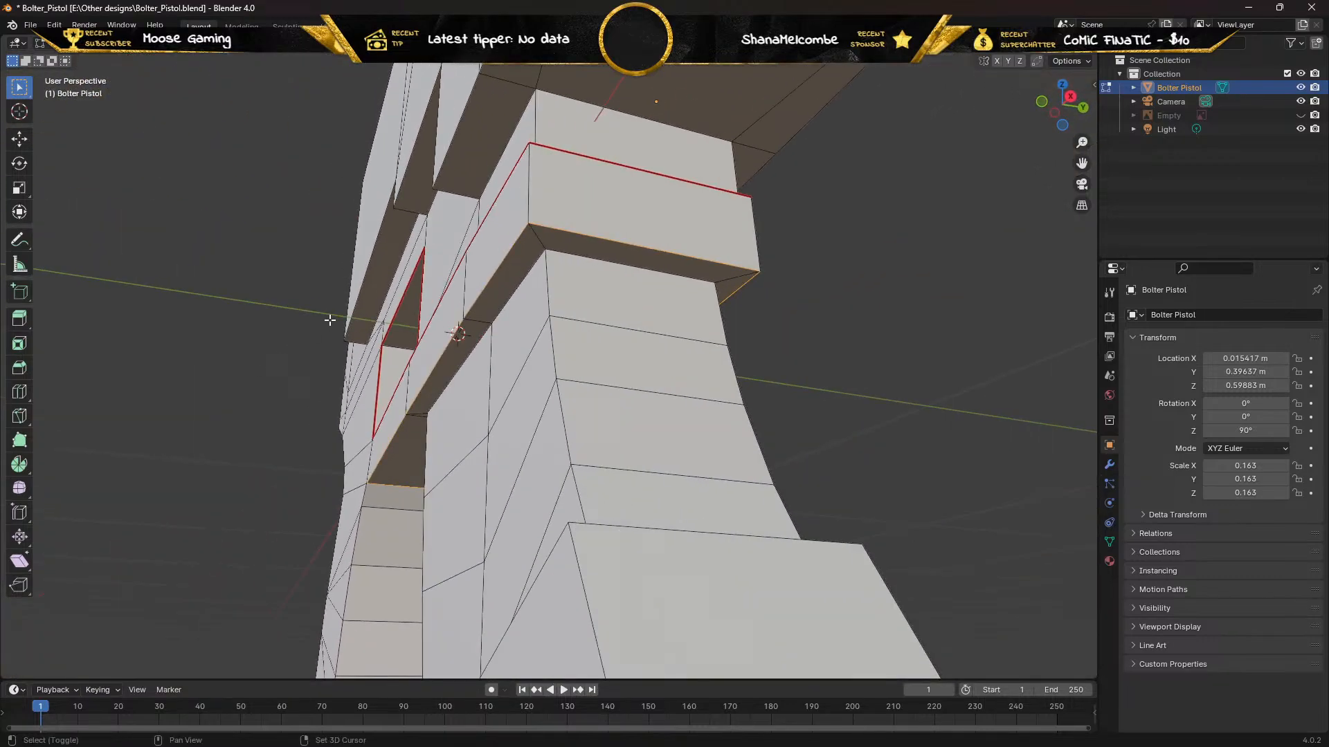
pyautogui.keyDown('shift'); pyautogui.click(619, 264); pyautogui.keyUp('shift')
# Add the edge where the magazine's rear meets the guard bar and mark all selected underside edges as seams
pyautogui.moveTo(459, 335); pyautogui.dragTo(686, 450, button='middle')
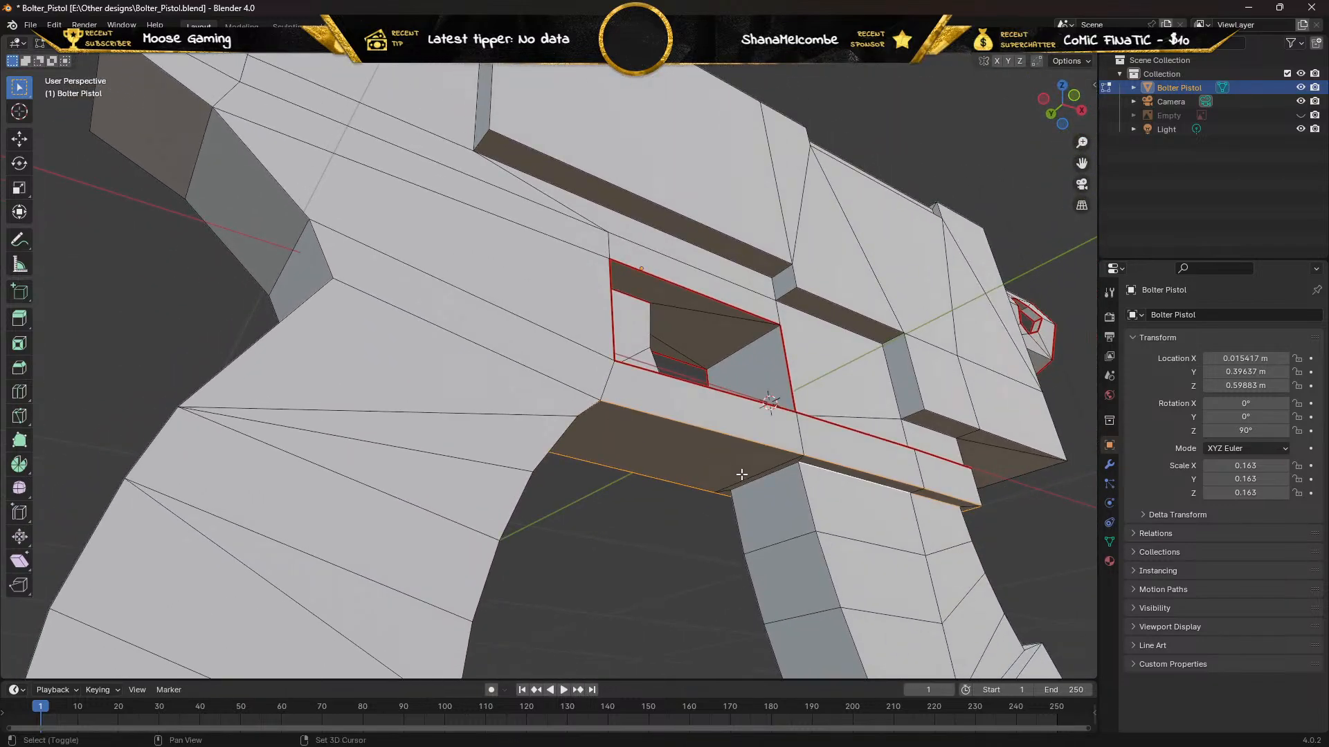
pyautogui.keyDown('shift'); pyautogui.click(762, 478); pyautogui.keyUp('shift')
pyautogui.moveTo(762, 478); pyautogui.dragTo(677, 449, button='middle')
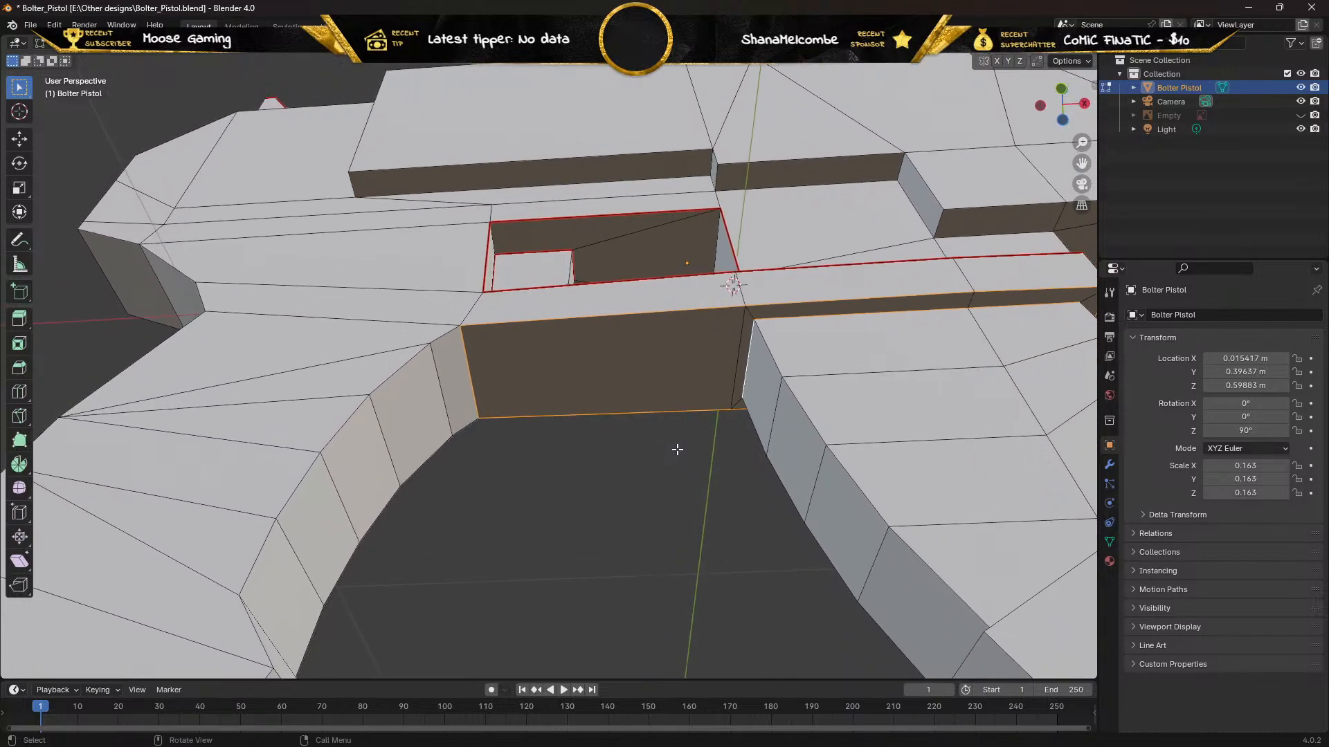
pyautogui.rightClick(606, 419)
pyautogui.click(606, 419)
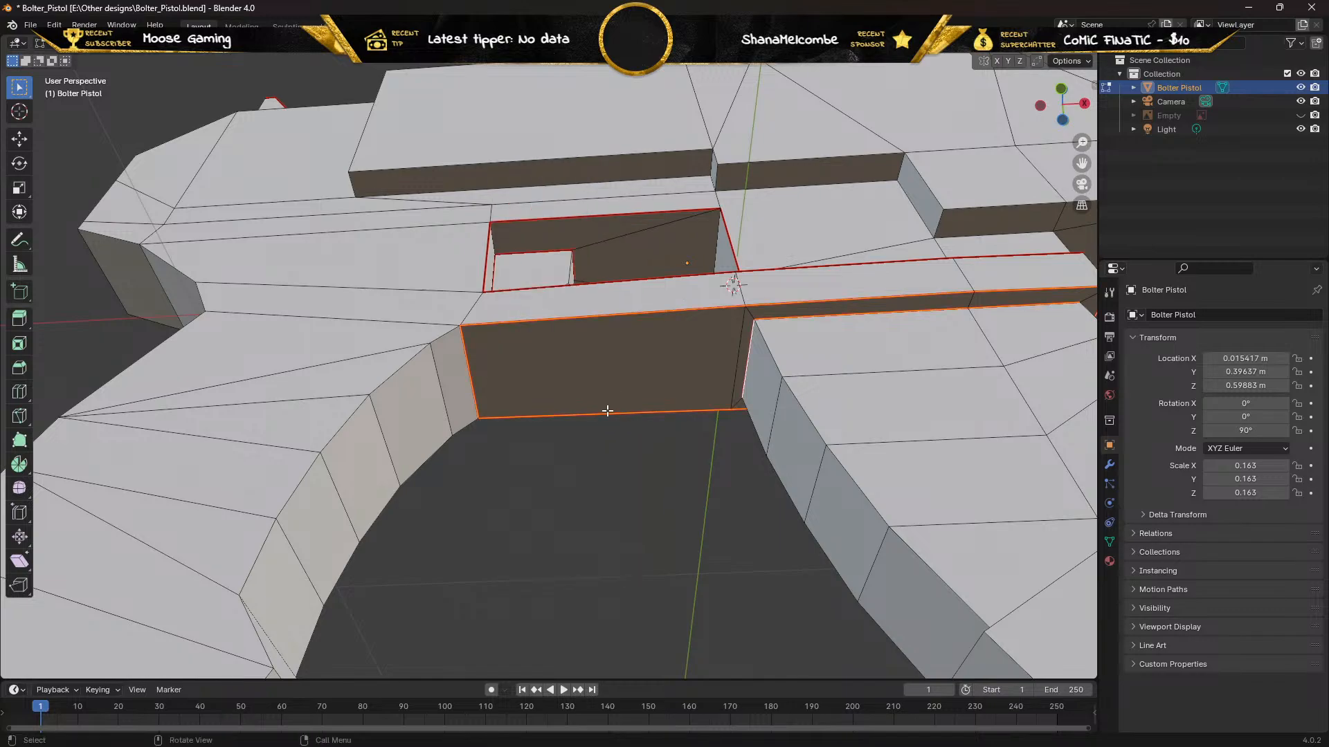
# Select the magazine's curved rear corner edges on one side and the edges where that side meets the magazine base
pyautogui.moveTo(613, 390)
pyautogui.mouseDown(button='middle')
pyautogui.moveTo(593, 451)
pyautogui.moveTo(605, 463)
pyautogui.moveTo(653, 455)
pyautogui.moveTo(618, 395)
pyautogui.moveTo(583, 378)
pyautogui.moveTo(618, 407)
pyautogui.moveTo(582, 402)
pyautogui.moveTo(607, 402)
pyautogui.mouseUp(button='middle')
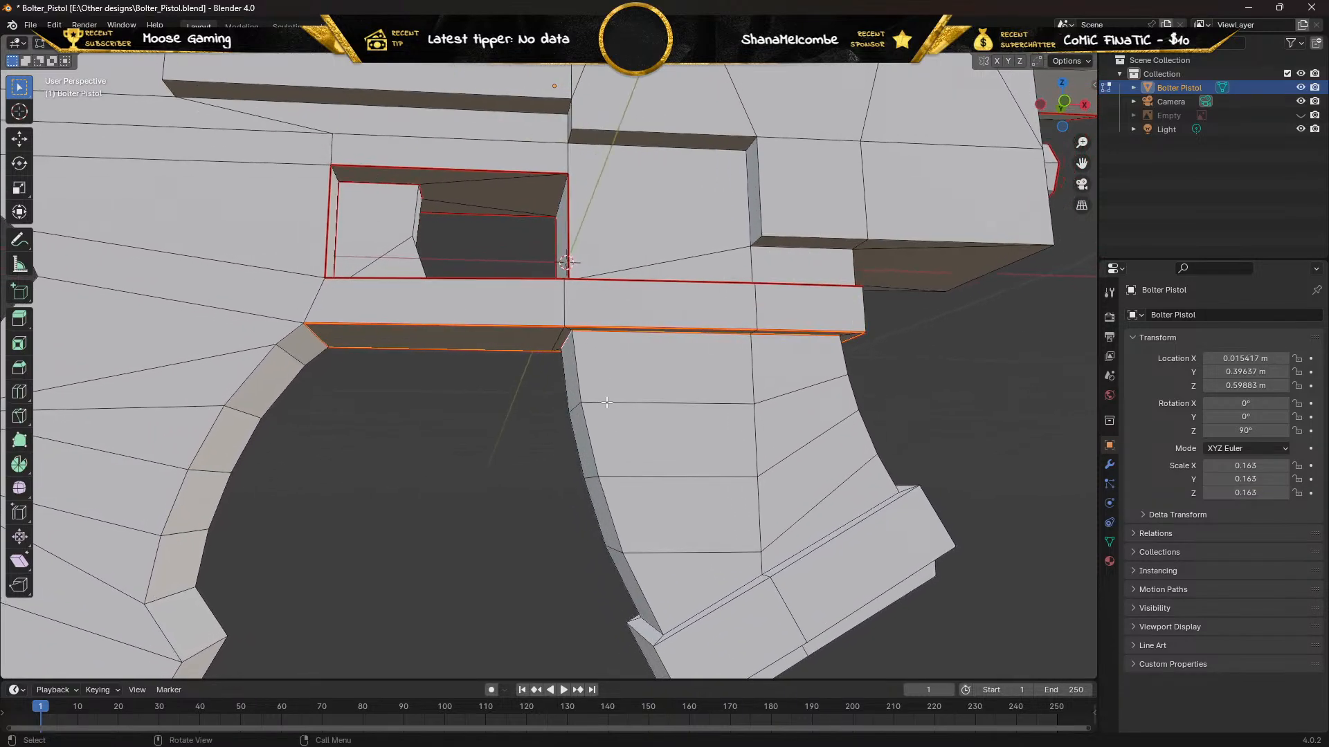
pyautogui.click(577, 357)
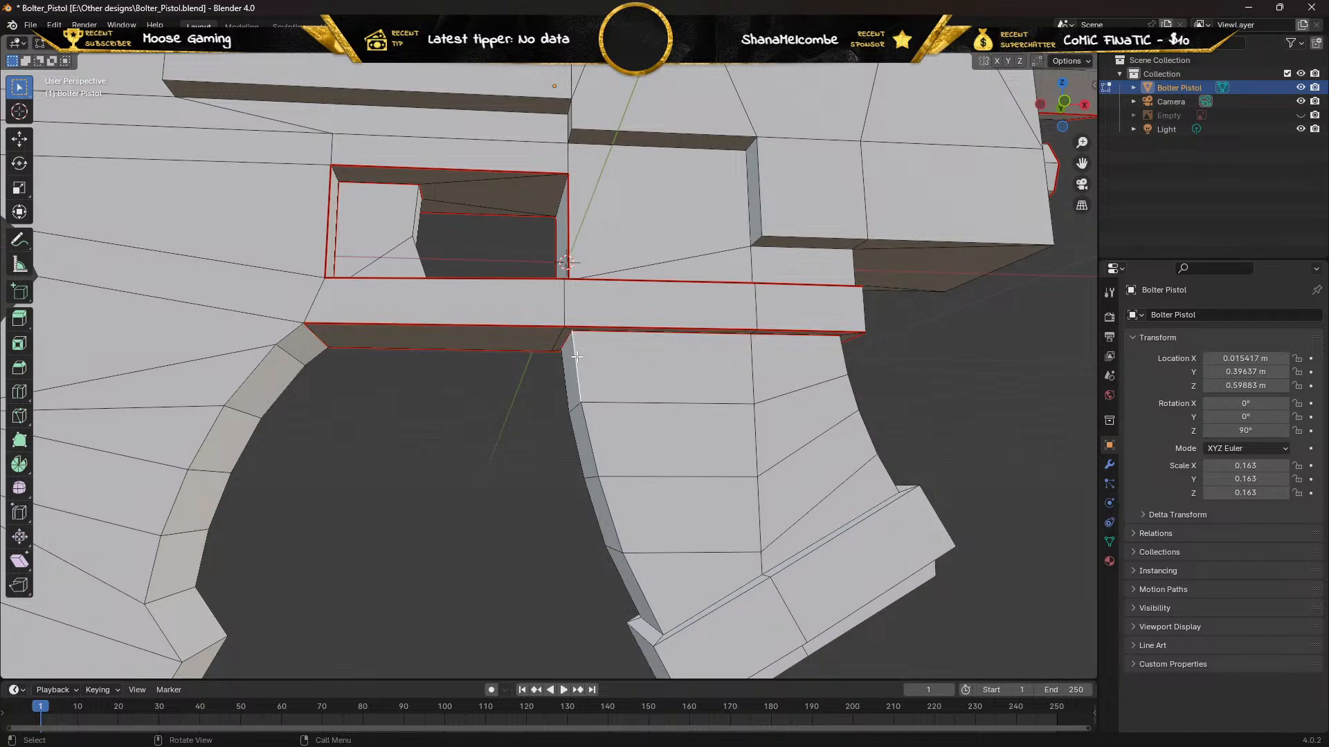
pyautogui.keyDown('shift'); pyautogui.click(592, 437); pyautogui.keyUp('shift')
pyautogui.keyDown('shift'); pyautogui.click(613, 511); pyautogui.keyUp('shift')
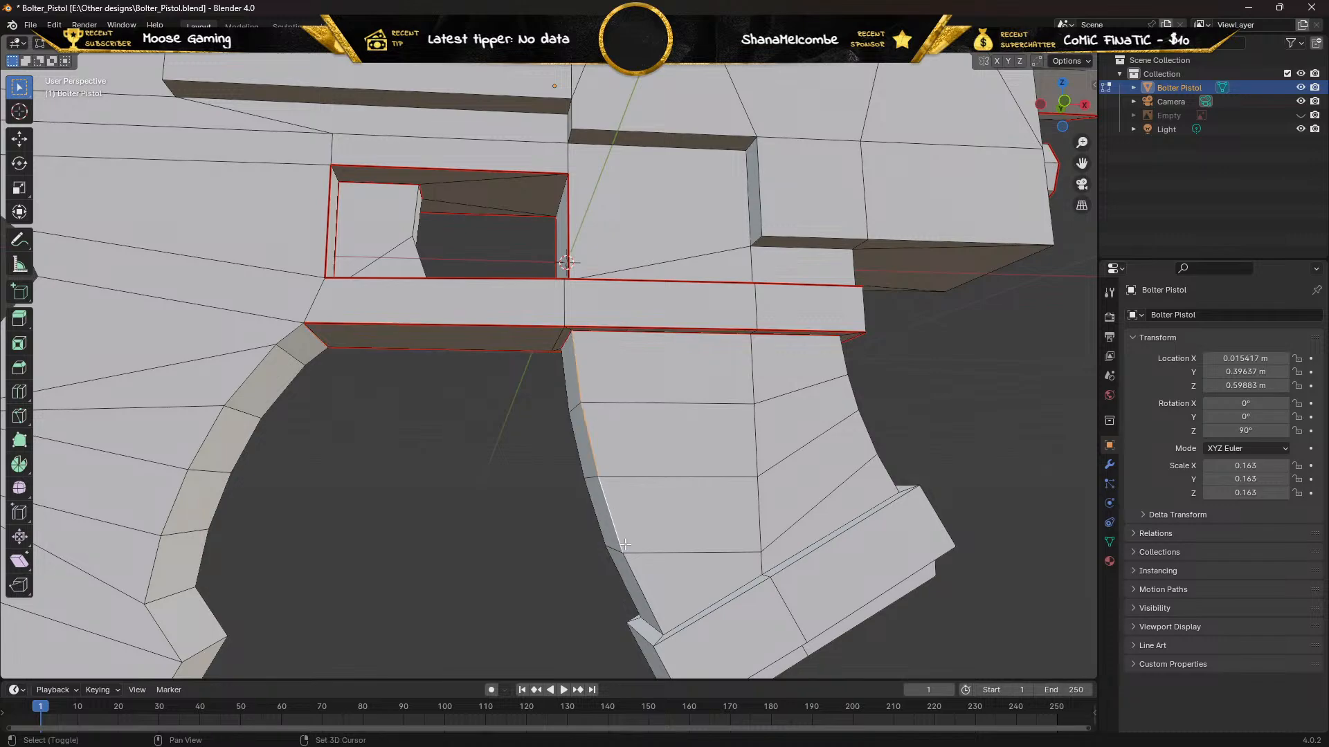
pyautogui.keyDown('shift'); pyautogui.click(644, 585); pyautogui.keyUp('shift')
pyautogui.keyDown('shift'); pyautogui.click(697, 612); pyautogui.keyUp('shift')
pyautogui.keyDown('shift'); pyautogui.click(783, 560); pyautogui.keyUp('shift')
# Add the edges where the magazine's front, opposite side and rear meet its base, mark all selected edges as seams and clear the selection
pyautogui.moveTo(797, 513); pyautogui.dragTo(739, 561, button='middle')
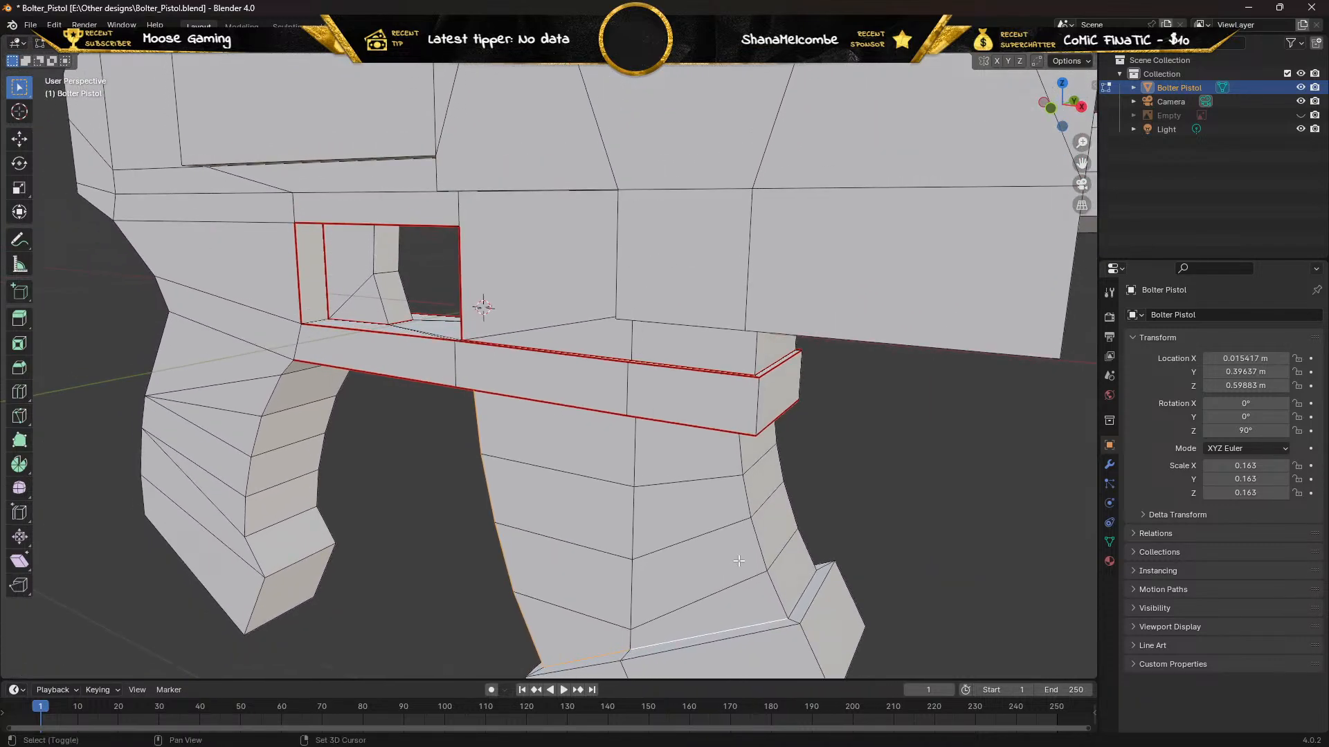
pyautogui.keyDown('shift'); pyautogui.click(803, 587); pyautogui.keyUp('shift')
pyautogui.moveTo(804, 587); pyautogui.dragTo(612, 563, button='middle')
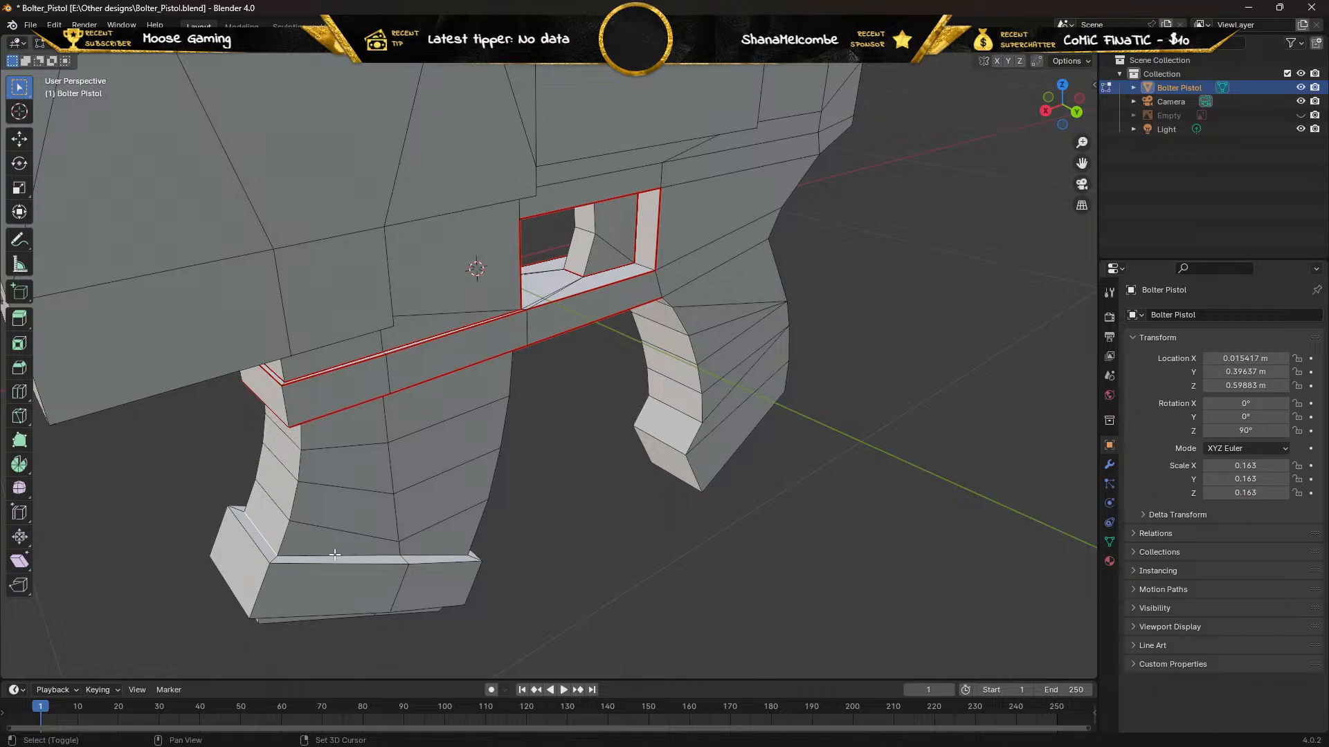
pyautogui.keyDown('shift'); pyautogui.click(431, 558); pyautogui.keyUp('shift')
pyautogui.moveTo(460, 546); pyautogui.dragTo(337, 516, button='middle')
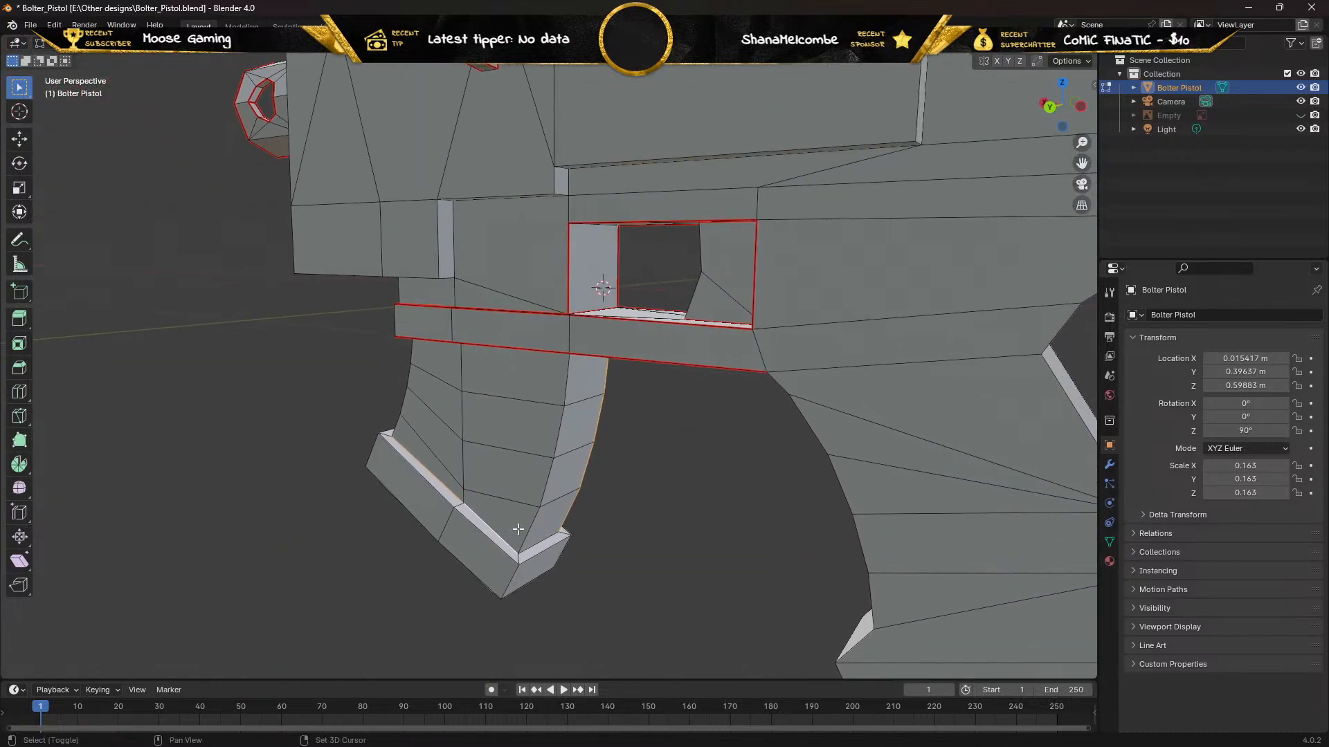
pyautogui.moveTo(536, 544); pyautogui.dragTo(933, 498, button='middle')
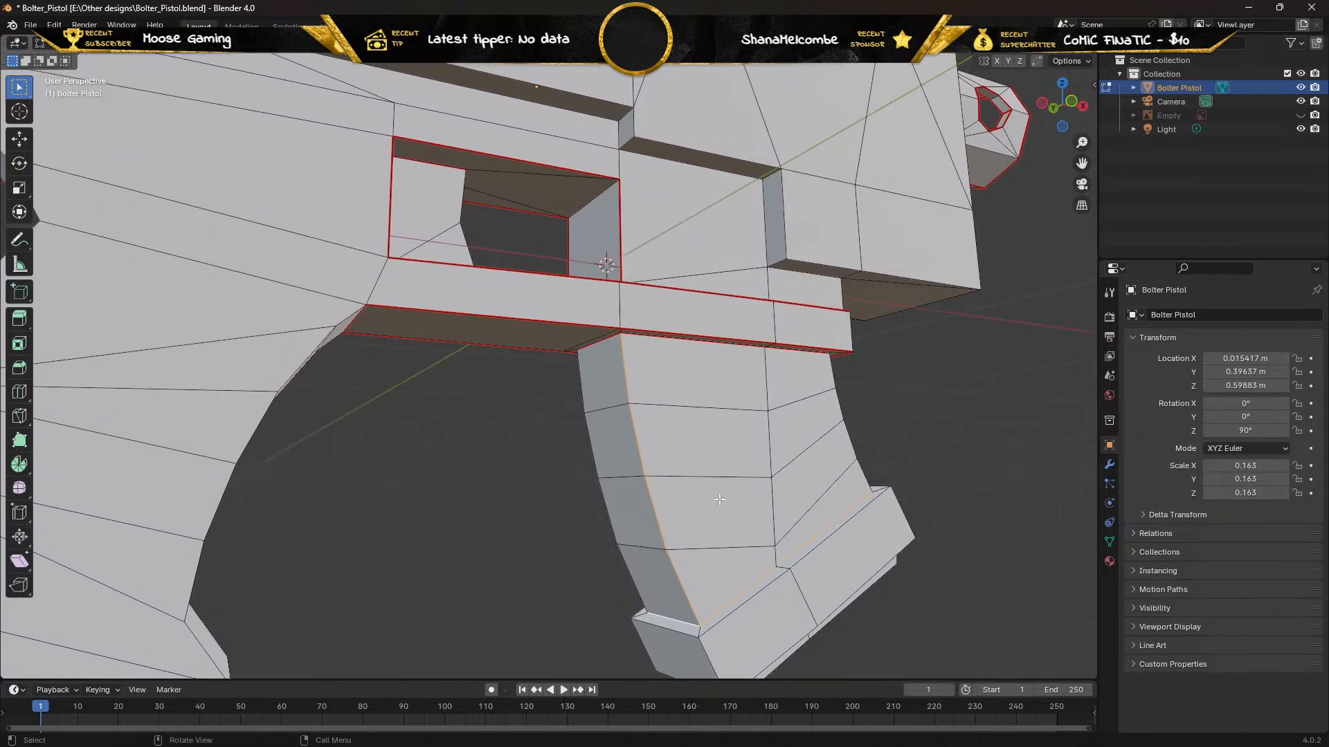
pyautogui.rightClick(643, 467)
pyautogui.click(641, 467)
pyautogui.moveTo(640, 465); pyautogui.dragTo(722, 560, button='middle')
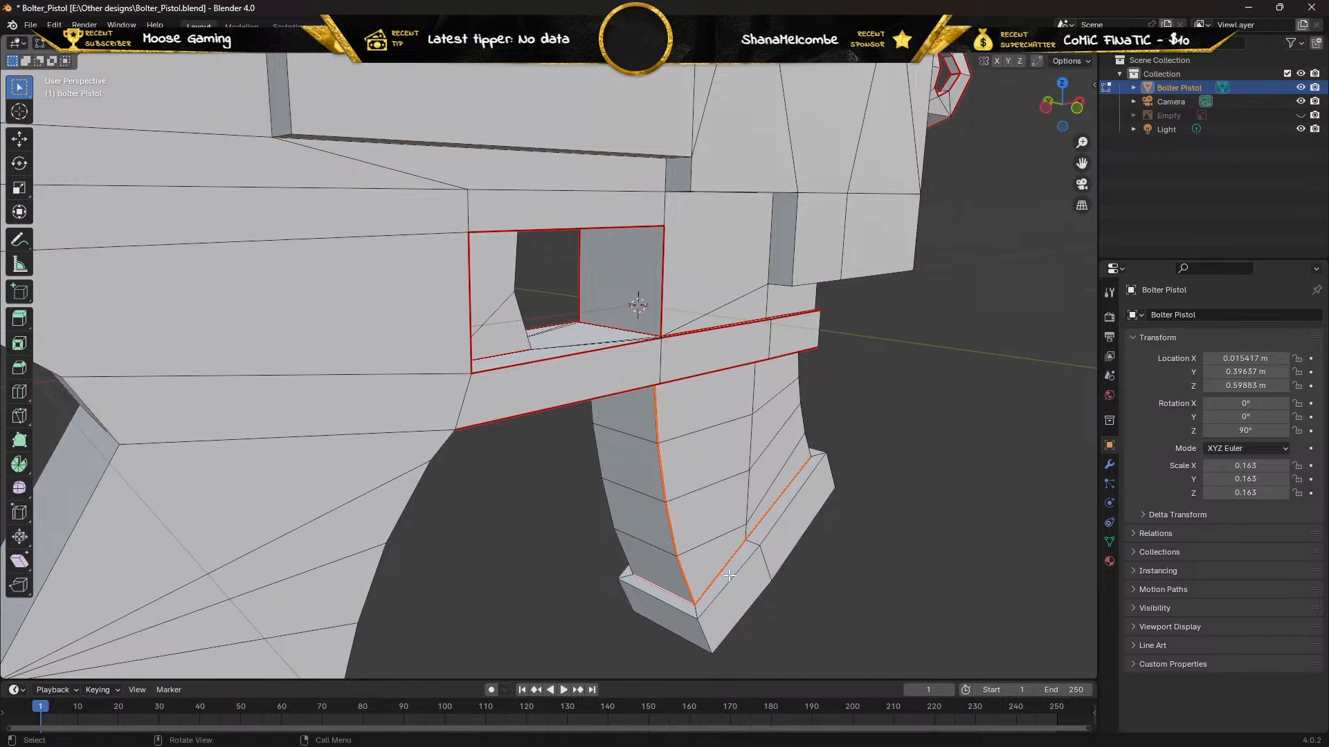
pyautogui.hotkey('alt', 'a')
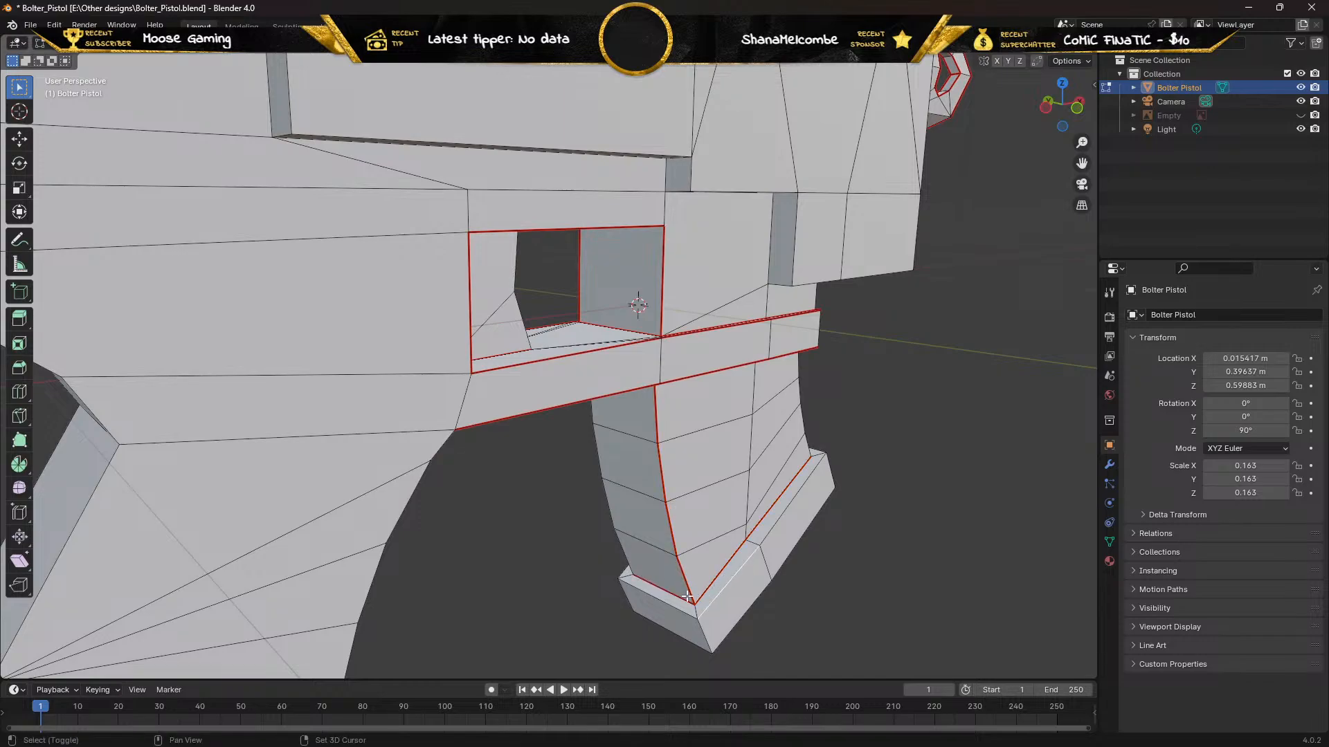
# Select the outer upper rim edges around the magazine base and mark them as seams
pyautogui.keyDown('shift'); pyautogui.click(626, 569); pyautogui.keyUp('shift')
pyautogui.keyDown('shift'); pyautogui.click(781, 514); pyautogui.keyUp('shift')
pyautogui.moveTo(814, 448); pyautogui.dragTo(499, 458, button='middle')
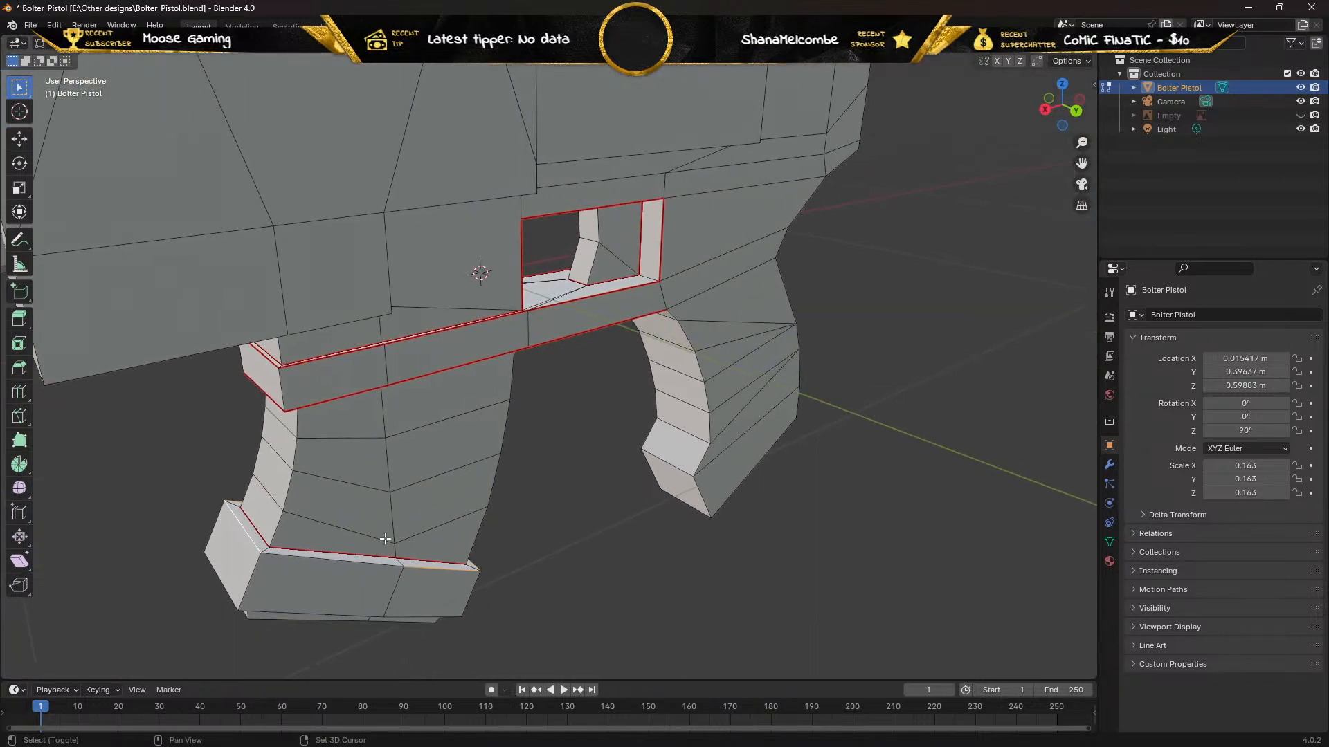
pyautogui.keyDown('shift'); pyautogui.click(340, 560); pyautogui.keyUp('shift')
pyautogui.hotkey('ctrl', 'e')
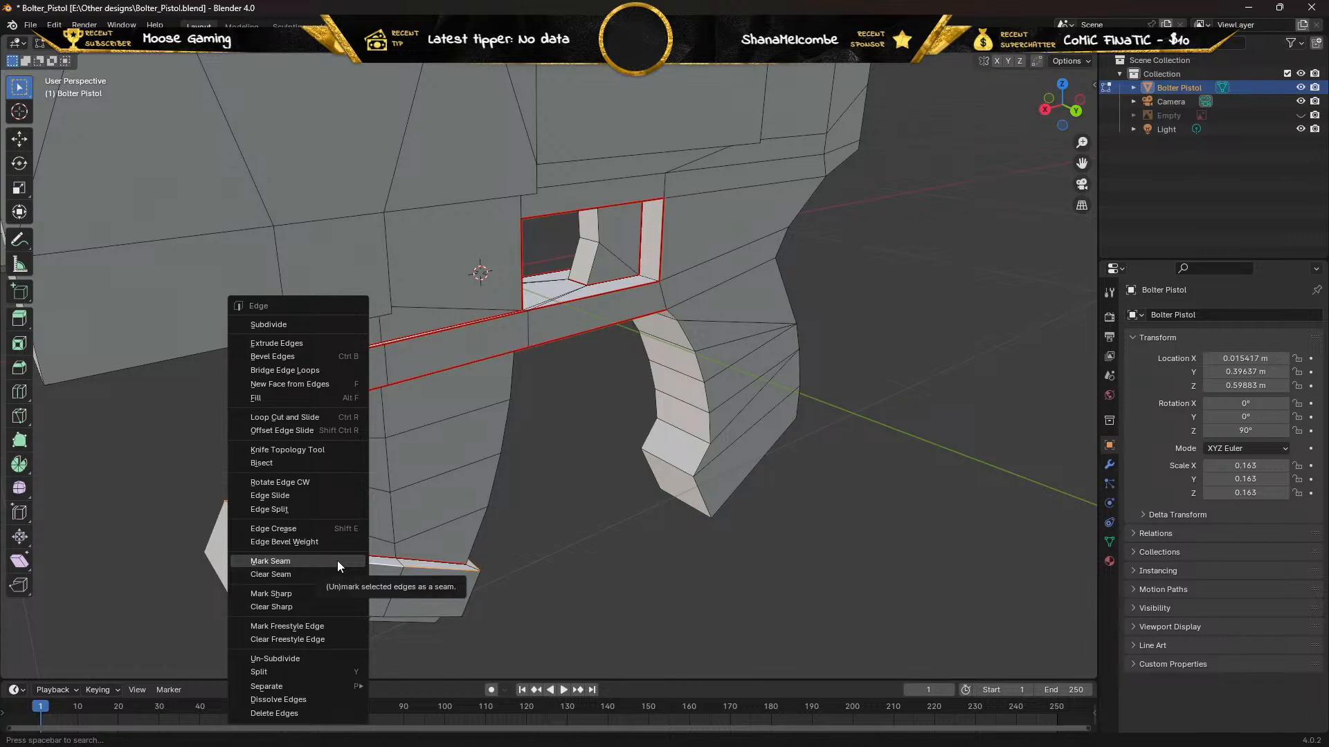
pyautogui.click(337, 561)
# Select the magazine base's front corner edge and its lower outer edges along the front, both sides and rear
pyautogui.moveTo(305, 563); pyautogui.dragTo(282, 598, button='middle')
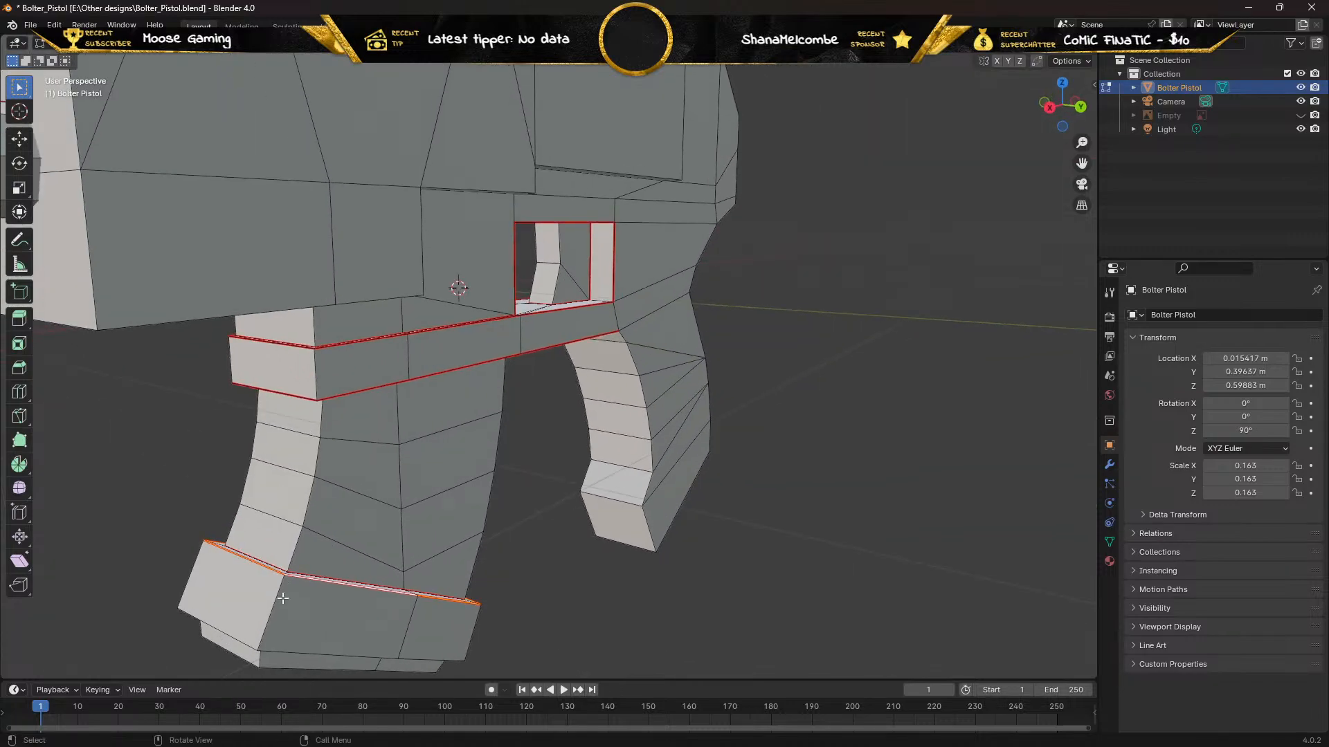
pyautogui.click(270, 613)
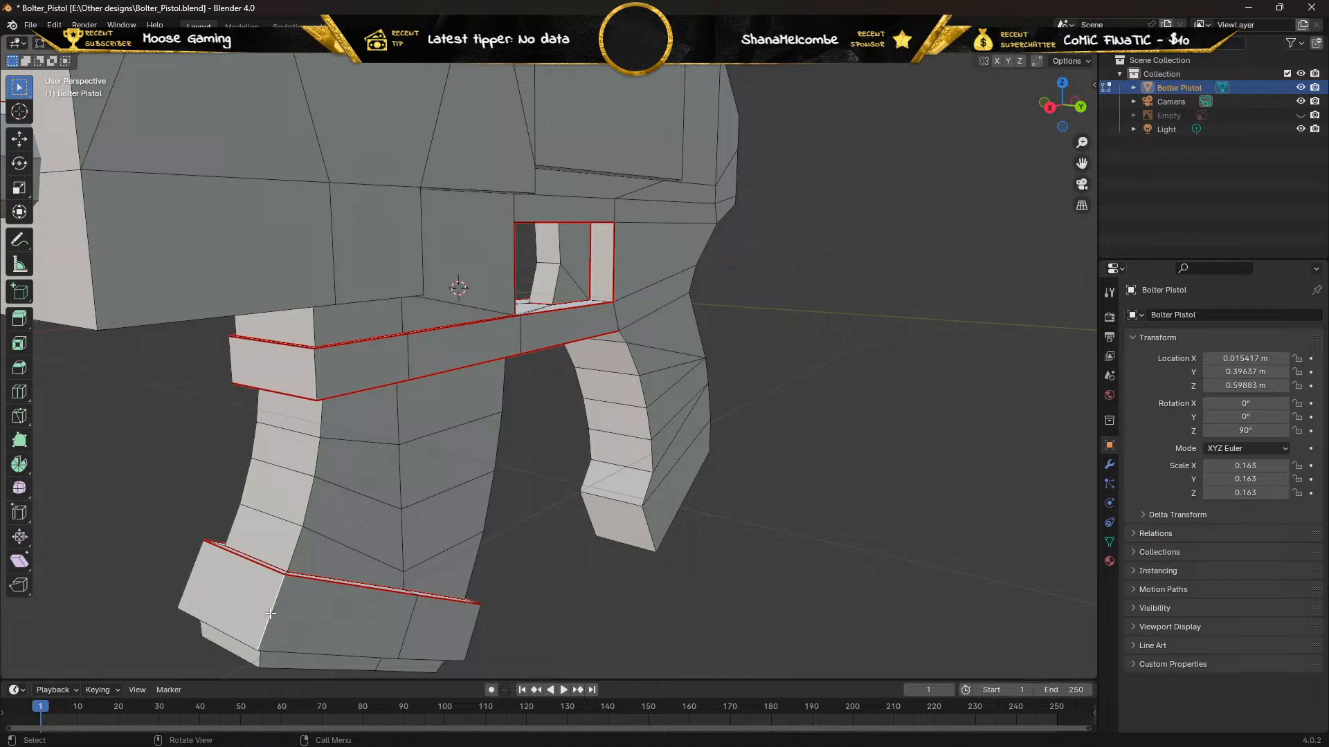
pyautogui.keyDown('shift'); pyautogui.click(221, 631); pyautogui.keyUp('shift')
pyautogui.keyDown('shift'); pyautogui.click(407, 654); pyautogui.keyUp('shift')
pyautogui.keyDown('shift'); pyautogui.click(418, 657); pyautogui.keyUp('shift')
pyautogui.moveTo(258, 605); pyautogui.dragTo(363, 530, button='middle')
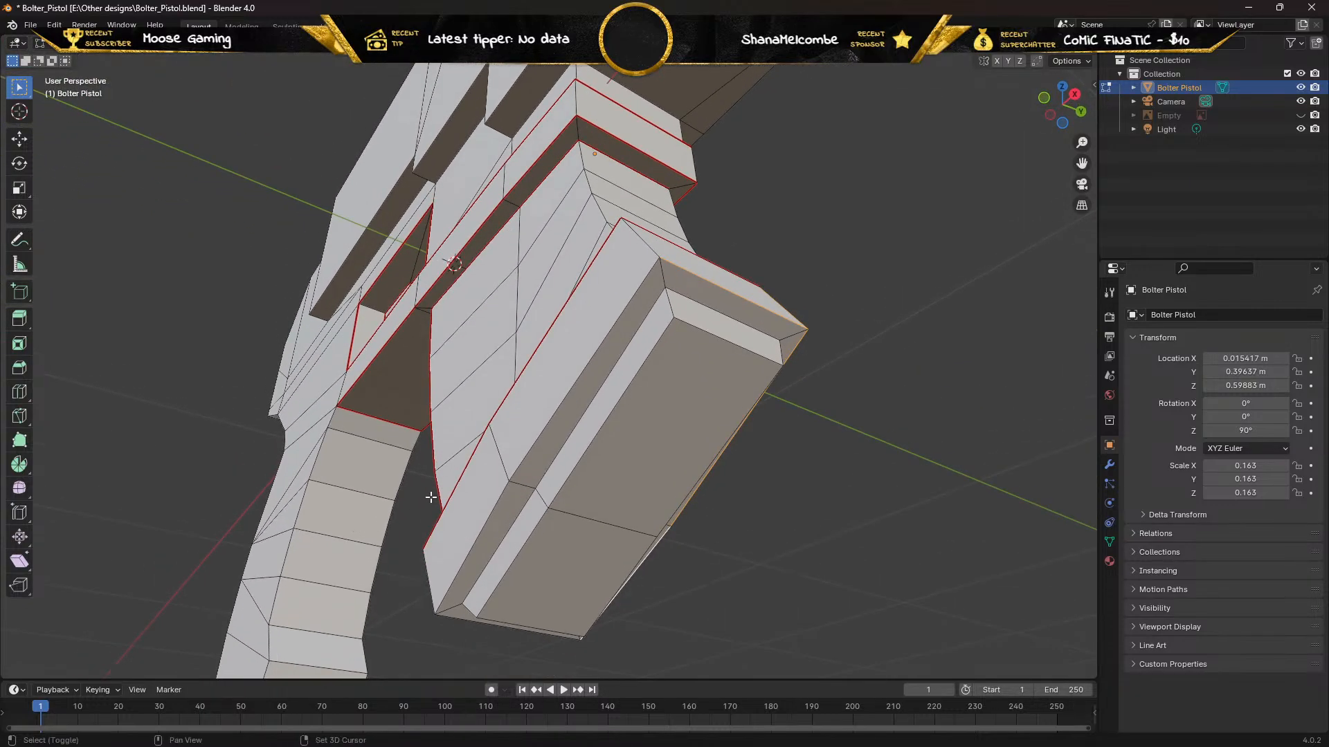
pyautogui.keyDown('shift'); pyautogui.click(517, 469); pyautogui.keyUp('shift')
pyautogui.keyDown('shift'); pyautogui.click(476, 541); pyautogui.keyUp('shift')
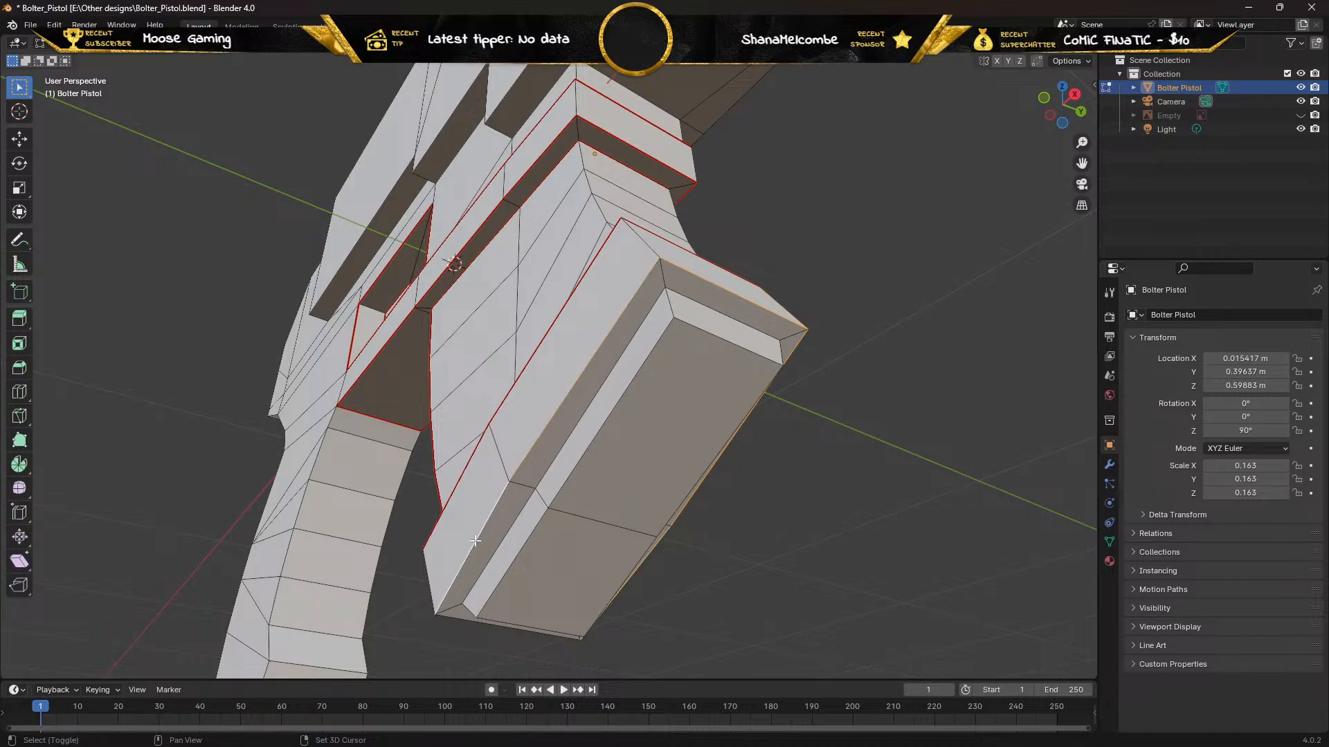
pyautogui.keyDown('shift'); pyautogui.click(456, 618); pyautogui.keyUp('shift')
# Add the inner edges of the magazine base's underside where the raised bottom plate meets it on both sides and the ends
pyautogui.moveTo(456, 618); pyautogui.dragTo(374, 627, button='middle')
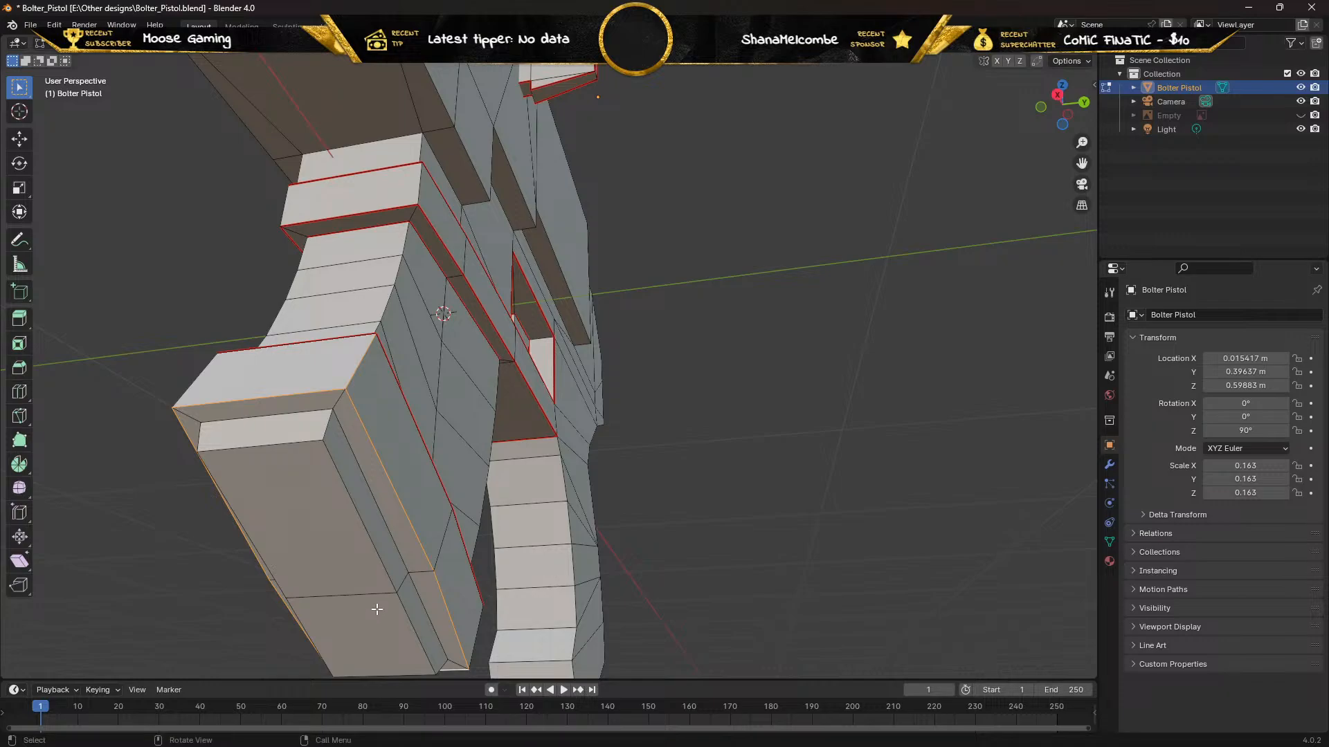
pyautogui.keyDown('shift'); pyautogui.click(353, 456); pyautogui.keyUp('shift')
pyautogui.keyDown('shift'); pyautogui.click(420, 597); pyautogui.keyUp('shift')
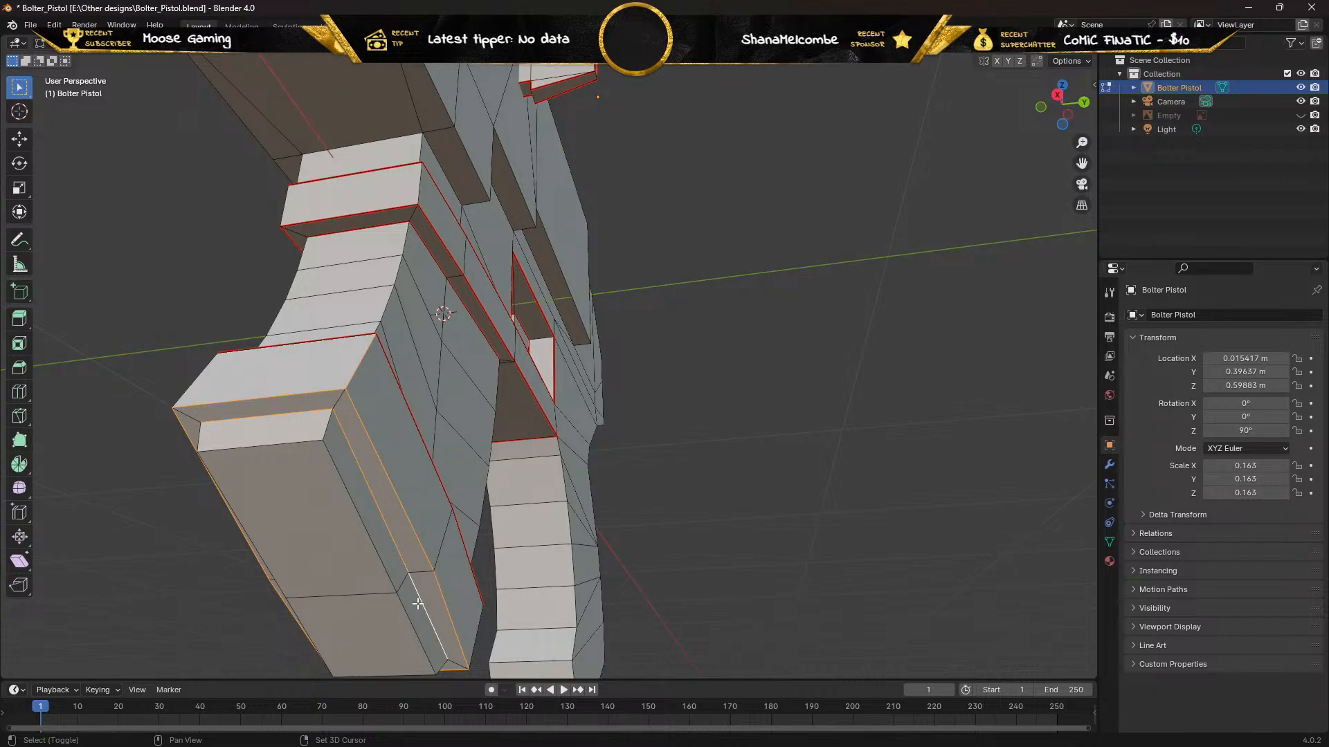
pyautogui.moveTo(332, 566); pyautogui.dragTo(364, 488, button='middle')
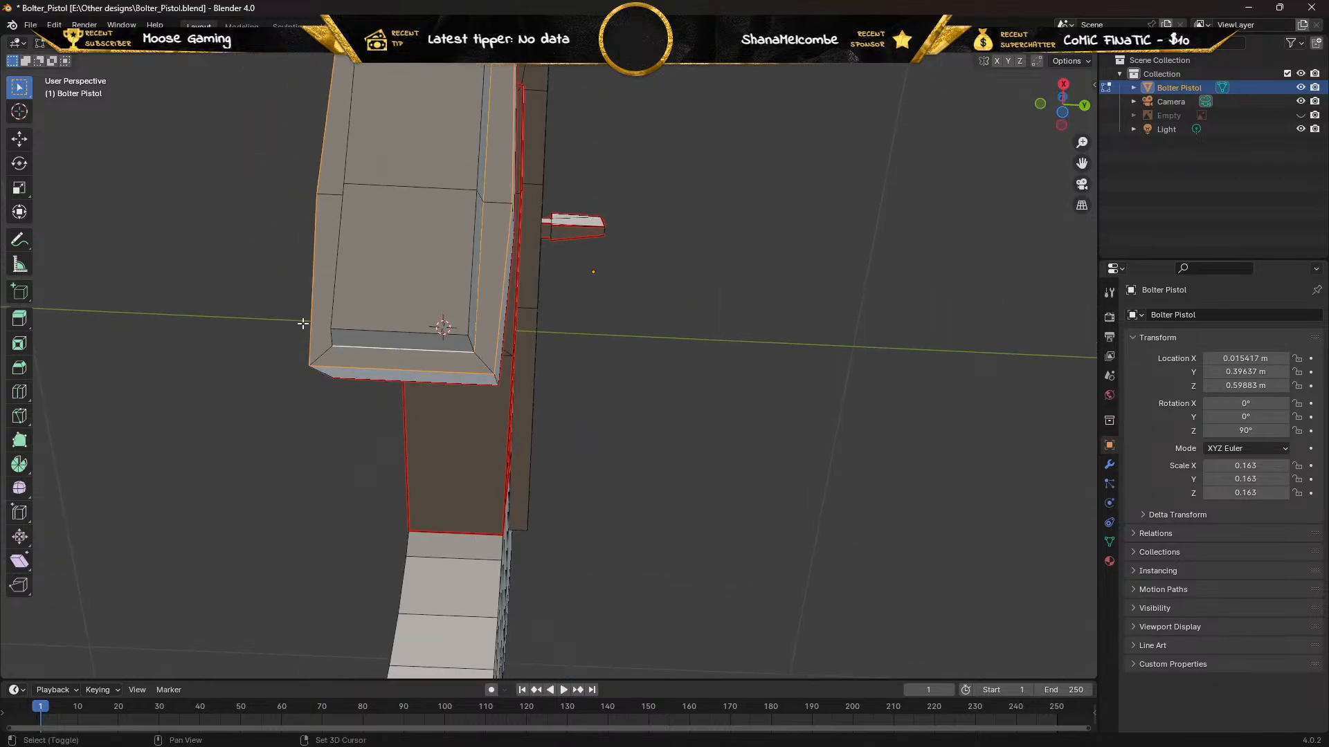
pyautogui.moveTo(302, 321); pyautogui.dragTo(346, 374, button='middle')
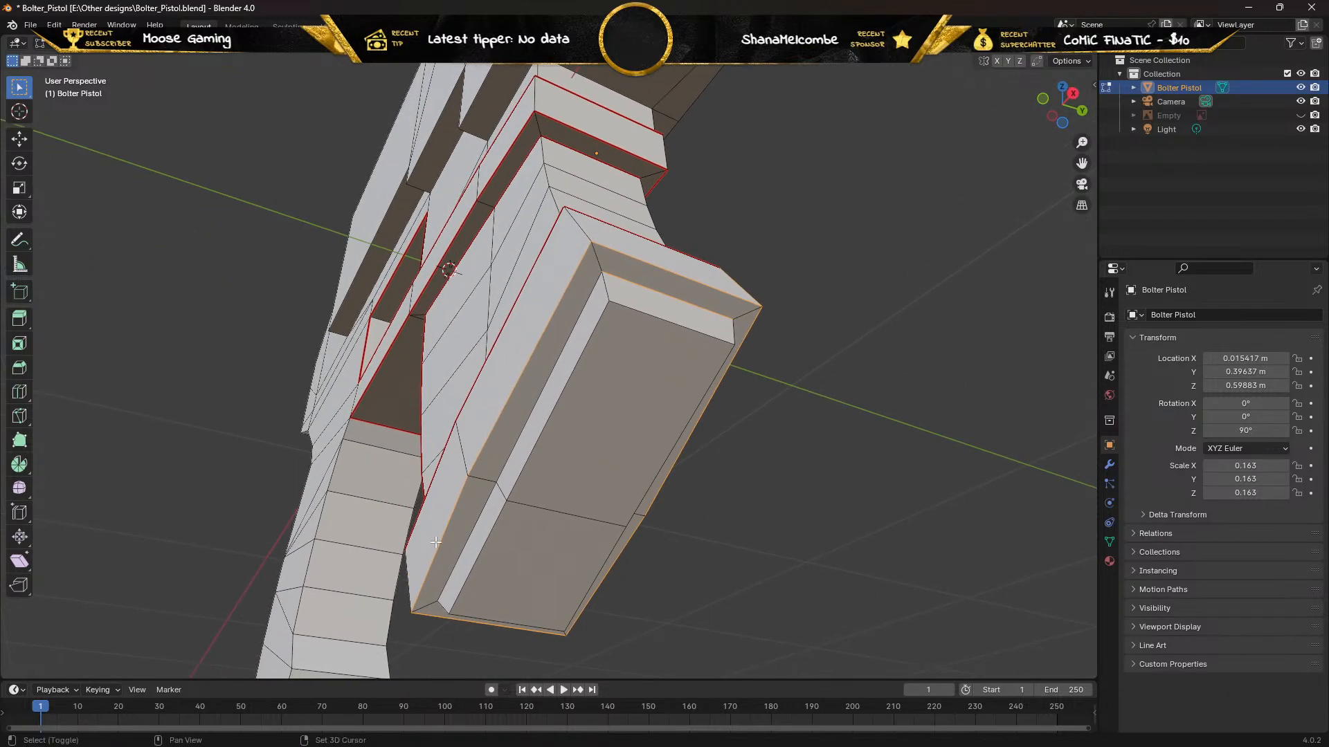
pyautogui.keyDown('shift'); pyautogui.click(468, 531); pyautogui.keyUp('shift')
pyautogui.keyDown('shift'); pyautogui.click(528, 413); pyautogui.keyUp('shift')
# Add a corner edge of the raised bottom plate and the plate's lower edges along both sides and the front
pyautogui.moveTo(537, 391); pyautogui.dragTo(597, 535, button='middle')
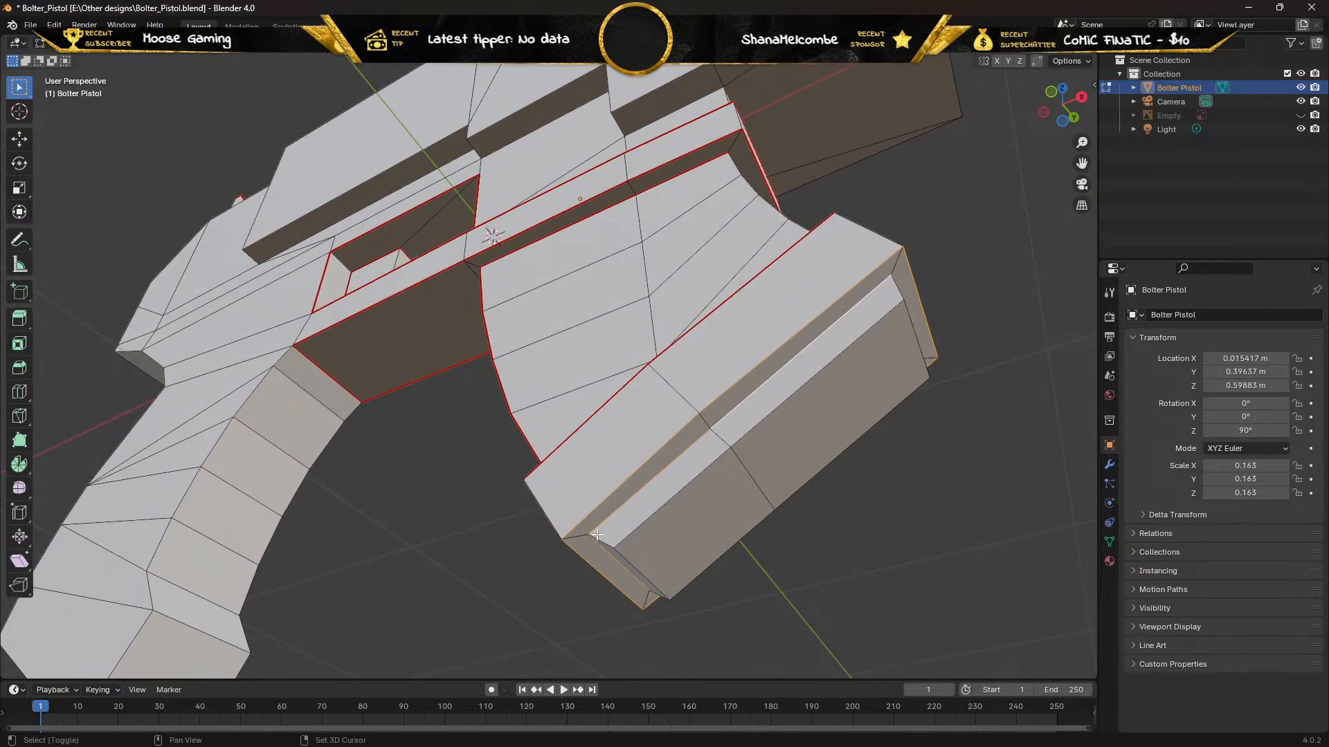
pyautogui.keyDown('shift'); pyautogui.click(602, 539); pyautogui.keyUp('shift')
pyautogui.keyDown('shift'); pyautogui.click(696, 461); pyautogui.keyUp('shift')
pyautogui.keyDown('shift'); pyautogui.click(752, 426); pyautogui.keyUp('shift')
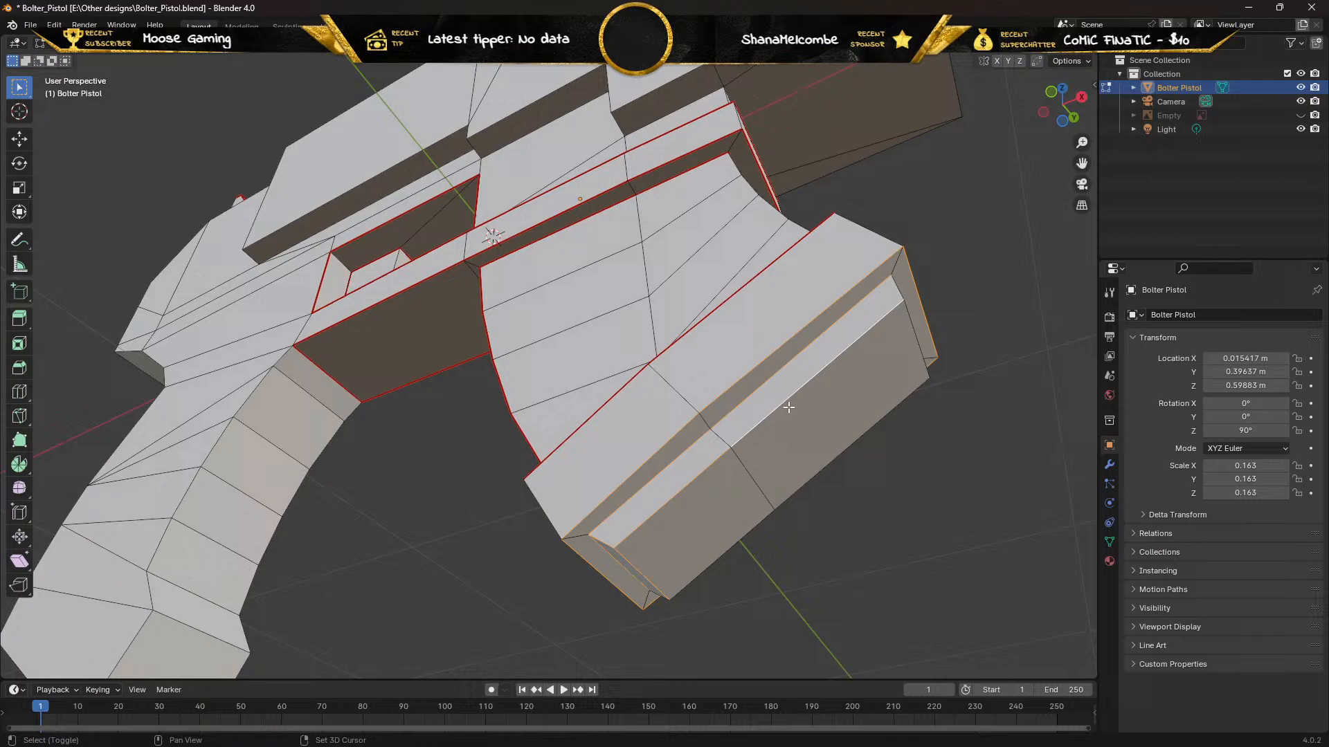
pyautogui.keyDown('shift'); pyautogui.click(912, 330); pyautogui.keyUp('shift')
pyautogui.keyDown('shift'); pyautogui.click(836, 458); pyautogui.keyUp('shift')
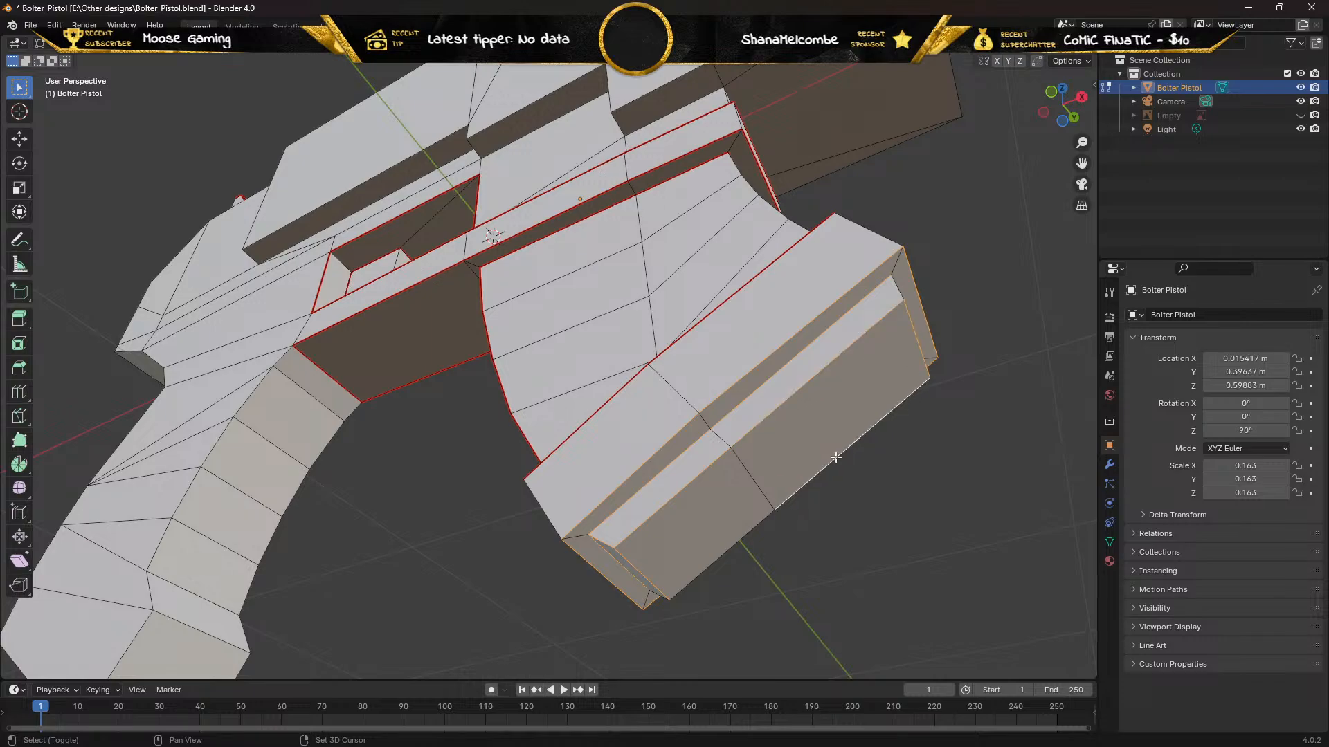
pyautogui.keyDown('shift'); pyautogui.click(739, 546); pyautogui.keyUp('shift')
pyautogui.moveTo(725, 526)
pyautogui.mouseDown(button='middle')
pyautogui.moveTo(801, 523)
pyautogui.moveTo(679, 552)
pyautogui.moveTo(551, 535)
pyautogui.moveTo(564, 490)
pyautogui.moveTo(721, 498)
pyautogui.moveTo(672, 546)
pyautogui.moveTo(687, 504)
pyautogui.moveTo(730, 516)
pyautogui.moveTo(709, 535)
pyautogui.mouseUp(button='middle')
pyautogui.rightClick(711, 617)
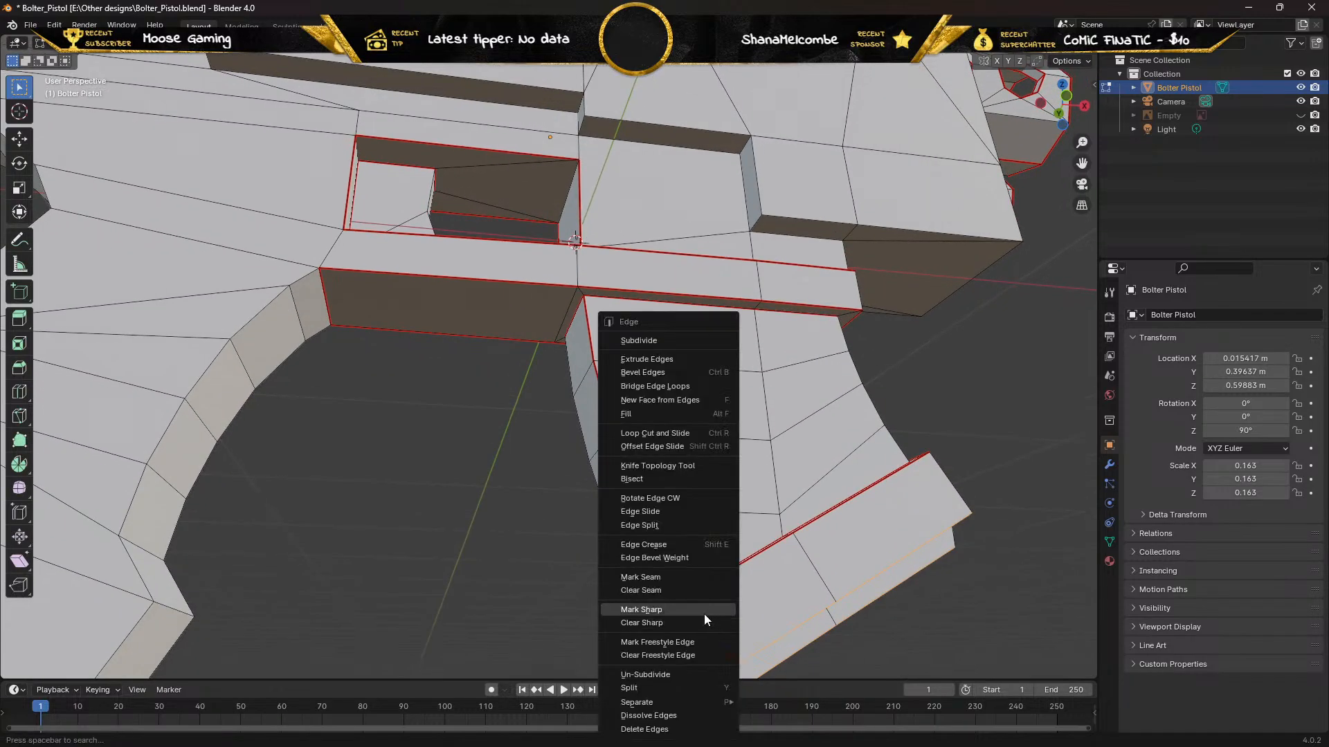
pyautogui.click(704, 613)
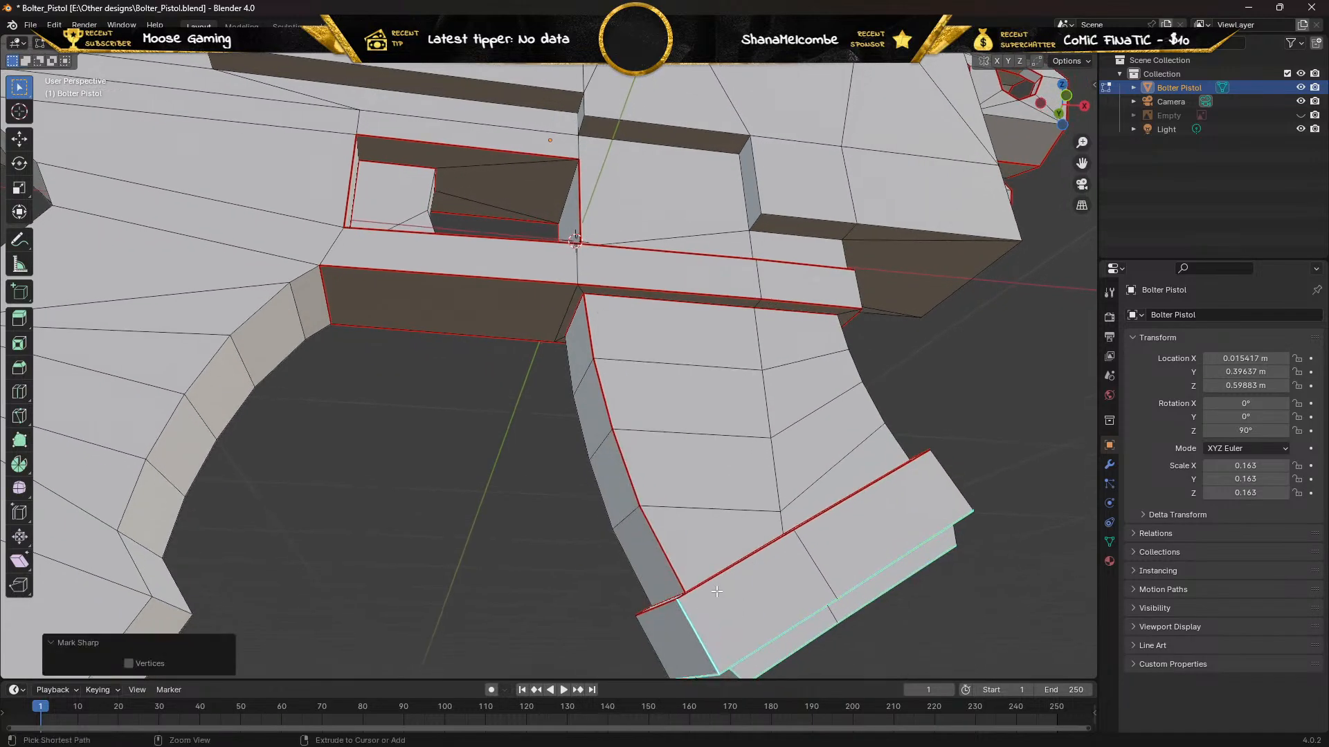
pyautogui.hotkey('ctrl', 'z')
# Mark the selected magazine base and bottom plate edges as seams
pyautogui.rightClick(692, 631)
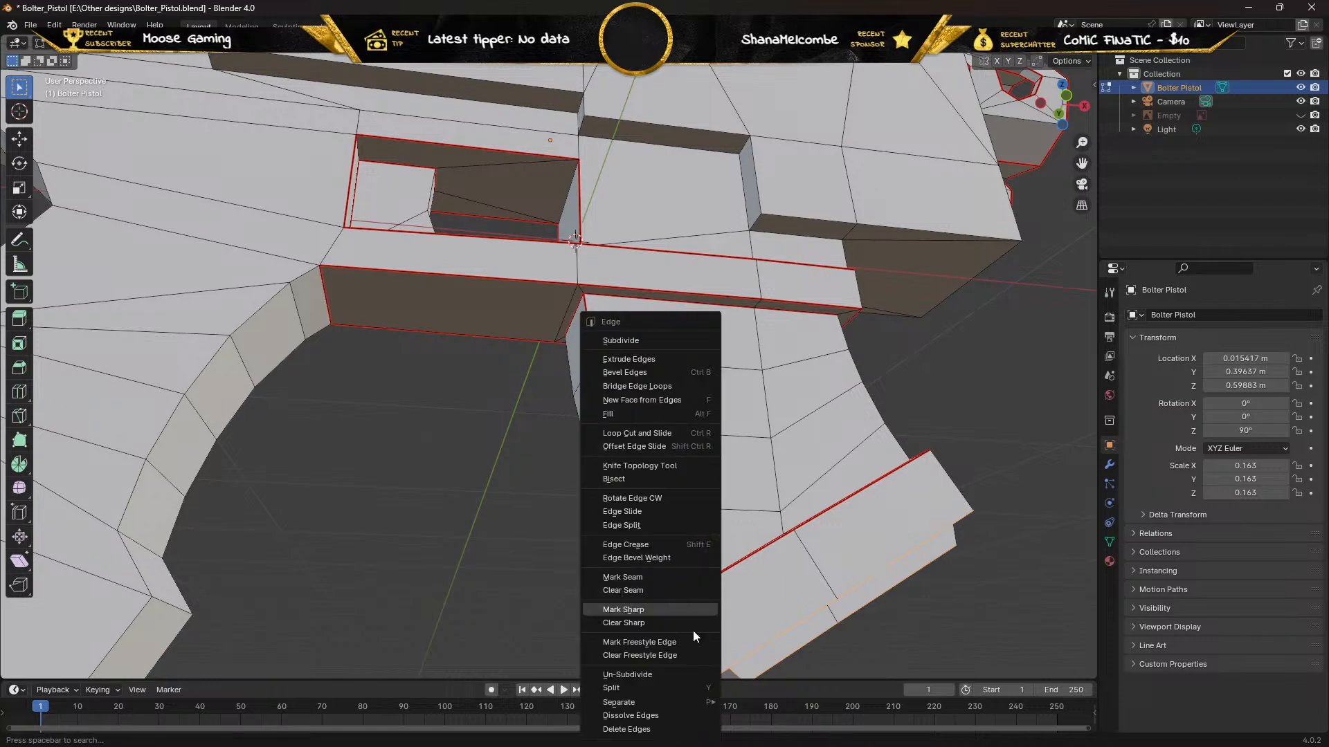
pyautogui.click(655, 580)
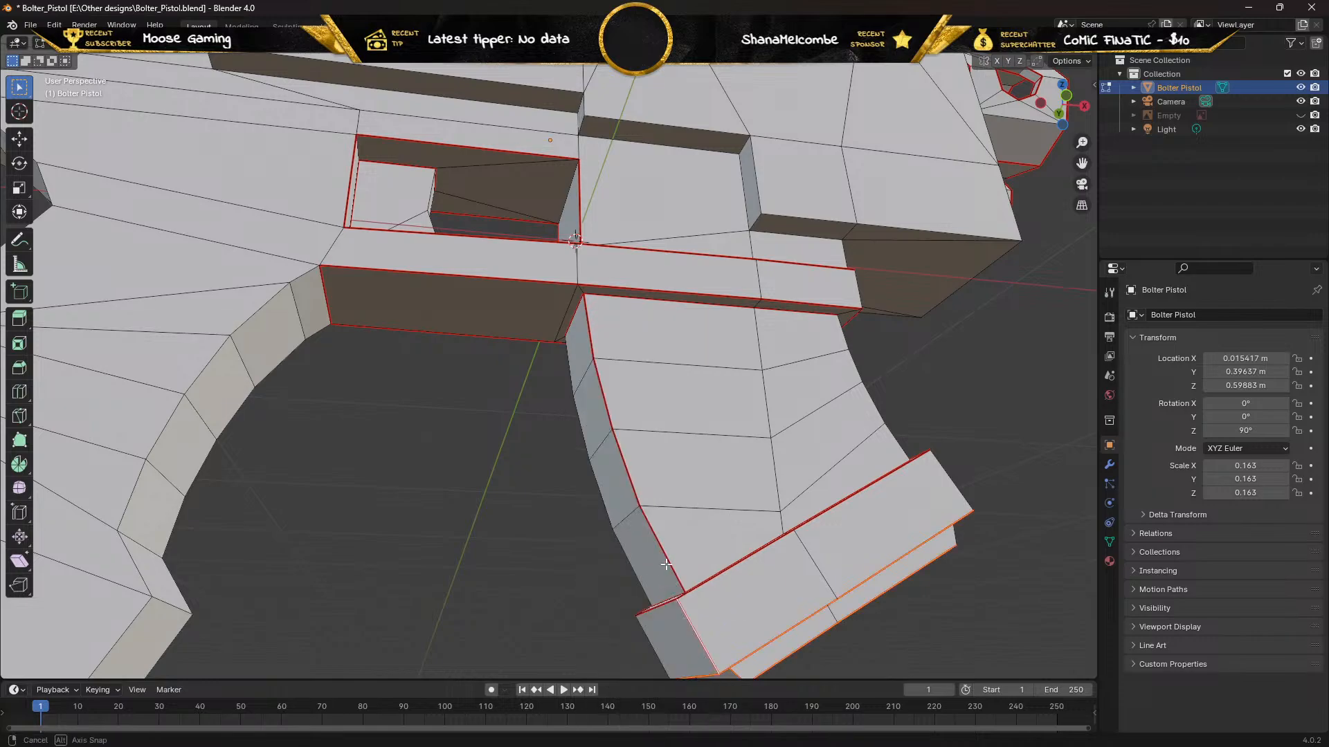
pyautogui.moveTo(663, 569); pyautogui.dragTo(561, 581, button='middle')
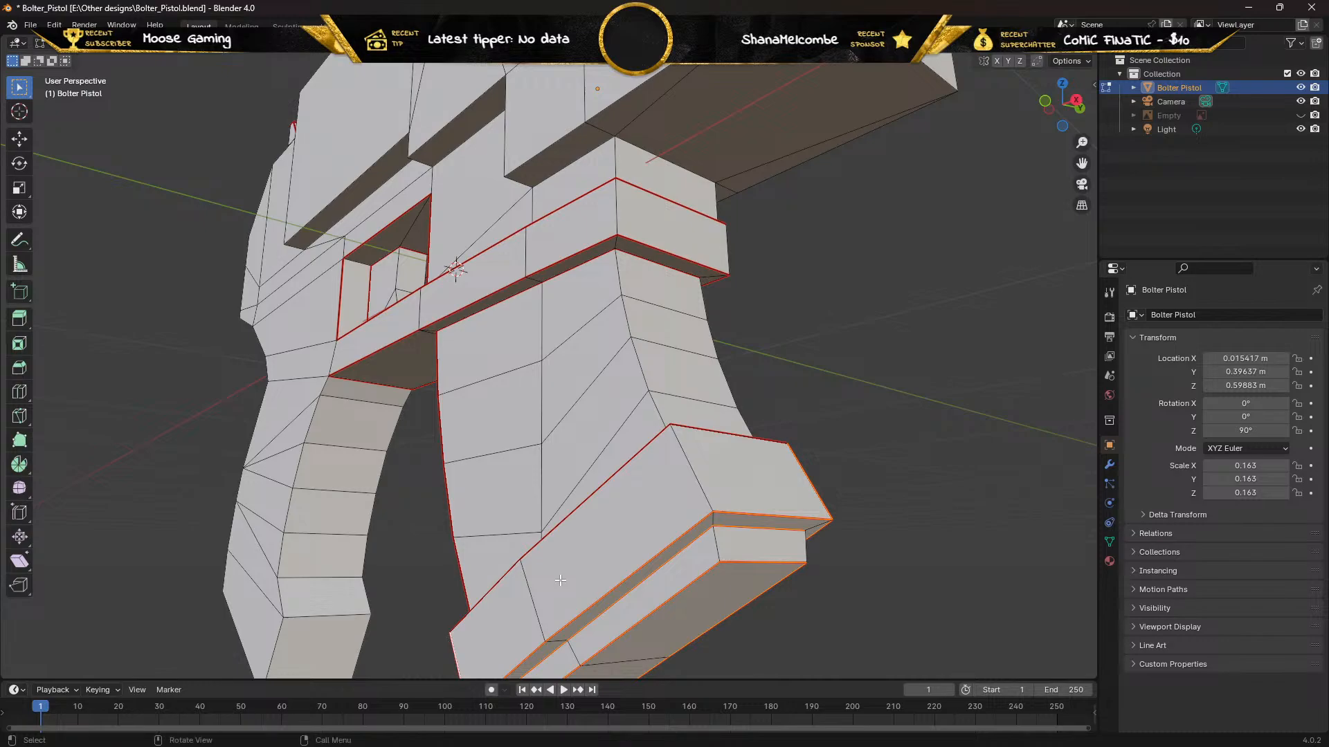
# Select the front corner edge of the block above the guard bar and the nearby recess edges on the body's side
pyautogui.moveTo(386, 518); pyautogui.dragTo(472, 477, button='middle')
pyautogui.scroll(-5, 466, 528)
pyautogui.moveTo(572, 409); pyautogui.dragTo(609, 374, button='middle')
pyautogui.scroll(5, 708, 340)
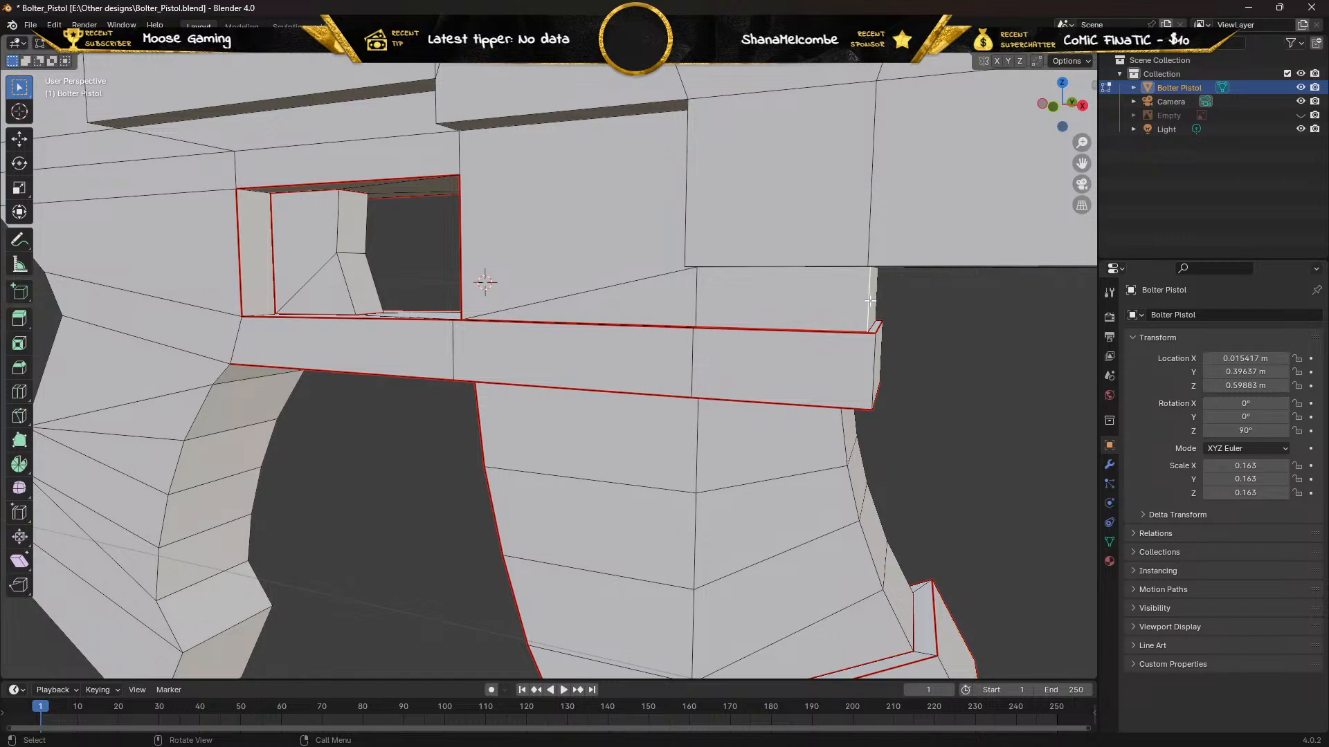
pyautogui.moveTo(870, 301); pyautogui.dragTo(772, 223, button='middle')
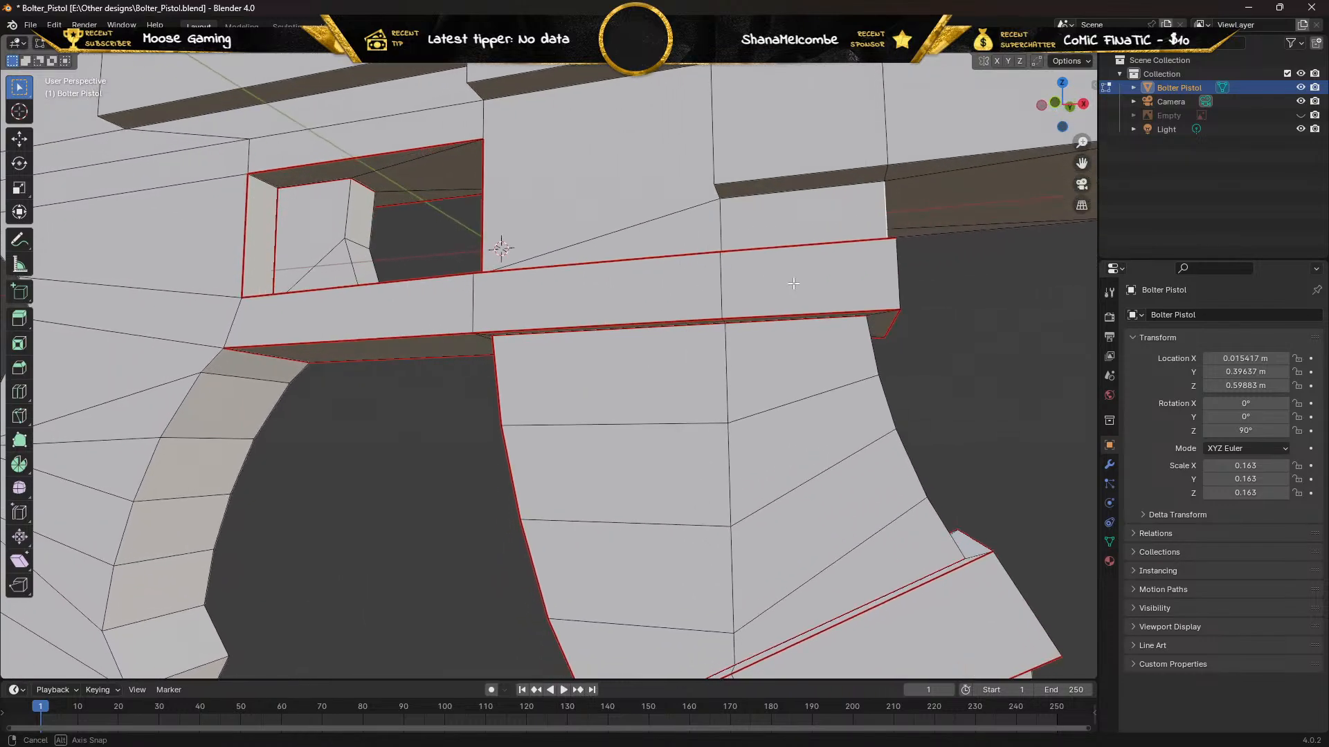
pyautogui.keyDown('shift'); pyautogui.click(779, 195); pyautogui.keyUp('shift')
pyautogui.moveTo(693, 169); pyautogui.dragTo(418, 80, button='middle')
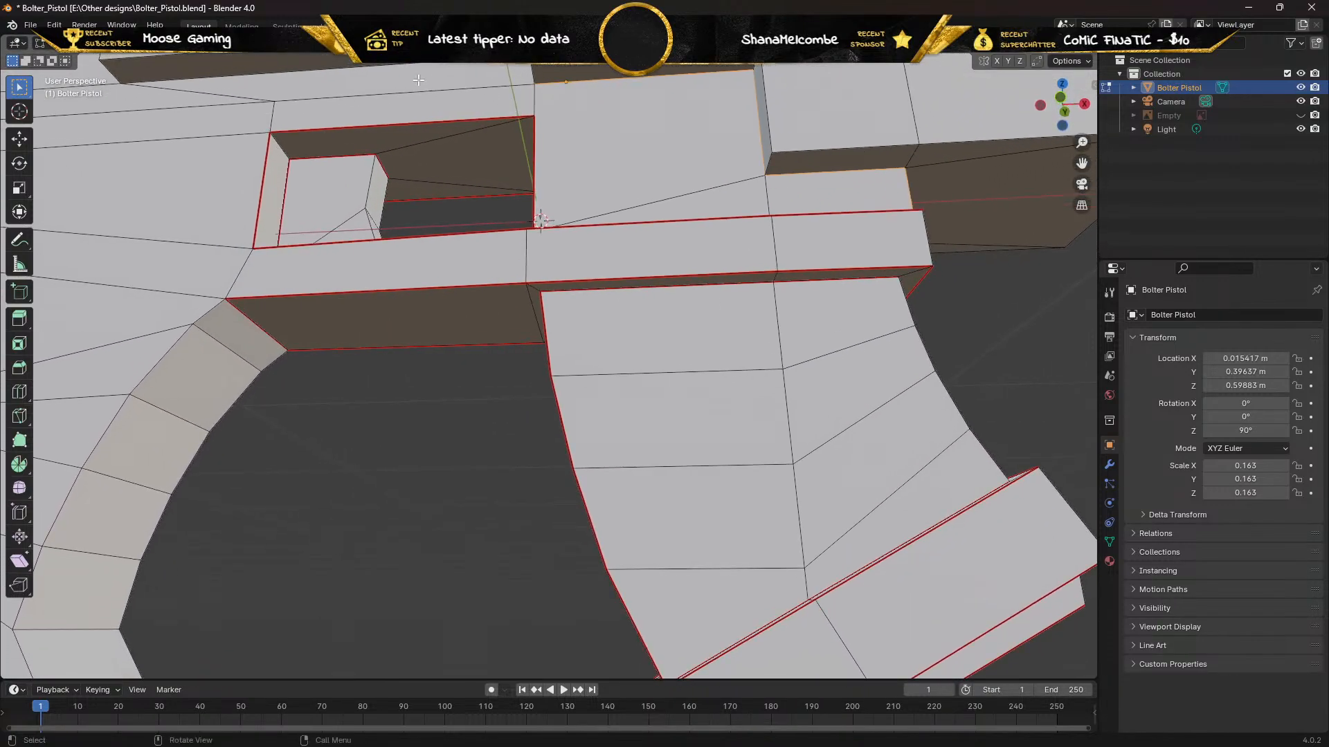
# Add the rear edge of the raised side panel and the body's upper rear side edge to the selection
pyautogui.moveTo(304, 73); pyautogui.dragTo(260, 158, button='middle')
pyautogui.moveTo(176, 162); pyautogui.dragTo(328, 221, button='middle')
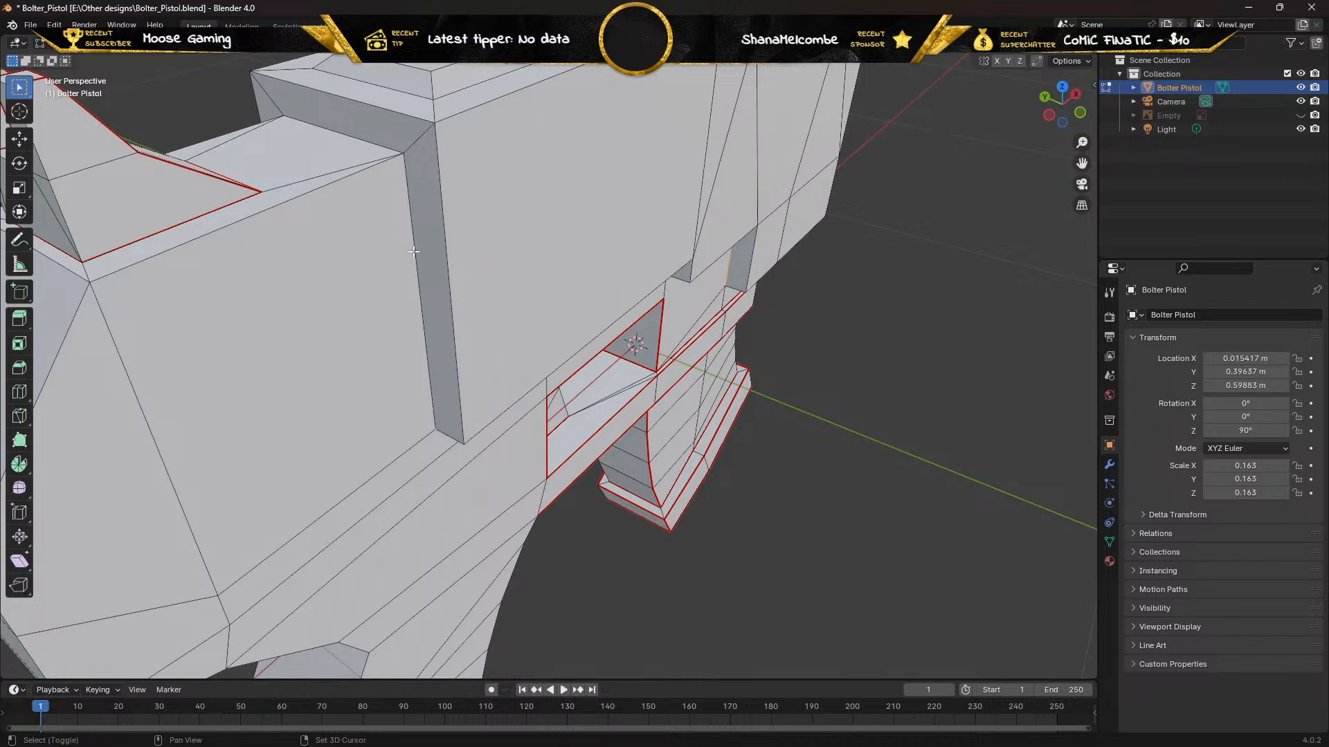
pyautogui.keyDown('shift'); pyautogui.click(415, 251); pyautogui.keyUp('shift')
pyautogui.keyDown('shift'); pyautogui.click(183, 243); pyautogui.keyUp('shift')
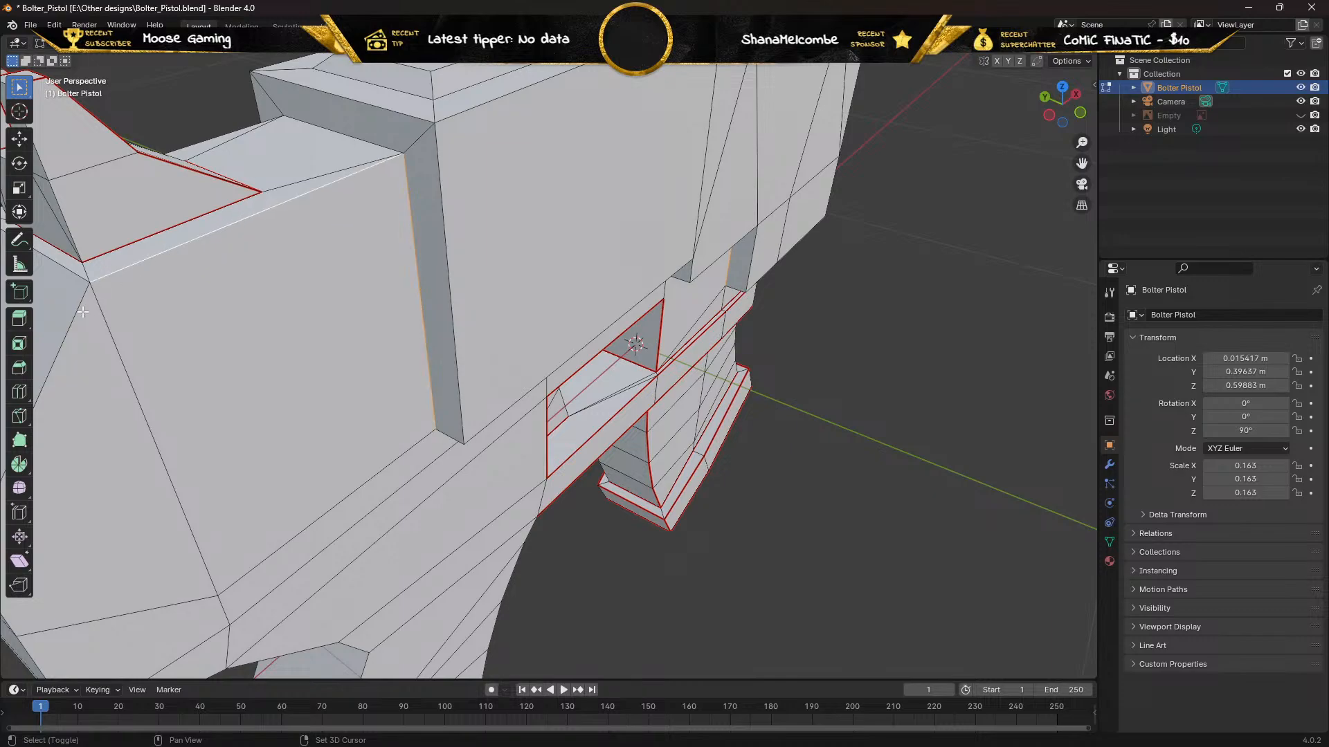
# Add the body's rear corner edges on the same side, from the upper edge down to the underside
pyautogui.moveTo(76, 316); pyautogui.dragTo(95, 327, button='middle')
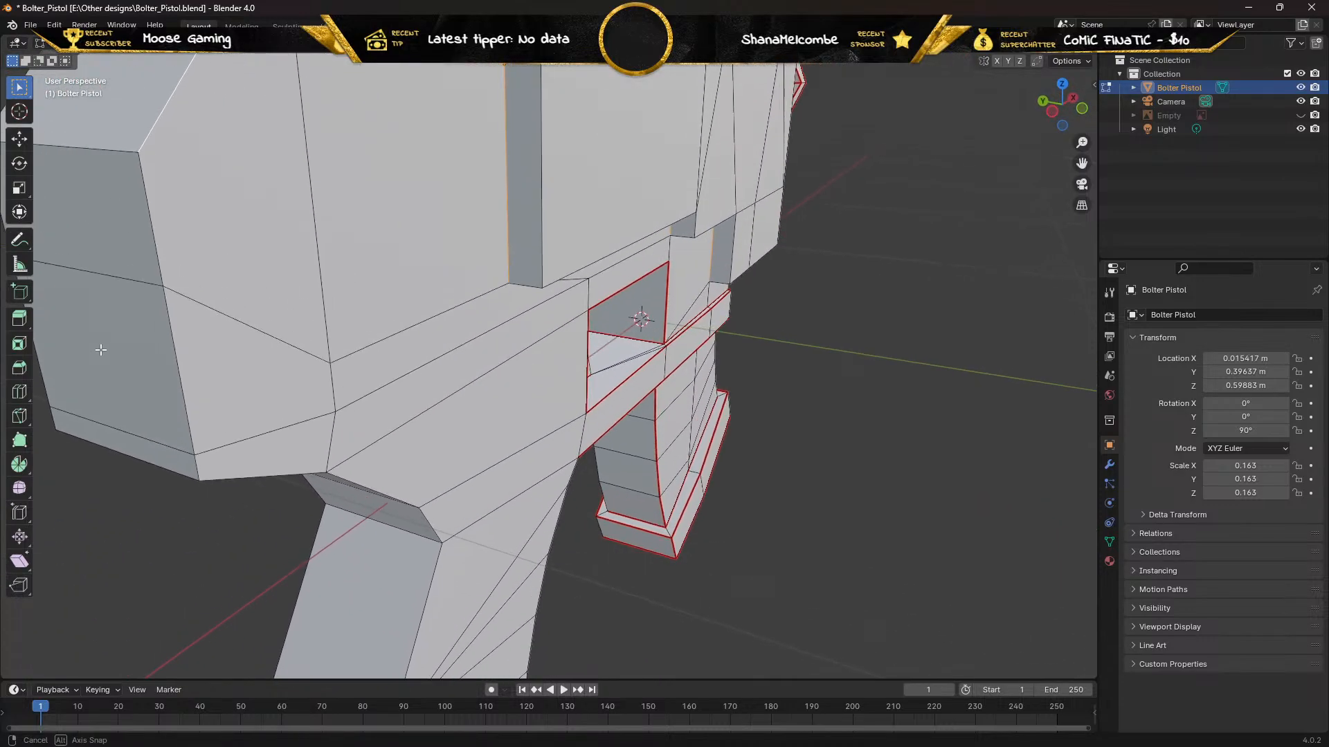
pyautogui.keyDown('shift'); pyautogui.click(156, 258); pyautogui.keyUp('shift')
pyautogui.keyDown('shift'); pyautogui.click(177, 346); pyautogui.keyUp('shift')
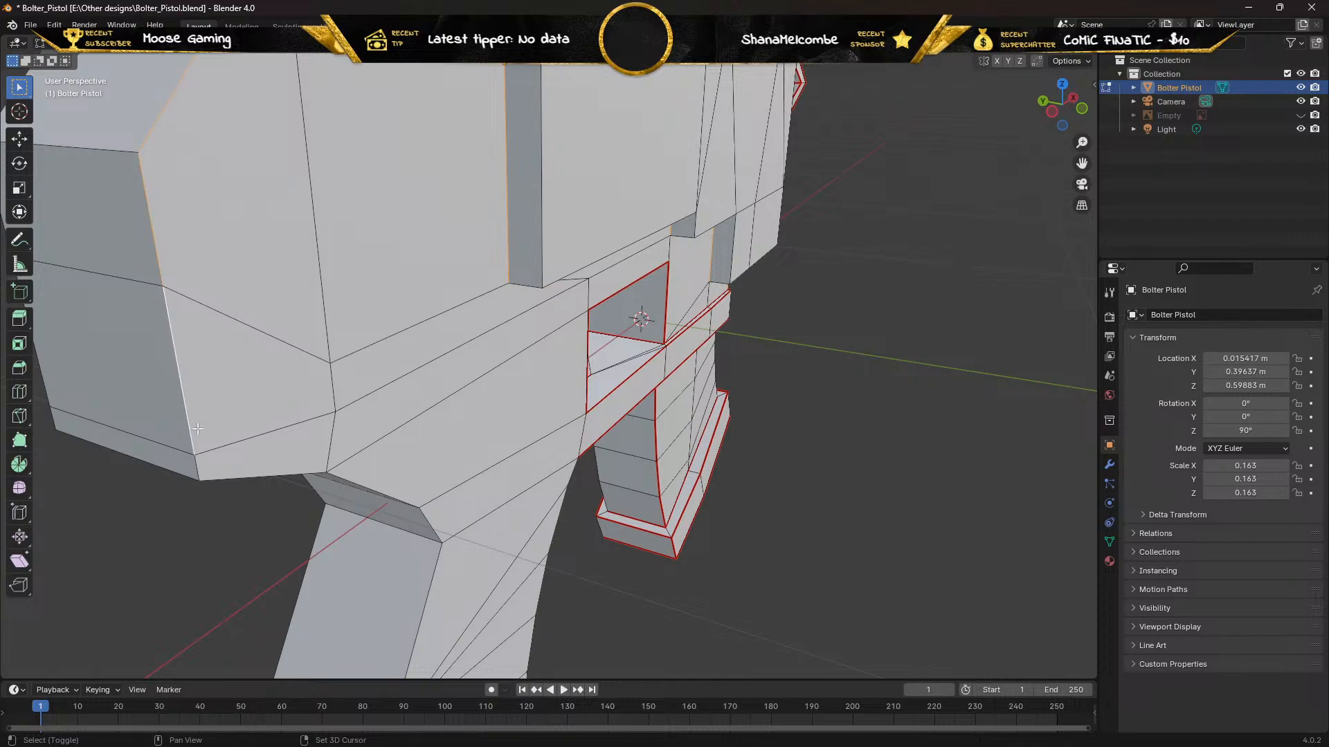
pyautogui.keyDown('shift'); pyautogui.click(200, 468); pyautogui.keyUp('shift')
# Add the body's rear underside edge and the grip's curved rear corner edges on the same side
pyautogui.keyDown('shift'); pyautogui.click(357, 483); pyautogui.keyUp('shift')
pyautogui.moveTo(437, 569); pyautogui.dragTo(347, 555, button='middle')
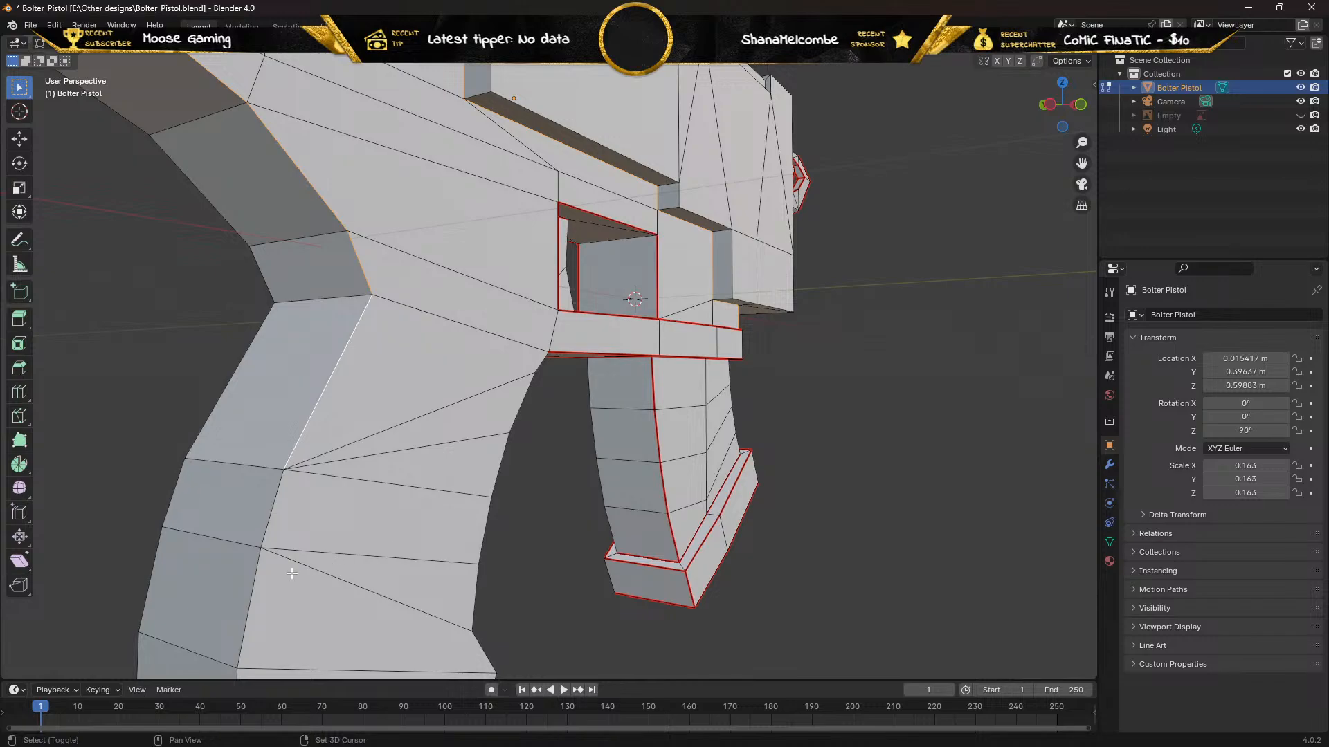
pyautogui.keyDown('shift'); pyautogui.click(272, 524); pyautogui.keyUp('shift')
pyautogui.moveTo(260, 585); pyautogui.dragTo(247, 505, button='middle')
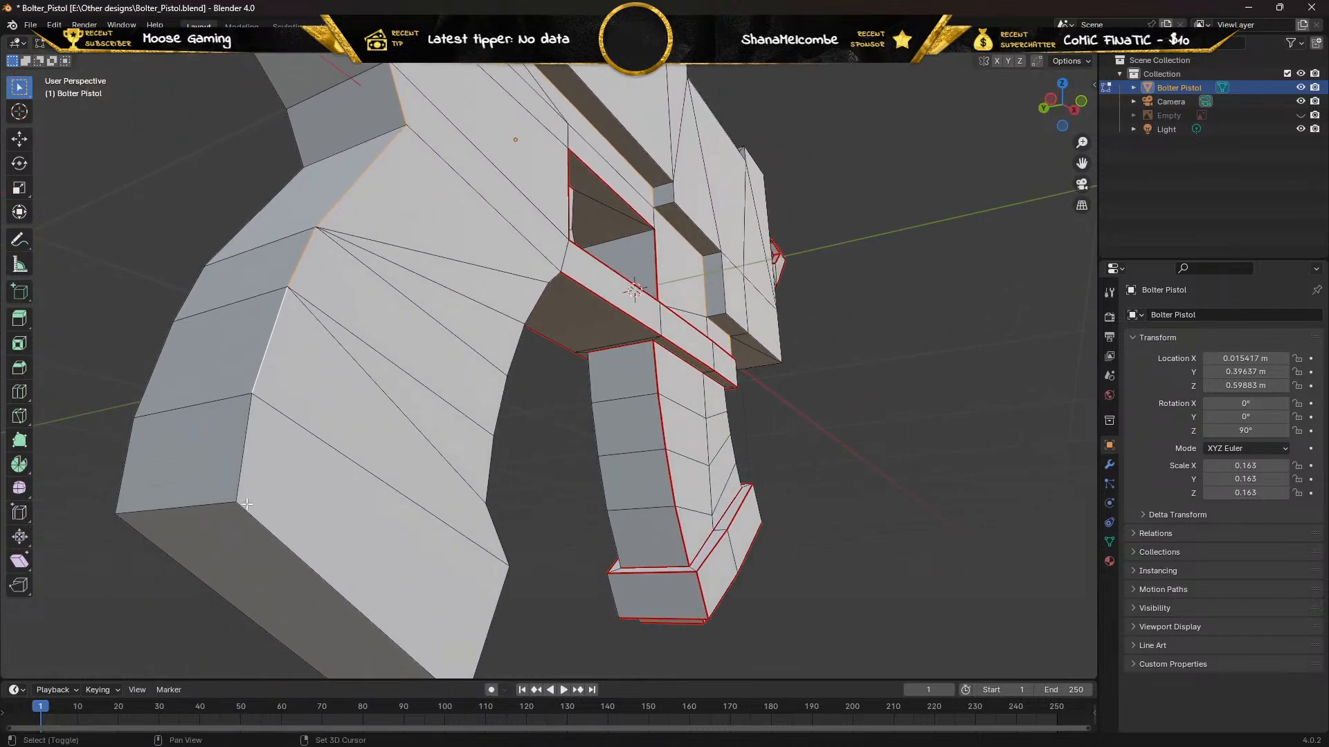
# Add the rear grip's remaining outline edges to the selection on this side and mark the selected outline as a UV seam
pyautogui.keyDown('shift'); pyautogui.click(242, 453); pyautogui.keyUp('shift')
pyautogui.keyDown('shift'); pyautogui.click(279, 546); pyautogui.keyUp('shift')
pyautogui.moveTo(279, 546); pyautogui.dragTo(287, 577, button='middle')
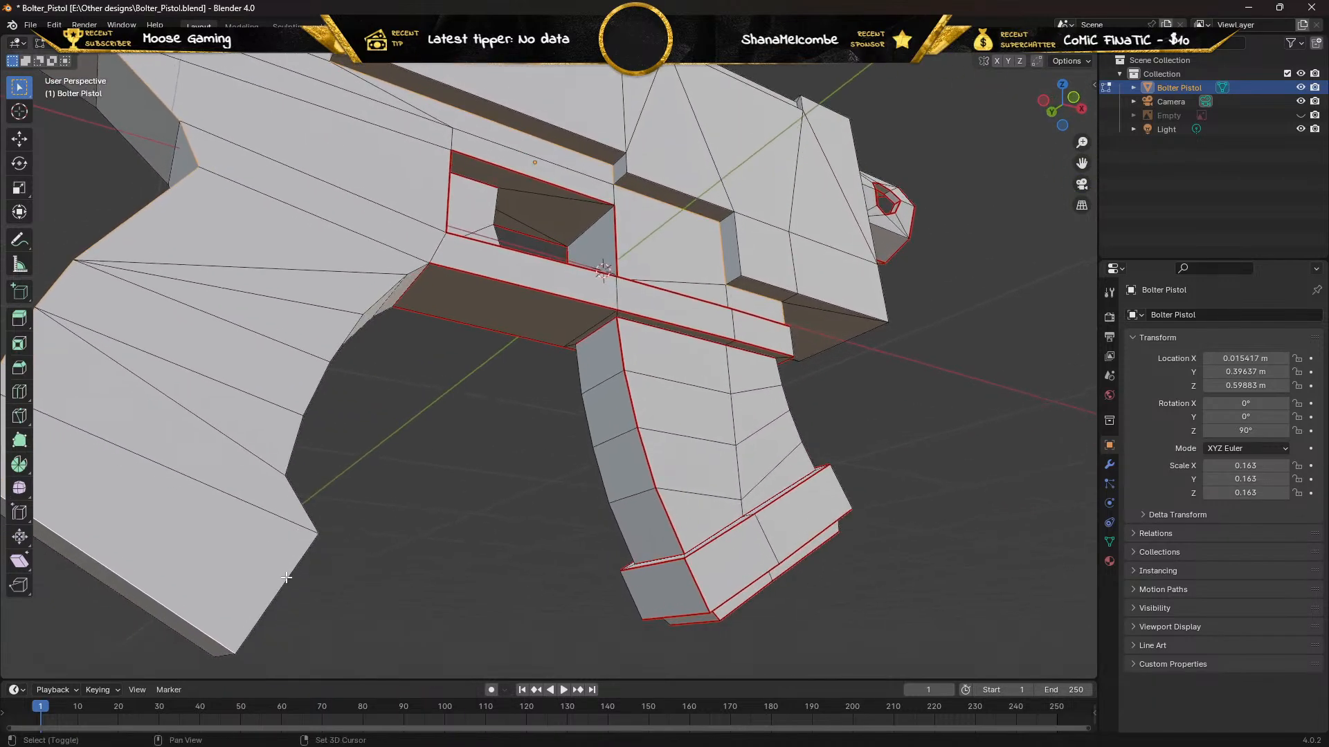
pyautogui.keyDown('shift'); pyautogui.click(286, 577); pyautogui.keyUp('shift')
pyautogui.keyDown('shift'); pyautogui.click(303, 509); pyautogui.keyUp('shift')
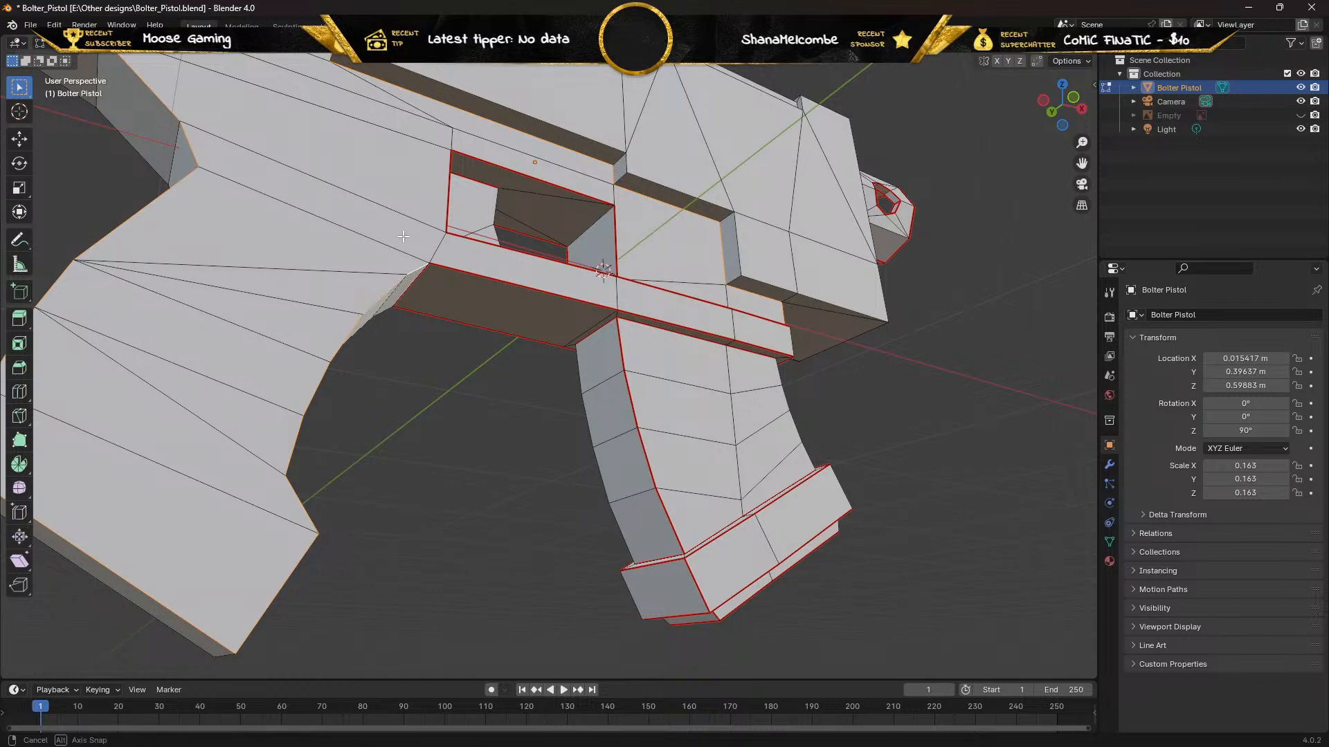
pyautogui.moveTo(418, 265); pyautogui.dragTo(300, 311, button='middle')
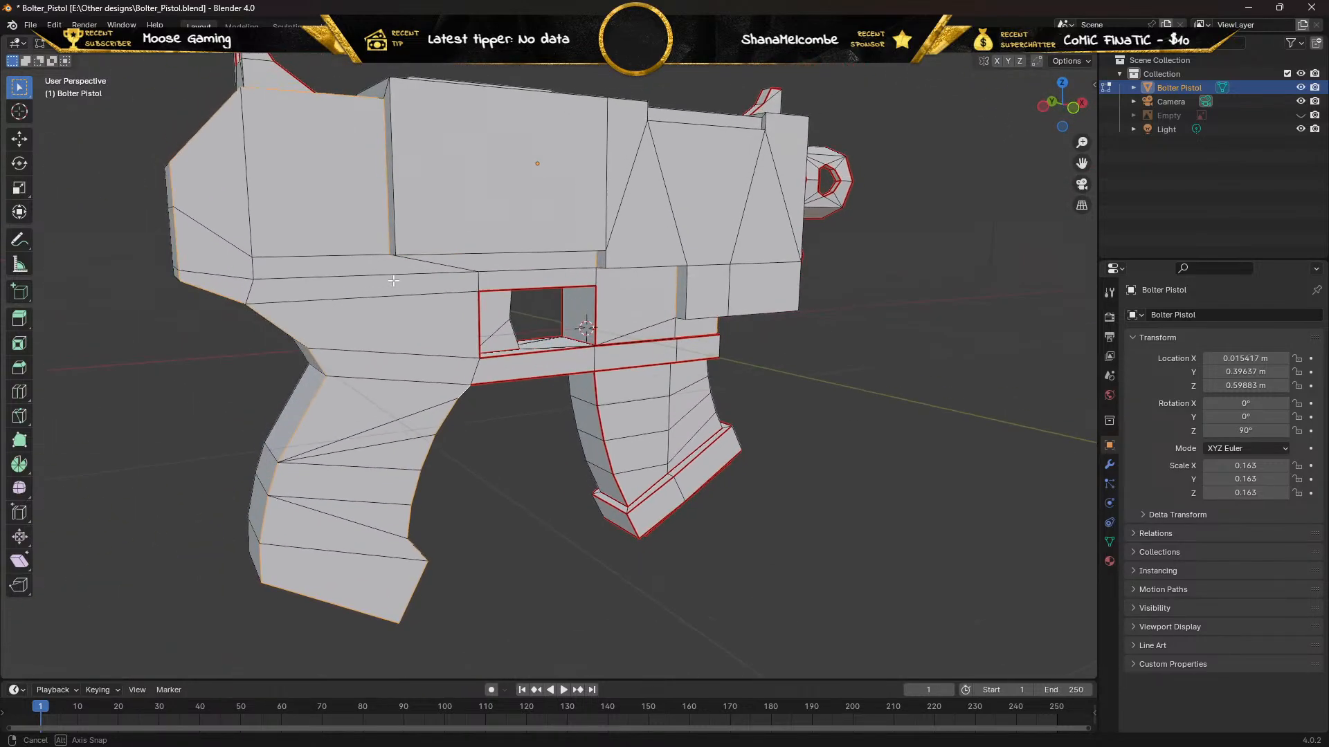
pyautogui.hotkey('ctrl', 'e')
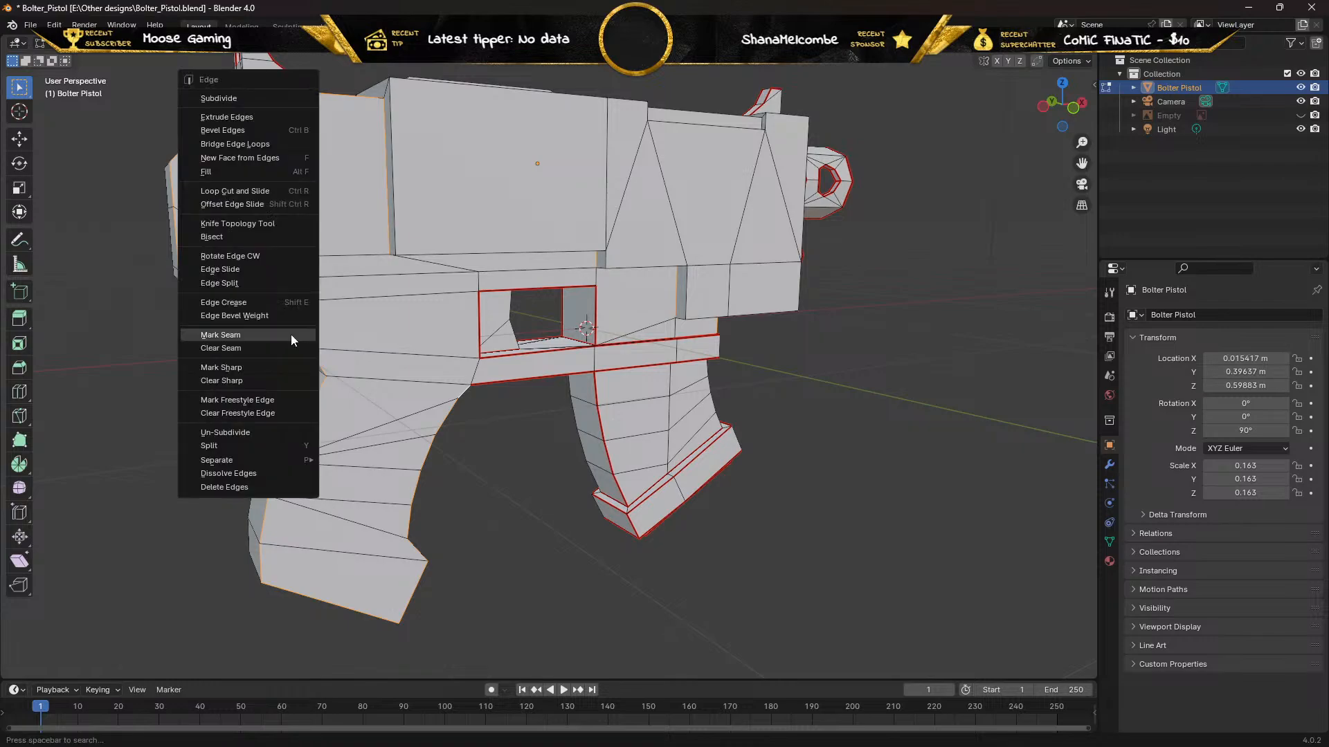
pyautogui.click(291, 334)
# Select the matching outline edges of the rear body and grip on the opposite side of the pistol
pyautogui.moveTo(291, 334); pyautogui.dragTo(674, 332, button='middle')
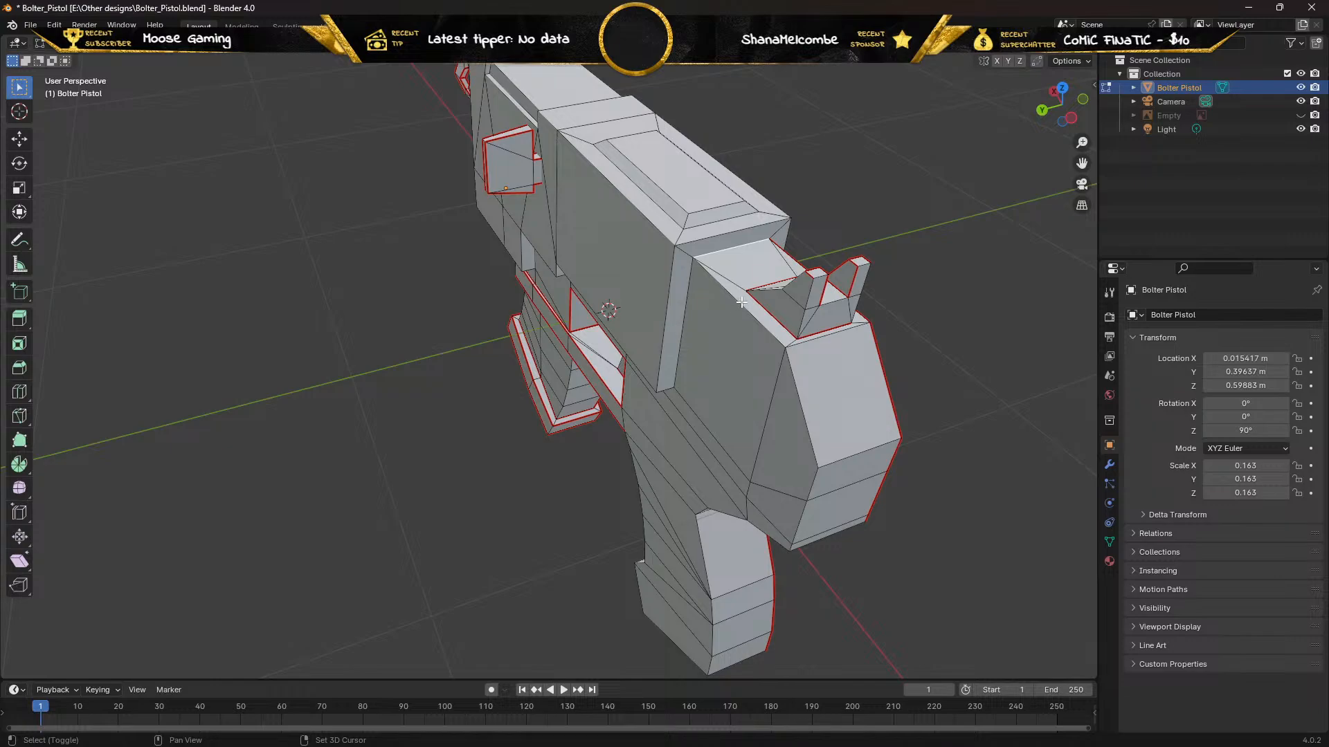
pyautogui.keyDown('shift'); pyautogui.click(794, 368); pyautogui.keyUp('shift')
pyautogui.moveTo(795, 534); pyautogui.dragTo(825, 339, button='middle')
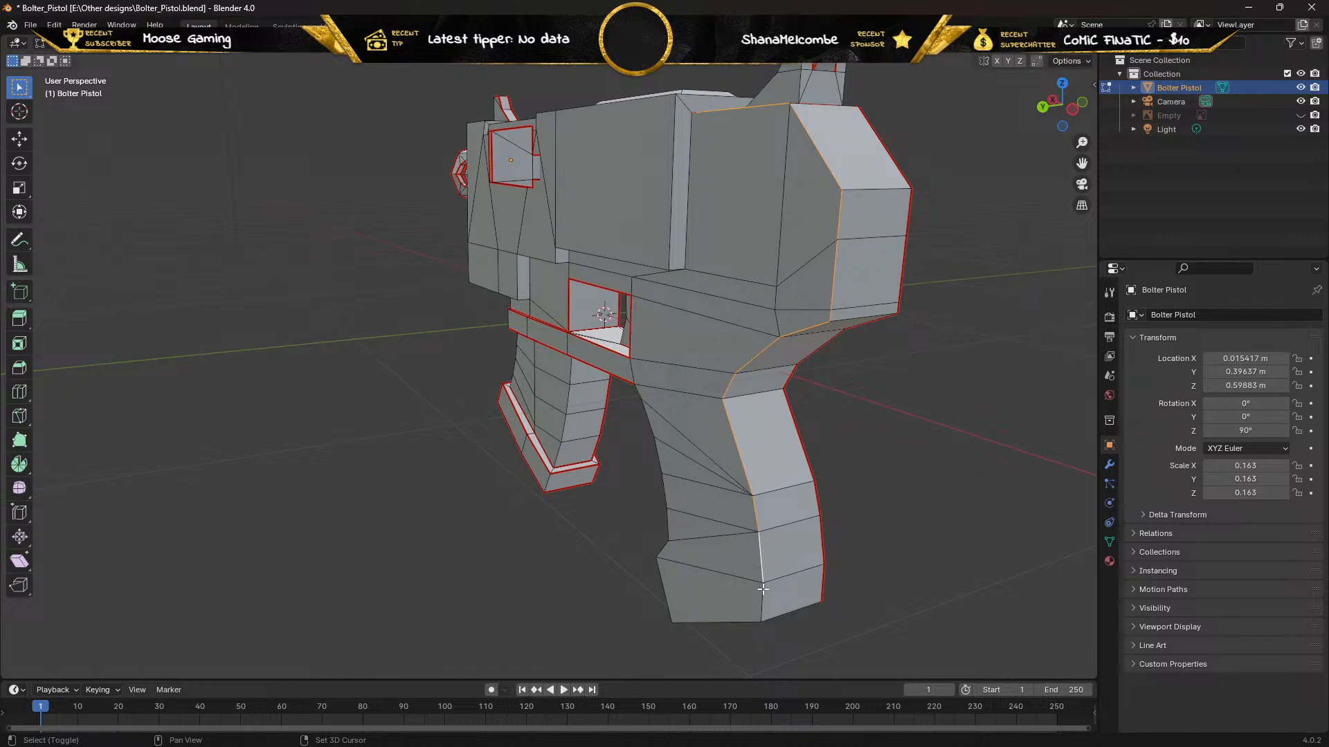
pyautogui.keyDown('shift'); pyautogui.click(737, 622); pyautogui.keyUp('shift')
pyautogui.keyDown('shift'); pyautogui.click(657, 569); pyautogui.keyUp('shift')
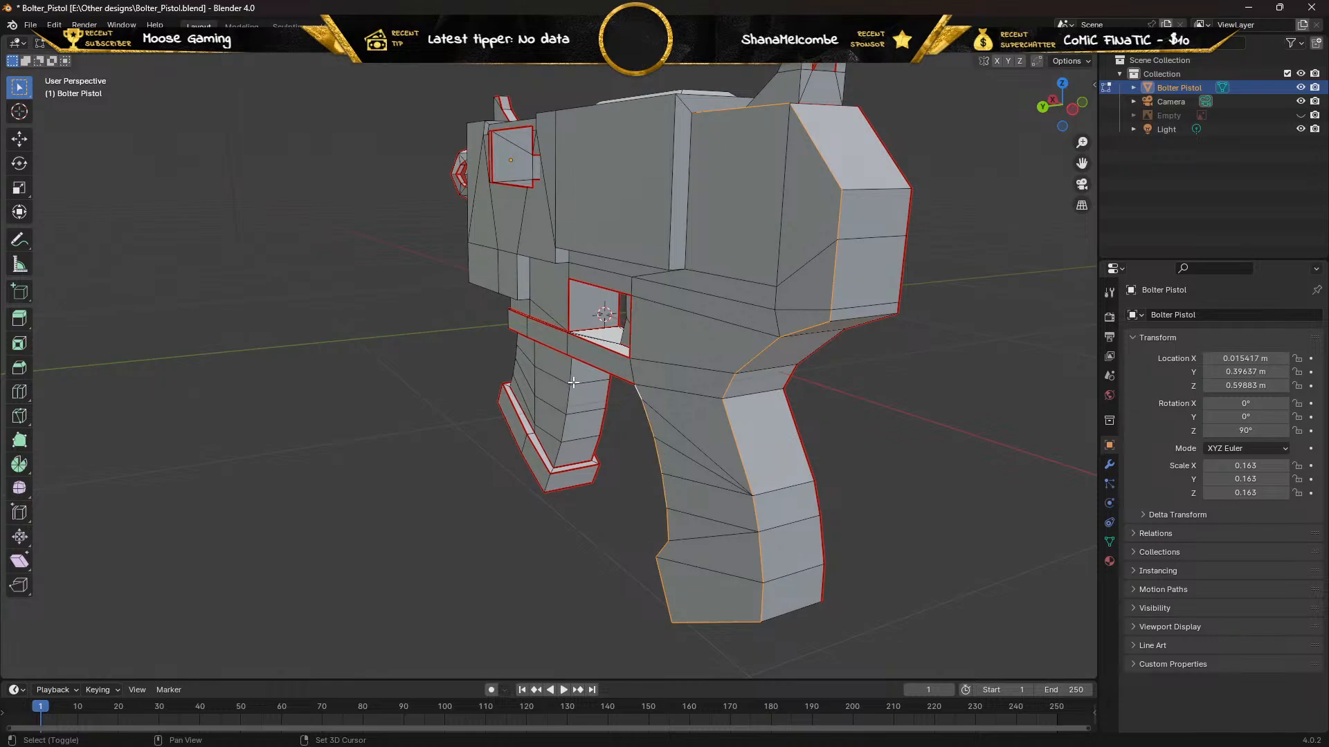
# Extend the selection along the recessed edges beneath the slide, mark the whole outline as a seam, and clear the selection
pyautogui.moveTo(573, 382); pyautogui.dragTo(656, 240, button='middle')
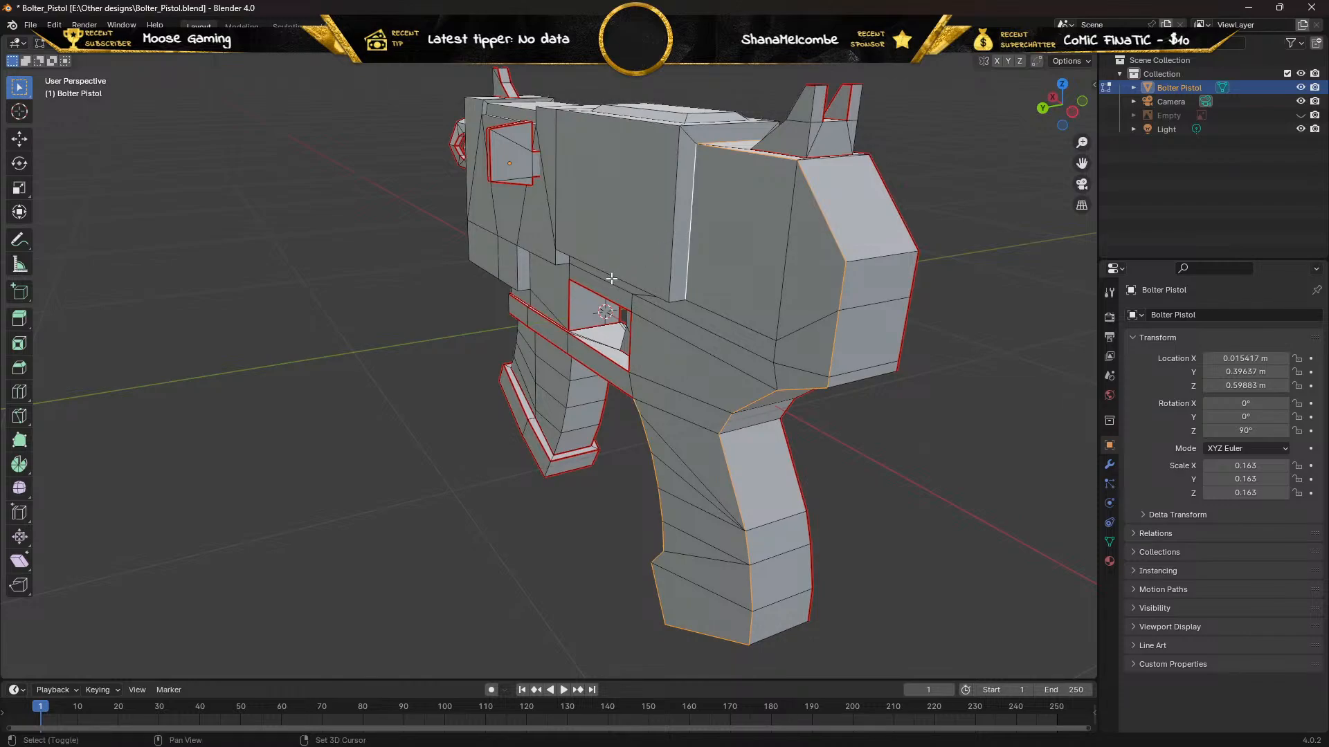
pyautogui.moveTo(613, 279); pyautogui.dragTo(623, 232, button='middle')
pyautogui.keyDown('shift'); pyautogui.click(618, 236); pyautogui.keyUp('shift')
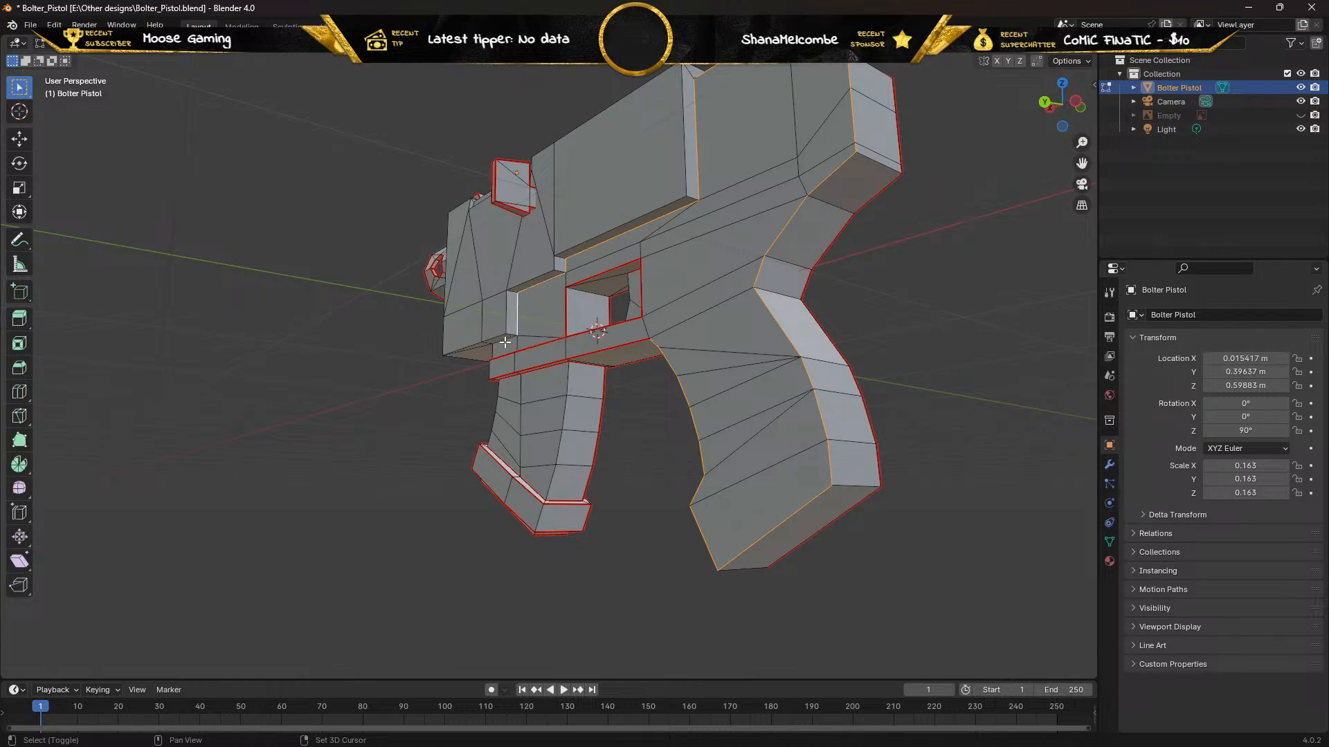
pyautogui.moveTo(505, 341); pyautogui.dragTo(636, 371, button='middle')
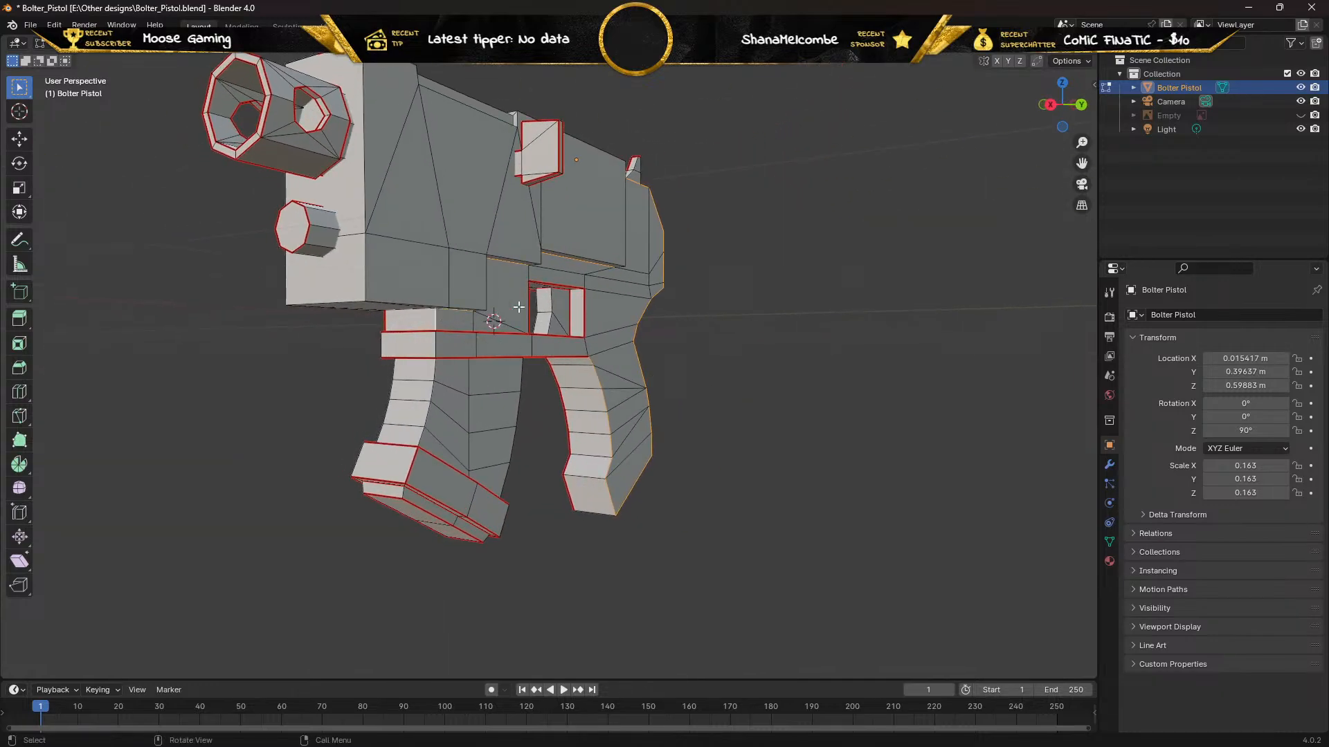
pyautogui.moveTo(446, 321); pyautogui.dragTo(406, 353, button='middle')
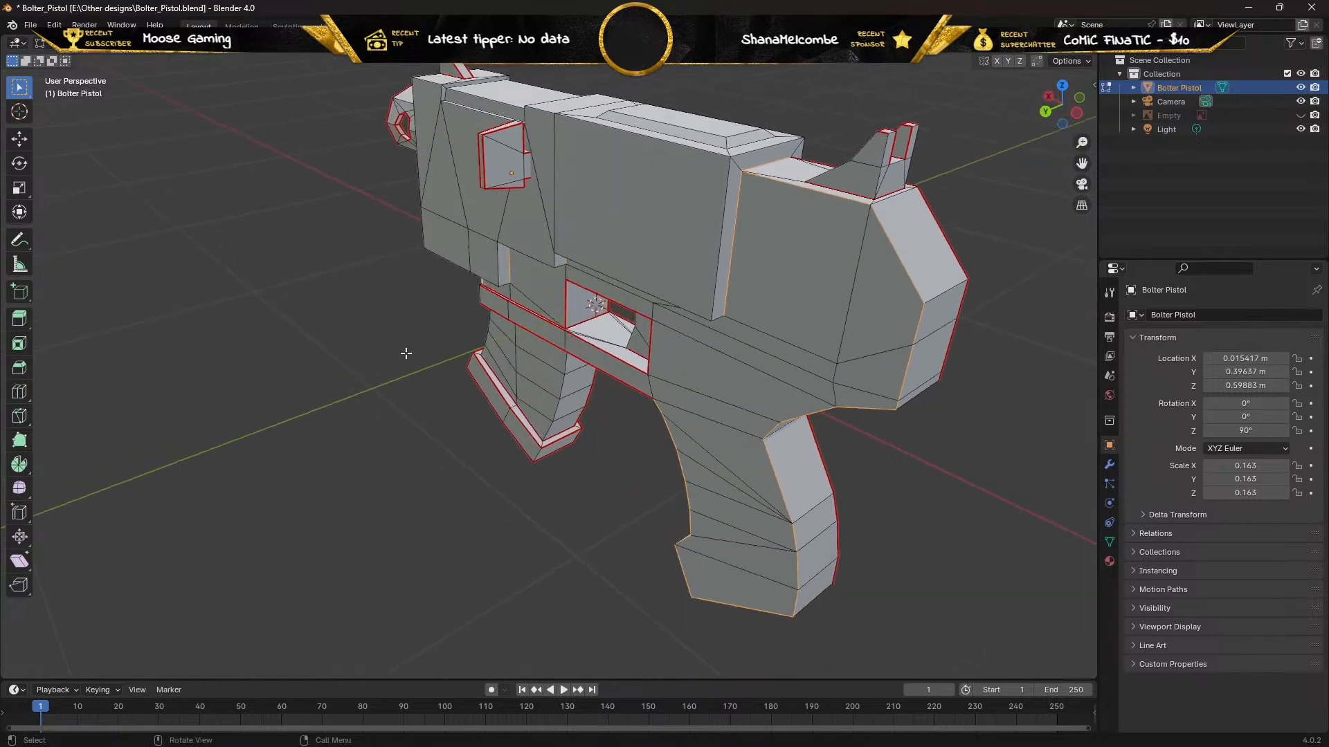
pyautogui.rightClick(680, 323)
pyautogui.press('Escape')
pyautogui.moveTo(673, 334); pyautogui.dragTo(623, 318, button='middle')
pyautogui.moveTo(686, 303); pyautogui.dragTo(800, 237, button='middle')
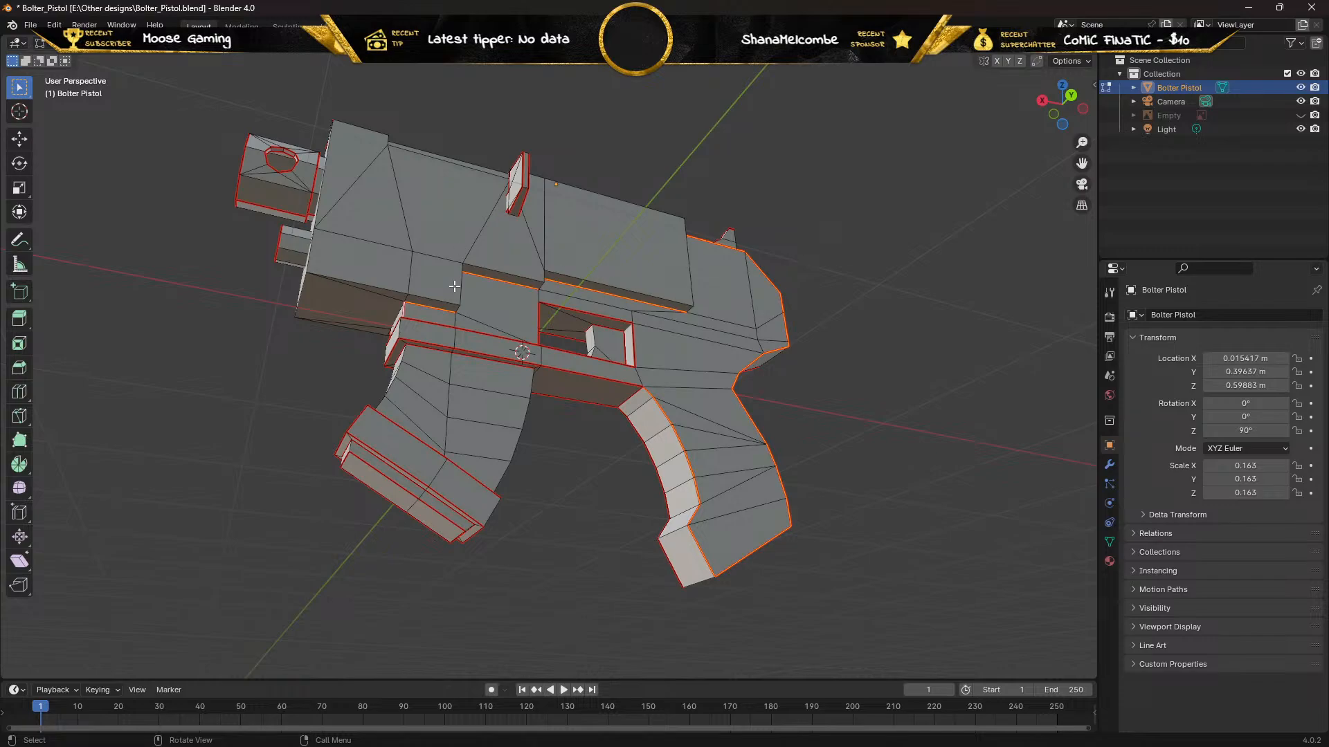
pyautogui.moveTo(465, 276); pyautogui.dragTo(395, 276, button='middle')
pyautogui.scroll(4, 461, 342)
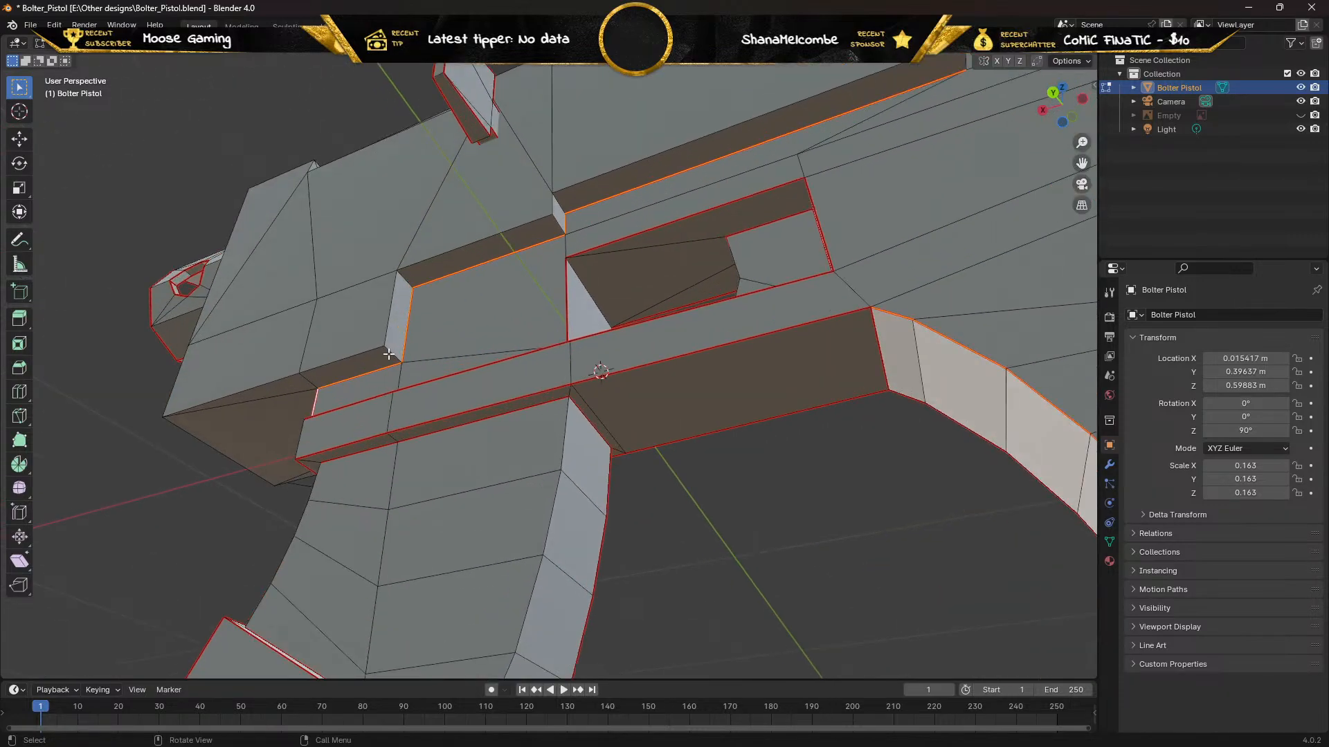
pyautogui.hotkey('alt', 'a')
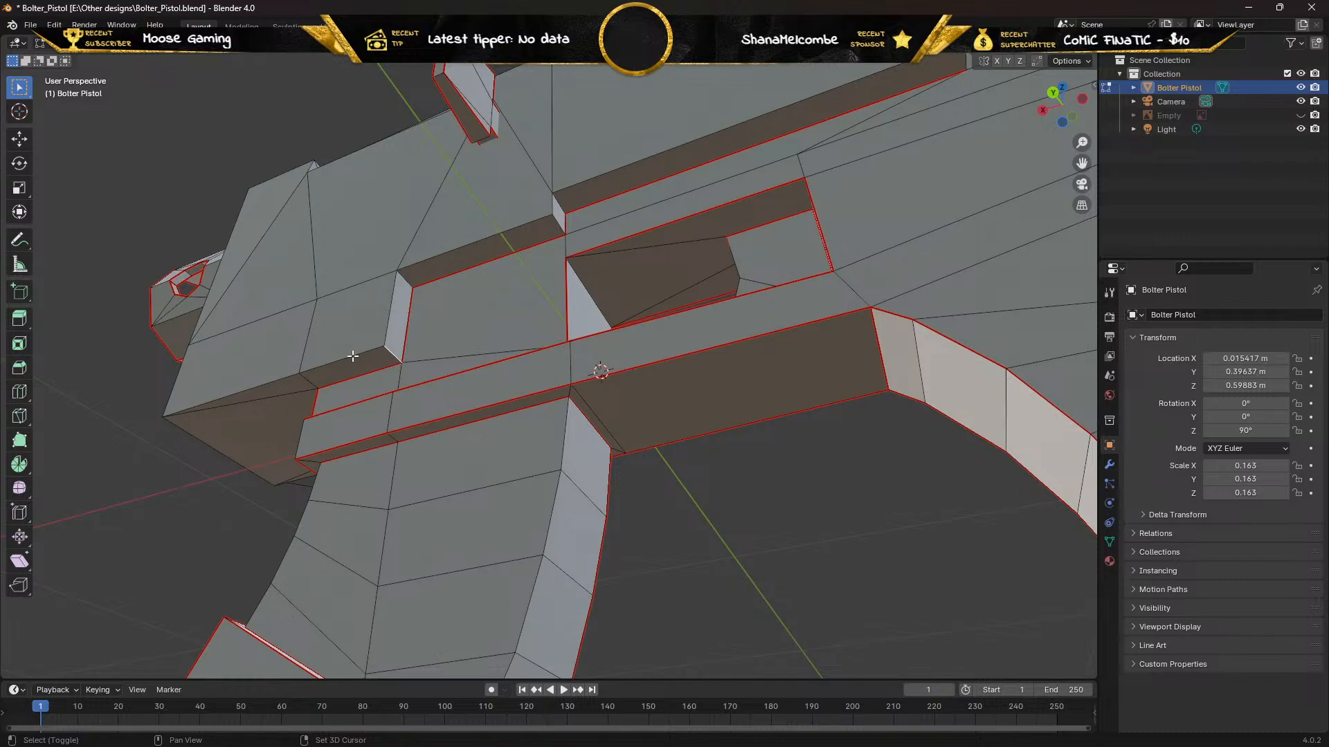
# Select the front block's lower side edge, front bottom edge and front vertical corner edges
pyautogui.keyDown('shift'); pyautogui.click(353, 356); pyautogui.keyUp('shift')
pyautogui.keyDown('shift'); pyautogui.click(255, 386); pyautogui.keyUp('shift')
pyautogui.moveTo(270, 446)
pyautogui.mouseDown(button='middle')
pyautogui.moveTo(339, 433)
pyautogui.moveTo(320, 468)
pyautogui.moveTo(261, 426)
pyautogui.mouseUp(button='middle')
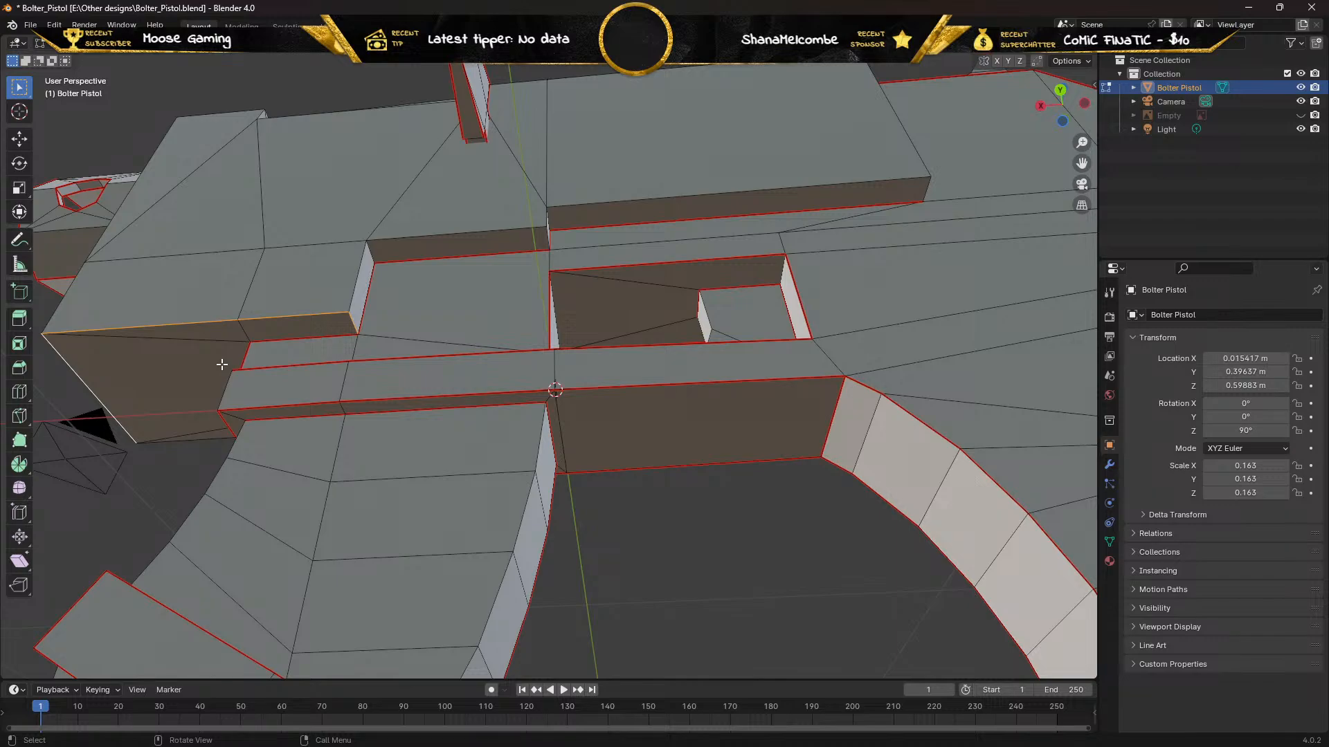
pyautogui.keyDown('shift'); pyautogui.click(64, 294); pyautogui.keyUp('shift')
pyautogui.keyDown('shift'); pyautogui.click(109, 213); pyautogui.keyUp('shift')
pyautogui.keyDown('shift'); pyautogui.click(102, 212); pyautogui.keyUp('shift')
pyautogui.keyDown('shift'); pyautogui.click(126, 202); pyautogui.keyUp('shift')
pyautogui.moveTo(139, 193); pyautogui.dragTo(178, 215, button='middle')
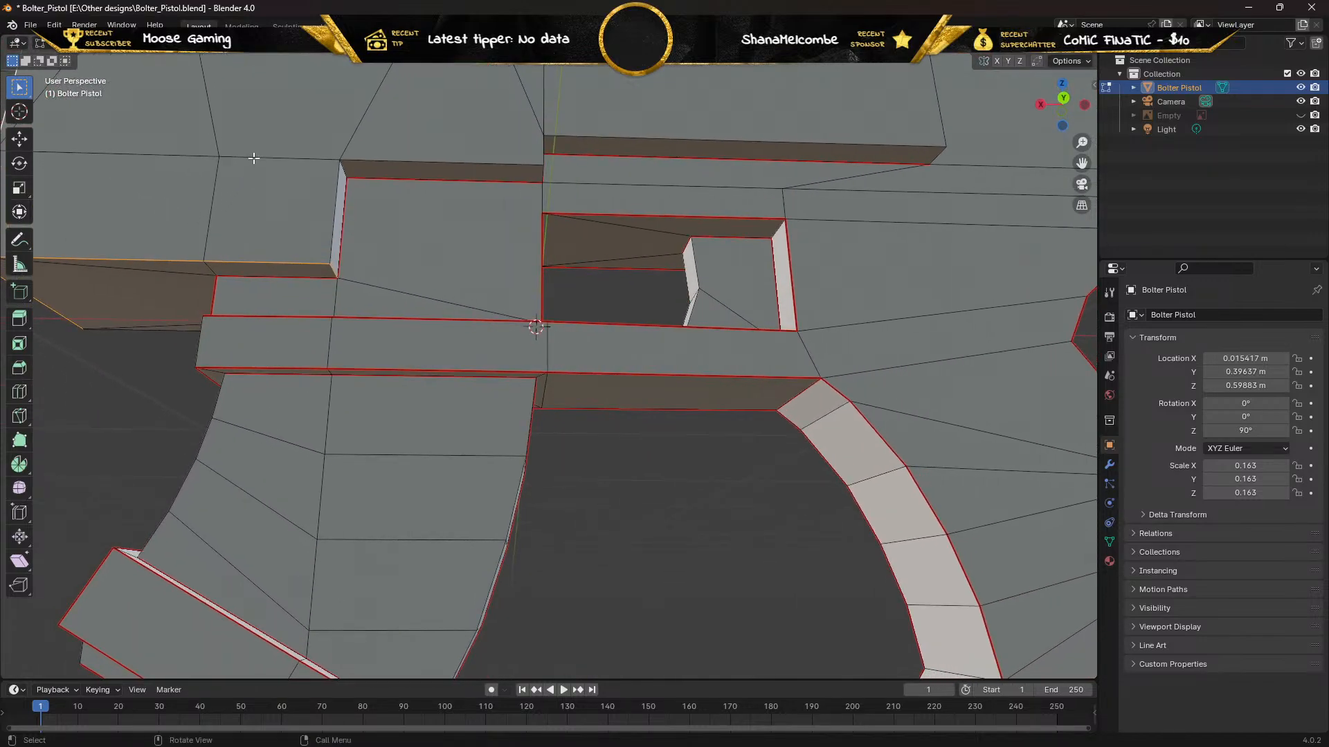
# Add the front face's upper edge segments and its opposite vertical corner edges to the selection
pyautogui.moveTo(253, 158); pyautogui.dragTo(281, 368, button='middle')
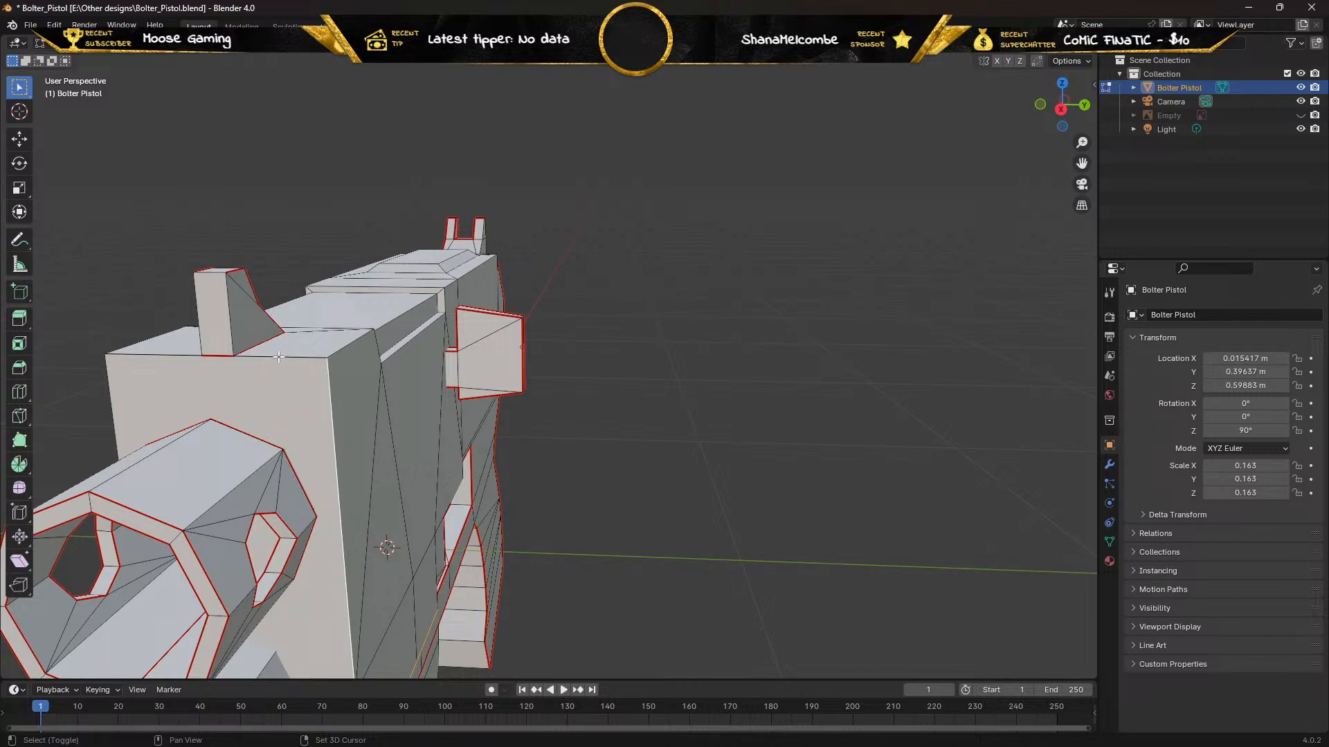
pyautogui.keyDown('alt'); pyautogui.click(278, 357); pyautogui.keyUp('alt')
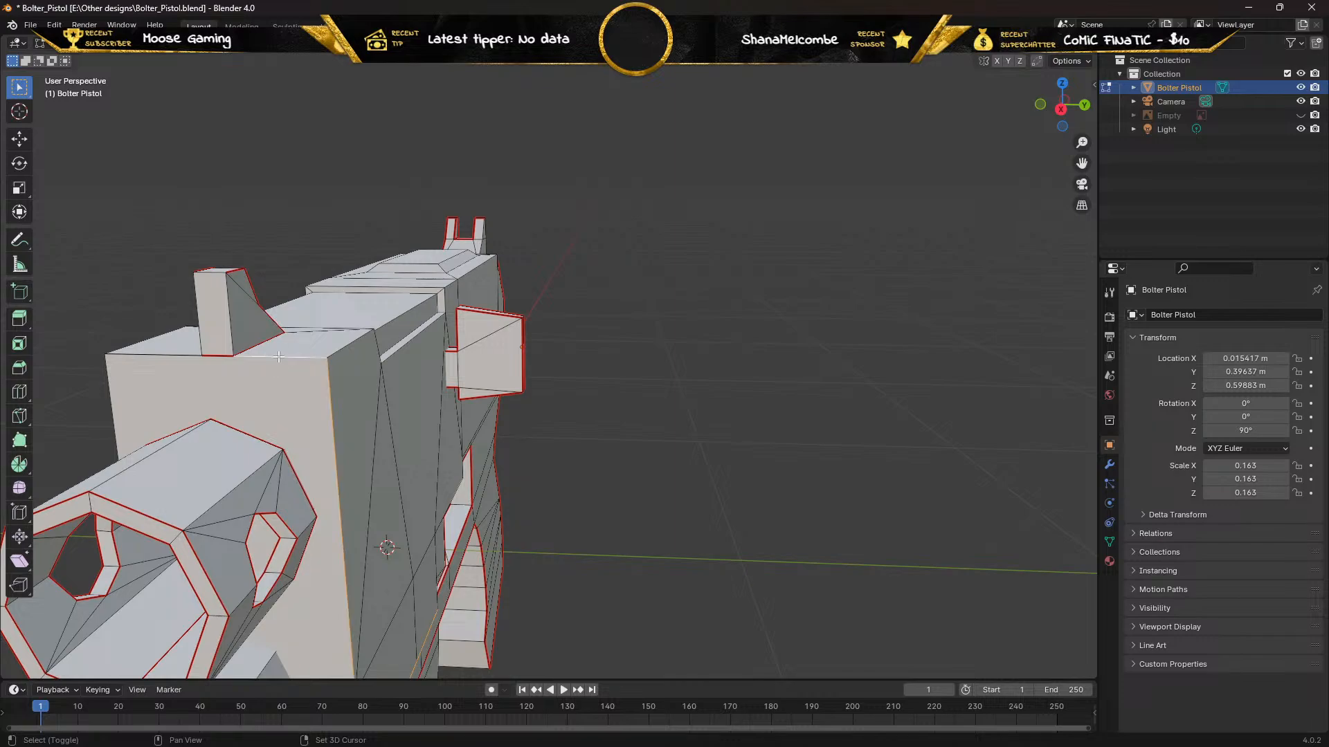
pyautogui.keyDown('alt'); pyautogui.click(180, 357); pyautogui.keyUp('alt')
pyautogui.moveTo(158, 358); pyautogui.dragTo(280, 384, button='middle')
pyautogui.scroll(2, 402, 417)
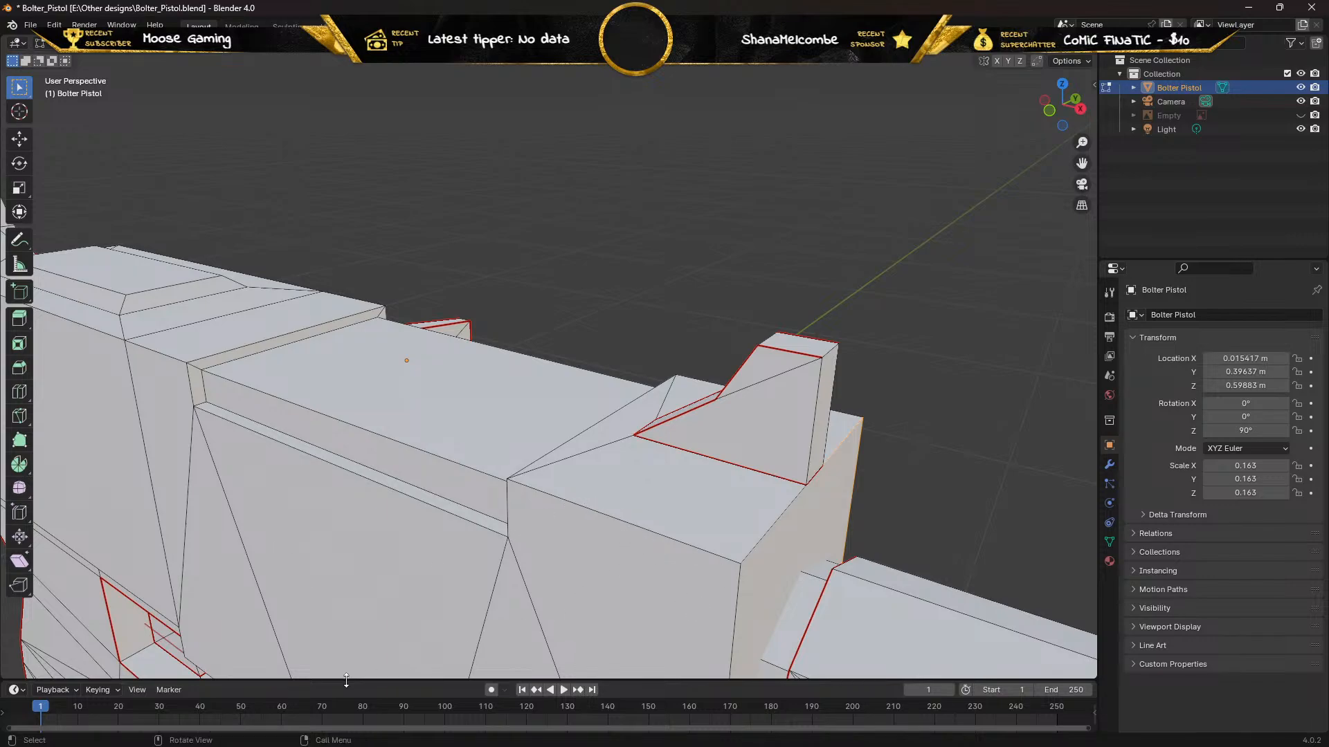
pyautogui.keyDown('shift'); pyautogui.click(738, 613); pyautogui.keyUp('shift')
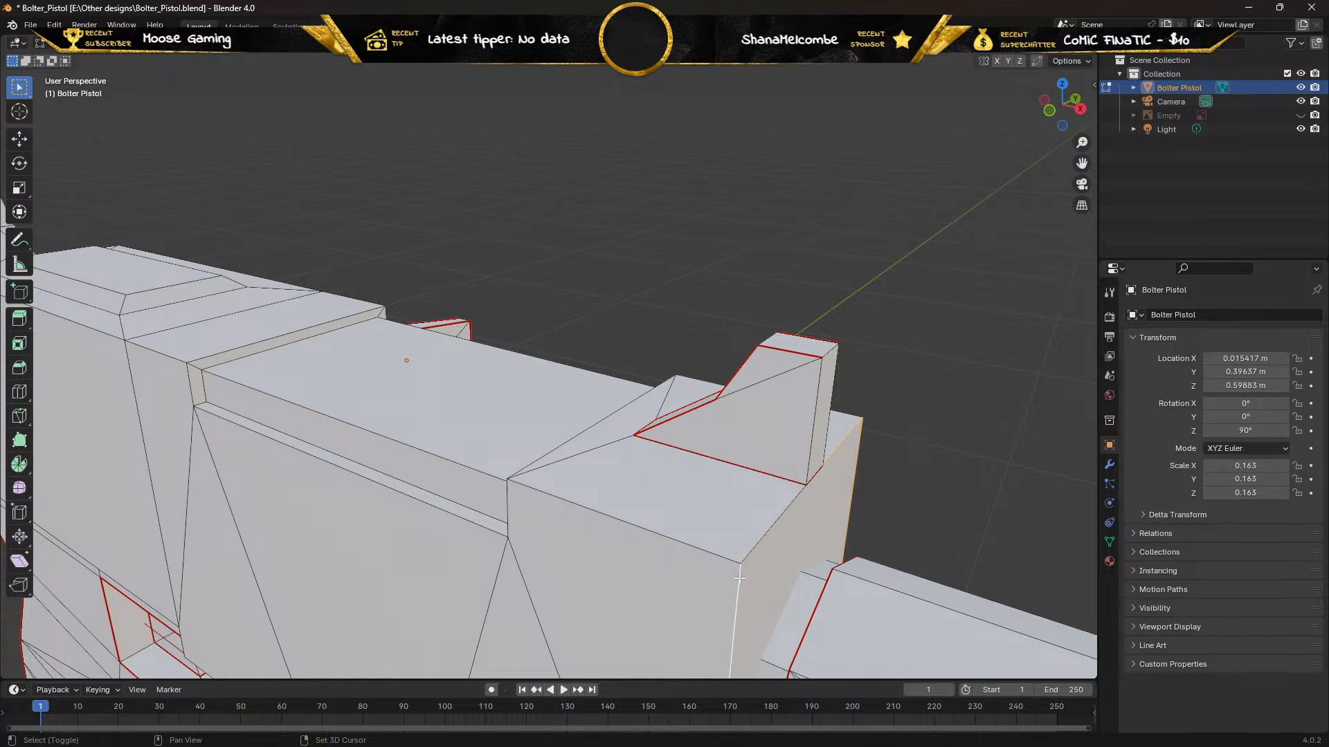
pyautogui.keyDown('shift'); pyautogui.click(762, 537); pyautogui.keyUp('shift')
pyautogui.keyDown('shift'); pyautogui.moveTo(762, 537); pyautogui.dragTo(564, 362, button='middle'); pyautogui.keyUp('shift')
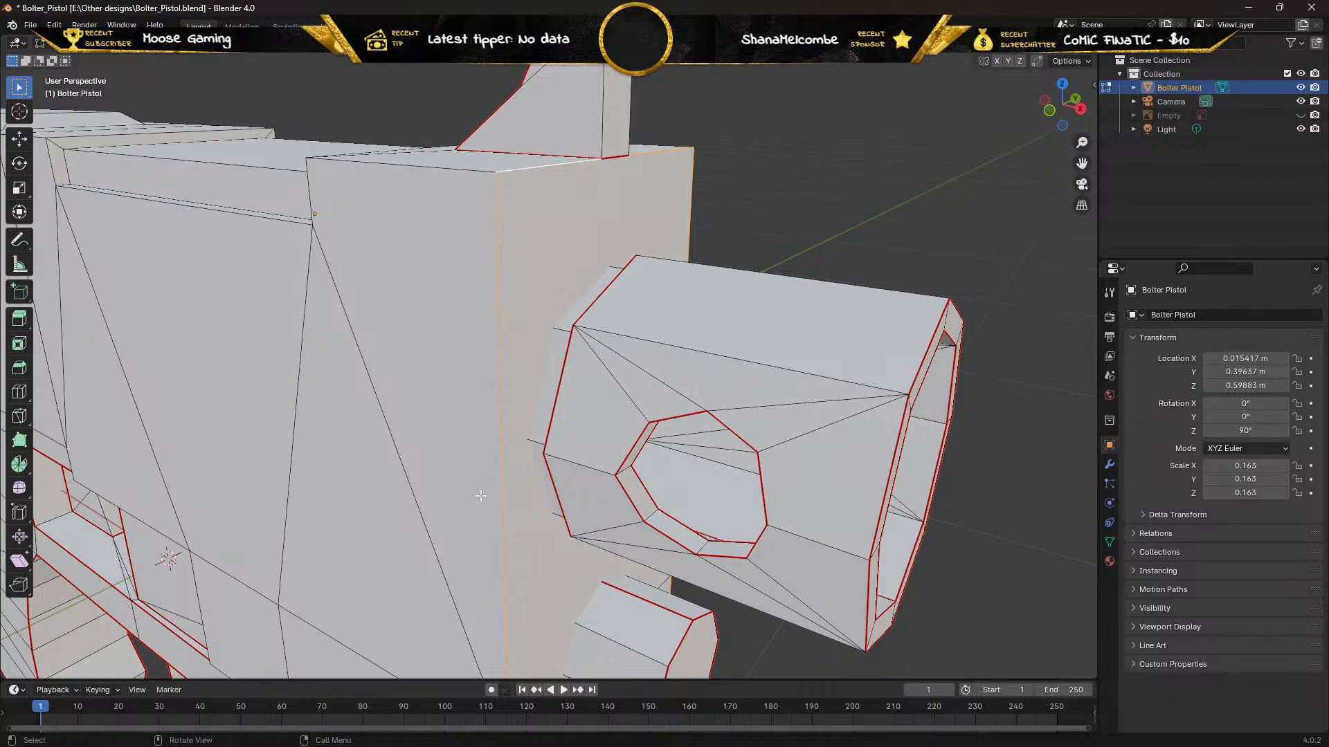
pyautogui.moveTo(480, 496); pyautogui.dragTo(641, 474, button='middle')
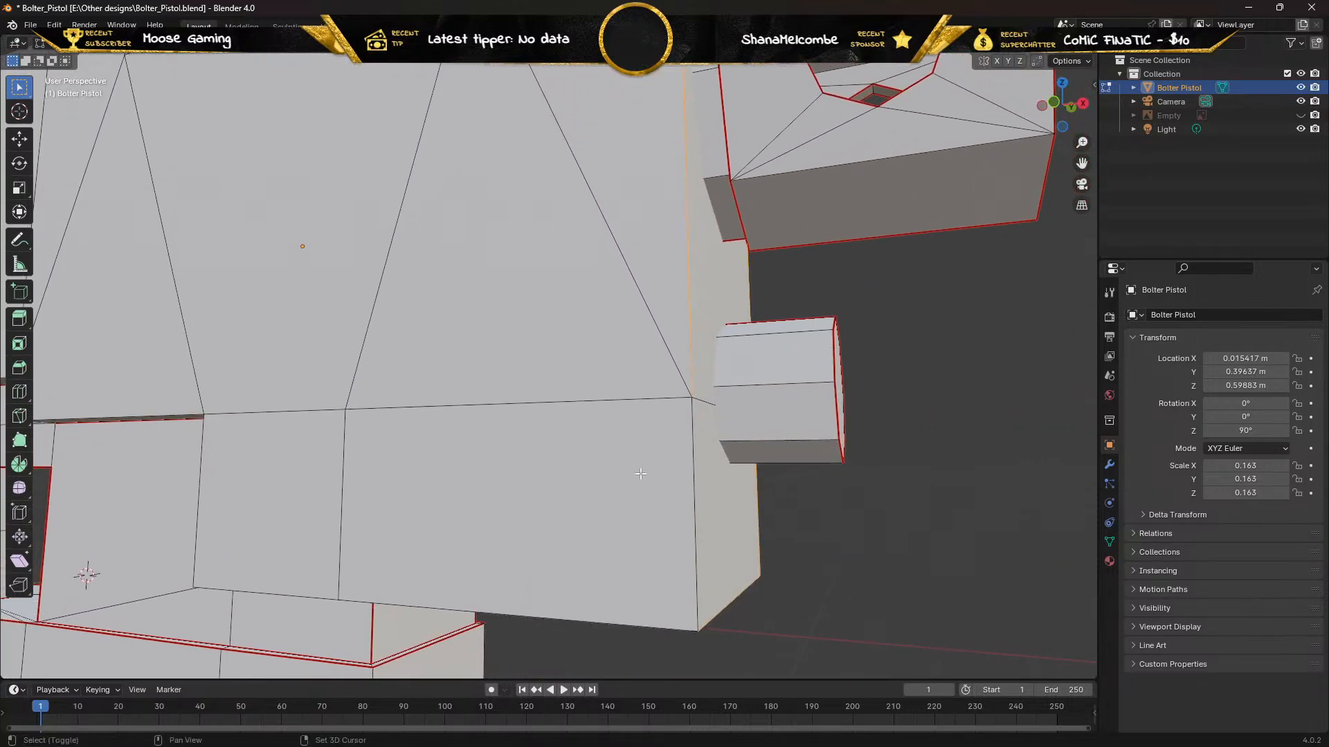
pyautogui.keyDown('shift'); pyautogui.click(692, 498); pyautogui.keyUp('shift')
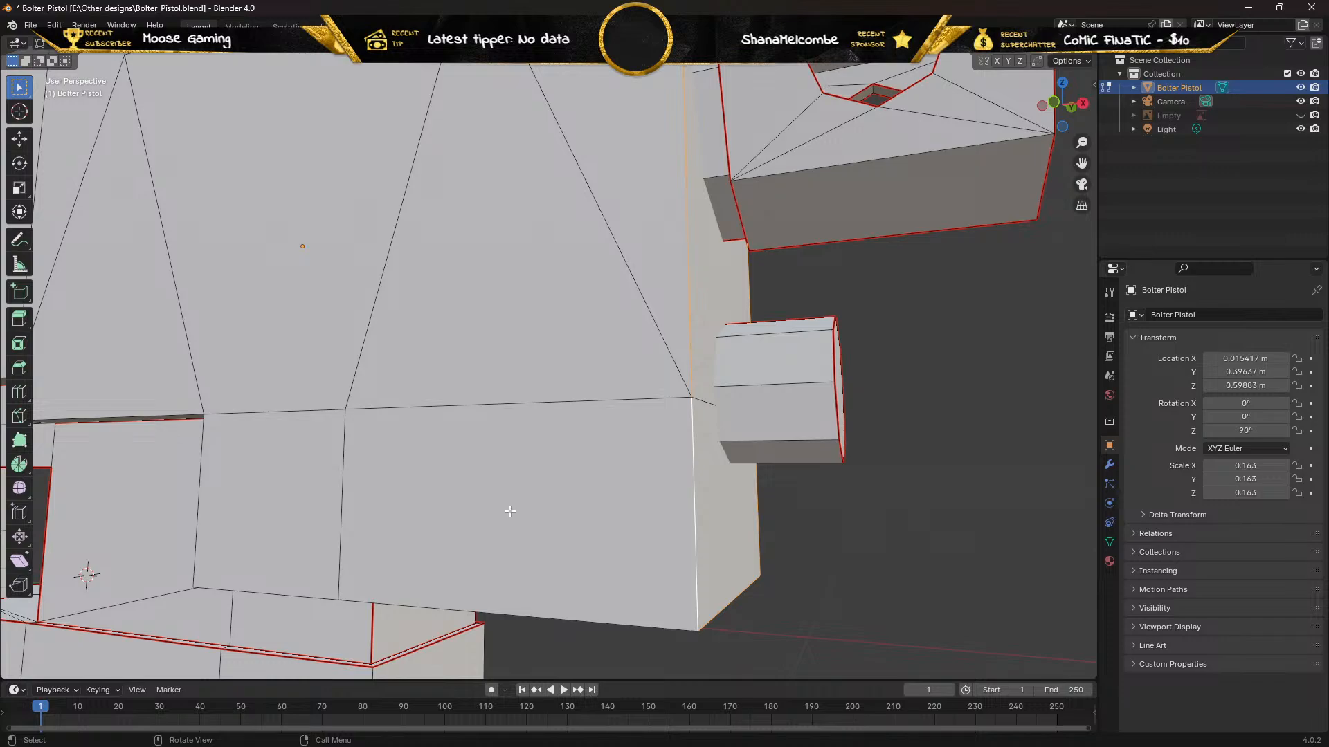
# Extend the selection along the front block's lower side edges, its rear vertical edge and the stepped edge behind it
pyautogui.moveTo(510, 511); pyautogui.dragTo(525, 475, button='middle')
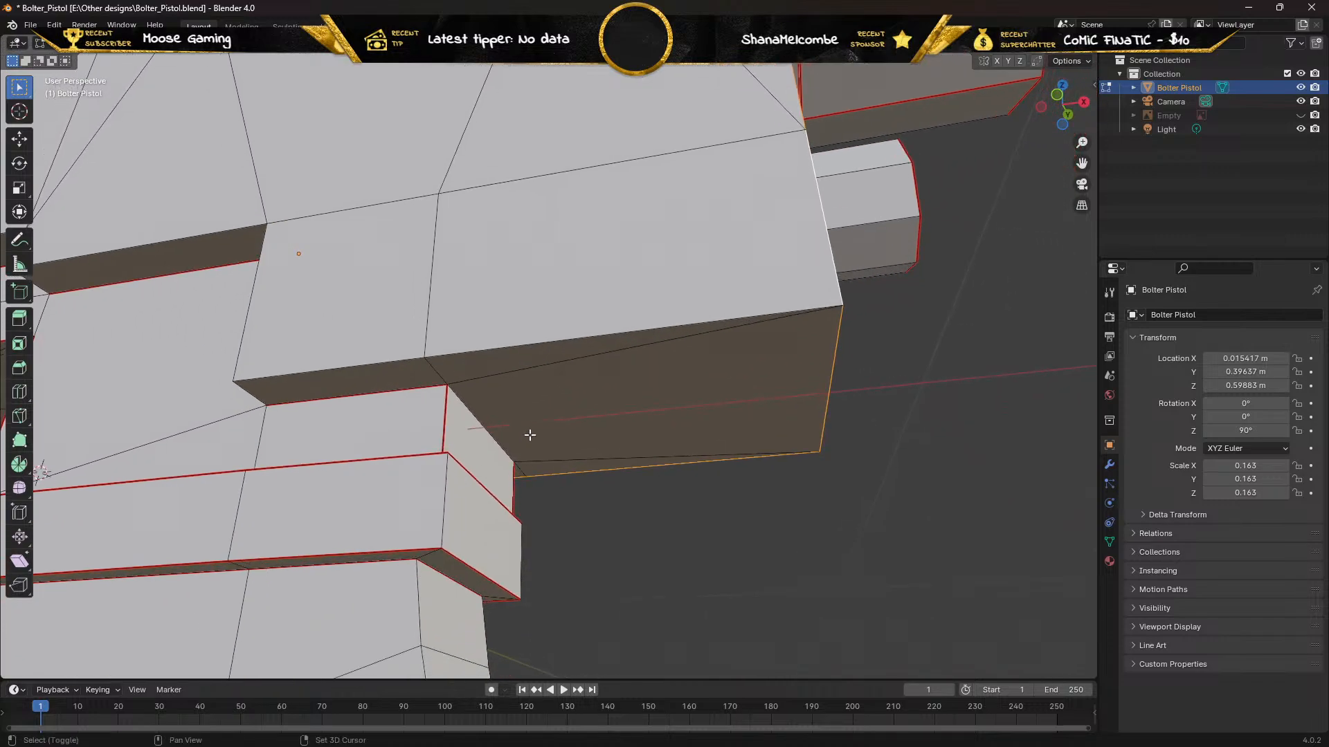
pyautogui.keyDown('shift'); pyautogui.click(545, 342); pyautogui.keyUp('shift')
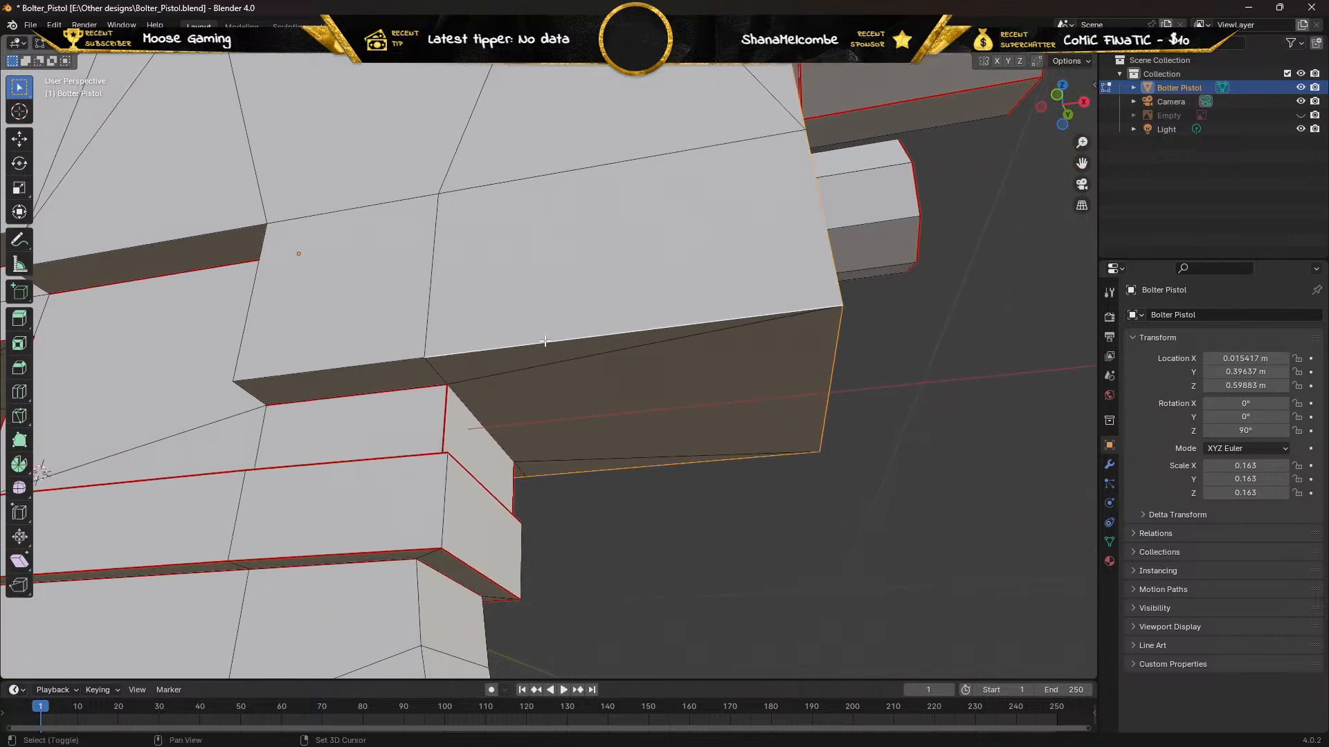
pyautogui.keyDown('shift'); pyautogui.click(374, 359); pyautogui.keyUp('shift')
pyautogui.keyDown('shift'); pyautogui.click(244, 337); pyautogui.keyUp('shift')
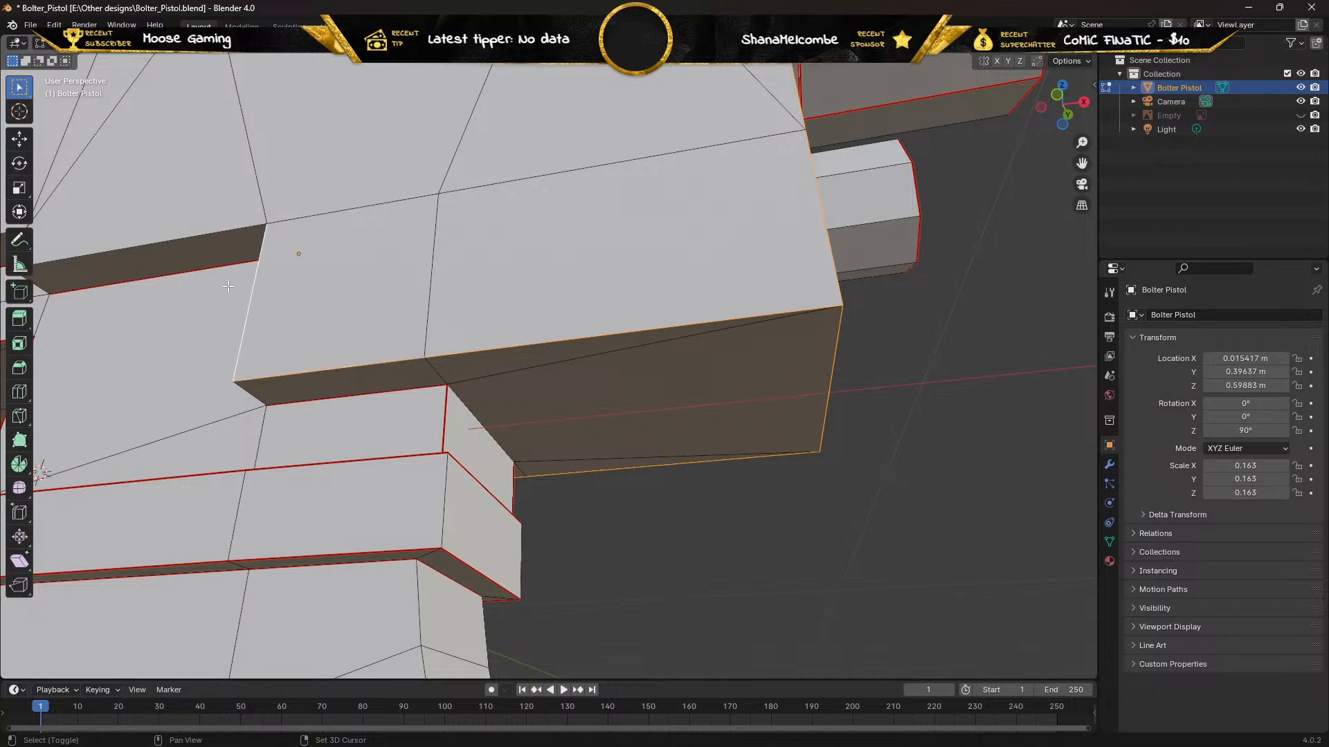
pyautogui.keyDown('shift'); pyautogui.click(220, 232); pyautogui.keyUp('shift')
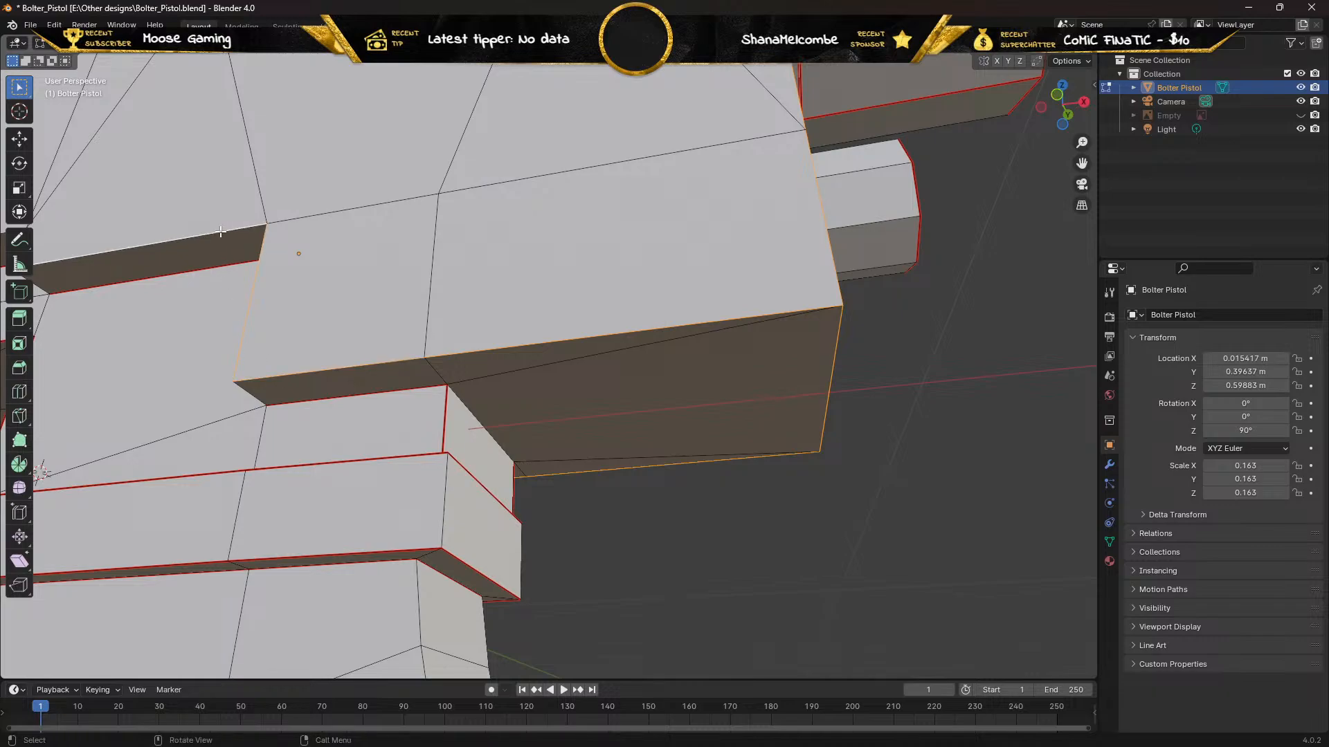
# Add the step's short vertical edge, the slide's long lower edge and its rear vertical edge to the selection
pyautogui.moveTo(220, 232); pyautogui.dragTo(303, 279, button='middle')
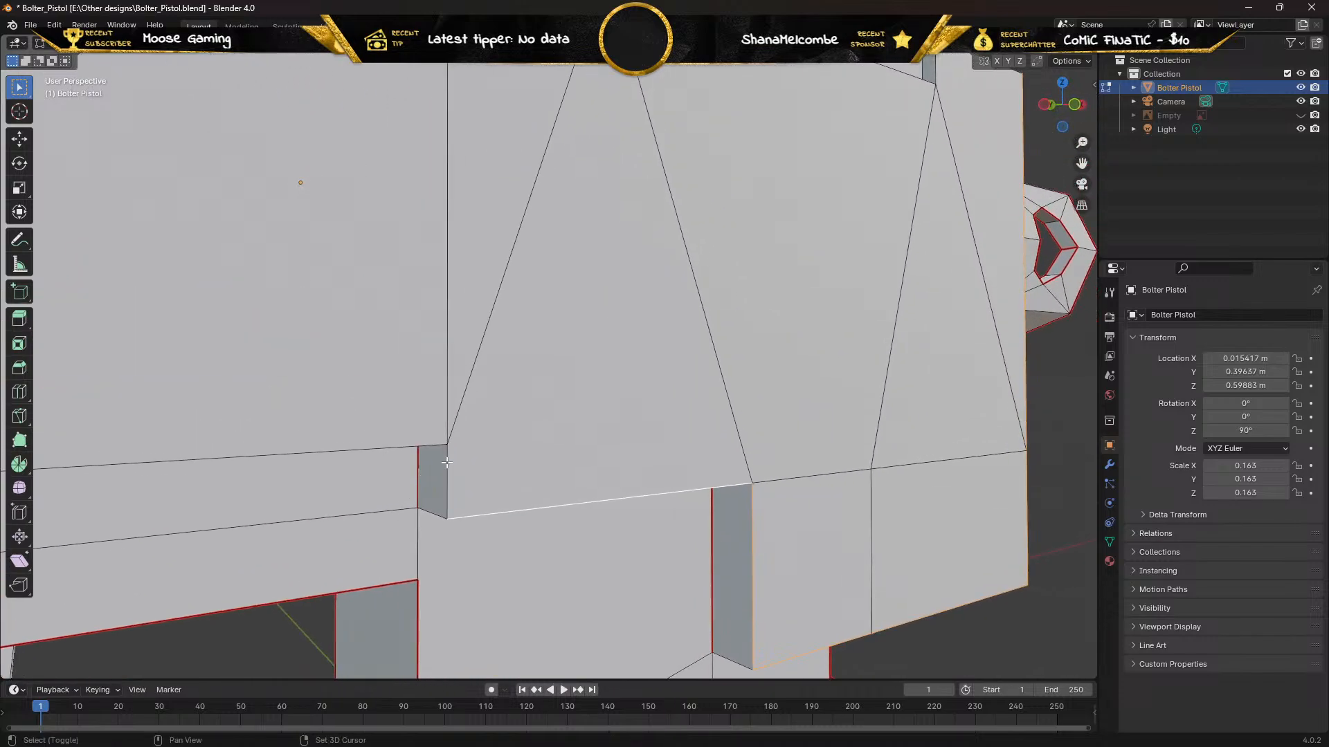
pyautogui.keyDown('shift'); pyautogui.click(448, 463); pyautogui.keyUp('shift')
pyautogui.keyDown('shift'); pyautogui.click(387, 448); pyautogui.keyUp('shift')
pyautogui.scroll(-5, 387, 448)
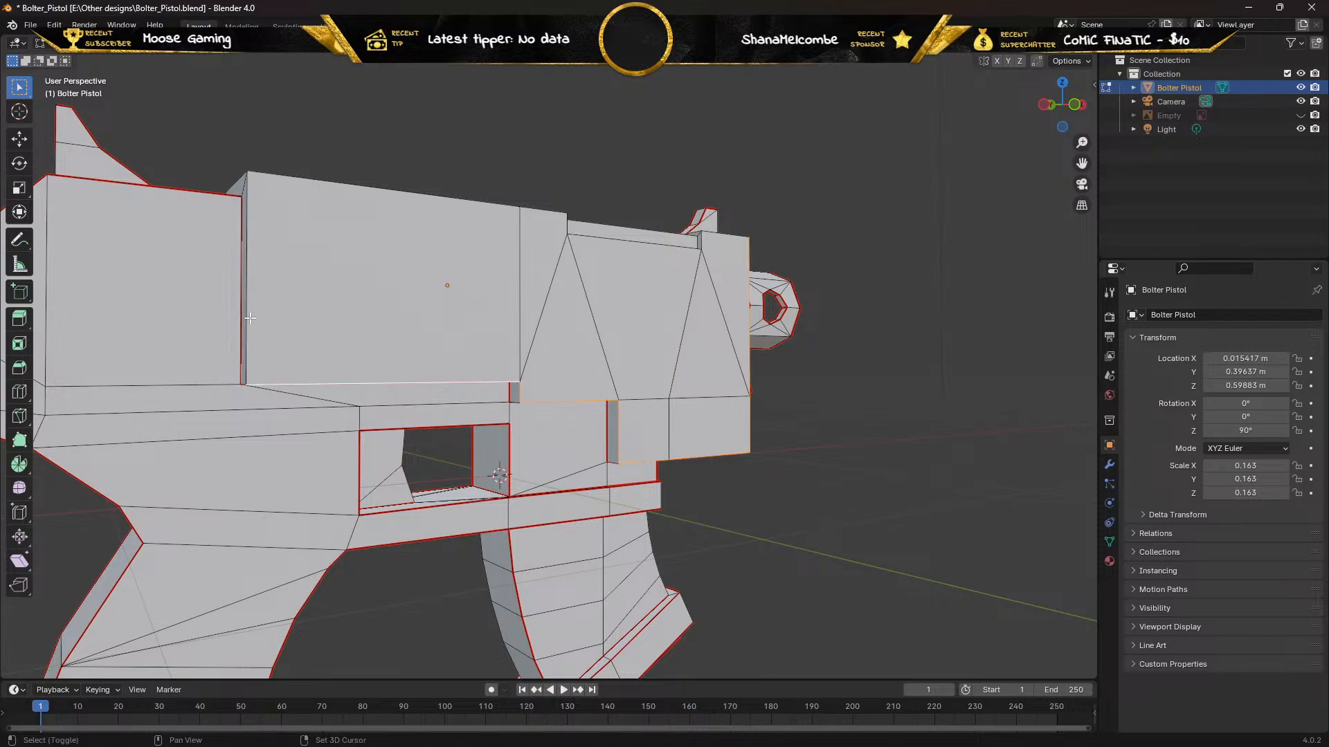
pyautogui.moveTo(247, 319); pyautogui.dragTo(344, 331, button='middle')
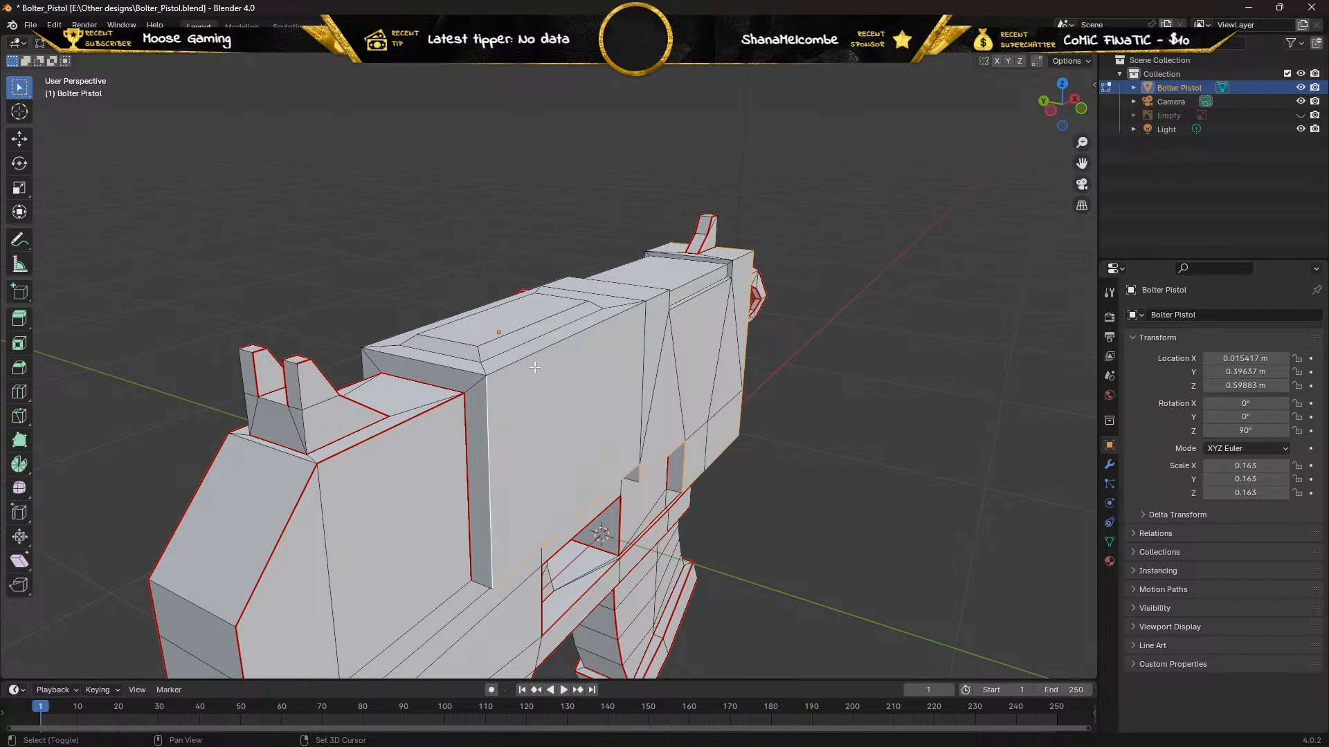
# Add the opposite side's stepped lower edges, the slide's long lower edge and its rear vertical edge to the selection
pyautogui.moveTo(526, 356); pyautogui.dragTo(633, 339, button='middle')
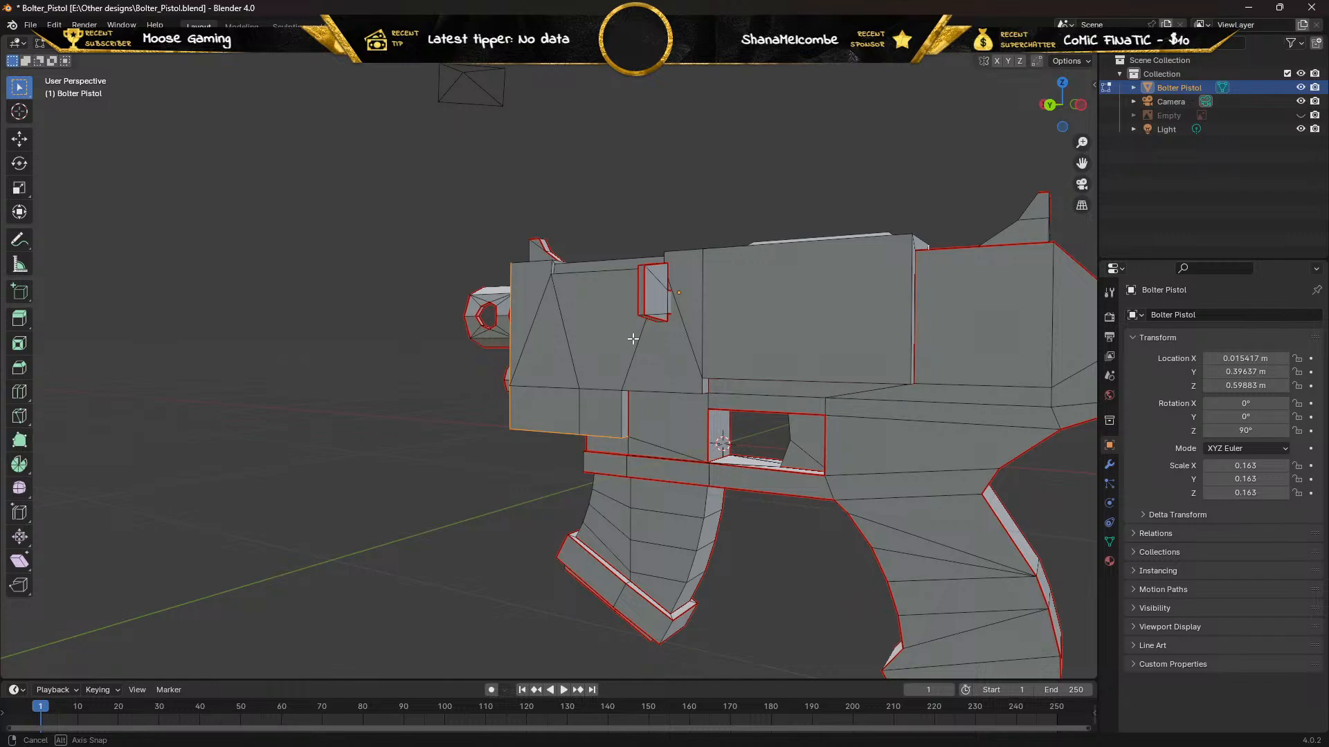
pyautogui.moveTo(632, 339); pyautogui.dragTo(578, 354, button='middle')
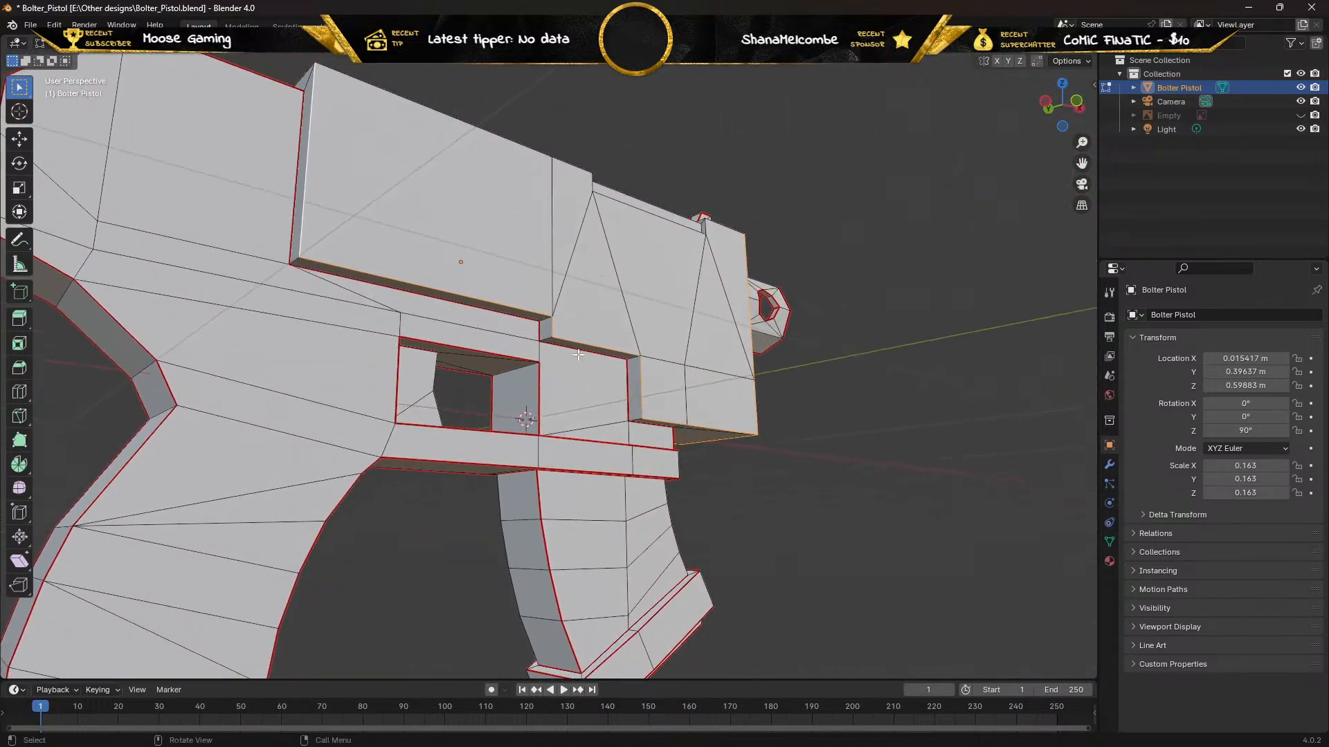
pyautogui.scroll(3, 578, 355)
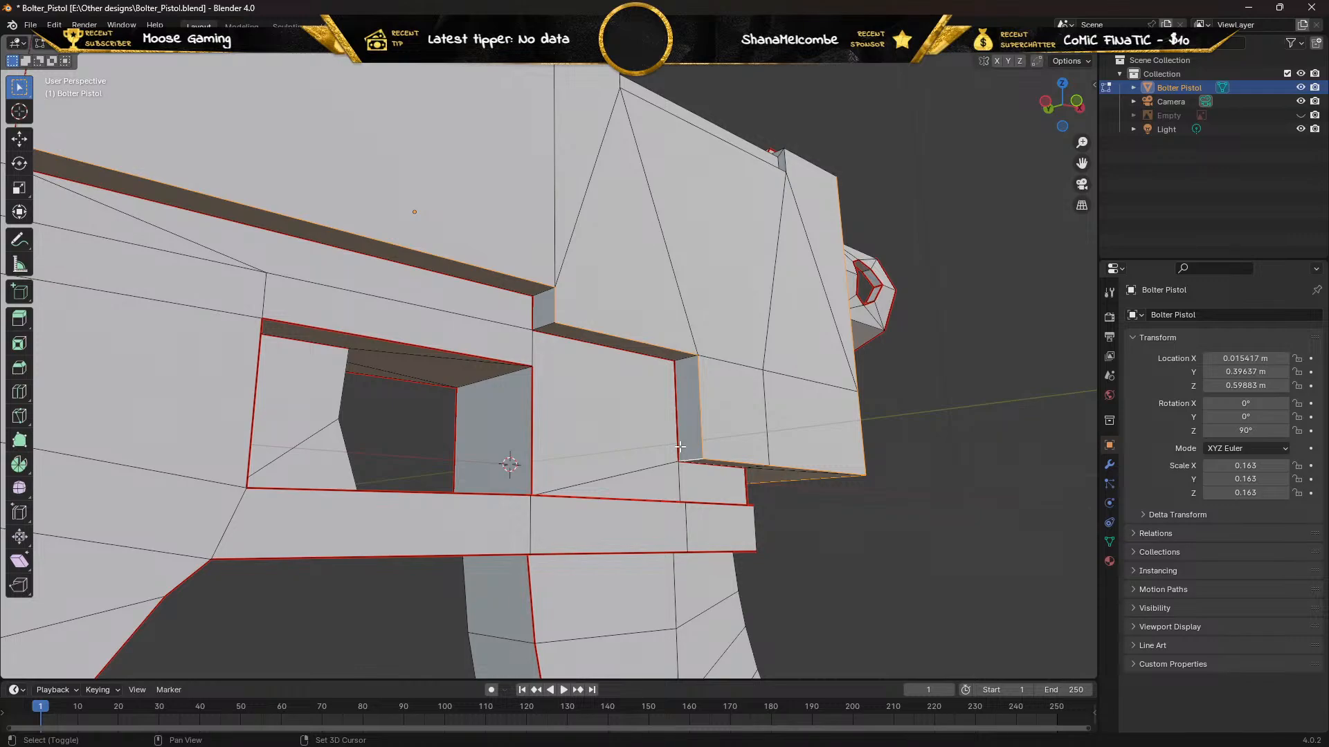
pyautogui.moveTo(679, 447)
pyautogui.mouseDown(button='middle')
pyautogui.moveTo(641, 396)
pyautogui.moveTo(729, 463)
pyautogui.moveTo(676, 453)
pyautogui.mouseUp(button='middle')
pyautogui.scroll(2, 563, 397)
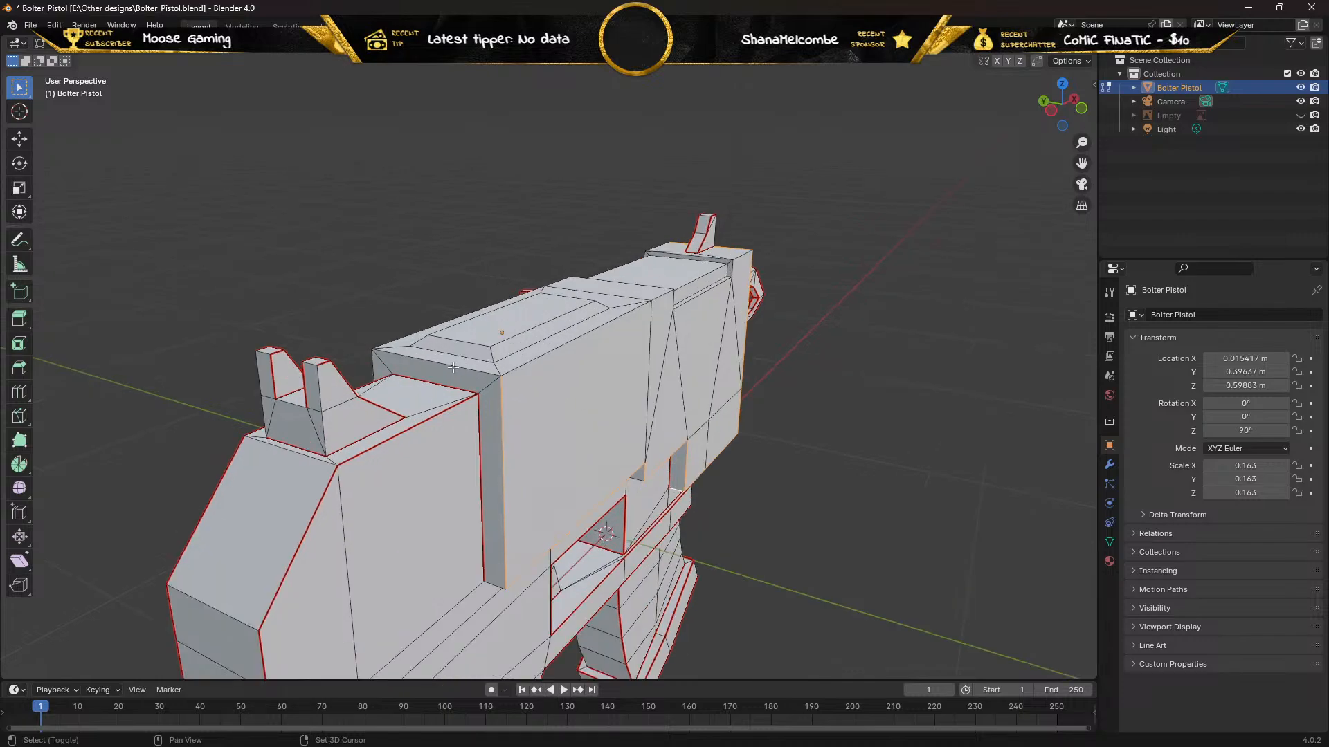
pyautogui.moveTo(452, 367); pyautogui.dragTo(578, 338, button='middle')
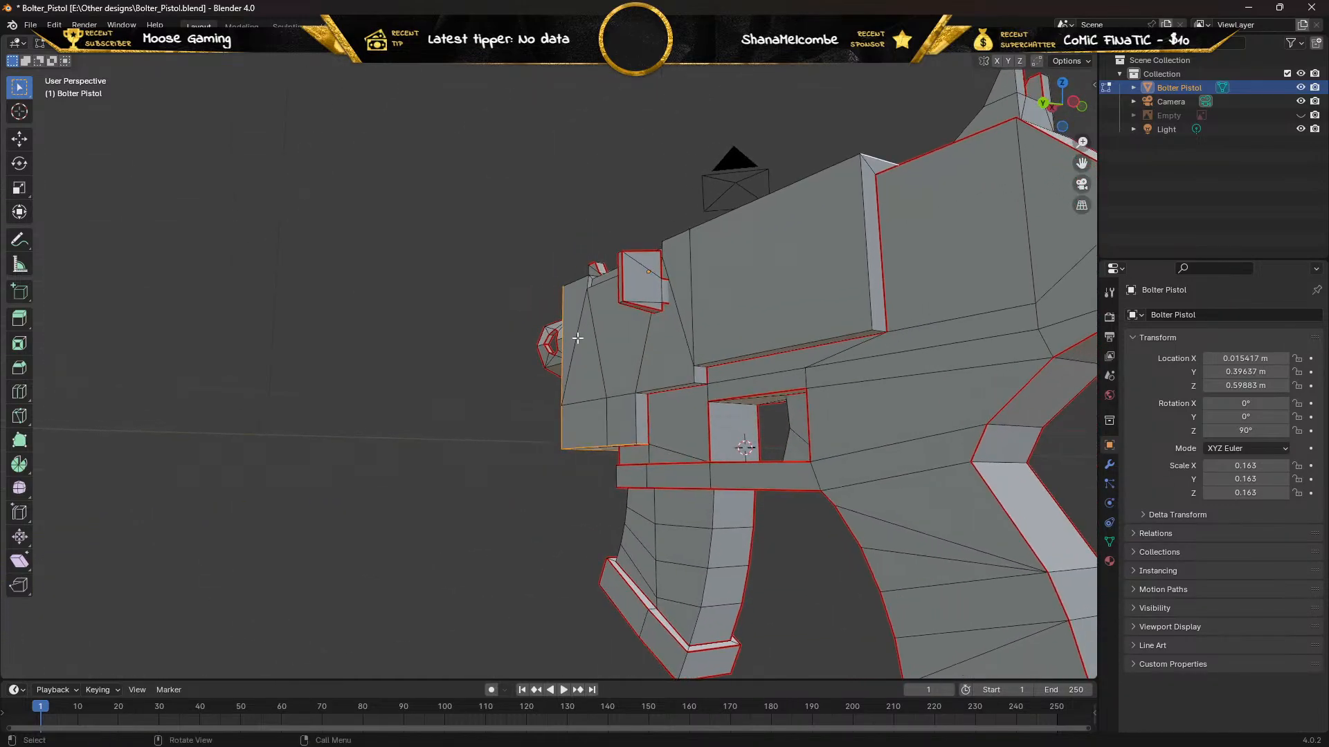
pyautogui.keyDown('shift'); pyautogui.click(638, 410); pyautogui.keyUp('shift')
pyautogui.keyDown('shift'); pyautogui.click(652, 390); pyautogui.keyUp('shift')
pyautogui.keyDown('shift'); pyautogui.click(738, 353); pyautogui.keyUp('shift')
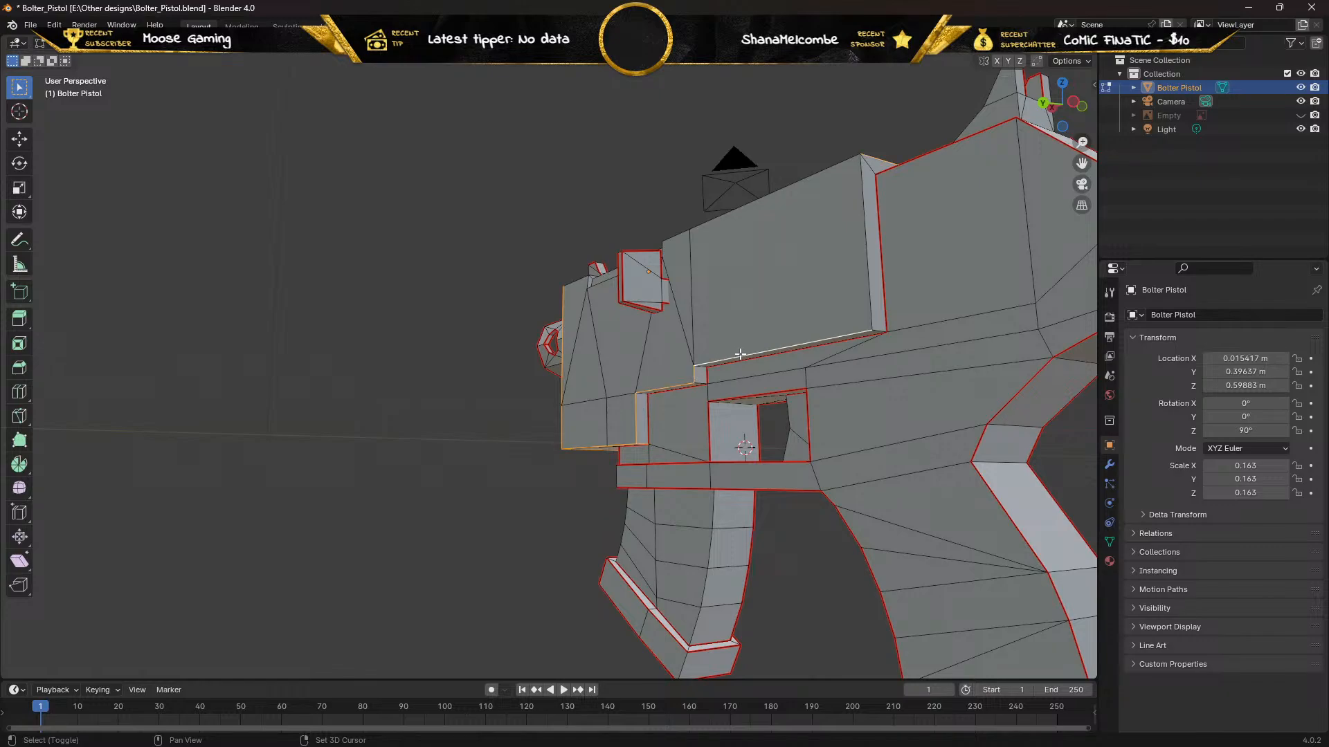
pyautogui.keyDown('shift'); pyautogui.click(865, 234); pyautogui.keyUp('shift')
pyautogui.moveTo(865, 234); pyautogui.dragTo(787, 189, button='middle')
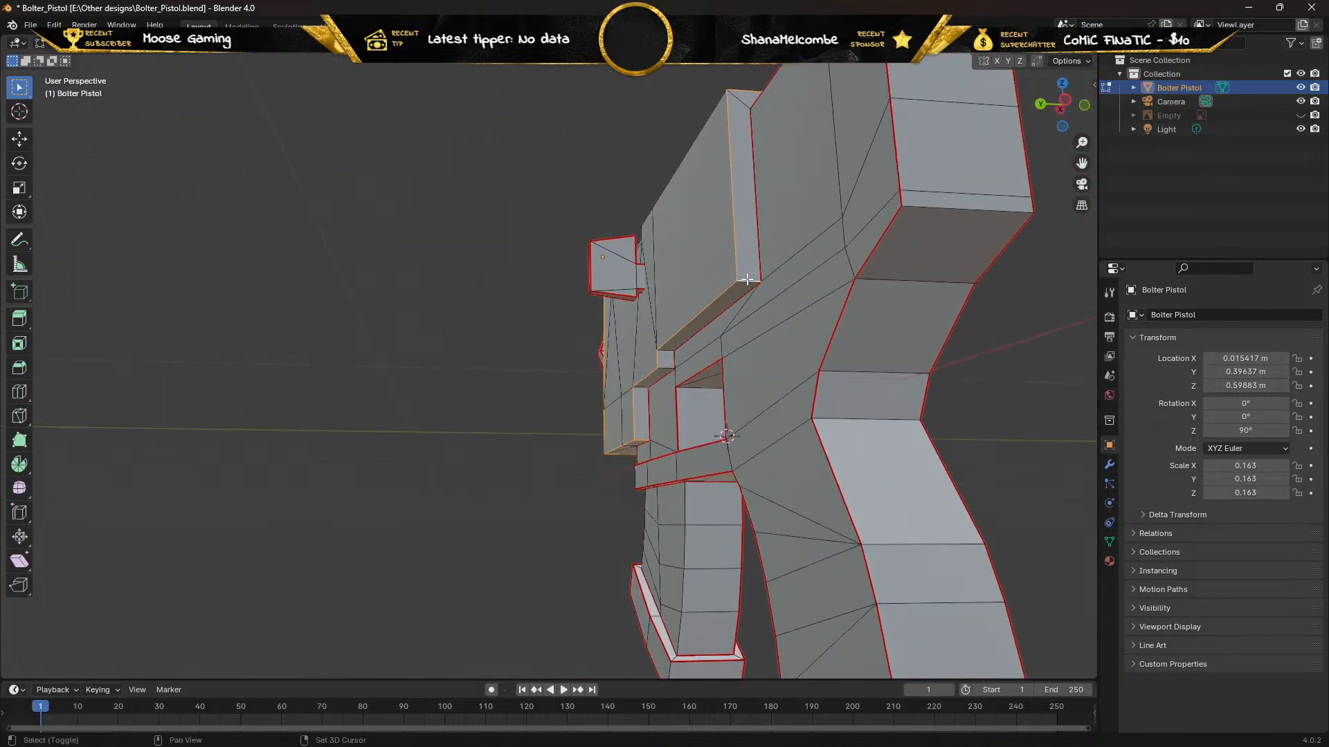
pyautogui.moveTo(714, 241); pyautogui.dragTo(637, 267, button='middle')
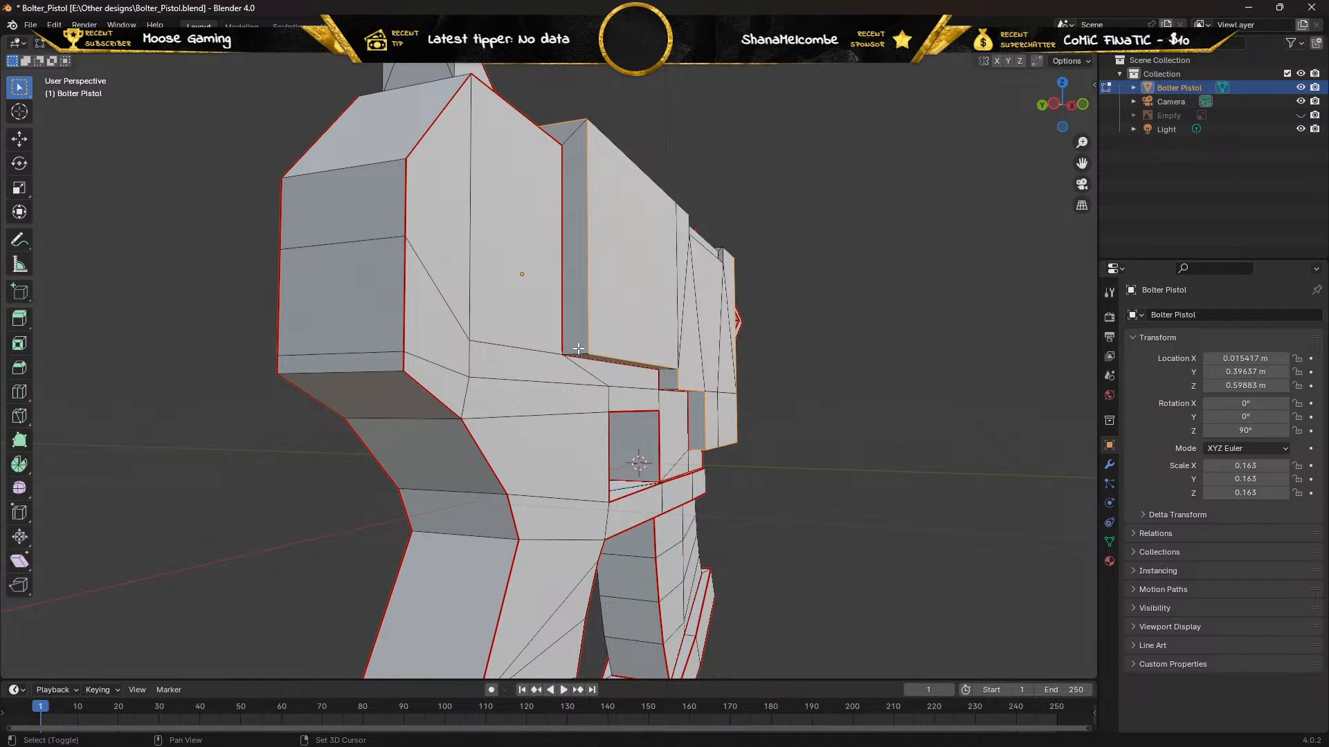
# Add the rear cross edge, short corner edges, long side edge and front cross edge of the slide's recessed top section to the selection
pyautogui.moveTo(577, 351); pyautogui.dragTo(406, 360, button='middle')
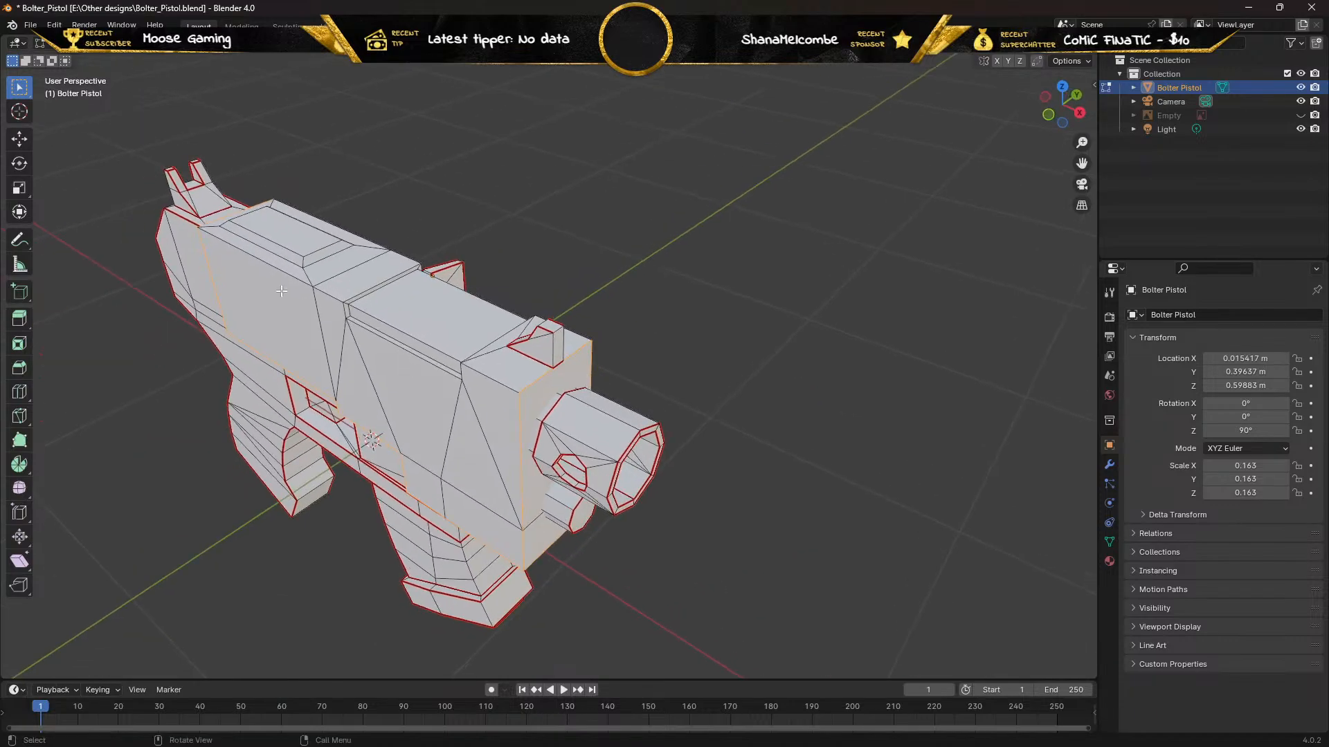
pyautogui.scroll(3, 281, 291)
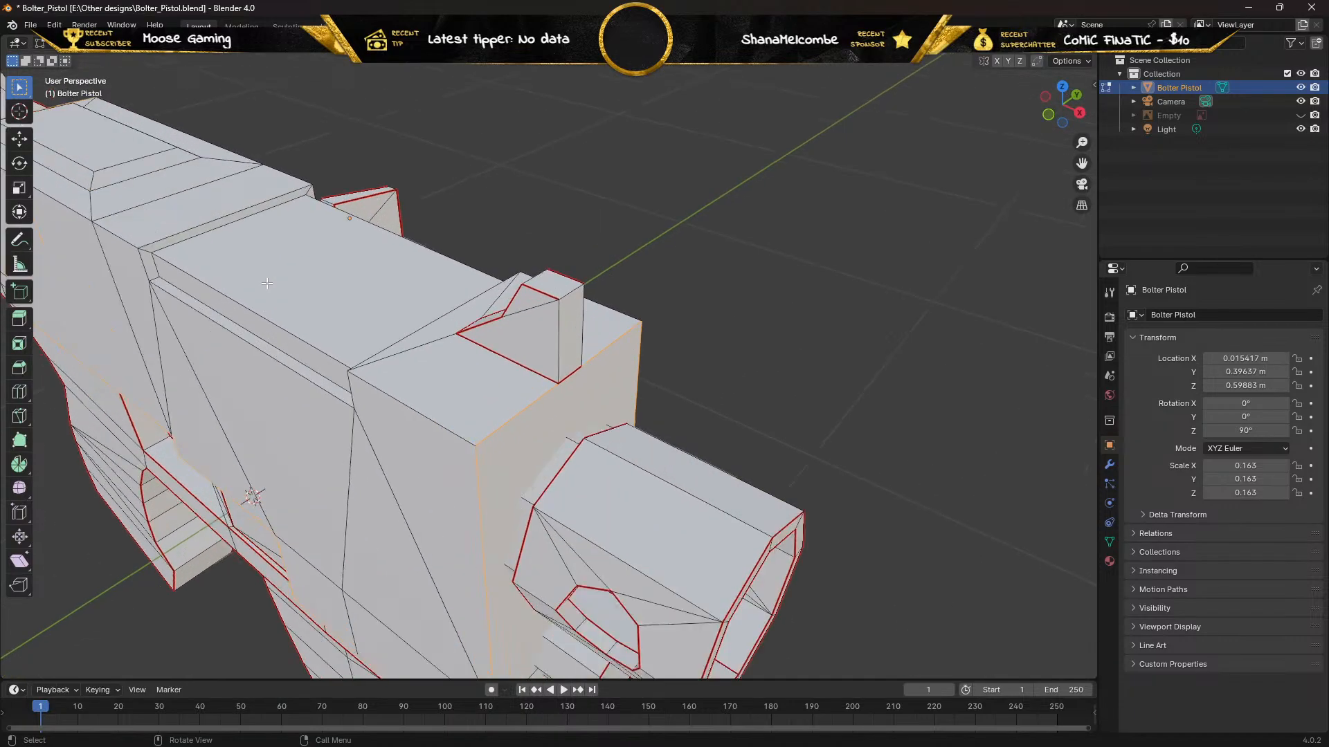
pyautogui.keyDown('shift'); pyautogui.click(180, 231); pyautogui.keyUp('shift')
pyautogui.keyDown('shift'); pyautogui.click(141, 263); pyautogui.keyUp('shift')
pyautogui.keyDown('shift'); pyautogui.click(279, 351); pyautogui.keyUp('shift')
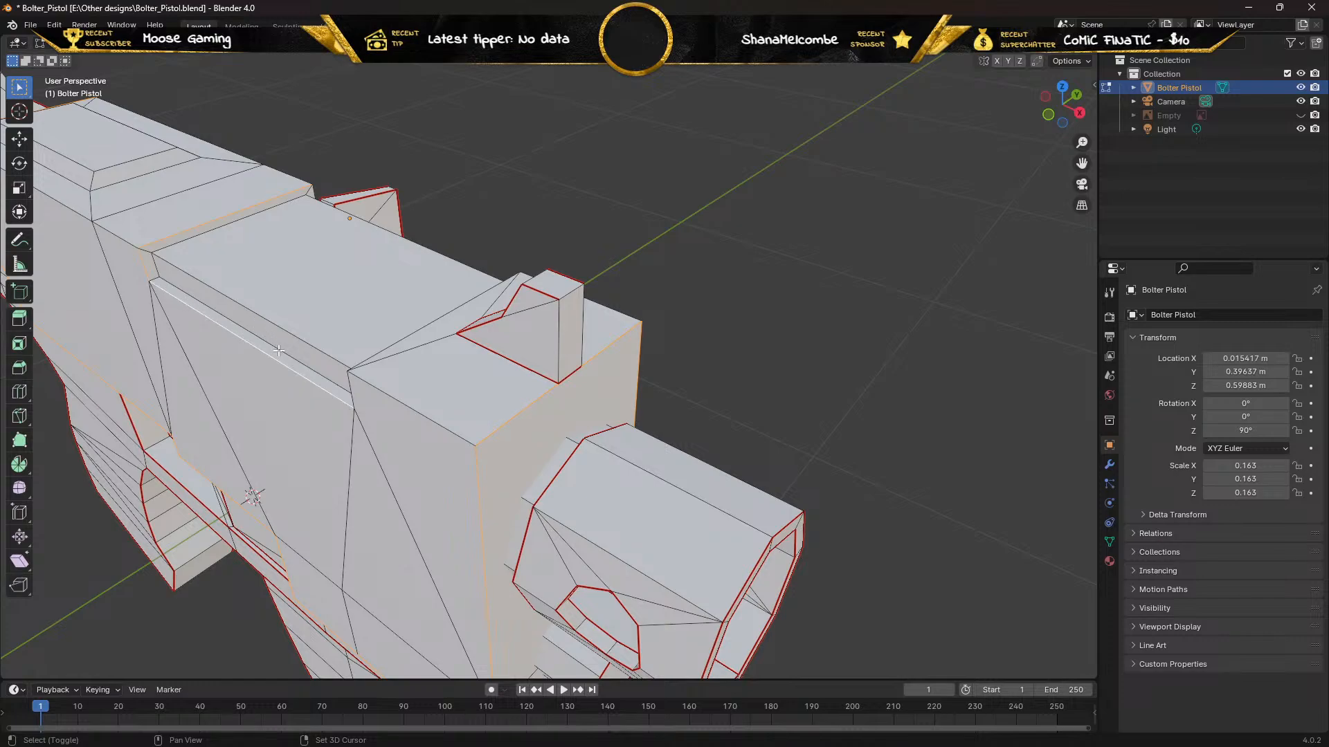
pyautogui.keyDown('shift'); pyautogui.click(355, 382); pyautogui.keyUp('shift')
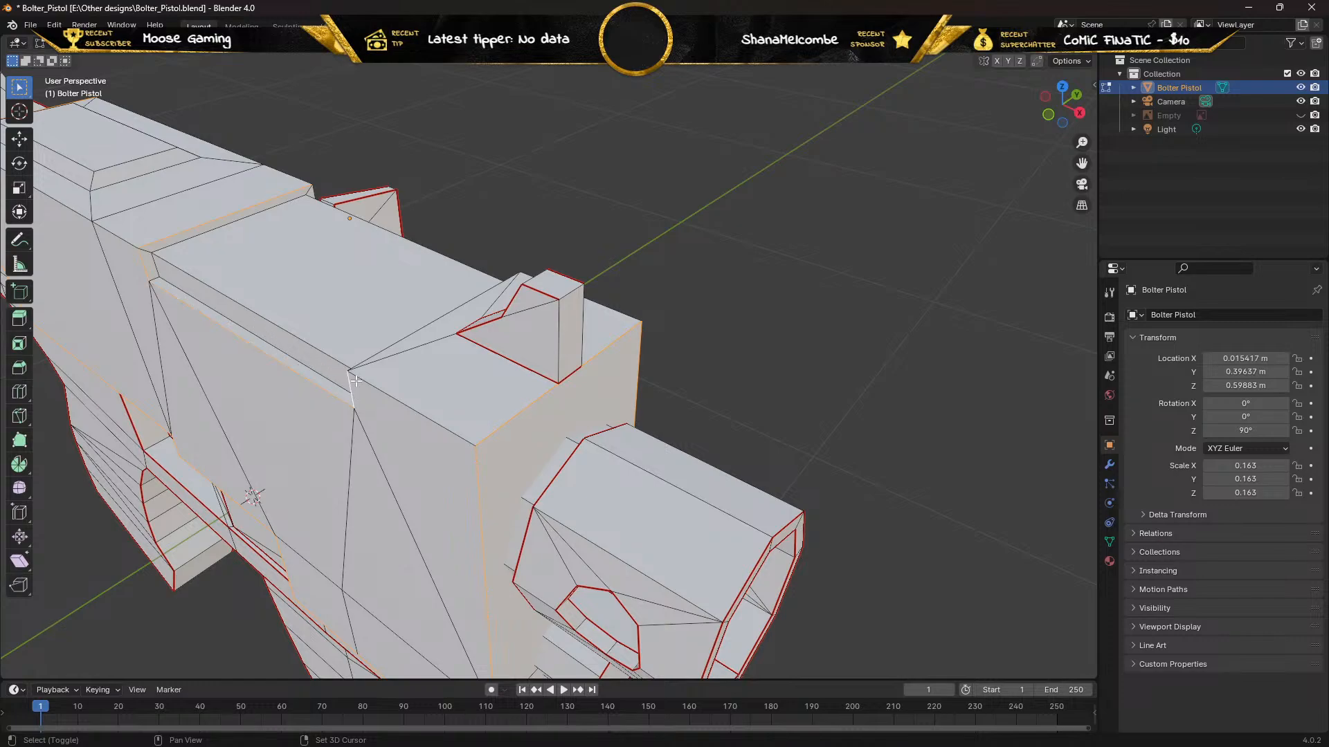
pyautogui.keyDown('shift'); pyautogui.click(385, 348); pyautogui.keyUp('shift')
# Extend the selection along the narrow ledges on both sides of the recessed top section and its short rear corner edge
pyautogui.moveTo(356, 308); pyautogui.dragTo(338, 226, button='middle')
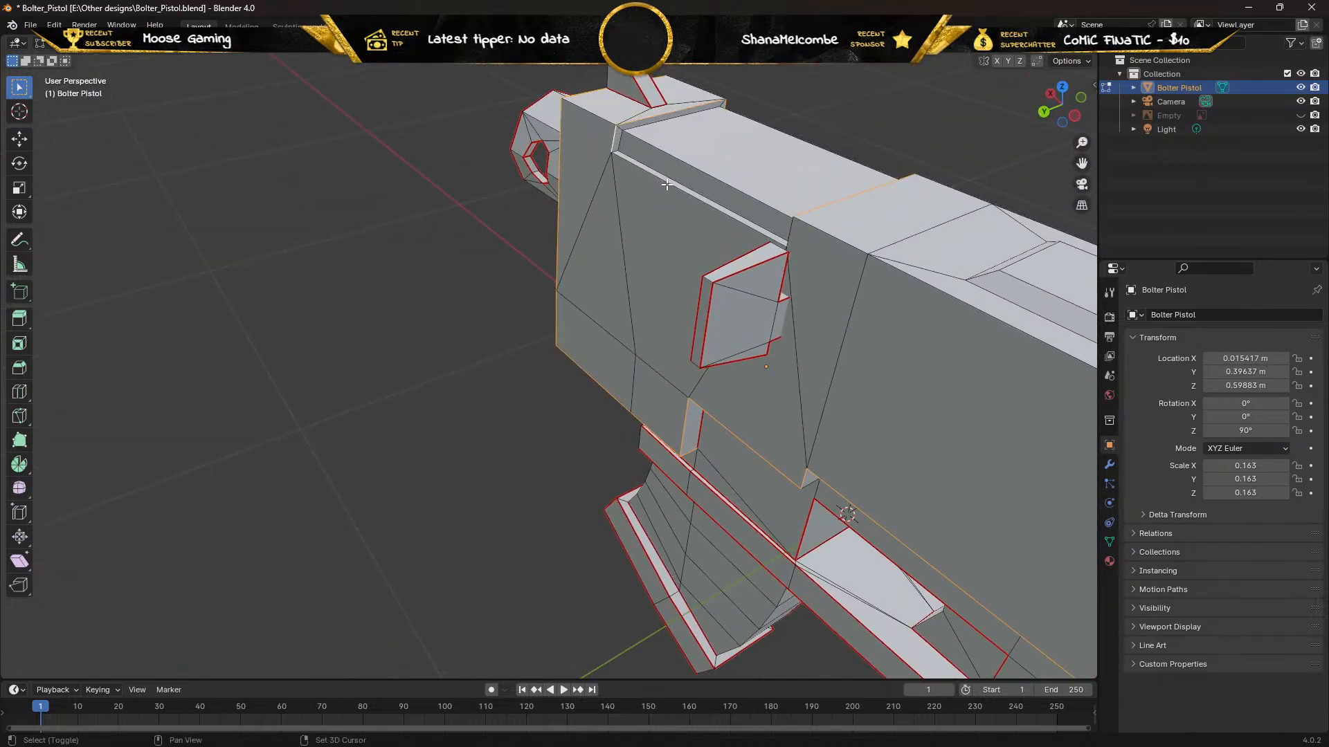
pyautogui.moveTo(601, 176); pyautogui.dragTo(604, 178, button='middle')
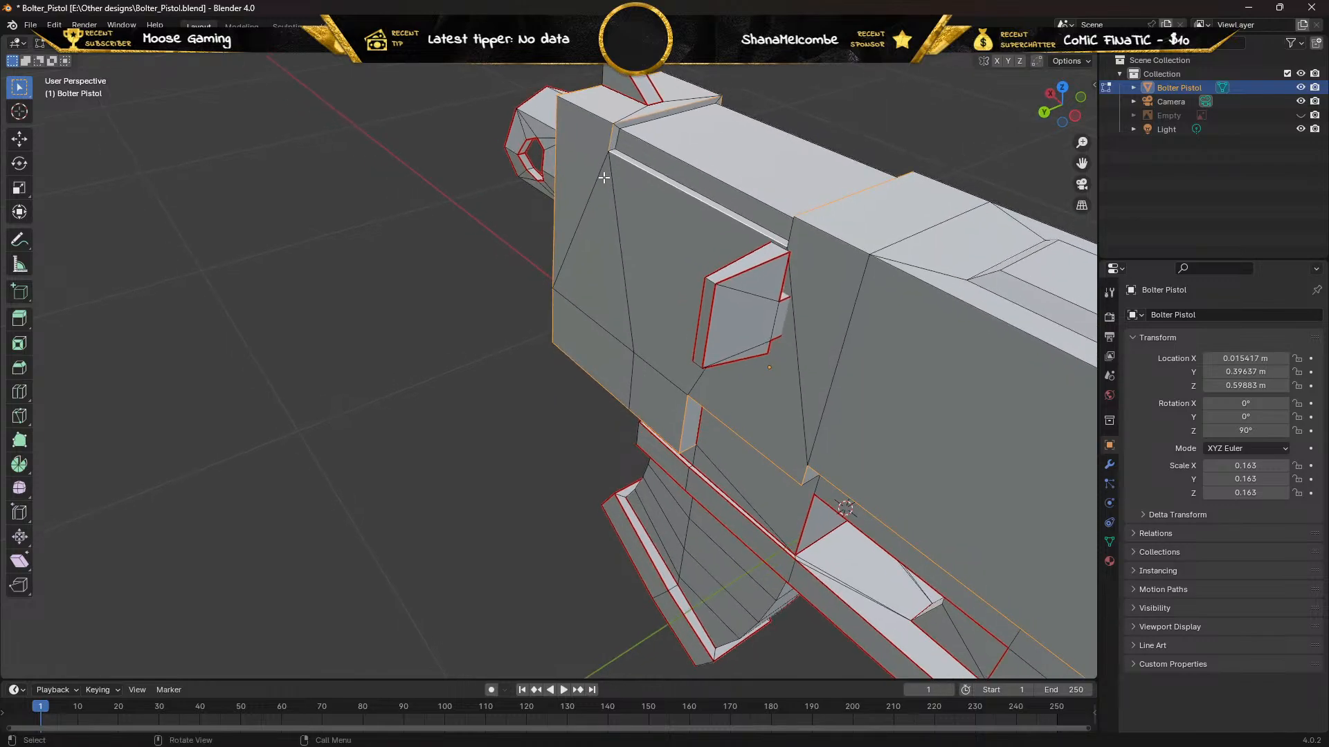
pyautogui.keyDown('shift'); pyautogui.click(648, 161); pyautogui.keyUp('shift')
pyautogui.moveTo(680, 120); pyautogui.dragTo(734, 242, button='middle')
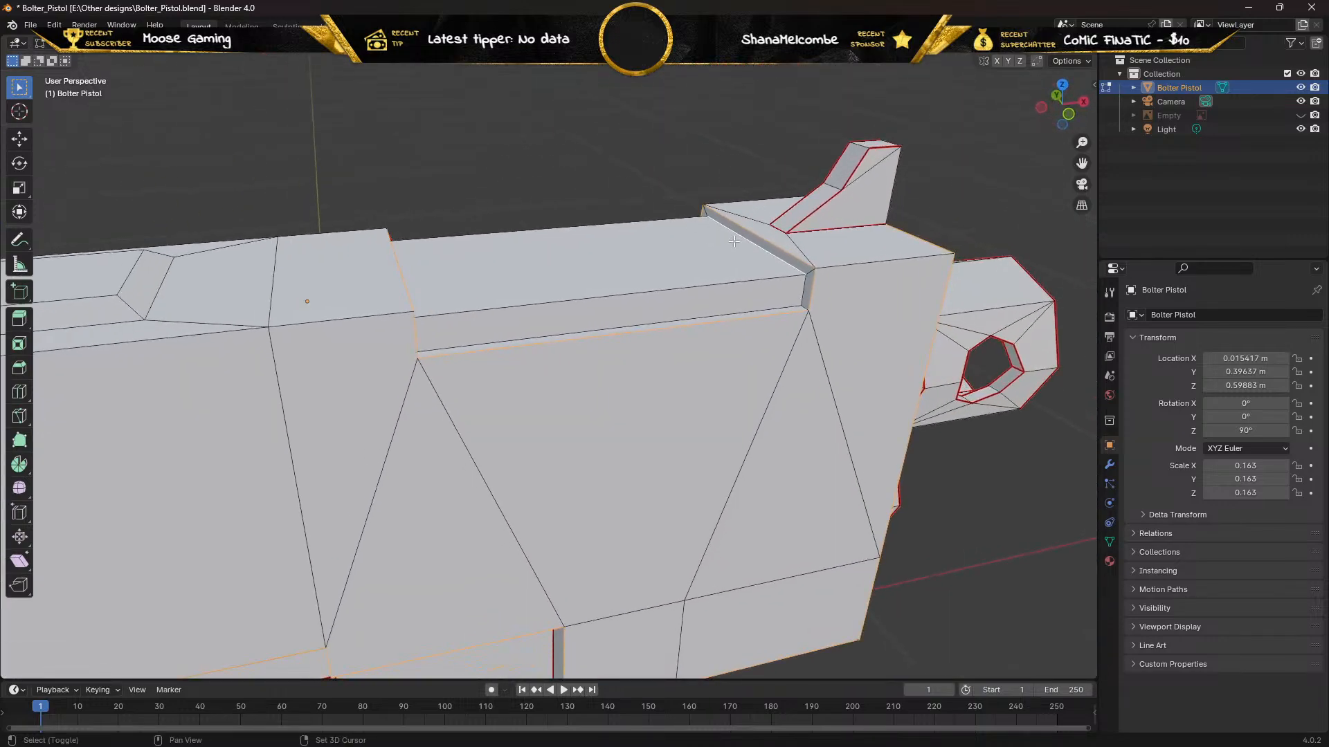
pyautogui.keyDown('shift'); pyautogui.click(744, 311); pyautogui.keyUp('shift')
pyautogui.moveTo(744, 311); pyautogui.dragTo(342, 265, button='middle')
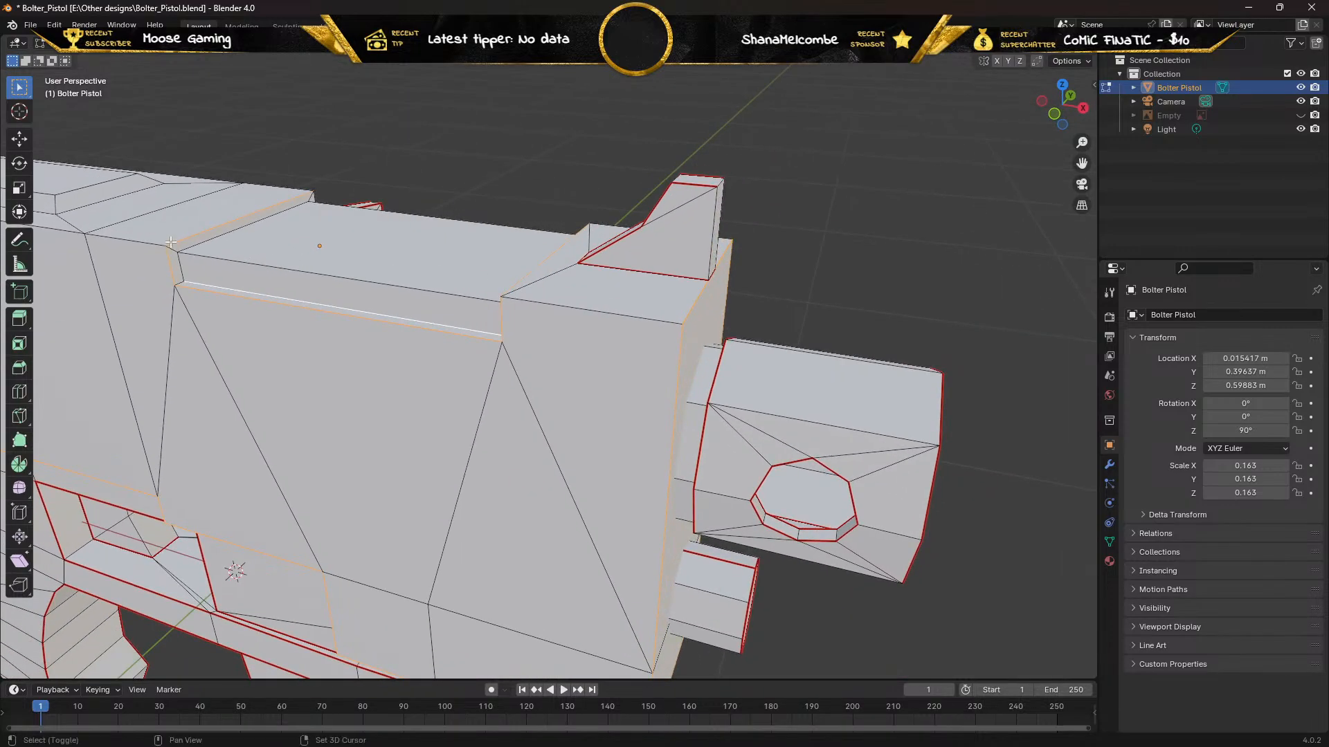
pyautogui.keyDown('shift'); pyautogui.click(186, 271); pyautogui.keyUp('shift')
pyautogui.moveTo(339, 209); pyautogui.dragTo(212, 213, button='middle')
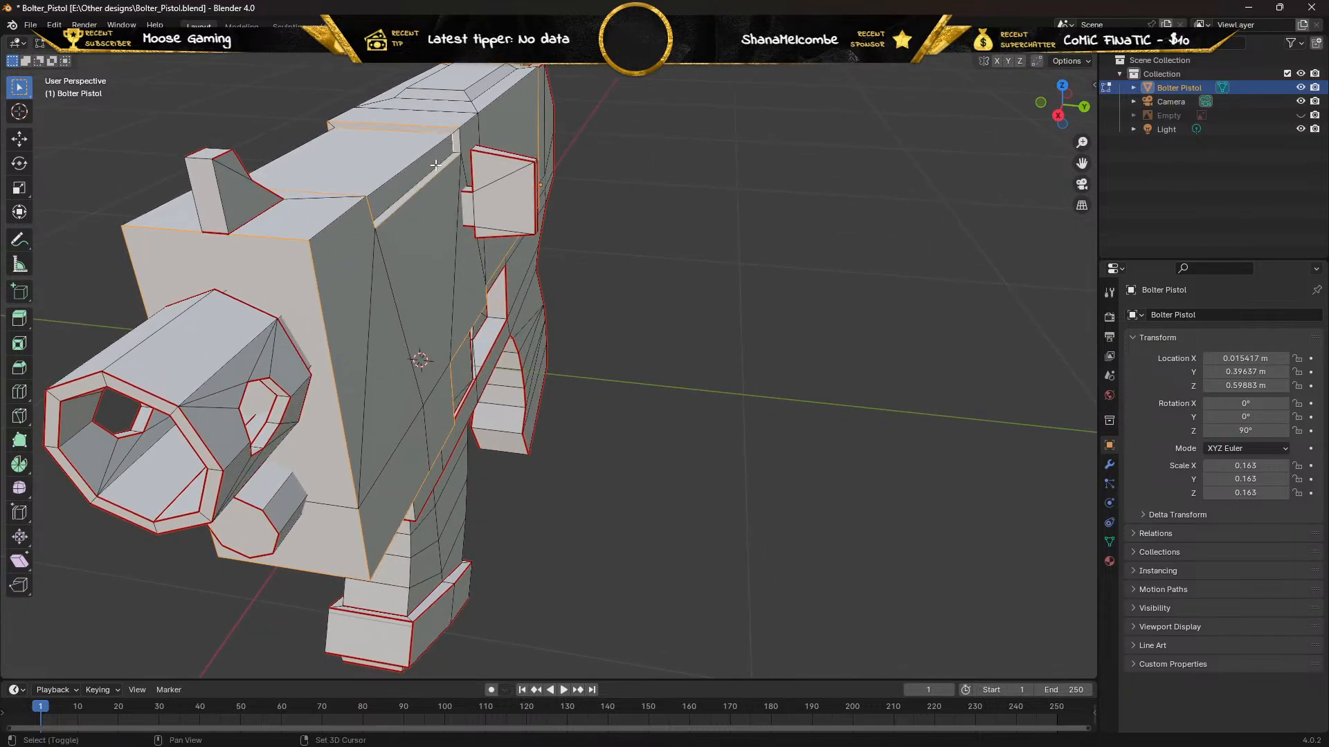
# Add the remaining short corner edges where the side ledges meet the front and rear ends of the recessed top section
pyautogui.moveTo(436, 165); pyautogui.dragTo(295, 197, button='middle')
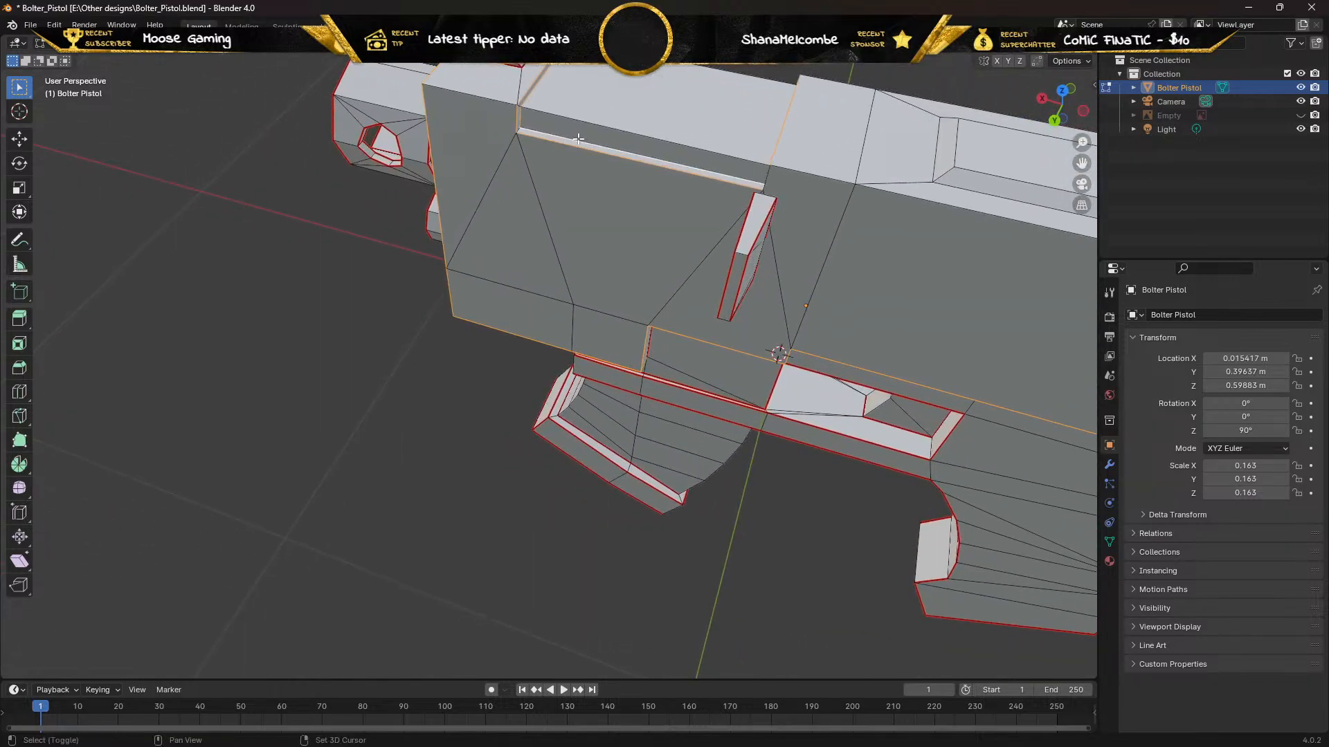
pyautogui.moveTo(578, 140); pyautogui.dragTo(445, 121, button='middle')
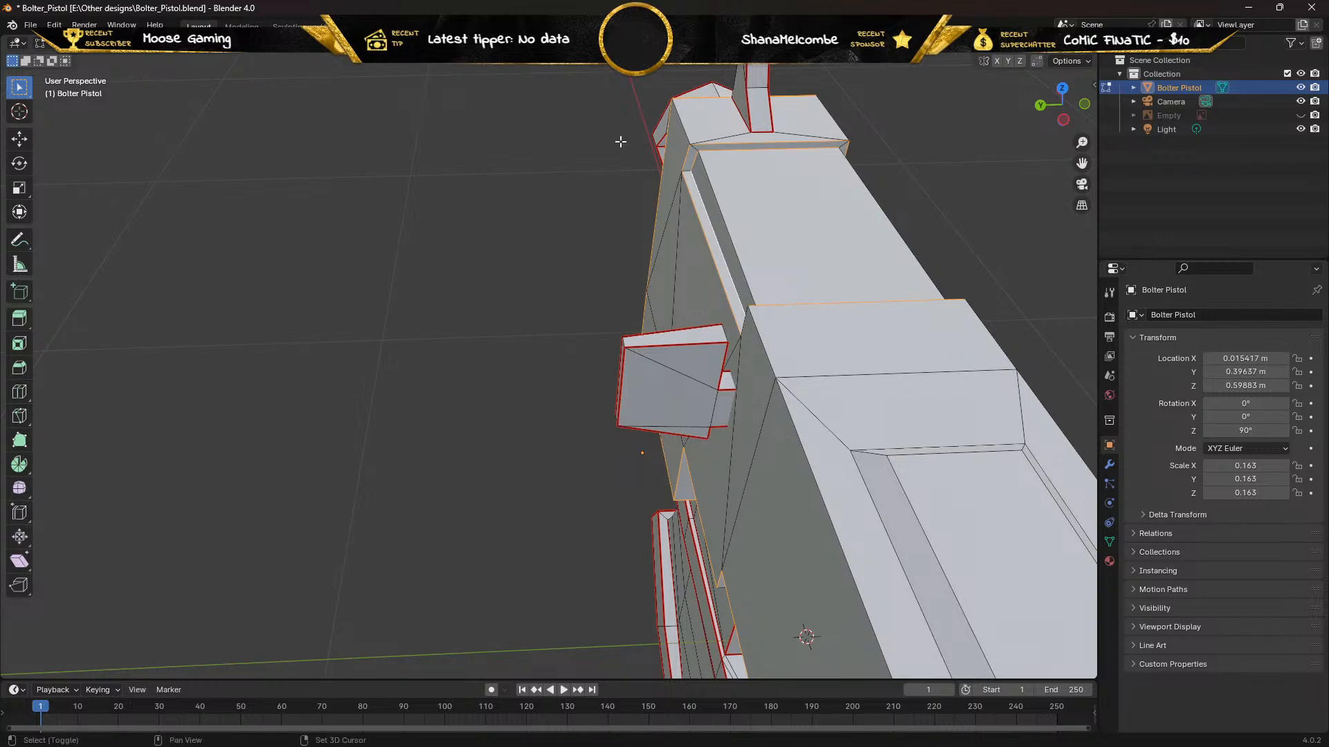
pyautogui.scroll(3, 654, 149)
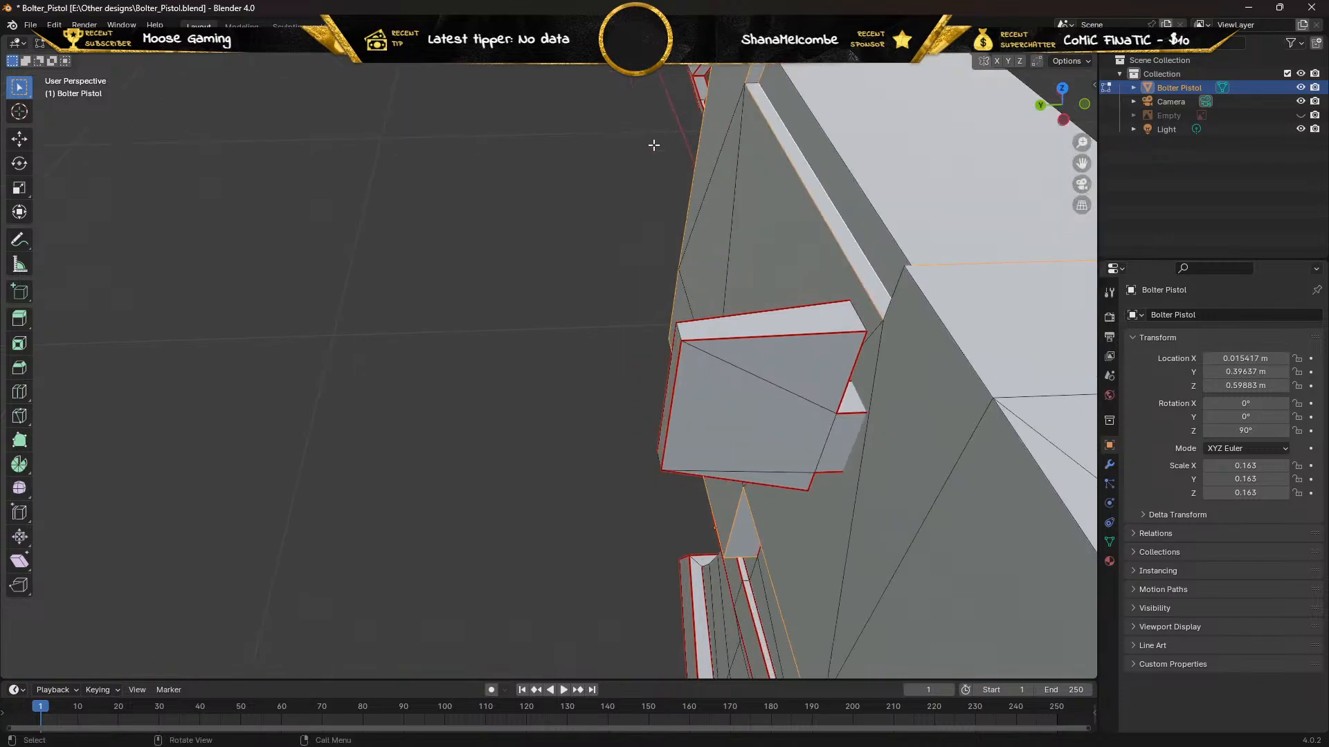
pyautogui.scroll(-2, 654, 145)
pyautogui.moveTo(654, 145); pyautogui.dragTo(842, 152, button='middle')
pyautogui.scroll(-2, 771, 155)
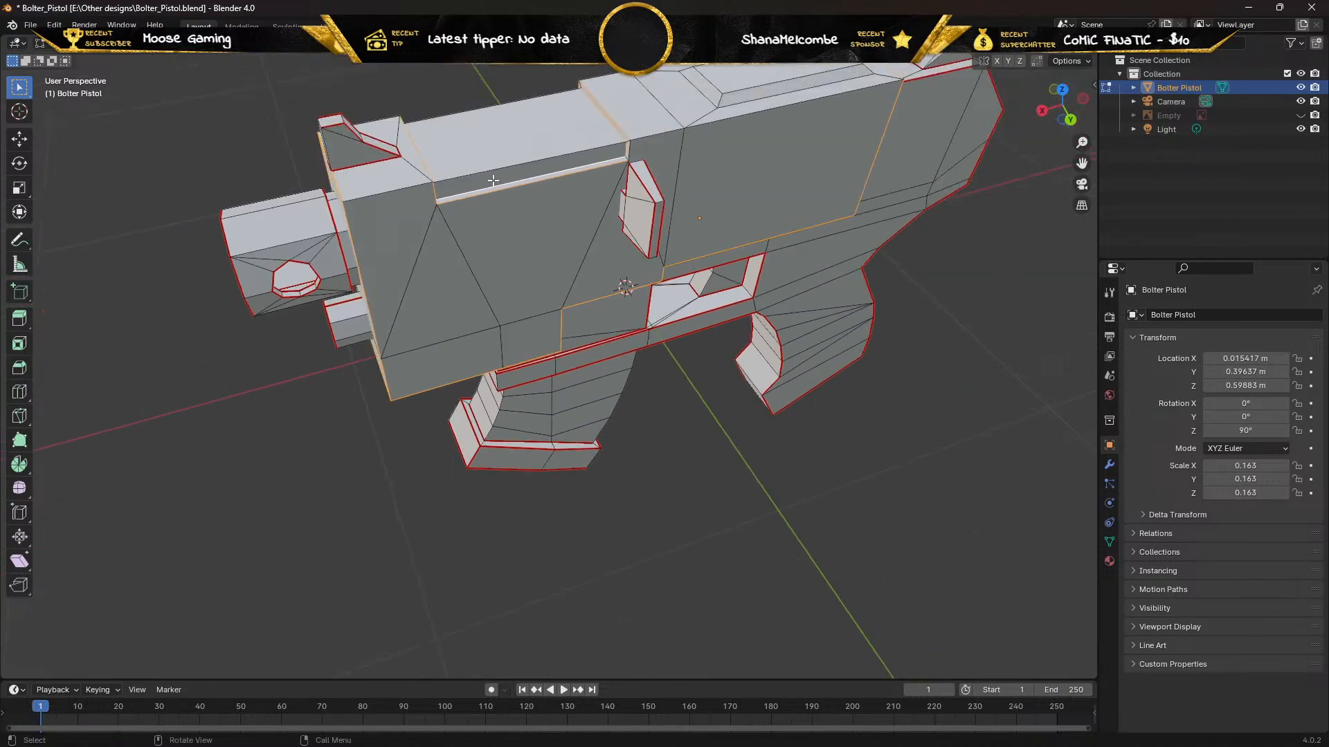
pyautogui.moveTo(499, 179); pyautogui.dragTo(562, 173, button='middle')
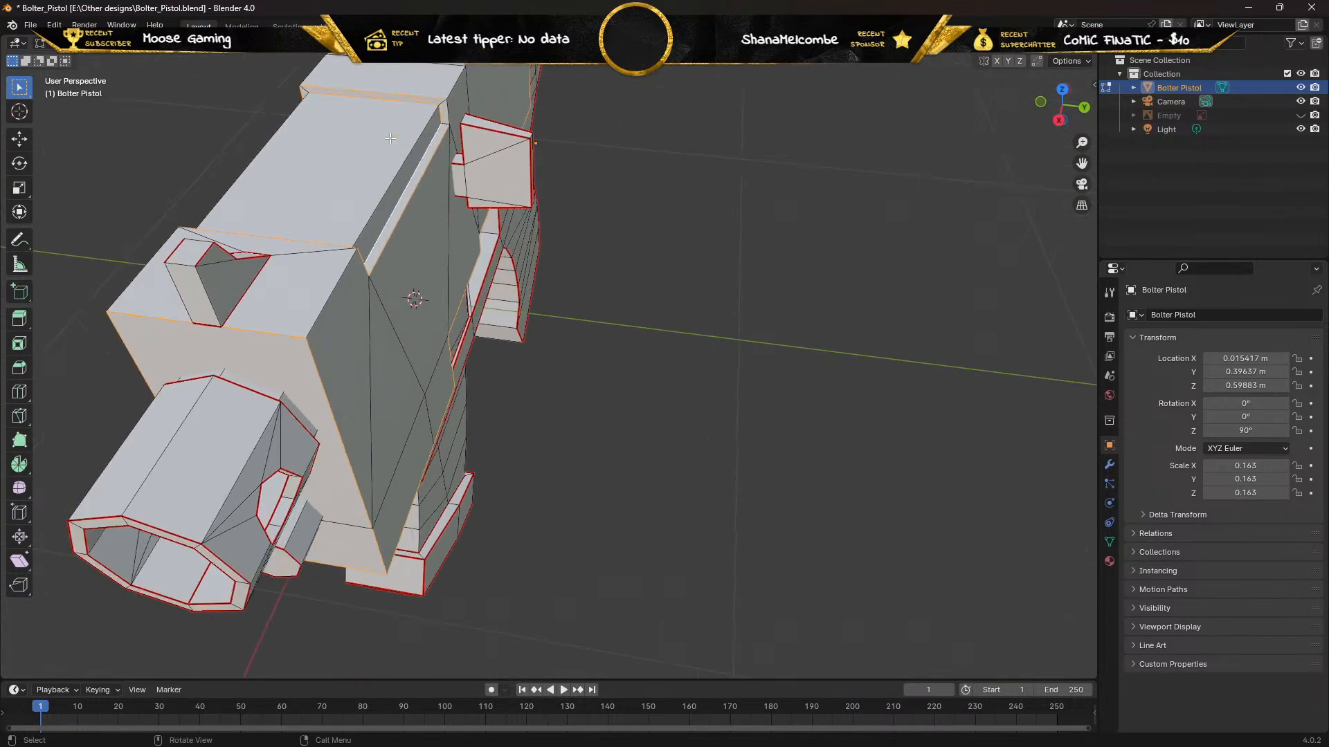
pyautogui.scroll(3, 347, 123)
pyautogui.keyDown('shift'); pyautogui.moveTo(339, 122); pyautogui.dragTo(459, 324, button='middle'); pyautogui.keyUp('shift')
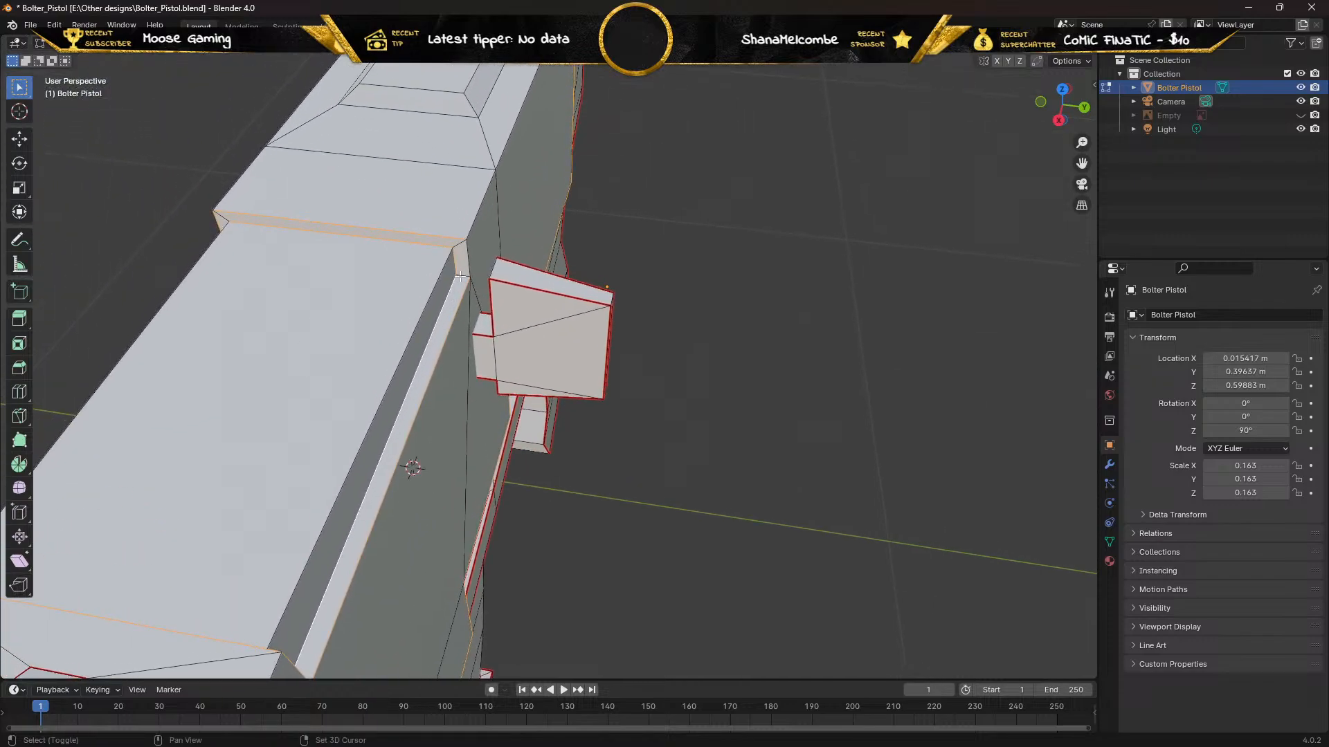
pyautogui.moveTo(227, 249); pyautogui.dragTo(209, 432, button='middle')
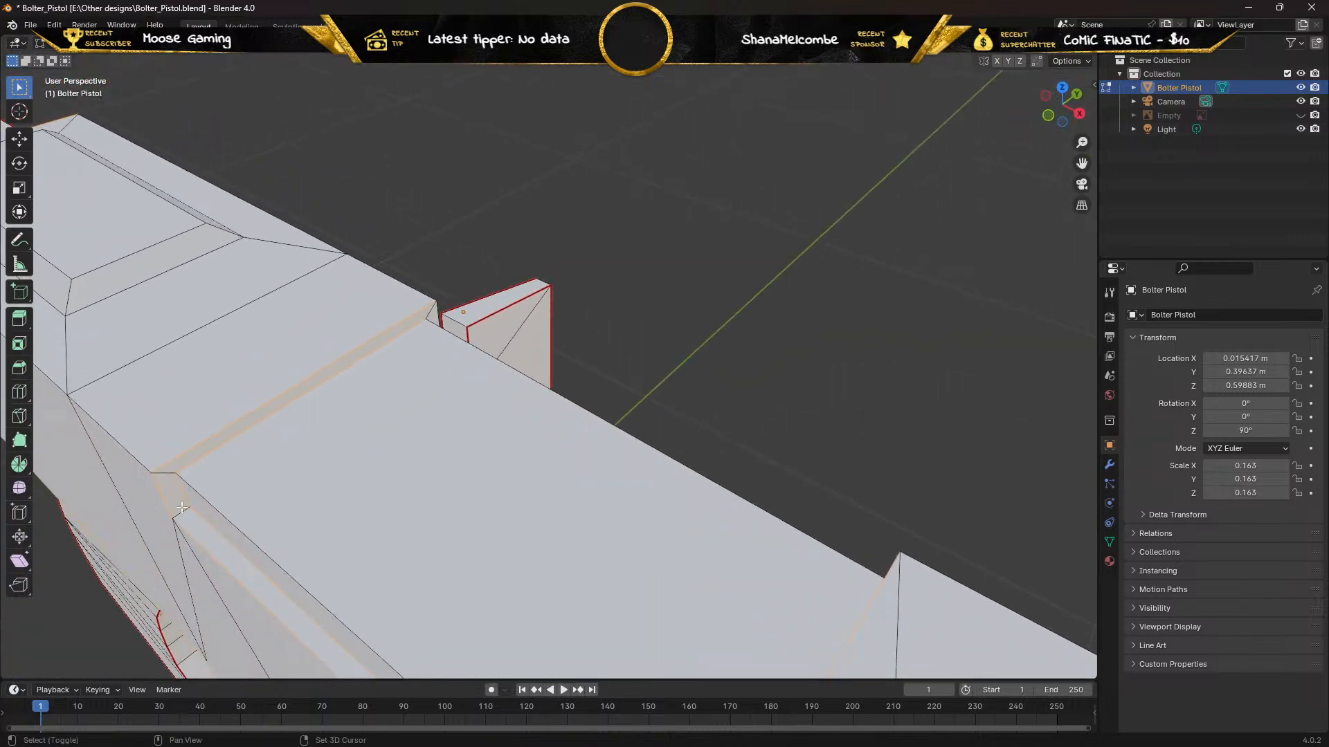
pyautogui.moveTo(348, 481); pyautogui.dragTo(293, 555, button='middle')
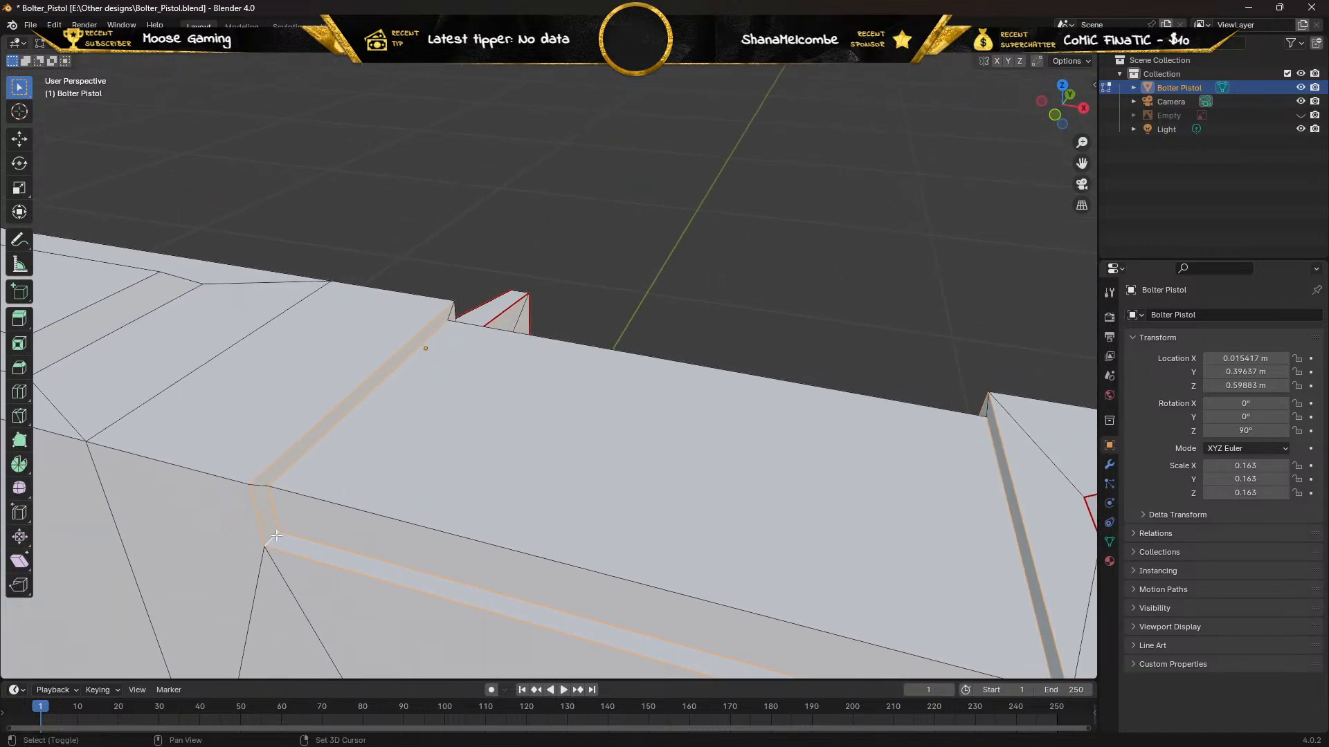
pyautogui.moveTo(392, 476); pyautogui.dragTo(519, 471, button='middle')
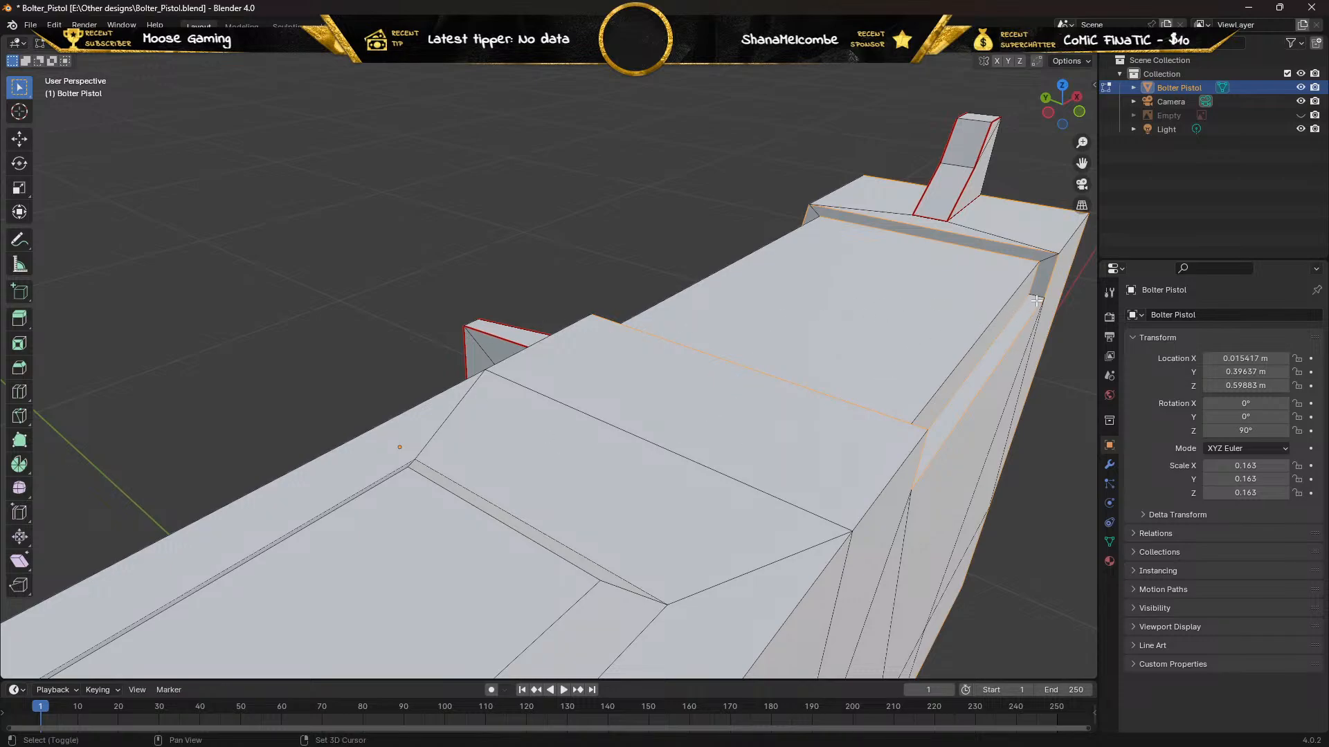
# Mark the selected outline edges of the slide, front block and recessed top section as seams
pyautogui.moveTo(969, 284); pyautogui.dragTo(446, 276, button='middle')
pyautogui.hotkey('ctrl', 'e')
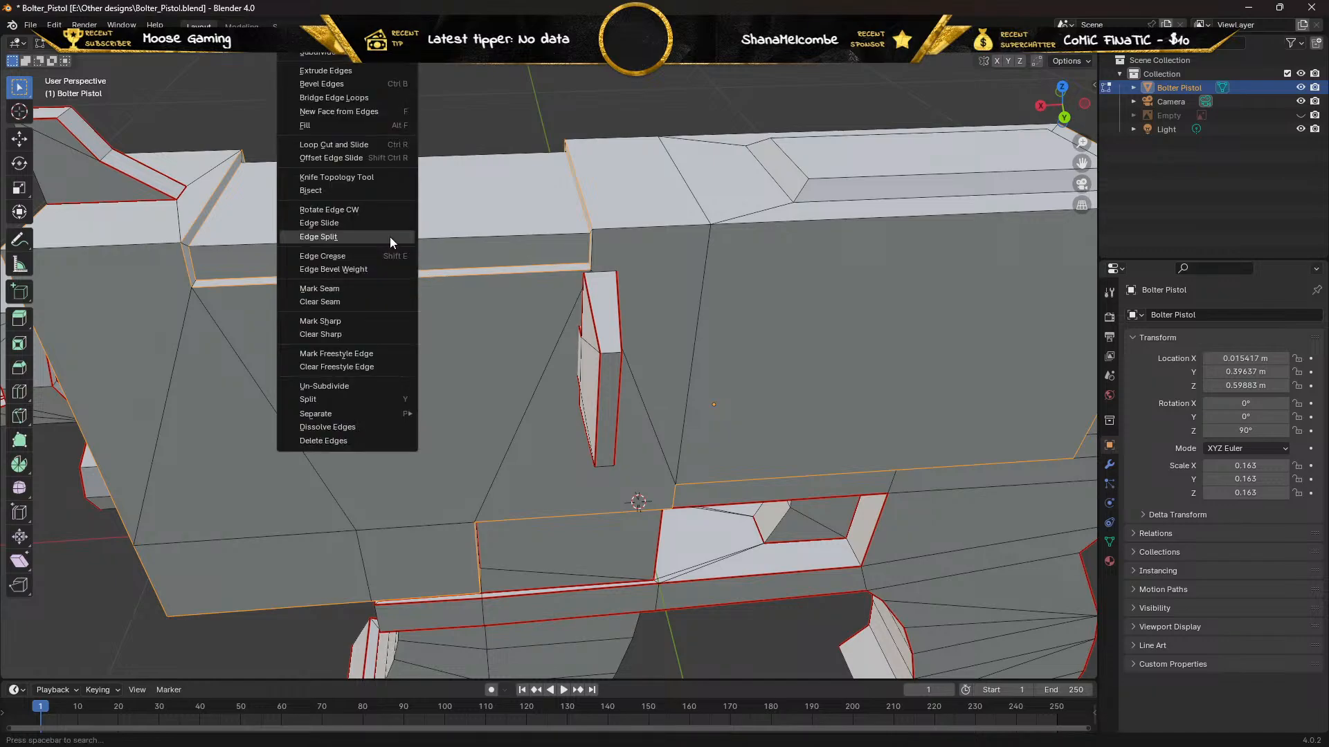
pyautogui.click(332, 285)
pyautogui.moveTo(303, 224); pyautogui.dragTo(344, 217, button='middle')
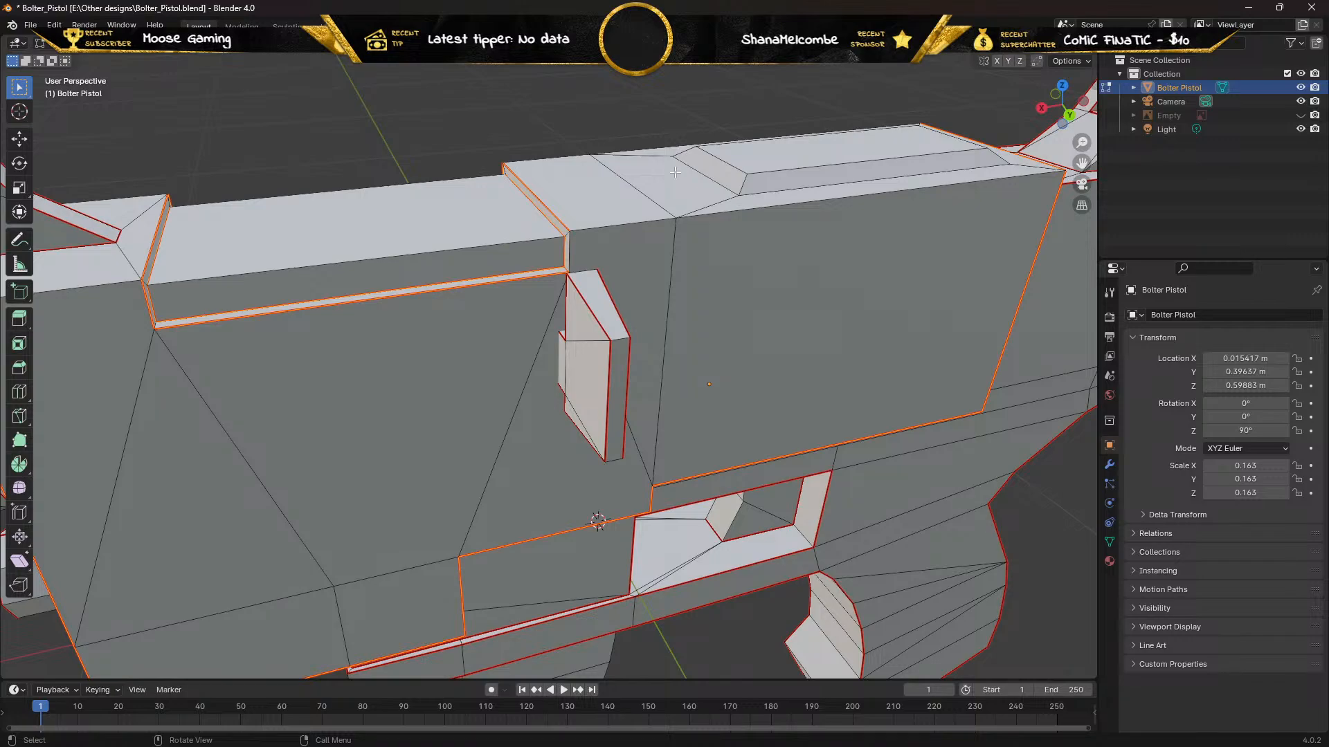
# Select the outer rectangular outline of the bevelled panel on top of the slide and mark it as a seam
pyautogui.scroll(-2, 599, 187)
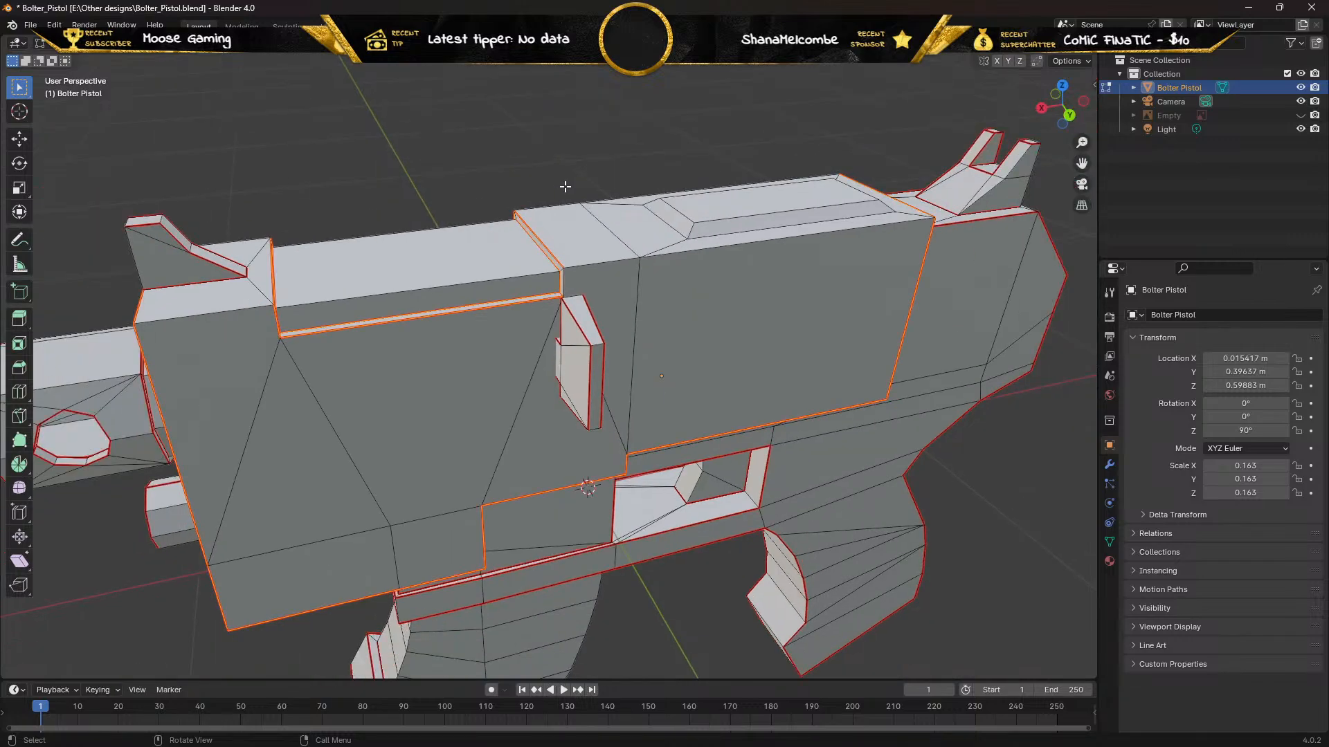
pyautogui.moveTo(489, 188)
pyautogui.mouseDown(button='middle')
pyautogui.moveTo(555, 178)
pyautogui.moveTo(459, 178)
pyautogui.moveTo(409, 134)
pyautogui.moveTo(397, 101)
pyautogui.moveTo(419, 191)
pyautogui.moveTo(514, 189)
pyautogui.mouseUp(button='middle')
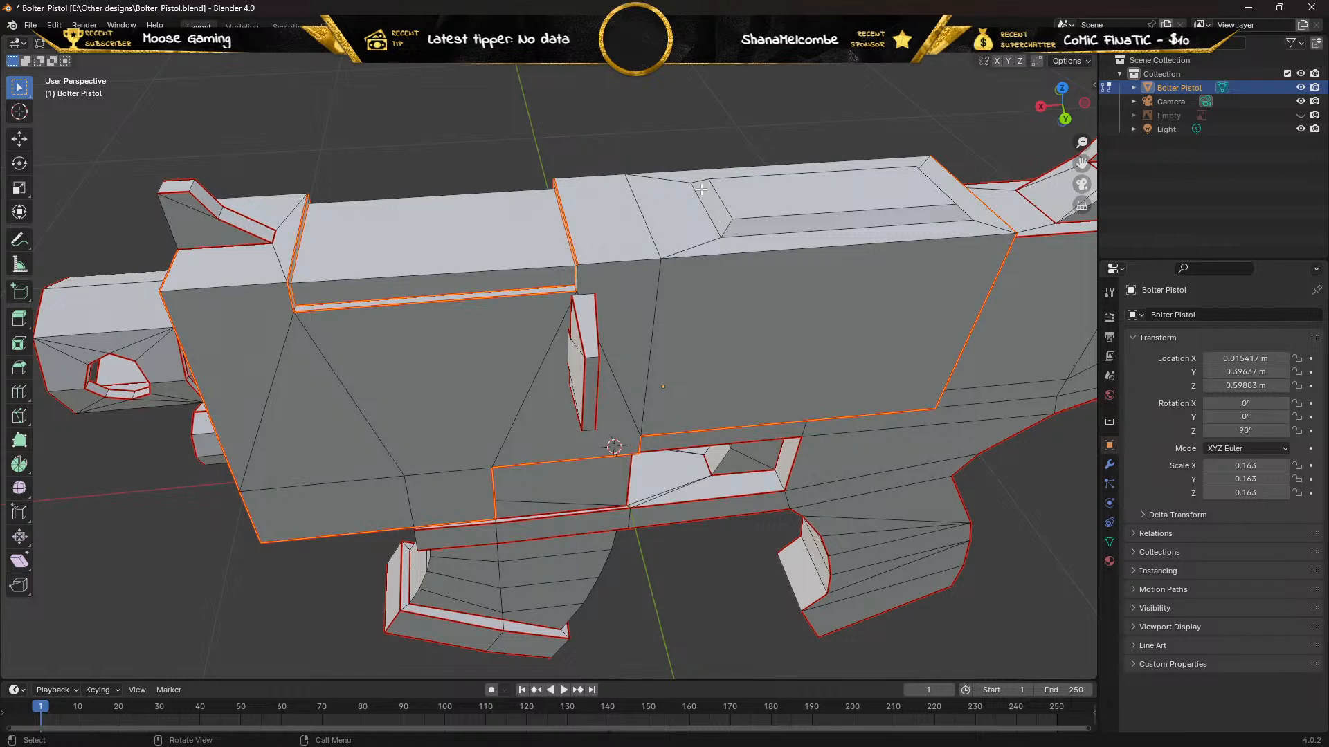
pyautogui.moveTo(692, 186); pyautogui.dragTo(447, 378, button='middle')
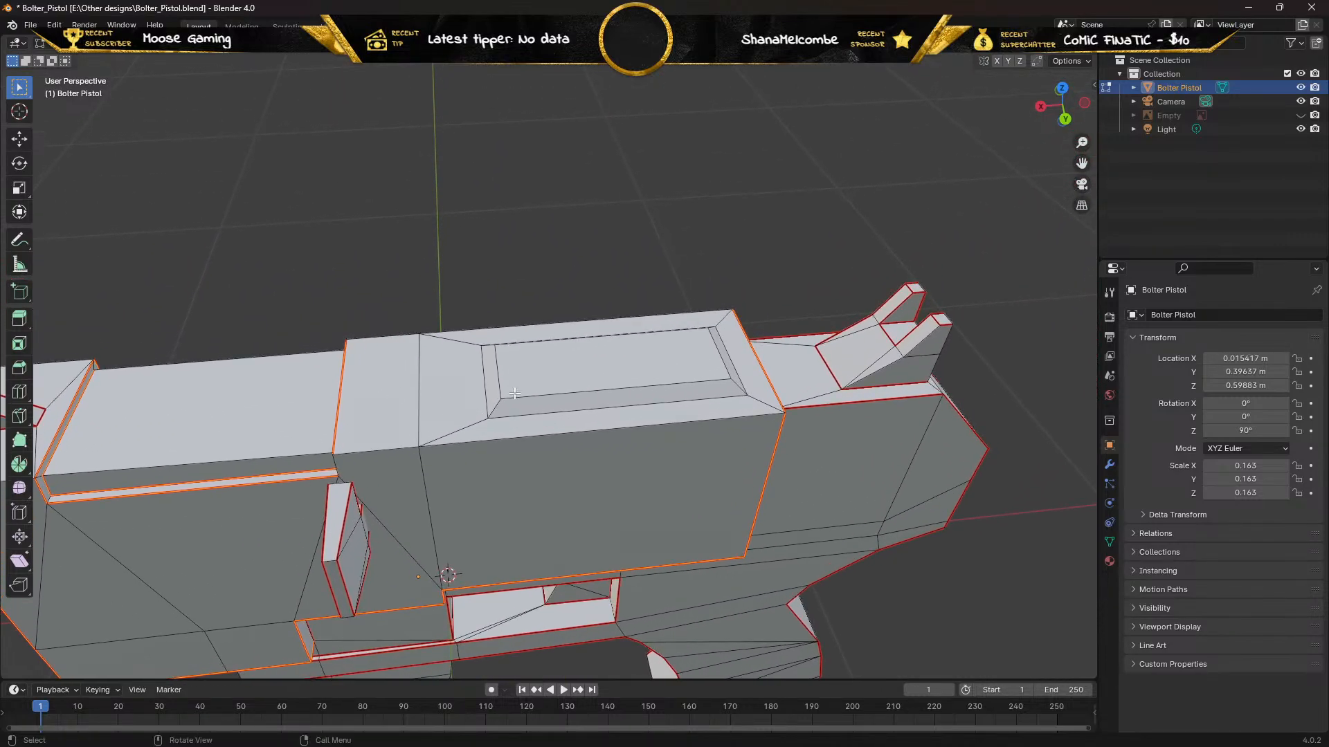
pyautogui.click(526, 415)
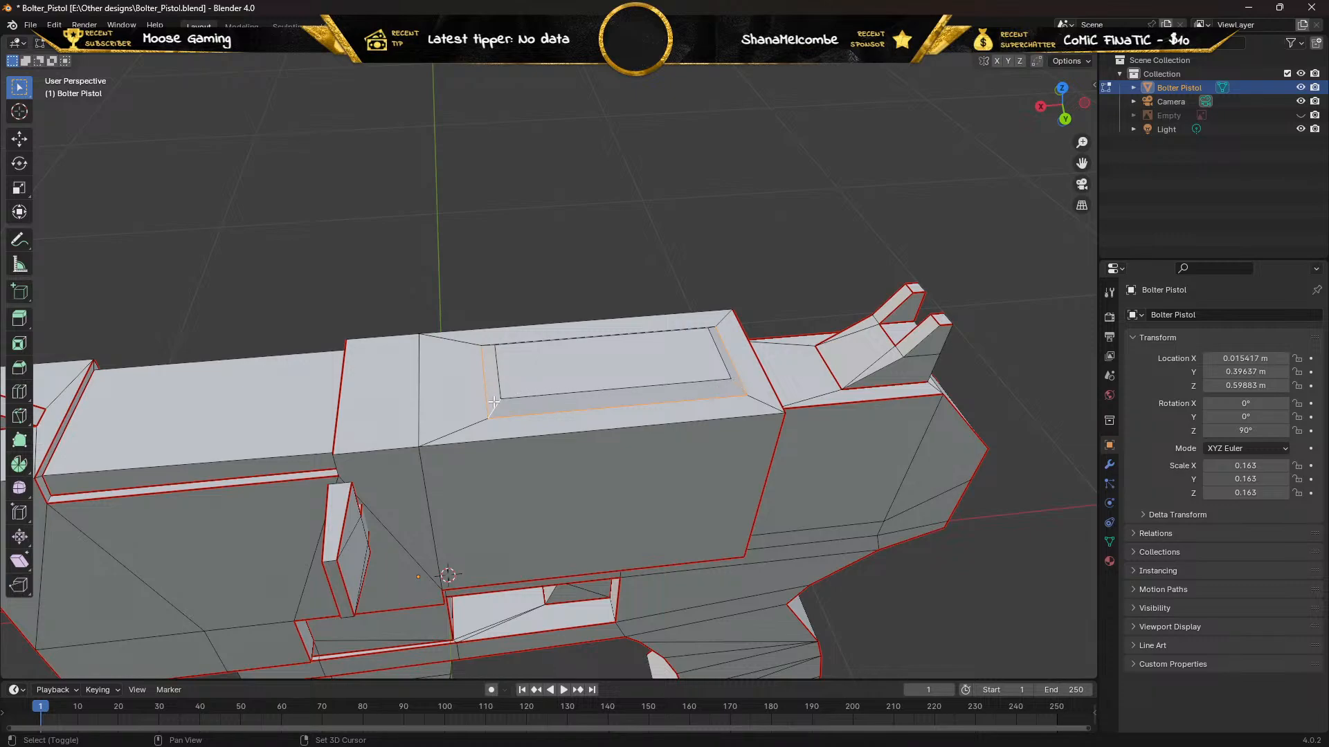
pyautogui.moveTo(491, 353); pyautogui.dragTo(149, 334, button='middle')
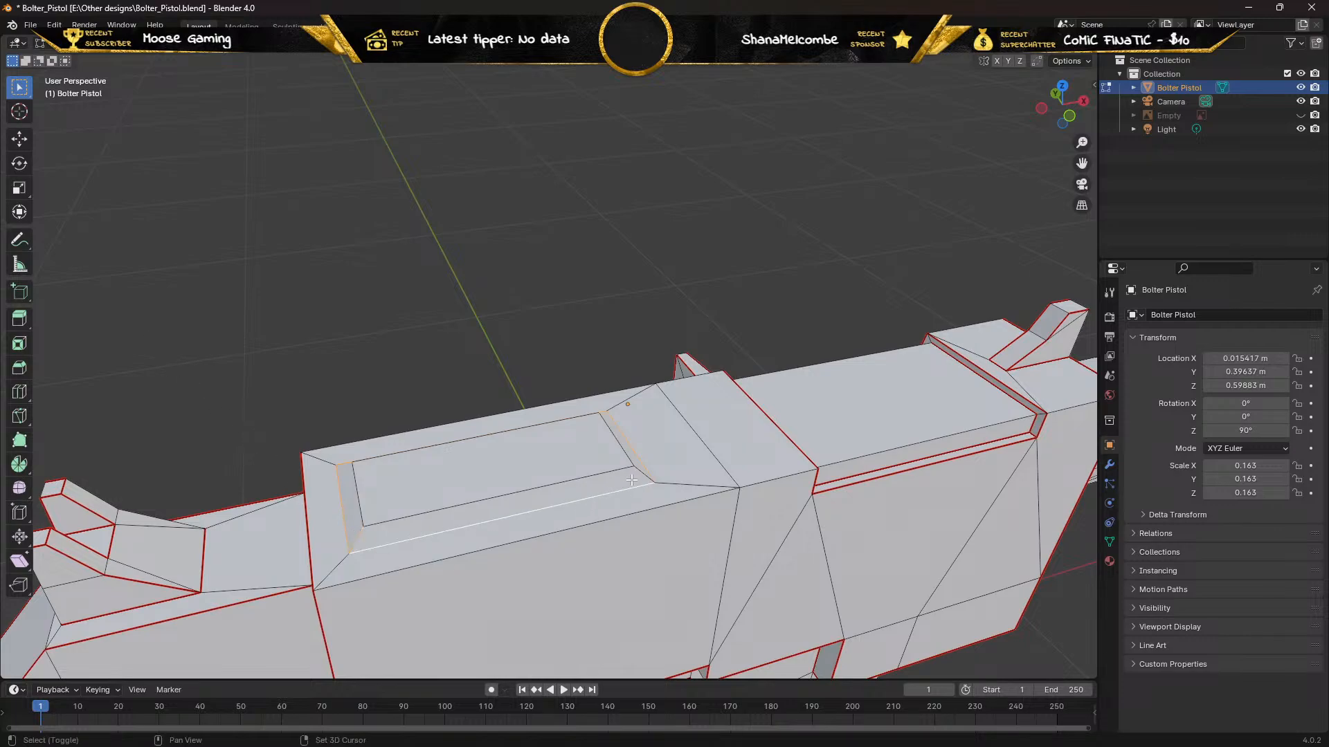
pyautogui.hotkey('ctrl', 'e')
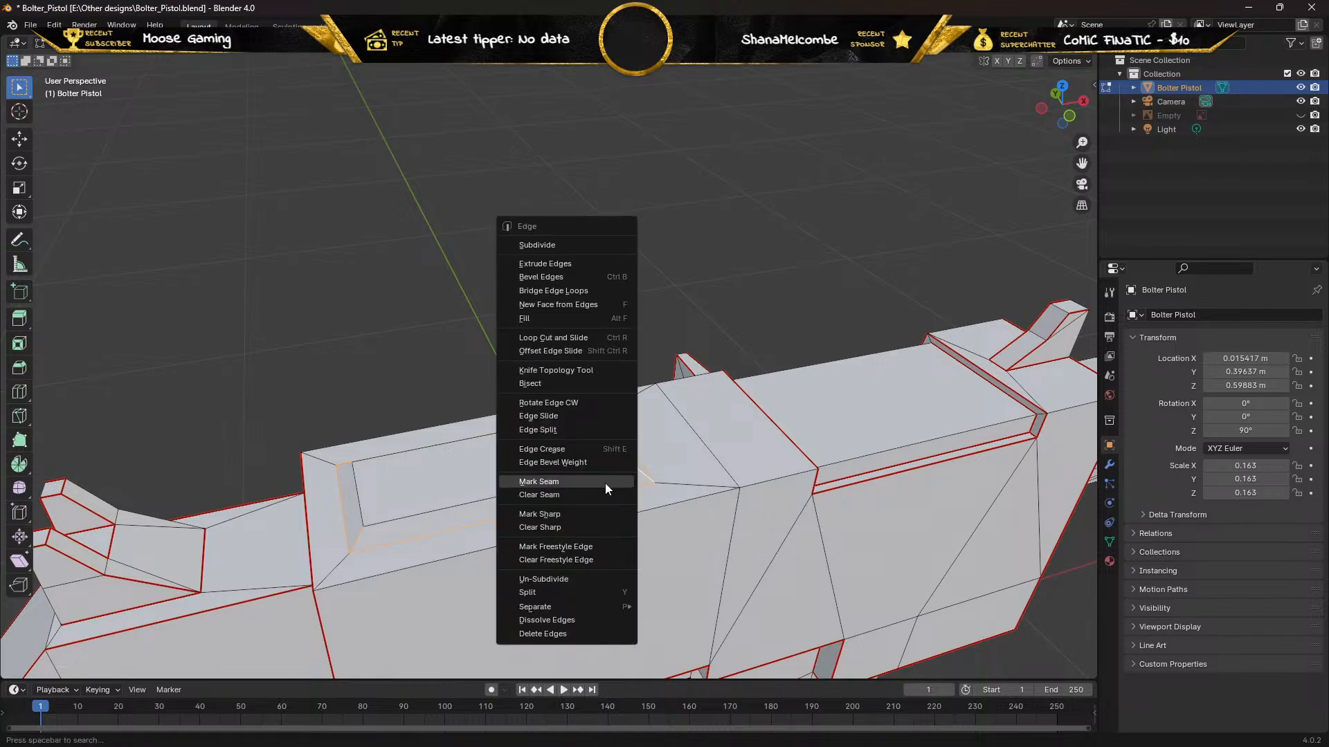
pyautogui.click(605, 483)
pyautogui.moveTo(451, 478); pyautogui.dragTo(532, 463, button='middle')
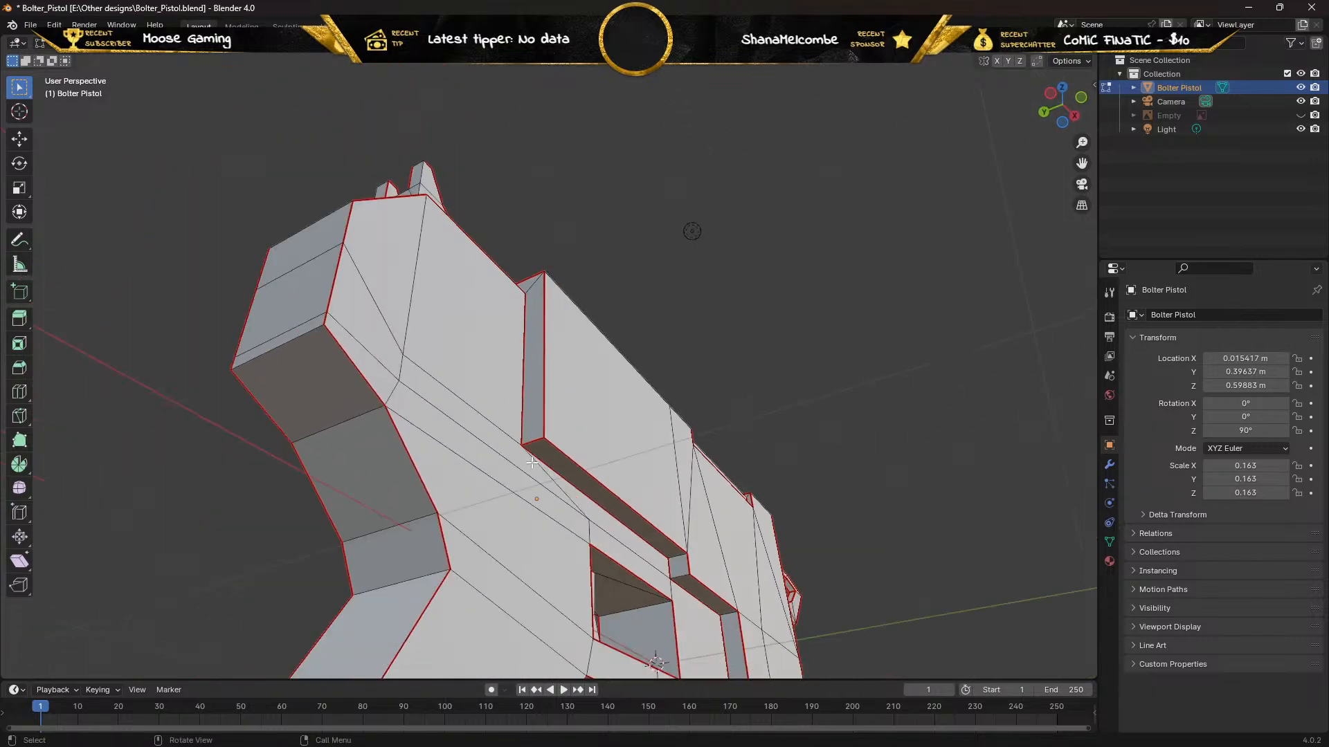
# Mark the selected edge across the back of the grip as a seam and check the seams around the pistol
pyautogui.rightClick(394, 586)
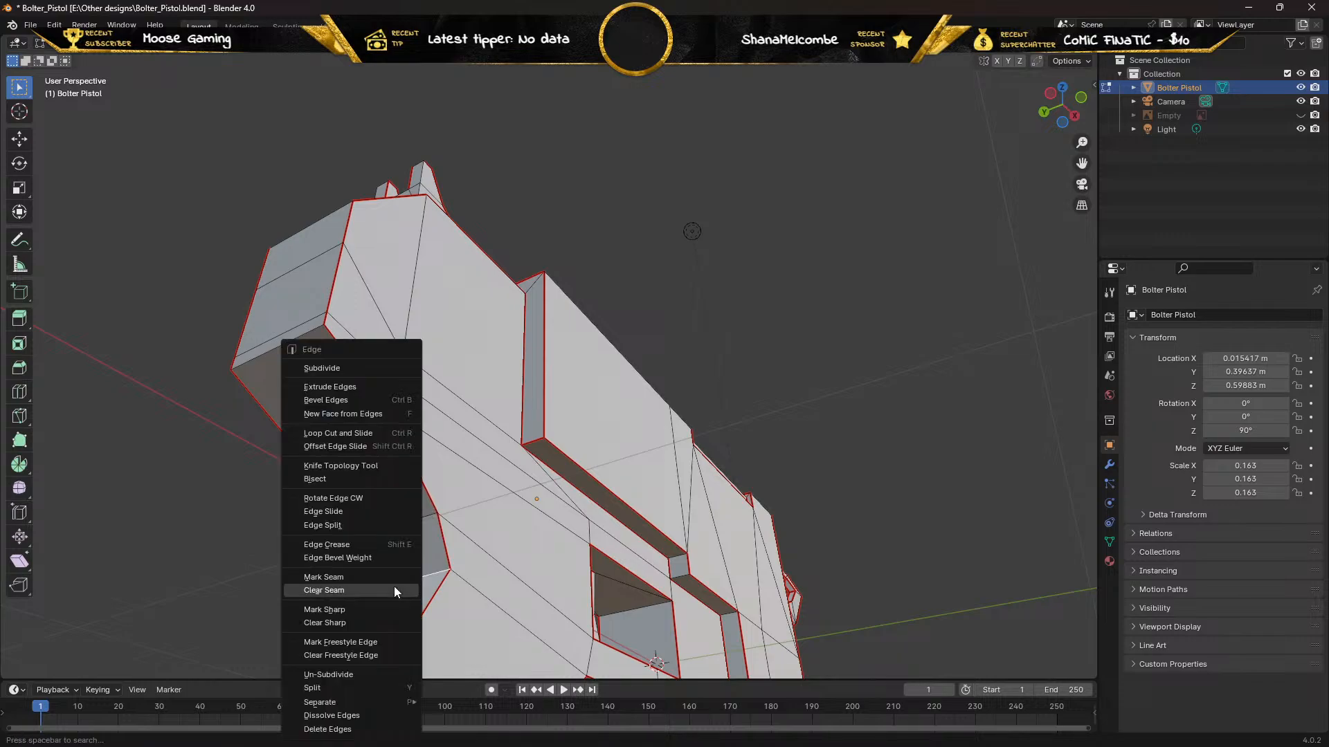
pyautogui.click(363, 579)
pyautogui.moveTo(377, 548); pyautogui.dragTo(308, 610, button='middle')
pyautogui.scroll(-3, 302, 585)
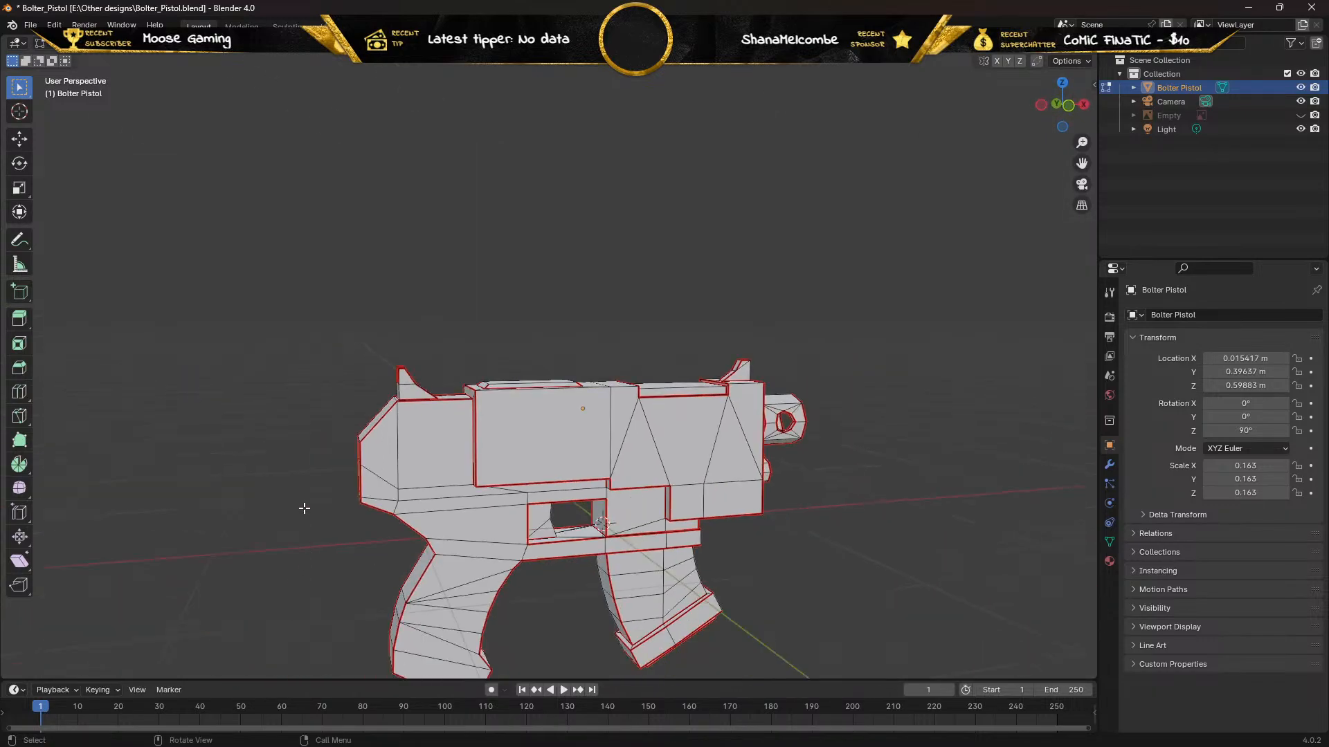
pyautogui.scroll(-1, 305, 507)
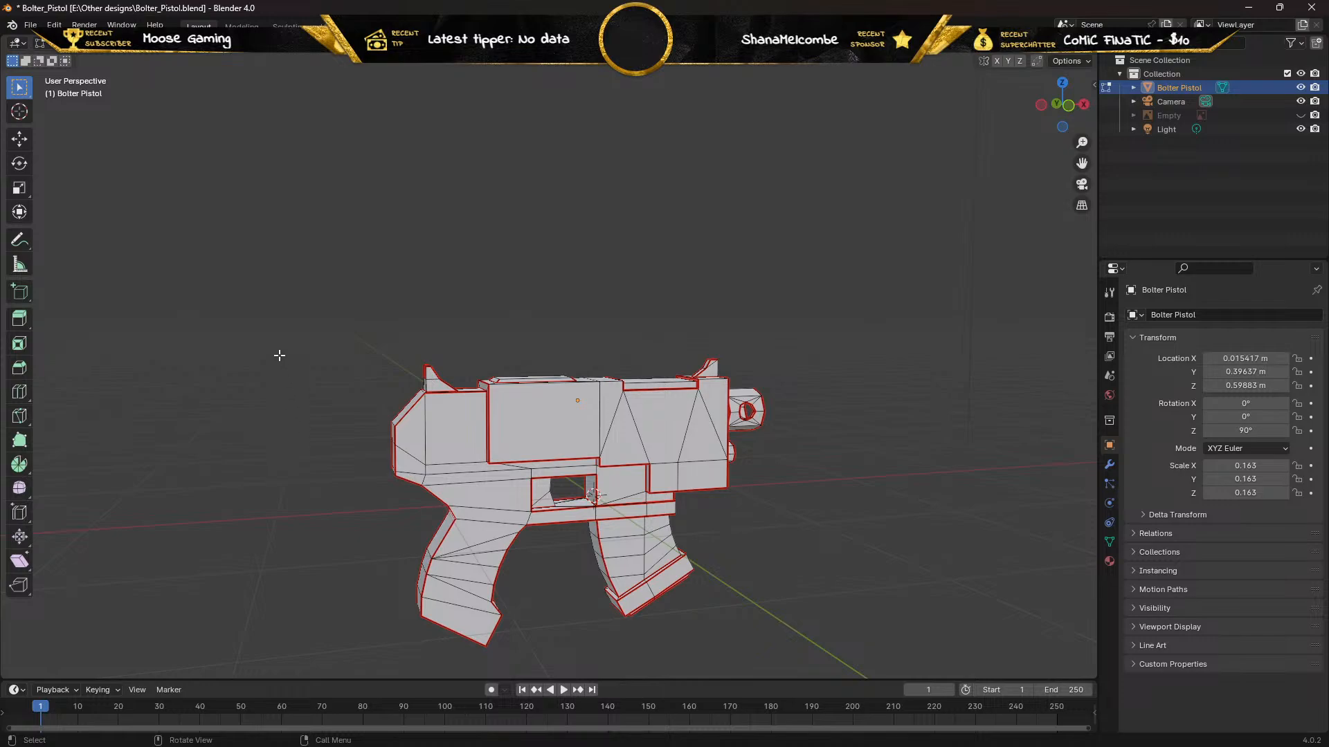
pyautogui.moveTo(279, 355); pyautogui.dragTo(231, 377, button='middle')
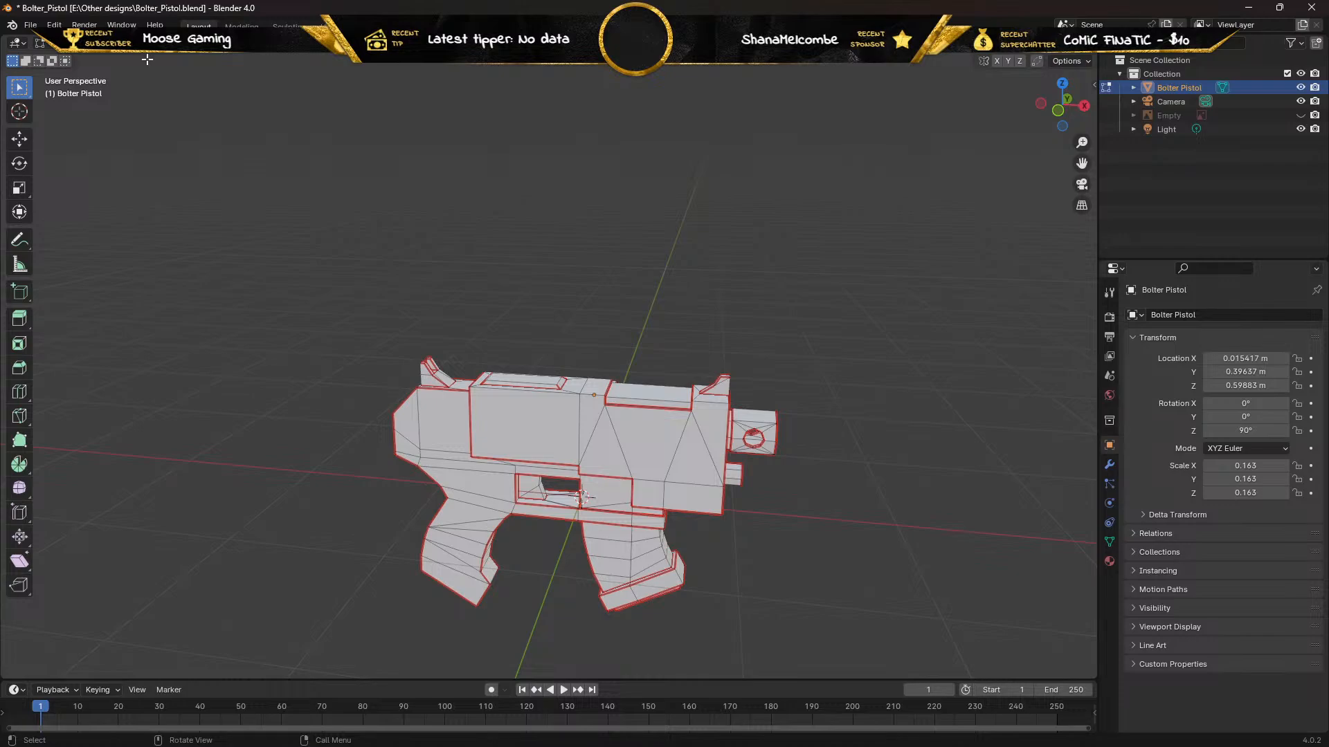
# Select the entire Bolter Pistol mesh and unwrap it along the marked seams
pyautogui.press('a')
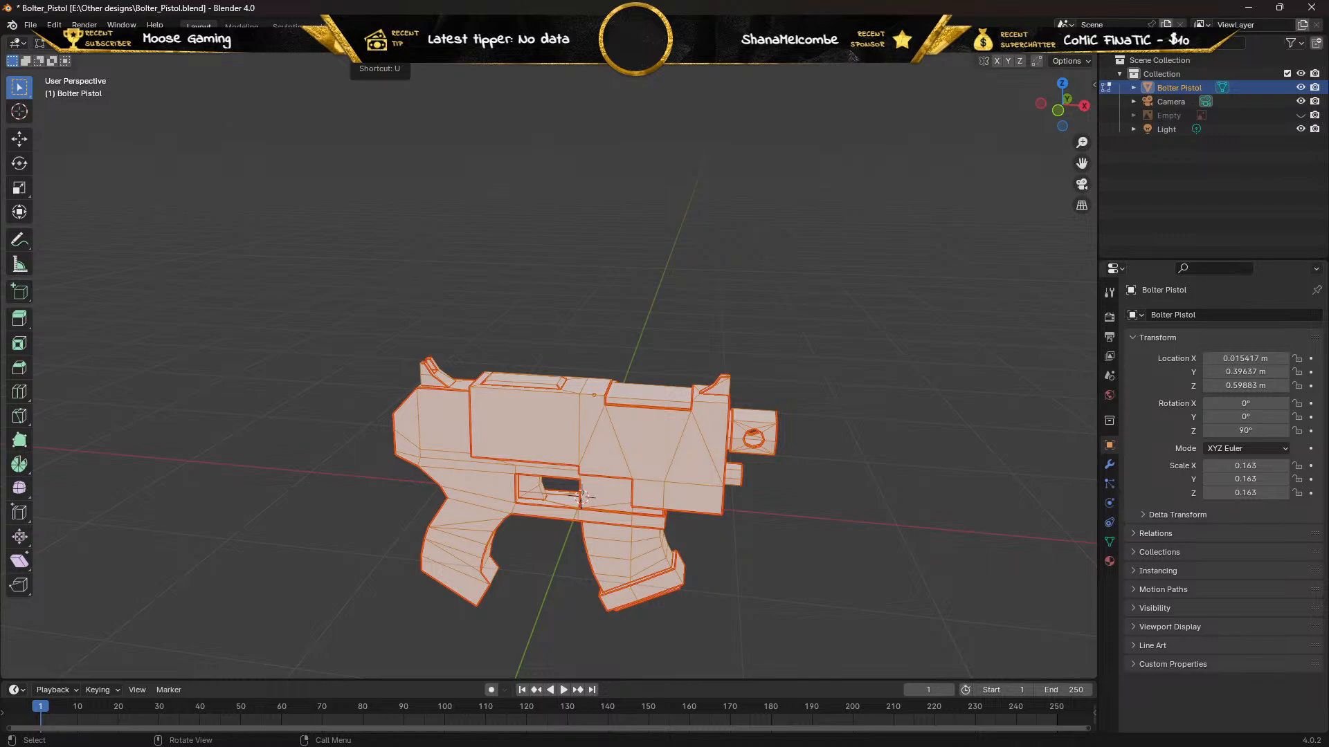
pyautogui.press('u')
pyautogui.click(393, 64)
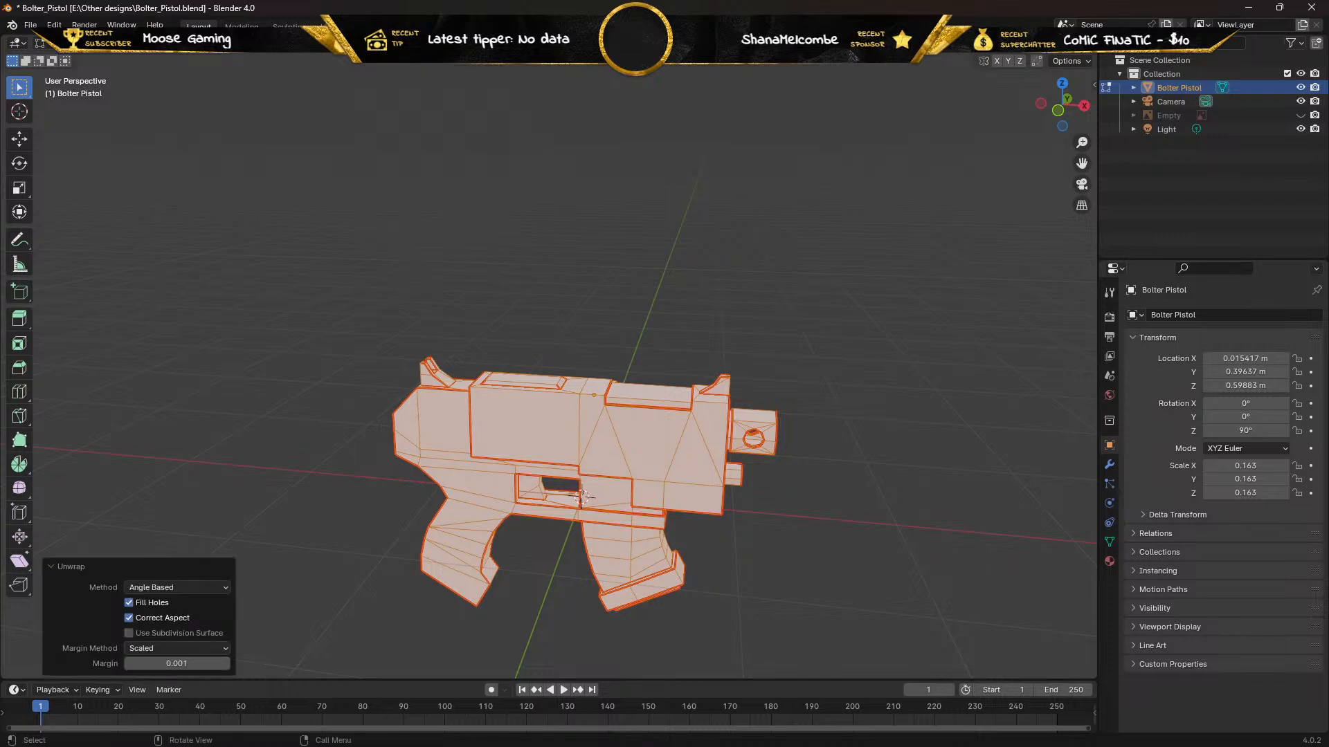
# Switch to the UV Editing workspace and examine how closely the pistol's UV islands are packed
pyautogui.click(337, 26)
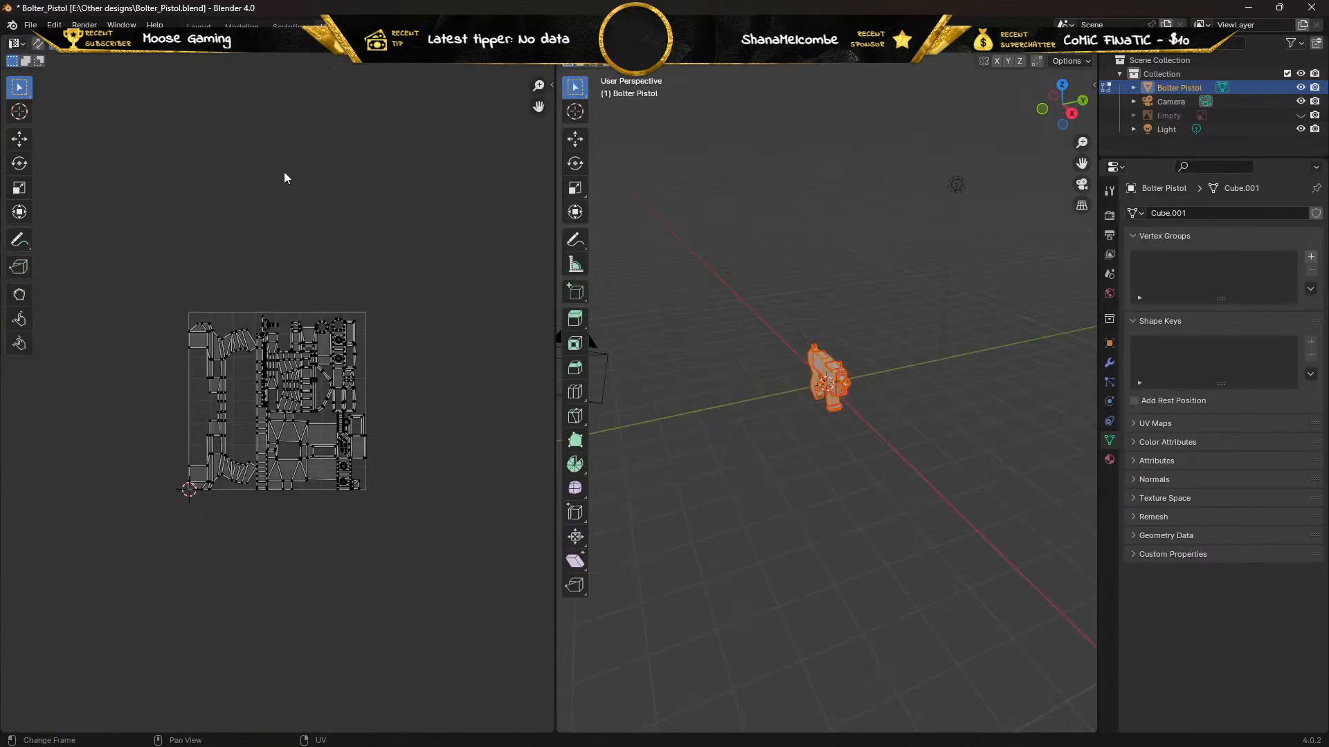
pyautogui.scroll(5, 198, 350)
pyautogui.scroll(-1, 196, 351)
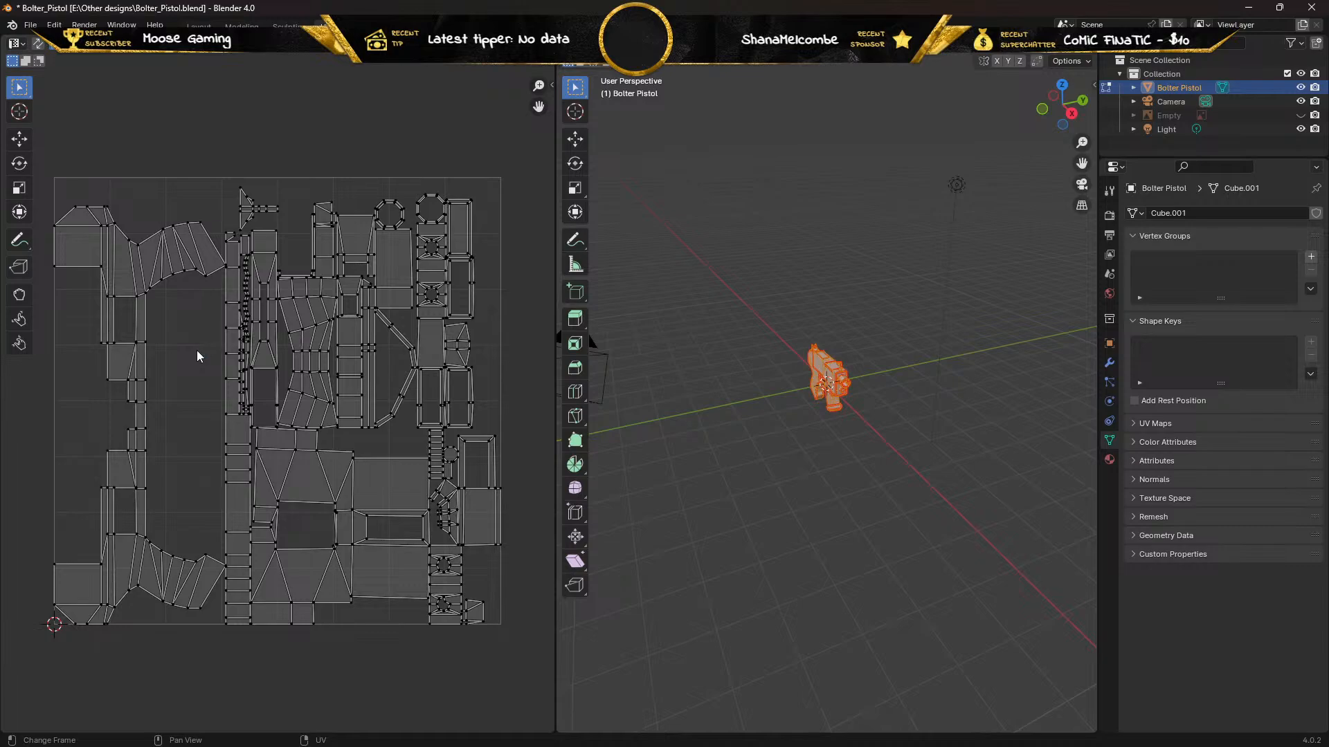
pyautogui.scroll(2, 197, 350)
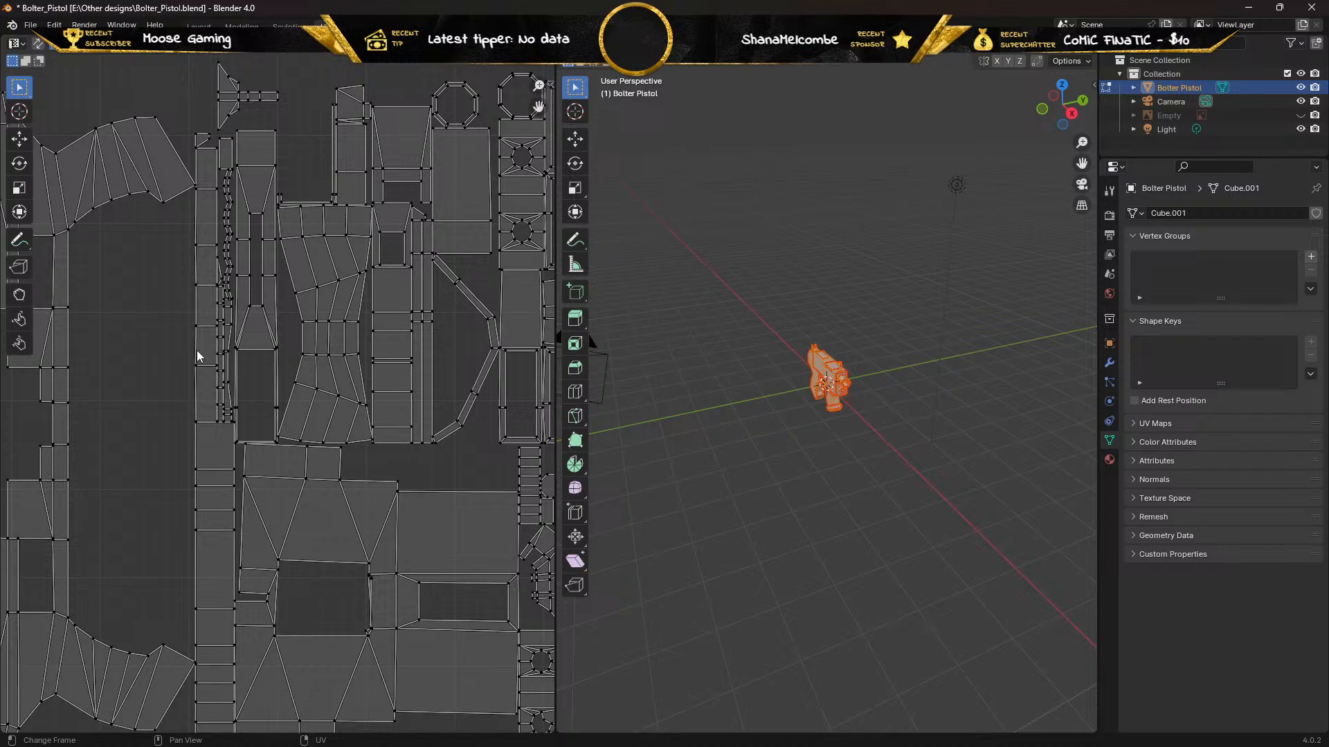
pyautogui.scroll(-1, 196, 351)
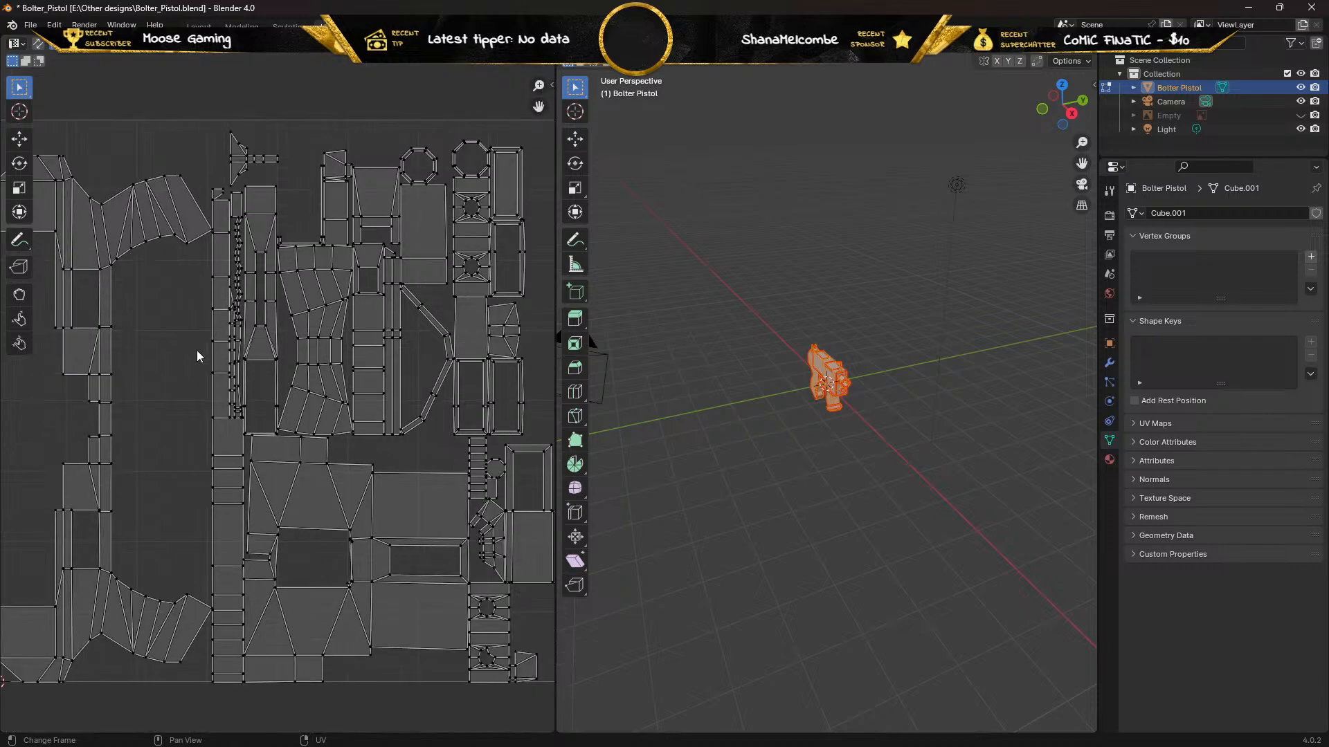
pyautogui.scroll(-1, 197, 350)
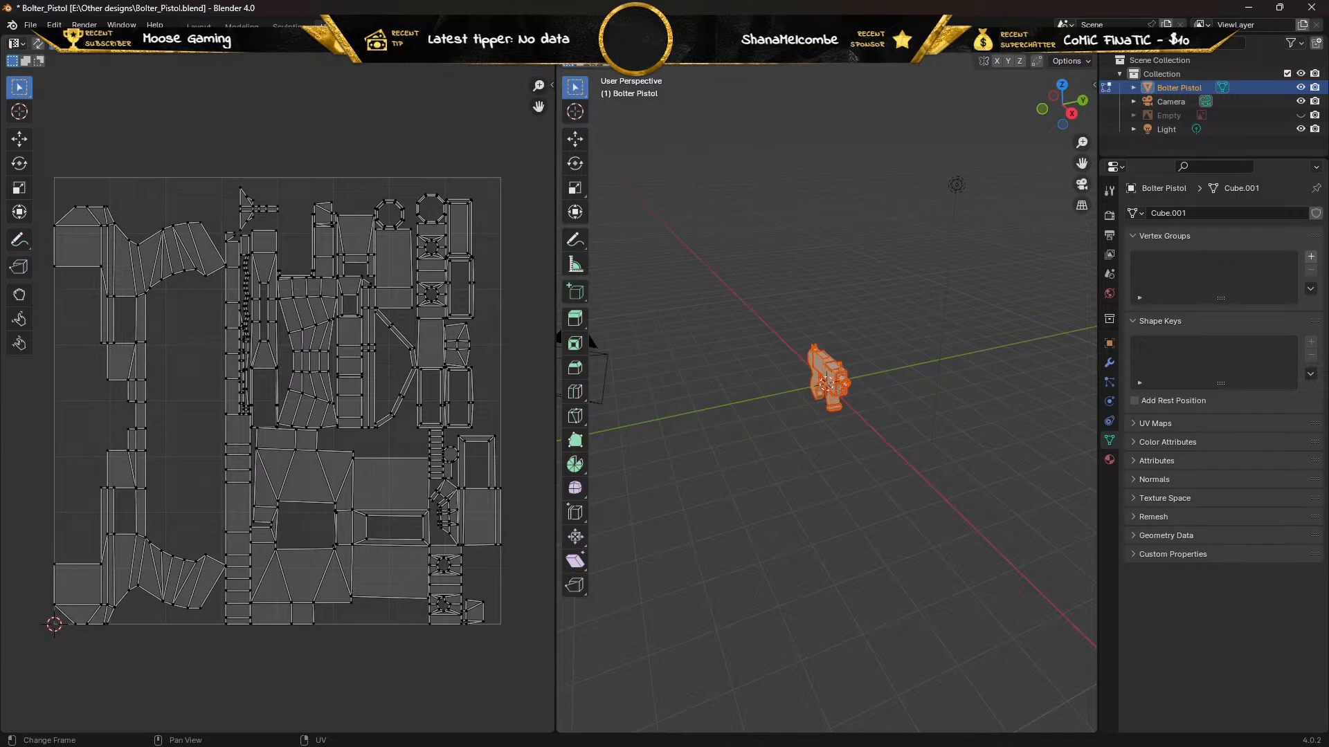
# Return to the Layout workspace and unwrap the whole pistol mesh again with a larger island margin
pyautogui.click(198, 26)
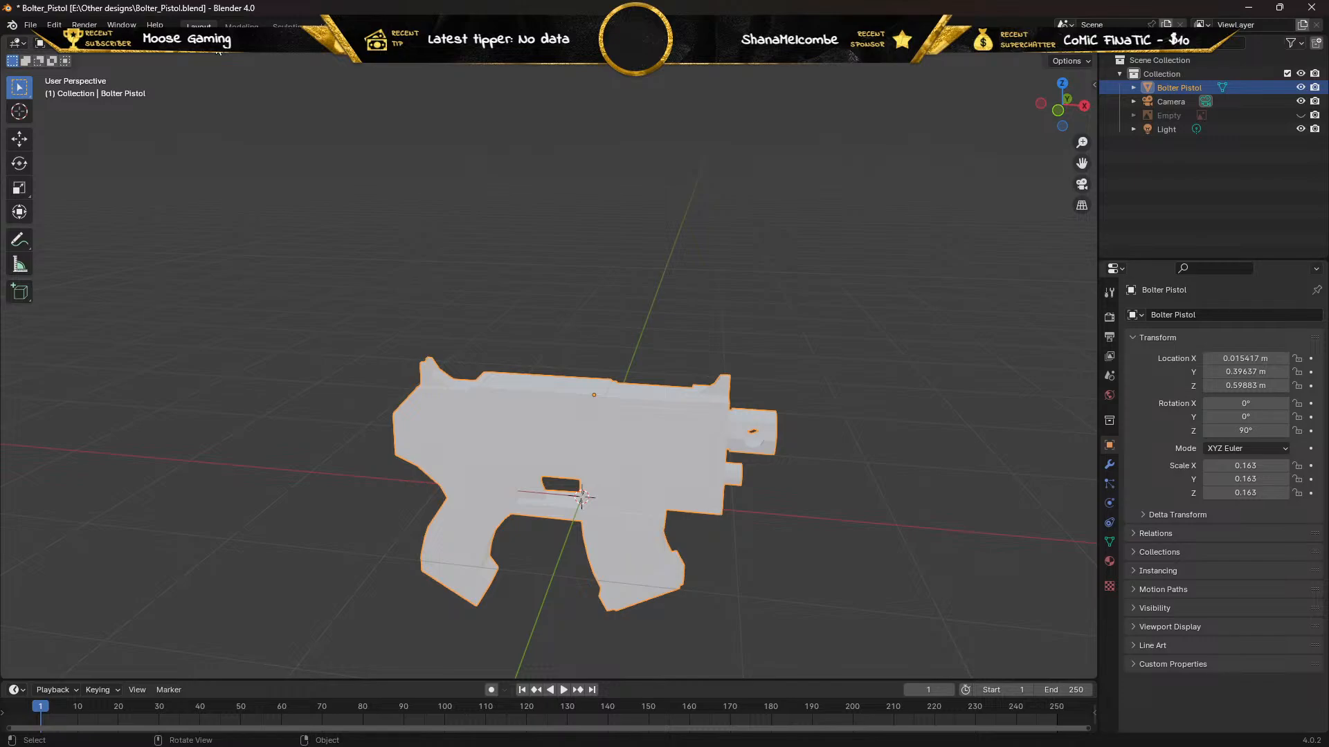
pyautogui.press('Tab')
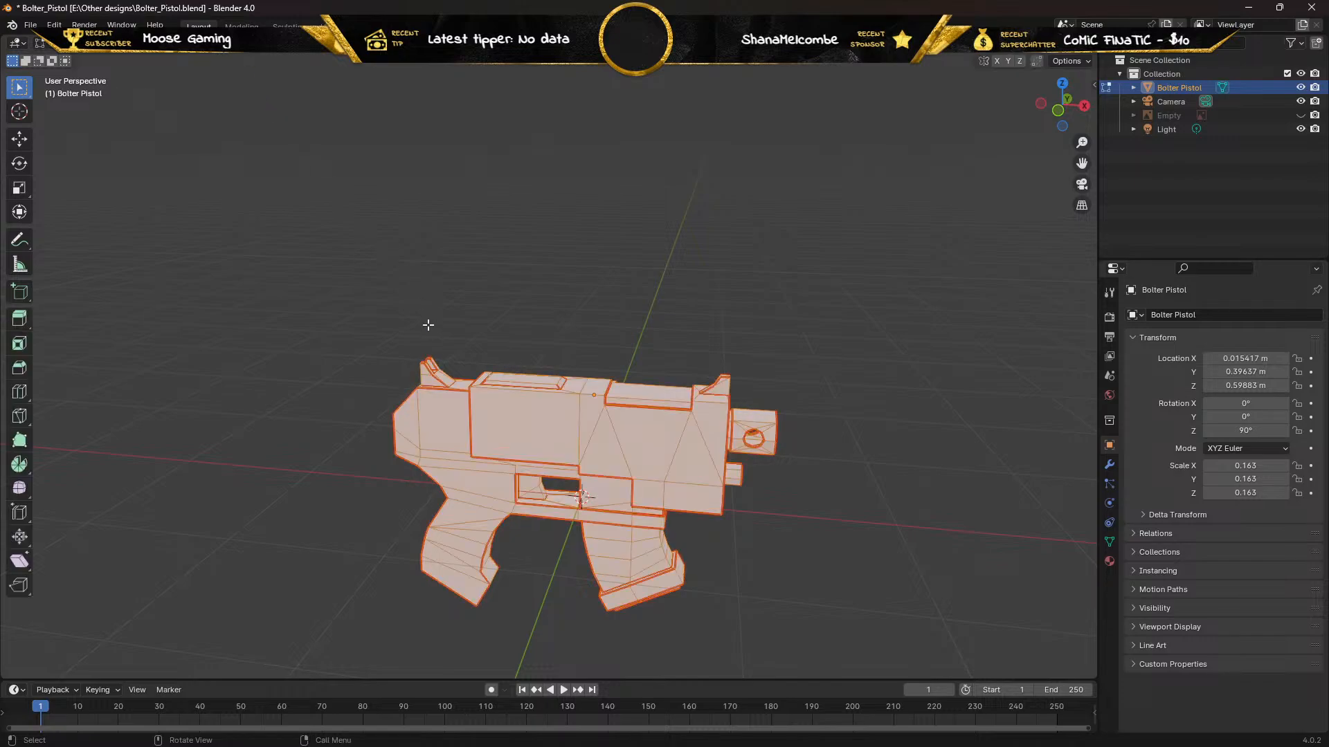
pyautogui.press('u')
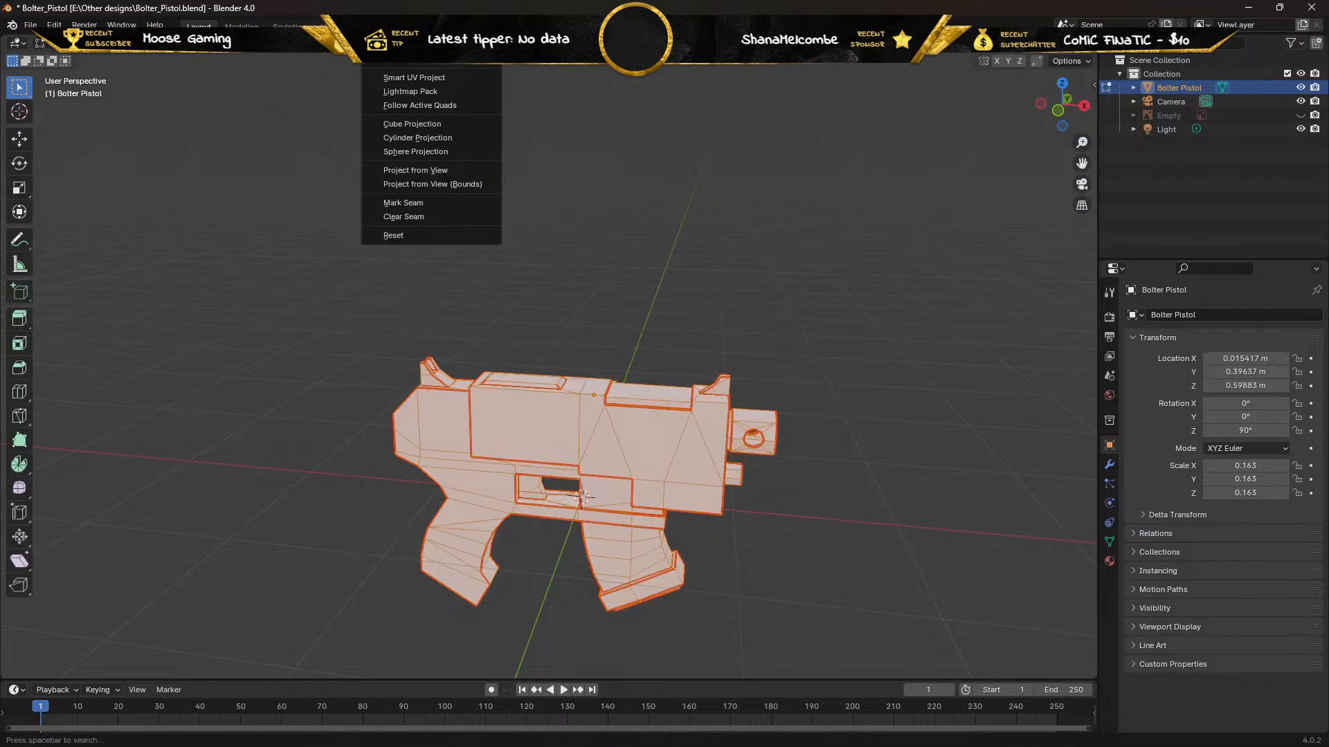
pyautogui.click(408, 77)
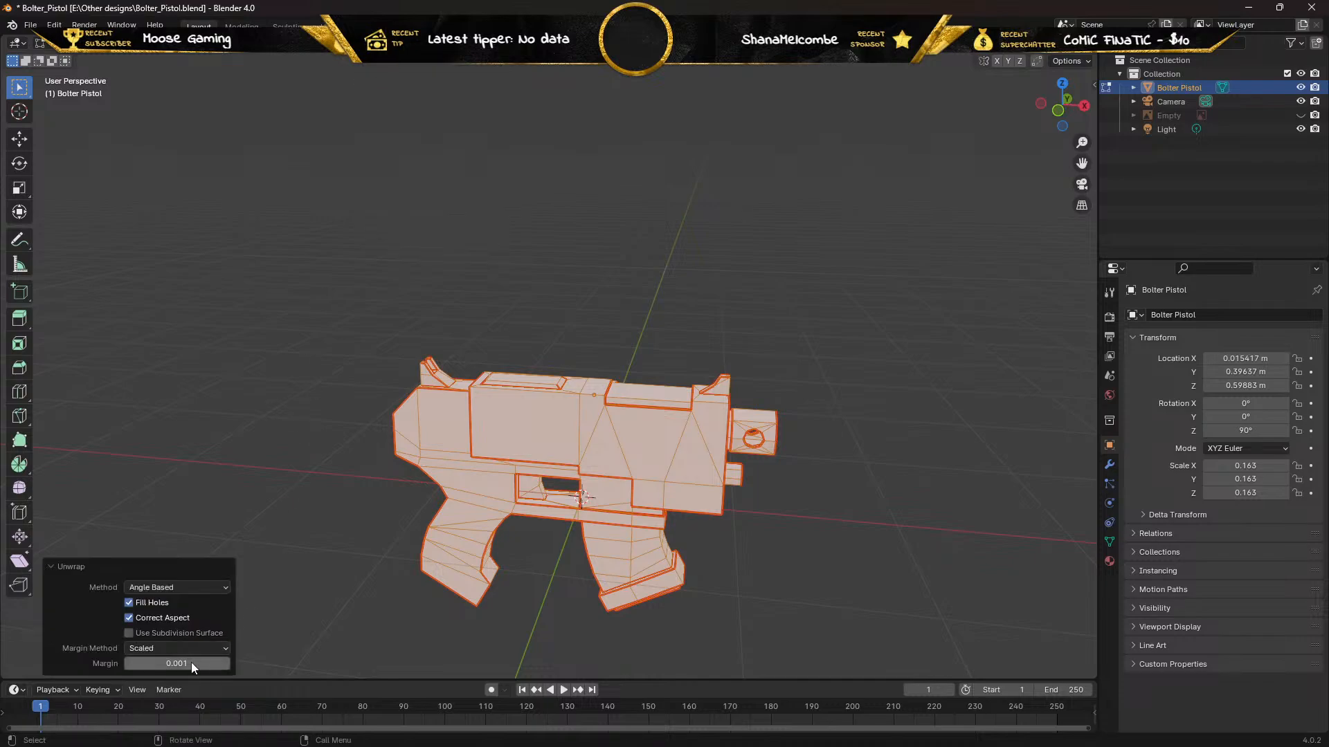
pyautogui.click(191, 662)
pyautogui.click(146, 664)
pyautogui.moveTo(146, 663); pyautogui.dragTo(140, 666)
pyautogui.write('10')
pyautogui.press('Return')
# Reopen the UV Editing workspace and examine the spacing between the islands, especially around the narrow strips and the curved band
pyautogui.click(332, 27)
pyautogui.scroll(4, 232, 288)
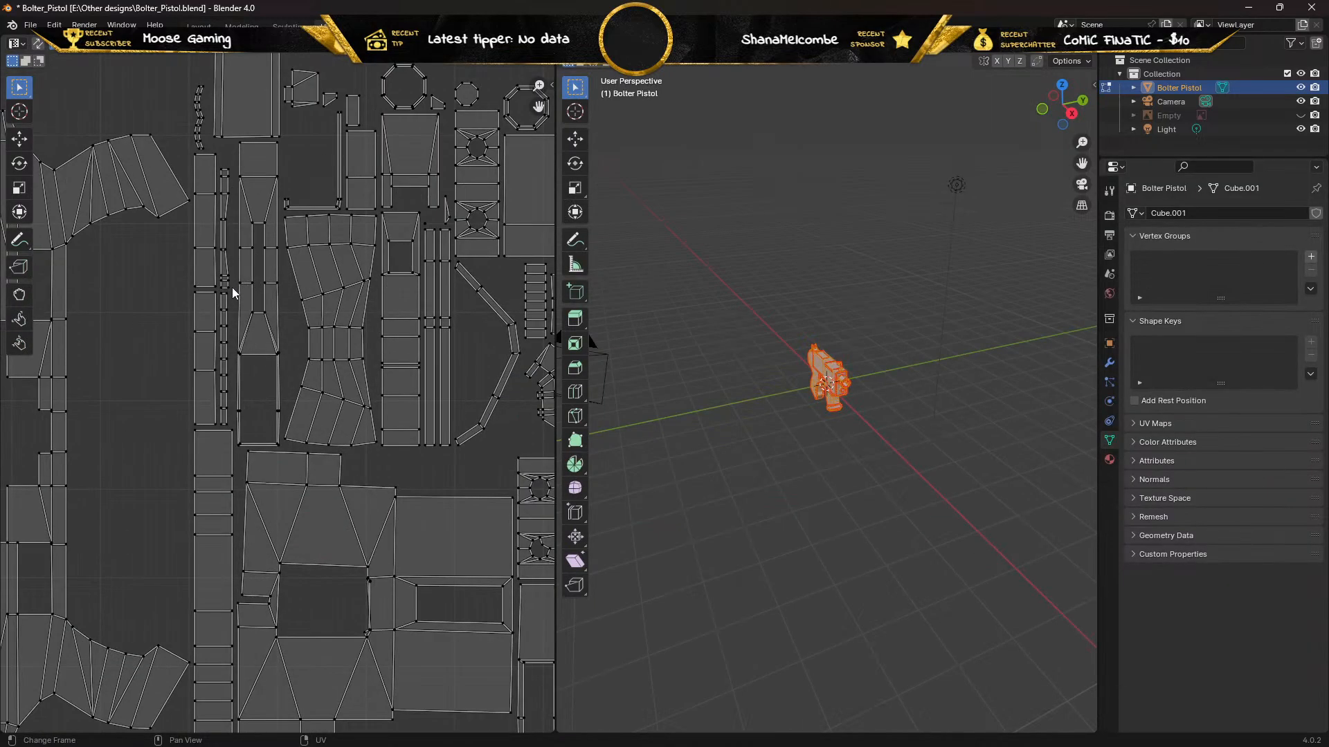
pyautogui.scroll(-4, 232, 292)
pyautogui.scroll(-1, 205, 308)
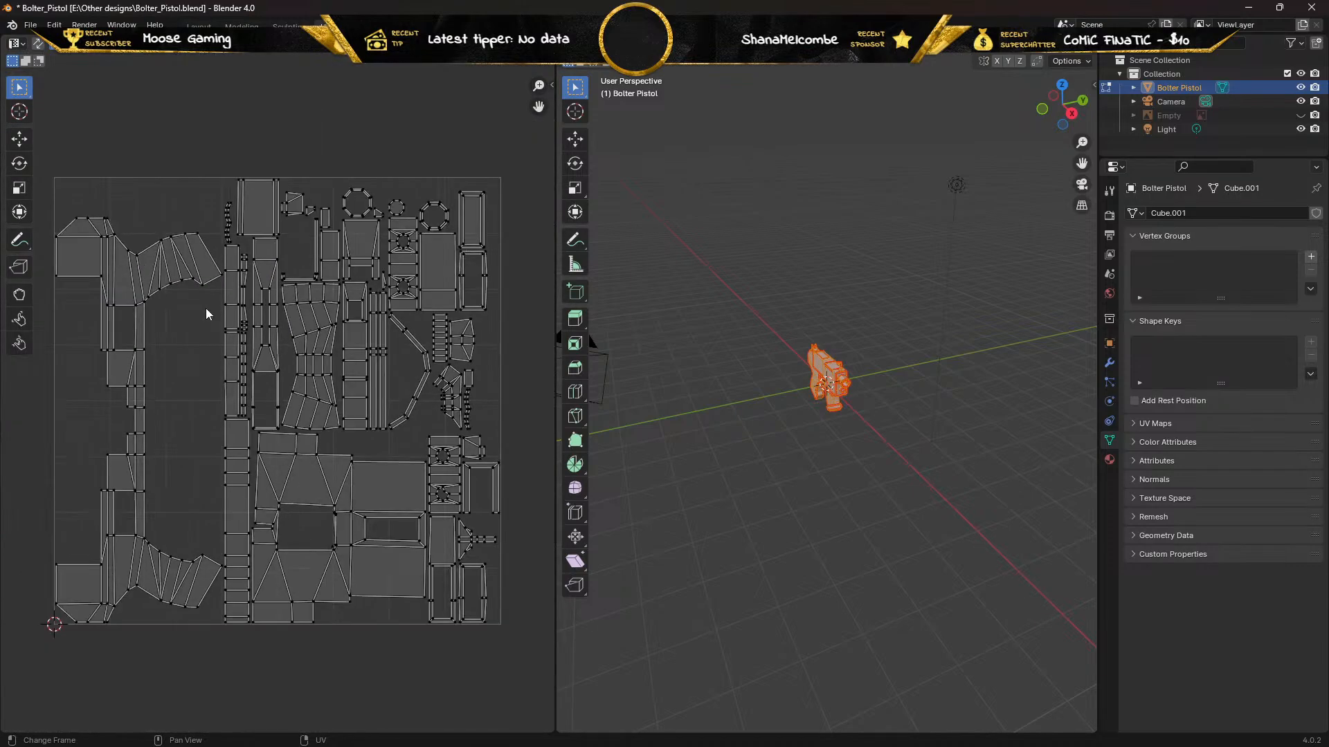
pyautogui.scroll(3, 205, 309)
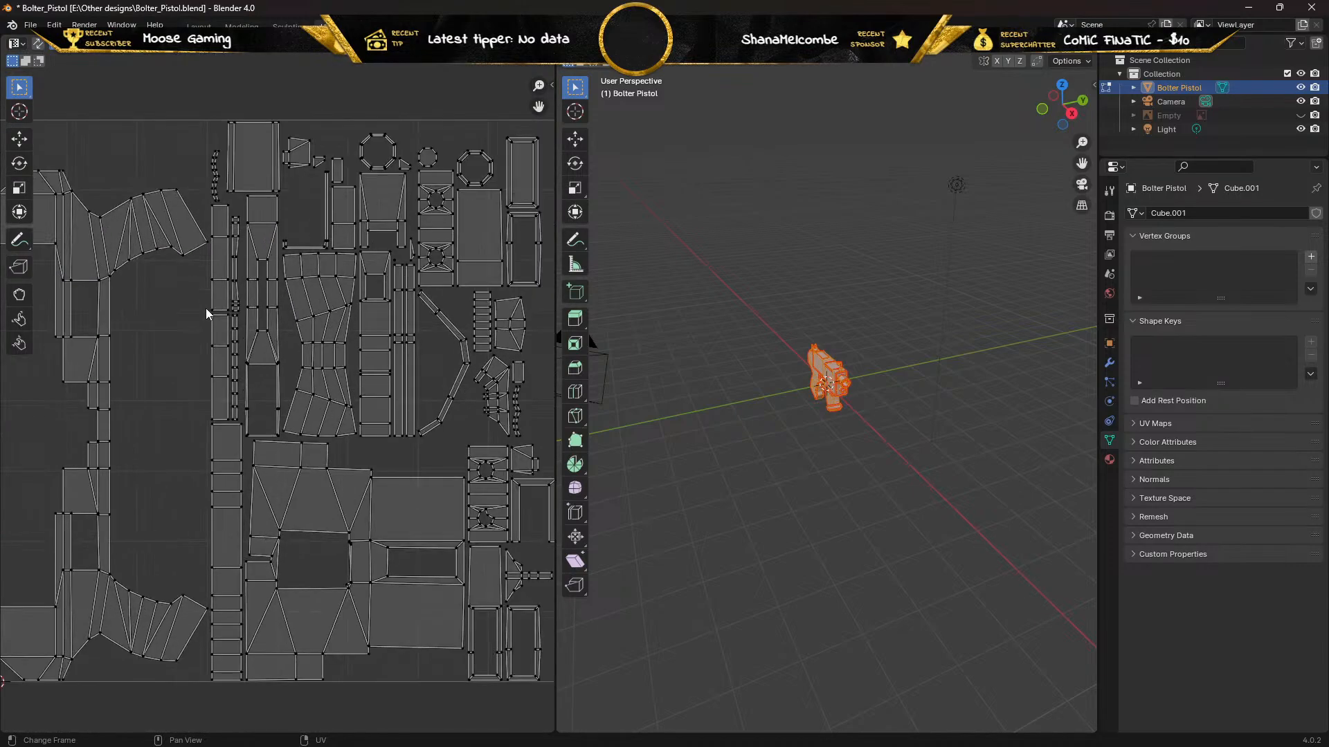
pyautogui.moveTo(260, 213); pyautogui.dragTo(159, 275, button='middle')
pyautogui.scroll(-4, 158, 275)
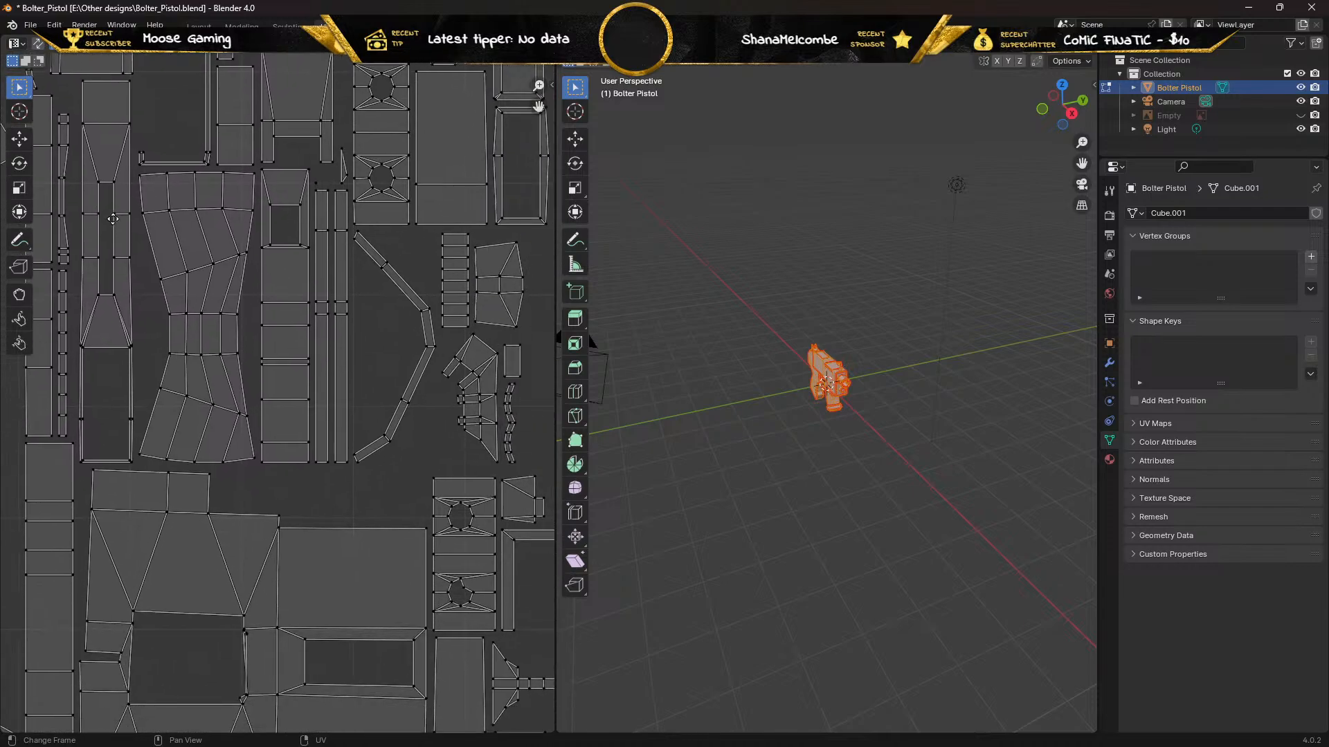
pyautogui.moveTo(174, 375); pyautogui.dragTo(92, 407, button='middle')
pyautogui.scroll(5, 294, 408)
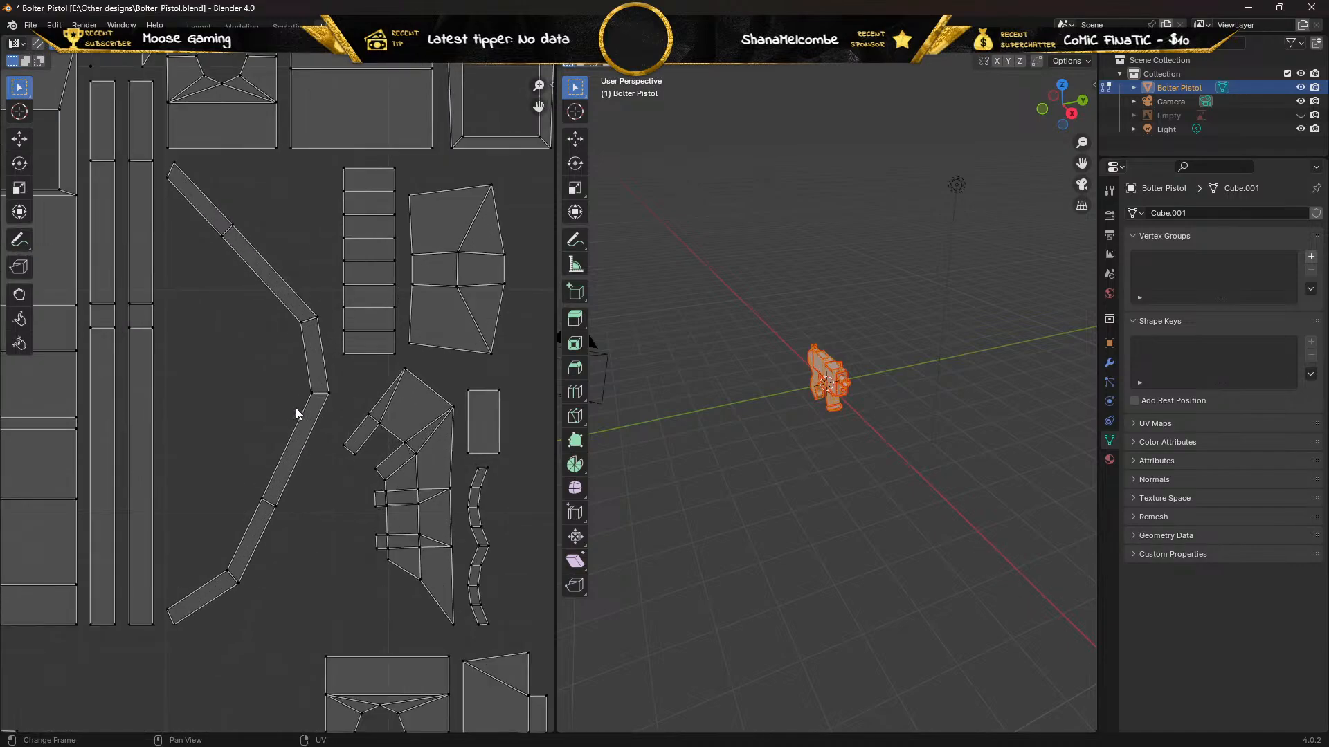
pyautogui.scroll(-3, 252, 406)
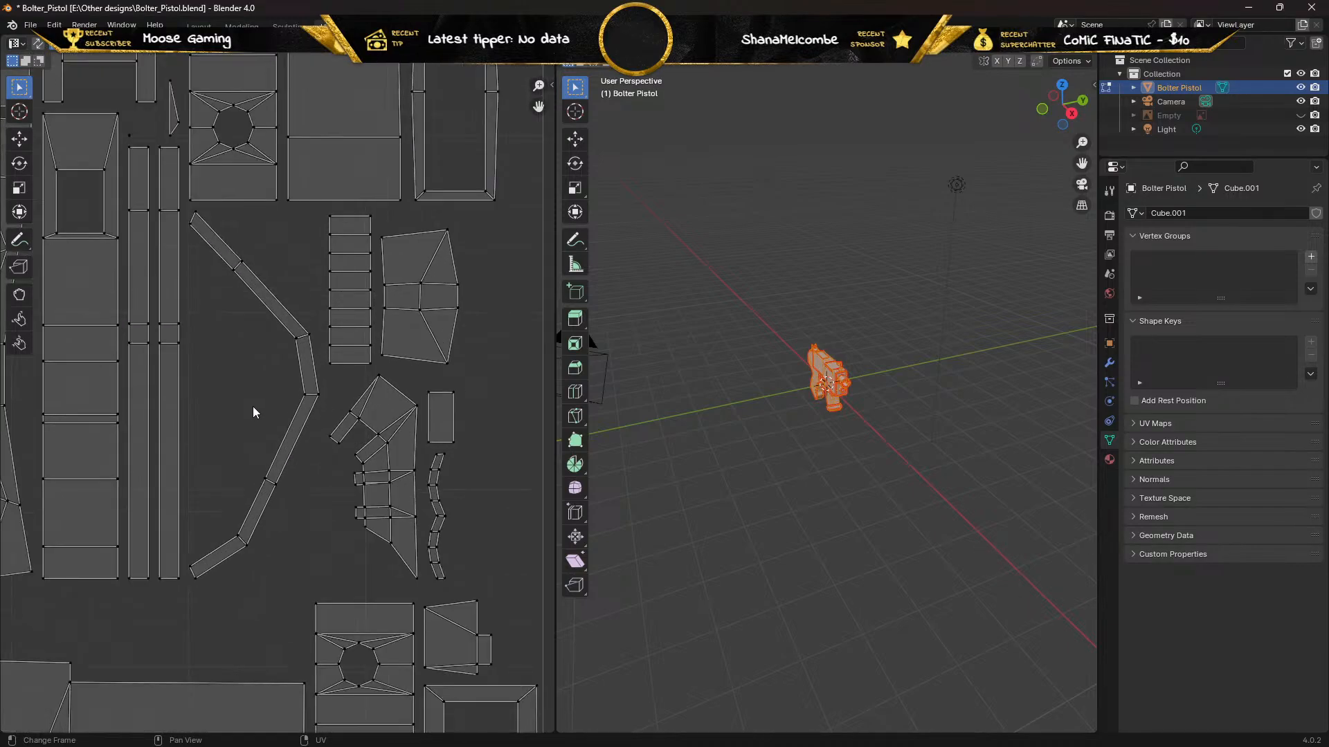
pyautogui.scroll(-2, 244, 380)
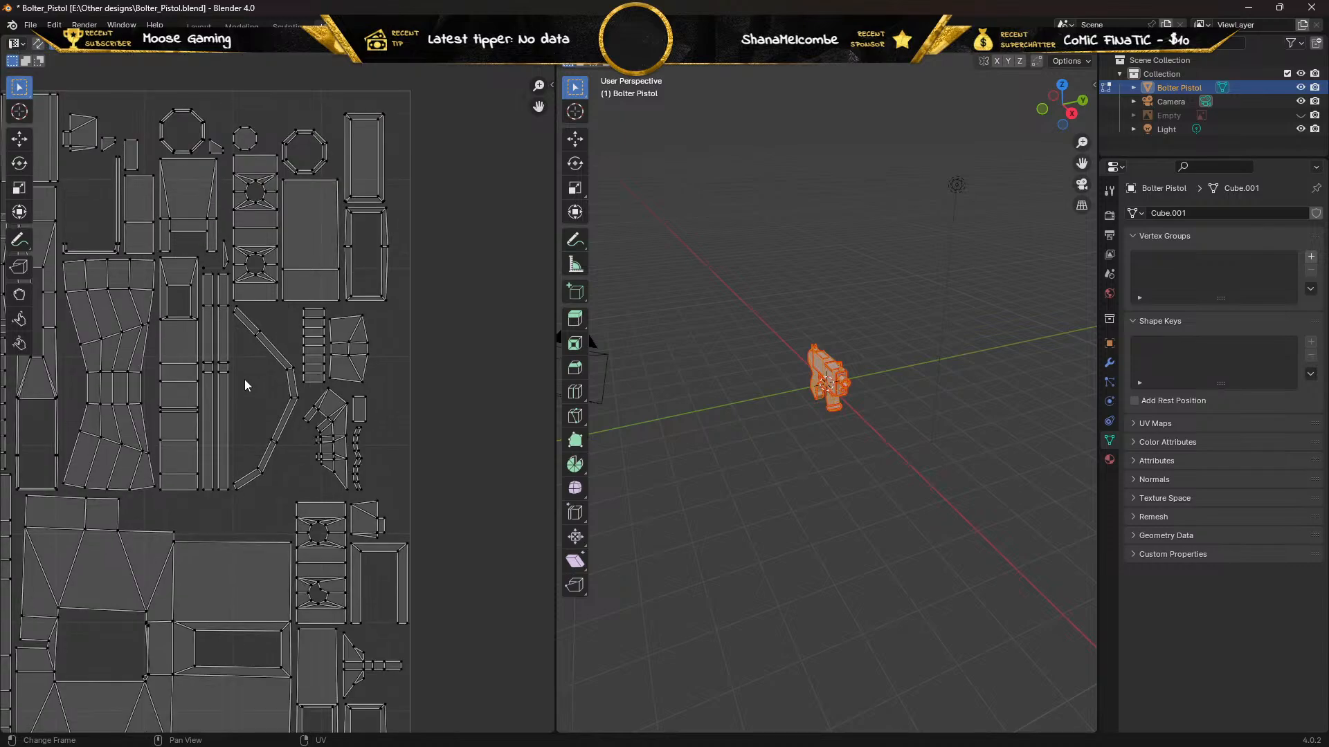
# Inspect the gaps around the octagonal ring islands and the large body island with the rectangular opening
pyautogui.moveTo(243, 380); pyautogui.dragTo(306, 497, button='middle')
pyautogui.scroll(6, 288, 443)
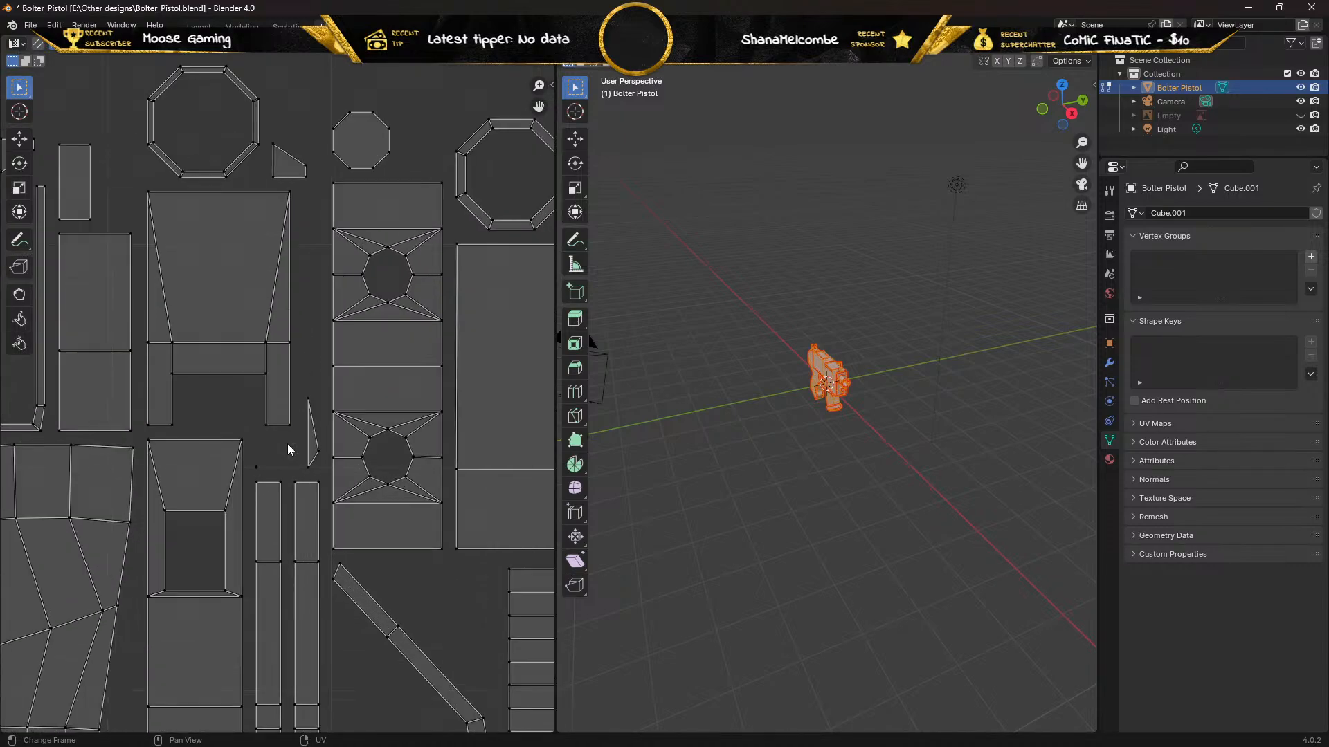
pyautogui.scroll(-5, 288, 443)
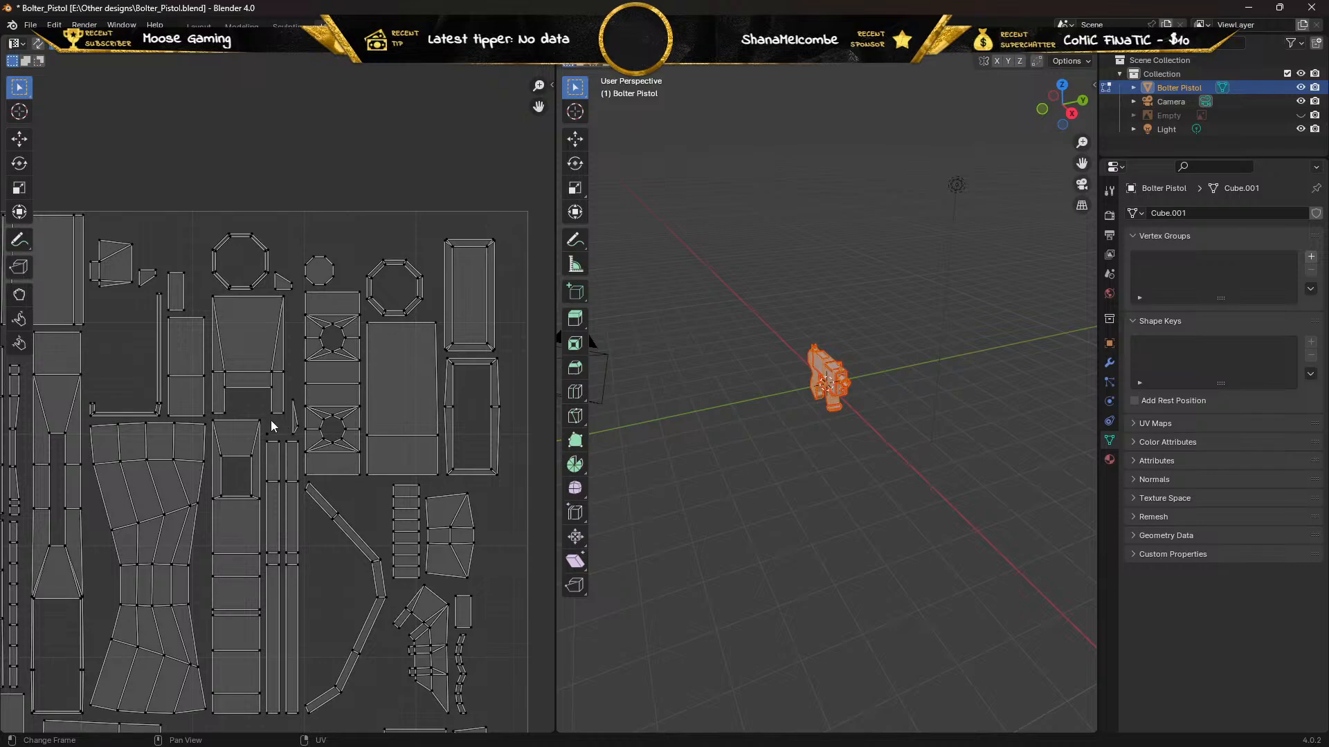
pyautogui.moveTo(275, 424); pyautogui.dragTo(404, 193, button='middle')
pyautogui.scroll(-2, 294, 312)
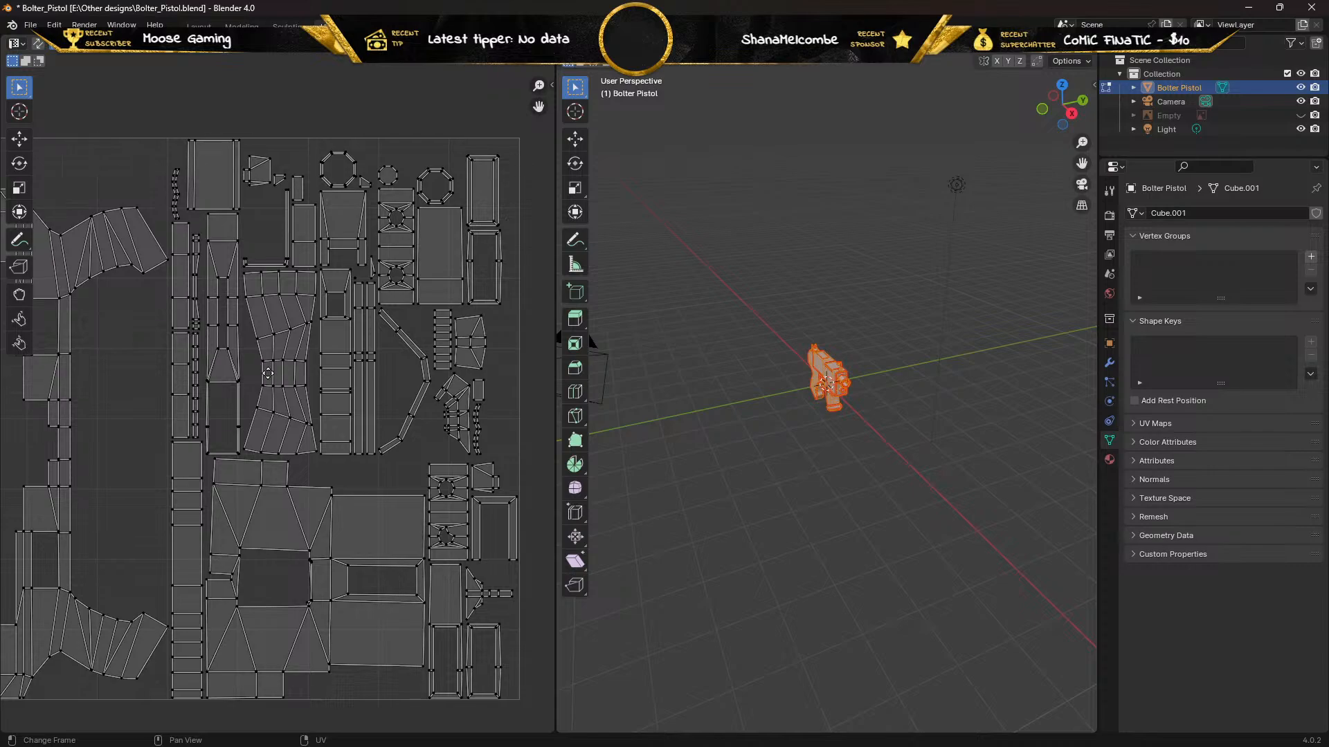
pyautogui.moveTo(270, 370); pyautogui.dragTo(308, 220, button='middle')
pyautogui.scroll(4, 291, 384)
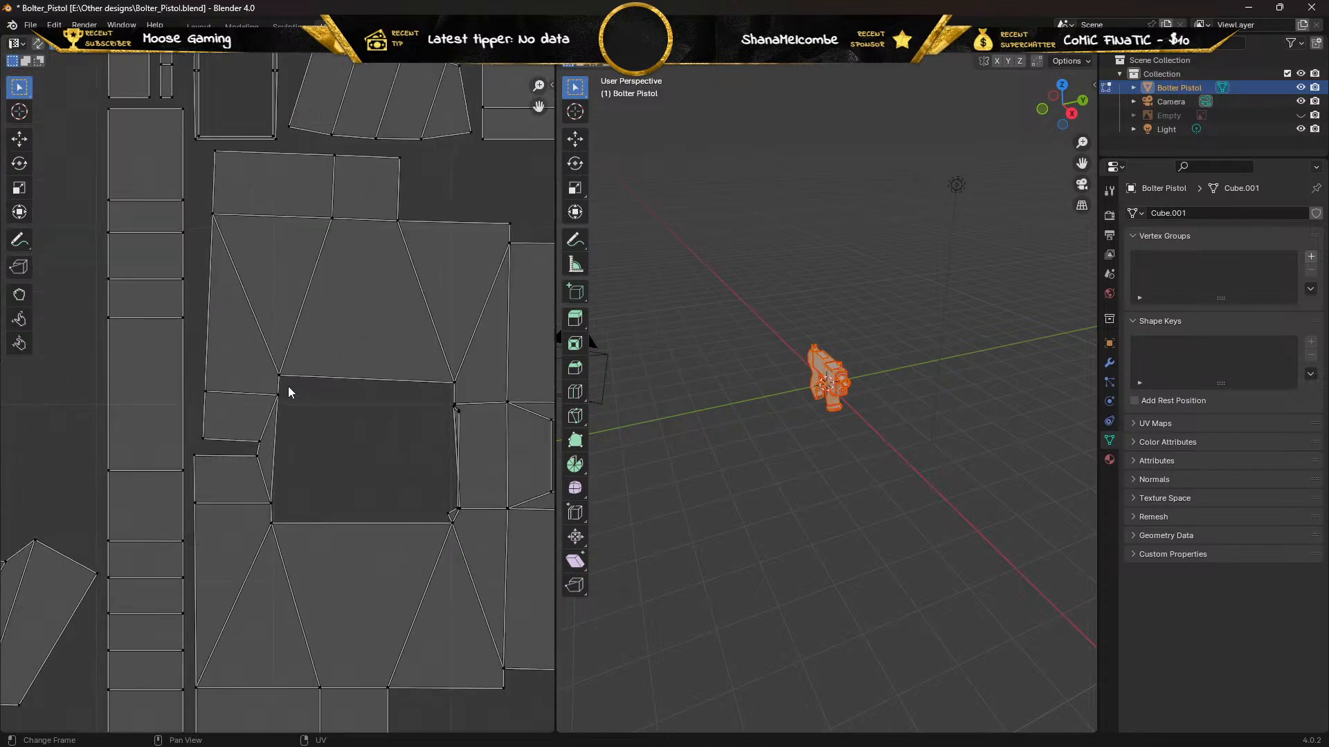
pyautogui.scroll(1, 289, 393)
pyautogui.scroll(-5, 289, 392)
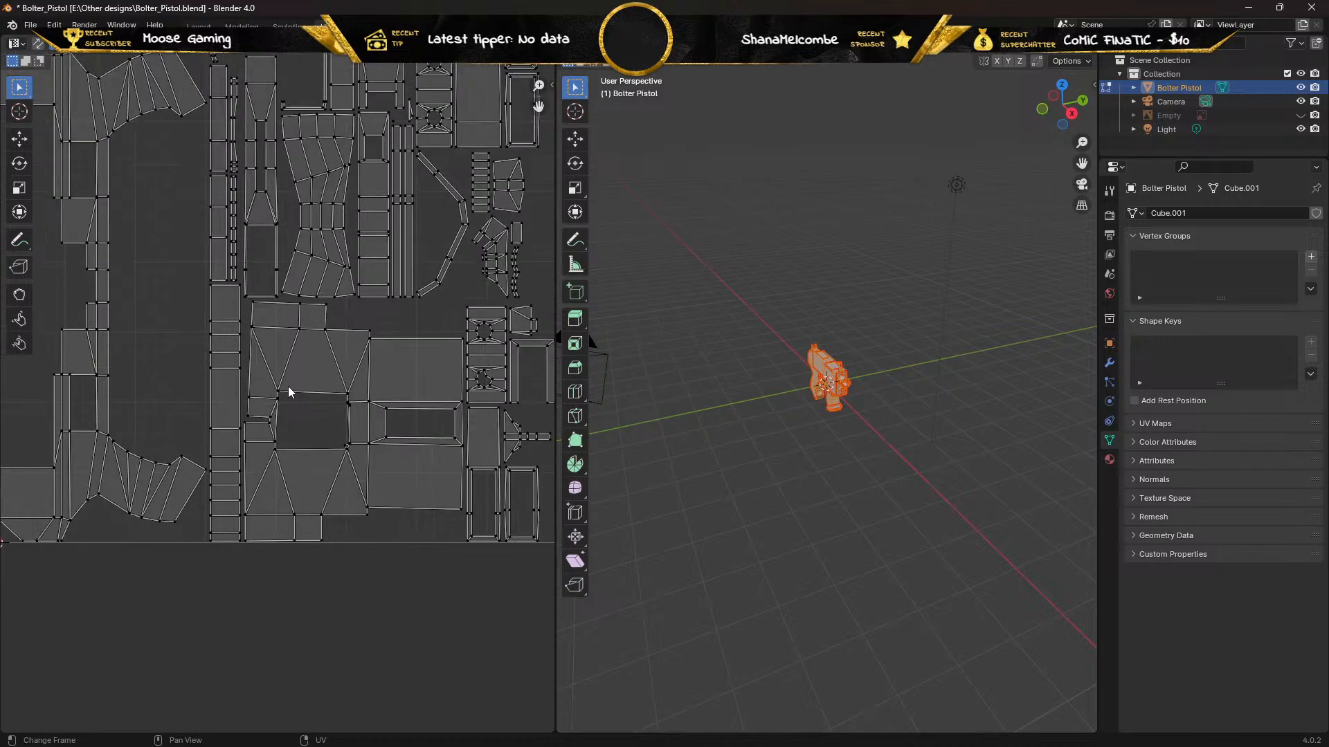
# Examine the long strip islands and small pieces in the upper part of the UV layout, finishing with the complete layout
pyautogui.moveTo(288, 386); pyautogui.dragTo(312, 690, button='middle')
pyautogui.scroll(1, 197, 443)
pyautogui.scroll(4, 201, 437)
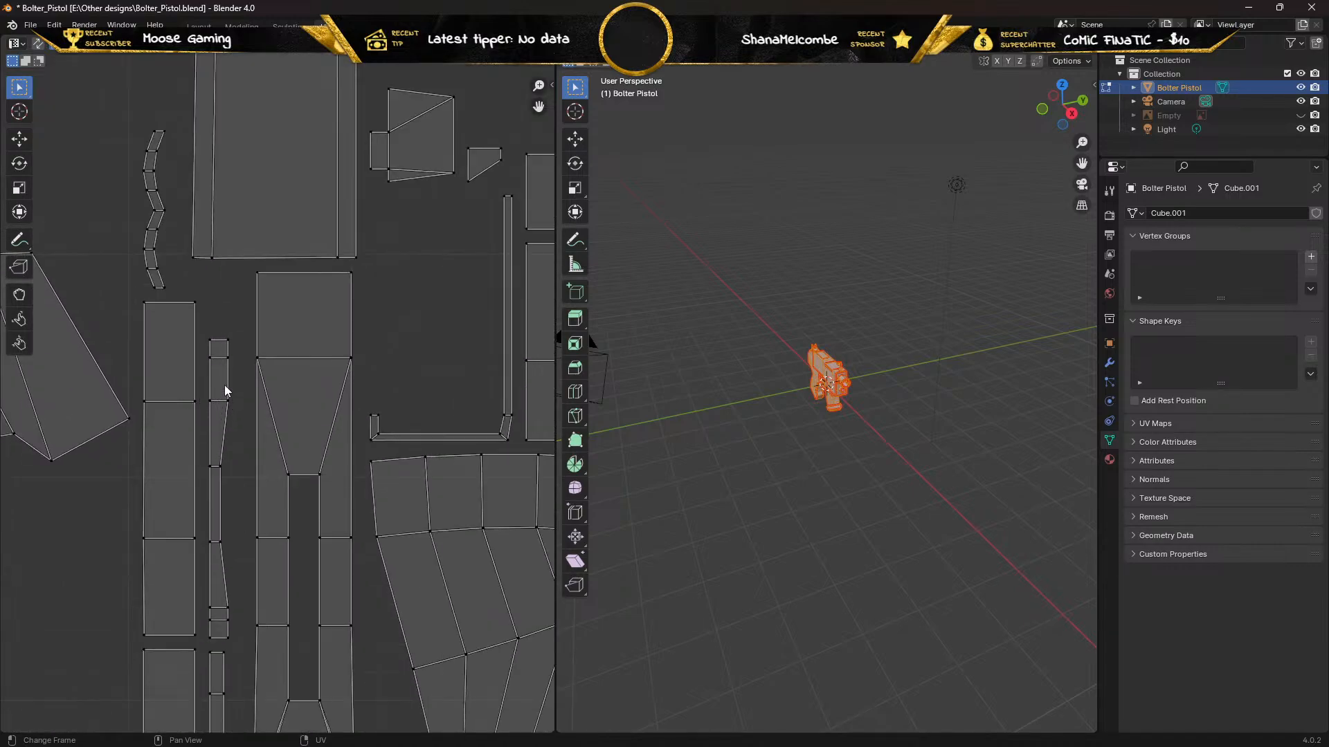
pyautogui.moveTo(213, 317); pyautogui.dragTo(33, 450, button='middle')
pyautogui.scroll(-3, 256, 414)
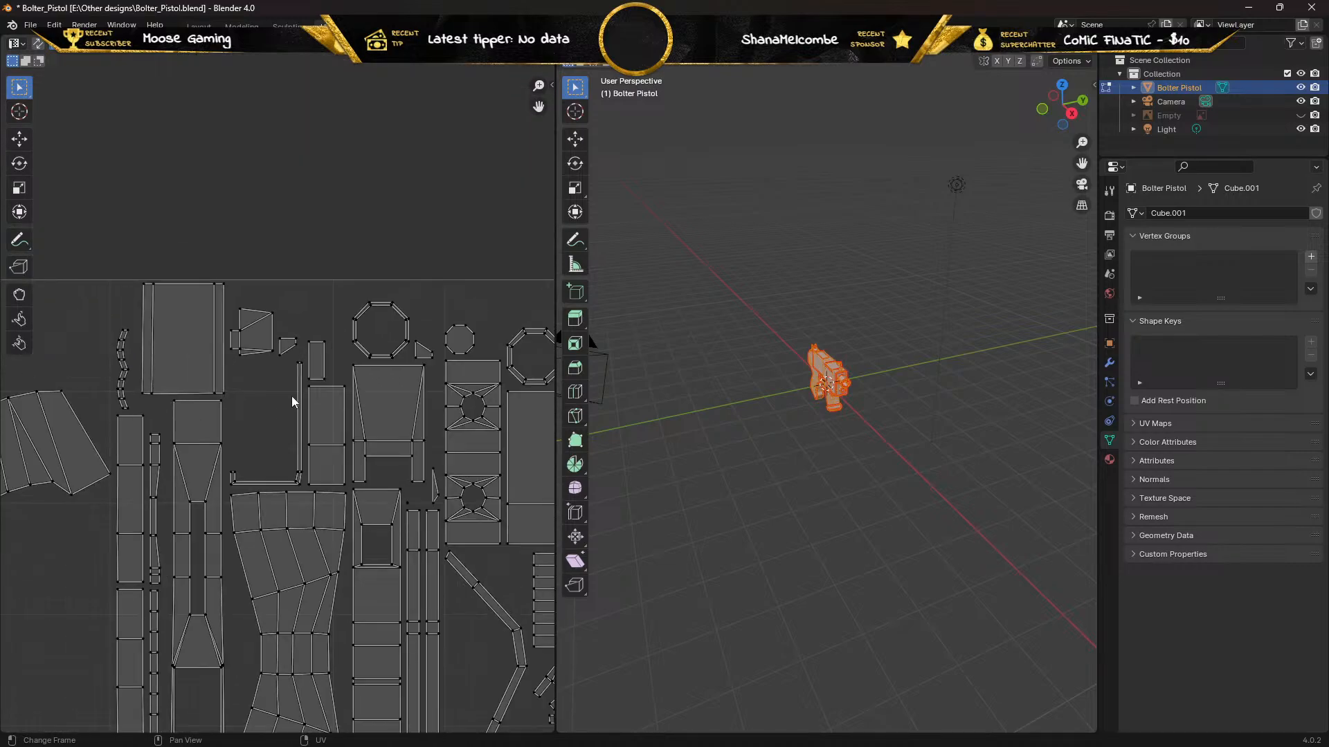
pyautogui.moveTo(284, 439); pyautogui.dragTo(216, 356, button='middle')
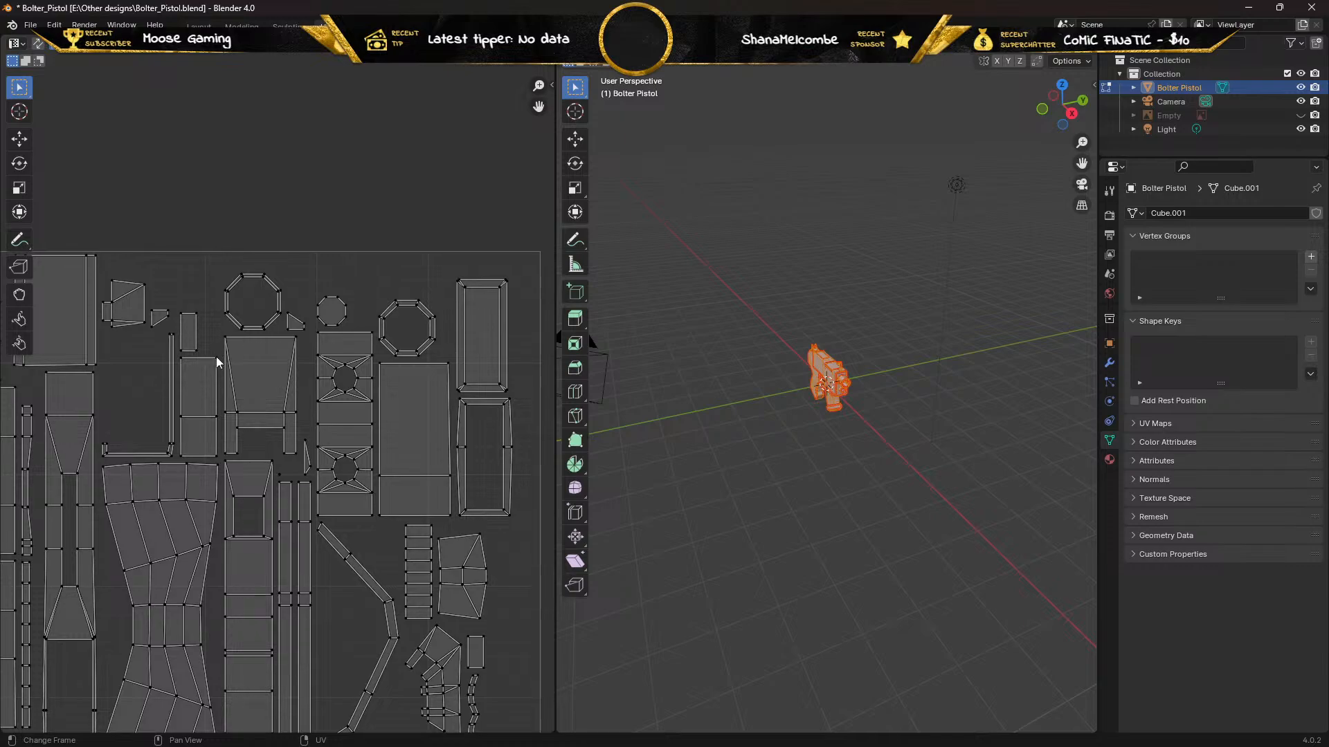
pyautogui.scroll(1, 335, 388)
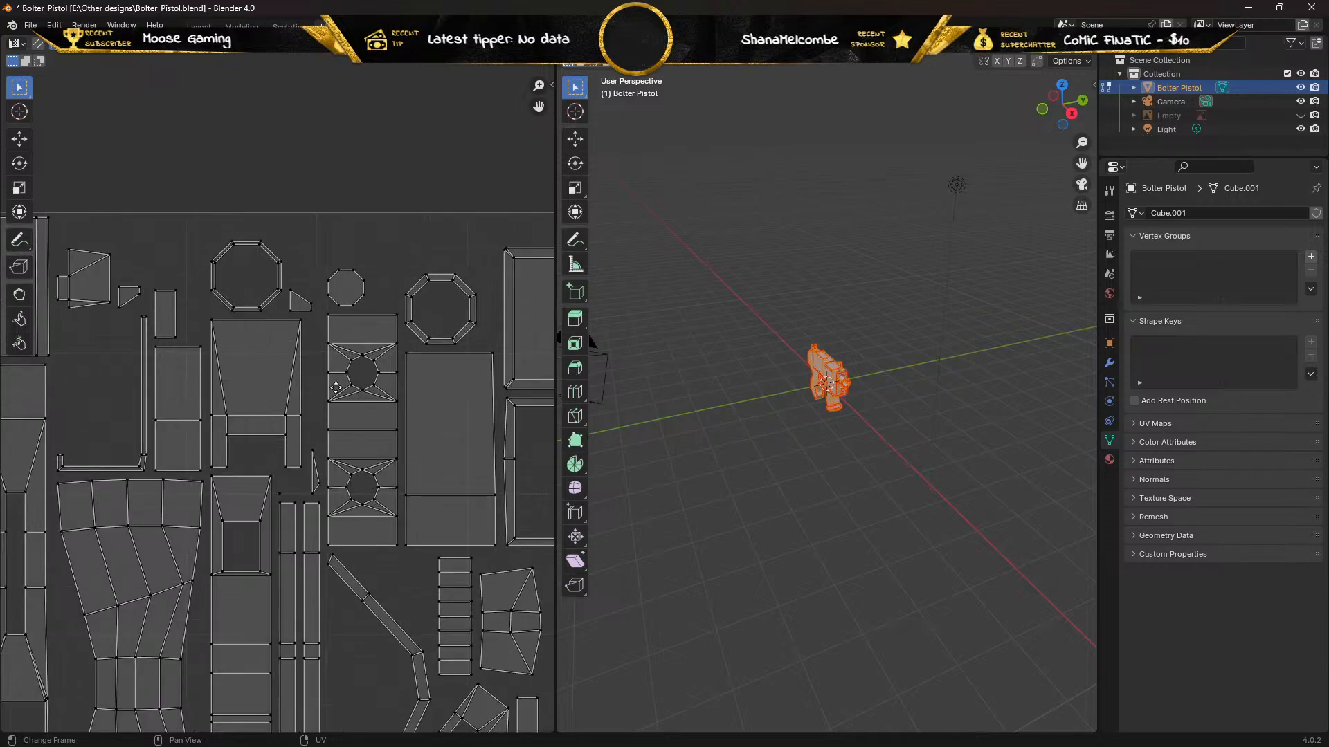
pyautogui.moveTo(335, 387); pyautogui.dragTo(251, 415, button='middle')
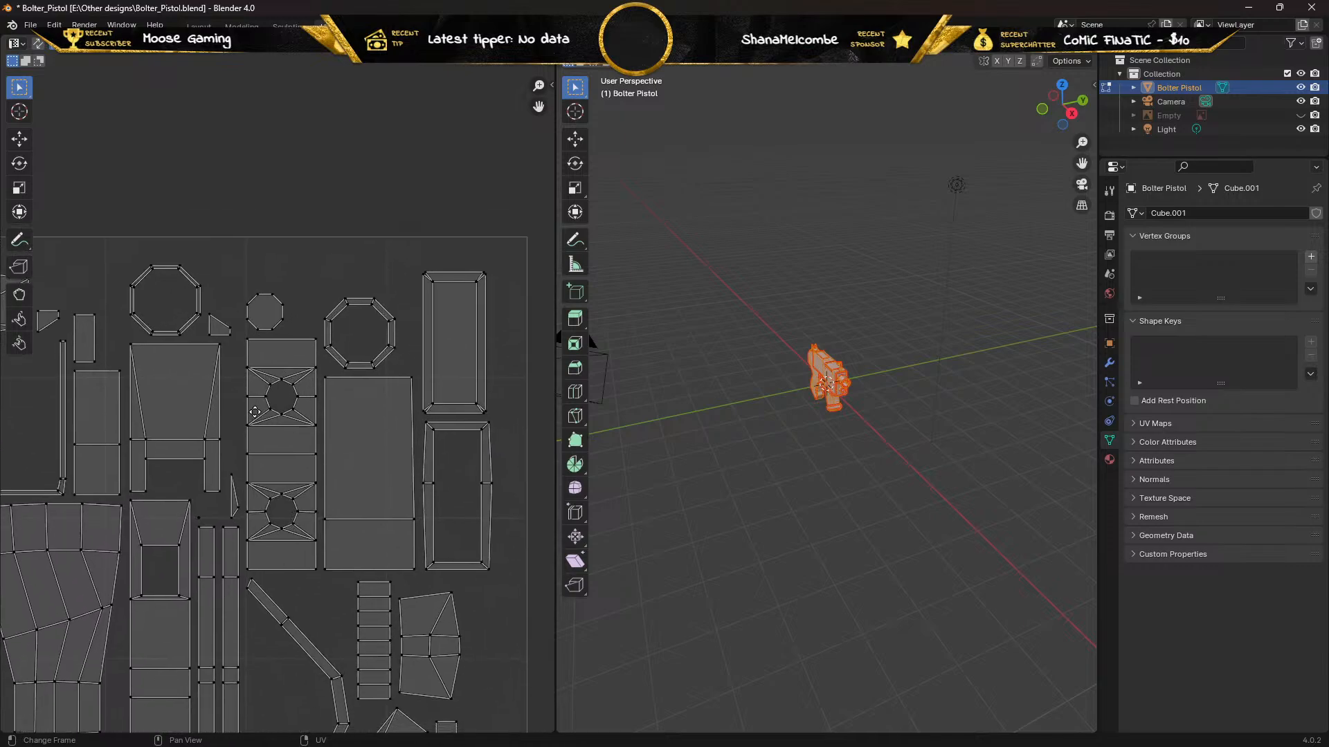
pyautogui.scroll(3, 377, 426)
pyautogui.moveTo(382, 425); pyautogui.dragTo(331, 425, button='middle')
pyautogui.scroll(-5, 249, 483)
pyautogui.scroll(2, 250, 513)
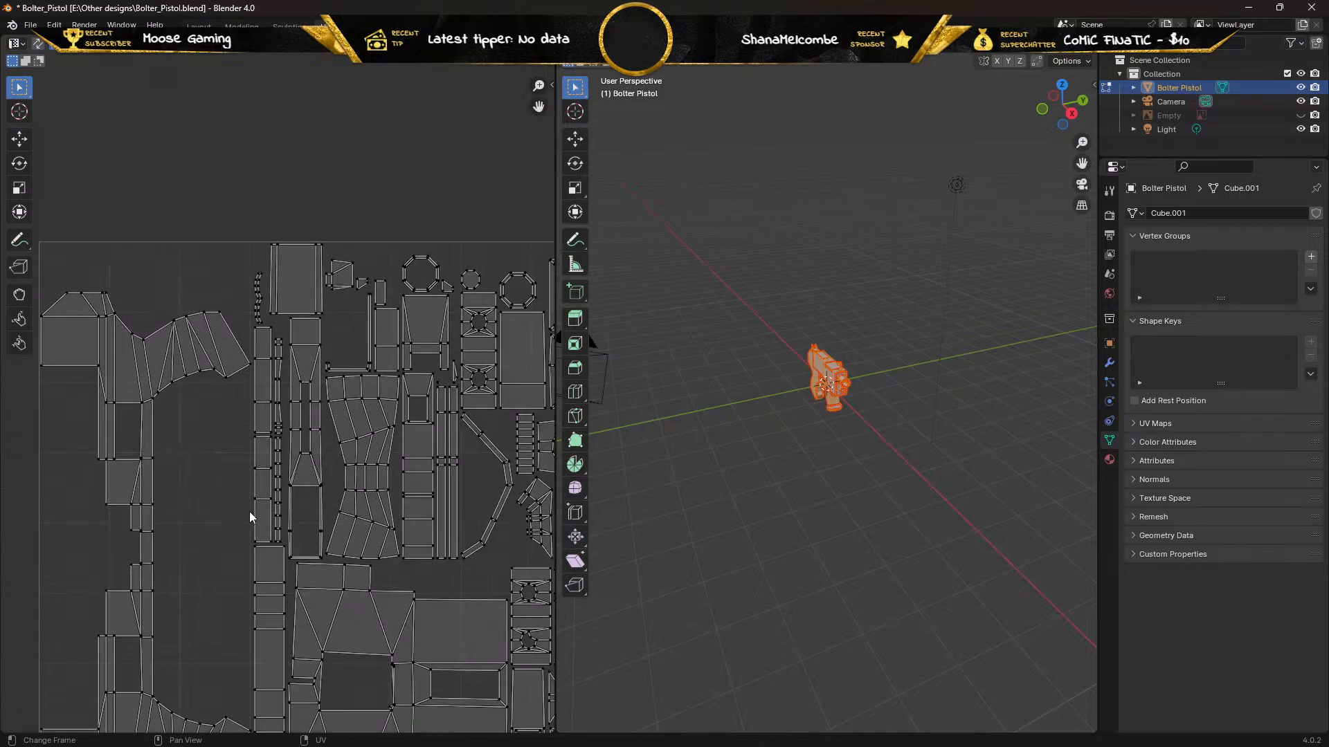
pyautogui.scroll(3, 234, 504)
pyautogui.scroll(-3, 169, 492)
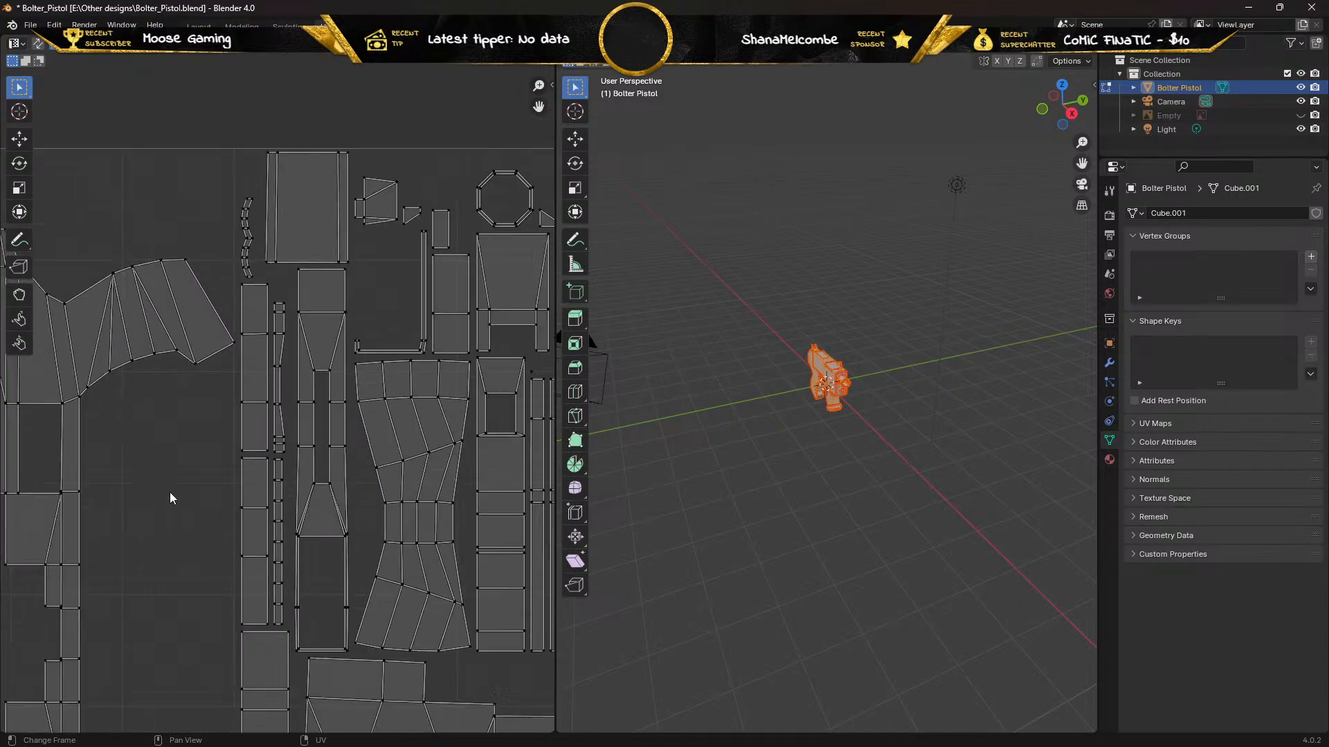
pyautogui.scroll(-2, 169, 492)
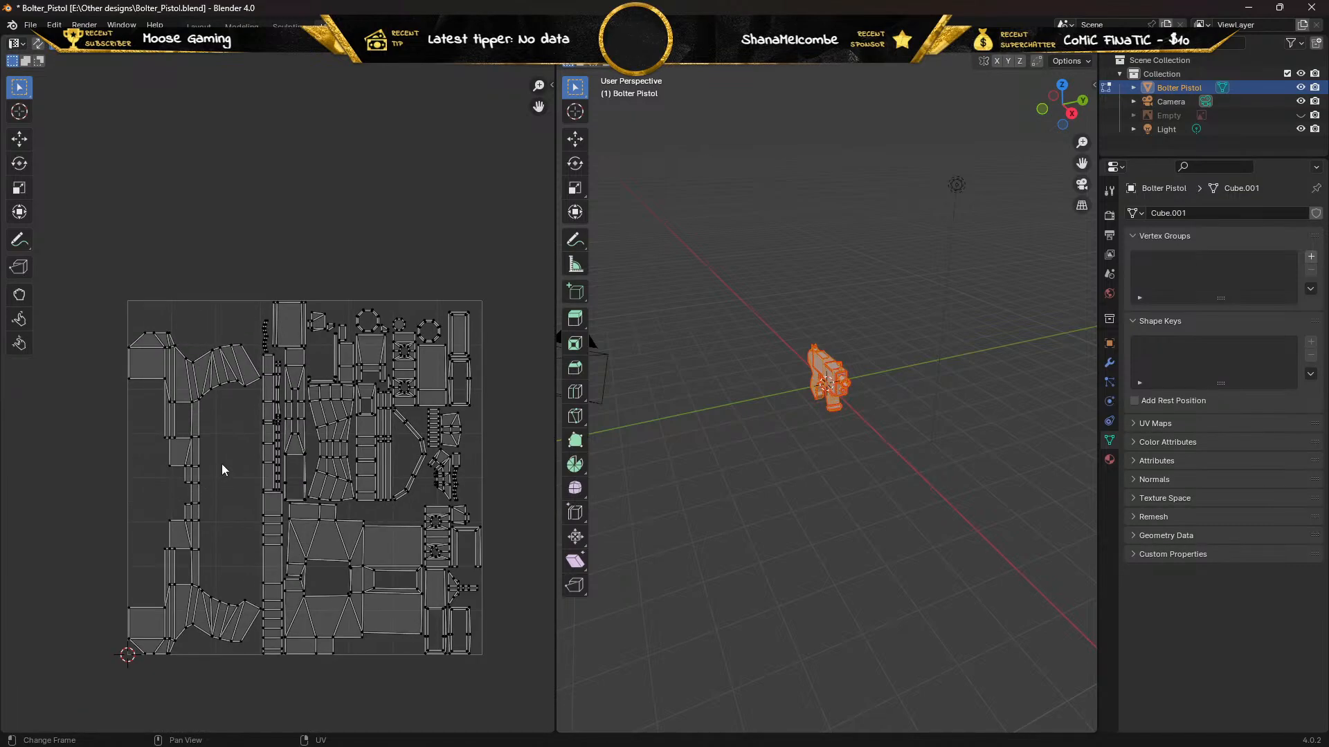
# Examine the large body island in the UV layout, closing in on the thin sliver beside its rectangular opening
pyautogui.scroll(1, 222, 464)
pyautogui.moveTo(221, 464); pyautogui.dragTo(192, 296, button='middle')
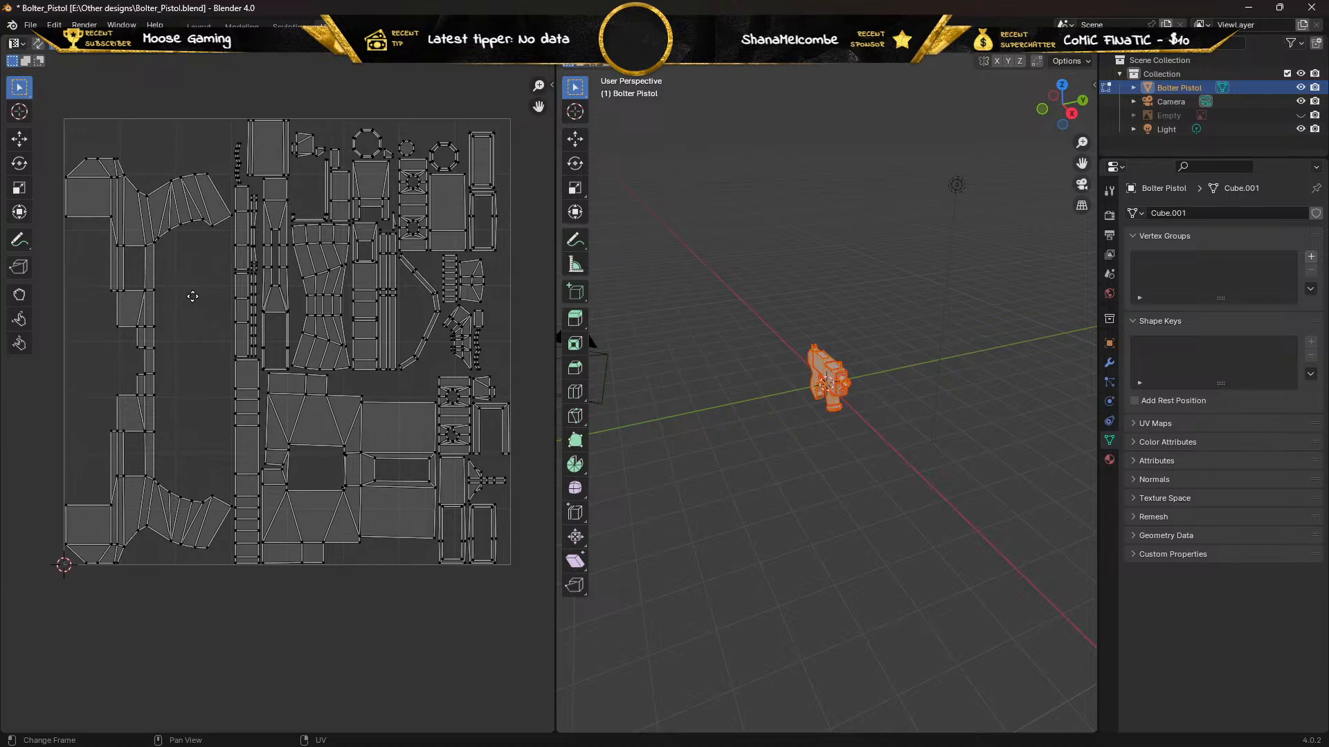
pyautogui.scroll(4, 196, 353)
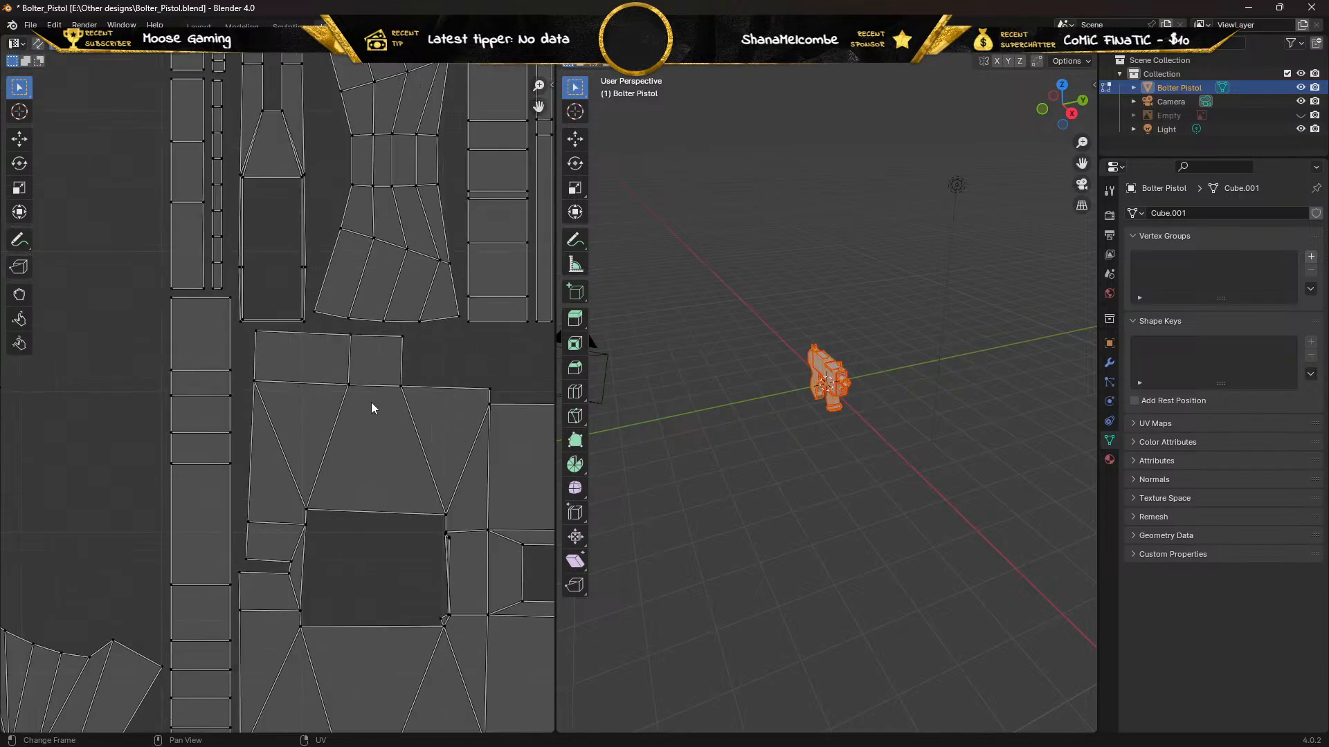
pyautogui.moveTo(372, 409); pyautogui.dragTo(242, 293, button='middle')
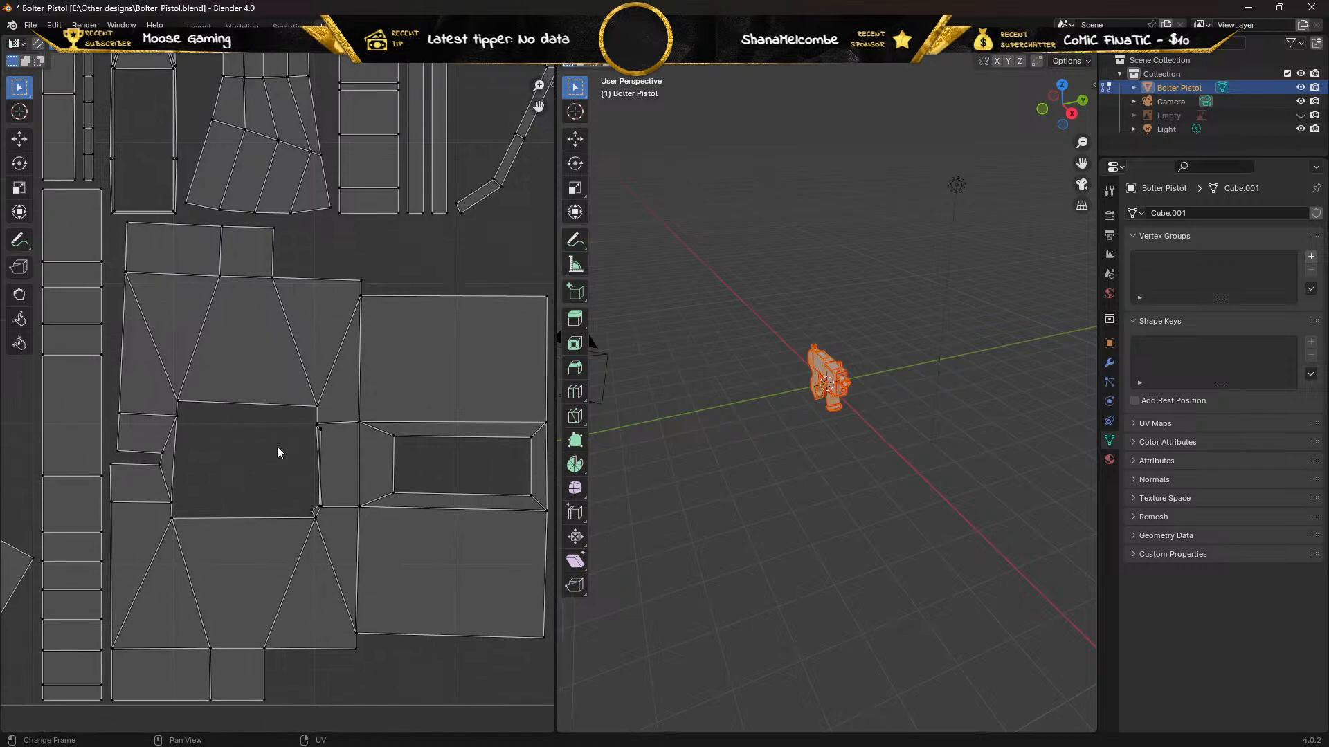
pyautogui.scroll(4, 277, 446)
pyautogui.moveTo(285, 457); pyautogui.dragTo(219, 365, button='middle')
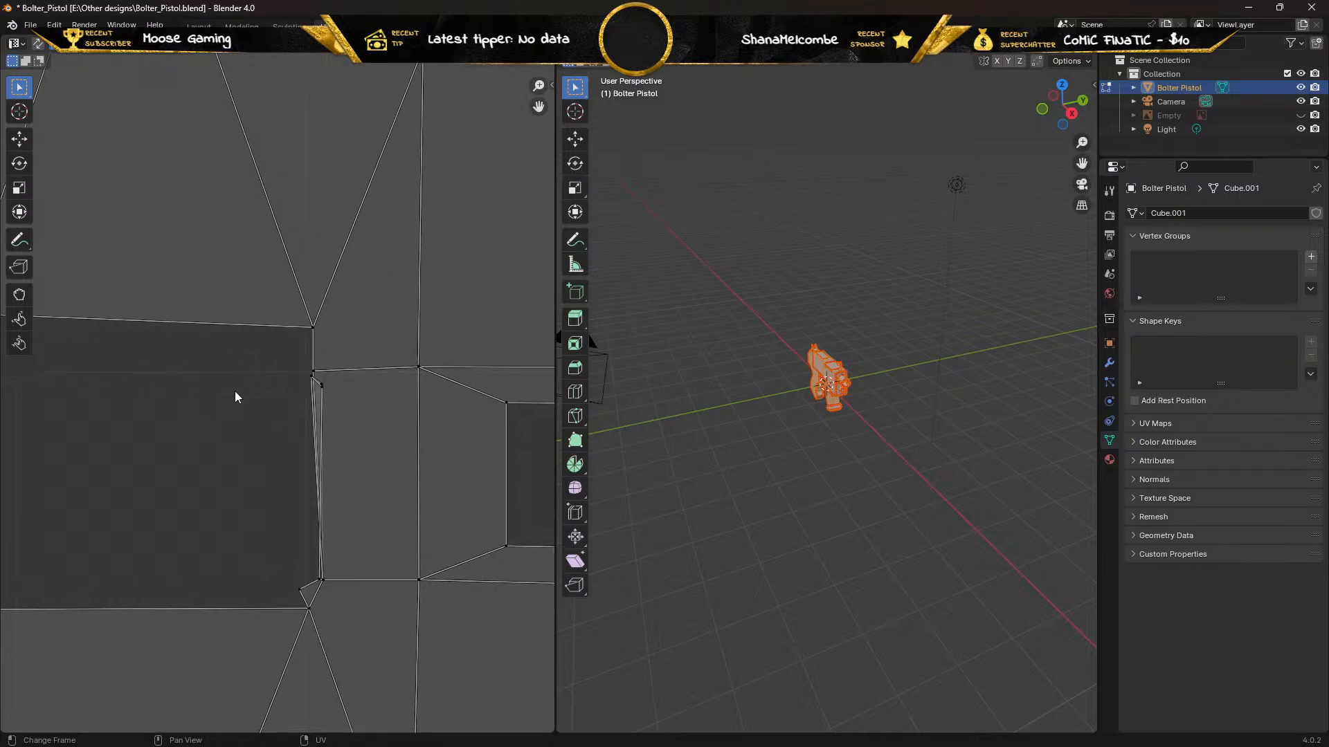
pyautogui.scroll(2, 263, 427)
pyautogui.scroll(2, 247, 496)
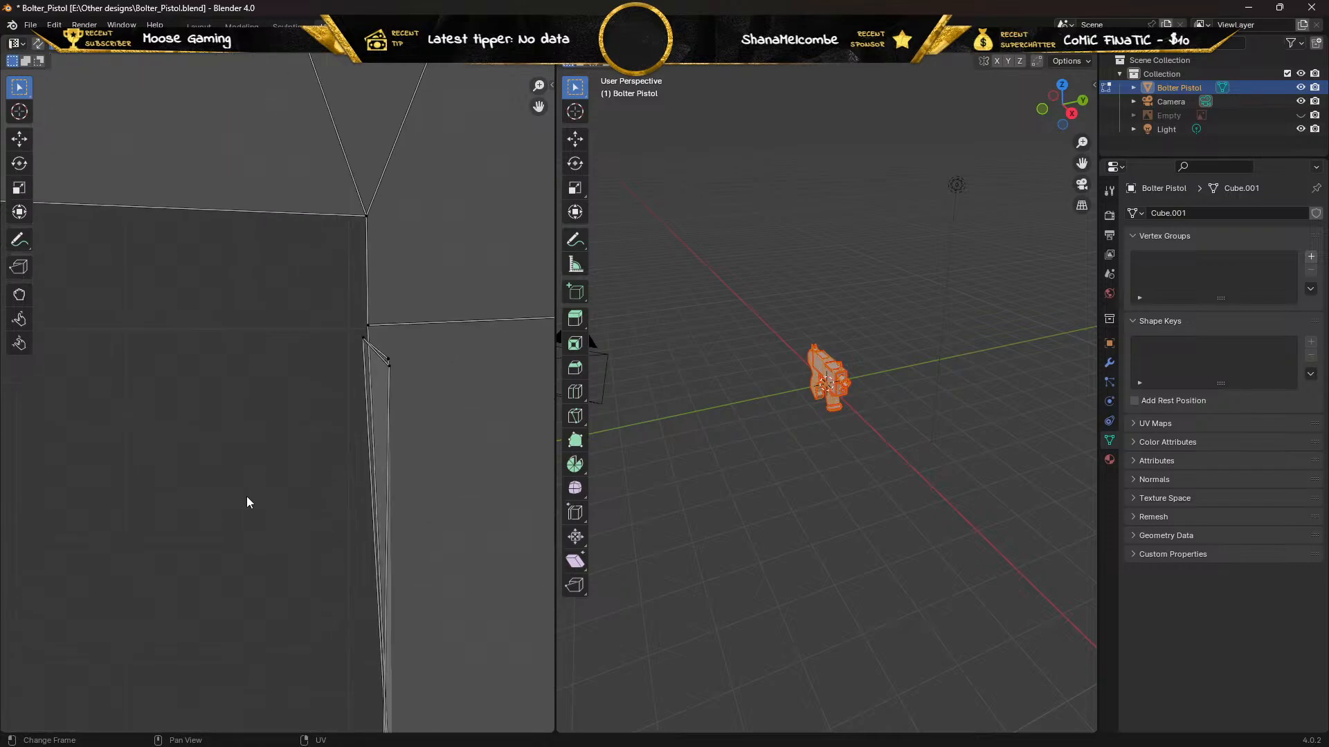
pyautogui.moveTo(234, 529); pyautogui.dragTo(180, 579, button='middle')
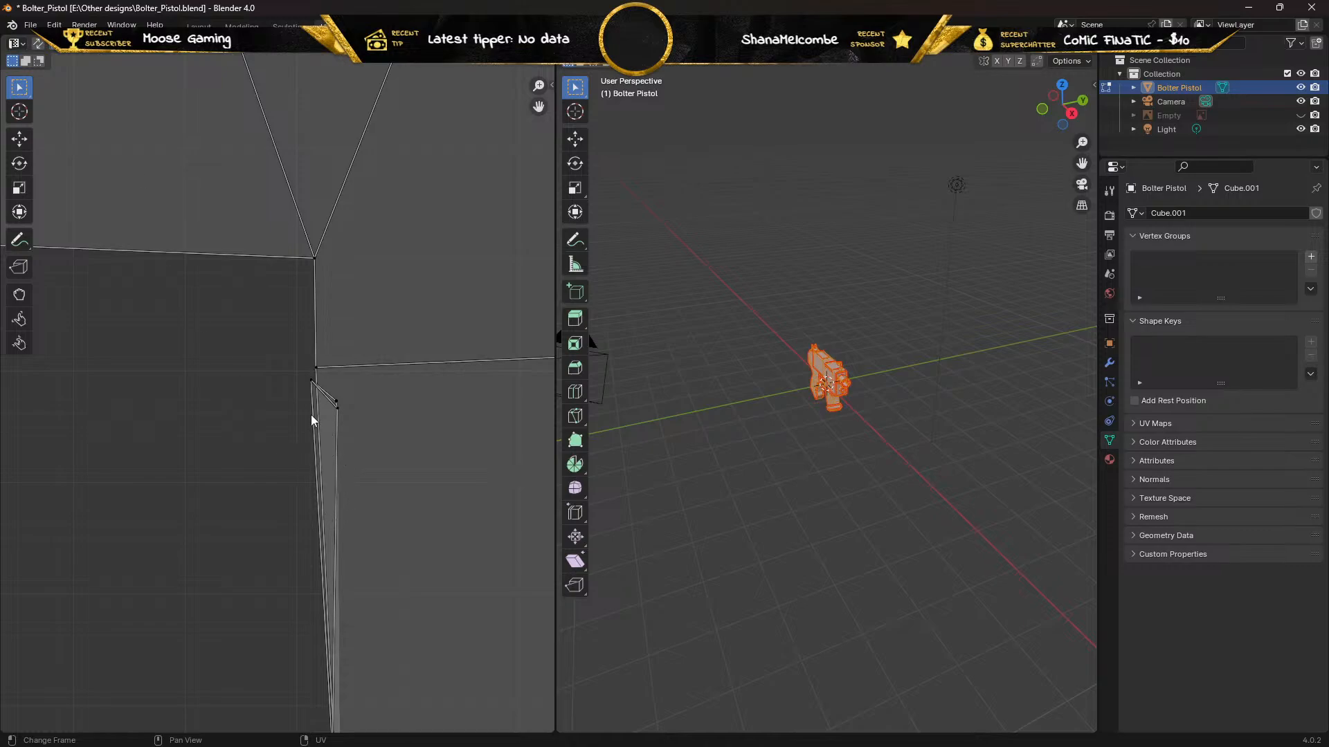
# Clear the UV selection and select the thin sliver face at the edge of the body island's rectangular opening
pyautogui.press('a')
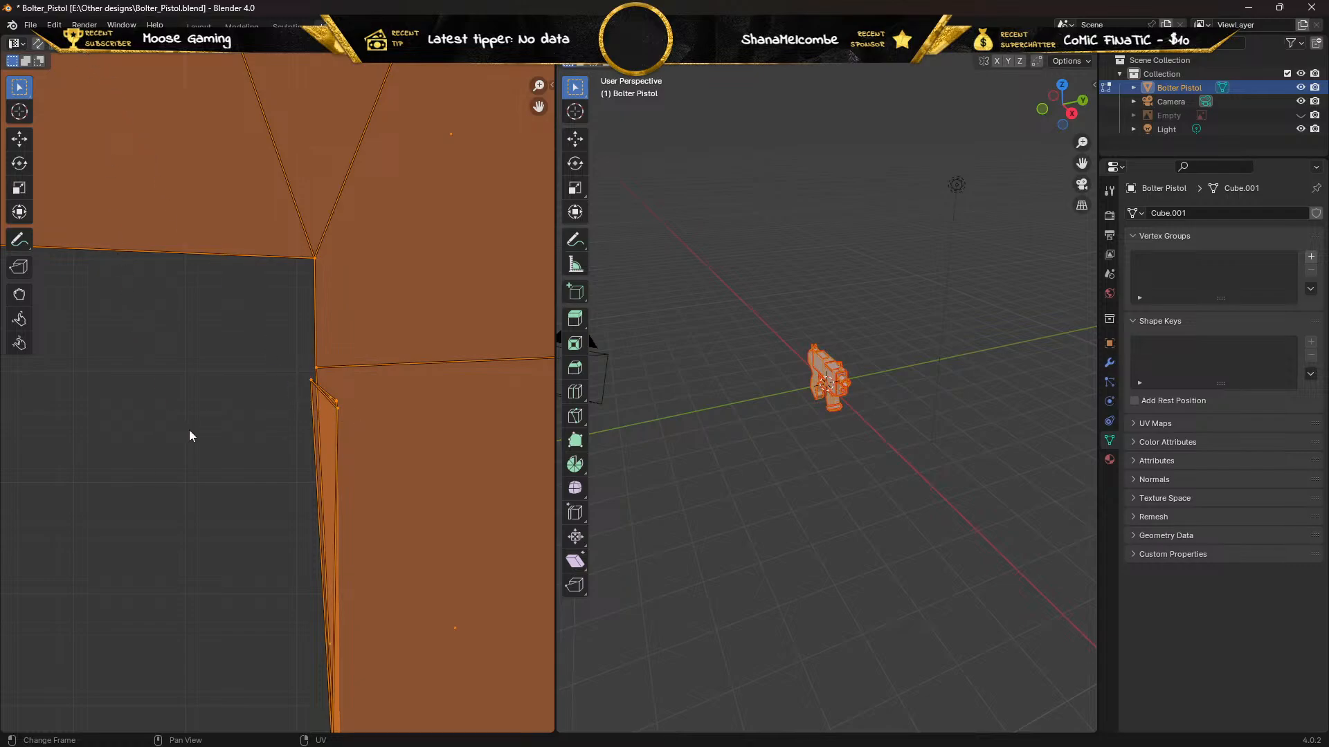
pyautogui.hotkey('alt', 'a')
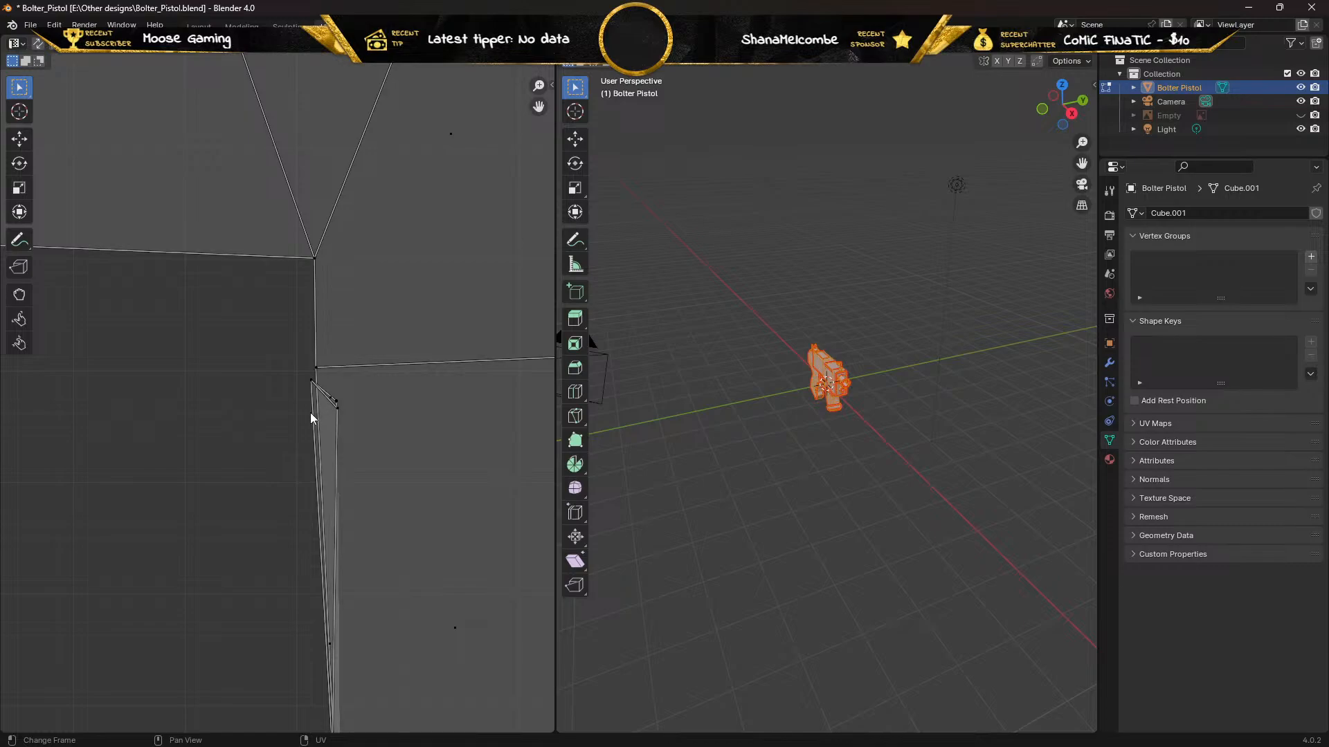
pyautogui.click(310, 413)
pyautogui.moveTo(757, 396); pyautogui.dragTo(608, 368, button='middle')
pyautogui.scroll(-6, 348, 374)
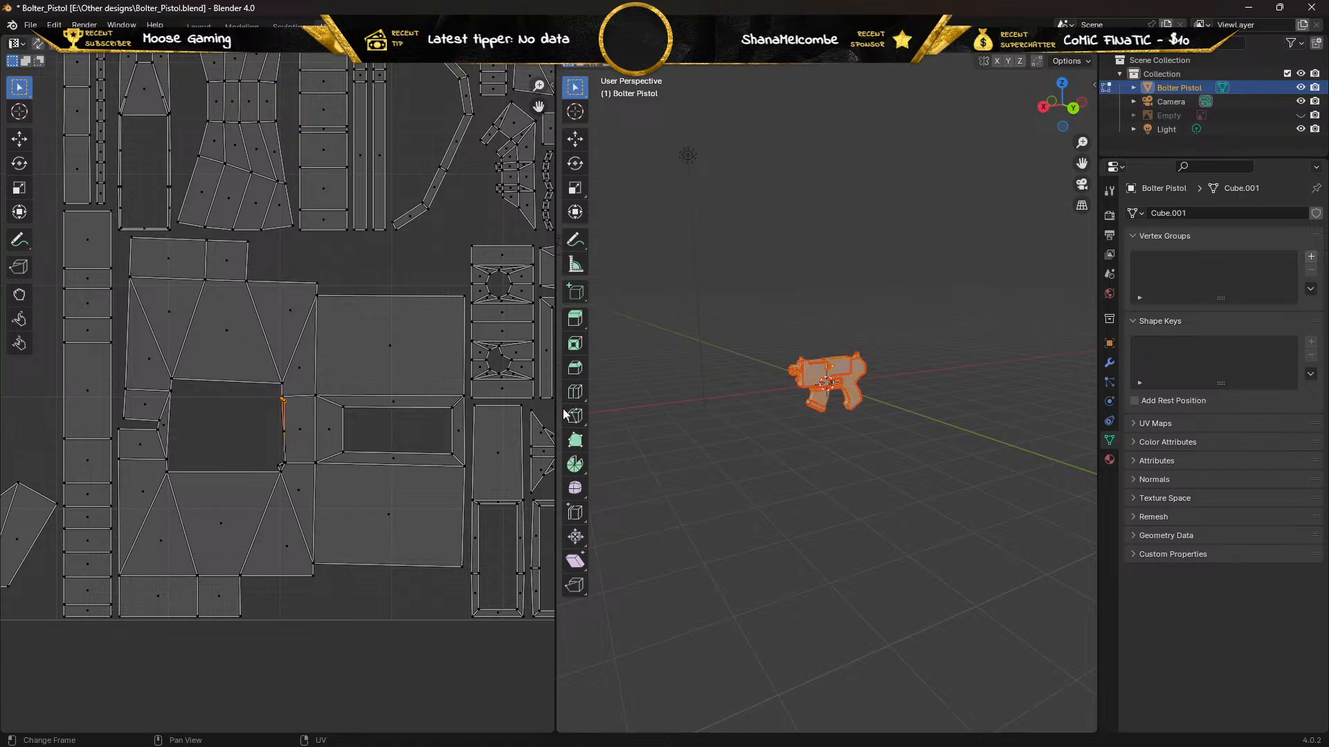
# Inspect the trigger opening of the 3D pistol from several angles, looking for the face that matches the thin UV sliver
pyautogui.moveTo(802, 399); pyautogui.dragTo(745, 380, button='middle')
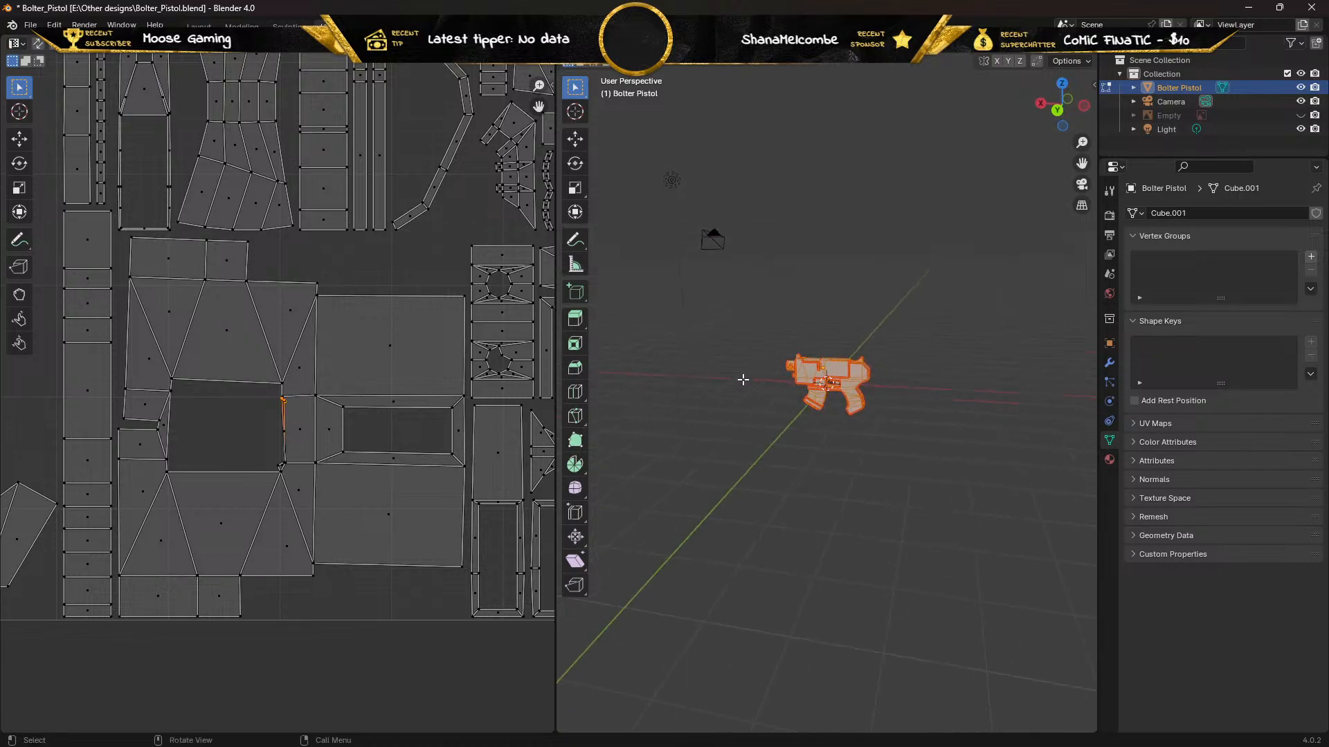
pyautogui.scroll(10, 787, 418)
pyautogui.moveTo(787, 418); pyautogui.dragTo(746, 354, button='middle')
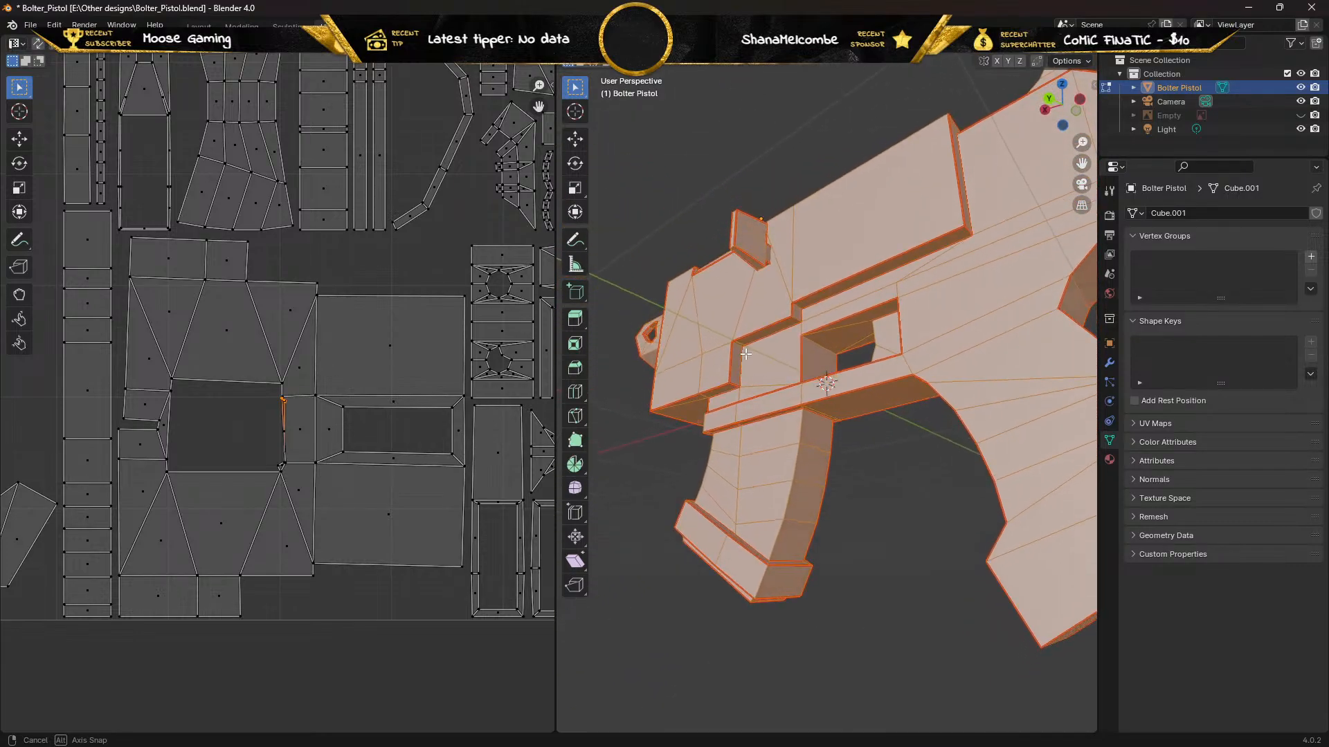
pyautogui.moveTo(746, 354); pyautogui.dragTo(607, 438, button='middle')
pyautogui.scroll(4, 835, 429)
pyautogui.scroll(4, 835, 429)
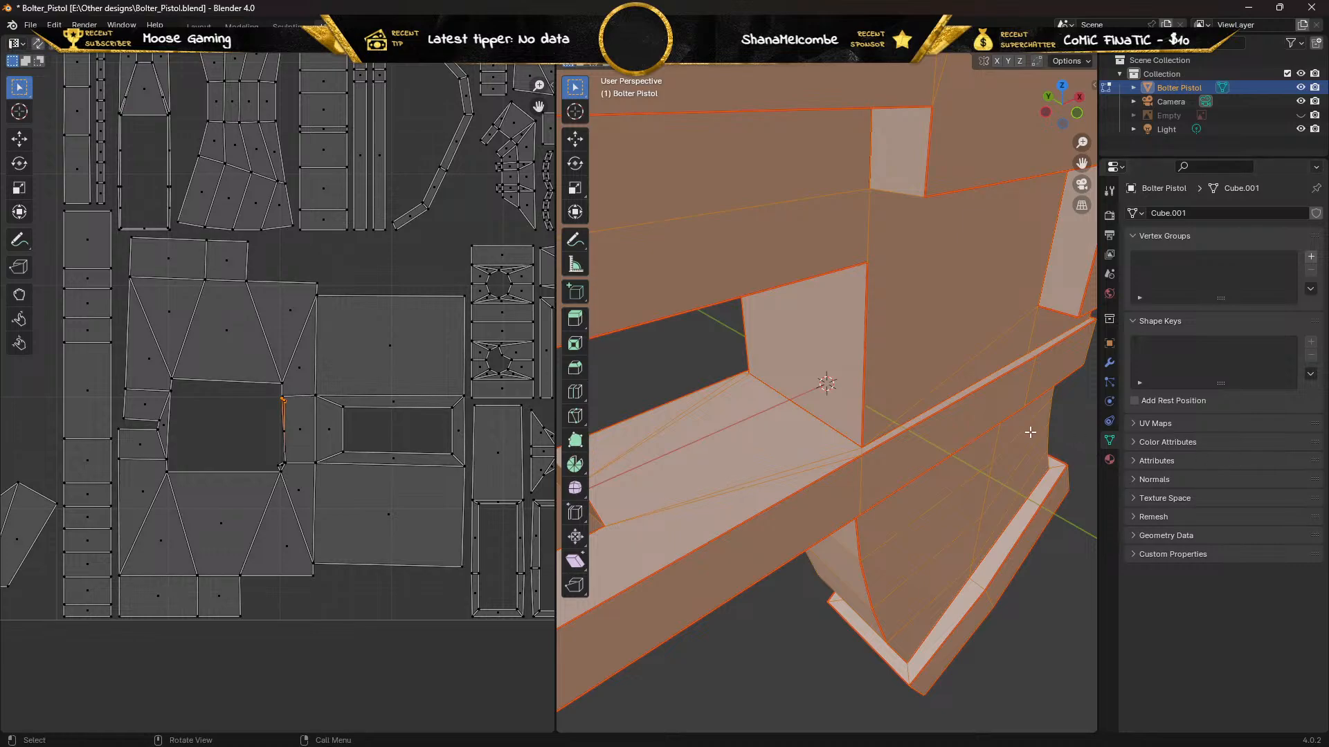
pyautogui.moveTo(915, 412); pyautogui.dragTo(638, 378, button='middle')
pyautogui.moveTo(709, 398); pyautogui.dragTo(976, 437, button='middle')
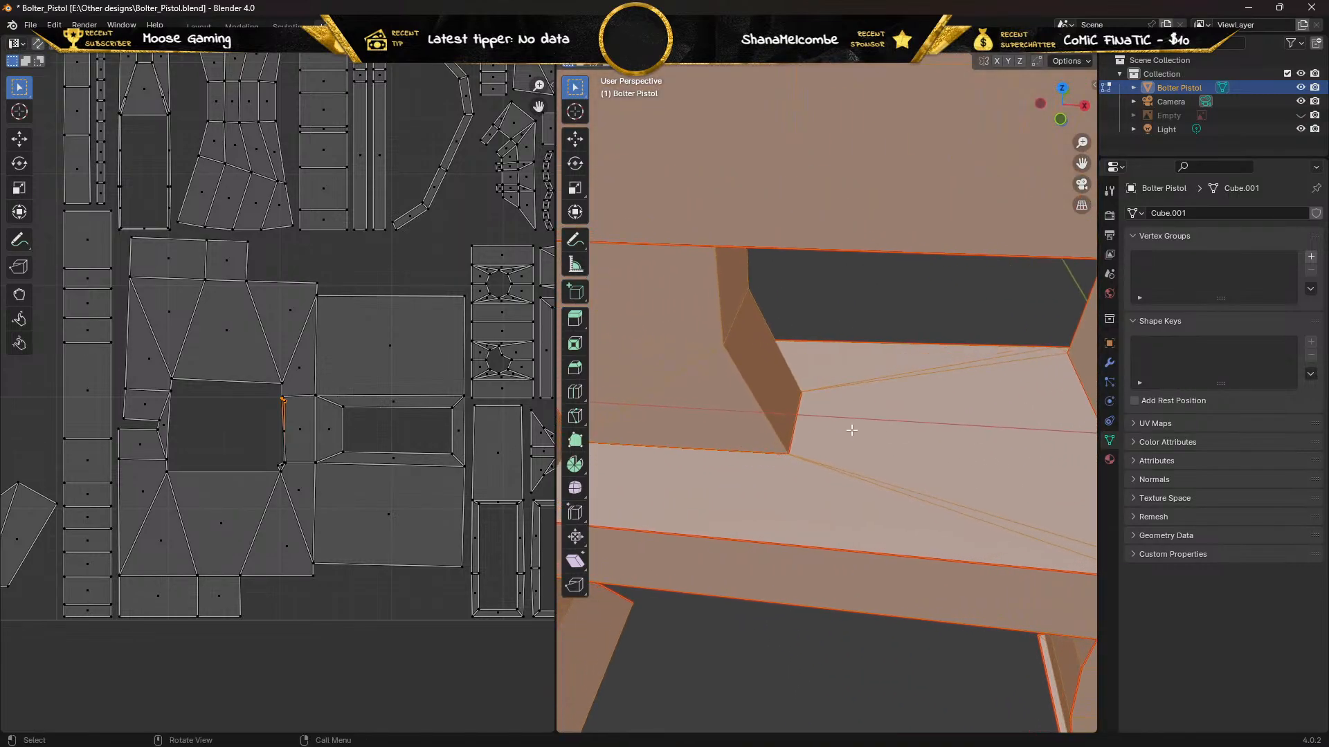
pyautogui.scroll(3, 845, 426)
pyautogui.scroll(2, 787, 429)
pyautogui.scroll(1, 774, 430)
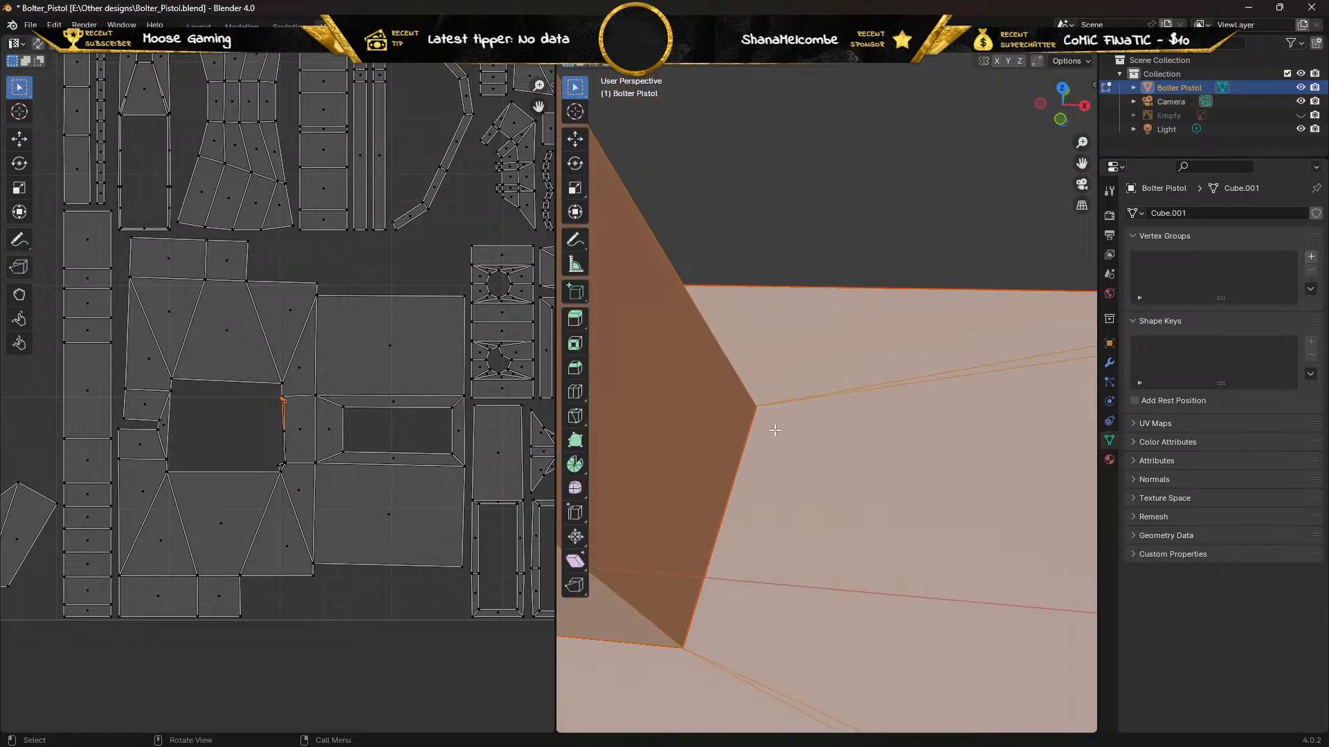
pyautogui.scroll(-5, 774, 430)
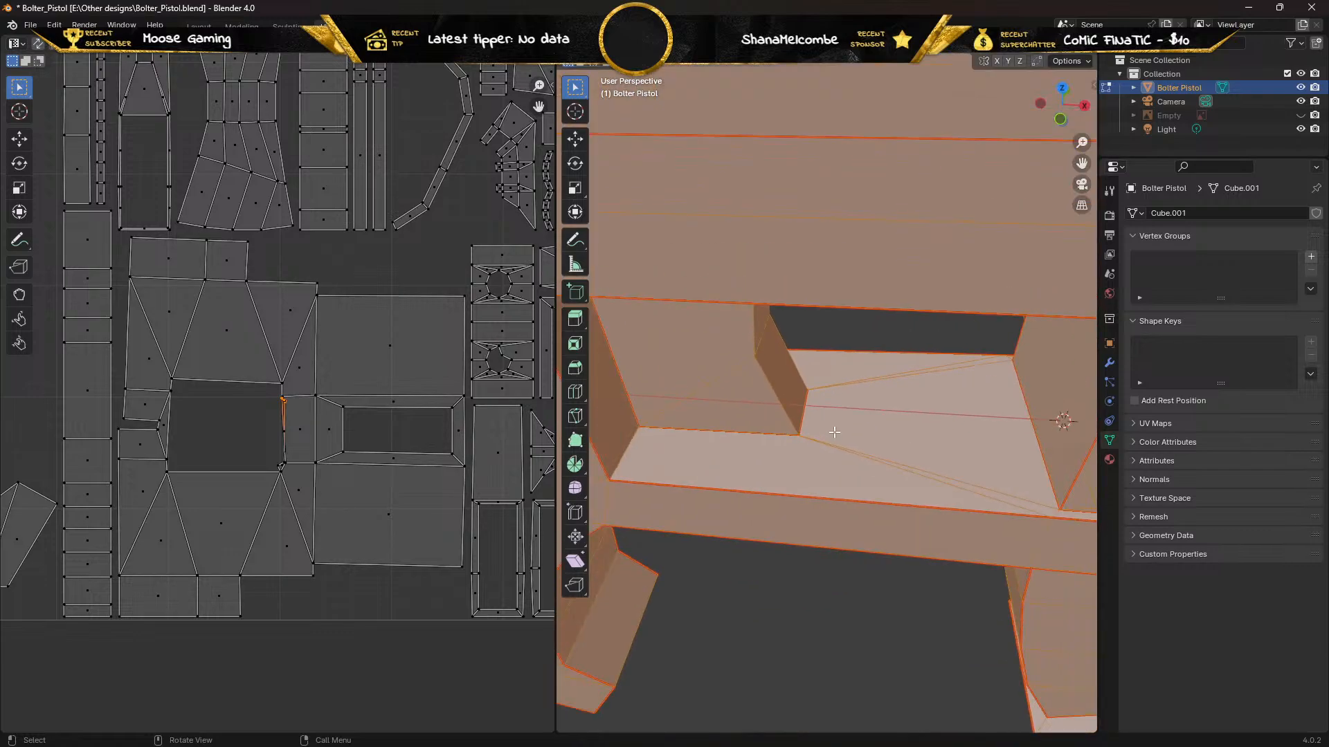
pyautogui.moveTo(901, 433); pyautogui.dragTo(958, 415, button='middle')
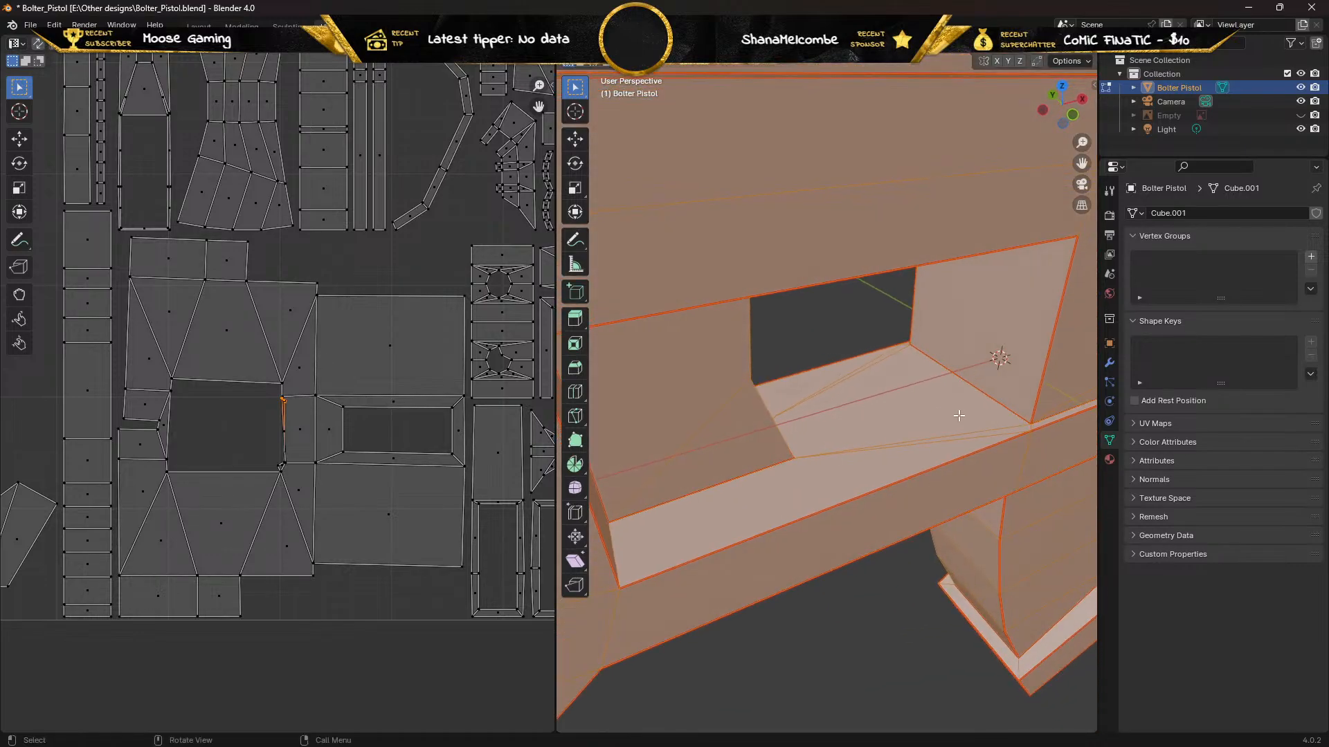
# Compare a close view of the selected UV sliver with the faces around the pistol's trigger opening
pyautogui.scroll(5, 243, 411)
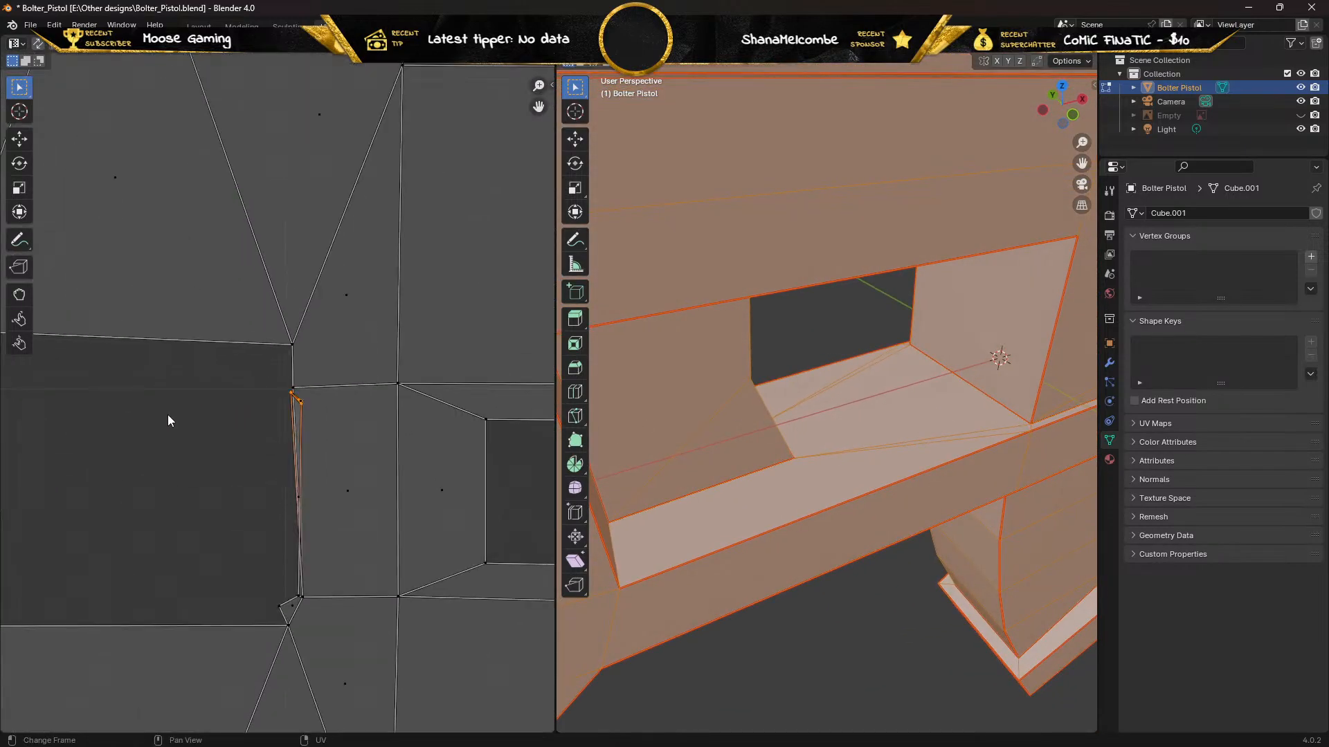
pyautogui.moveTo(155, 412); pyautogui.dragTo(185, 433, button='middle')
pyautogui.scroll(3, 260, 427)
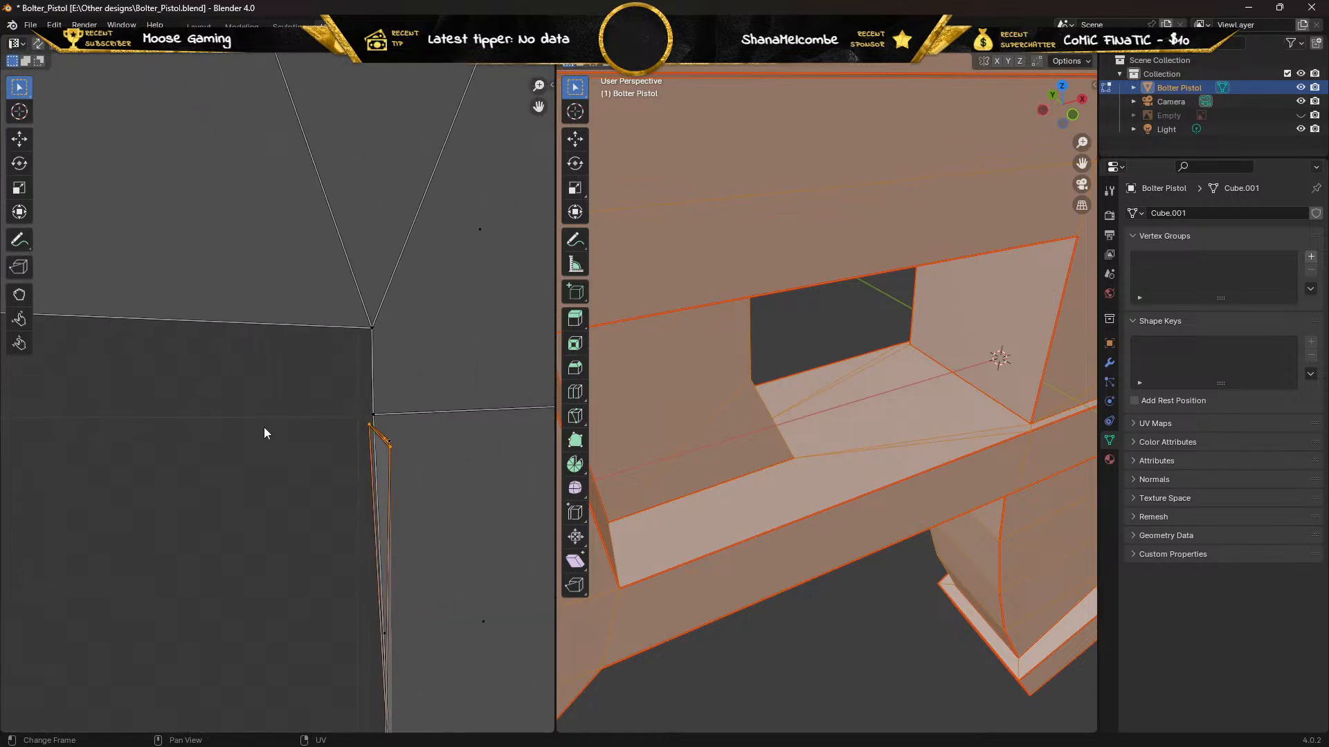
pyautogui.scroll(4, 358, 450)
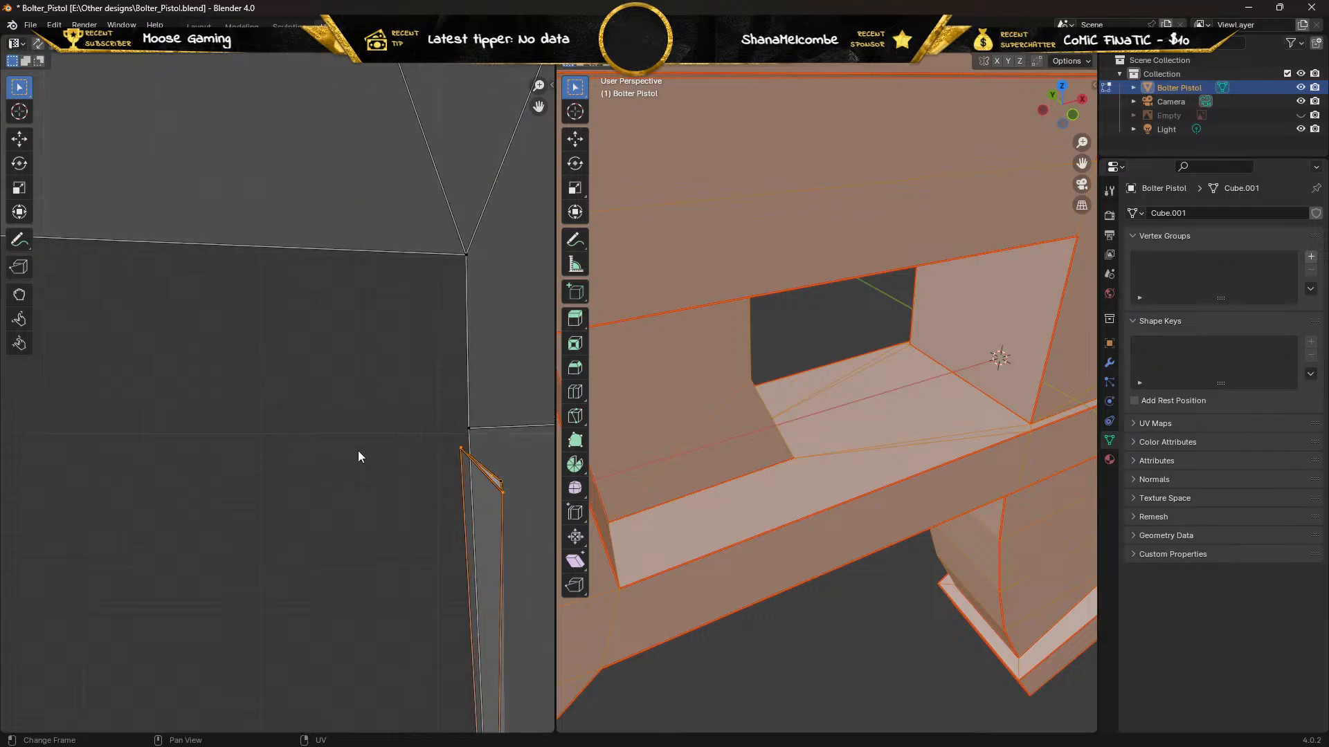
pyautogui.moveTo(385, 466); pyautogui.dragTo(145, 385, button='middle')
pyautogui.scroll(-3, 703, 478)
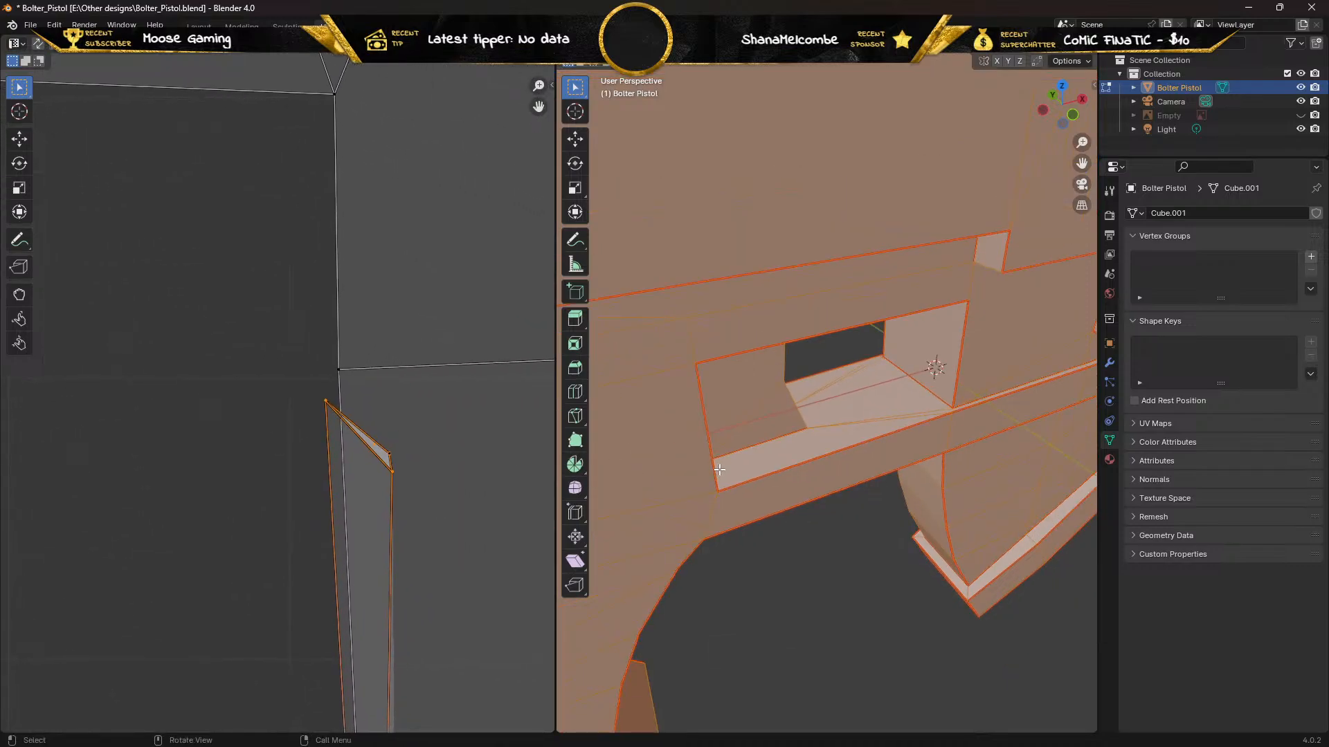
pyautogui.moveTo(718, 471); pyautogui.dragTo(590, 442, button='middle')
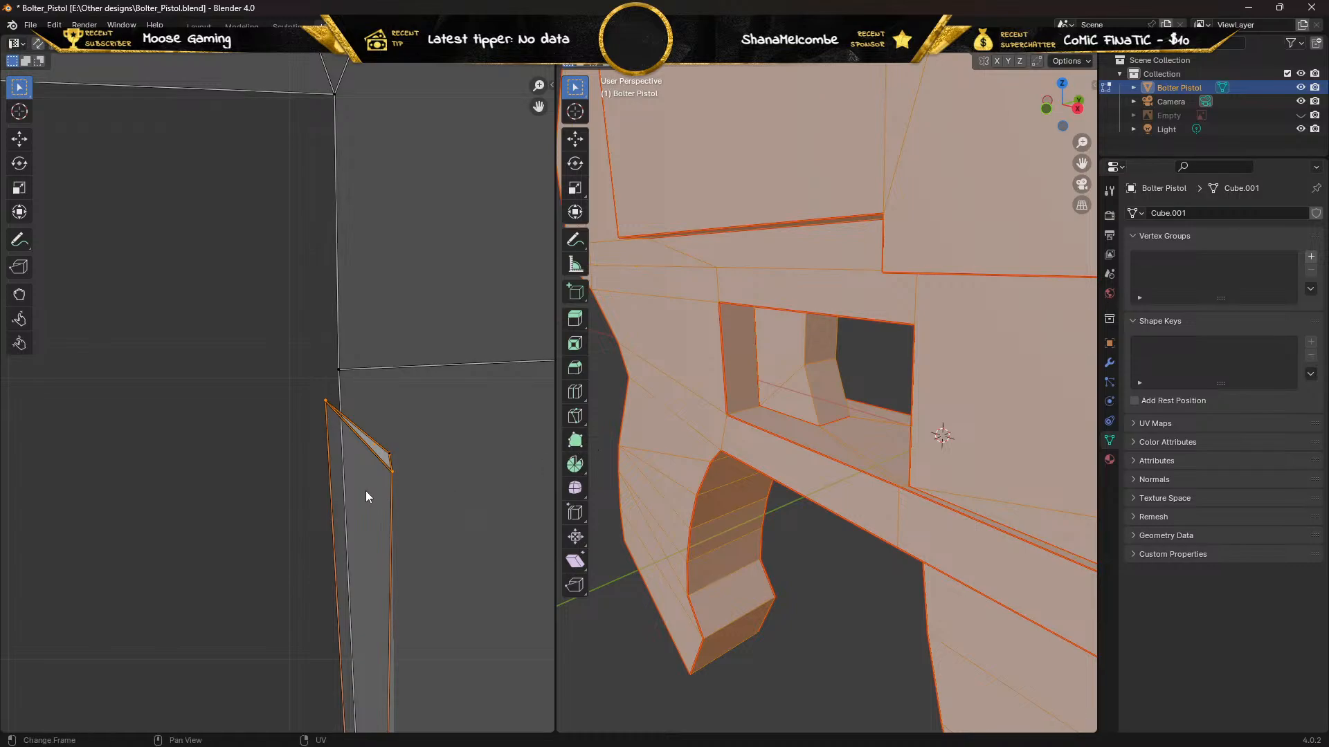
# Deselect the mesh and select the face on the floor of the trigger opening to locate it in the UV layout
pyautogui.hotkey('alt', 'a')
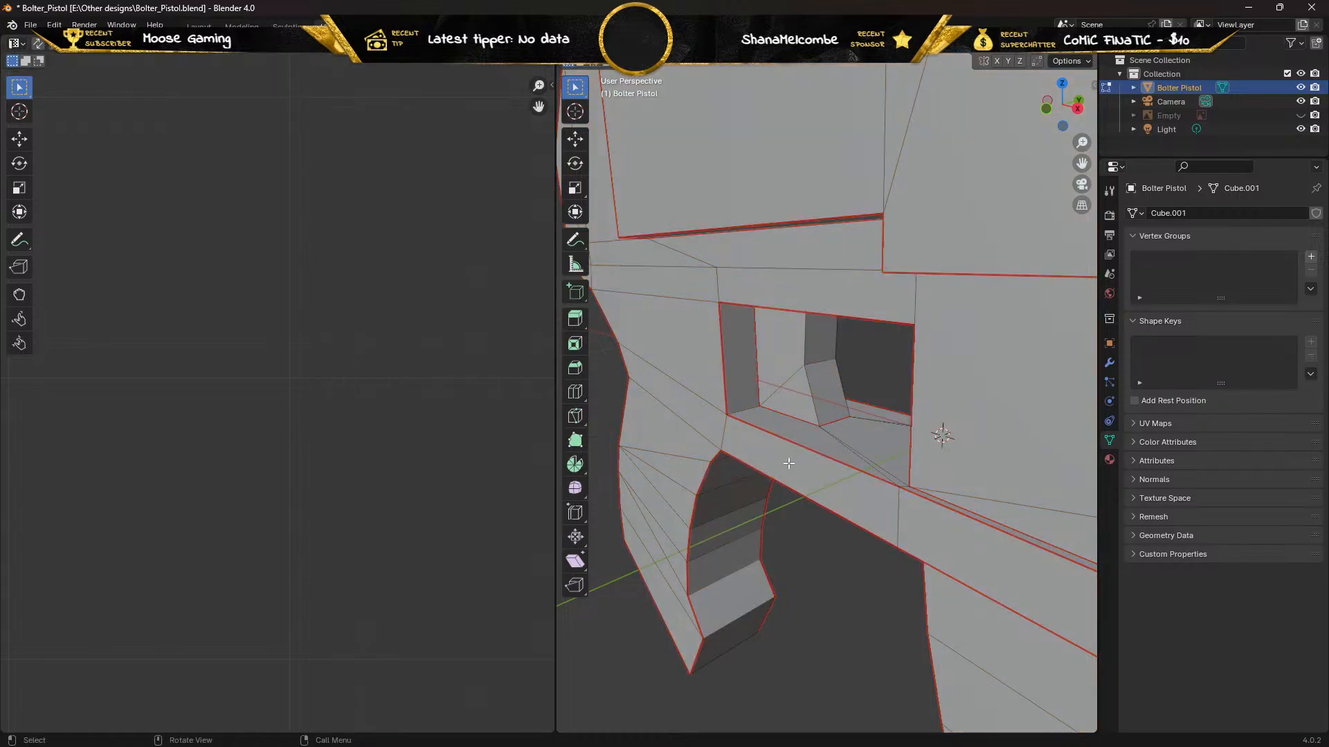
pyautogui.click(839, 435)
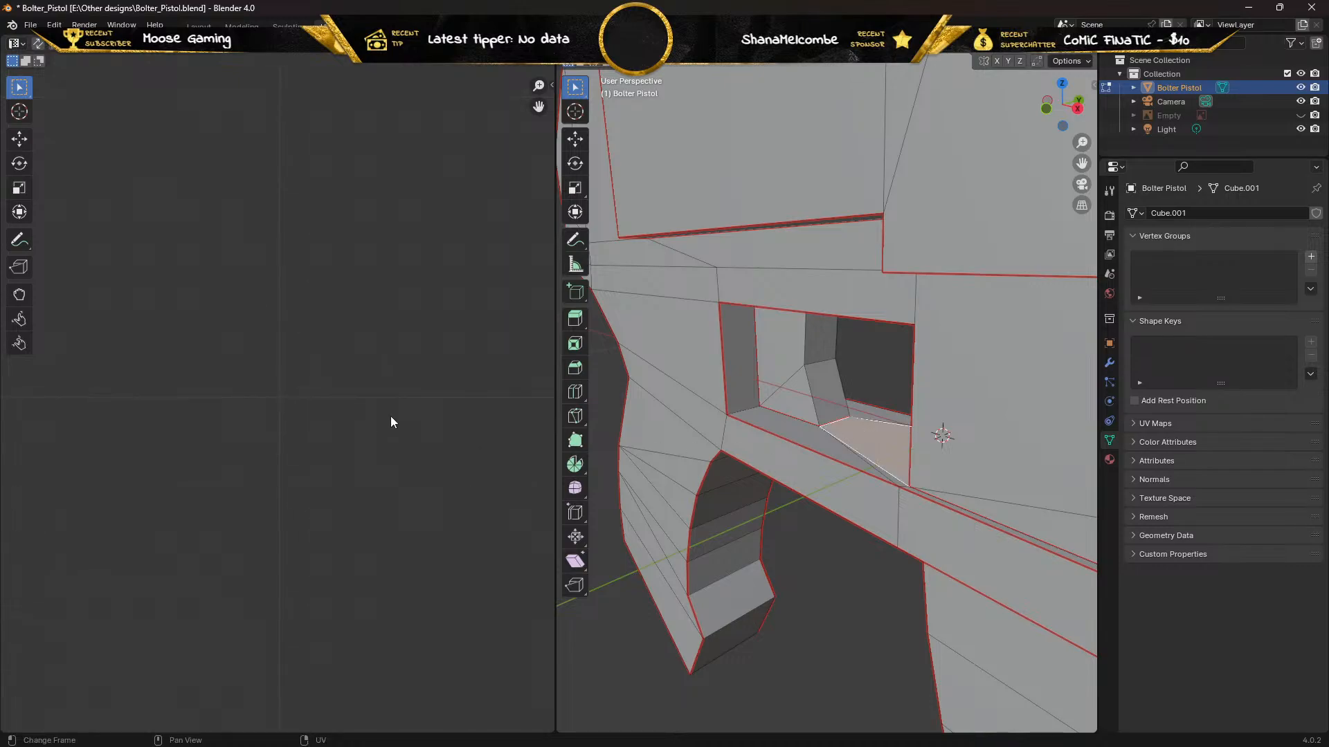
pyautogui.scroll(-3, 349, 414)
pyautogui.scroll(-3, 348, 409)
pyautogui.scroll(3, 283, 378)
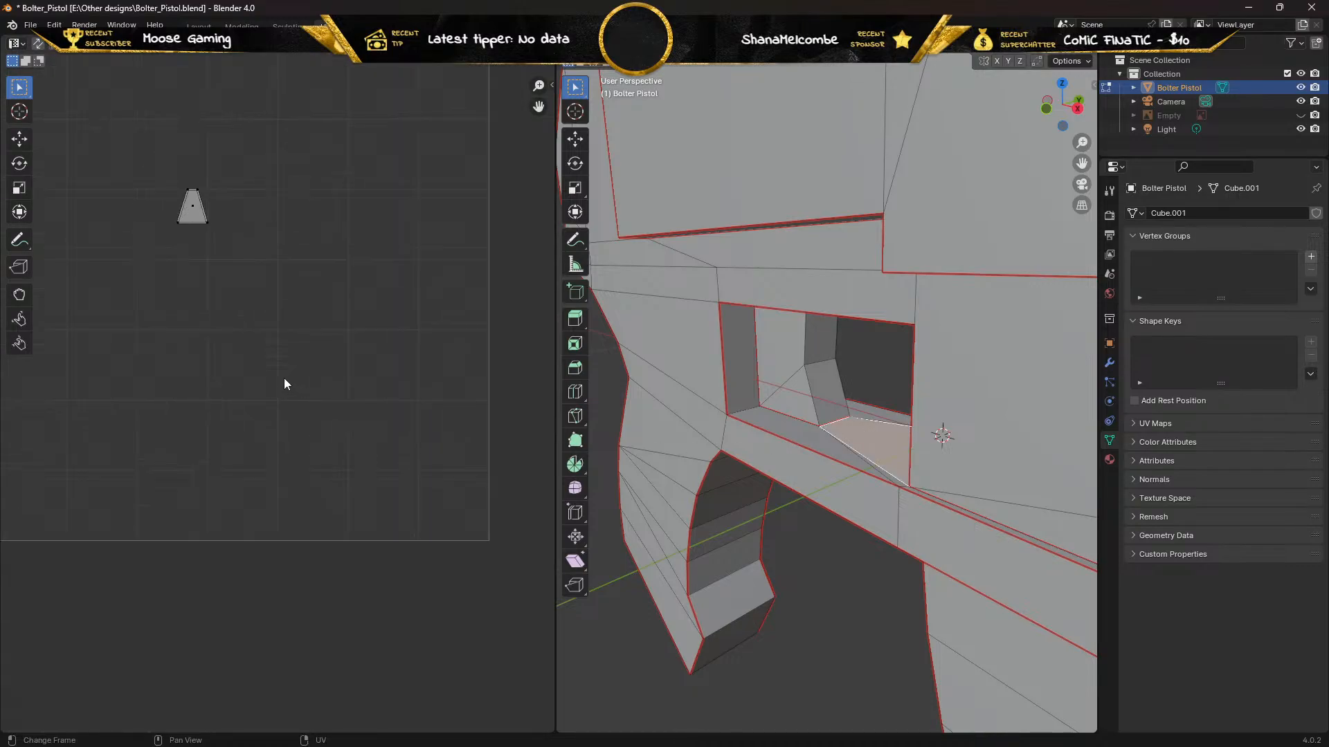
# Select the neighbouring floor, lower bar, grip-side and inner wall faces around the trigger opening individually to locate their UVs
pyautogui.click(768, 425)
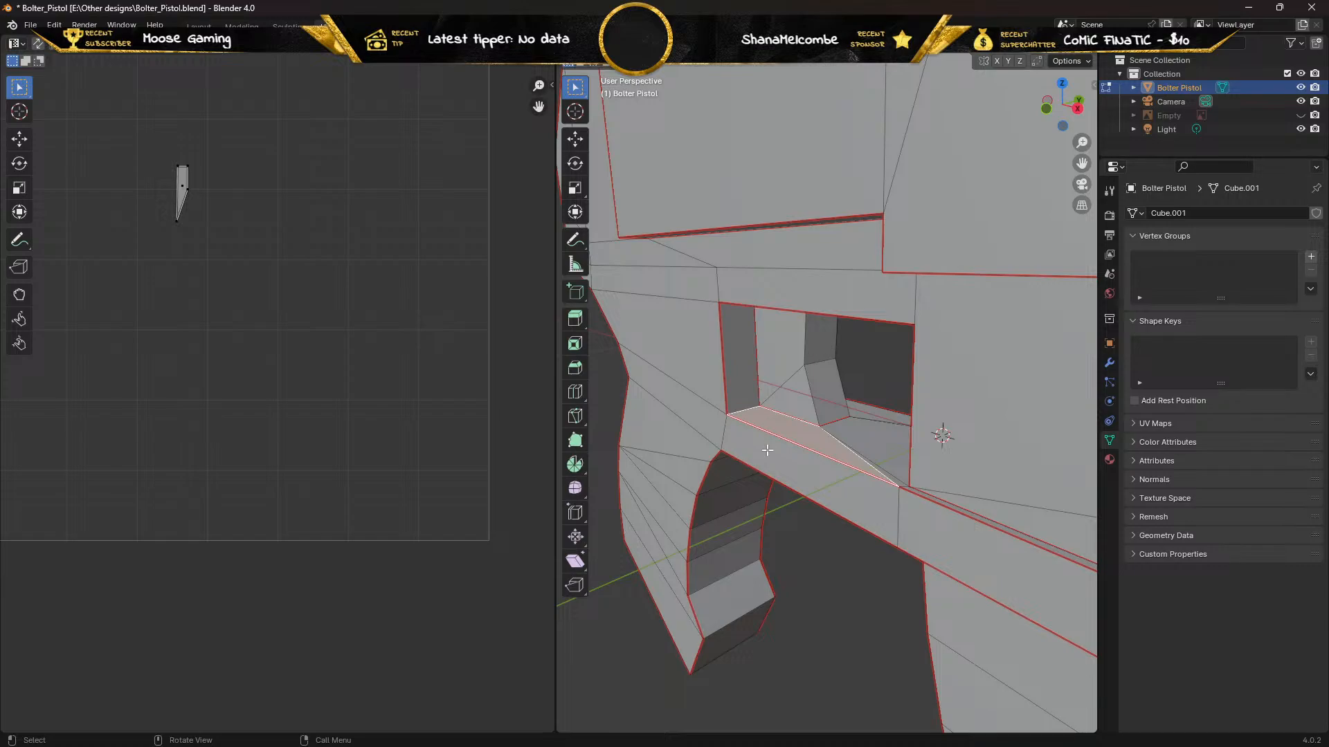
pyautogui.click(768, 454)
pyautogui.click(675, 409)
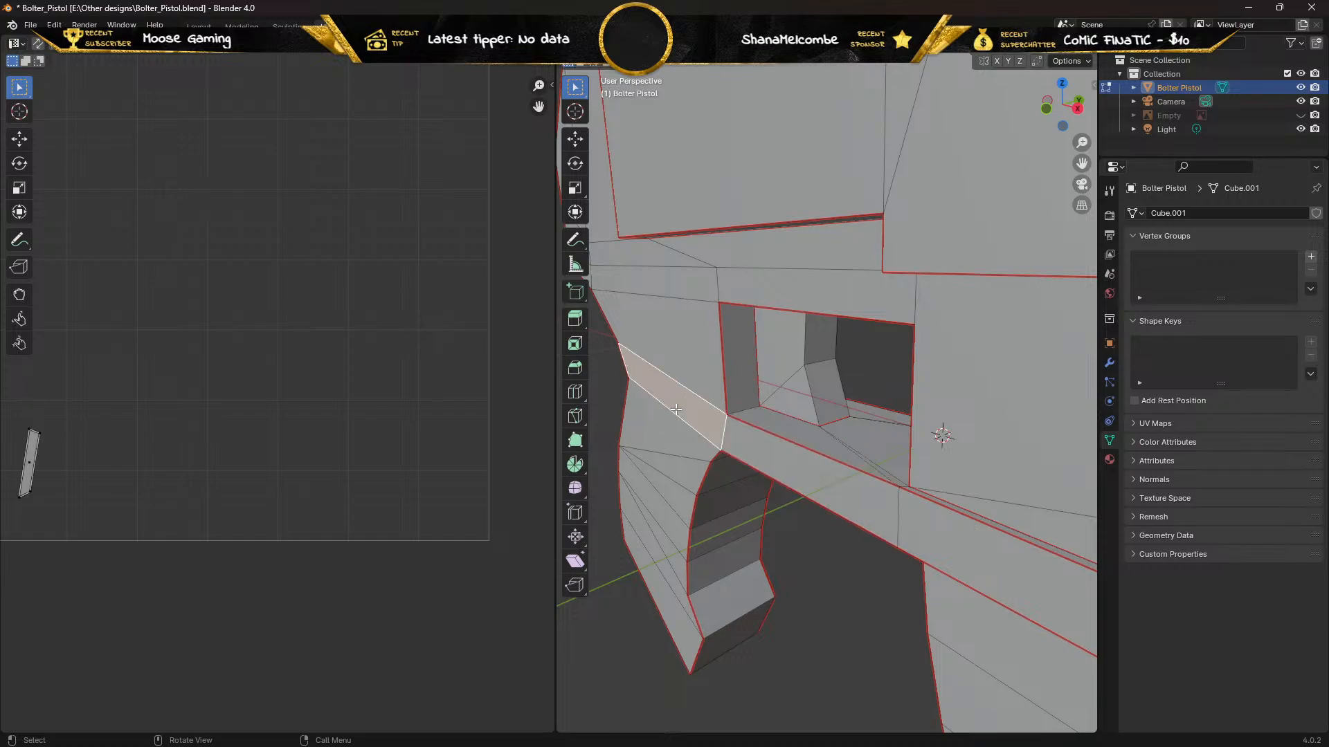
pyautogui.click(666, 354)
pyautogui.moveTo(706, 407); pyautogui.dragTo(749, 415, button='middle')
pyautogui.click(759, 367)
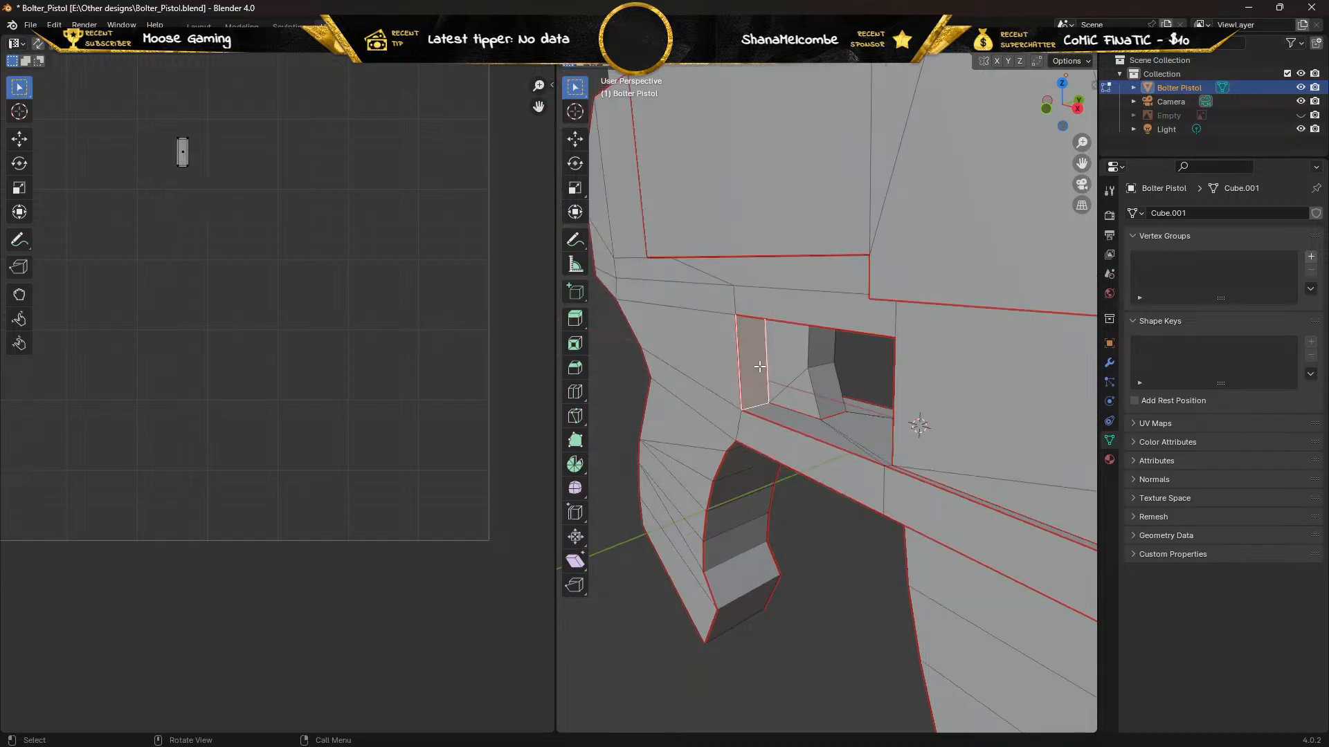
# Check the UV positions of the ledges and side panels above the trigger opening individually, and reselect the whole mesh
pyautogui.scroll(4, 755, 367)
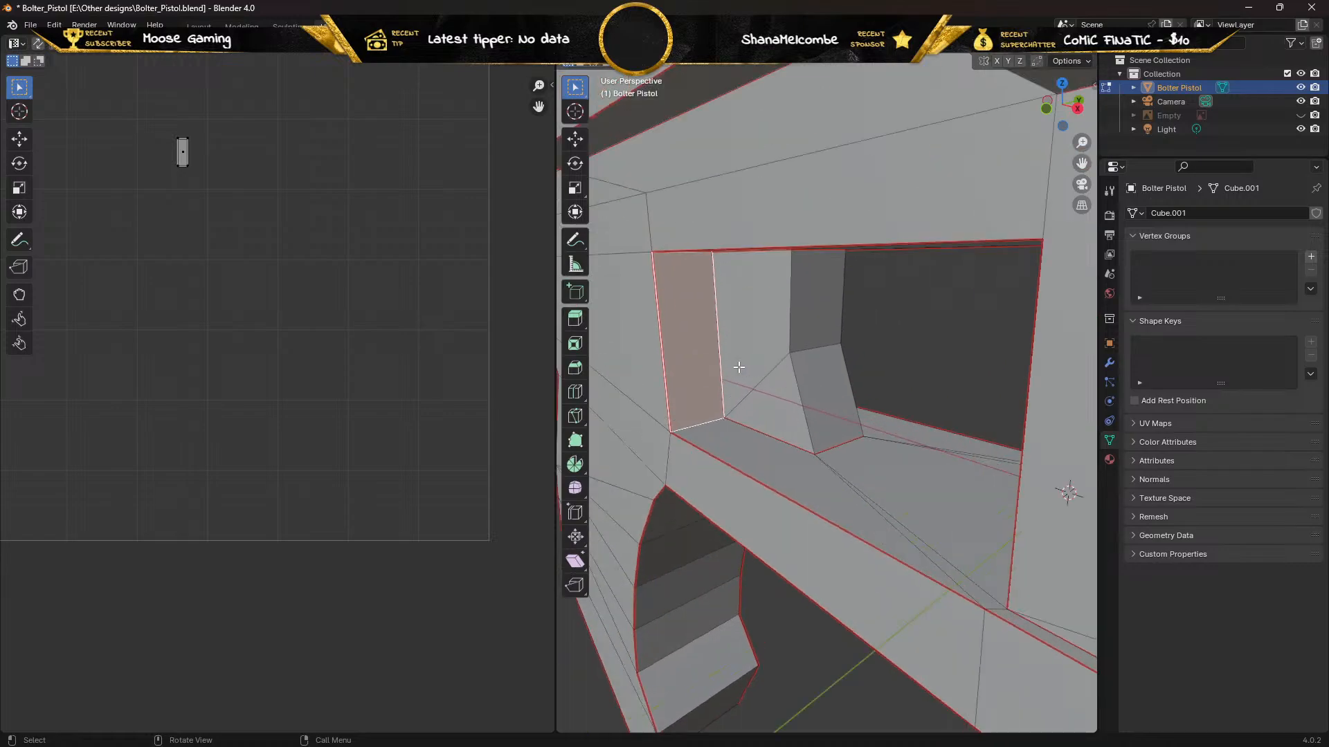
pyautogui.moveTo(739, 367); pyautogui.dragTo(755, 339, button='middle')
pyautogui.scroll(-4, 756, 340)
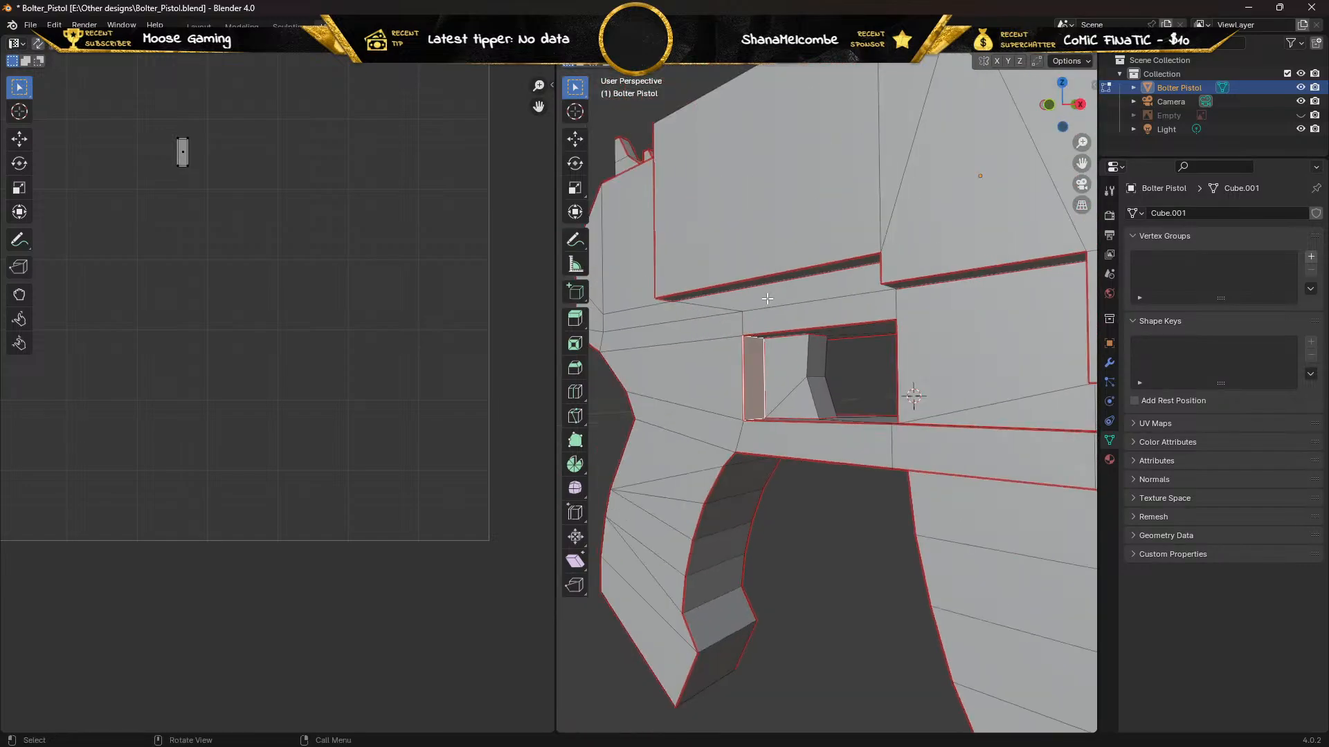
pyautogui.click(778, 280)
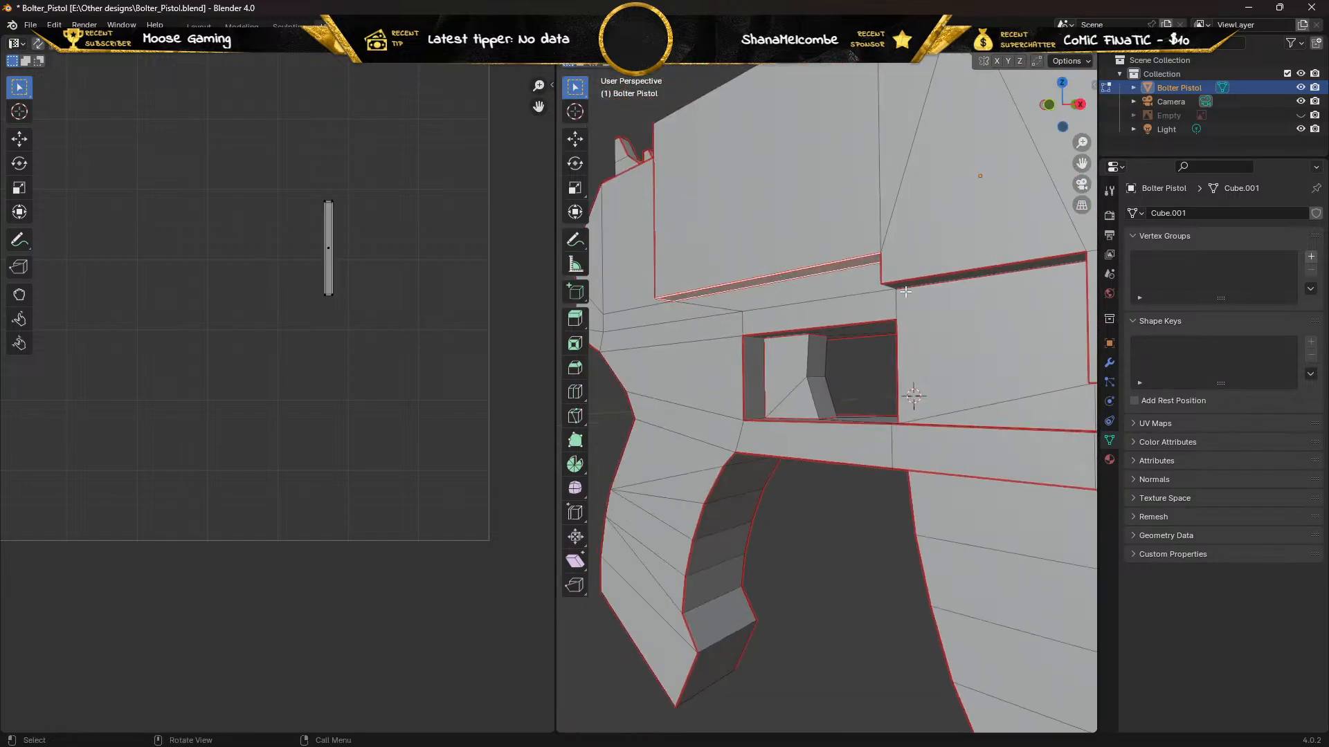
pyautogui.click(926, 278)
pyautogui.click(937, 231)
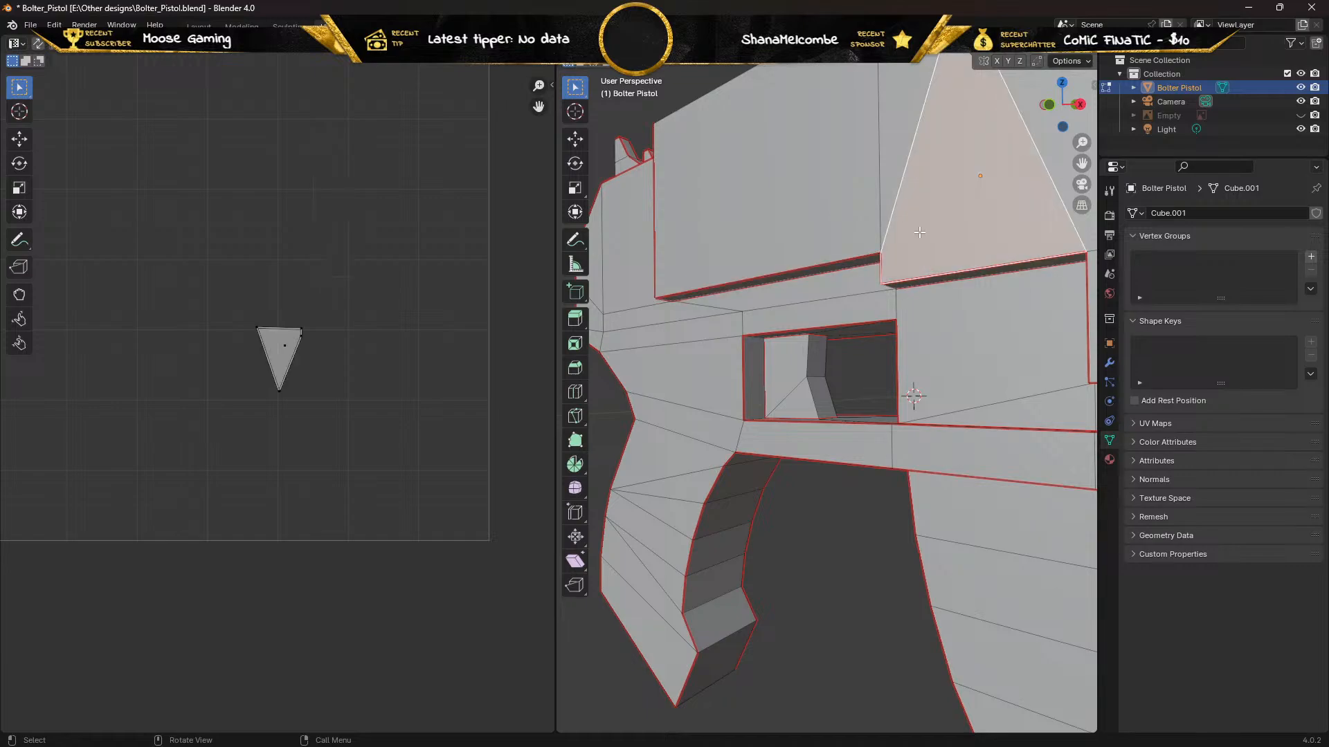
pyautogui.click(801, 207)
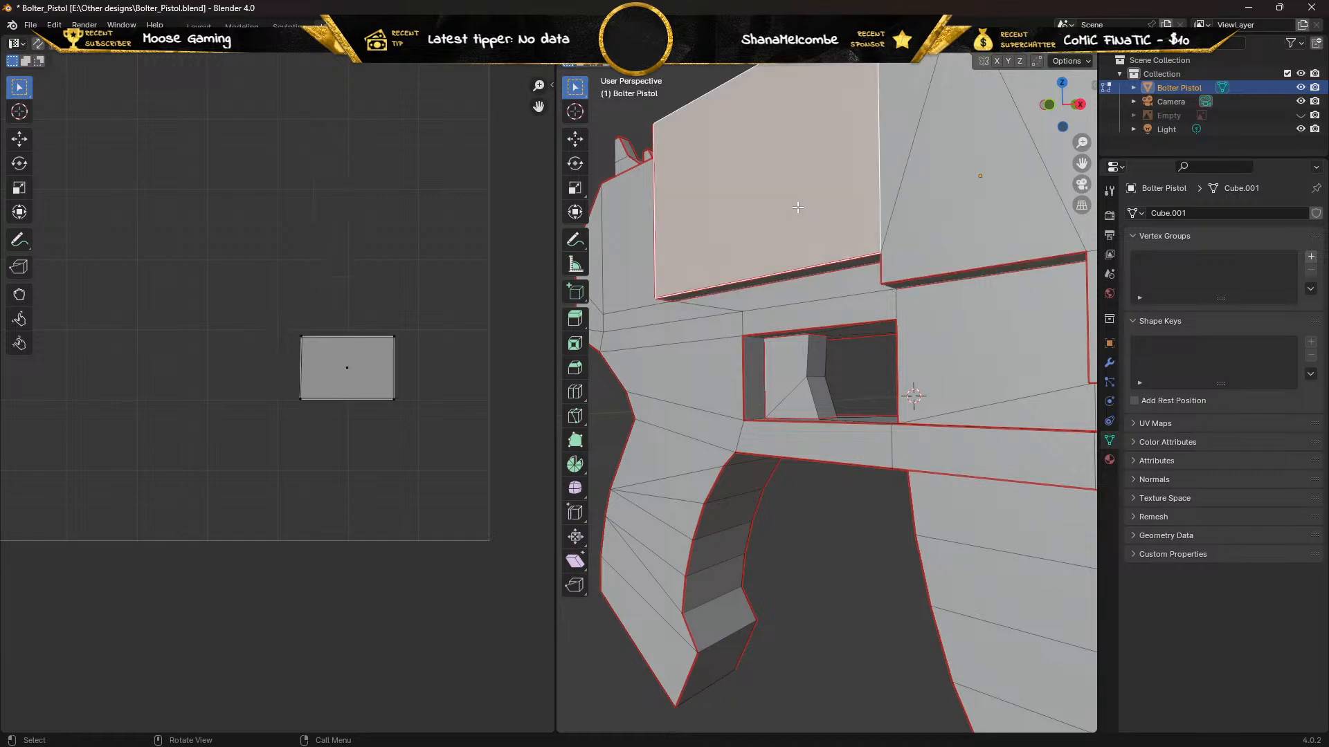
pyautogui.scroll(-2, 798, 208)
pyautogui.scroll(-3, 745, 248)
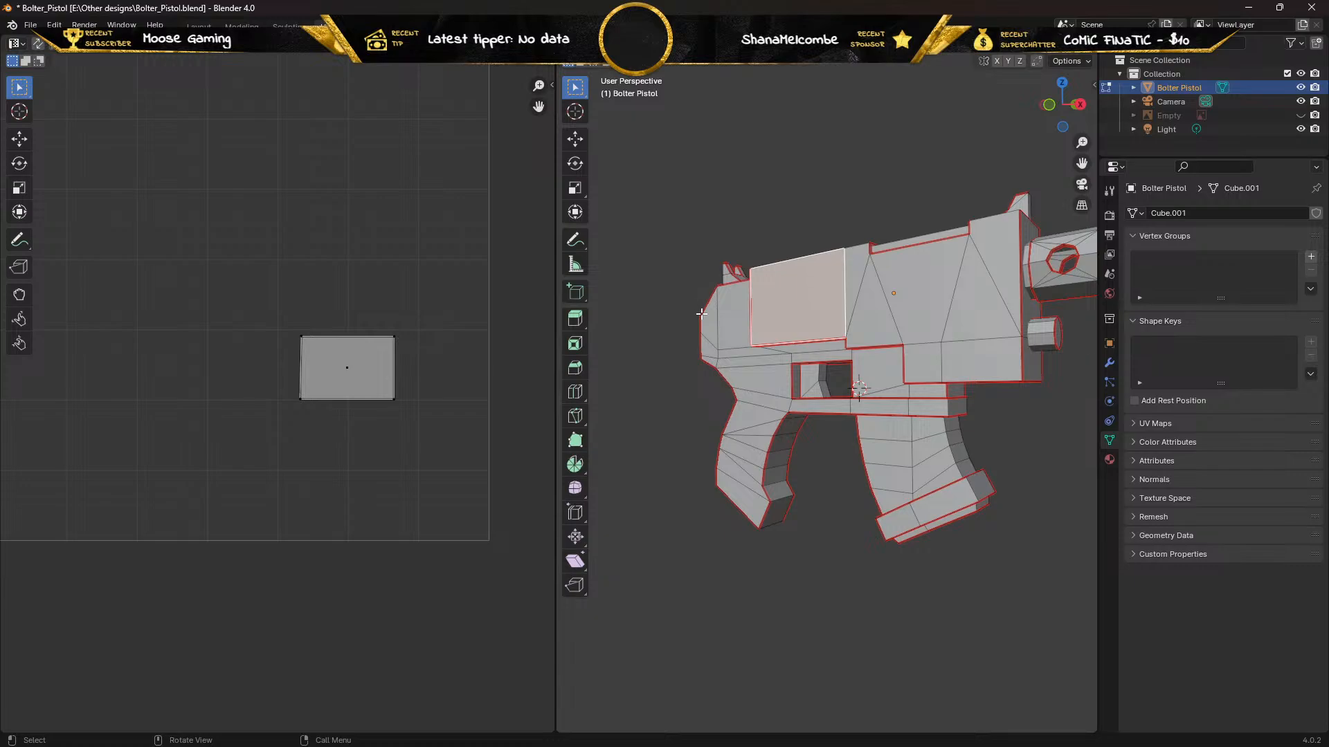
pyautogui.press('a')
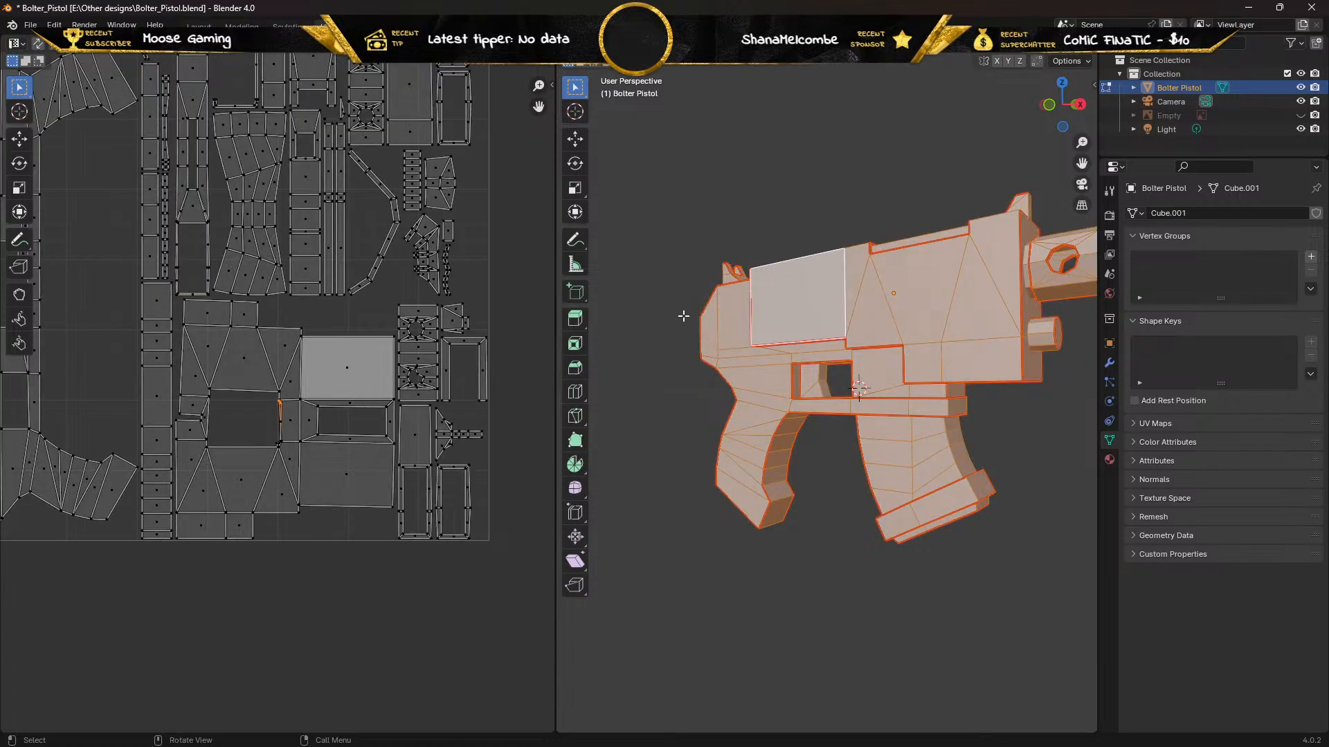
# Check the UV positions of faces on the pistol's opposite side, ending with the trapezoidal side panel, and reselect the whole mesh
pyautogui.moveTo(707, 320); pyautogui.dragTo(626, 290, button='middle')
pyautogui.scroll(5, 841, 341)
pyautogui.click(792, 250)
pyautogui.click(737, 219)
pyautogui.click(813, 218)
pyautogui.click(627, 285)
pyautogui.click(638, 272)
pyautogui.press('a')
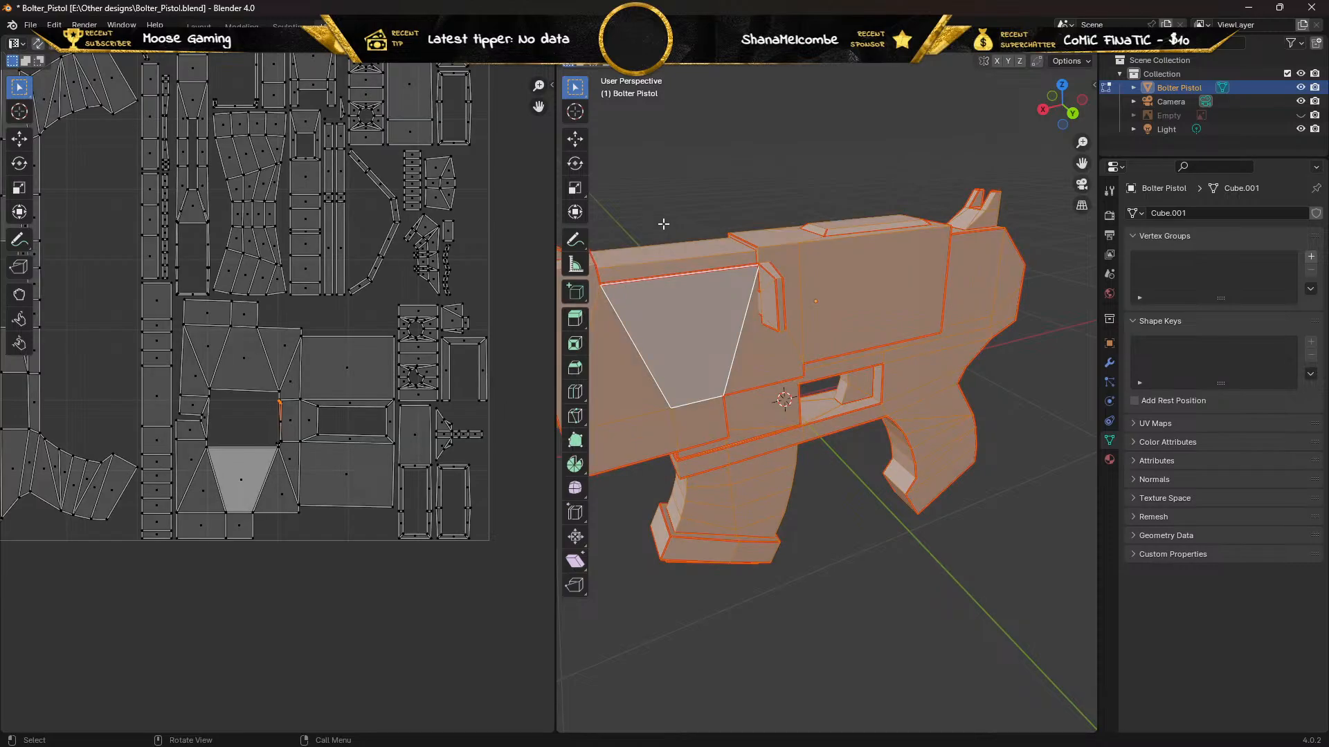
# Check the UV positions of the long top face, the raised top face behind it and the thin step face between them
pyautogui.moveTo(681, 221); pyautogui.dragTo(775, 254, button='middle')
pyautogui.scroll(2, 672, 268)
pyautogui.scroll(1, 776, 254)
pyautogui.click(730, 288)
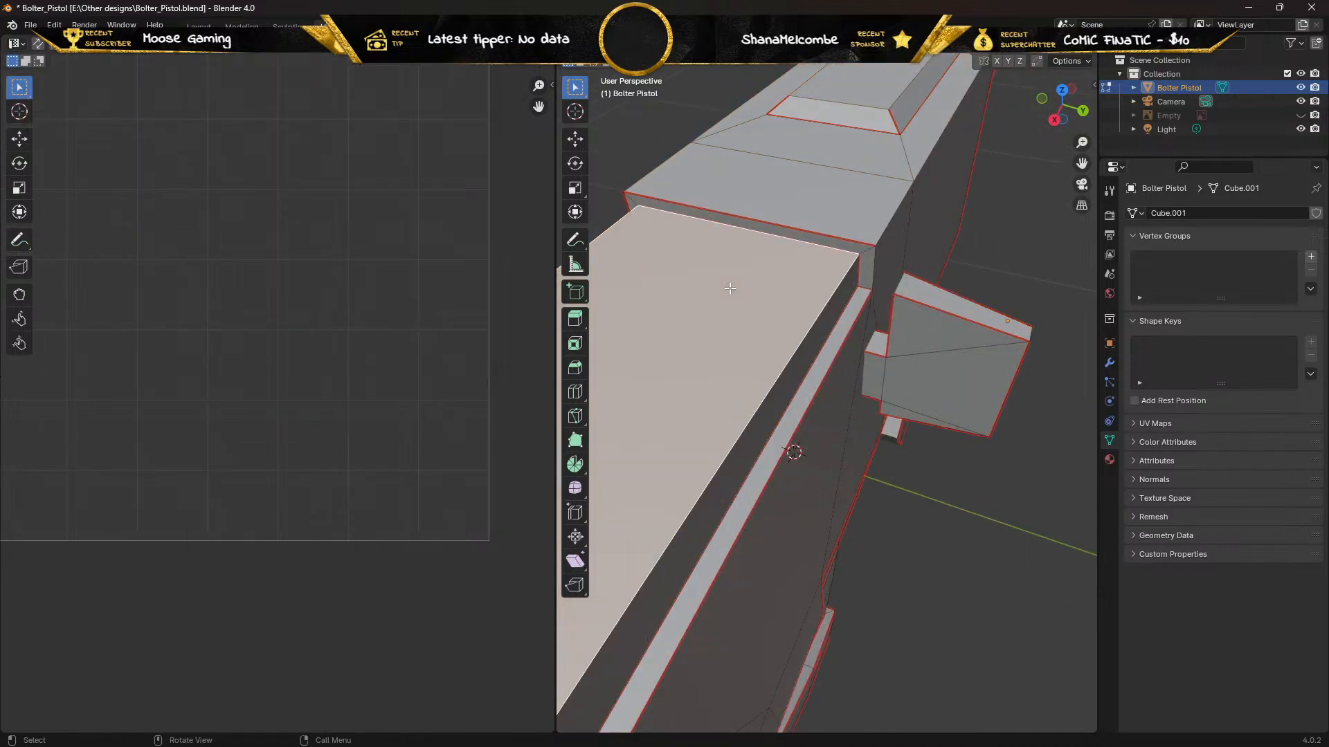
pyautogui.press('a')
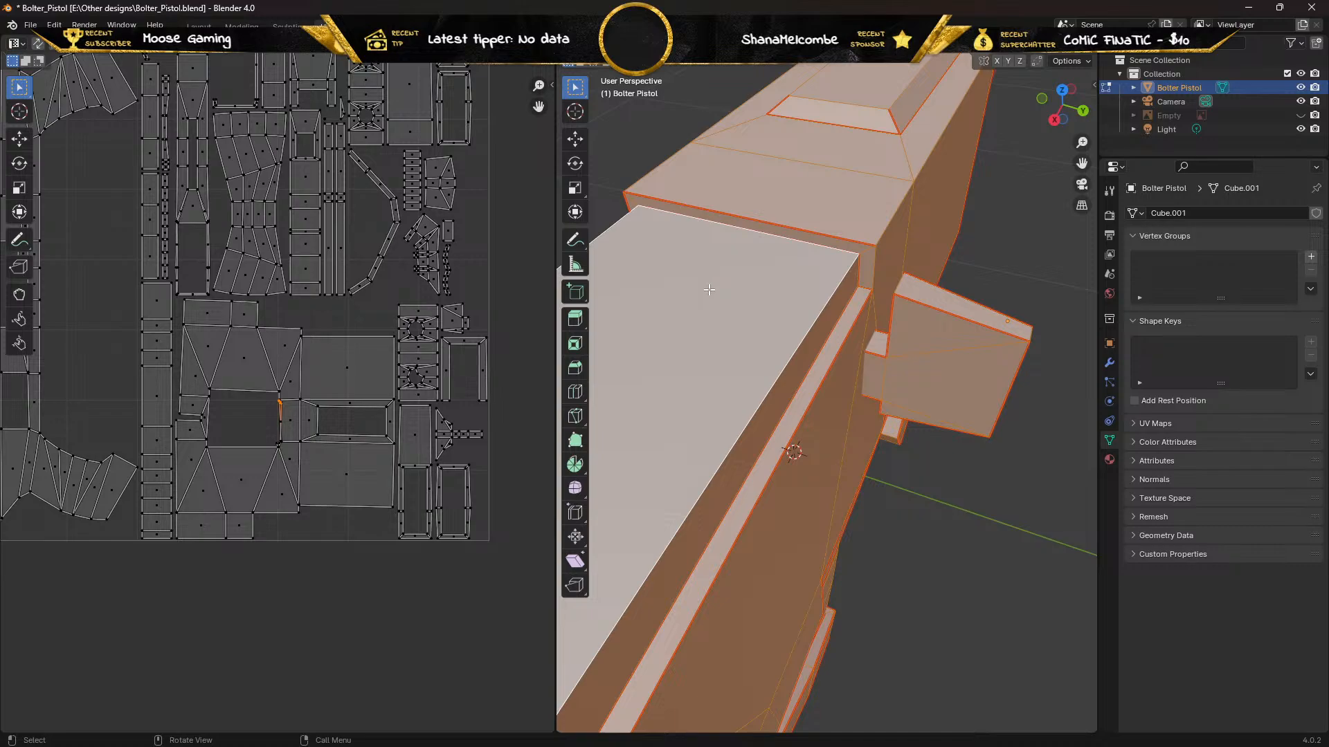
pyautogui.click(760, 184)
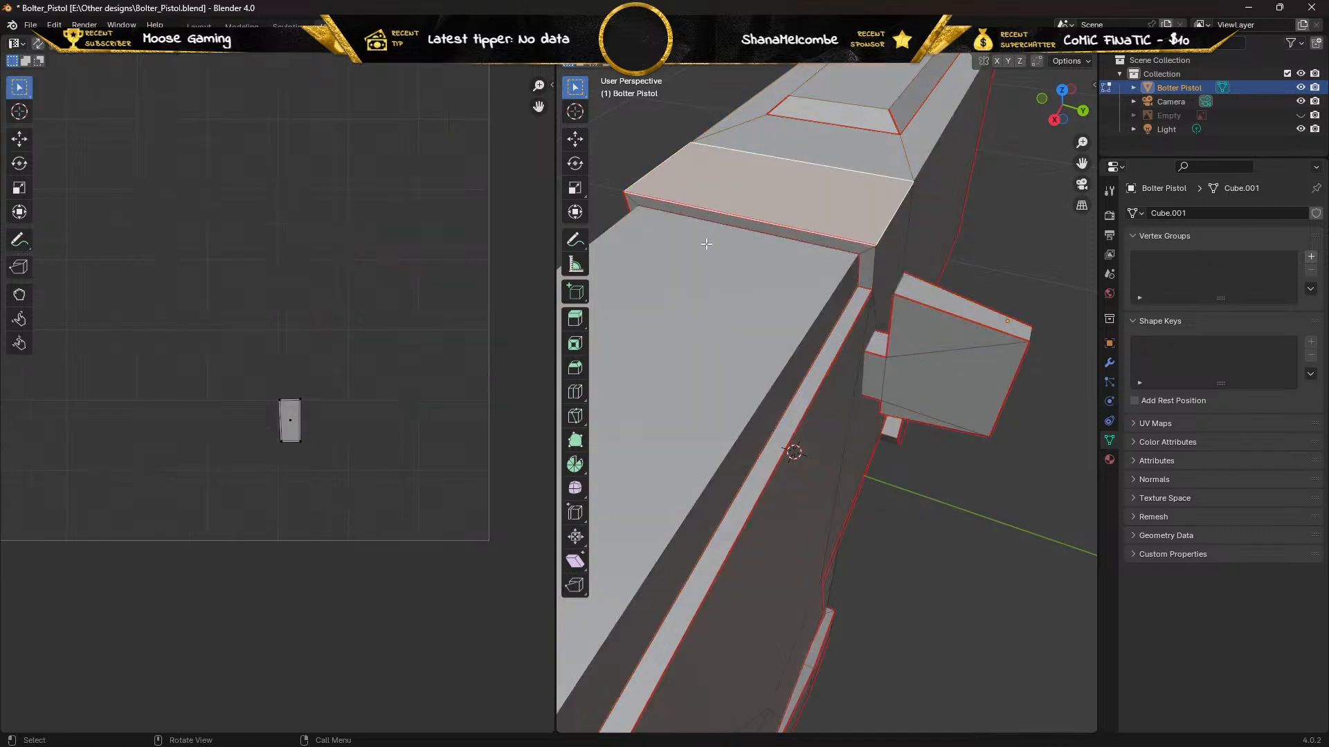
pyautogui.press('a')
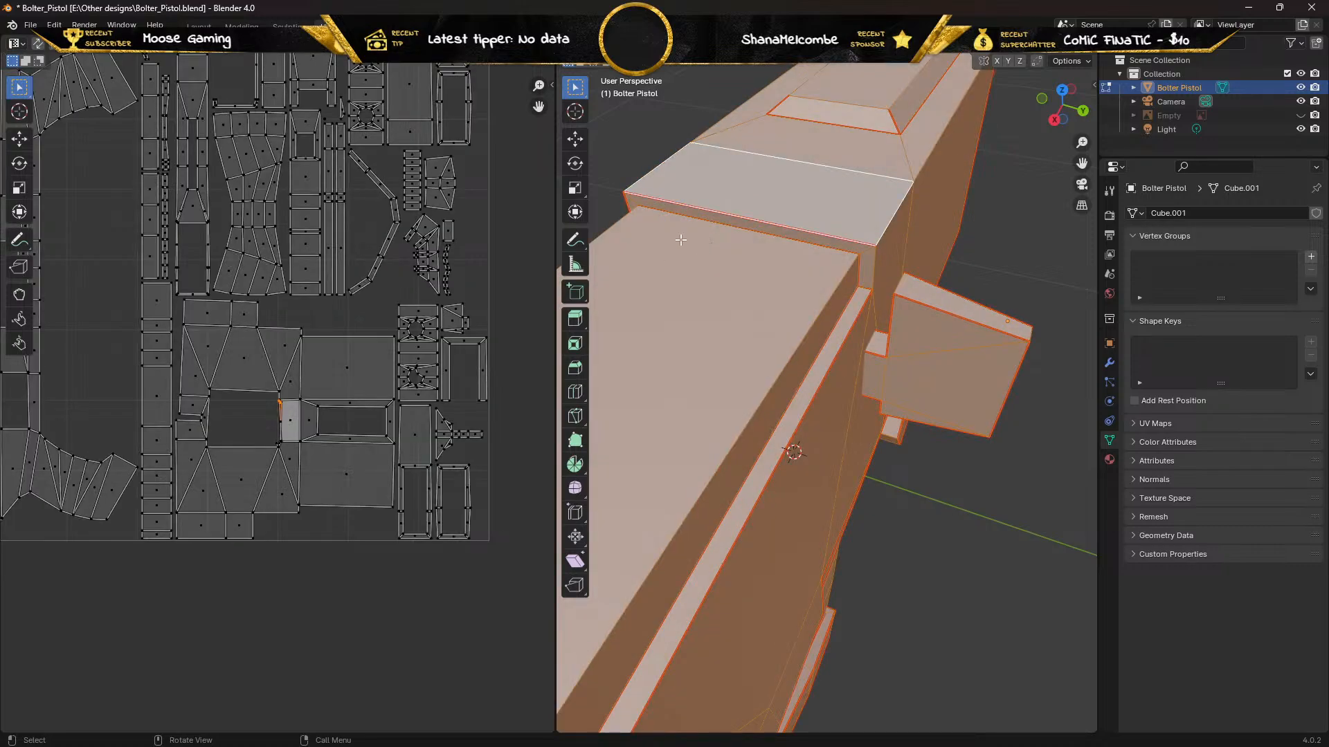
pyautogui.click(705, 213)
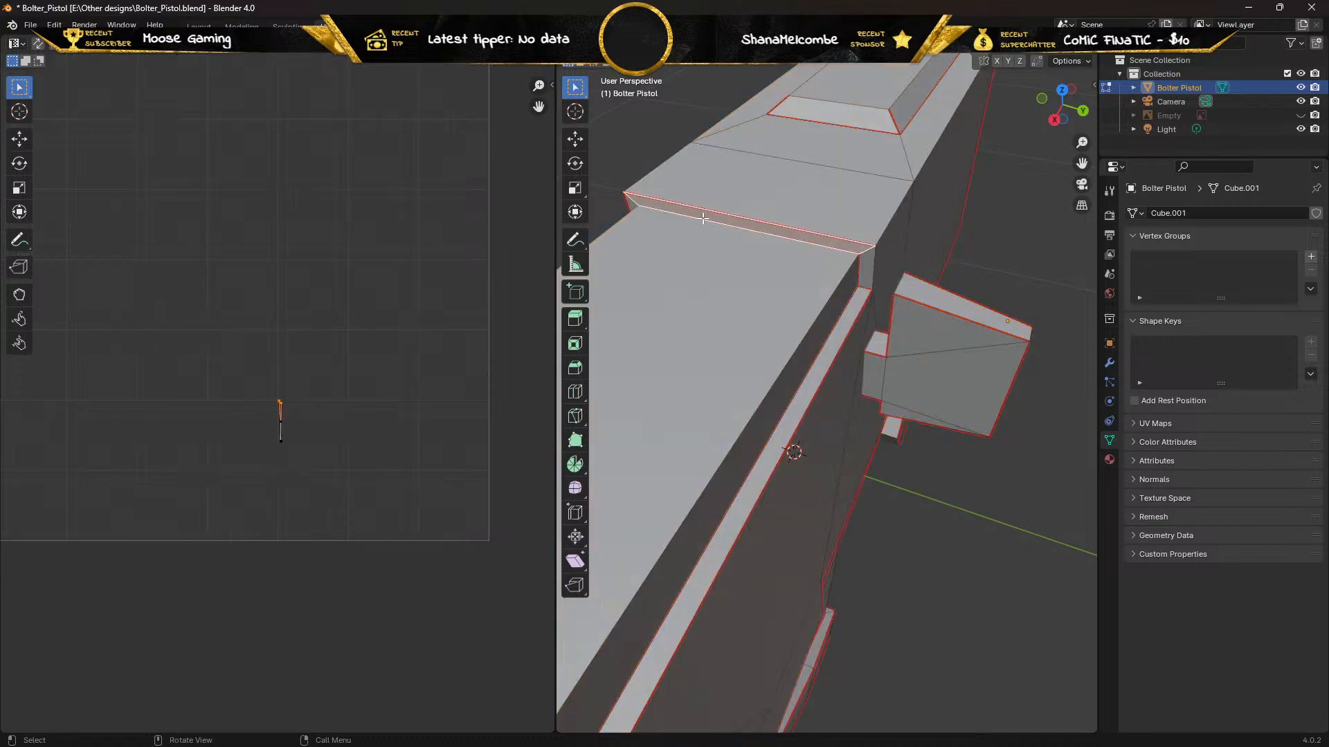
pyautogui.moveTo(702, 218); pyautogui.dragTo(673, 201, button='middle')
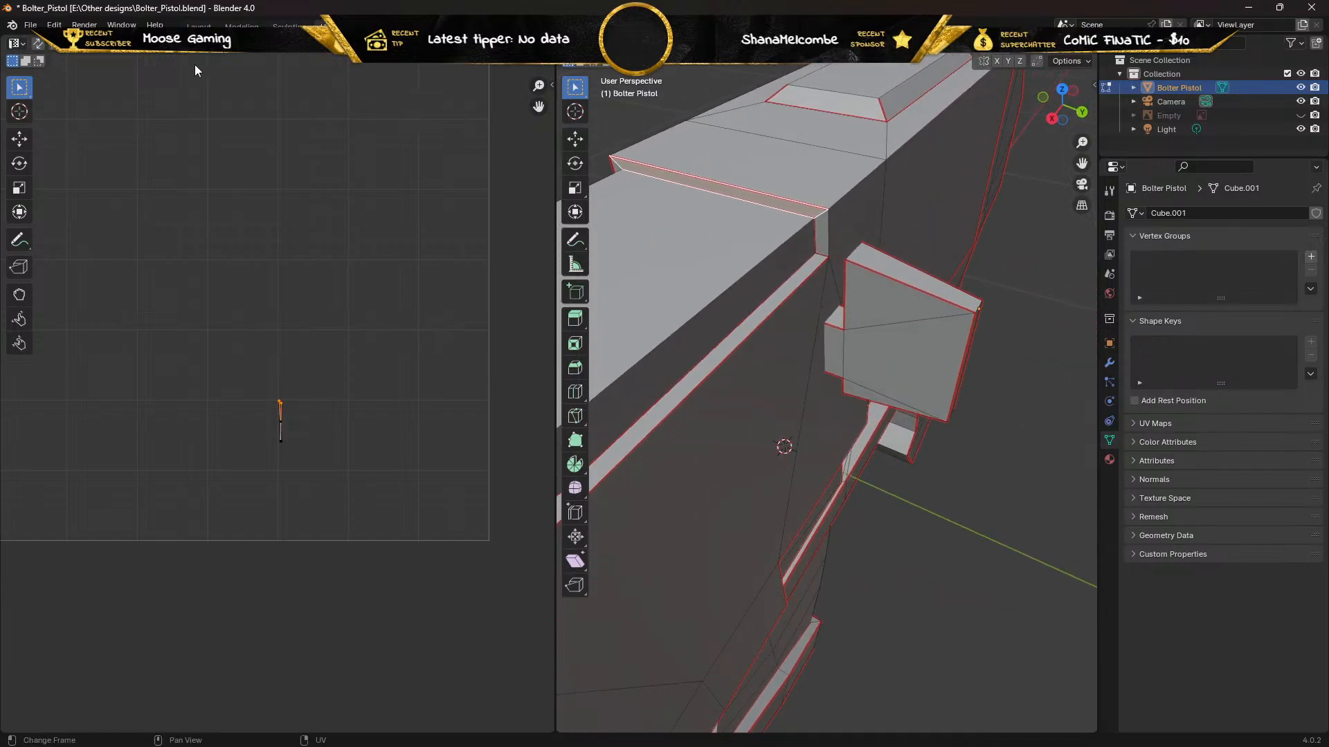
# In the Layout workspace, edit the pistol mesh and mark the edges around the thin step face on top as seams
pyautogui.click(198, 27)
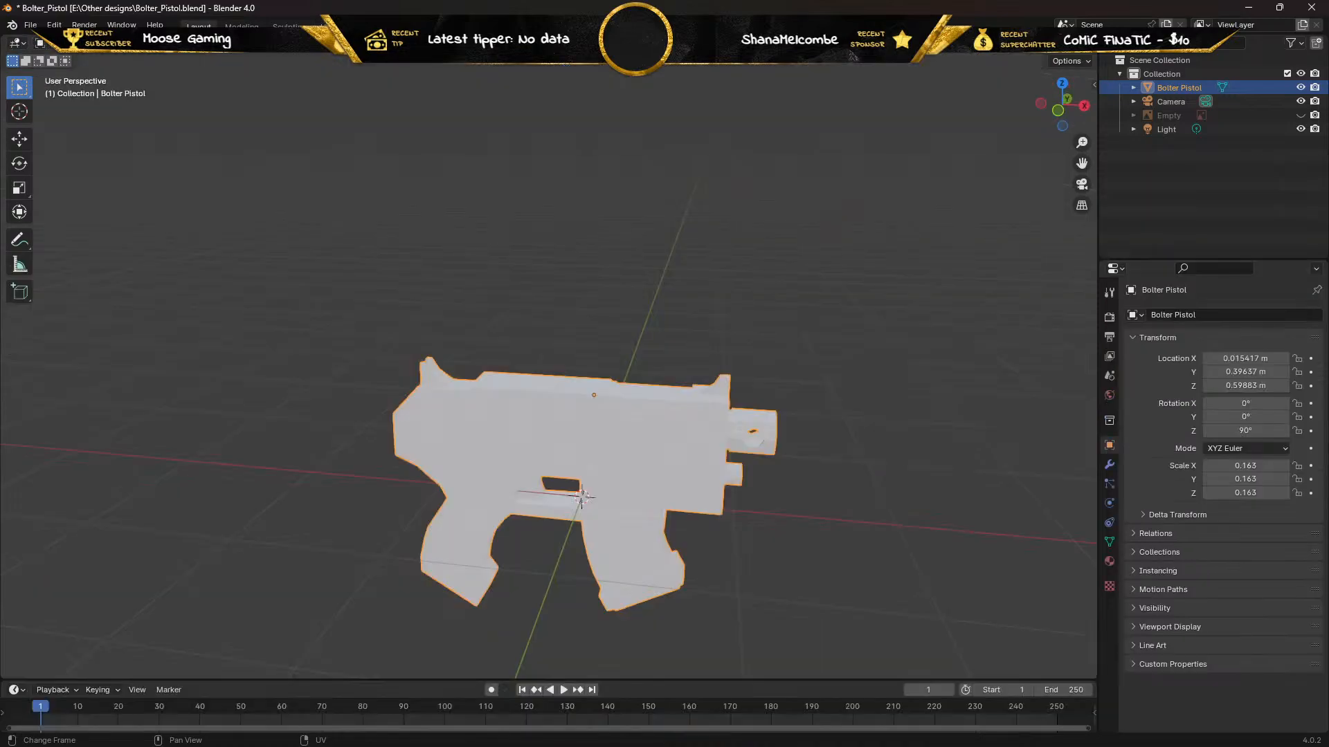
pyautogui.moveTo(473, 297); pyautogui.dragTo(372, 316, button='middle')
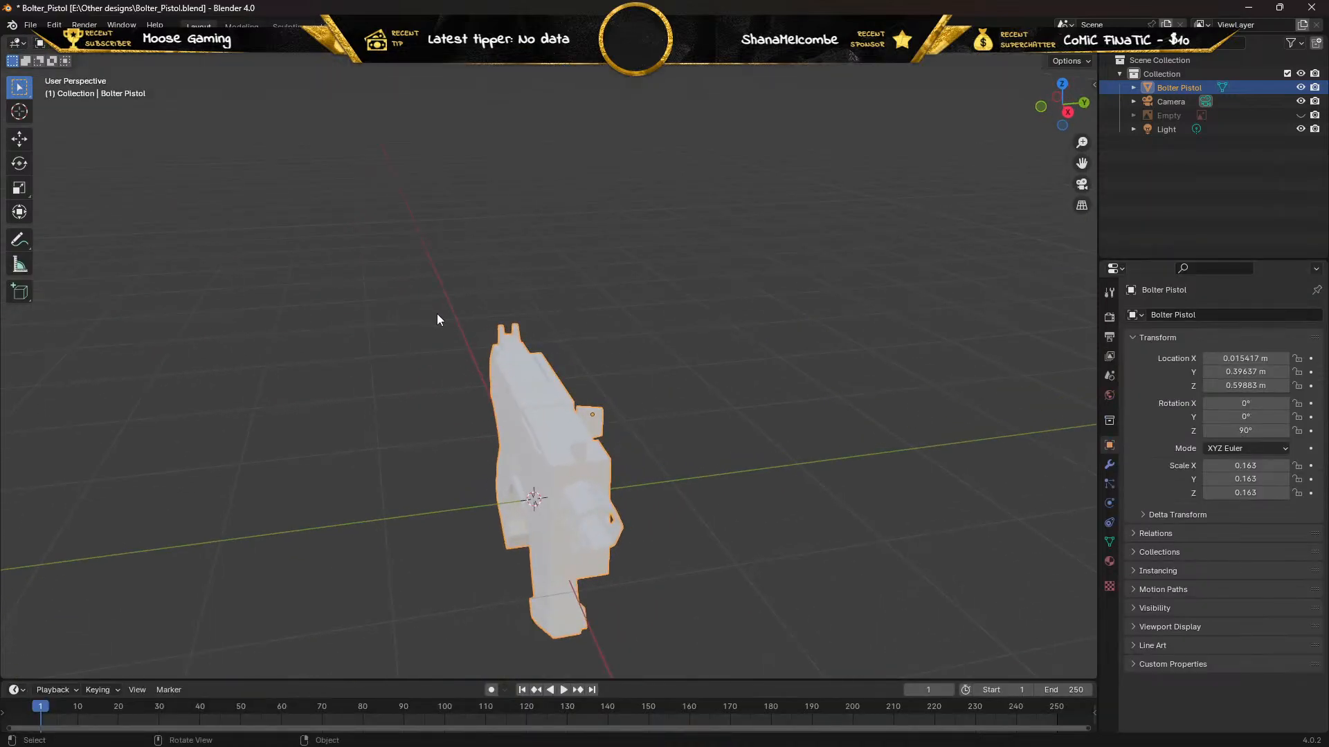
pyautogui.press('Tab')
pyautogui.scroll(5, 484, 397)
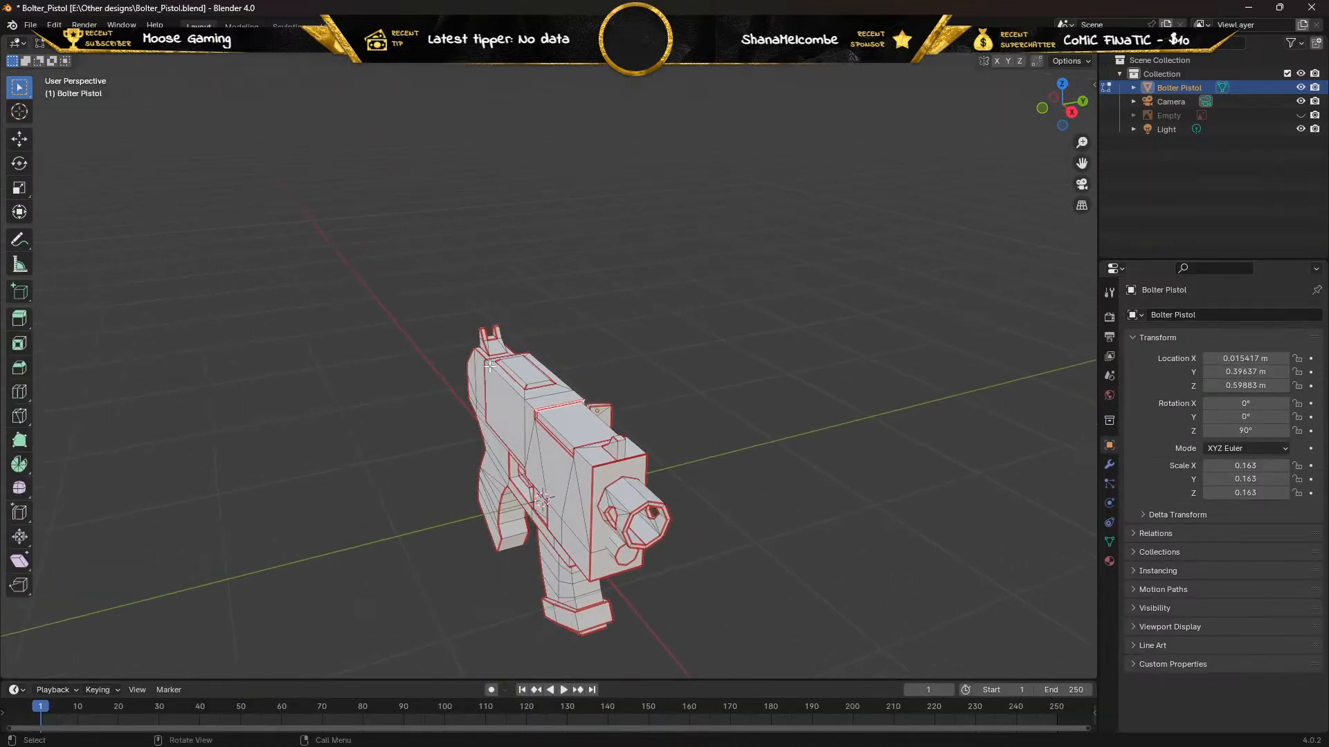
pyautogui.moveTo(483, 396); pyautogui.dragTo(430, 419, button='middle')
pyautogui.scroll(2, 430, 419)
pyautogui.moveTo(347, 454); pyautogui.dragTo(301, 440, button='middle')
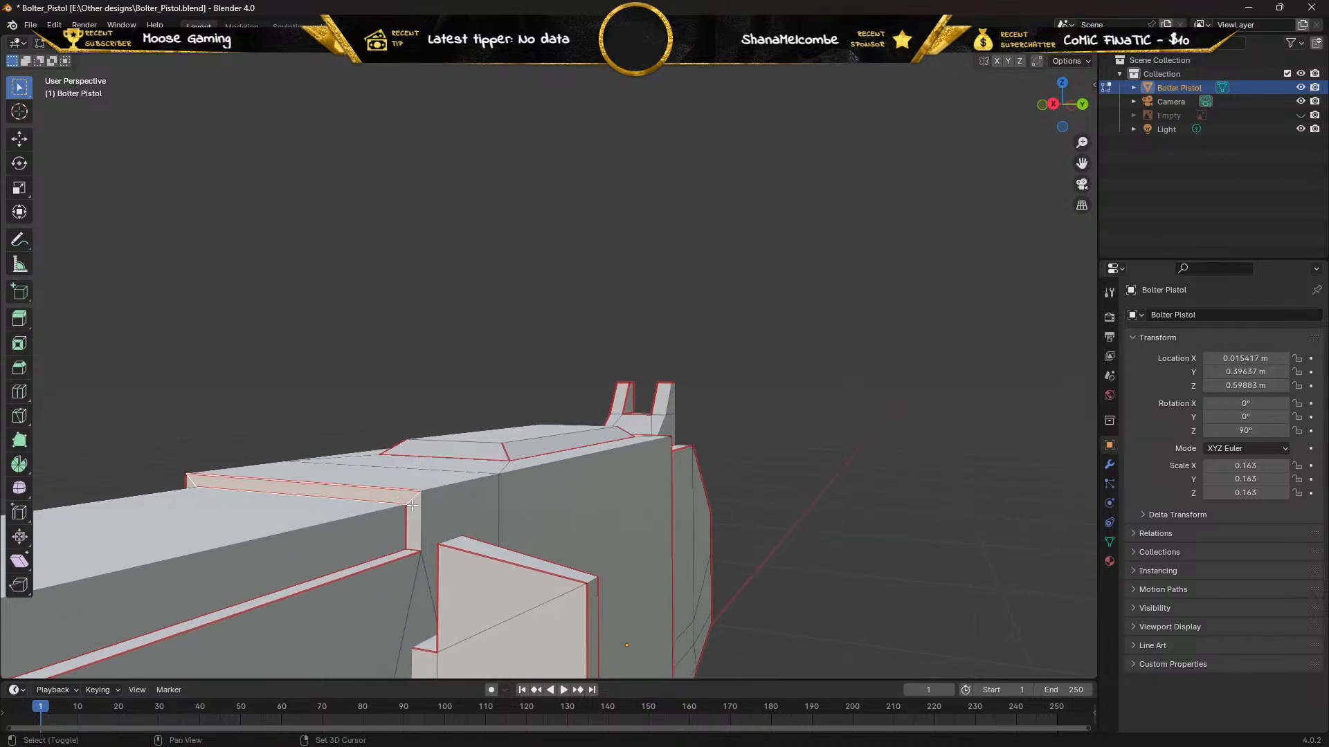
pyautogui.keyDown('alt'); pyautogui.keyDown('shift'); pyautogui.click(390, 477); pyautogui.keyUp('shift'); pyautogui.keyUp('alt')
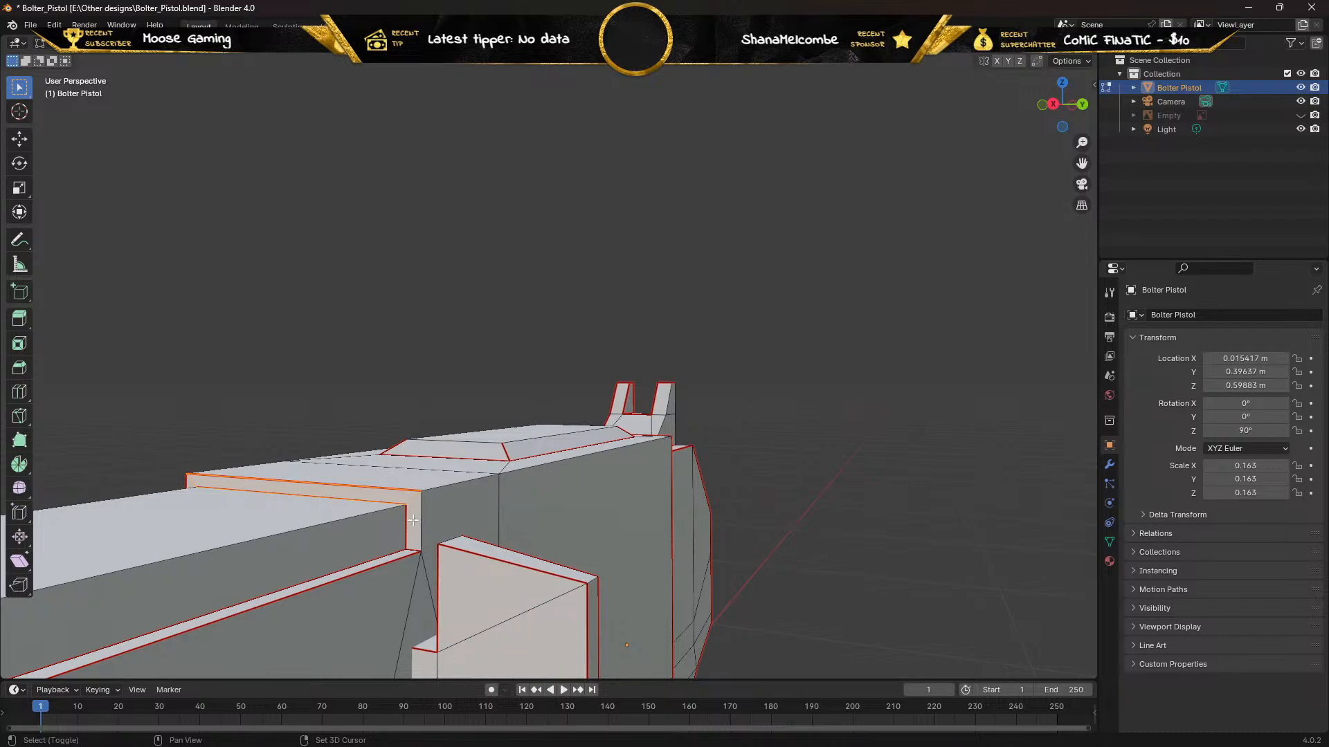
pyautogui.moveTo(422, 520); pyautogui.dragTo(394, 489, button='middle')
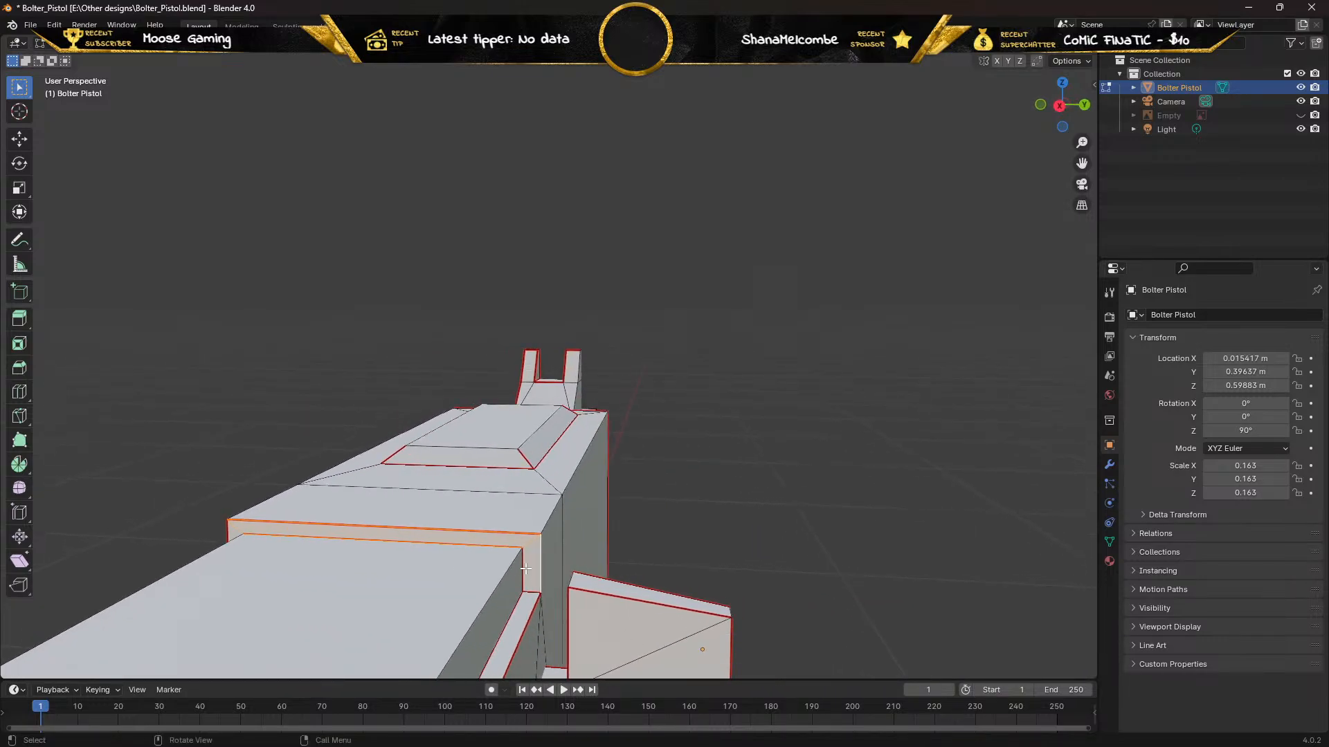
pyautogui.hotkey('ctrl', 'e')
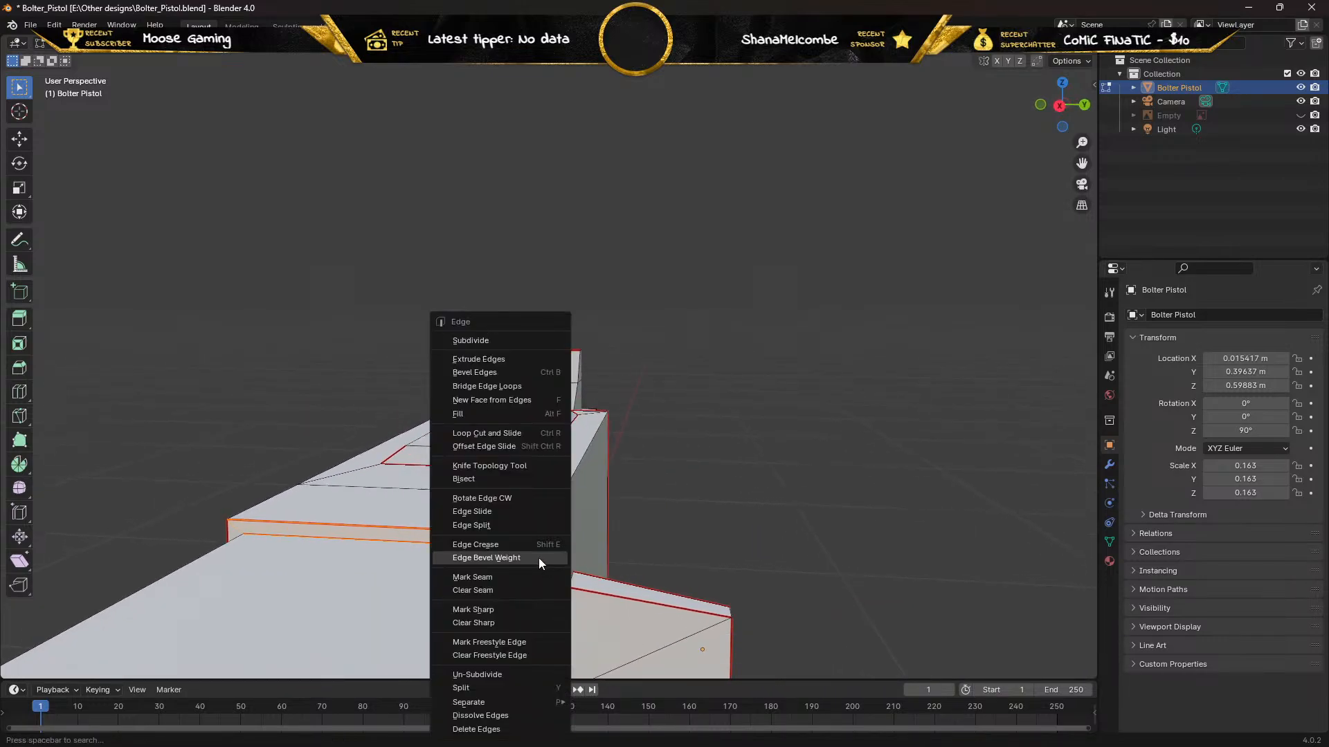
pyautogui.click(476, 577)
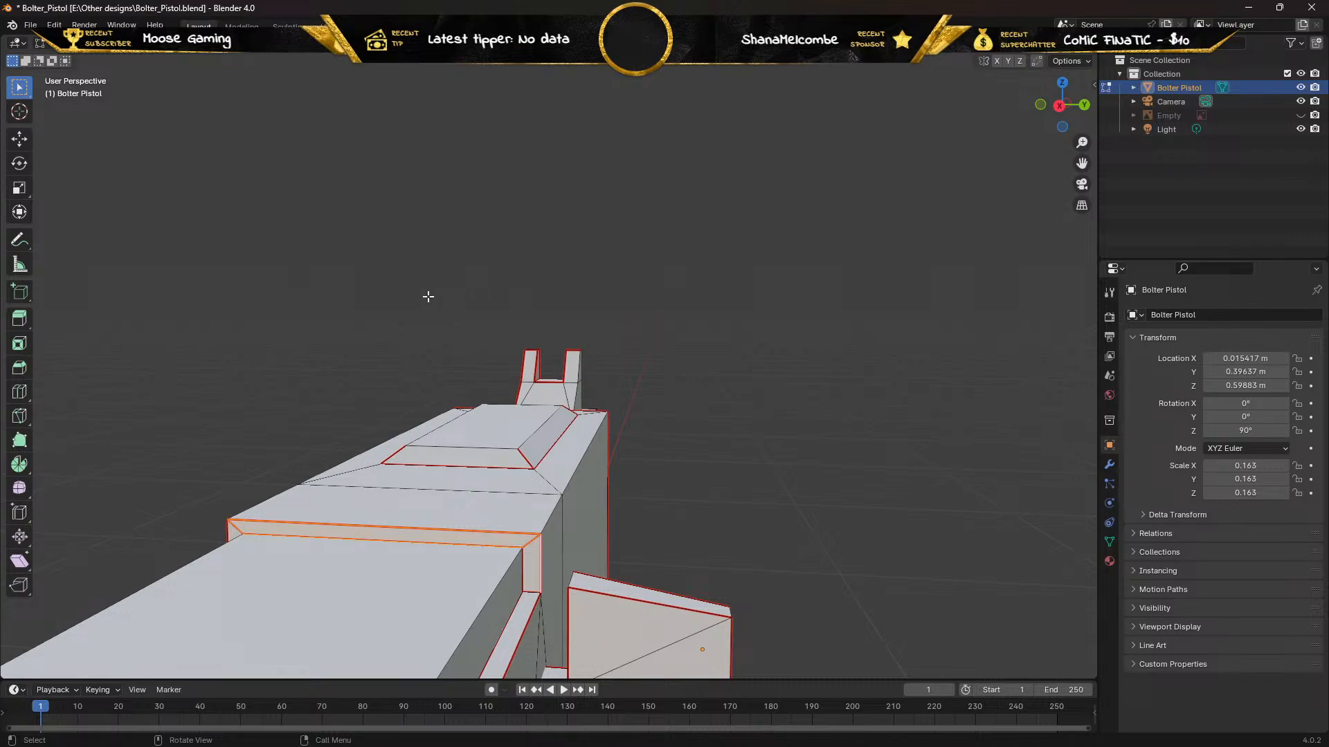
# Select the whole pistol mesh and unwrap it with the Angle Based method and a margin of 0.010
pyautogui.moveTo(415, 307); pyautogui.dragTo(386, 321, button='middle')
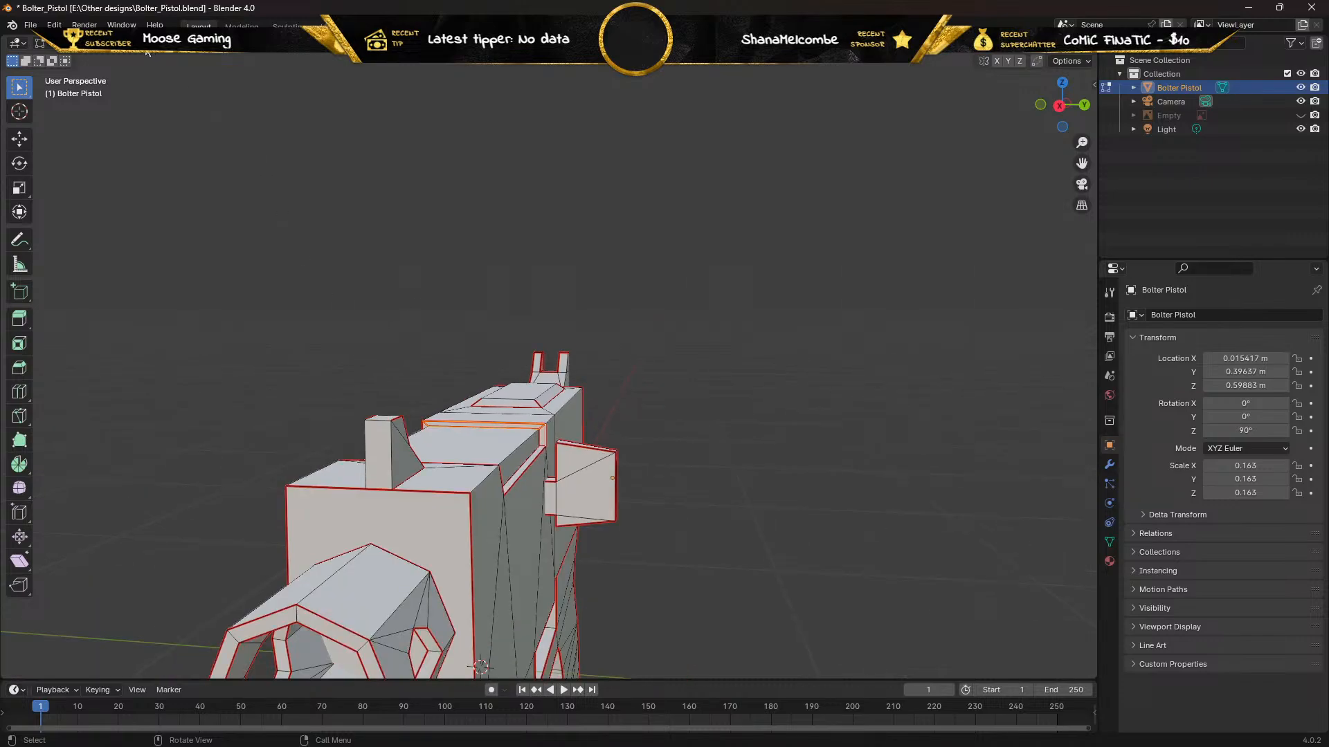
pyautogui.click(215, 193)
pyautogui.press('a')
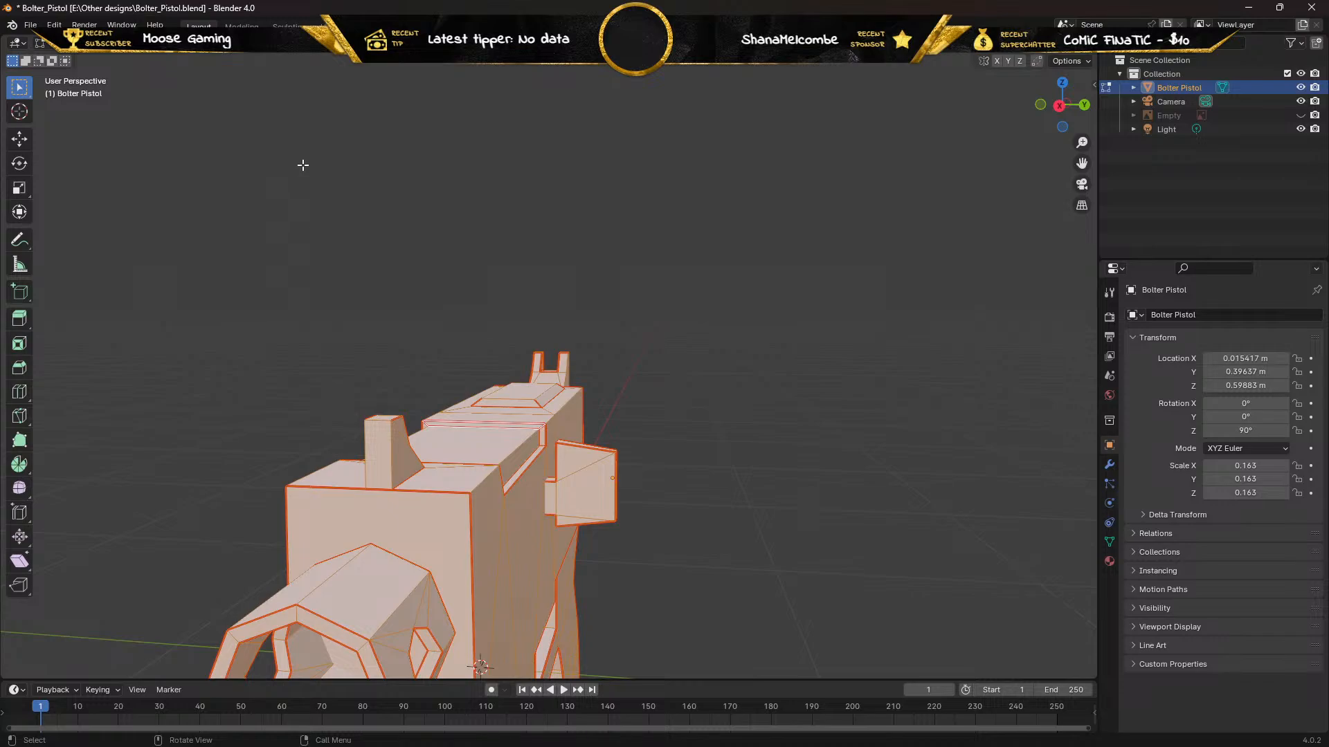
pyautogui.press('u')
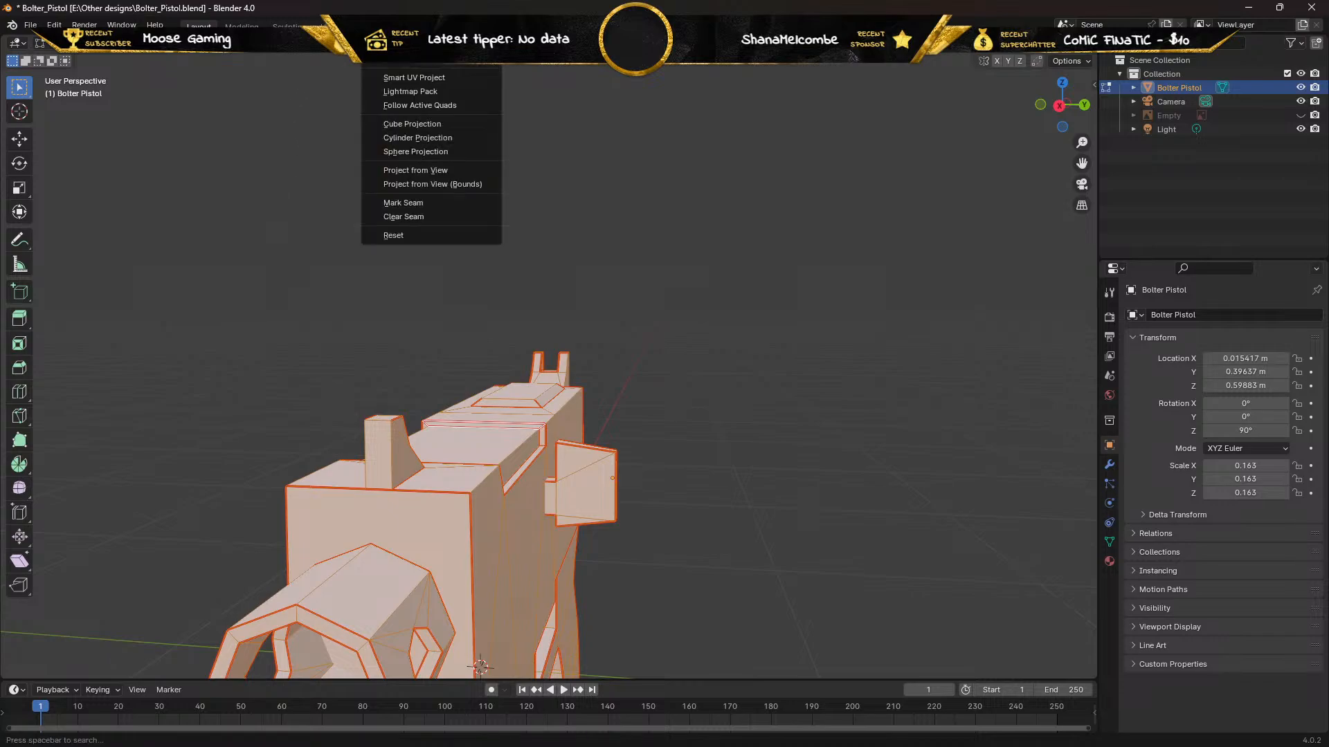
pyautogui.click(389, 69)
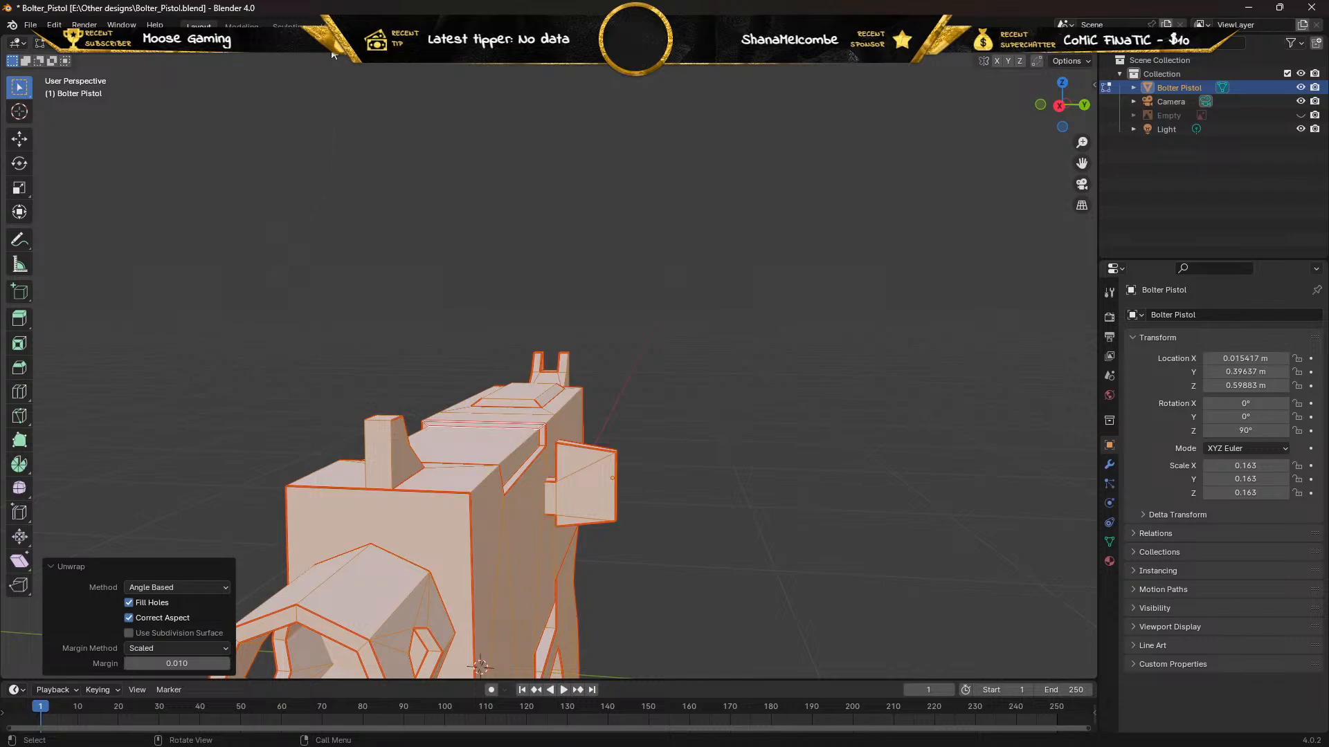
# Open the UV Editing workspace and examine the new layout around the main body islands and their neighbours
pyautogui.click(334, 27)
pyautogui.scroll(6, 233, 391)
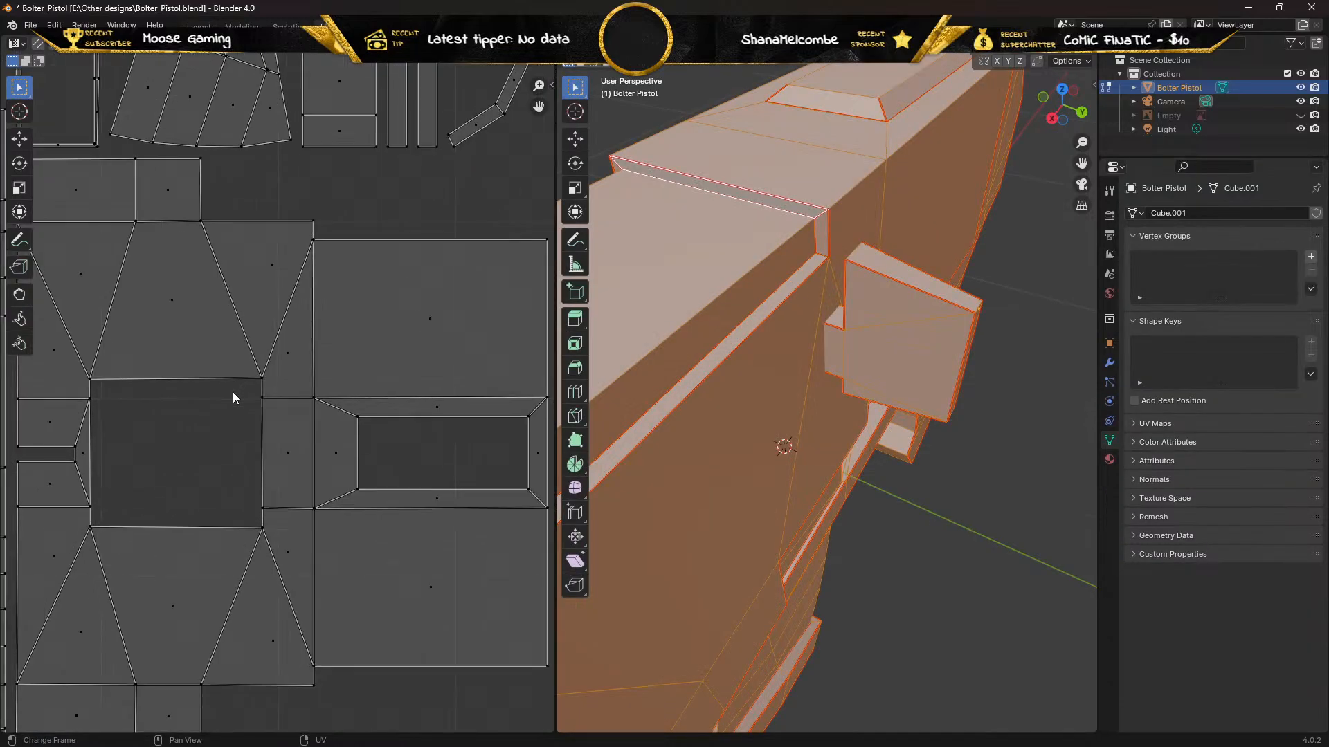
pyautogui.moveTo(214, 415); pyautogui.dragTo(21, 727, button='middle')
pyautogui.scroll(-4, 285, 451)
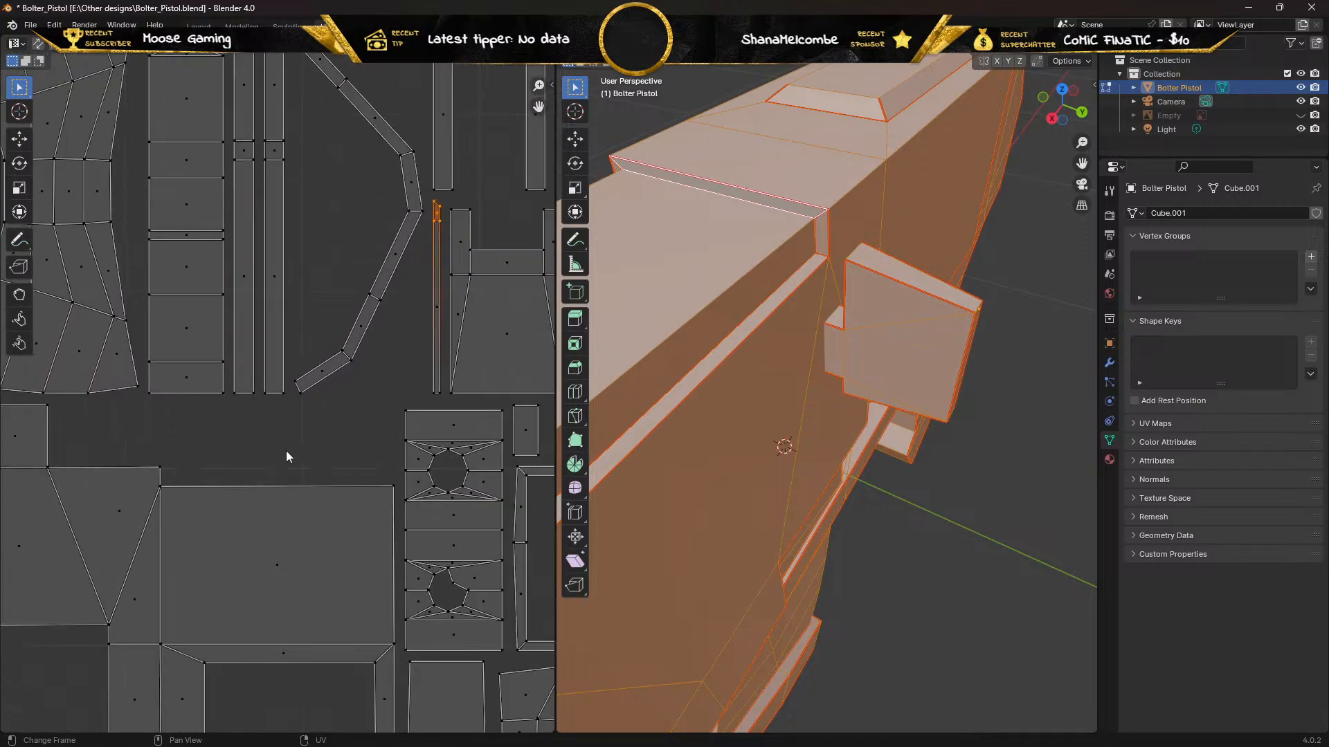
pyautogui.moveTo(273, 447); pyautogui.dragTo(543, 252, button='middle')
pyautogui.scroll(3, 363, 401)
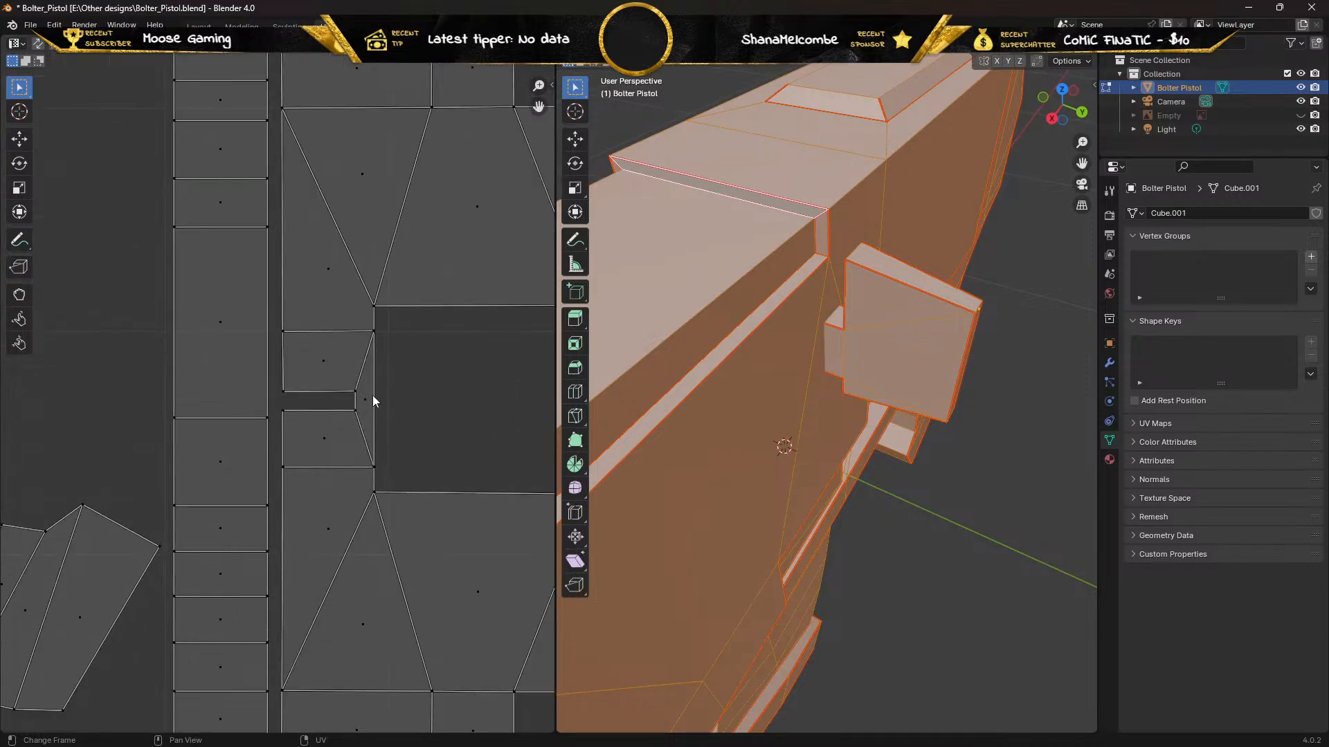
pyautogui.scroll(-3, 373, 395)
pyautogui.moveTo(372, 394); pyautogui.dragTo(265, 661, button='middle')
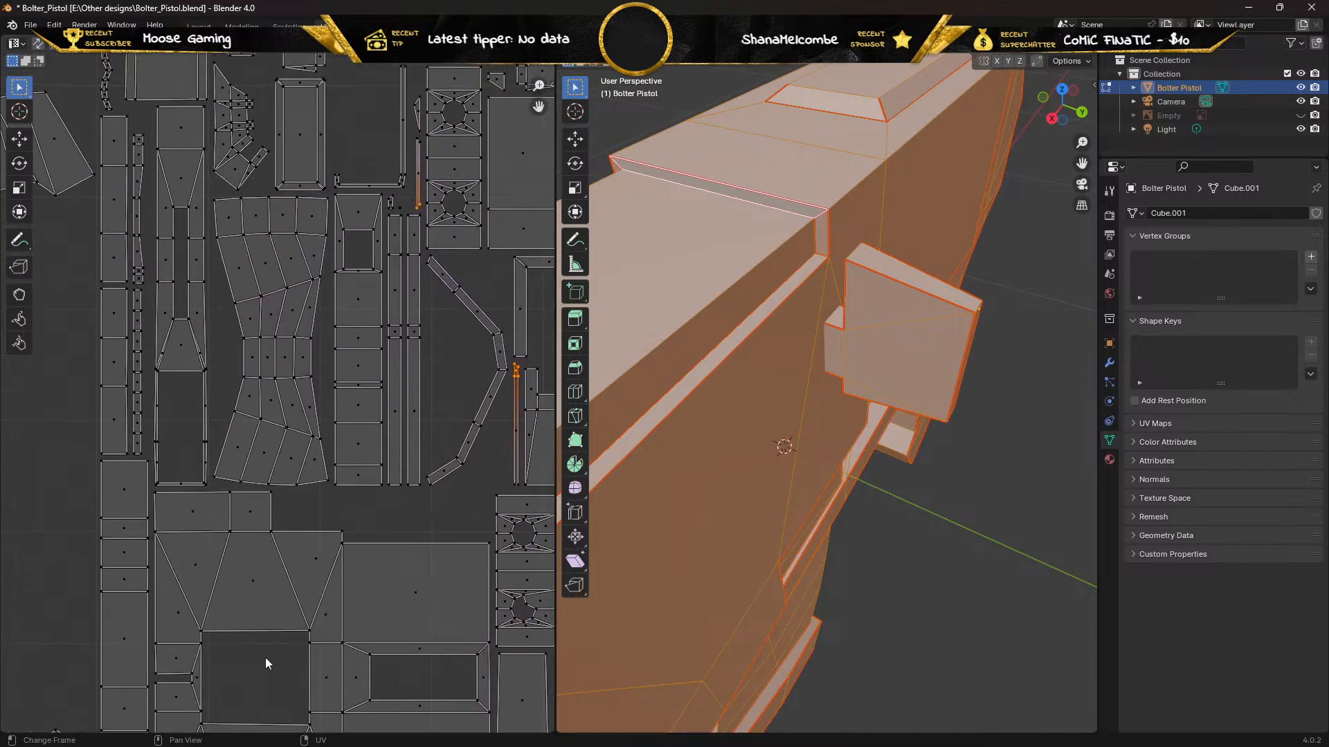
pyautogui.scroll(-3, 300, 504)
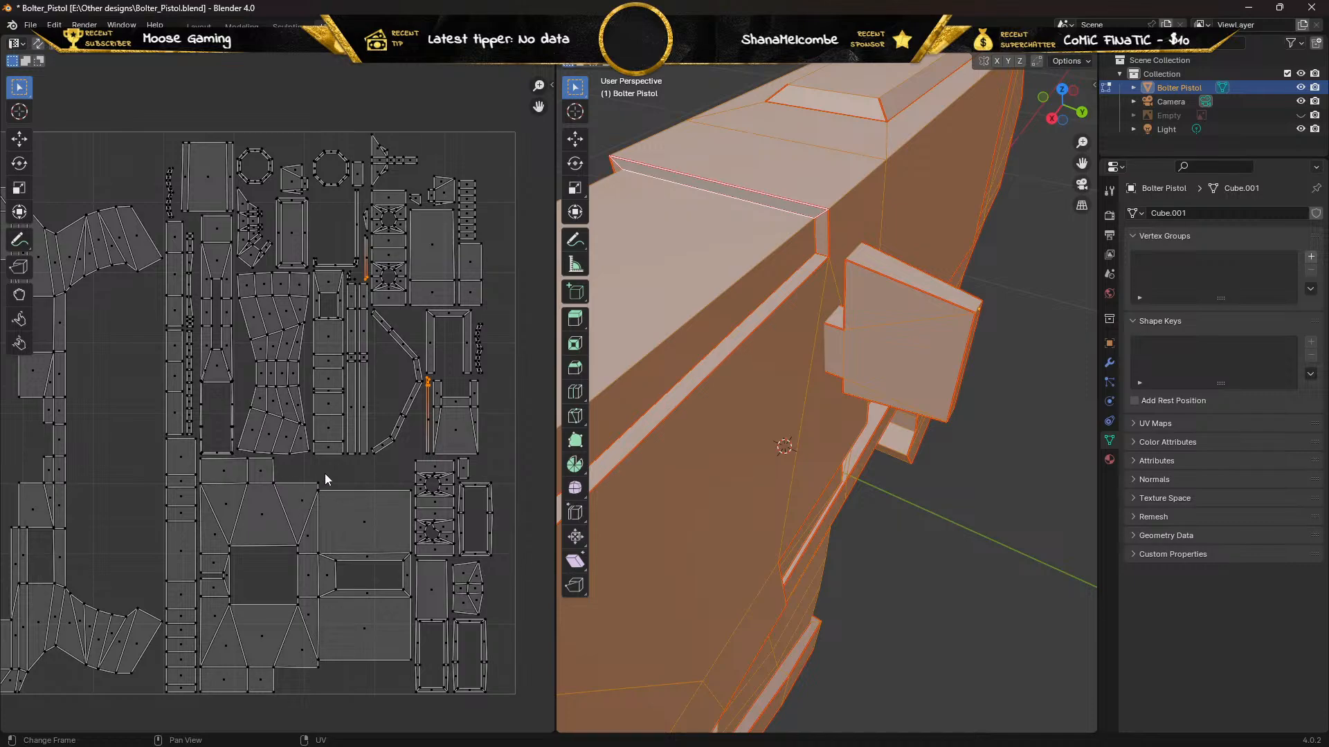
# Examine the islands in the upper part of the UV layout, closing in on the irregular island below the octagonal ring
pyautogui.moveTo(325, 474); pyautogui.dragTo(468, 612, button='middle')
pyautogui.scroll(6, 336, 472)
pyautogui.moveTo(371, 484); pyautogui.dragTo(201, 488, button='middle')
pyautogui.scroll(-4, 199, 488)
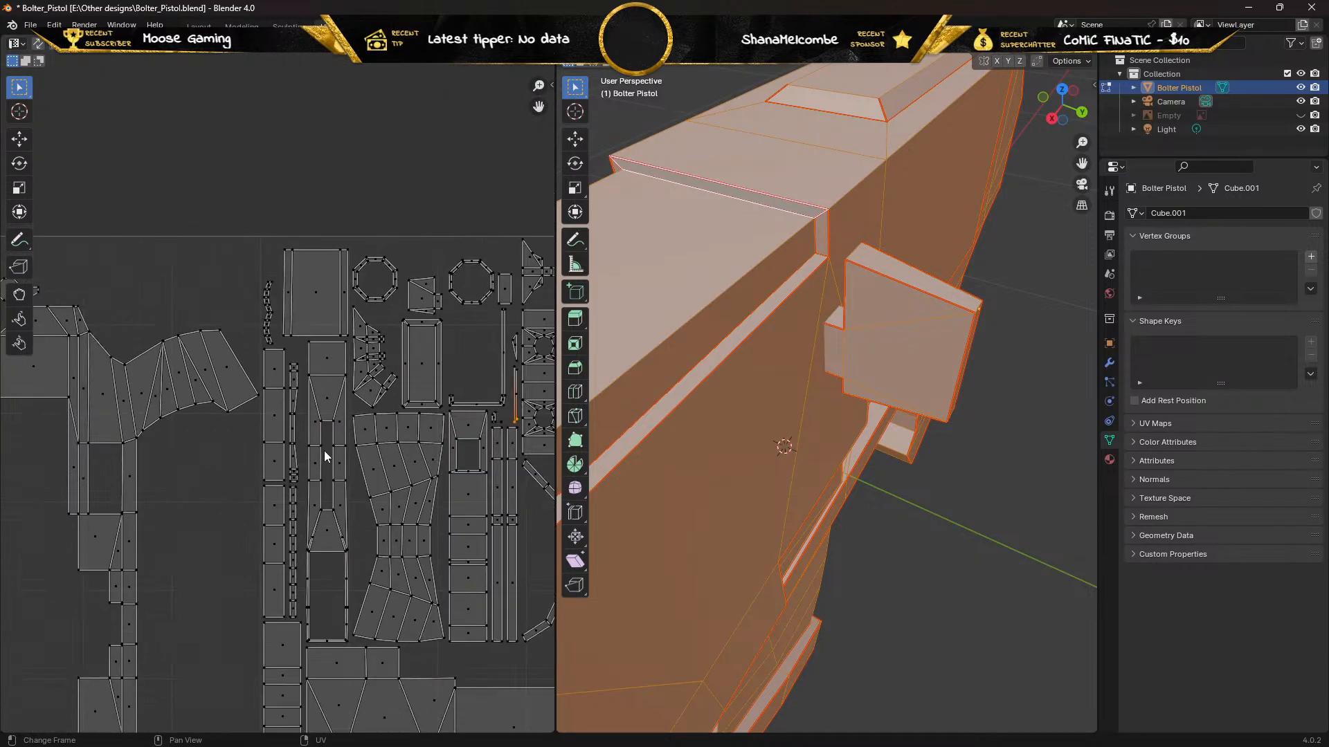
pyautogui.moveTo(324, 455); pyautogui.dragTo(269, 478, button='middle')
pyautogui.scroll(4, 268, 476)
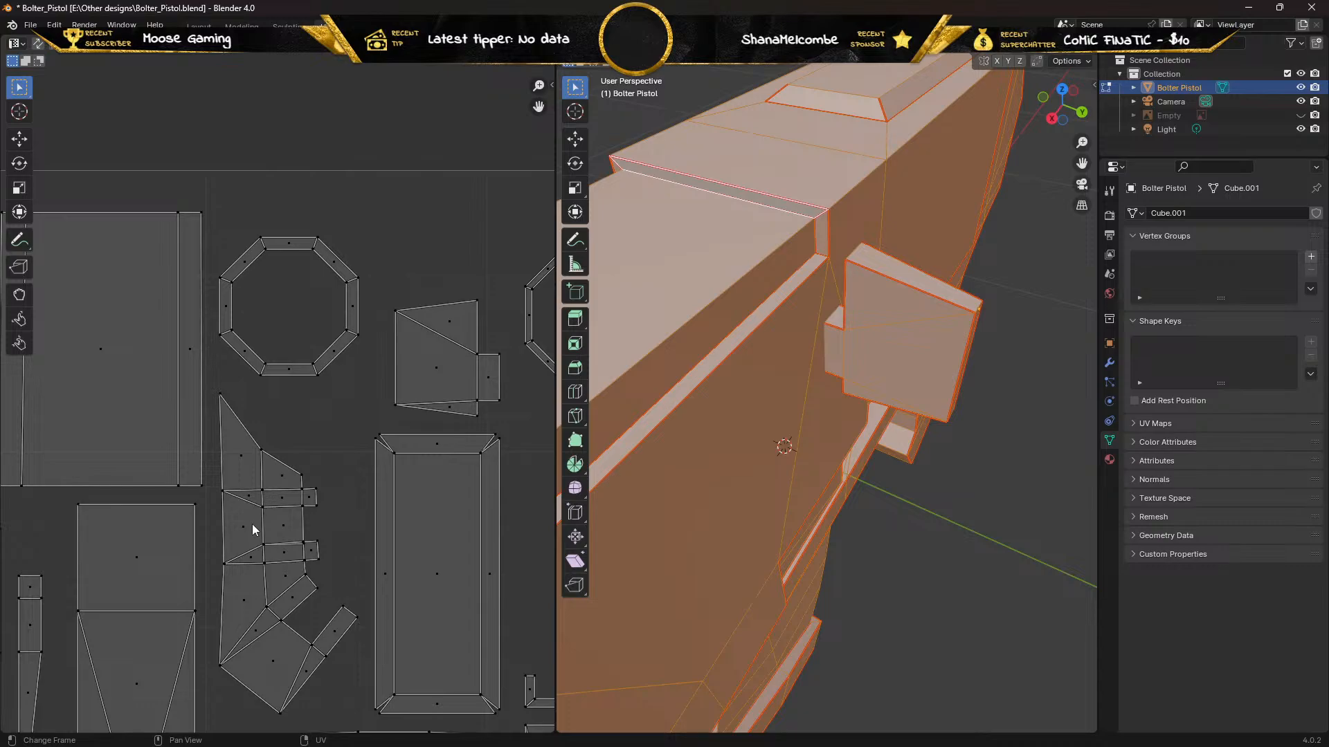
pyautogui.scroll(1, 253, 530)
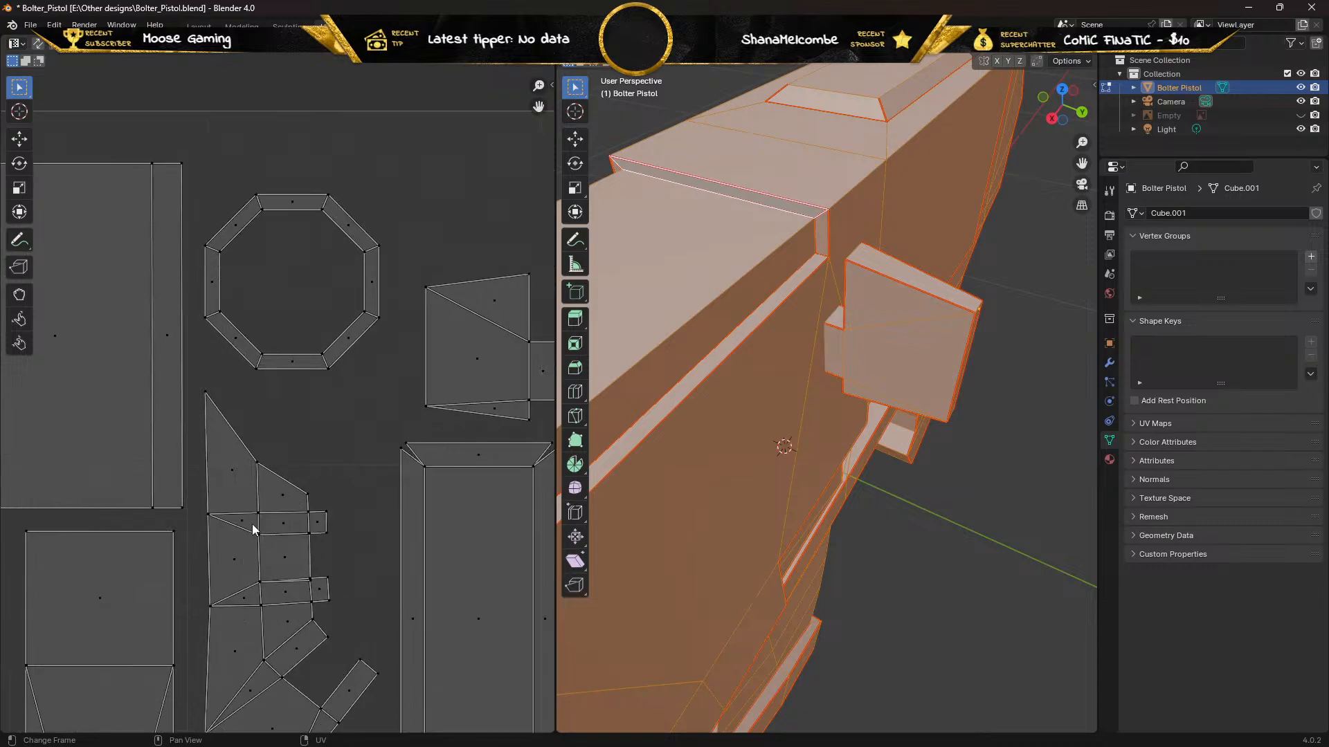
pyautogui.scroll(-1, 252, 524)
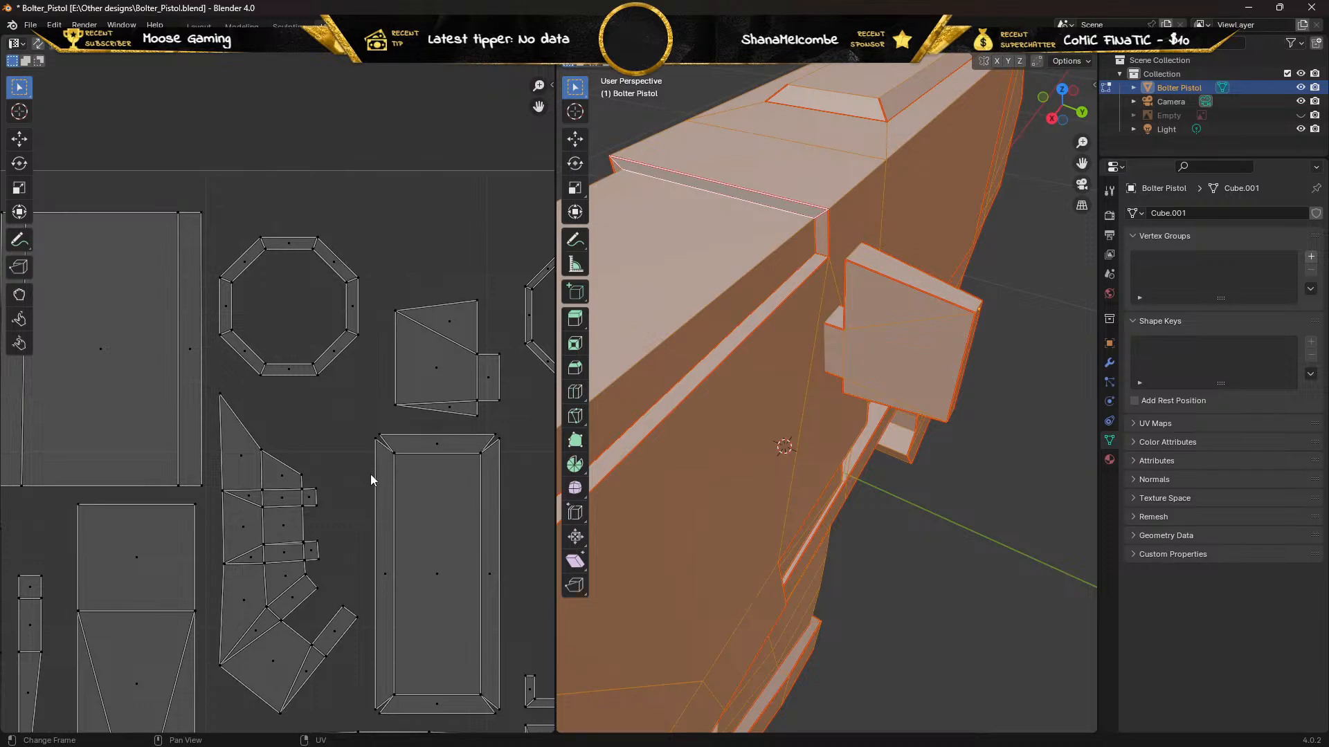
# Select two base faces of the rear sight individually to locate them in the irregular UV island, and reselect the whole mesh
pyautogui.moveTo(692, 450); pyautogui.dragTo(979, 391, button='middle')
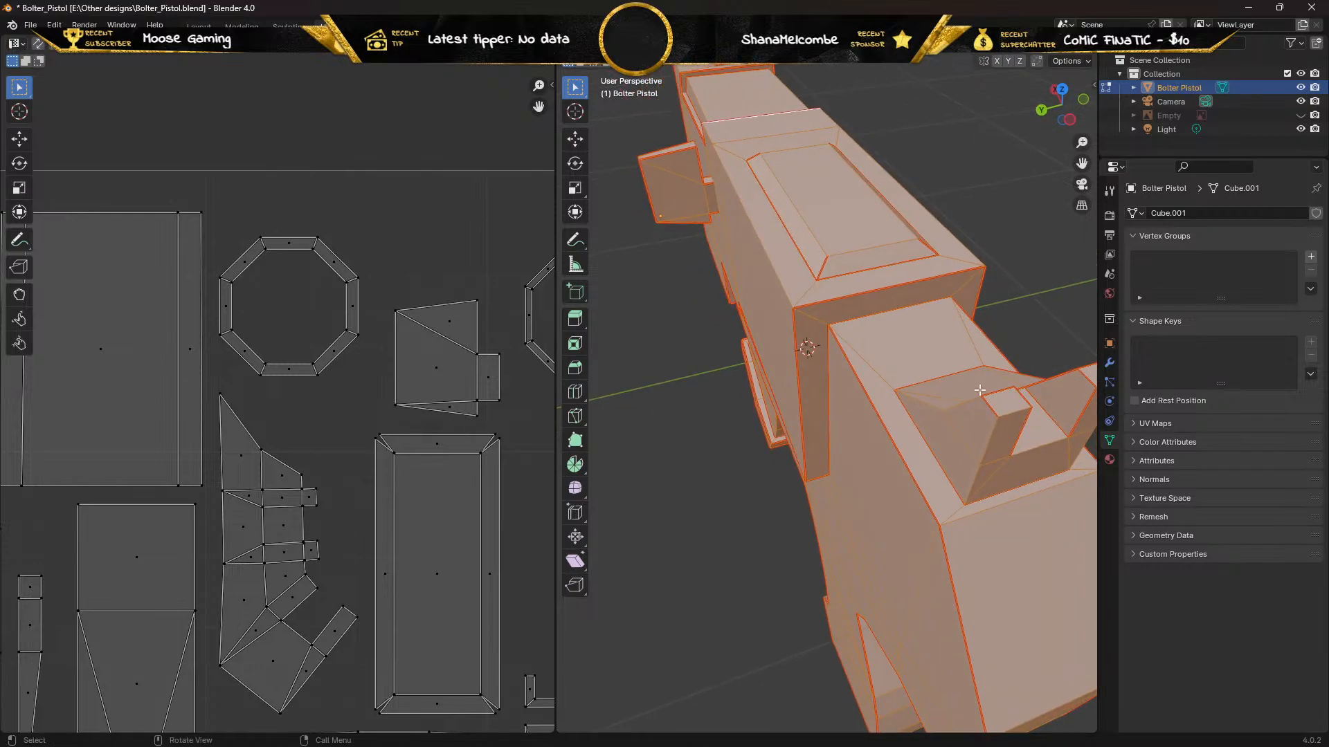
pyautogui.click(966, 390)
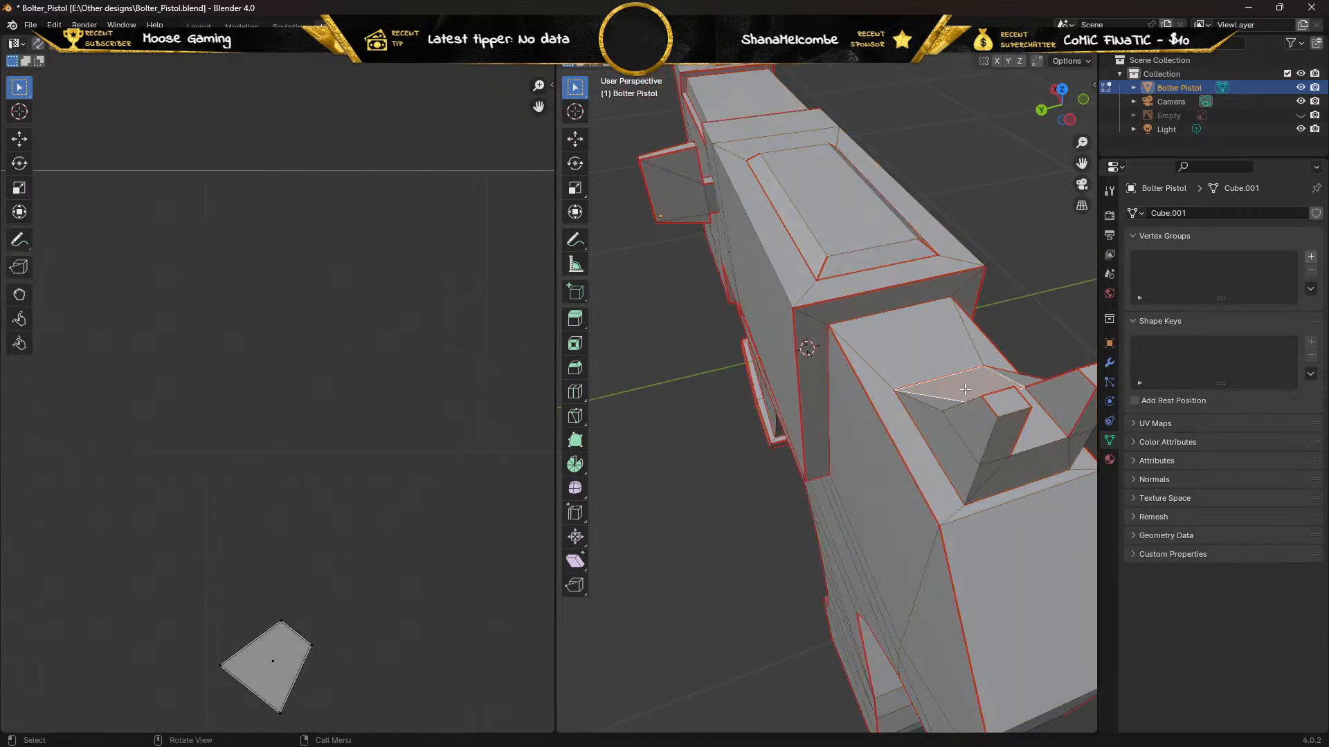
pyautogui.click(942, 420)
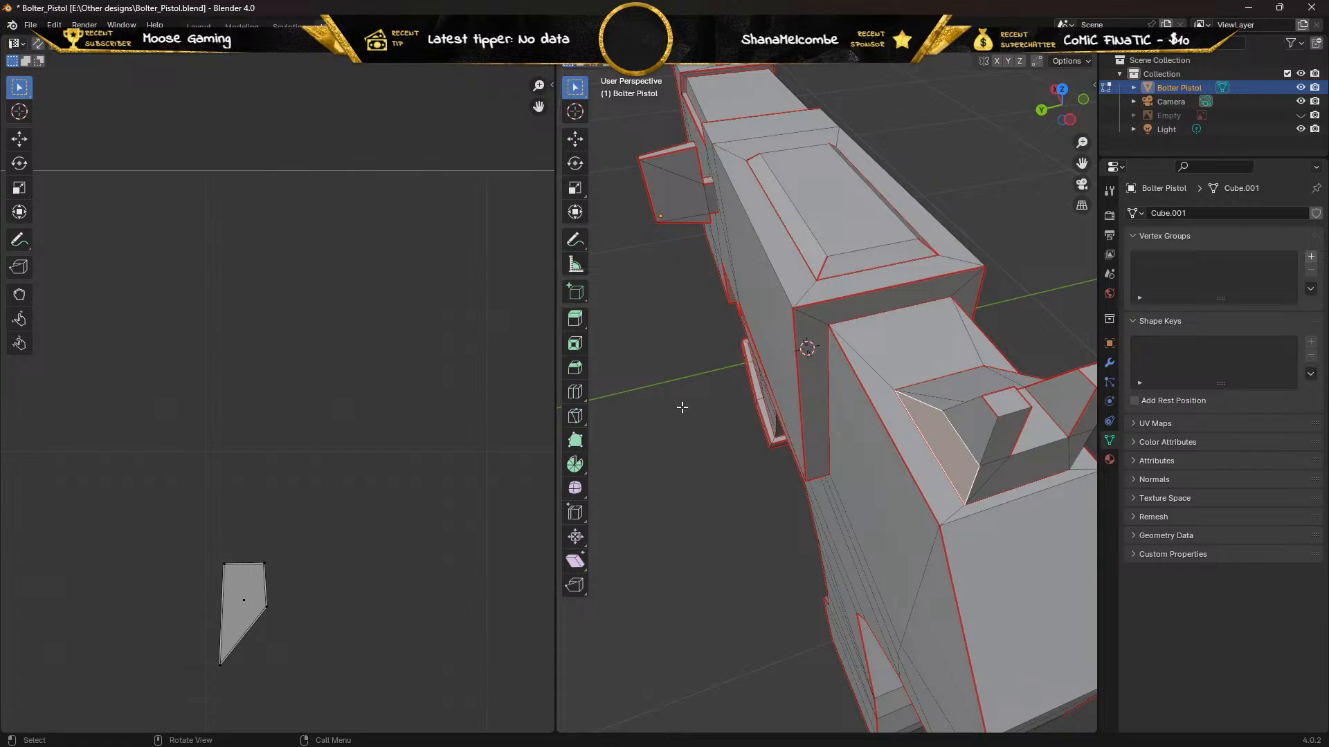
pyautogui.press('a')
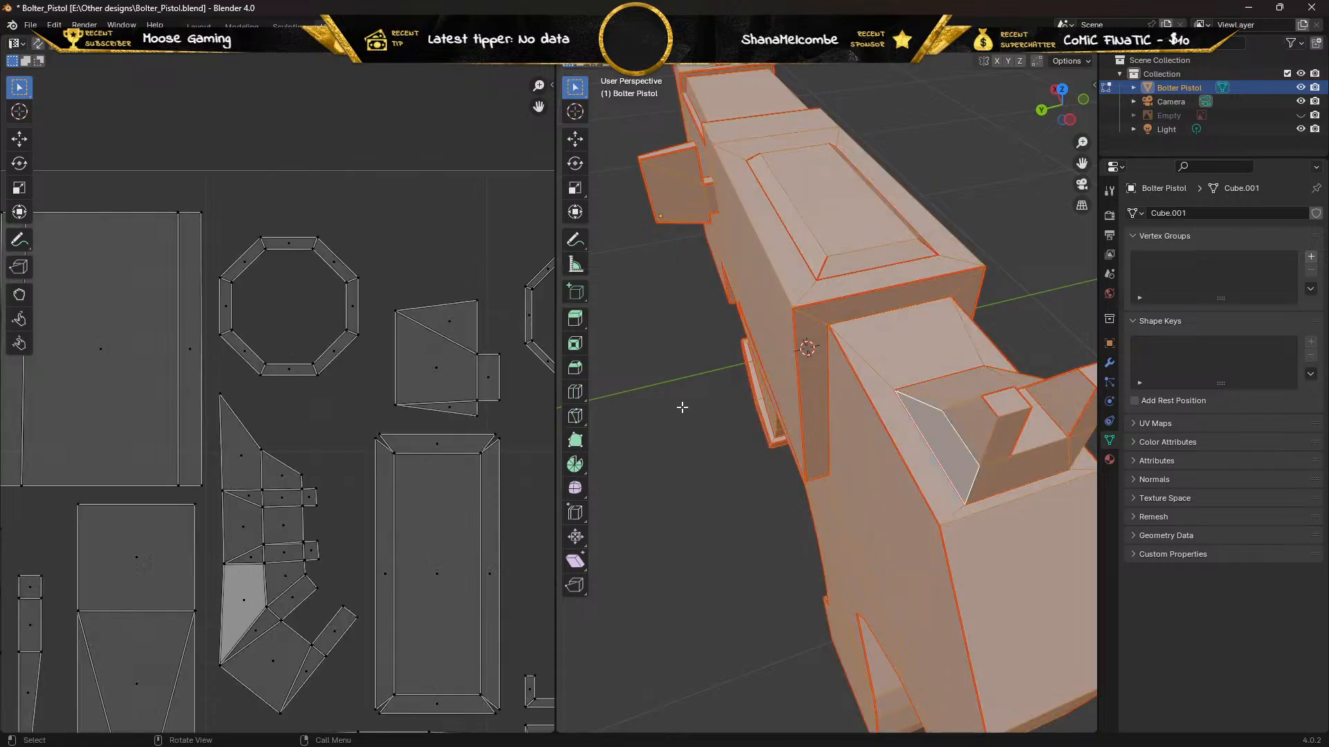
# Mark seams on the rear sight's two sloped edges, running from one prong's tip down to the base corner
pyautogui.moveTo(724, 406)
pyautogui.mouseDown(button='middle')
pyautogui.moveTo(694, 386)
pyautogui.moveTo(646, 401)
pyautogui.moveTo(676, 419)
pyautogui.moveTo(739, 415)
pyautogui.mouseUp(button='middle')
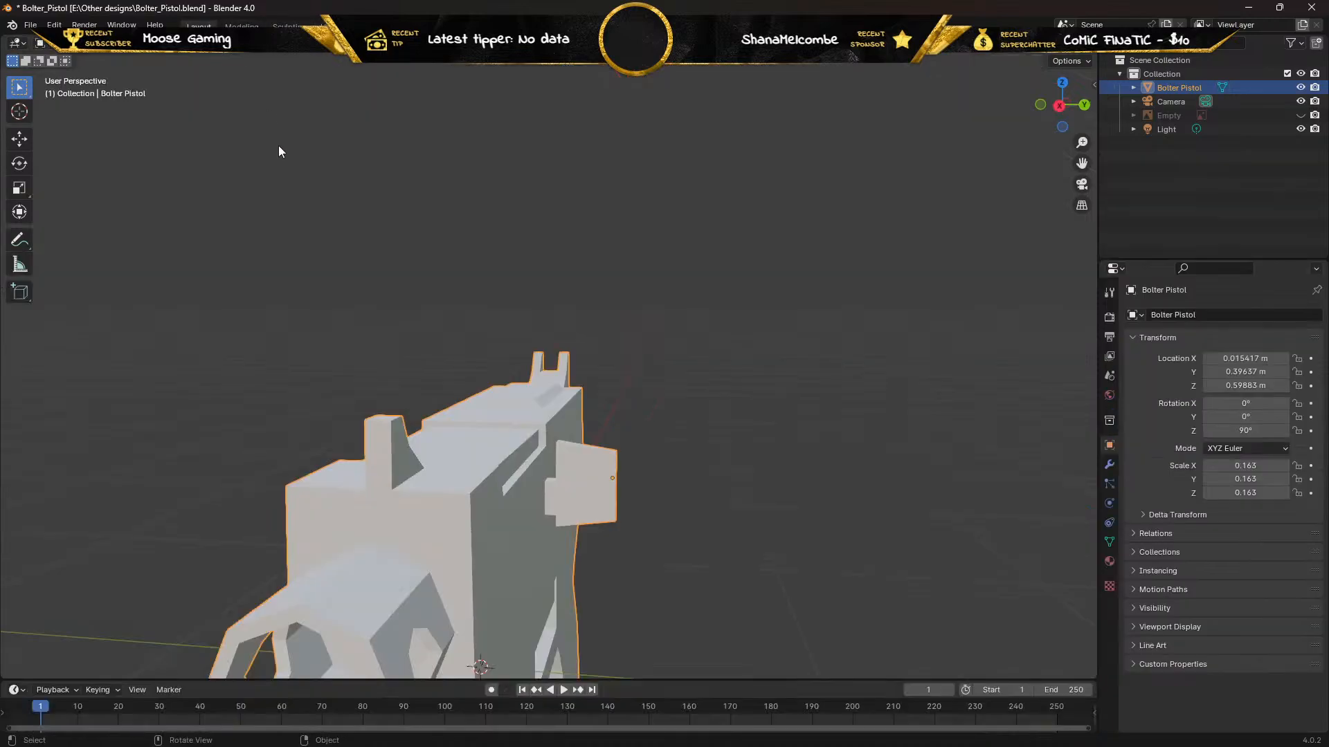
pyautogui.moveTo(339, 361); pyautogui.dragTo(327, 410, button='middle')
pyautogui.press('Tab')
pyautogui.scroll(6, 596, 311)
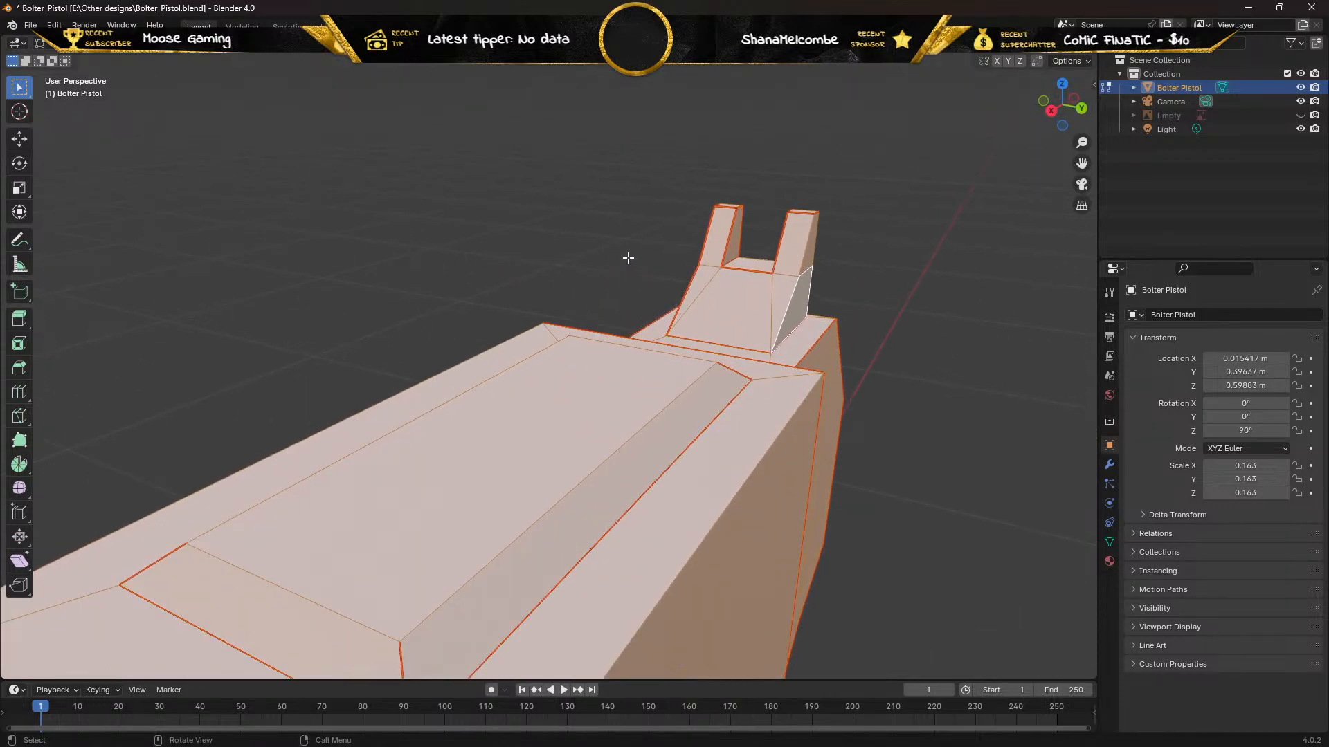
pyautogui.moveTo(625, 259); pyautogui.dragTo(590, 261, button='middle')
pyautogui.moveTo(720, 238); pyautogui.dragTo(430, 482, button='middle')
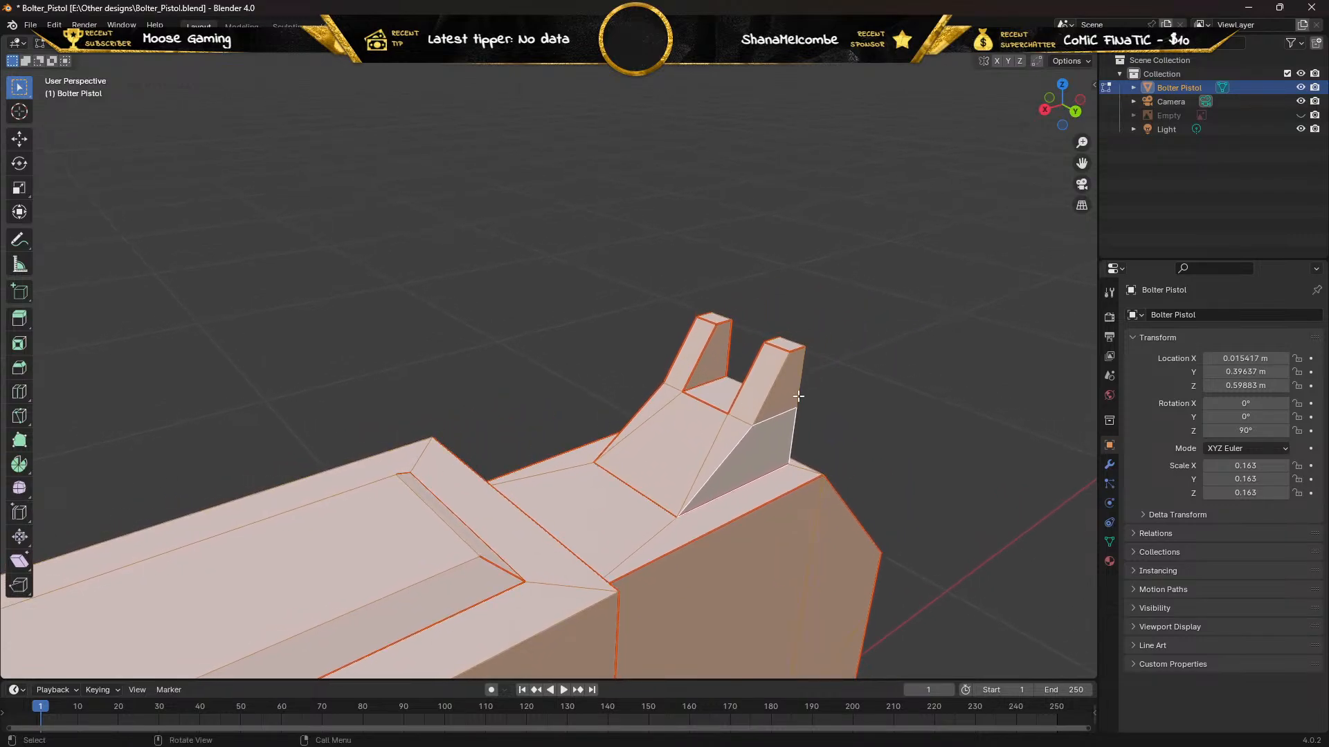
pyautogui.click(909, 278)
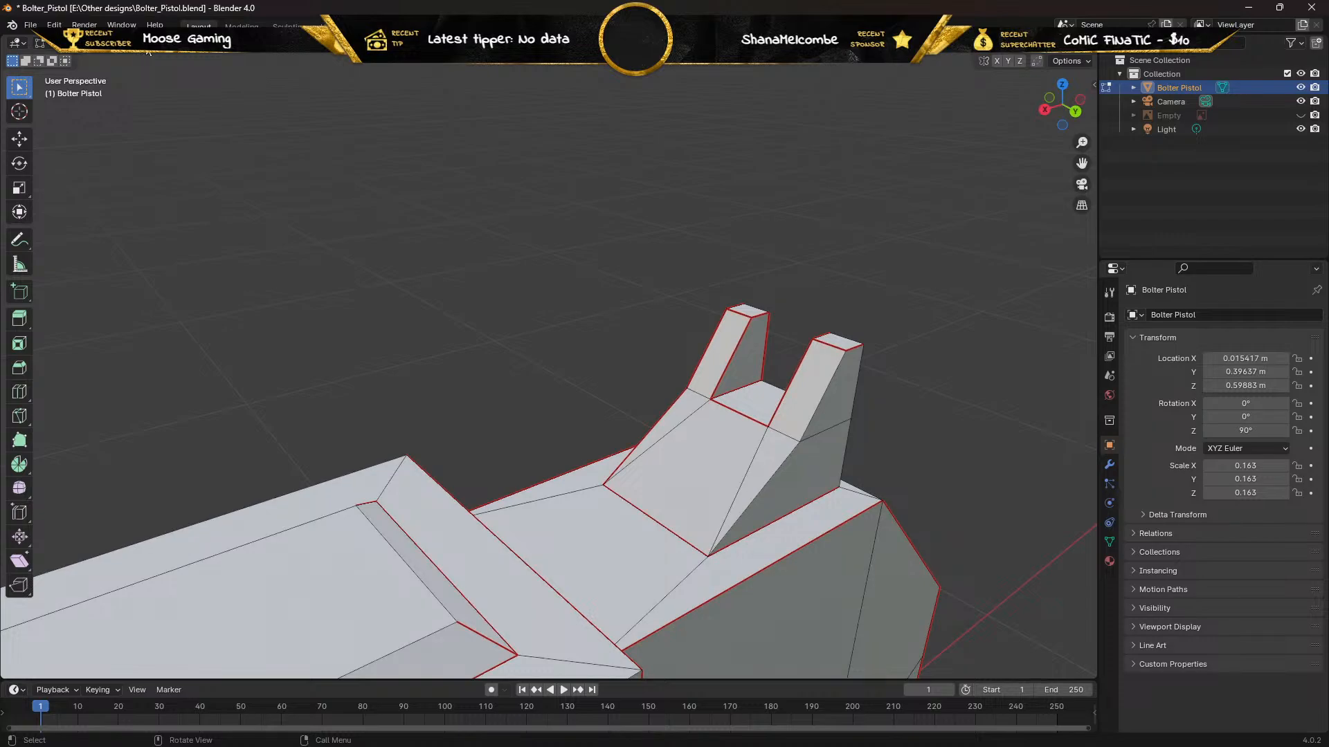
pyautogui.keyDown('shift'); pyautogui.click(834, 384); pyautogui.keyUp('shift')
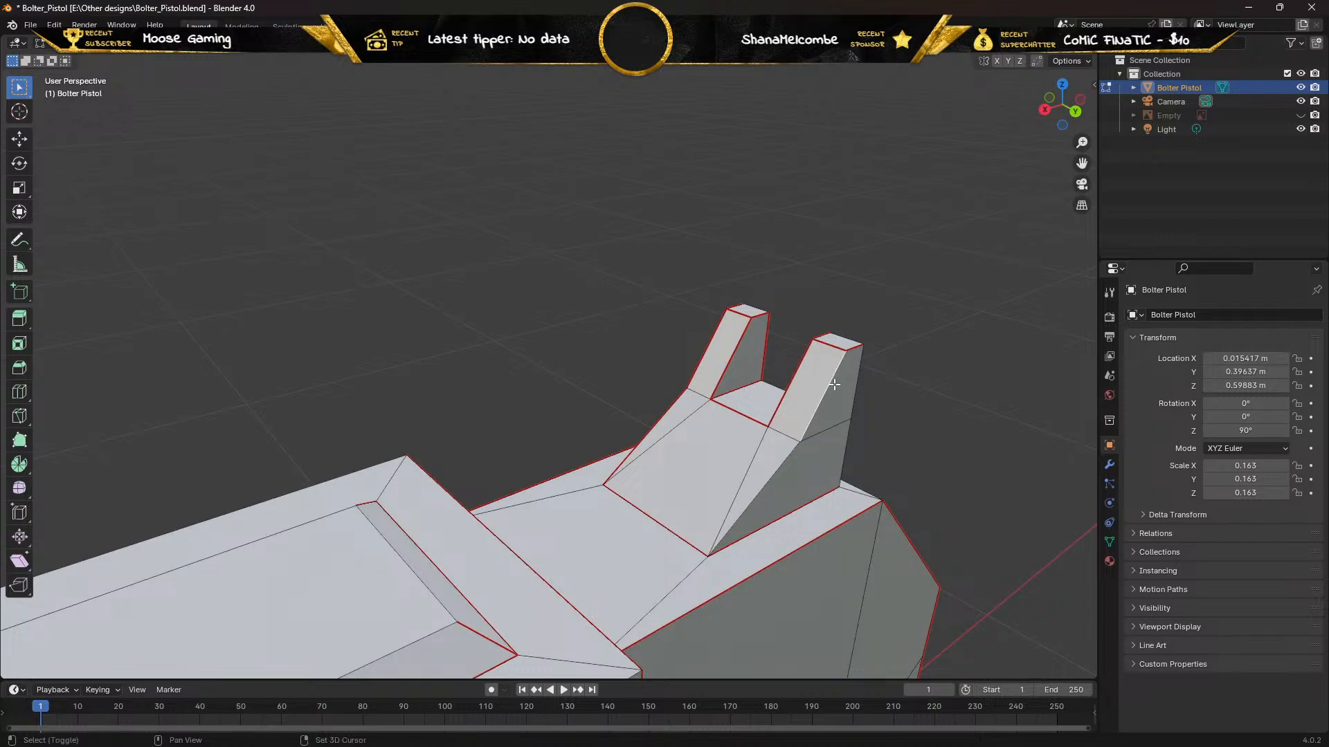
pyautogui.keyDown('shift'); pyautogui.click(775, 468); pyautogui.keyUp('shift')
pyautogui.hotkey('ctrl', 'e')
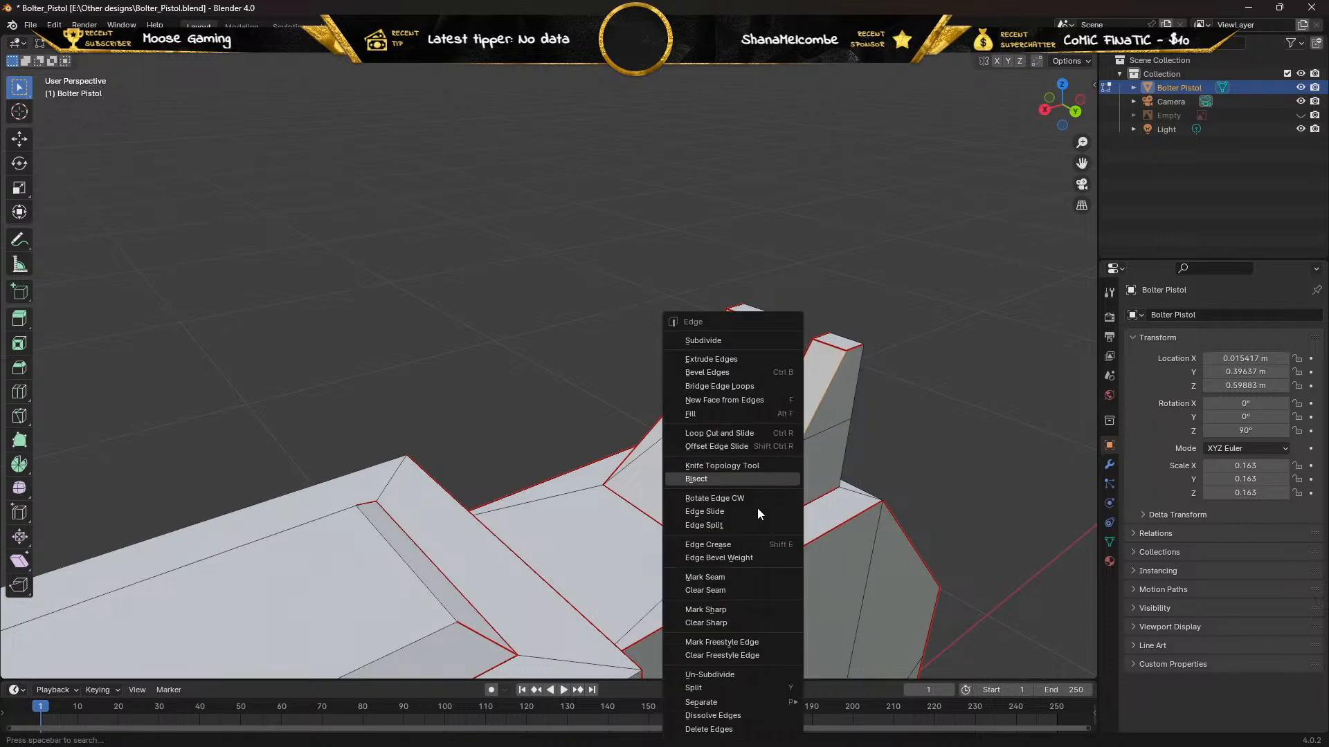
pyautogui.click(725, 576)
pyautogui.moveTo(716, 445); pyautogui.dragTo(685, 439, button='middle')
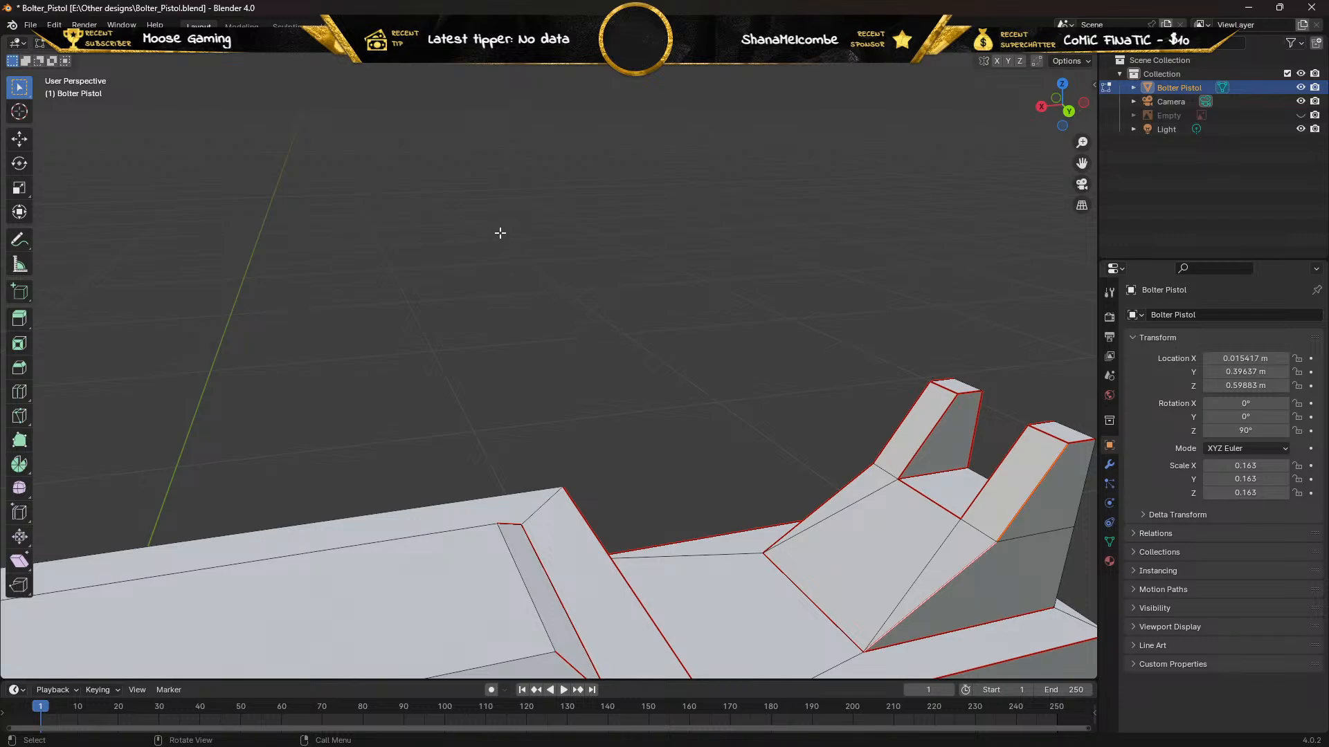
# Select the whole pistol mesh and unwrap it again with the Angle Based method and a 0.010 margin
pyautogui.click(138, 42)
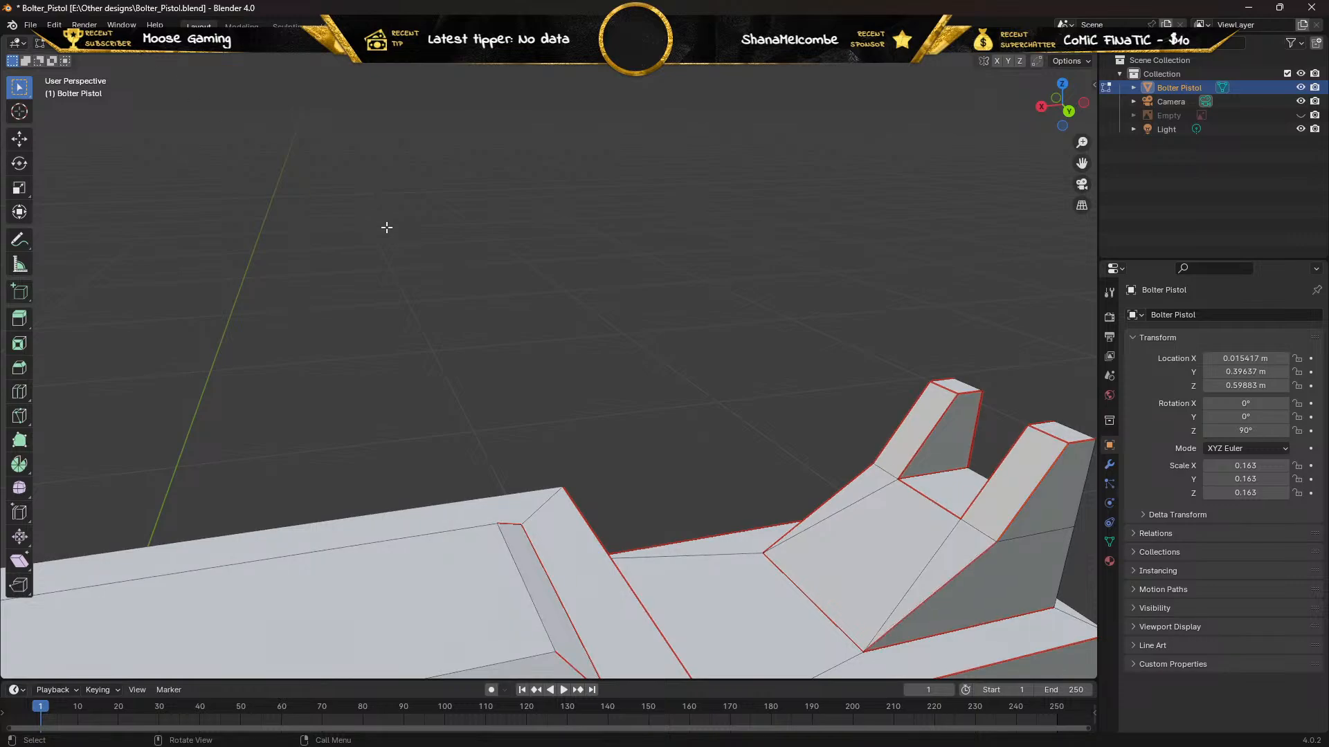
pyautogui.scroll(-5, 386, 227)
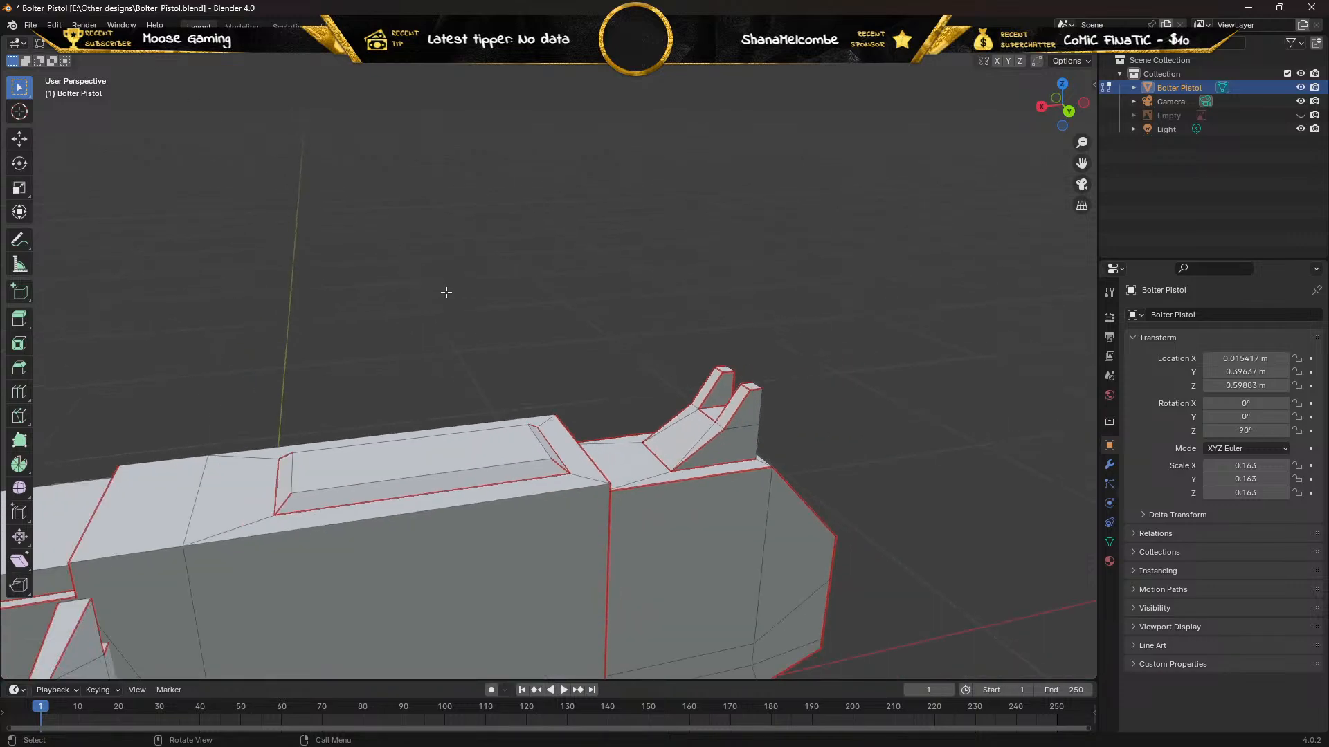
pyautogui.press('a')
pyautogui.click(371, 45)
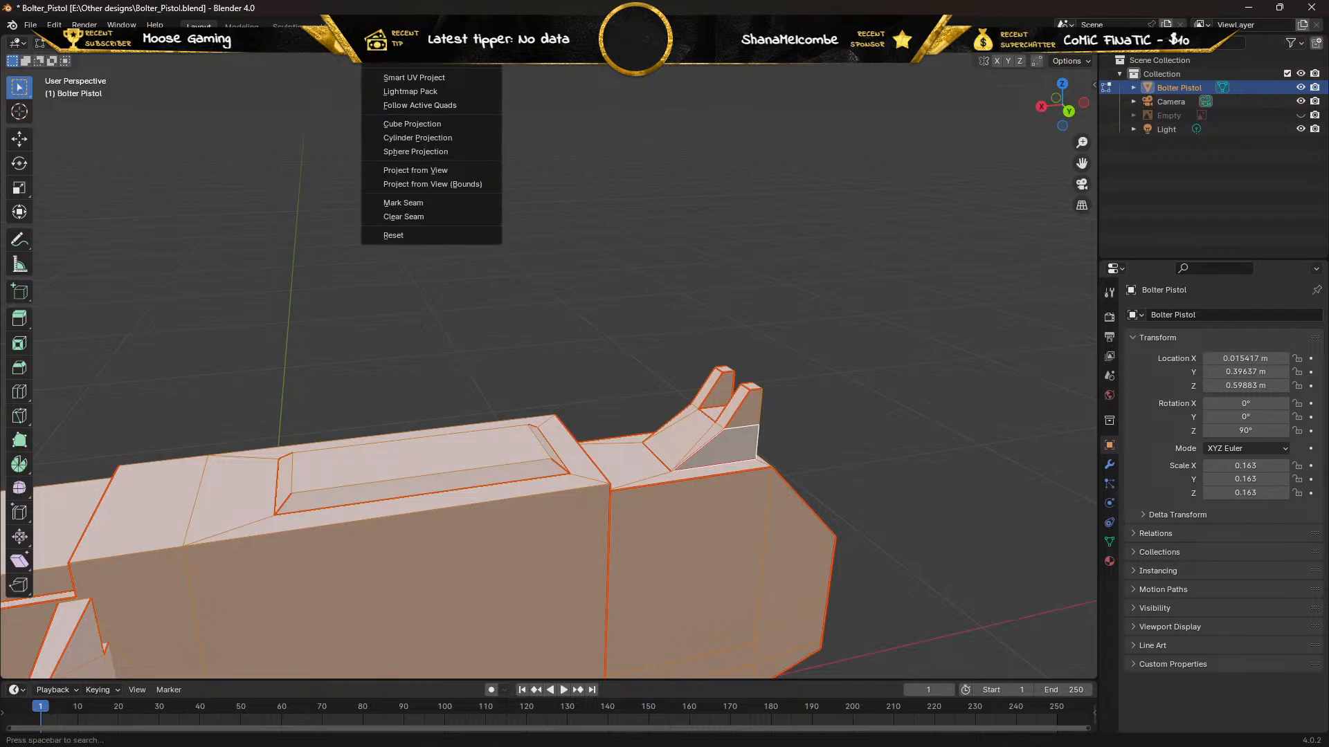
pyautogui.click(408, 64)
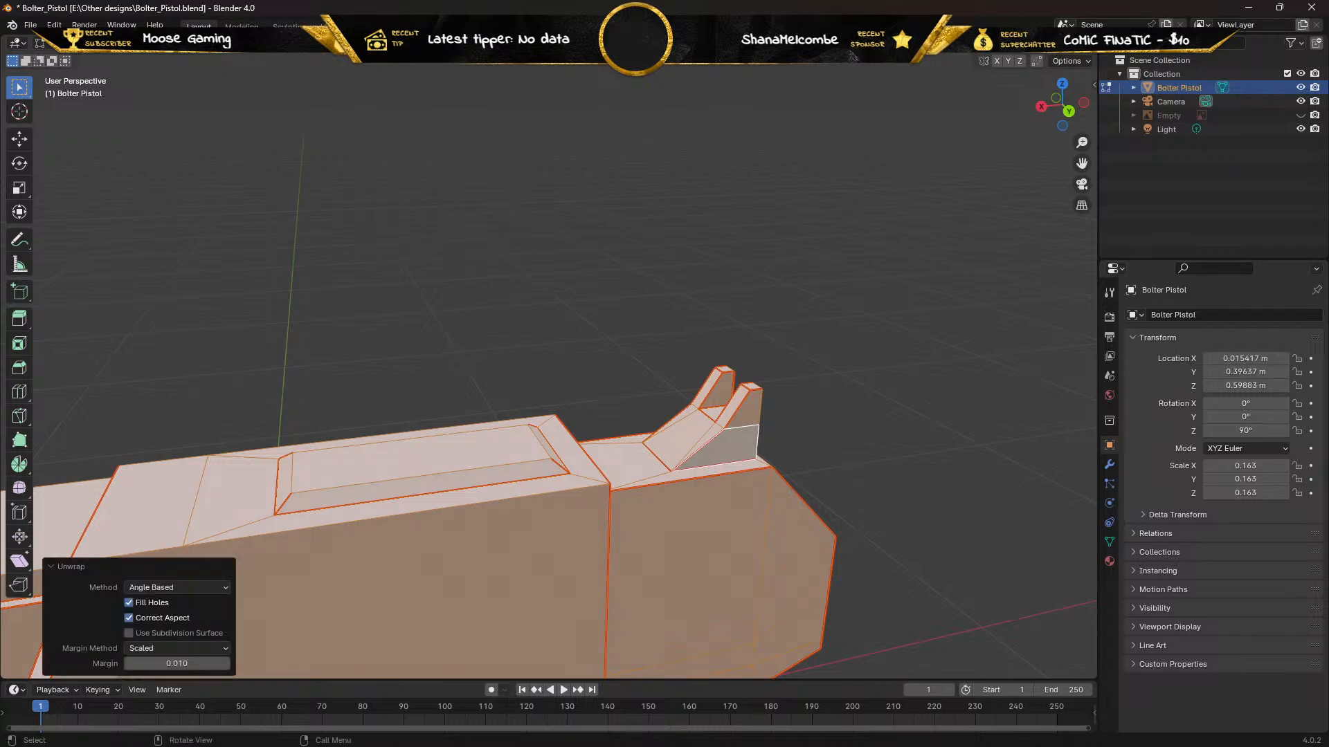
# Open the UV Editing workspace and examine the new layout, closing in on the strip island with two octagonal holes
pyautogui.click(331, 26)
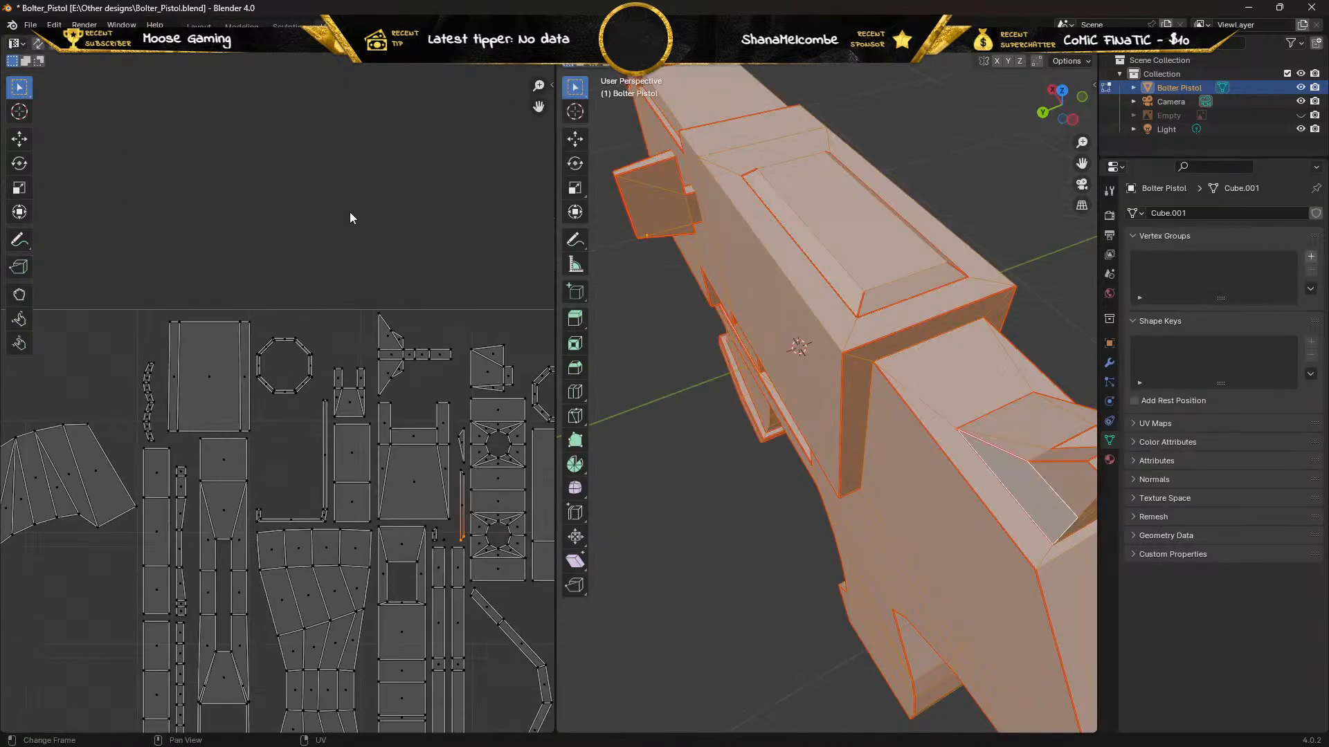
pyautogui.moveTo(284, 404); pyautogui.dragTo(179, 312, button='middle')
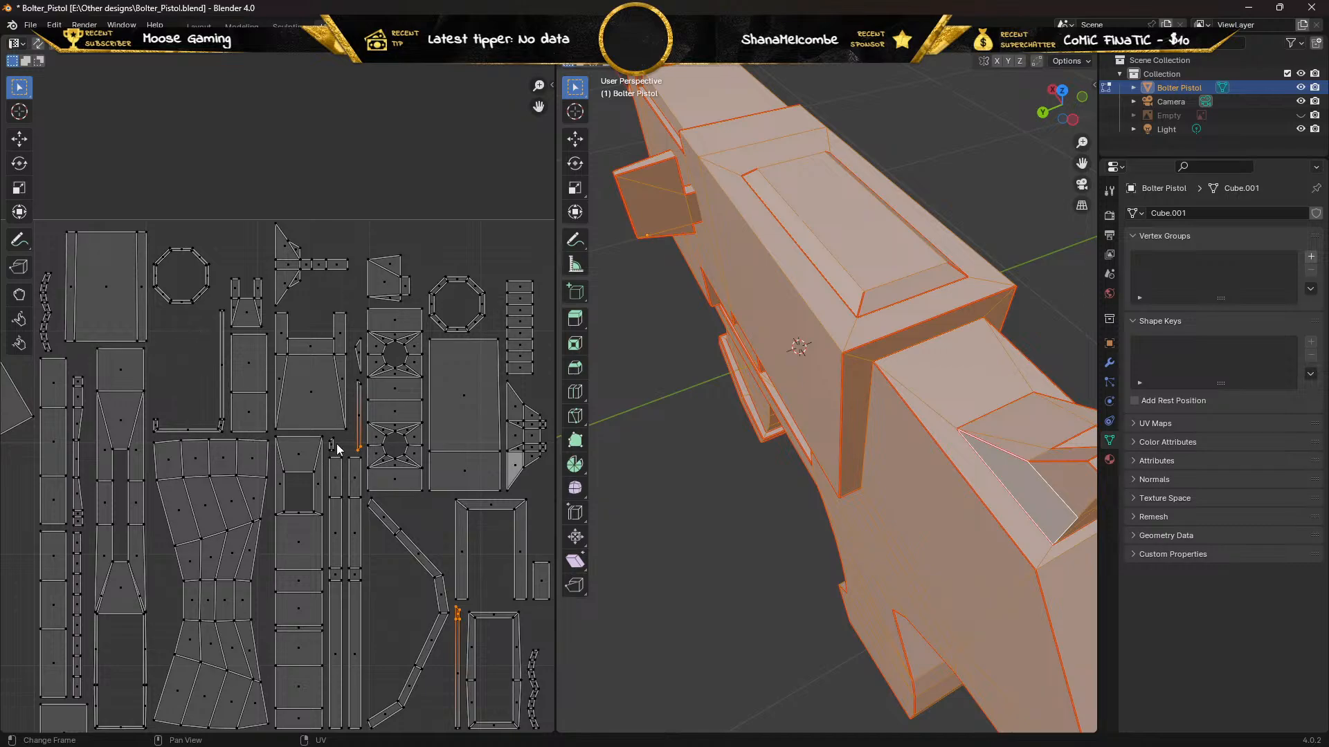
pyautogui.moveTo(438, 488); pyautogui.dragTo(411, 326, button='middle')
pyautogui.scroll(-1, 411, 325)
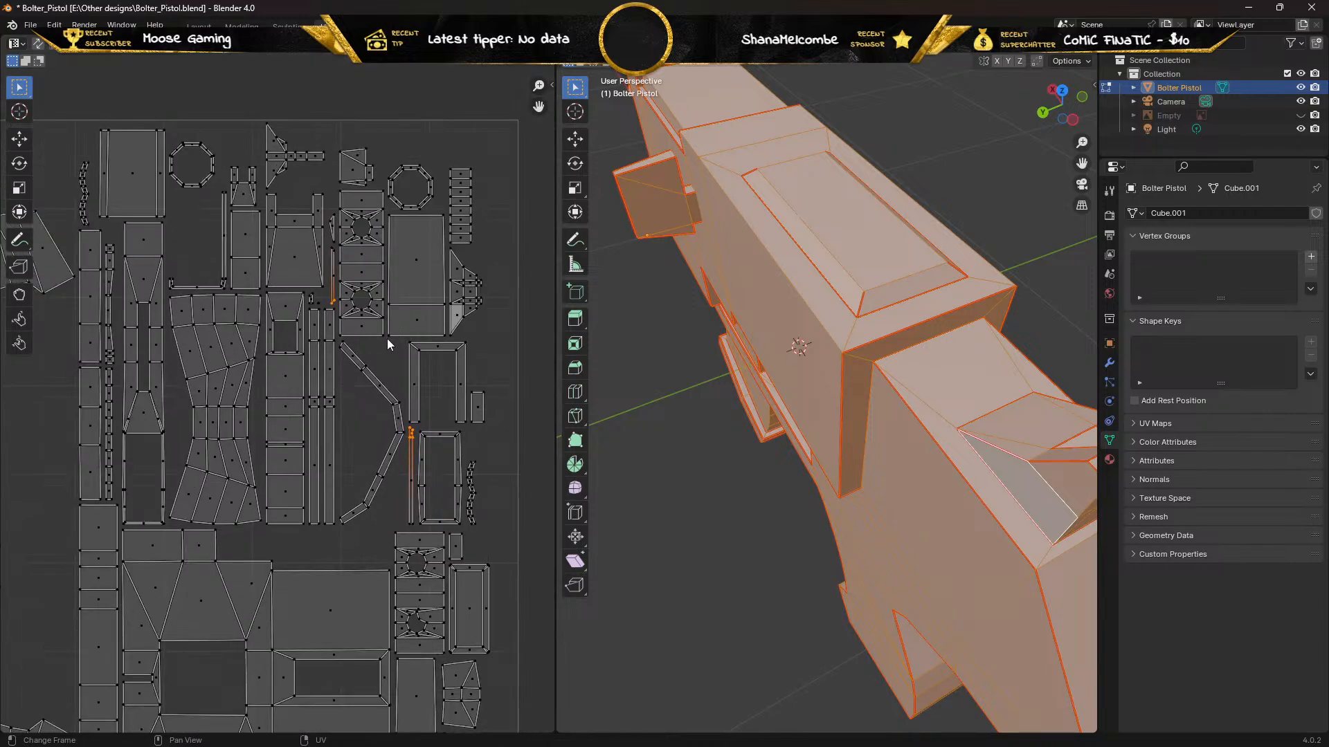
pyautogui.moveTo(262, 388); pyautogui.dragTo(191, 589, button='middle')
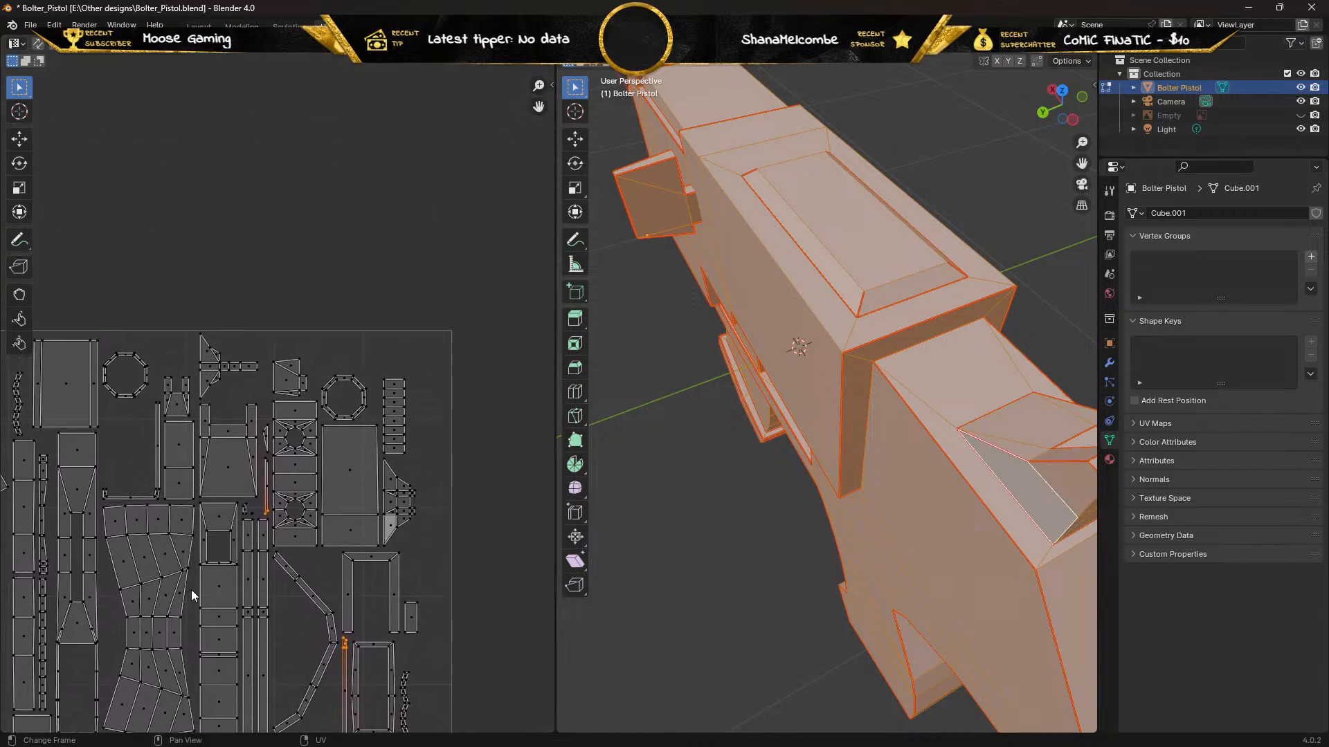
pyautogui.scroll(6, 260, 465)
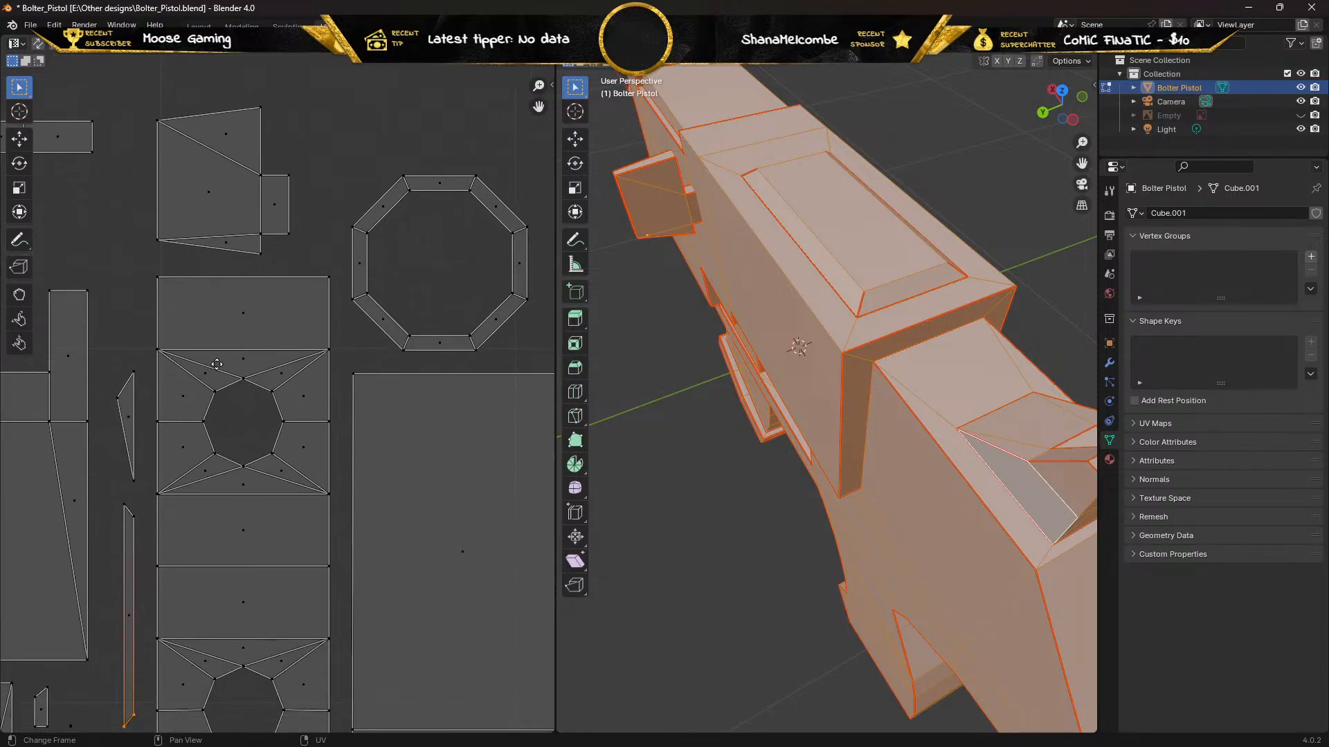
pyautogui.moveTo(216, 365); pyautogui.dragTo(195, 196, button='middle')
pyautogui.scroll(-4, 130, 367)
pyautogui.moveTo(308, 506); pyautogui.dragTo(270, 285, button='middle')
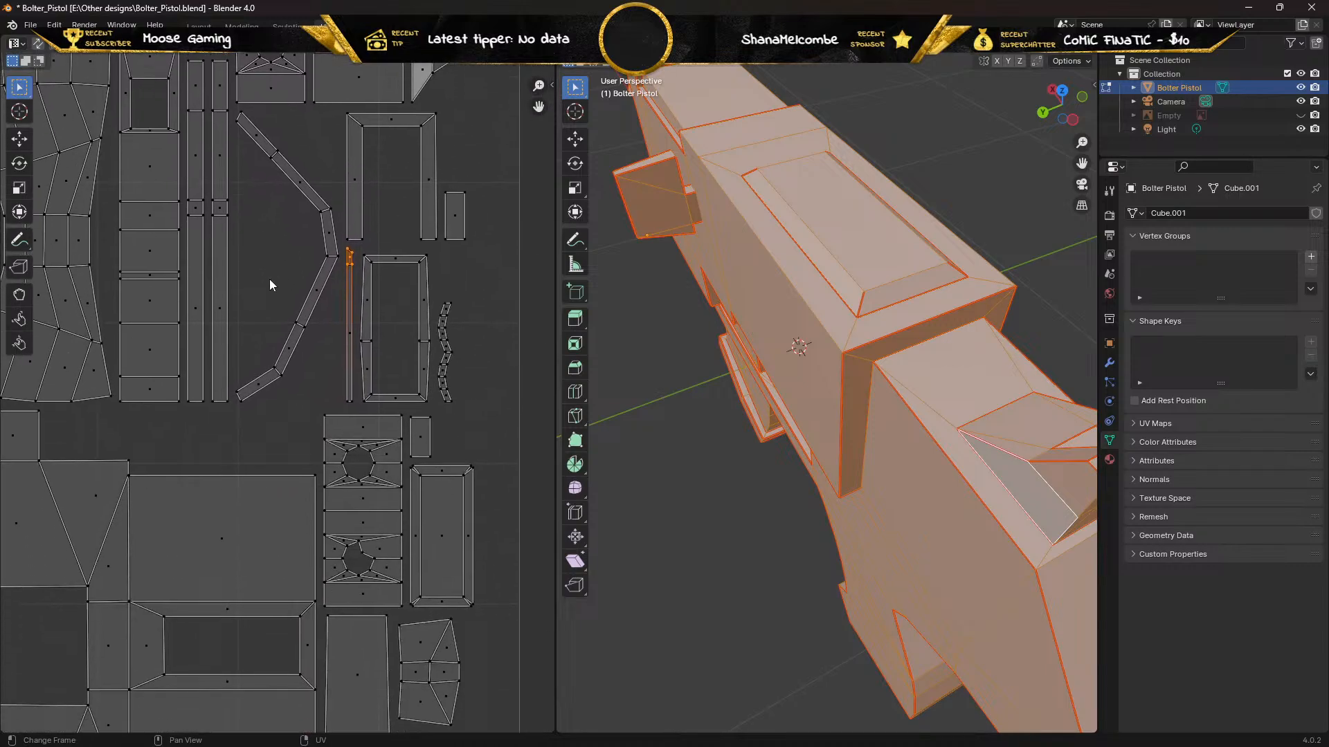
pyautogui.moveTo(263, 477); pyautogui.dragTo(244, 361, button='middle')
pyautogui.scroll(4, 274, 414)
pyautogui.scroll(-3, 297, 414)
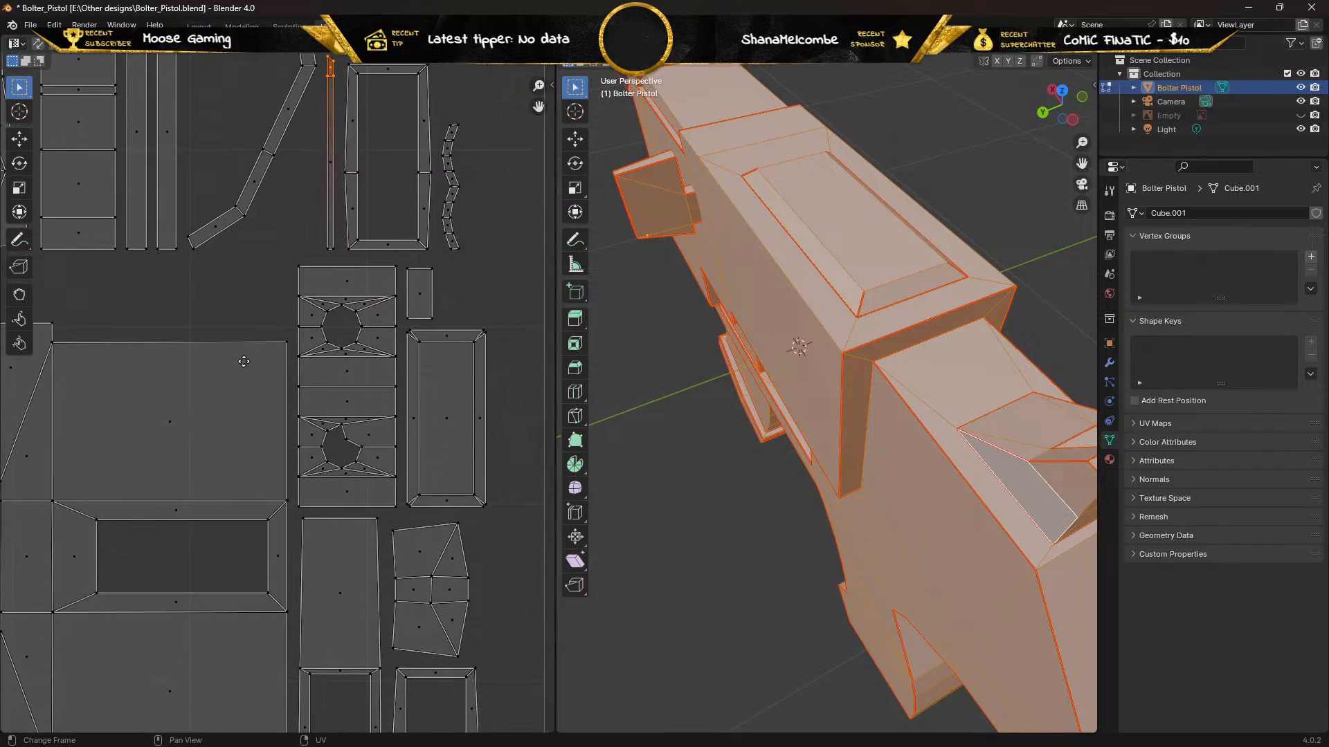
pyautogui.scroll(4, 266, 438)
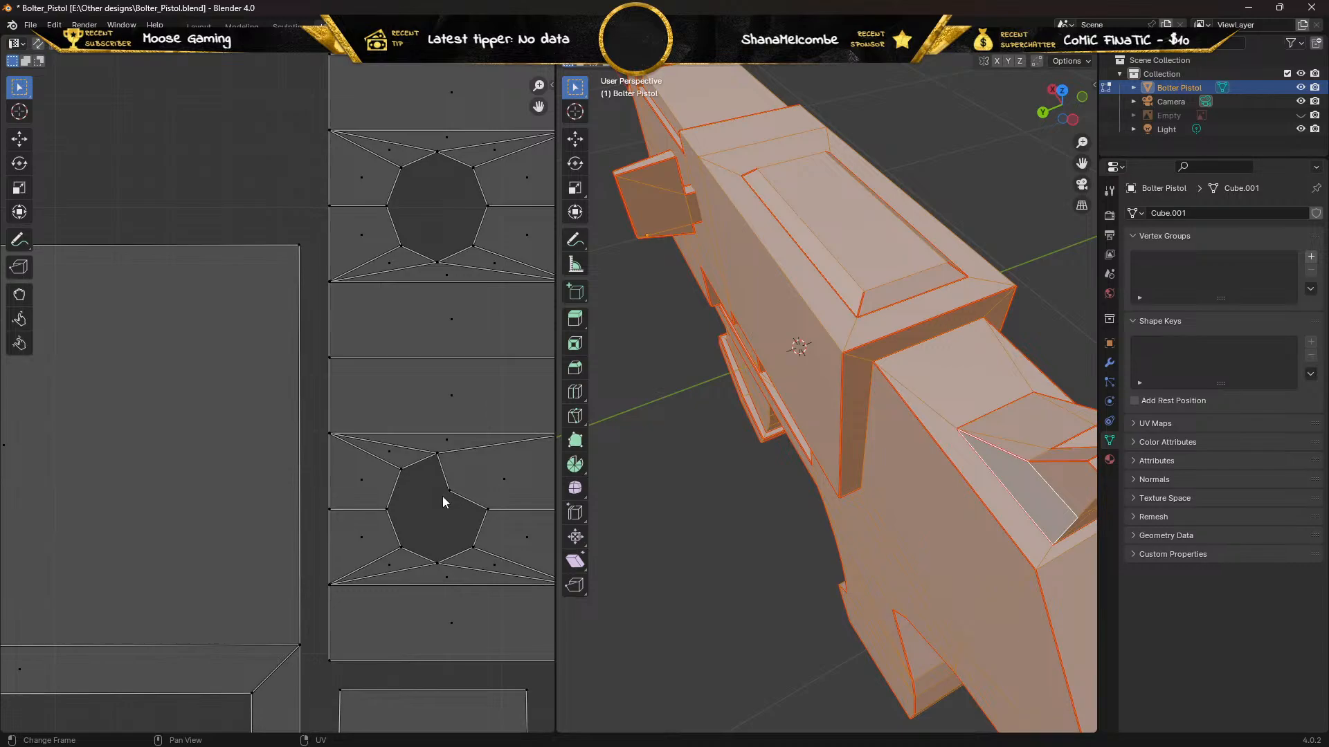
pyautogui.scroll(-1, 448, 489)
# Move the inward-bent vertex of the strip island's lower hole up and outward to restore the octagon outline
pyautogui.moveTo(676, 416); pyautogui.dragTo(901, 374, button='middle')
pyautogui.moveTo(814, 374); pyautogui.dragTo(759, 375, button='middle')
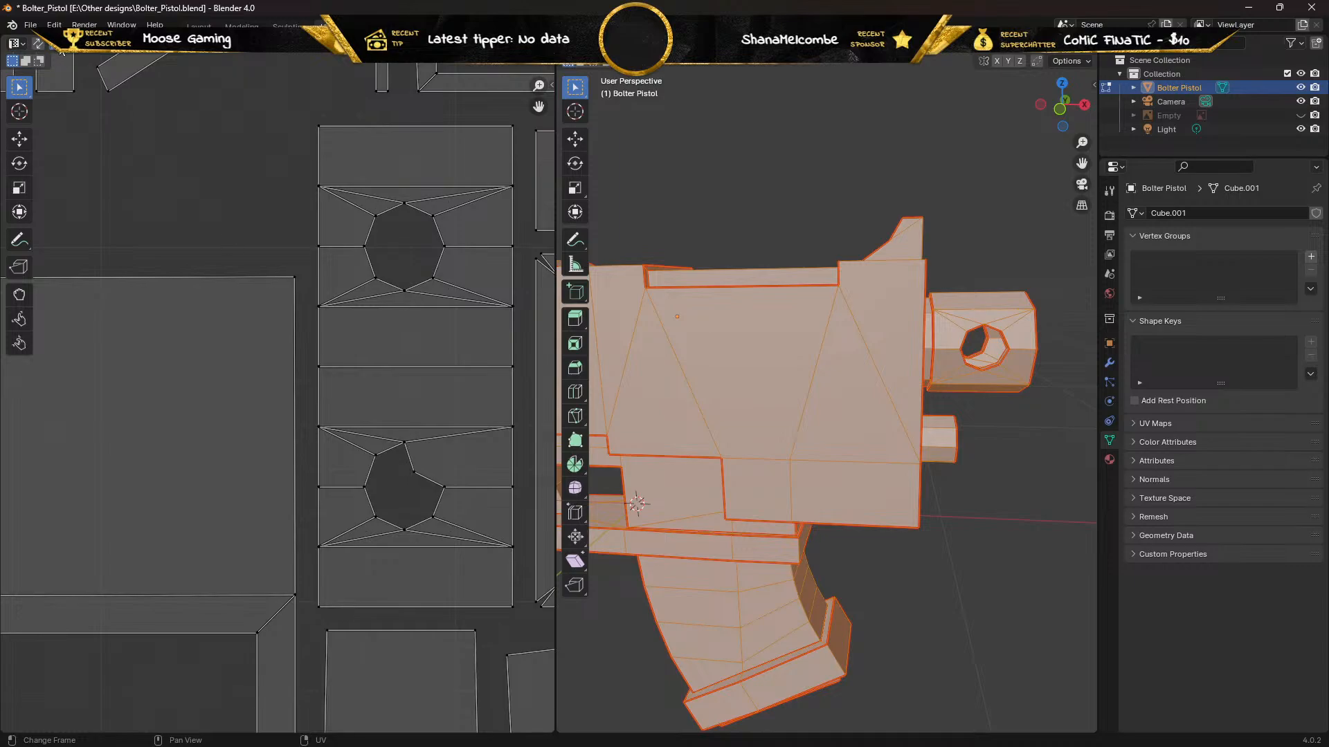
pyautogui.click(414, 472)
pyautogui.click(20, 139)
pyautogui.moveTo(417, 420); pyautogui.dragTo(420, 396)
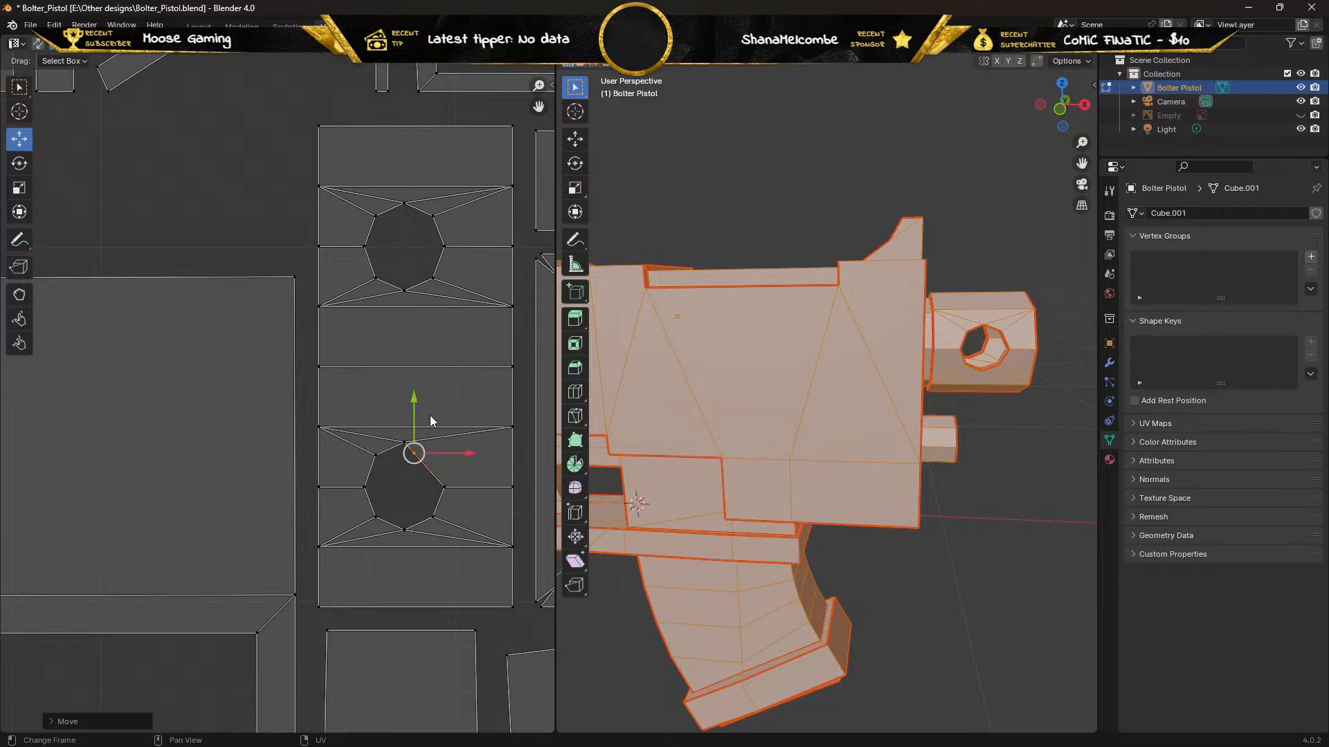
pyautogui.moveTo(468, 455); pyautogui.dragTo(488, 454)
# Fine-tune the corrected vertex vertically and horizontally to match the opposite corner of the octagonal hole, and return to the selection tool
pyautogui.scroll(2, 389, 451)
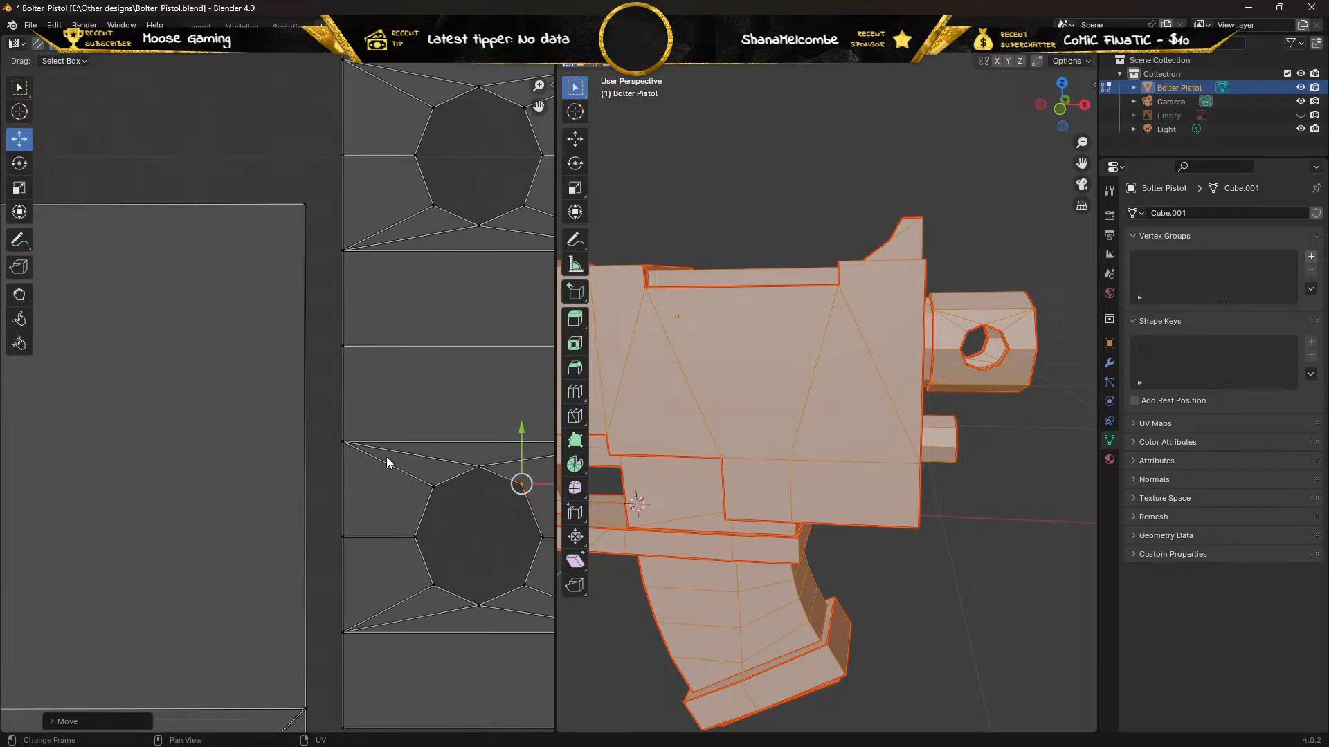
pyautogui.moveTo(387, 456); pyautogui.dragTo(402, 404, button='middle')
pyautogui.scroll(1, 381, 398)
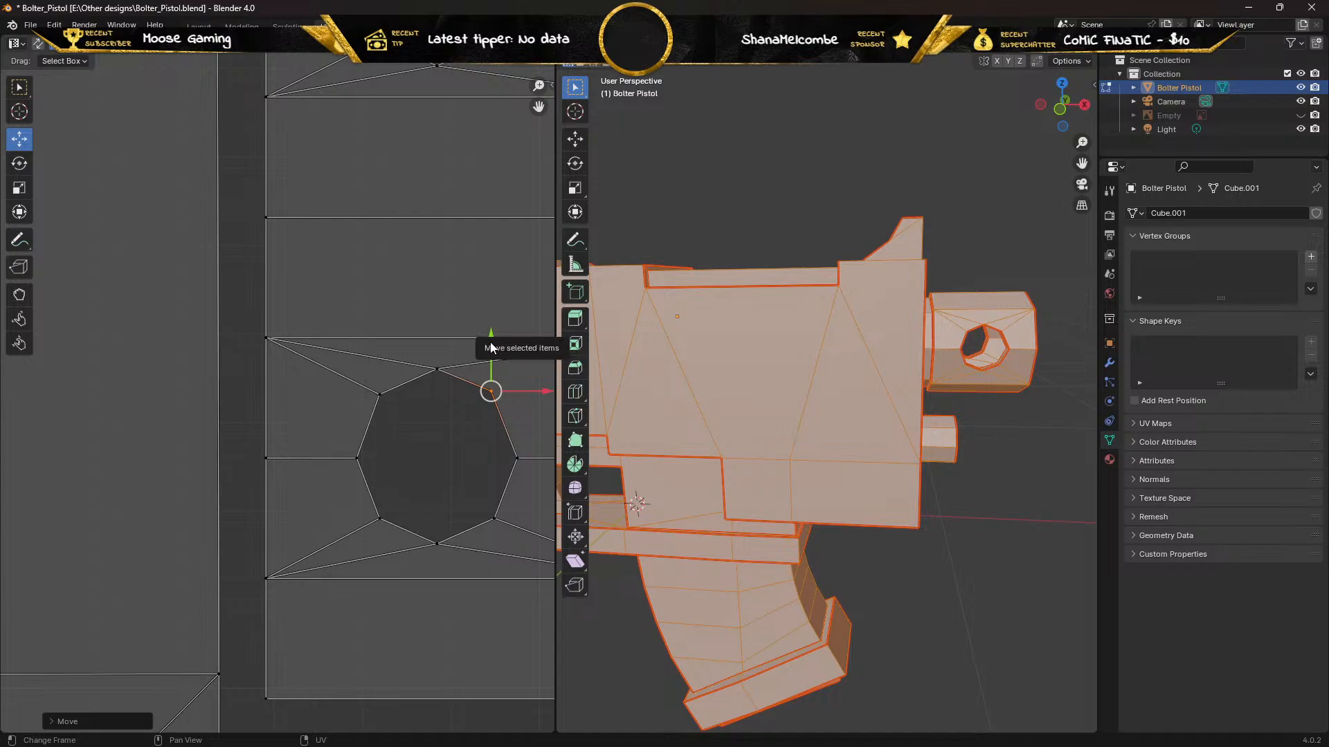
pyautogui.moveTo(491, 347); pyautogui.dragTo(485, 353)
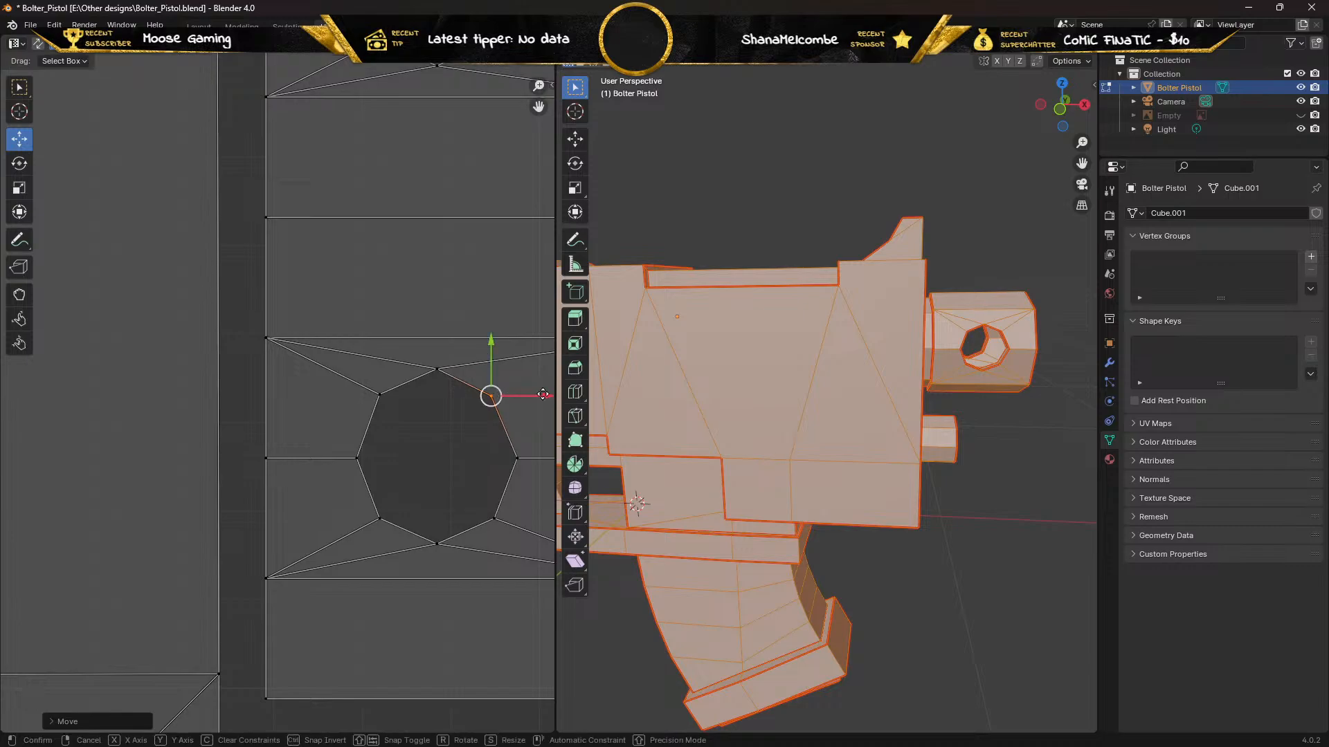
pyautogui.moveTo(542, 394); pyautogui.dragTo(544, 395)
pyautogui.click(407, 396)
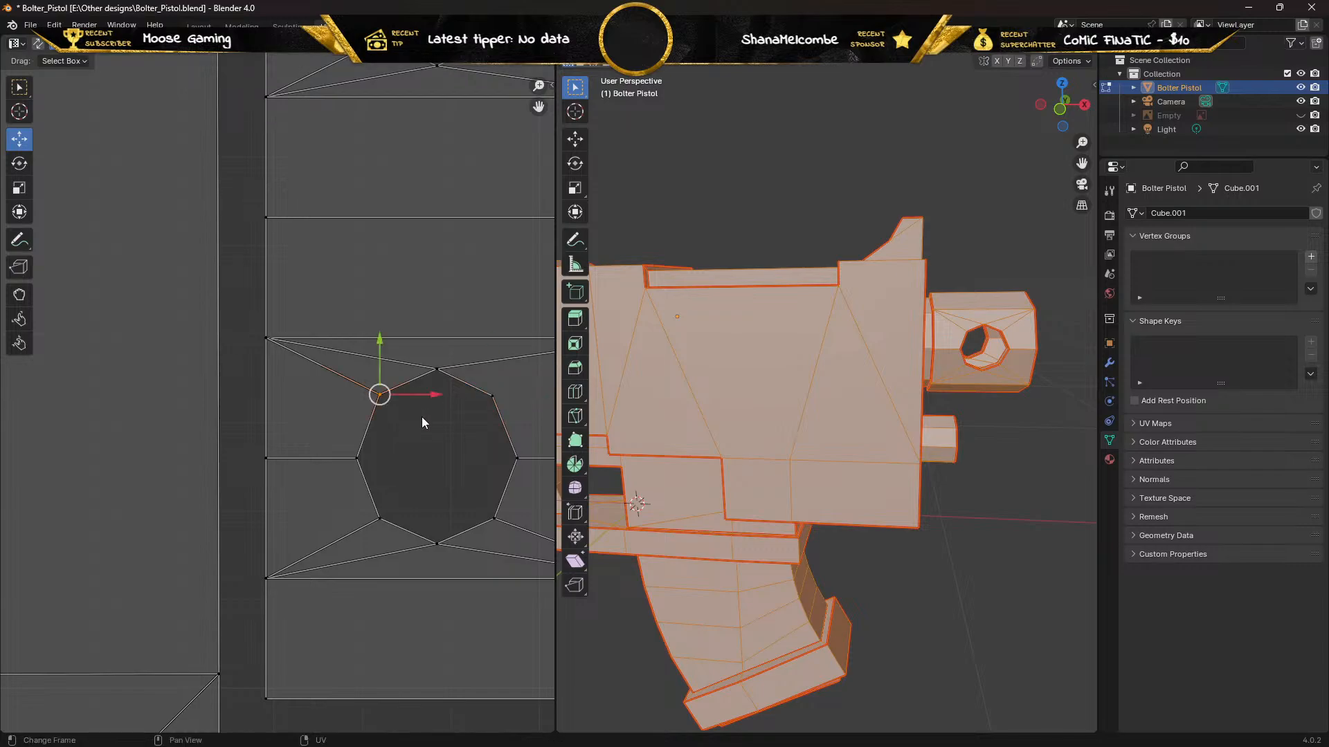
pyautogui.scroll(-4, 423, 418)
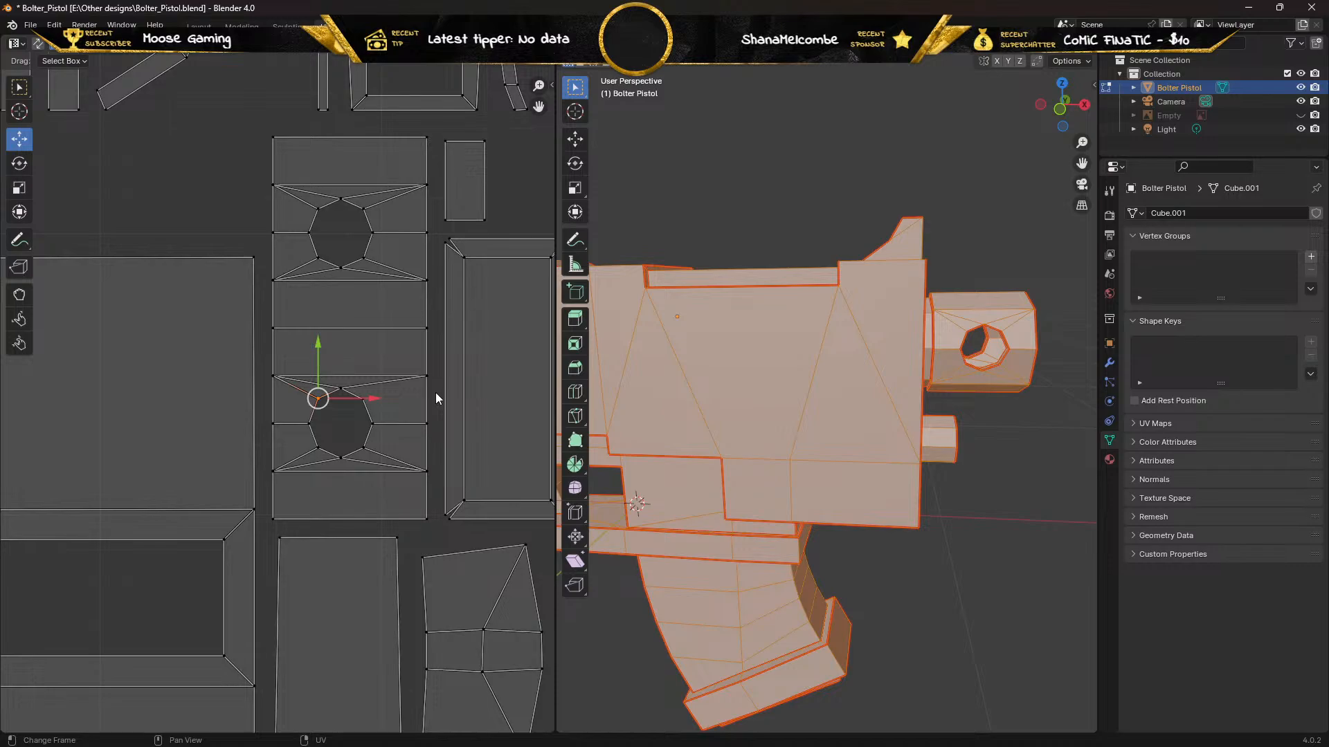
pyautogui.click(251, 215)
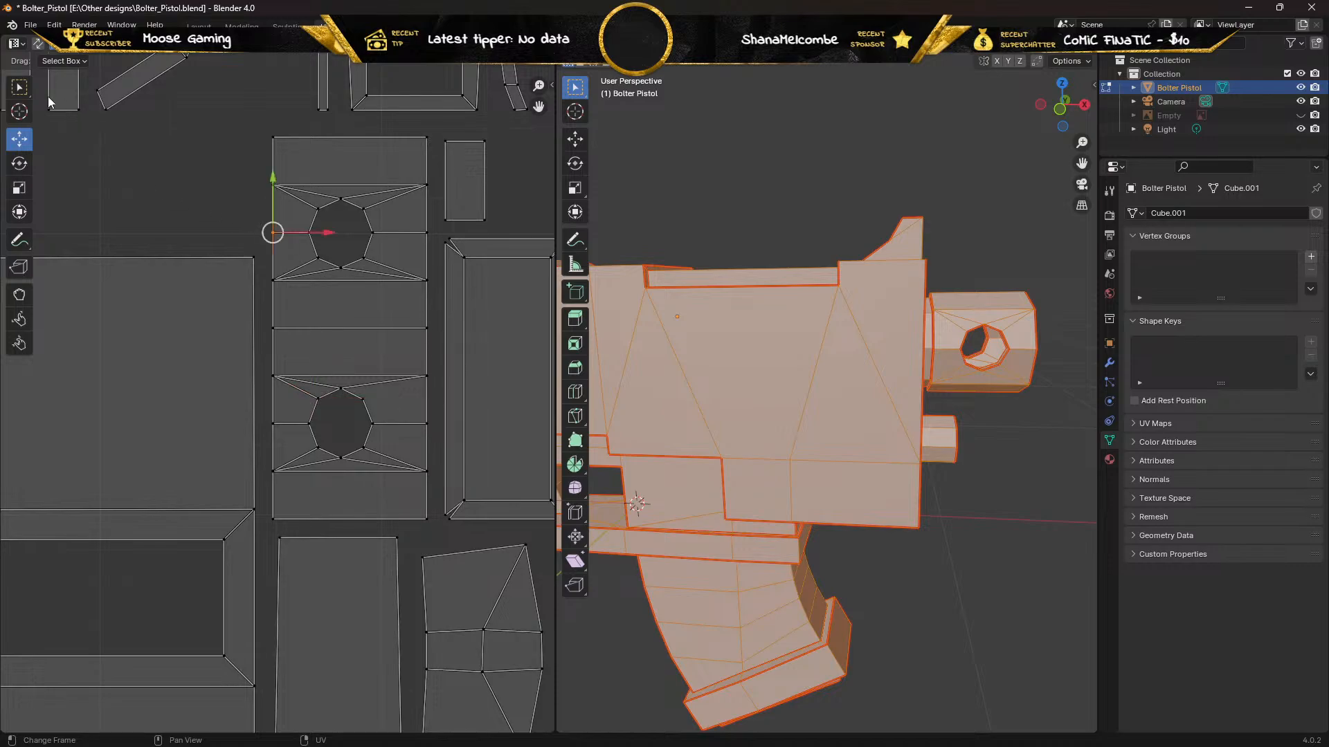
pyautogui.click(19, 88)
# Examine the rest of the UV layout, from the main body islands across to the large irregular grip island
pyautogui.scroll(-5, 230, 199)
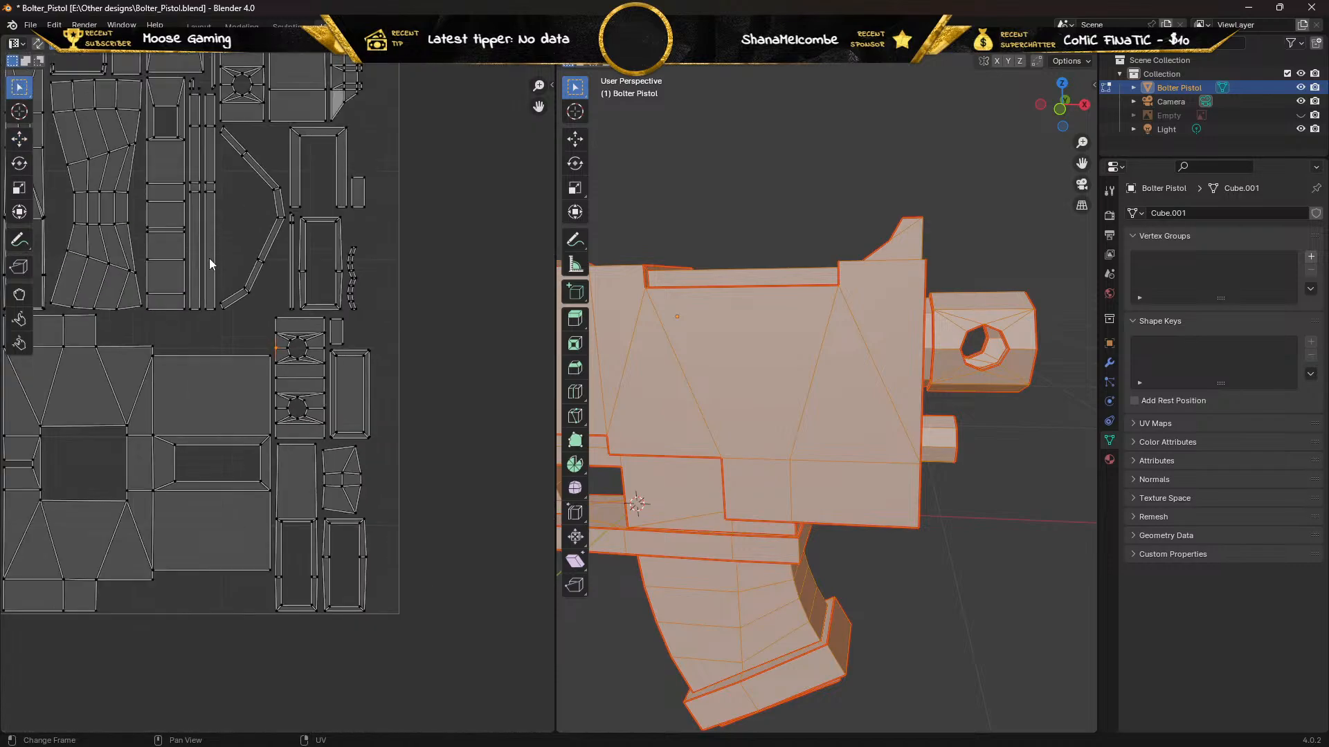
pyautogui.scroll(3, 262, 338)
pyautogui.moveTo(201, 409); pyautogui.dragTo(210, 360, button='middle')
pyautogui.moveTo(770, 410)
pyautogui.mouseDown(button='middle')
pyautogui.moveTo(612, 403)
pyautogui.moveTo(1045, 418)
pyautogui.moveTo(630, 405)
pyautogui.moveTo(763, 401)
pyautogui.mouseUp(button='middle')
pyautogui.scroll(-1, 363, 395)
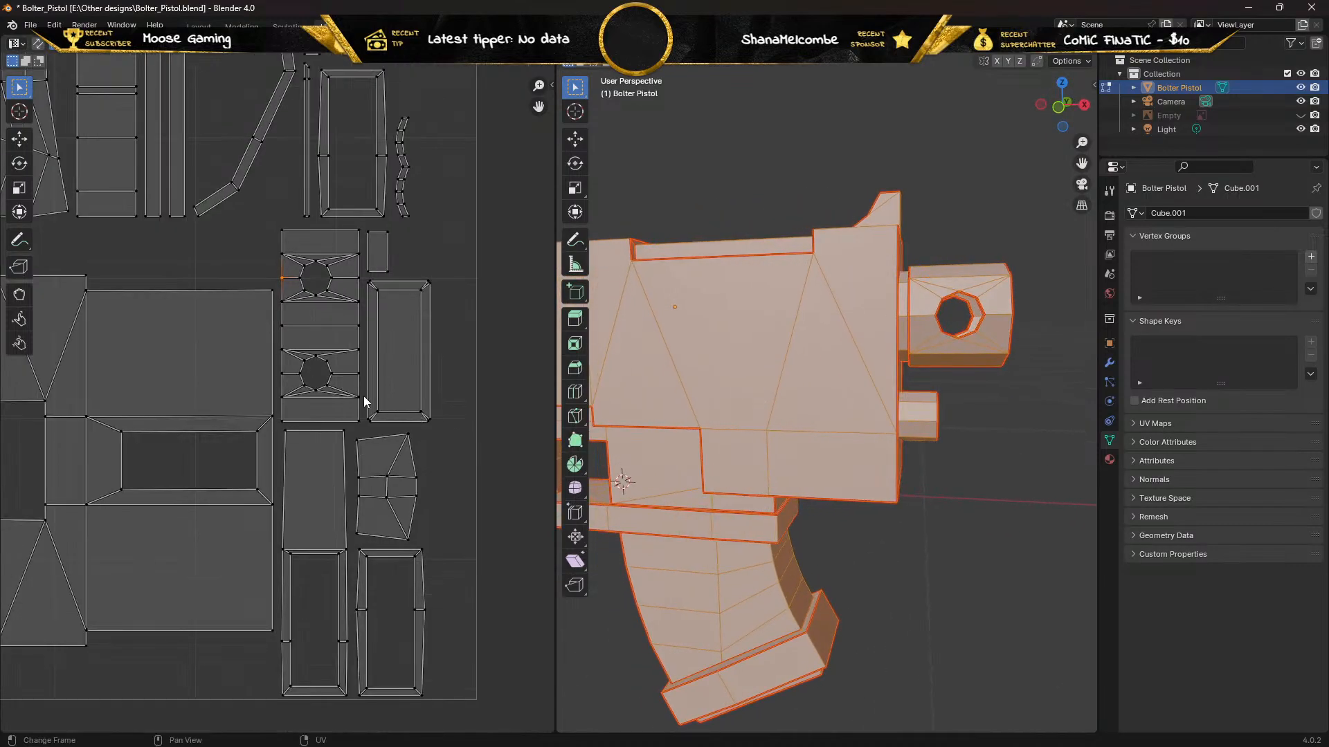
pyautogui.moveTo(208, 280); pyautogui.dragTo(84, 241, button='middle')
pyautogui.moveTo(111, 418); pyautogui.dragTo(439, 542, button='middle')
pyautogui.moveTo(386, 287); pyautogui.dragTo(367, 642, button='middle')
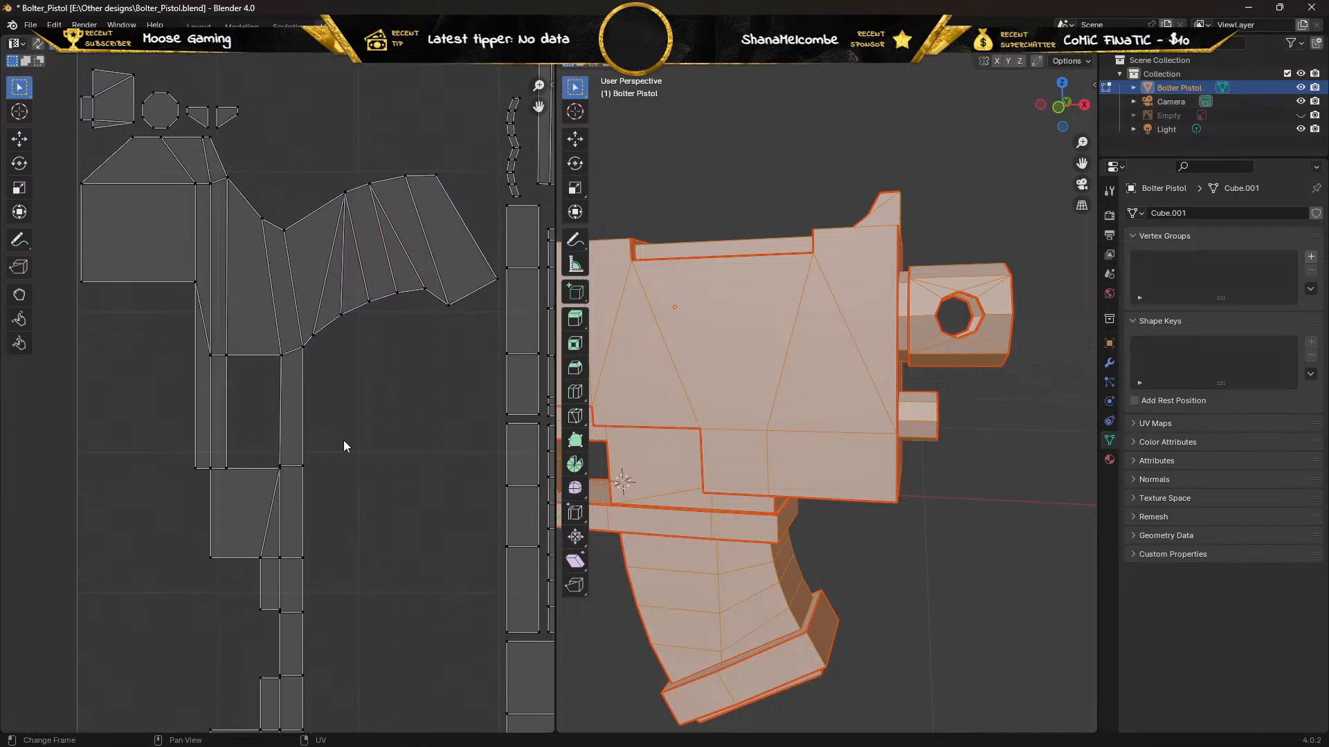
pyautogui.moveTo(343, 447); pyautogui.dragTo(358, 626, button='middle')
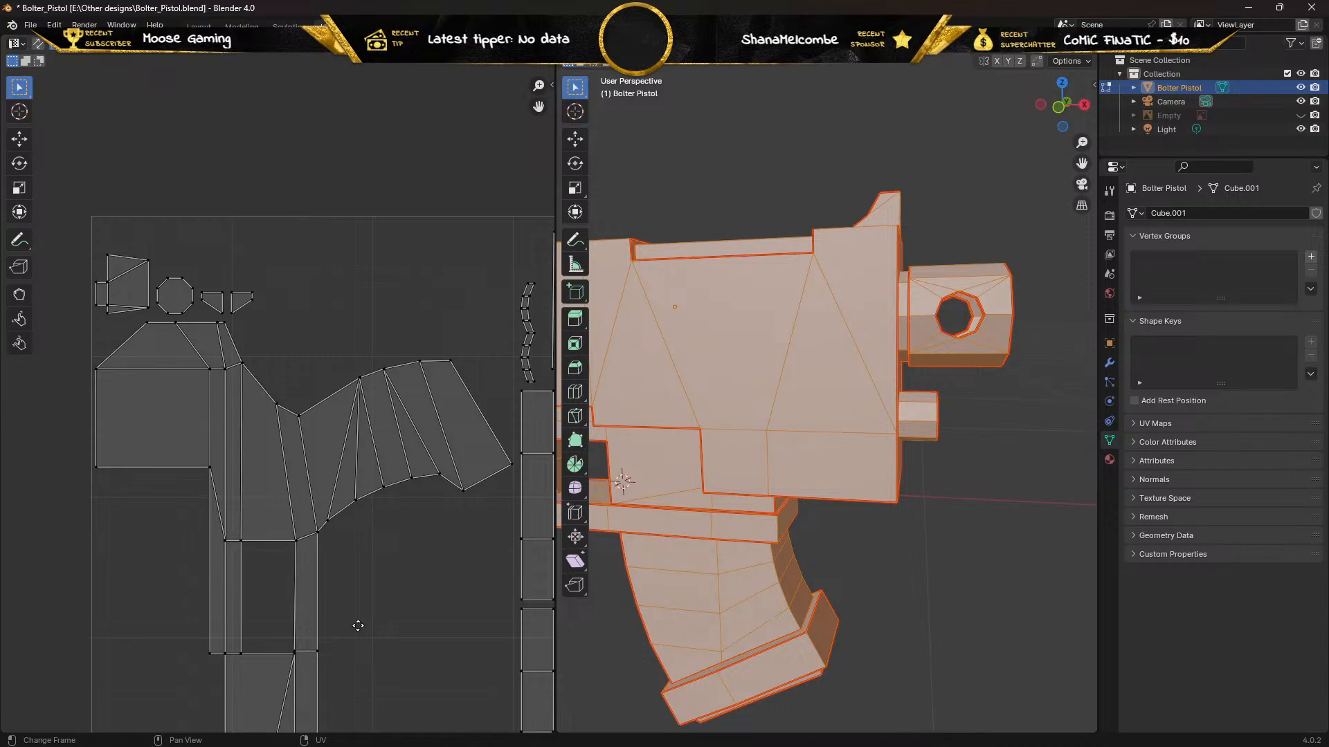
pyautogui.moveTo(358, 626); pyautogui.dragTo(344, 623, button='middle')
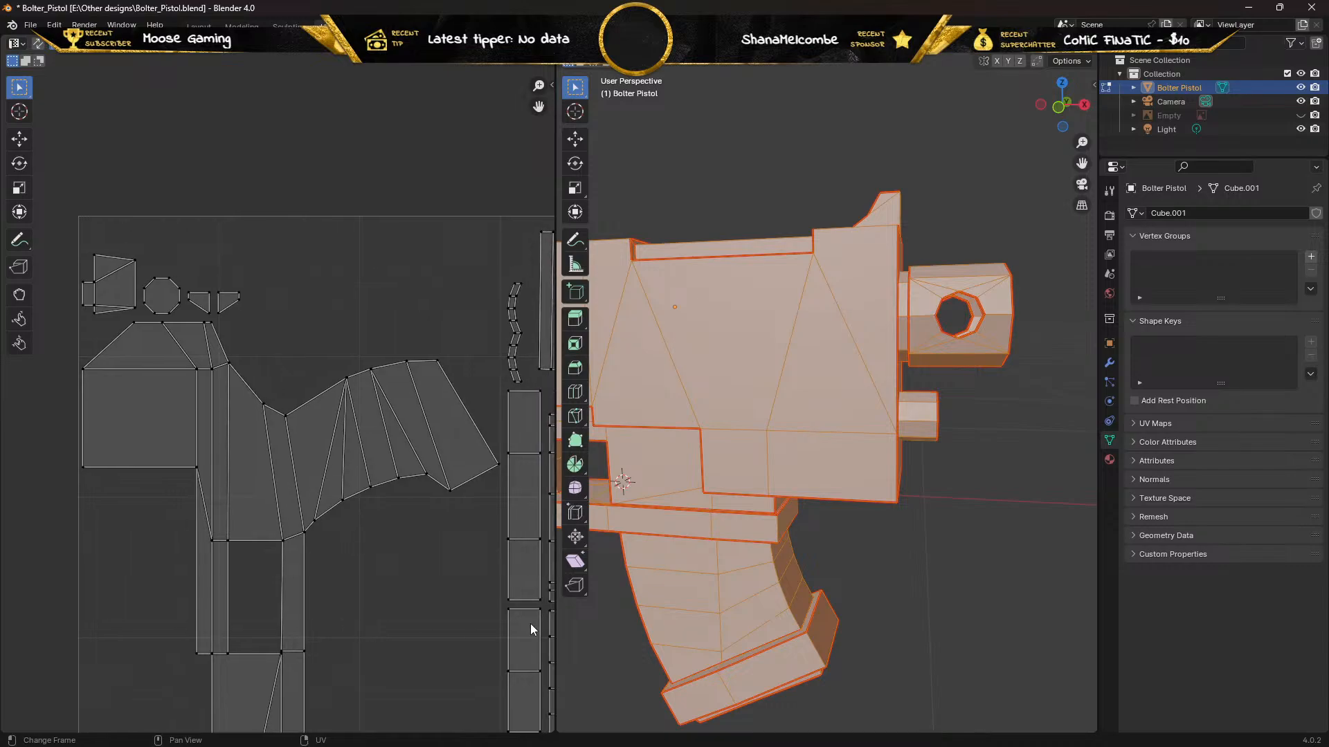
# Inspect the small block protruding from the pistol's side and return to the Layout workspace with the pistol in Edit Mode
pyautogui.moveTo(664, 529); pyautogui.dragTo(939, 406, button='middle')
pyautogui.scroll(2, 939, 407)
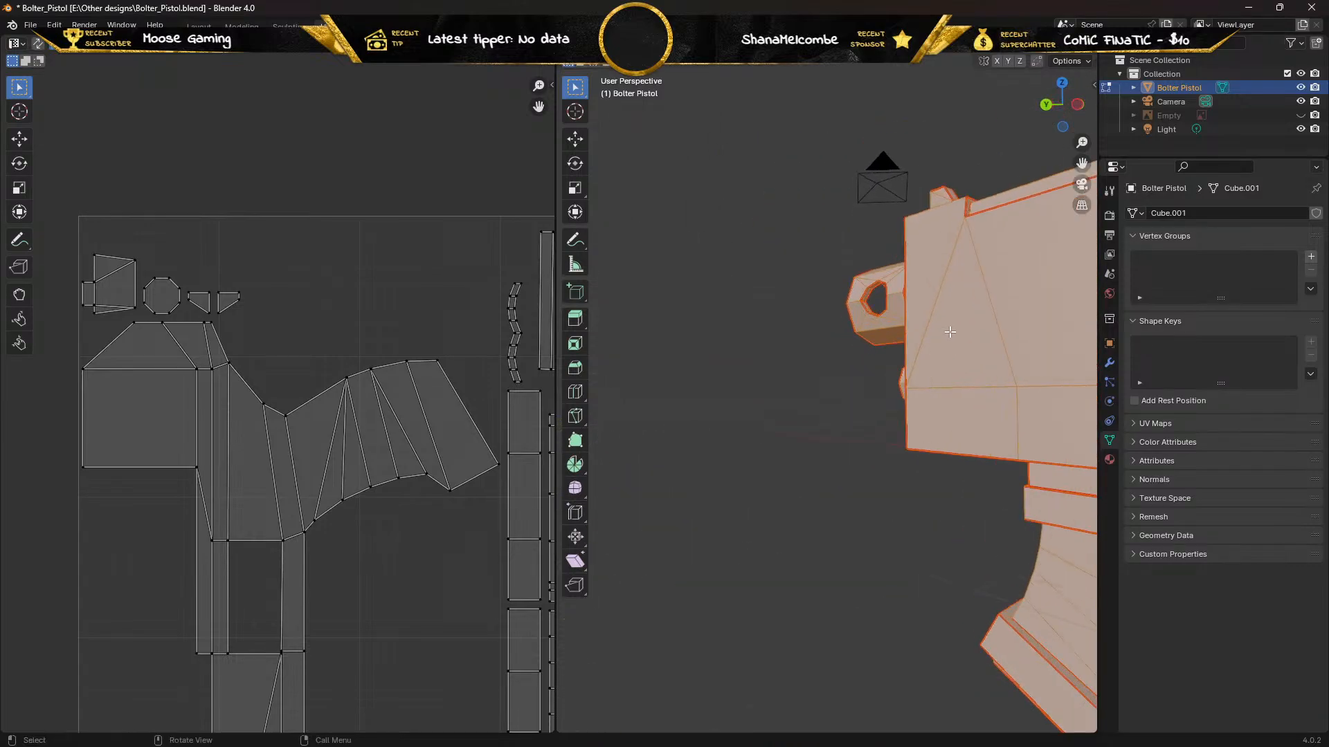
pyautogui.moveTo(944, 339); pyautogui.dragTo(941, 340, button='middle')
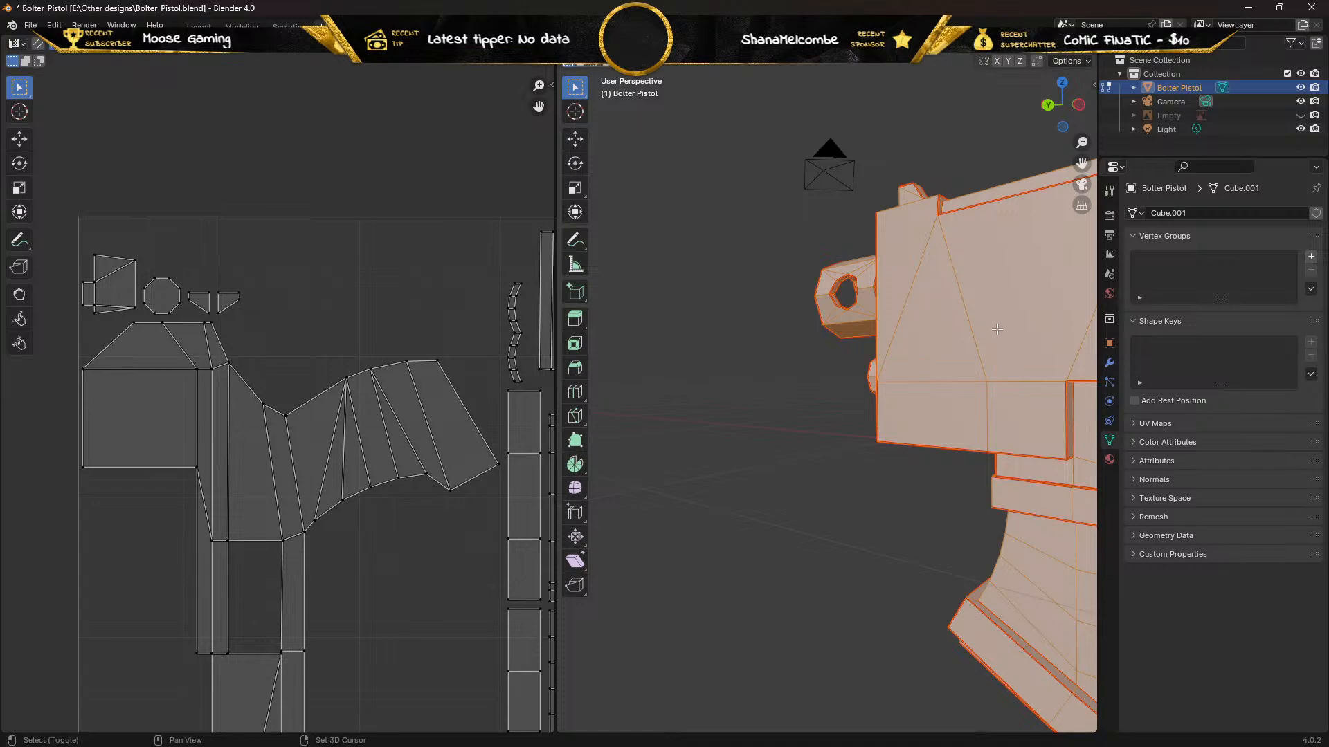
pyautogui.moveTo(997, 331); pyautogui.dragTo(779, 460, button='middle')
pyautogui.scroll(4, 788, 453)
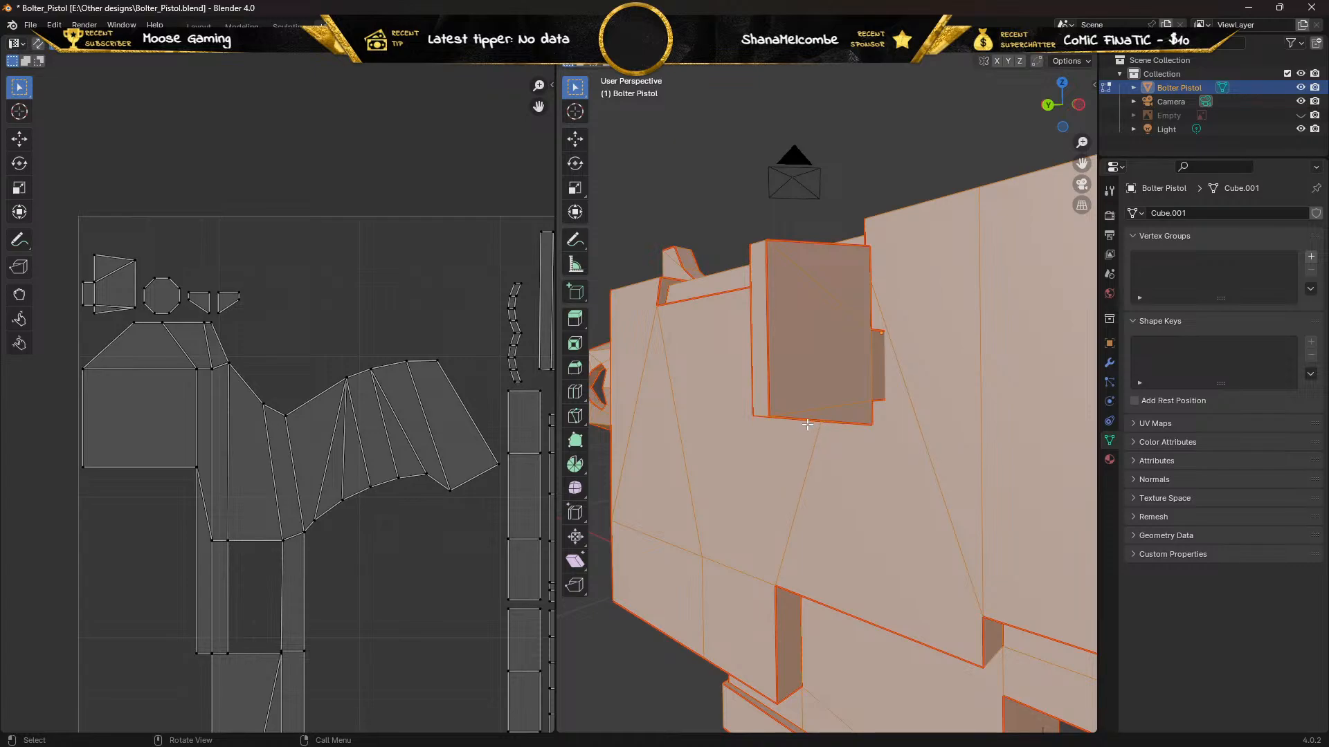
pyautogui.moveTo(807, 424); pyautogui.dragTo(852, 353, button='middle')
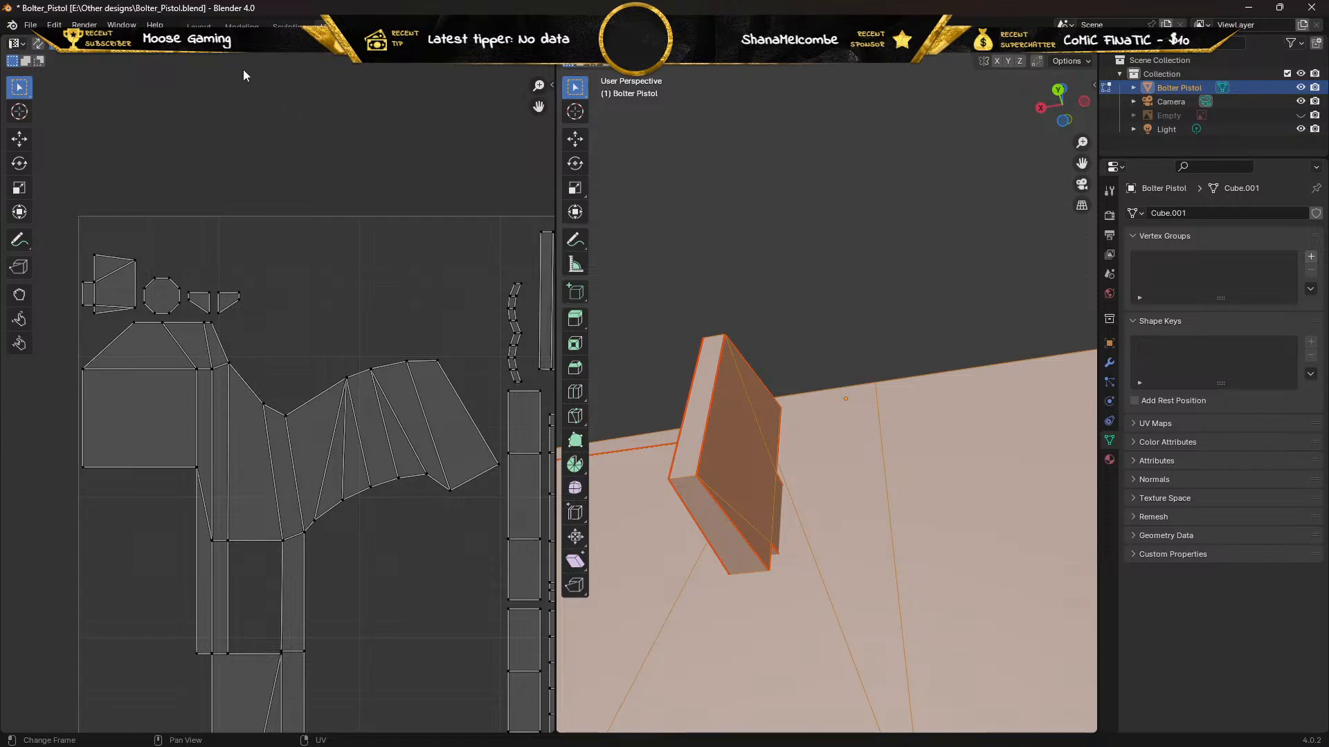
pyautogui.click(199, 26)
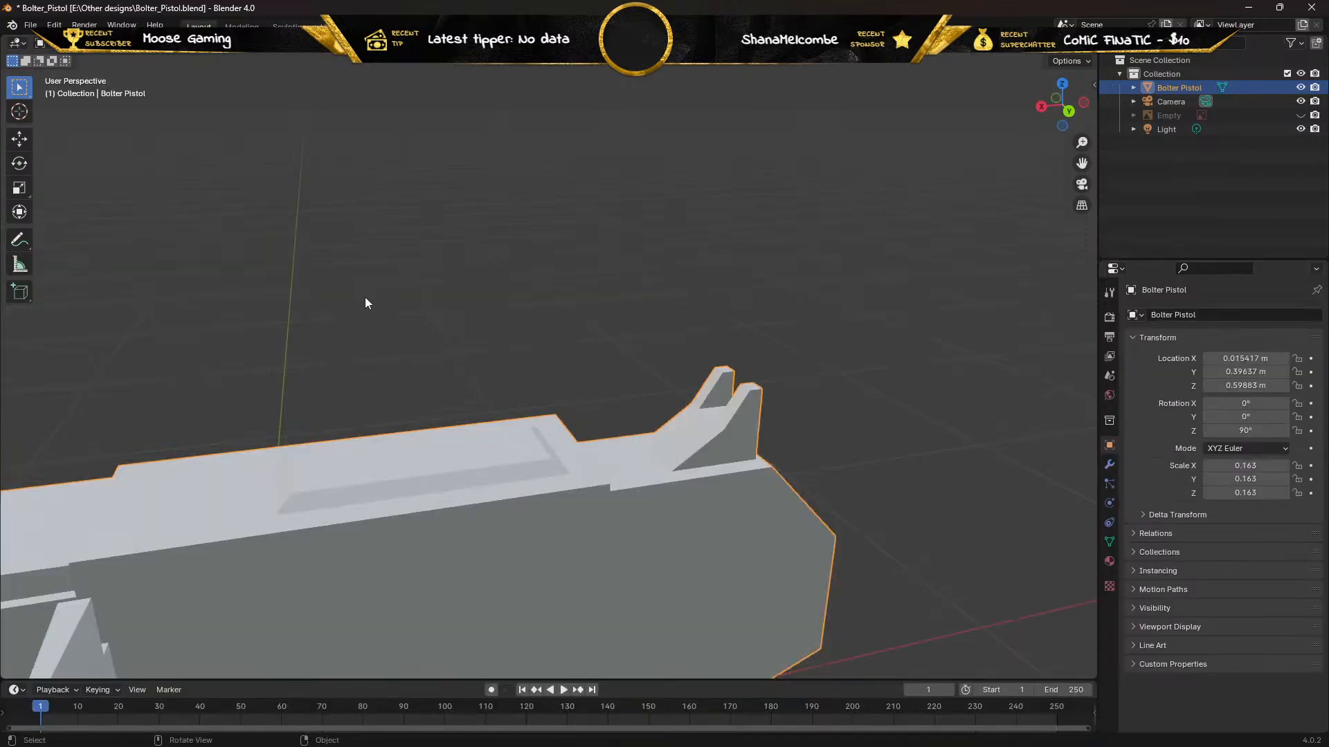
pyautogui.moveTo(366, 304); pyautogui.dragTo(344, 338, button='middle')
pyautogui.press('Tab')
pyautogui.moveTo(285, 445); pyautogui.dragTo(410, 361, button='middle')
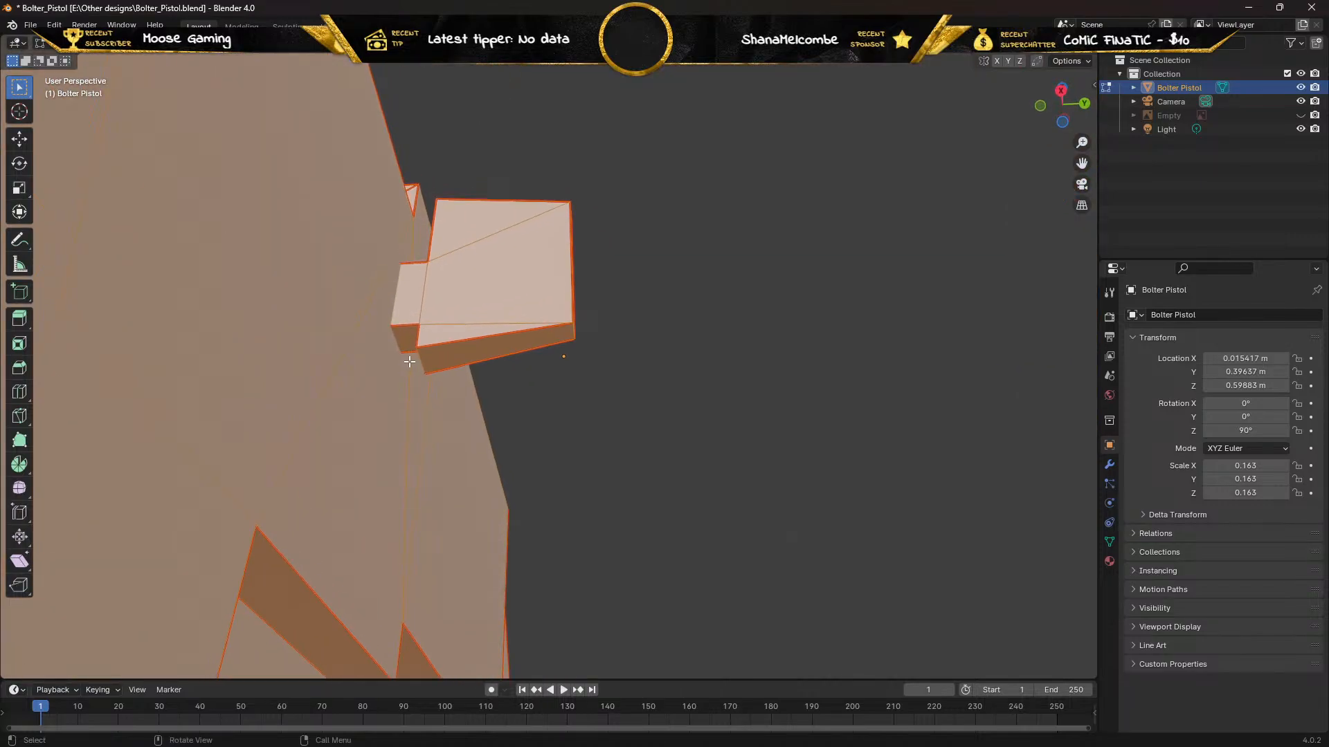
# Clear the seams on the two long edges of the protruding side block's narrow lower face
pyautogui.click(473, 338)
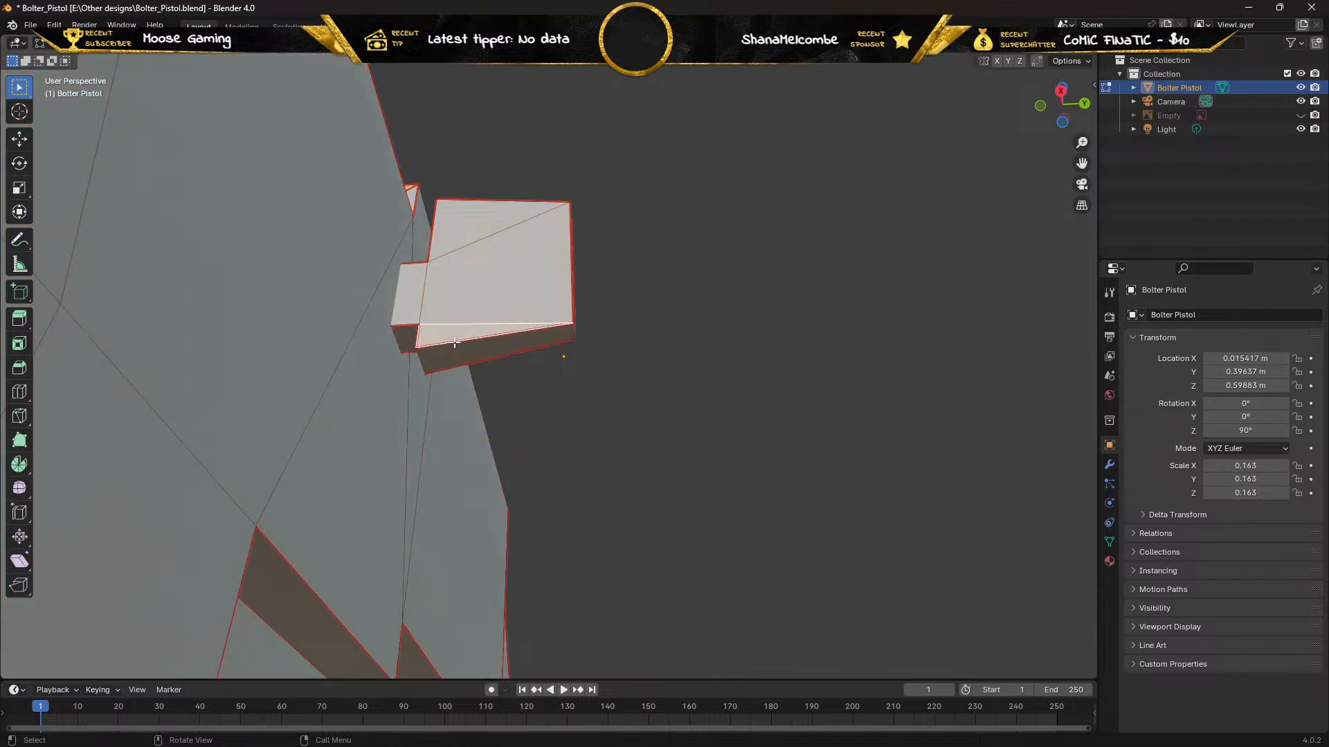
pyautogui.click(455, 342)
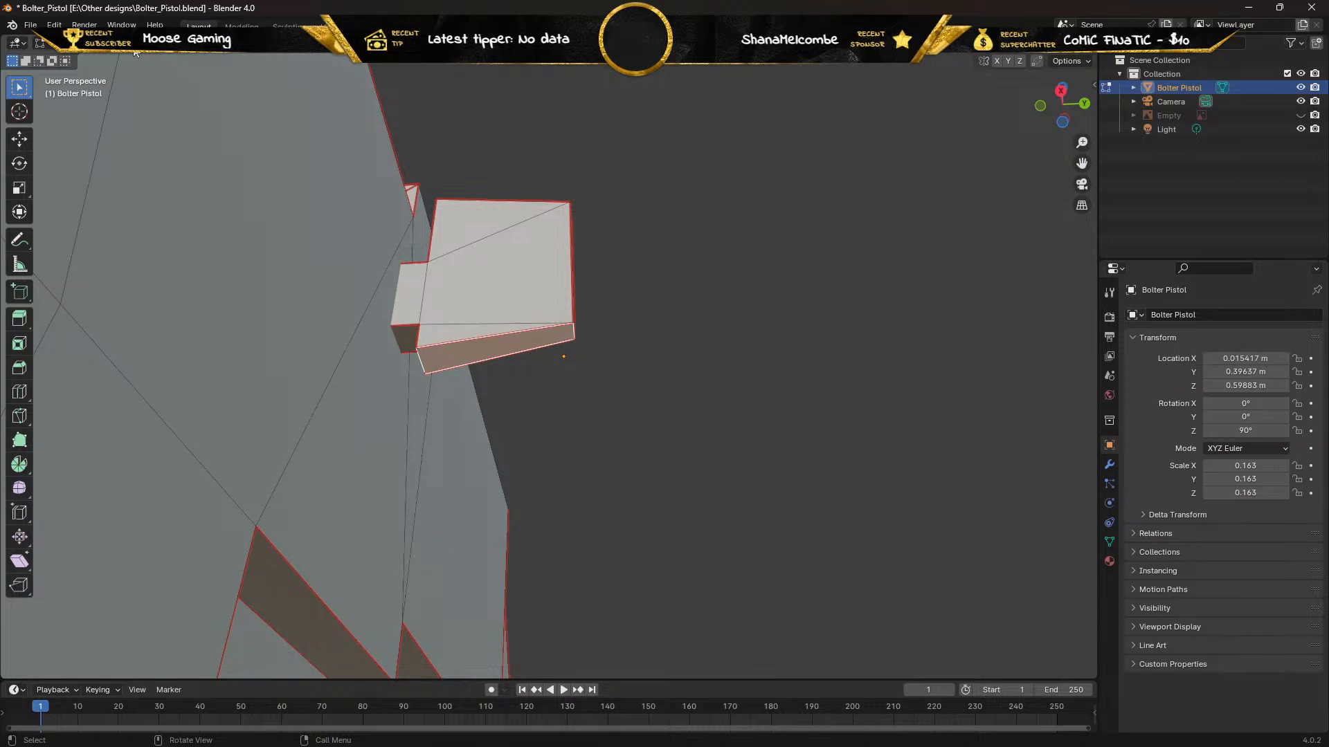
pyautogui.click(134, 49)
pyautogui.click(475, 336)
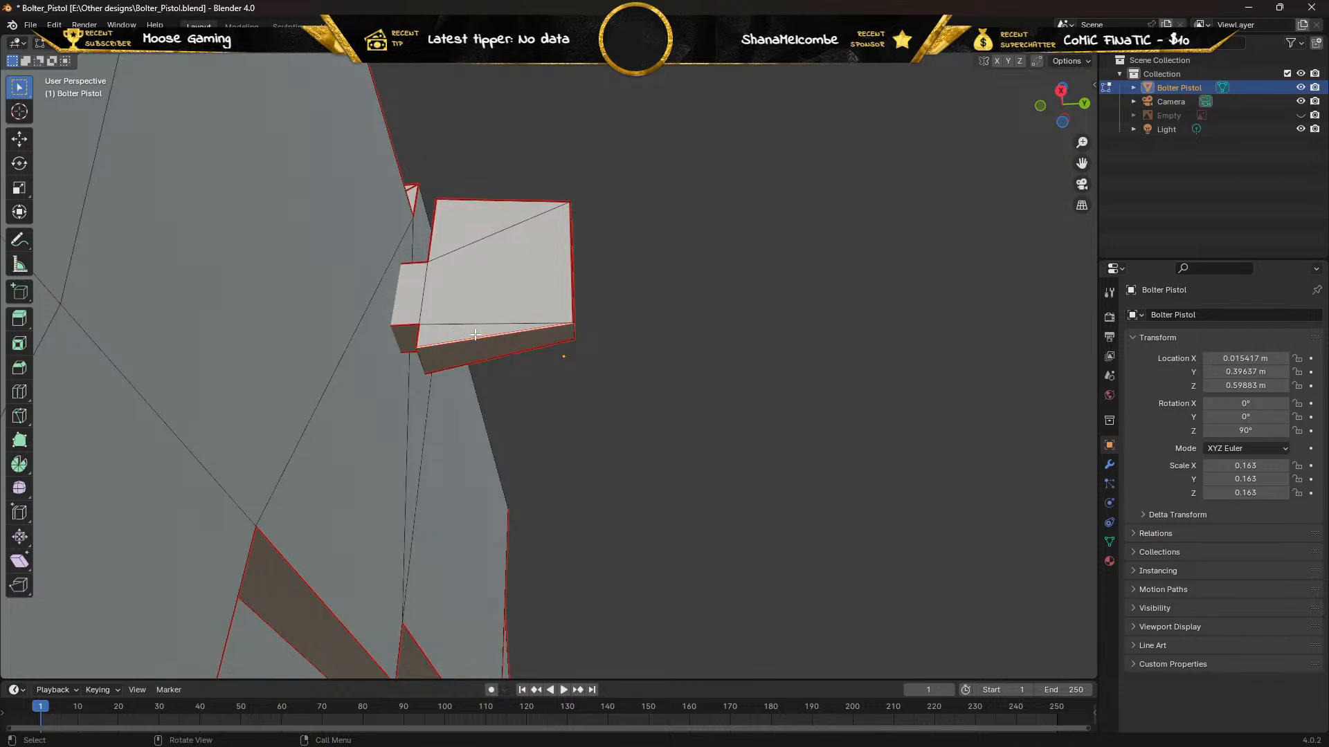
pyautogui.keyDown('shift'); pyautogui.click(491, 360); pyautogui.keyUp('shift')
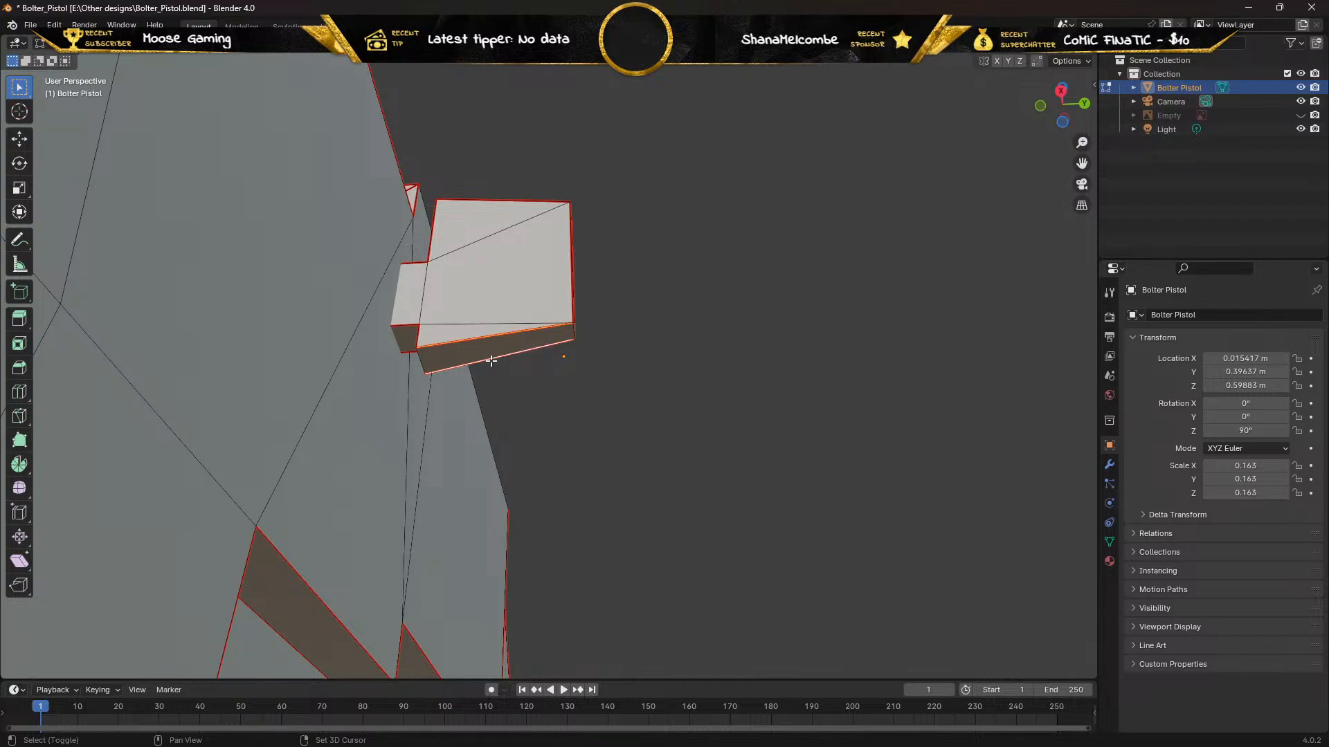
pyautogui.hotkey('ctrl', 'e')
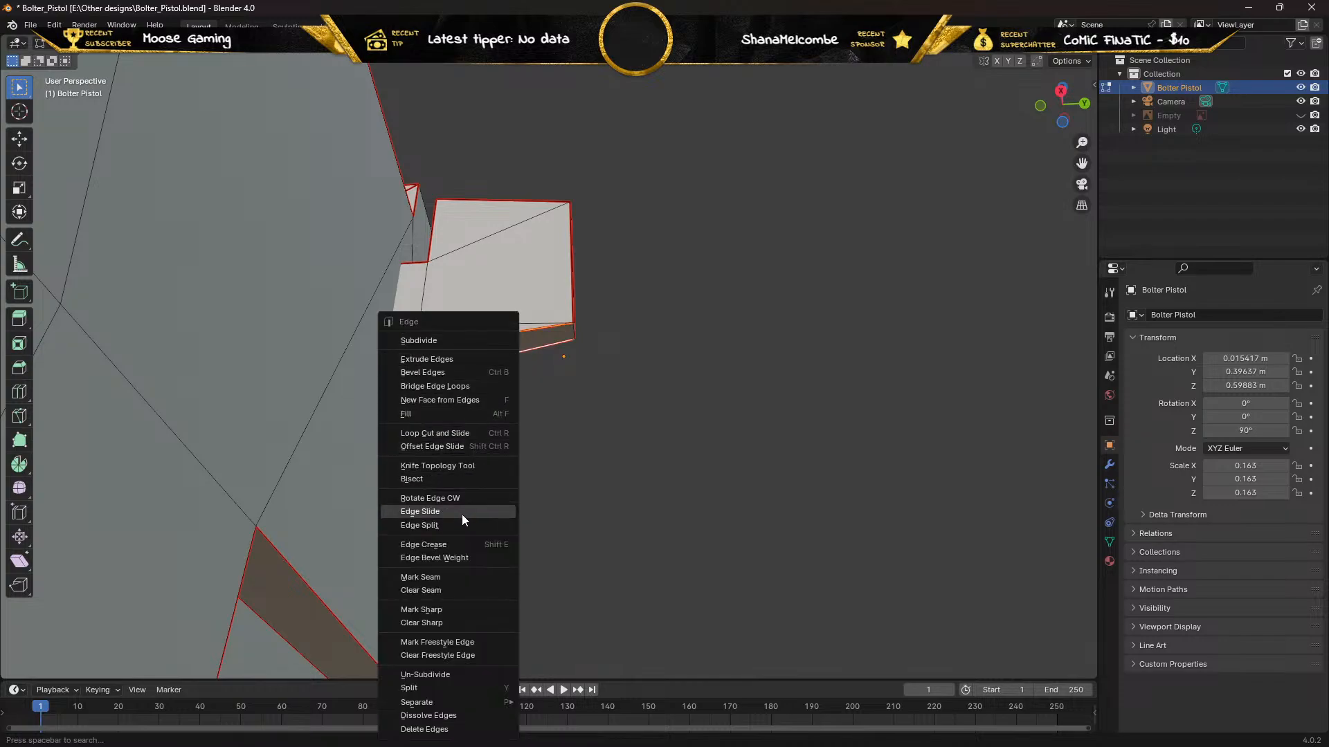
pyautogui.click(430, 590)
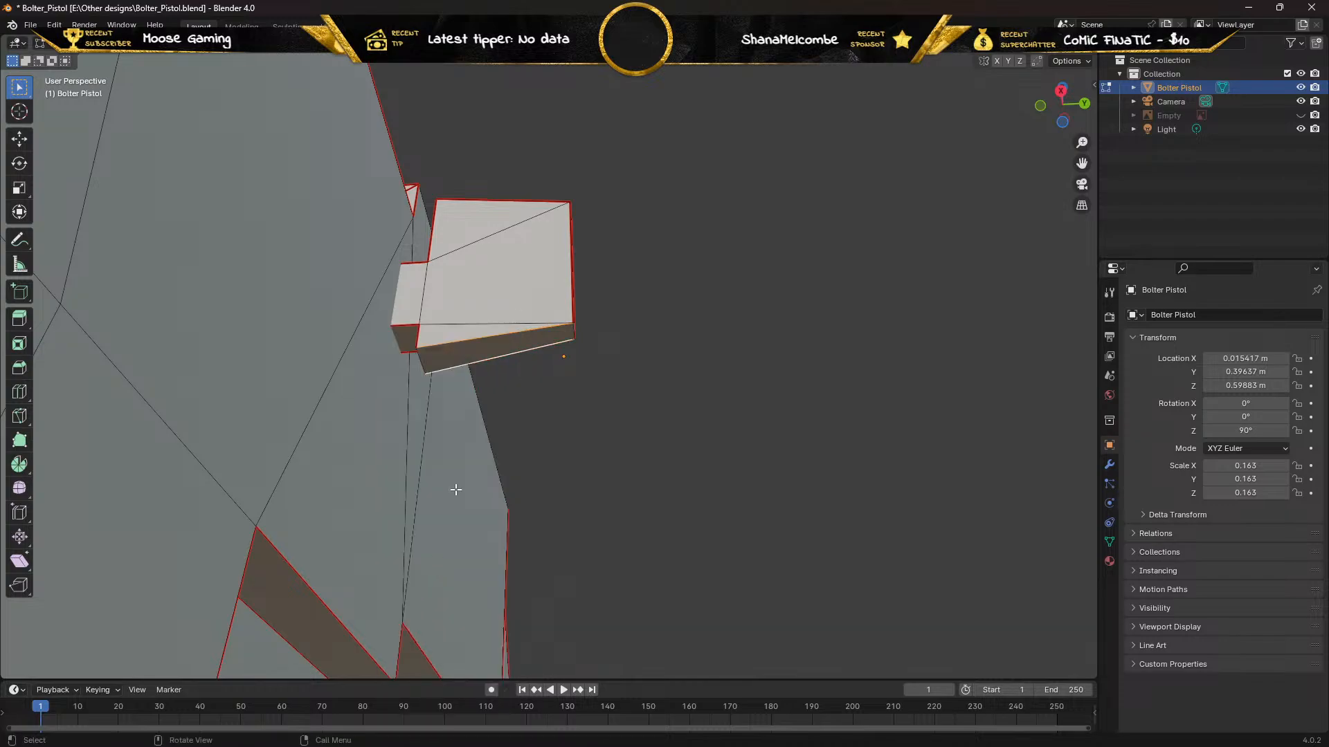
# Select the whole pistol mesh and unwrap it again using the Angle Based method with a 0.010 margin
pyautogui.moveTo(472, 394)
pyautogui.mouseDown(button='middle')
pyautogui.moveTo(490, 407)
pyautogui.moveTo(465, 410)
pyautogui.mouseUp(button='middle')
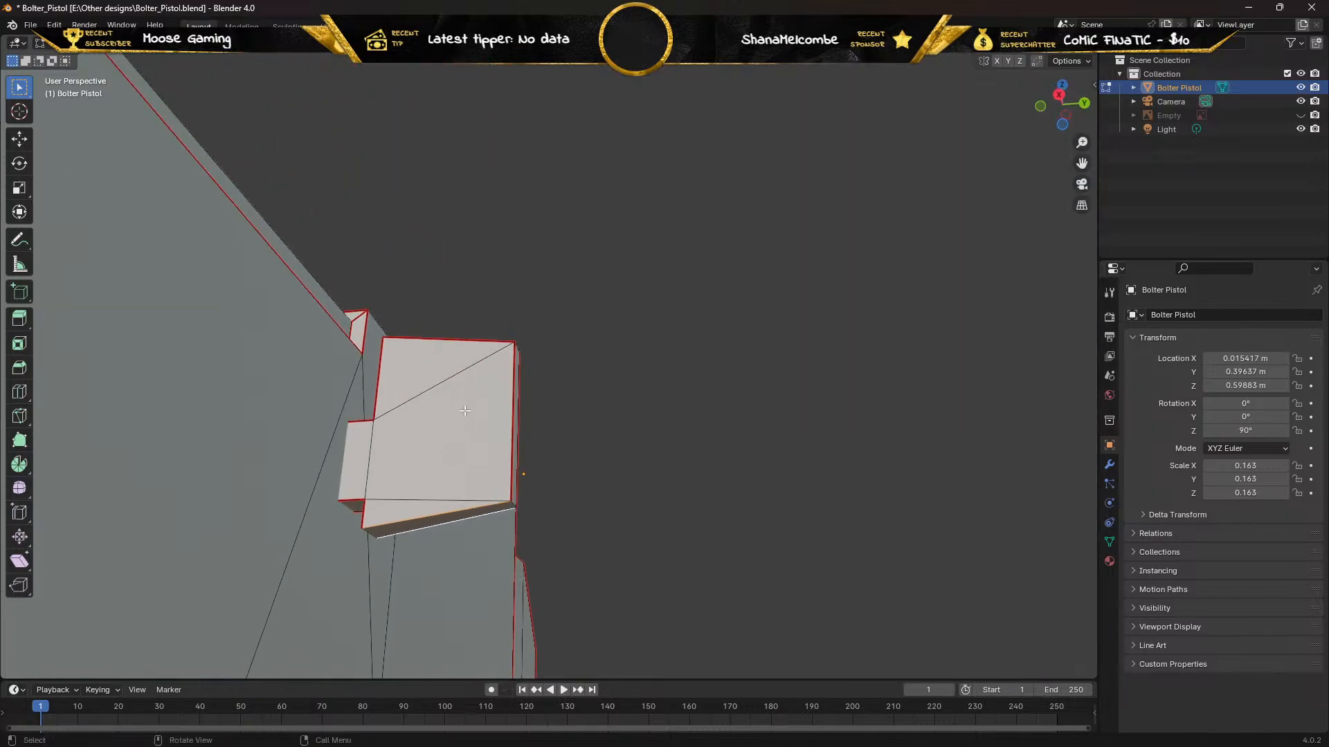
pyautogui.moveTo(438, 306)
pyautogui.mouseDown(button='middle')
pyautogui.moveTo(401, 269)
pyautogui.moveTo(382, 305)
pyautogui.moveTo(388, 346)
pyautogui.moveTo(432, 302)
pyautogui.mouseUp(button='middle')
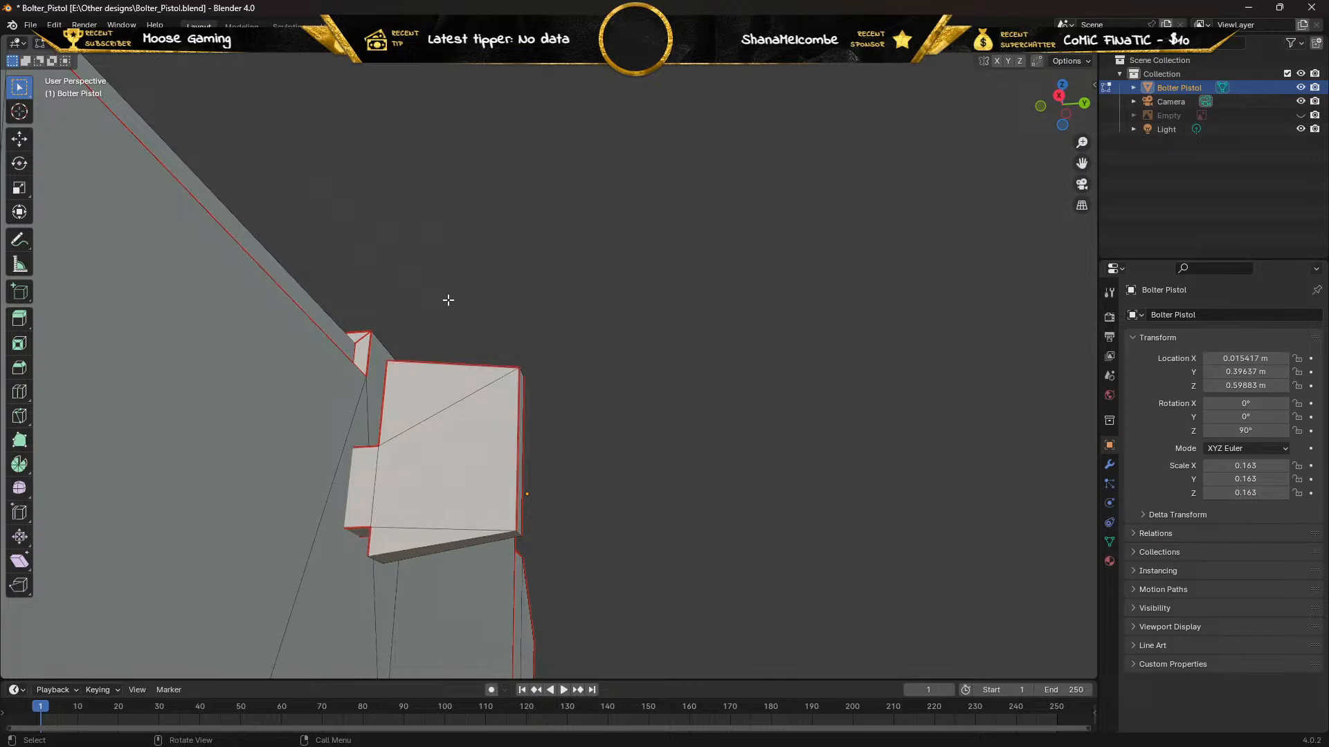
pyautogui.press('a')
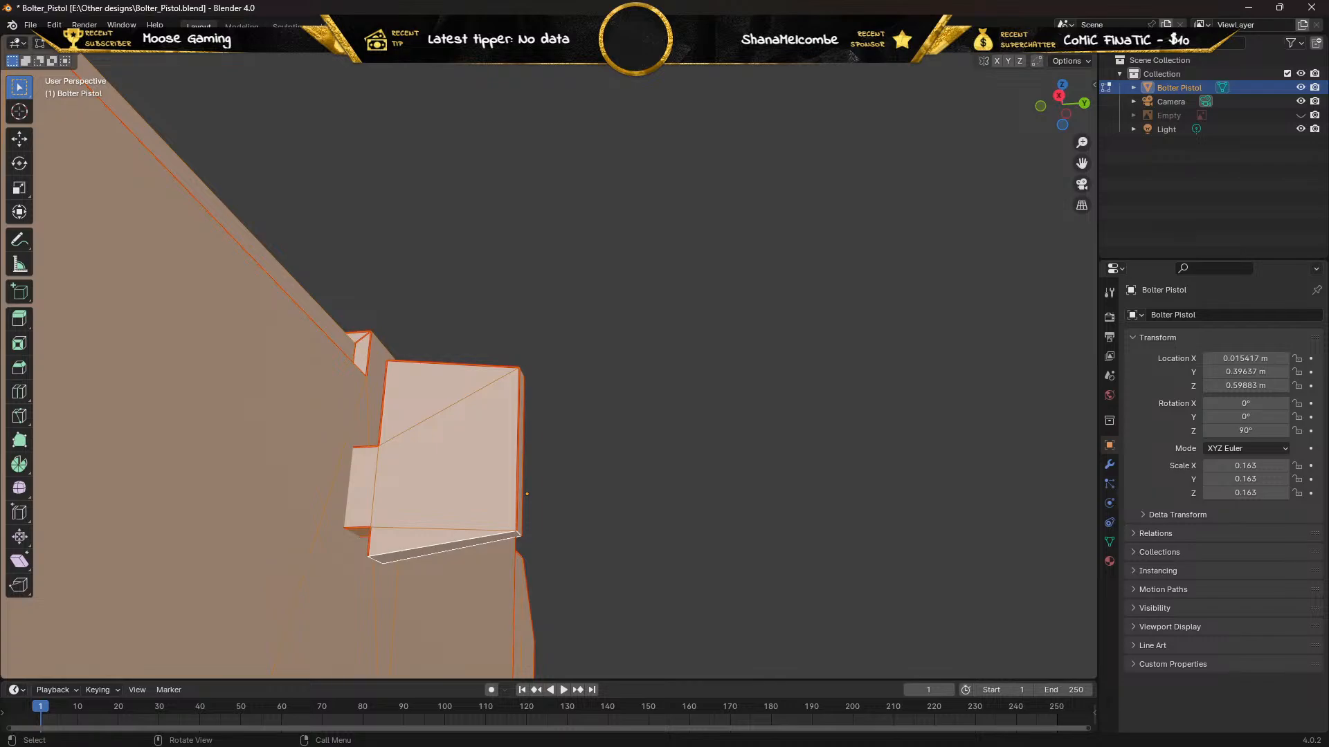
pyautogui.press('u')
pyautogui.click(388, 67)
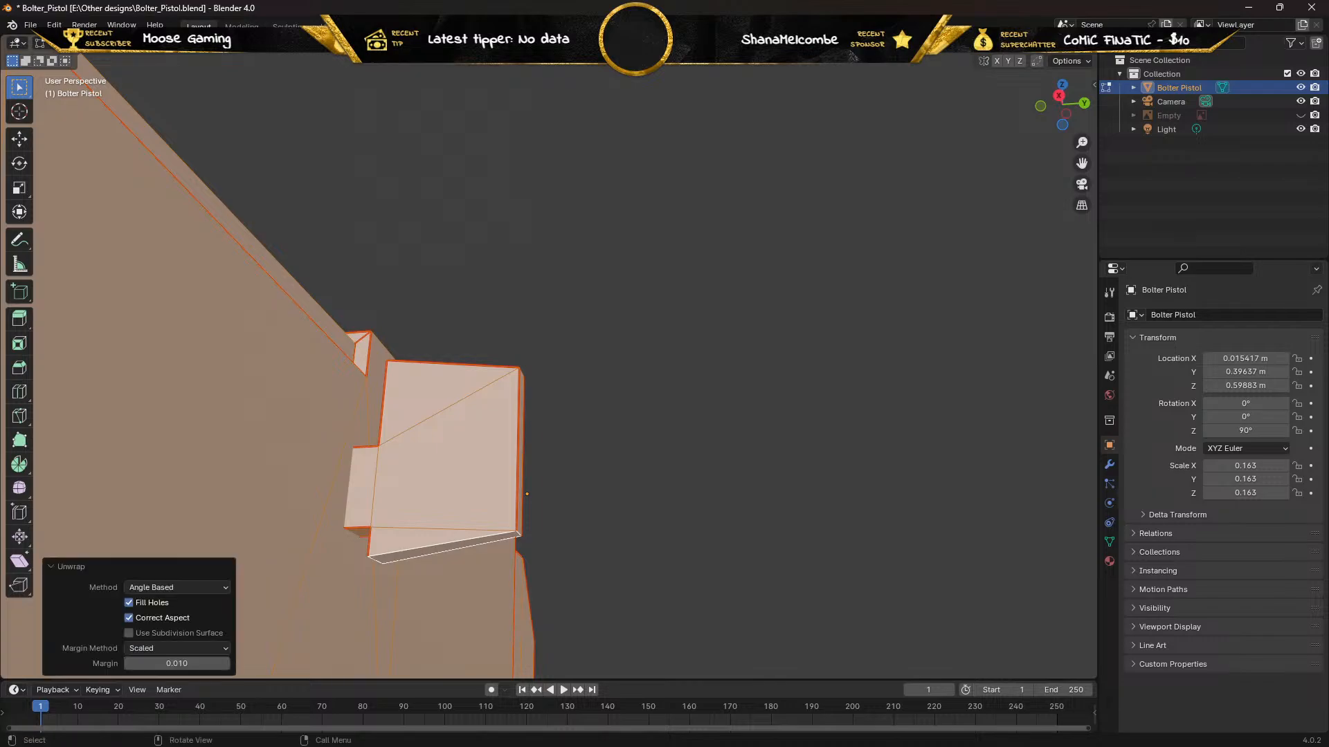
# Open the UV Editing workspace and examine the new layout, closing in on the island containing the side block's rejoined lower face
pyautogui.click(335, 26)
pyautogui.scroll(-2, 314, 245)
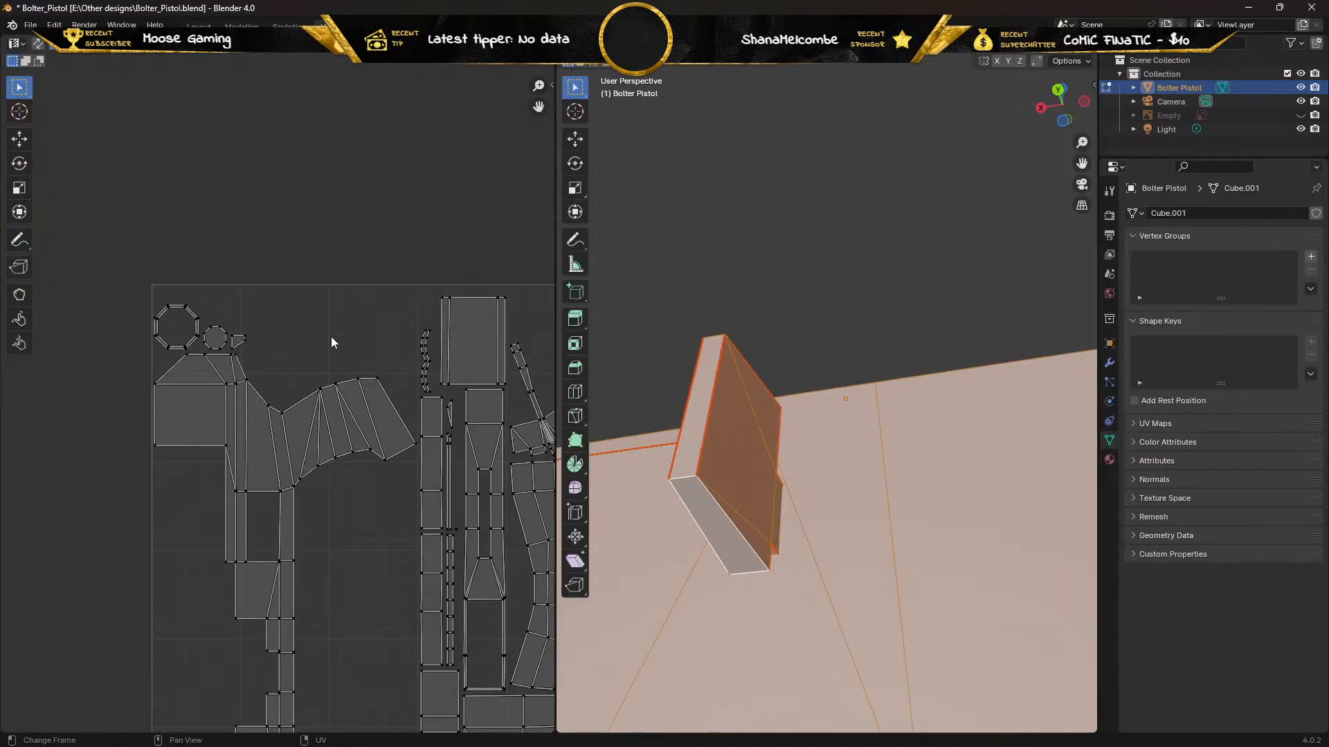
pyautogui.moveTo(316, 330); pyautogui.dragTo(109, 246, button='middle')
pyautogui.scroll(3, 288, 355)
pyautogui.moveTo(289, 356); pyautogui.dragTo(288, 315, button='middle')
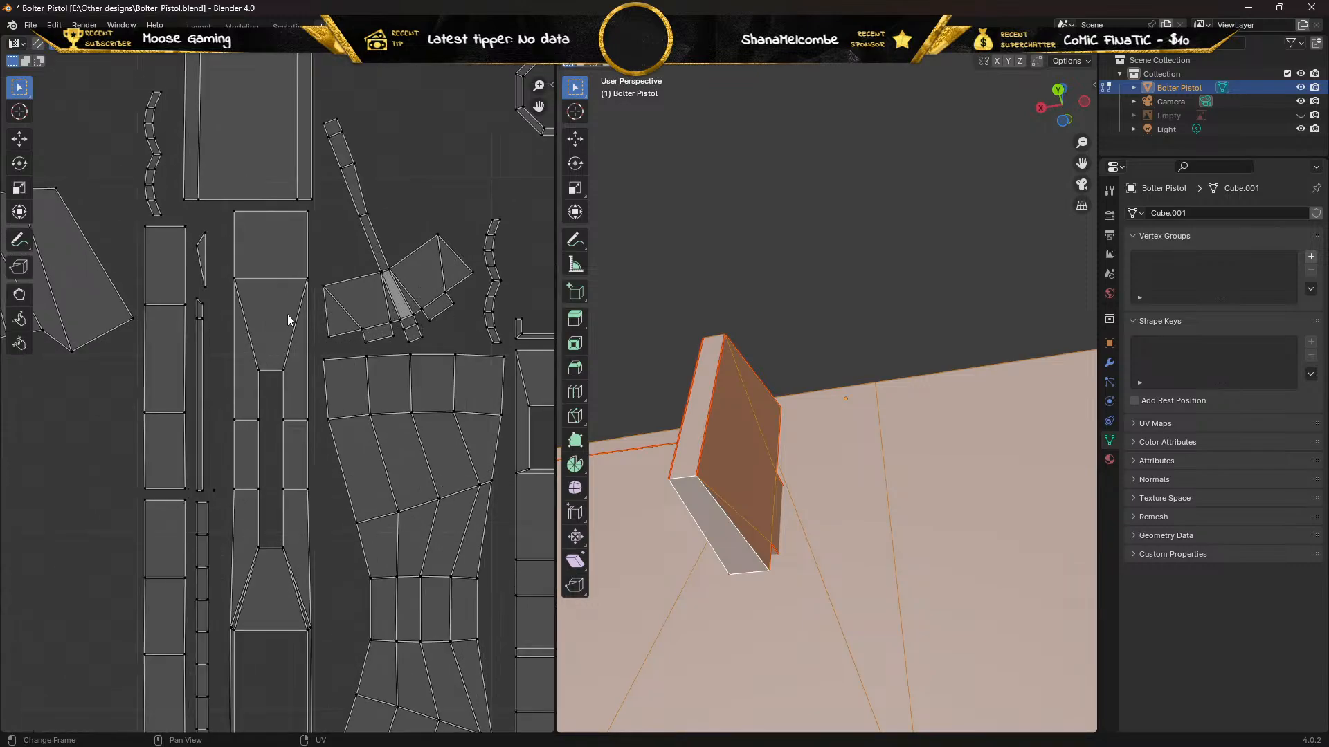
pyautogui.moveTo(339, 249); pyautogui.dragTo(314, 309, button='middle')
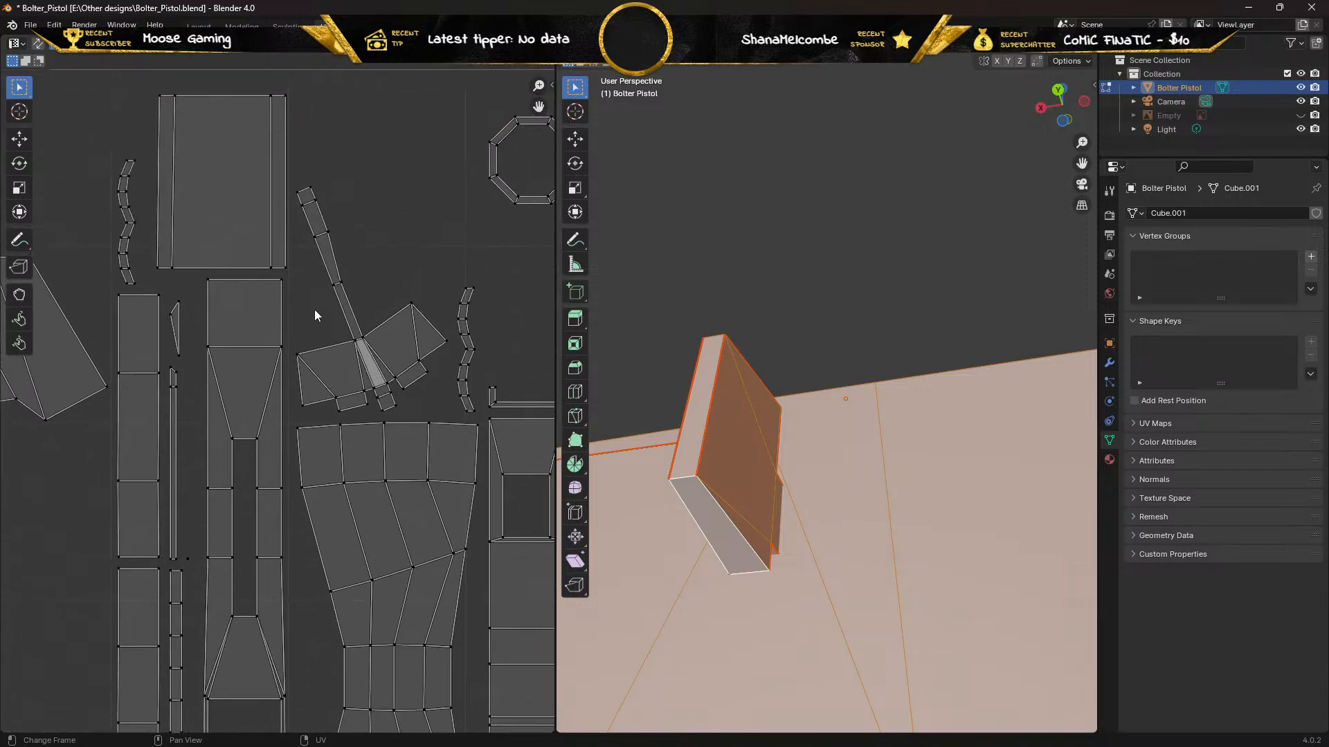
pyautogui.scroll(2, 315, 310)
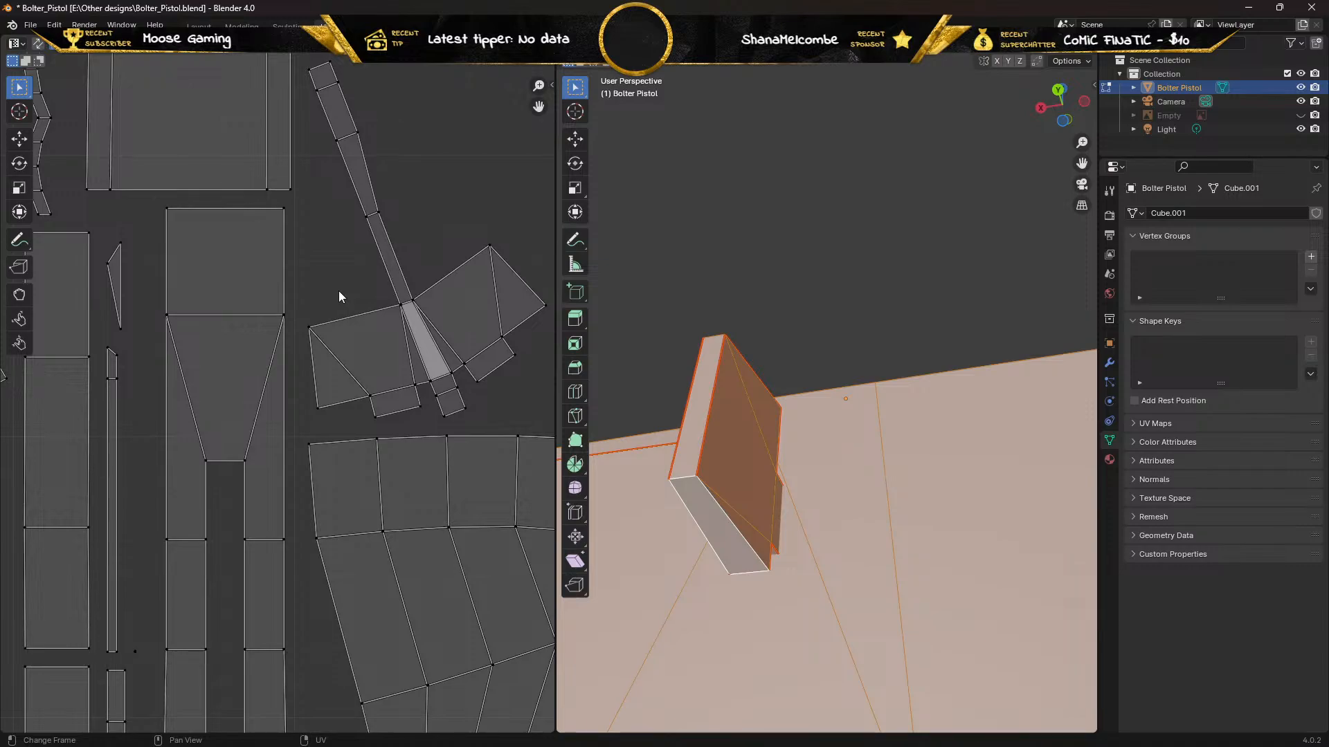
pyautogui.scroll(-6, 339, 291)
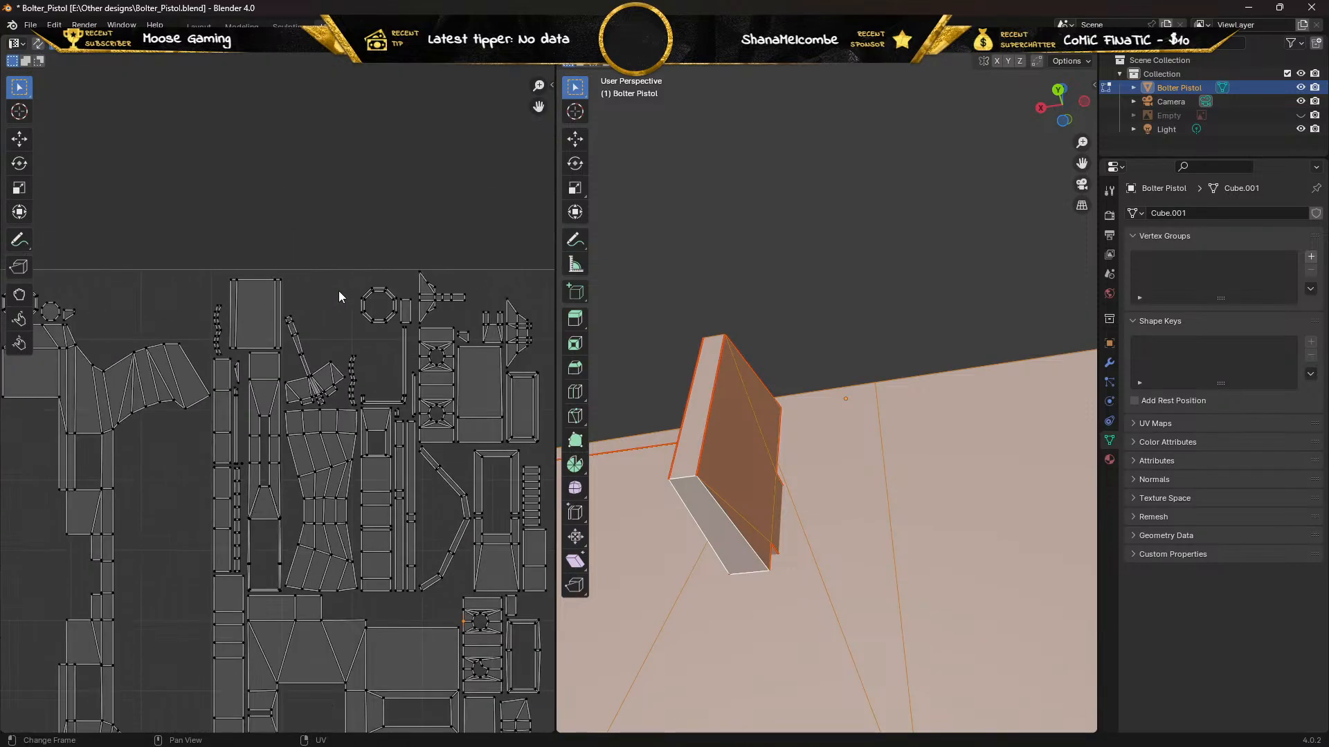
pyautogui.moveTo(339, 293); pyautogui.dragTo(255, 333, button='middle')
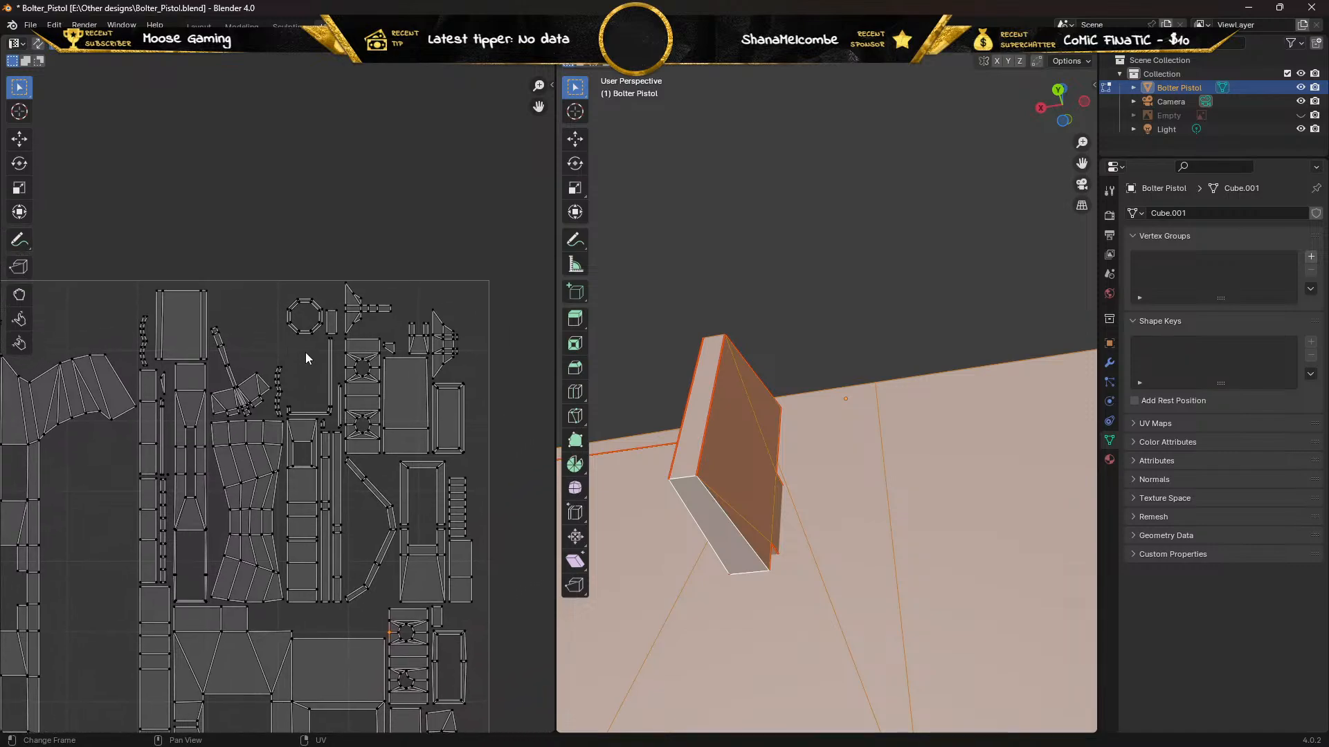
# Select the small wedge-shaped UV island and compare the surrounding islands with the full pistol model
pyautogui.scroll(4, 287, 352)
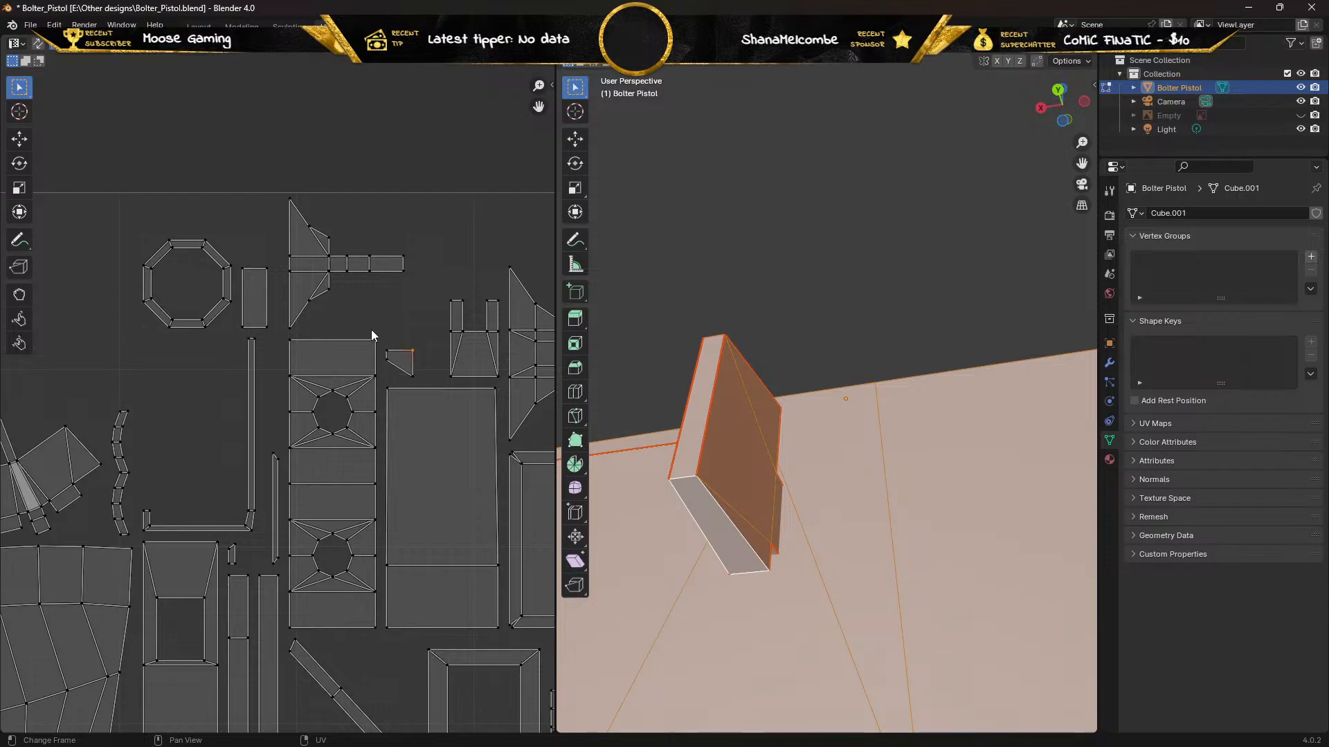
pyautogui.click(399, 360)
pyautogui.scroll(-3, 405, 333)
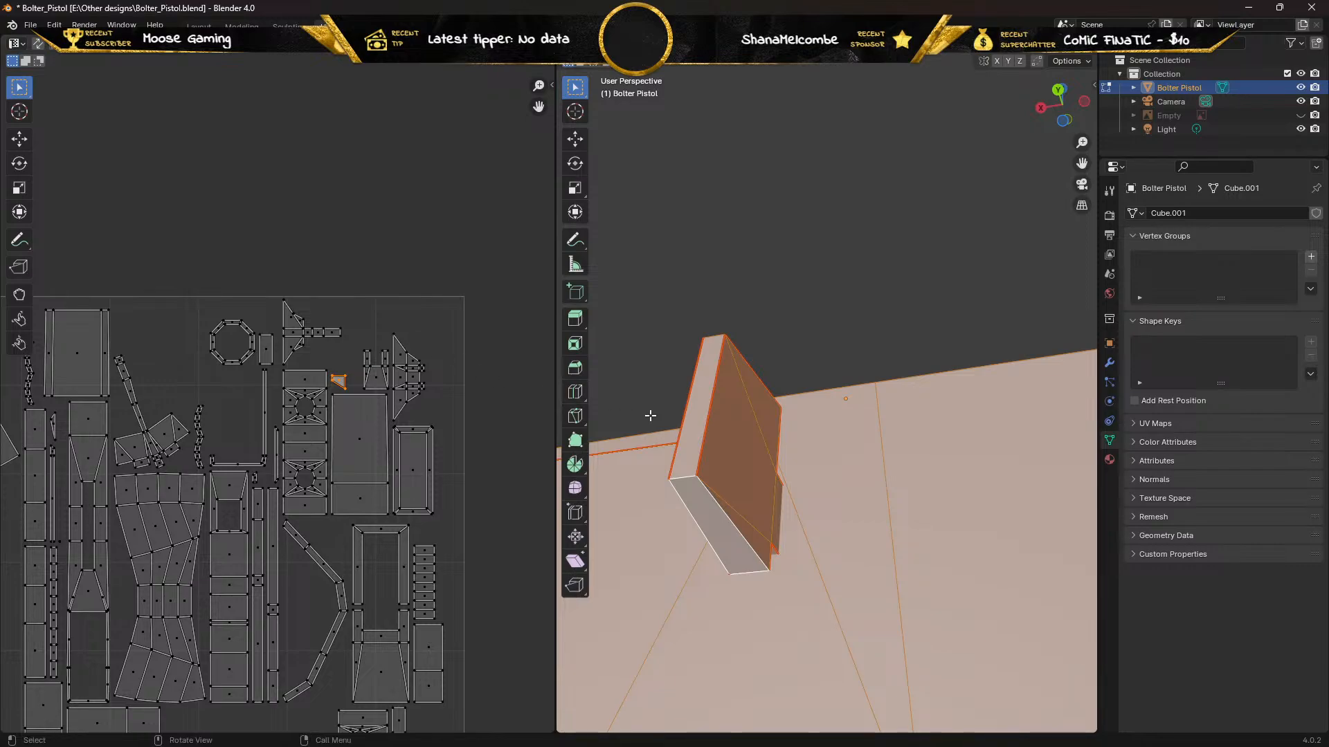
pyautogui.scroll(-2, 650, 416)
pyautogui.scroll(-3, 650, 416)
pyautogui.moveTo(650, 416); pyautogui.dragTo(1017, 325, button='middle')
pyautogui.scroll(5, 263, 433)
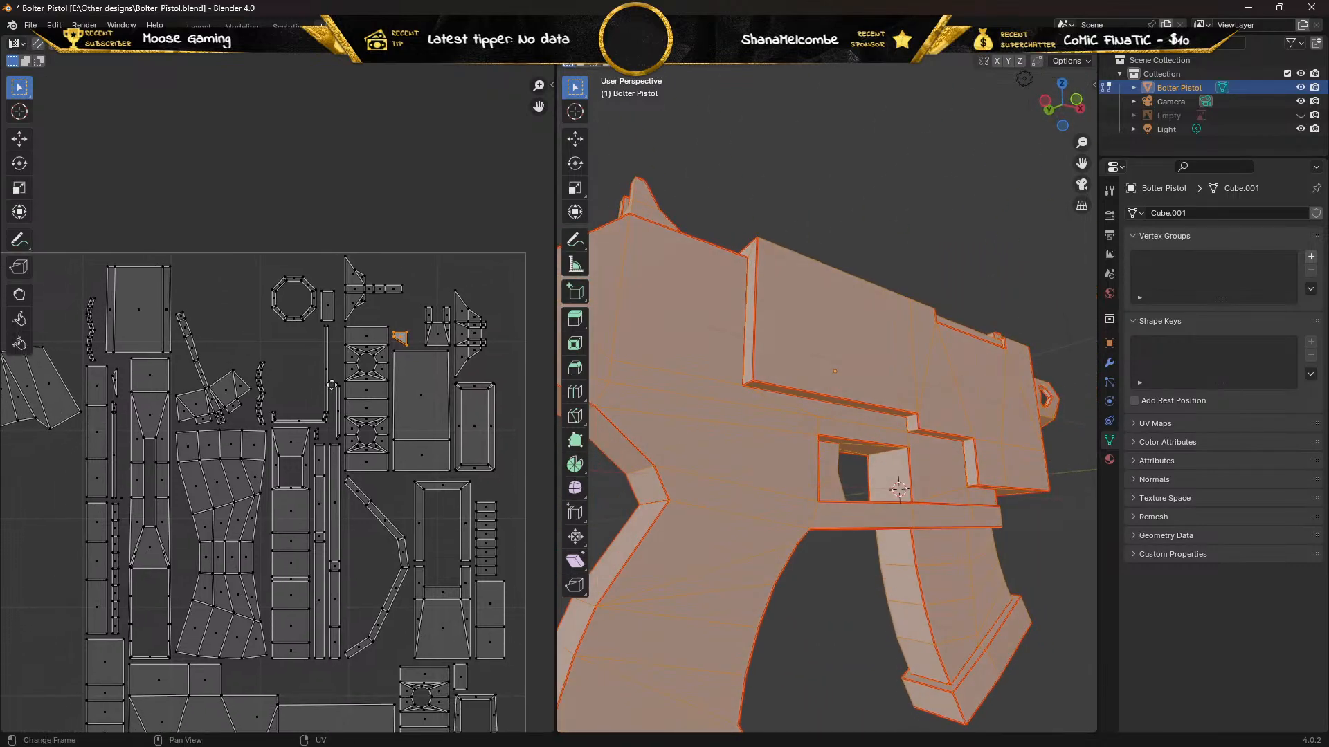
pyautogui.moveTo(328, 412); pyautogui.dragTo(205, 590, button='middle')
pyautogui.scroll(-5, 307, 454)
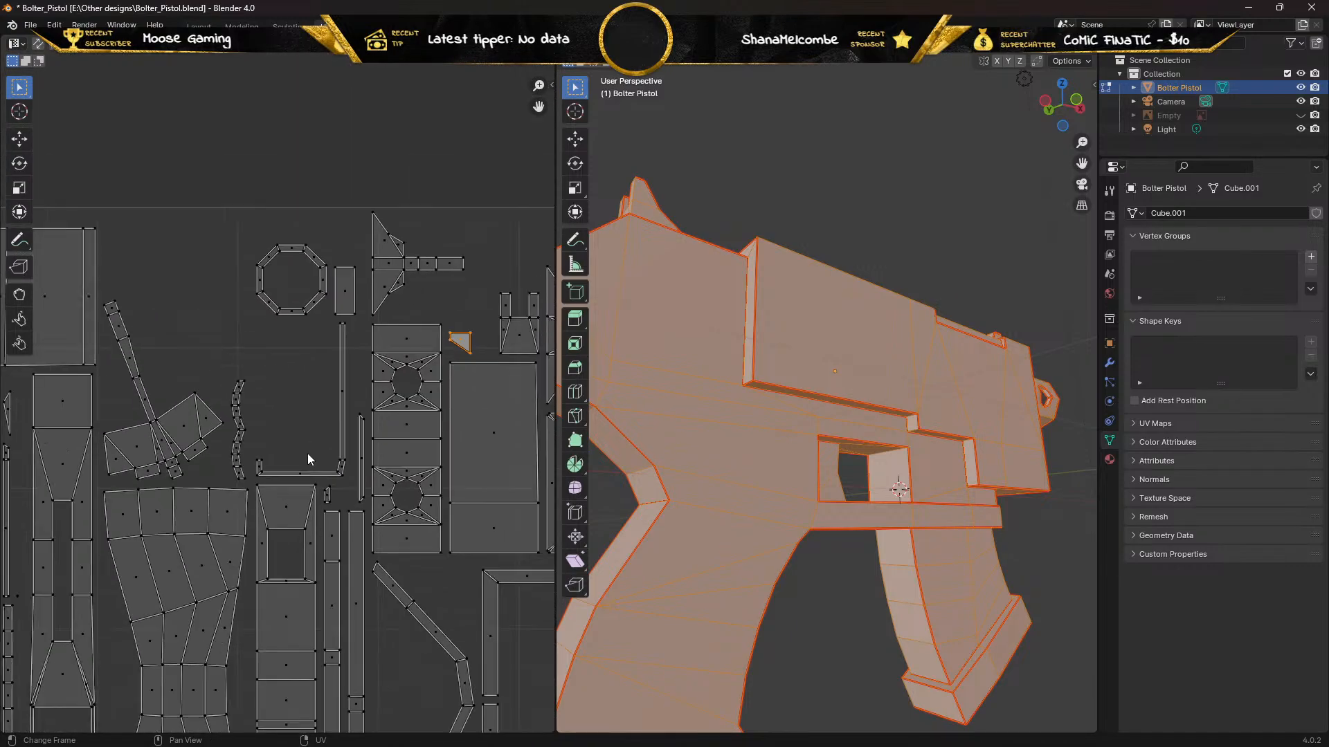
pyautogui.moveTo(311, 483); pyautogui.dragTo(293, 419, button='middle')
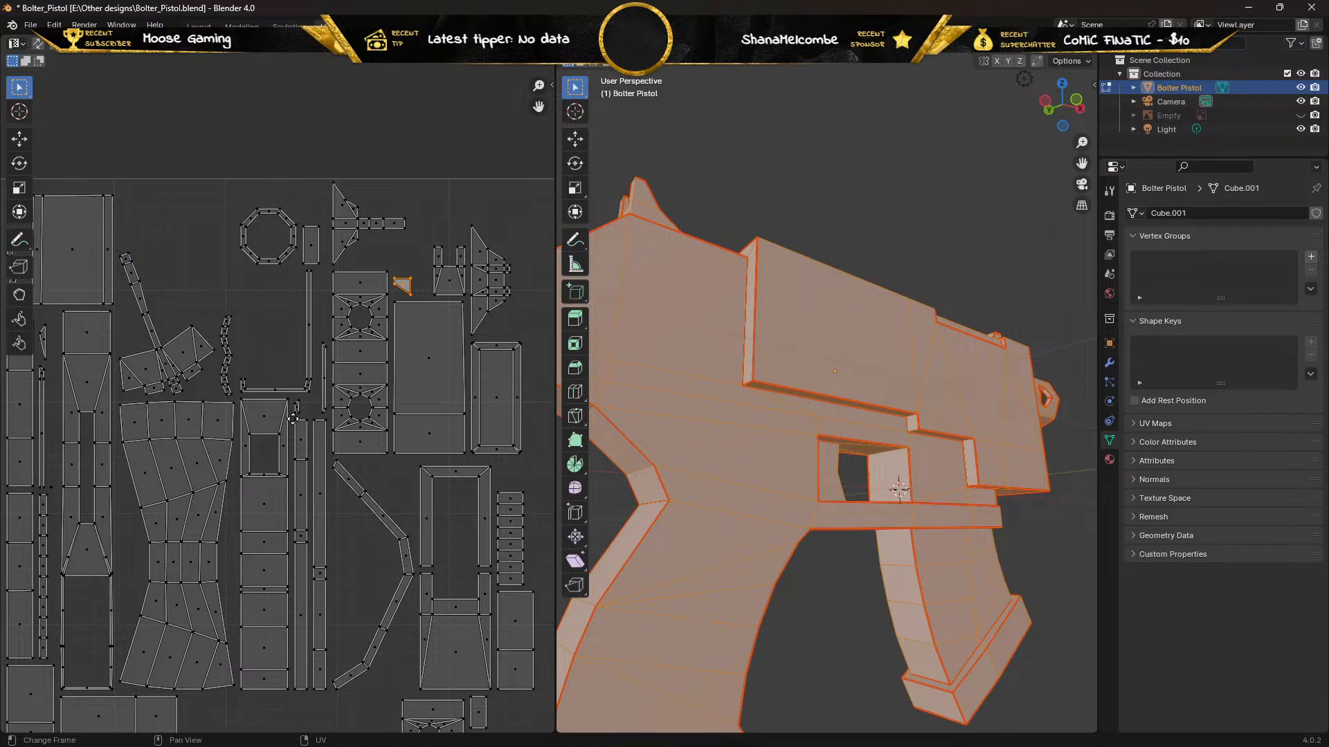
# Select the thin faces bordering the slide's front top section one at a time to locate their UV strips, and reselect the whole mesh
pyautogui.moveTo(609, 443); pyautogui.dragTo(735, 443, button='middle')
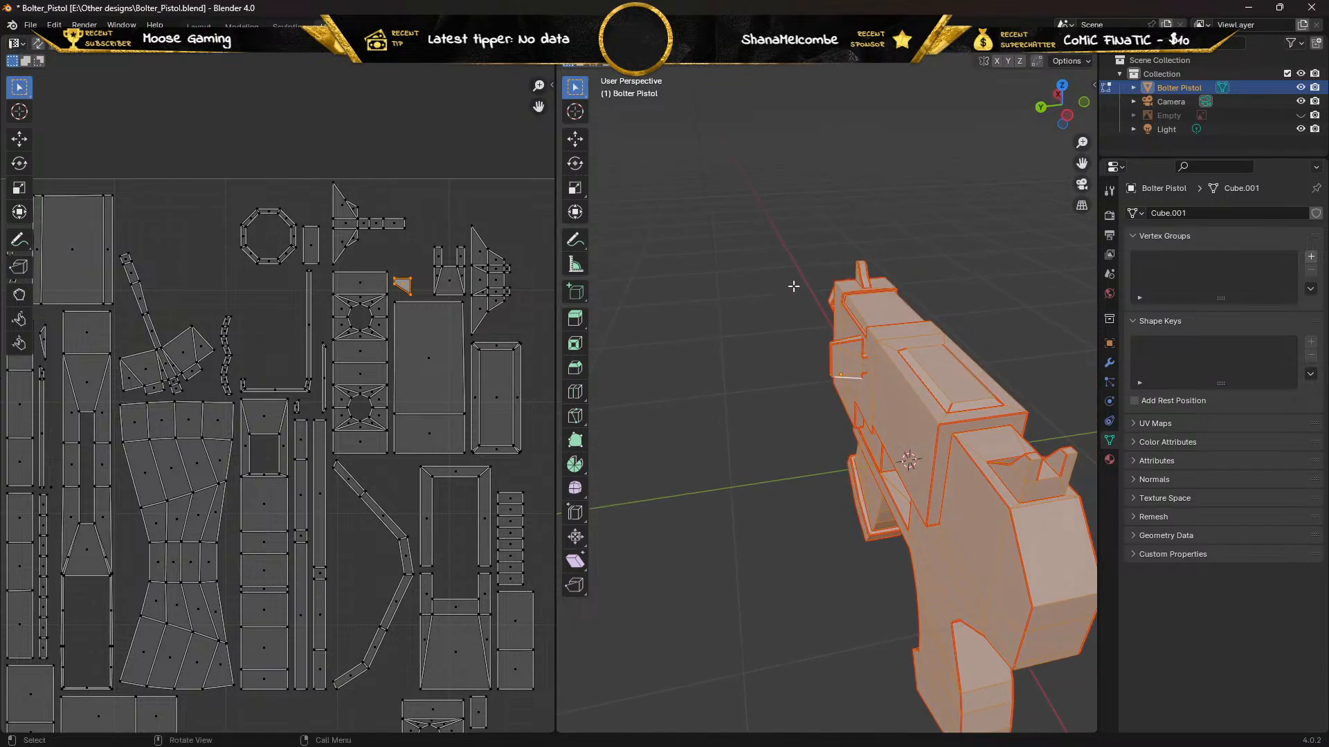
pyautogui.keyDown('shift'); pyautogui.moveTo(815, 249); pyautogui.dragTo(709, 409, button='middle'); pyautogui.keyUp('shift')
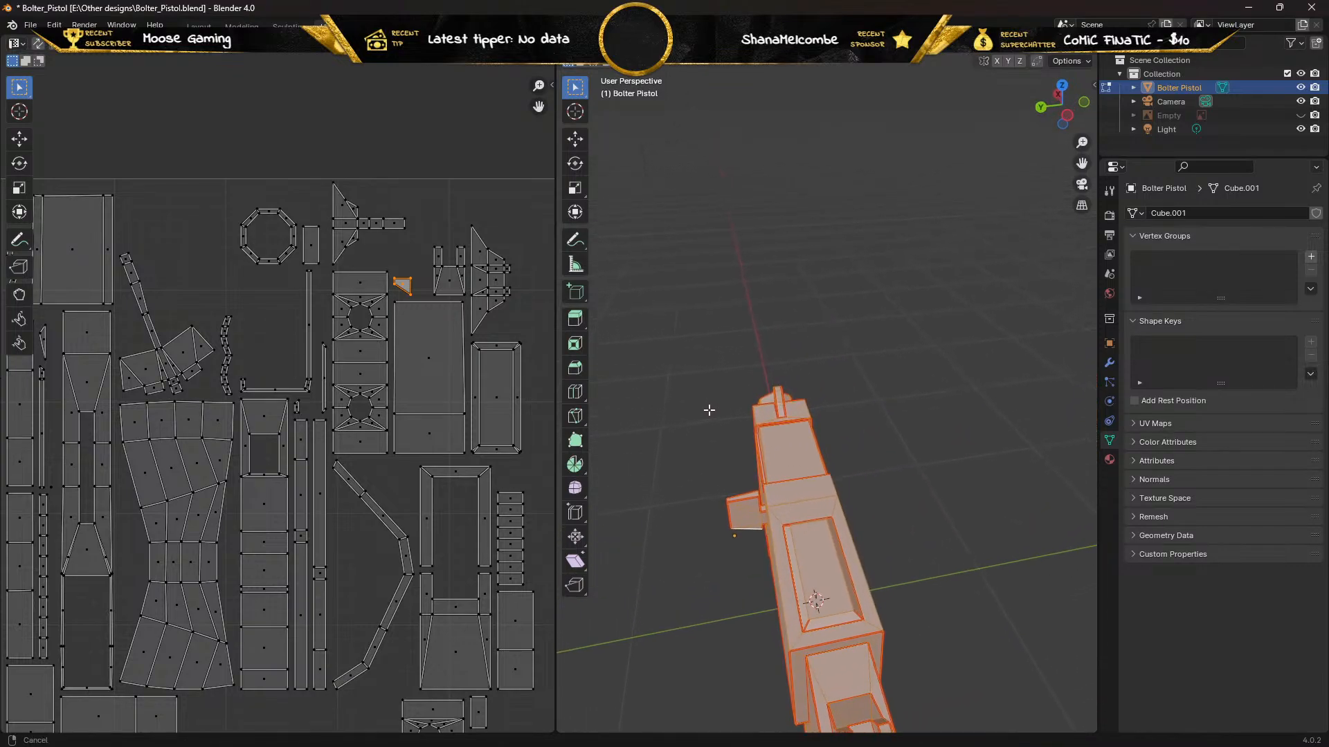
pyautogui.scroll(4, 735, 443)
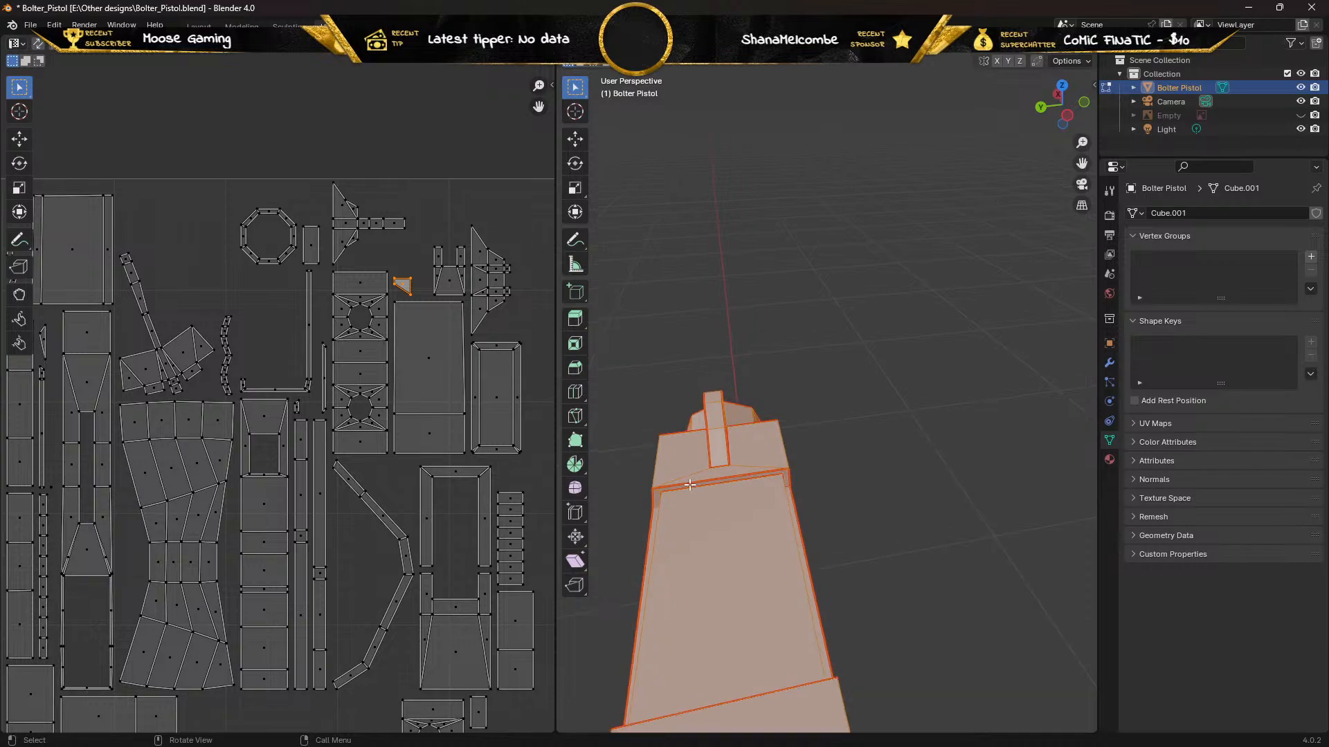
pyautogui.click(690, 485)
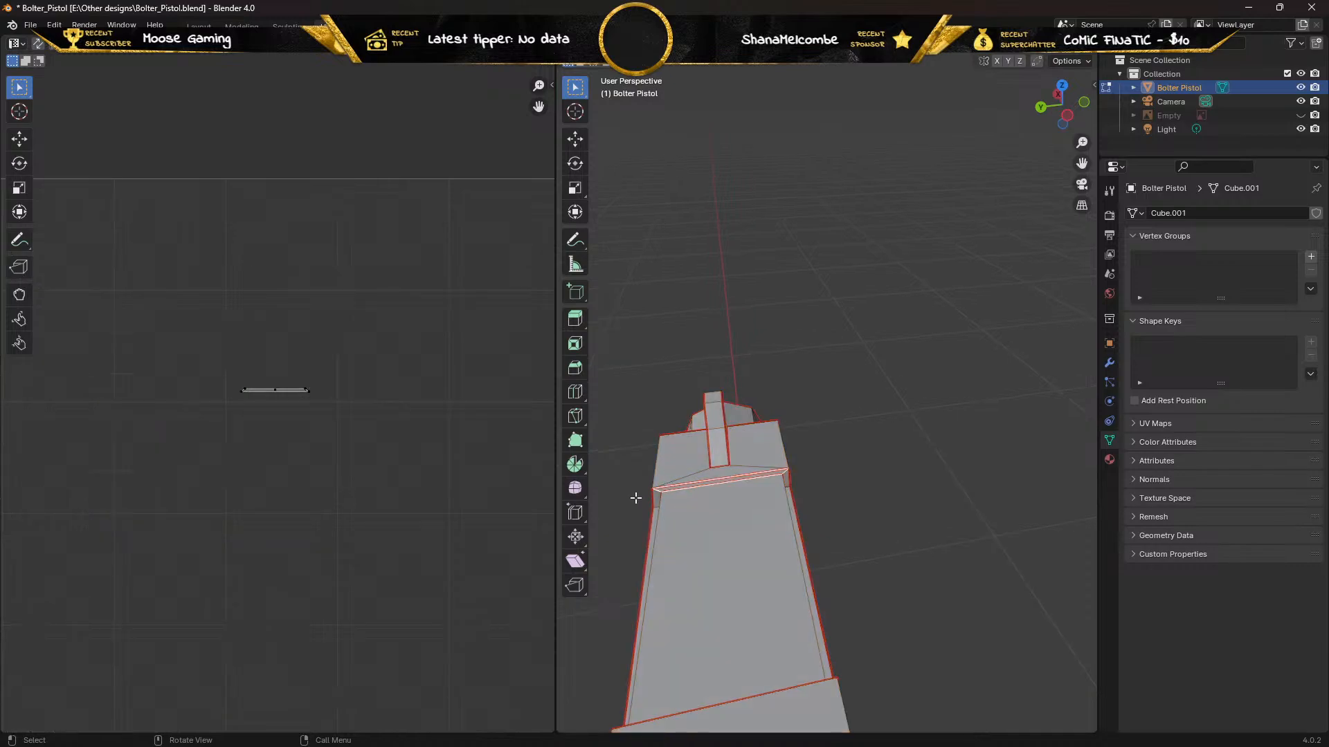
pyautogui.click(649, 562)
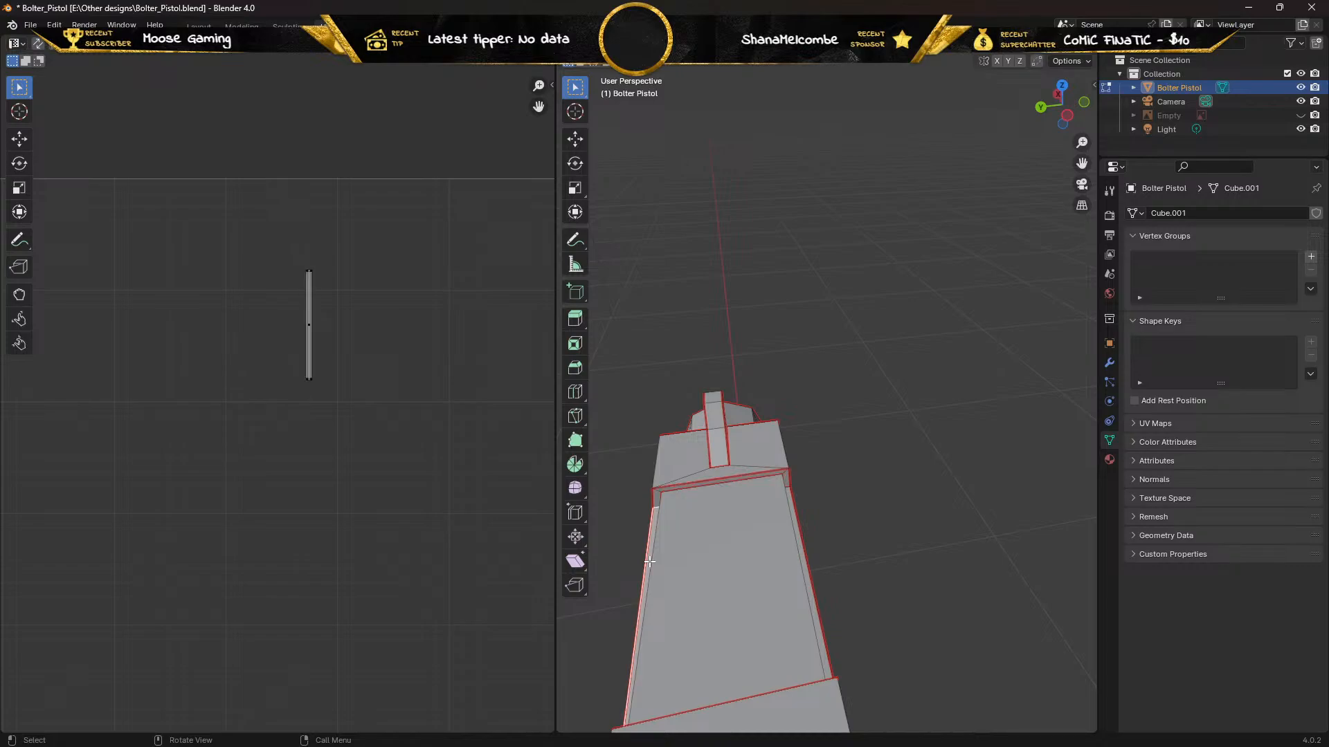
pyautogui.moveTo(772, 544)
pyautogui.mouseDown(button='middle')
pyautogui.moveTo(738, 543)
pyautogui.moveTo(782, 561)
pyautogui.mouseUp(button='middle')
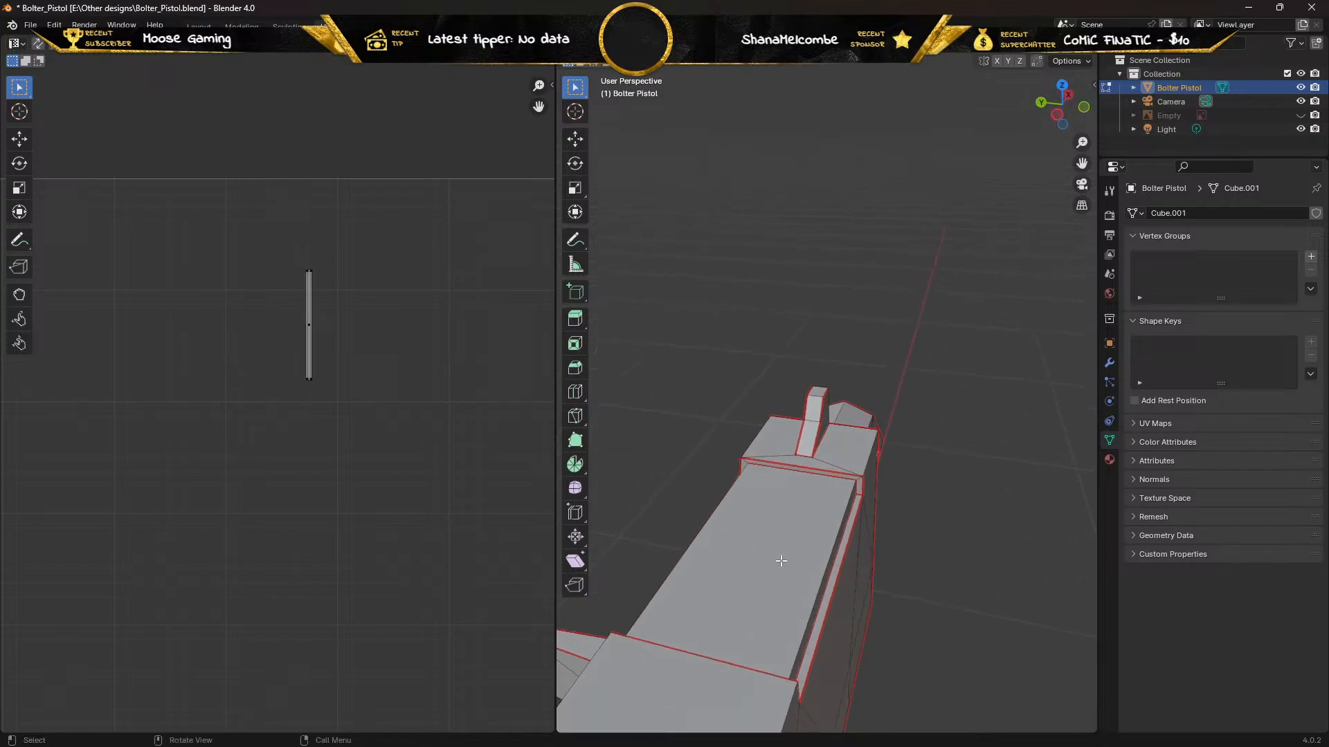
pyautogui.click(832, 576)
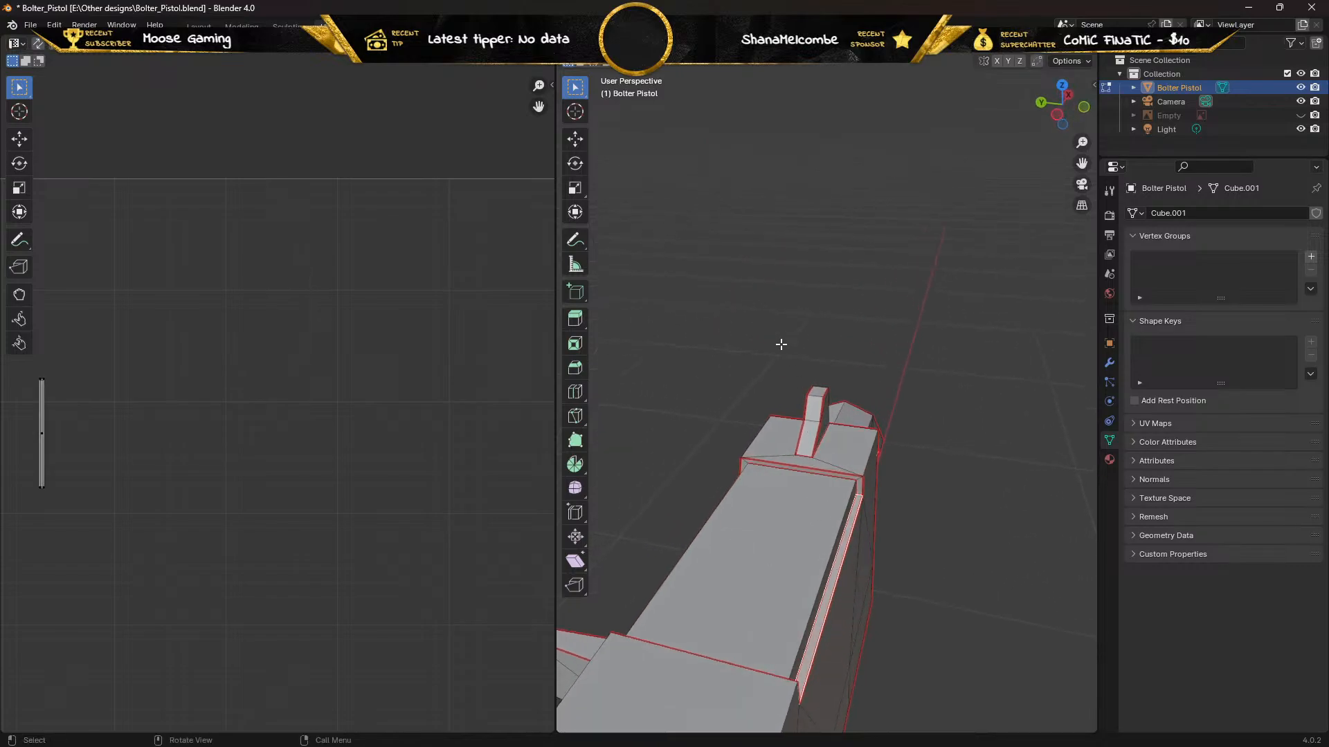
pyautogui.press('a')
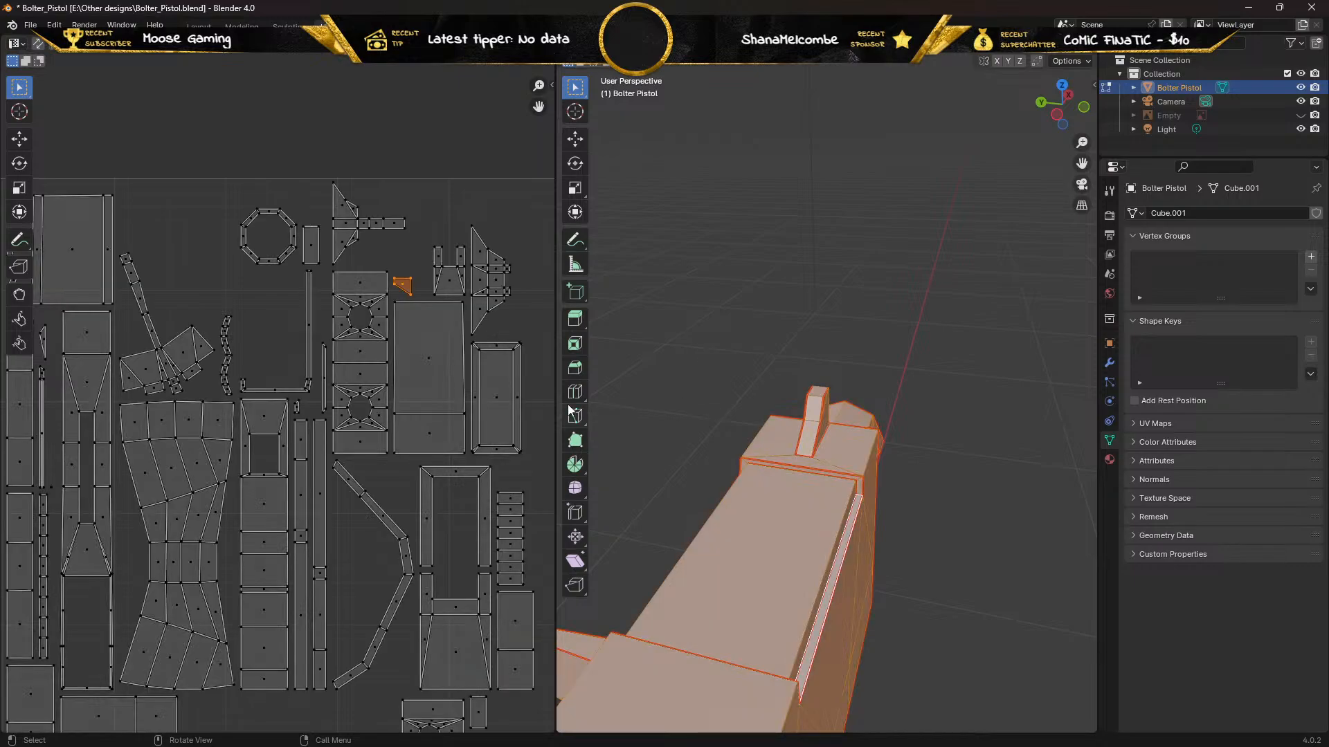
# In the Layout workspace, clear the seams from the short corner edges of the thin face bordering the slide's recessed top section
pyautogui.moveTo(280, 328); pyautogui.dragTo(321, 266, button='middle')
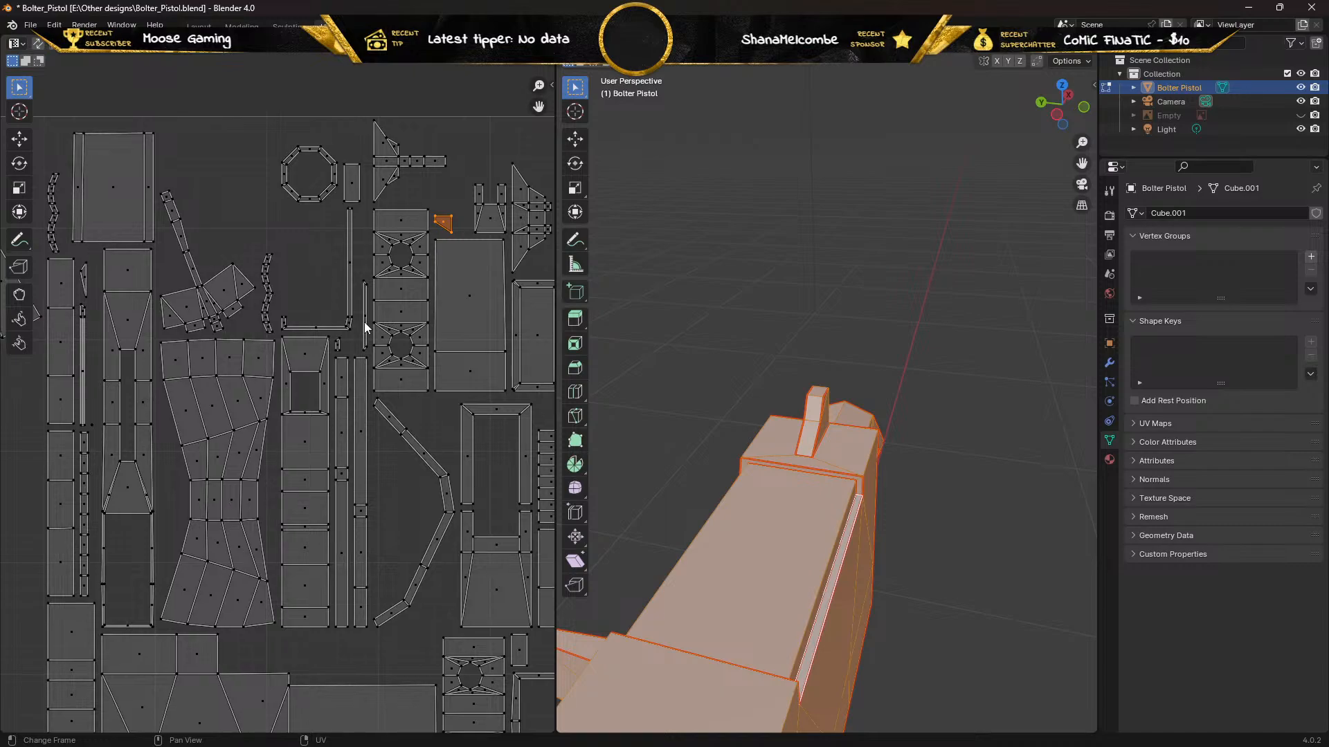
pyautogui.moveTo(637, 460); pyautogui.dragTo(712, 641, button='middle')
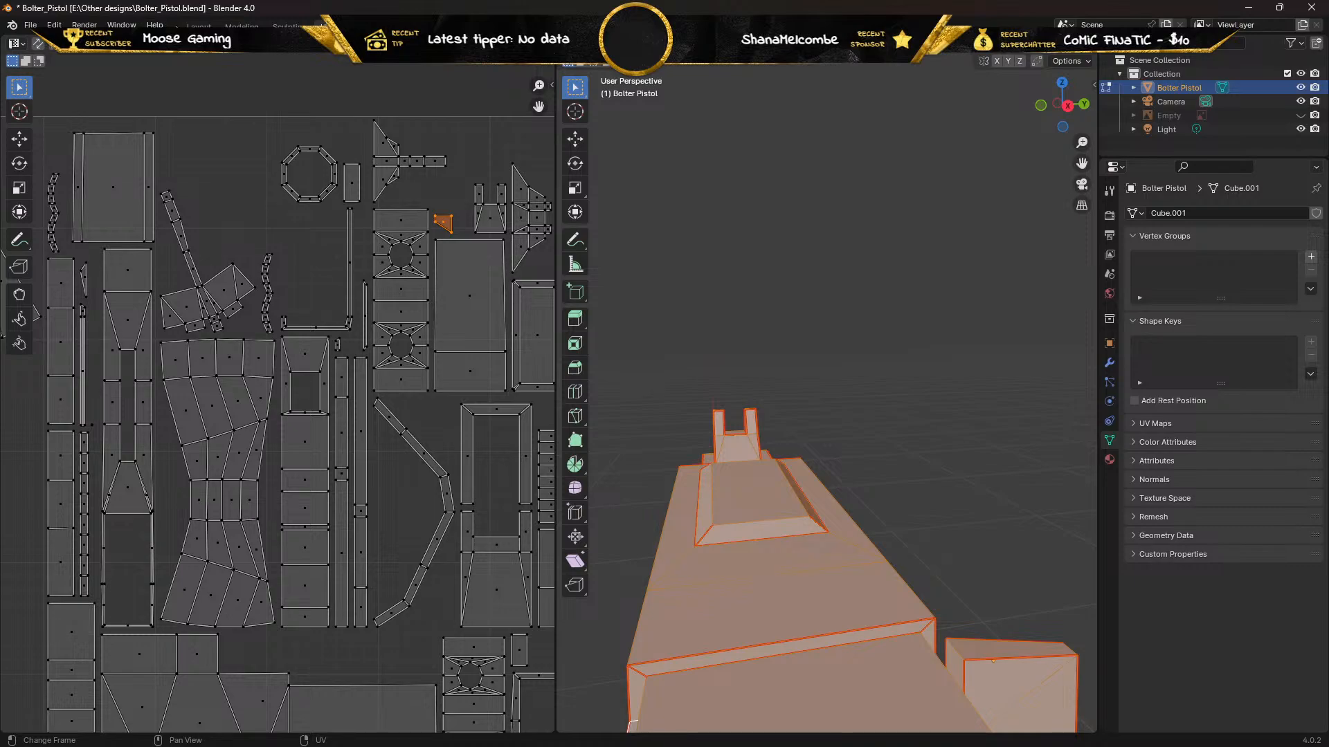
pyautogui.click(199, 26)
pyautogui.press('Tab')
pyautogui.moveTo(353, 264); pyautogui.dragTo(354, 364, button='middle')
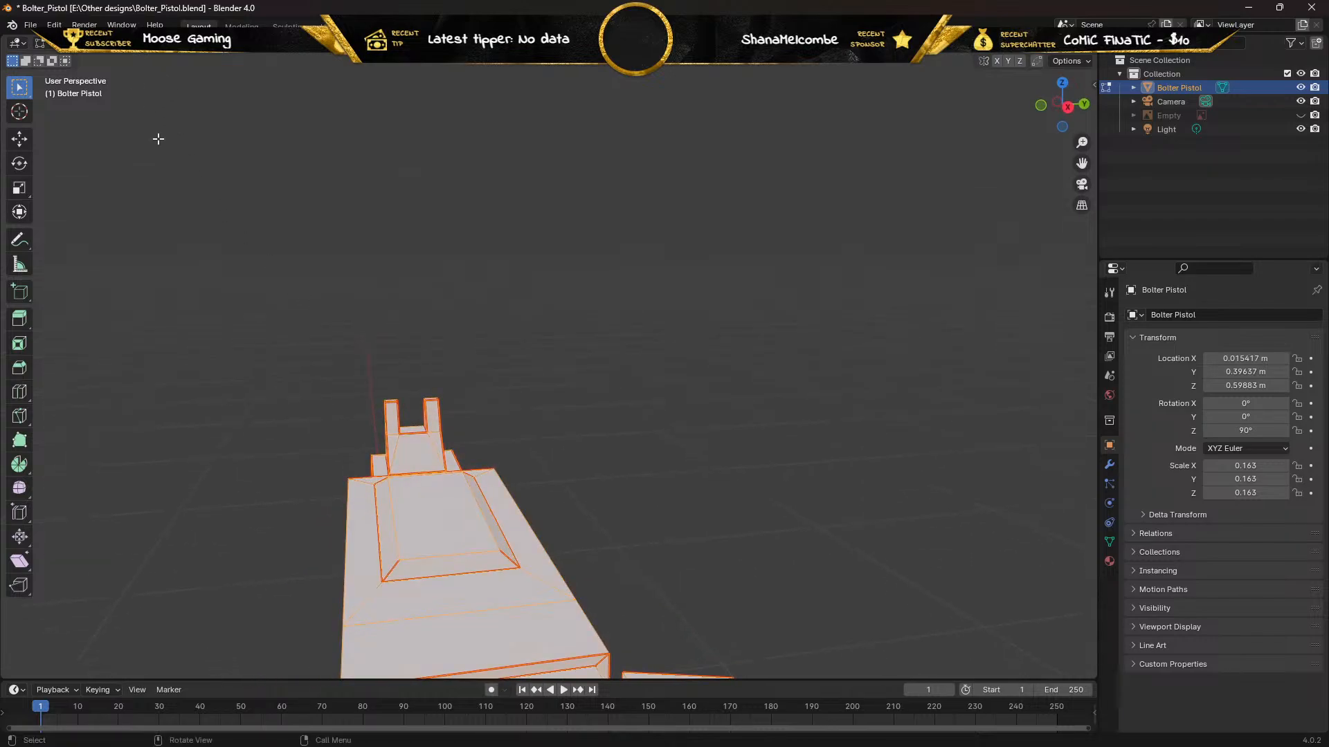
pyautogui.moveTo(263, 388)
pyautogui.mouseDown(button='middle')
pyautogui.moveTo(273, 356)
pyautogui.moveTo(270, 370)
pyautogui.mouseUp(button='middle')
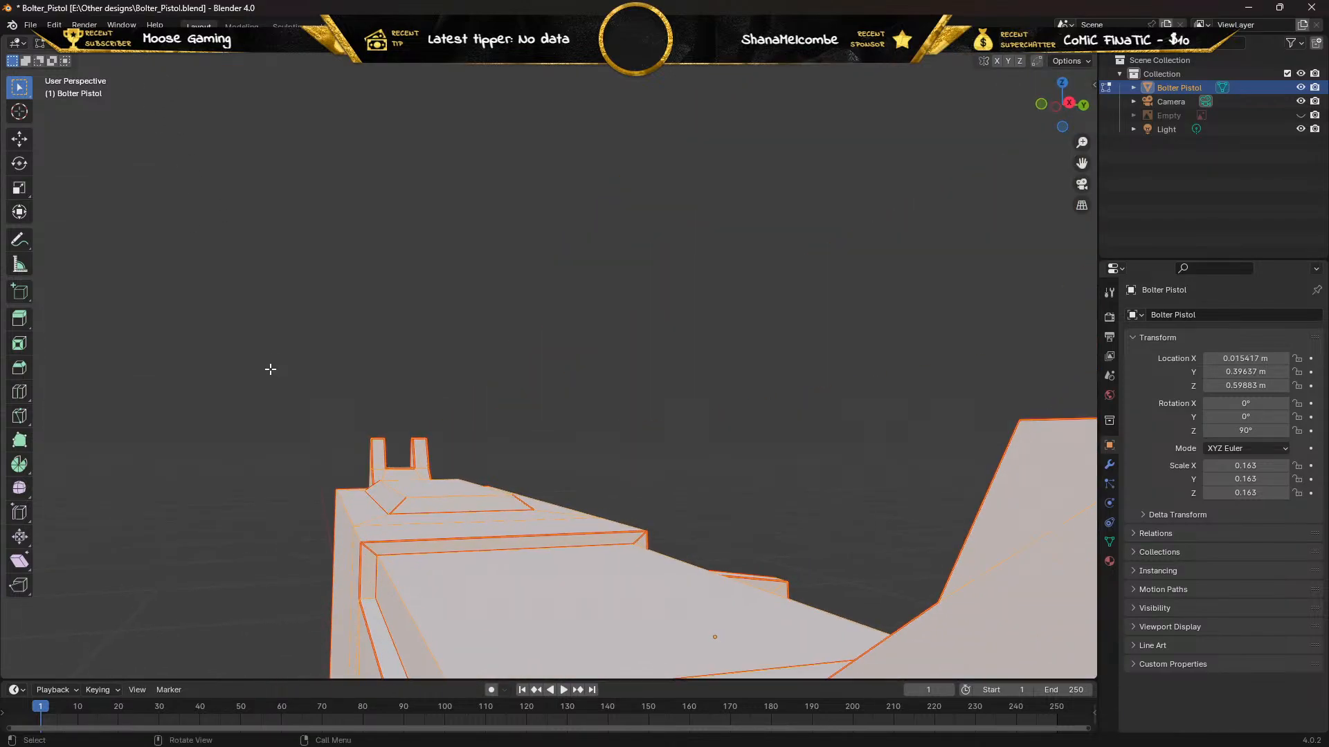
pyautogui.press('Tab')
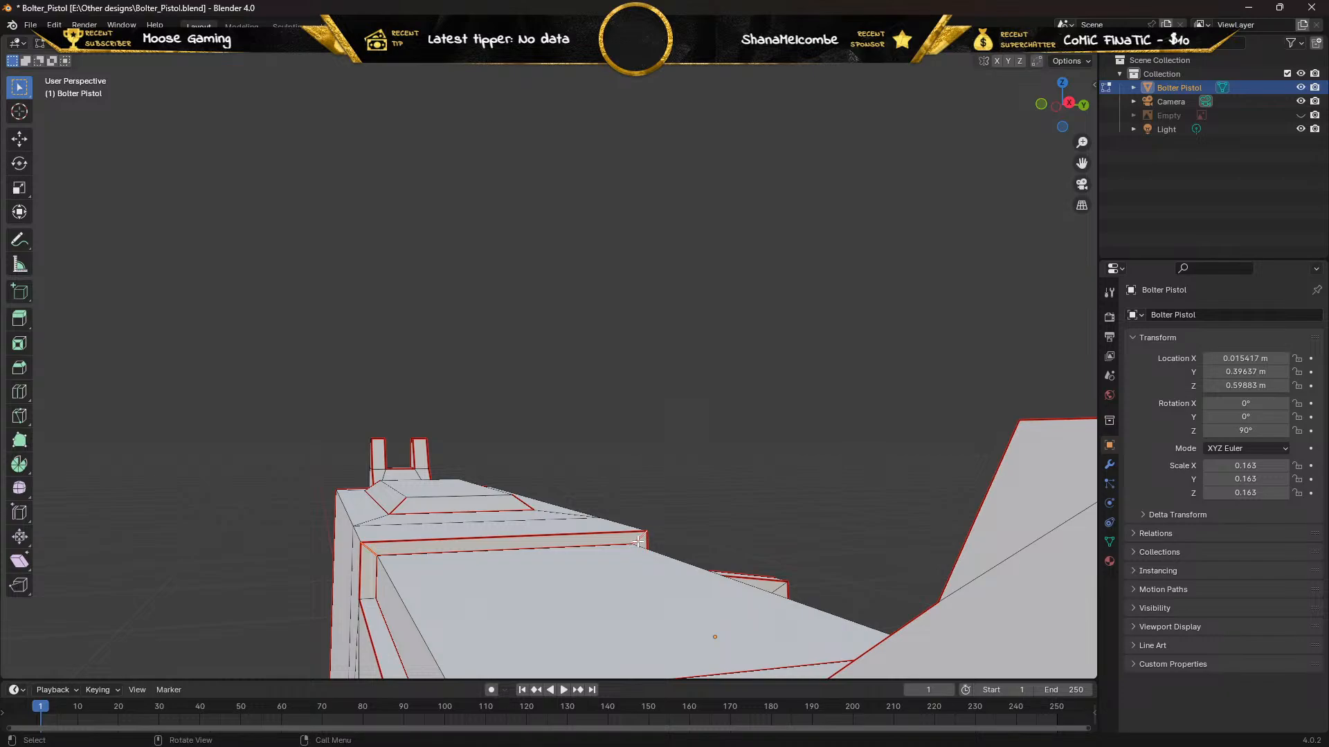
pyautogui.hotkey('ctrl', 'e')
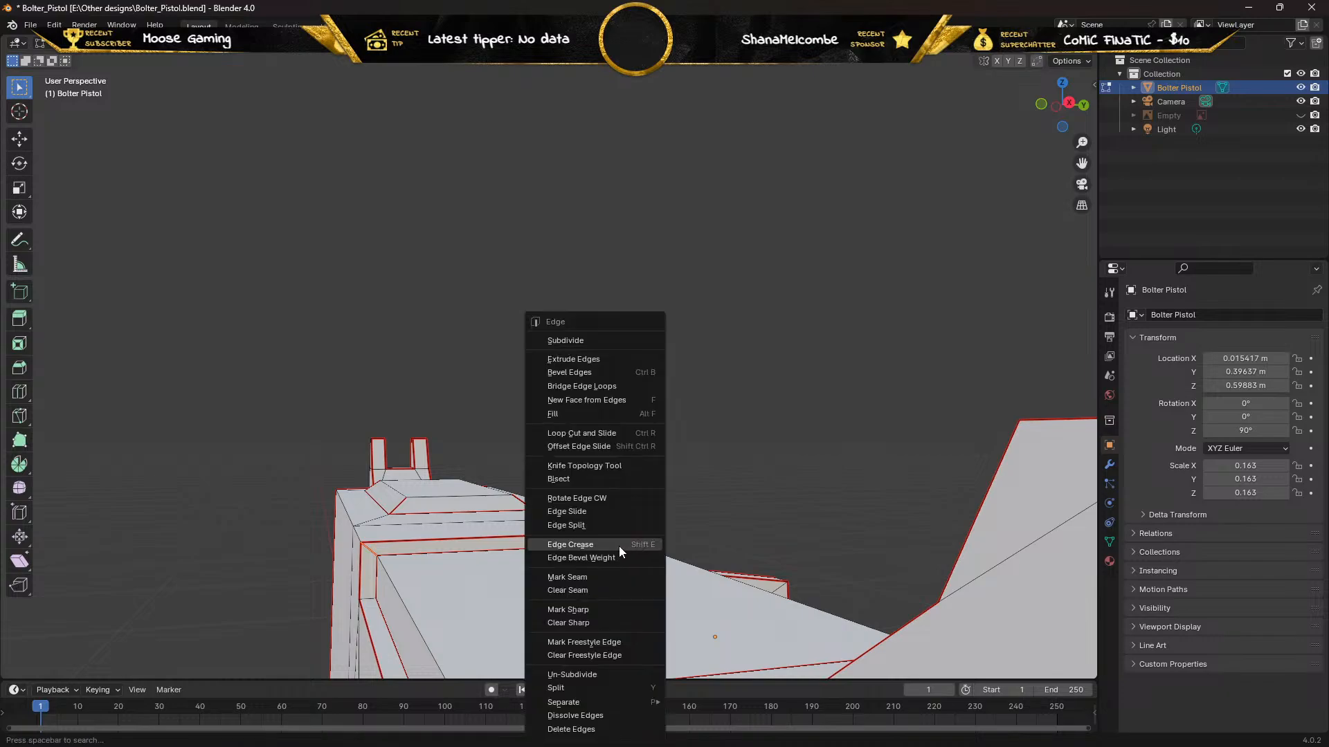
pyautogui.click(571, 588)
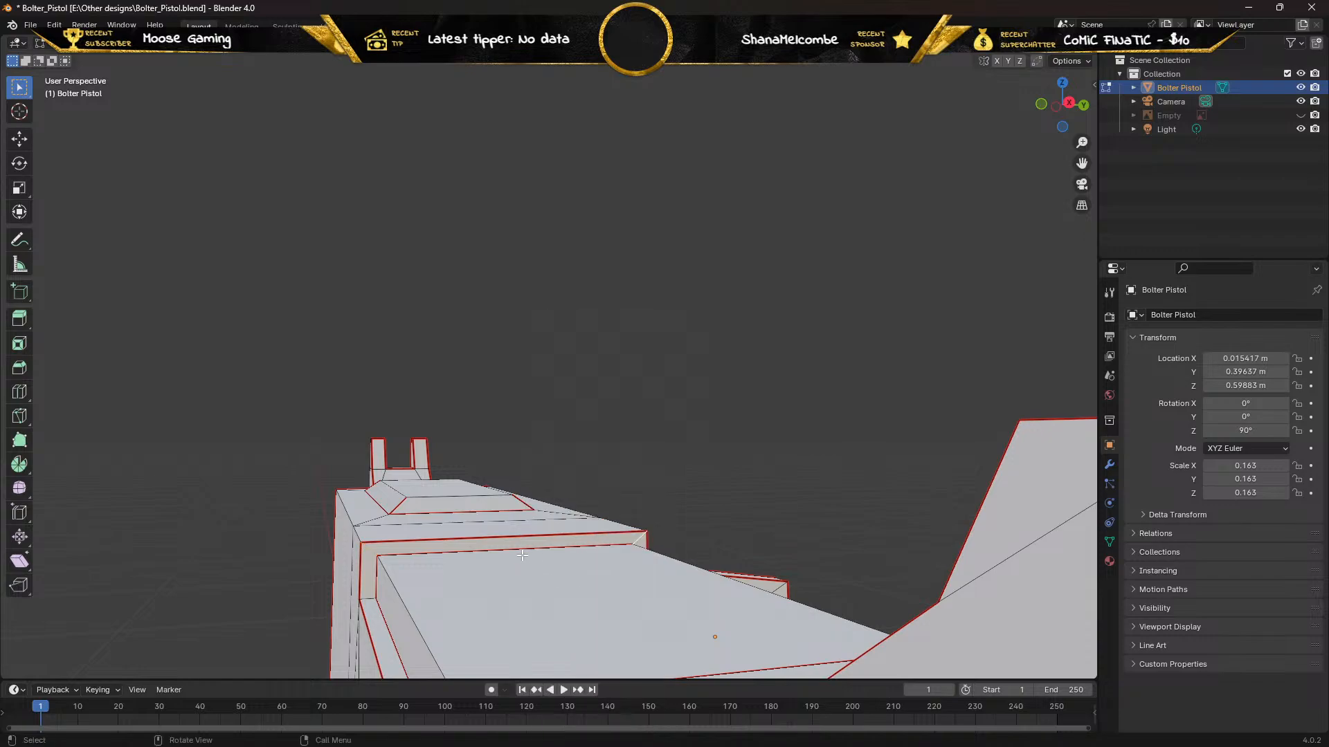
# Examine the seams along the slide's top, checking both ends of the recessed section and the long side ledge
pyautogui.moveTo(522, 556); pyautogui.dragTo(507, 606, button='middle')
pyautogui.scroll(2, 512, 612)
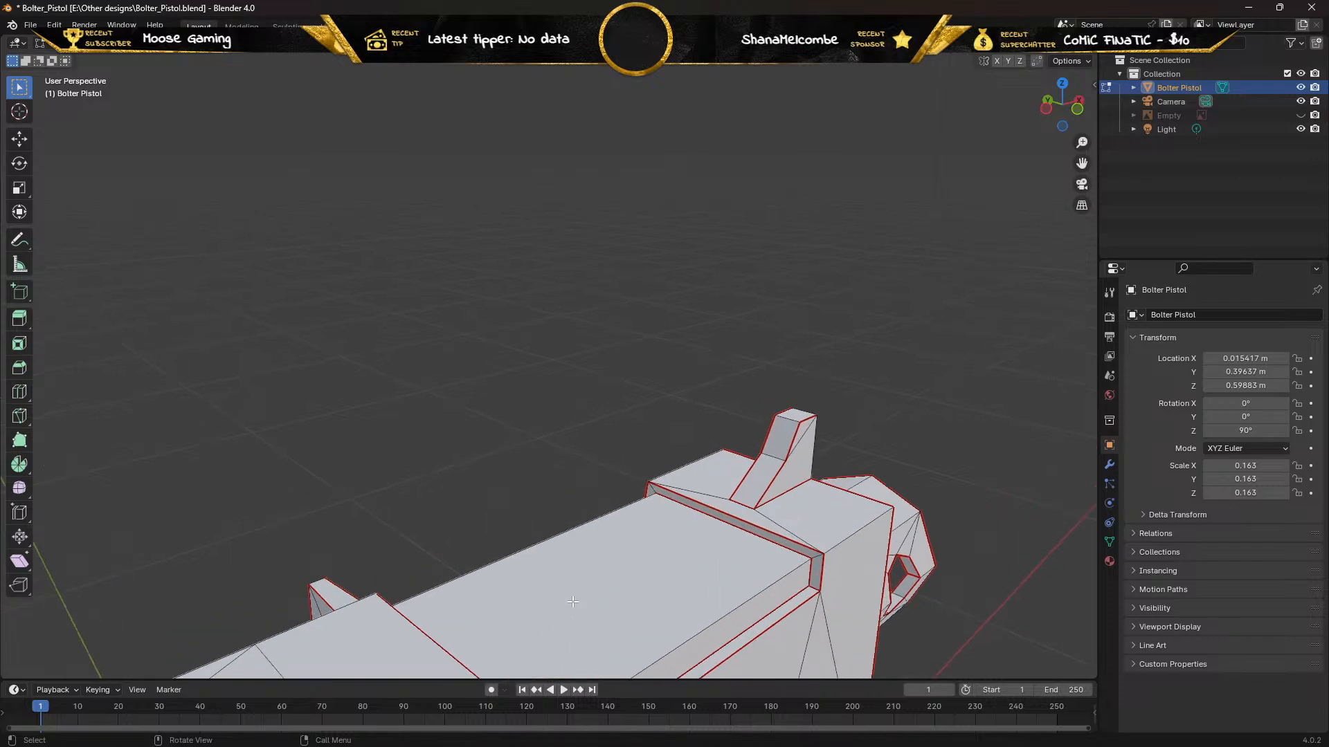
pyautogui.moveTo(476, 573); pyautogui.dragTo(395, 591, button='middle')
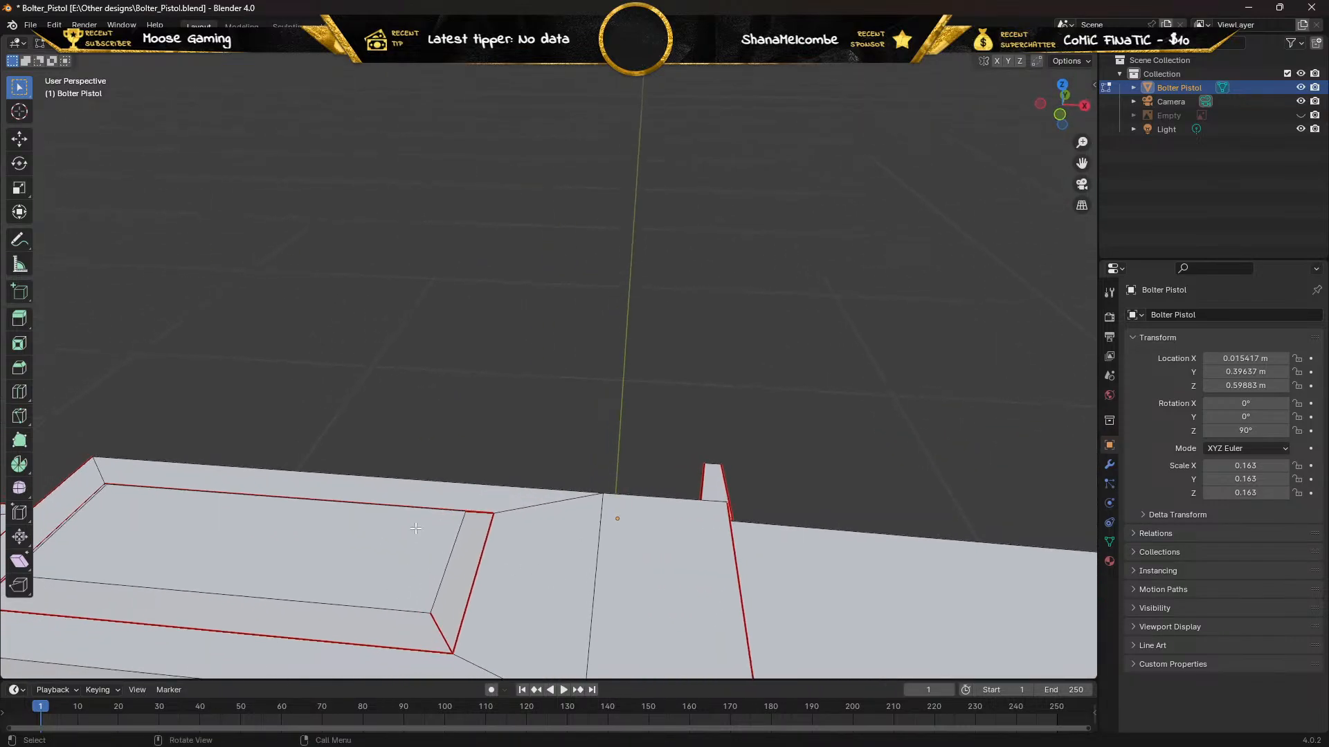
pyautogui.keyDown('shift'); pyautogui.moveTo(700, 383); pyautogui.dragTo(428, 336, button='middle'); pyautogui.keyUp('shift')
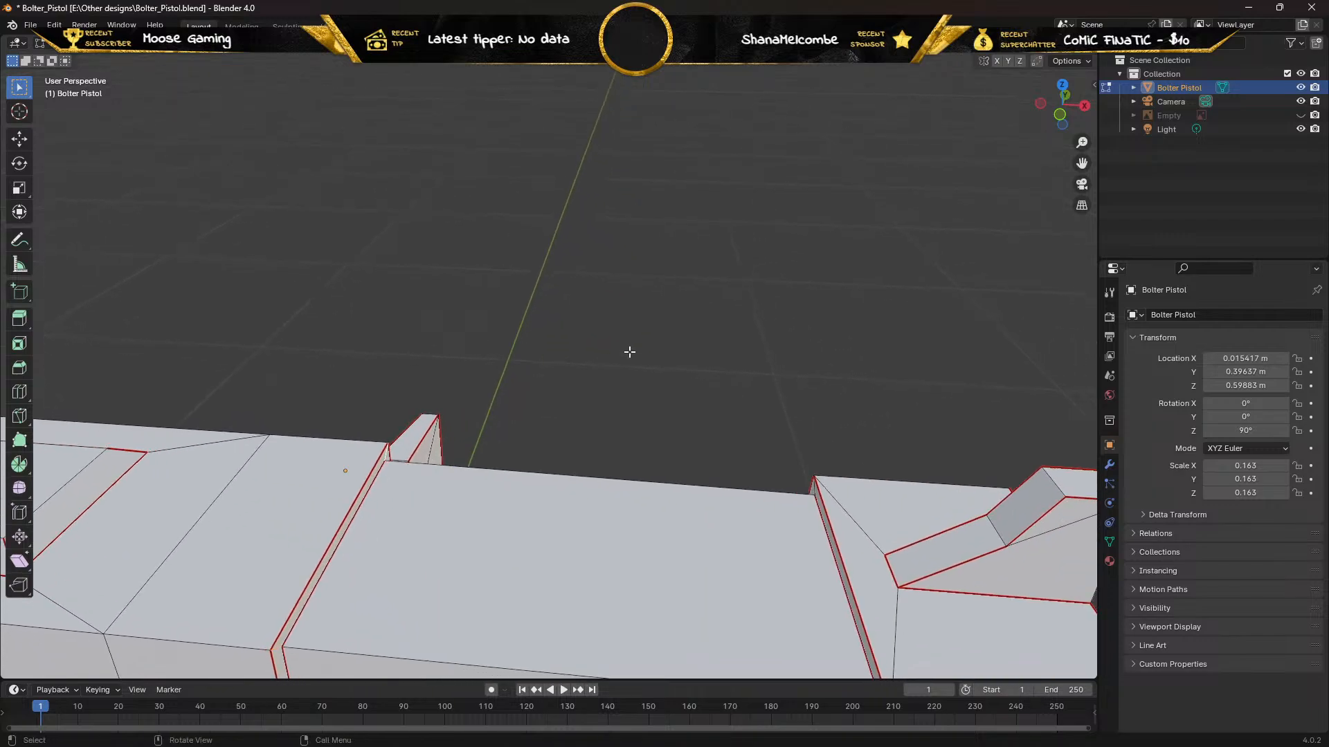
pyautogui.moveTo(629, 352); pyautogui.dragTo(610, 457, button='middle')
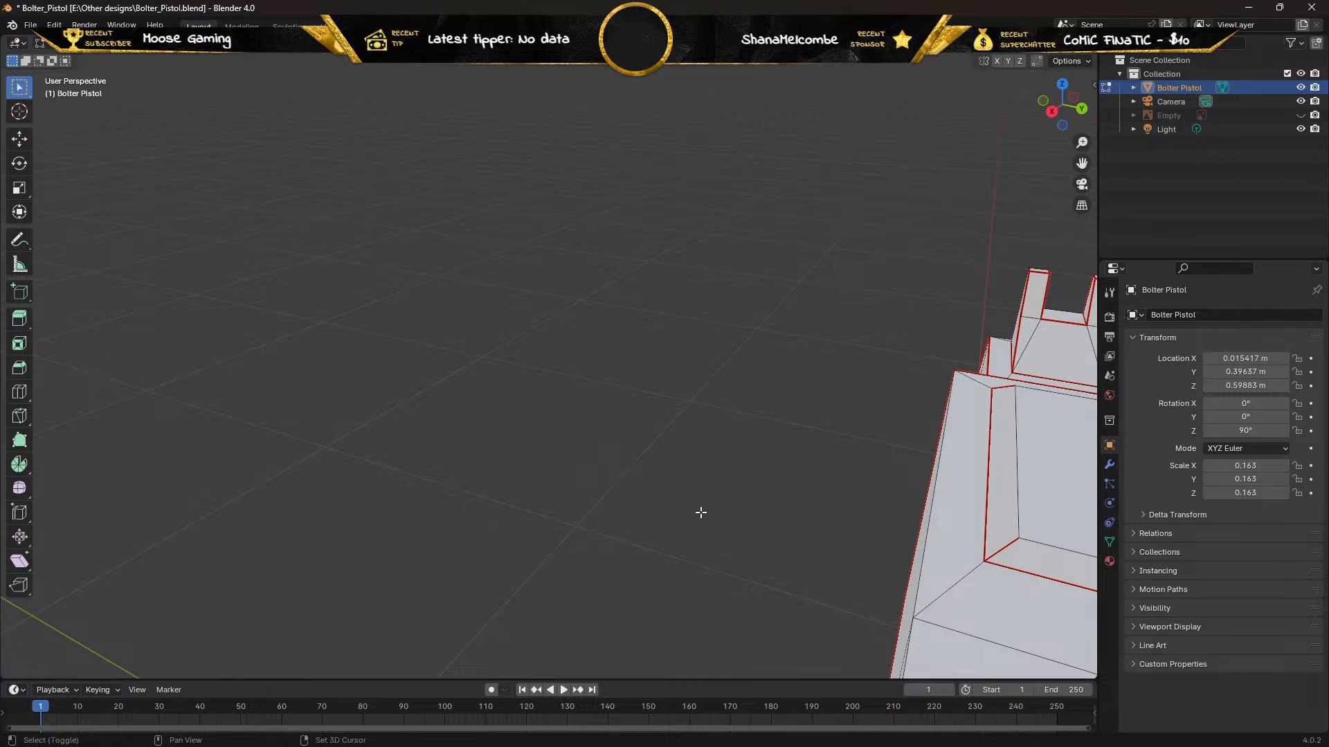
pyautogui.keyDown('shift'); pyautogui.moveTo(700, 513); pyautogui.dragTo(178, 90, button='middle'); pyautogui.keyUp('shift')
pyautogui.keyDown('shift'); pyautogui.moveTo(663, 501); pyautogui.dragTo(243, 191, button='middle'); pyautogui.keyUp('shift')
pyautogui.scroll(-1, 480, 338)
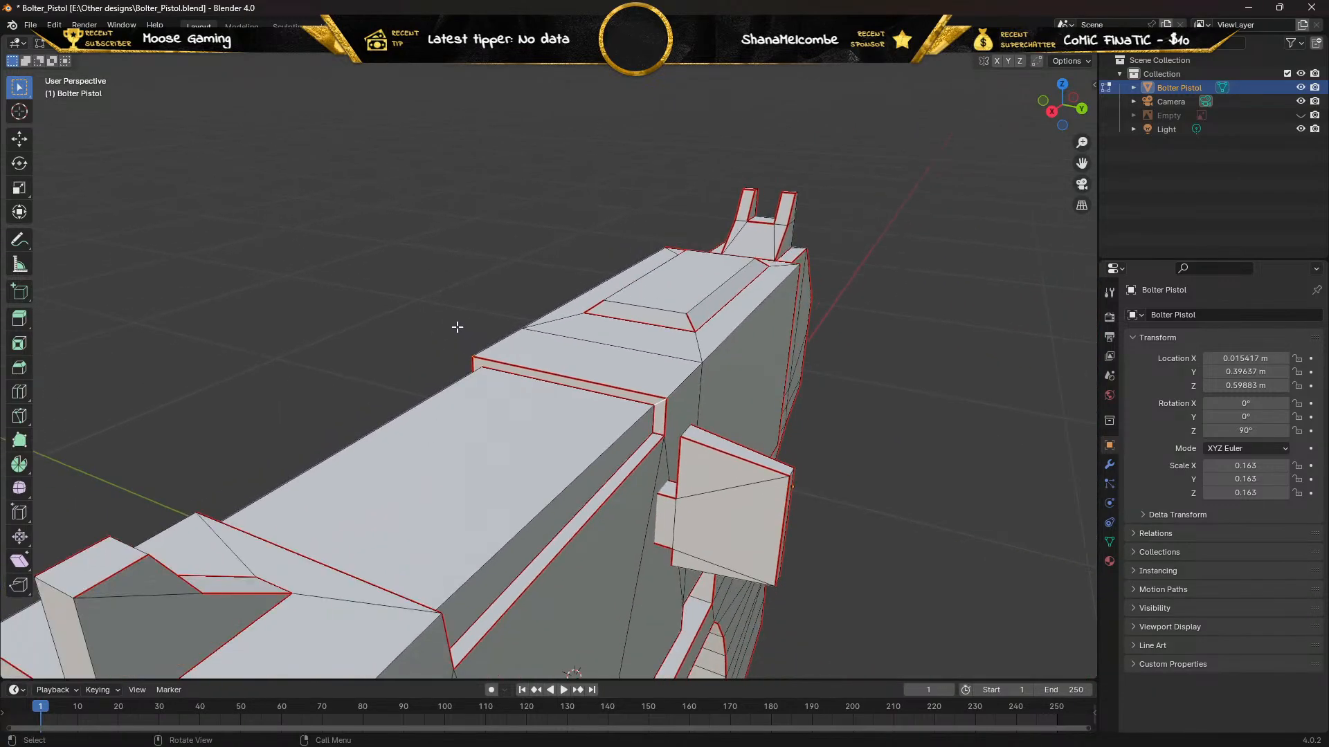
pyautogui.scroll(-1, 391, 174)
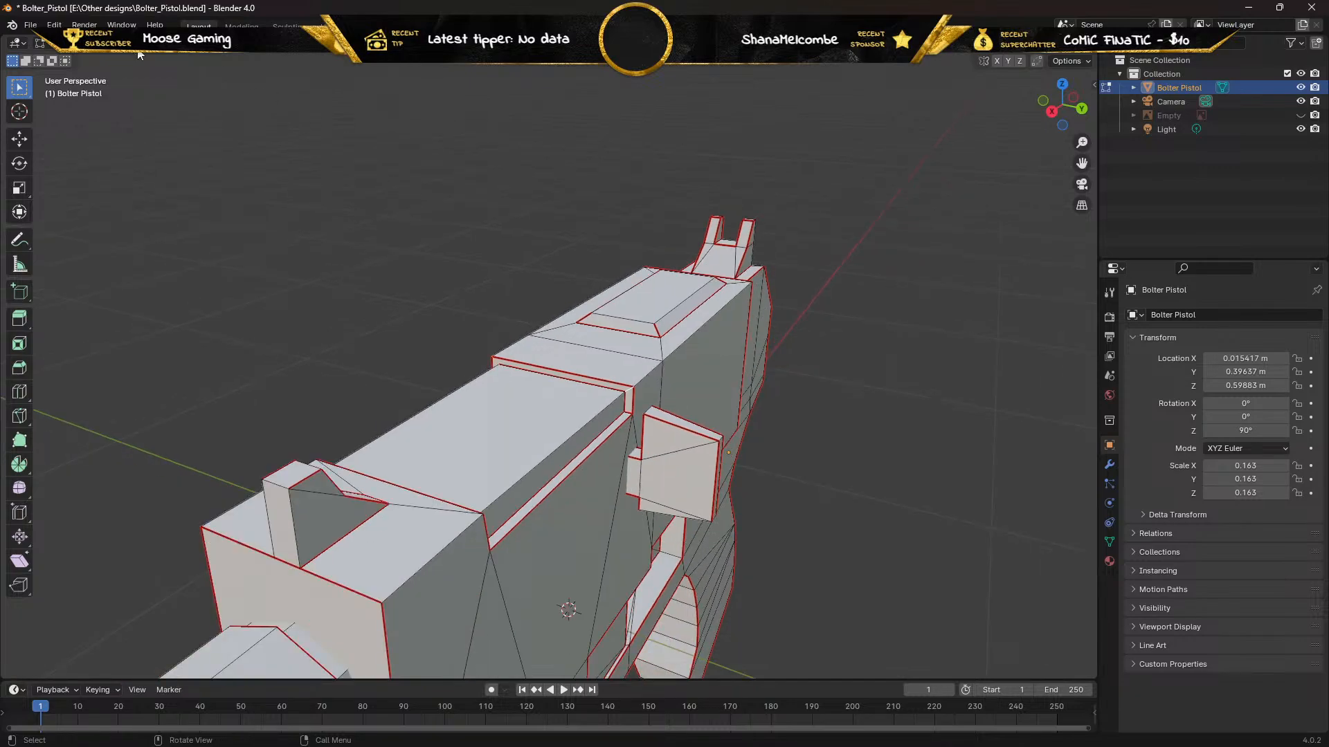
# Select the whole pistol mesh, unwrap it again, and open the UV Editing workspace
pyautogui.press('a')
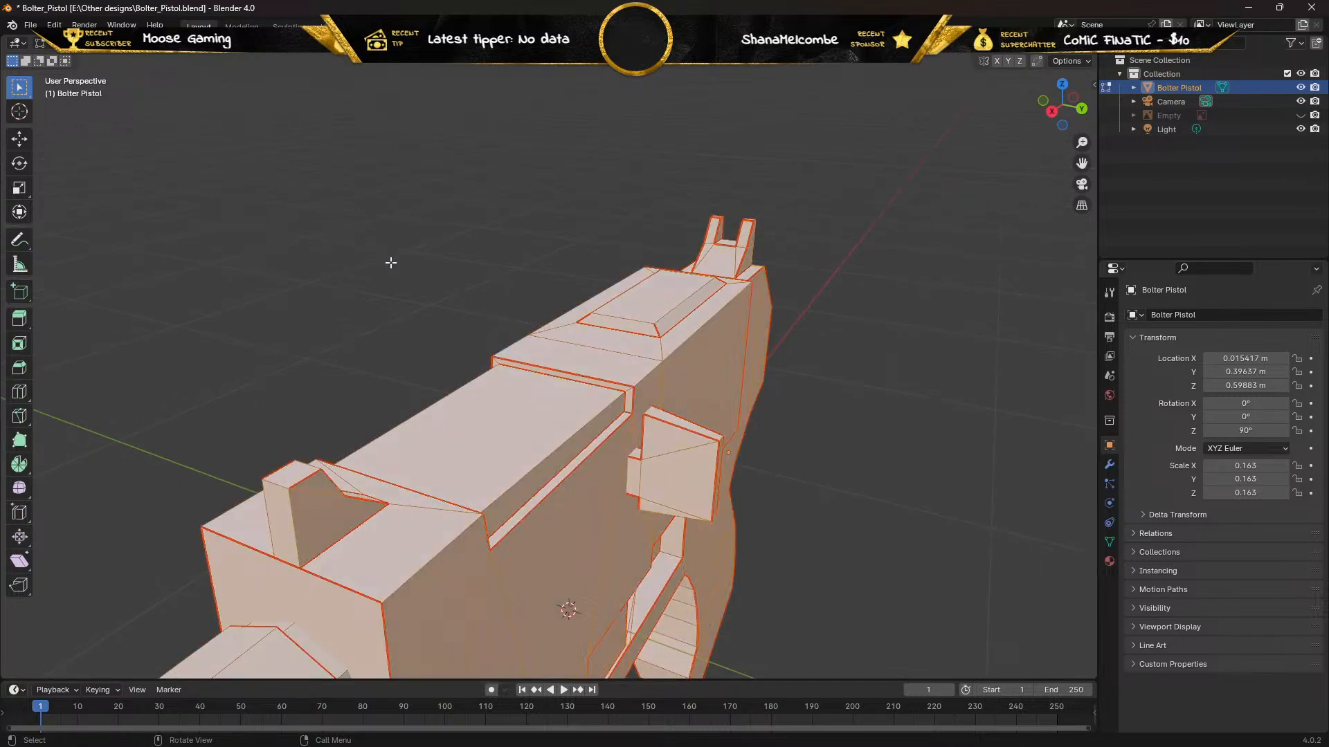
pyautogui.press('u')
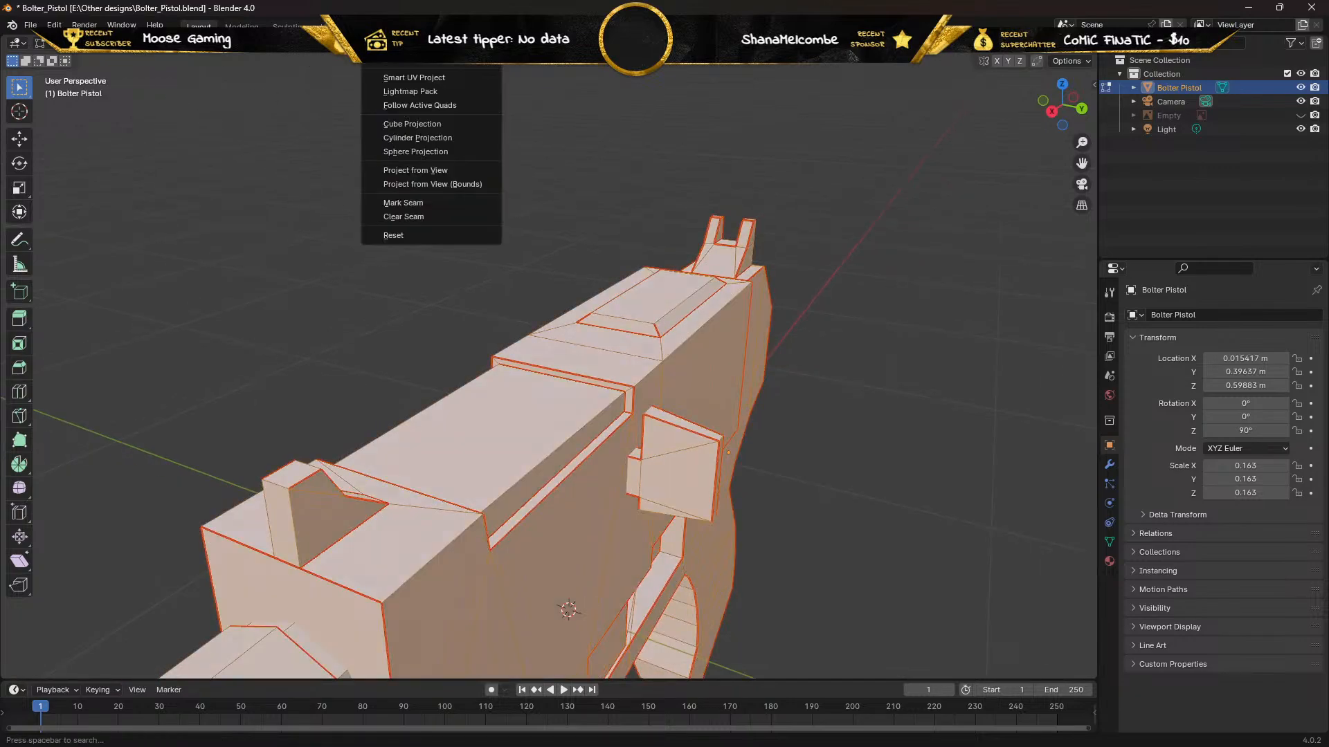
pyautogui.click(393, 66)
pyautogui.click(339, 26)
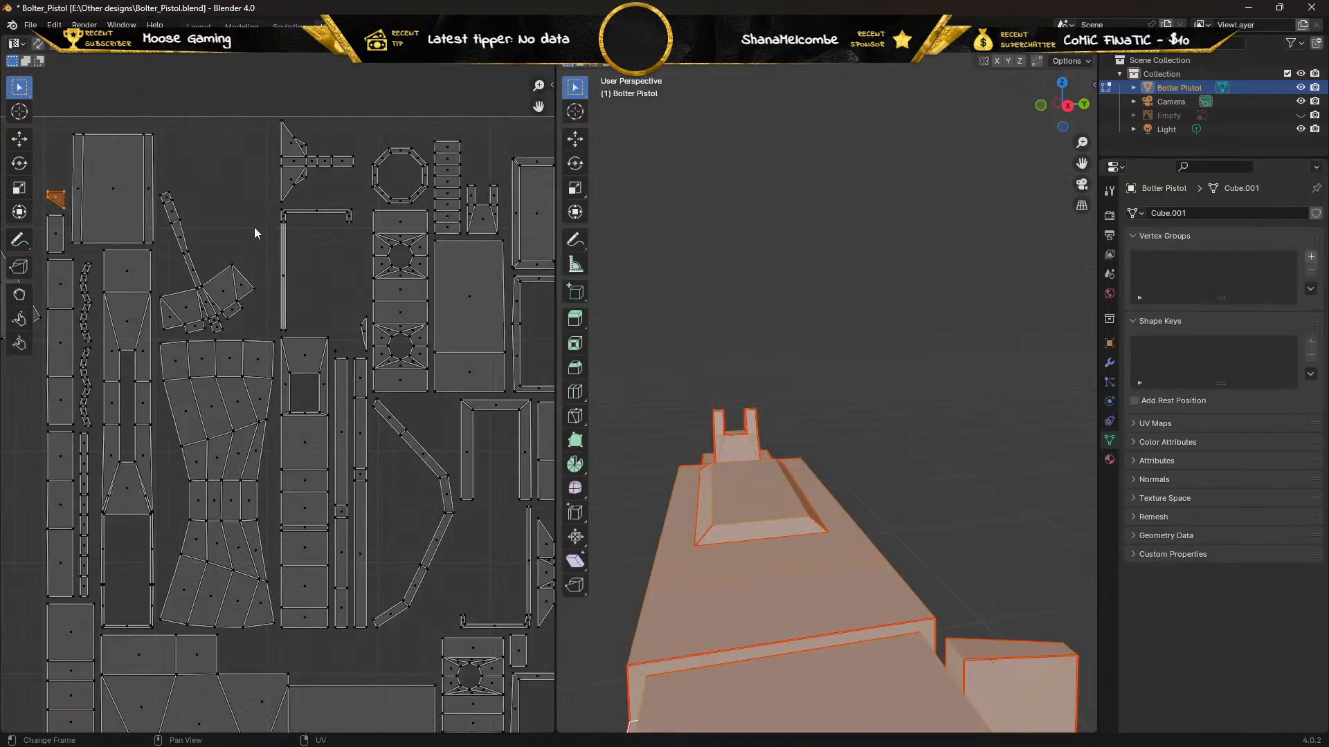
# Examine the new UV layout, covering the small wedge island, the grip faces, the long strips and the frame-shaped islands
pyautogui.scroll(-1, 248, 234)
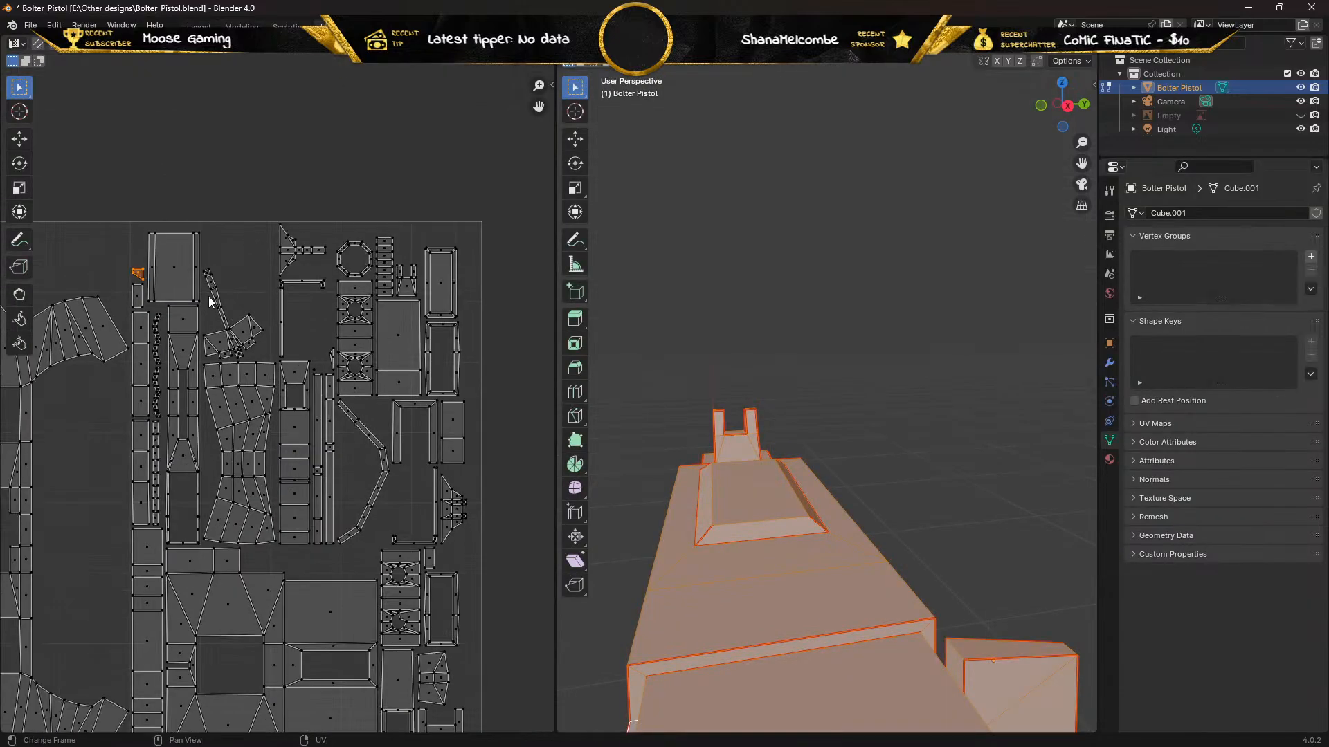
pyautogui.moveTo(101, 382); pyautogui.dragTo(227, 350, button='middle')
pyautogui.scroll(5, 261, 397)
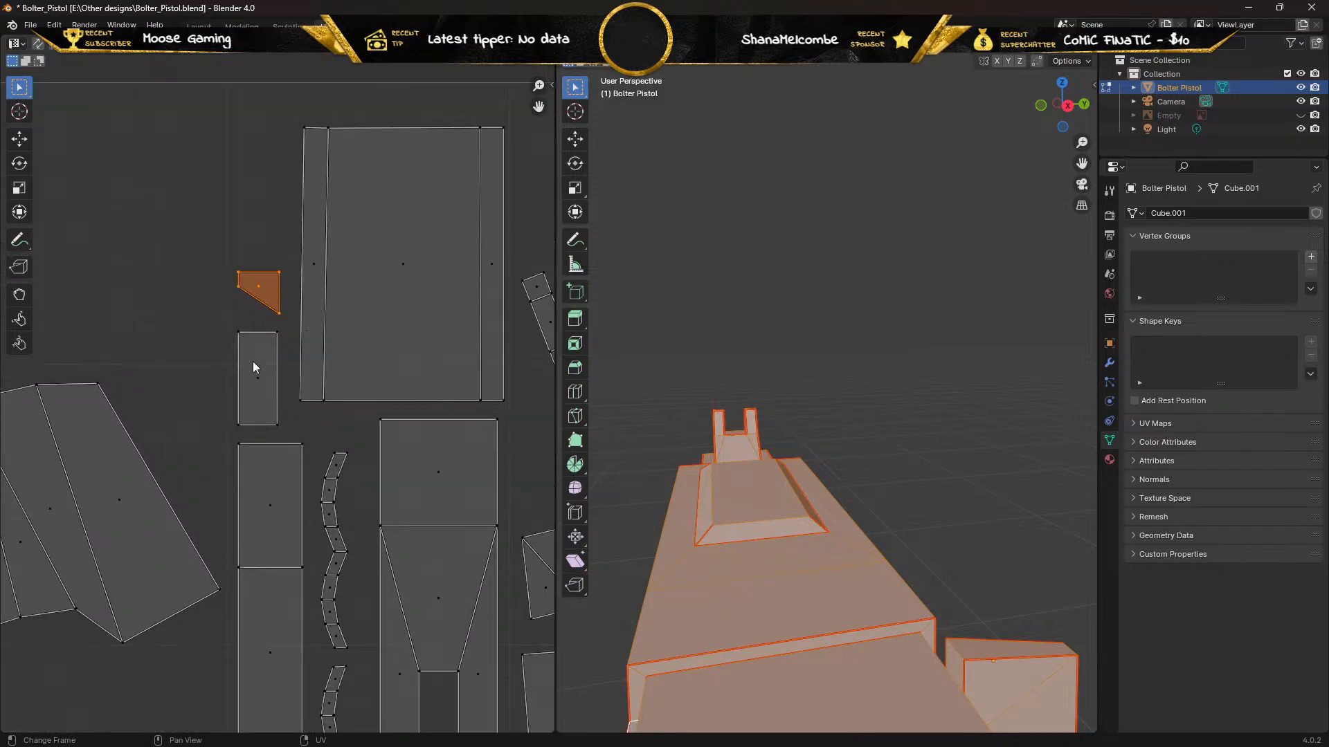
pyautogui.scroll(-5, 253, 365)
pyautogui.moveTo(374, 415); pyautogui.dragTo(251, 268, button='middle')
pyautogui.scroll(-2, 274, 296)
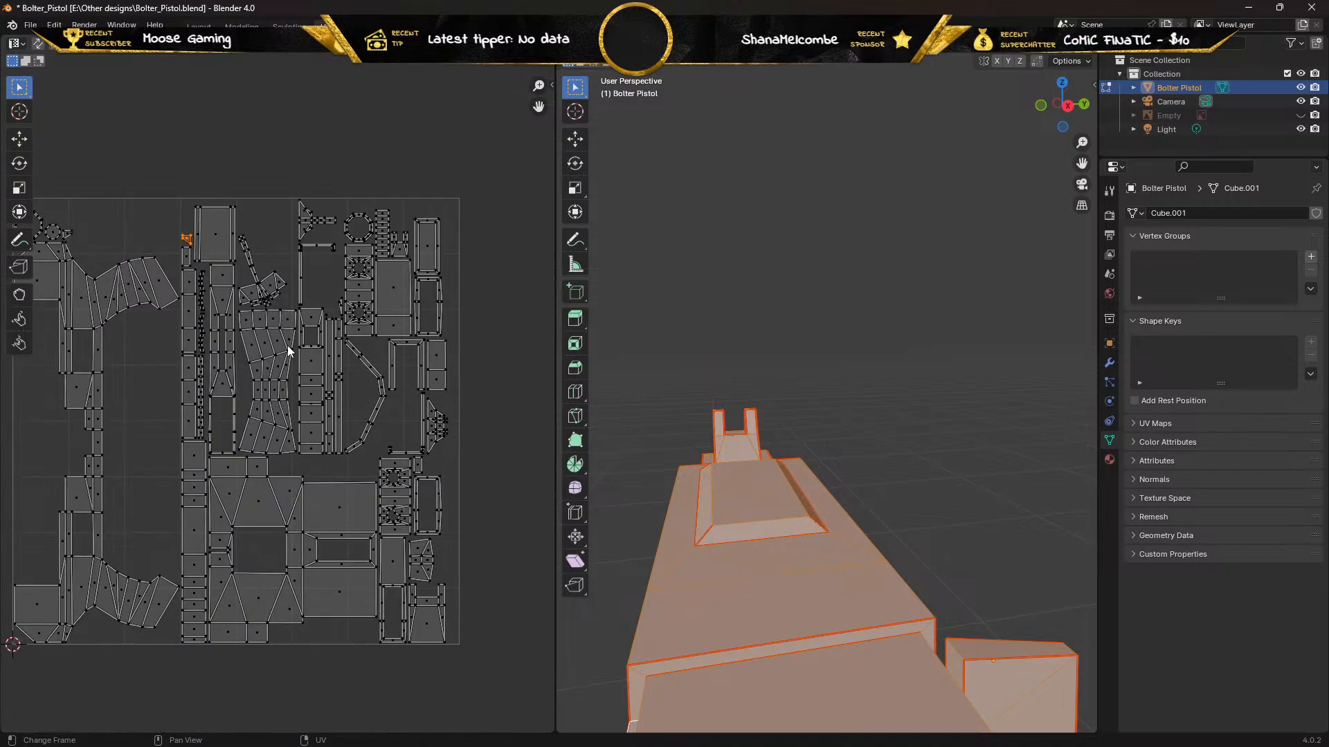
pyautogui.moveTo(288, 348); pyautogui.dragTo(270, 367, button='middle')
pyautogui.scroll(4, 295, 396)
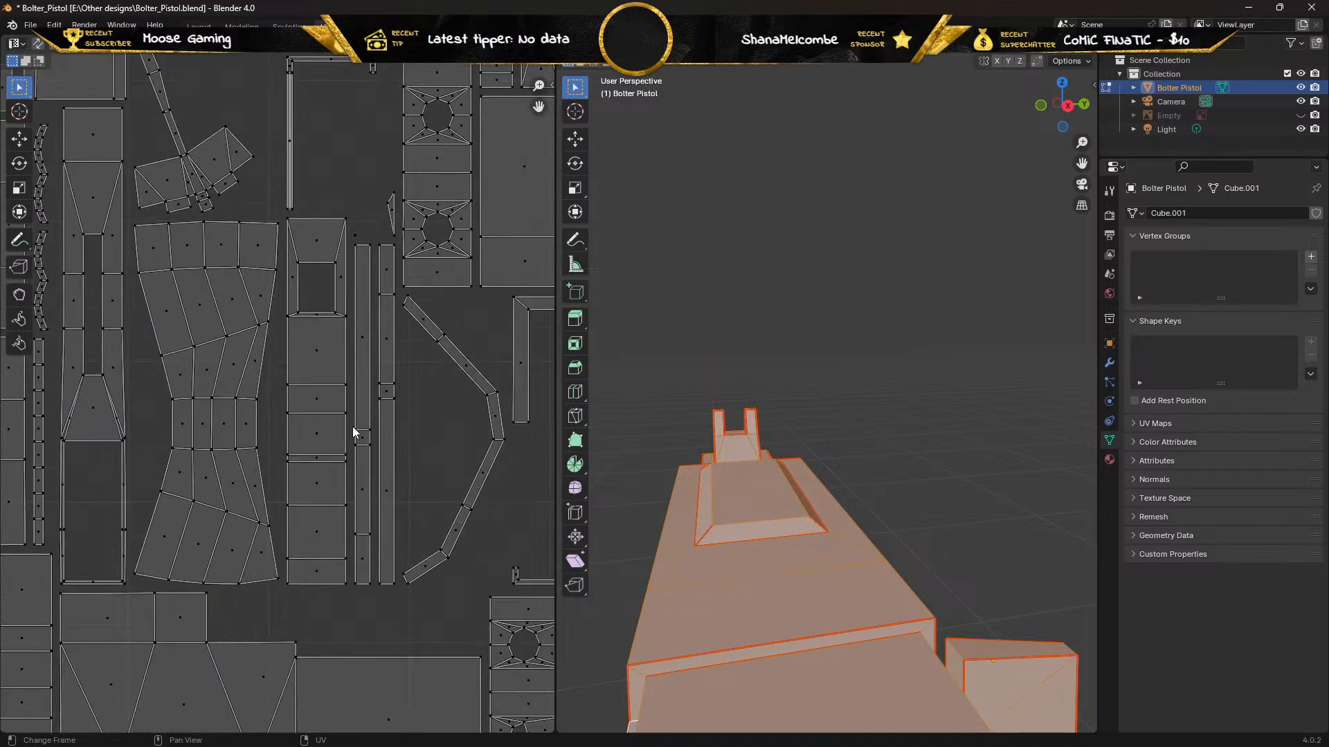
pyautogui.moveTo(380, 427); pyautogui.dragTo(209, 407, button='middle')
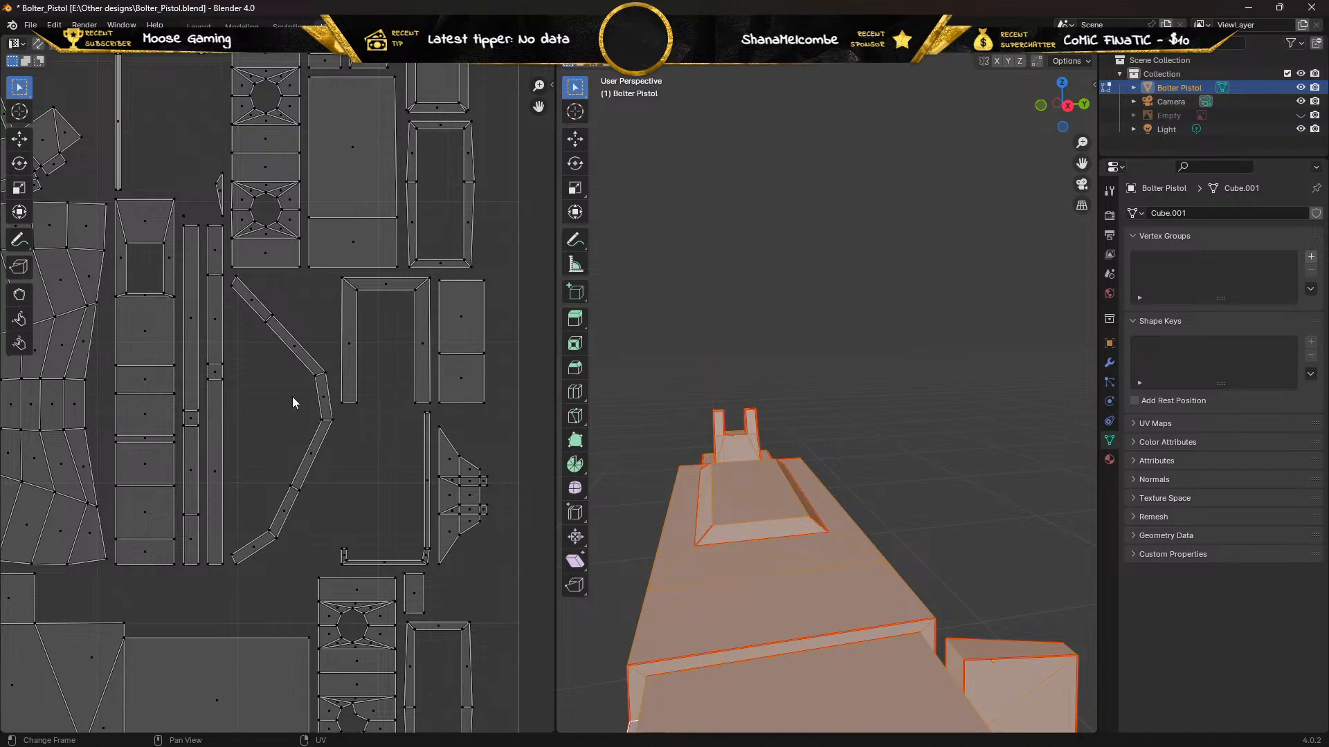
pyautogui.scroll(-3, 282, 397)
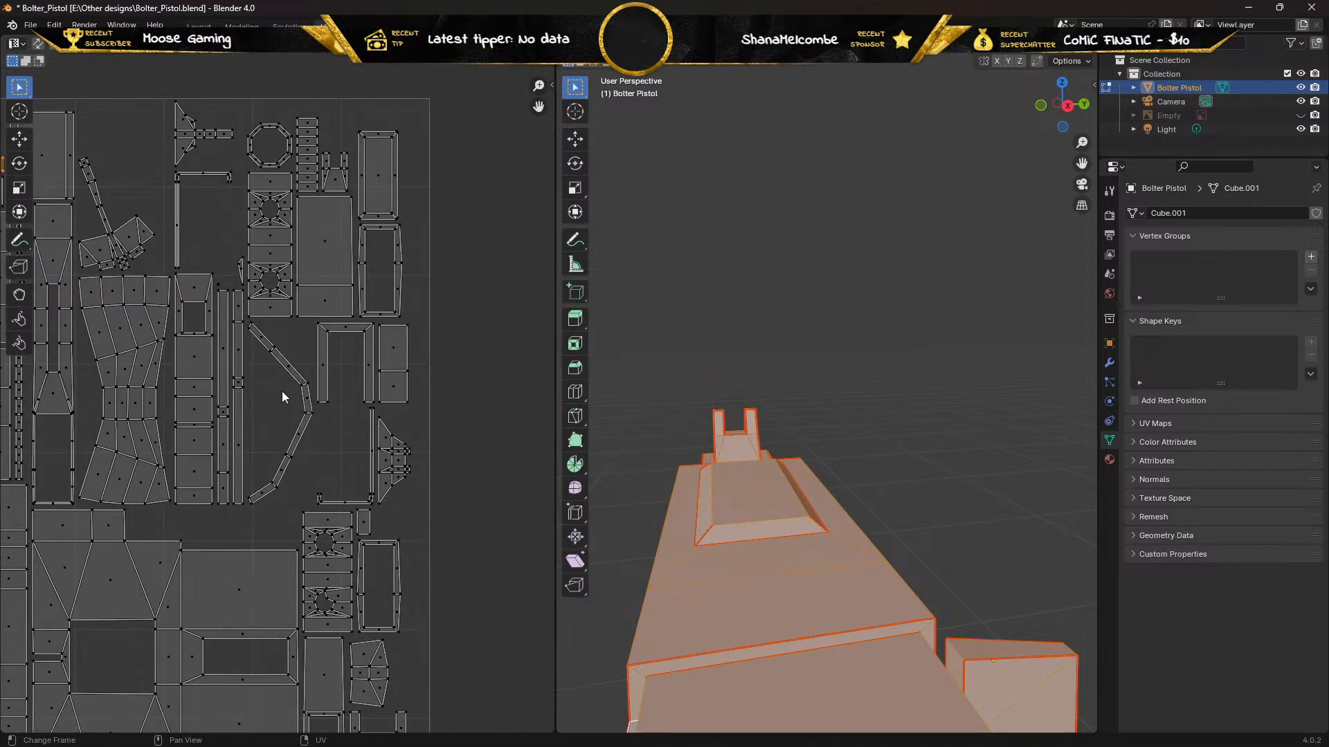
# Inspect the UV island with two openings up close and compare it with the inside of the pistol's barrel
pyautogui.moveTo(644, 524); pyautogui.dragTo(888, 447, button='middle')
pyautogui.scroll(-4, 692, 524)
pyautogui.scroll(-2, 873, 470)
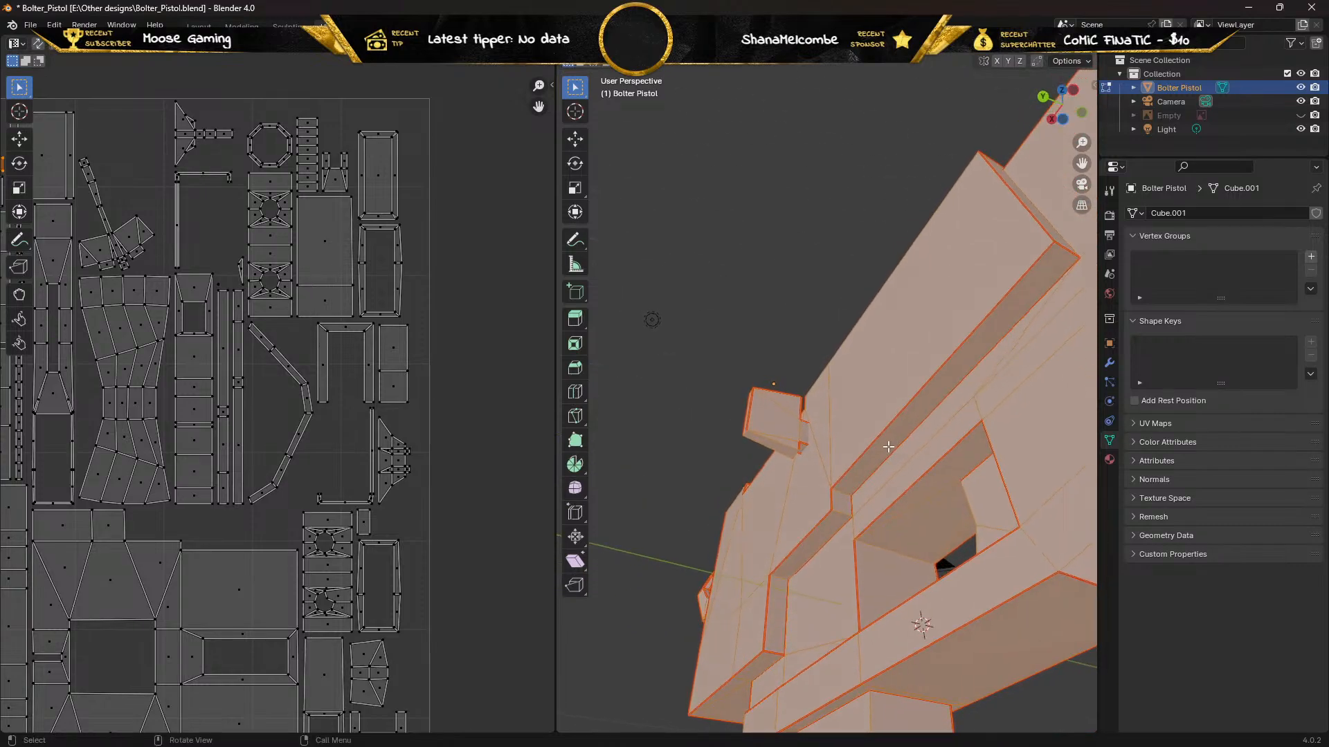
pyautogui.moveTo(319, 500); pyautogui.dragTo(492, 510, button='middle')
pyautogui.moveTo(153, 429); pyautogui.dragTo(4, 241, button='middle')
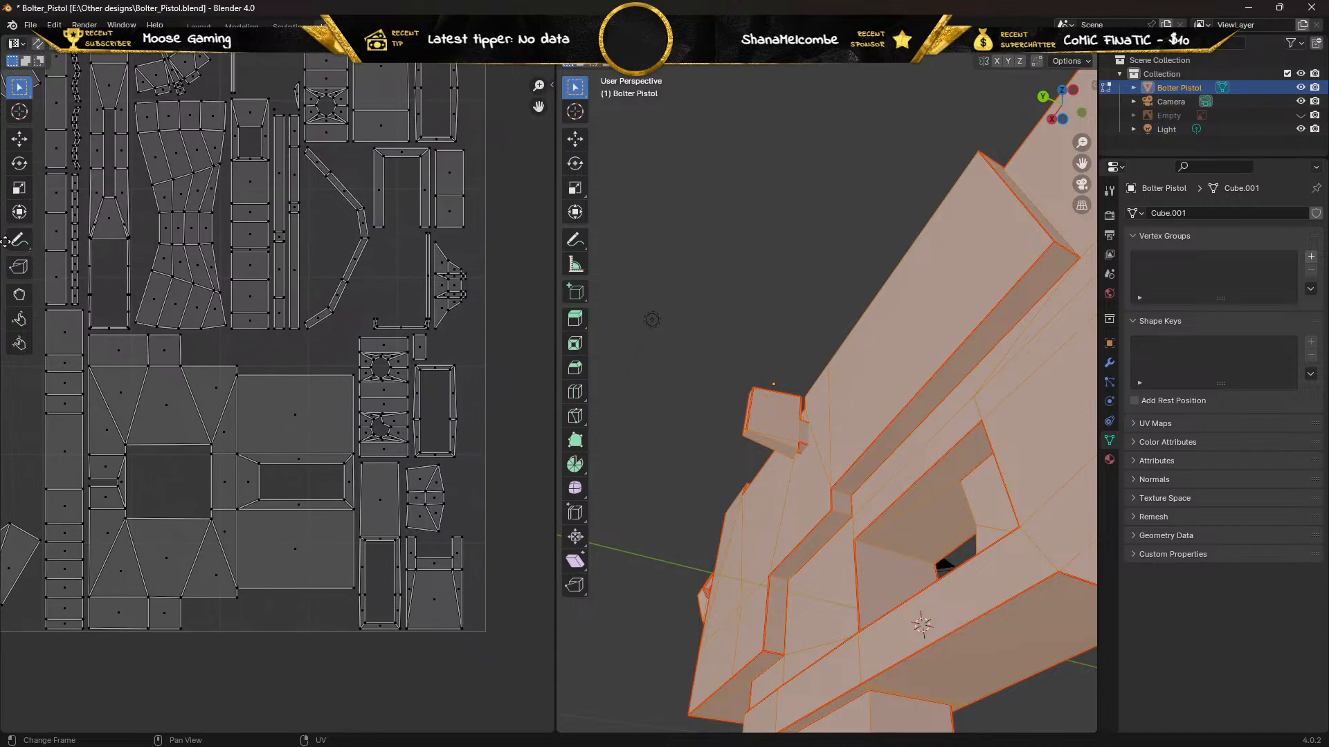
pyautogui.scroll(5, 364, 436)
pyautogui.moveTo(393, 441); pyautogui.dragTo(235, 438, button='middle')
pyautogui.moveTo(700, 519); pyautogui.dragTo(802, 550, button='middle')
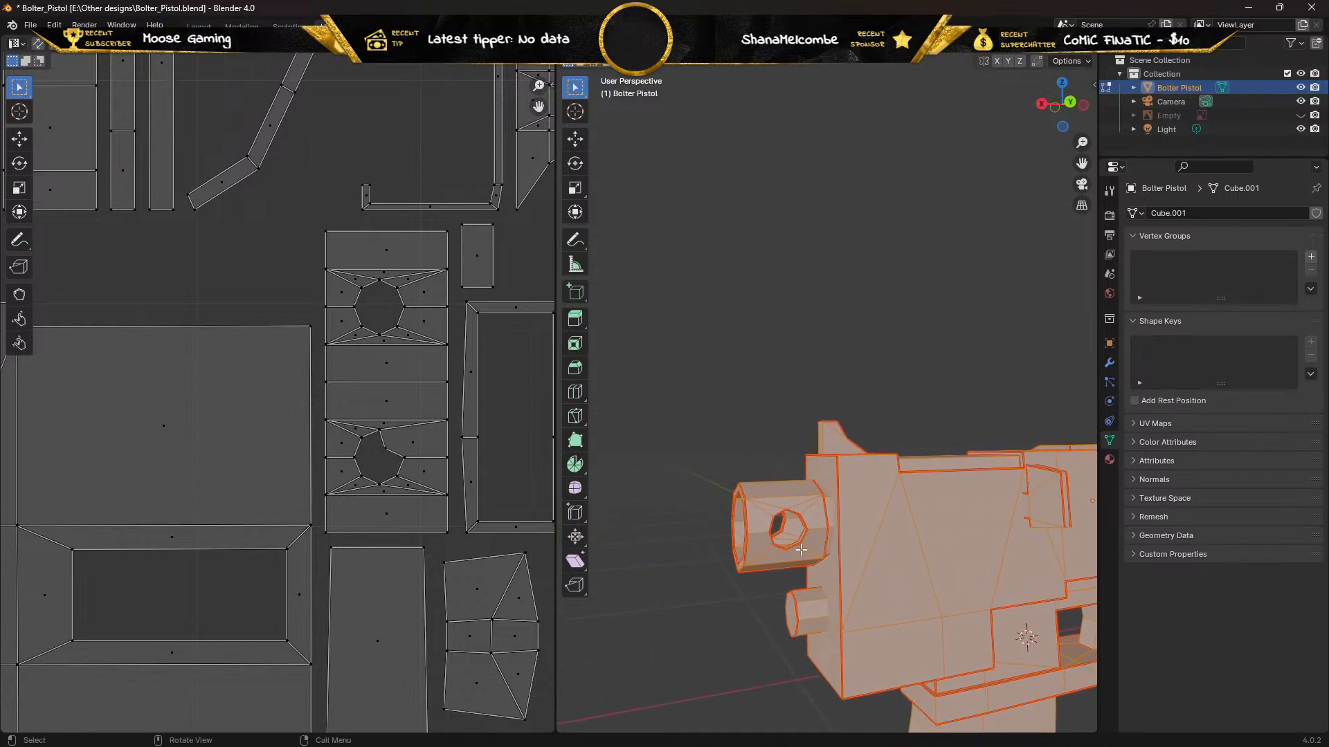
pyautogui.scroll(4, 801, 551)
pyautogui.moveTo(741, 601); pyautogui.dragTo(767, 474, button='middle')
pyautogui.scroll(2, 737, 465)
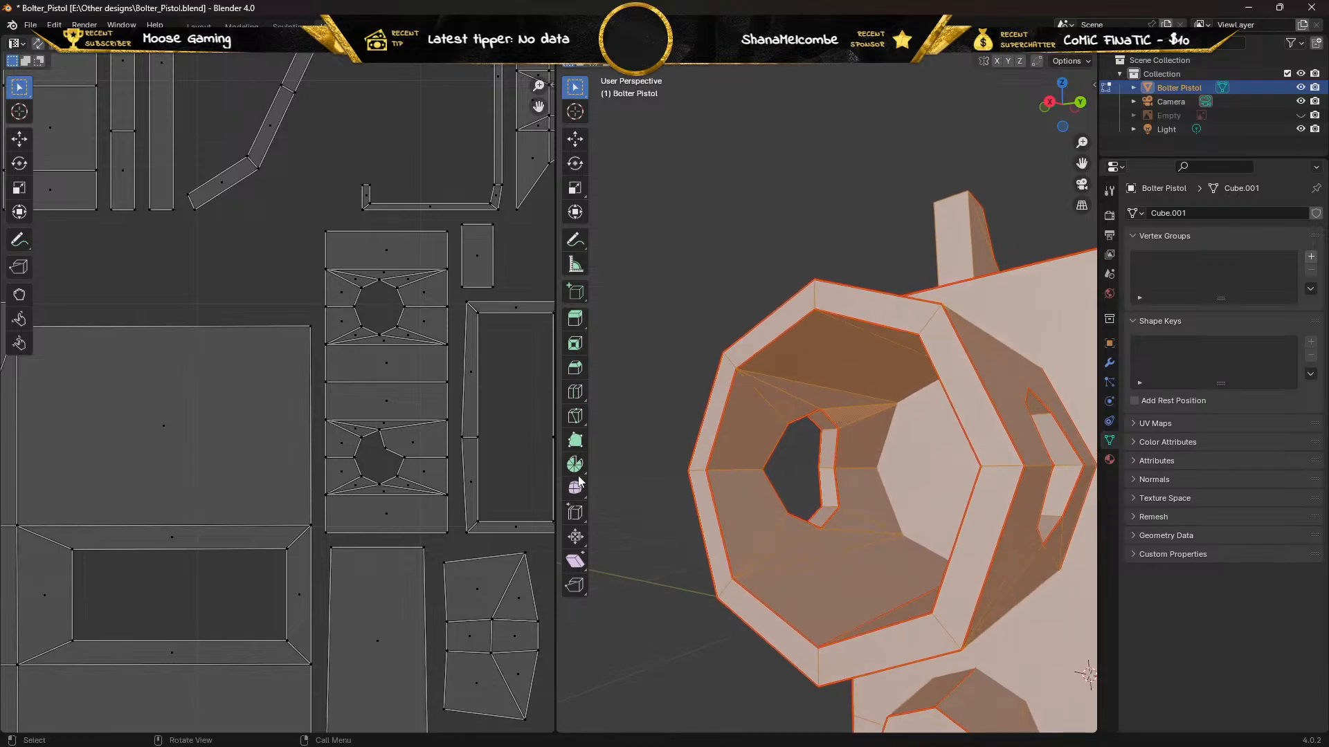
# Select the large irregular face beside the island's lower opening and locate the matching face inside the barrel
pyautogui.click(423, 446)
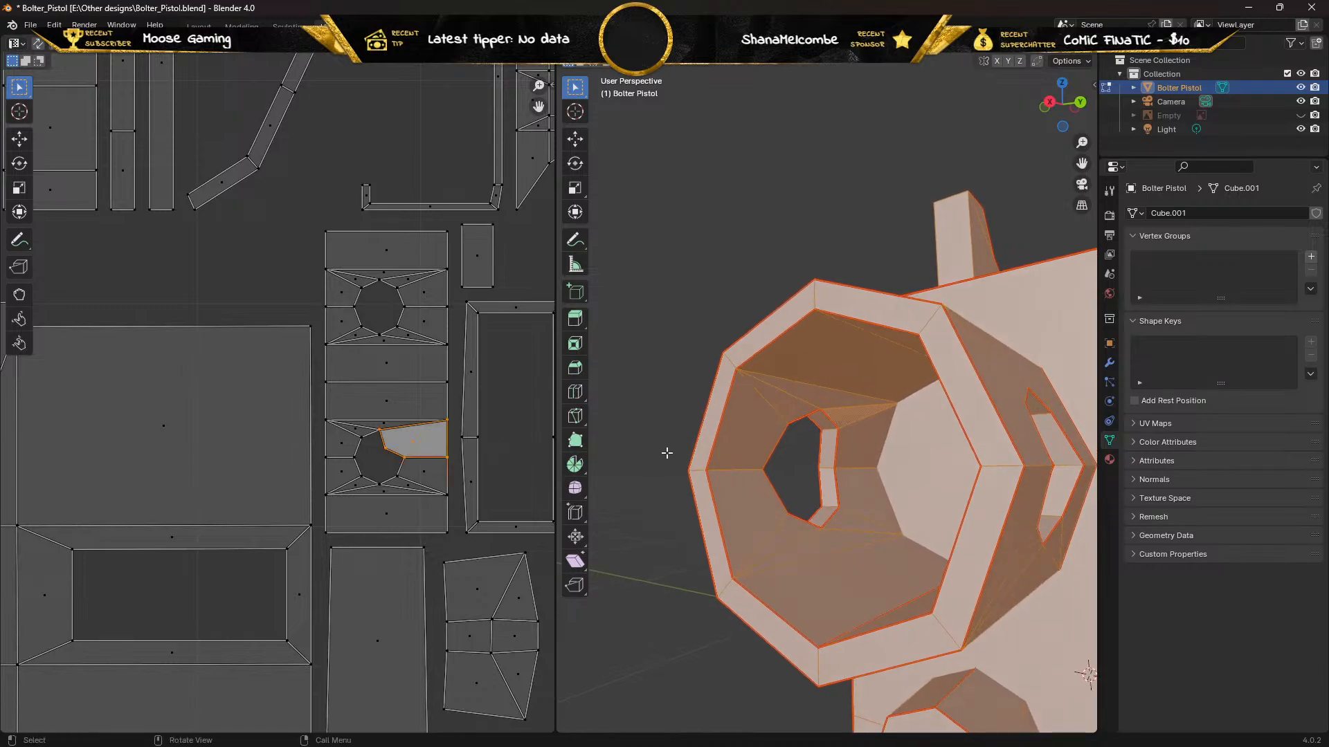
pyautogui.click(850, 451)
pyautogui.moveTo(849, 451); pyautogui.dragTo(788, 447, button='middle')
pyautogui.scroll(3, 743, 448)
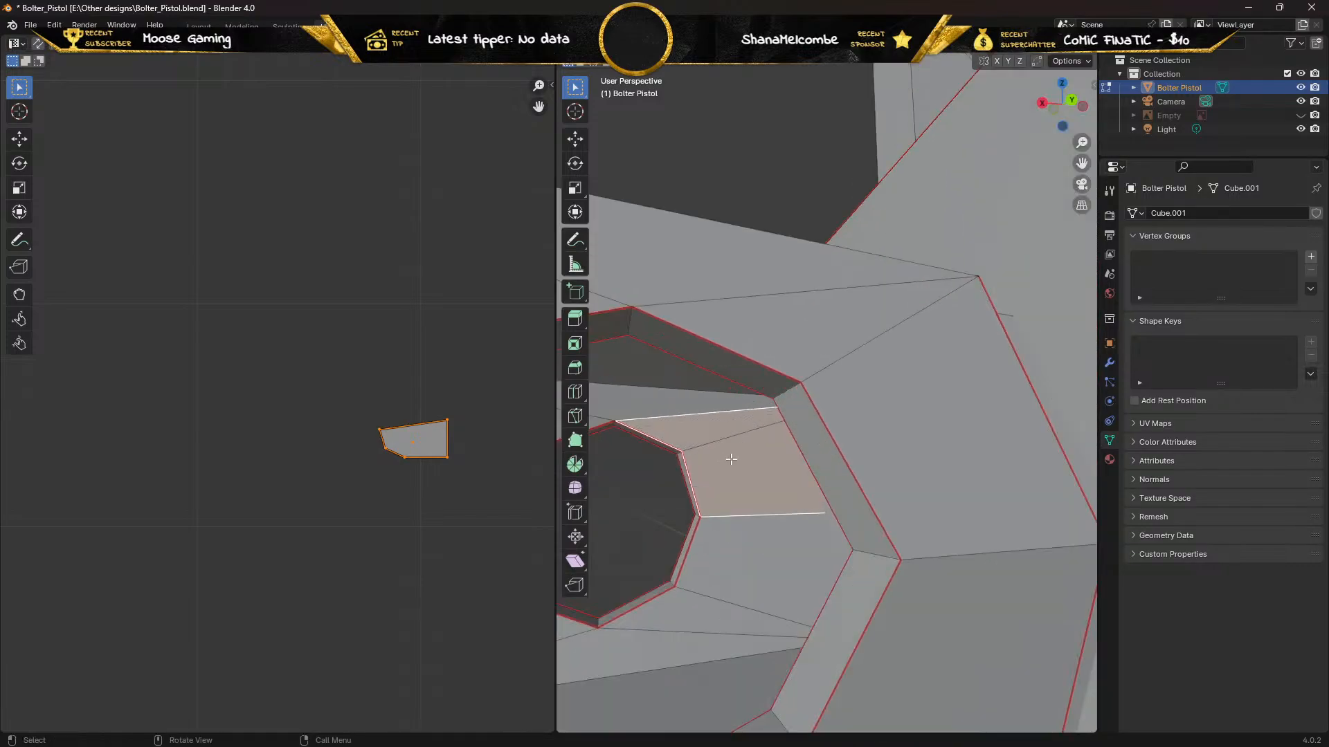
pyautogui.scroll(2, 732, 459)
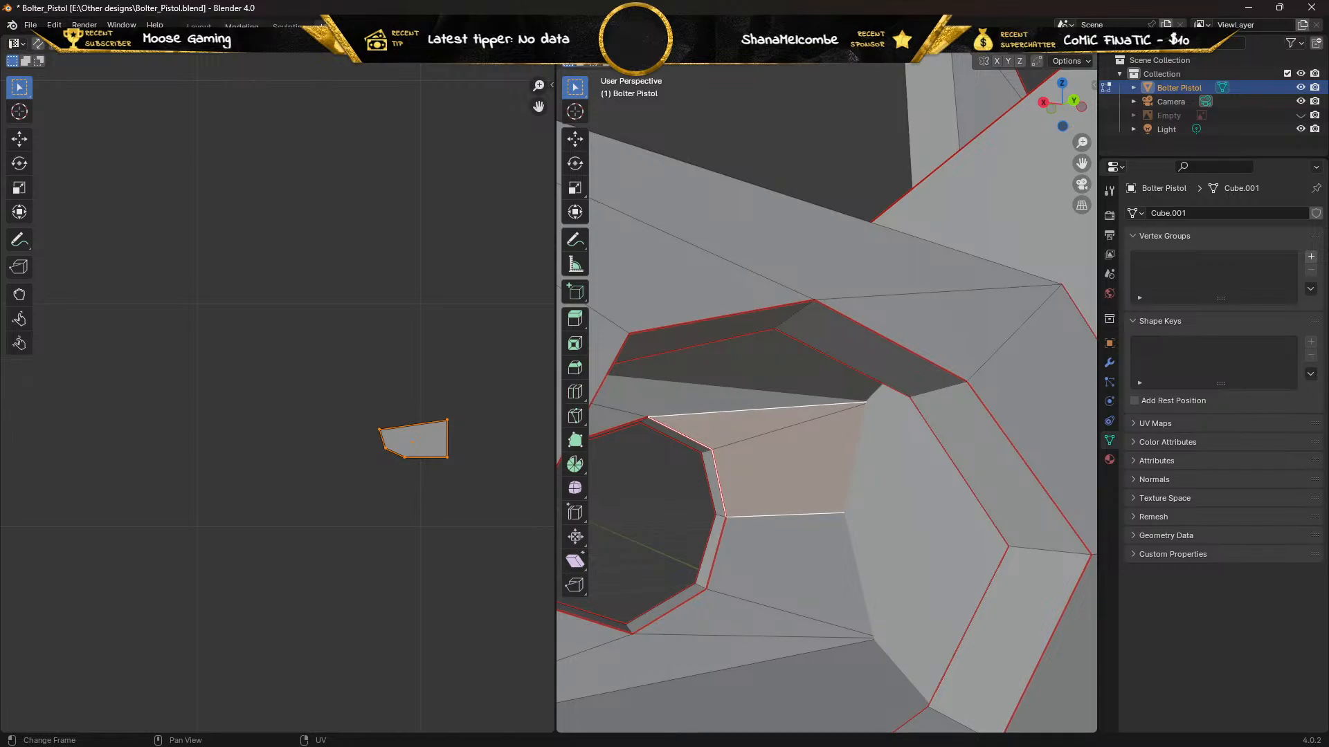
# Return to the Layout workspace and delete the irregular face inside the barrel beside its side hole
pyautogui.click(199, 26)
pyautogui.press('Tab')
pyautogui.moveTo(338, 385); pyautogui.dragTo(251, 401, button='middle')
pyautogui.keyDown('shift'); pyautogui.moveTo(108, 520); pyautogui.dragTo(239, 436, button='middle'); pyautogui.keyUp('shift')
pyautogui.scroll(2, 238, 435)
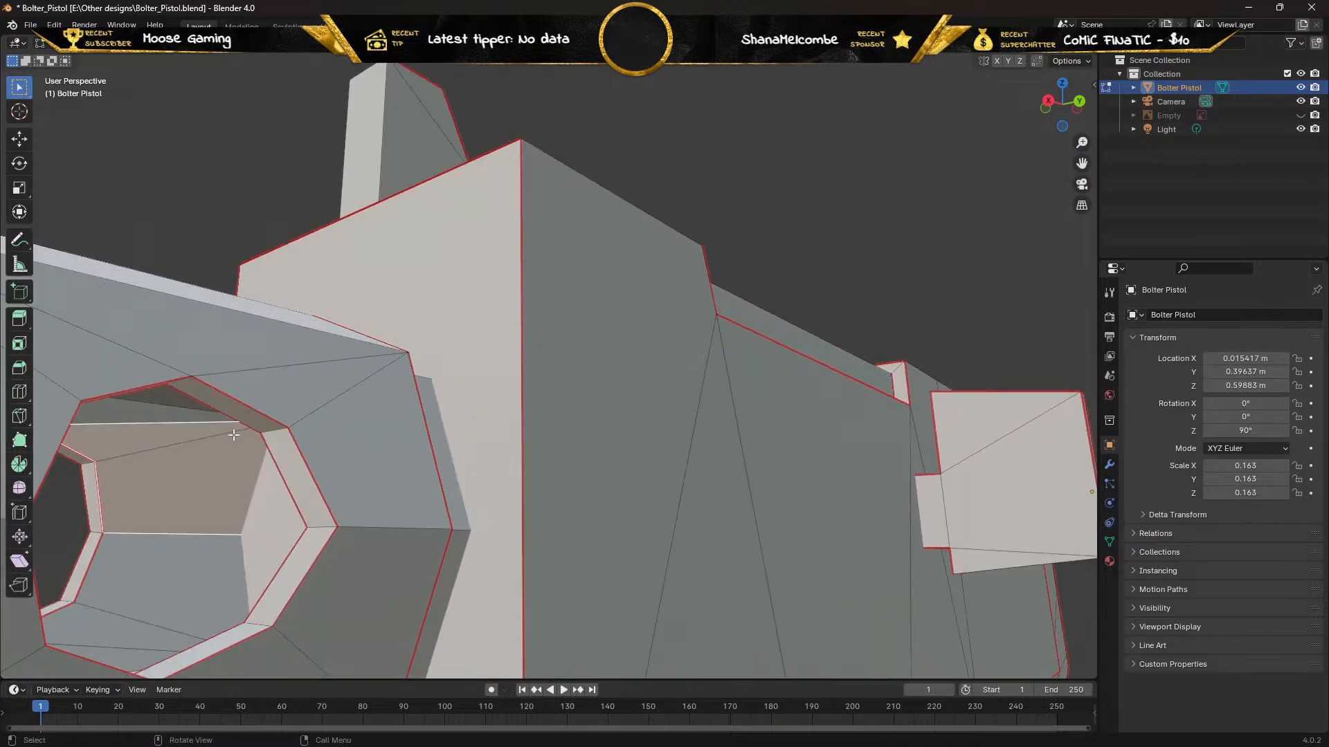
pyautogui.press('x')
pyautogui.click(160, 463)
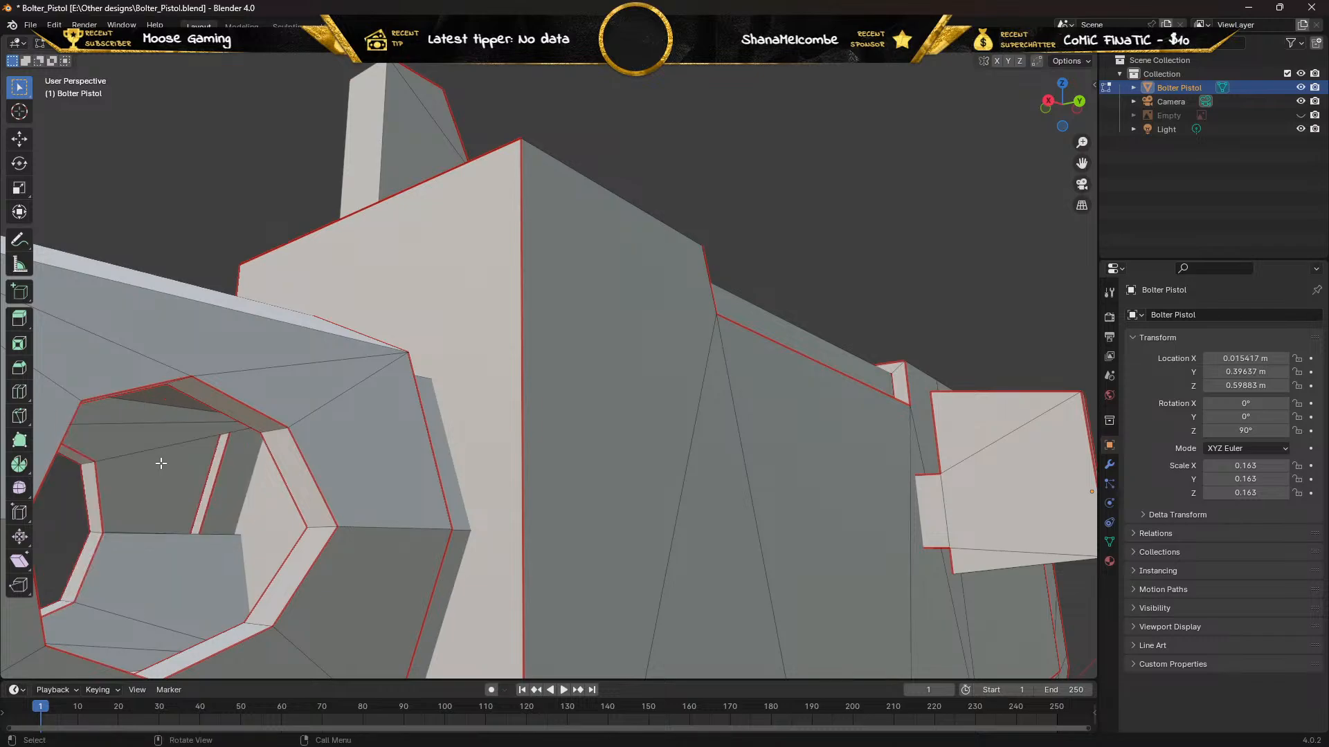
# Fill the gap inside the barrel with a new face between the open edges above and below it
pyautogui.click(162, 450)
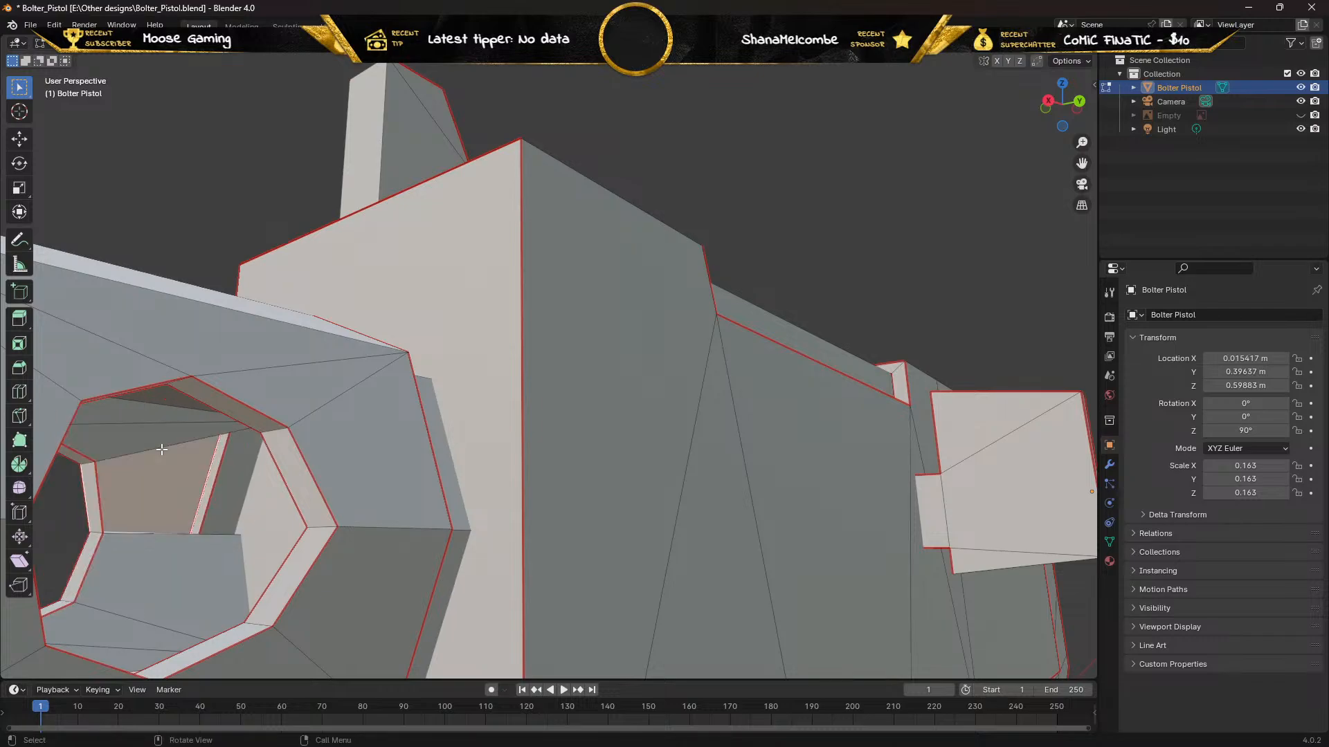
pyautogui.click(120, 179)
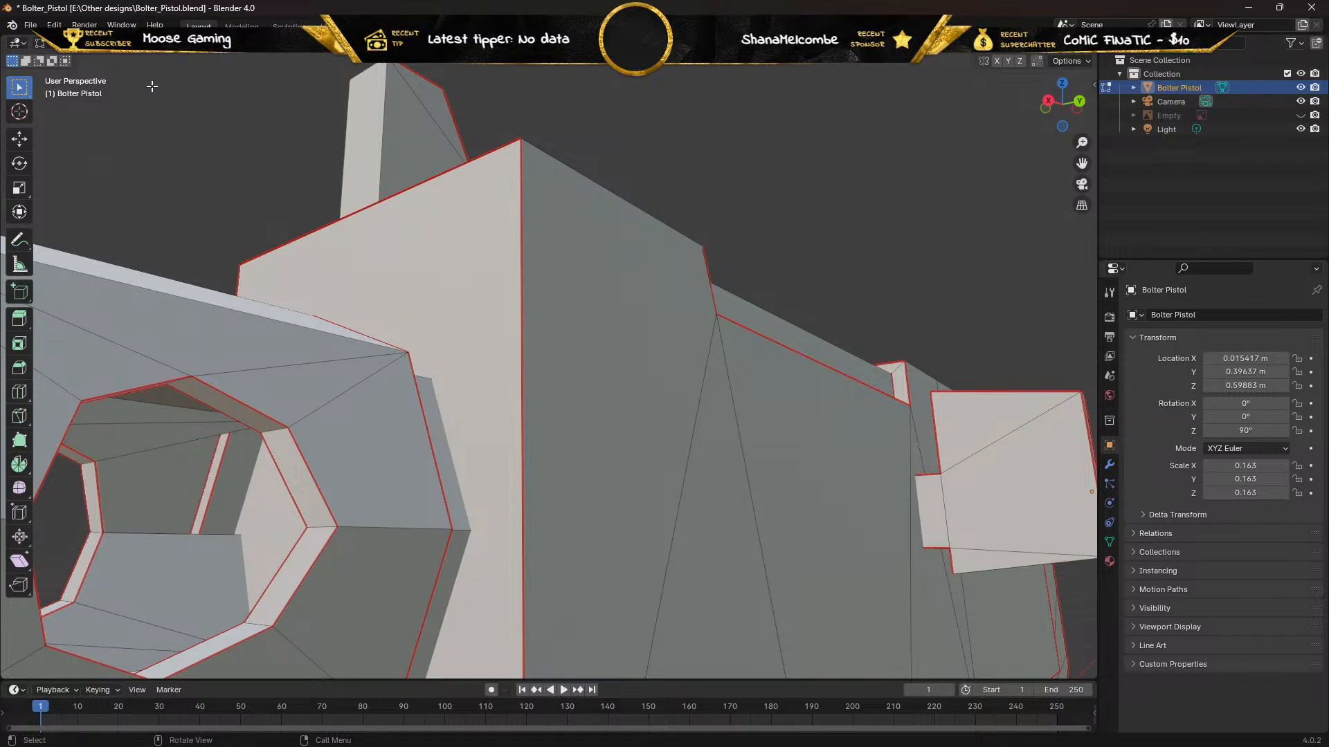
pyautogui.click(147, 450)
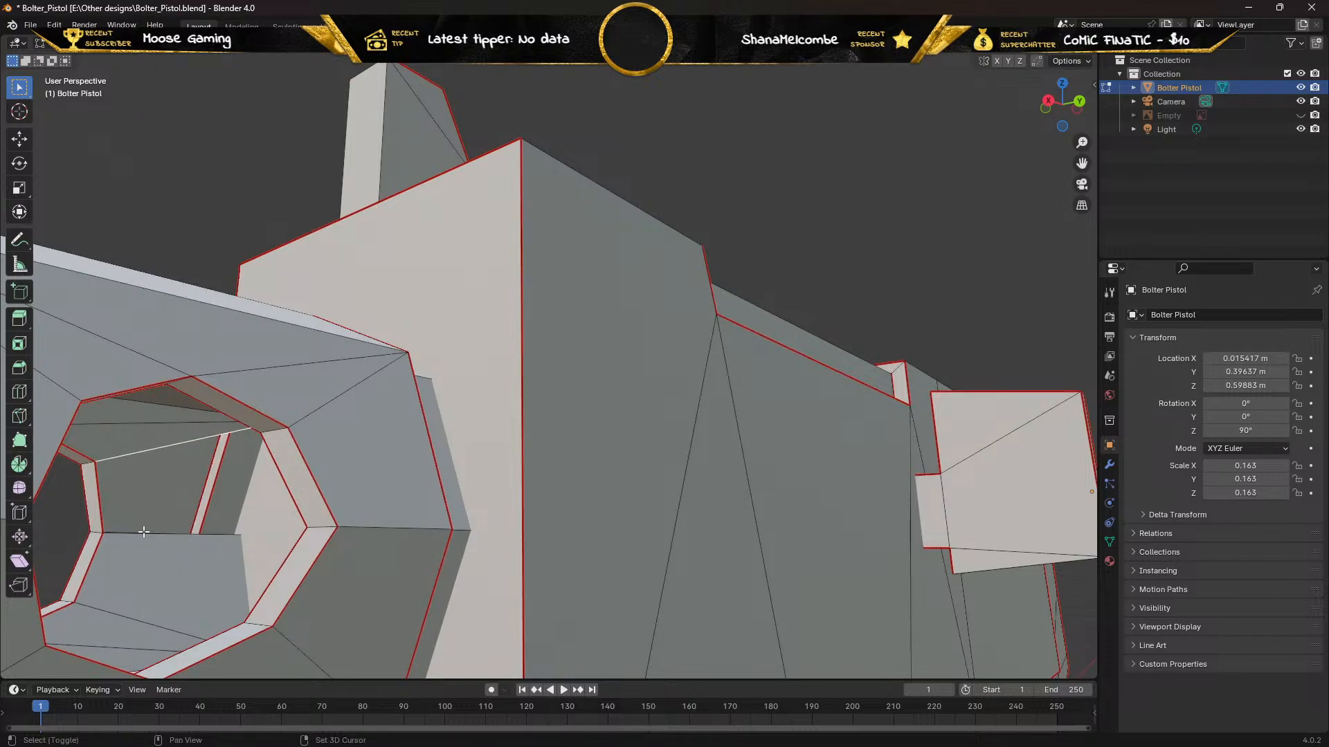
pyautogui.keyDown('shift'); pyautogui.click(142, 534); pyautogui.keyUp('shift')
pyautogui.hotkey('ctrl', 'e')
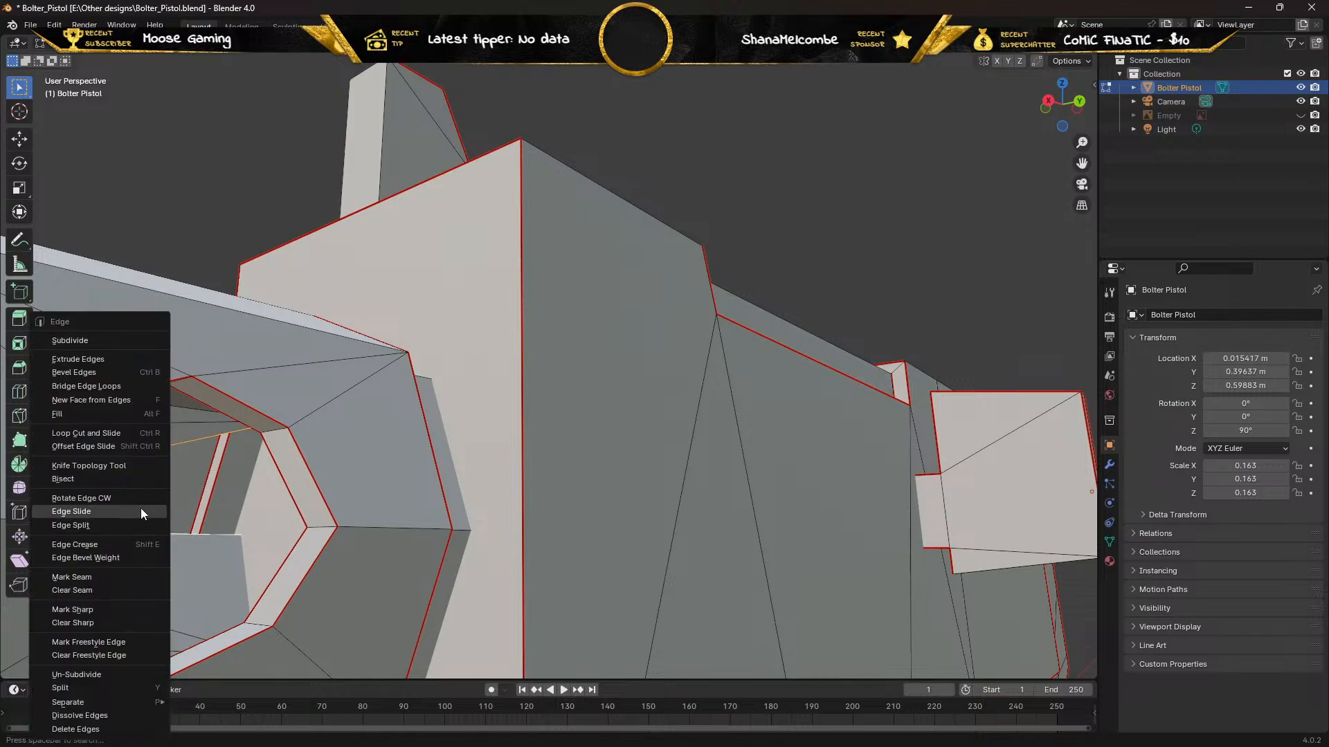
pyautogui.click(193, 506)
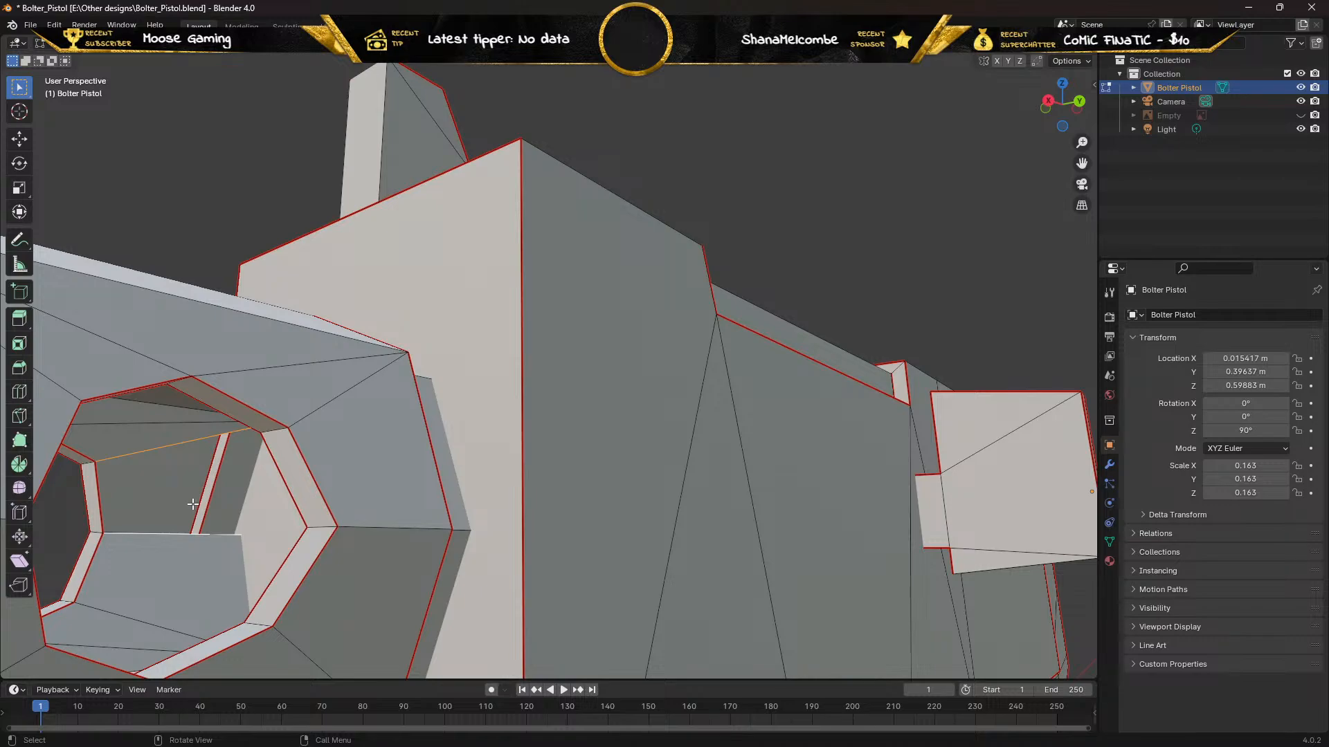
pyautogui.press('f')
pyautogui.moveTo(148, 492); pyautogui.dragTo(154, 492, button='middle')
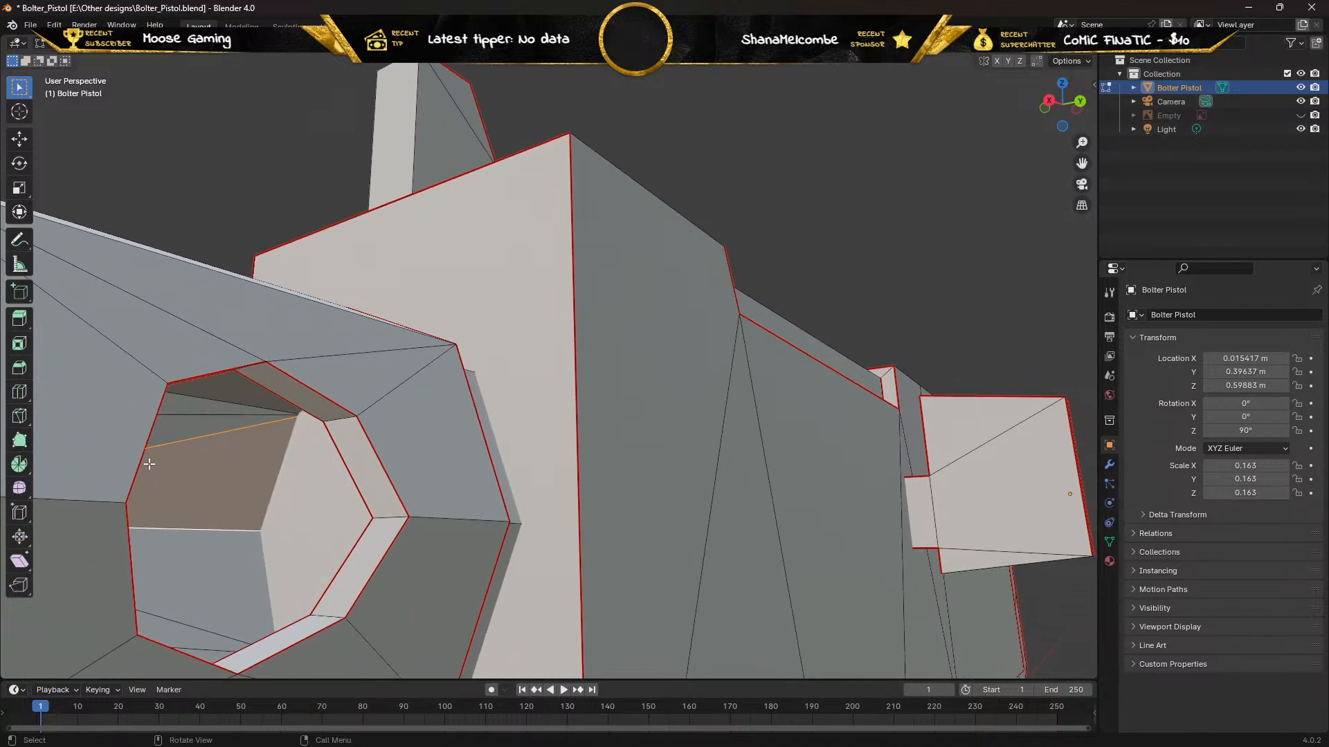
# Check the new face inside the barrel and the thin triangular faces directly above it
pyautogui.click(160, 436)
pyautogui.click(170, 429)
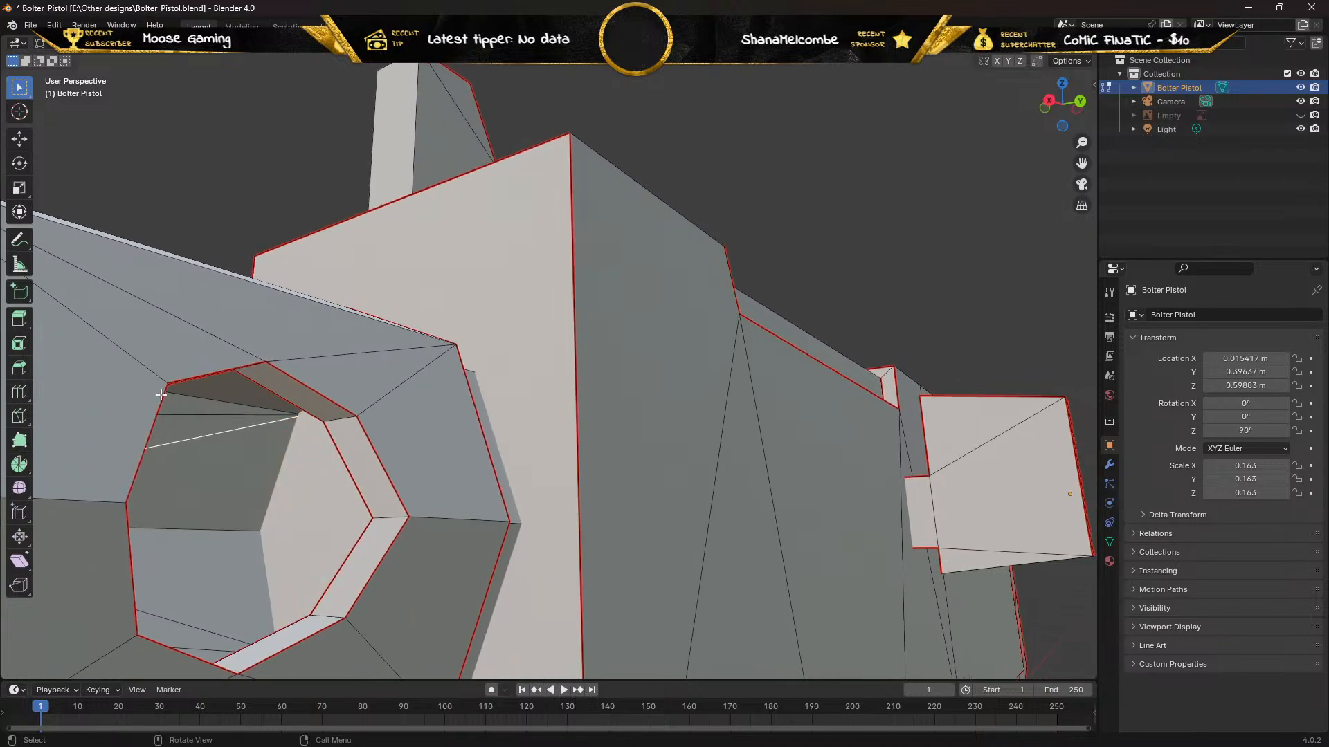
pyautogui.click(150, 157)
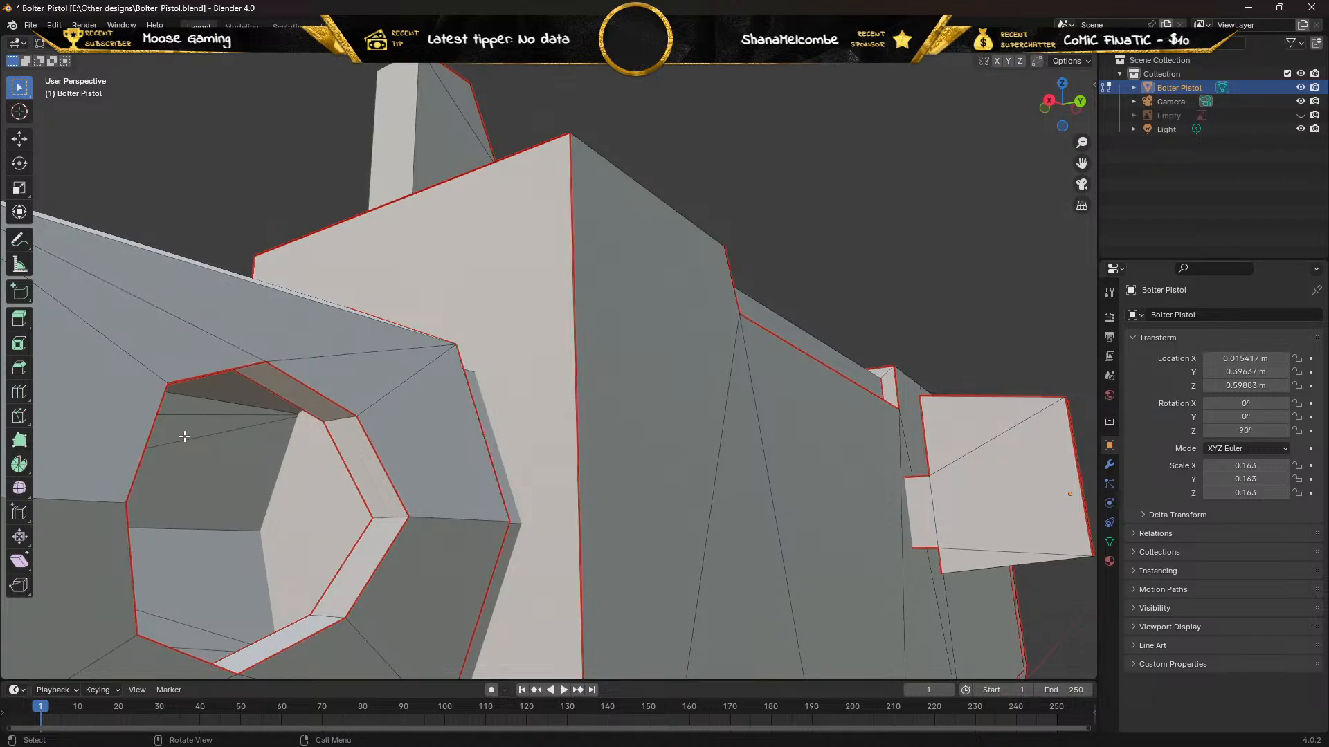
pyautogui.click(185, 436)
pyautogui.keyDown('shift'); pyautogui.click(197, 479); pyautogui.keyUp('shift')
pyautogui.press('f')
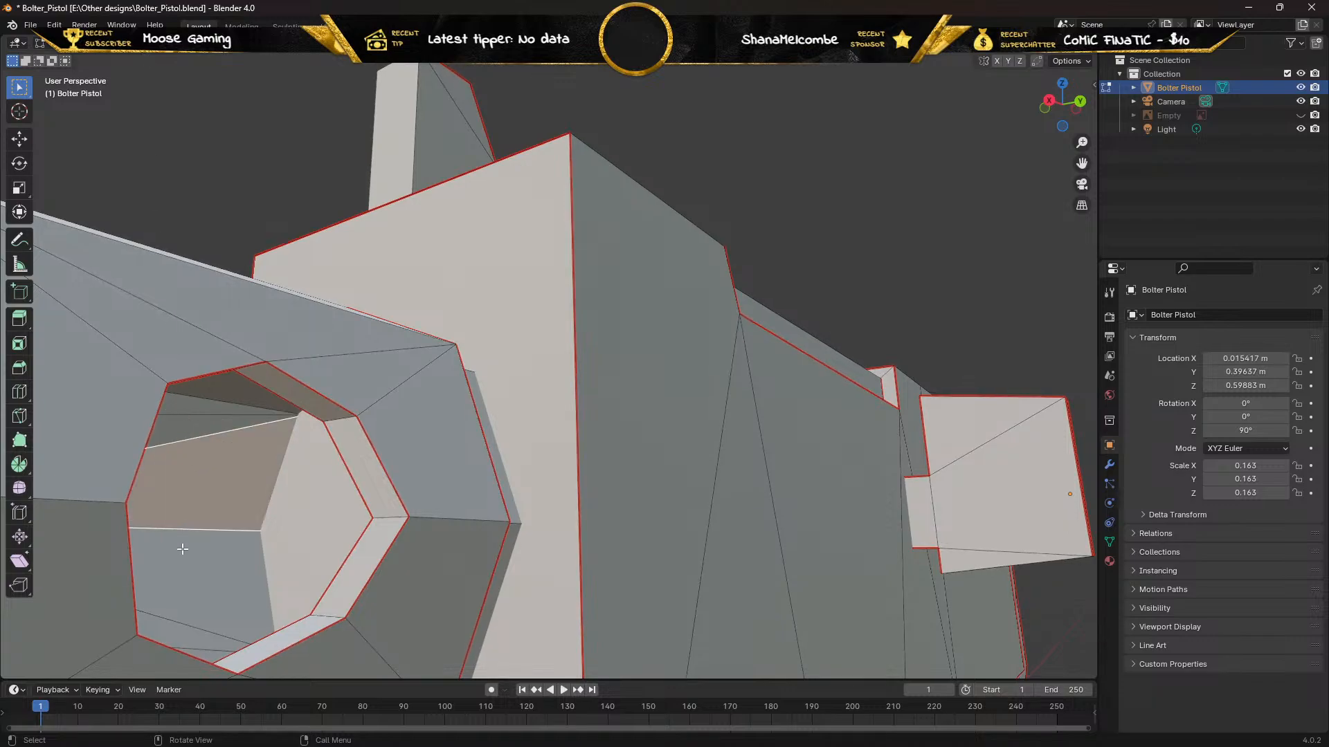
pyautogui.click(182, 549)
pyautogui.click(171, 429)
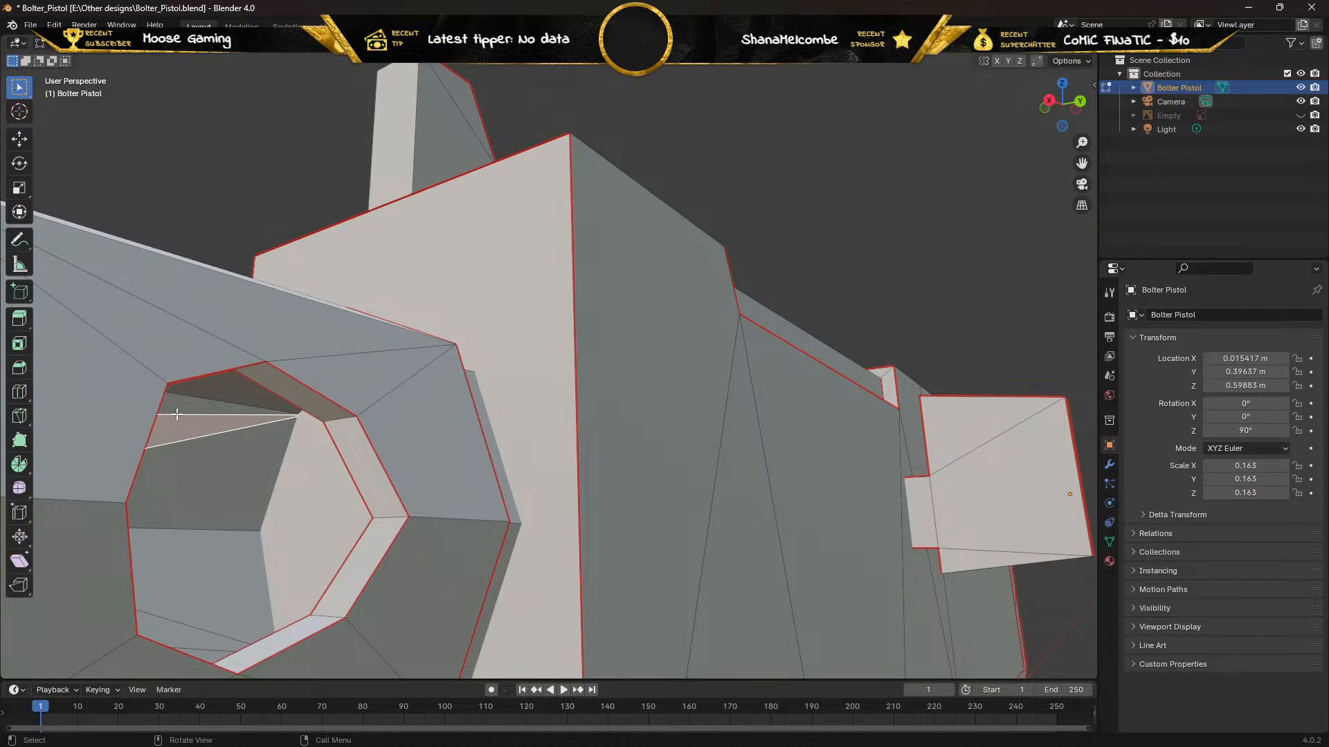
pyautogui.click(177, 414)
# Unwrap the whole pistol mesh again and switch to the UV Editing workspace
pyautogui.scroll(-4, 177, 414)
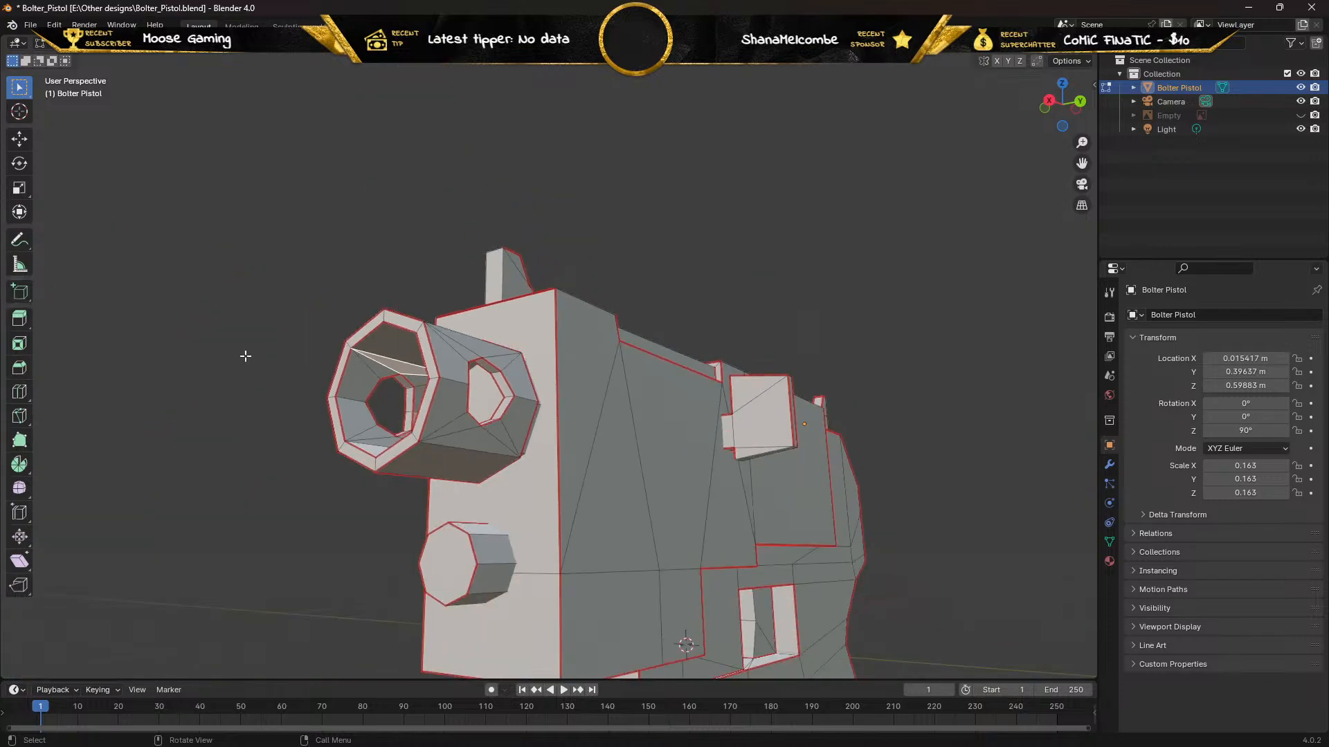
pyautogui.press('a')
pyautogui.press('u')
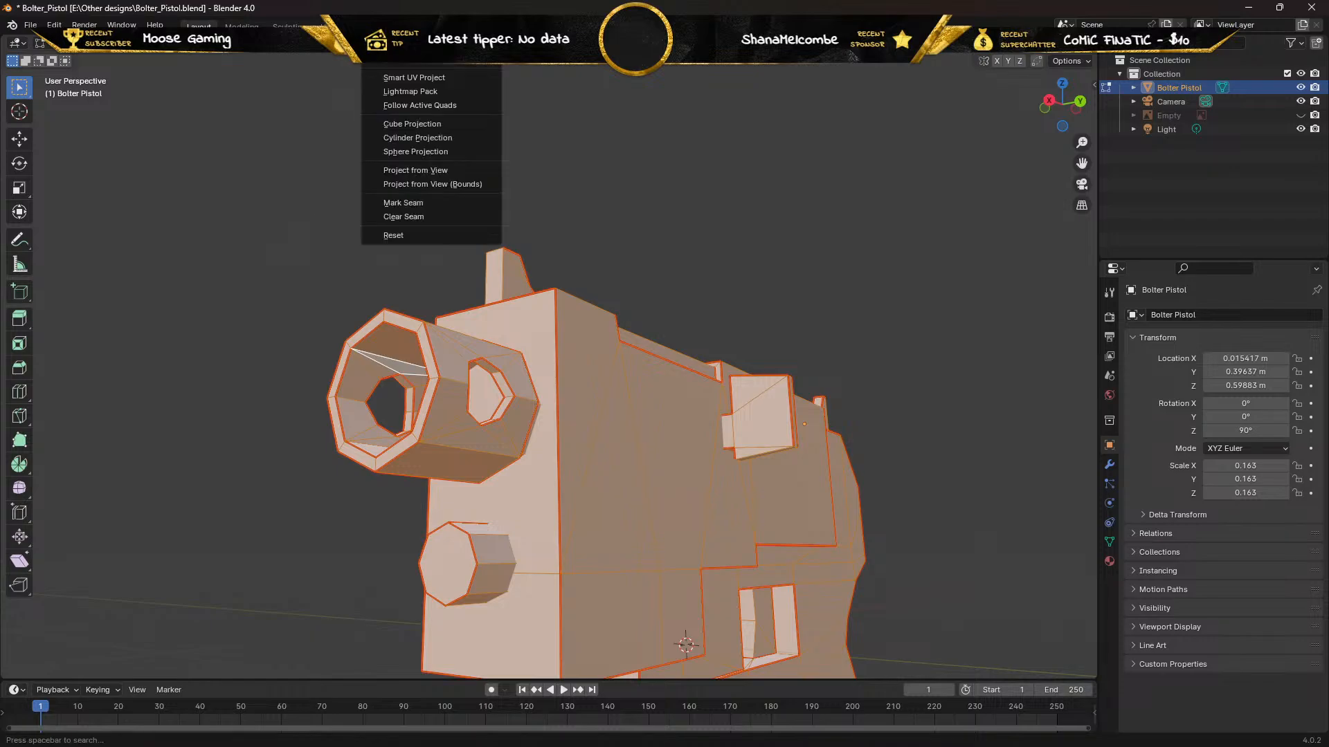
pyautogui.click(383, 65)
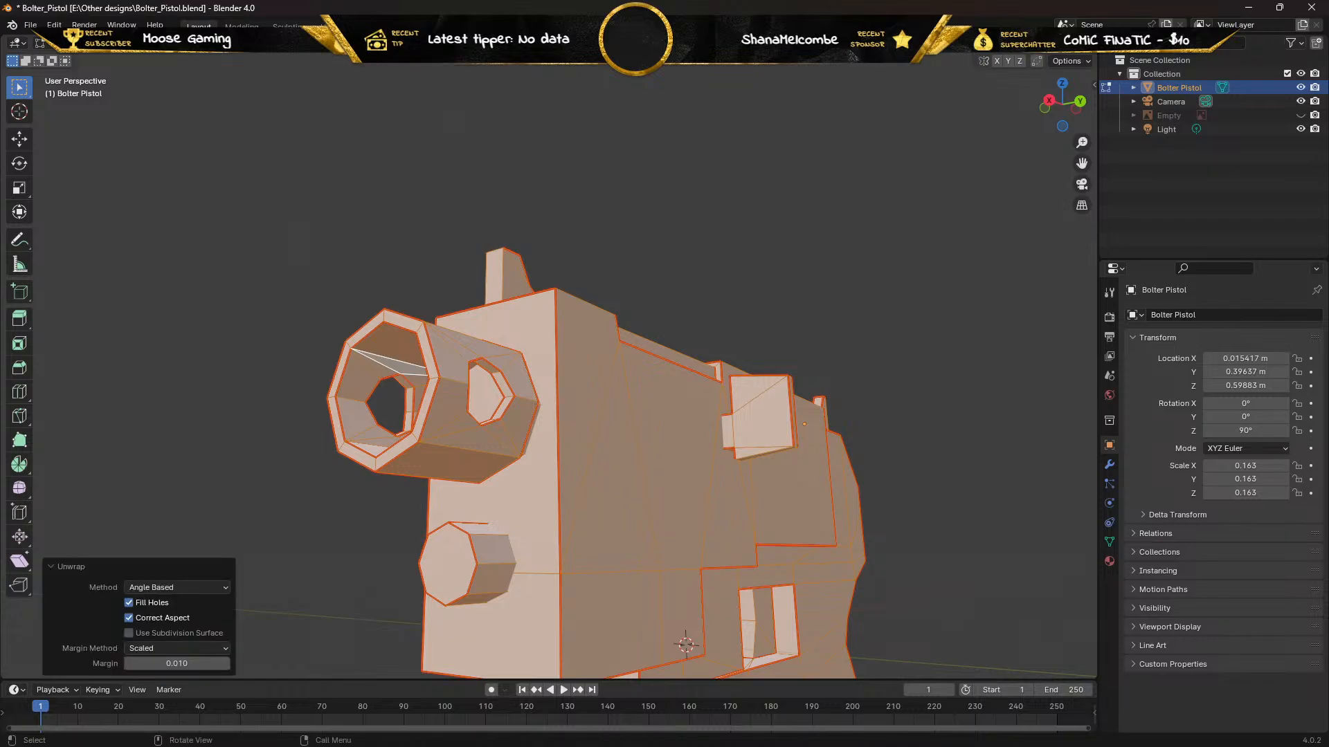
pyautogui.click(335, 26)
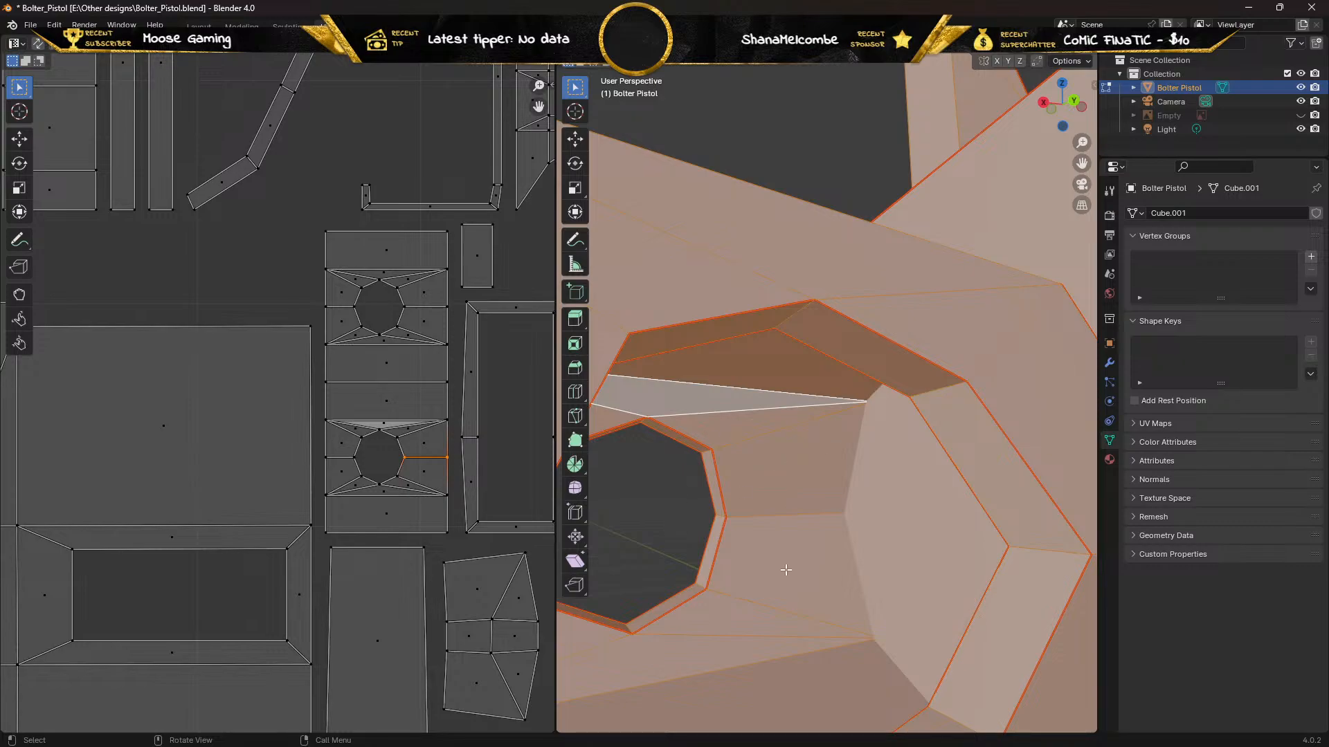
# Compare the thin triangular faces inside the barrel with their UV island, reselecting the whole mesh to show all islands
pyautogui.scroll(3, 353, 464)
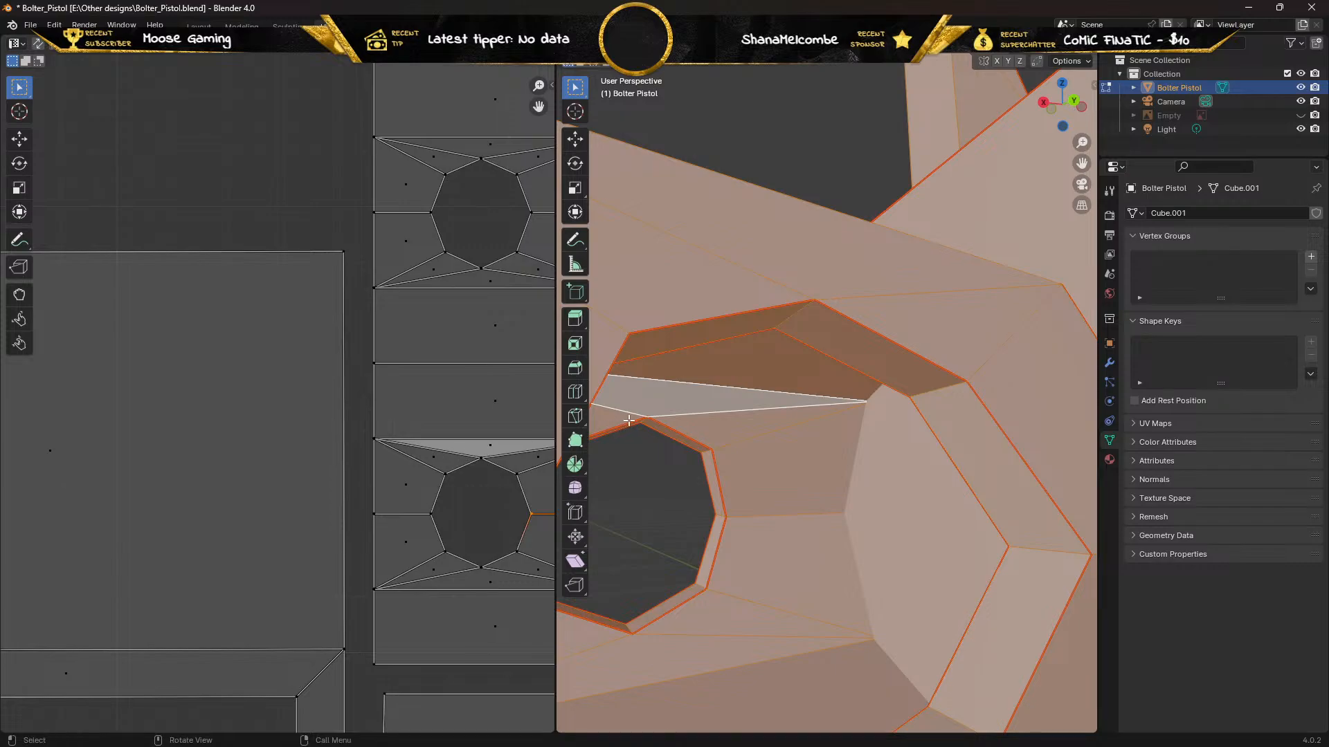
pyautogui.click(669, 402)
pyautogui.click(724, 434)
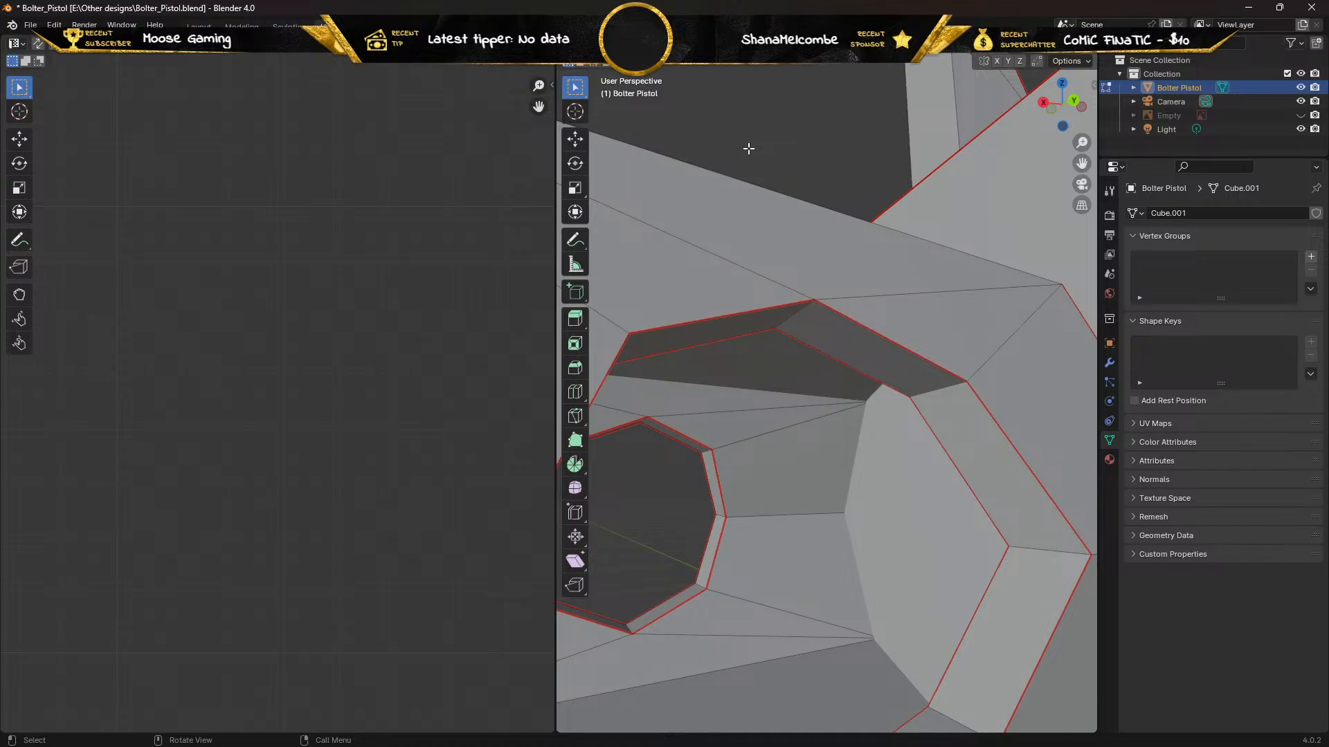
pyautogui.press('a')
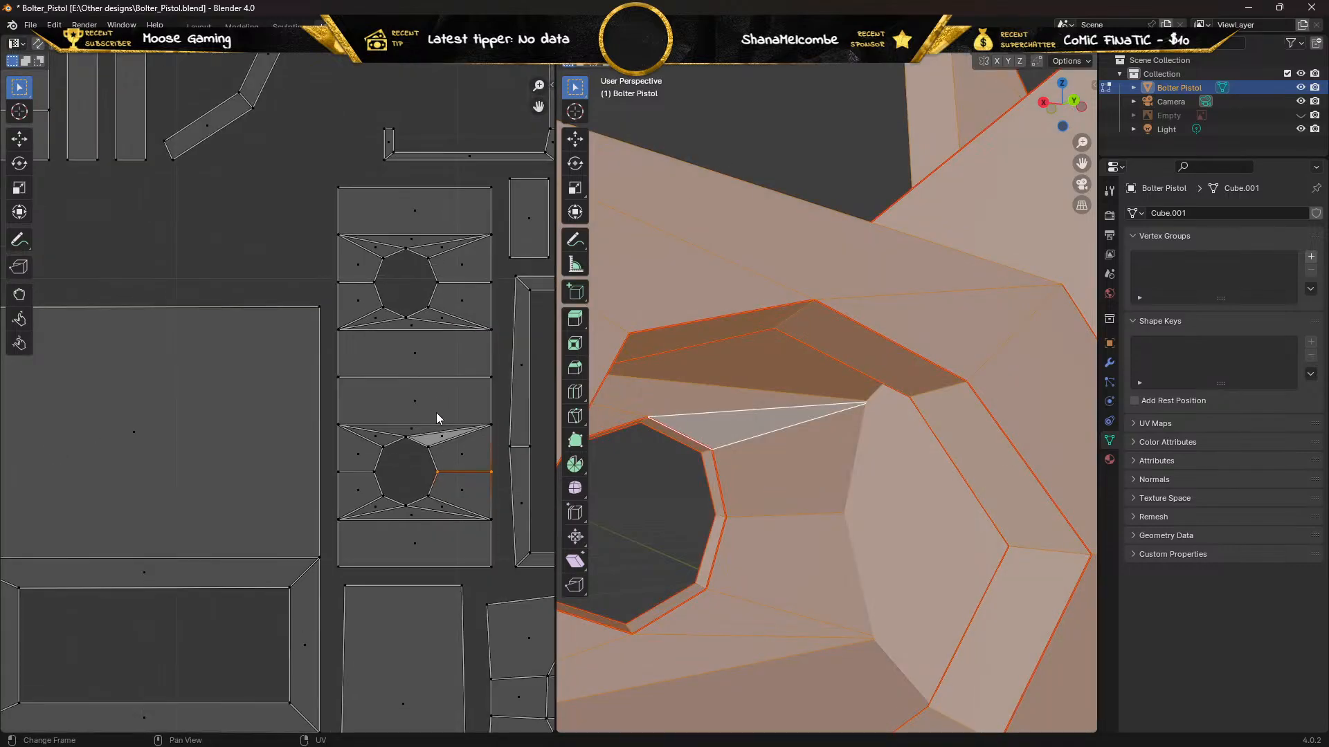
# Examine the new UV layout island by island, including the octagonal ring, the barrel island and the frame shapes
pyautogui.scroll(-4, 377, 341)
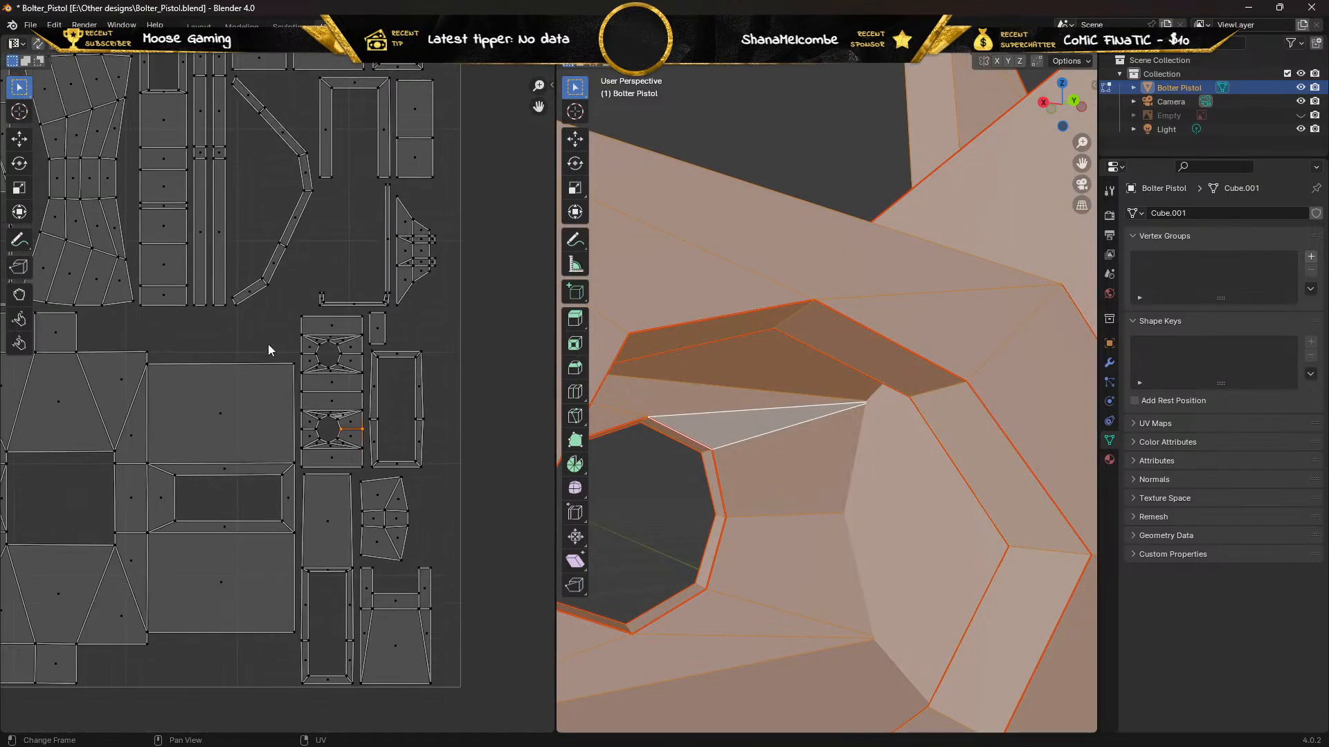
pyautogui.moveTo(268, 347); pyautogui.dragTo(539, 429, button='middle')
pyautogui.moveTo(194, 457); pyautogui.dragTo(440, 571, button='middle')
pyautogui.moveTo(351, 307); pyautogui.dragTo(383, 565, button='middle')
pyautogui.scroll(3, 481, 445)
pyautogui.moveTo(469, 447); pyautogui.dragTo(380, 475, button='middle')
pyautogui.scroll(1, 407, 436)
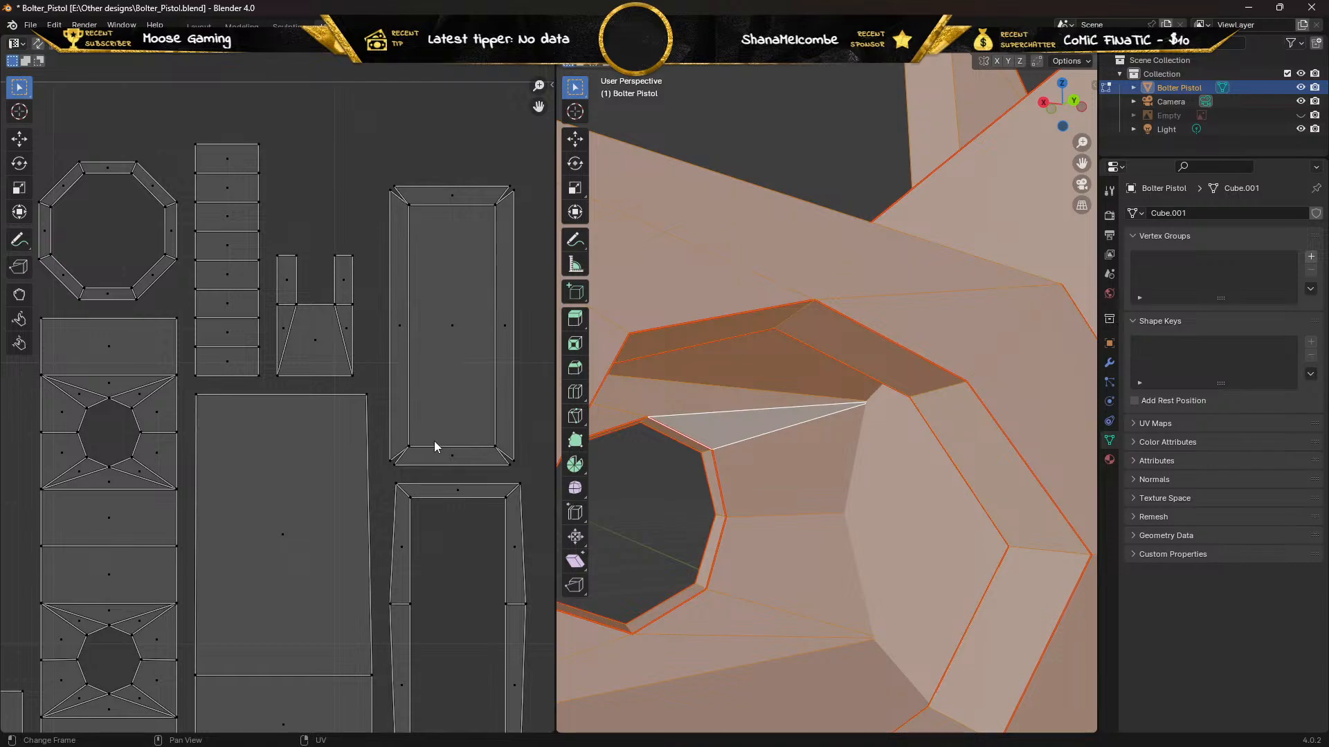
pyautogui.scroll(-3, 429, 380)
pyautogui.moveTo(415, 454); pyautogui.dragTo(492, 317, button='middle')
pyautogui.scroll(-1, 488, 324)
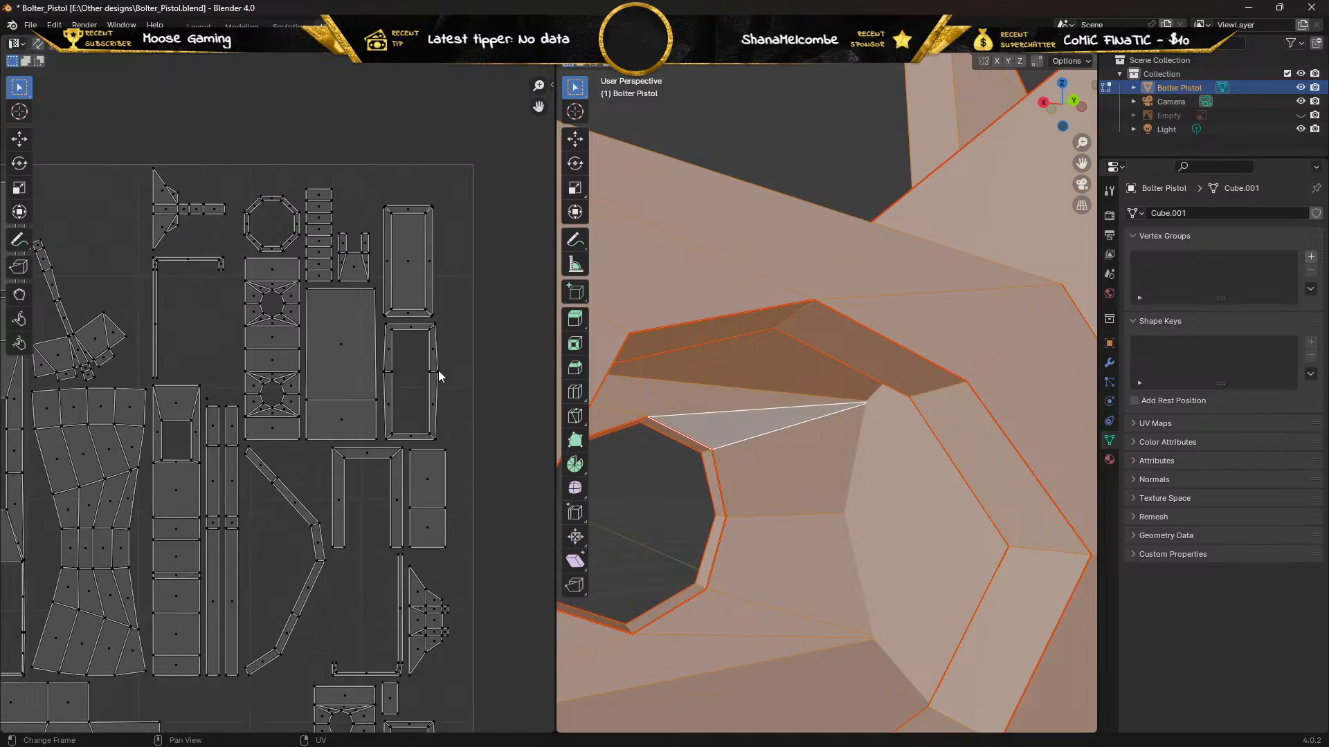
pyautogui.moveTo(361, 559); pyautogui.dragTo(425, 481, button='middle')
pyautogui.scroll(-2, 350, 486)
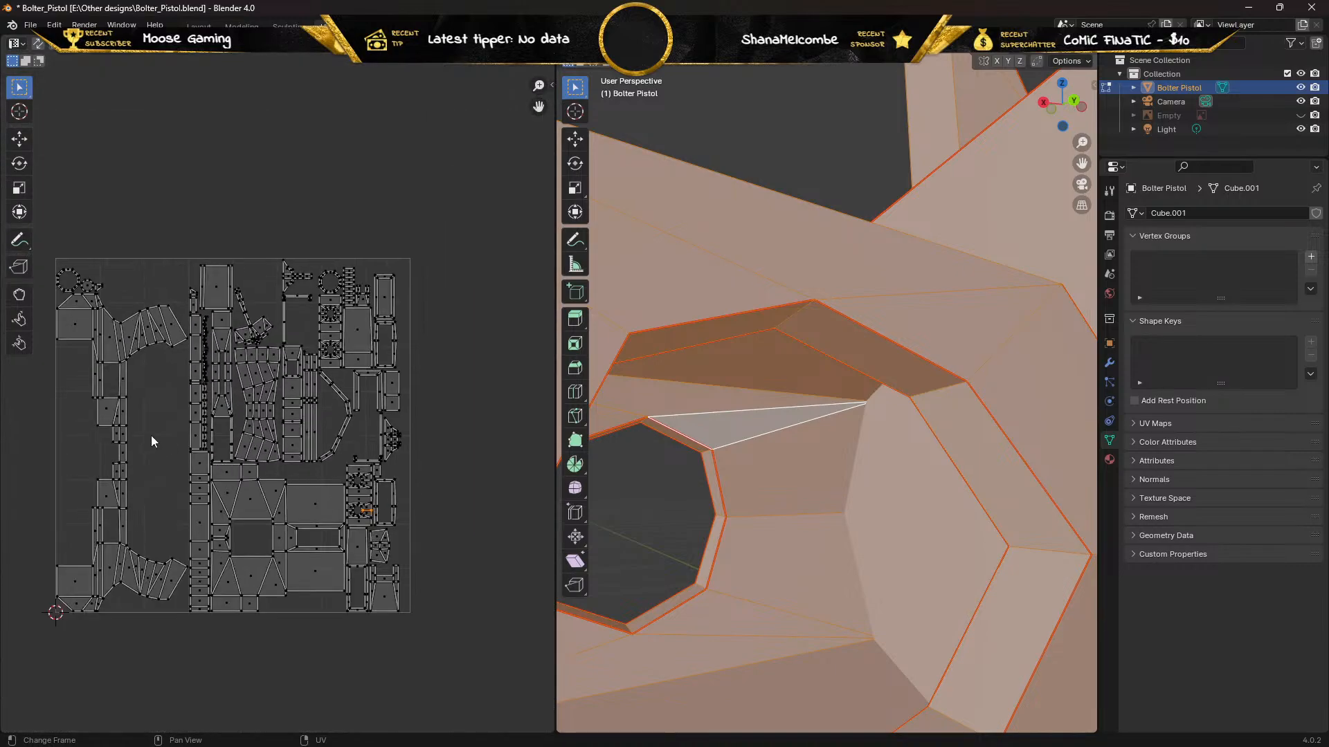
pyautogui.moveTo(152, 441); pyautogui.dragTo(242, 454, button='middle')
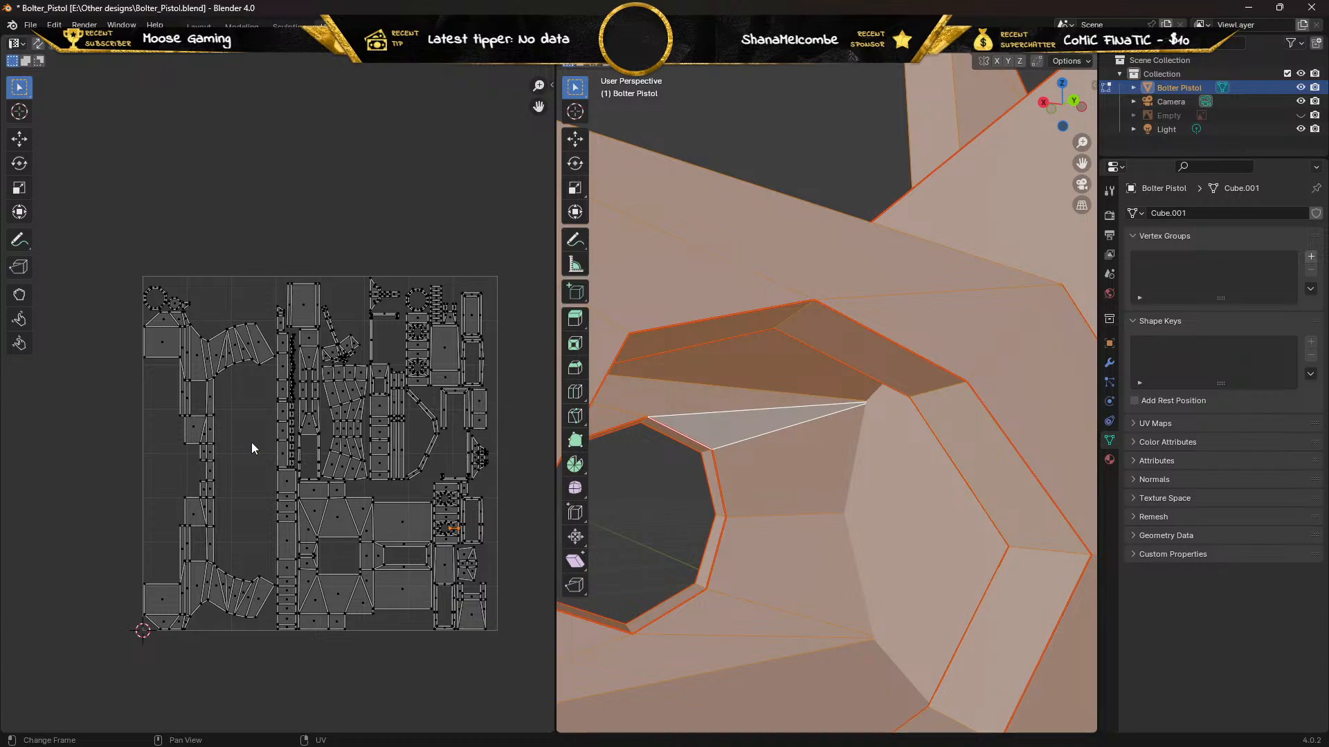
# Start a UV layout export in PNG format and name the file Bolter Pistol_UV.png
pyautogui.click(238, 52)
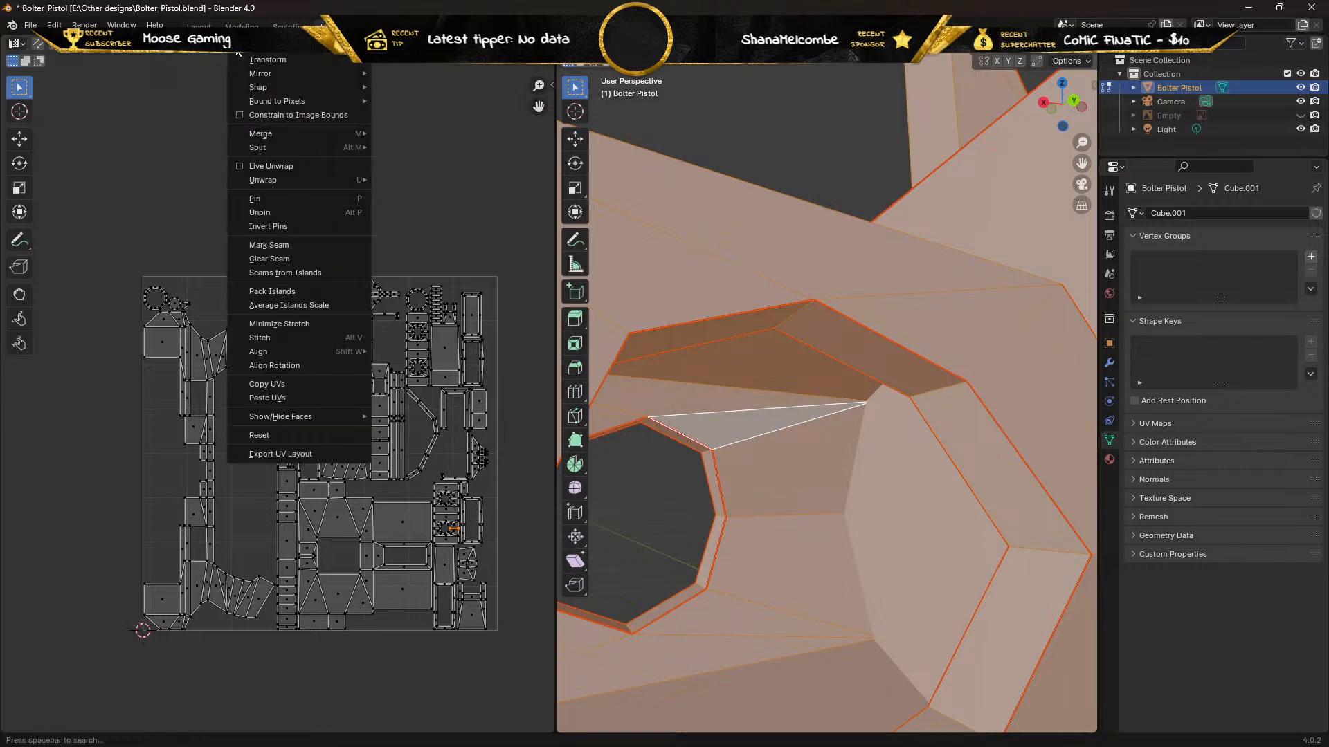
pyautogui.click(323, 453)
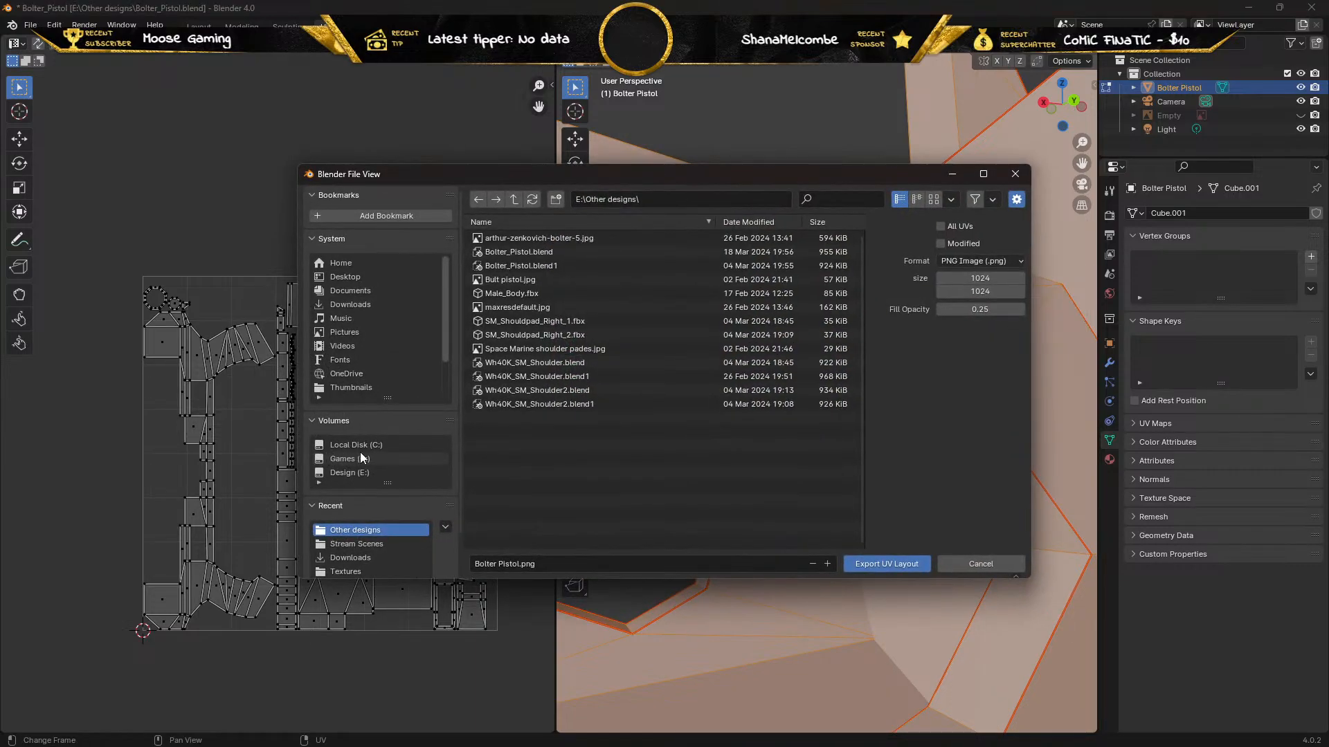
pyautogui.click(526, 564)
pyautogui.press('Left')
pyautogui.press('Left')
pyautogui.press('Left')
pyautogui.press('Left')
pyautogui.write('_uv')
pyautogui.press('BackSpace')
pyautogui.press('BackSpace')
pyautogui.write('UV')
pyautogui.press('BackSpace')
pyautogui.press('BackSpace')
pyautogui.click(521, 564)
pyautogui.write('UV')
# Choose the Other designs folder on drive E: and export the UV layout there
pyautogui.click(319, 473)
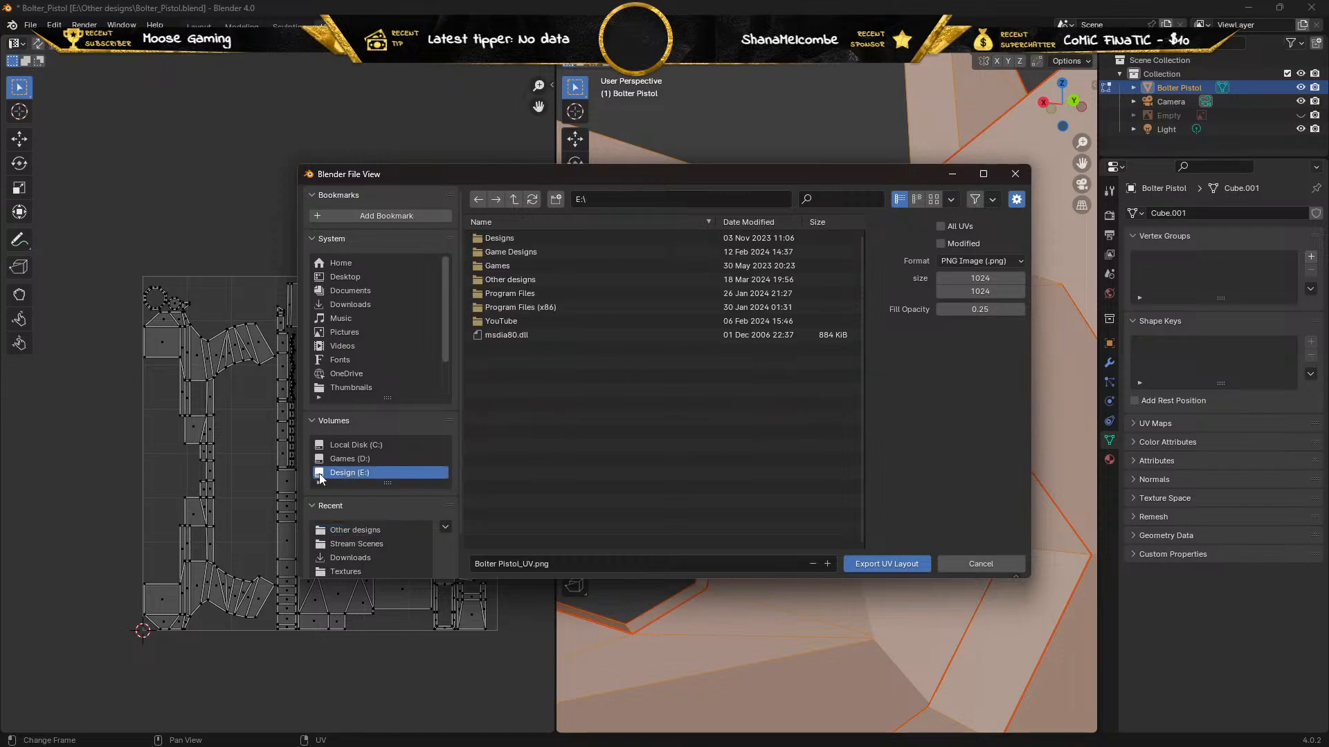
pyautogui.doubleClick(476, 281)
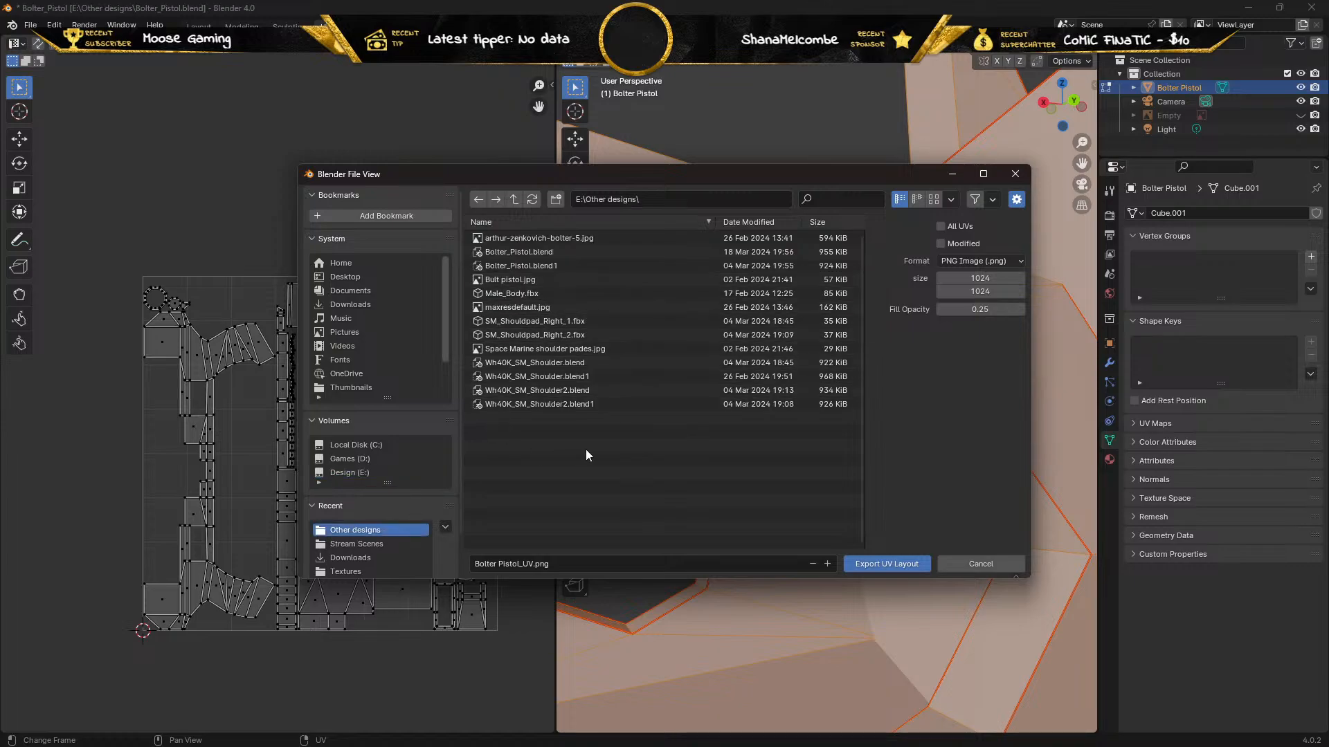
pyautogui.click(886, 562)
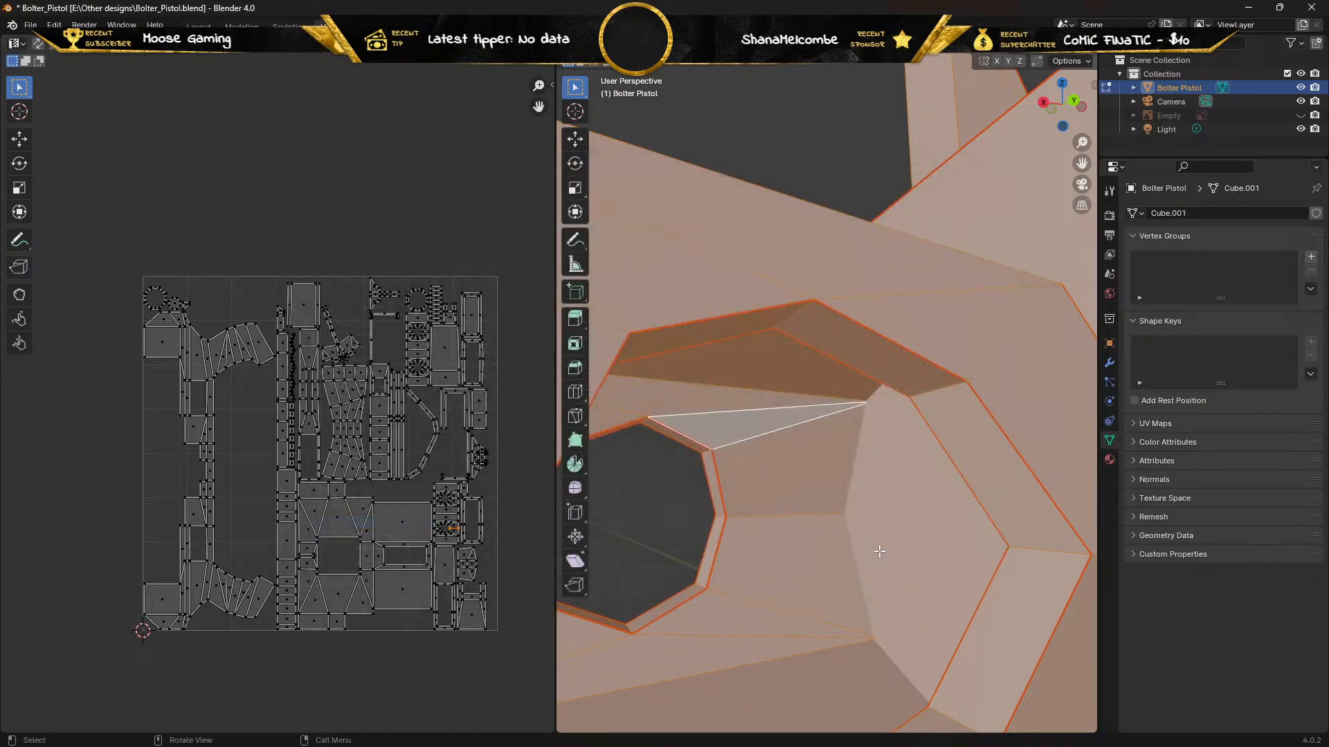
# Clear the mesh selection, save the Bolter_Pistol.blend file and view the whole pistol from its other side
pyautogui.click(637, 469)
pyautogui.click(30, 25)
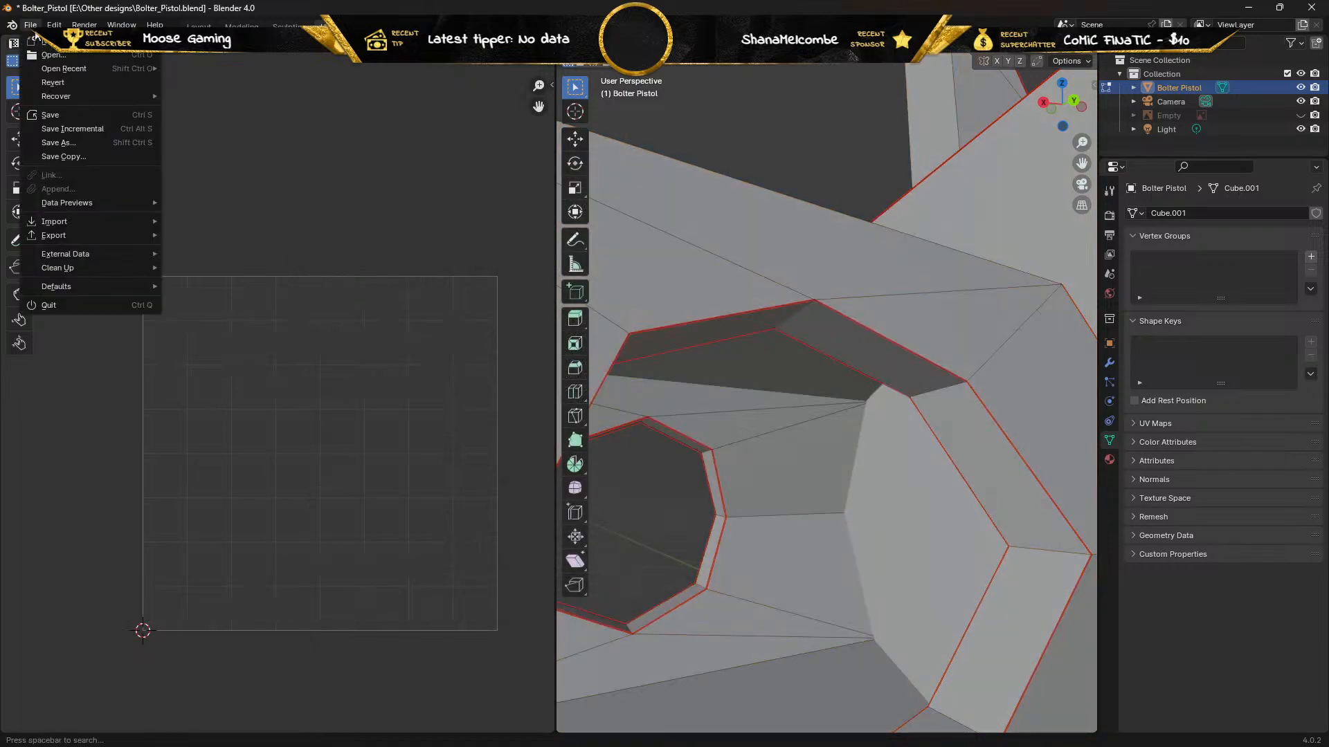
pyautogui.click(65, 116)
pyautogui.scroll(-5, 735, 250)
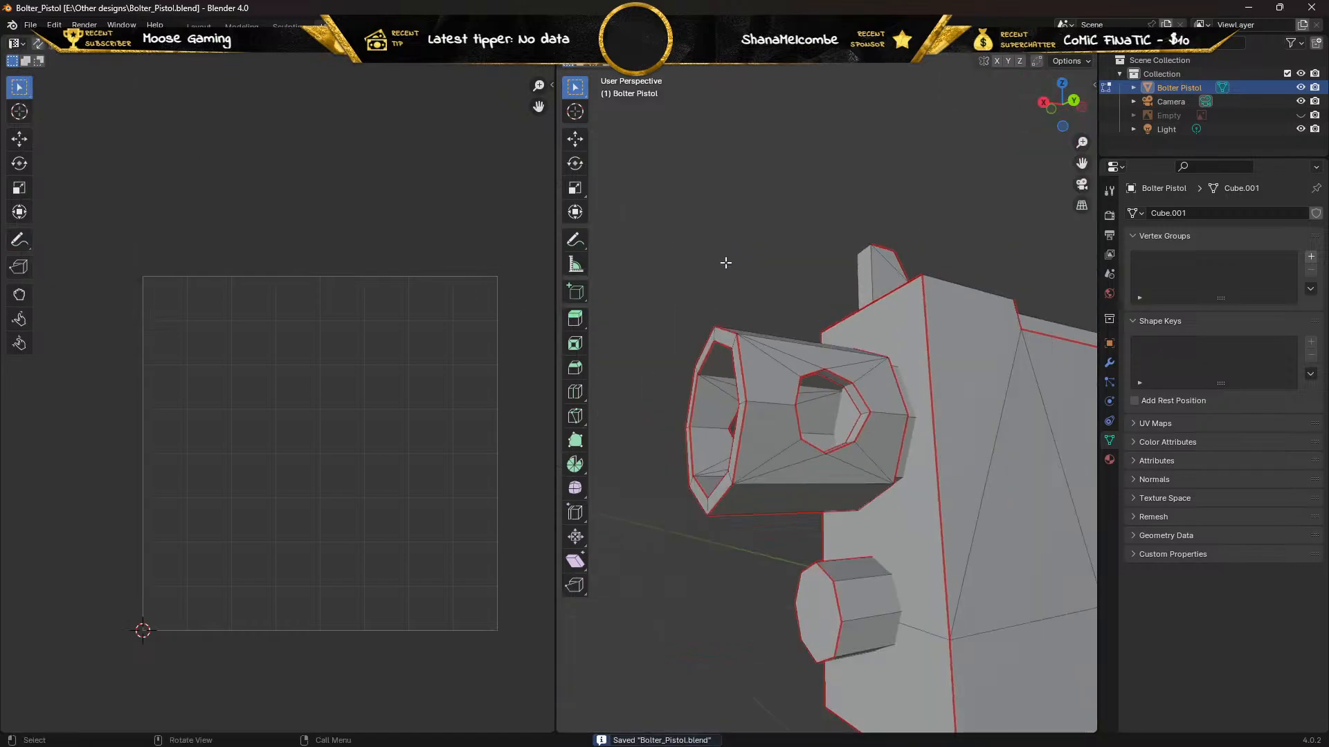
pyautogui.moveTo(724, 261); pyautogui.dragTo(919, 338, button='middle')
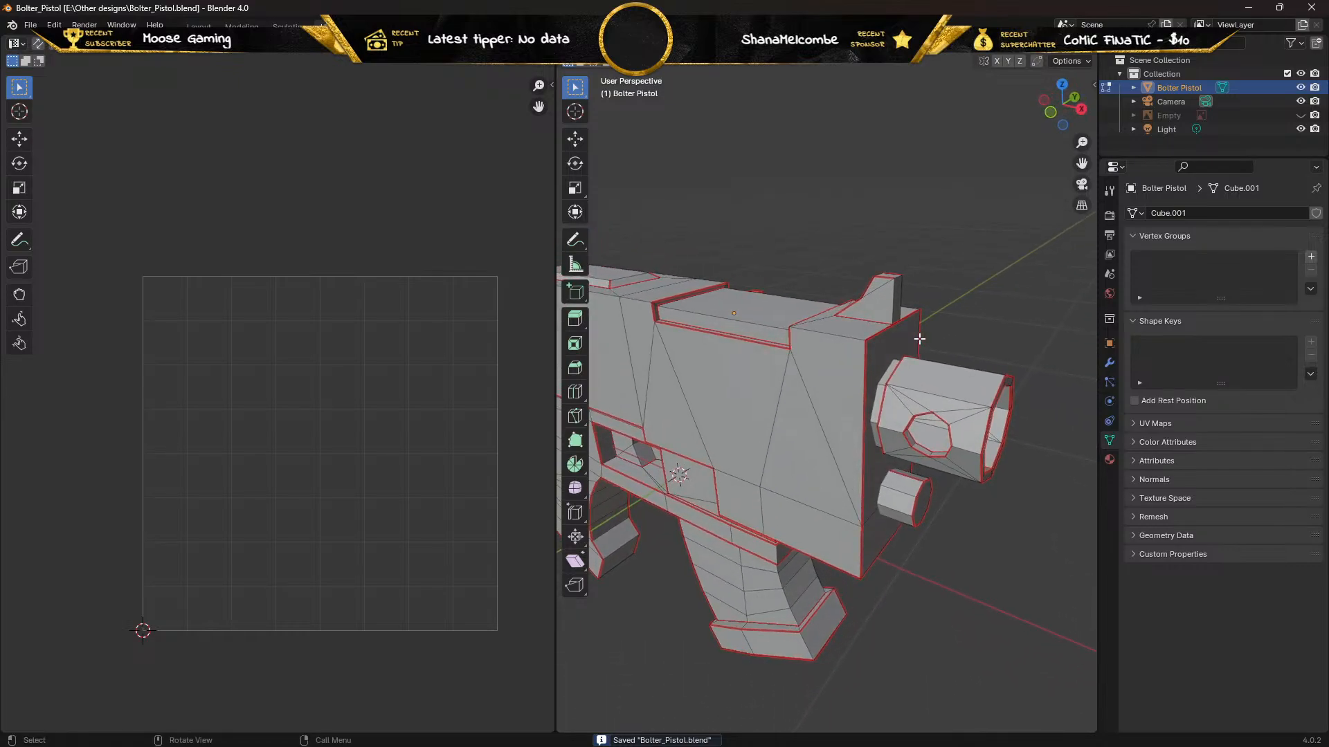
# Export the model in FBX format as Bolter_Pistol.fbx to the Other designs folder
pyautogui.click(31, 26)
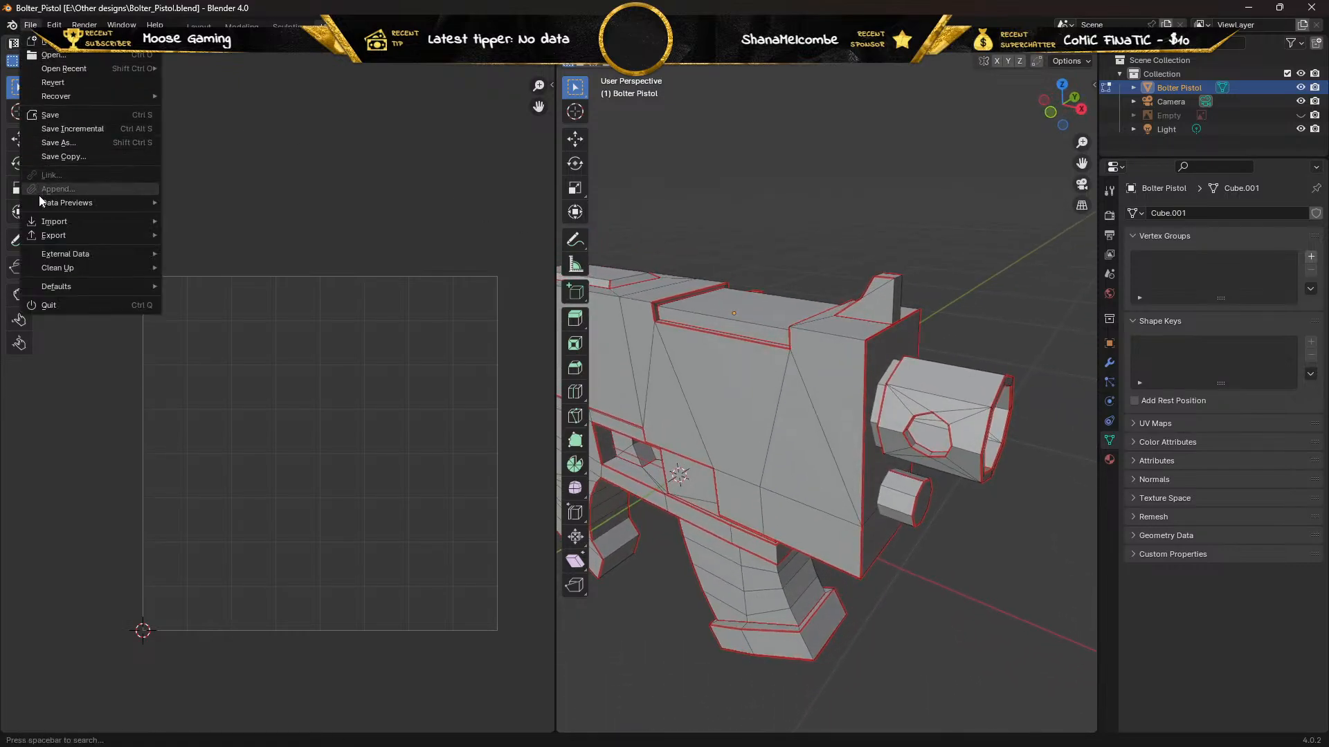
pyautogui.moveTo(129, 239)
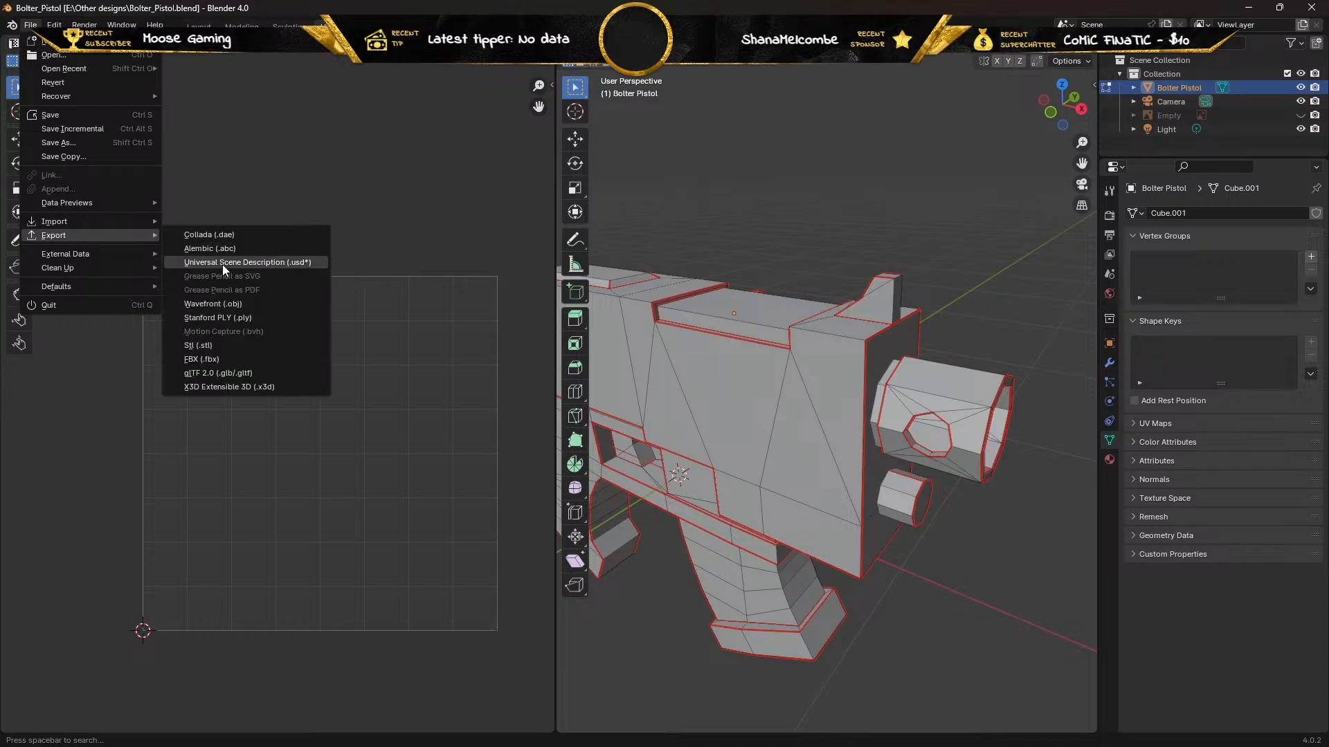
pyautogui.click(206, 360)
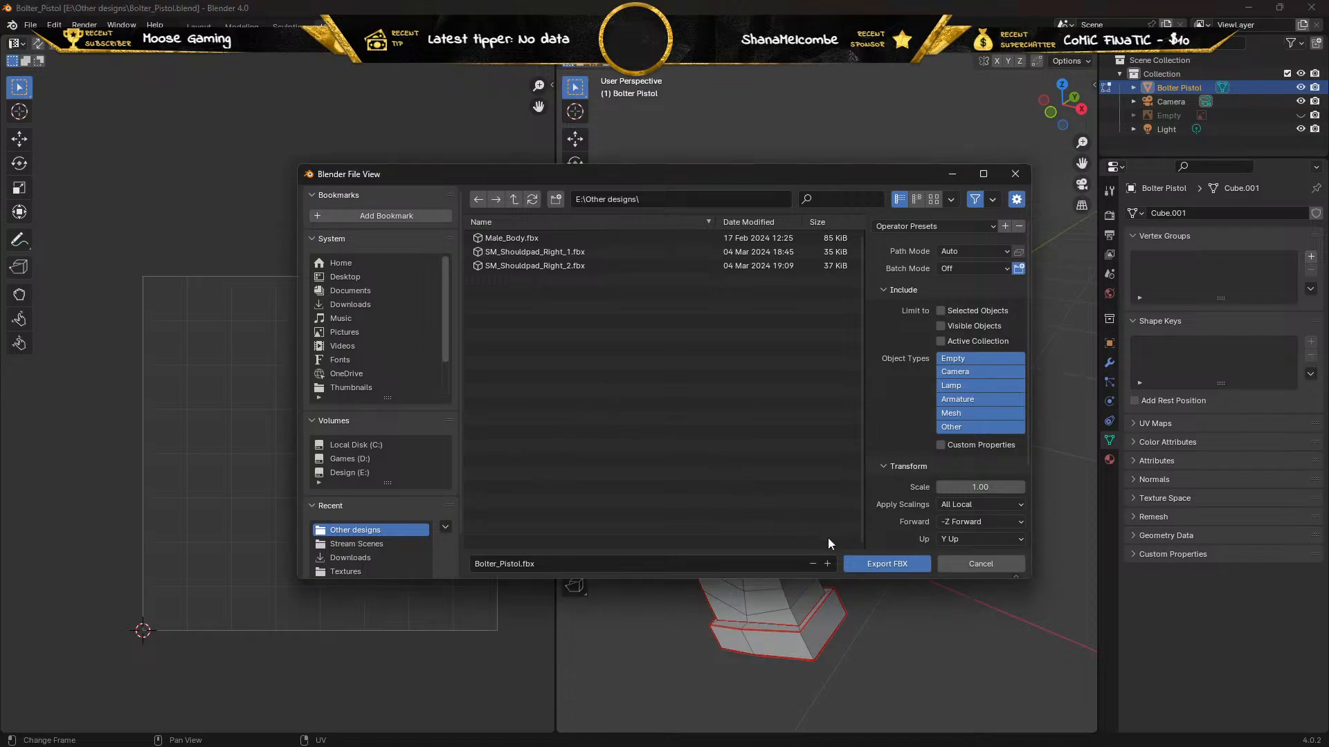
pyautogui.click(875, 564)
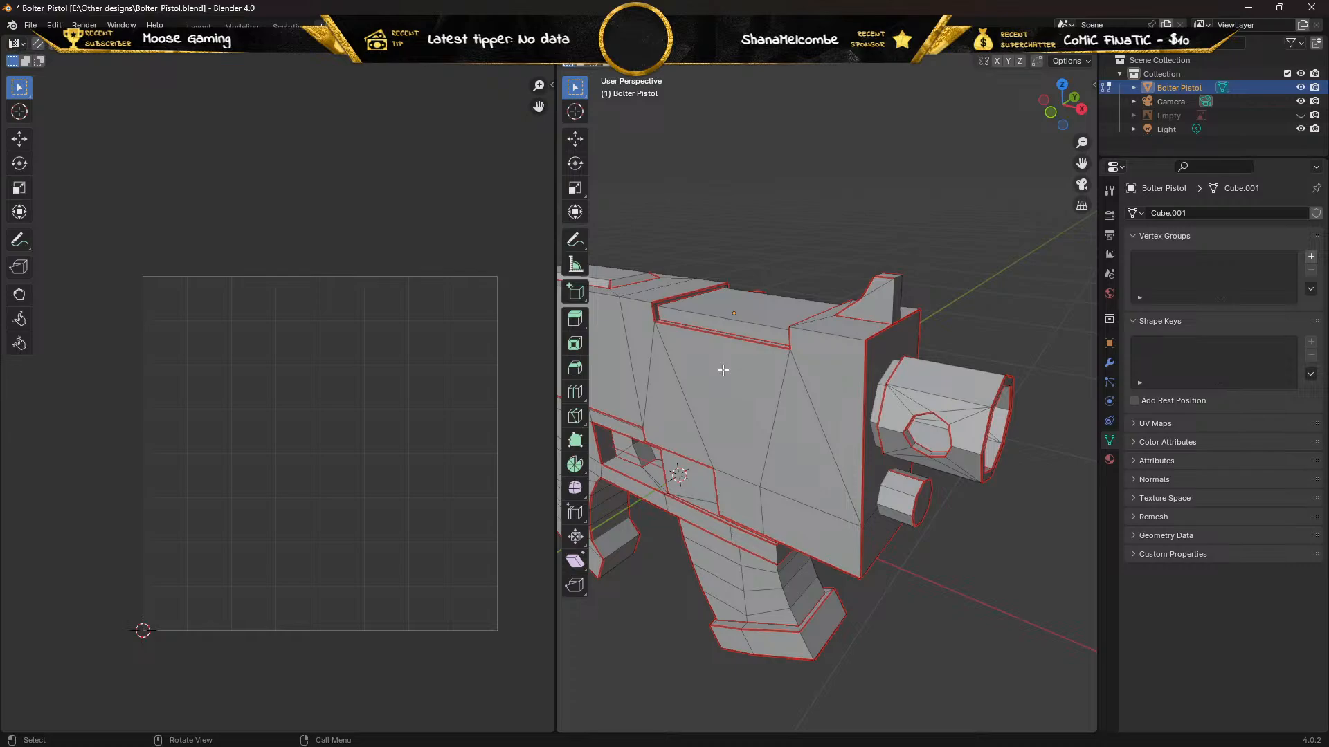
pyautogui.moveTo(277, 746)
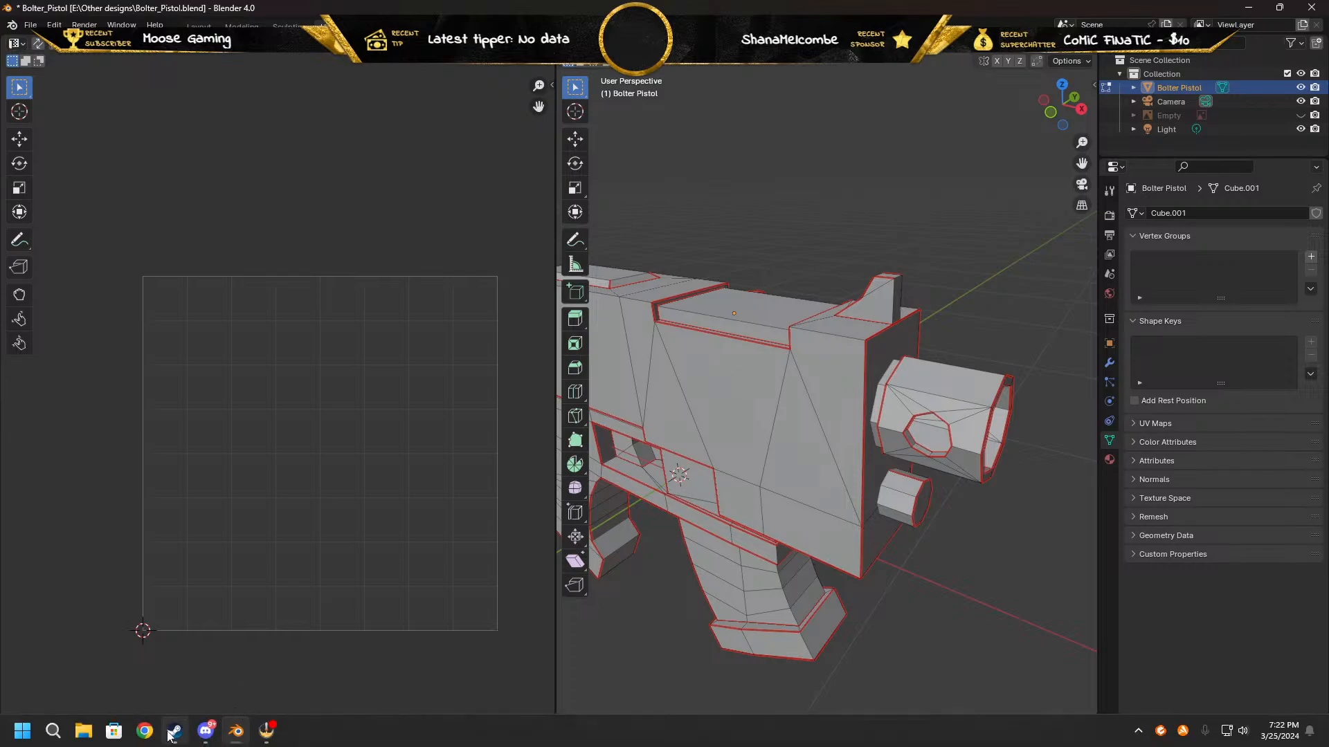
# Launch Adobe Photoshop CS5 and open the Bolter Pistol_UV image from the Other designs folder on drive E:
pyautogui.click(234, 736)
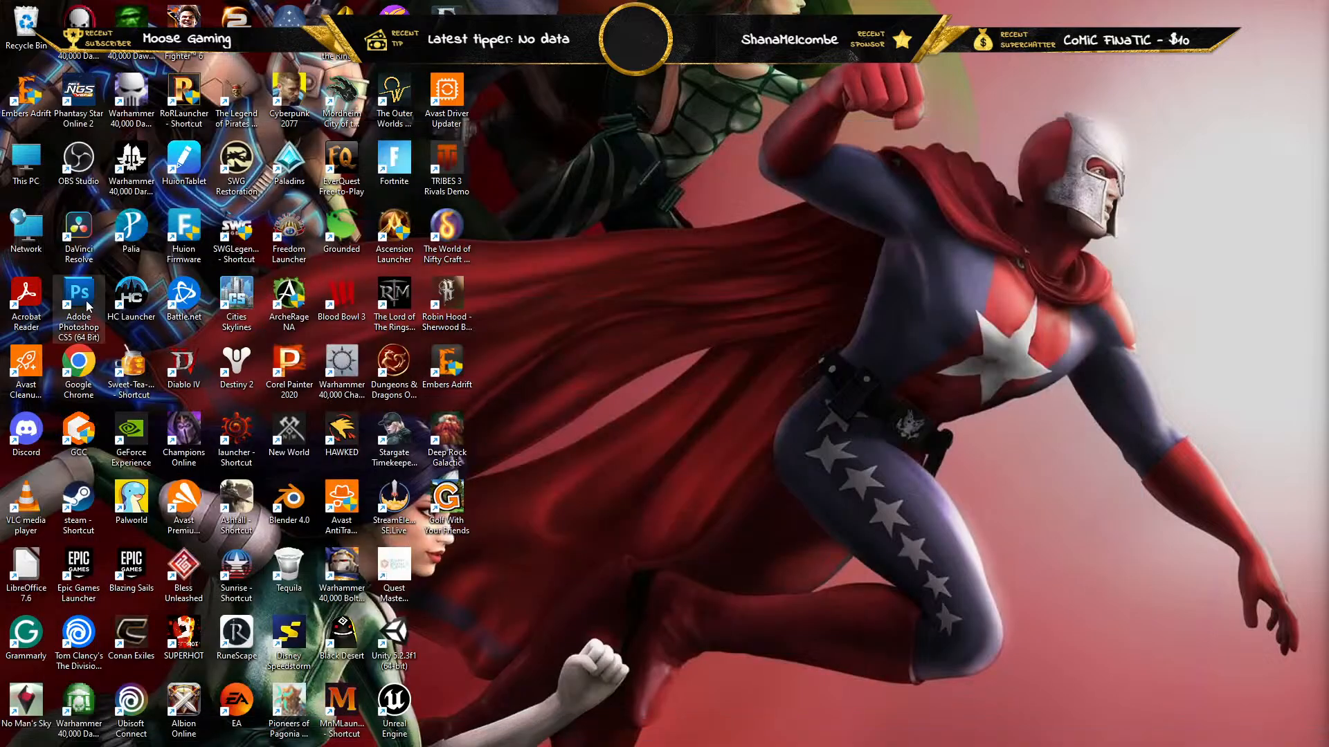
pyautogui.doubleClick(88, 305)
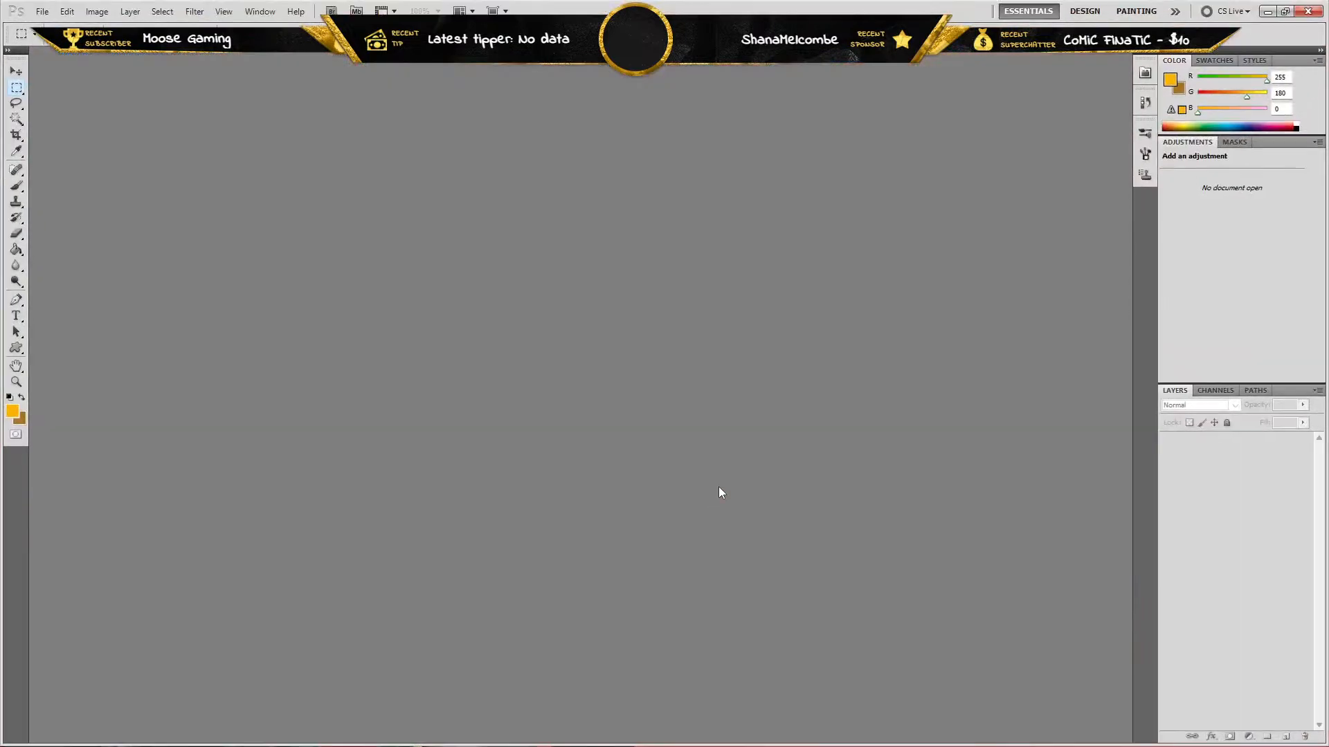
pyautogui.click(45, 12)
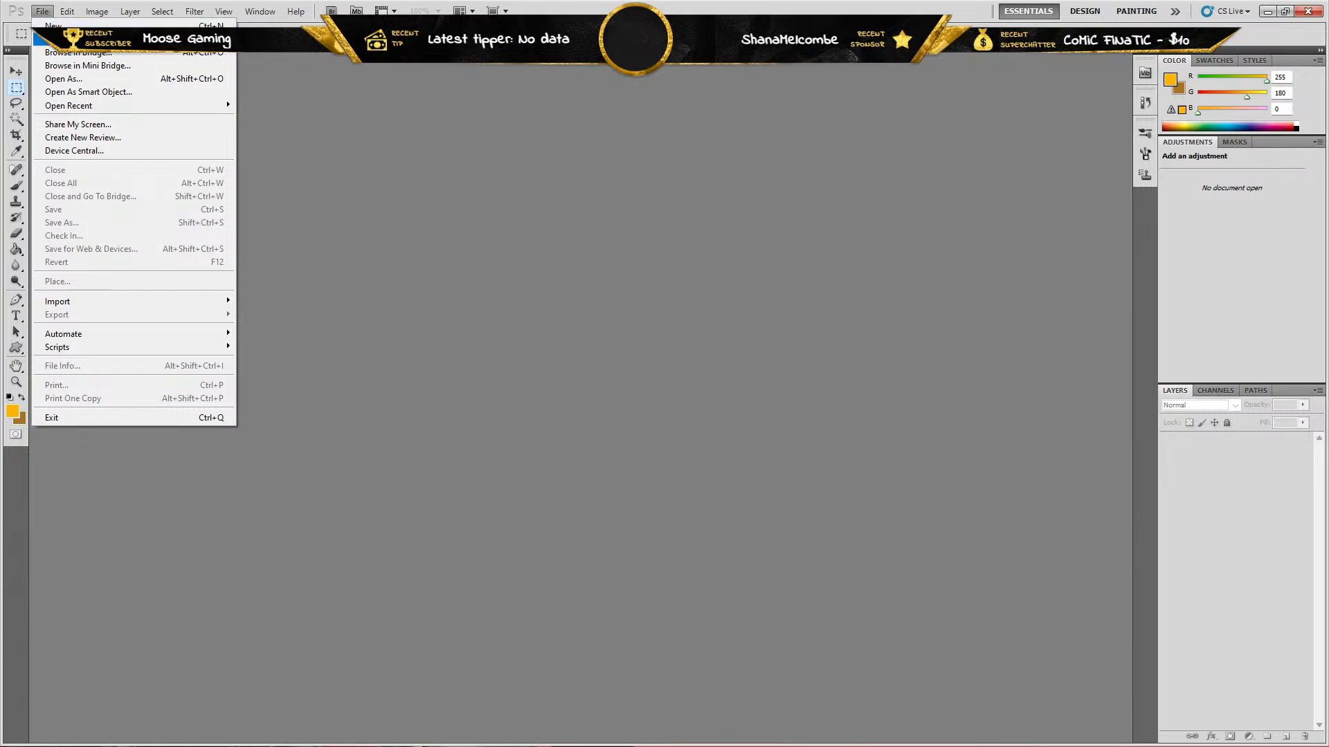
pyautogui.click(63, 38)
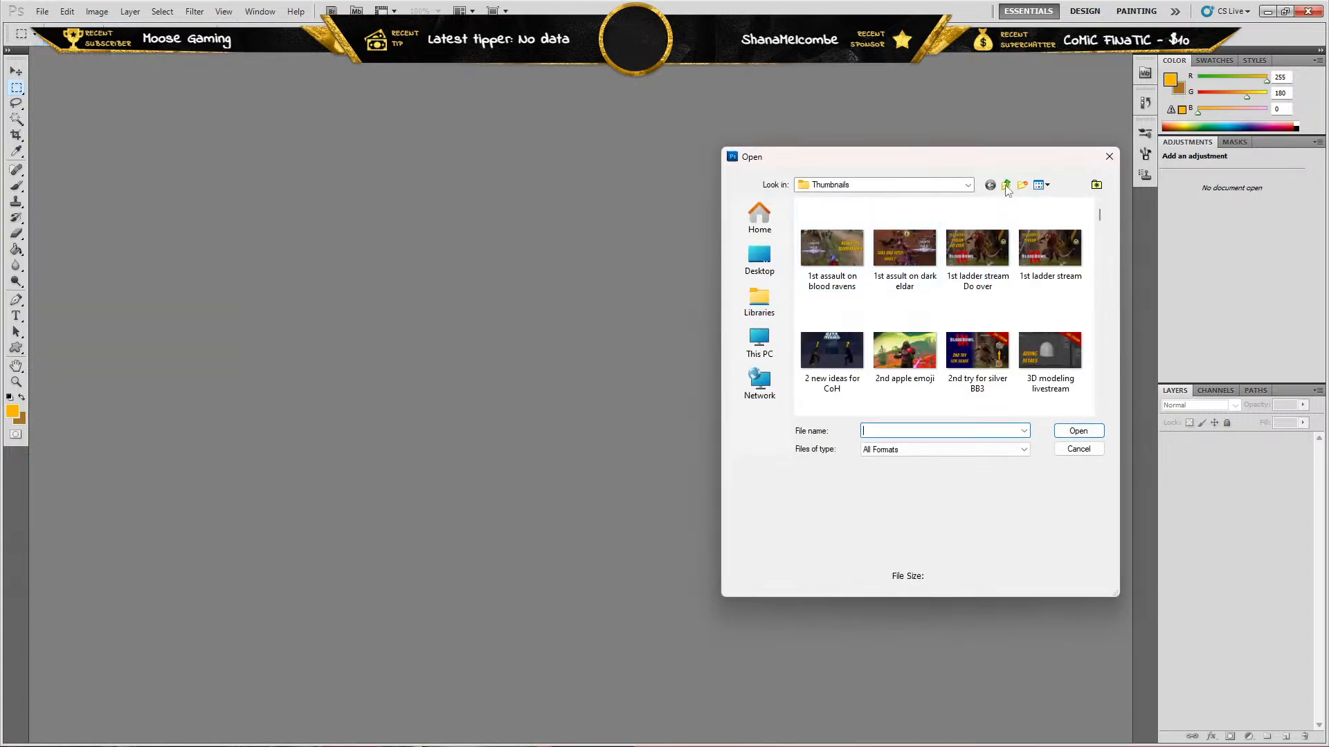
pyautogui.click(761, 339)
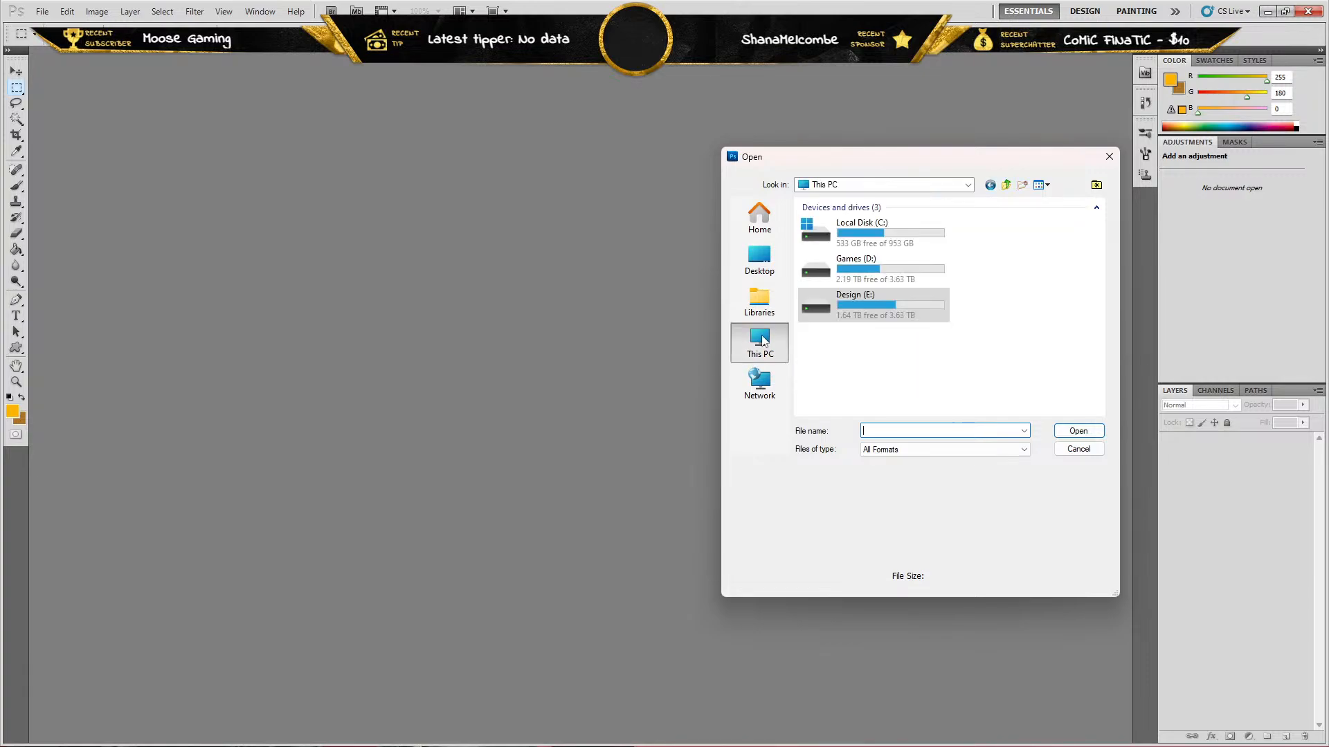
pyautogui.doubleClick(811, 311)
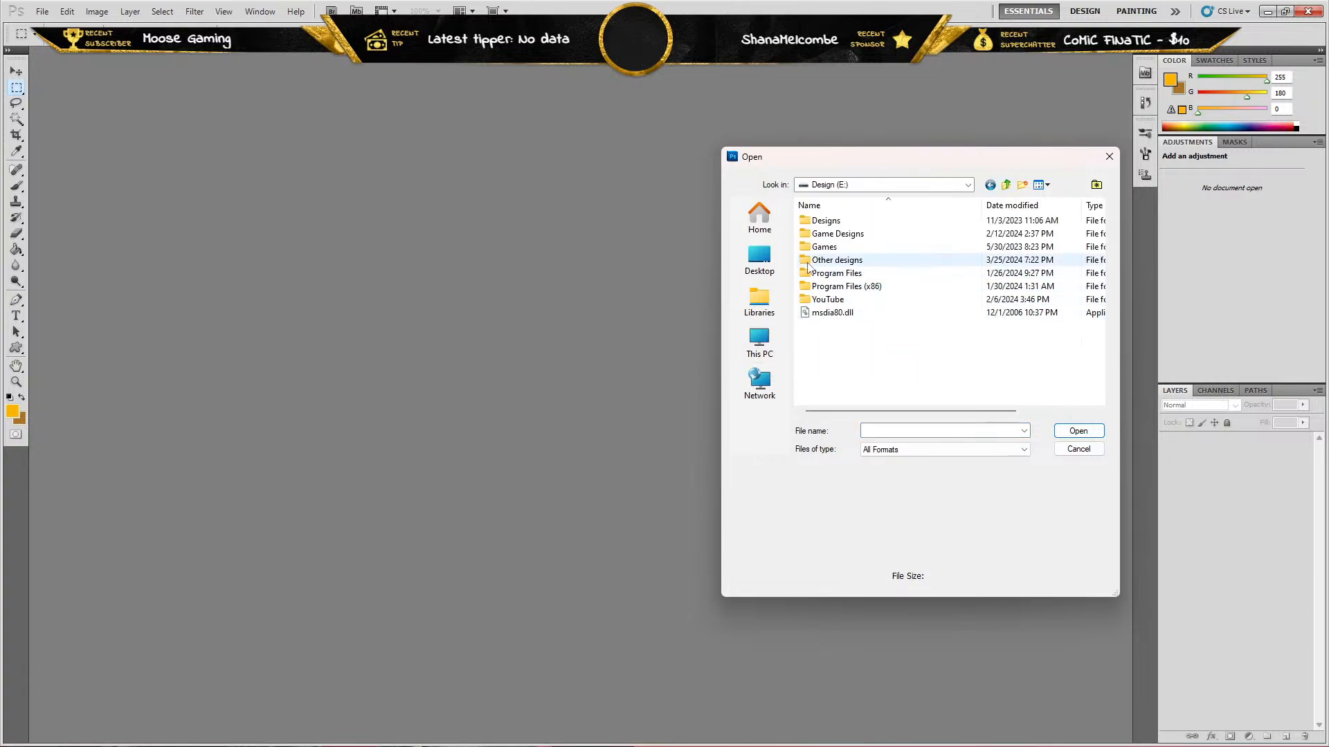
pyautogui.doubleClick(809, 265)
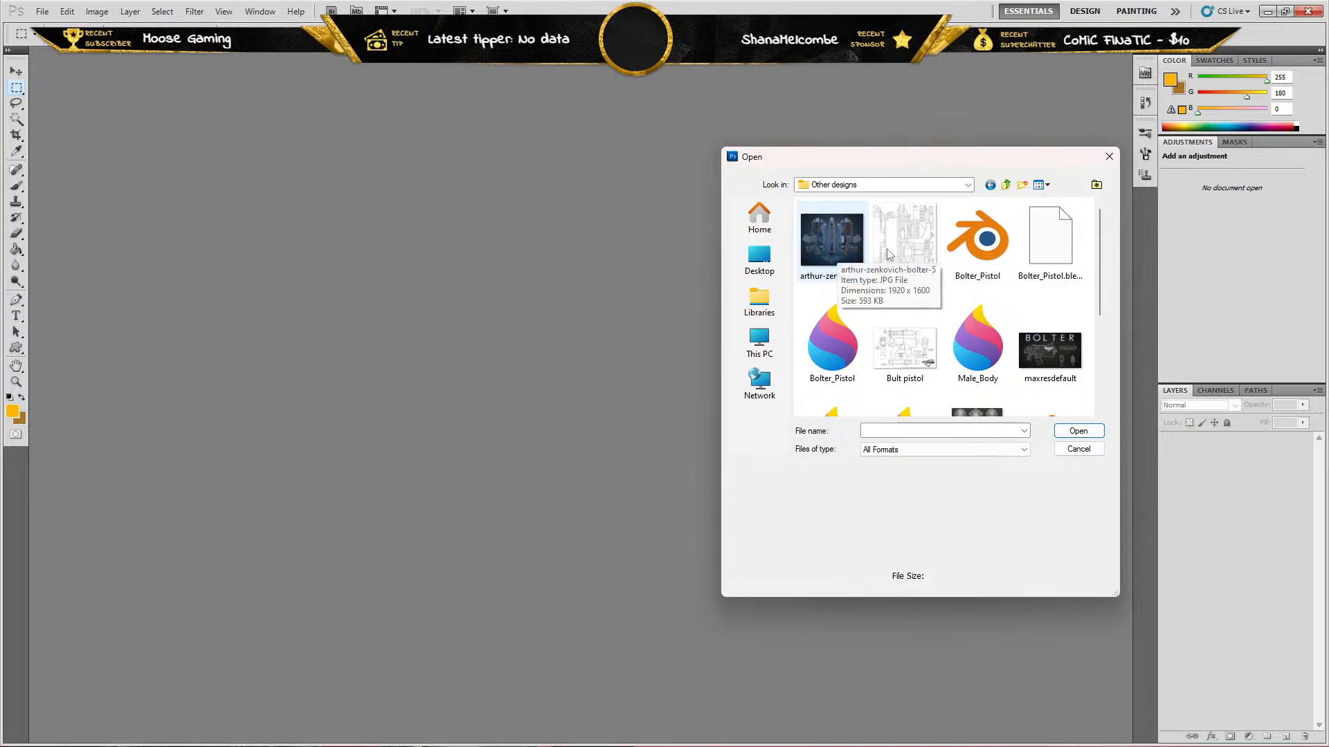
pyautogui.click(904, 247)
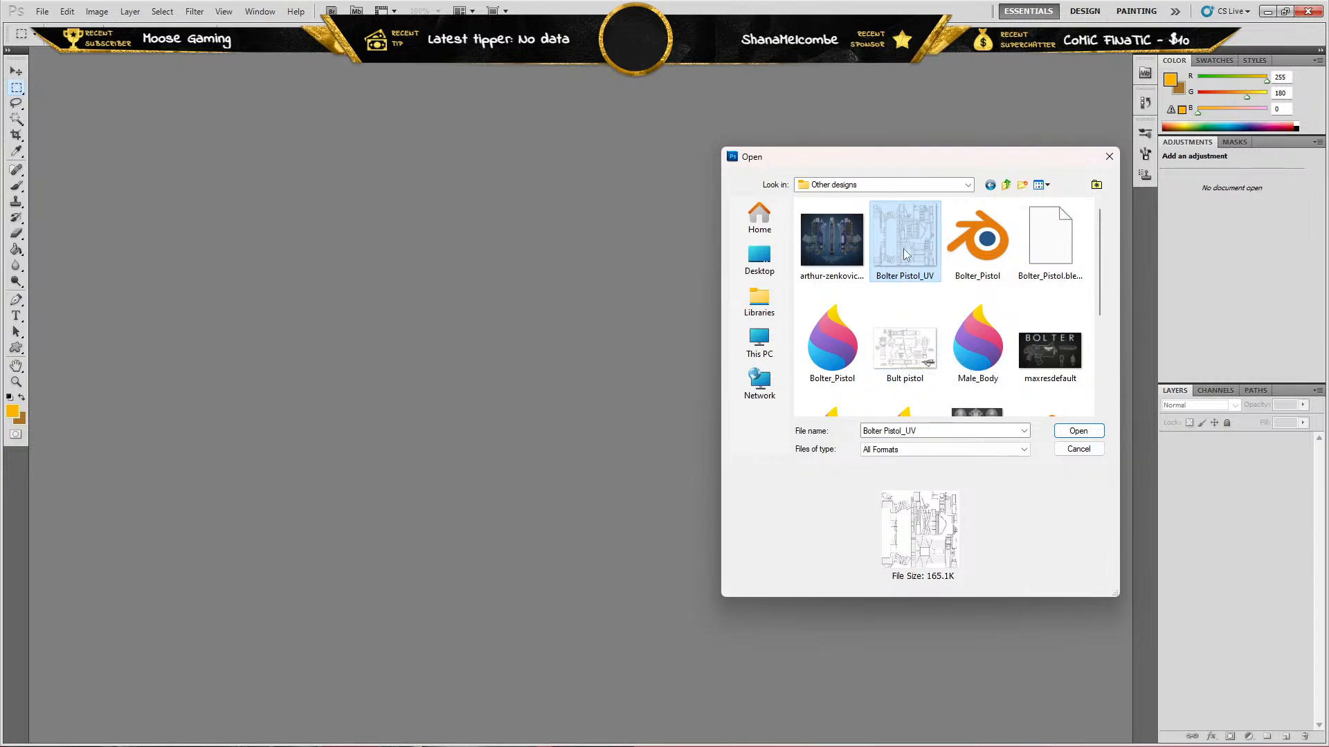
pyautogui.click(1070, 430)
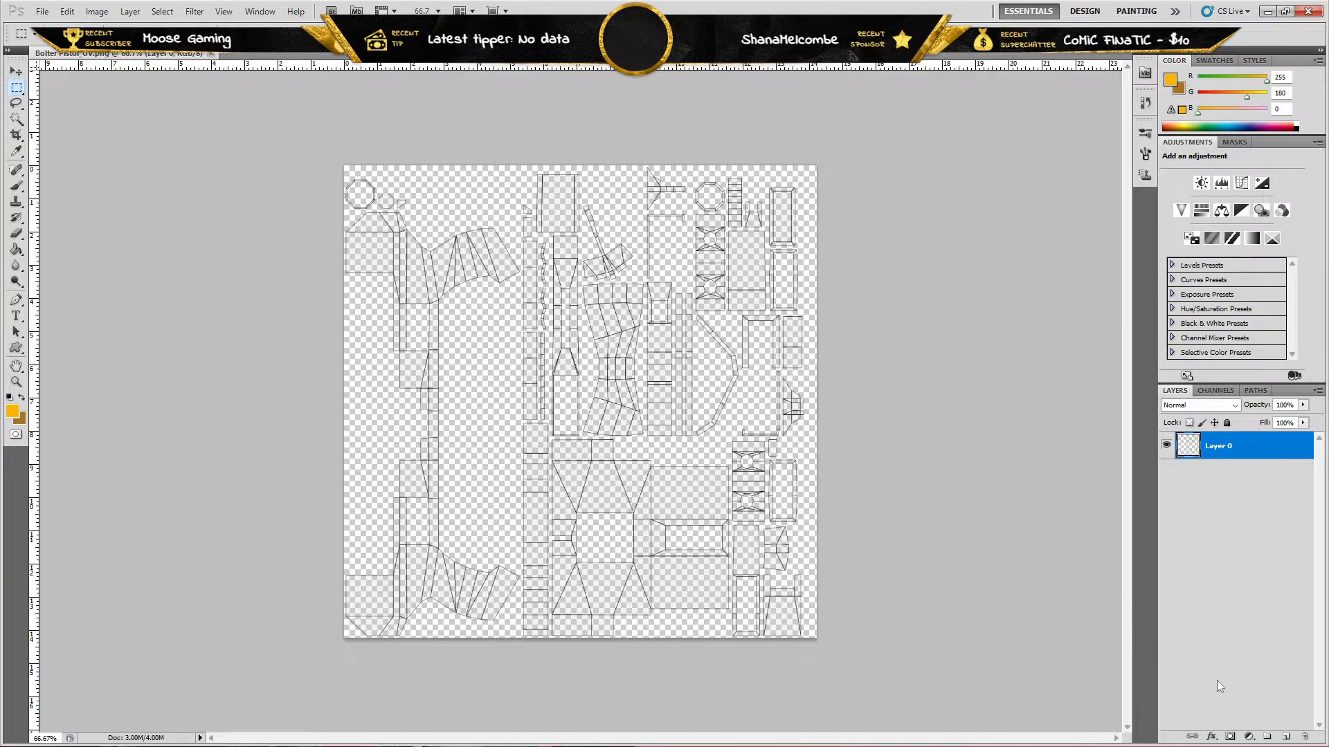
# Add a new layer beneath the UV layout layer and fill it with white using the Paint Bucket
pyautogui.click(1285, 737)
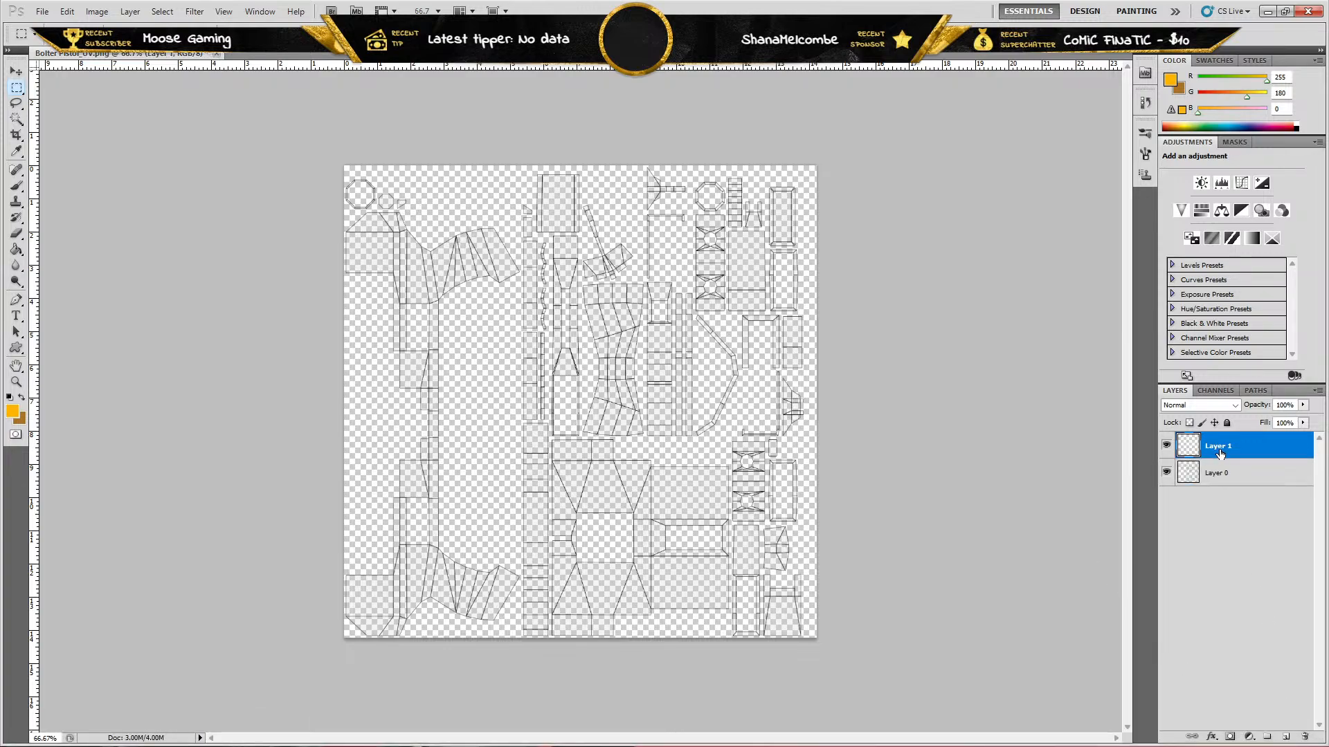
pyautogui.moveTo(1219, 453); pyautogui.dragTo(1220, 504)
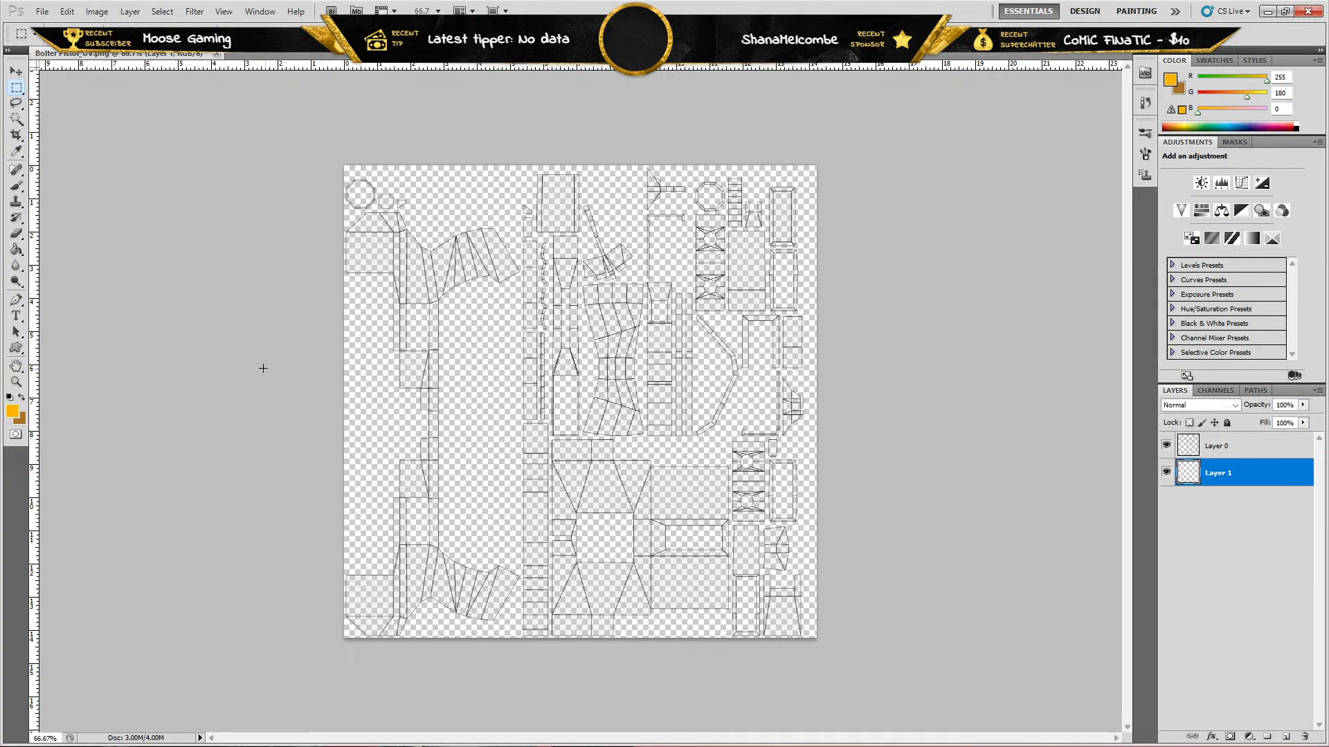
pyautogui.click(9, 399)
pyautogui.click(22, 399)
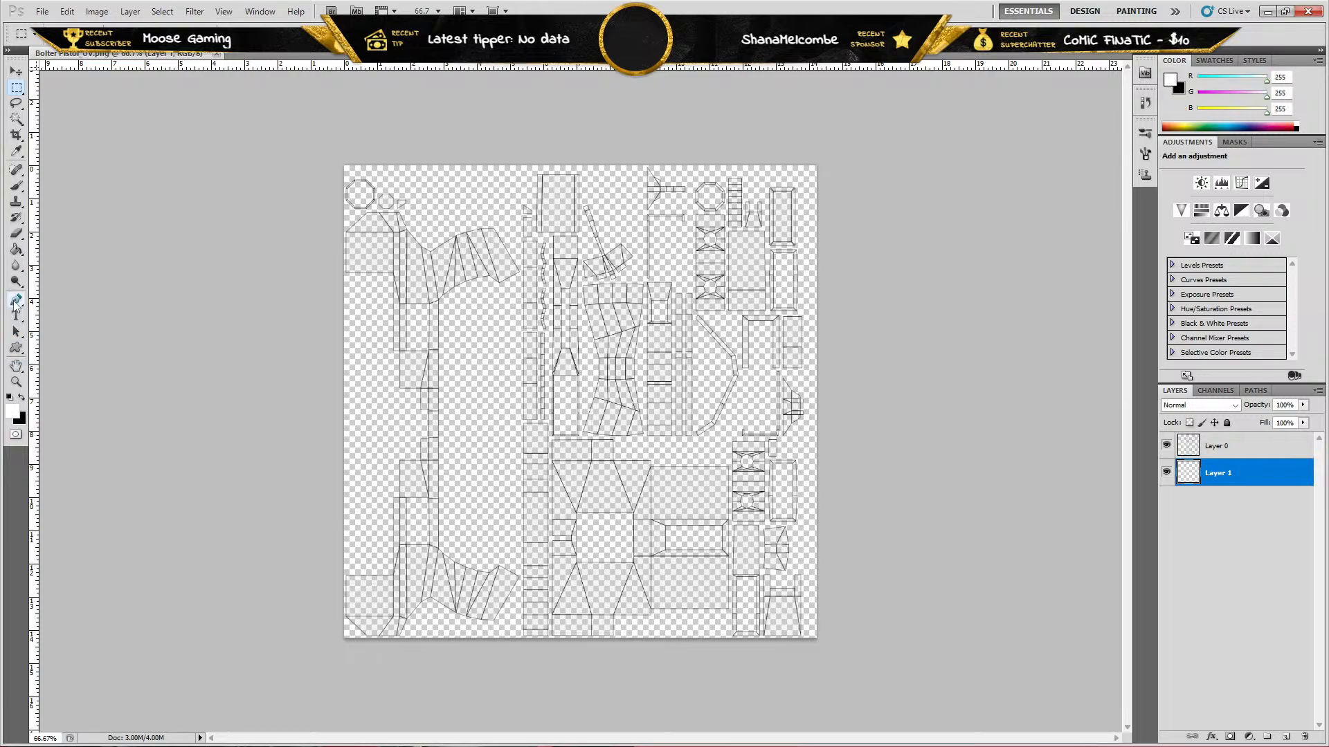
pyautogui.click(15, 250)
pyautogui.click(366, 358)
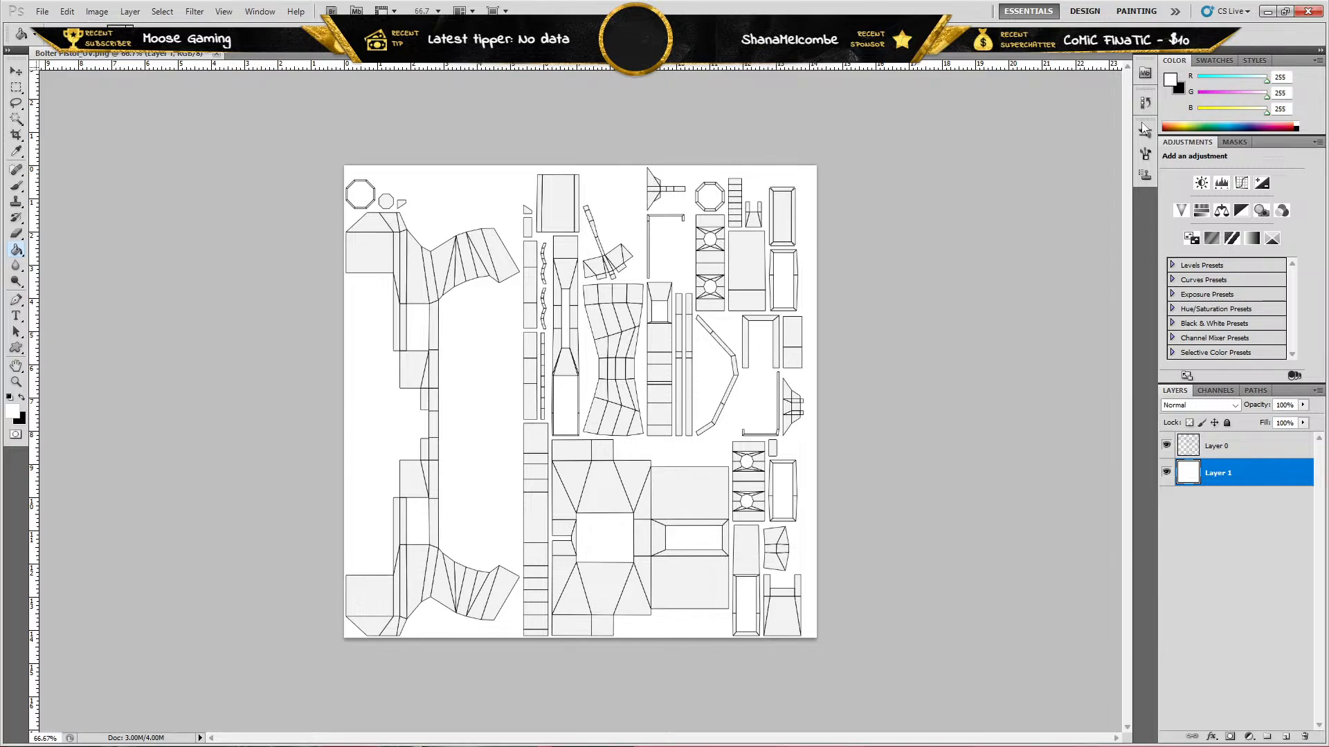
# Quit Photoshop without saving the UV image, return to Blender and view the pistol from its muzzle end
pyautogui.click(1305, 12)
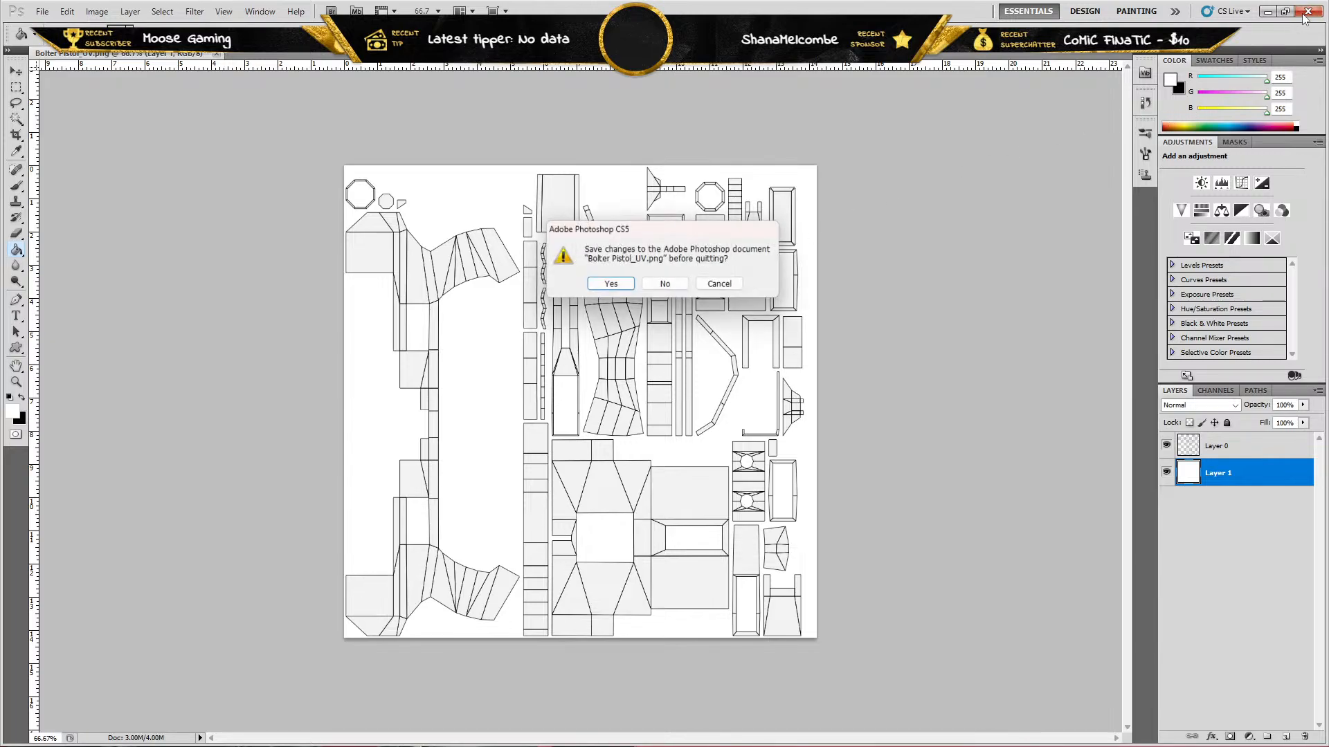
pyautogui.click(666, 284)
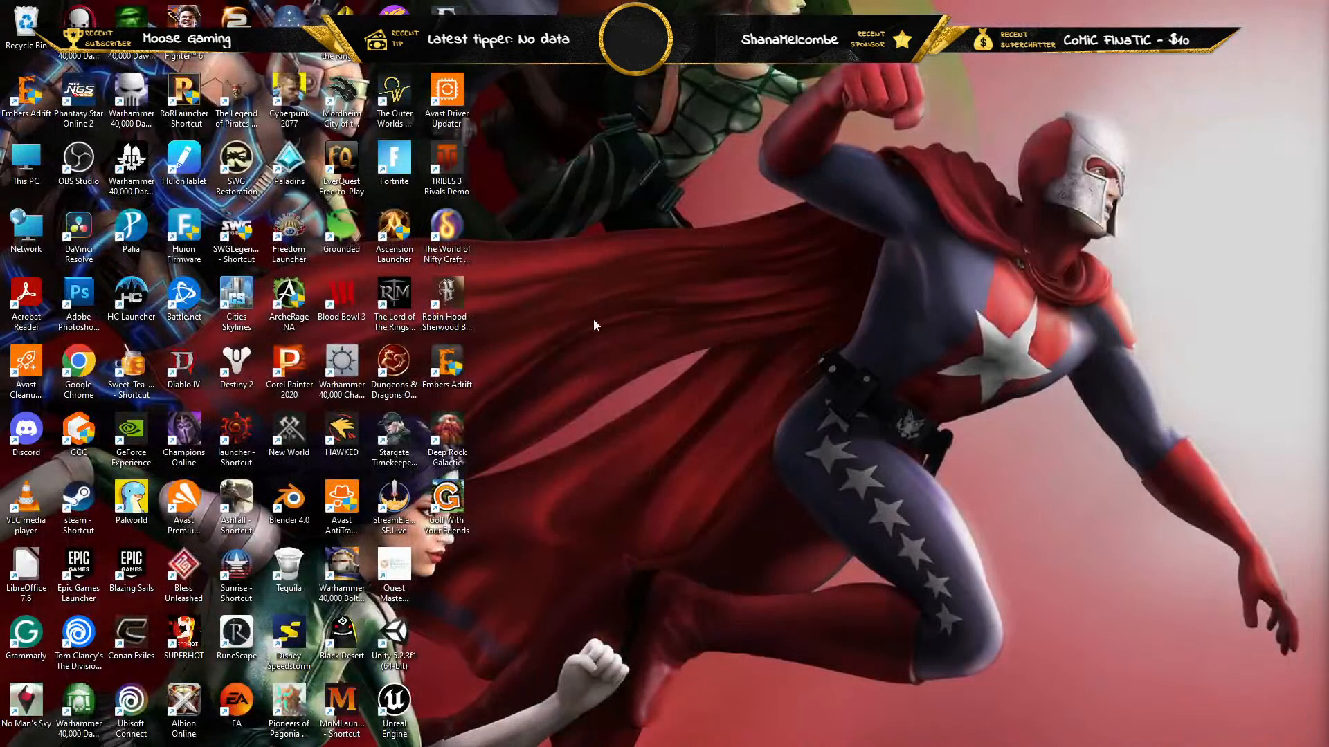
pyautogui.click(238, 732)
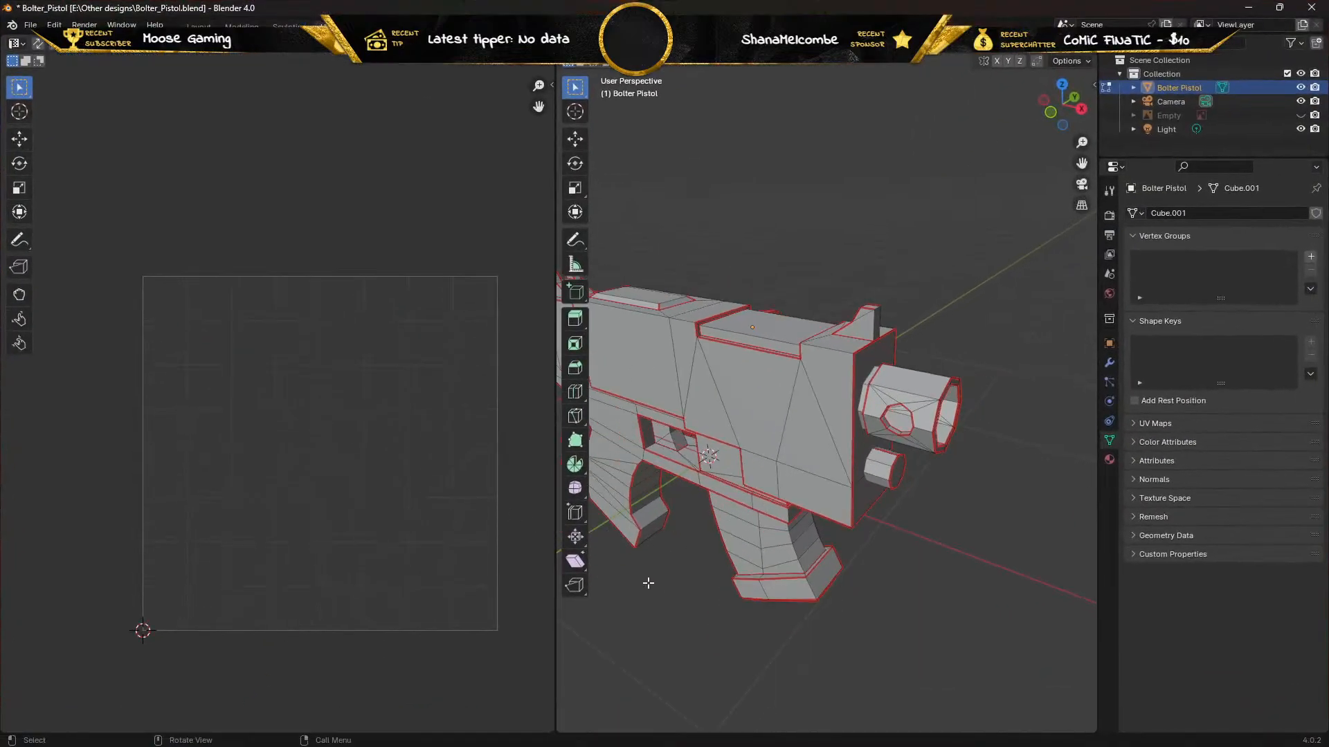
pyautogui.moveTo(647, 583); pyautogui.dragTo(1093, 533, button='middle')
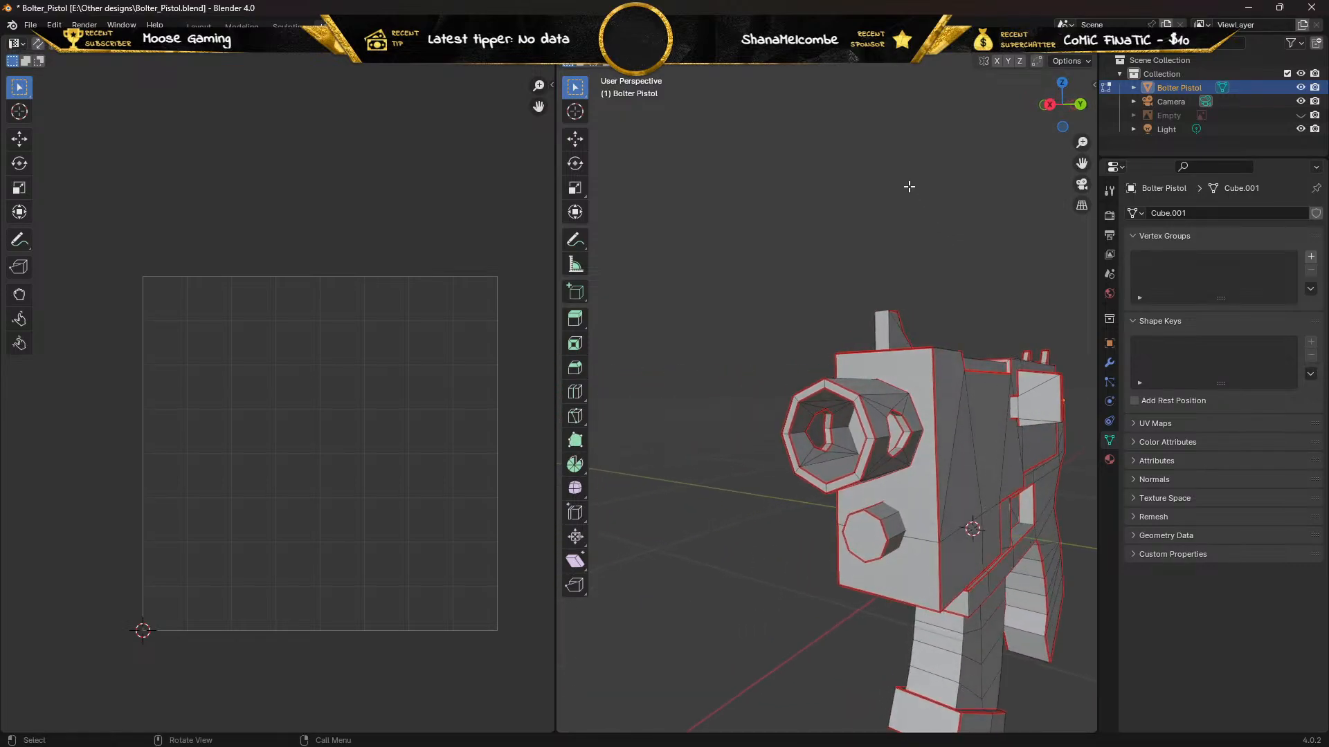